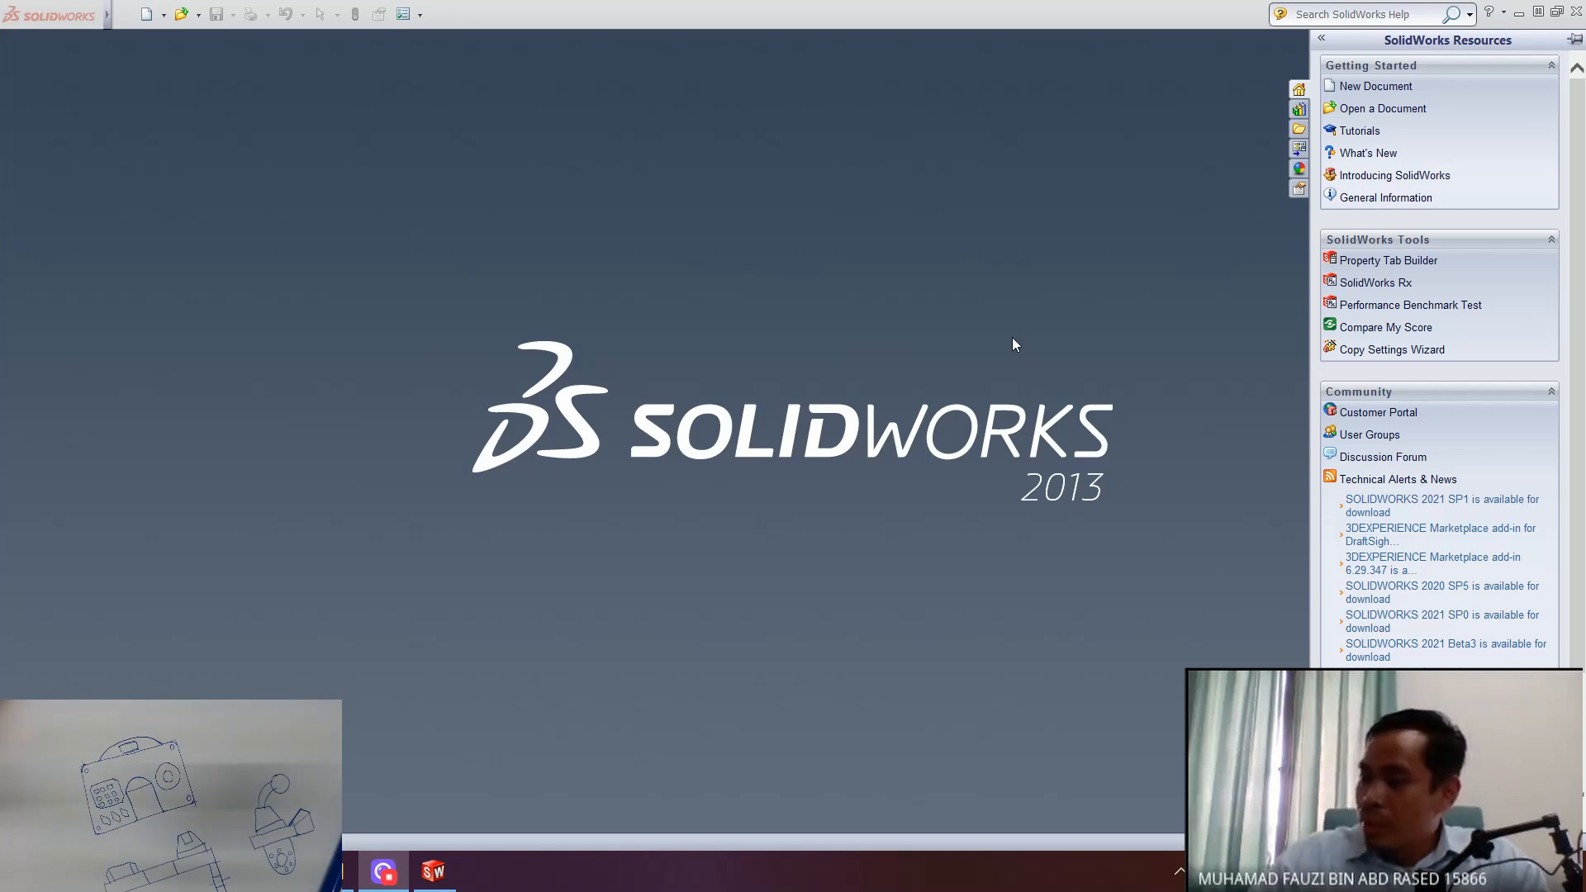
- Create a new part document and open a sketch on the Top Plane
click(147, 15)
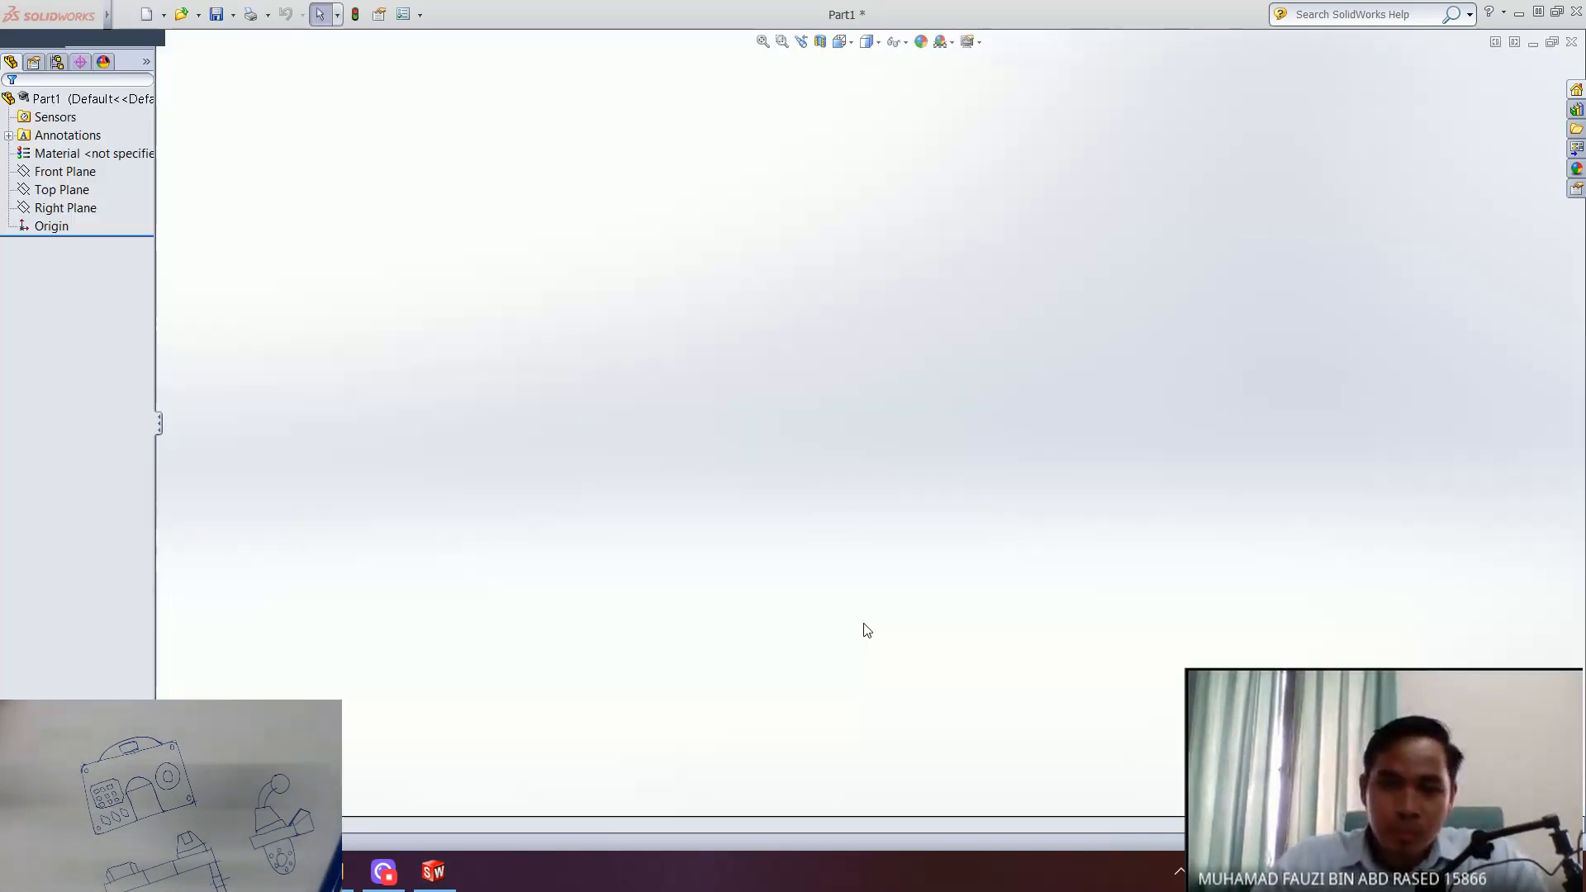
click(953, 16)
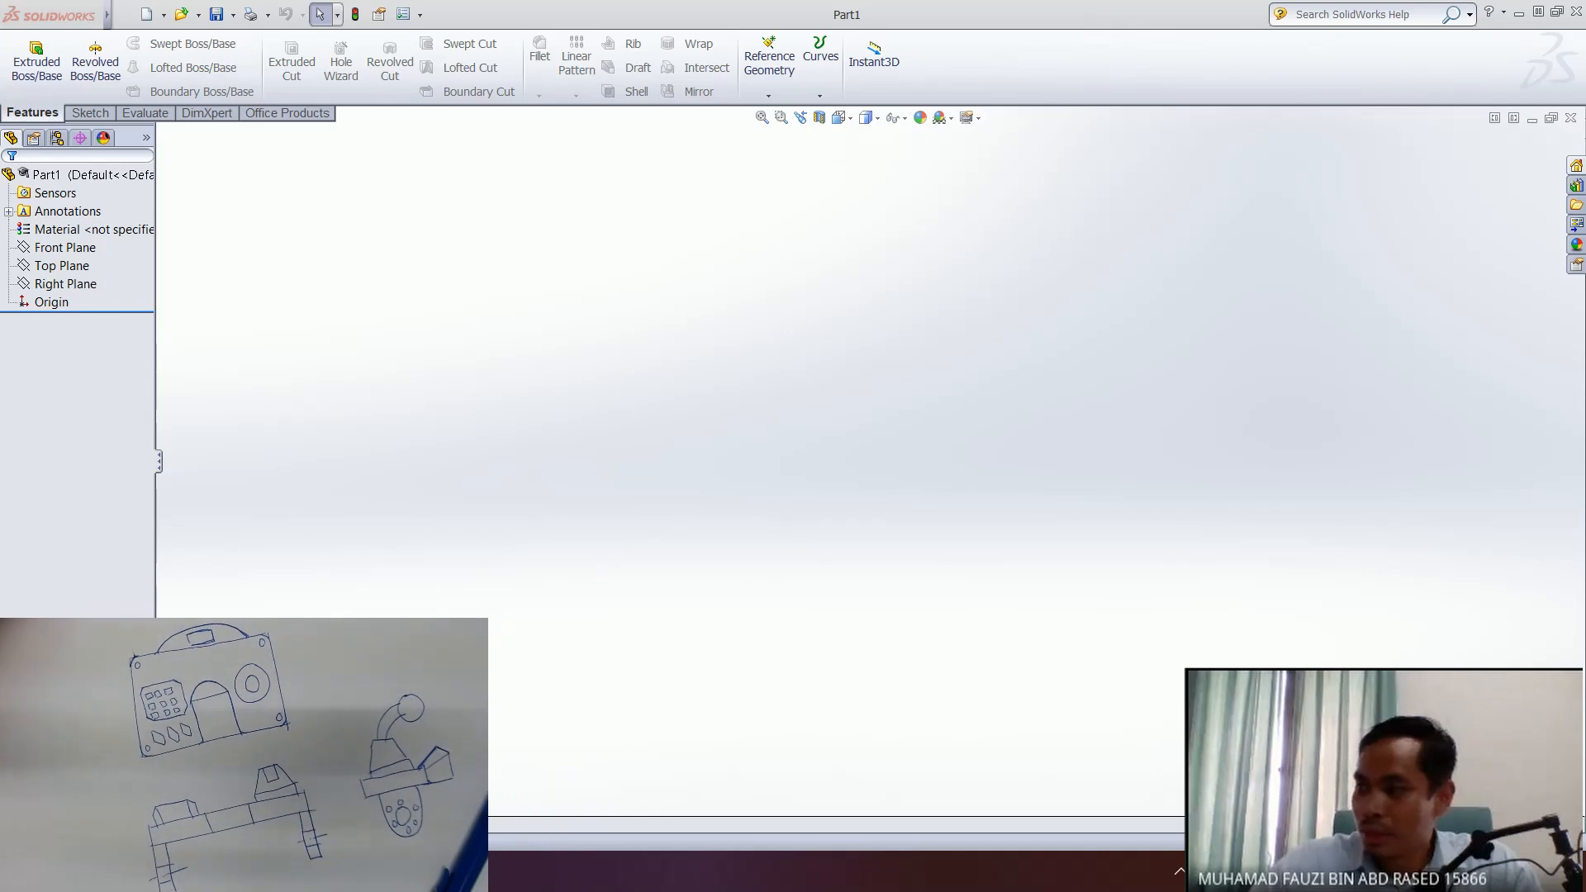
click(76, 267)
ctrl+click(90, 250)
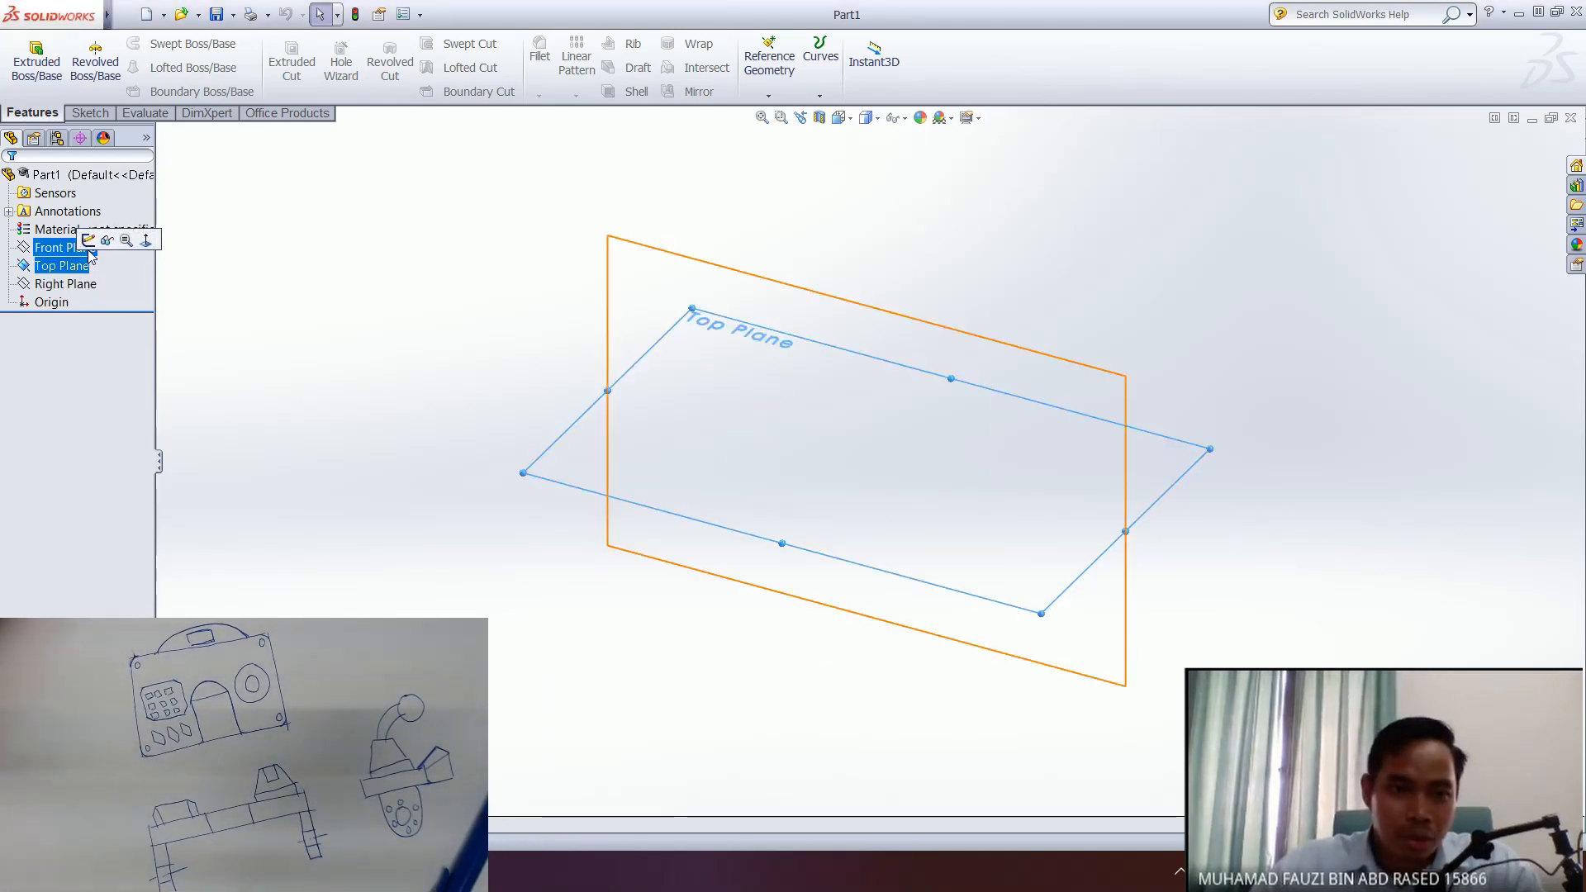
click(88, 240)
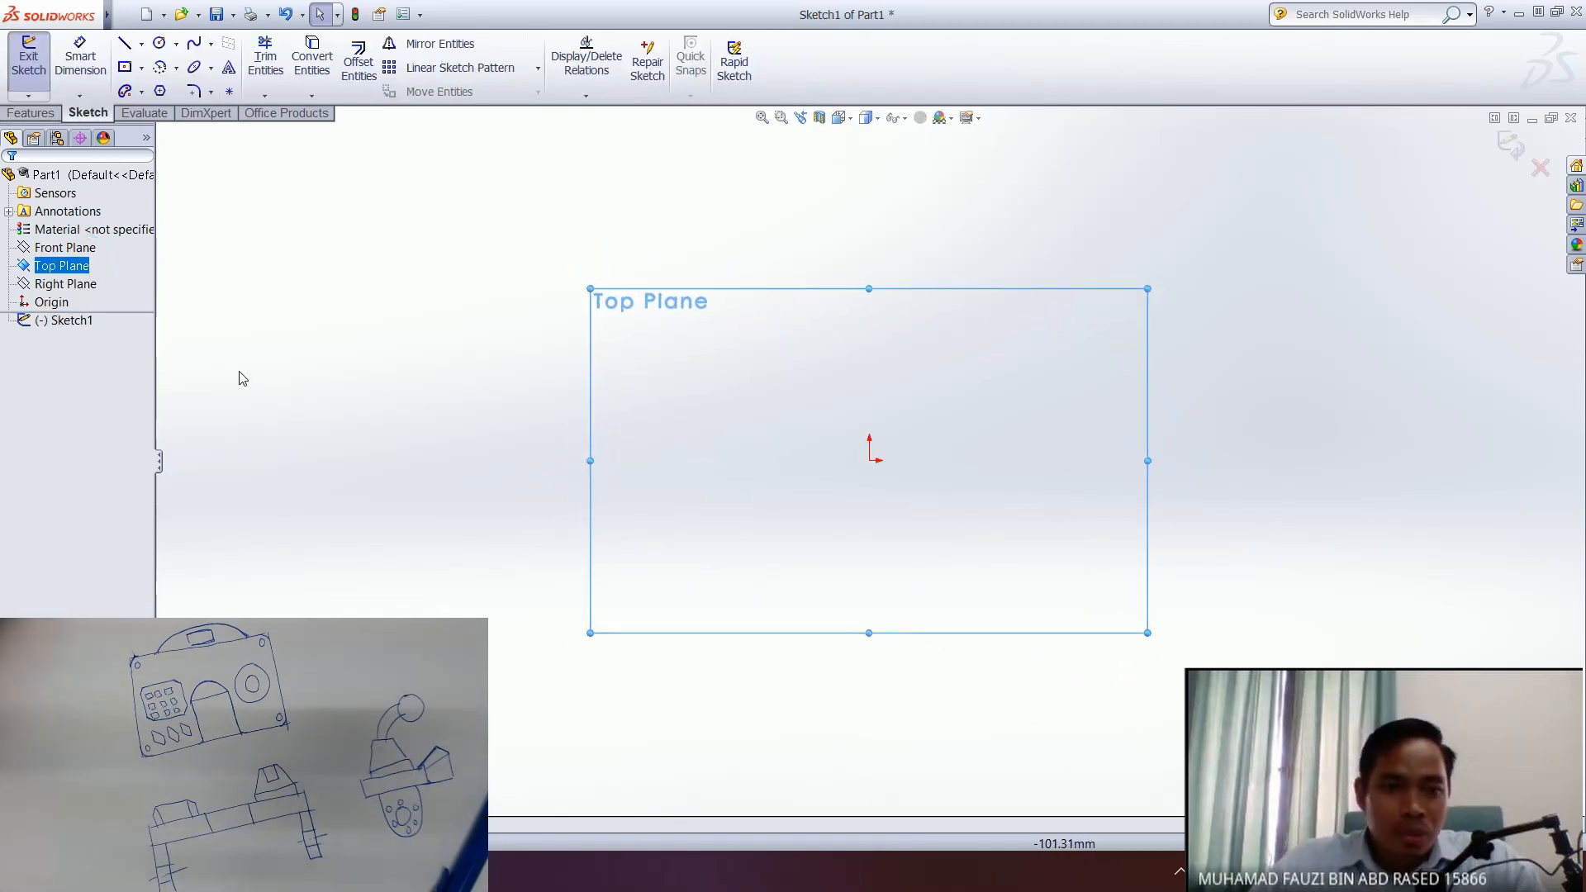
scroll(835, 449, up, 3)
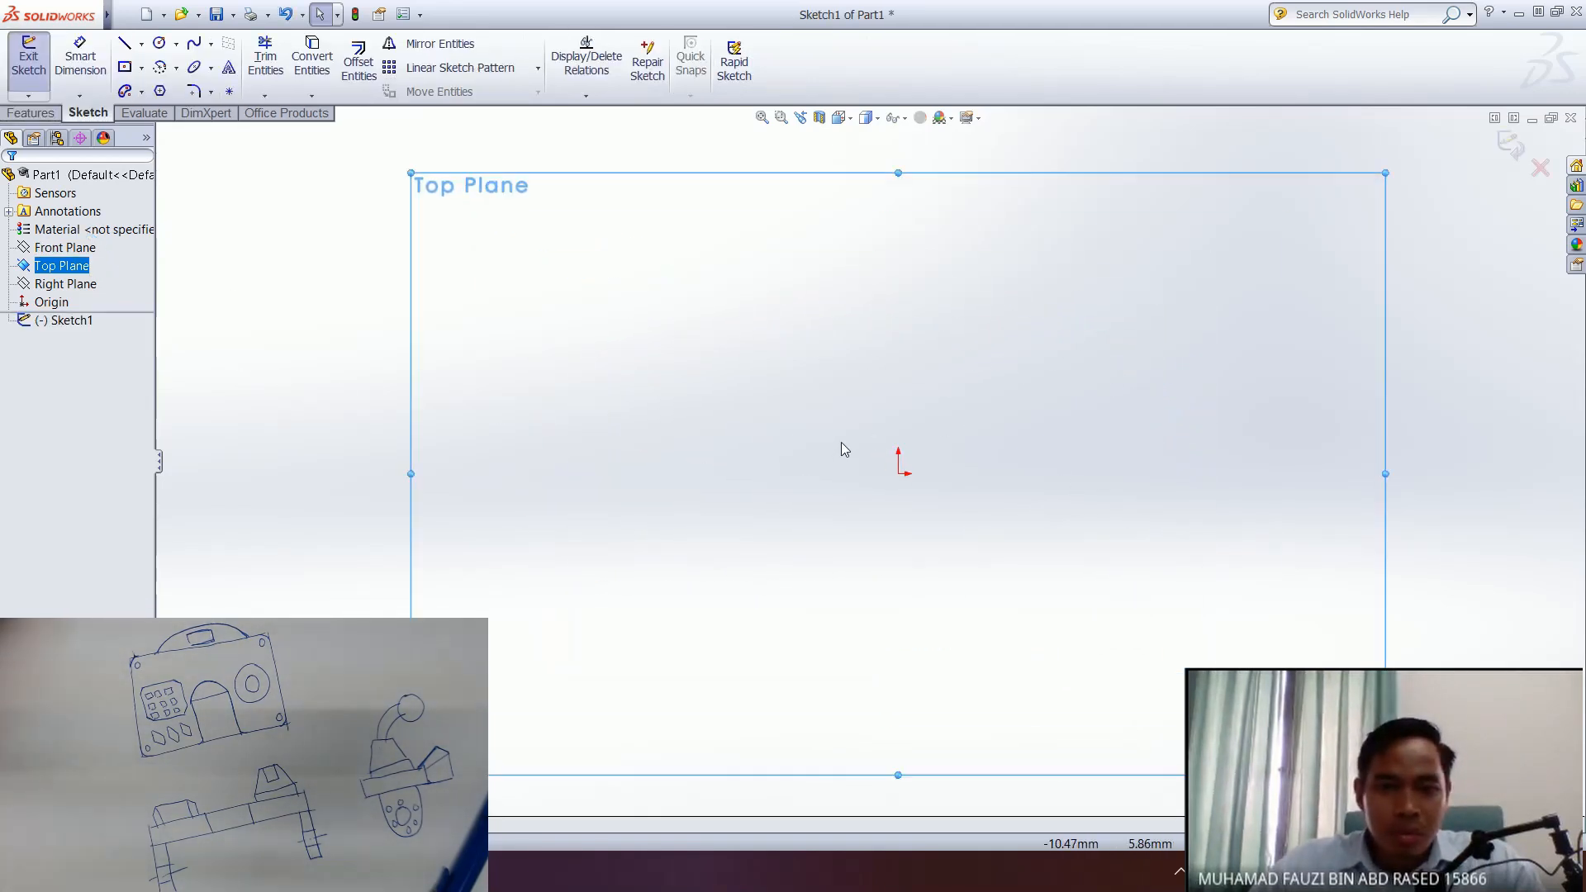
scroll(859, 431, down, 1)
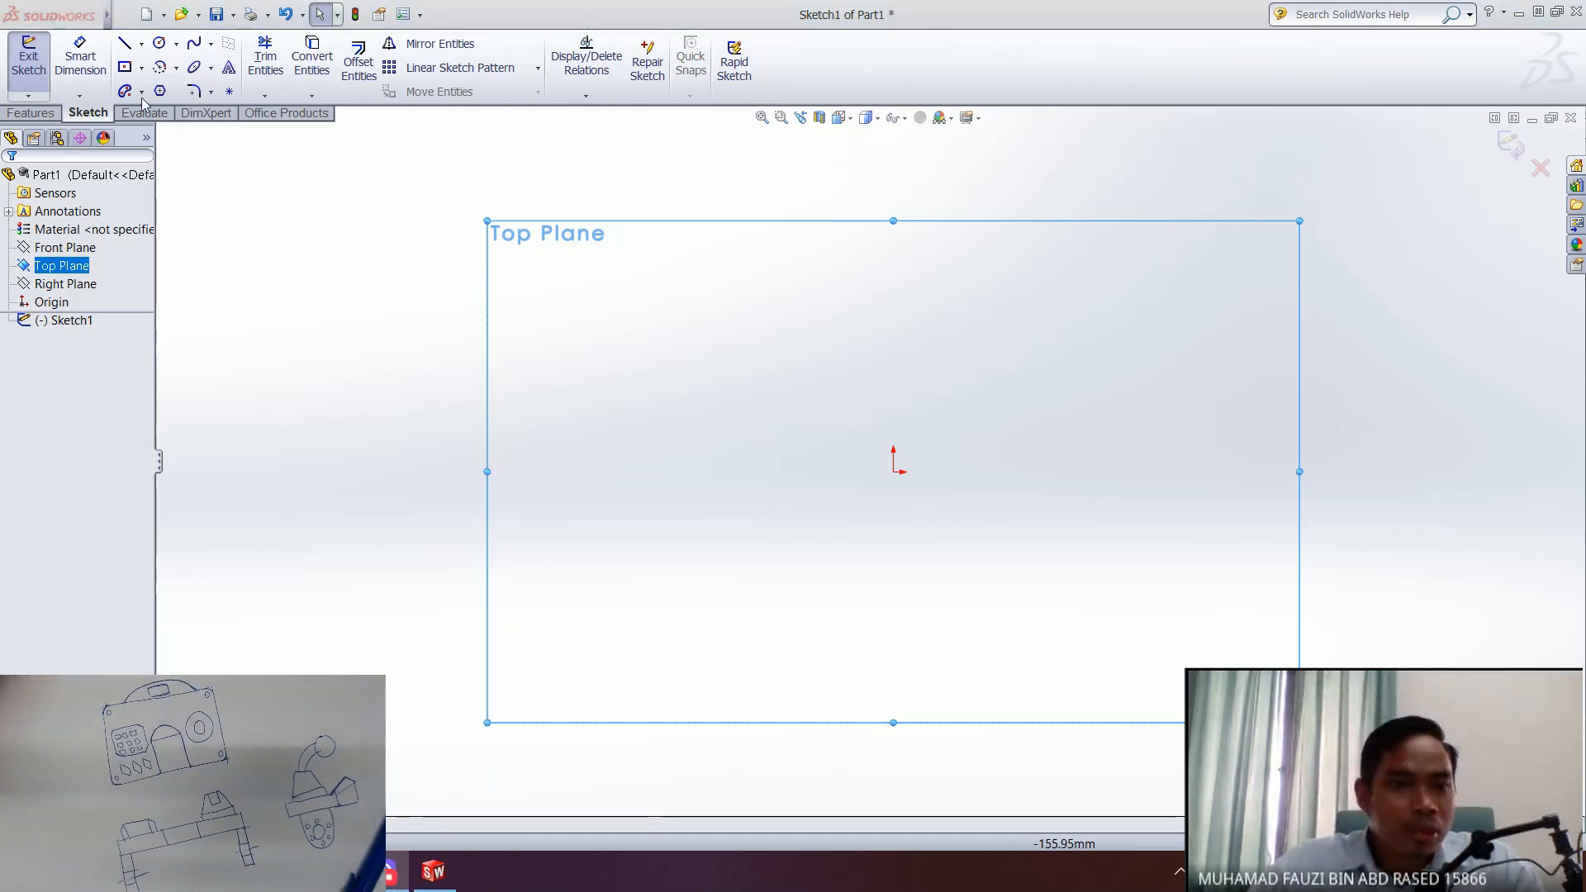
- Sketch a center rectangle about 136 mm wide and 80 mm high, centered on the origin
click(128, 71)
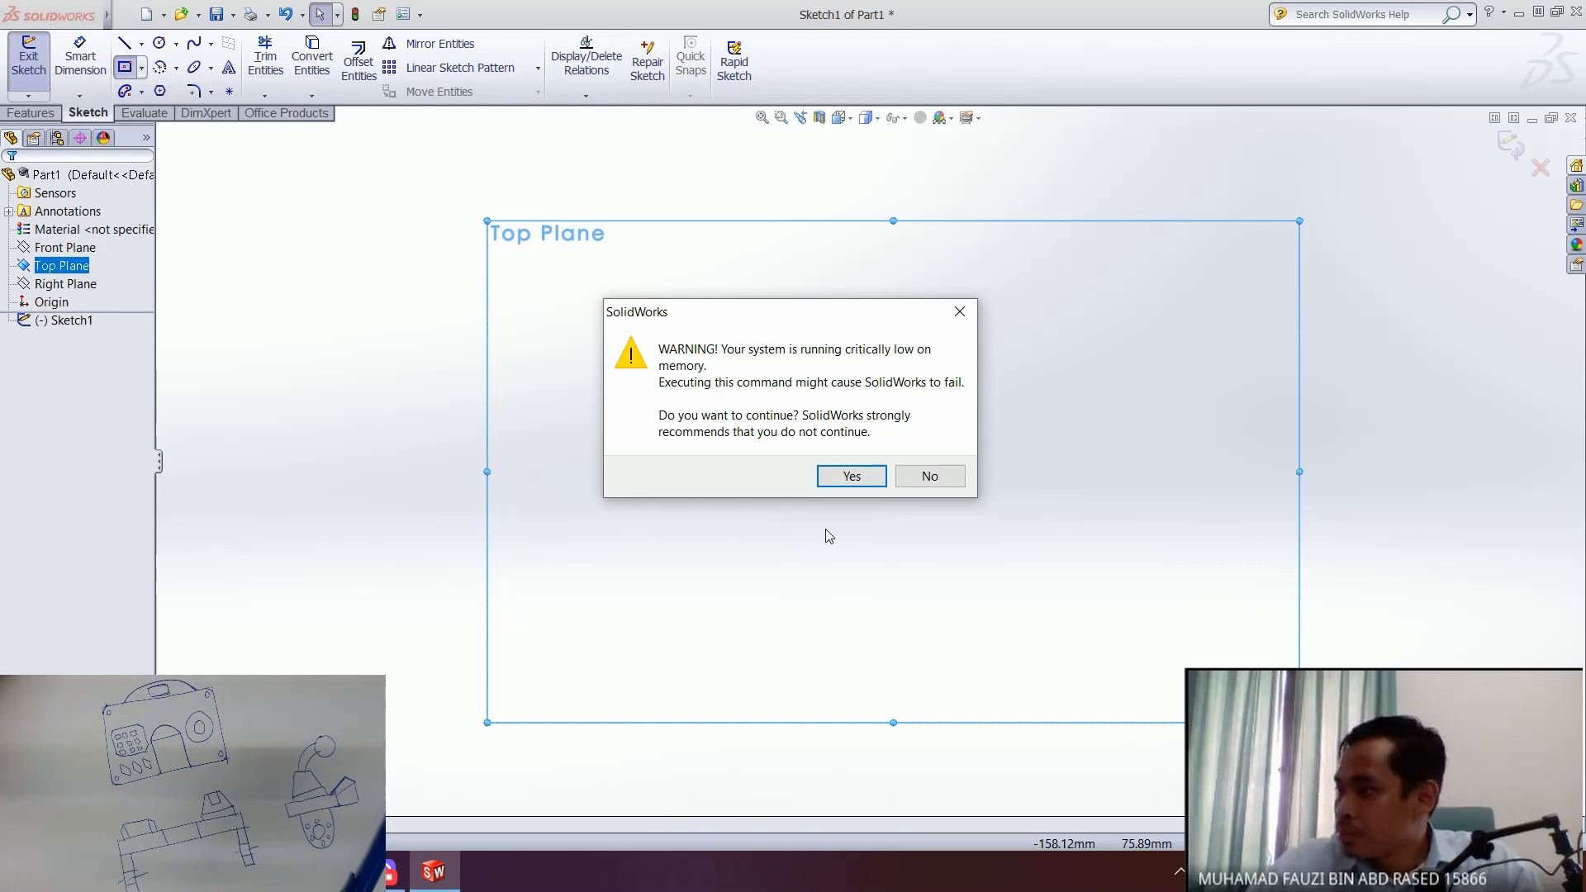
click(838, 477)
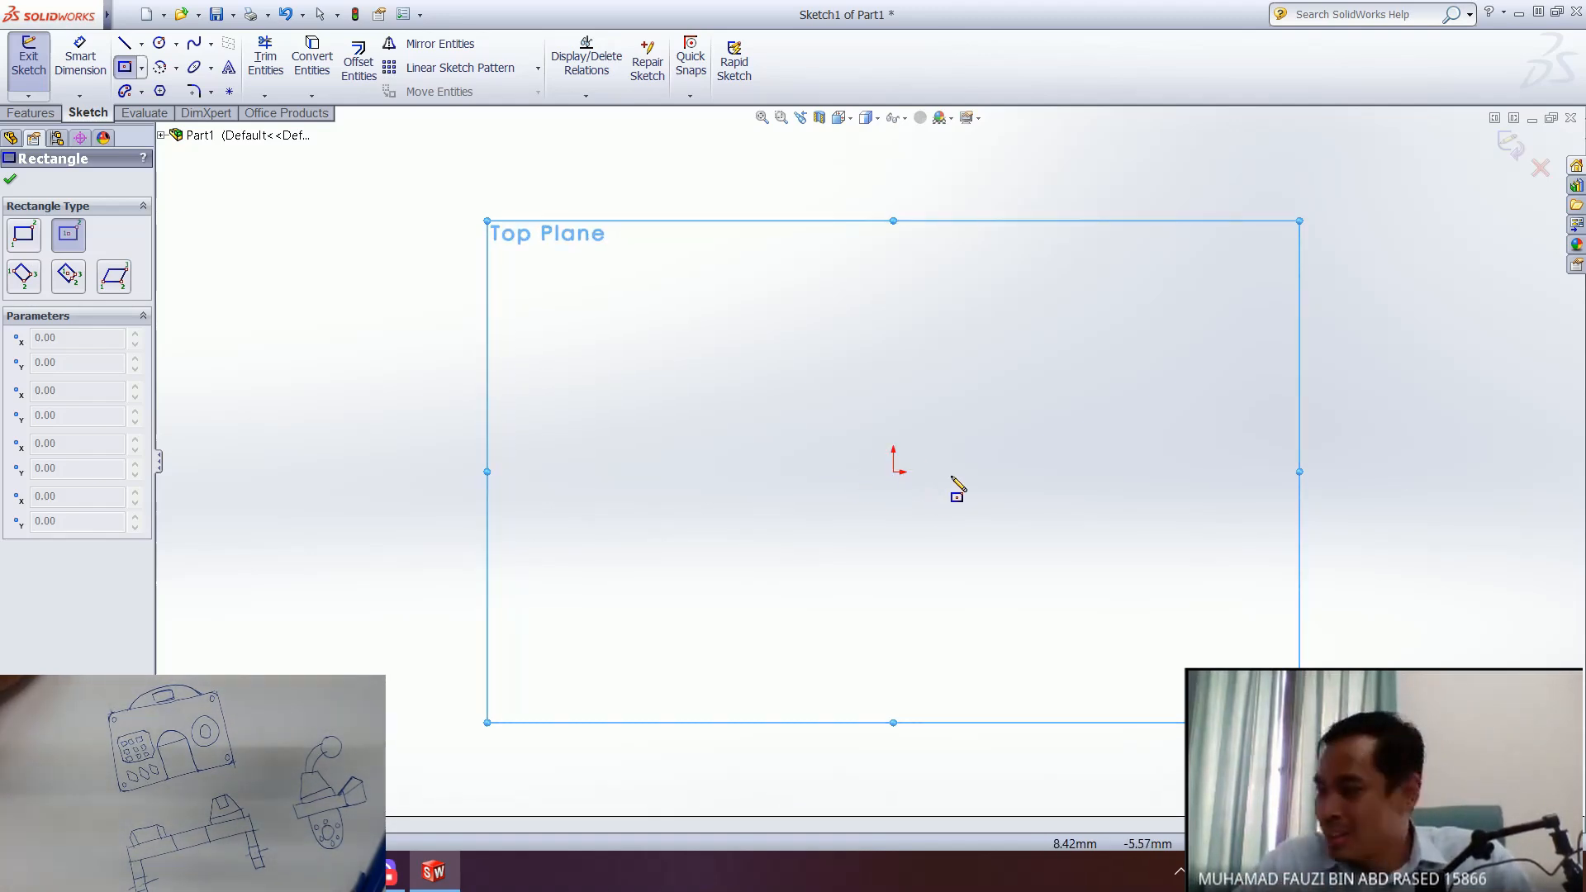
click(892, 471)
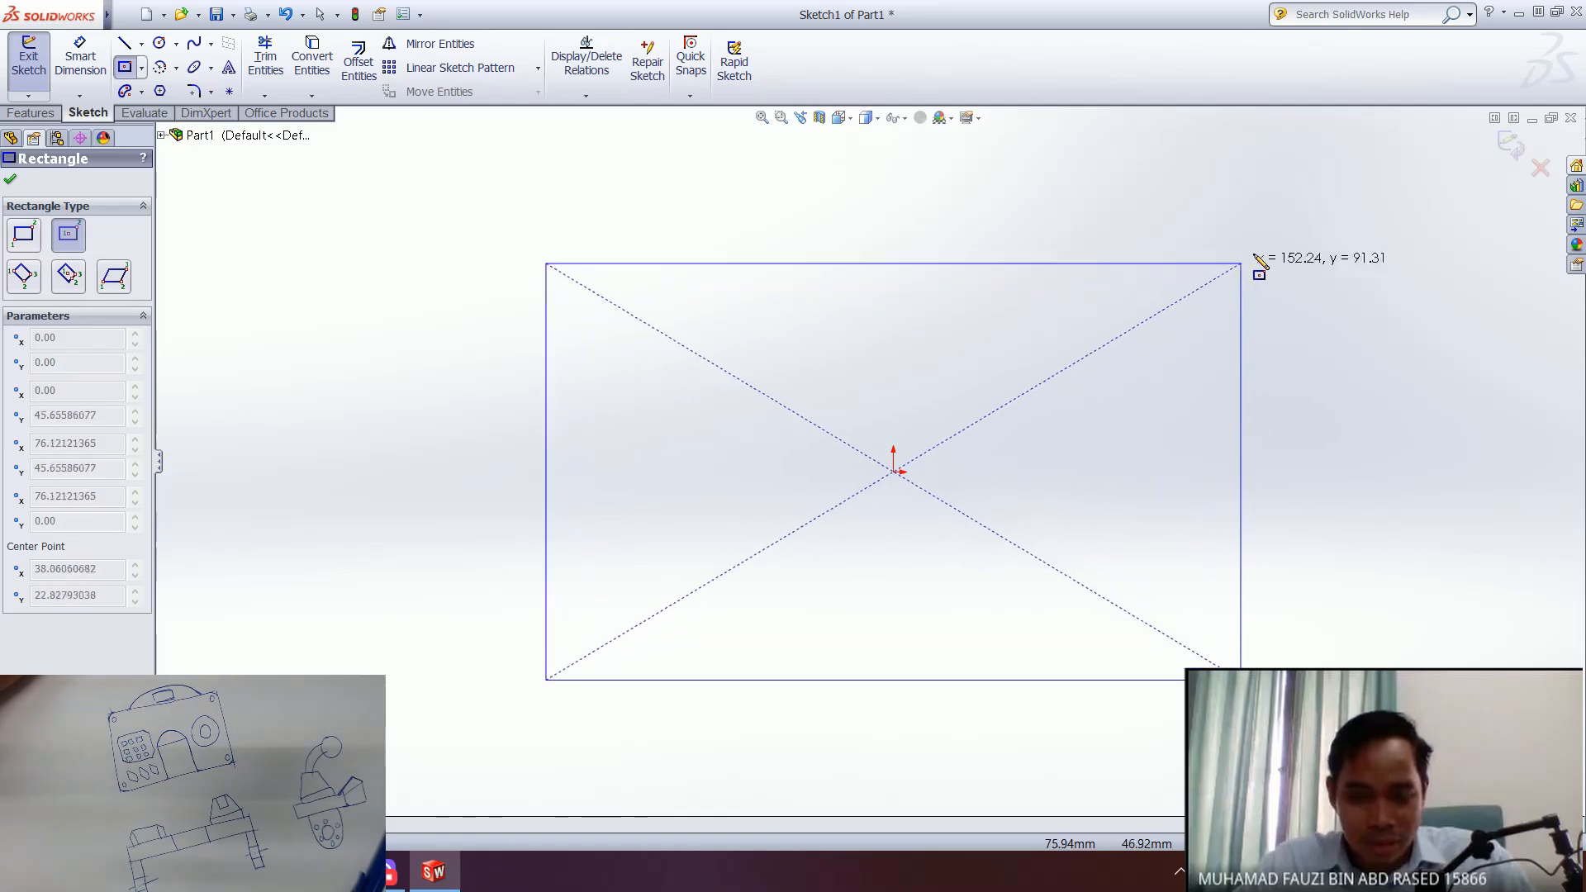
click(1204, 289)
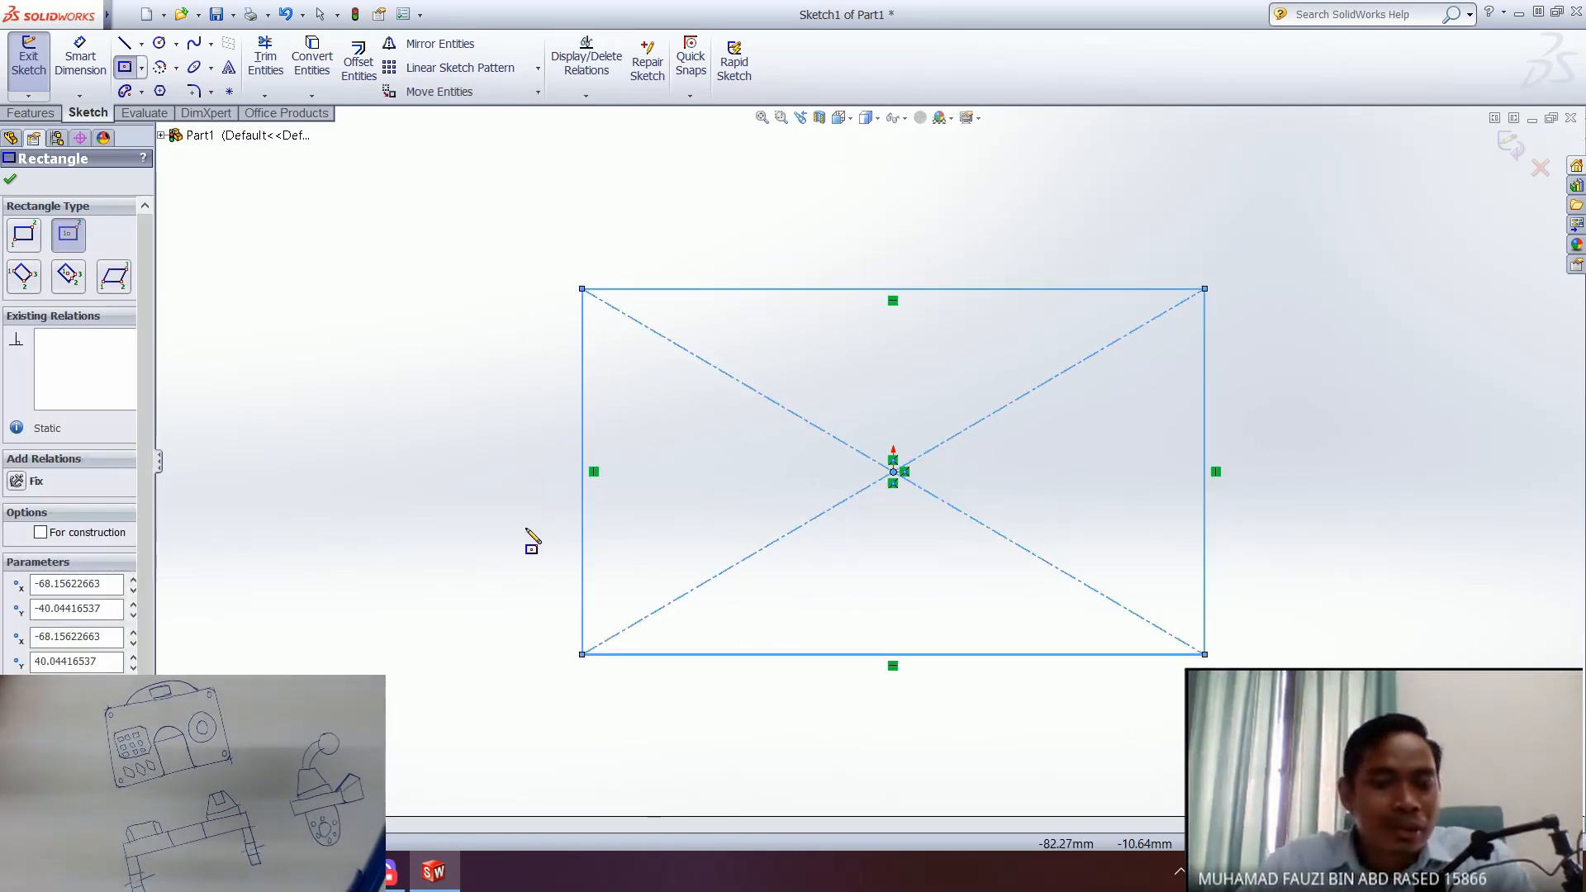
click(10, 179)
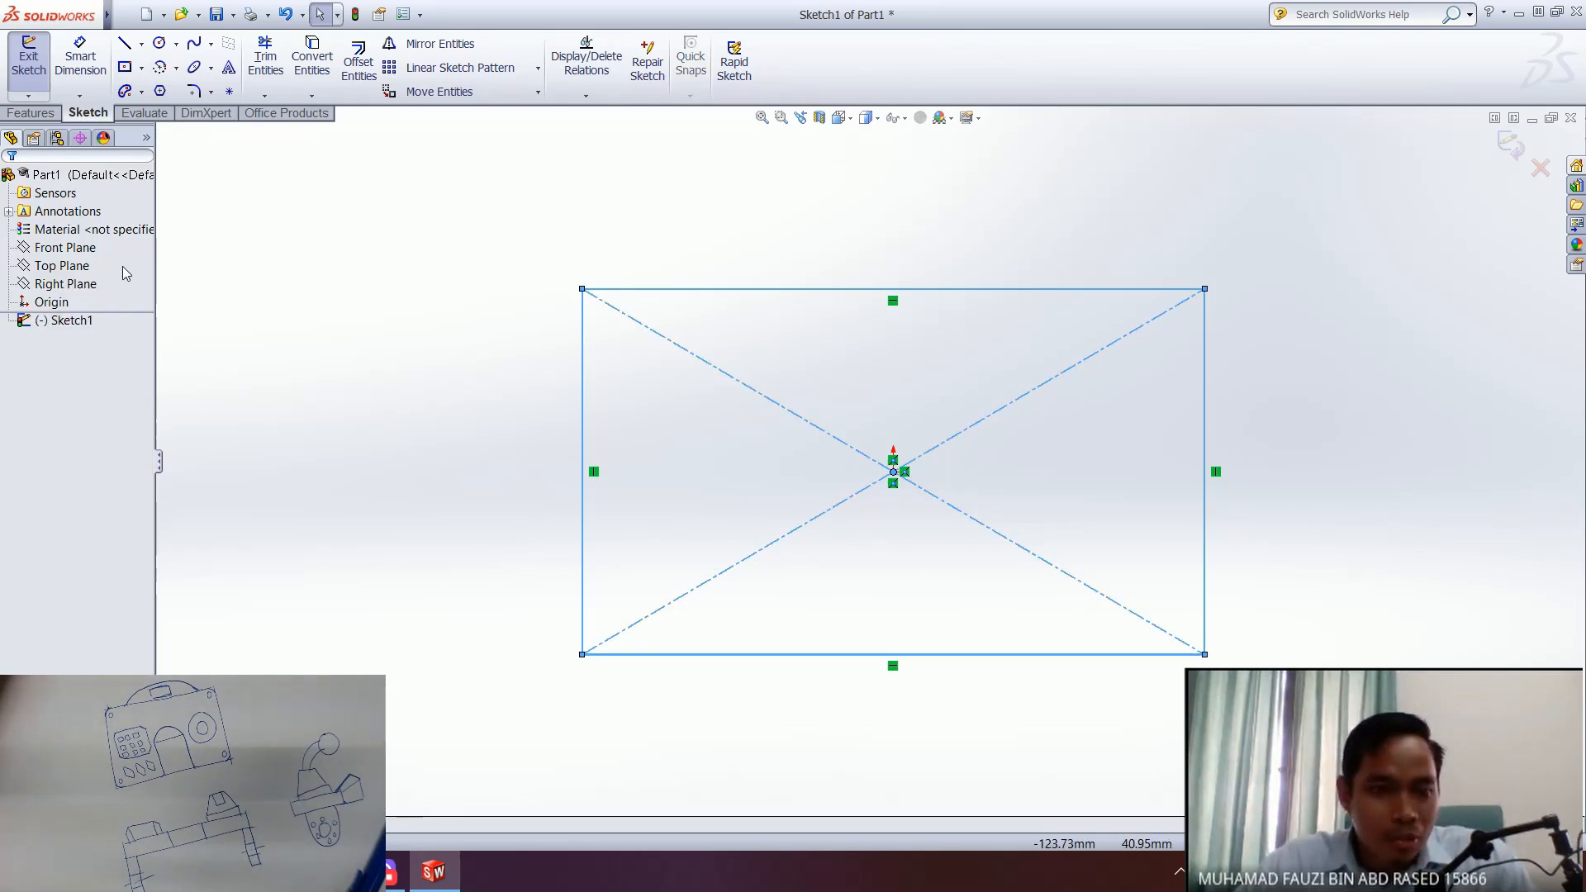
- Dimension the rectangle's top edge at 200 mm and its left edge at 100 mm
click(80, 56)
click(727, 290)
click(842, 260)
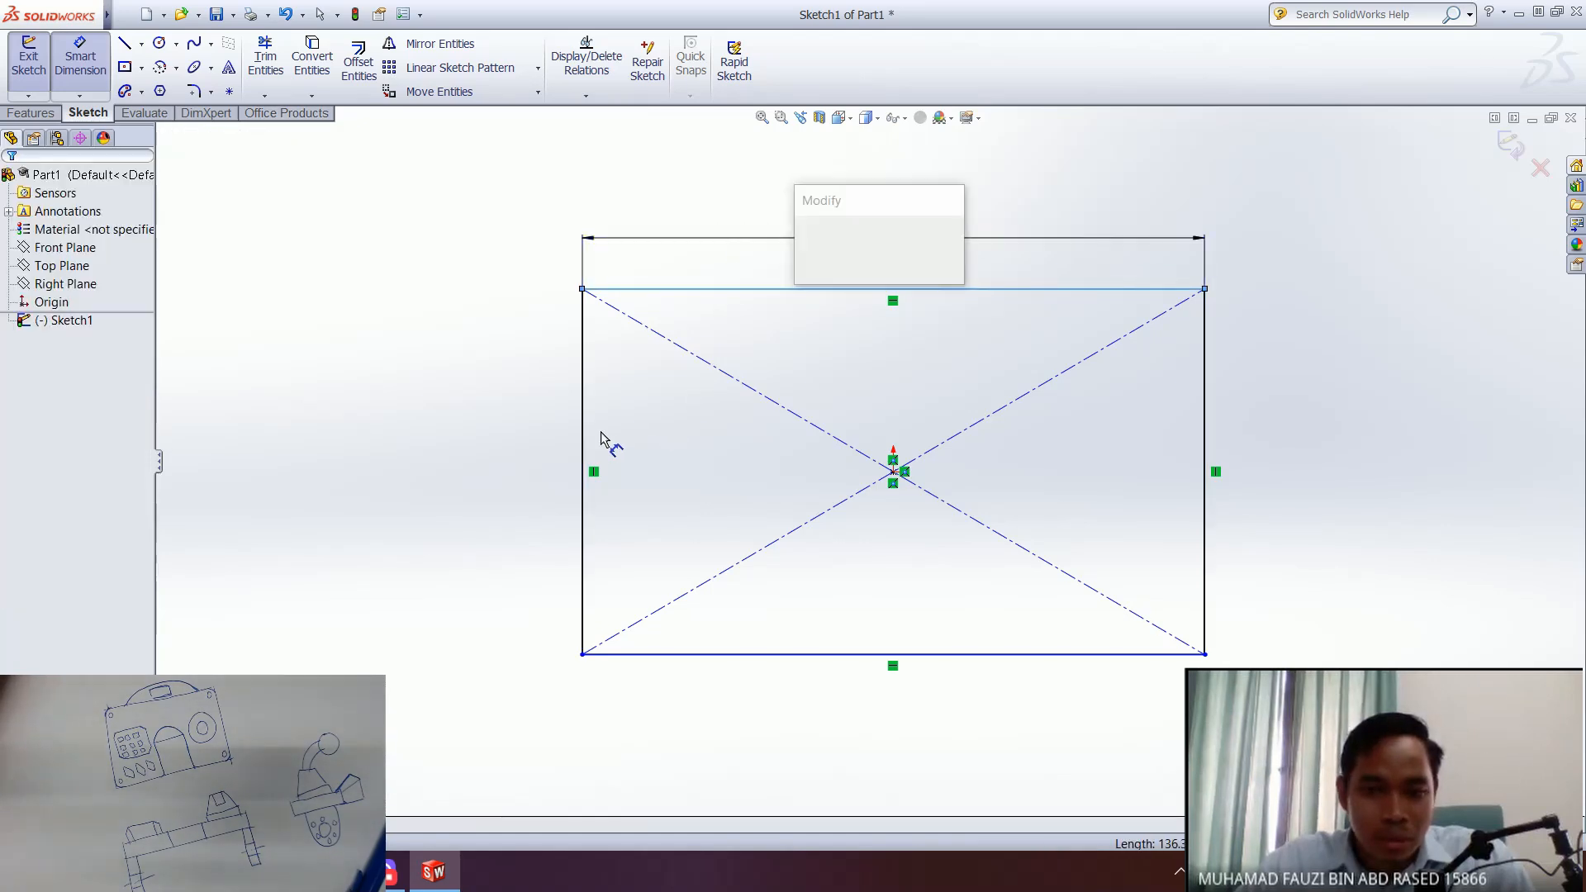
text(200)
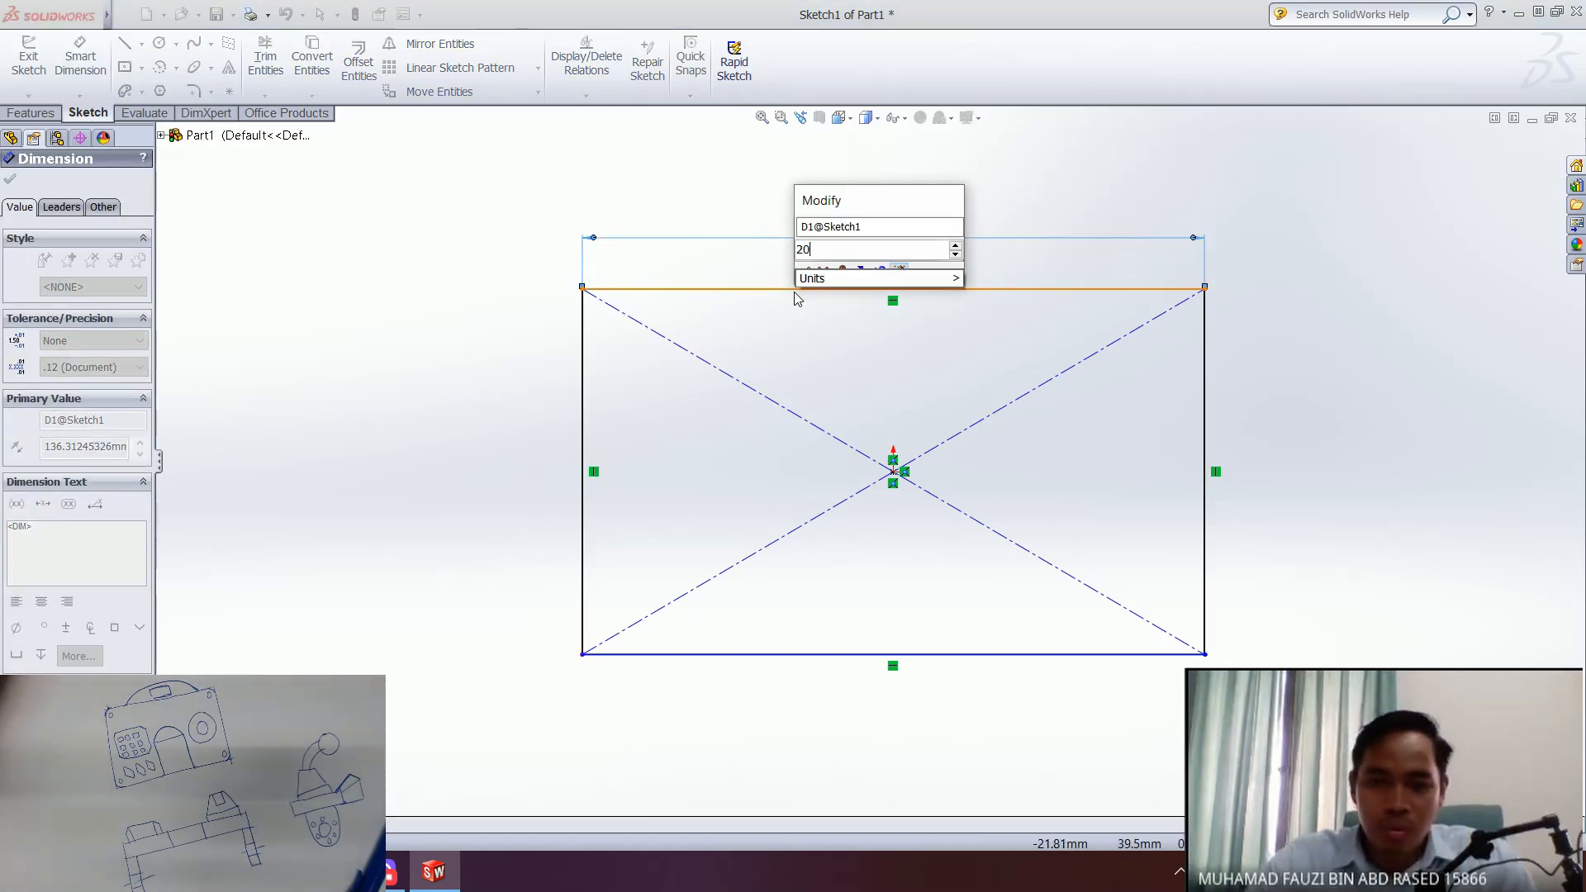
key(Return)
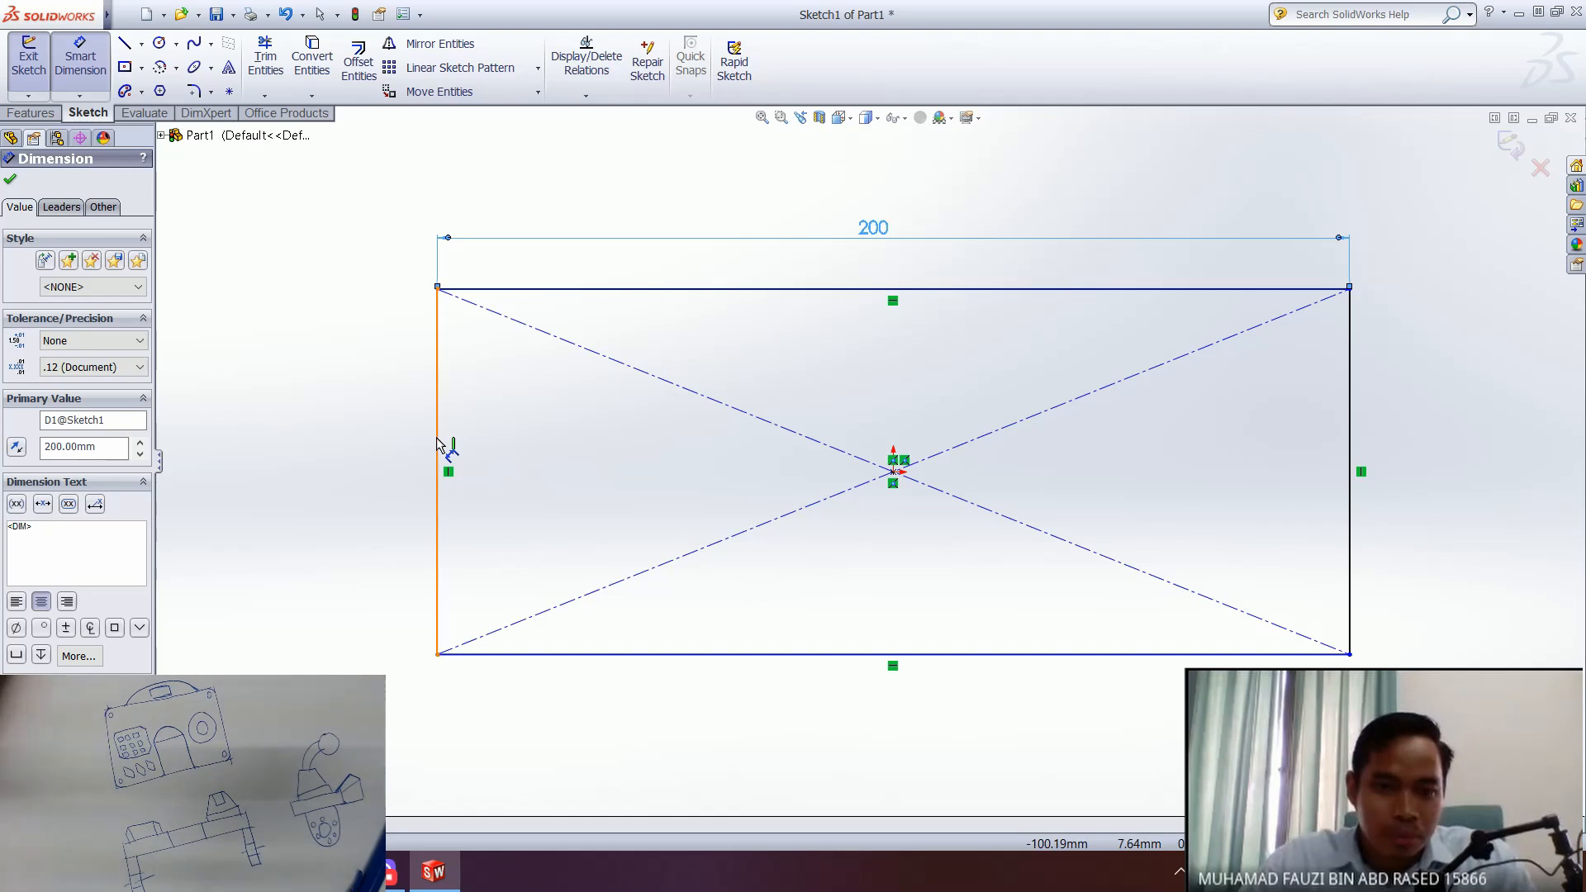
click(440, 450)
click(371, 489)
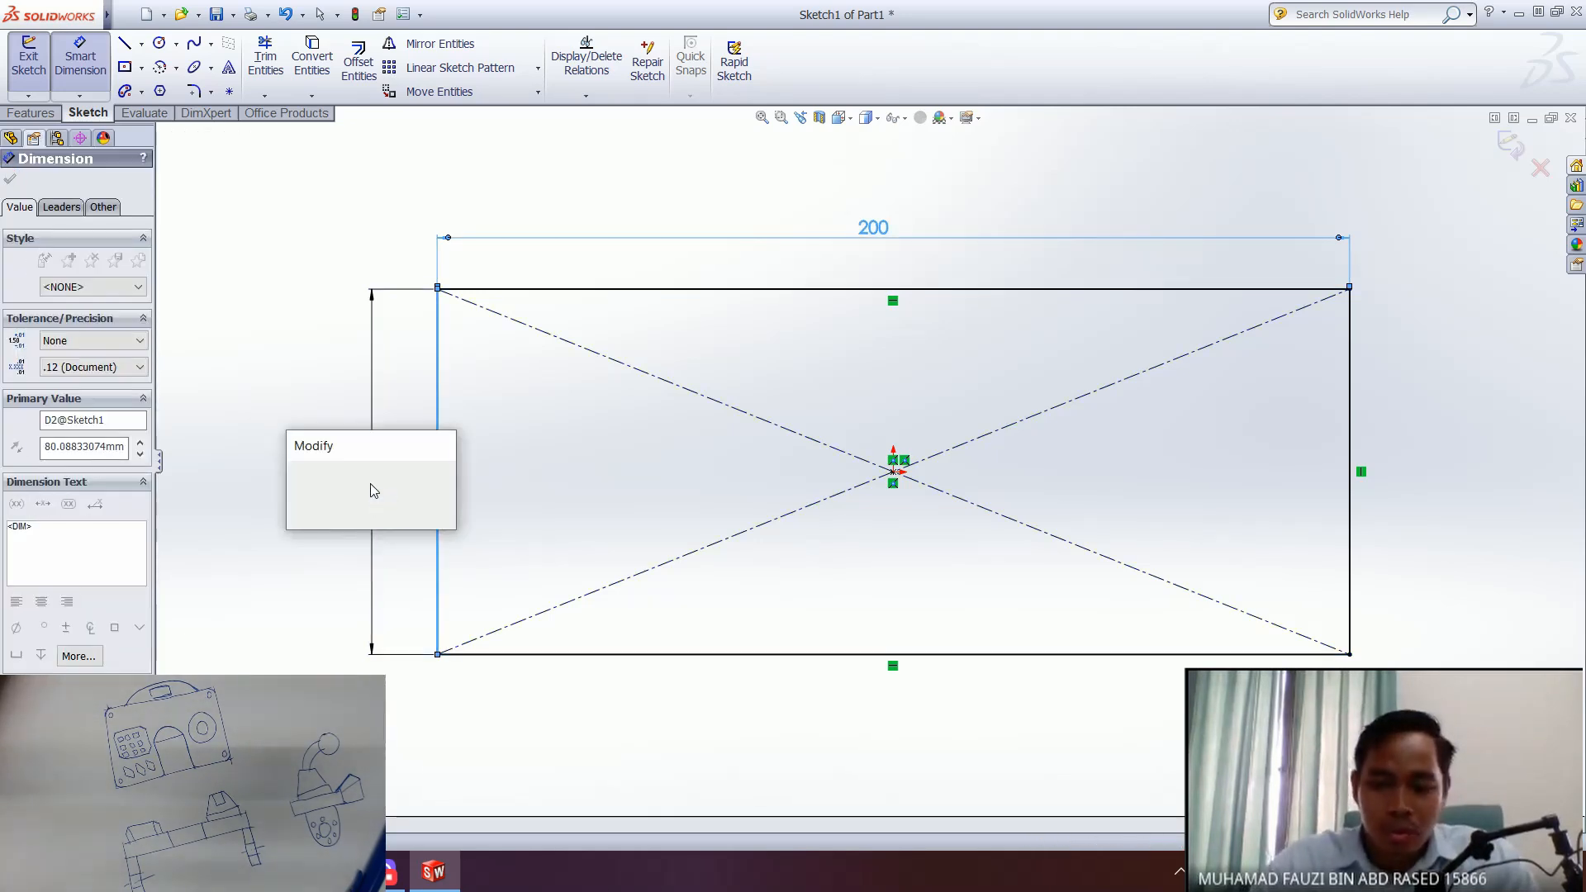
text(100)
key(Return)
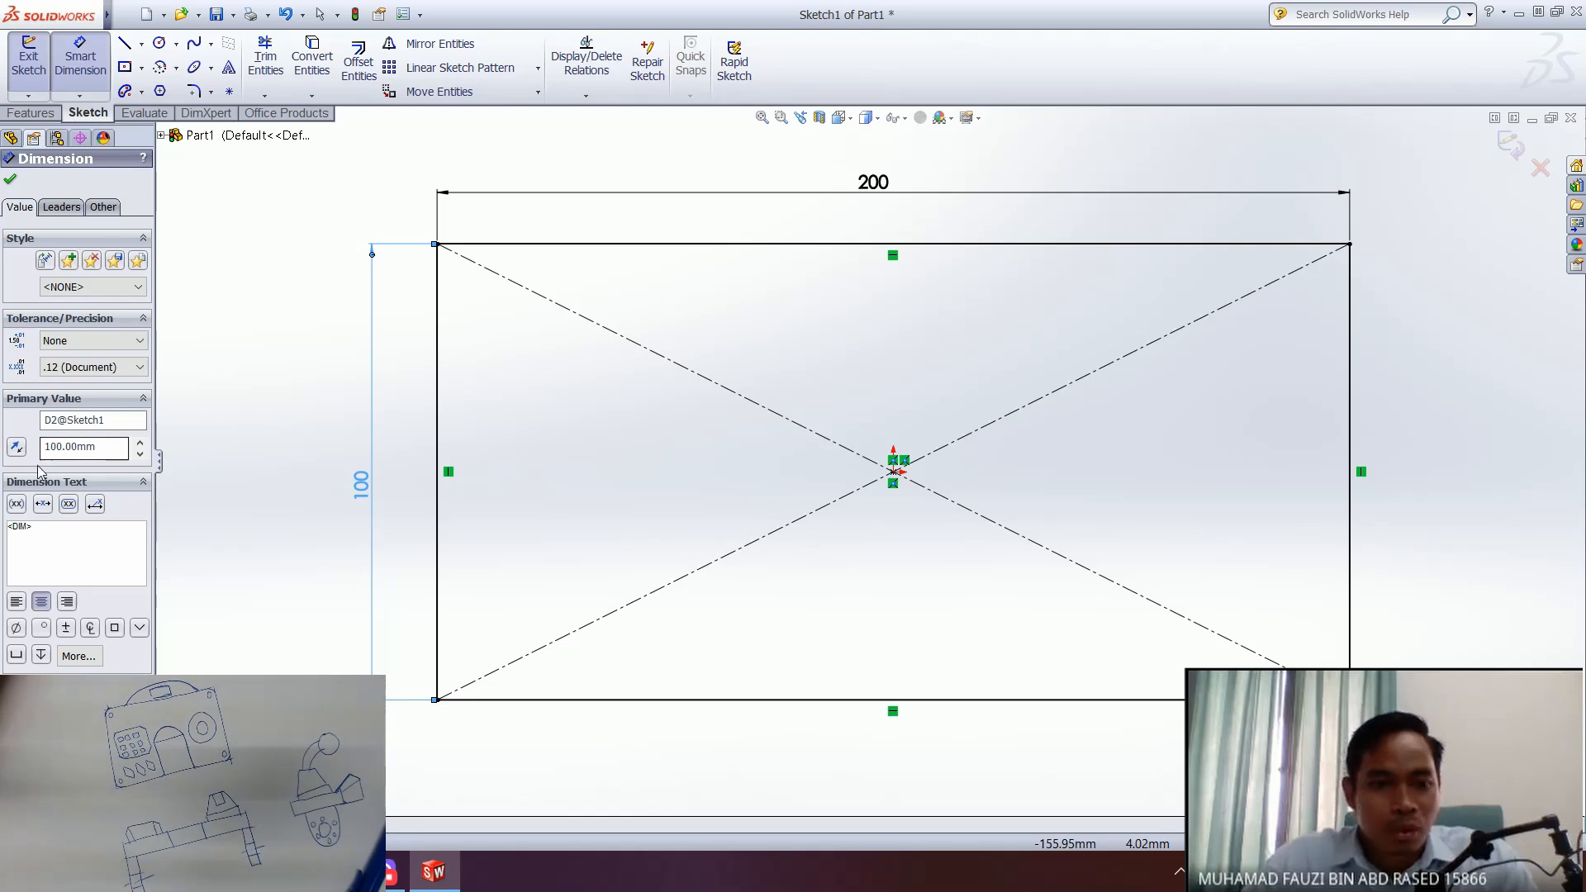
- Set the rectangle's height dimension to 150 mm
drag(109, 449, 13, 451)
text(150)
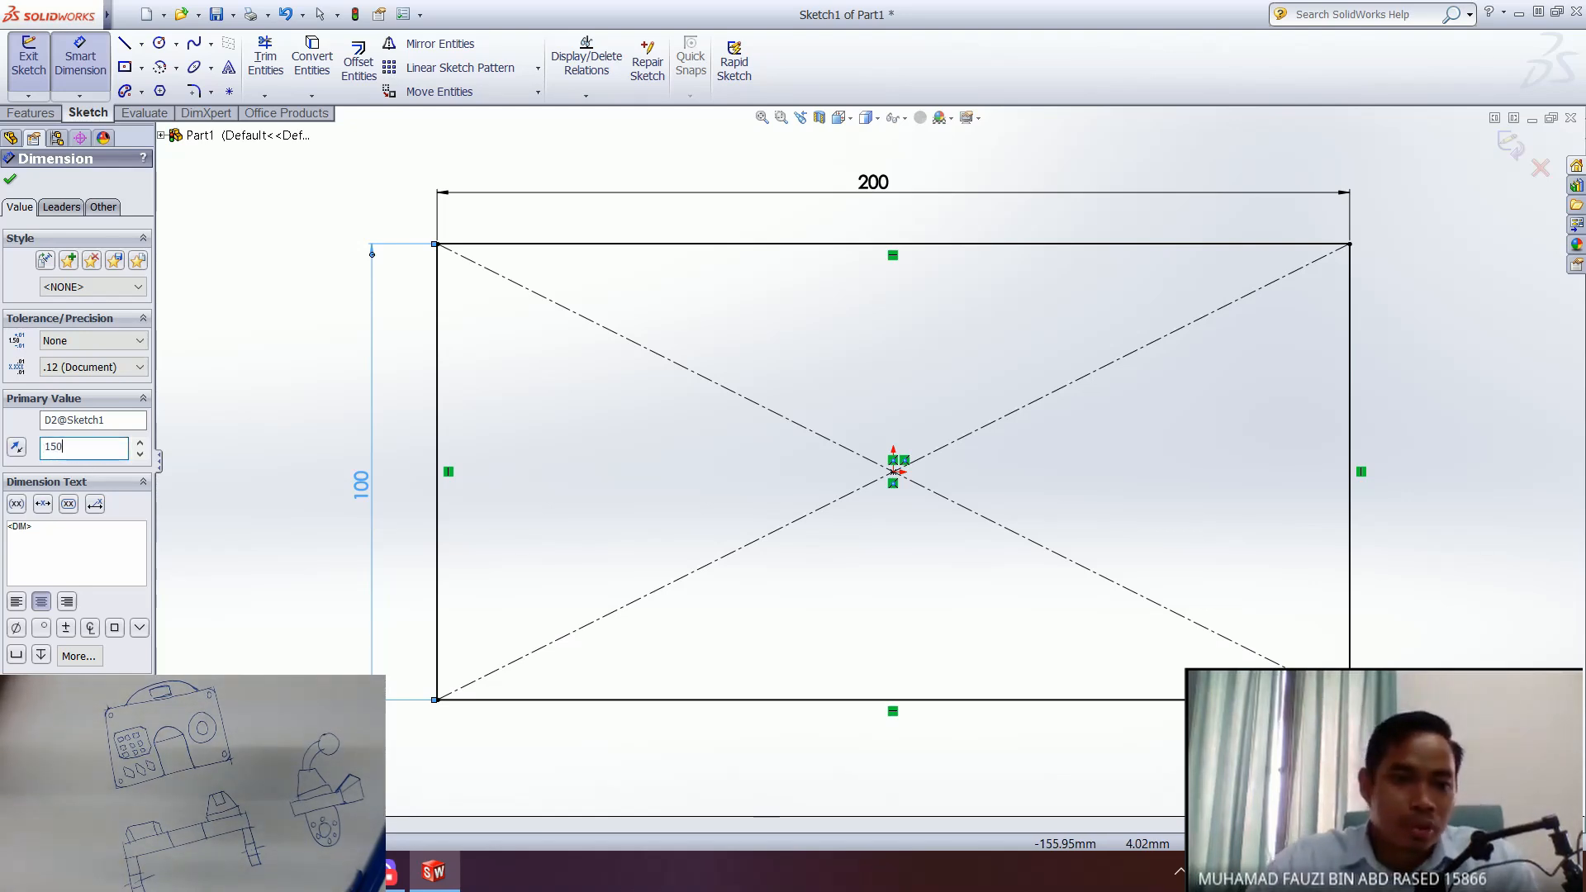
click(10, 183)
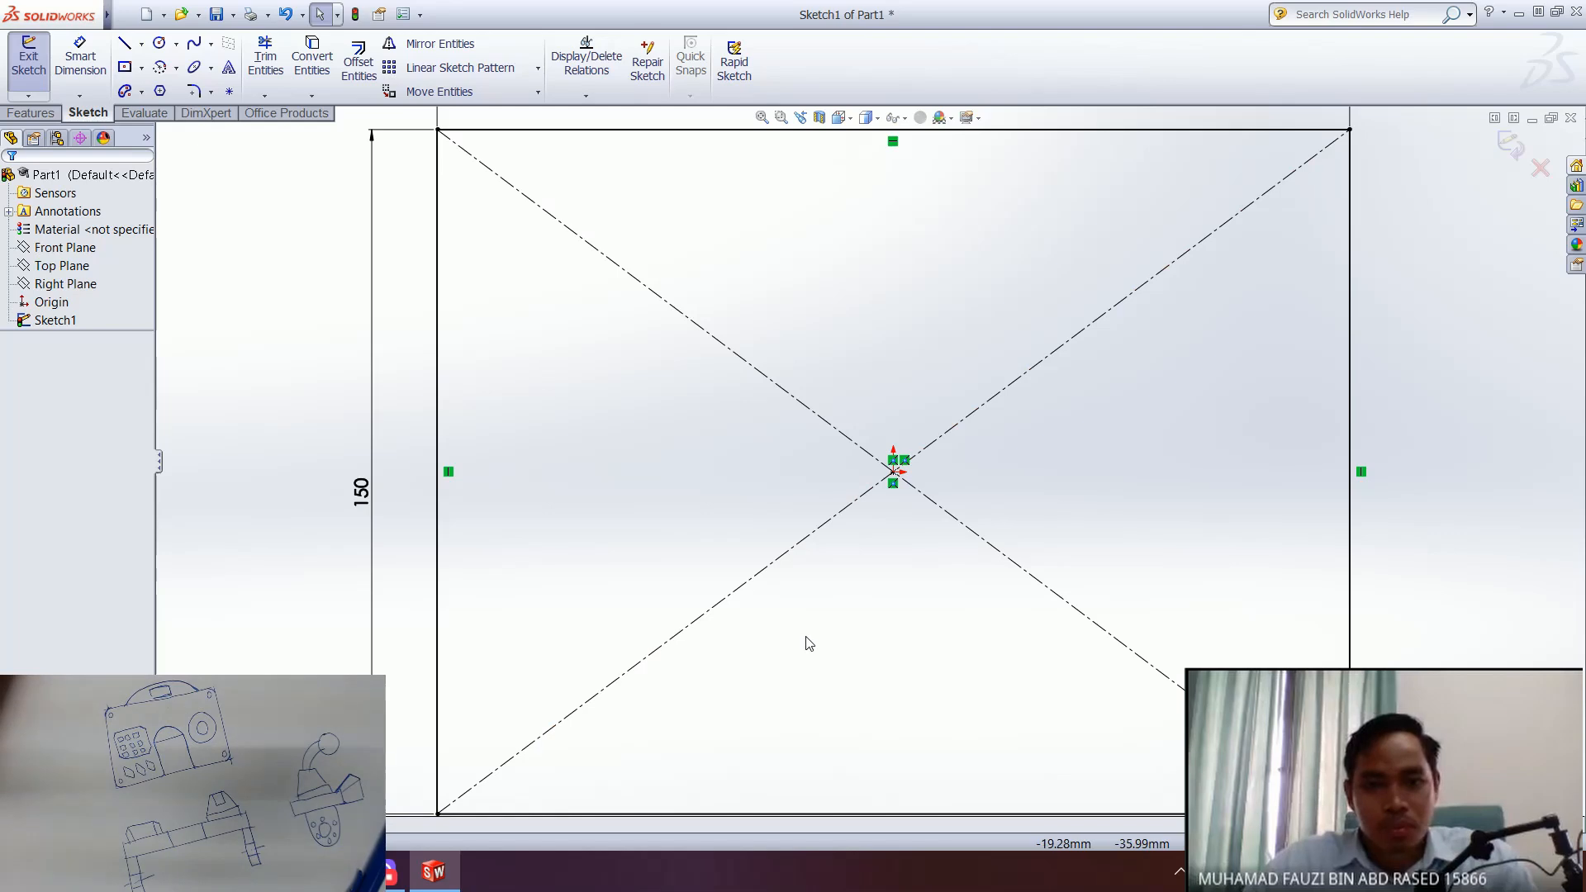
key(f)
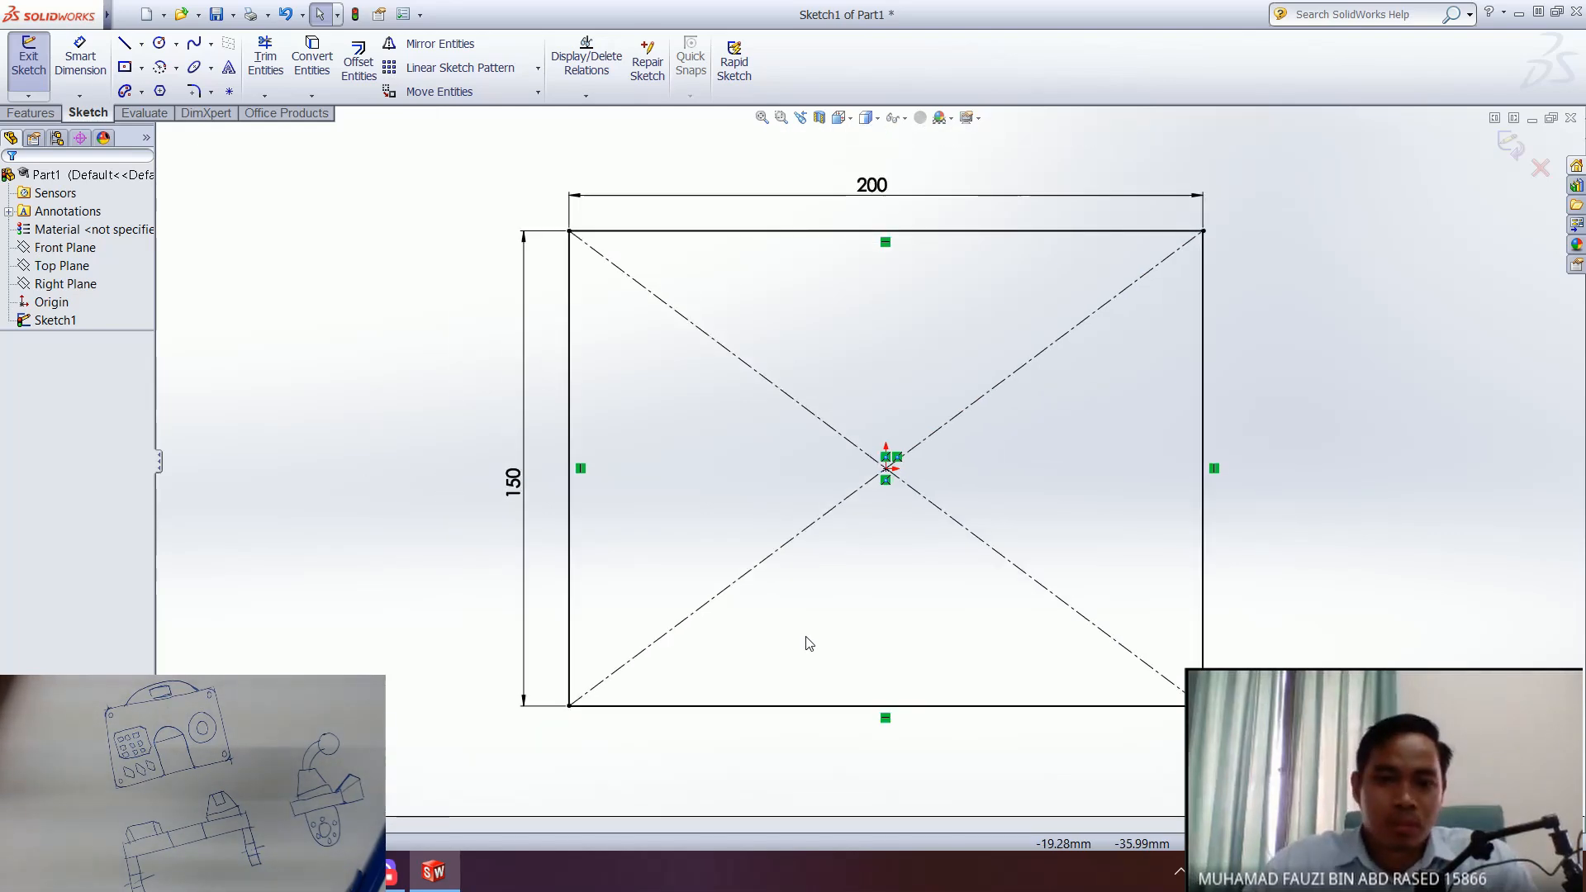
- Set the rectangle's height dimension to 120 mm
click(514, 483)
double_click(97, 450)
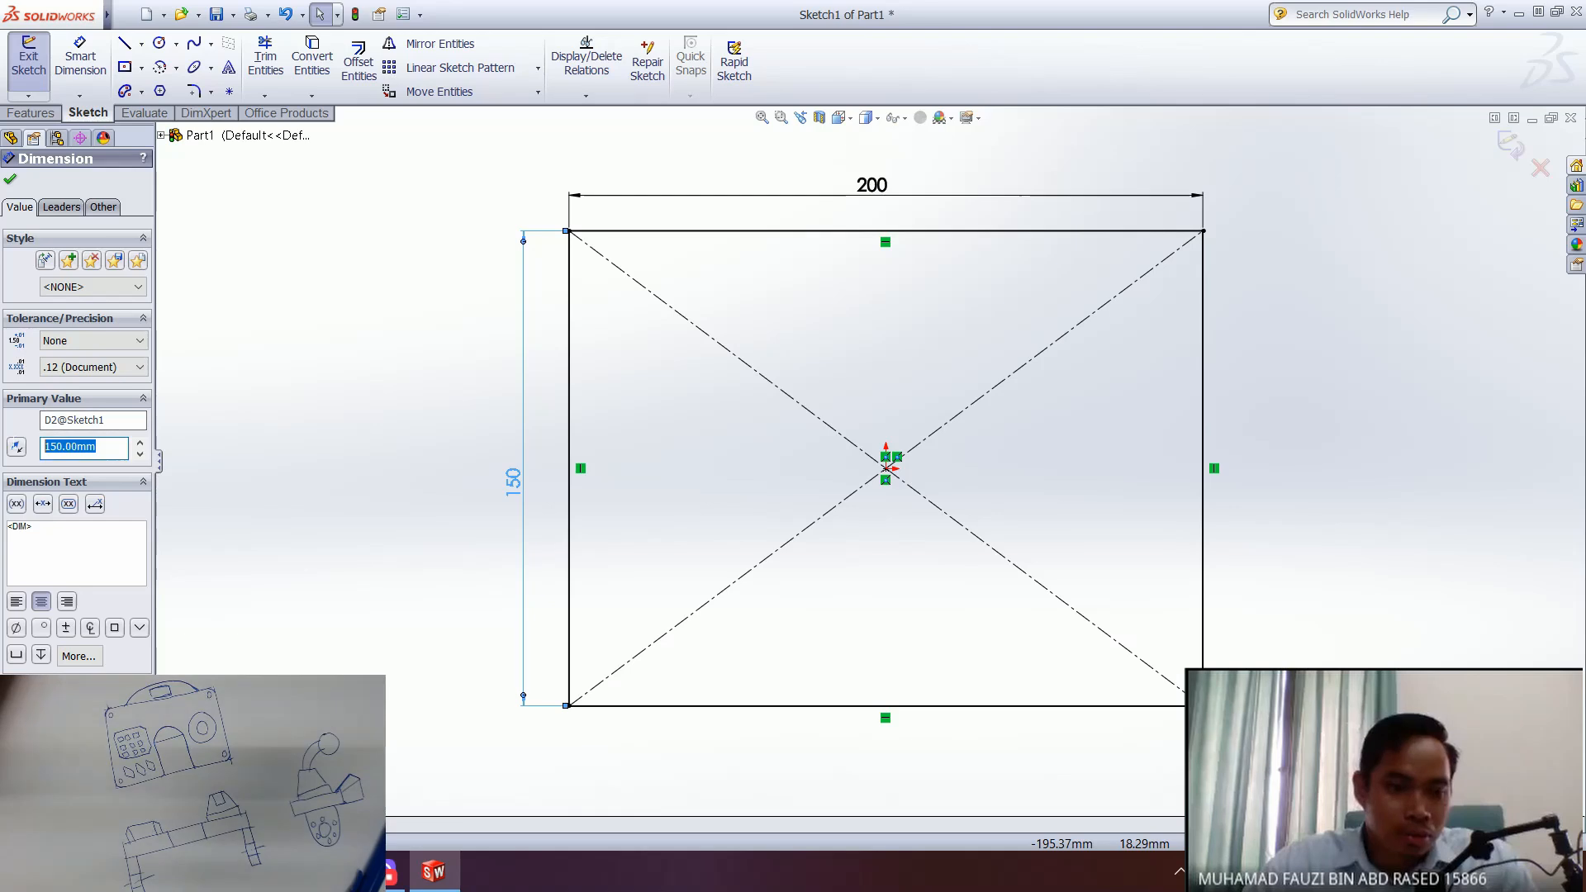
text(120)
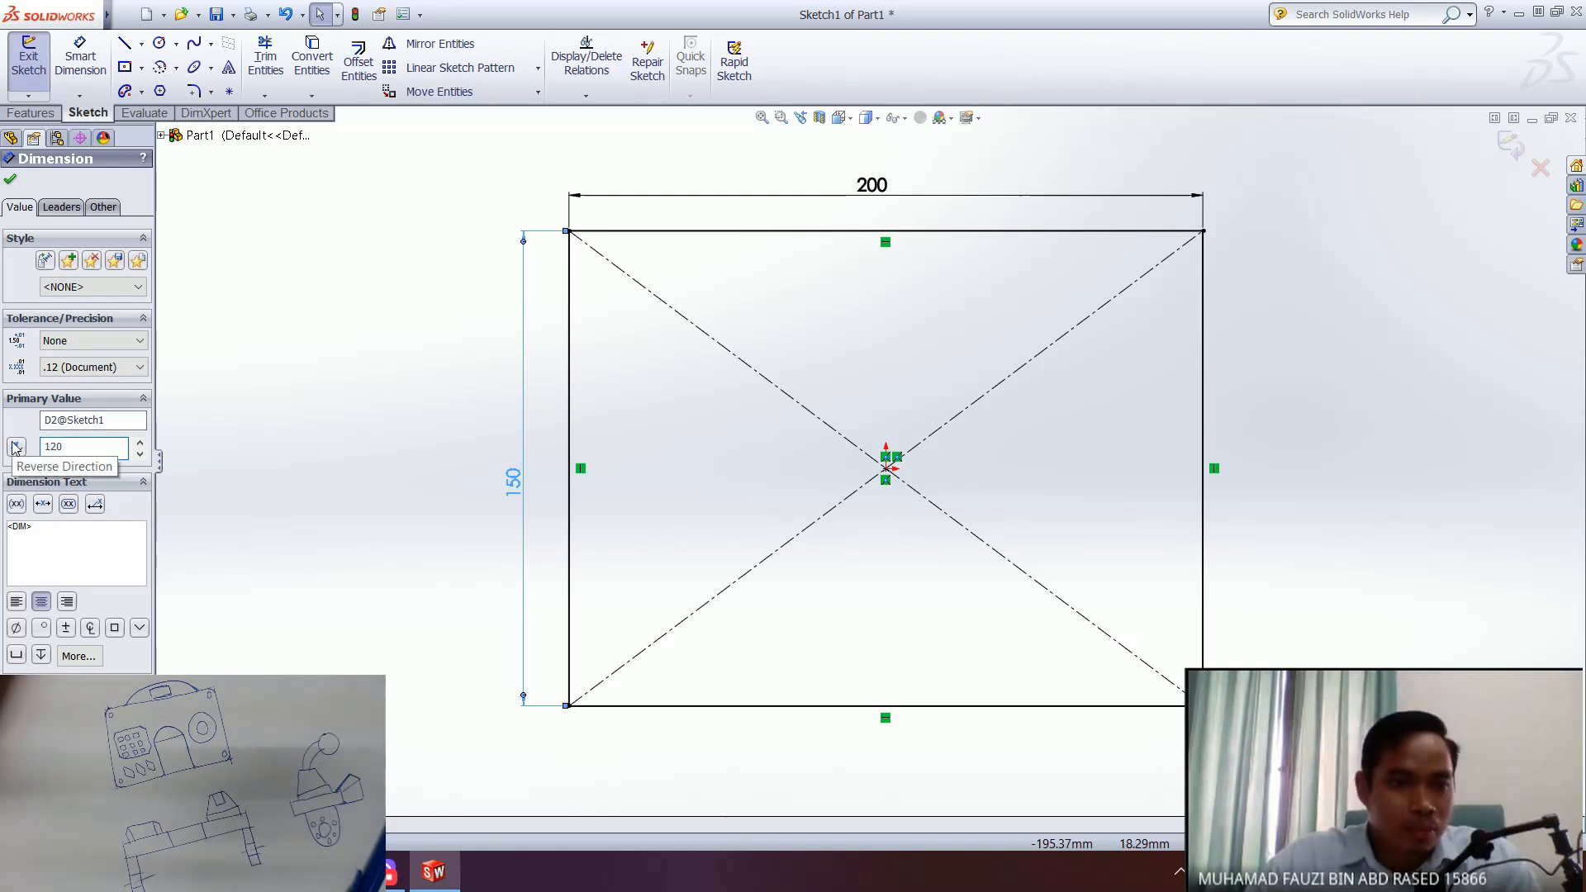
click(10, 178)
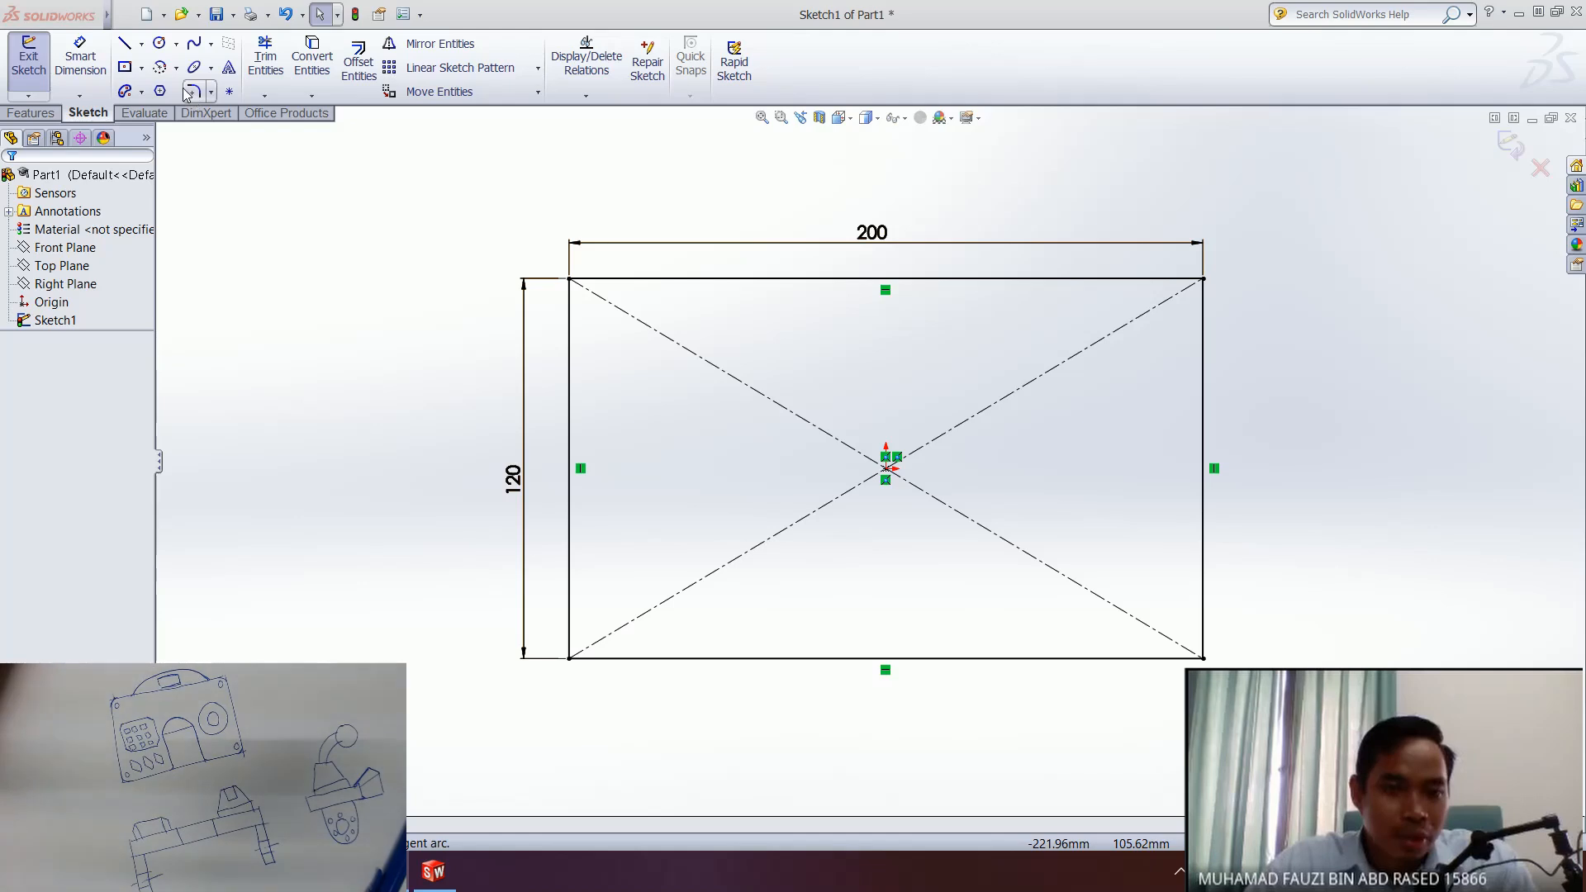
- Round all four corners of the rectangle with 15 mm sketch fillets, keeping constrained corners
click(212, 92)
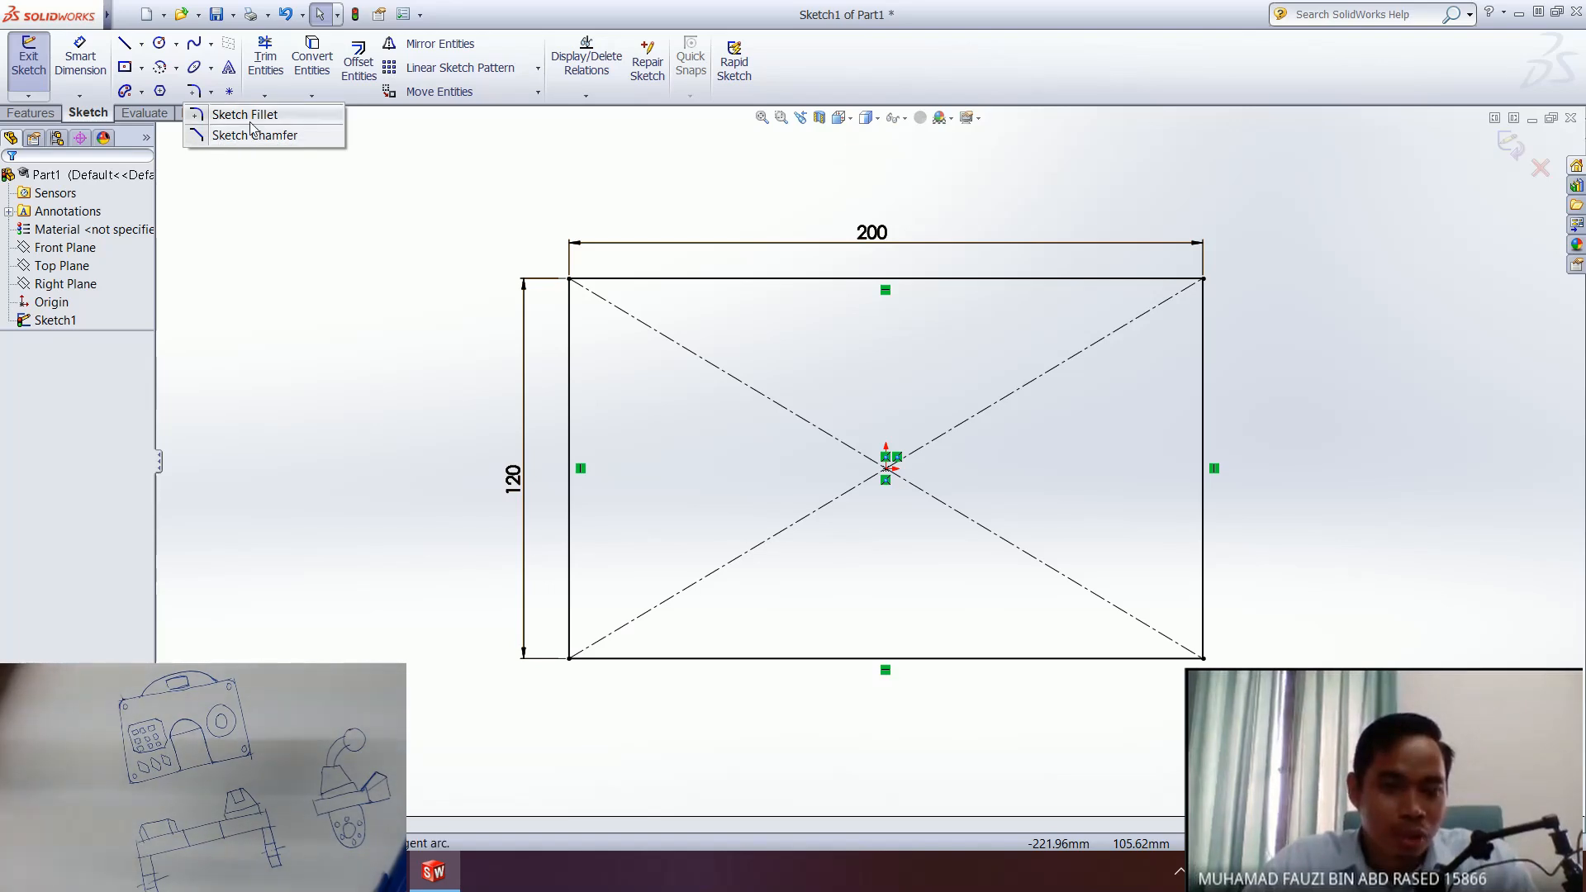
click(275, 124)
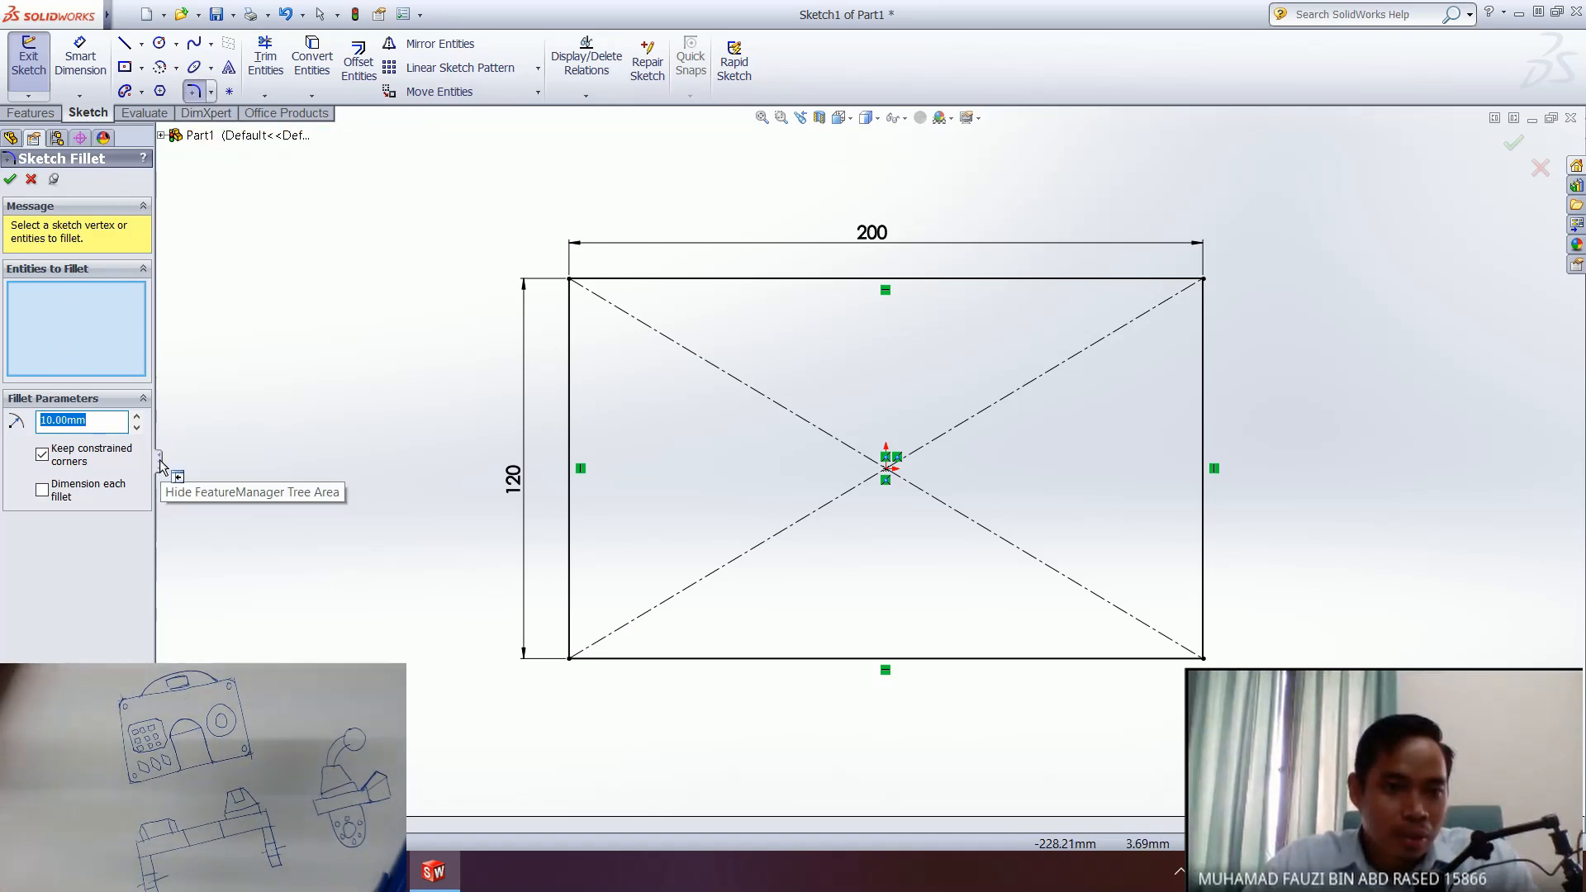
drag(159, 464, 237, 467)
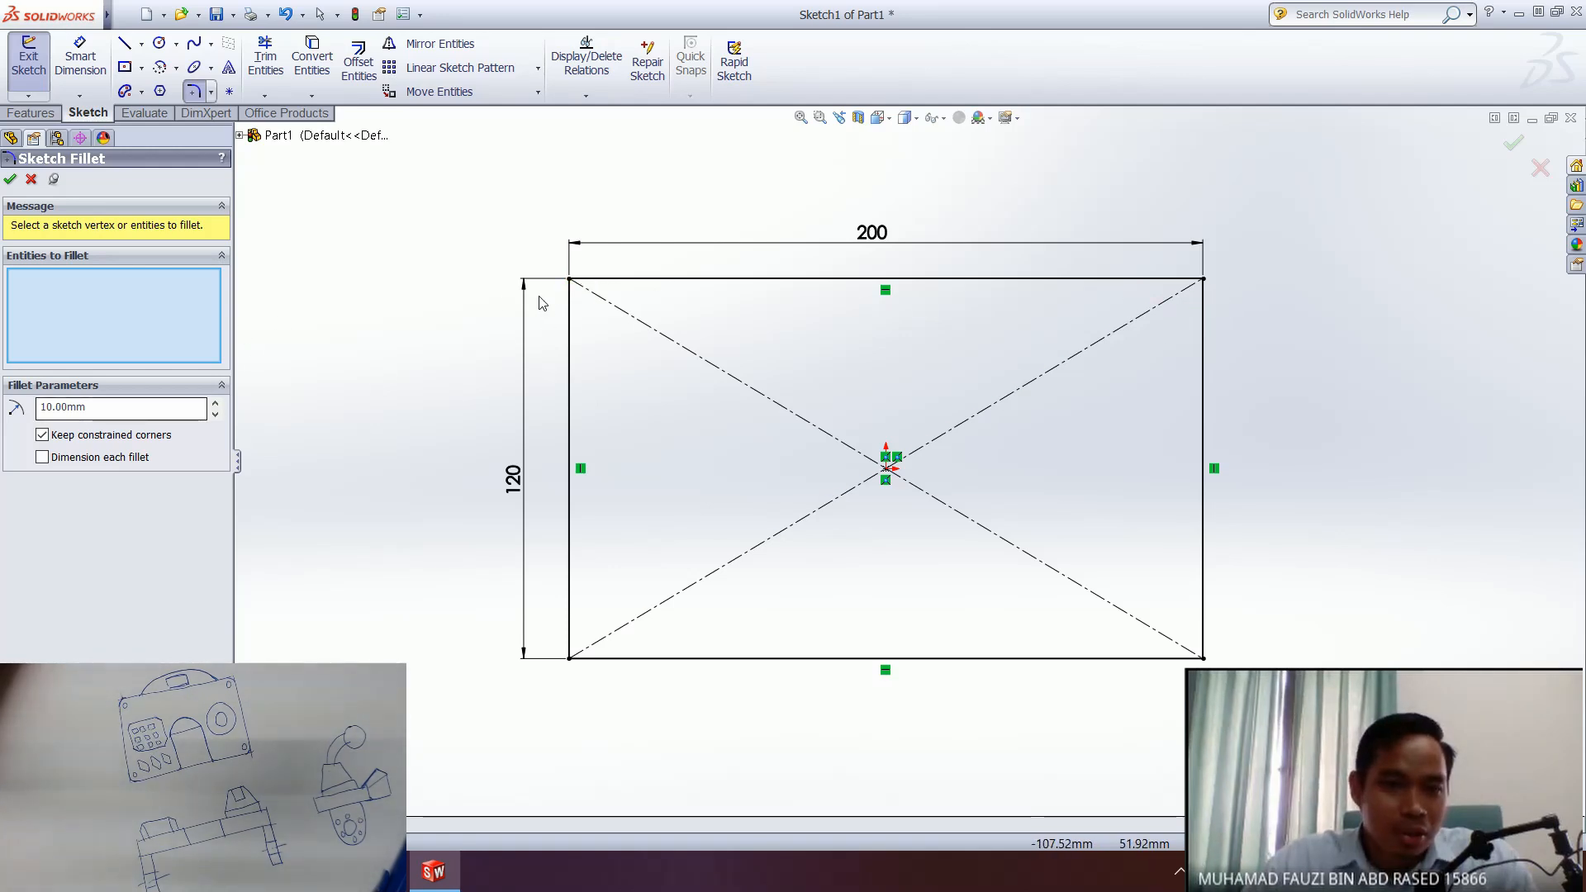
drag(106, 407, 38, 407)
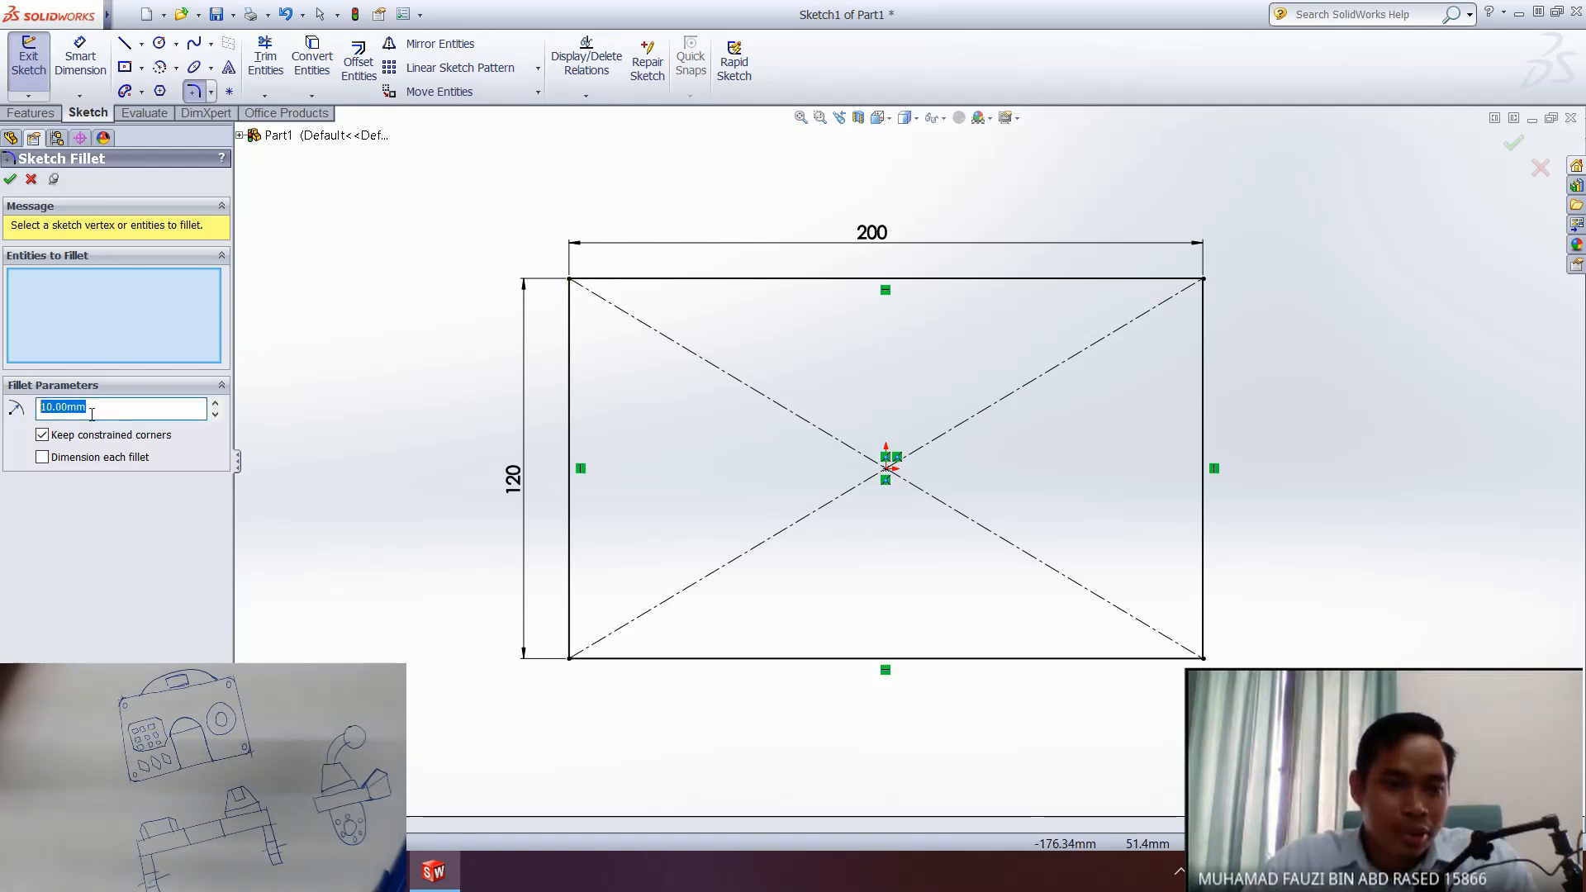
text(15)
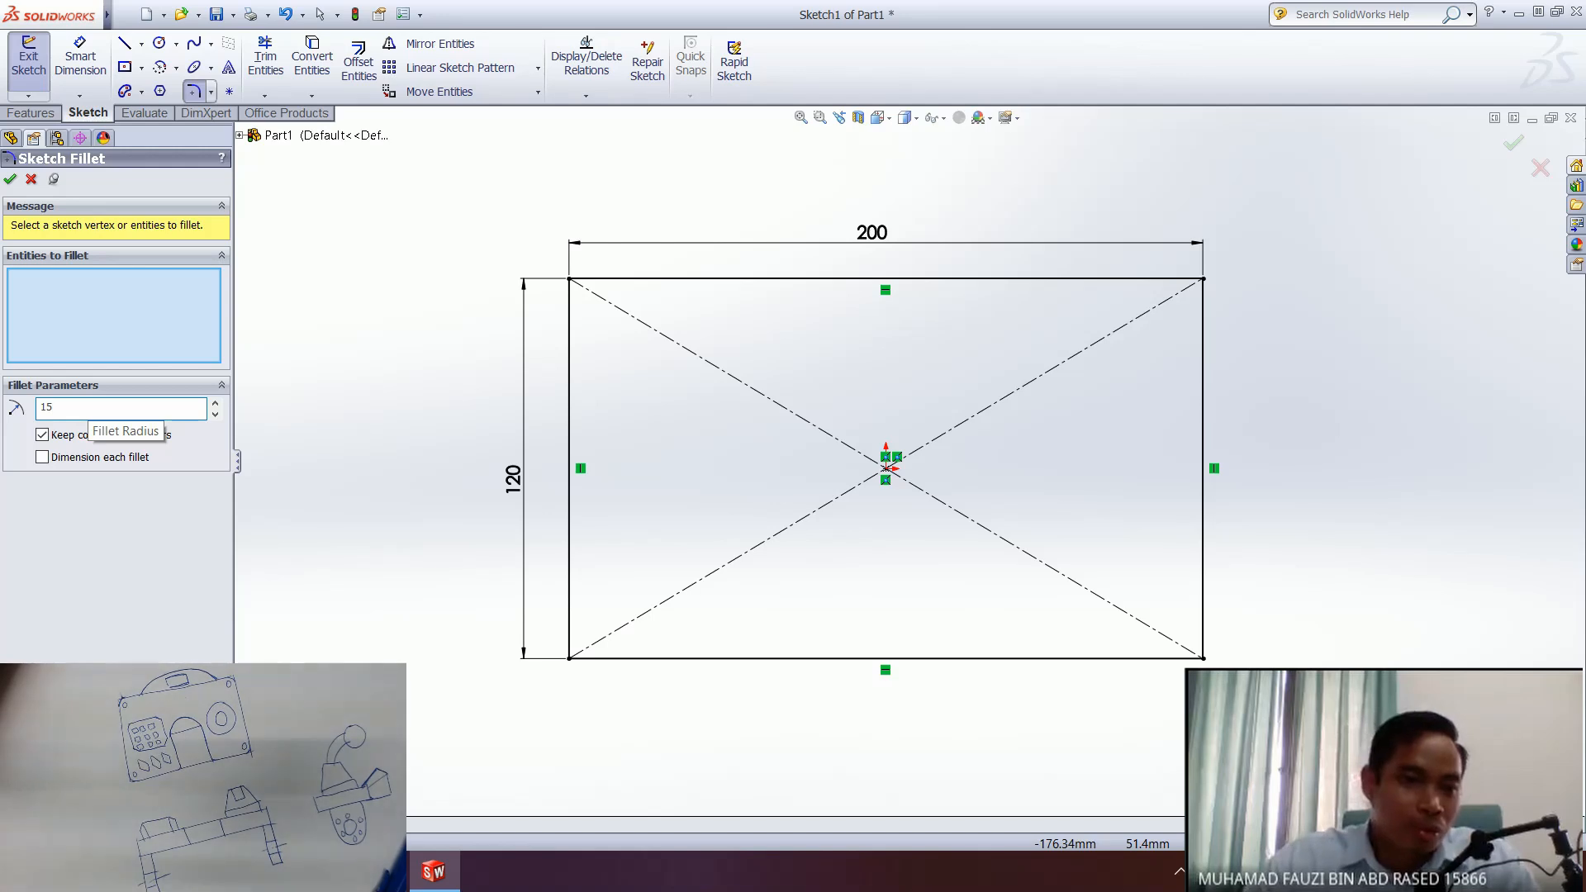
click(94, 588)
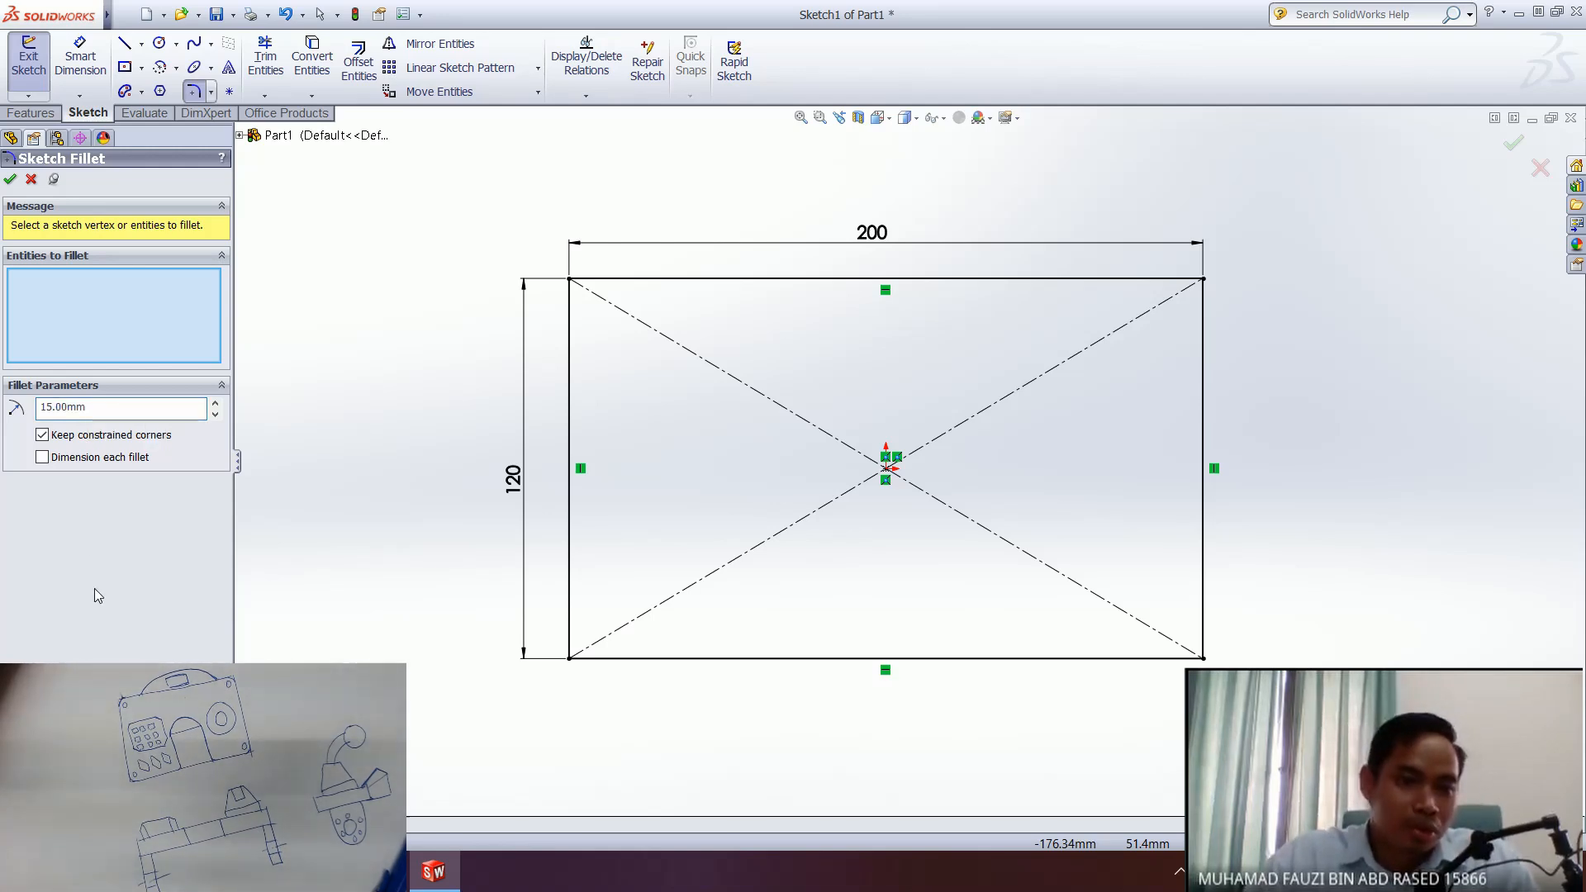
click(570, 280)
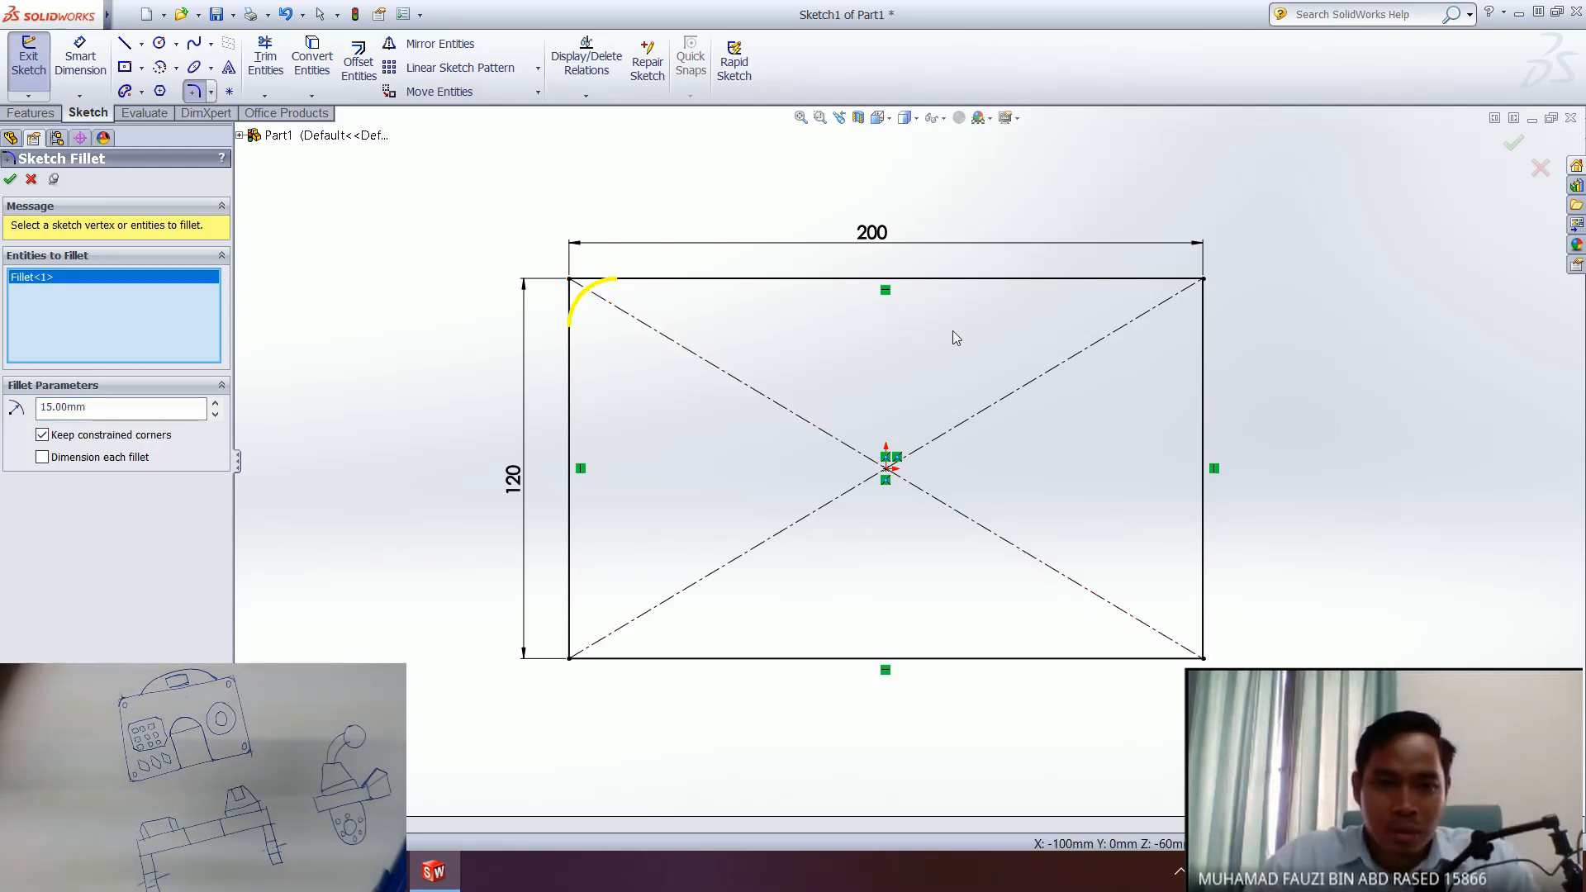
click(1203, 280)
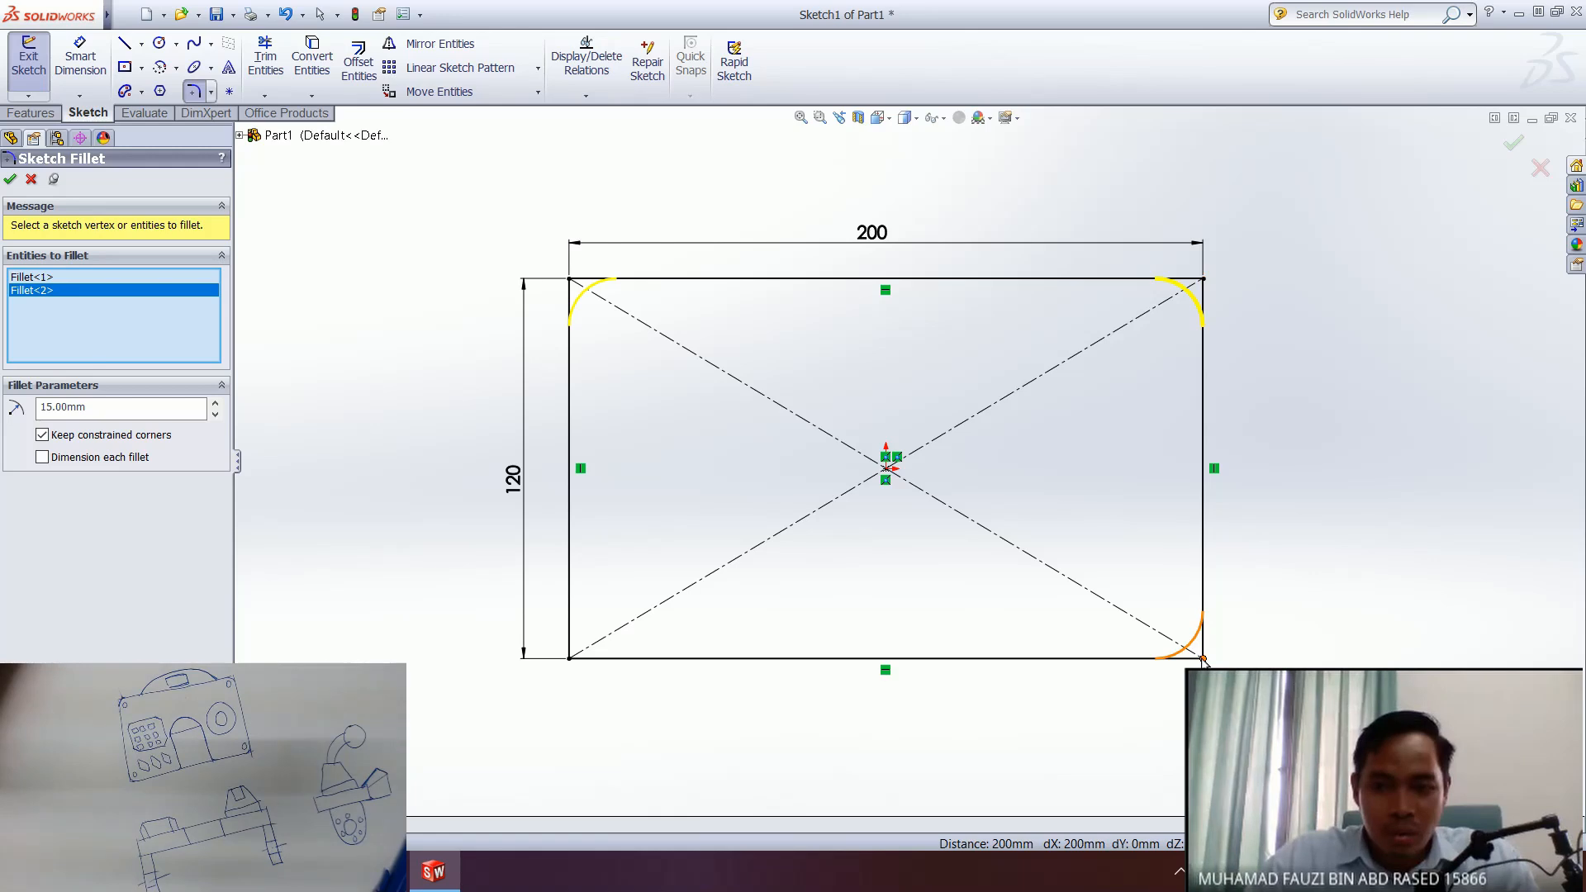
click(1202, 658)
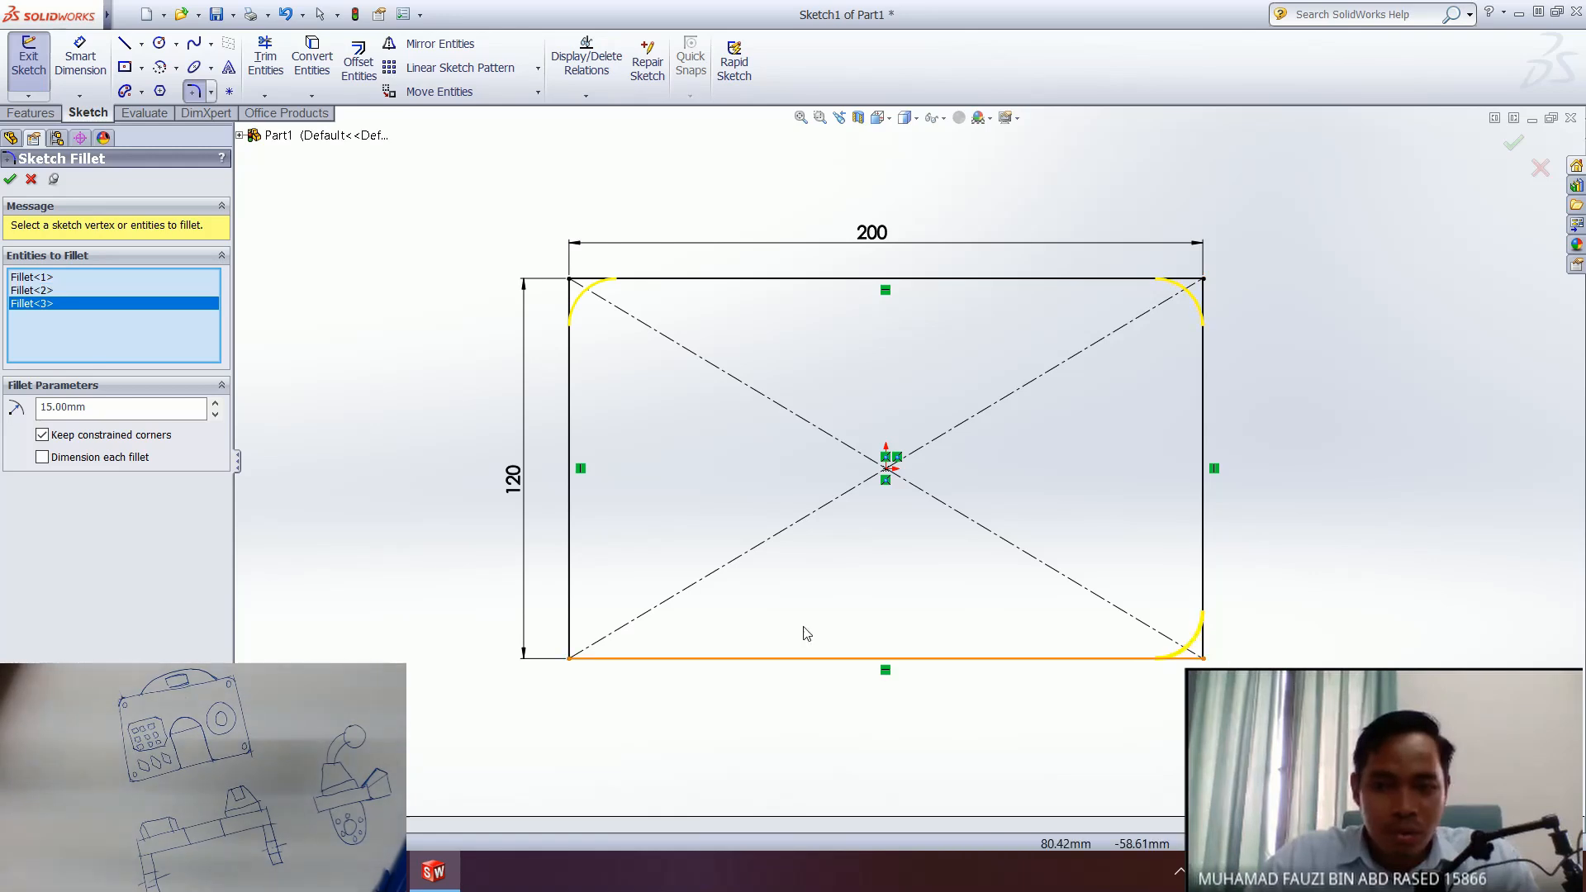
click(569, 659)
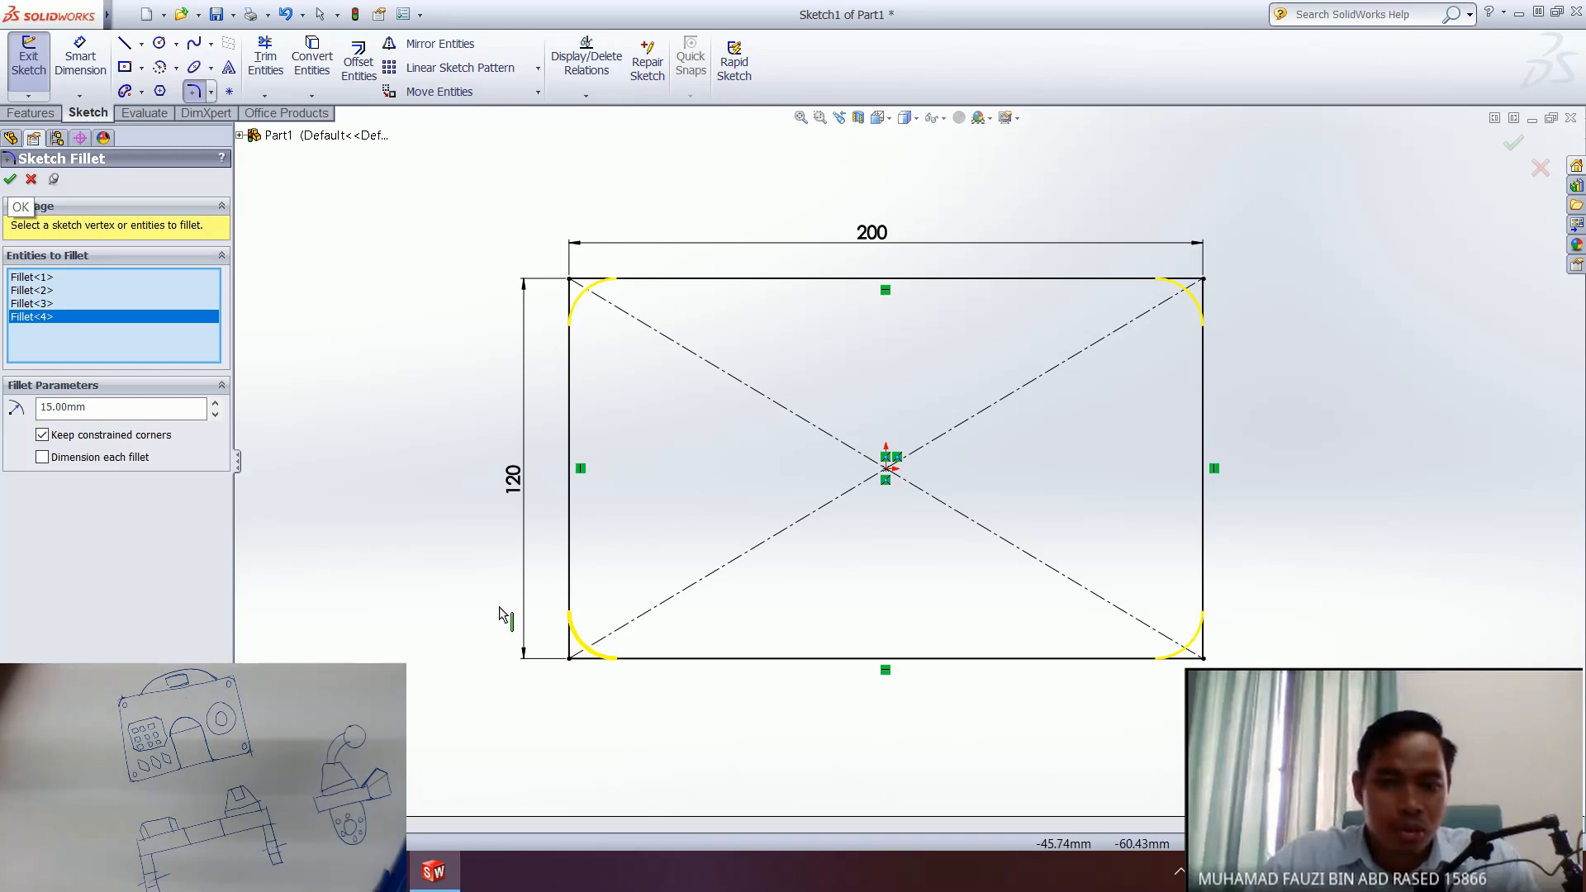
click(10, 180)
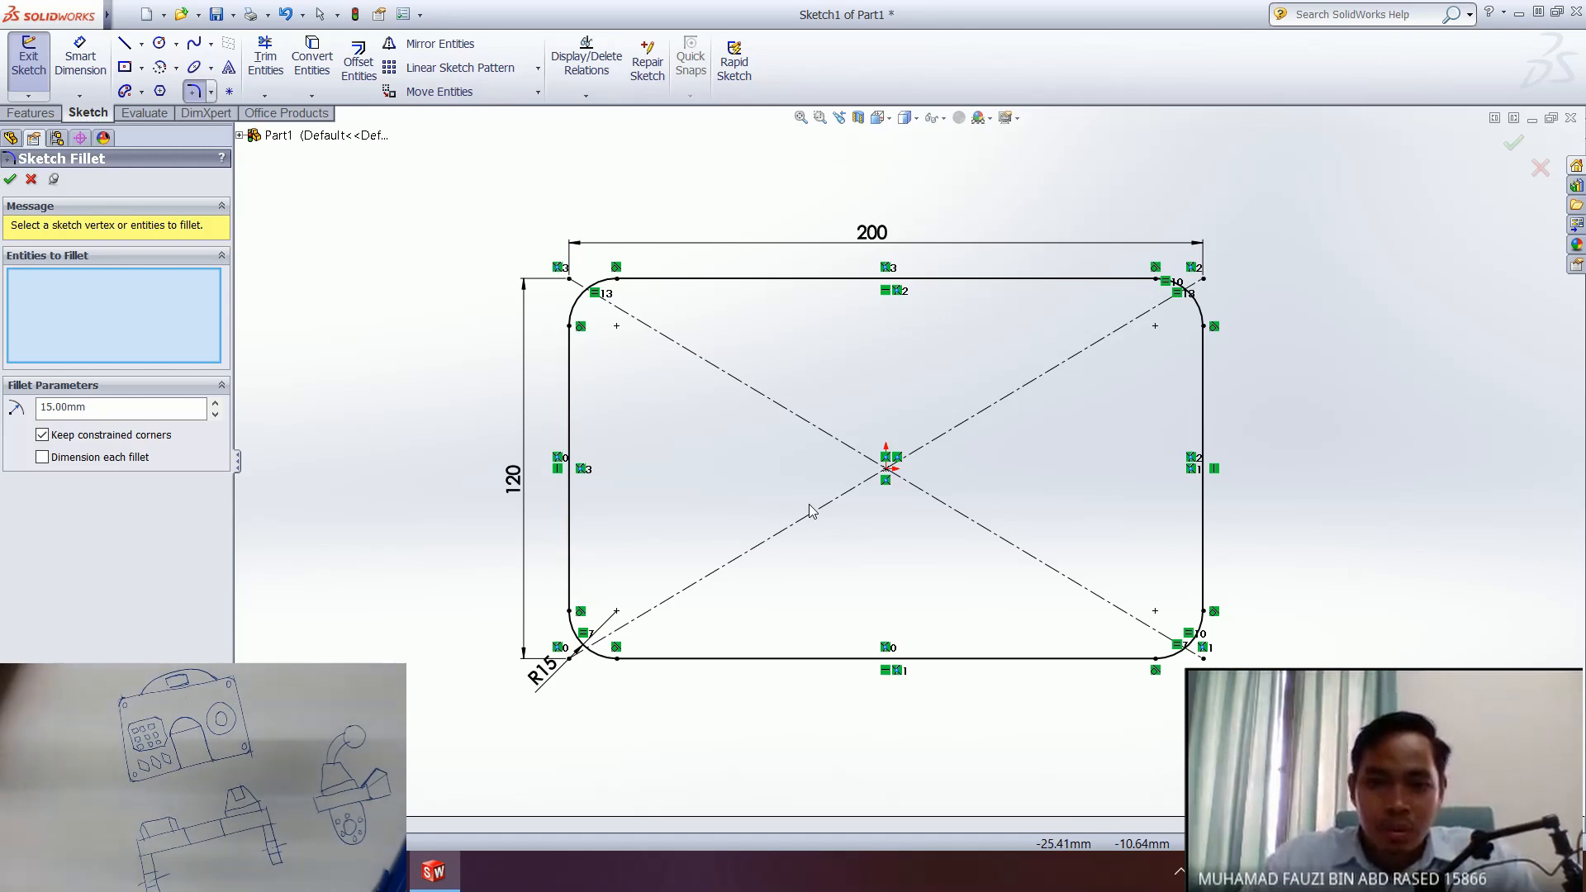
click(10, 181)
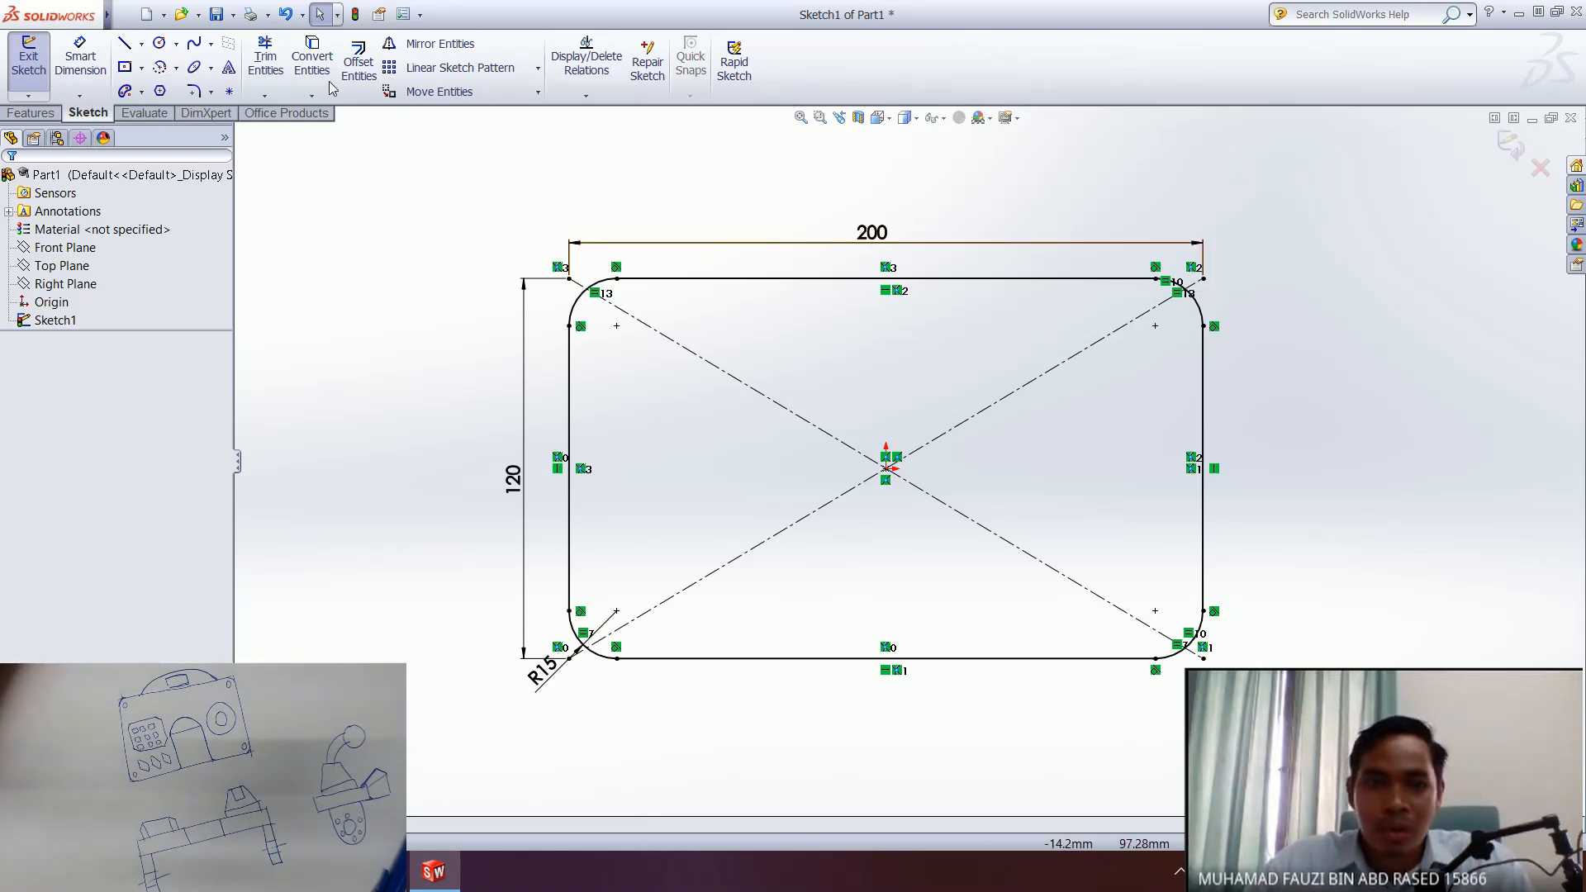
click(32, 113)
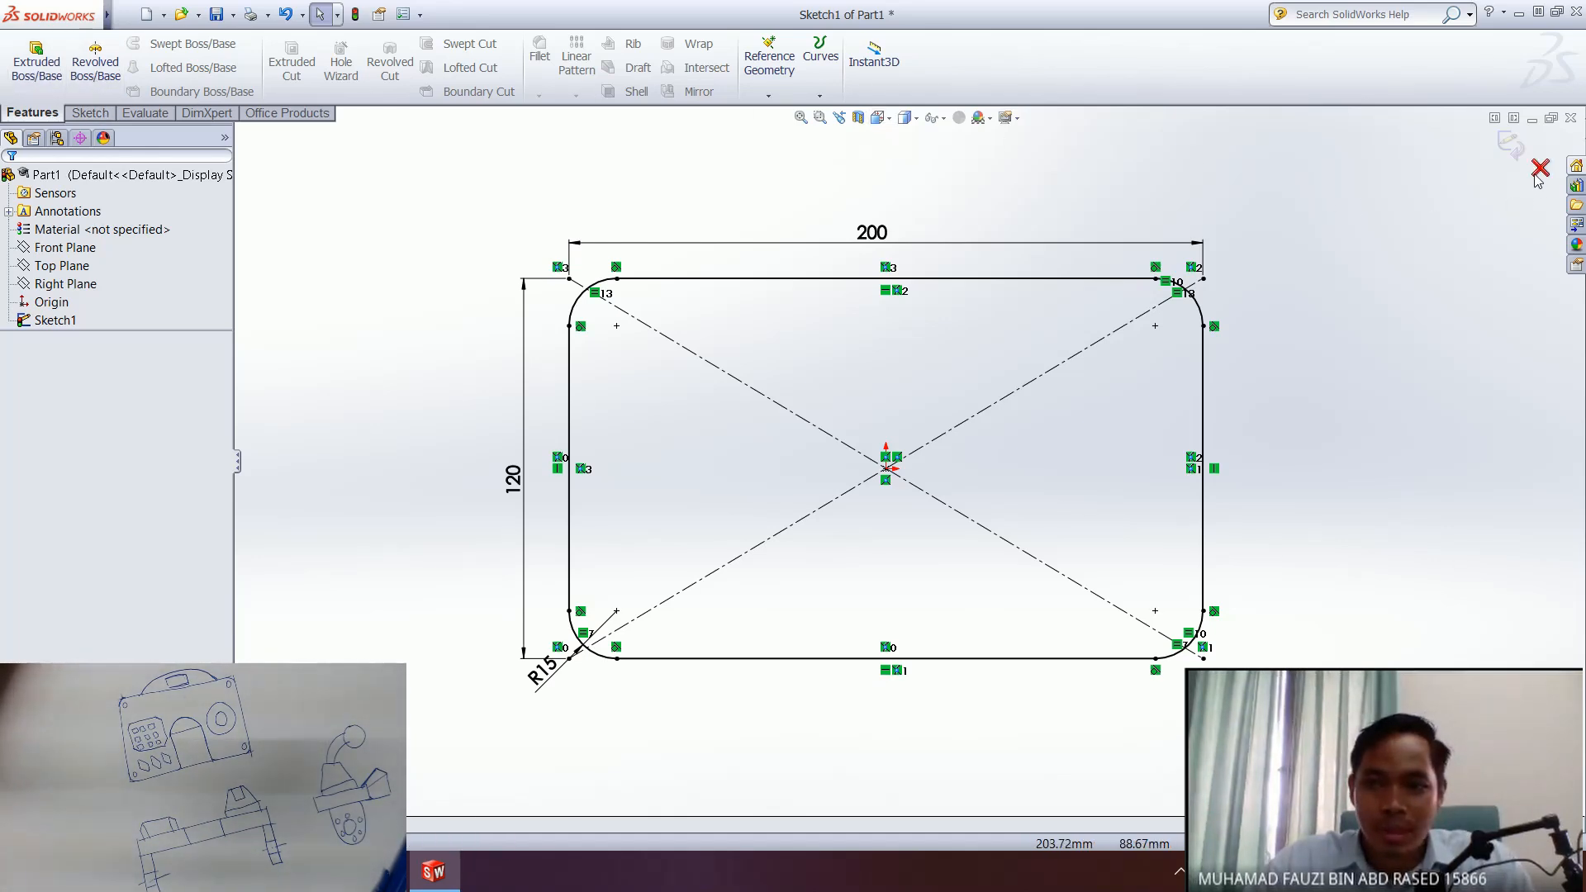
click(93, 121)
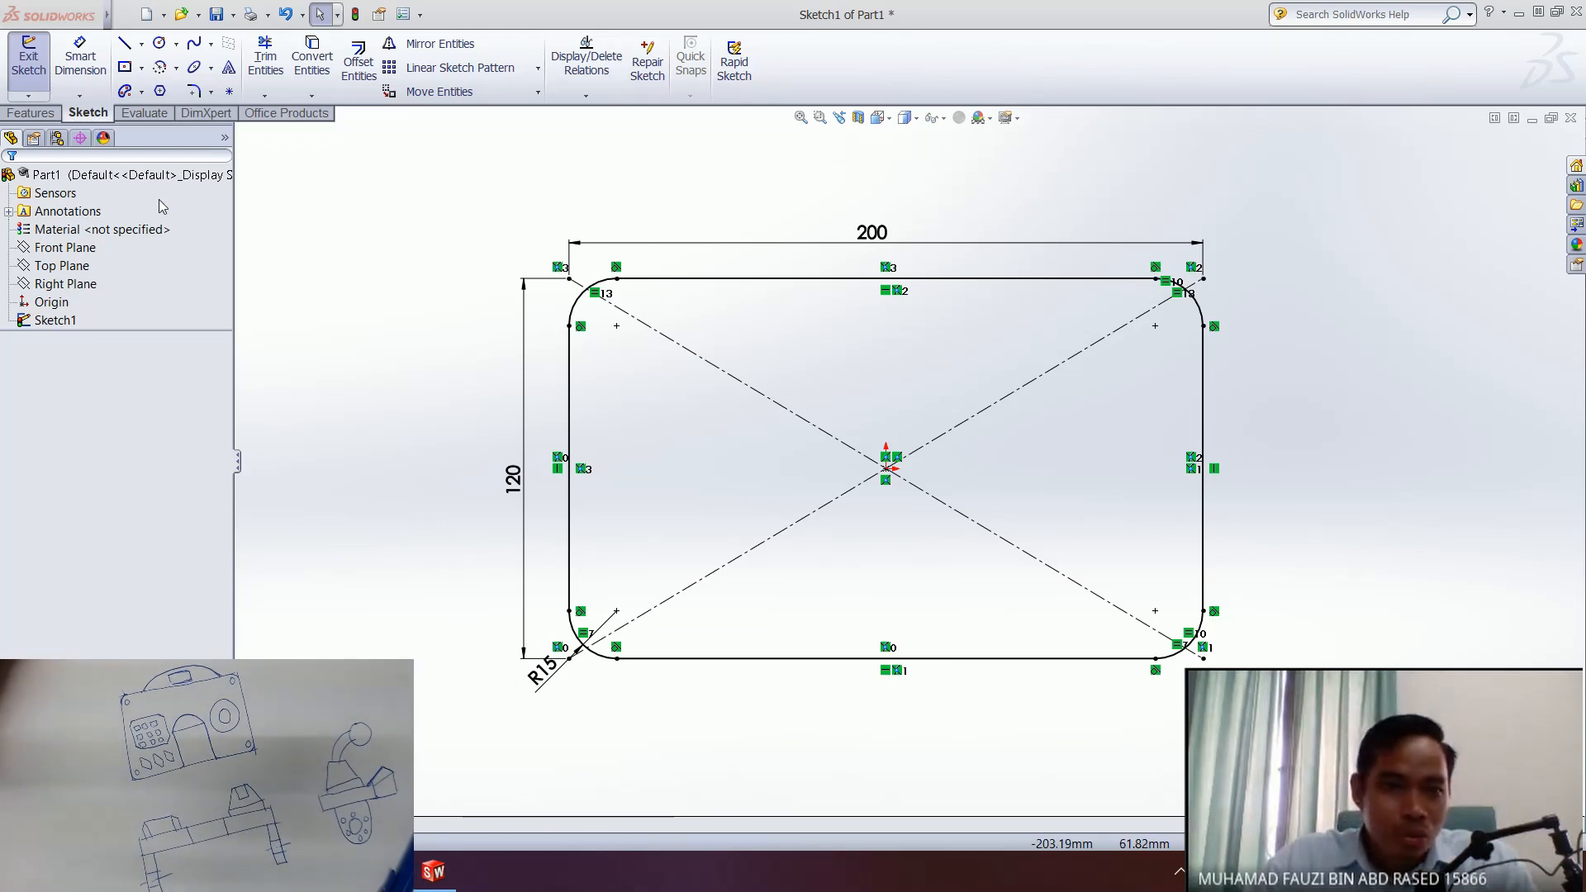
- Sketch an arched slot rising from the rectangle's bottom edge, about 41 mm wide, with vertical sides about 35 mm long joined by a tangent arc
click(124, 47)
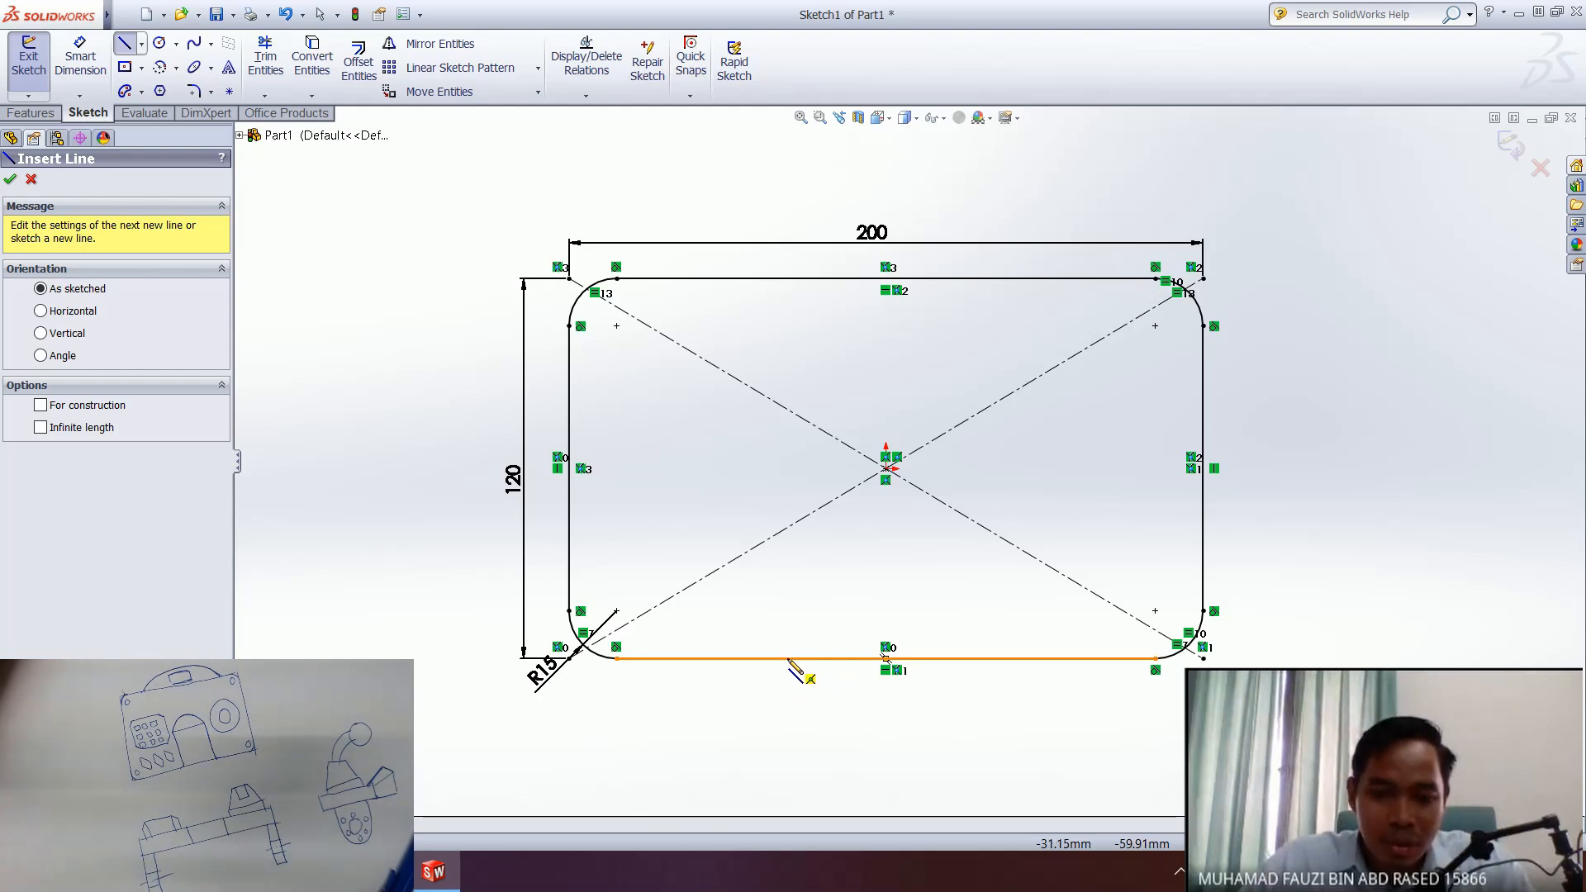
click(788, 658)
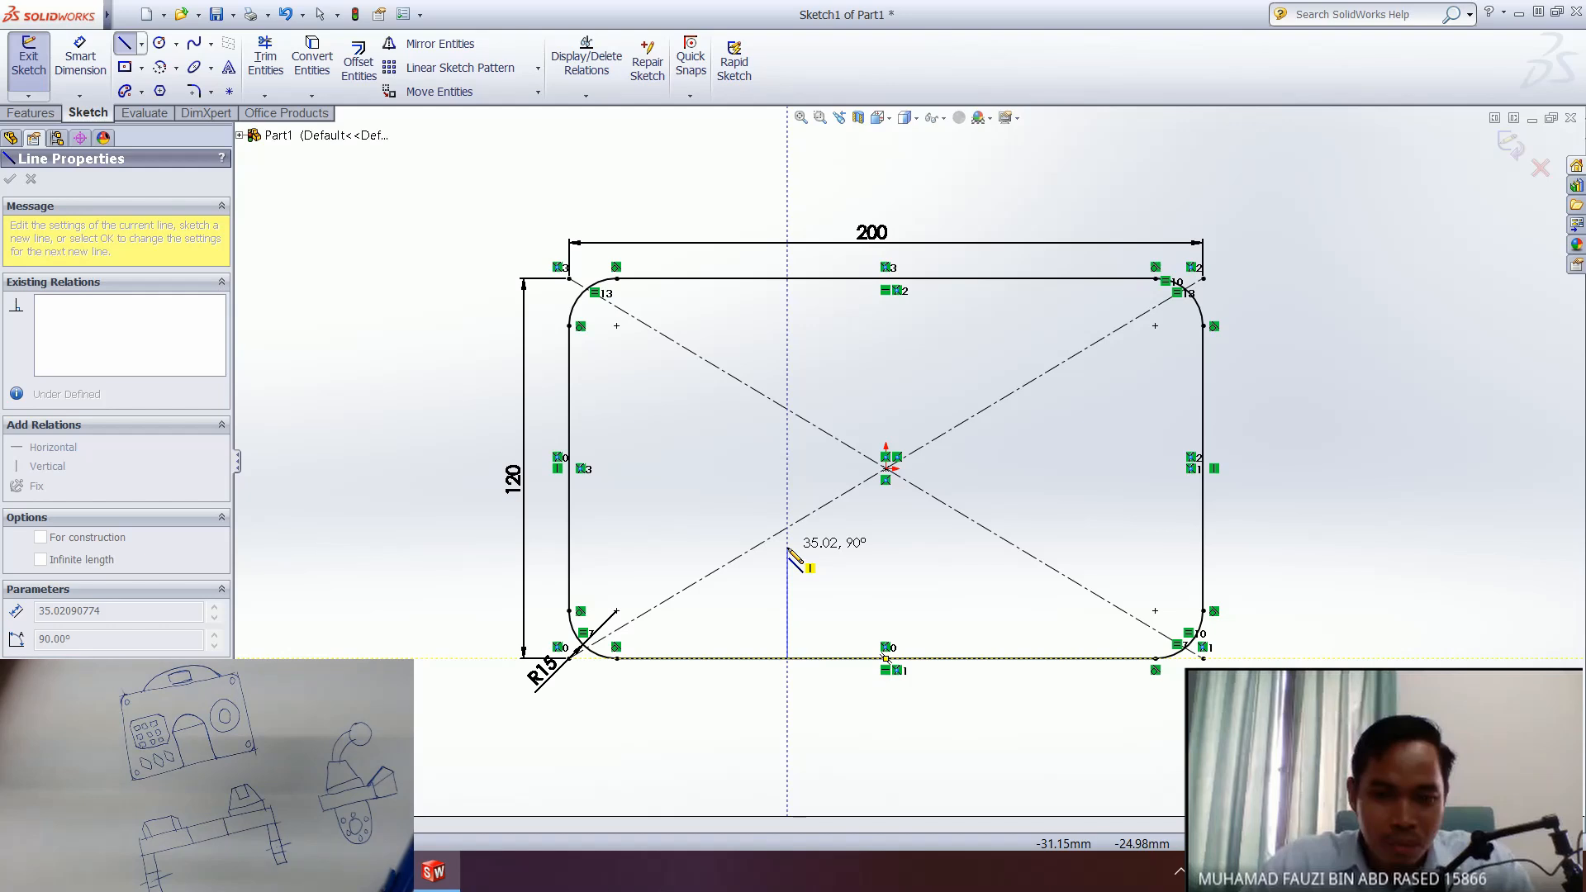
click(788, 548)
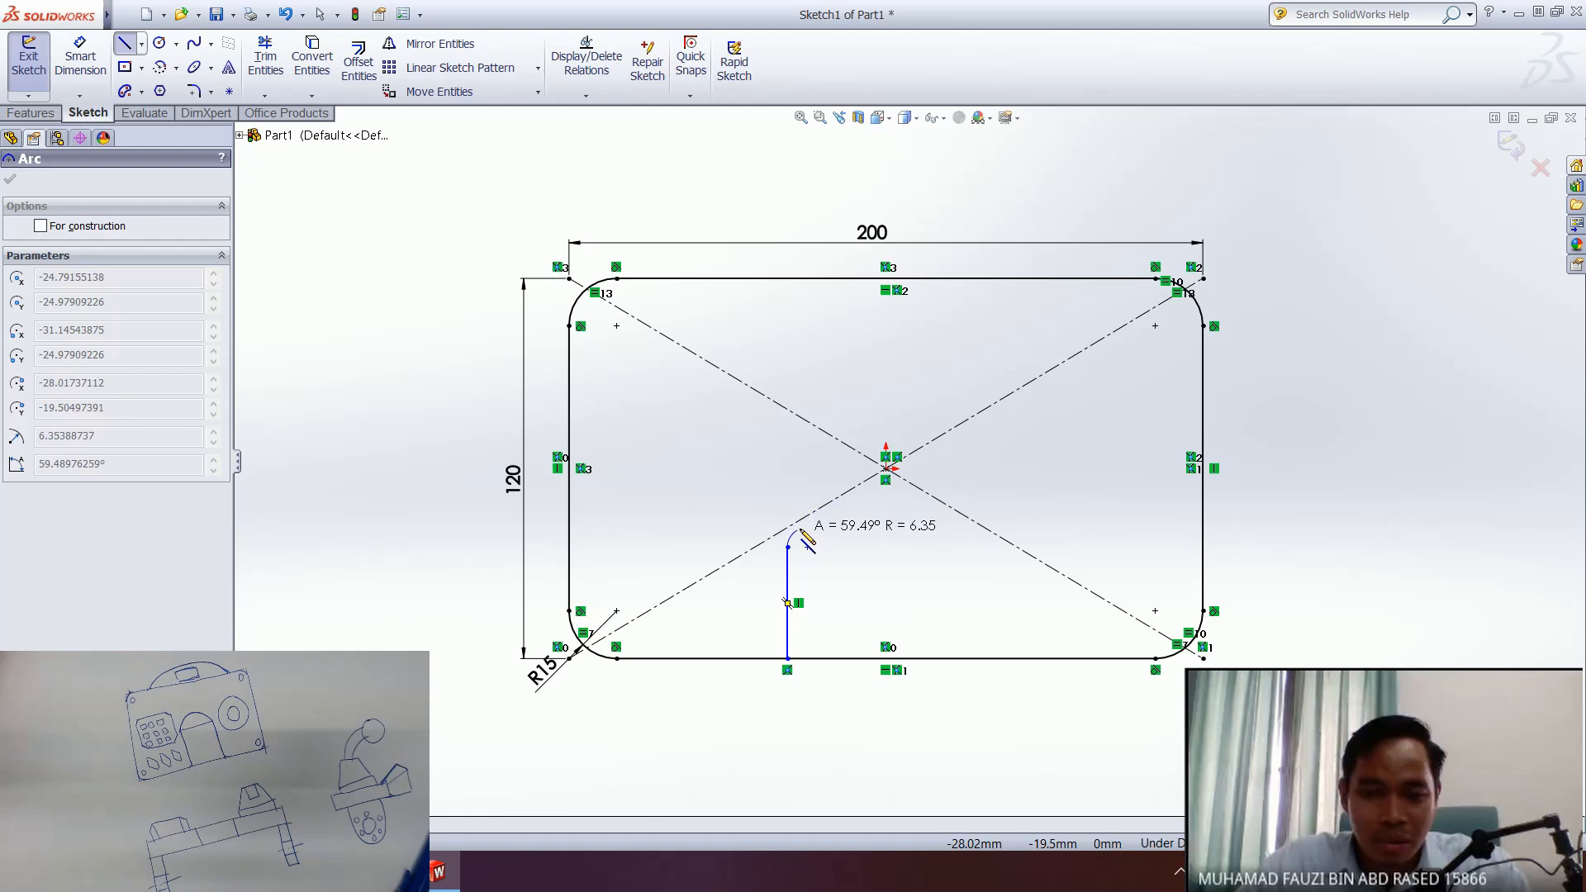
click(919, 546)
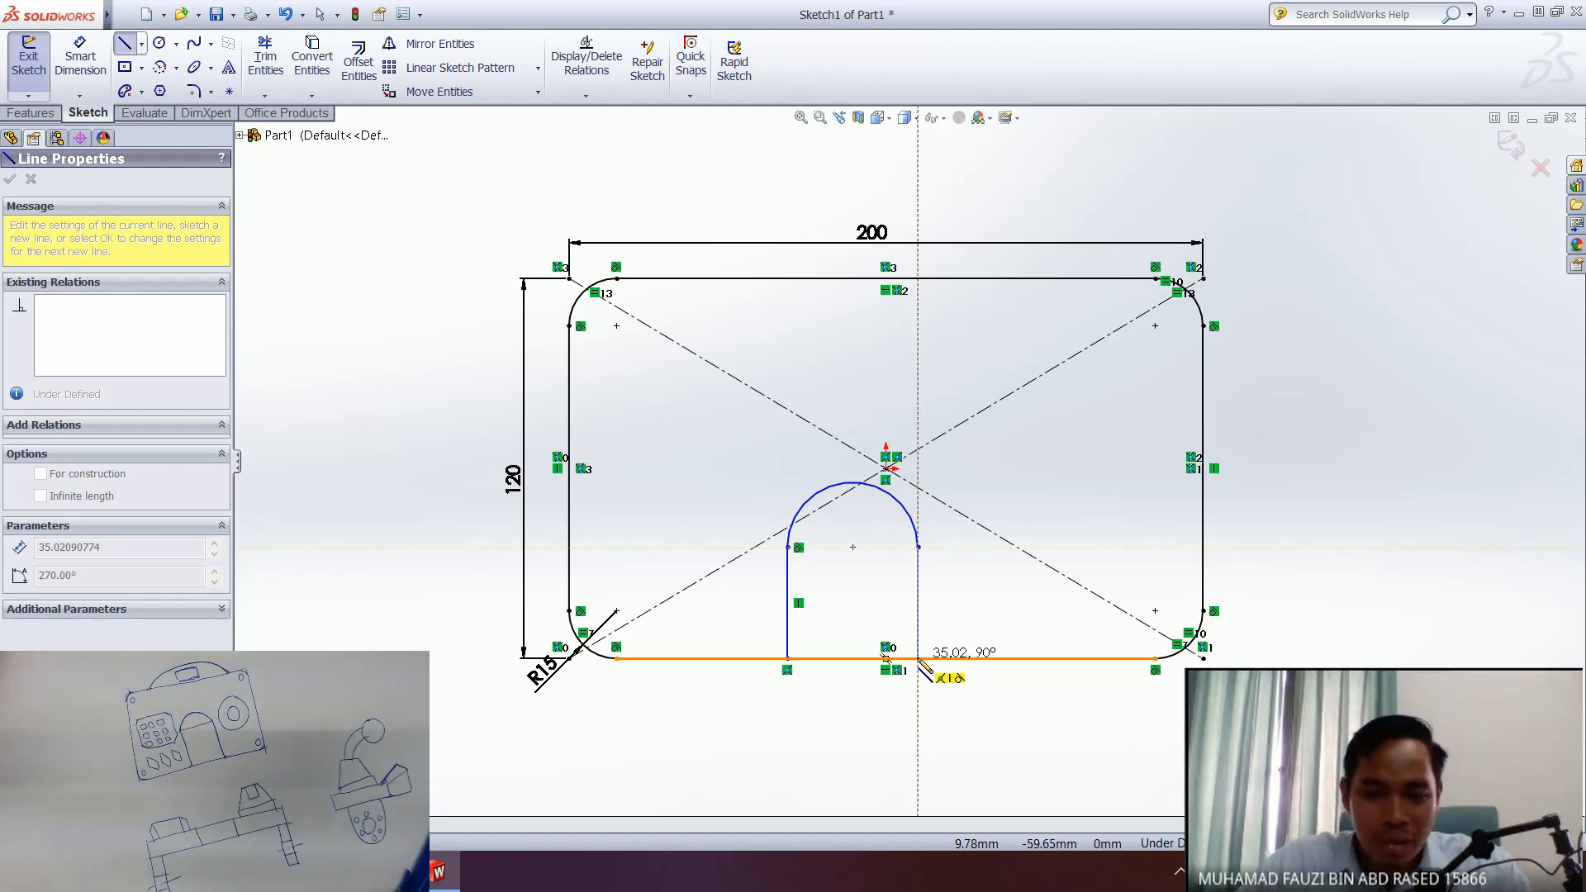
click(918, 659)
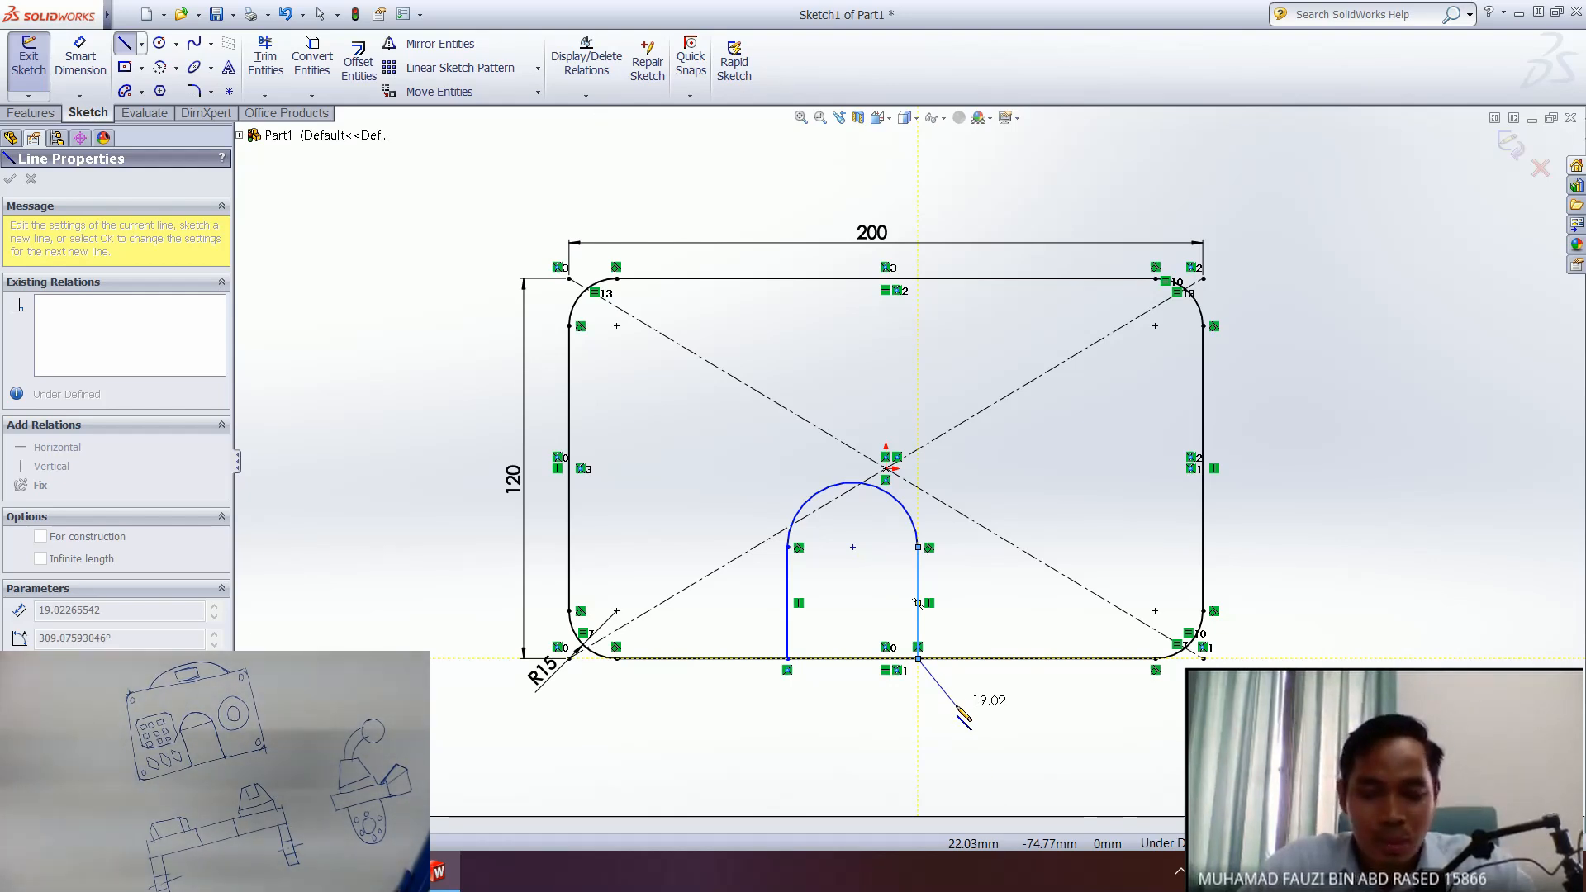
key(Escape)
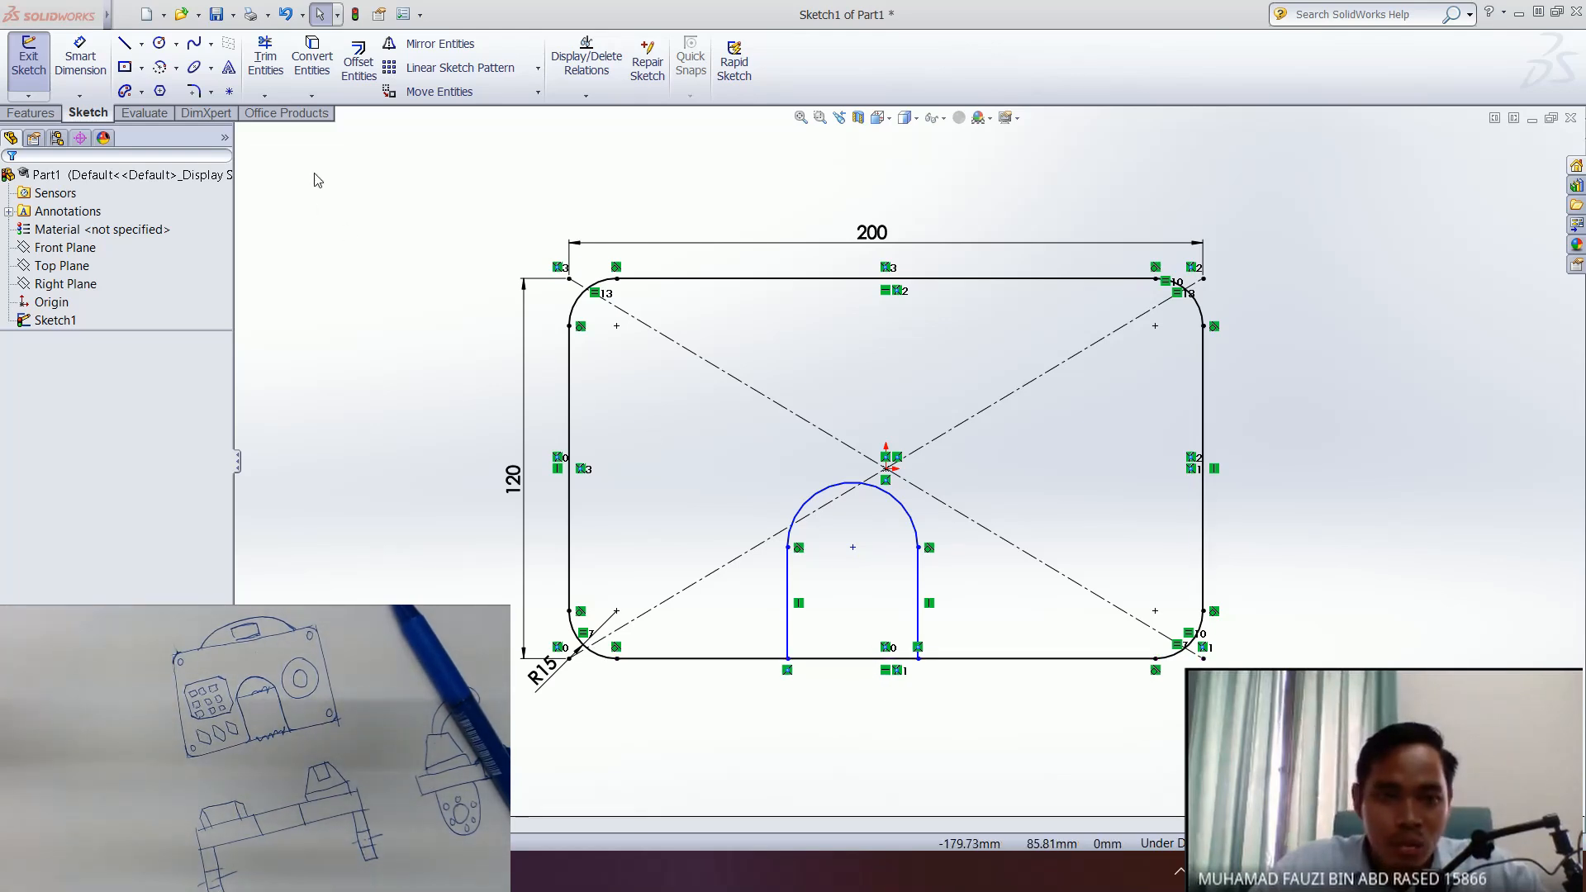
- Trim away the bottom edge segment between the slot's two sides using the Trim to closest option
click(272, 55)
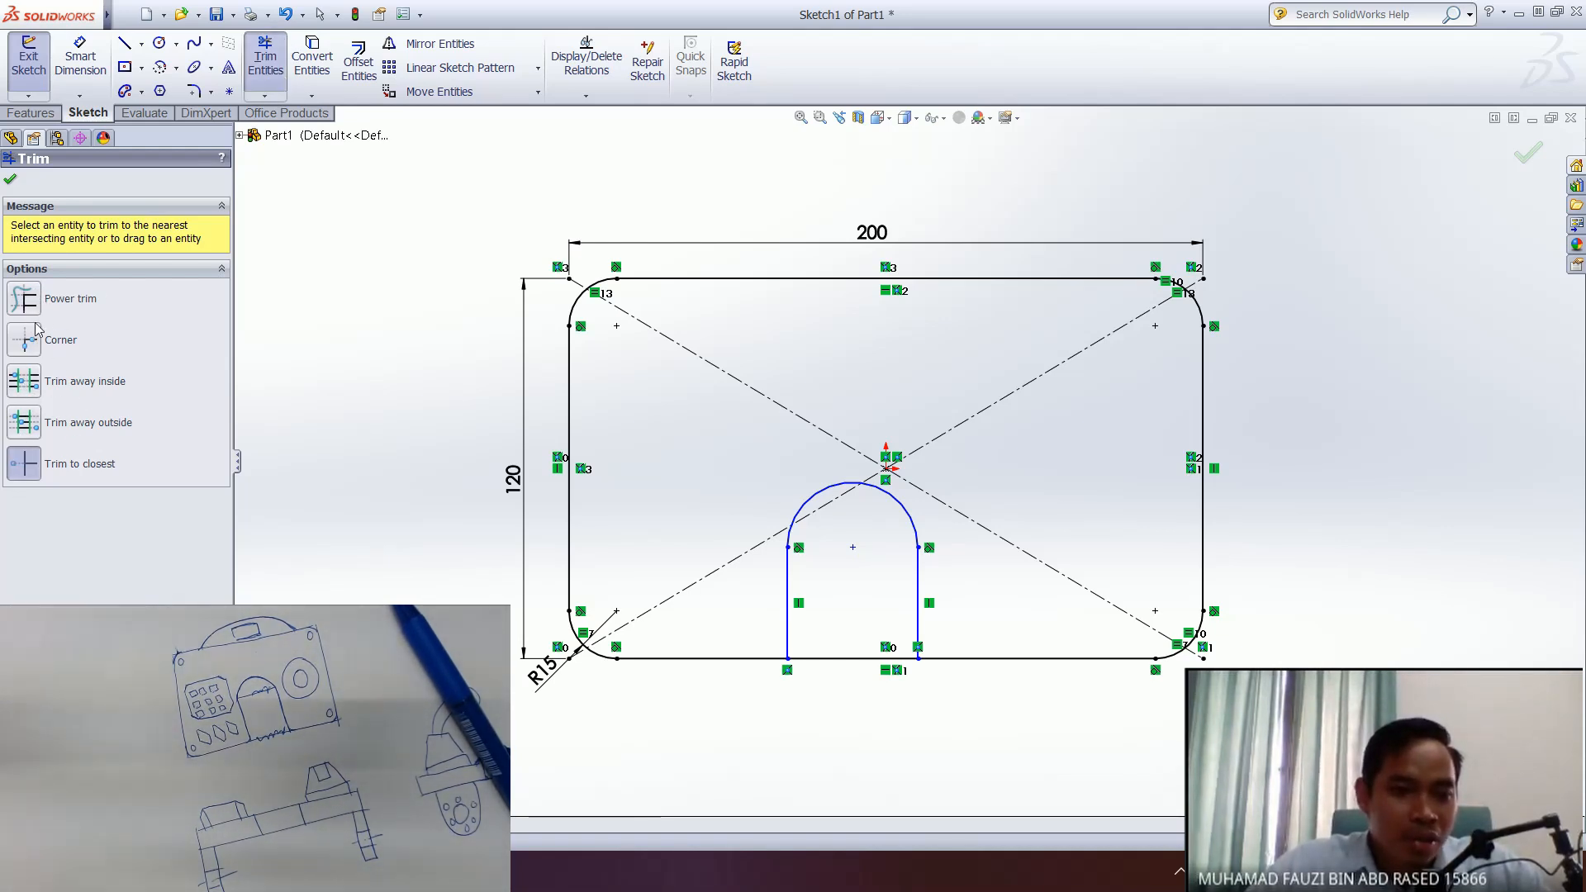
click(27, 299)
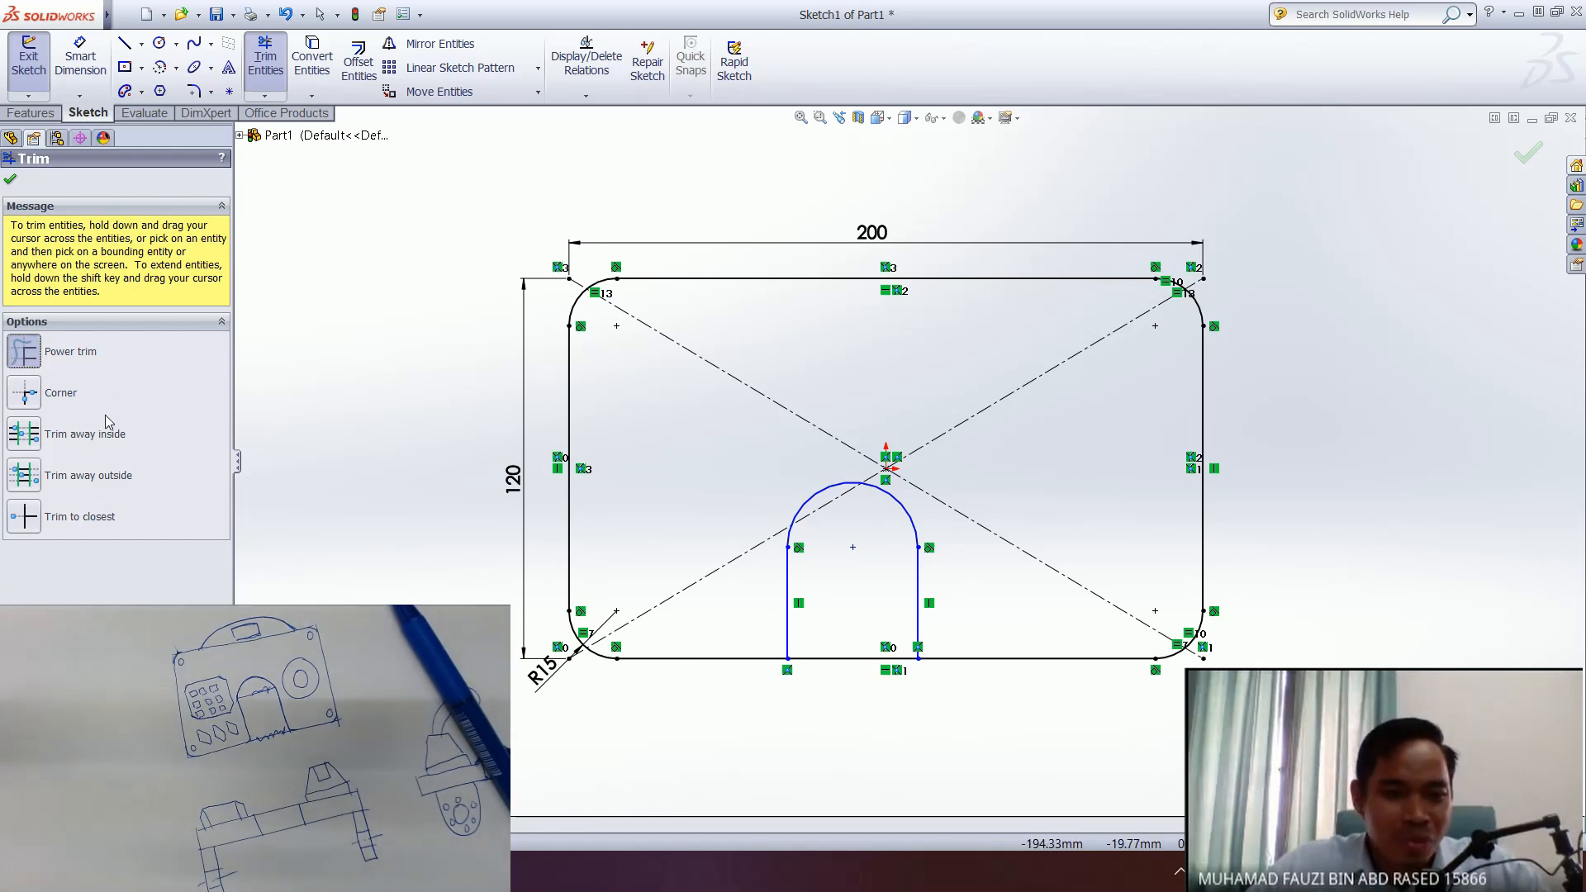
click(74, 520)
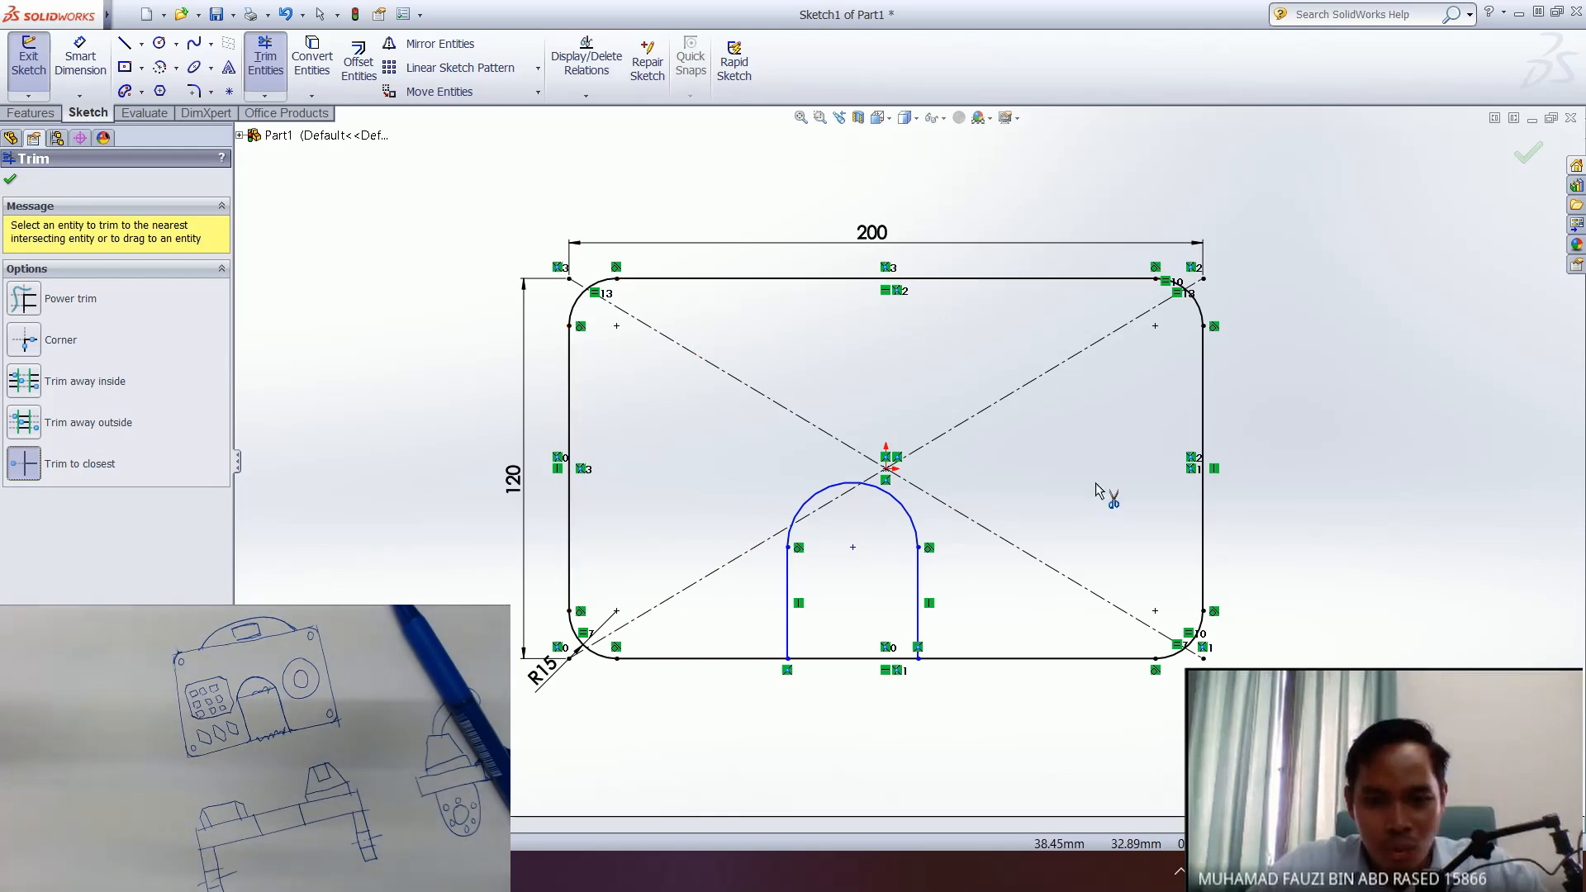
click(844, 660)
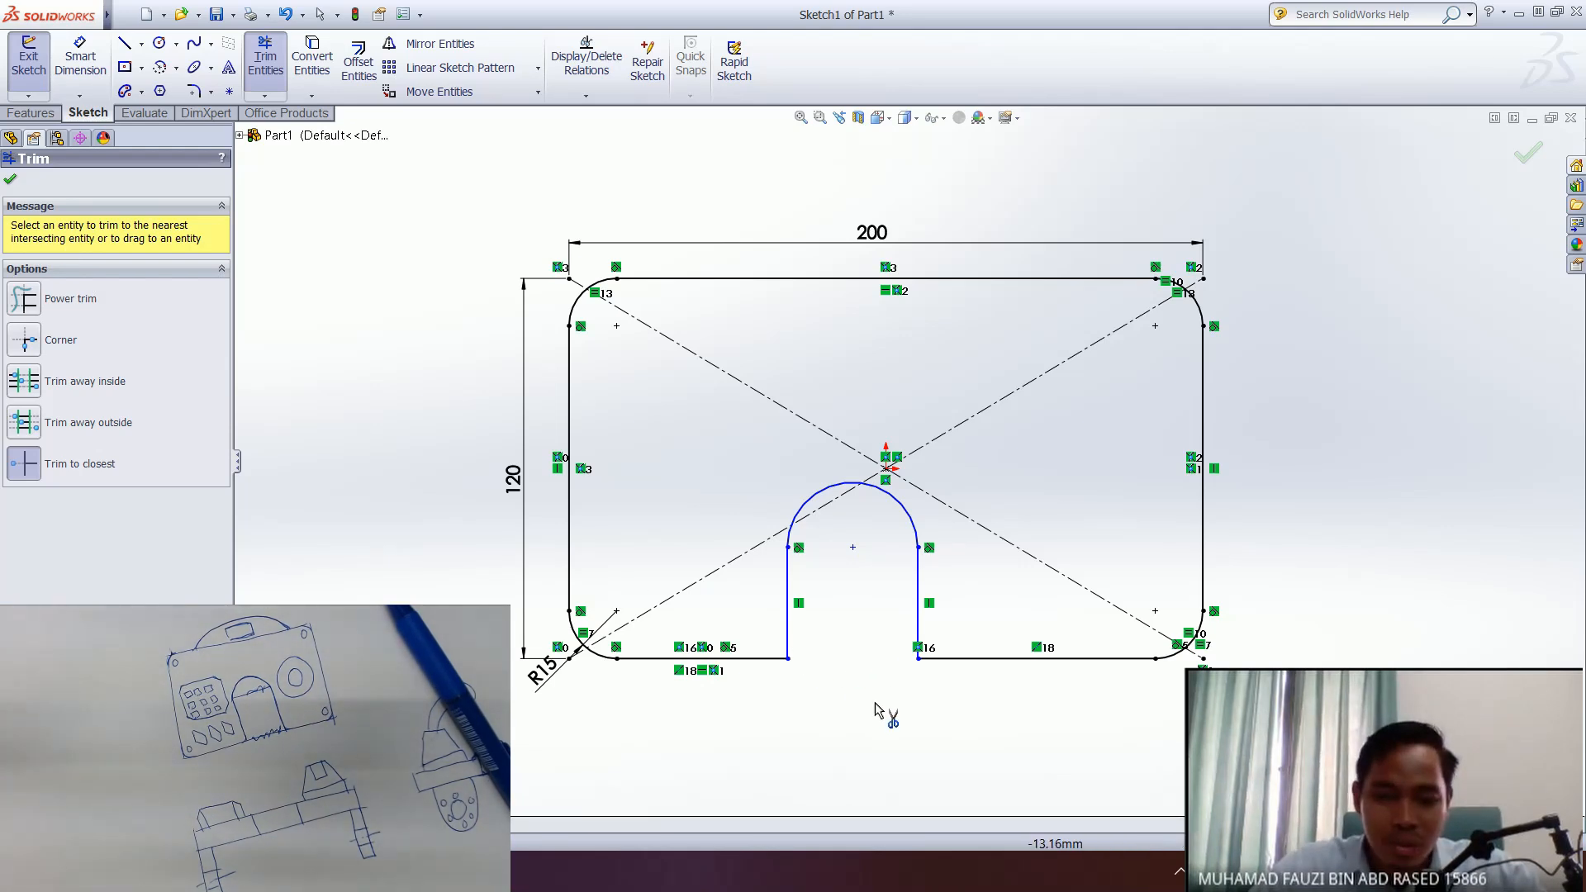
click(10, 182)
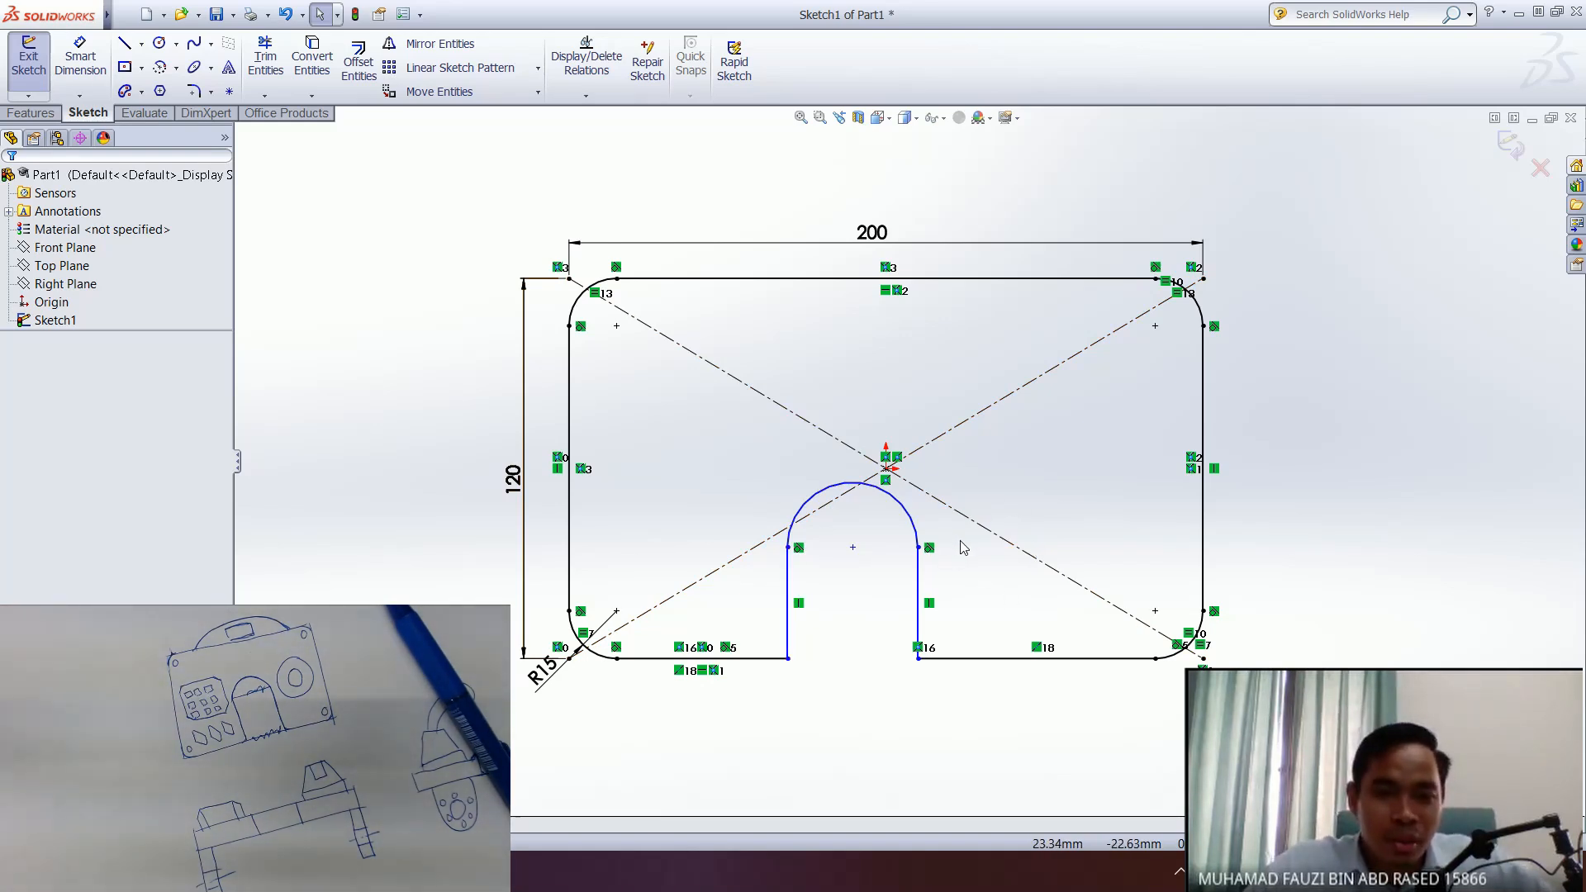
- Dimension the slot's opening width at 40 mm between the lower endpoints of its two sides
click(80, 57)
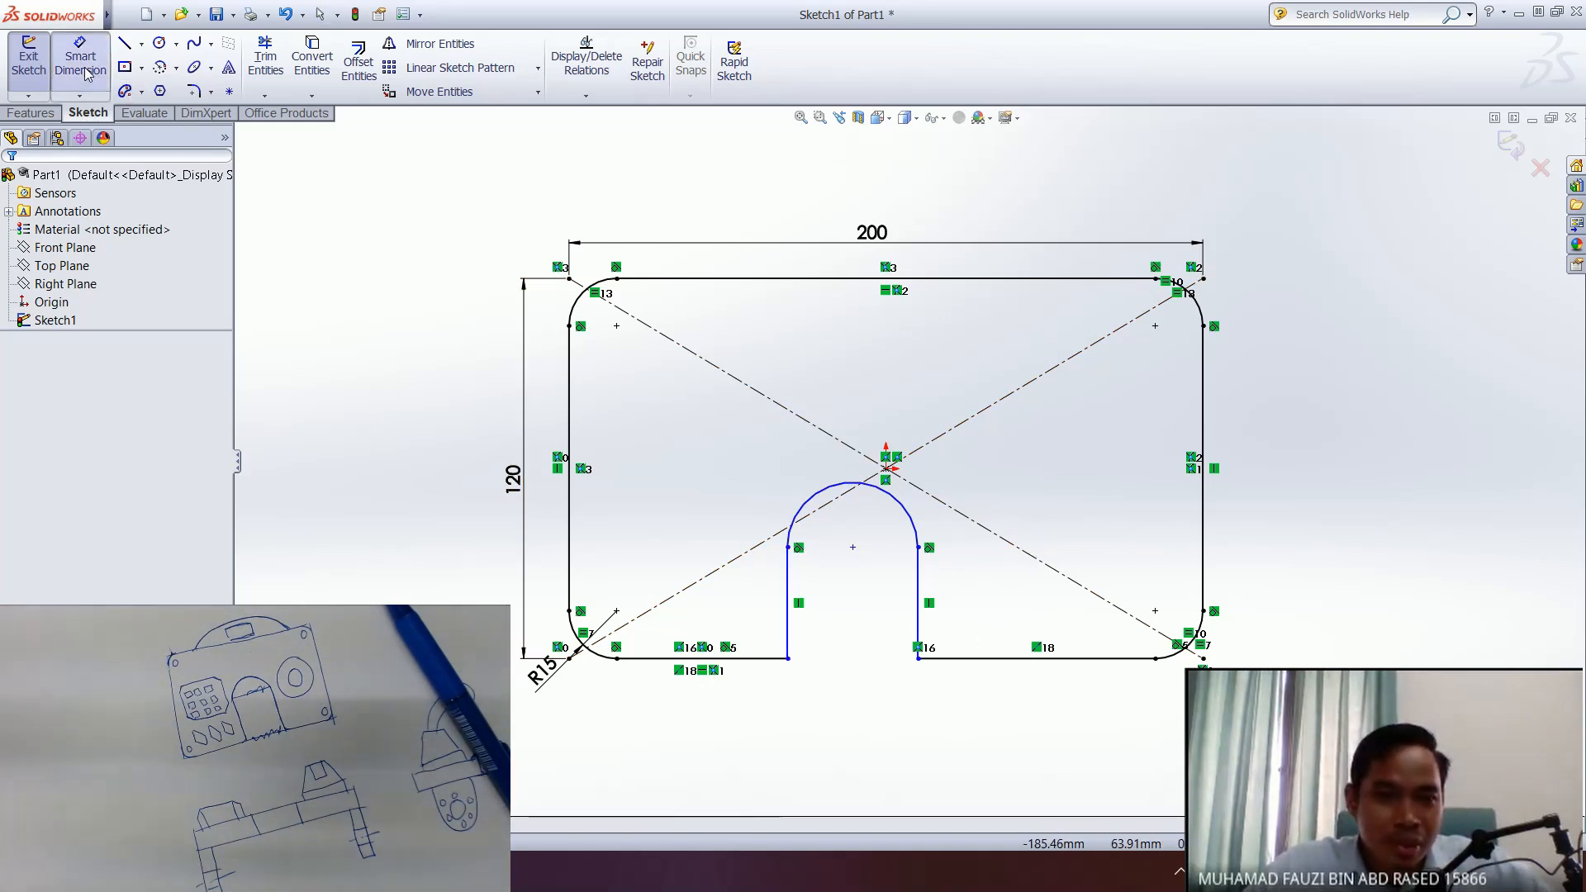
click(787, 658)
click(917, 658)
click(857, 731)
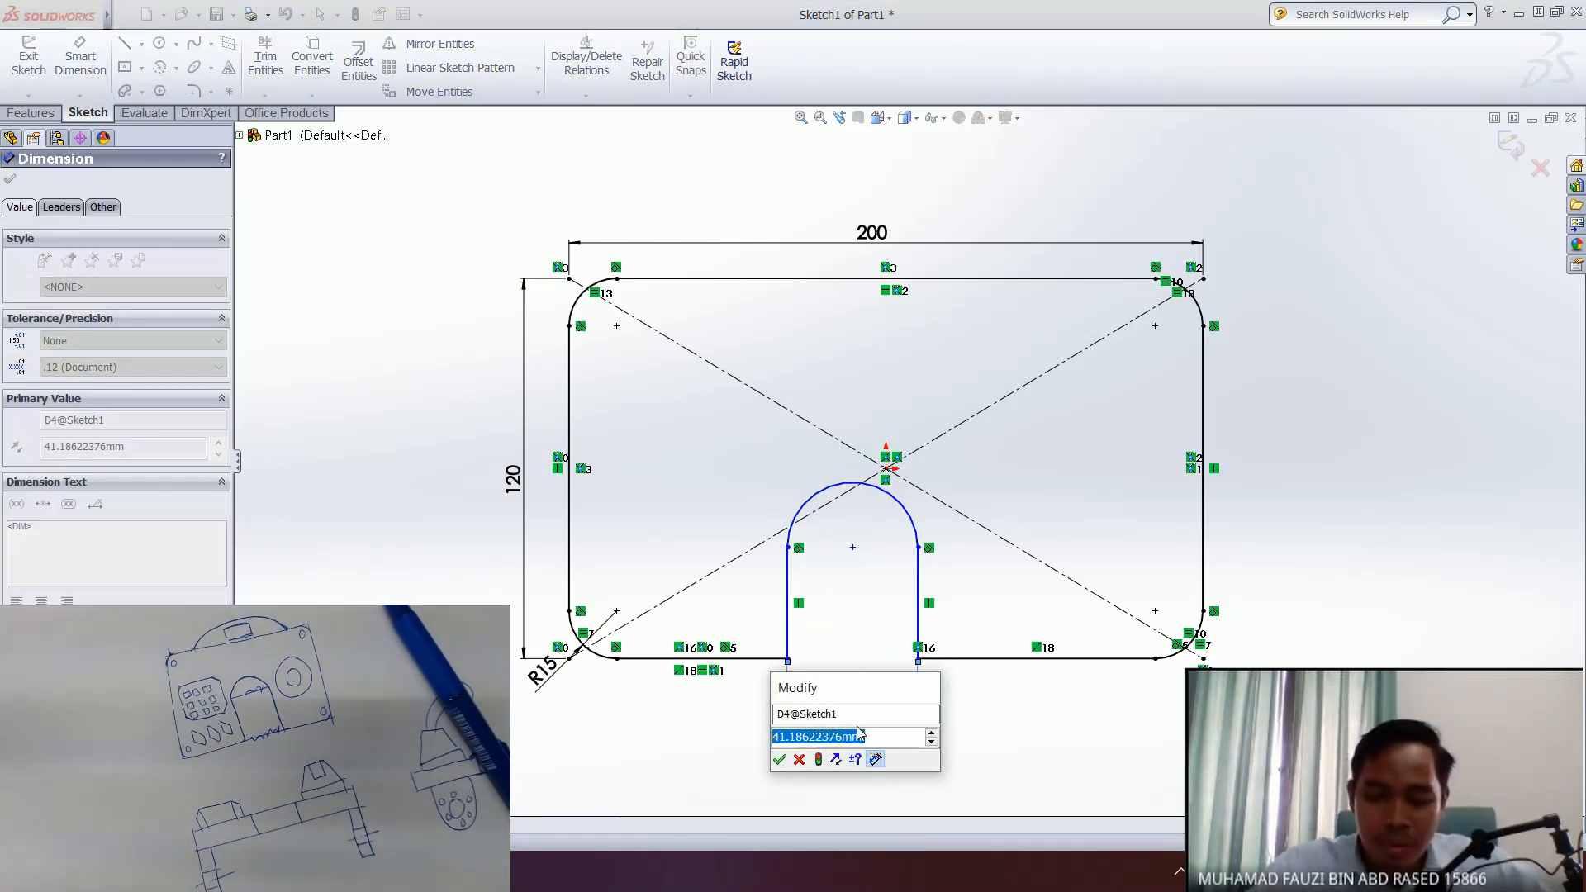
text(40)
key(Return)
key(Return)
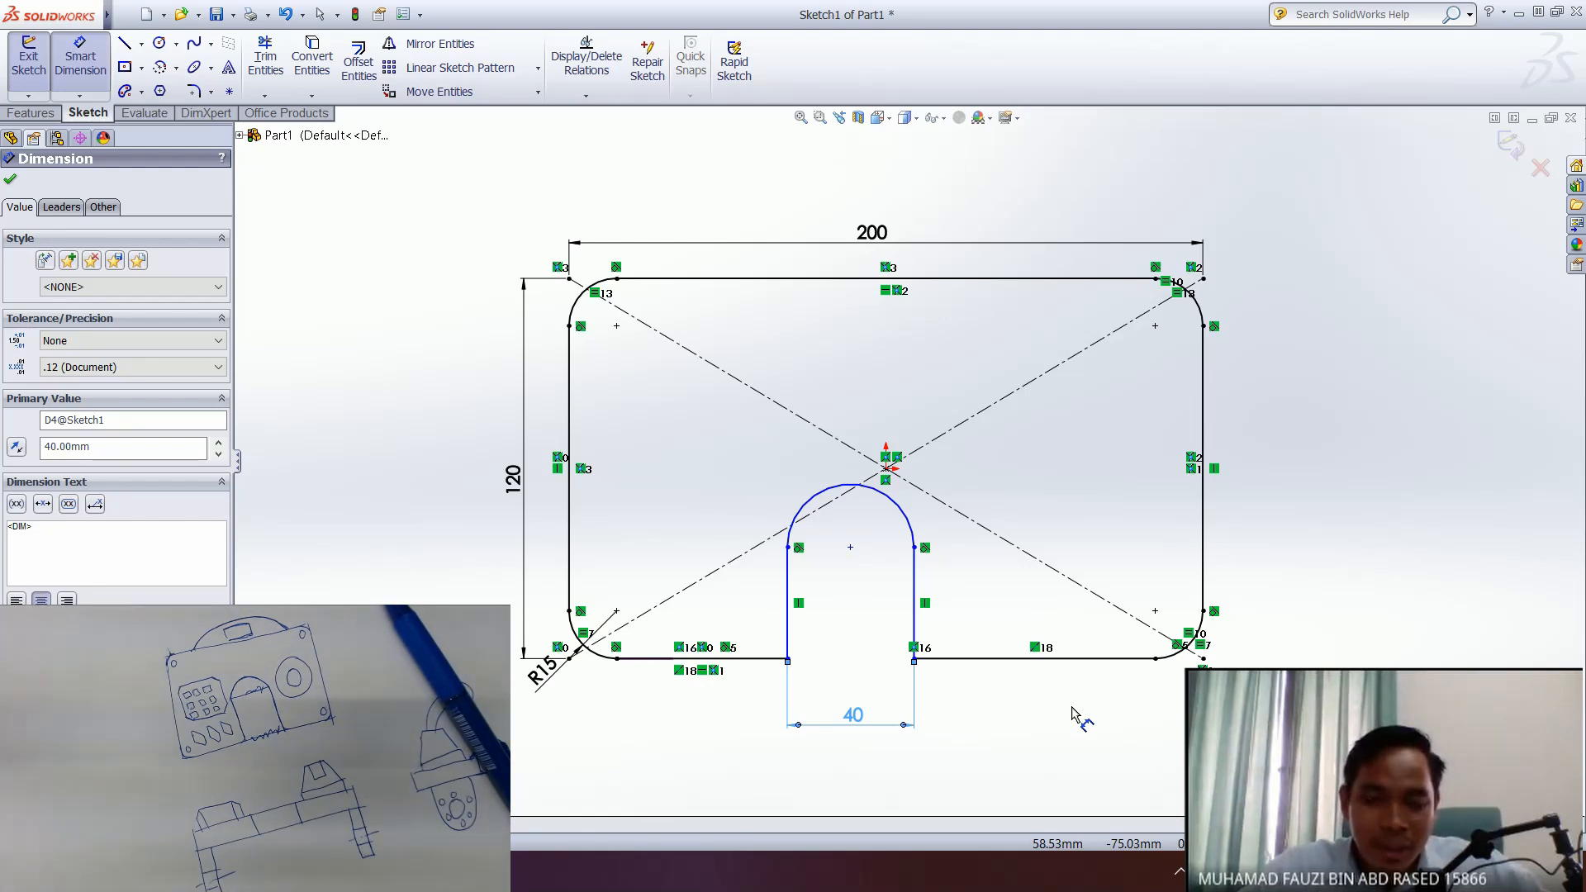
click(11, 181)
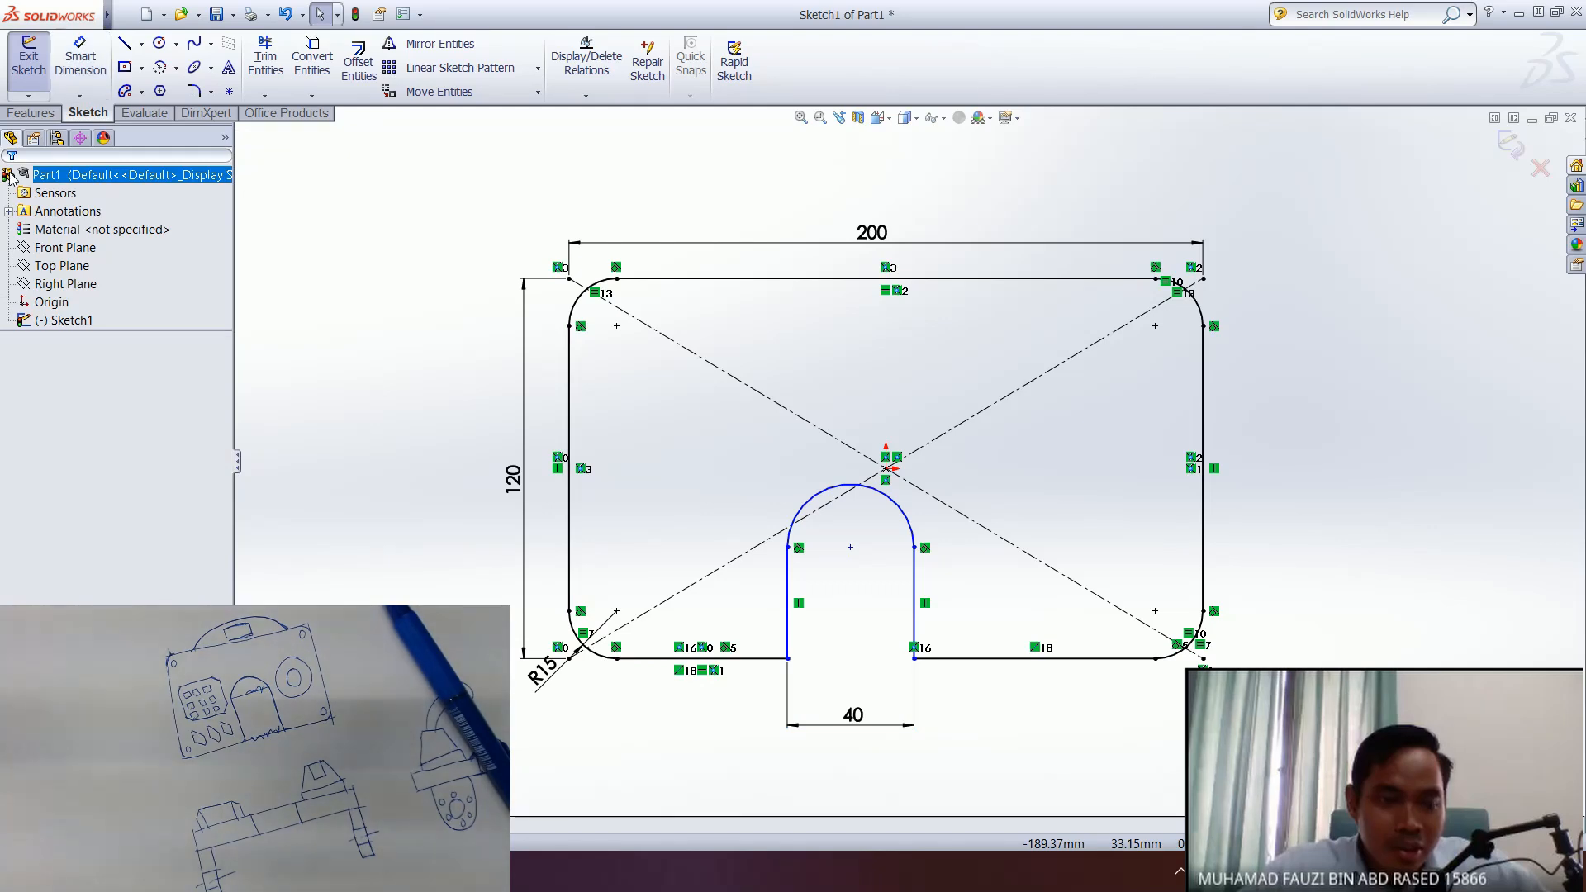
click(749, 660)
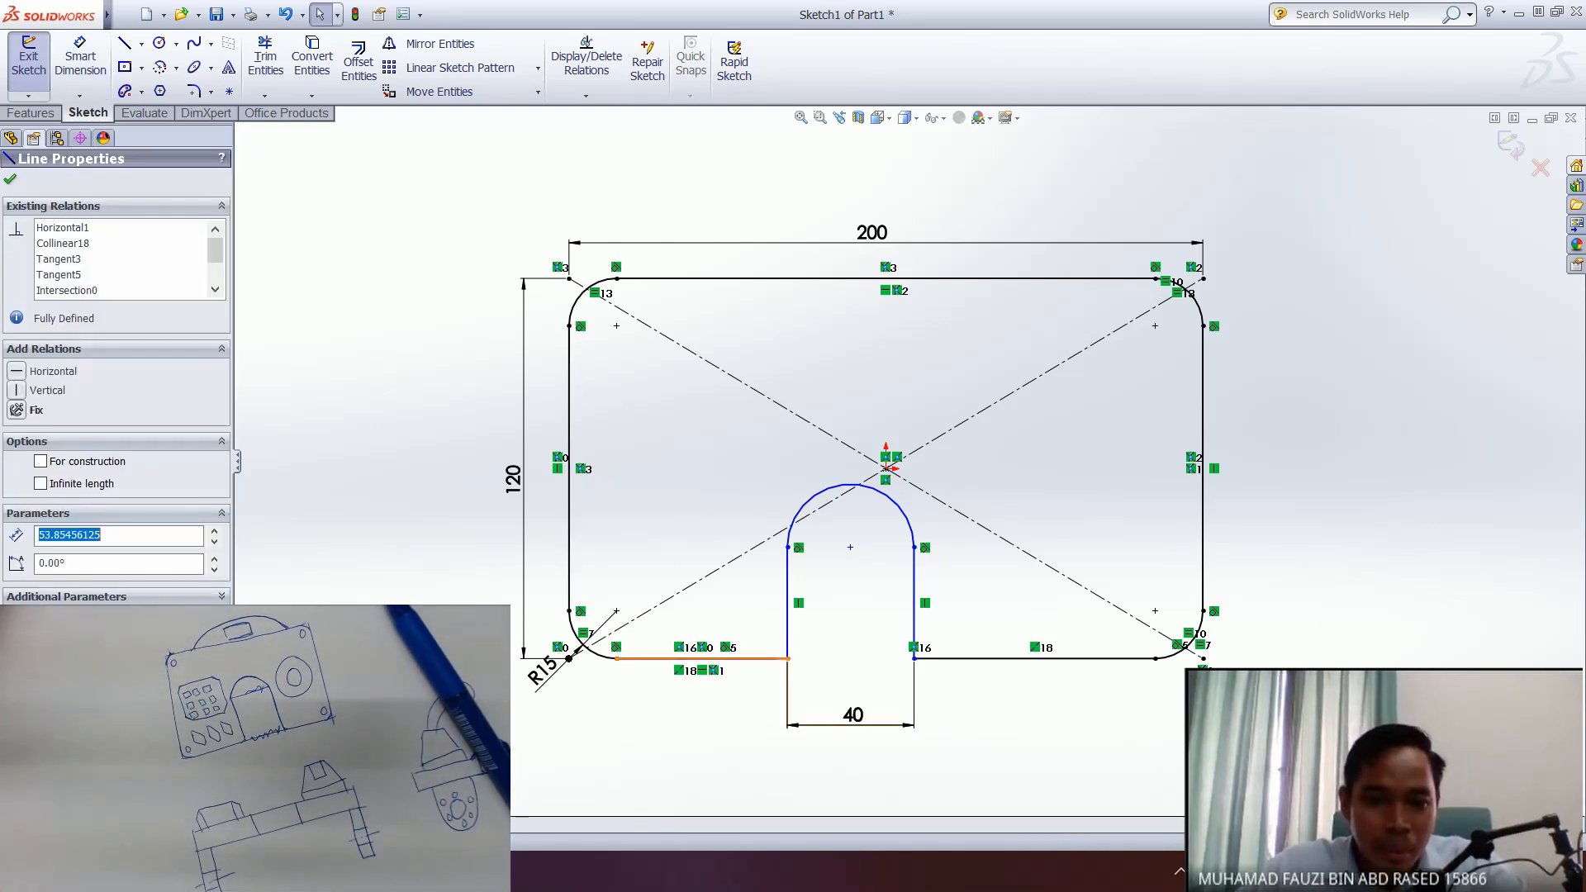
ctrl+click(998, 658)
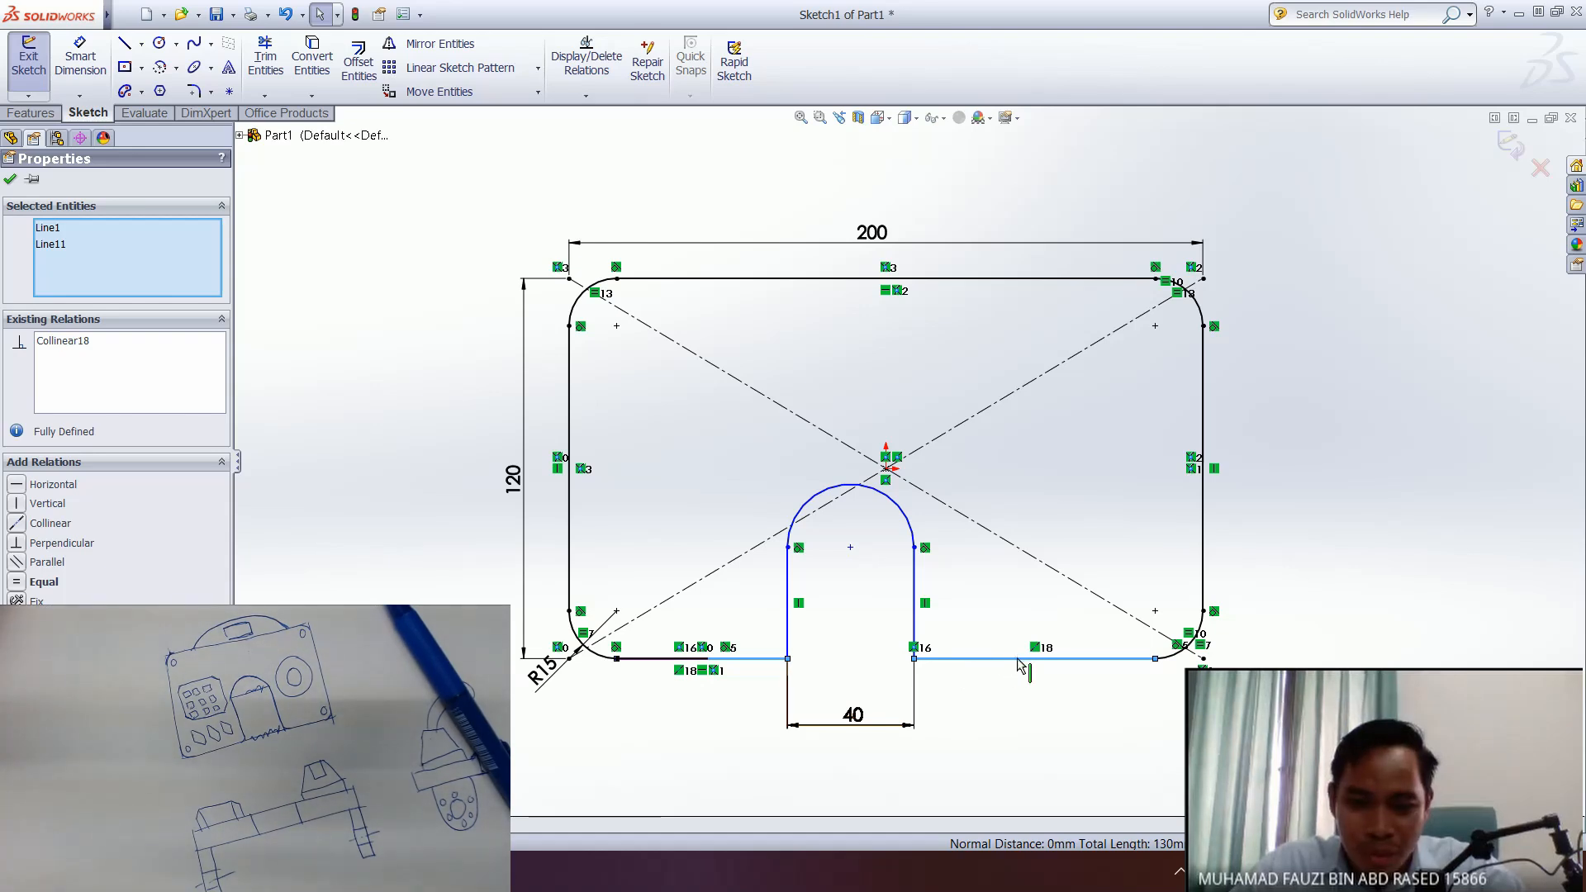
click(1011, 698)
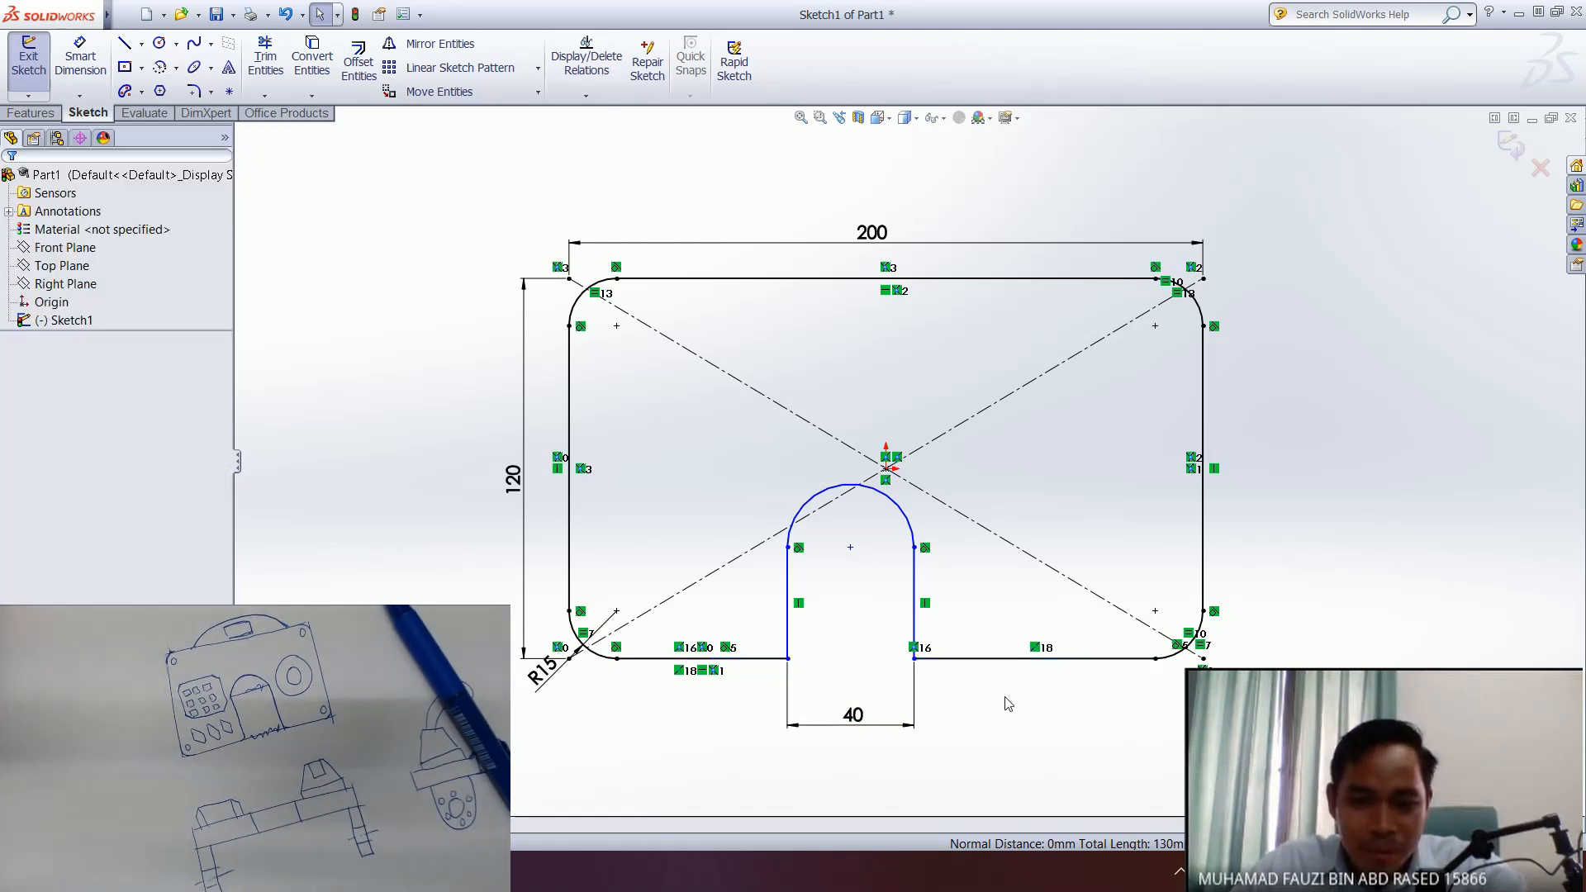
- Make the two bottom edge segments on either side of the slot equal in length
click(766, 659)
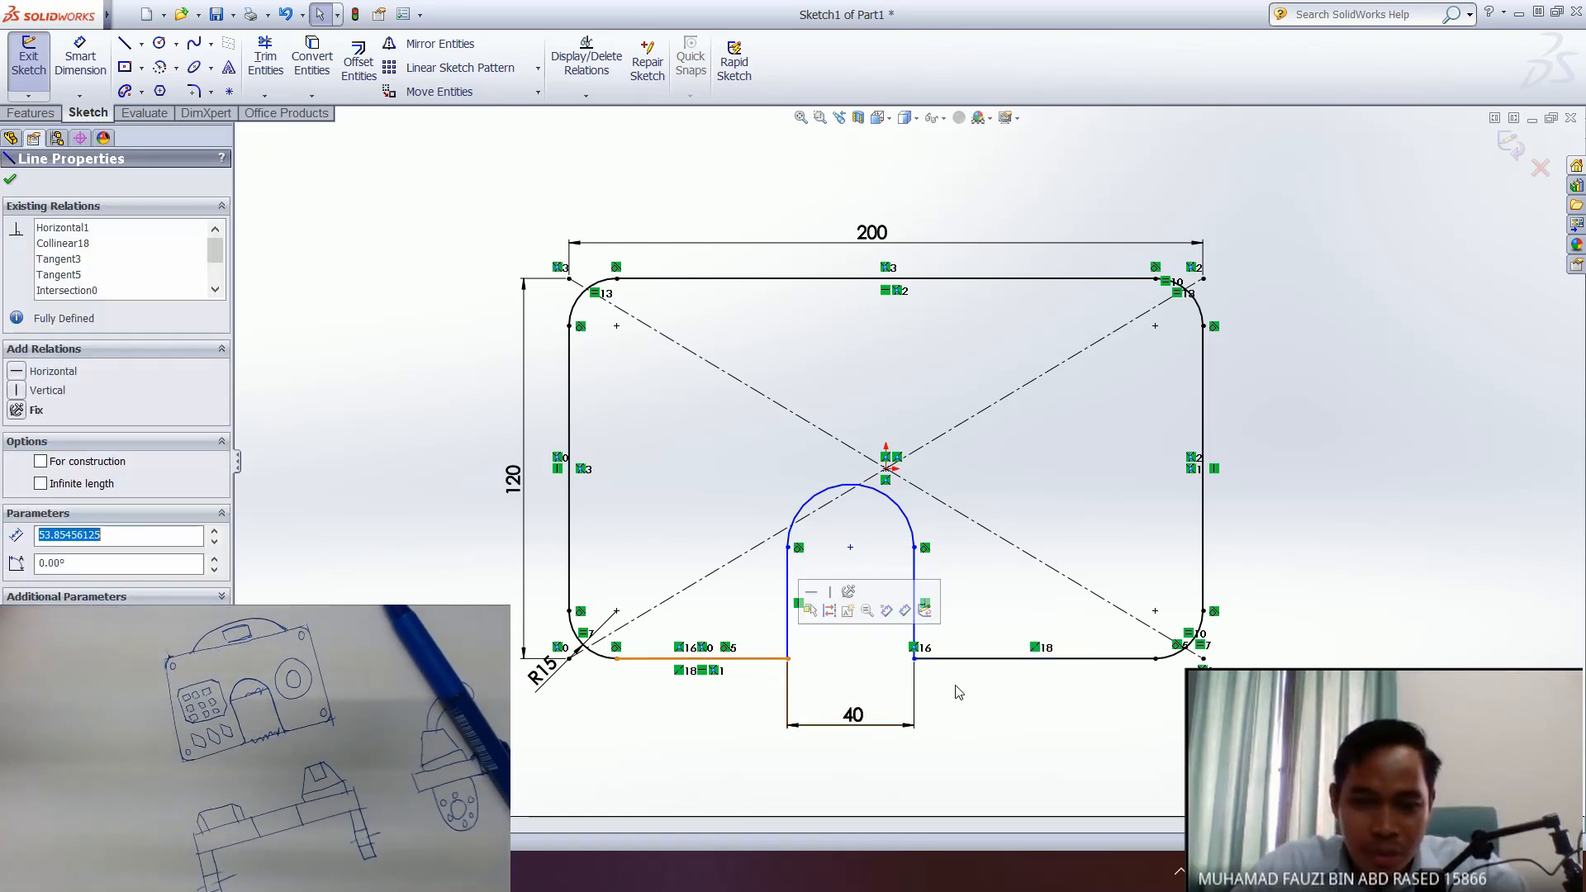
ctrl+click(998, 659)
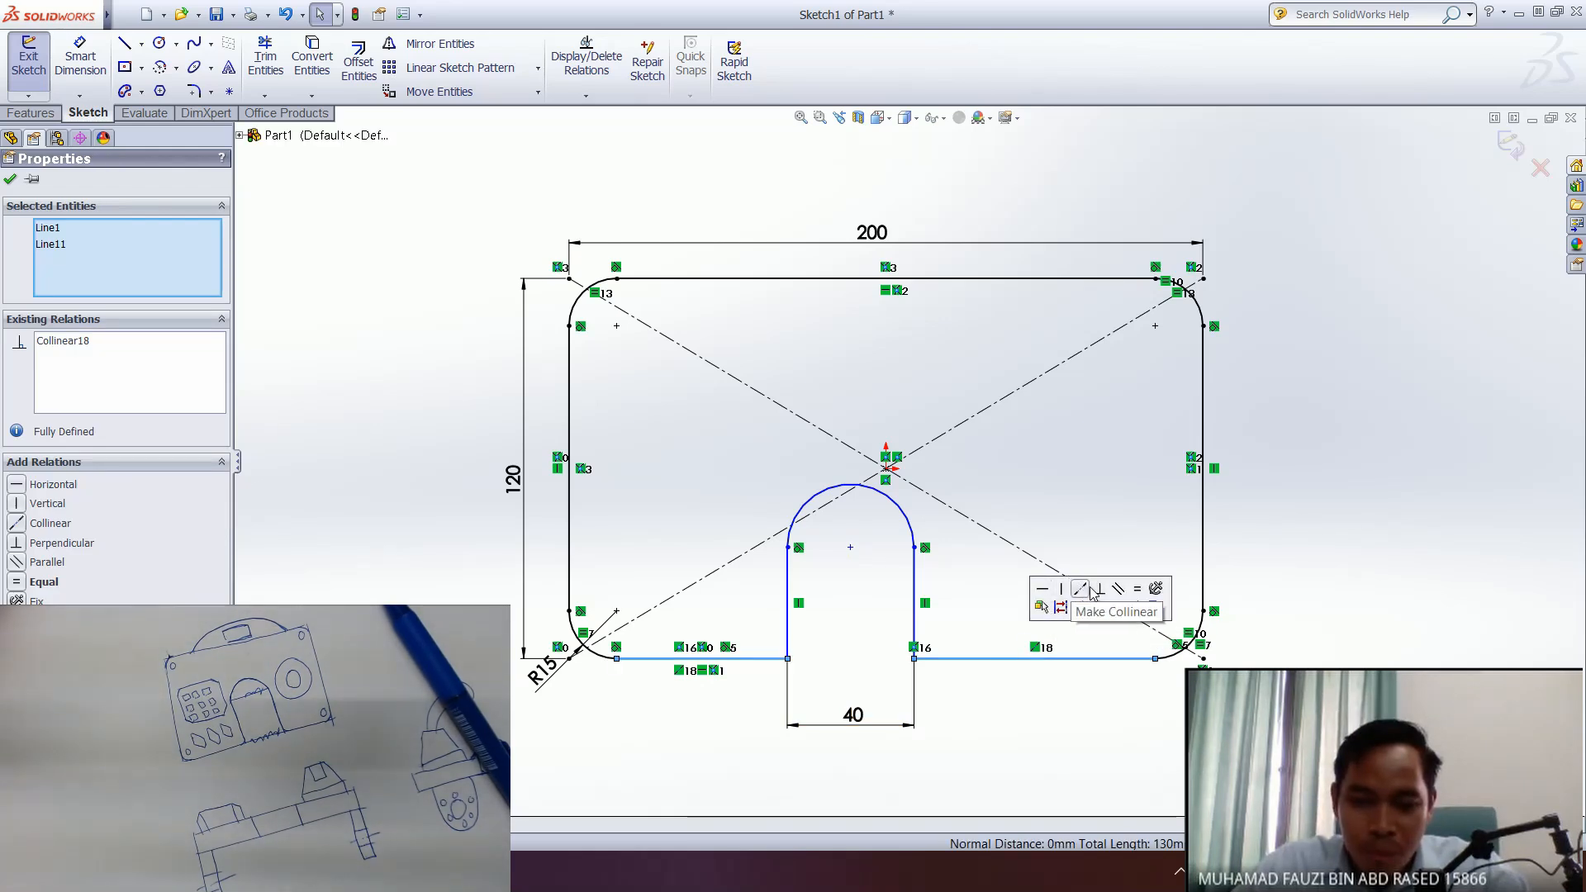
click(1138, 589)
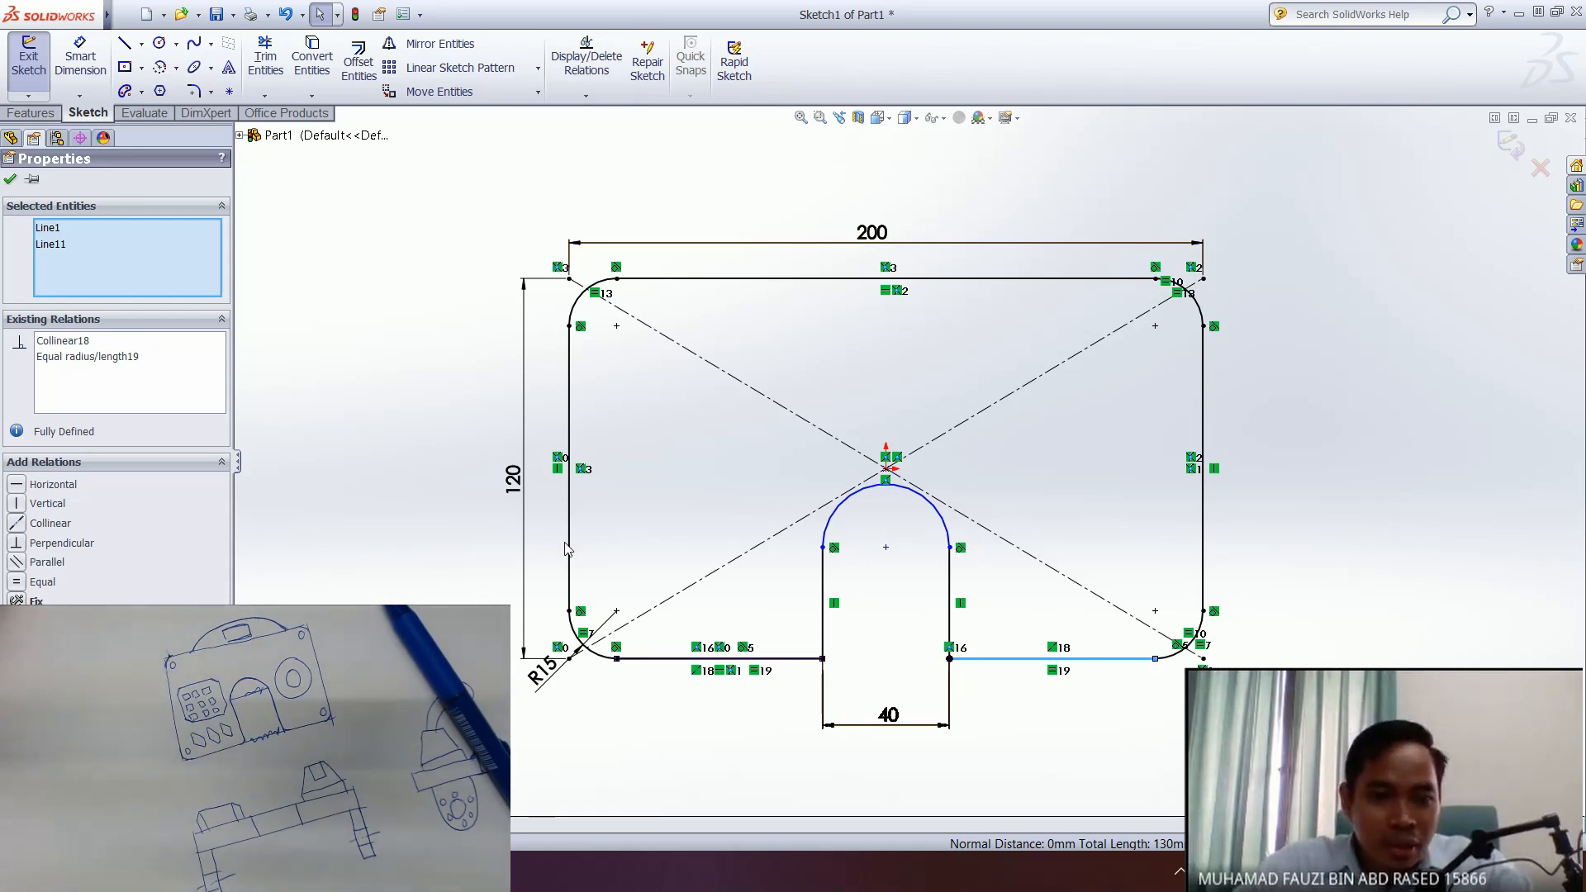
click(11, 181)
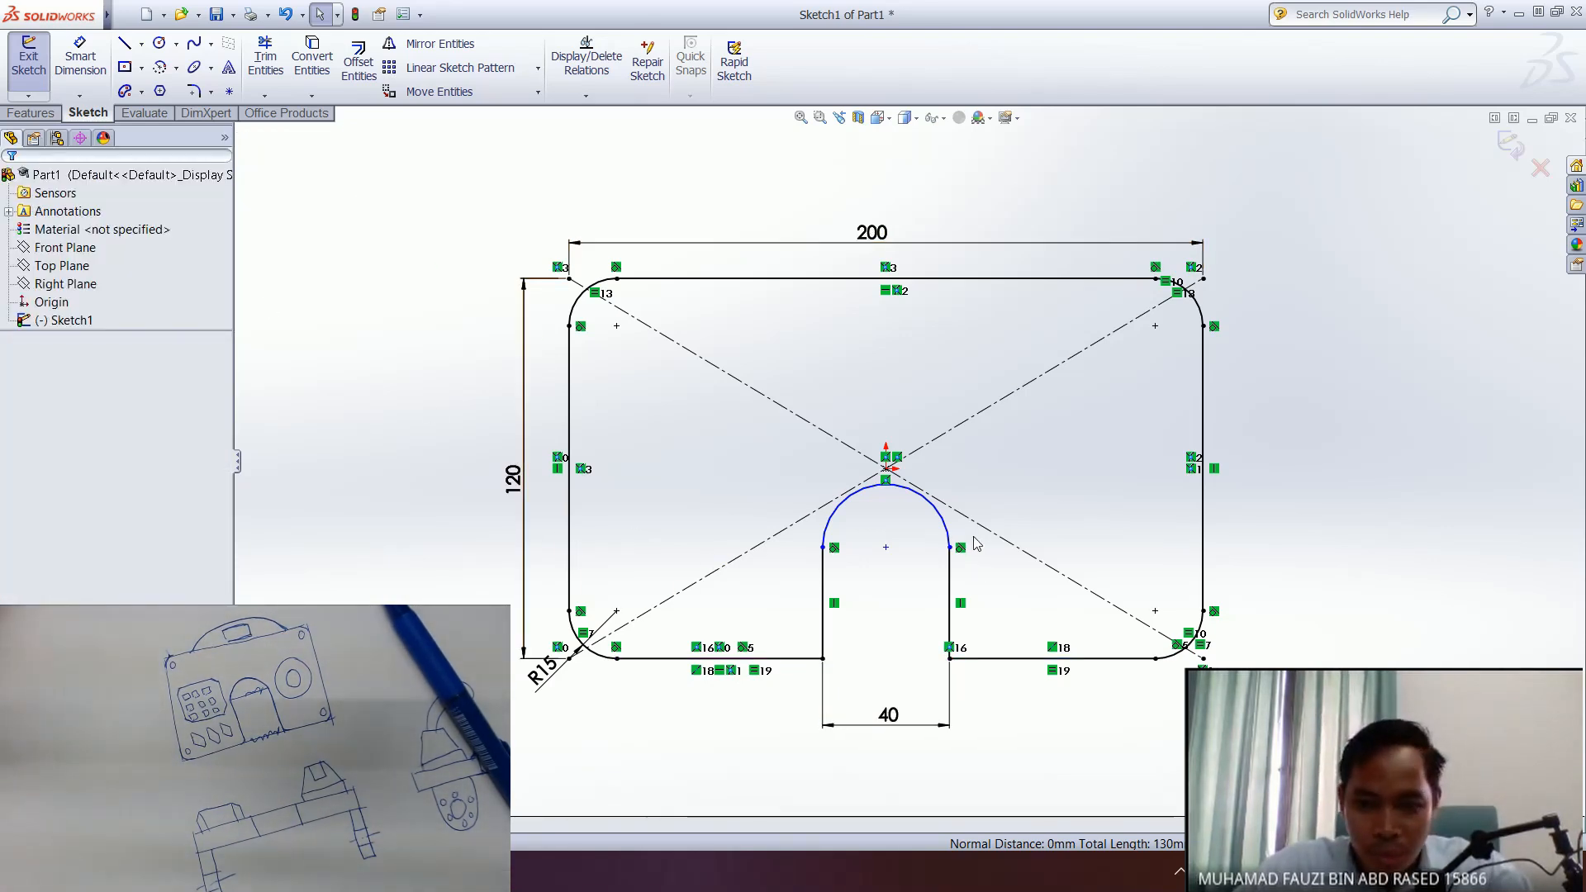
- Dimension the slot's left vertical side at 30 mm
click(80, 56)
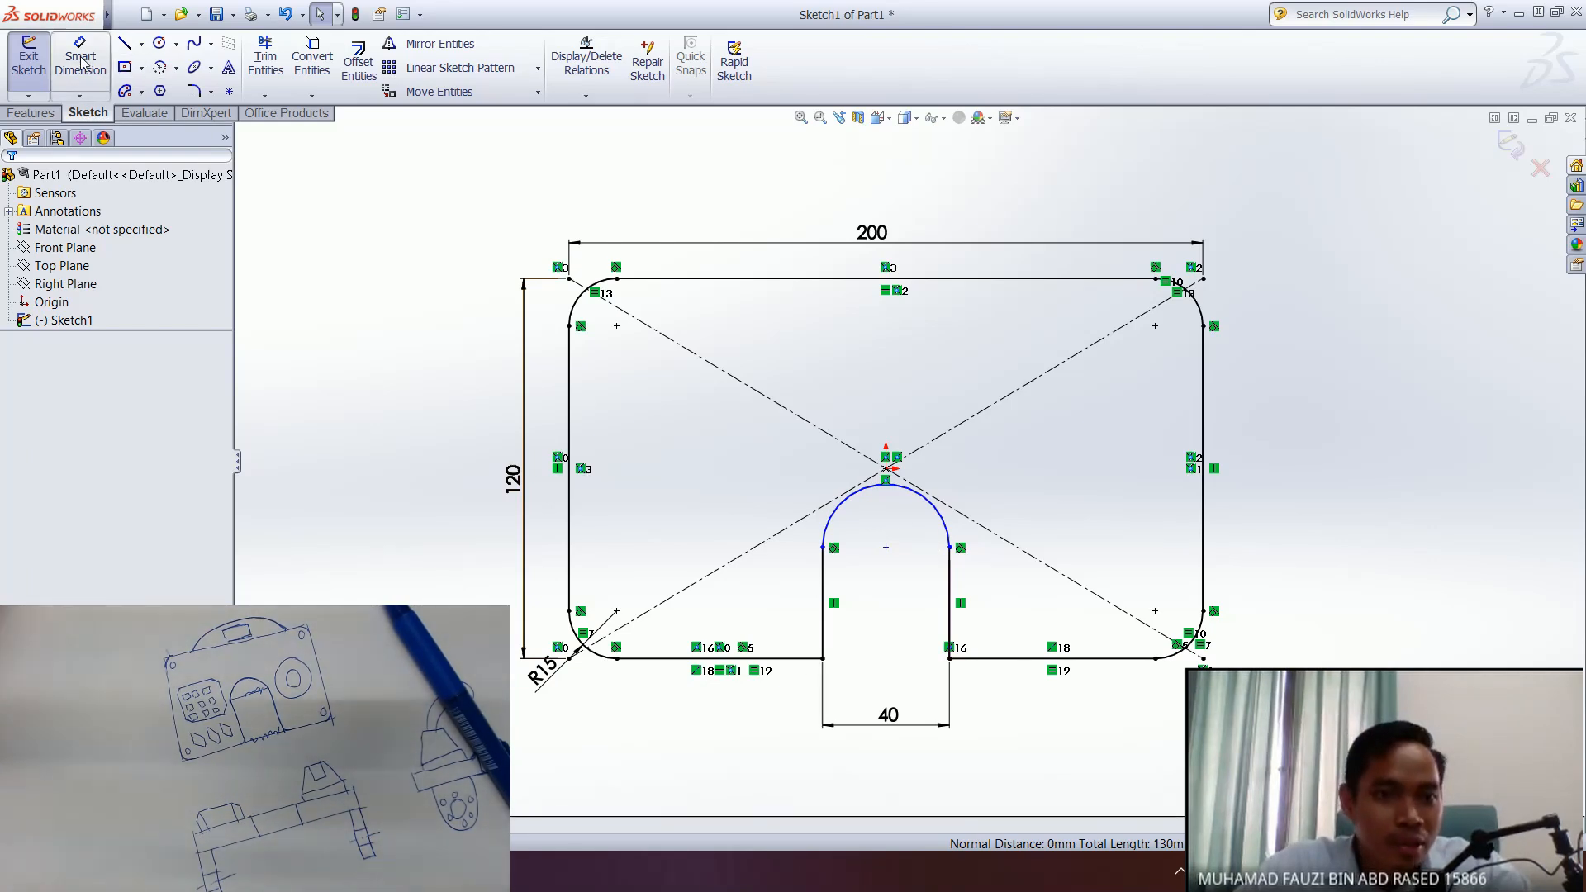
click(823, 603)
click(784, 611)
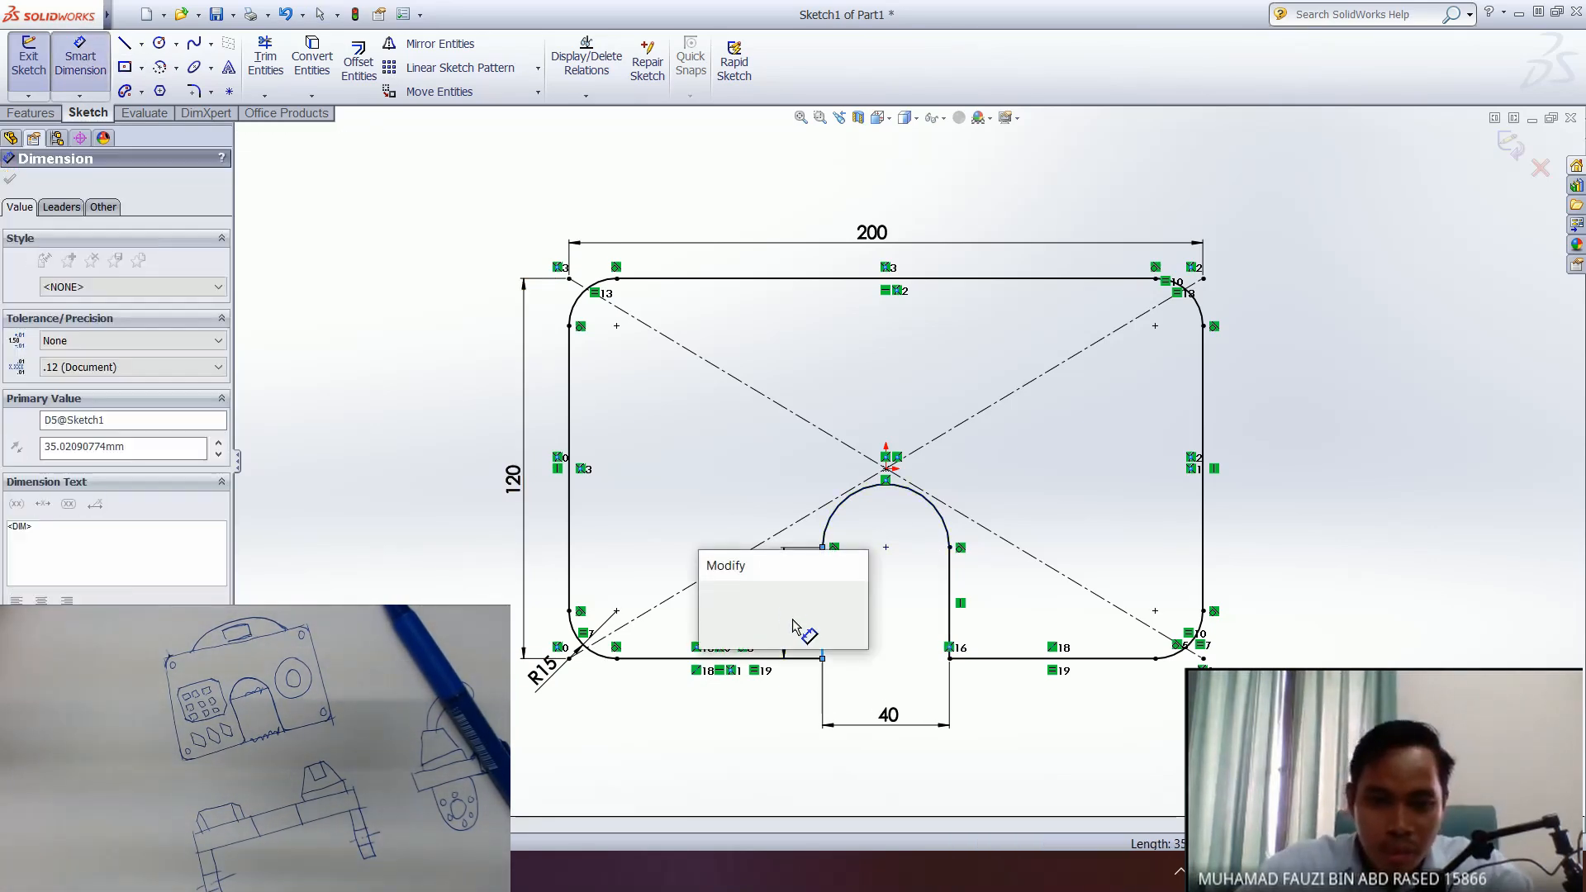
text(30)
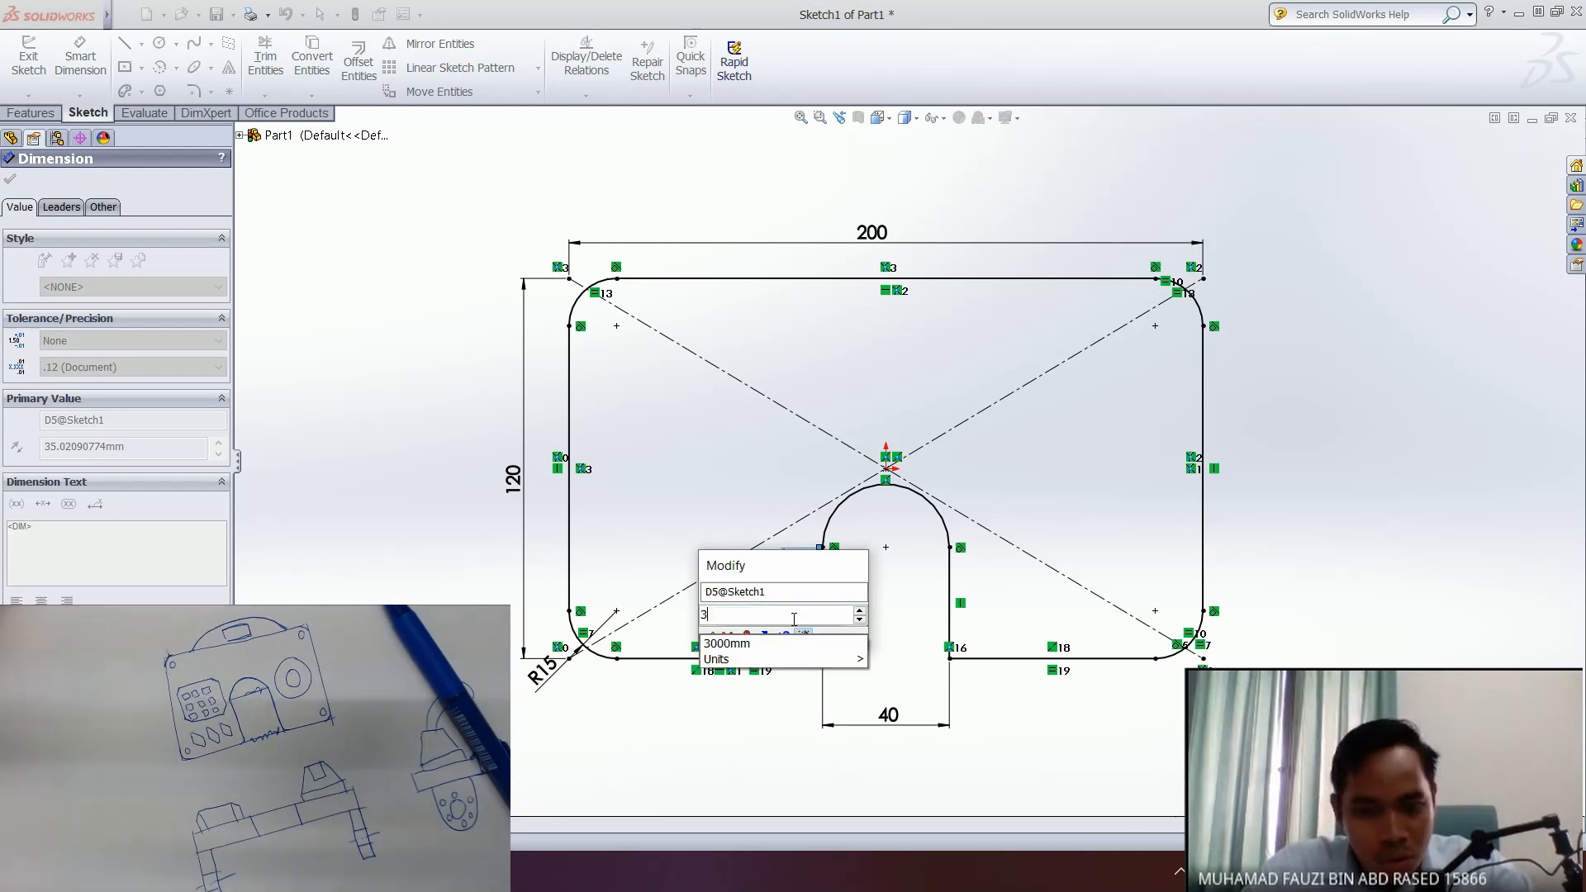
key(Return)
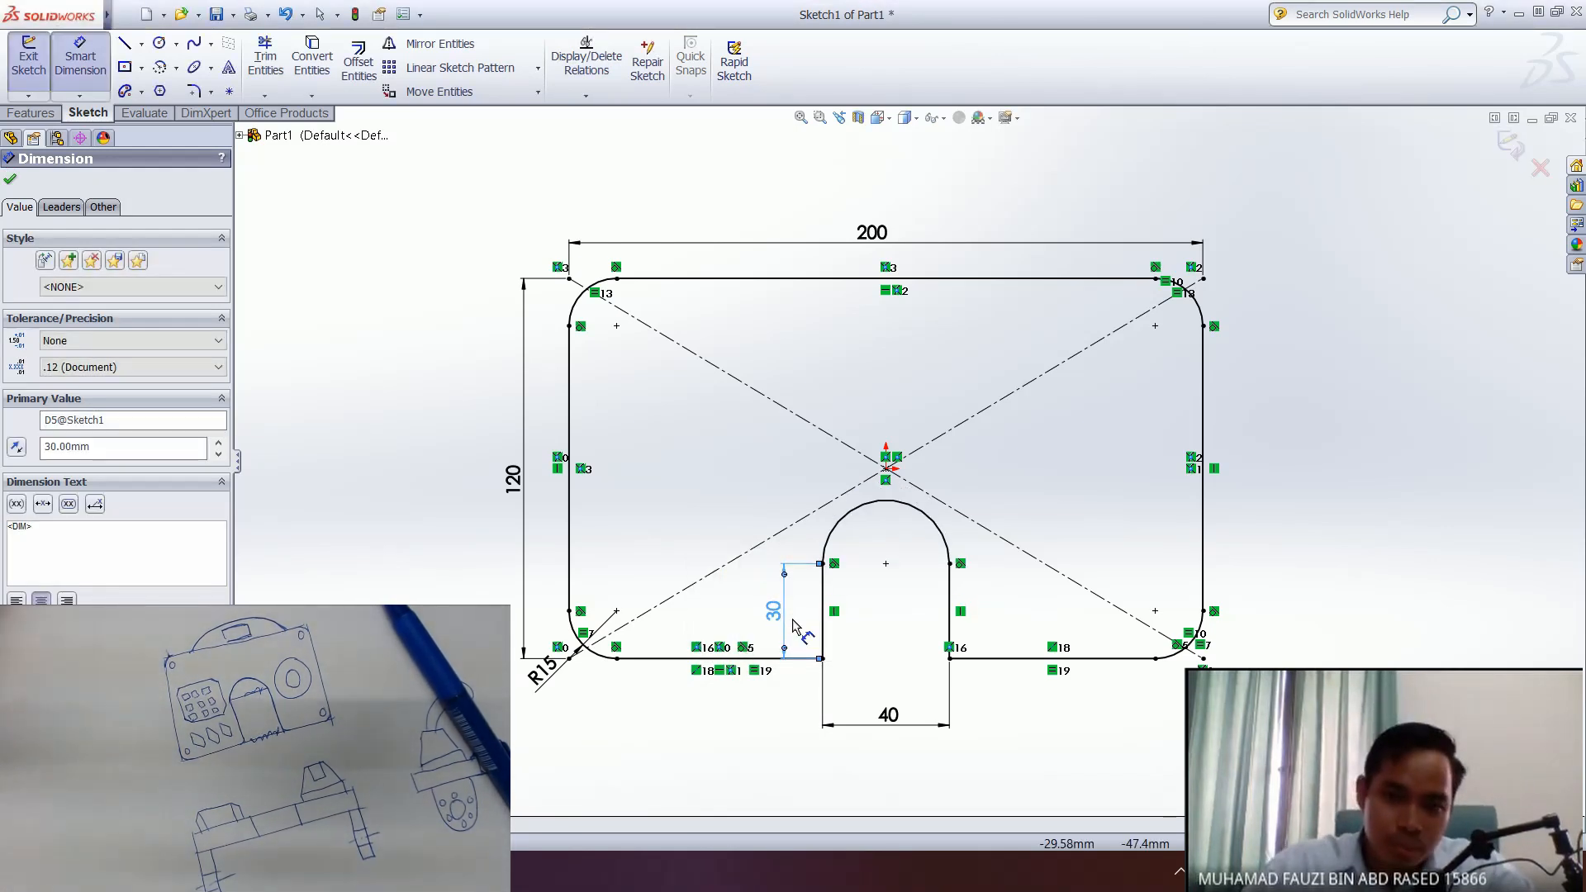
click(10, 178)
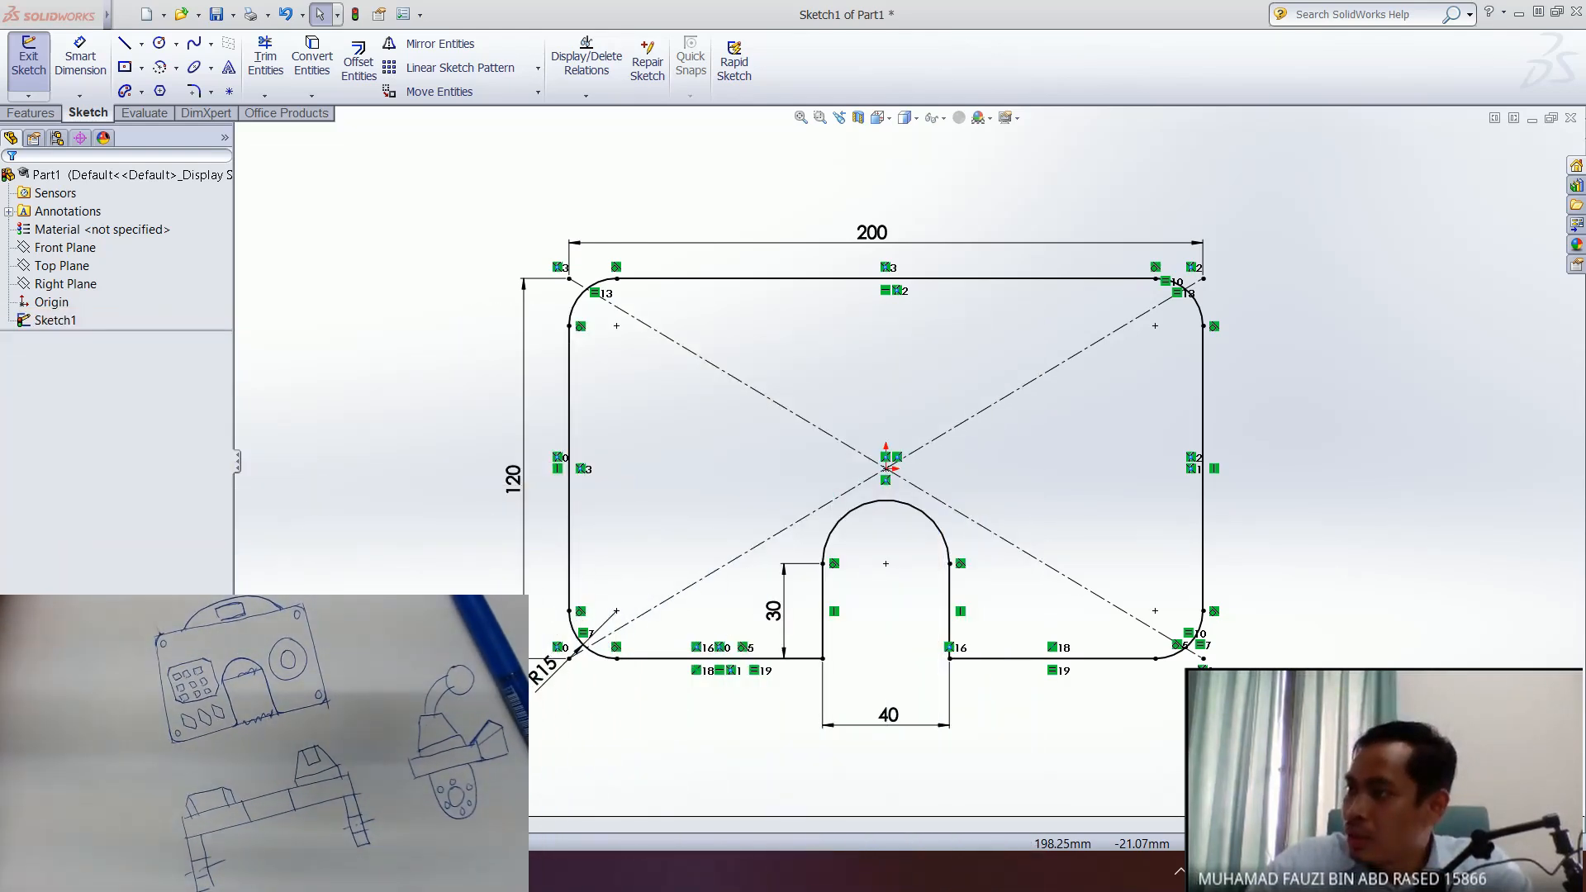
- Fillet the two lower corners of the slot opening with a 10 mm radius, accepting that related geometry may move
click(196, 94)
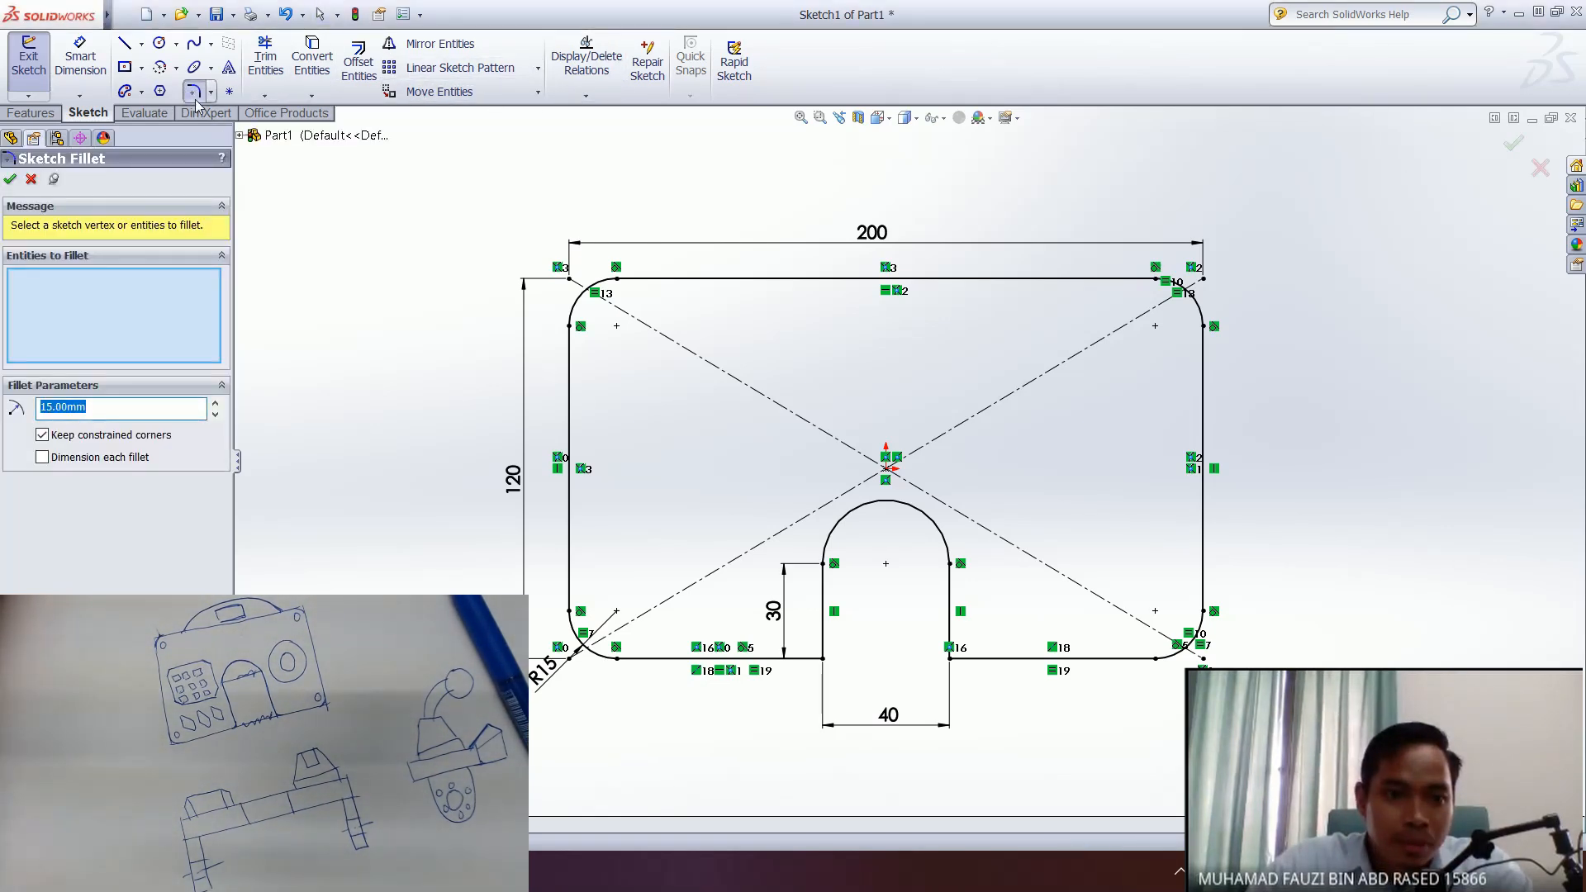
drag(87, 407, 46, 406)
text(1)
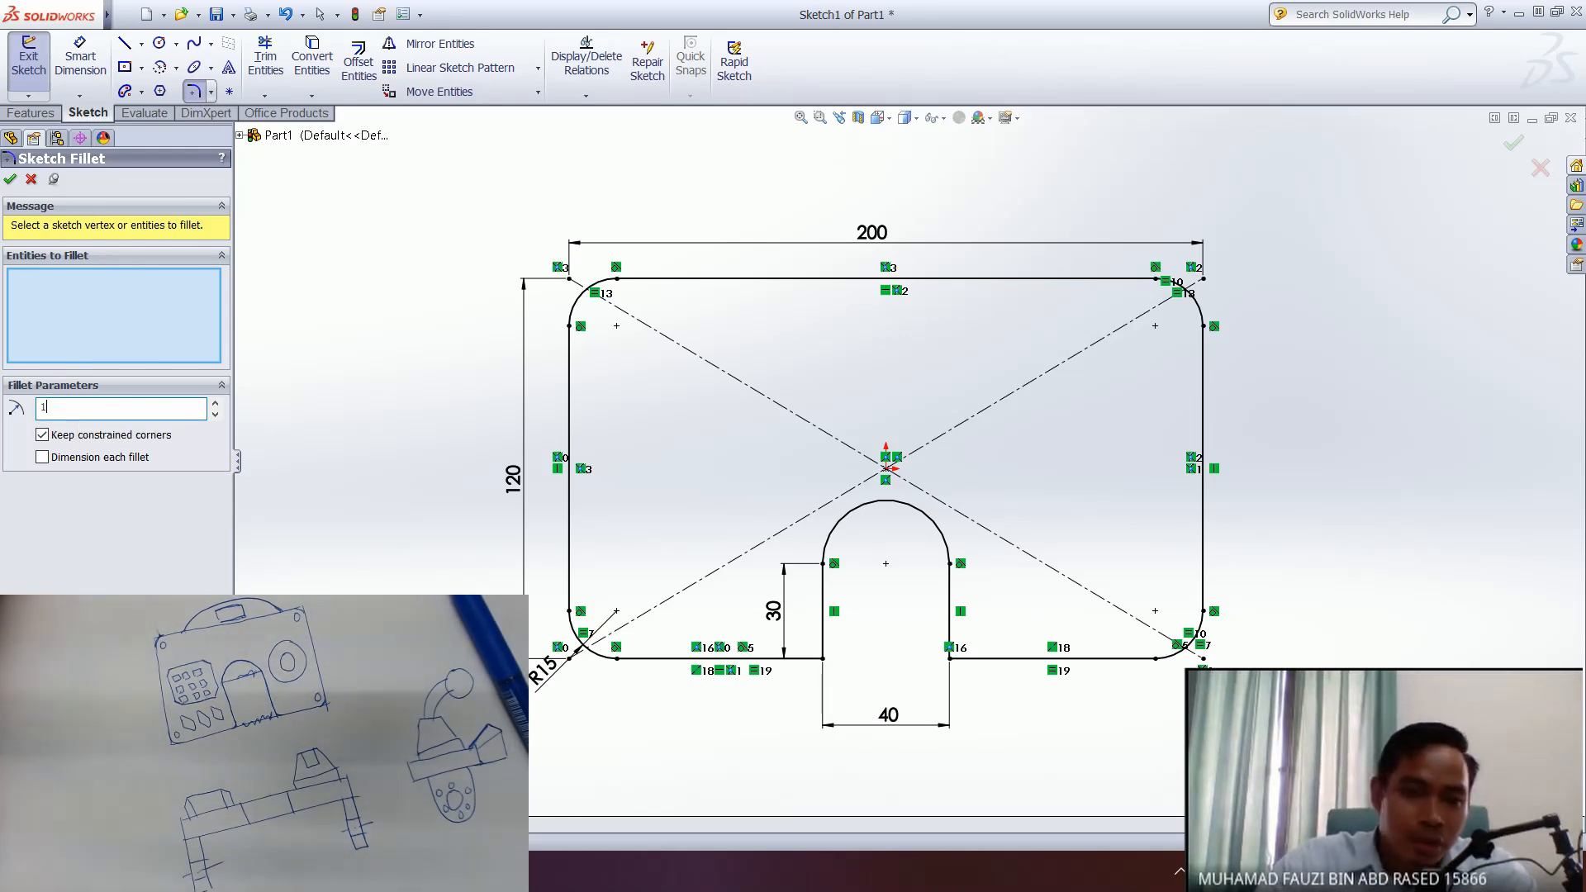
text(0)
key(Return)
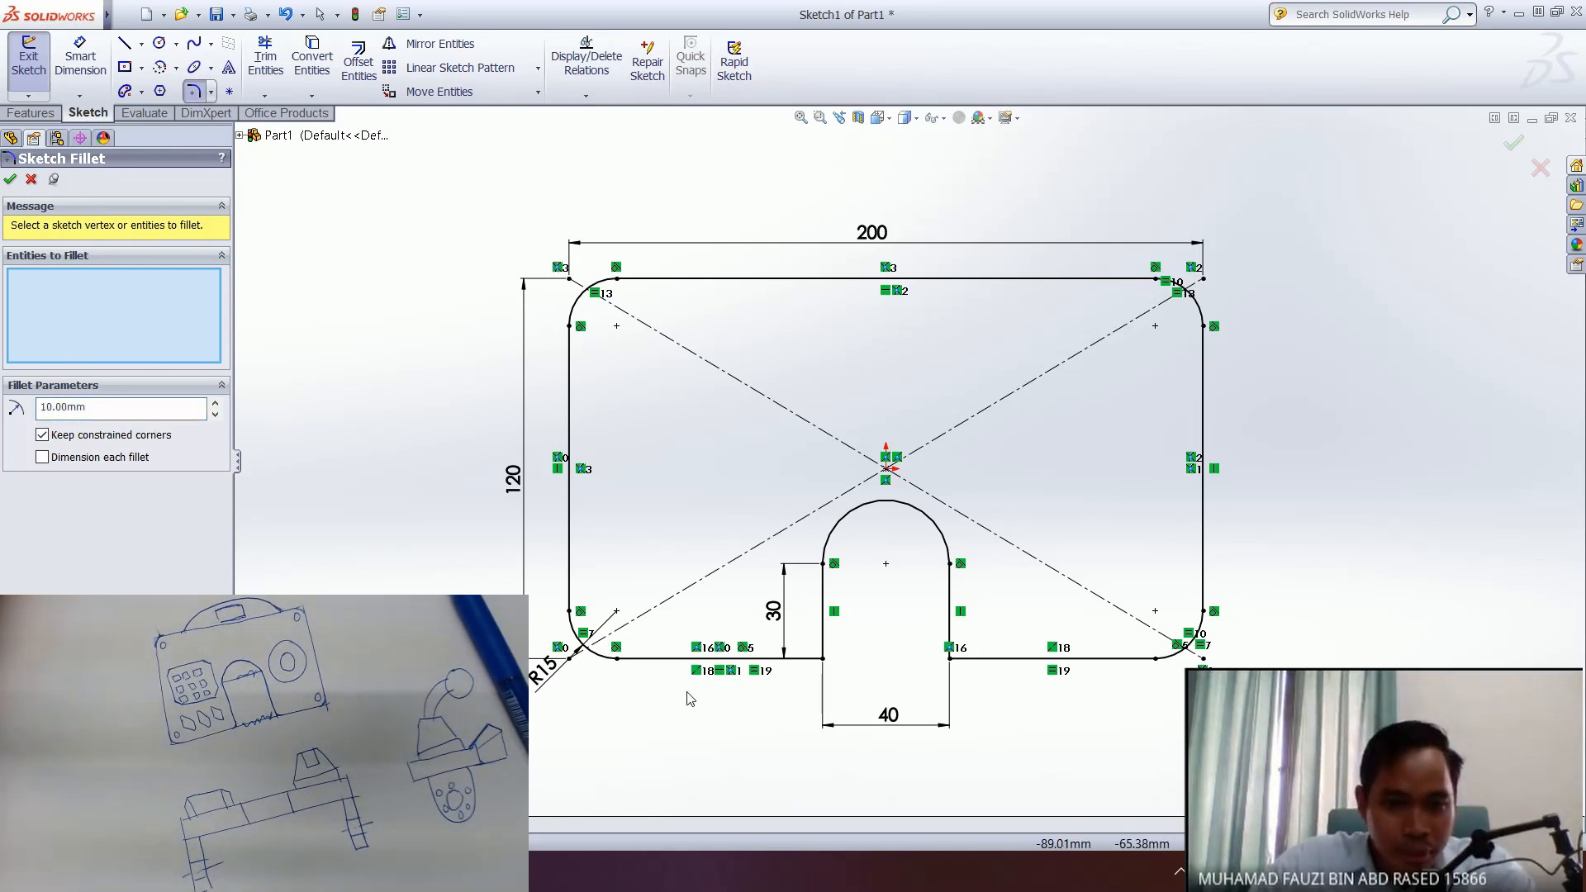
click(823, 659)
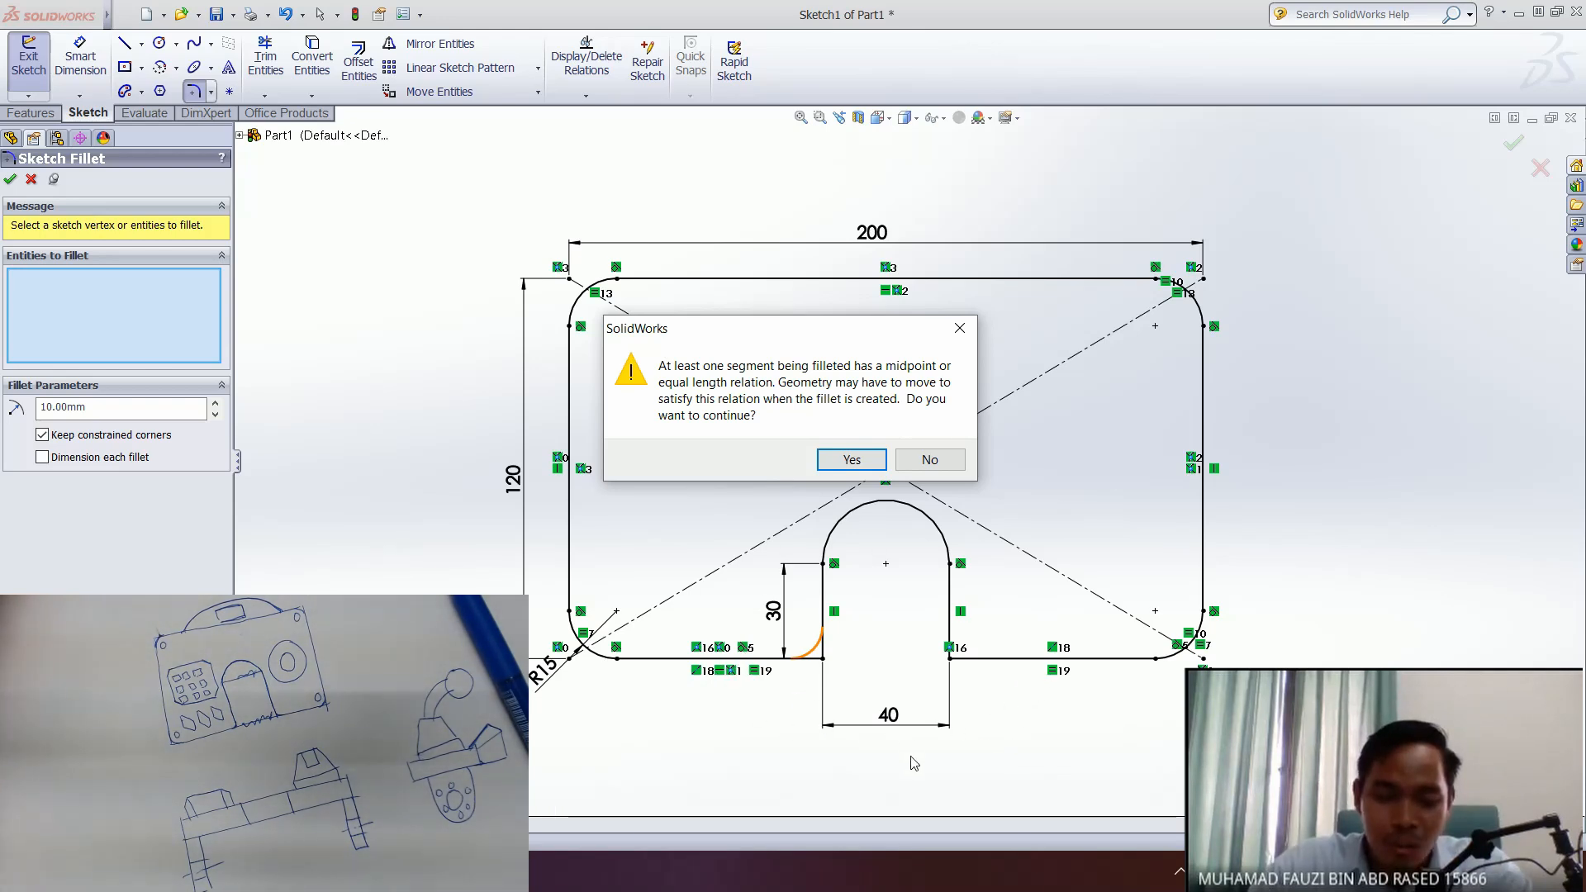
click(850, 460)
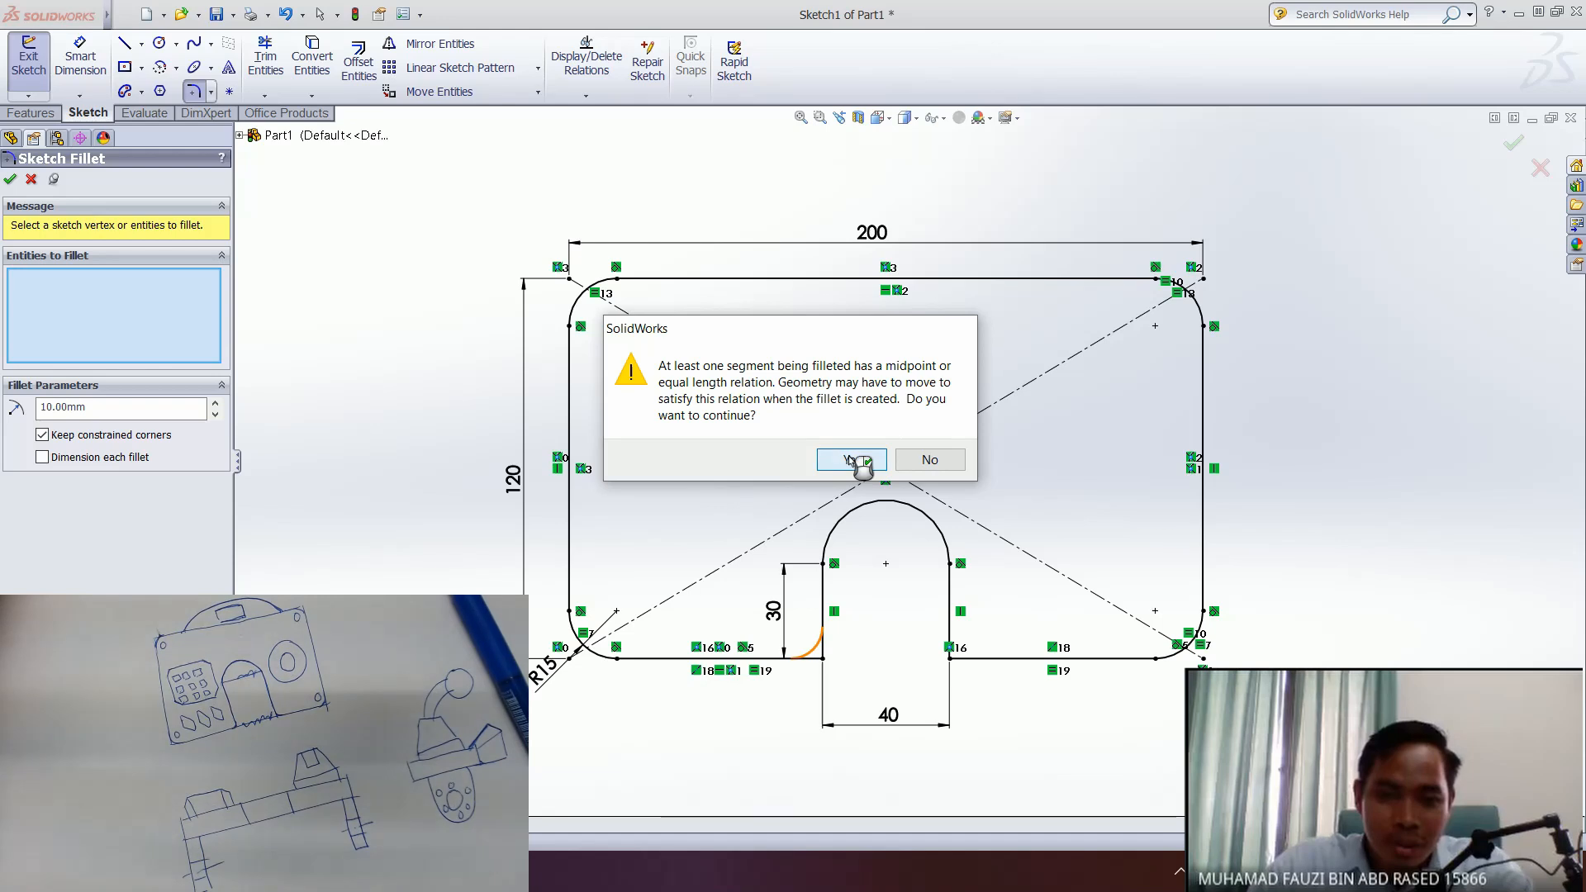
click(950, 660)
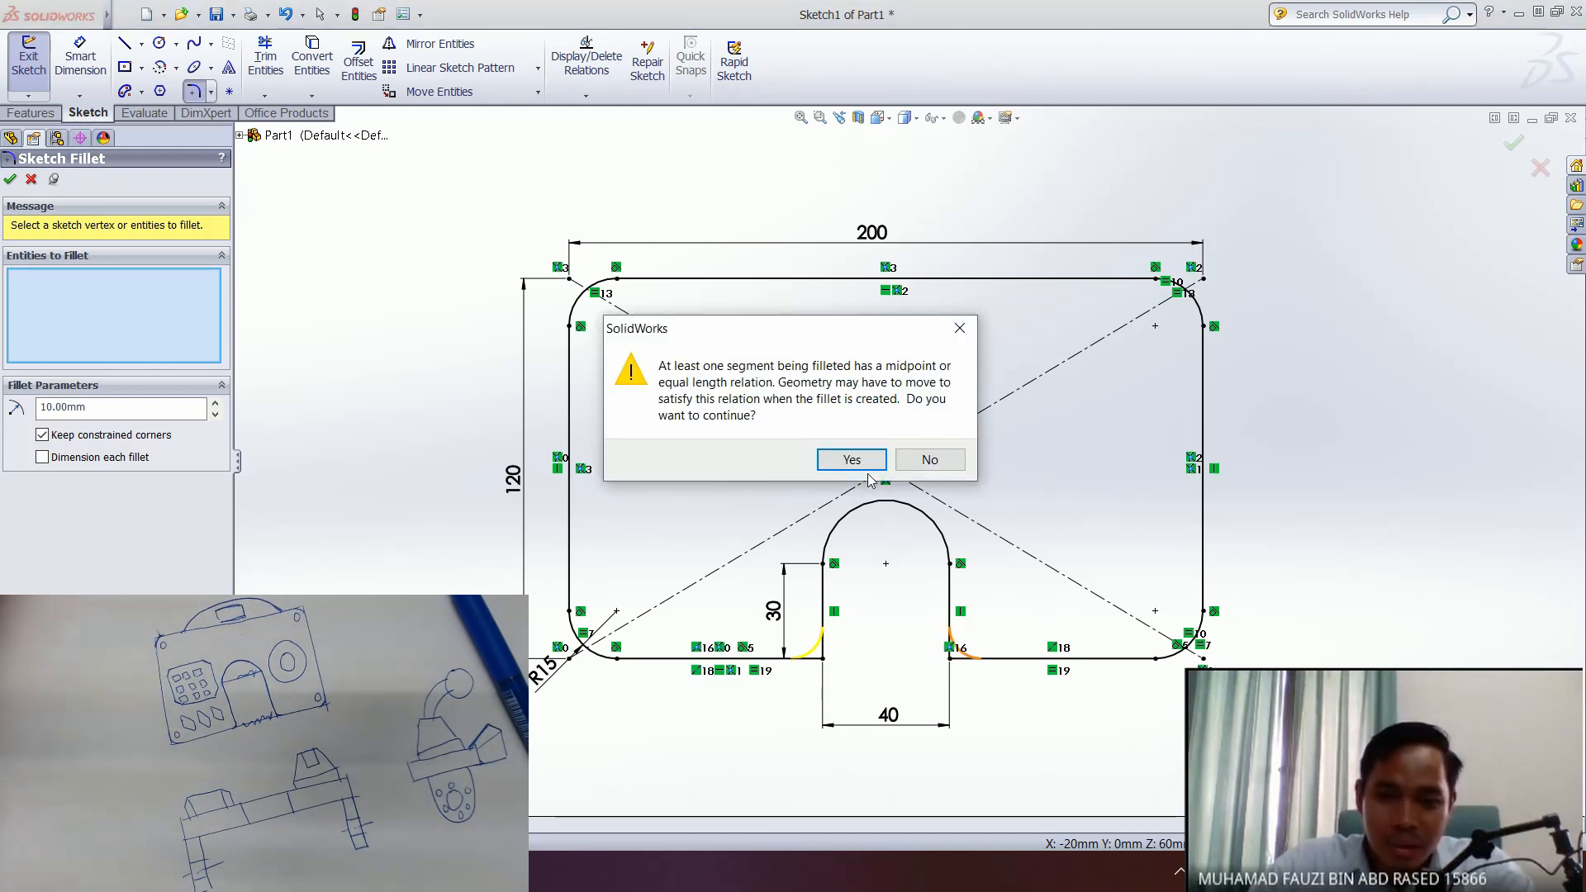
click(851, 460)
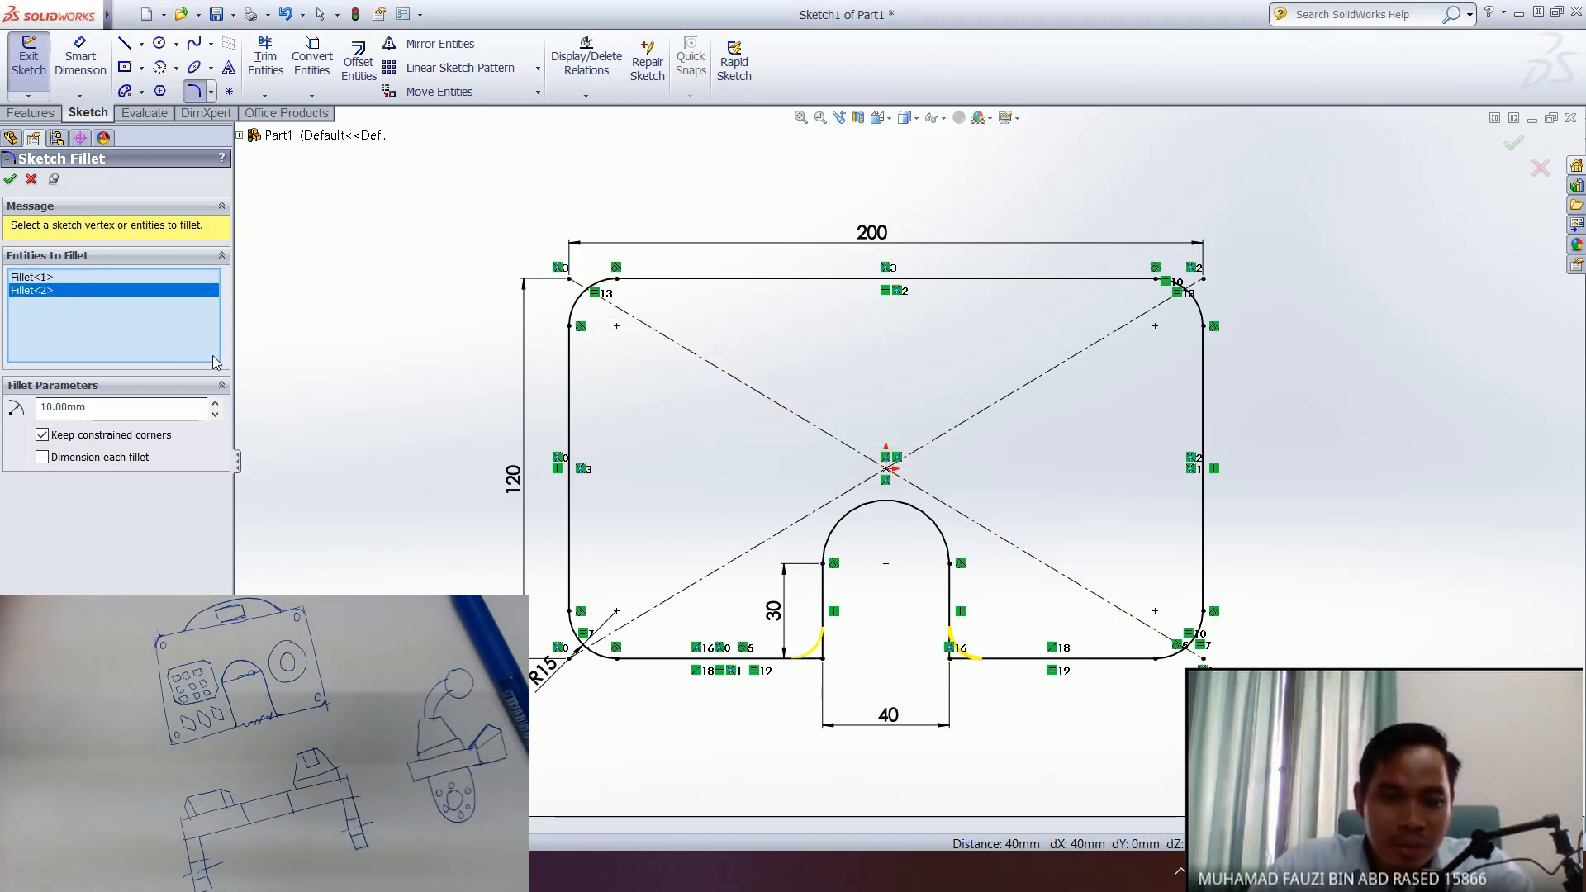
click(11, 181)
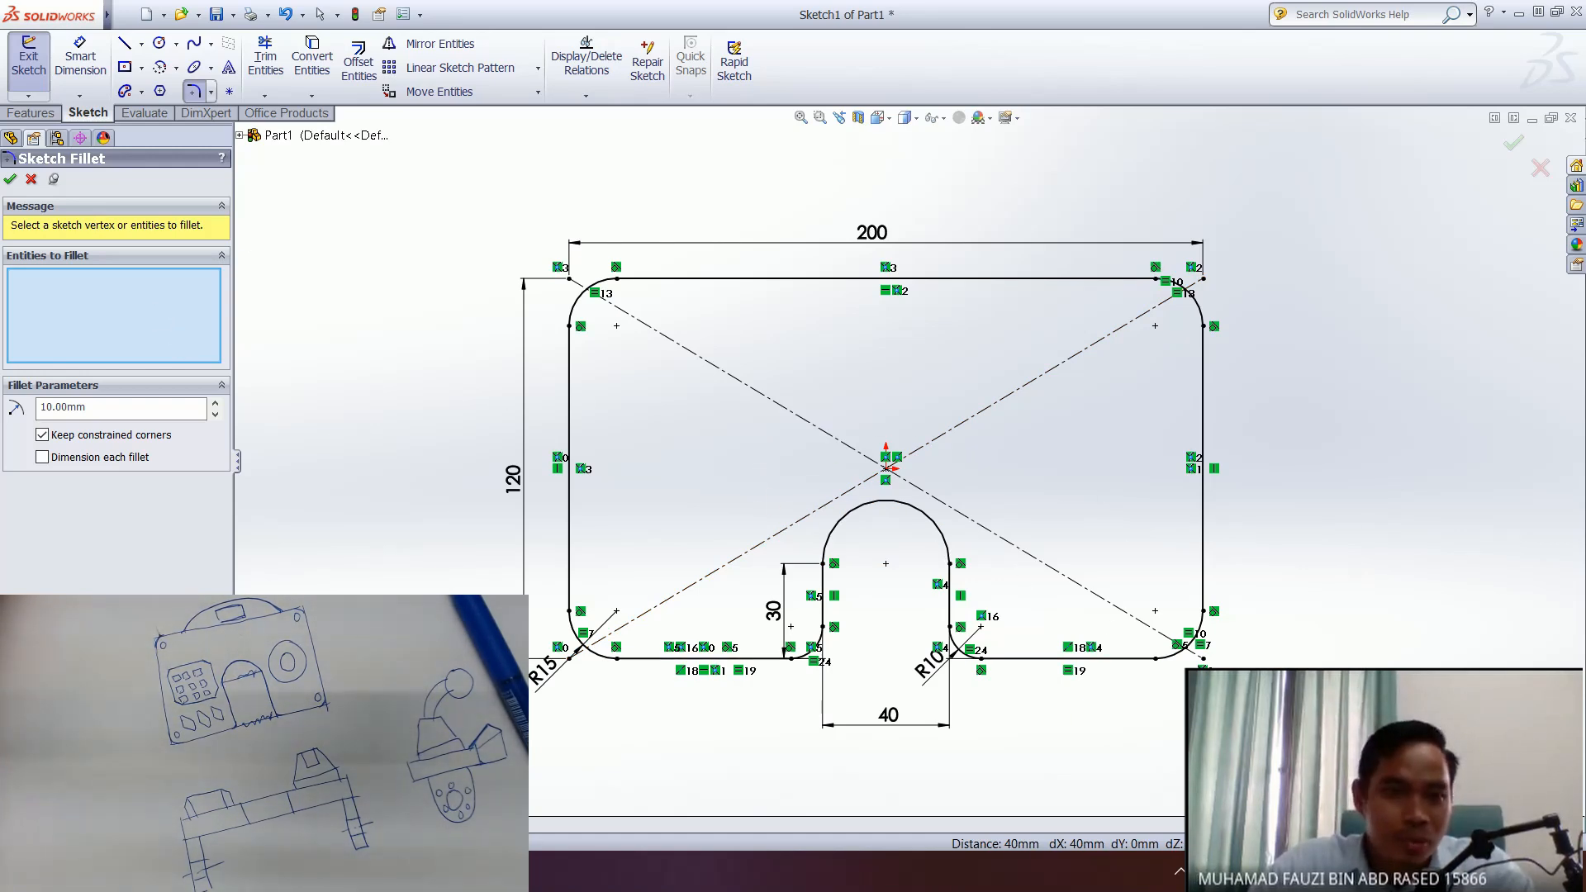
middle_drag(528, 462, 273, 397)
mouse_move(659, 469)
middle_down()
mouse_move(859, 547)
mouse_move(887, 547)
mouse_move(938, 505)
mouse_move(864, 504)
middle_up()
key(space)
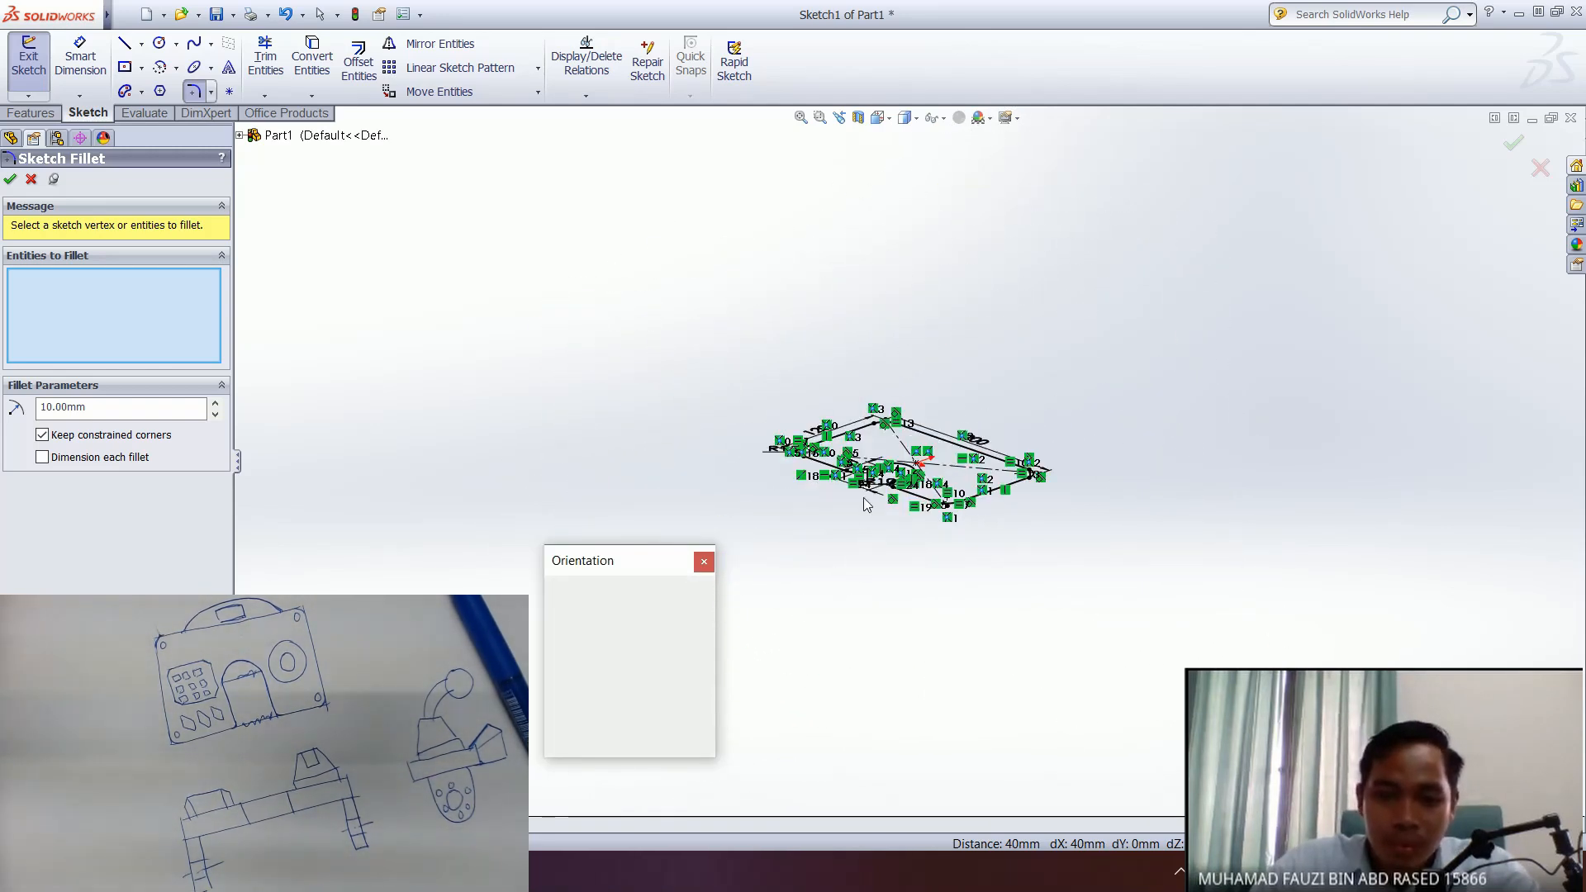
click(706, 653)
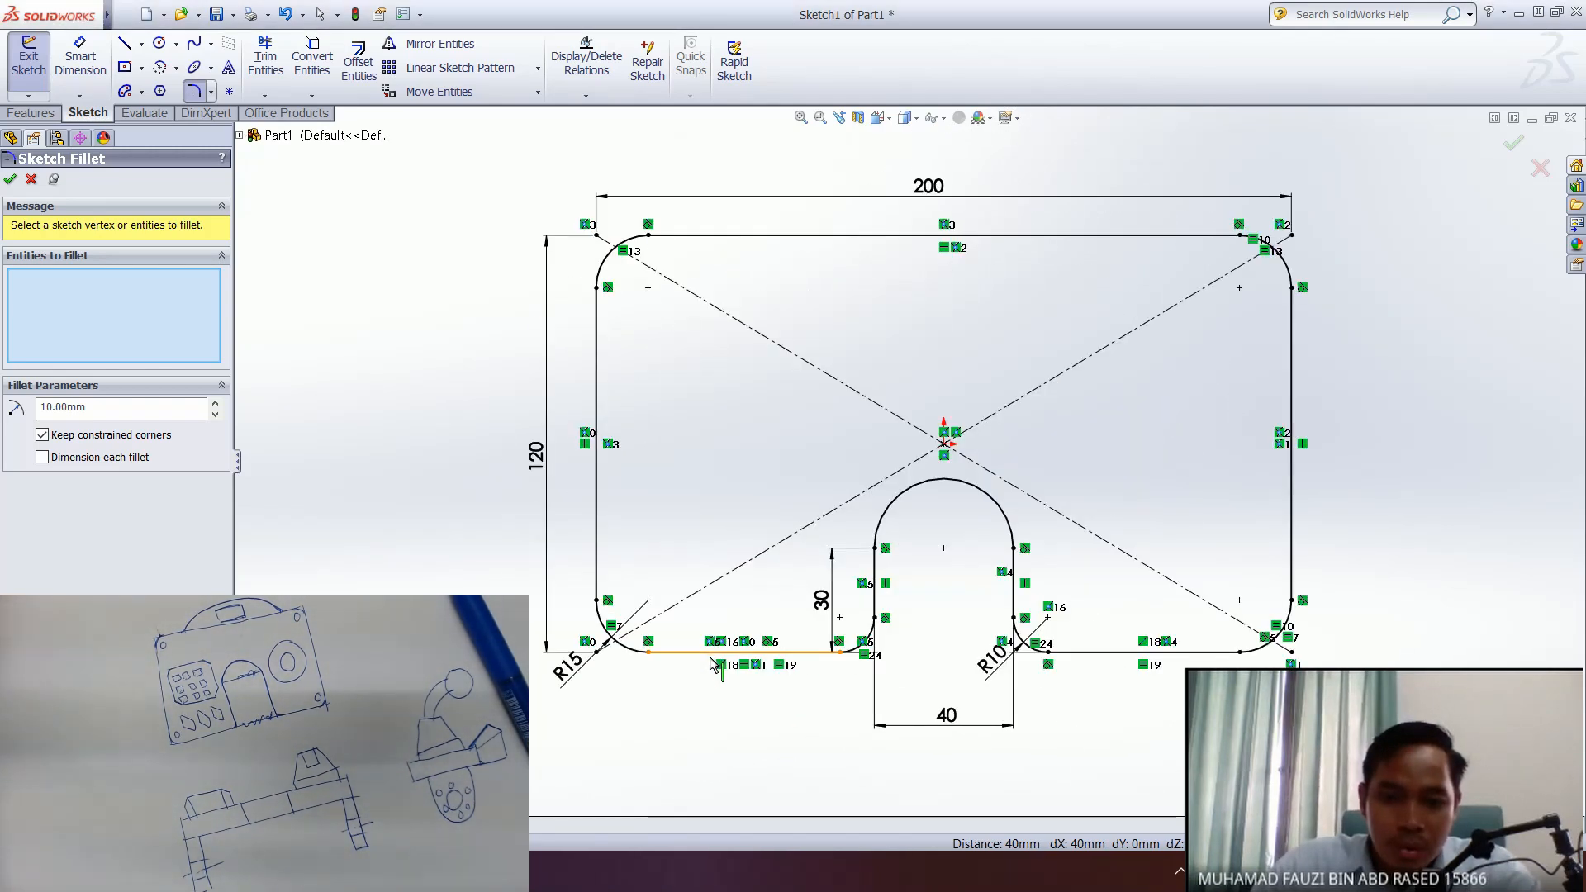
click(31, 179)
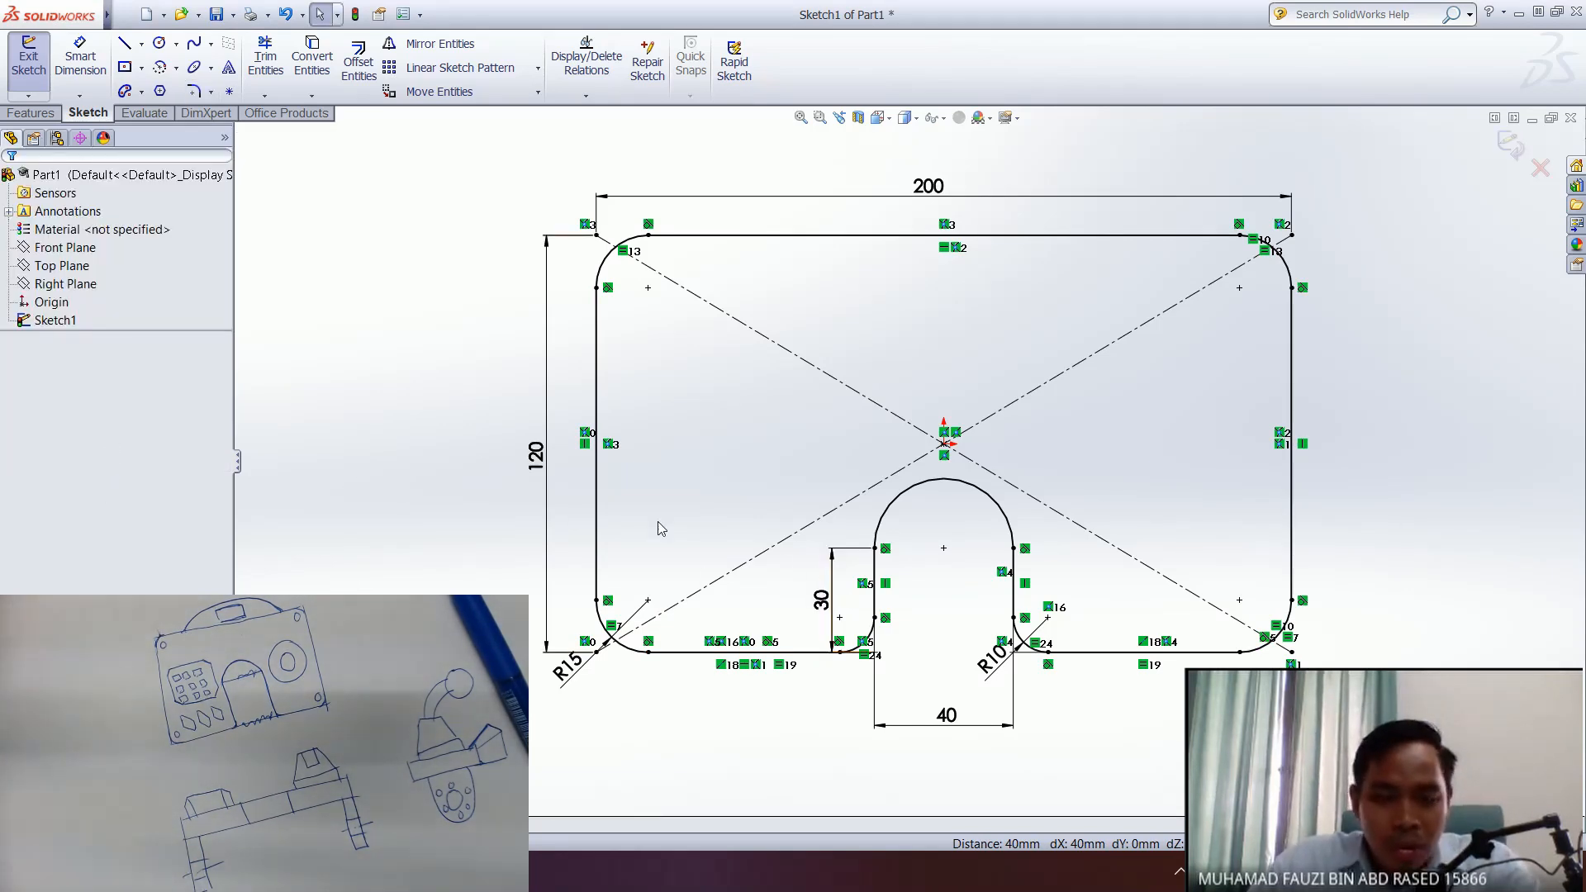
- Extrude the slotted plate sketch as a blind boss 15 mm thick
click(54, 320)
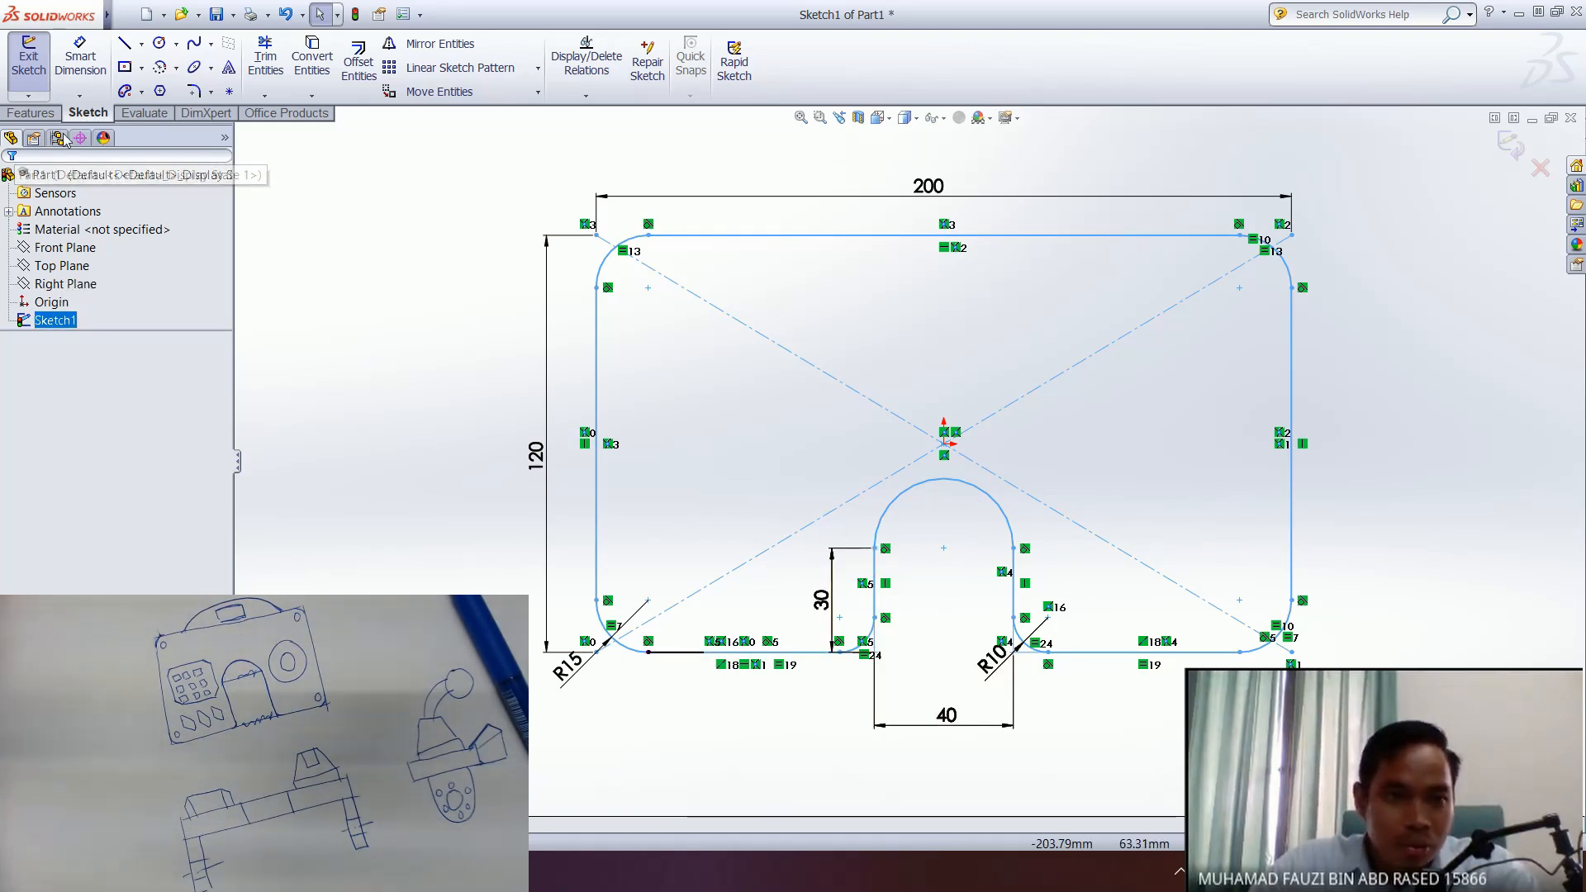
click(41, 113)
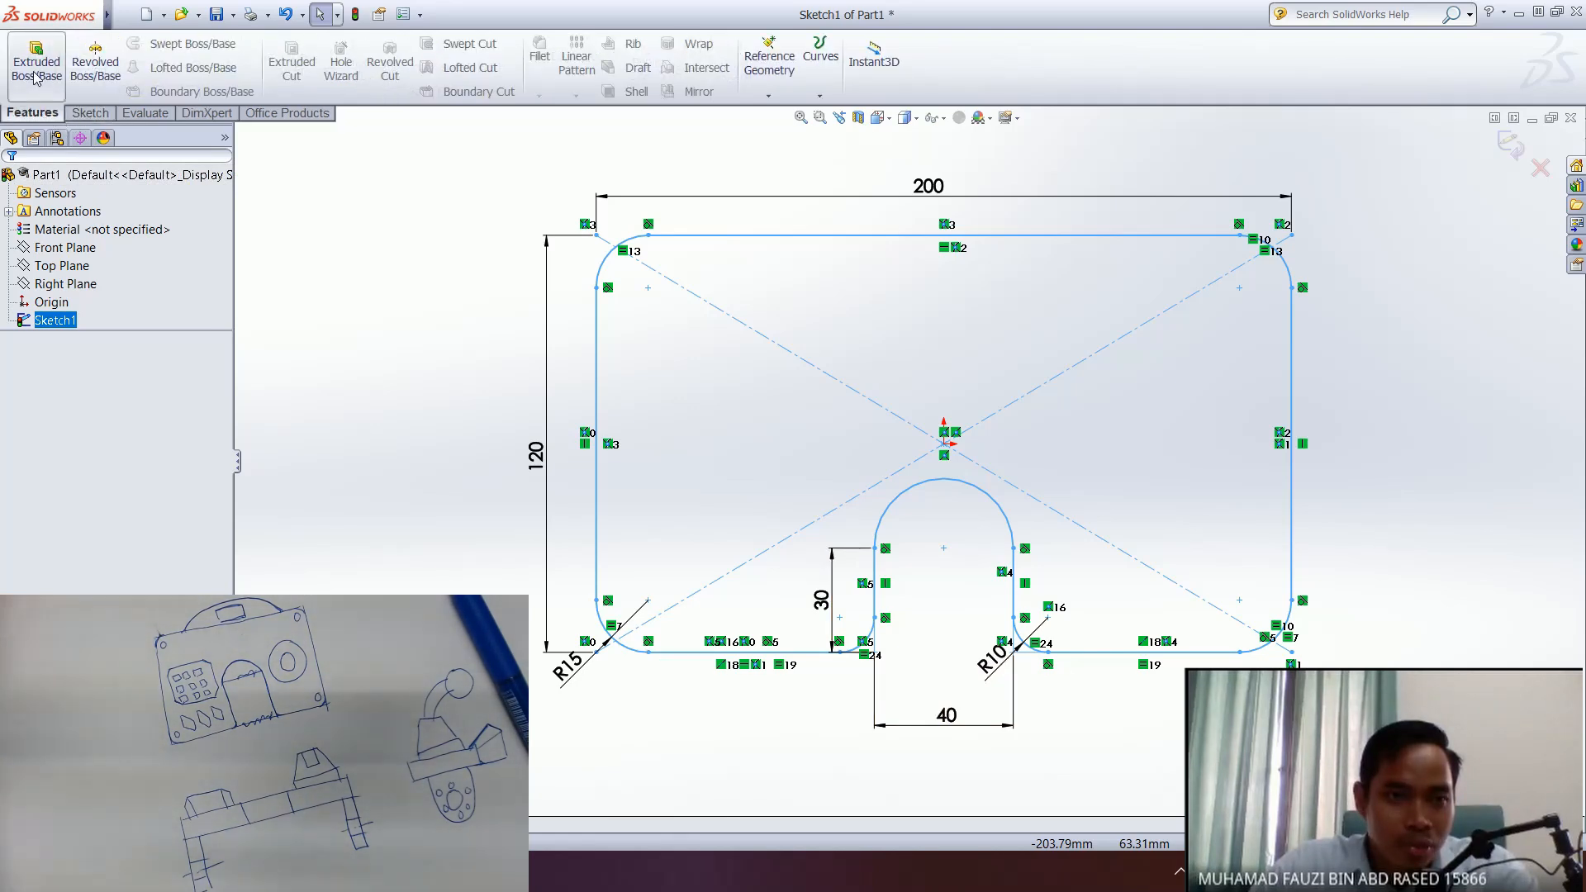
click(33, 72)
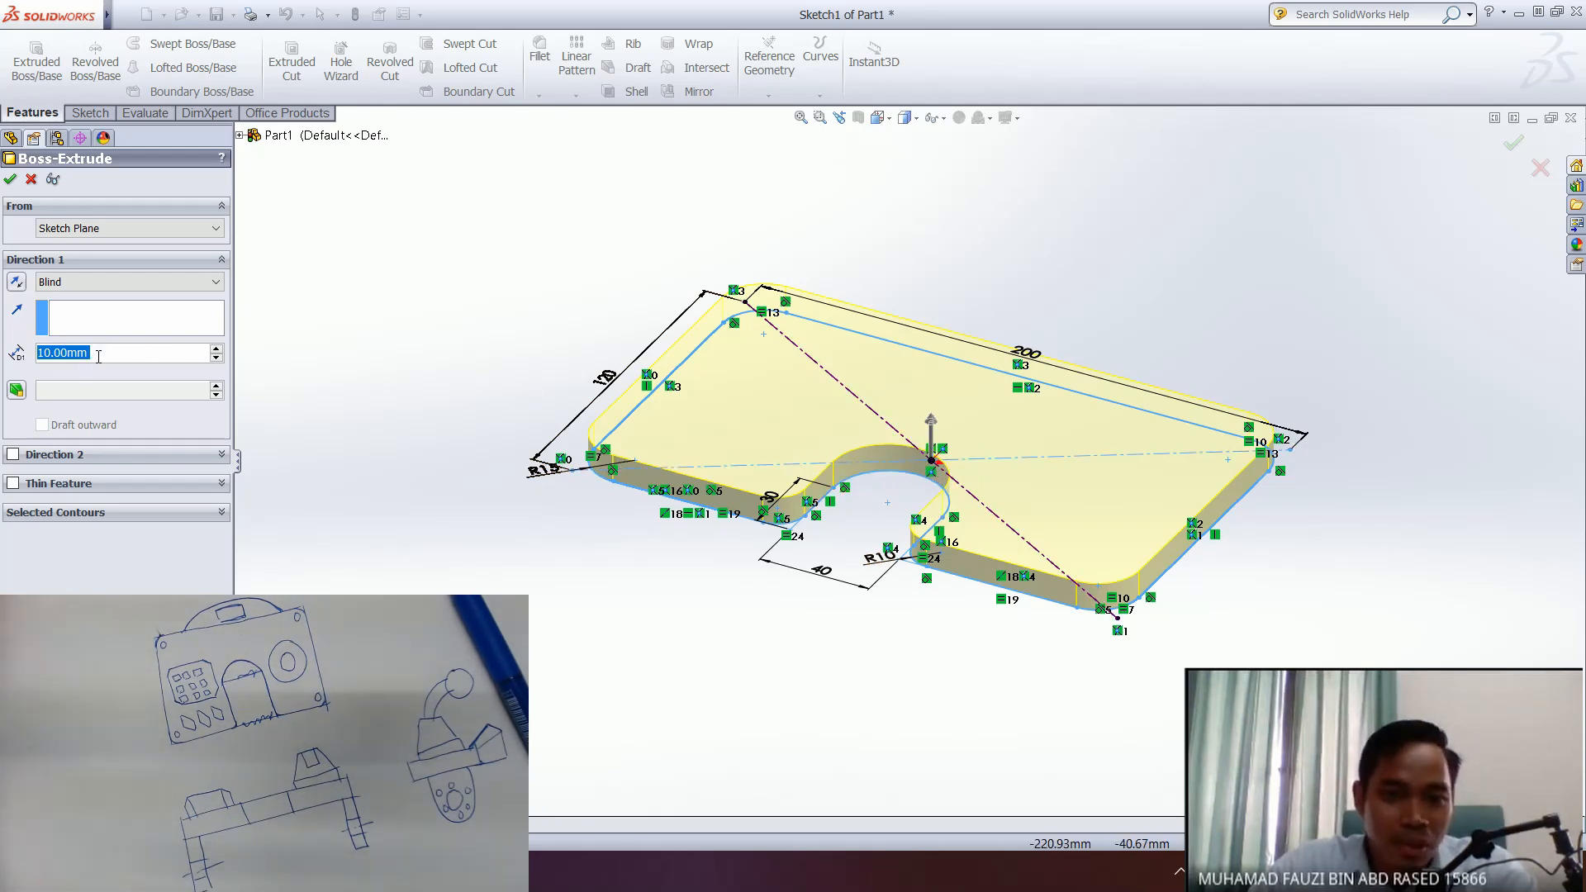
drag(94, 352, 31, 351)
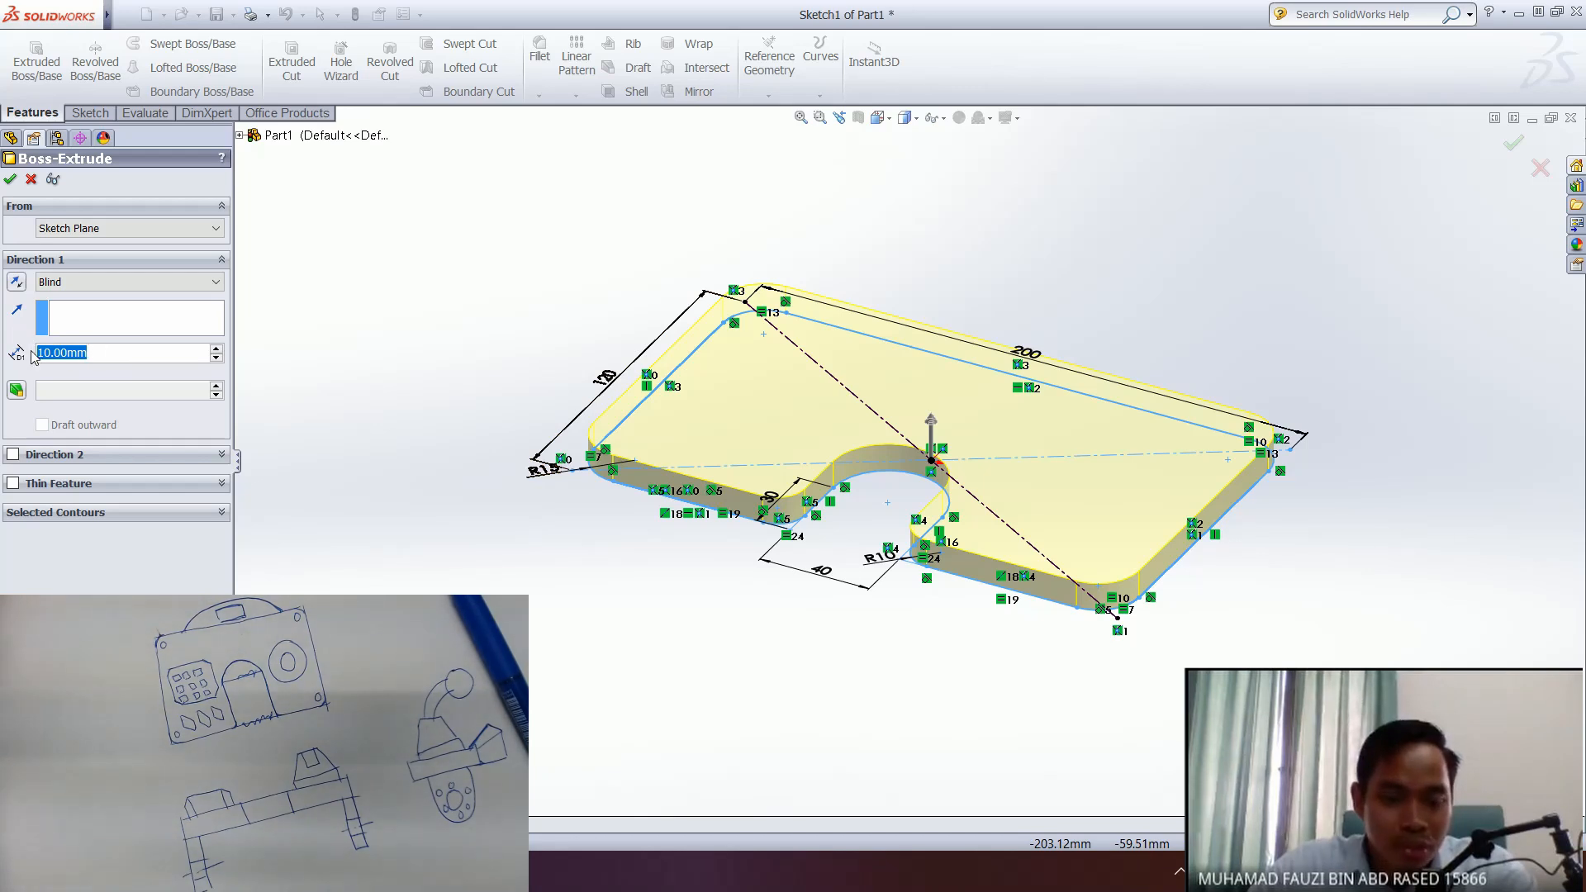
text(15)
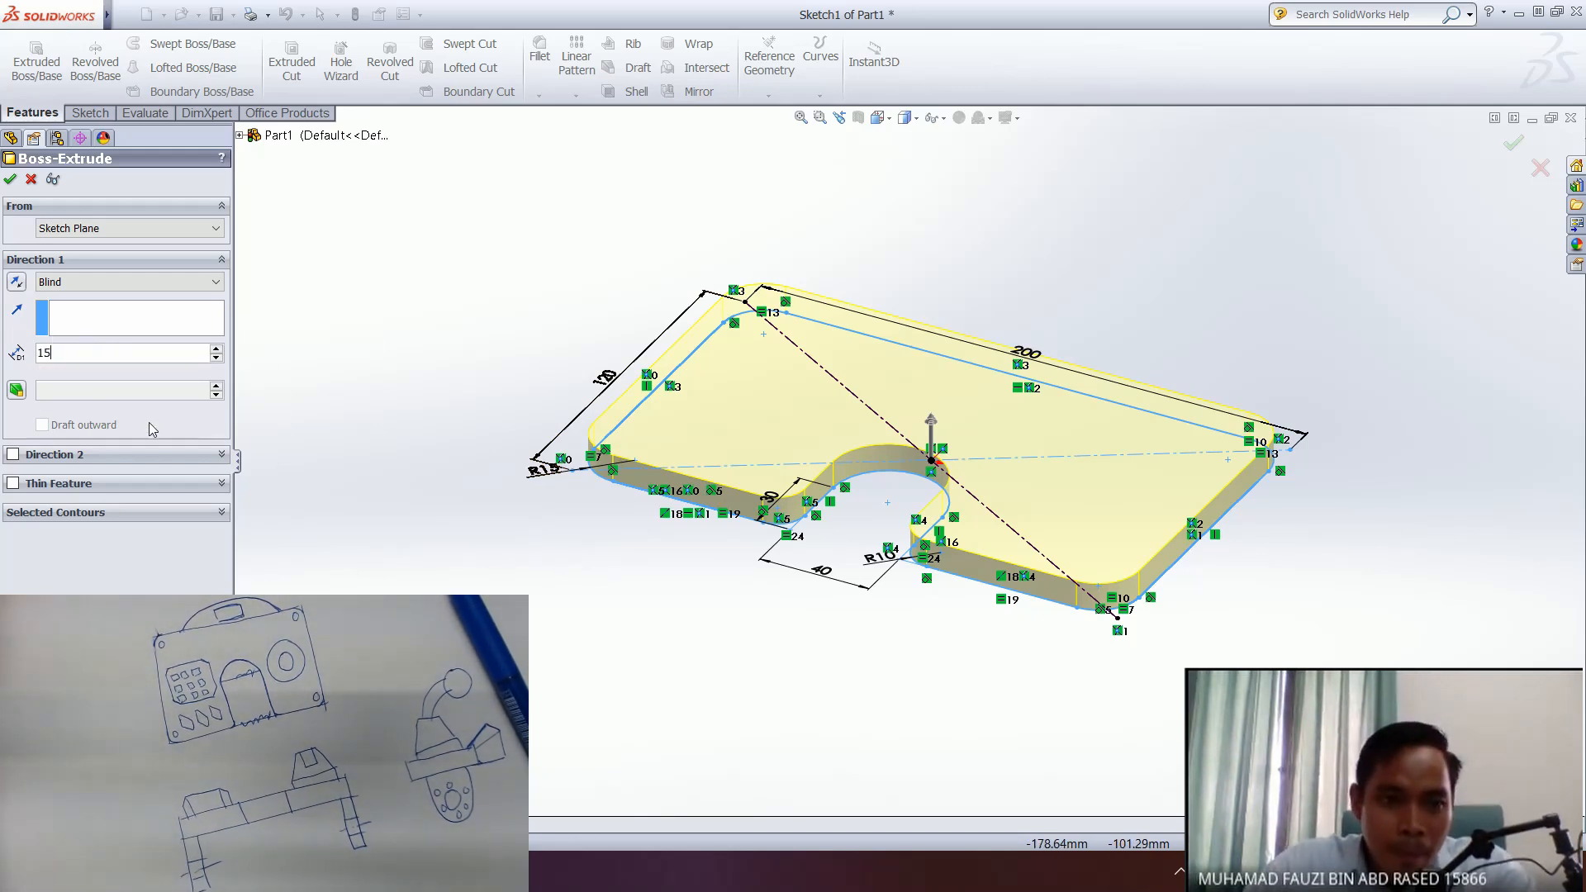
click(52, 179)
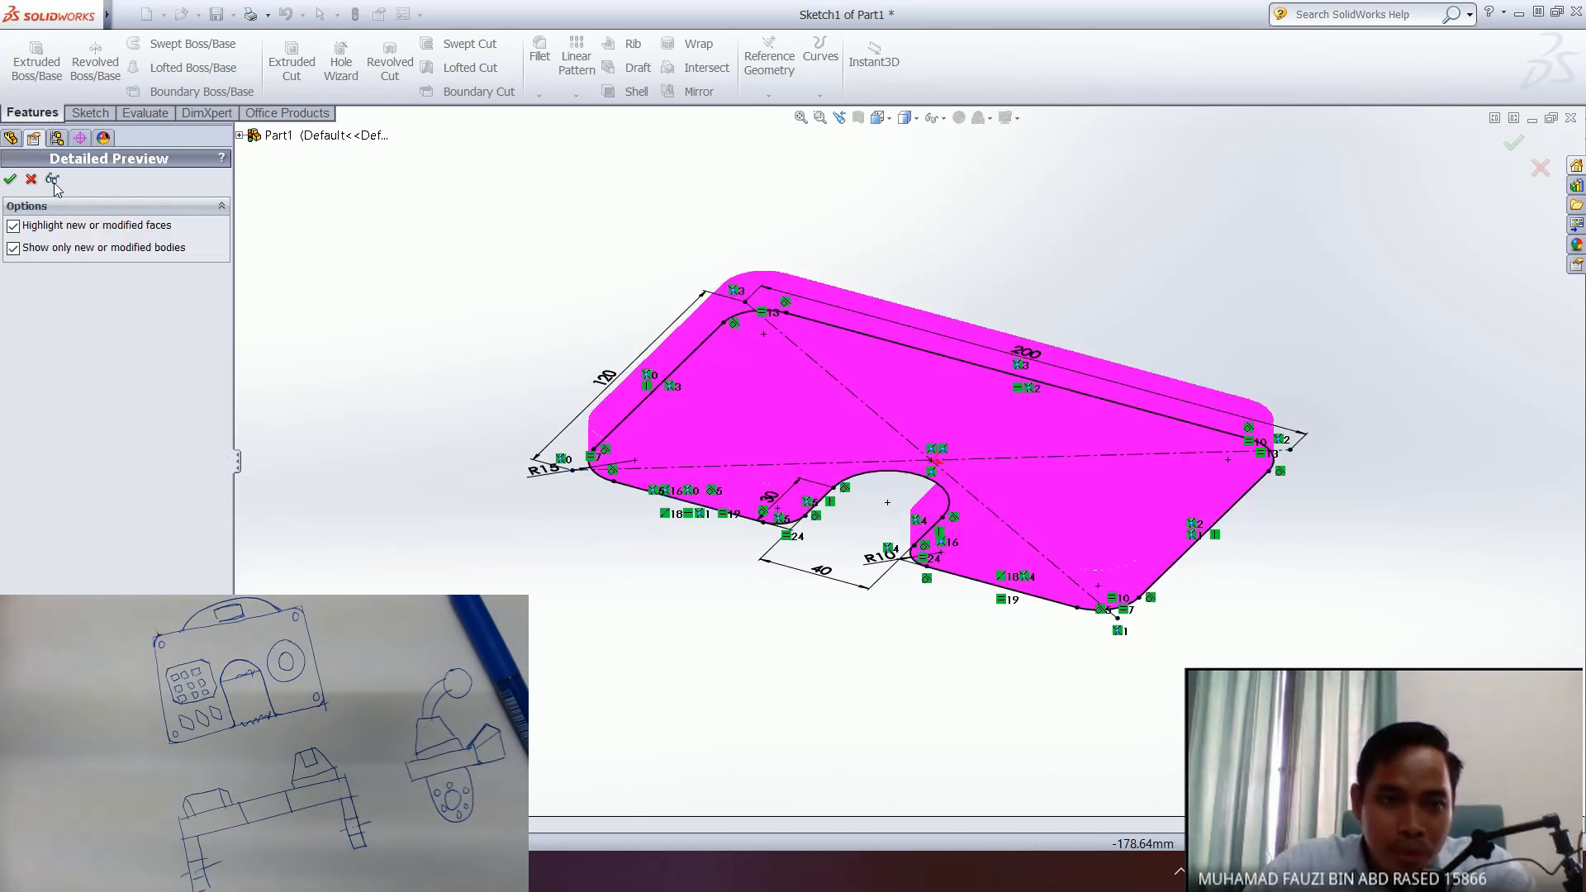
click(52, 179)
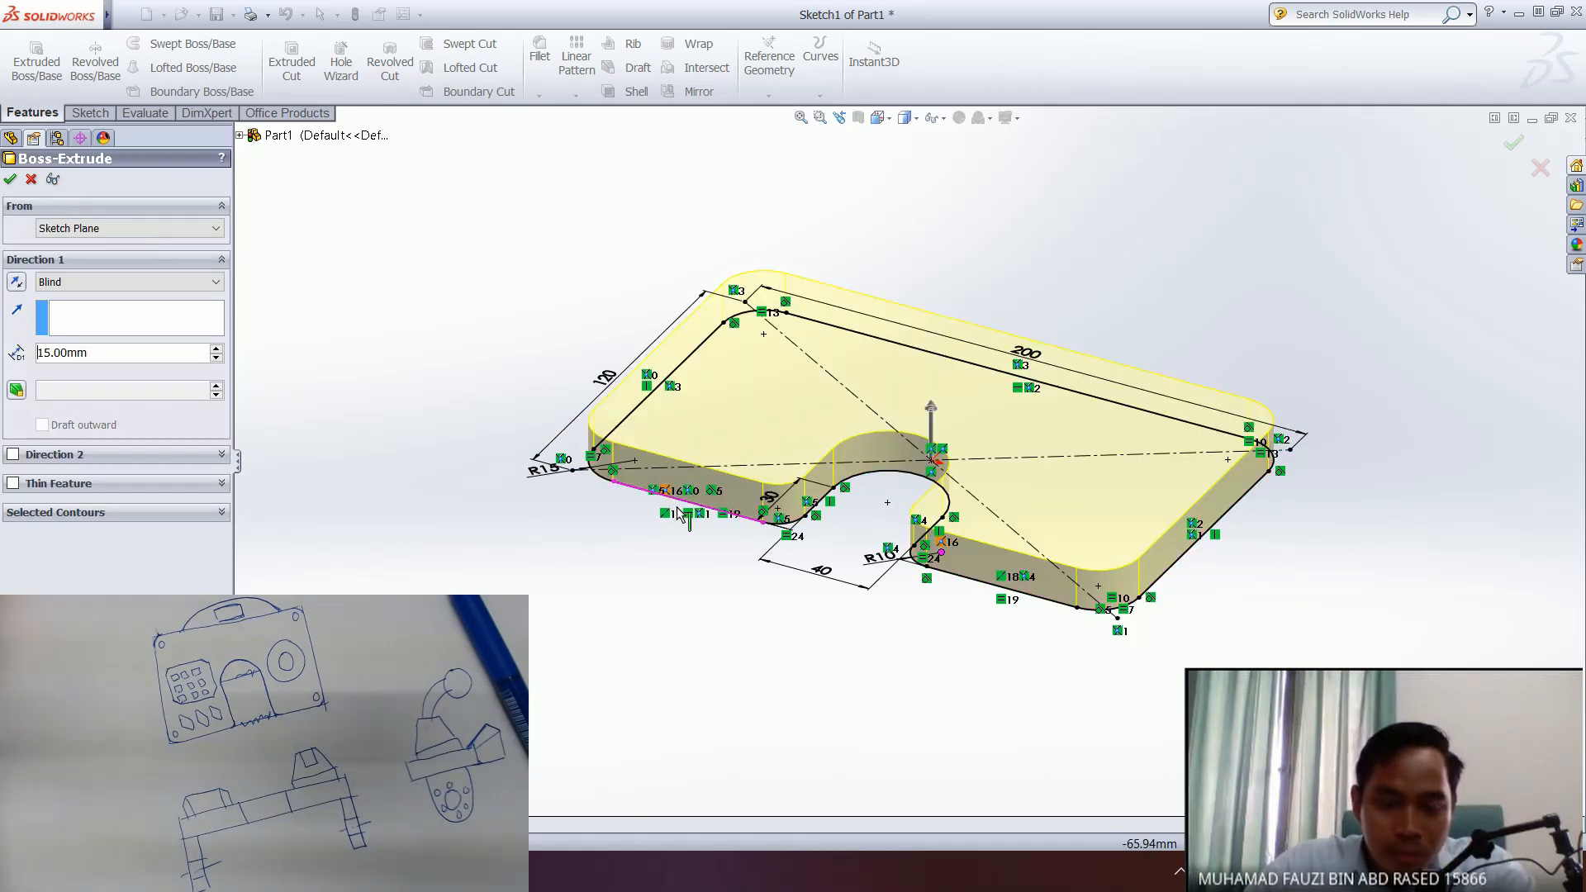
middle_drag(747, 497, 680, 578)
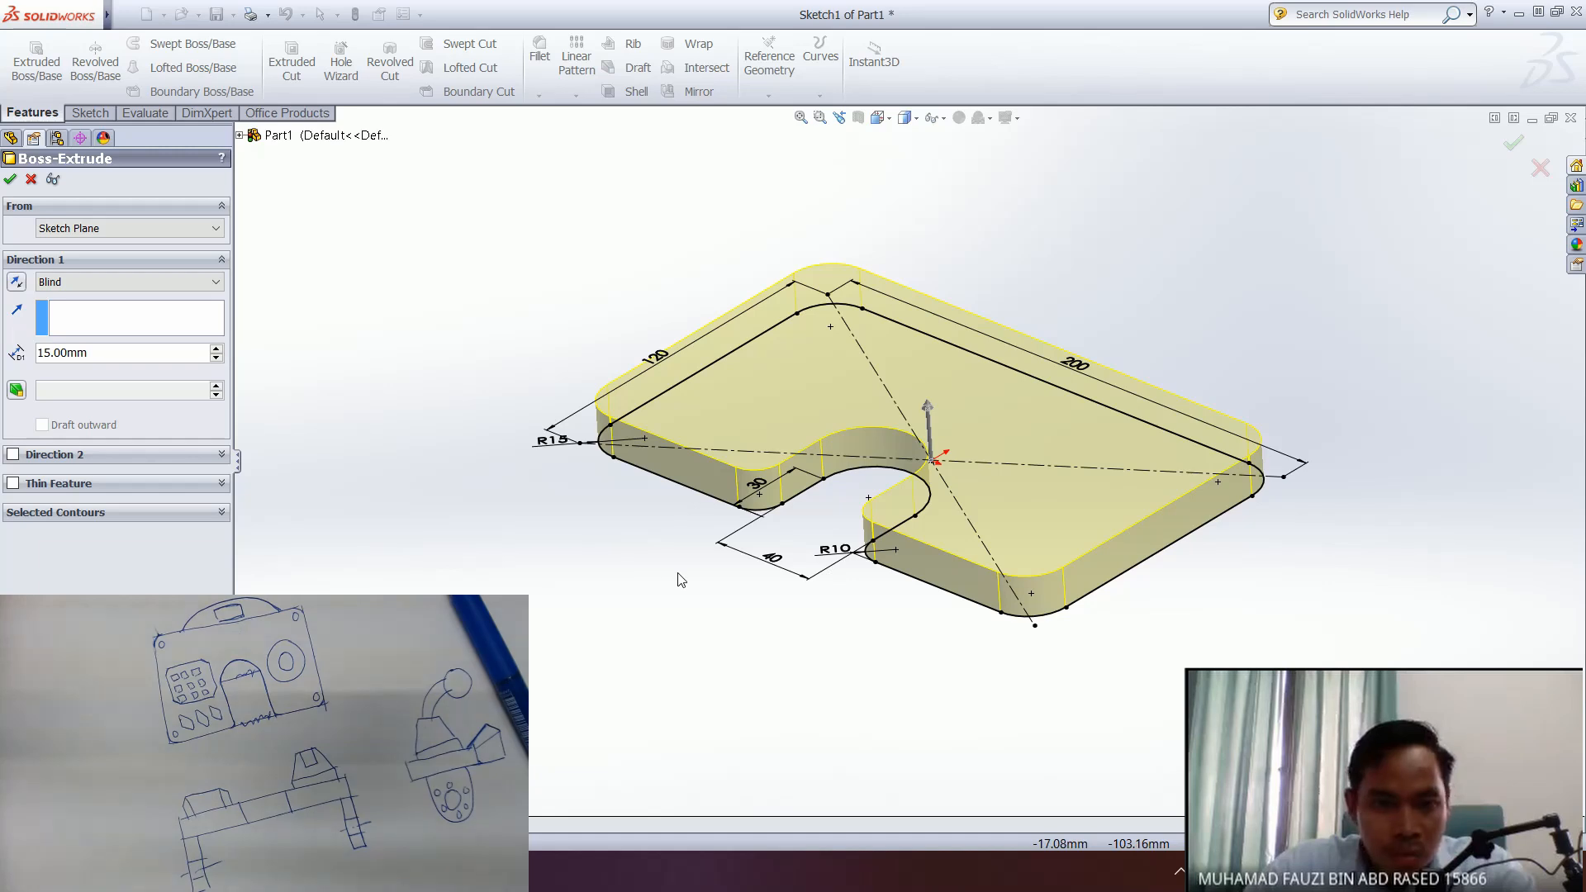
click(11, 180)
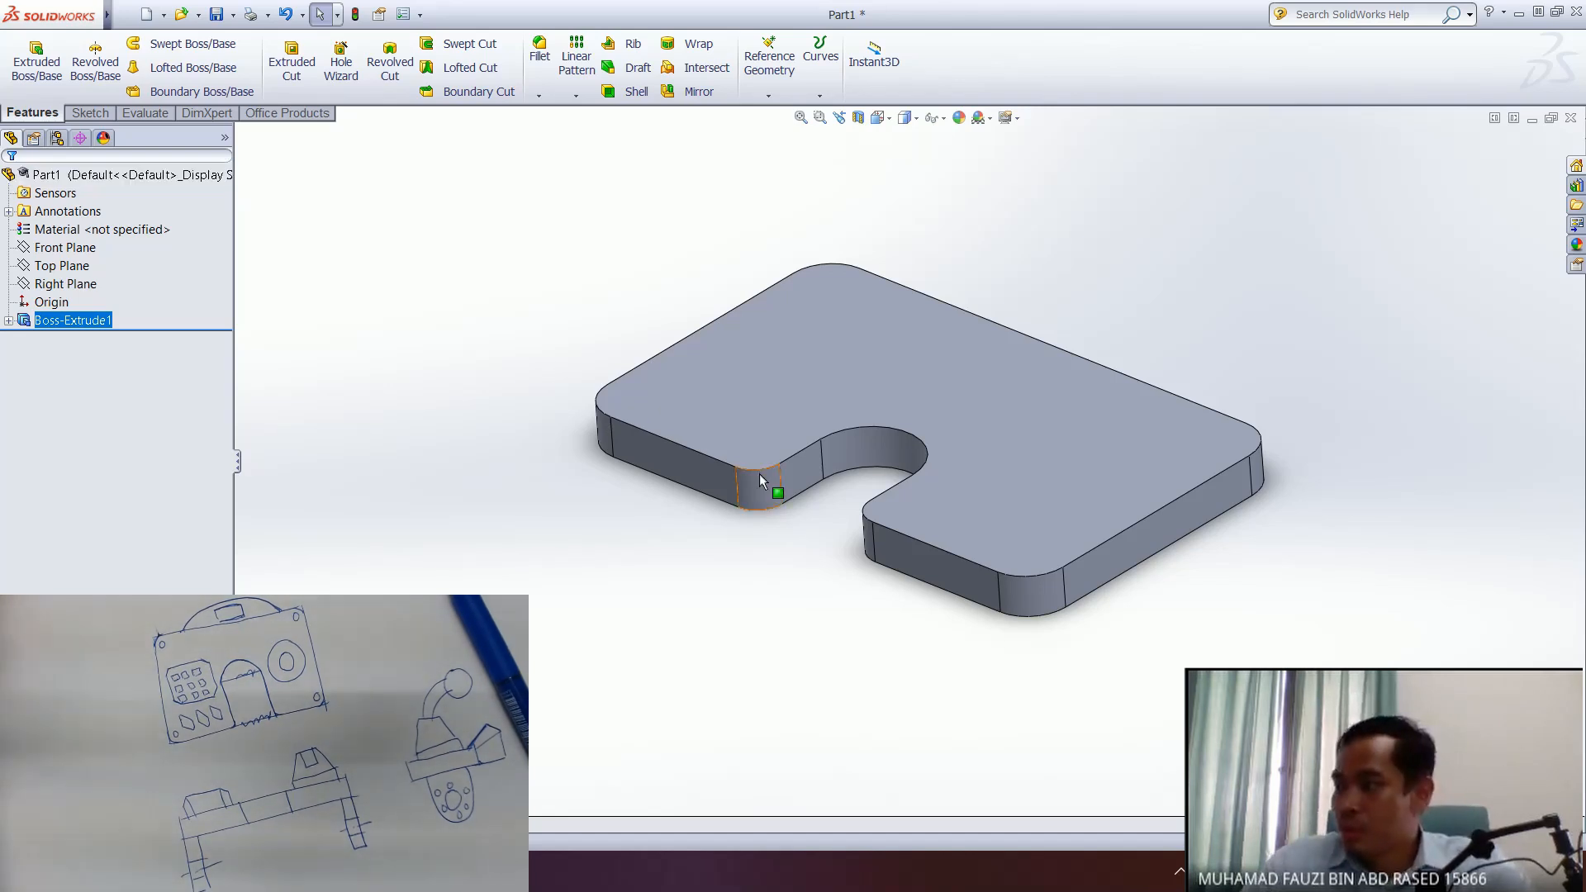
ctrl+middle_drag(722, 517, 706, 556)
ctrl+middle_drag(806, 568, 631, 805)
scroll(781, 631, up, 5)
scroll(784, 615, down, 5)
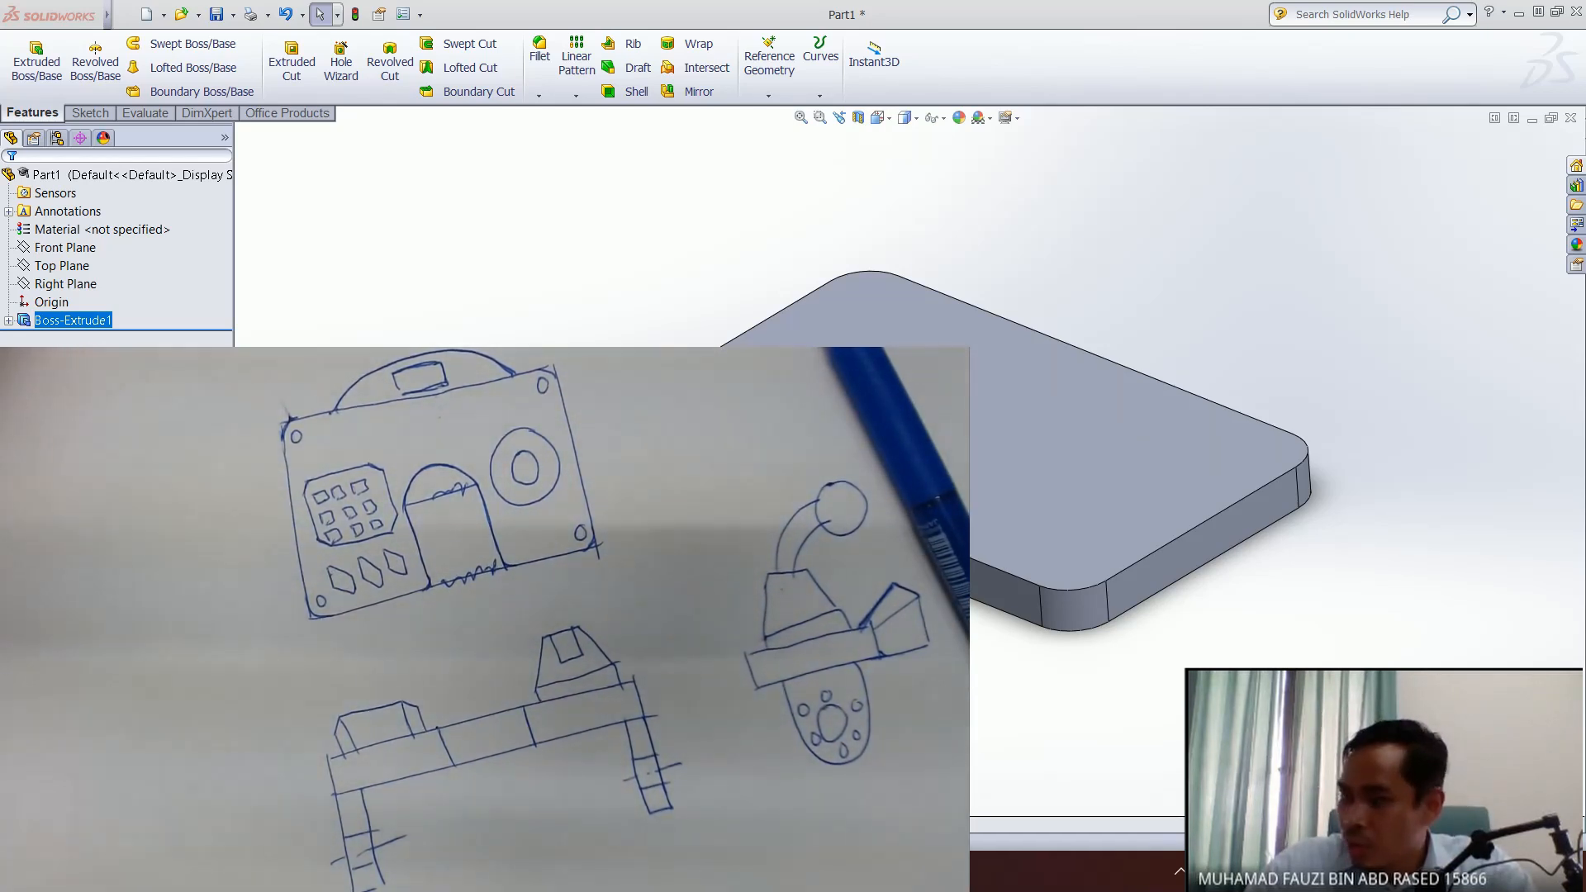
ctrl+middle_drag(996, 449, 888, 527)
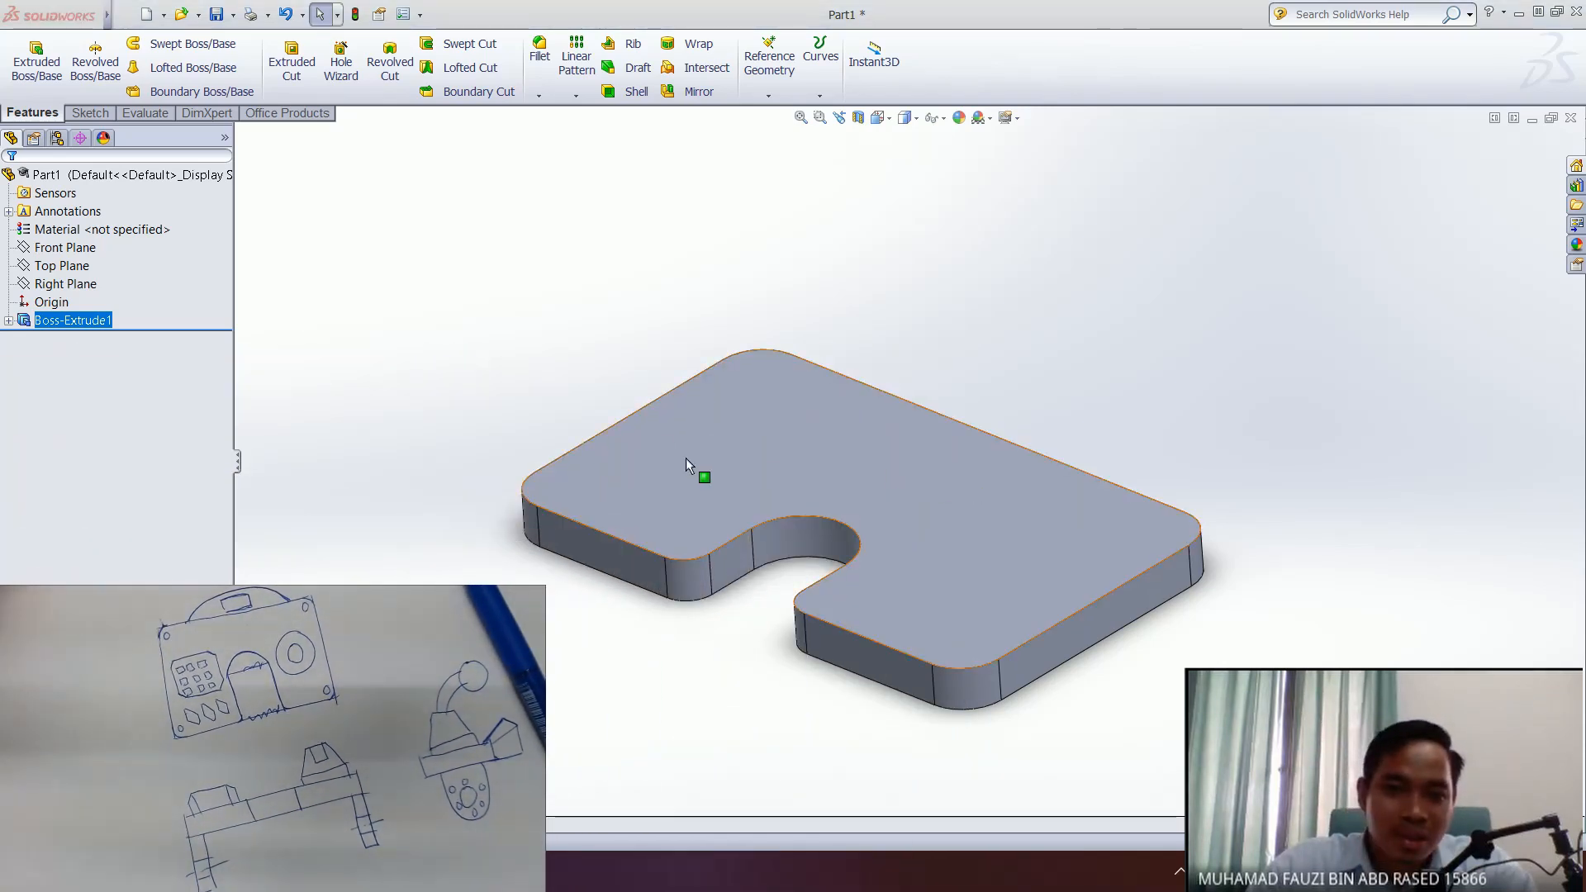
click(766, 367)
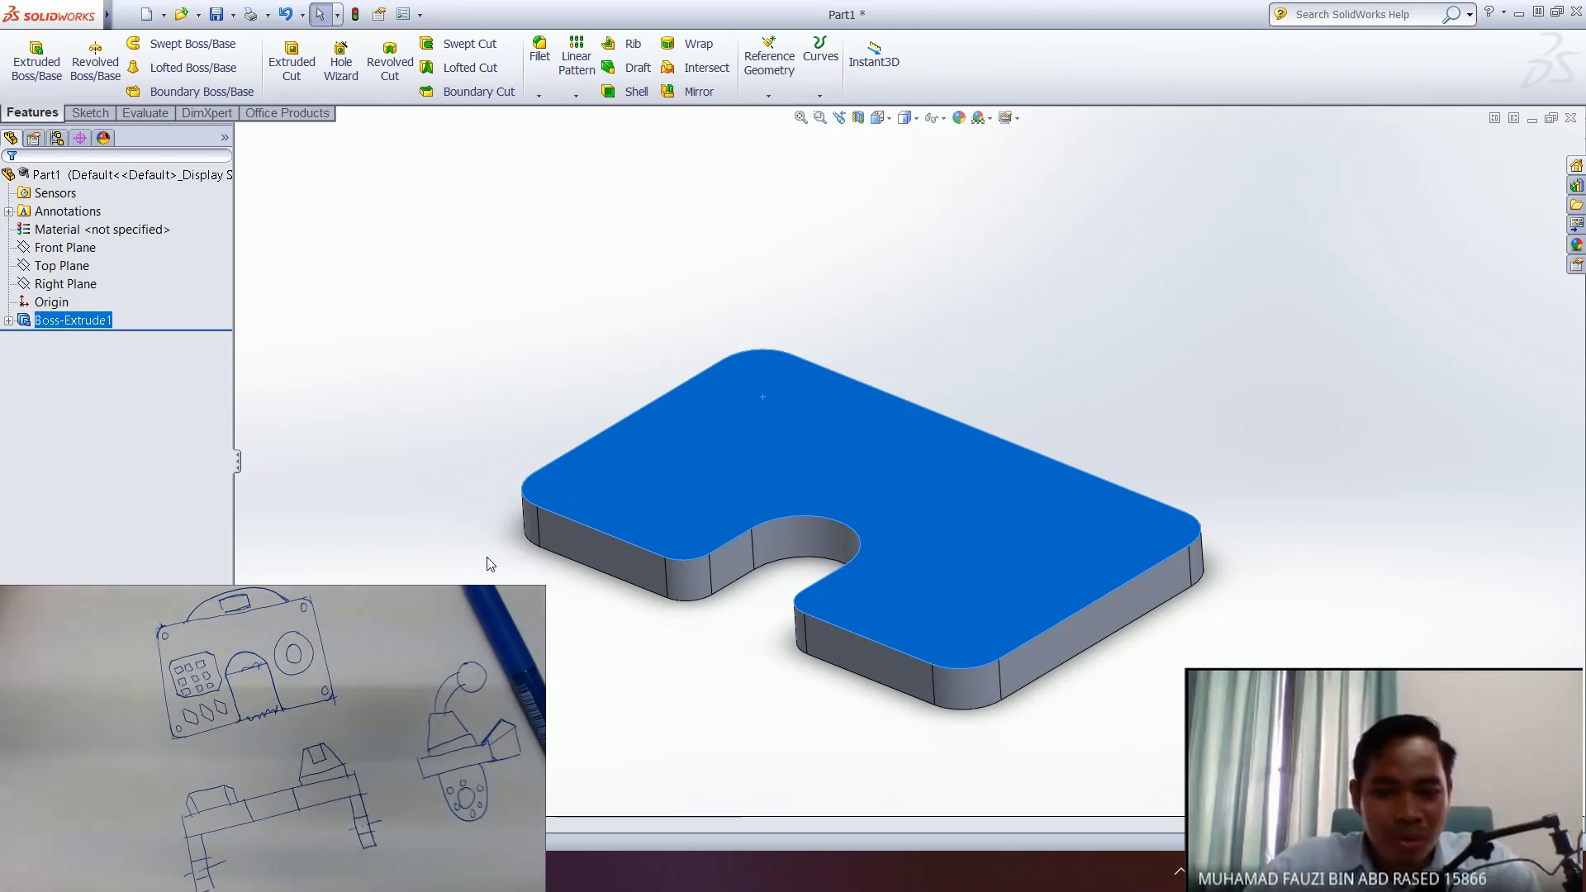
click(442, 401)
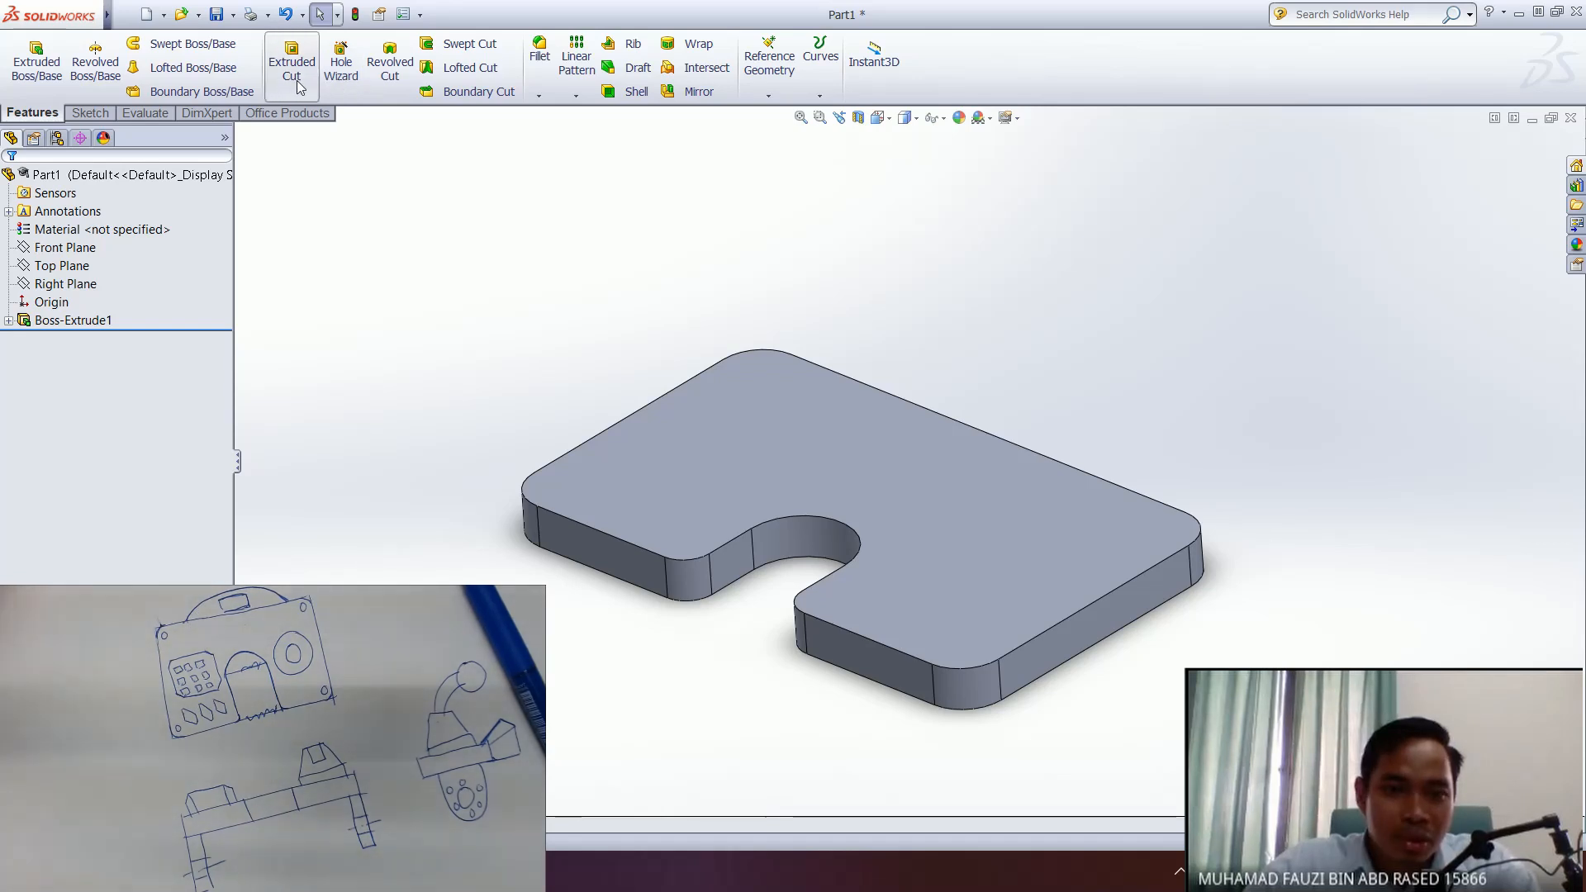
- Start a counterbore hole with the Hole Wizard and choose the plate's large top face for placing it
click(346, 73)
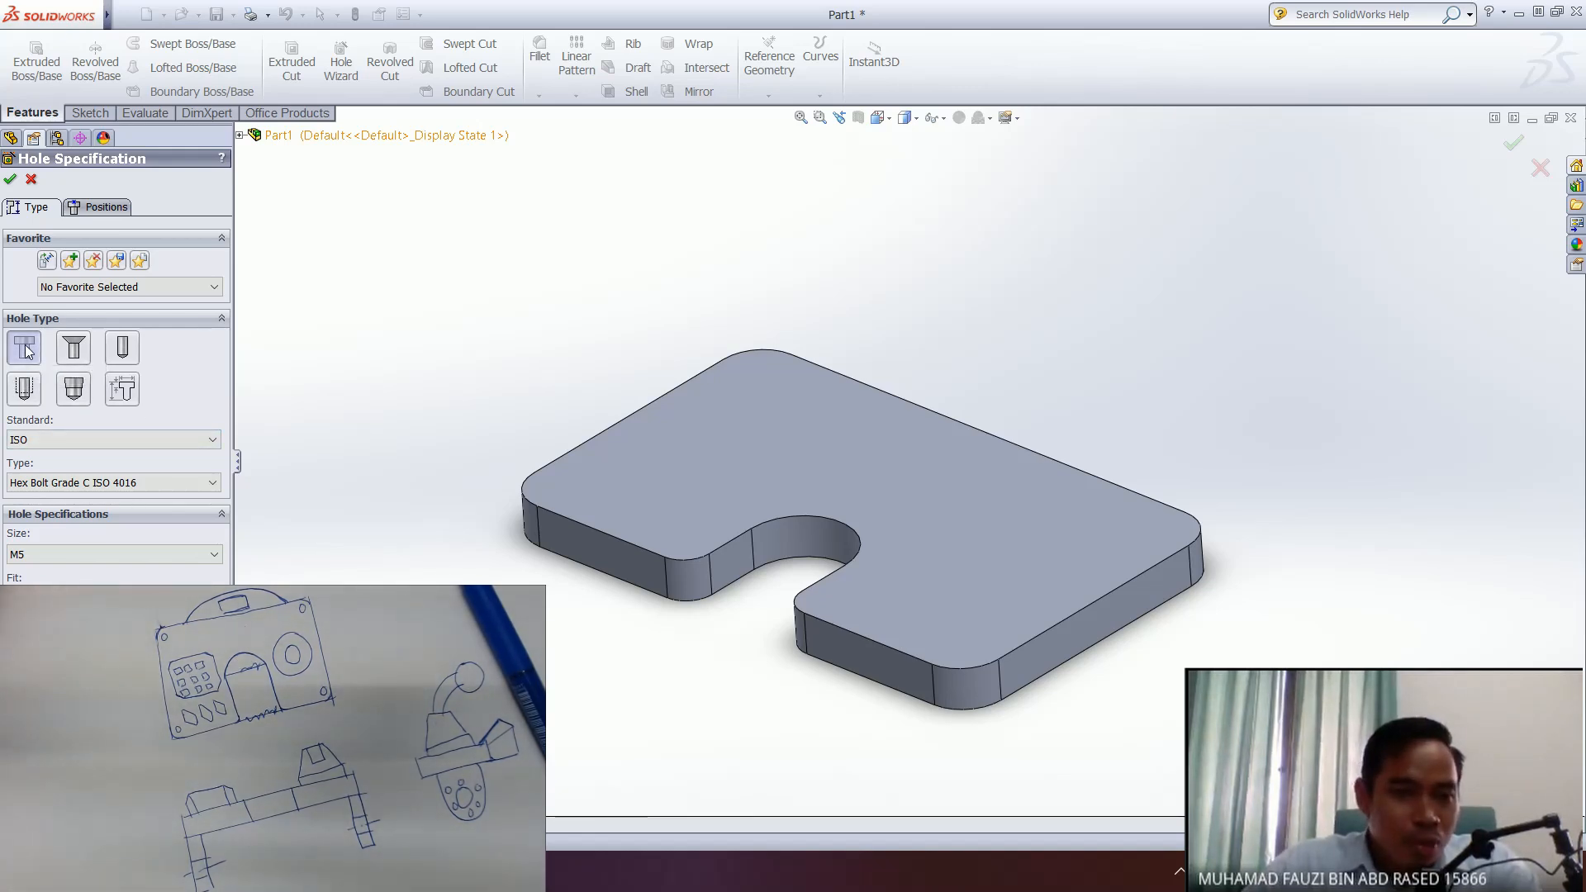
click(100, 209)
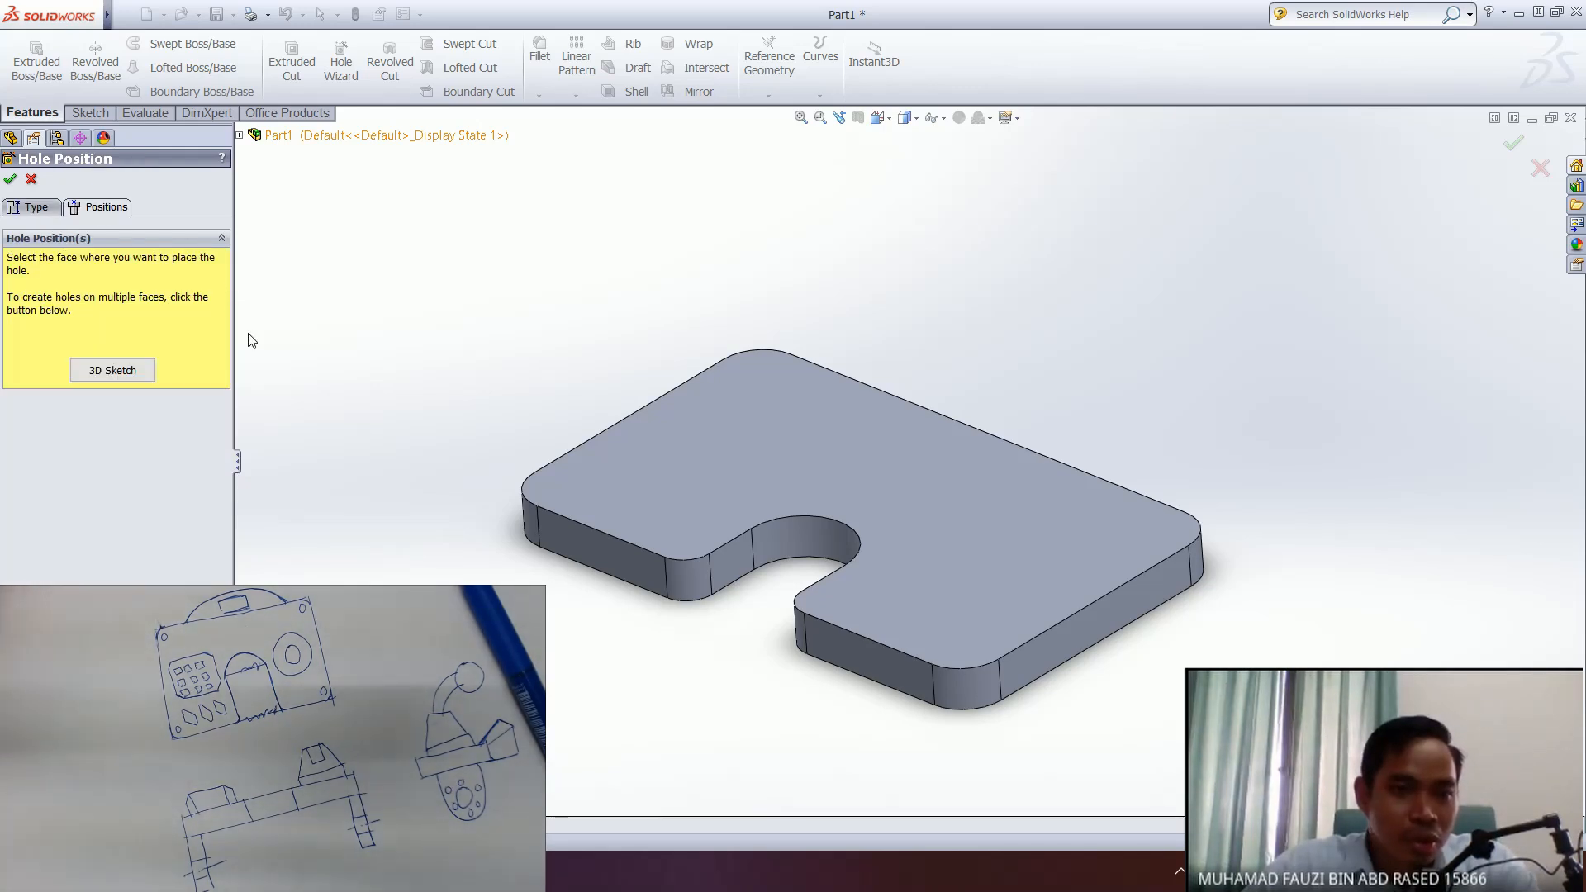
middle_drag(733, 409, 732, 459)
key(space)
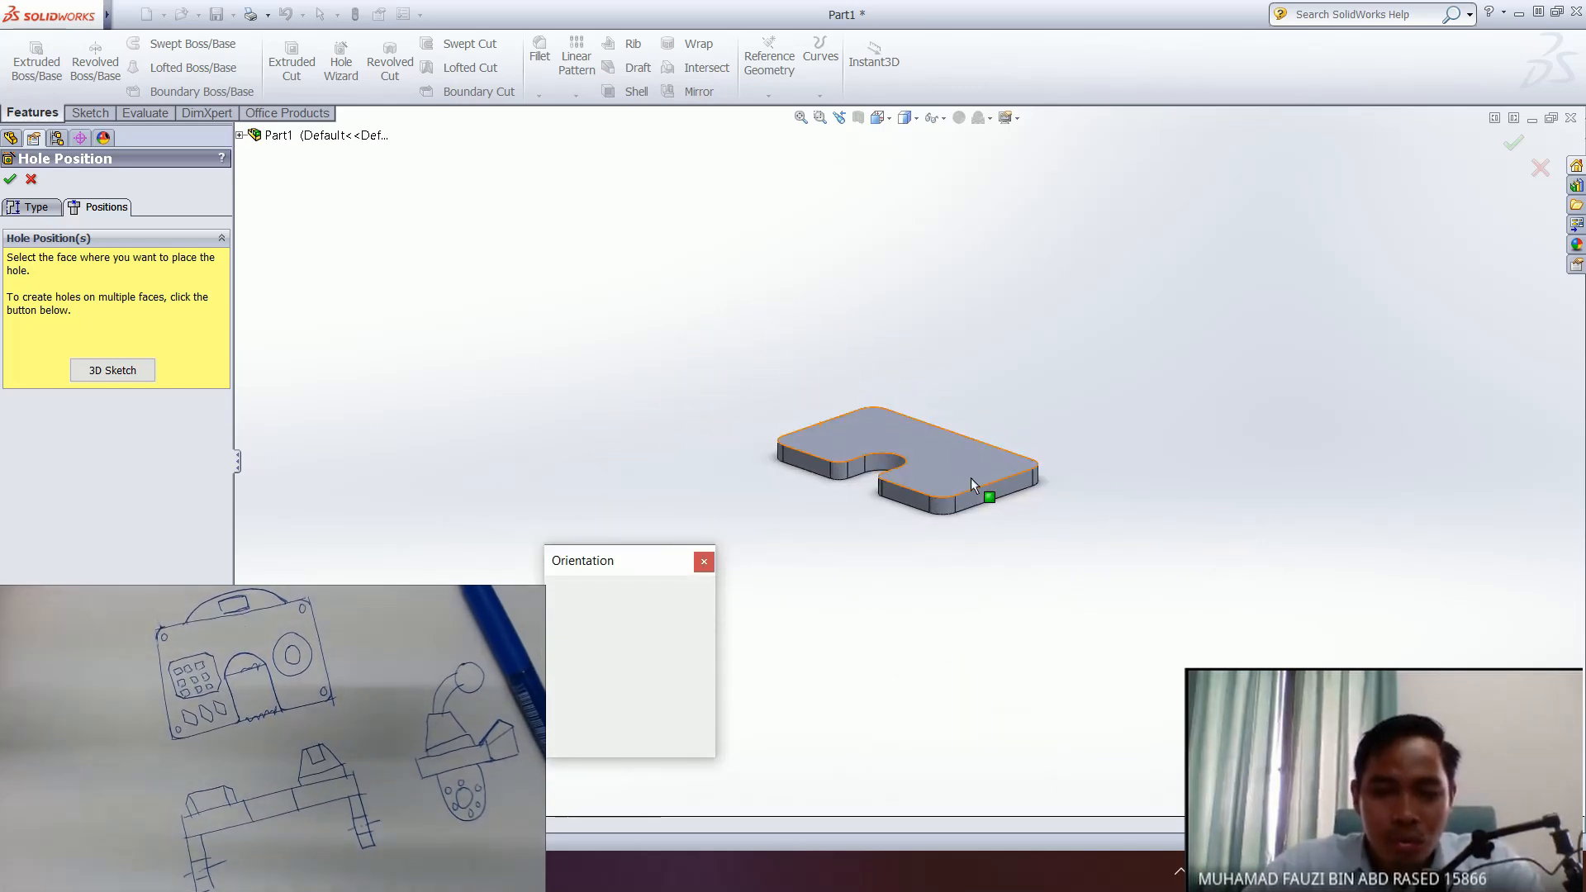
click(709, 652)
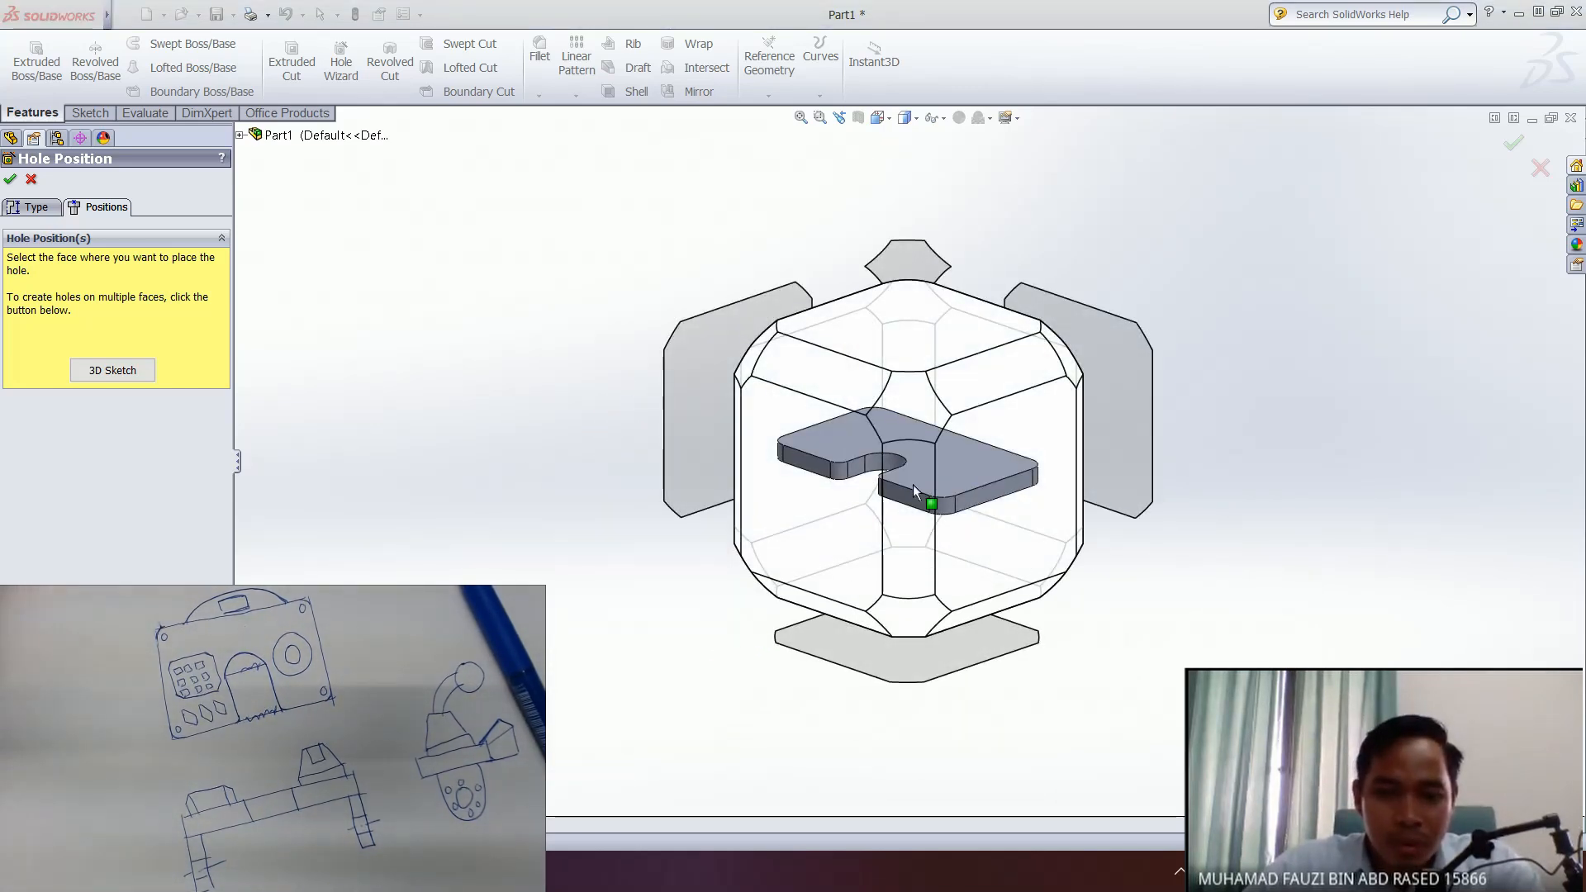
click(904, 405)
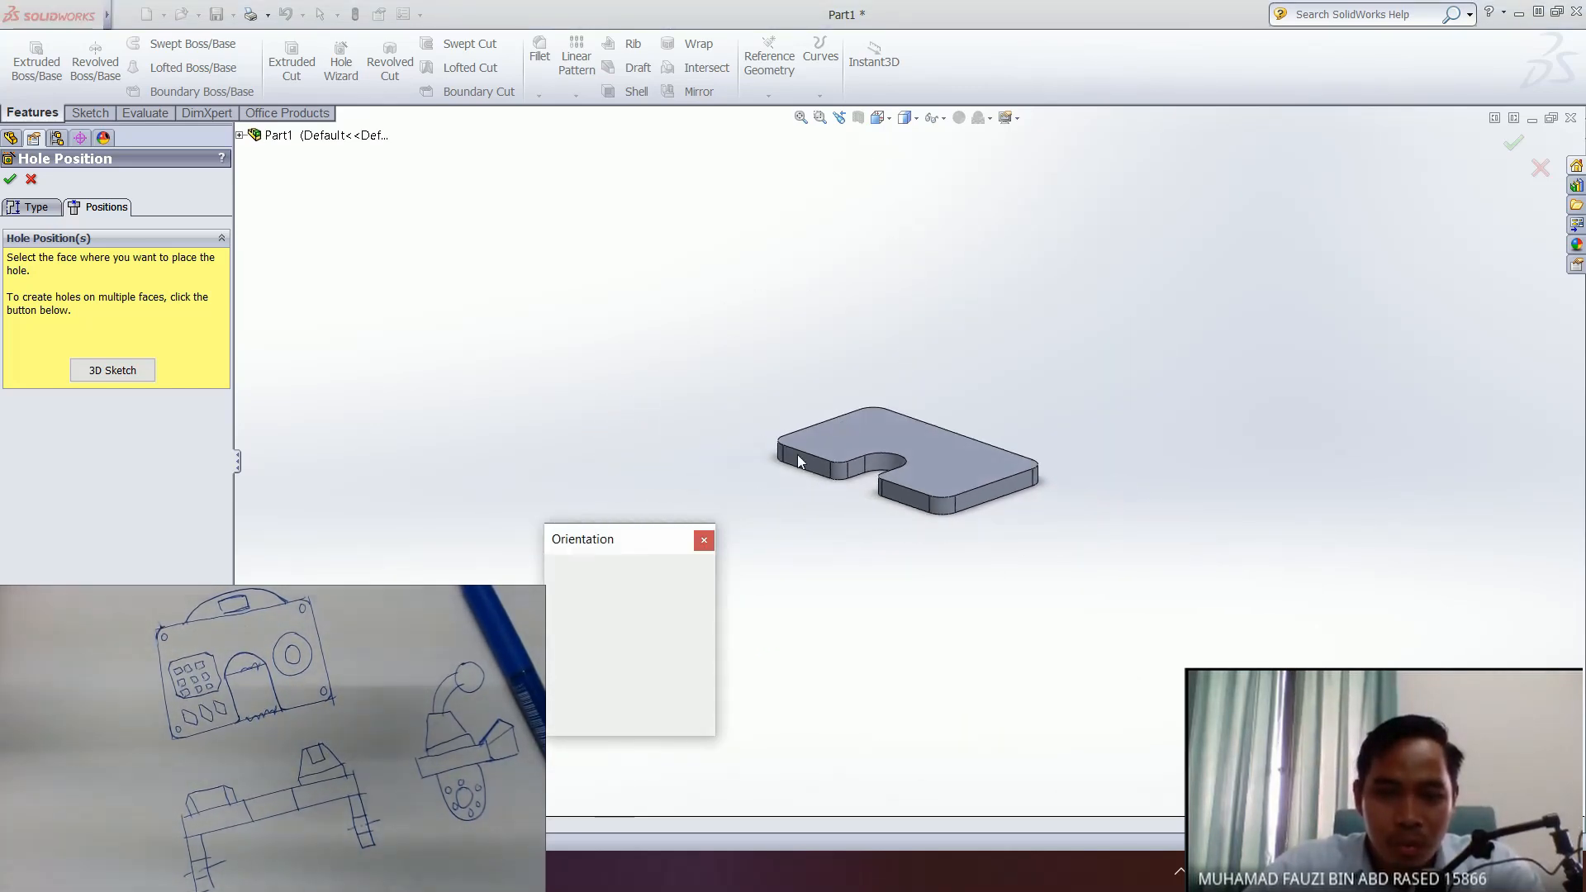
key(space)
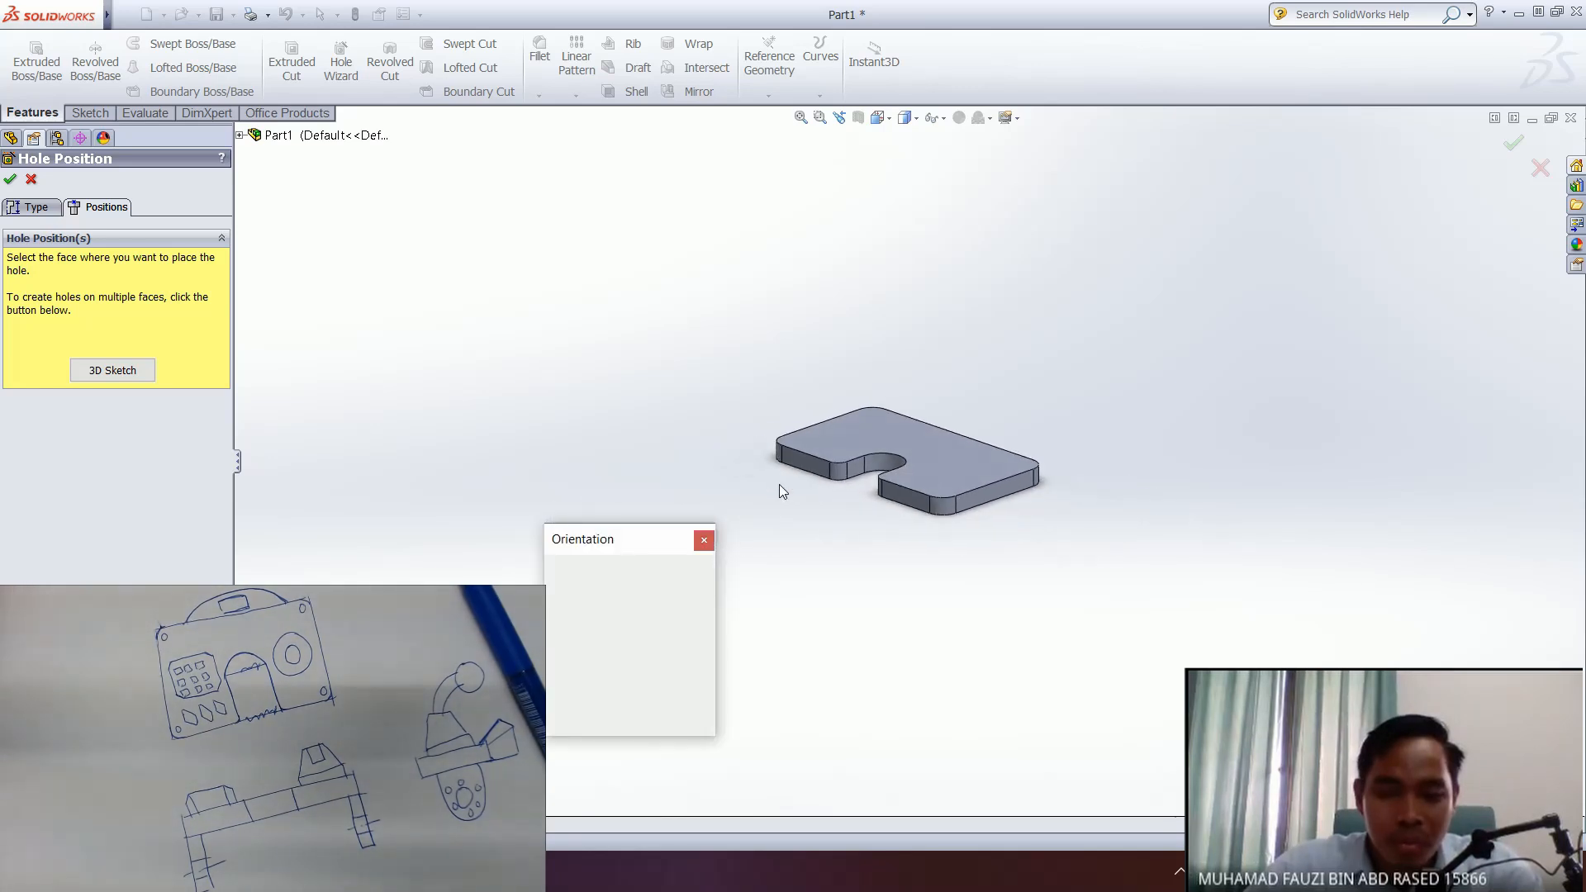
click(902, 342)
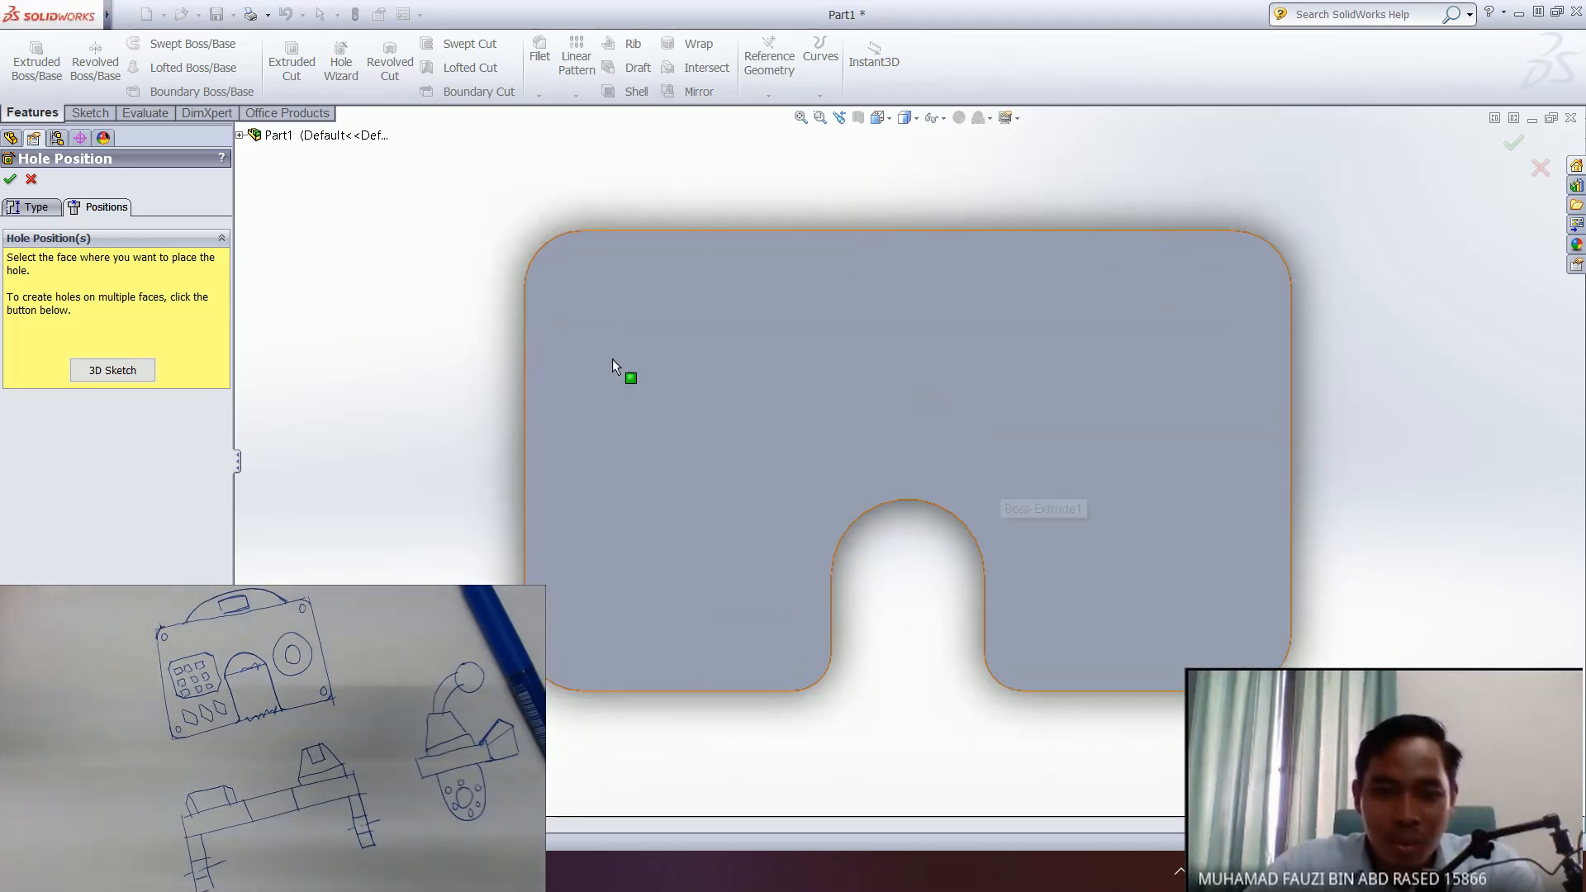
click(566, 260)
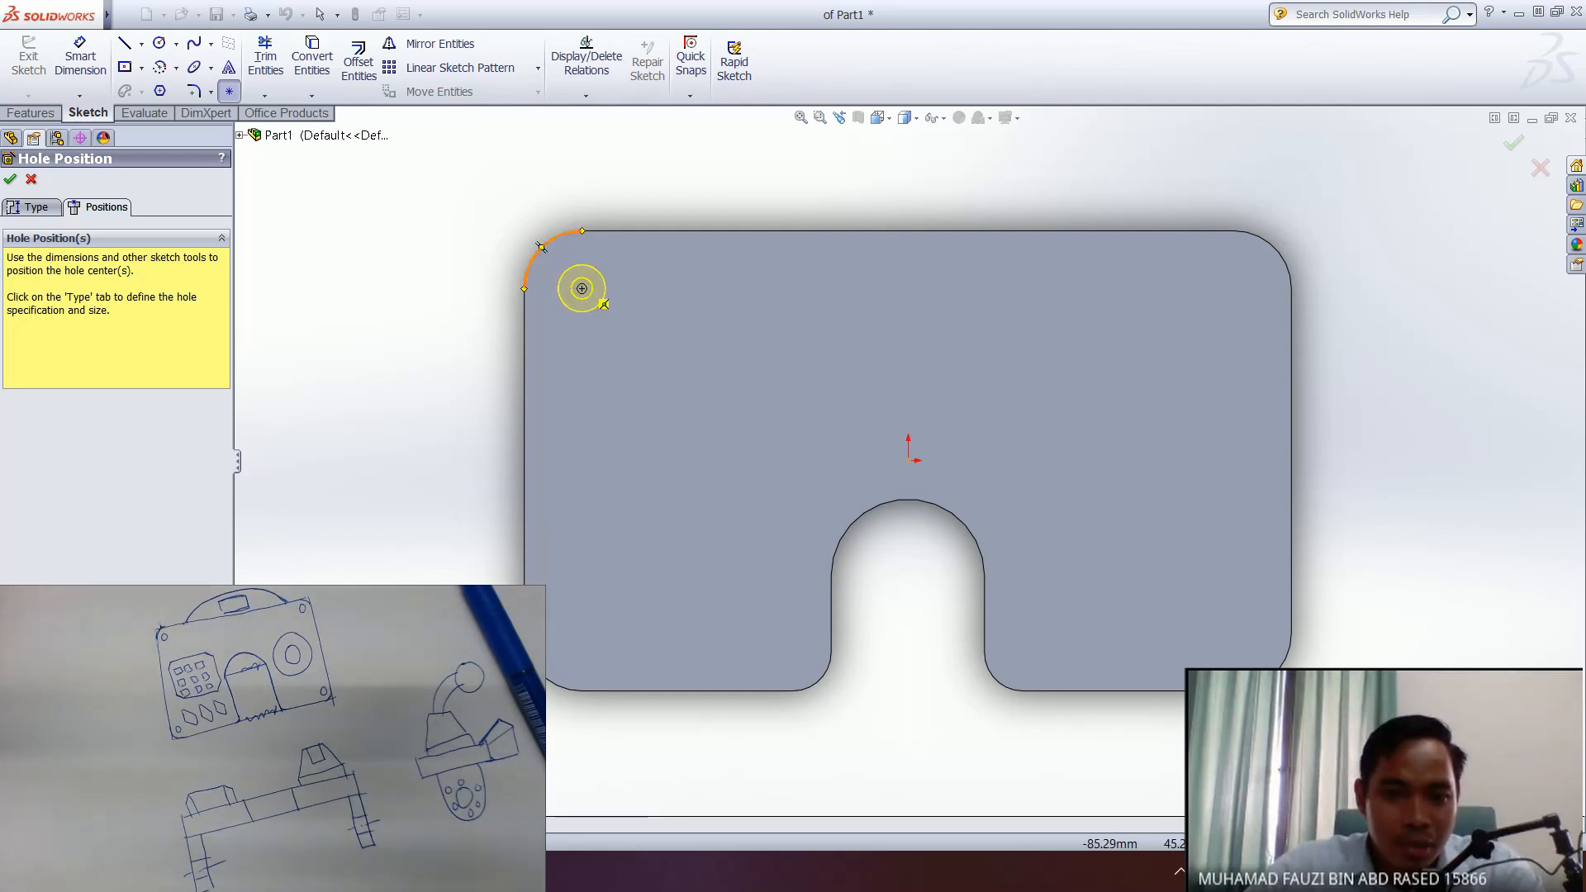
- Place four counterbore hole positions on the plate, each at the centre of a rounded outer corner's arc
click(582, 288)
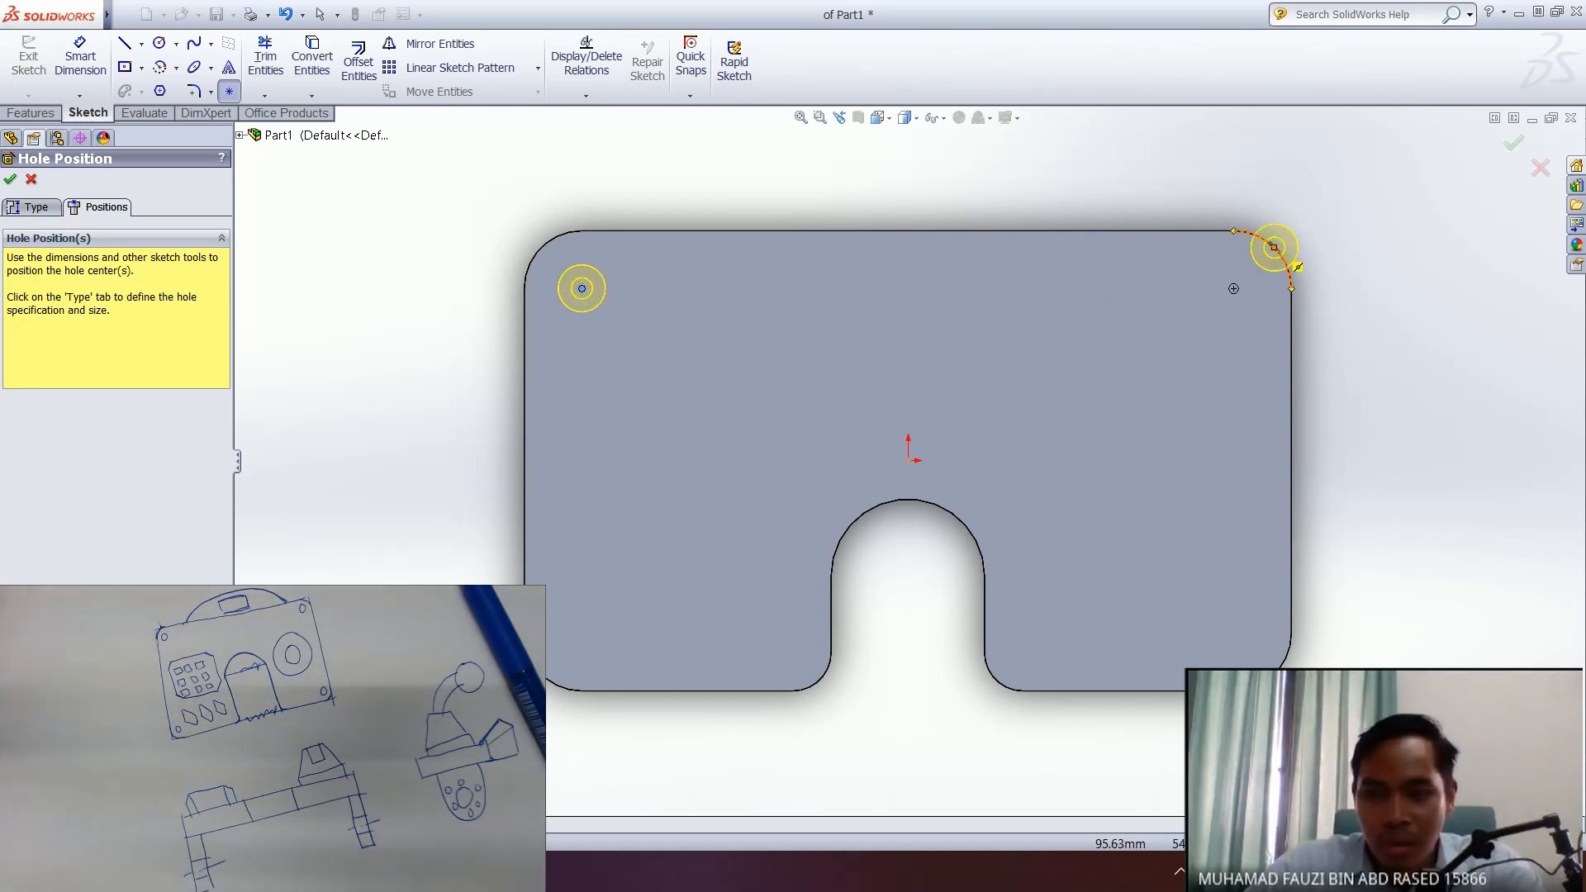
click(1255, 305)
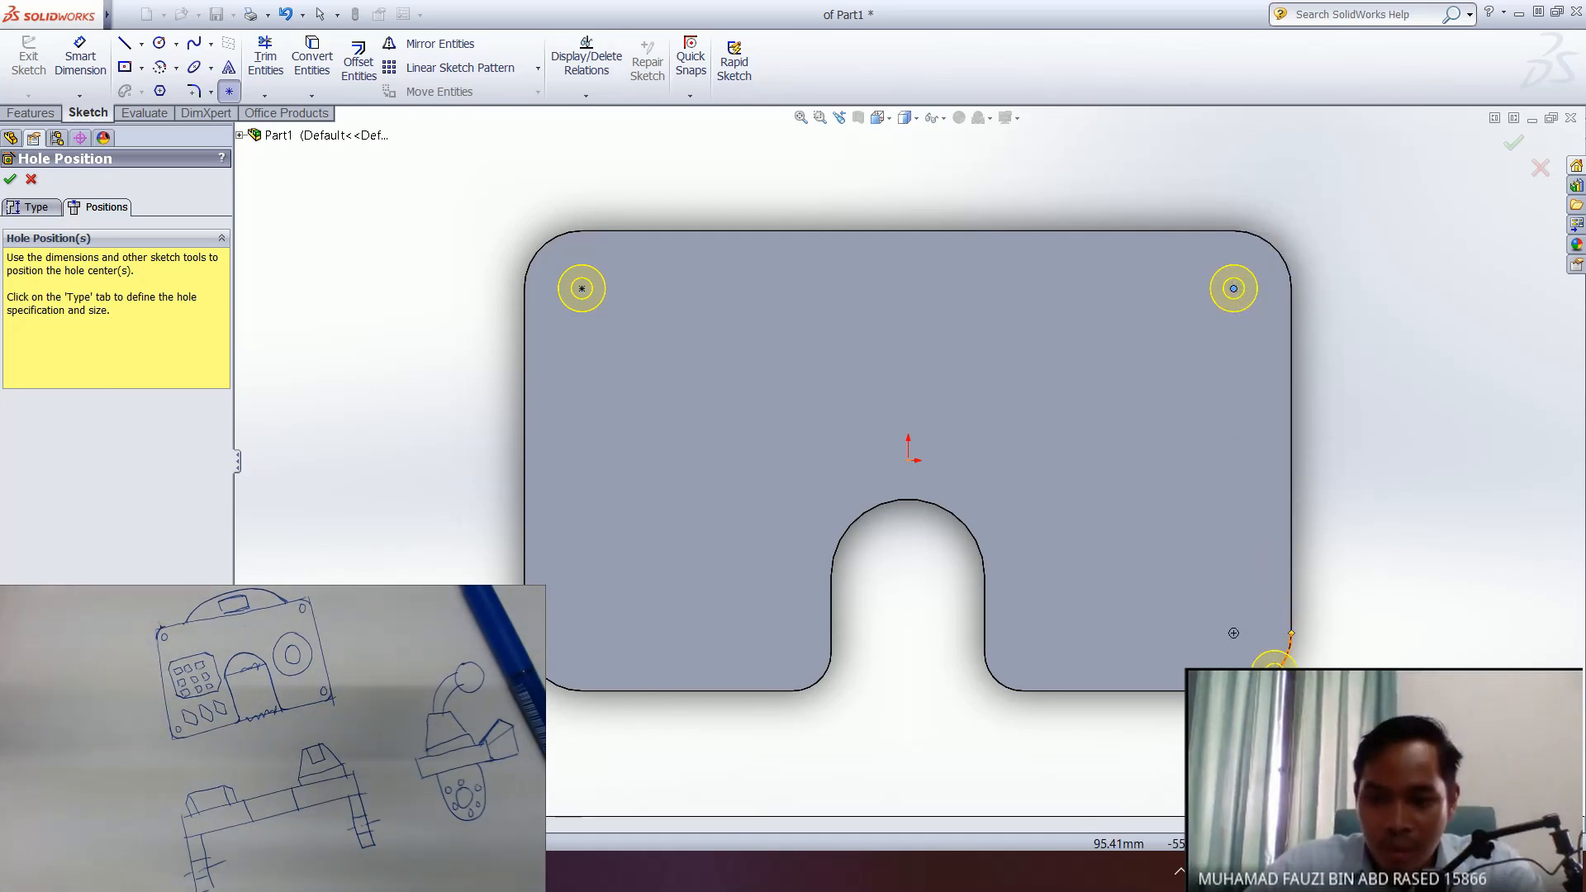
click(1255, 648)
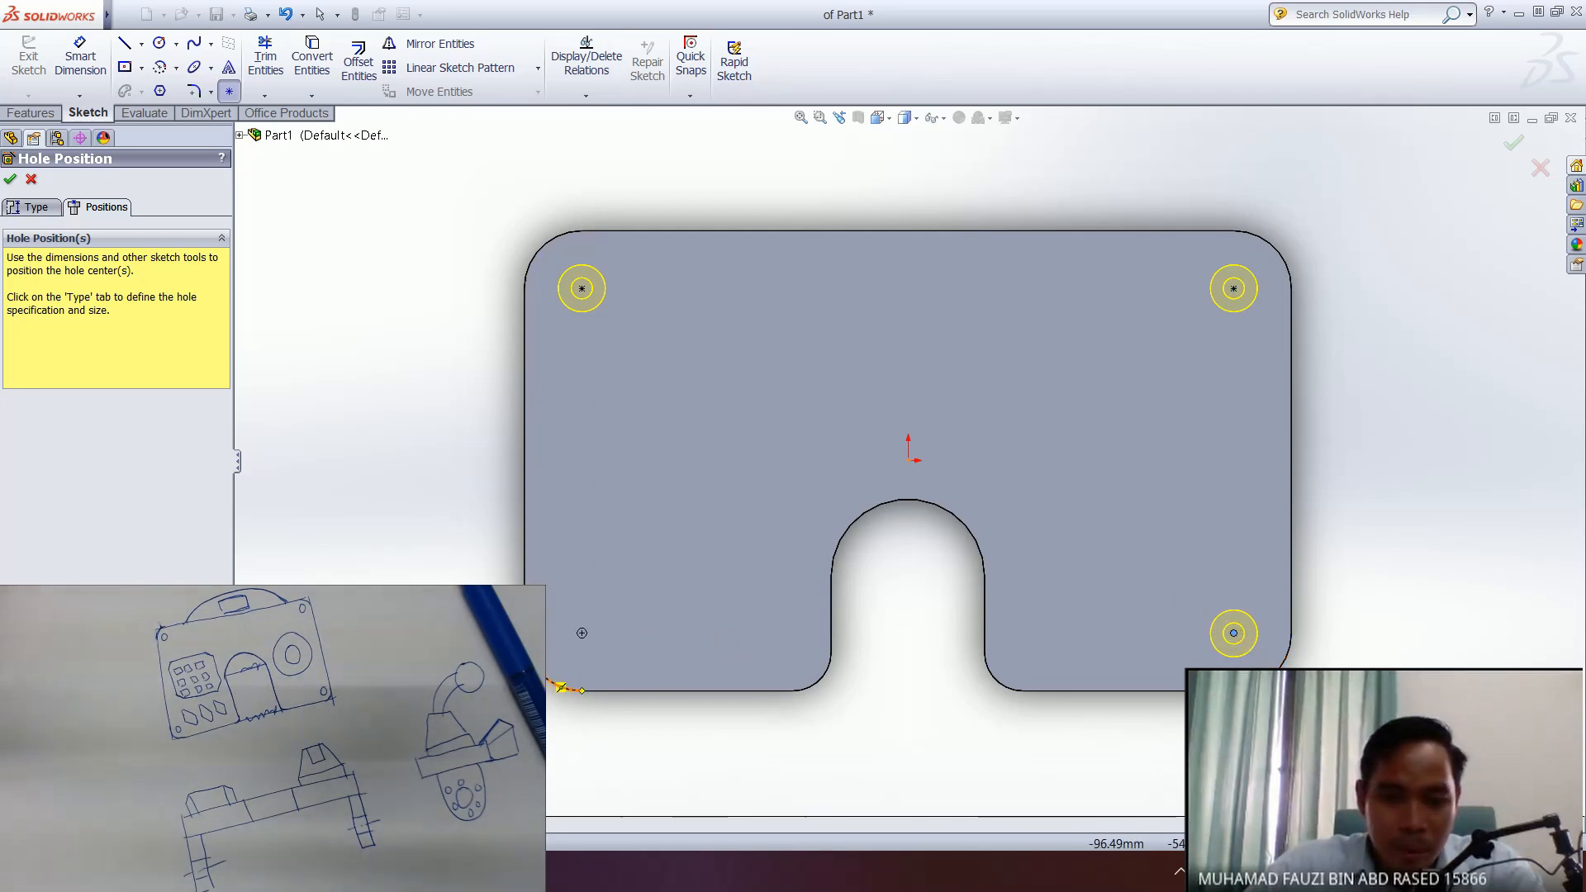
click(581, 632)
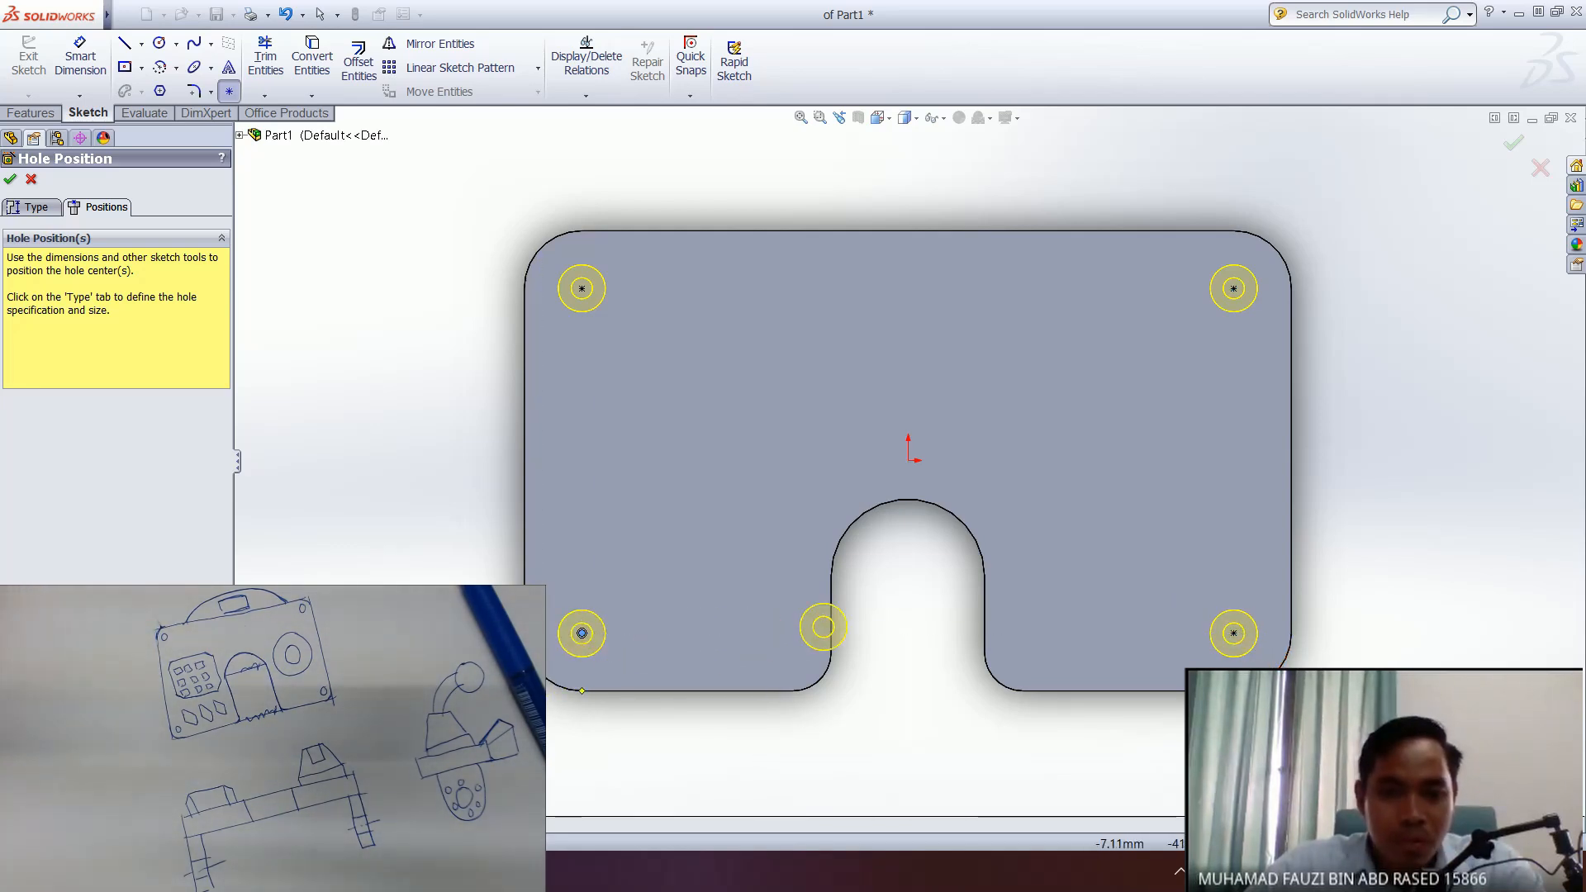
- Specify the counterbore holes with the ISO standard and the Hex Bolt Grade C ISO 4016 fastener type
click(33, 206)
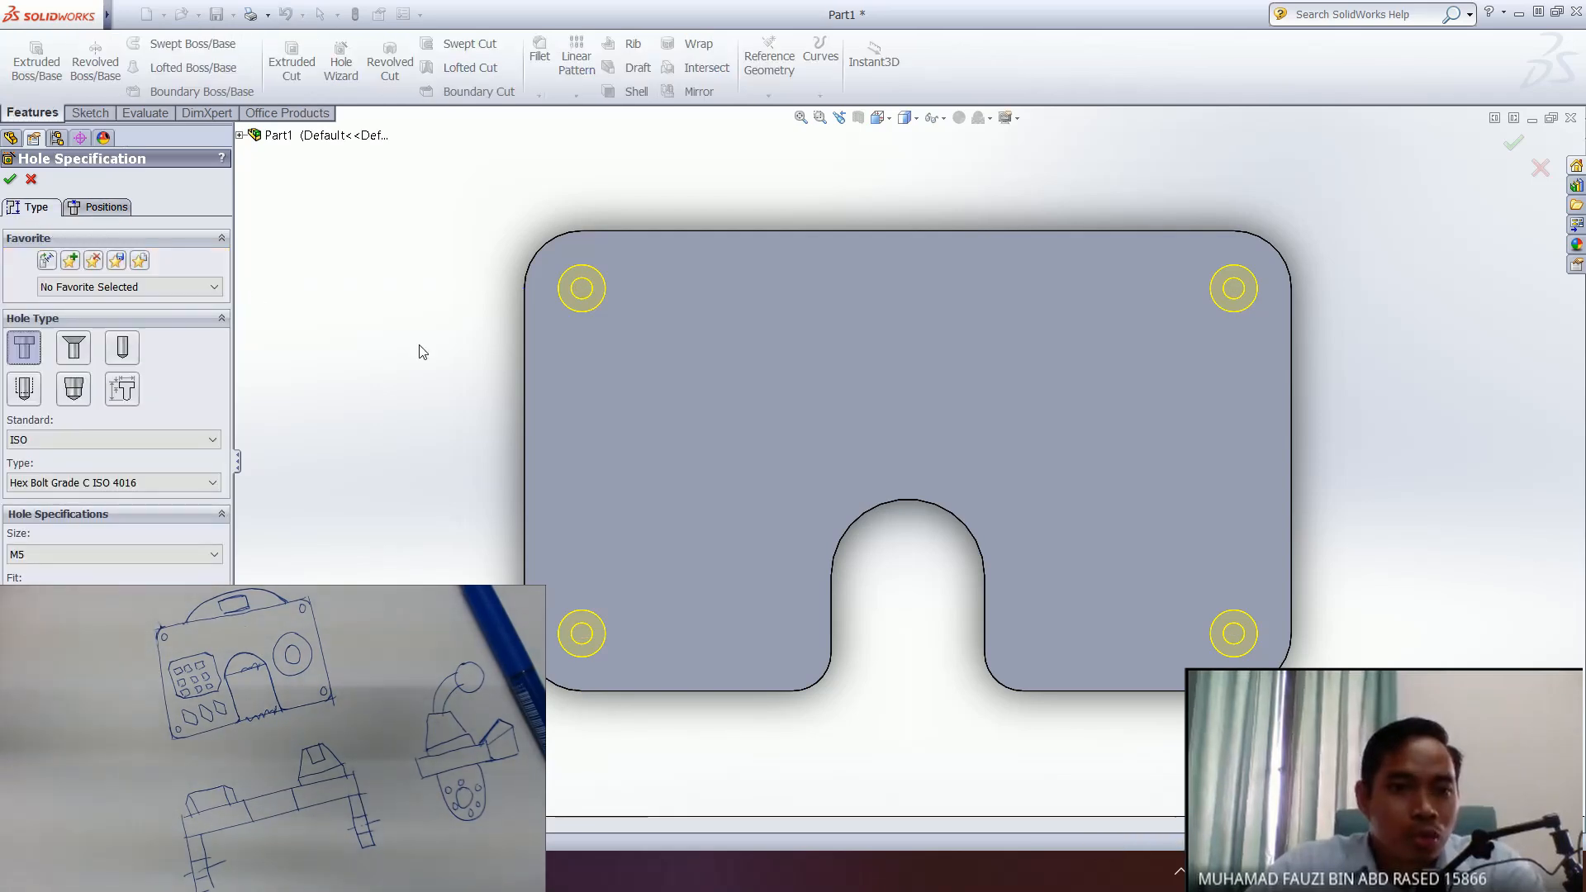
middle_drag(785, 484, 819, 439)
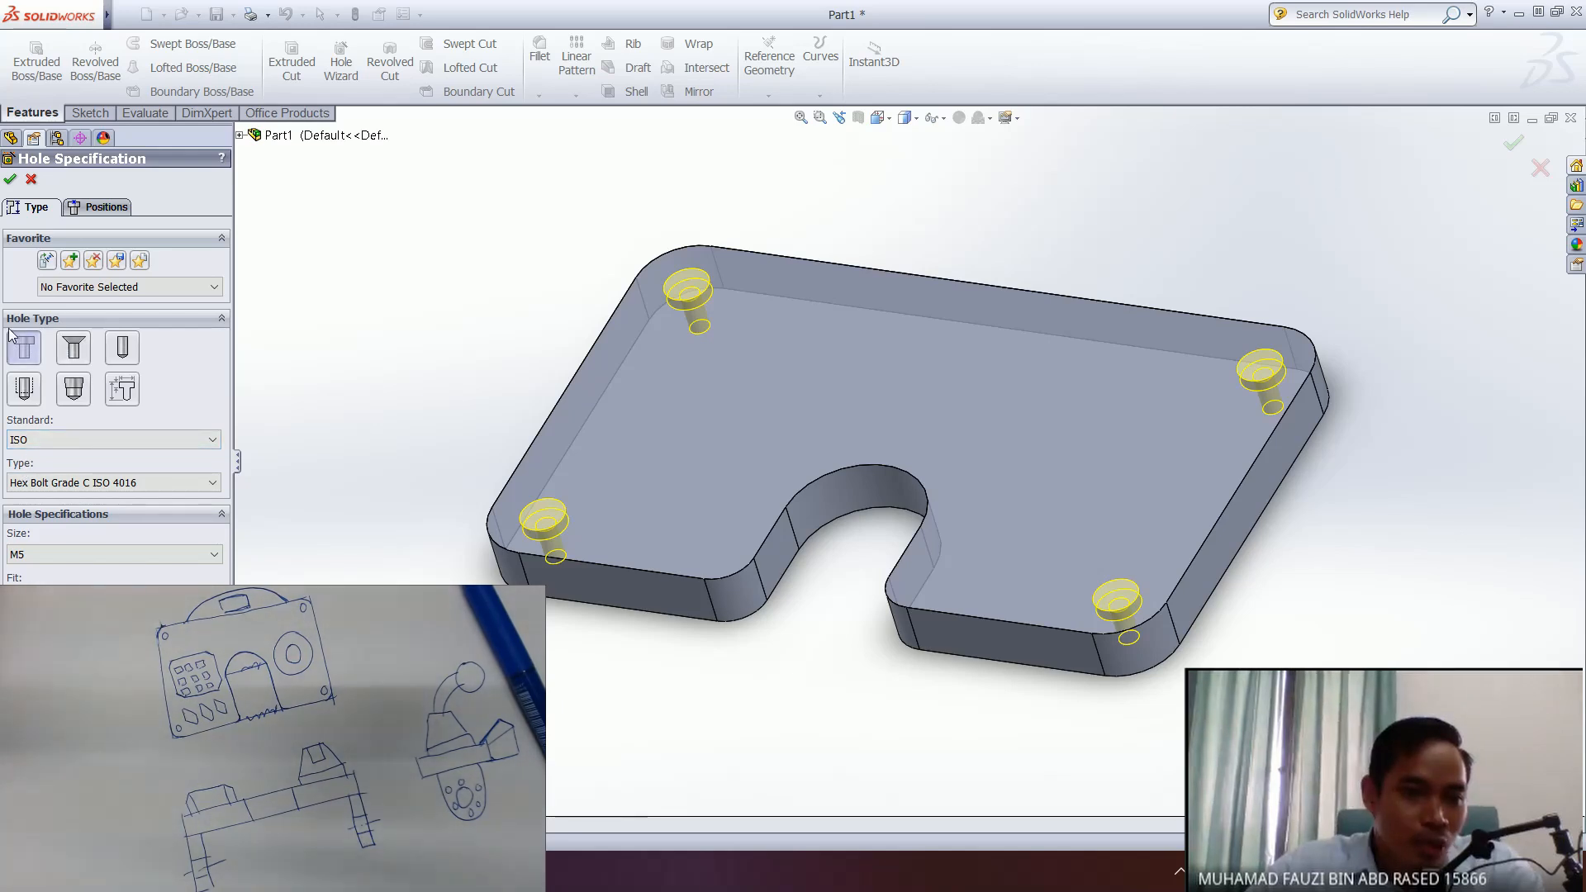
click(63, 440)
click(215, 429)
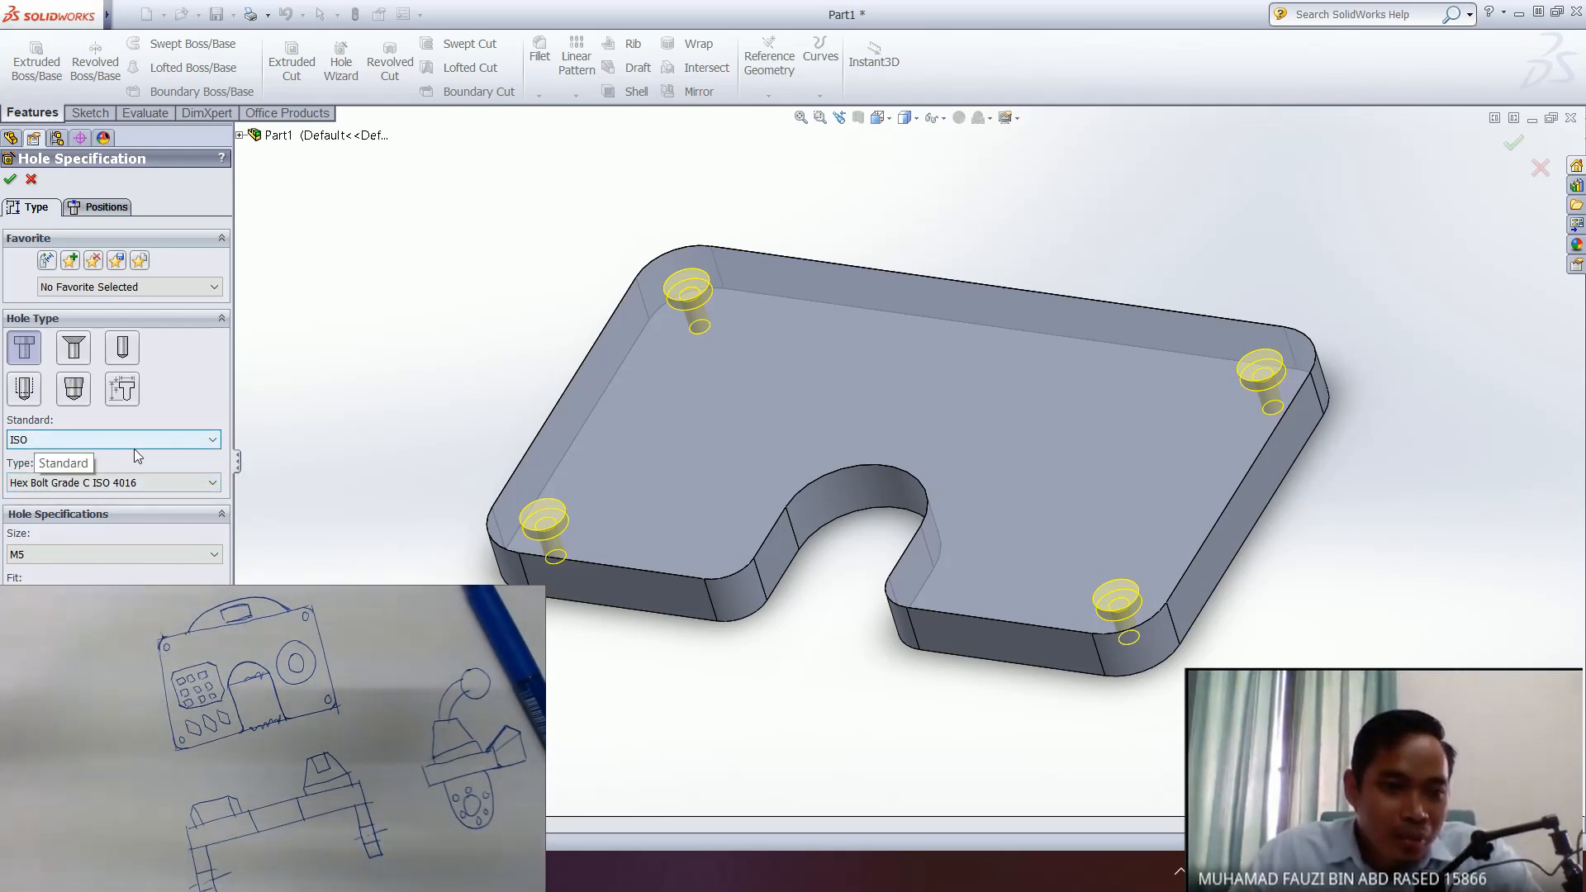
click(166, 441)
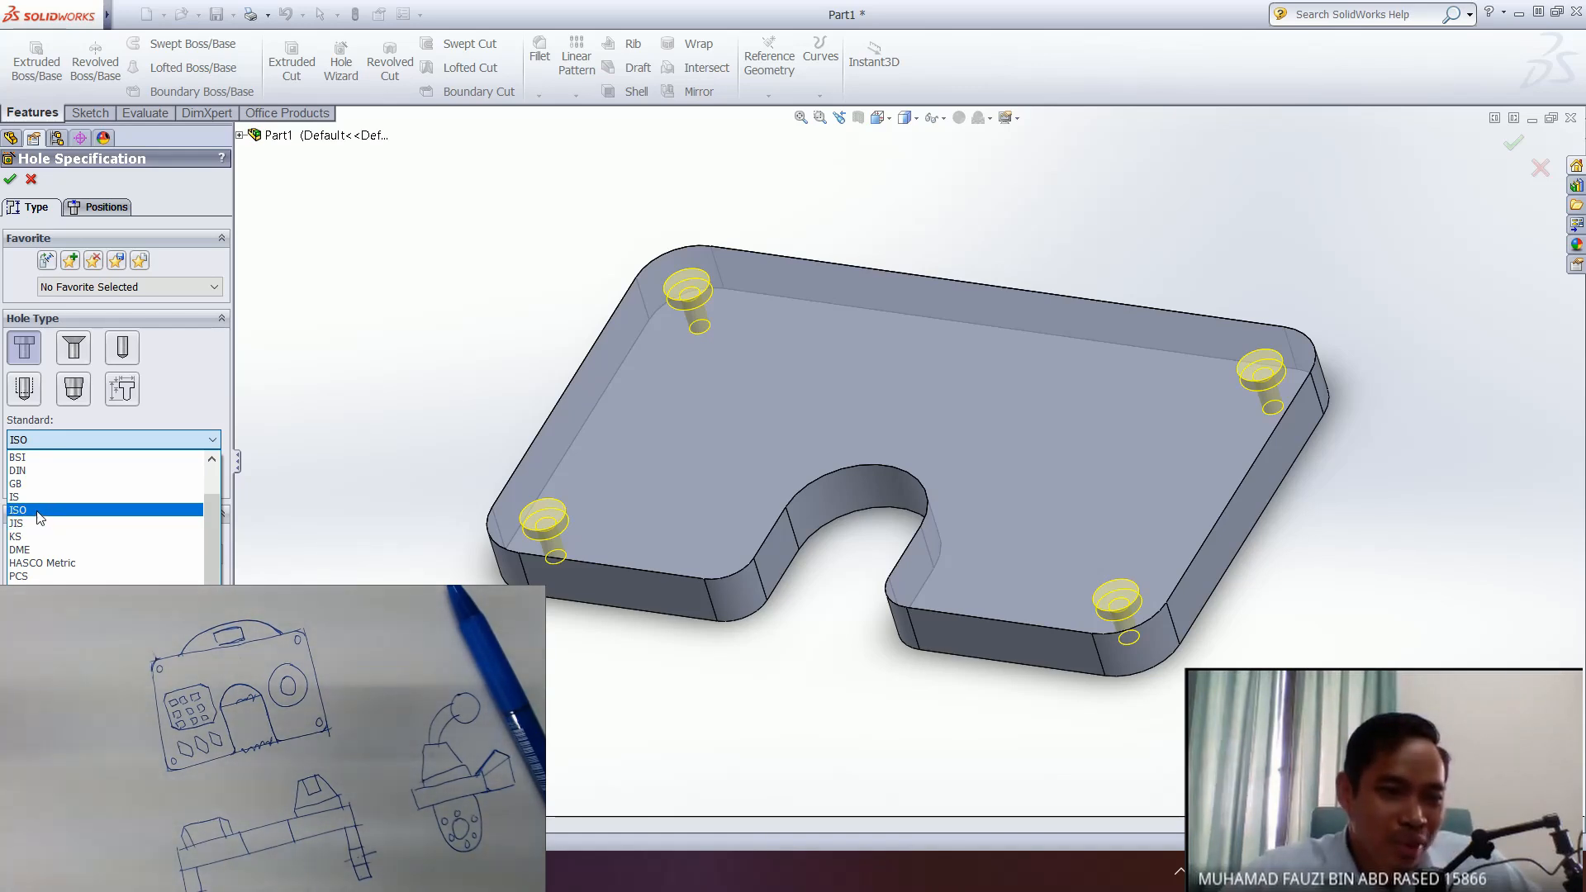
click(39, 509)
click(70, 487)
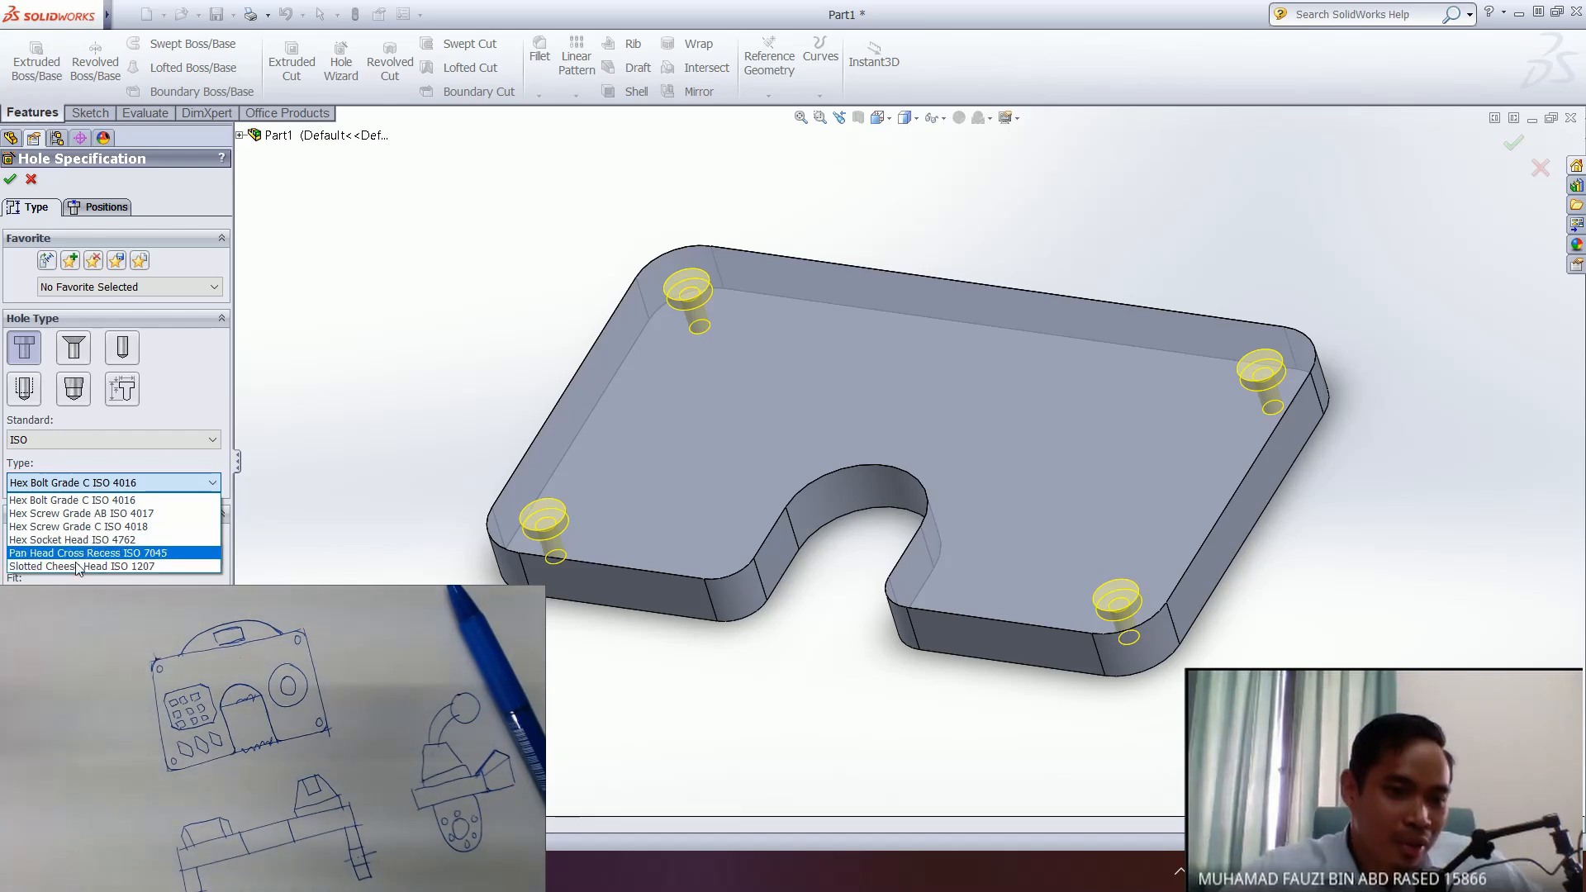
click(78, 500)
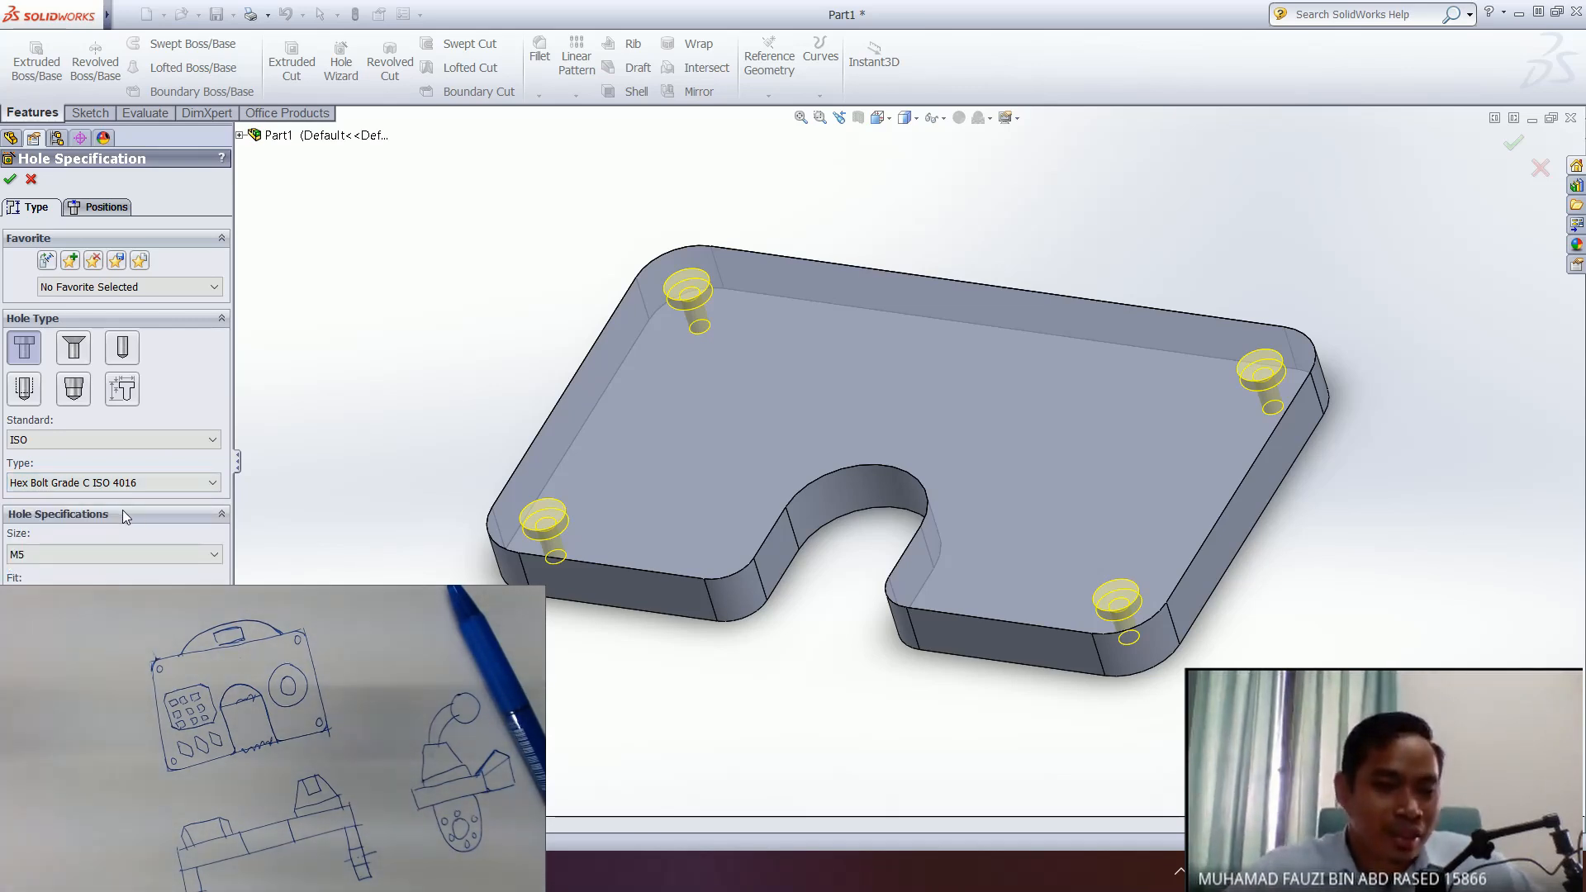
- Try the M6, M10 and M8 sizes for the four counterbore holes
click(141, 554)
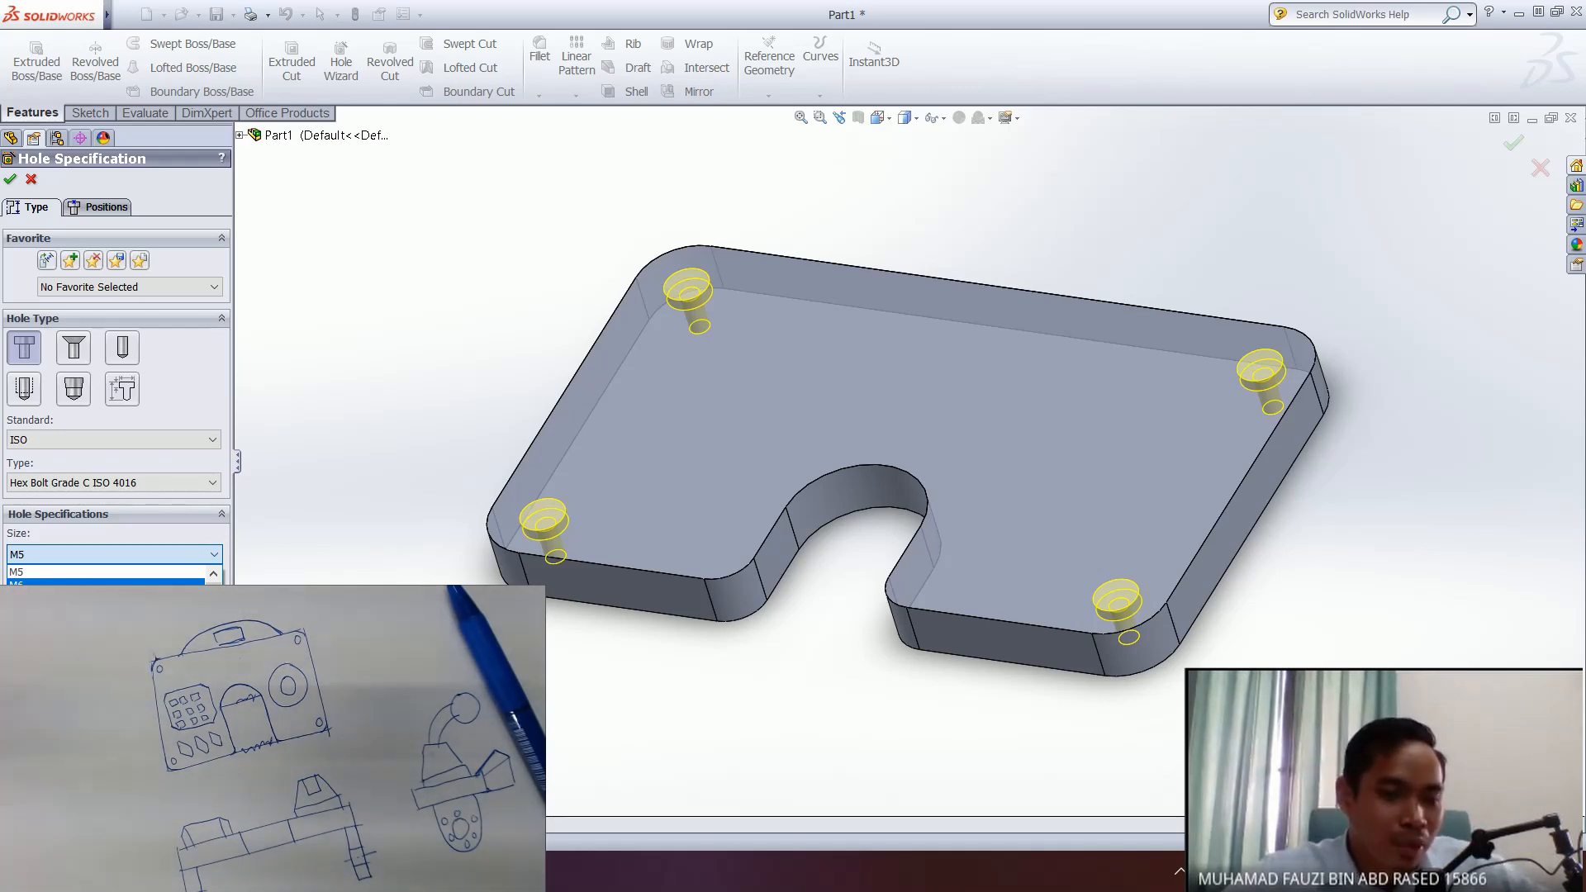
click(105, 582)
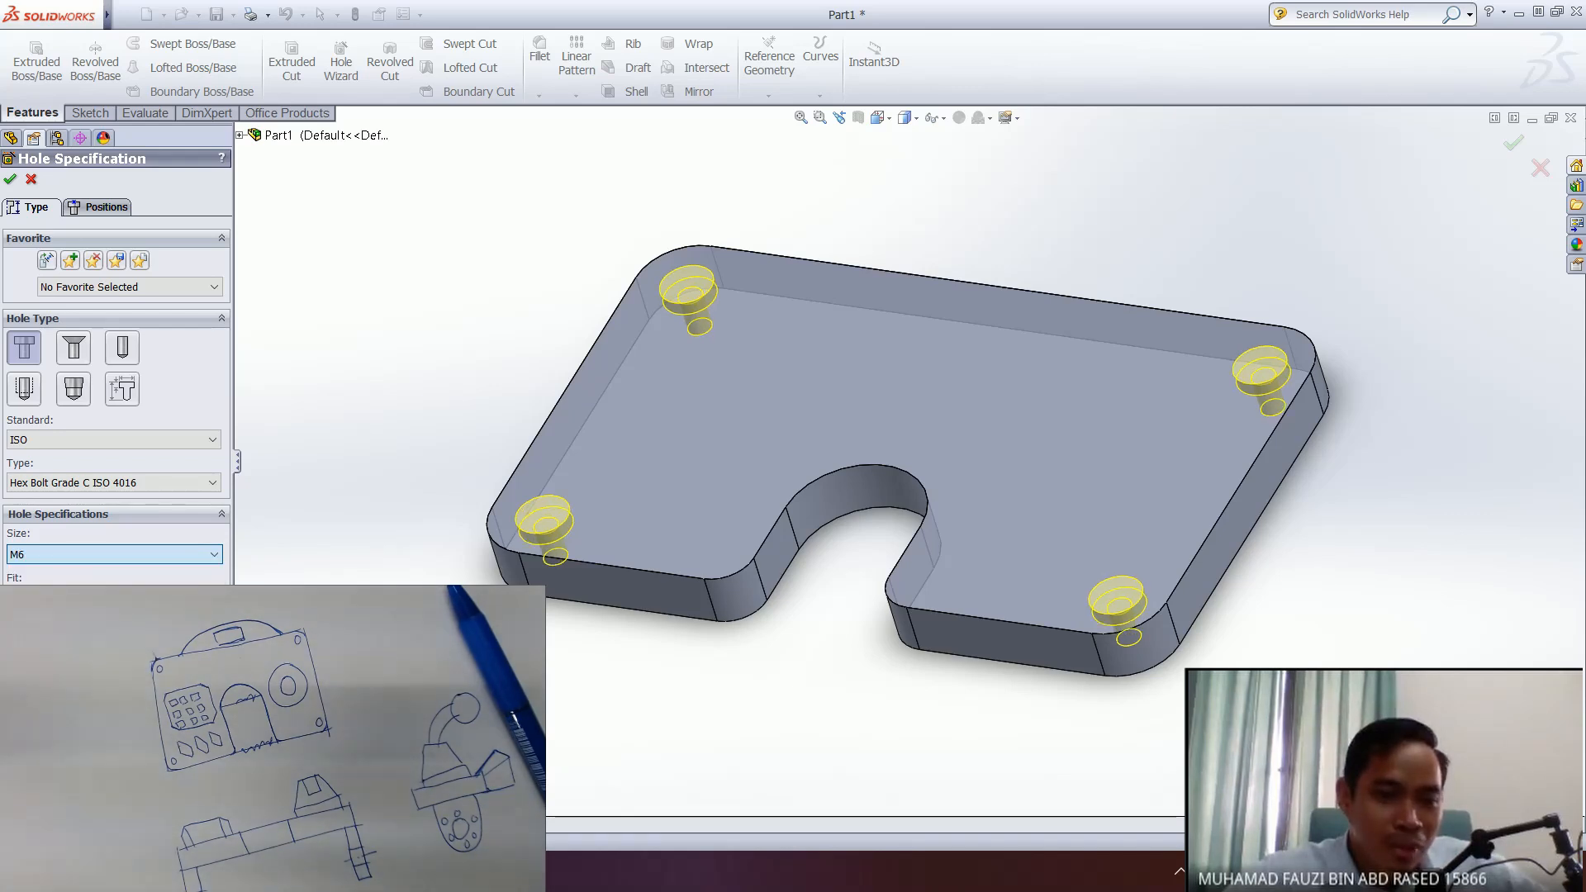
click(88, 558)
click(87, 602)
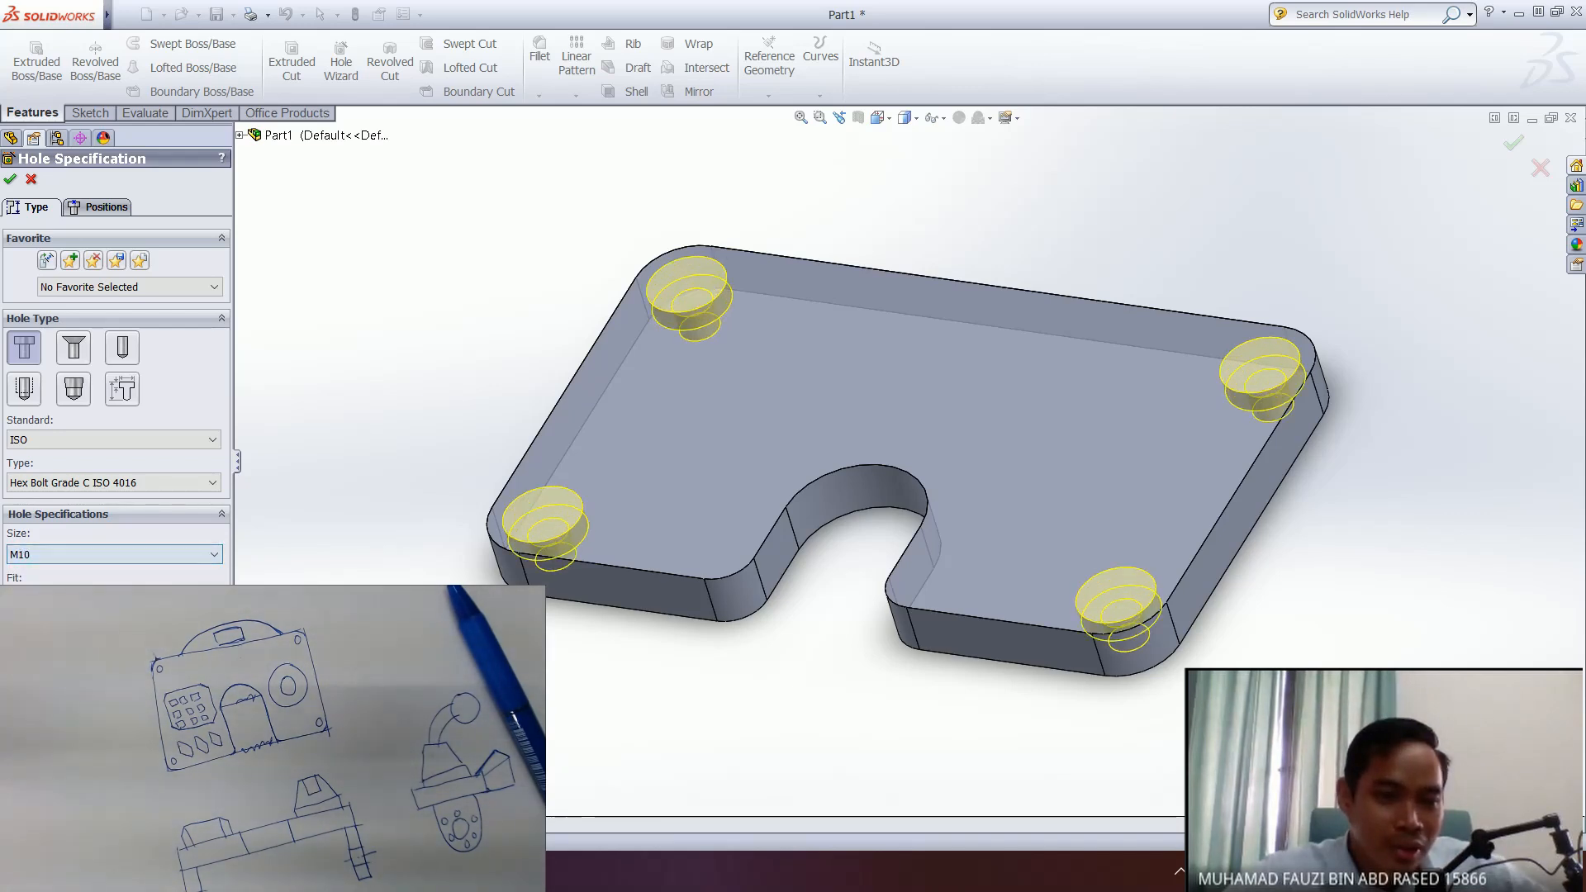
click(94, 555)
click(82, 586)
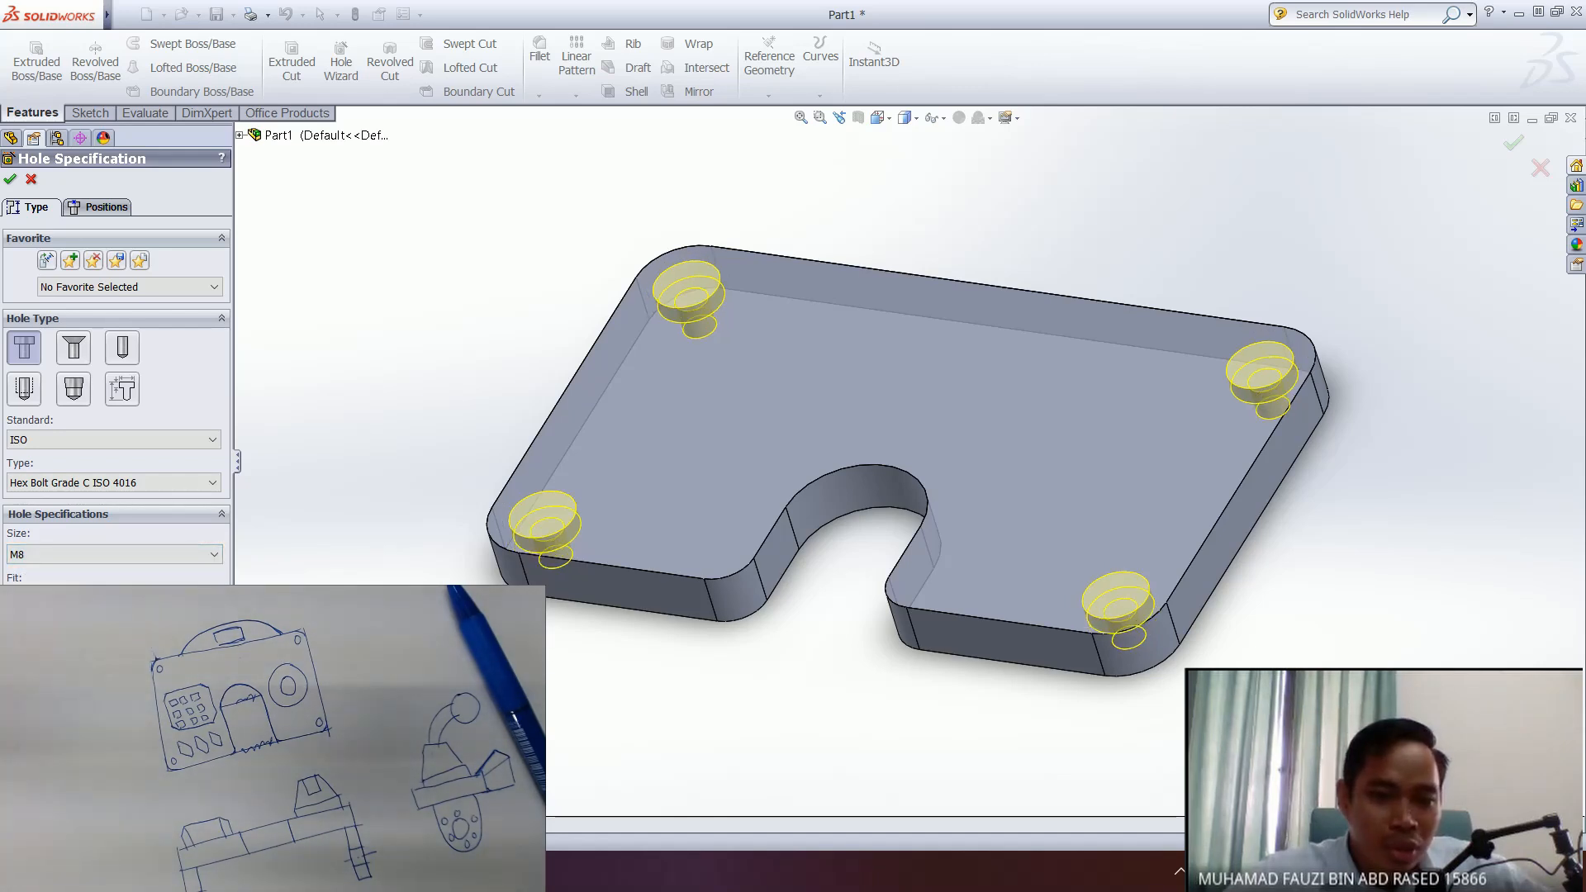
- Set the counterbore size to M6 and create the four corner holes
click(57, 550)
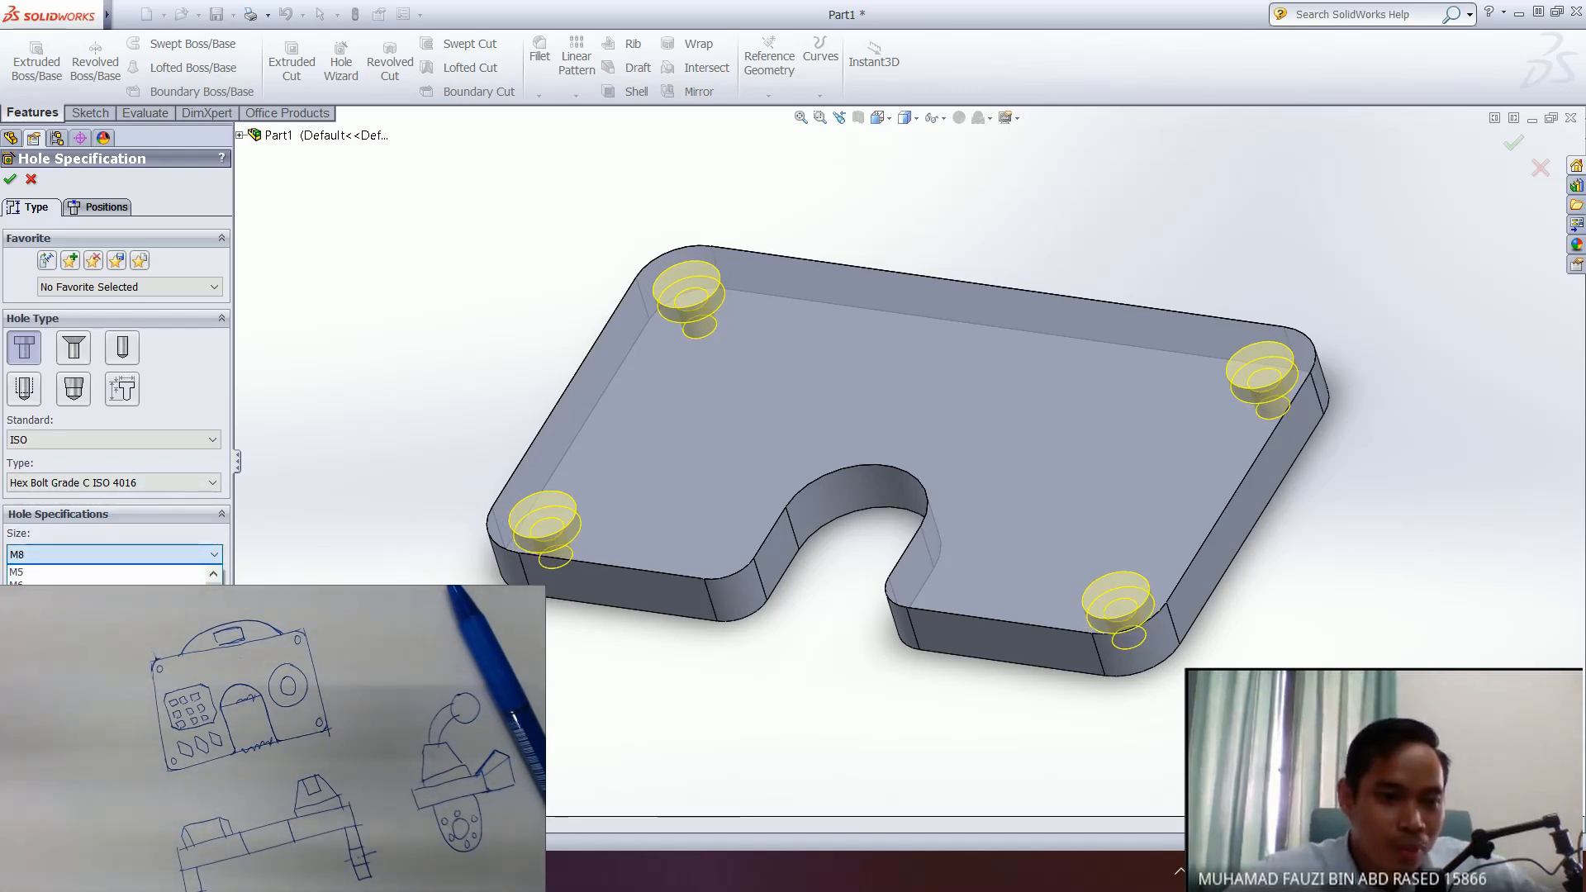
click(83, 582)
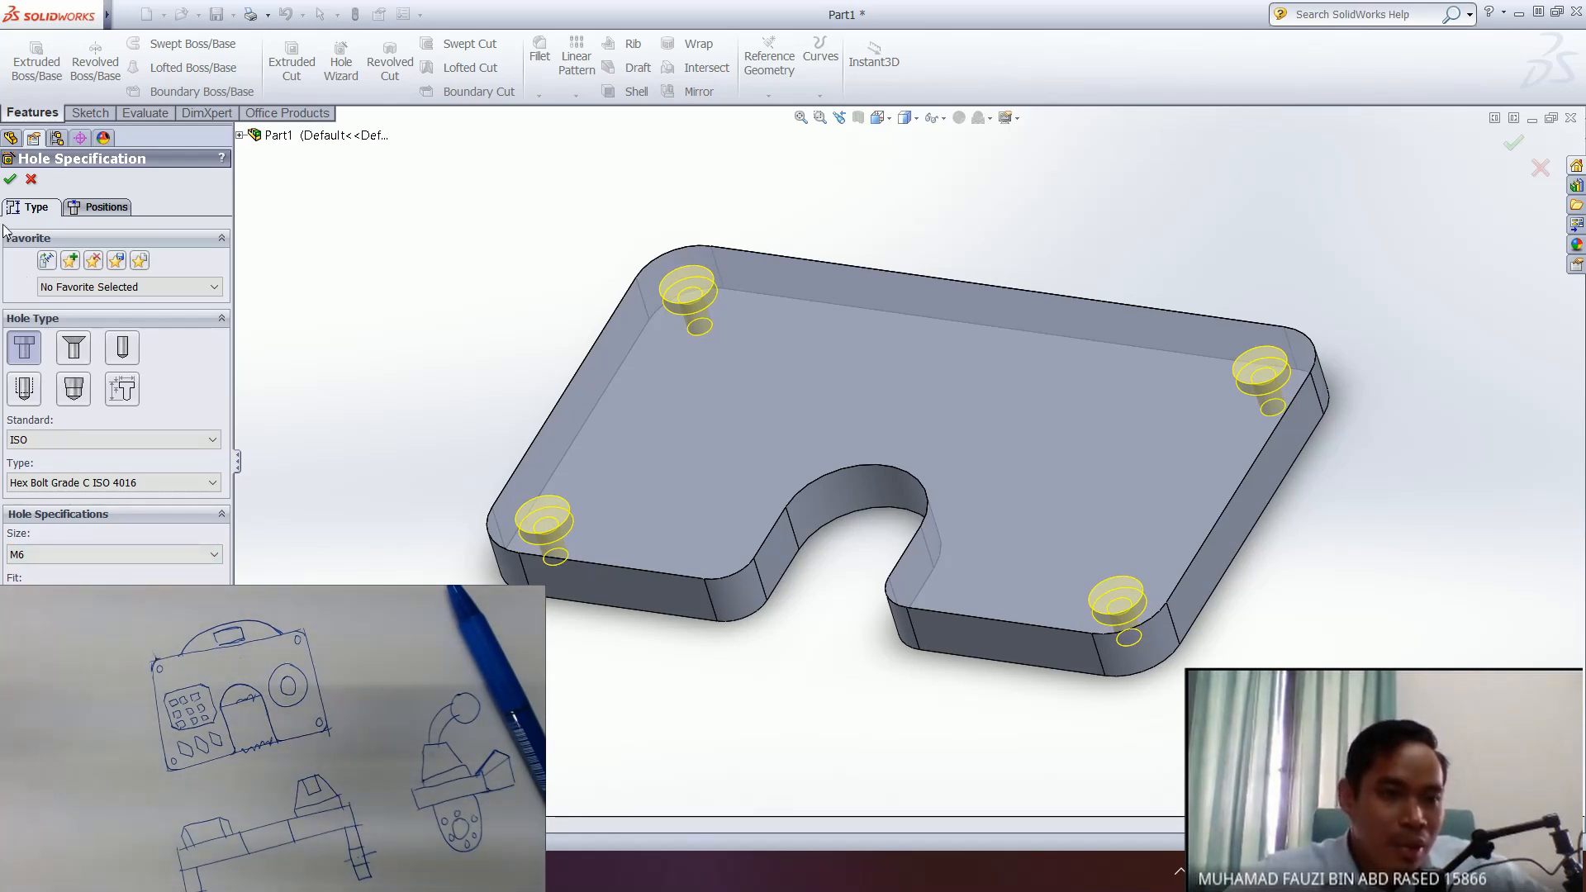
click(11, 181)
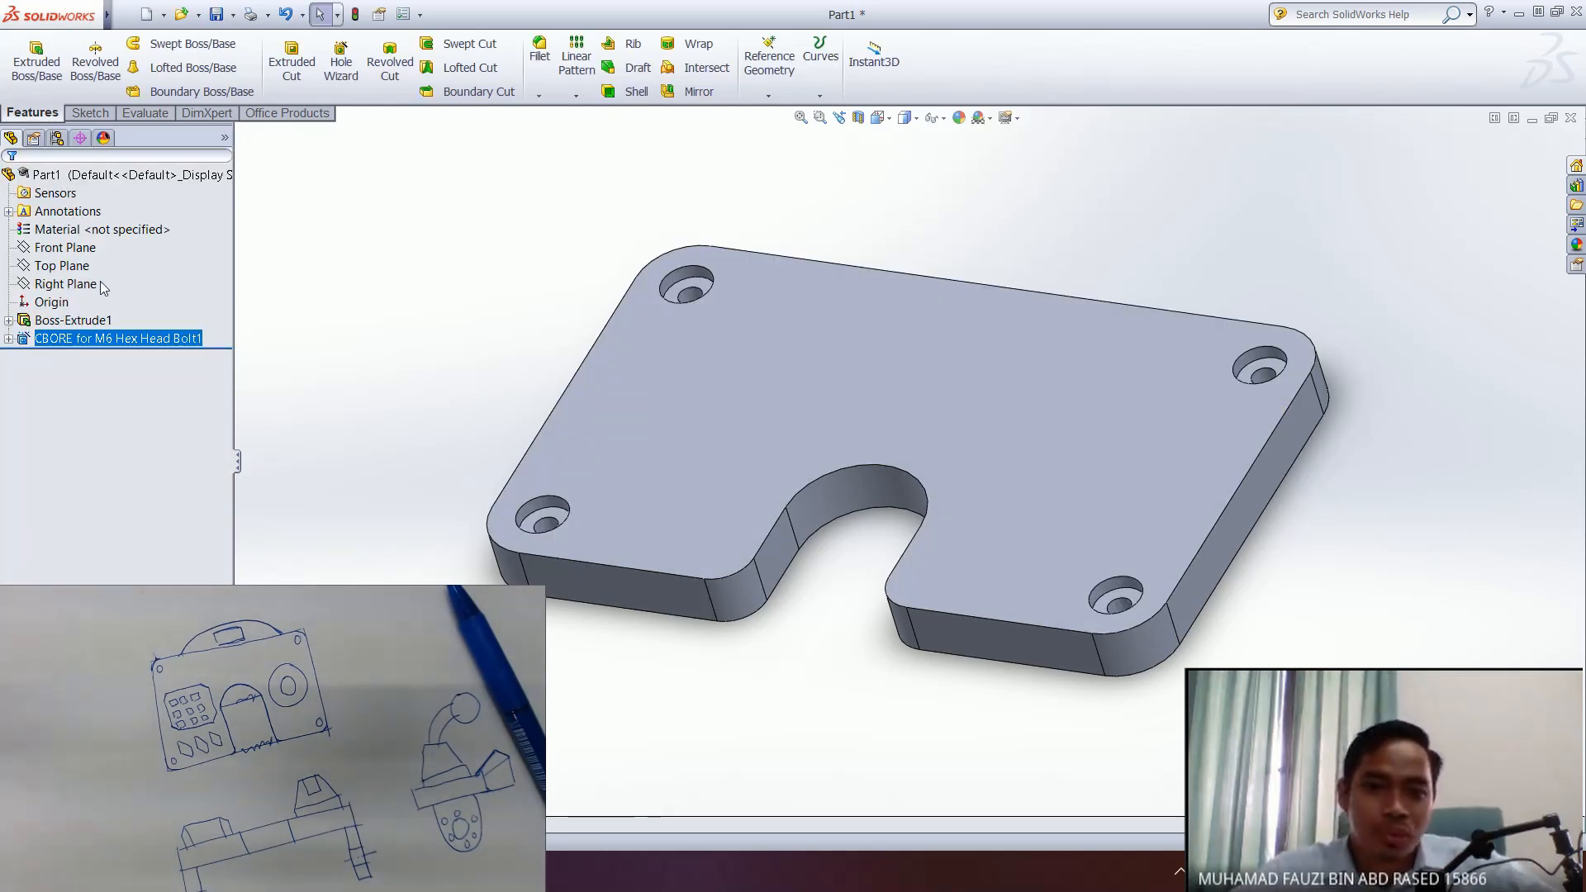
middle_drag(747, 369, 882, 472)
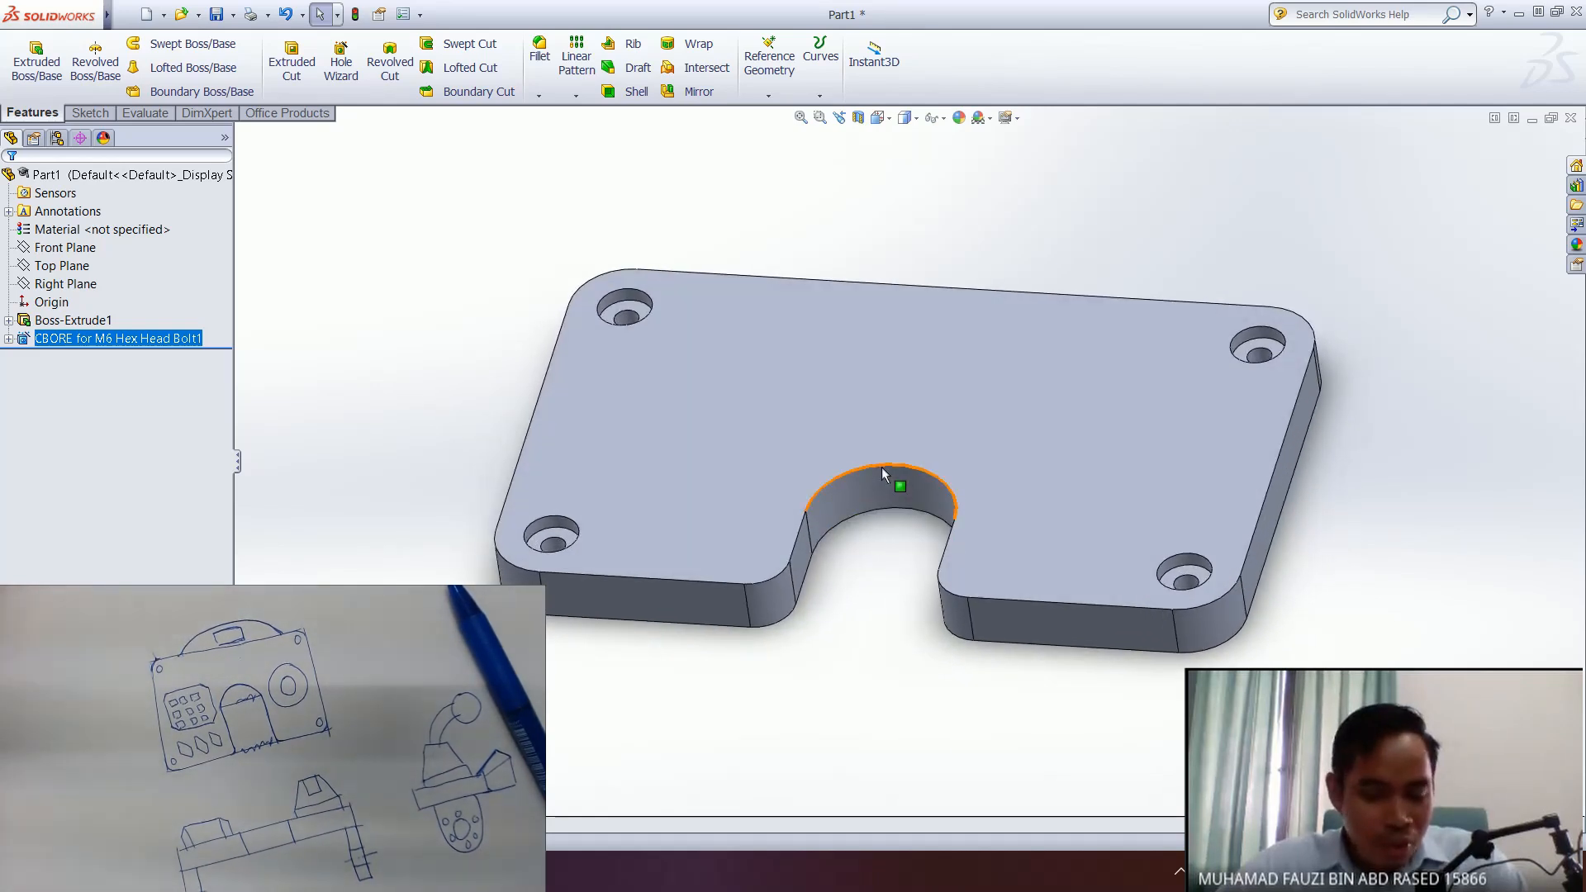
ctrl+middle_drag(835, 379, 858, 447)
ctrl+middle_drag(810, 522, 834, 507)
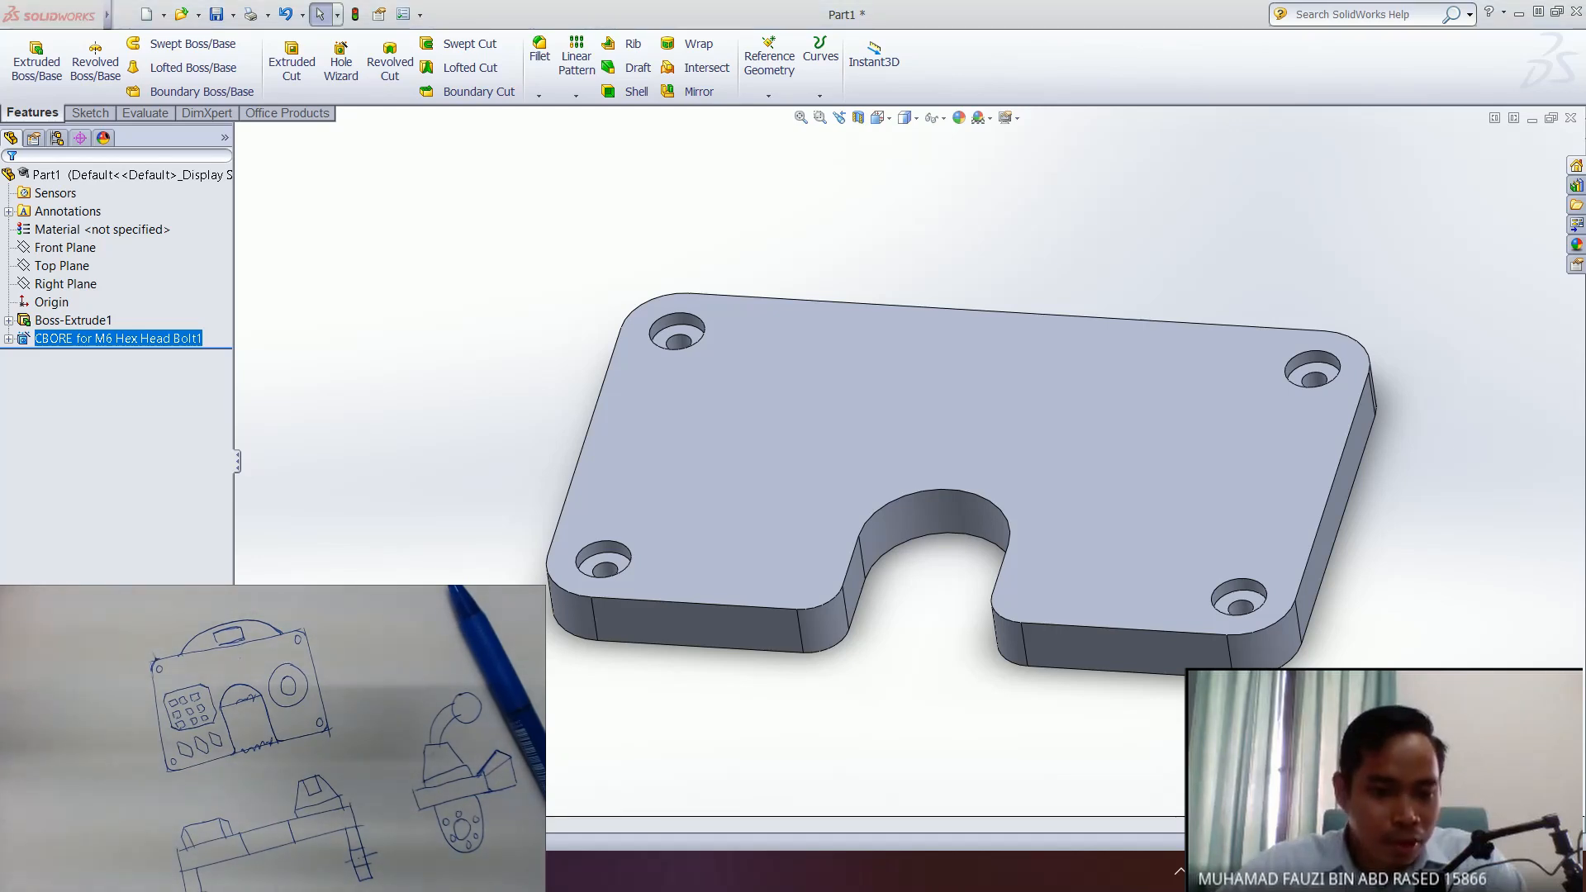
key(alt+Tab)
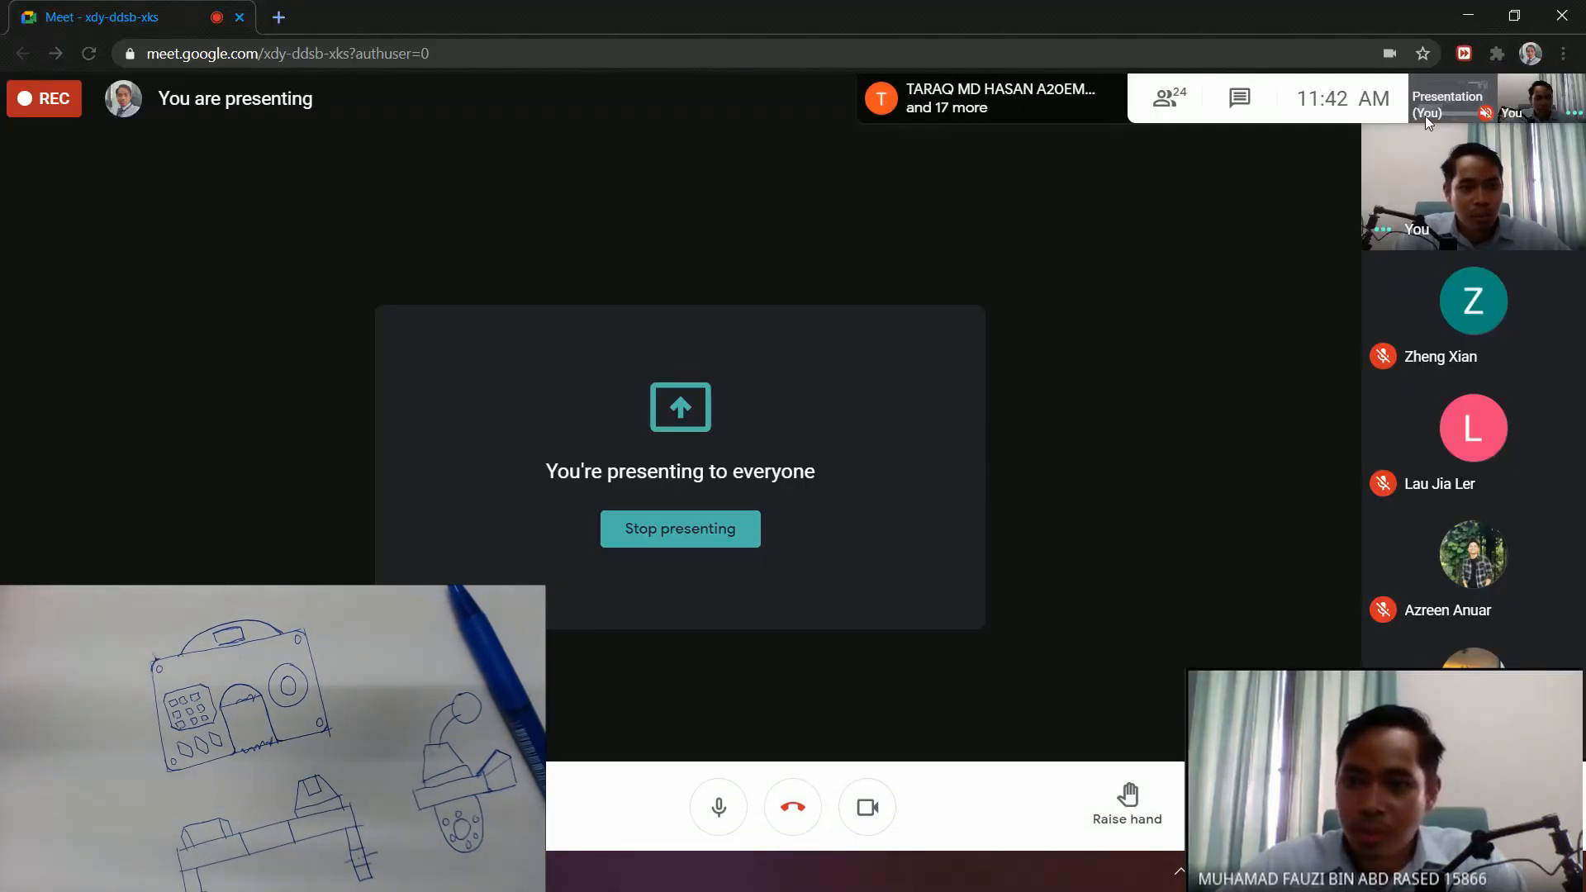
key(alt+Tab)
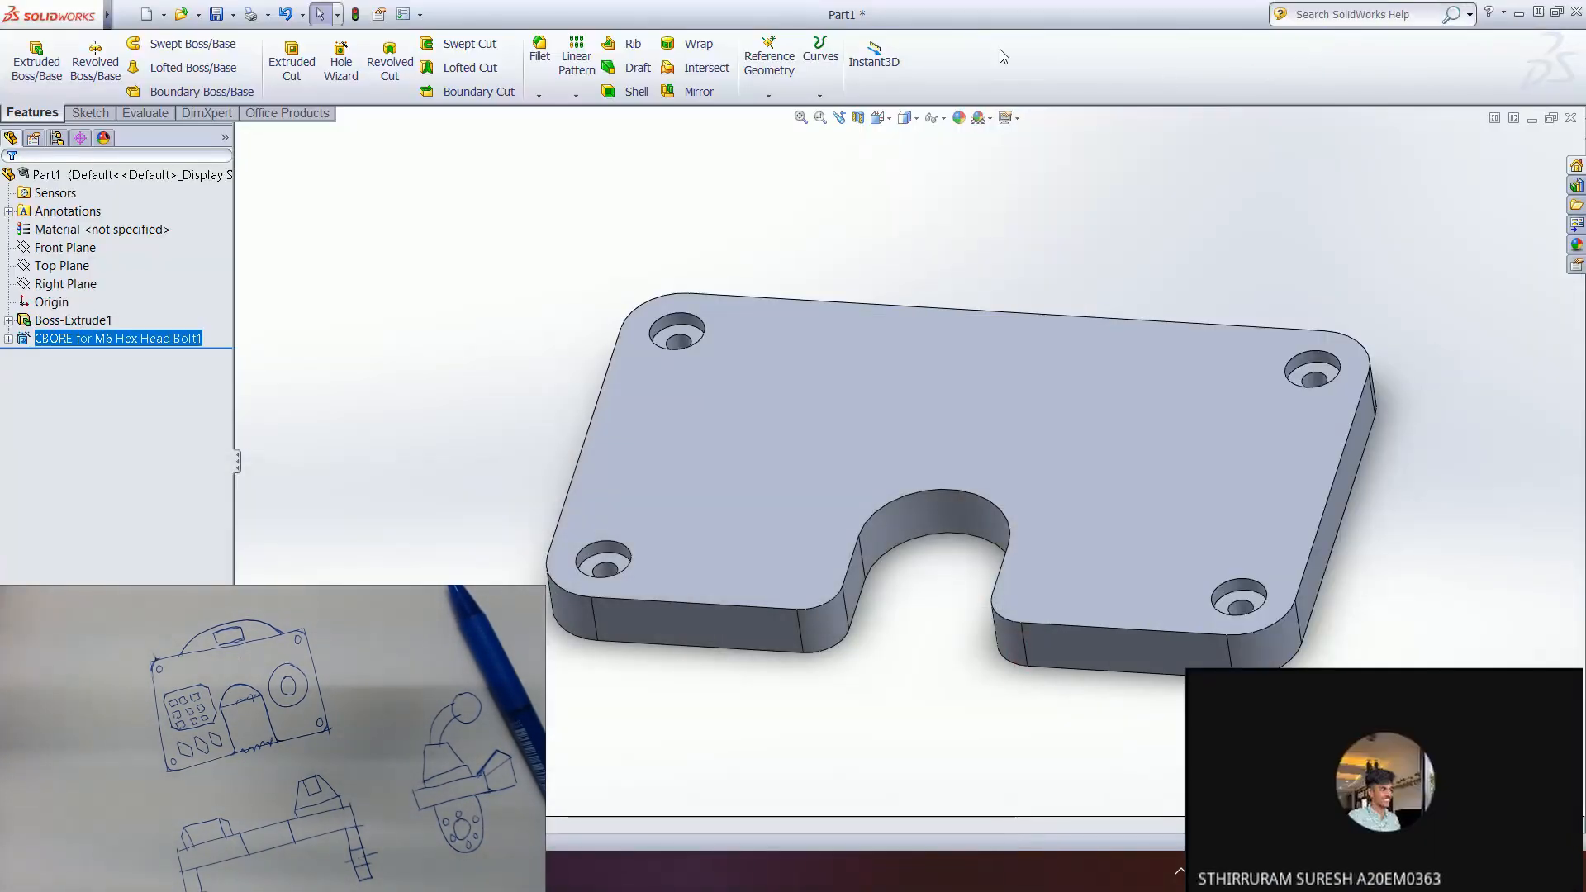
middle_drag(881, 361, 842, 444)
mouse_move(971, 450)
middle_down()
mouse_move(991, 413)
mouse_move(952, 472)
mouse_move(963, 452)
middle_up()
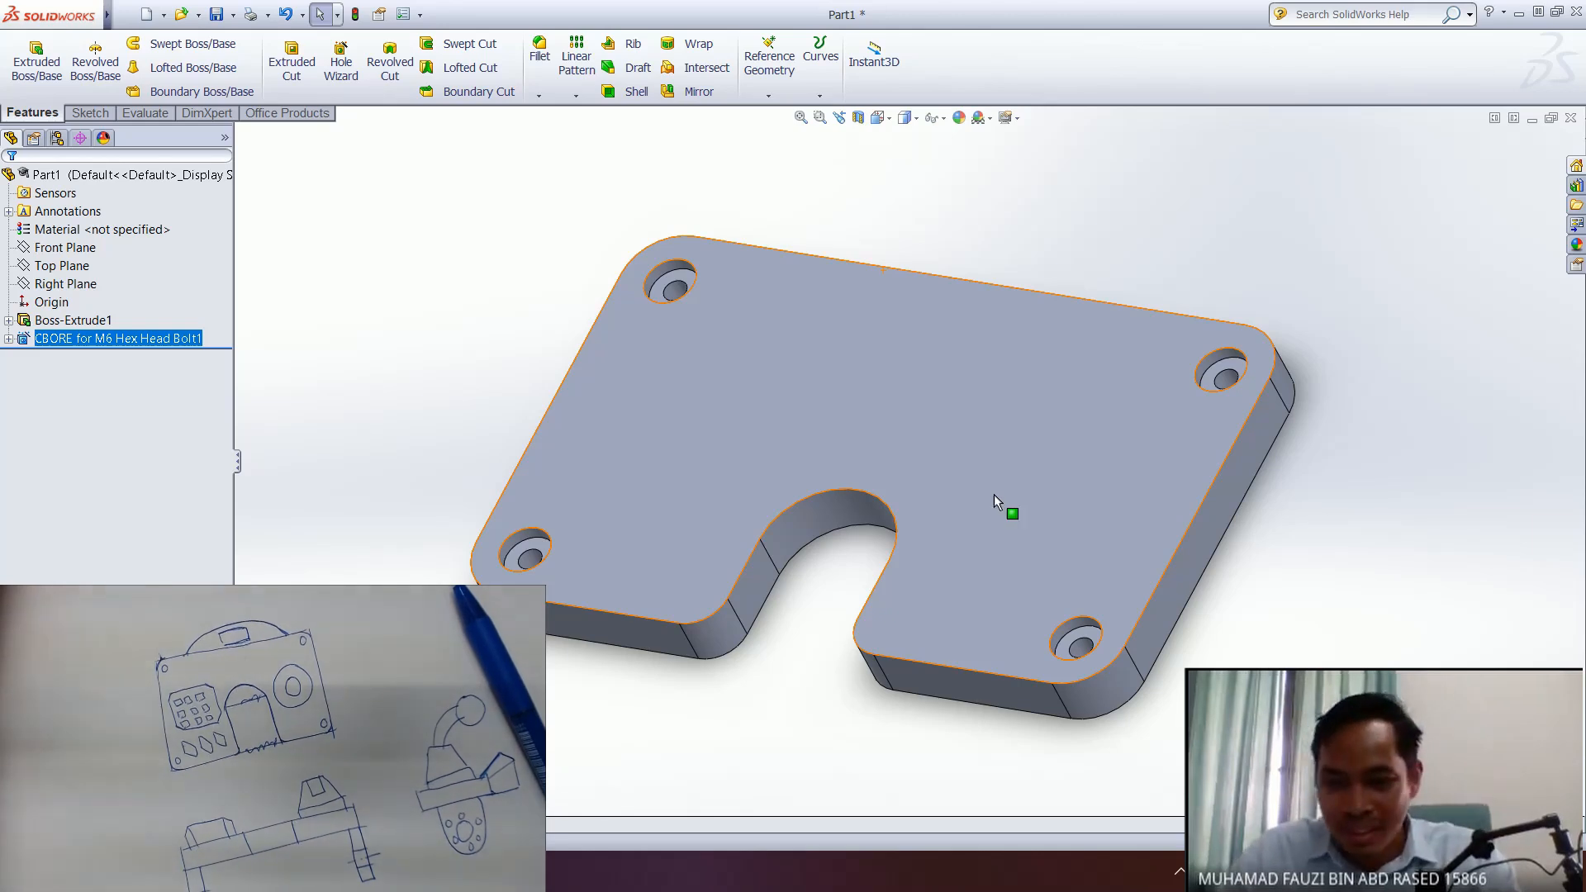
ctrl+middle_drag(1053, 500, 896, 449)
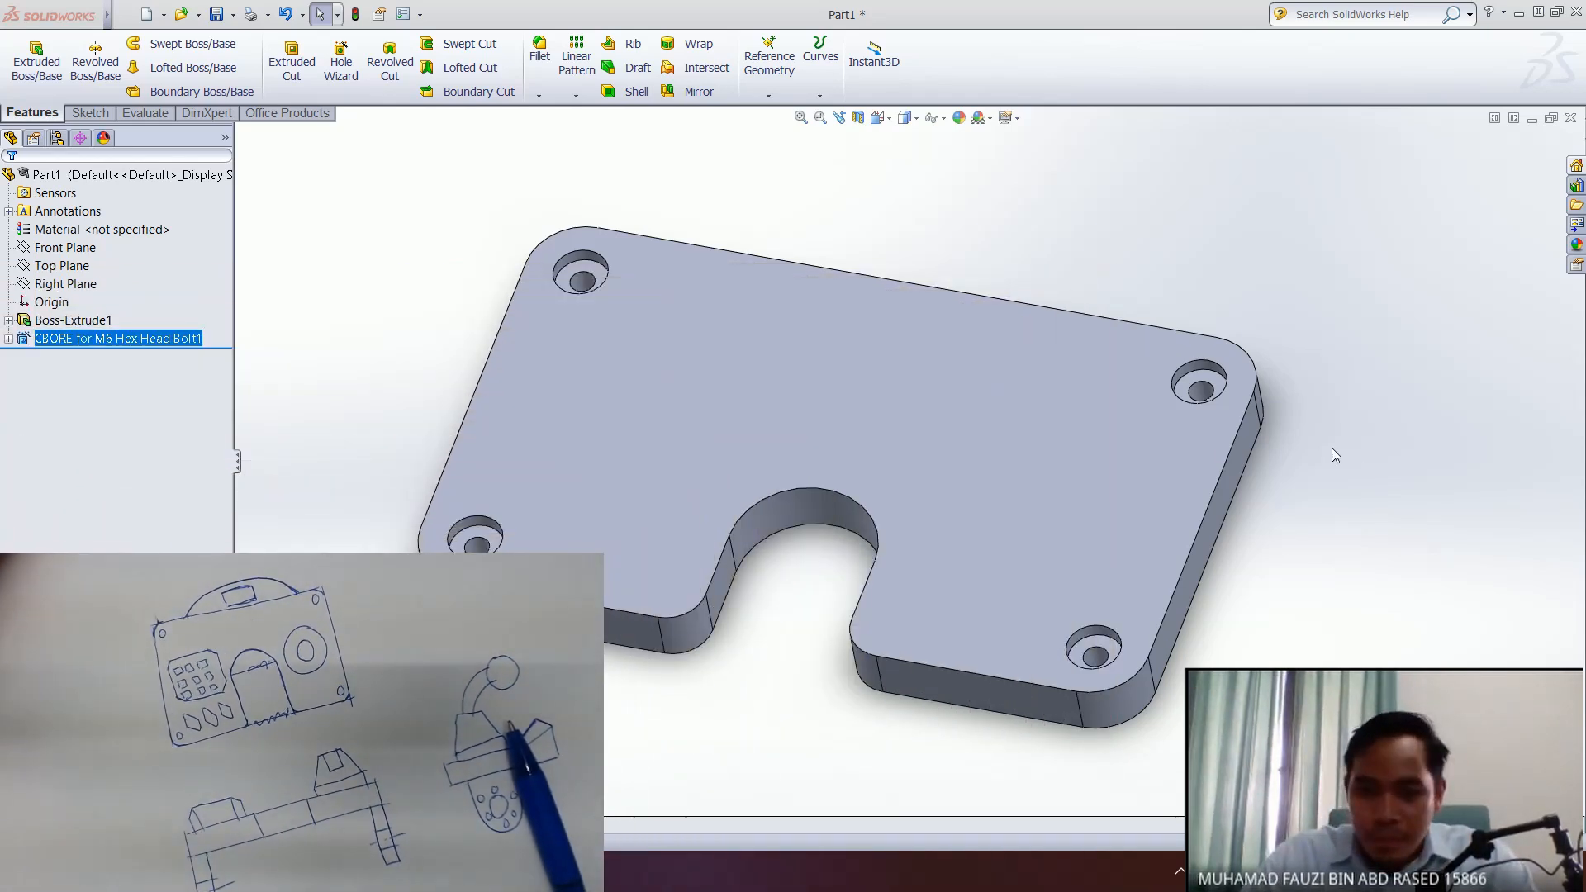
- Start a sketch on the flat side face at the plate's short end and view it face-on
middle_drag(1138, 584, 1057, 578)
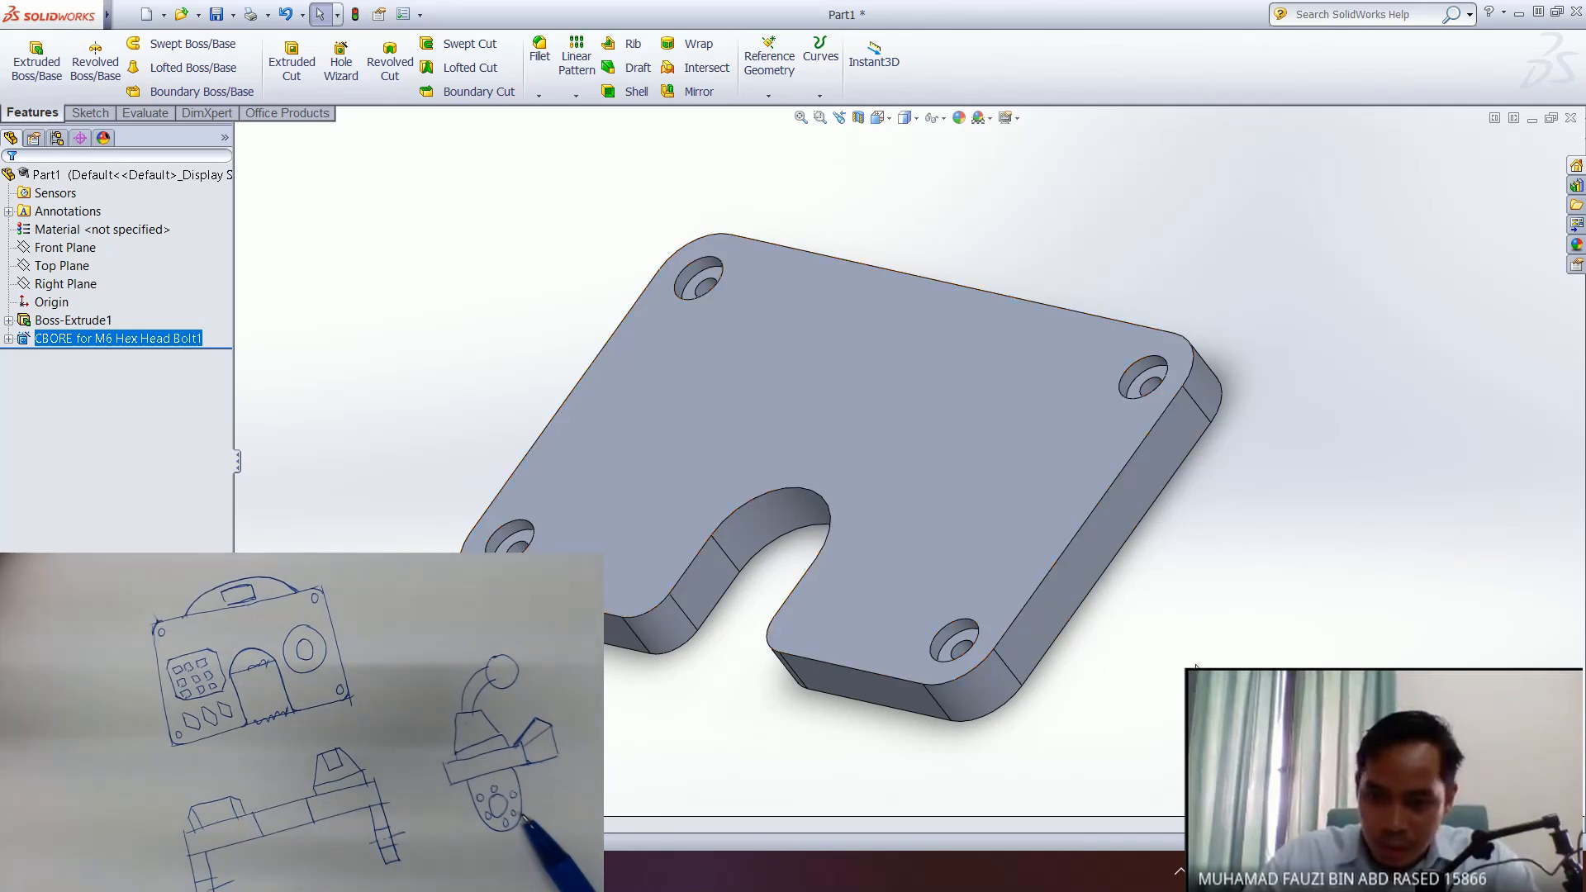
mouse_move(1102, 629)
middle_down()
mouse_move(1069, 552)
mouse_move(994, 506)
mouse_move(1081, 616)
middle_up()
mouse_move(1044, 549)
middle_down()
mouse_move(1054, 559)
mouse_move(1035, 549)
middle_up()
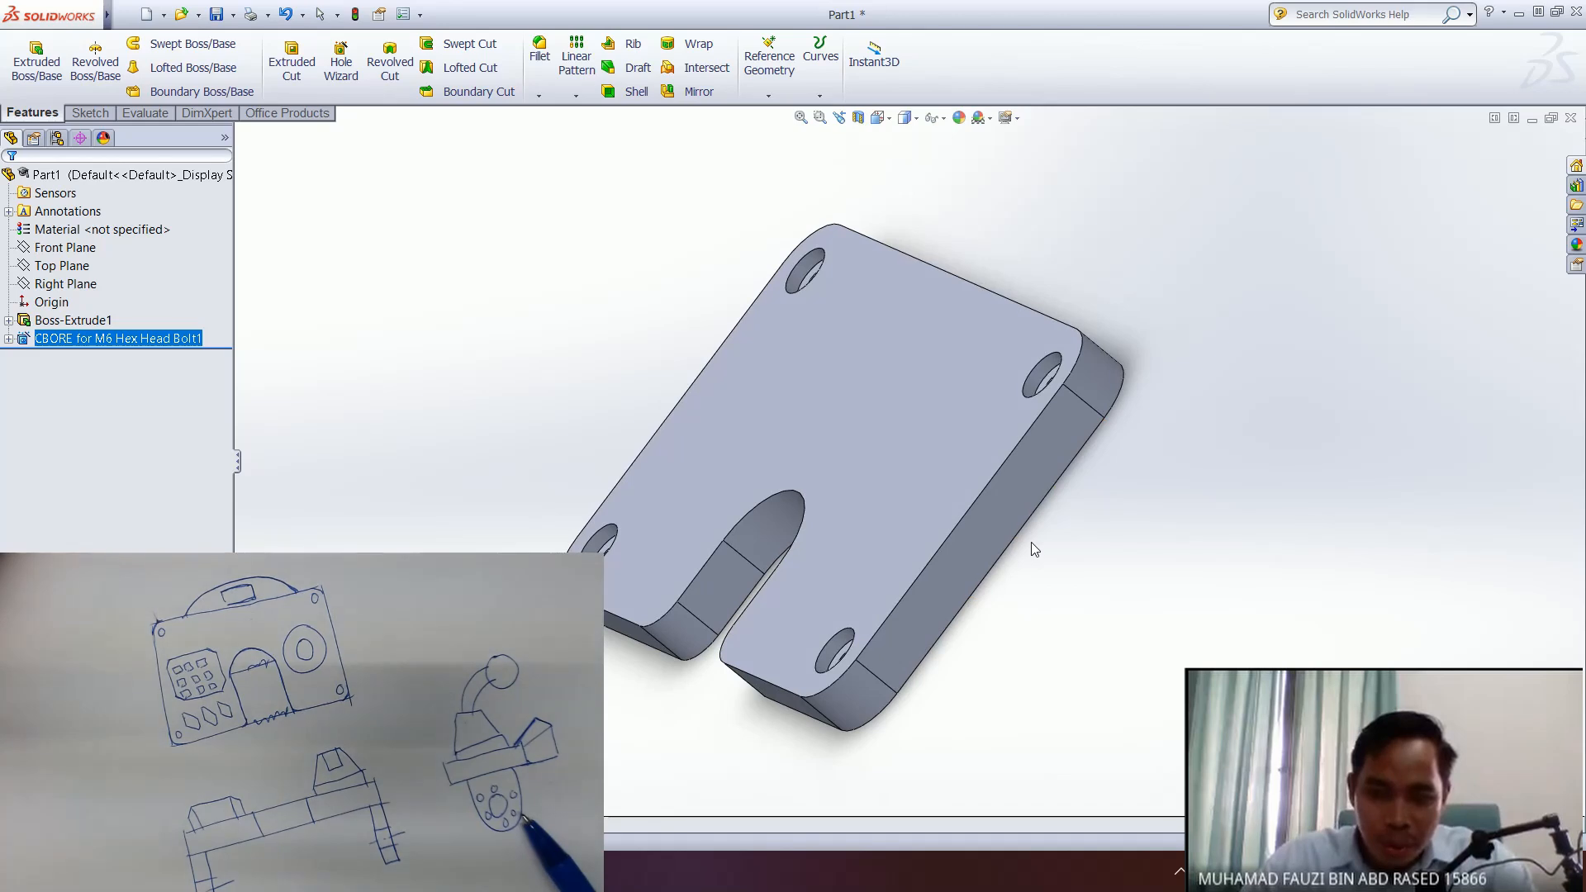
click(977, 540)
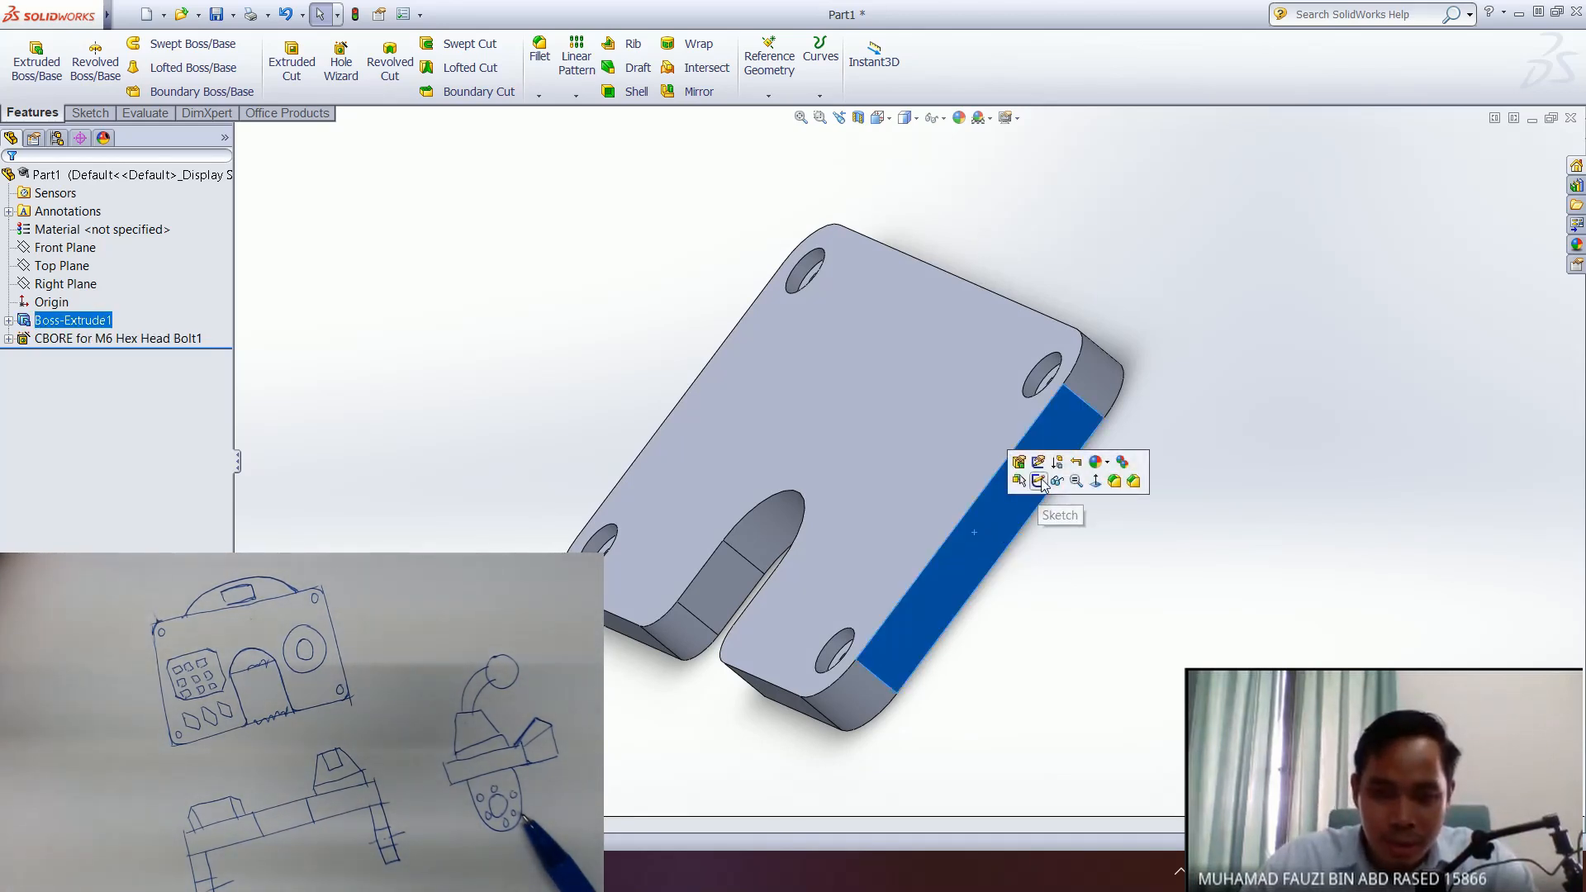
click(1039, 482)
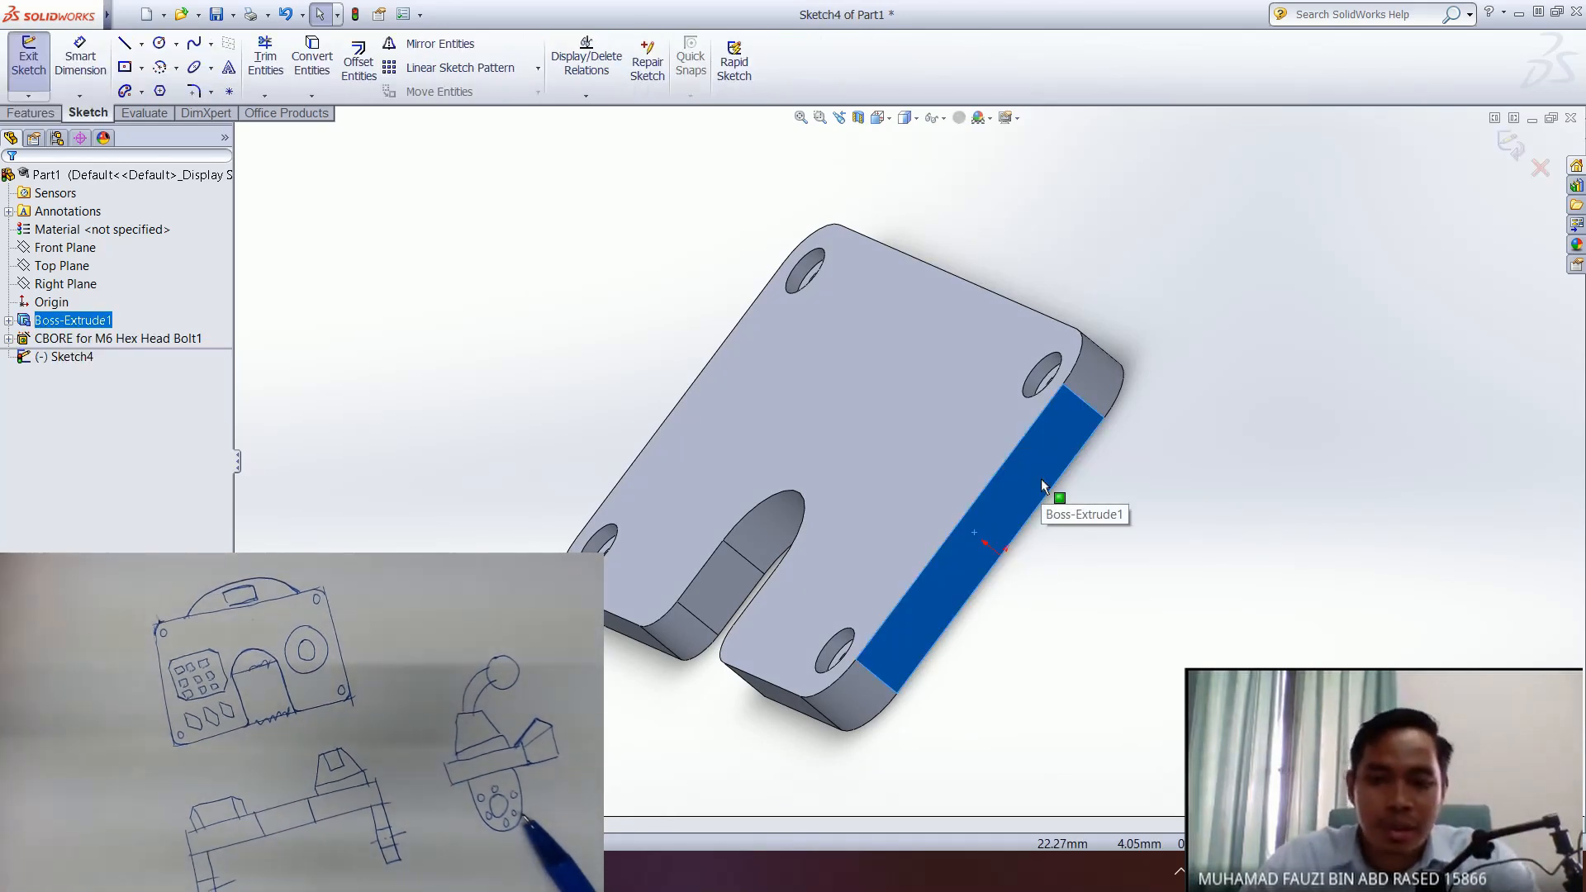
key(space)
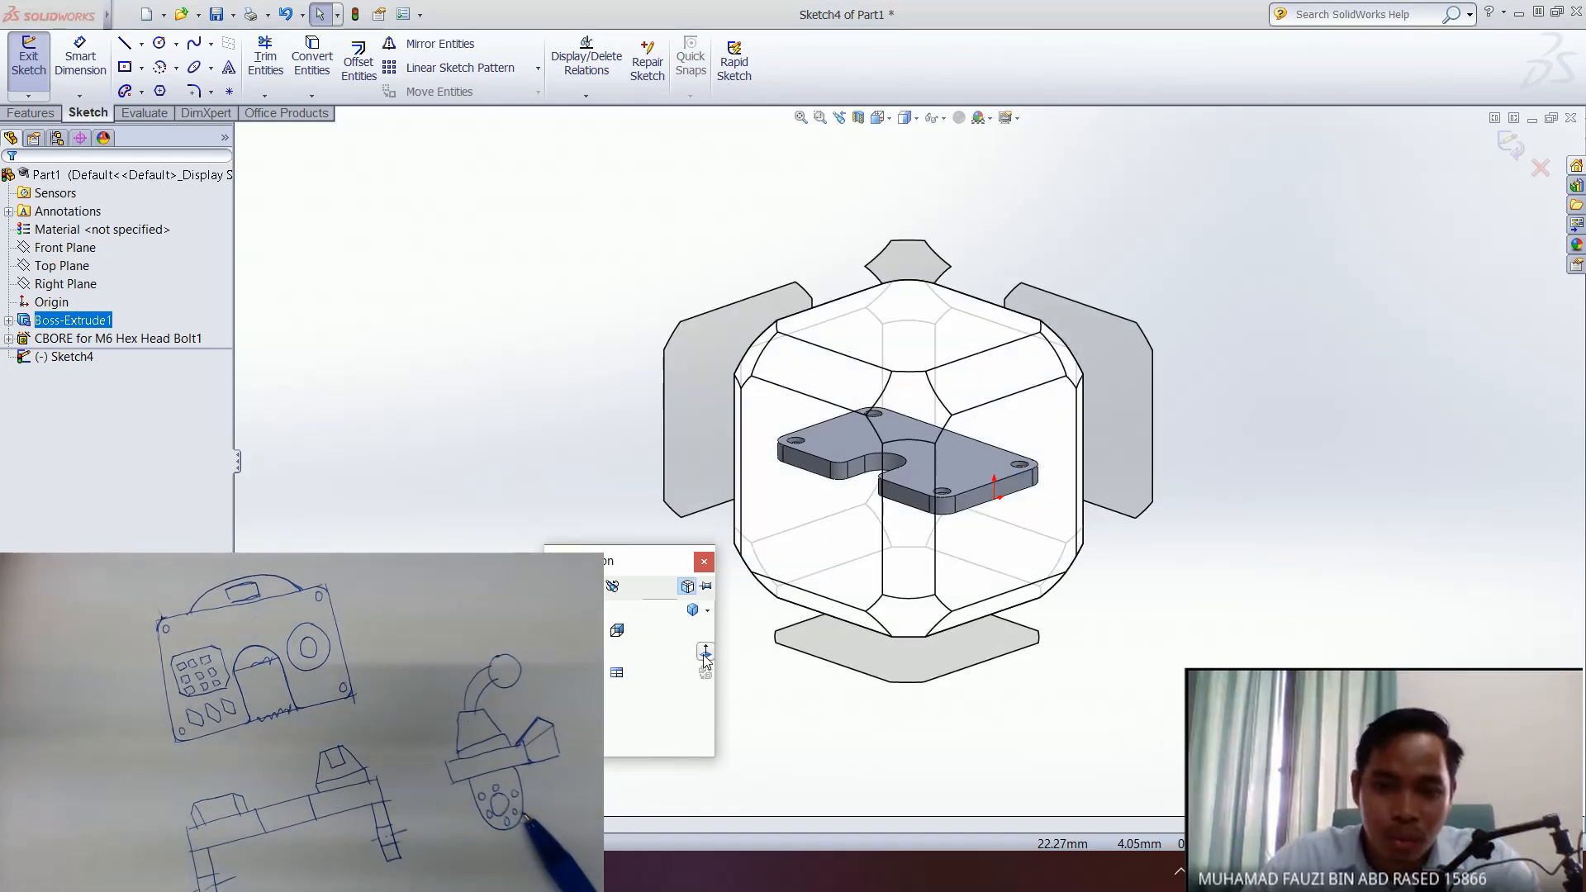
click(708, 651)
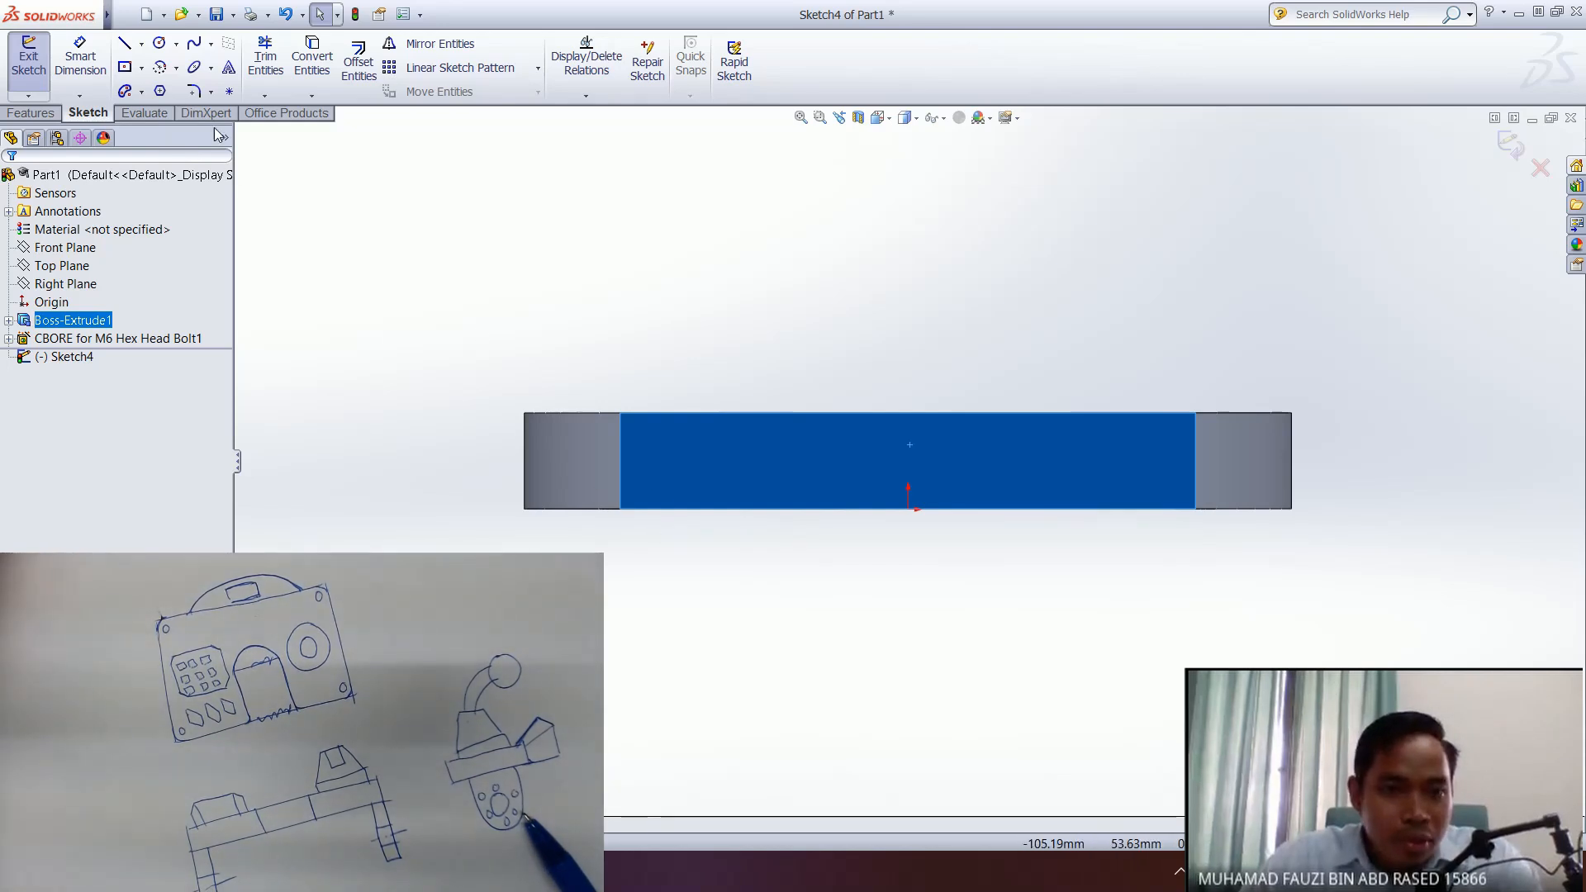
- Sketch a vertical line about 37 mm long down from the face's lower edge and continue it into a tangent semicircular arc of about 15 mm radius
click(124, 43)
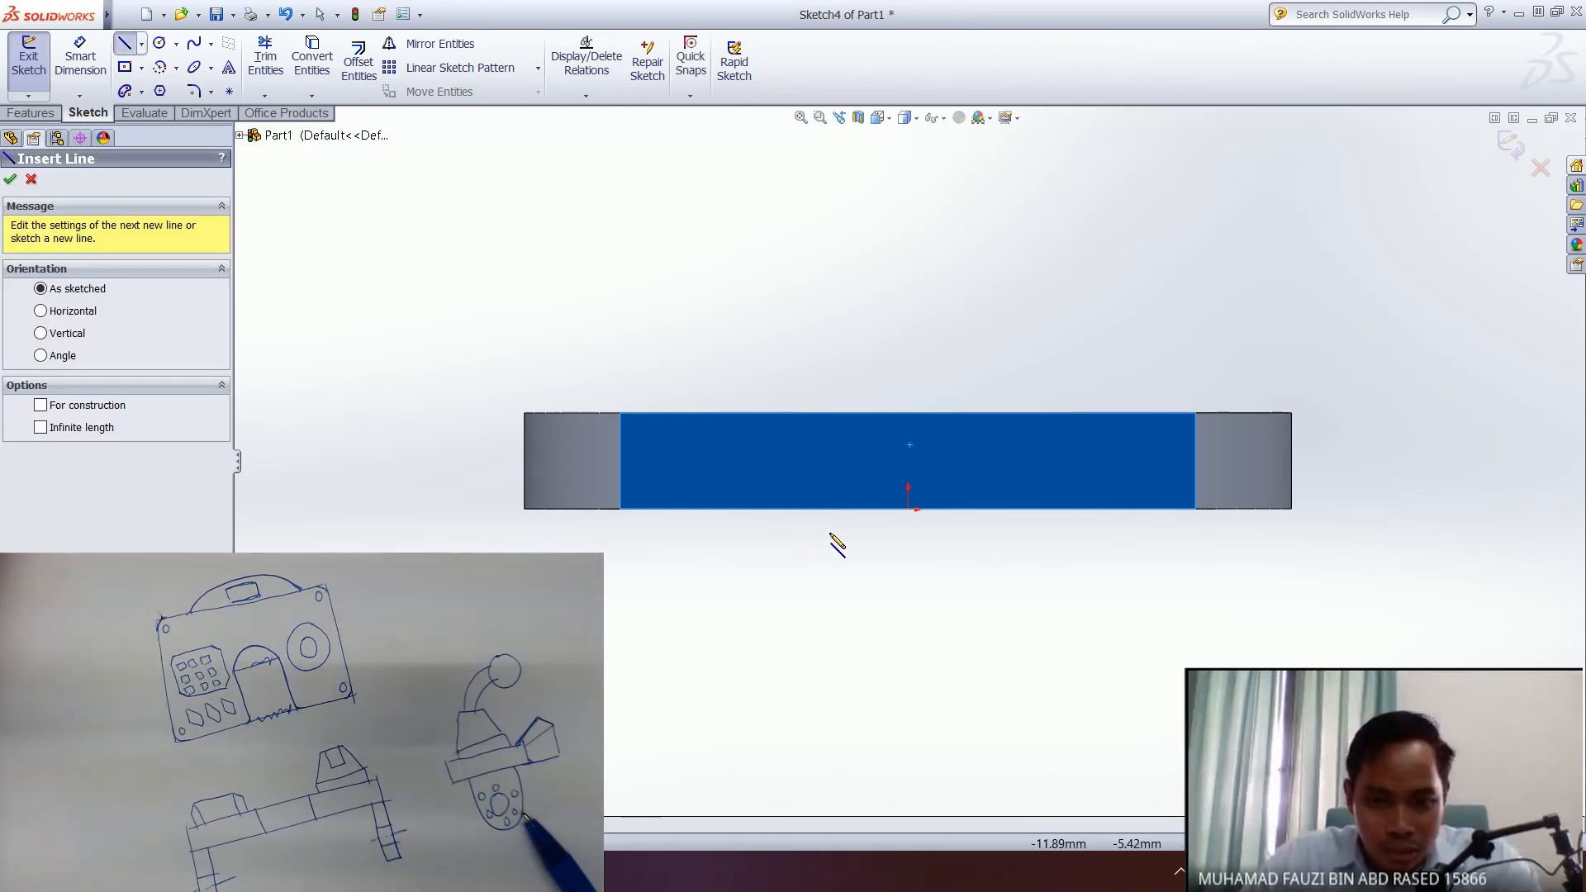
click(772, 509)
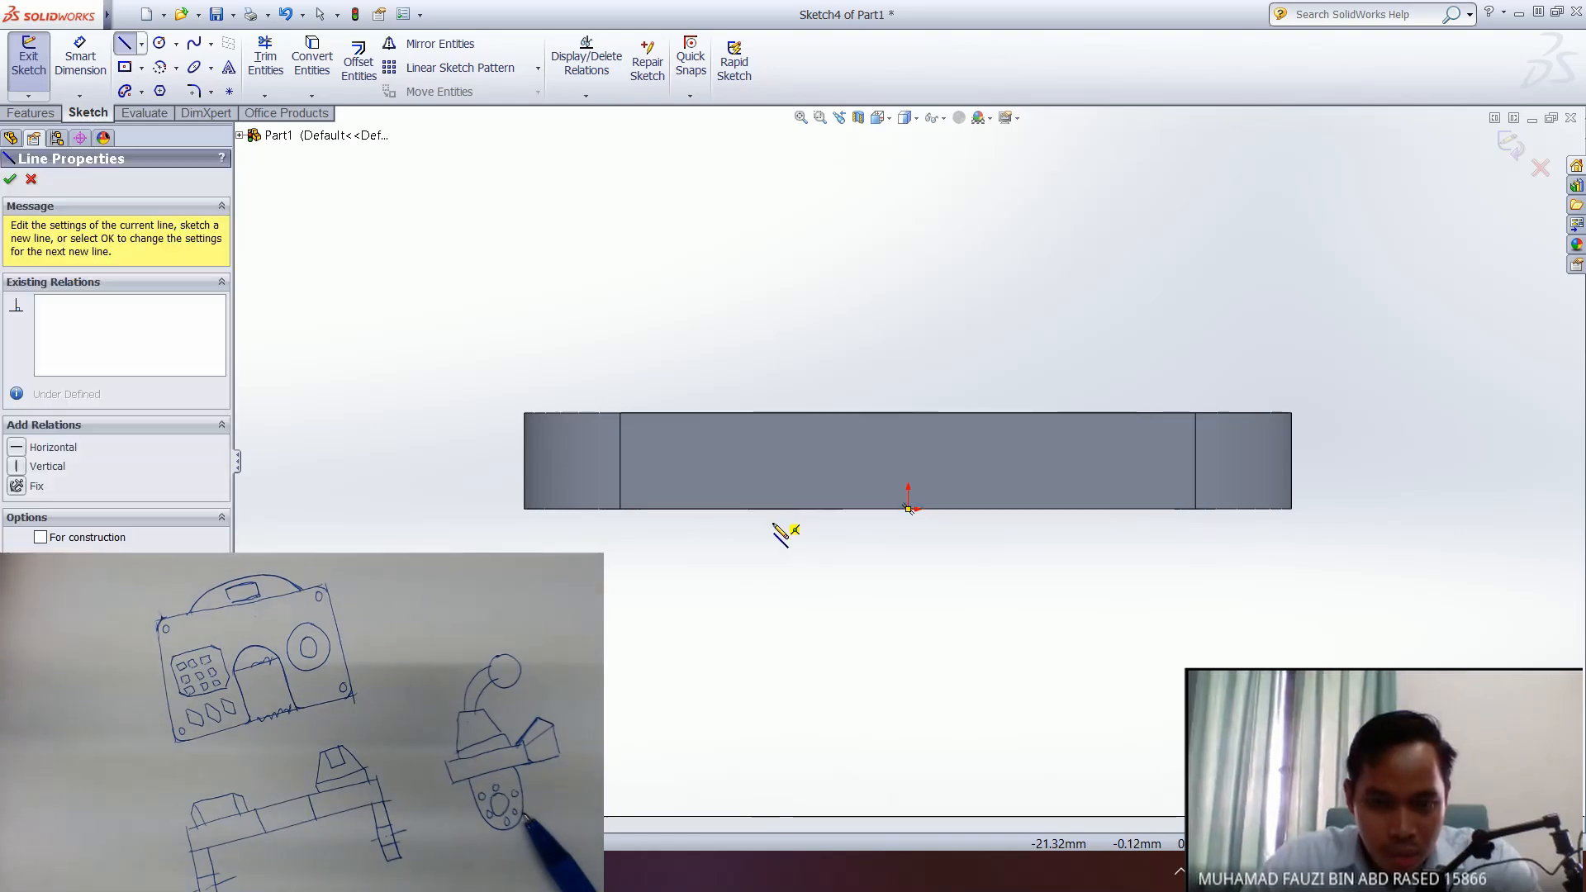
click(772, 748)
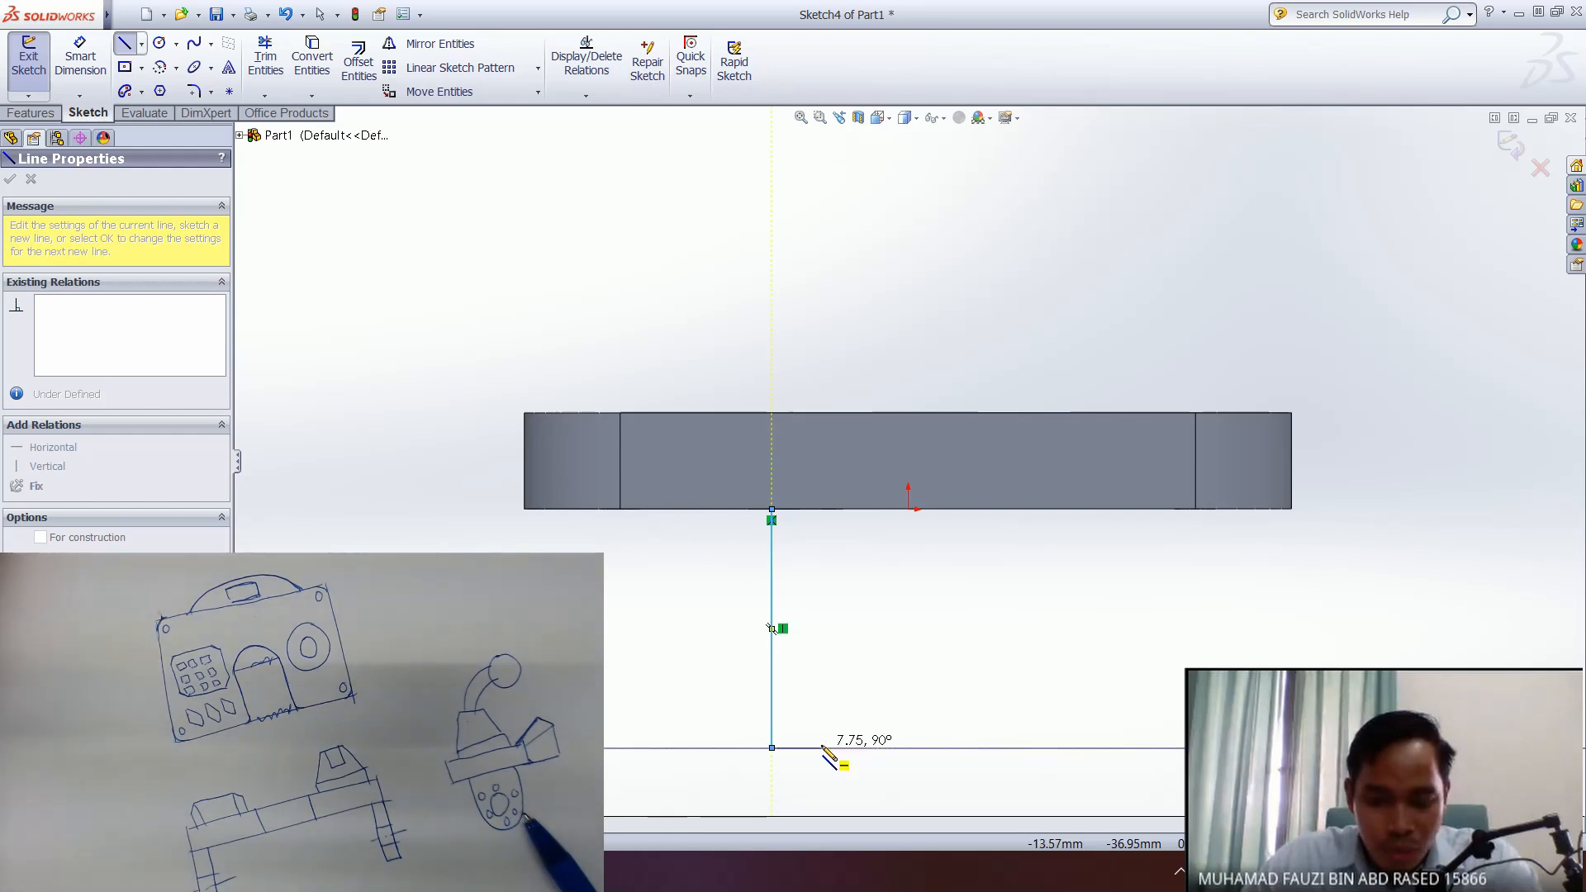
scroll(823, 747, down, 2)
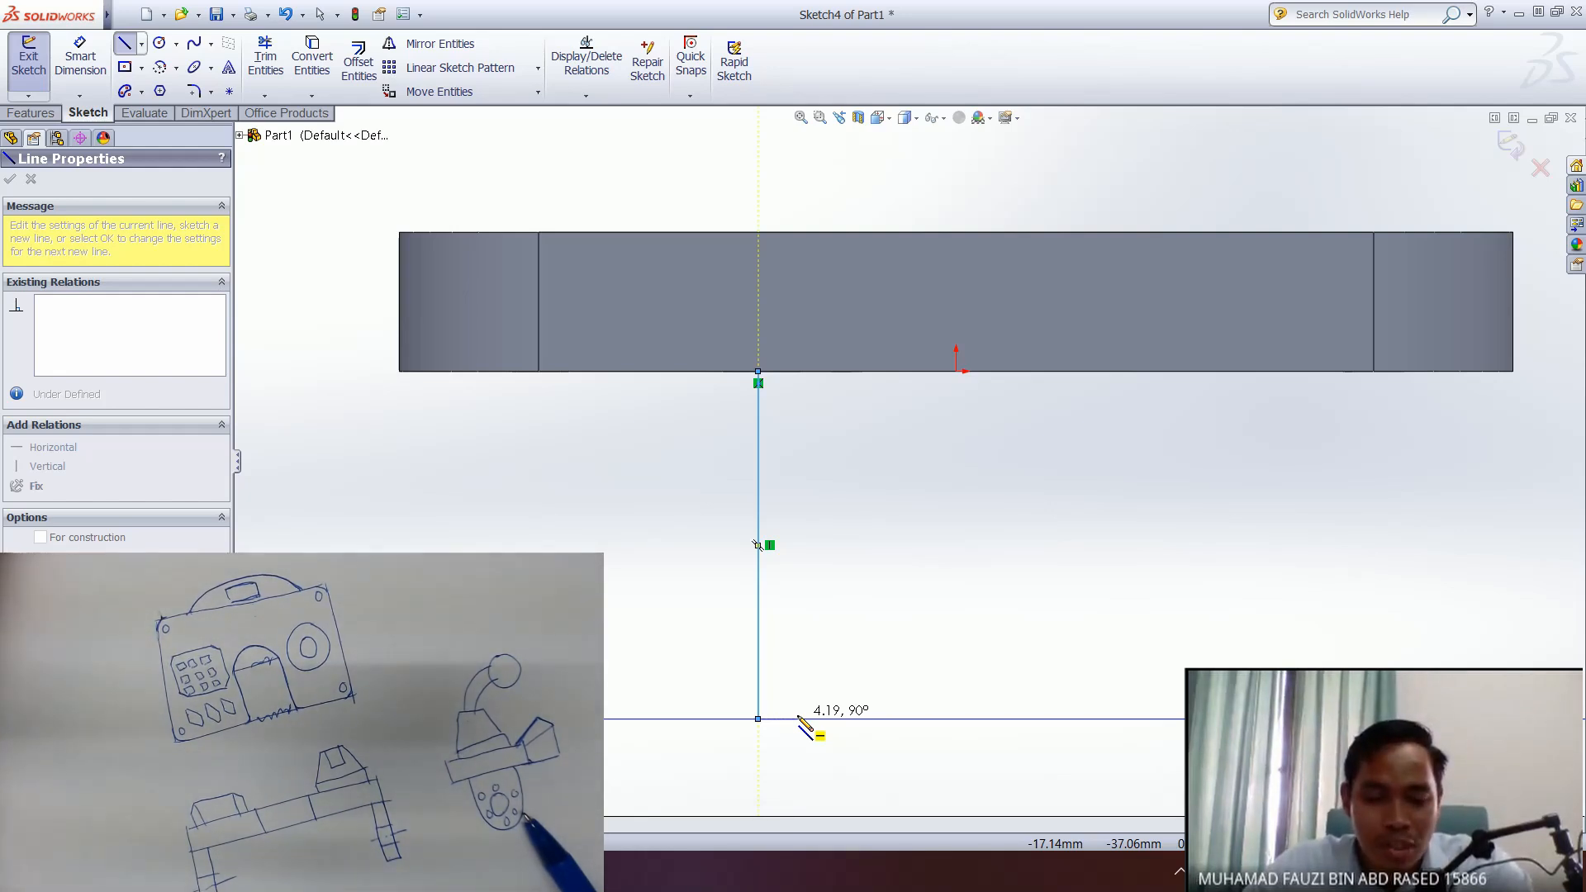
key(a)
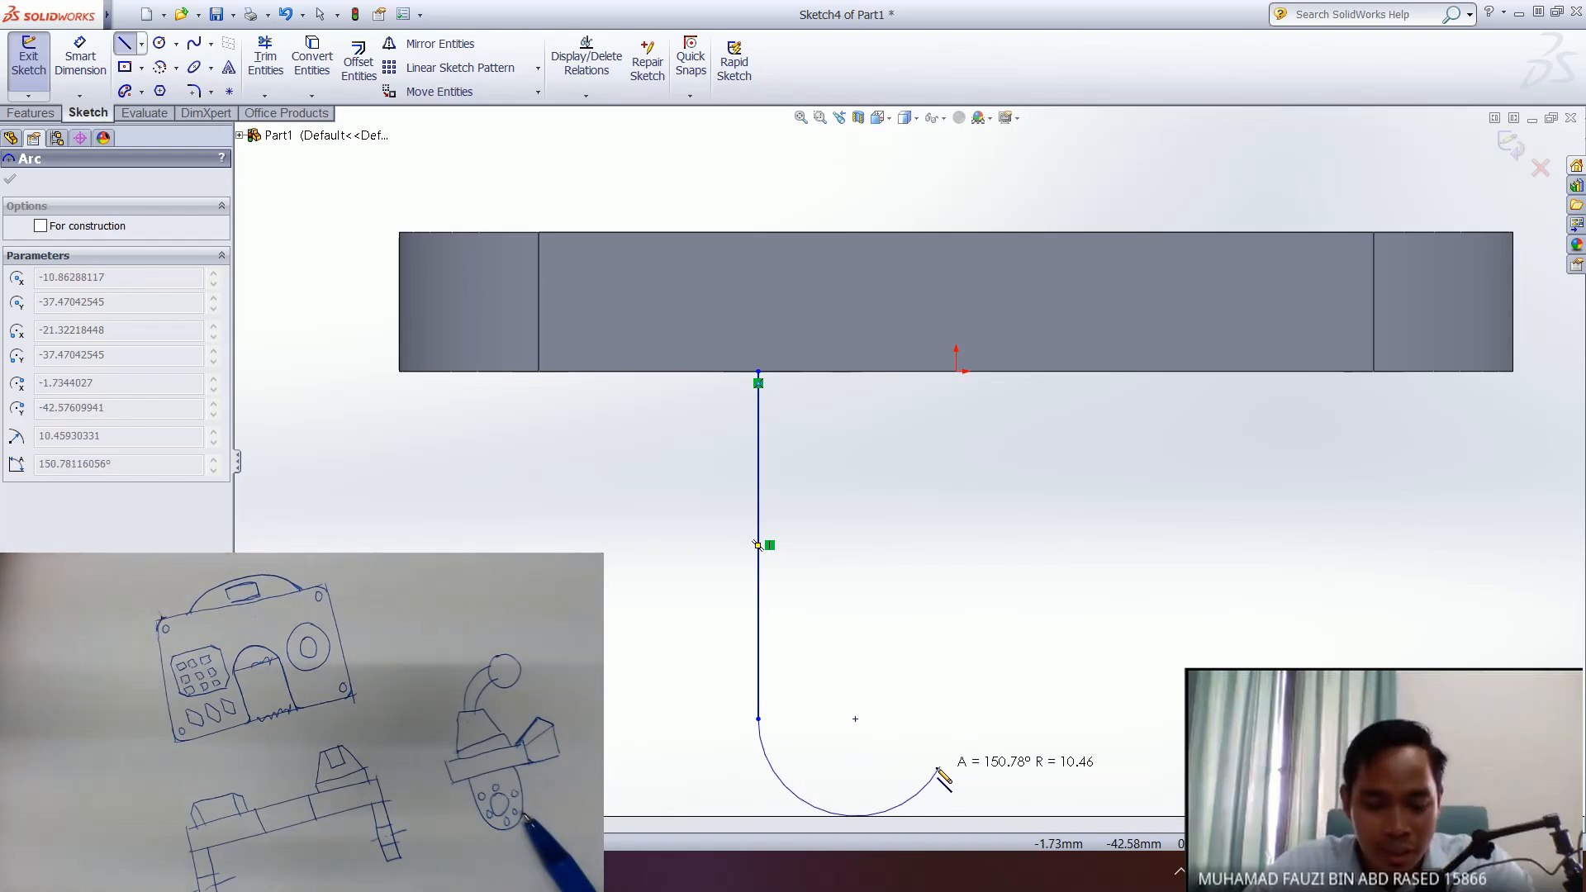
key(a)
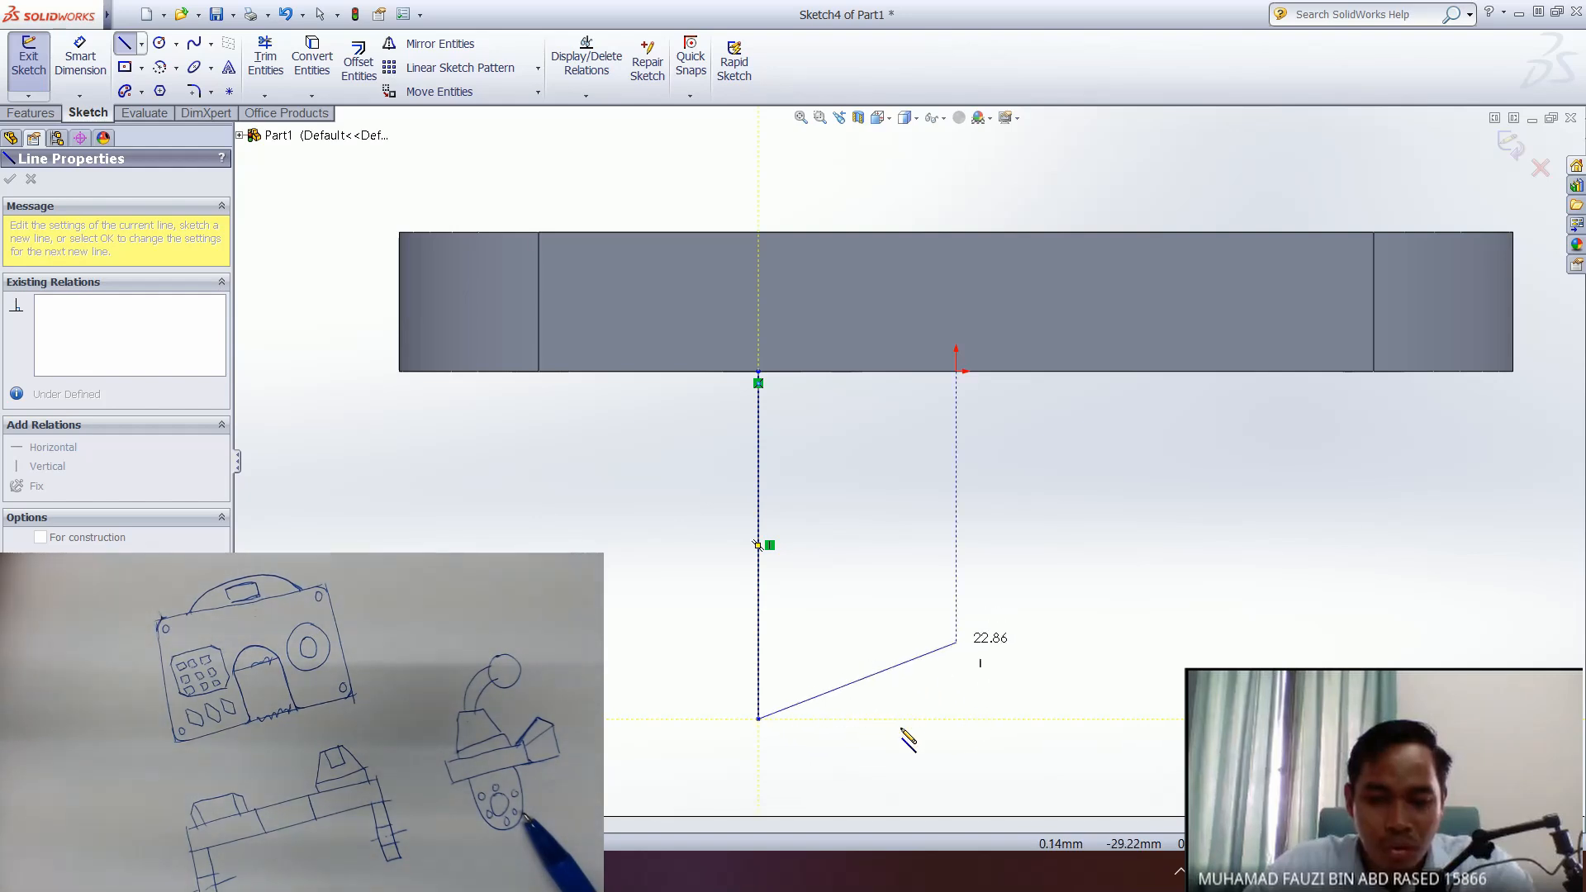
click(758, 718)
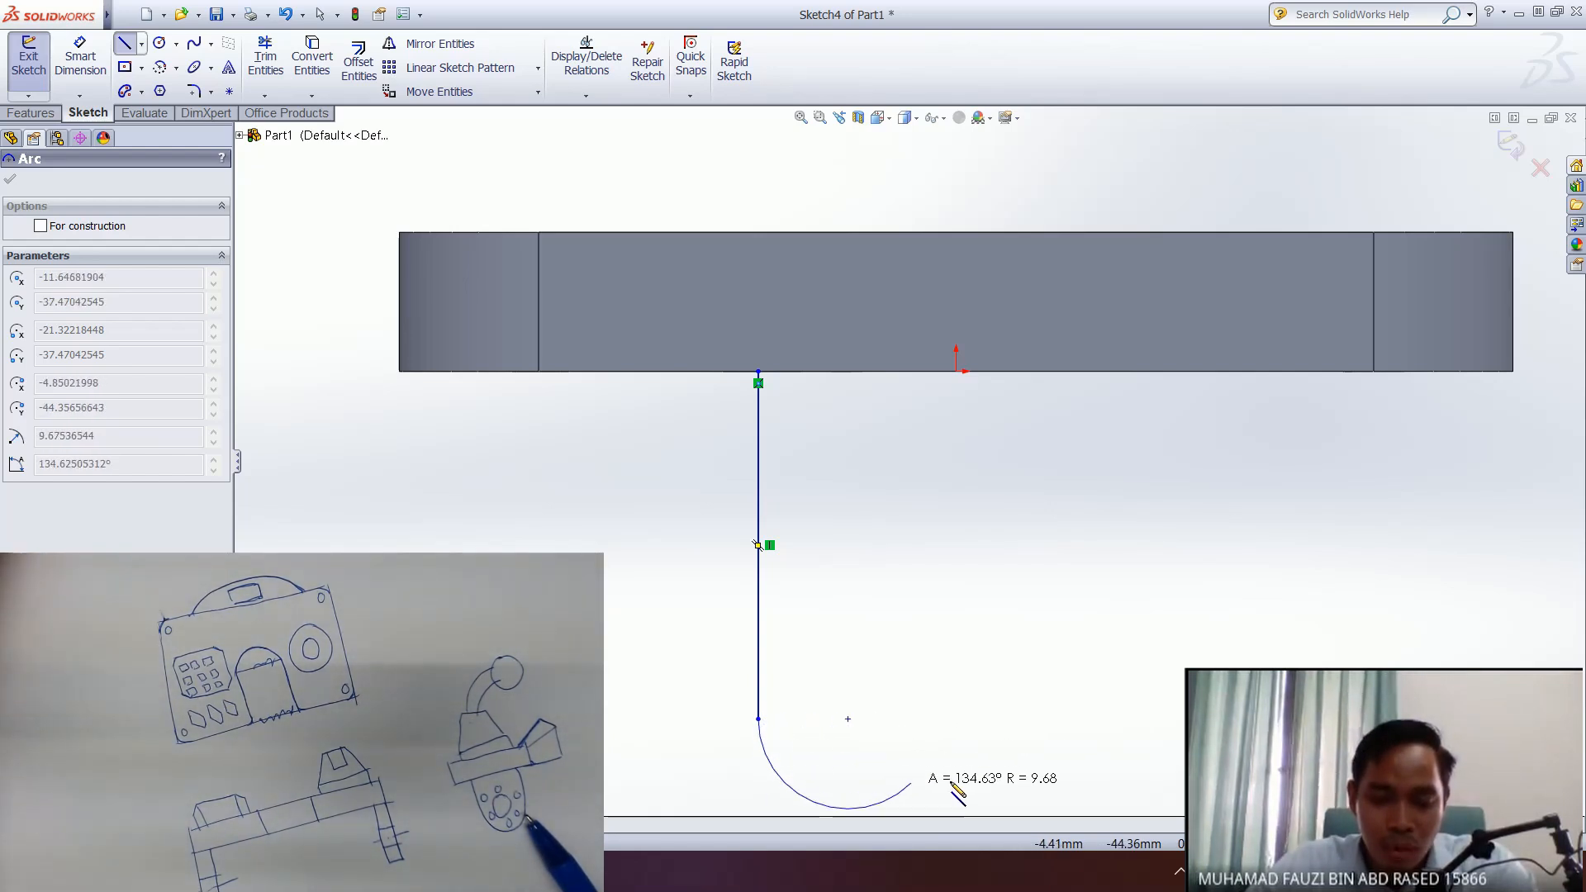
scroll(1011, 789, down, 1)
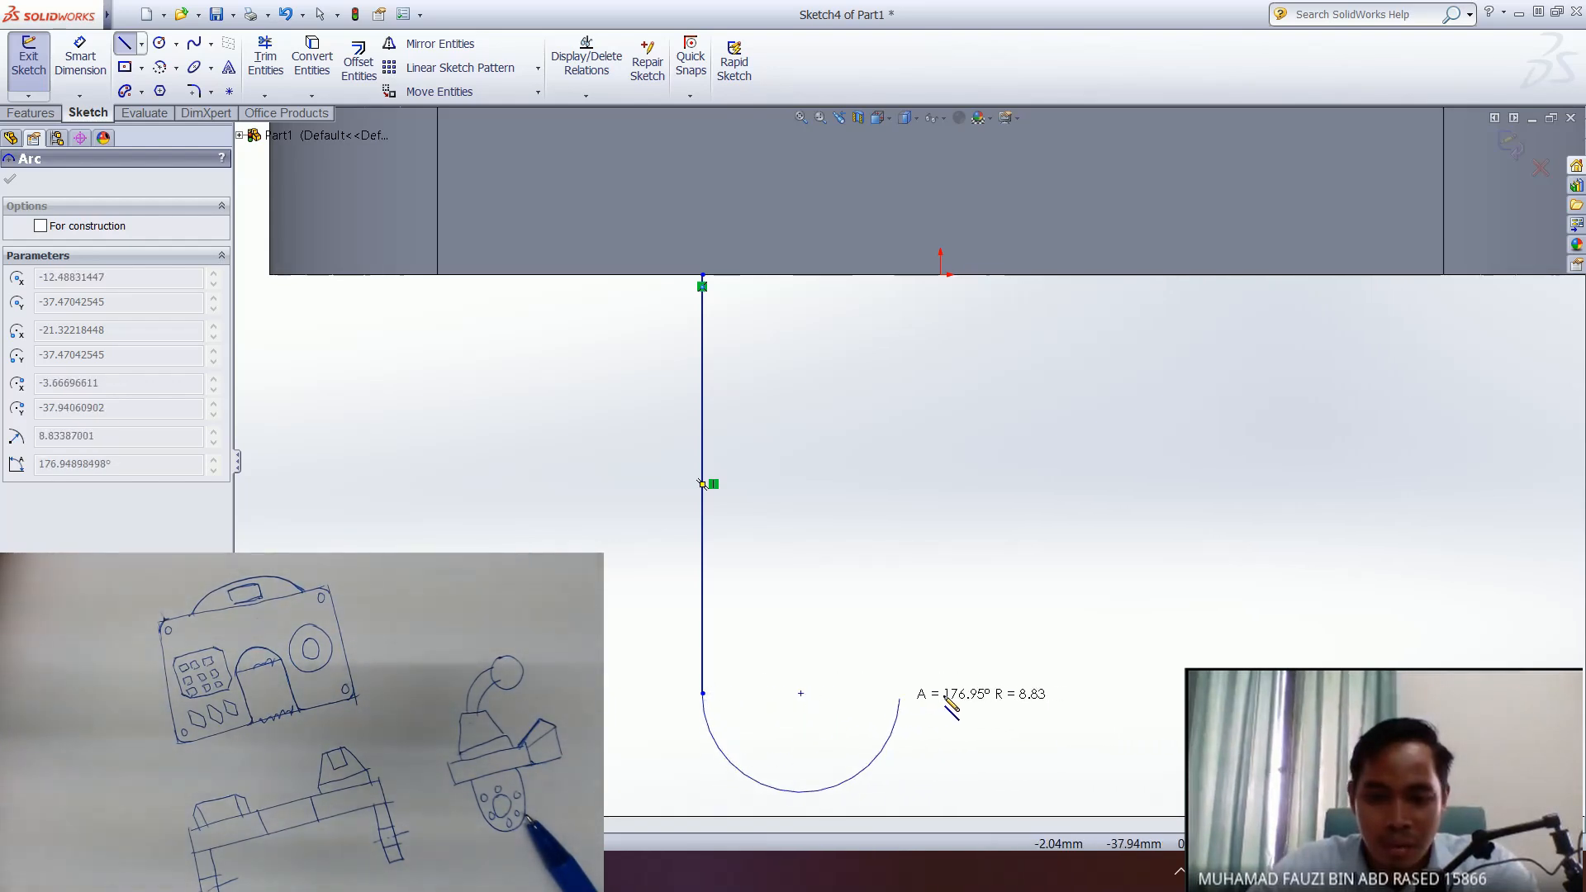
click(1045, 693)
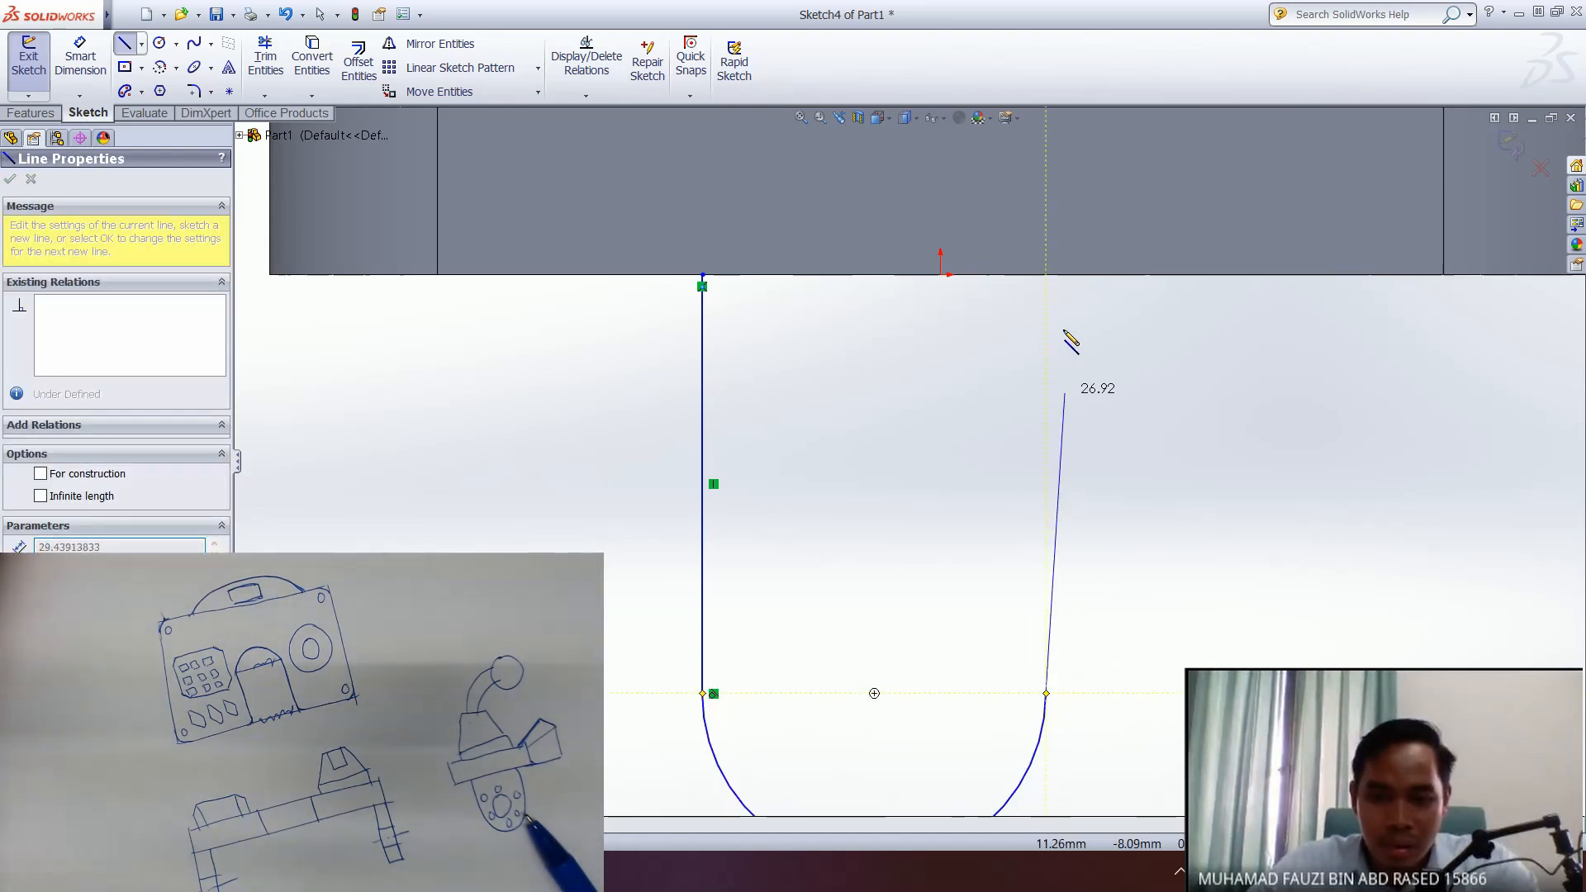
- Close the U-shaped profile with a vertical line up to the plate's lower edge and a horizontal line back to the starting point
click(1046, 275)
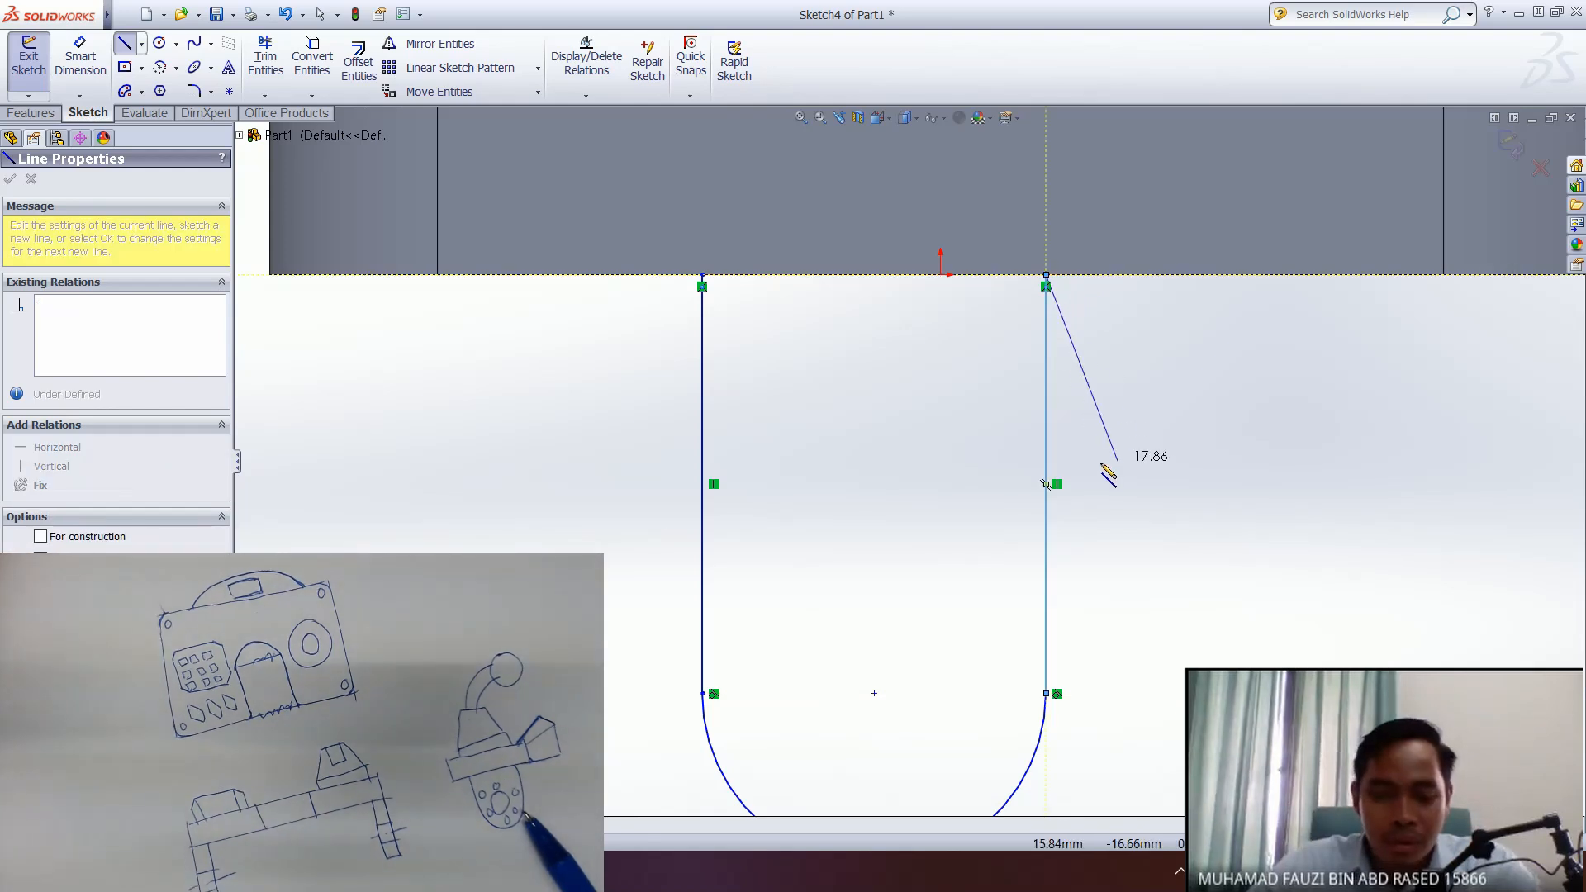
click(702, 276)
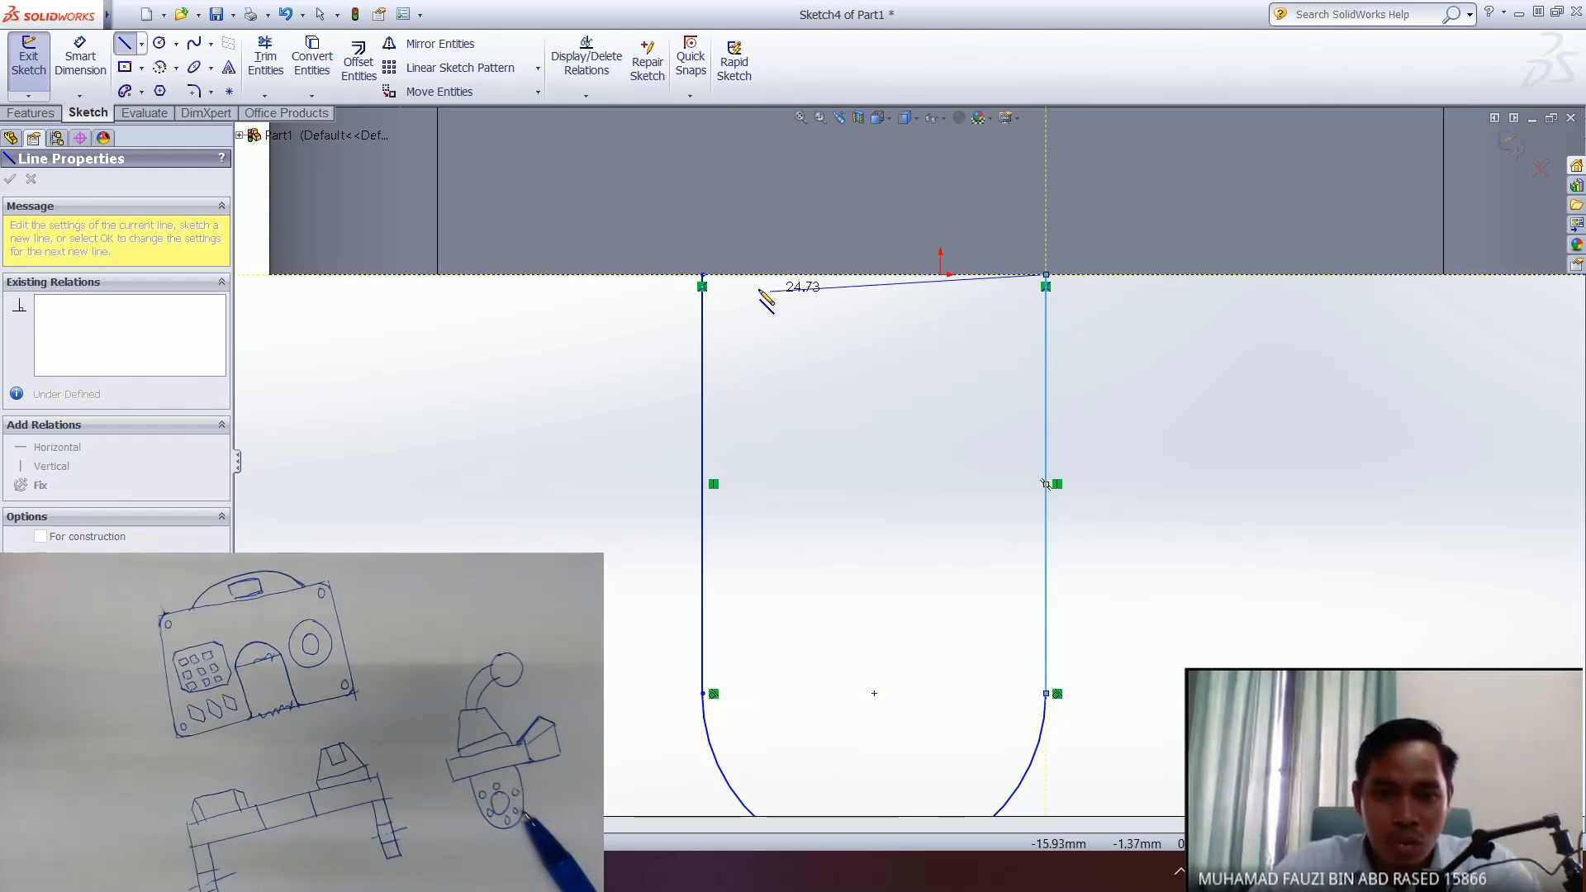
click(703, 275)
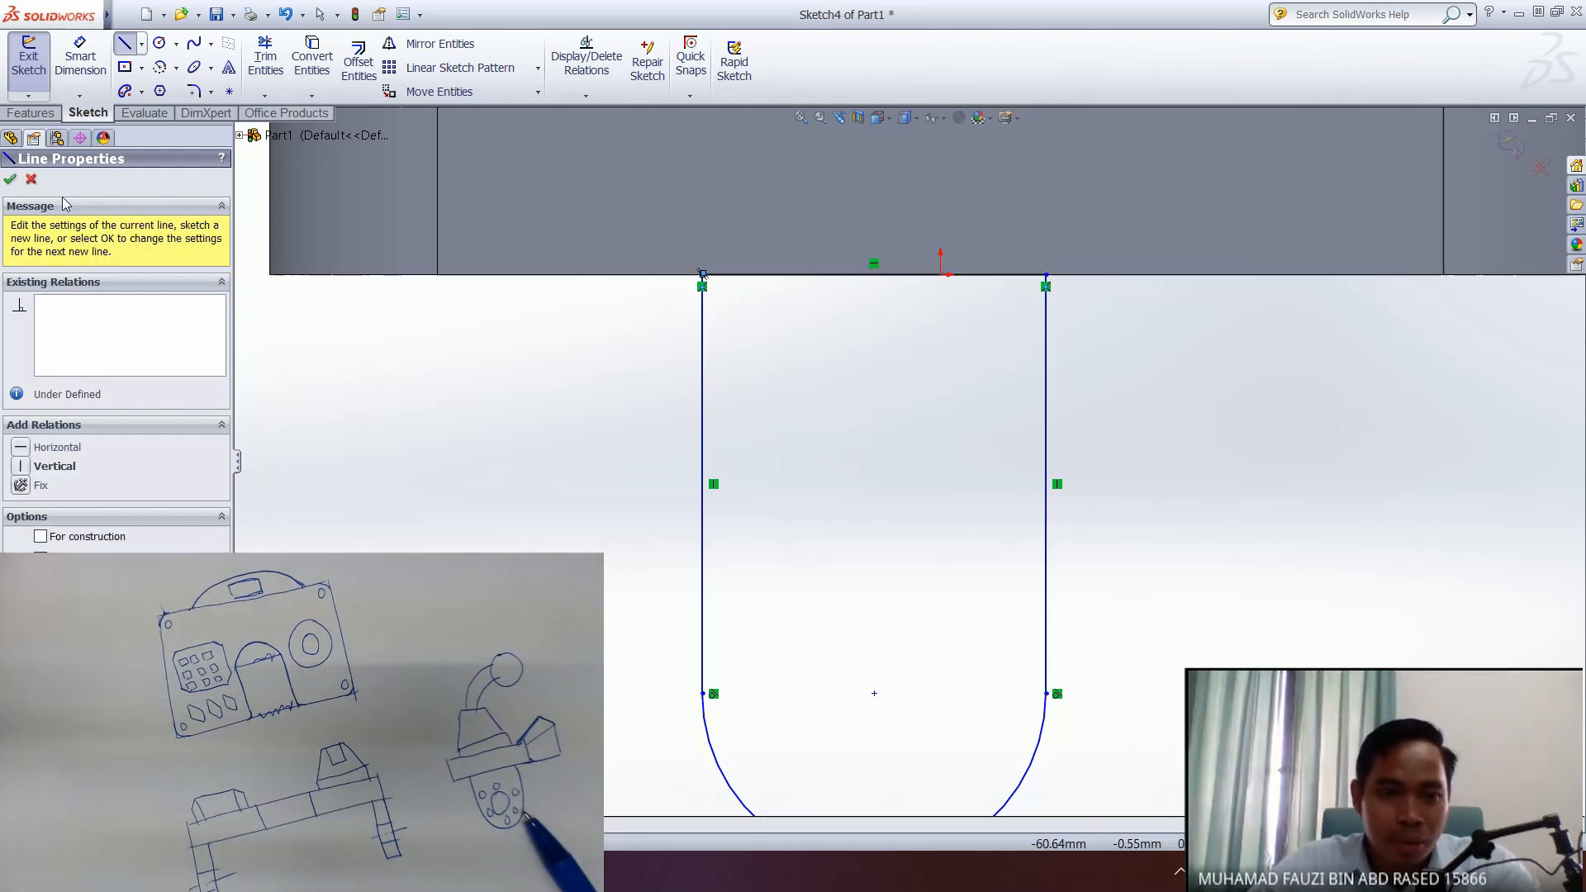
click(10, 178)
- Dimension the U-profile's horizontal closing line at 35 mm
scroll(888, 571, up, 8)
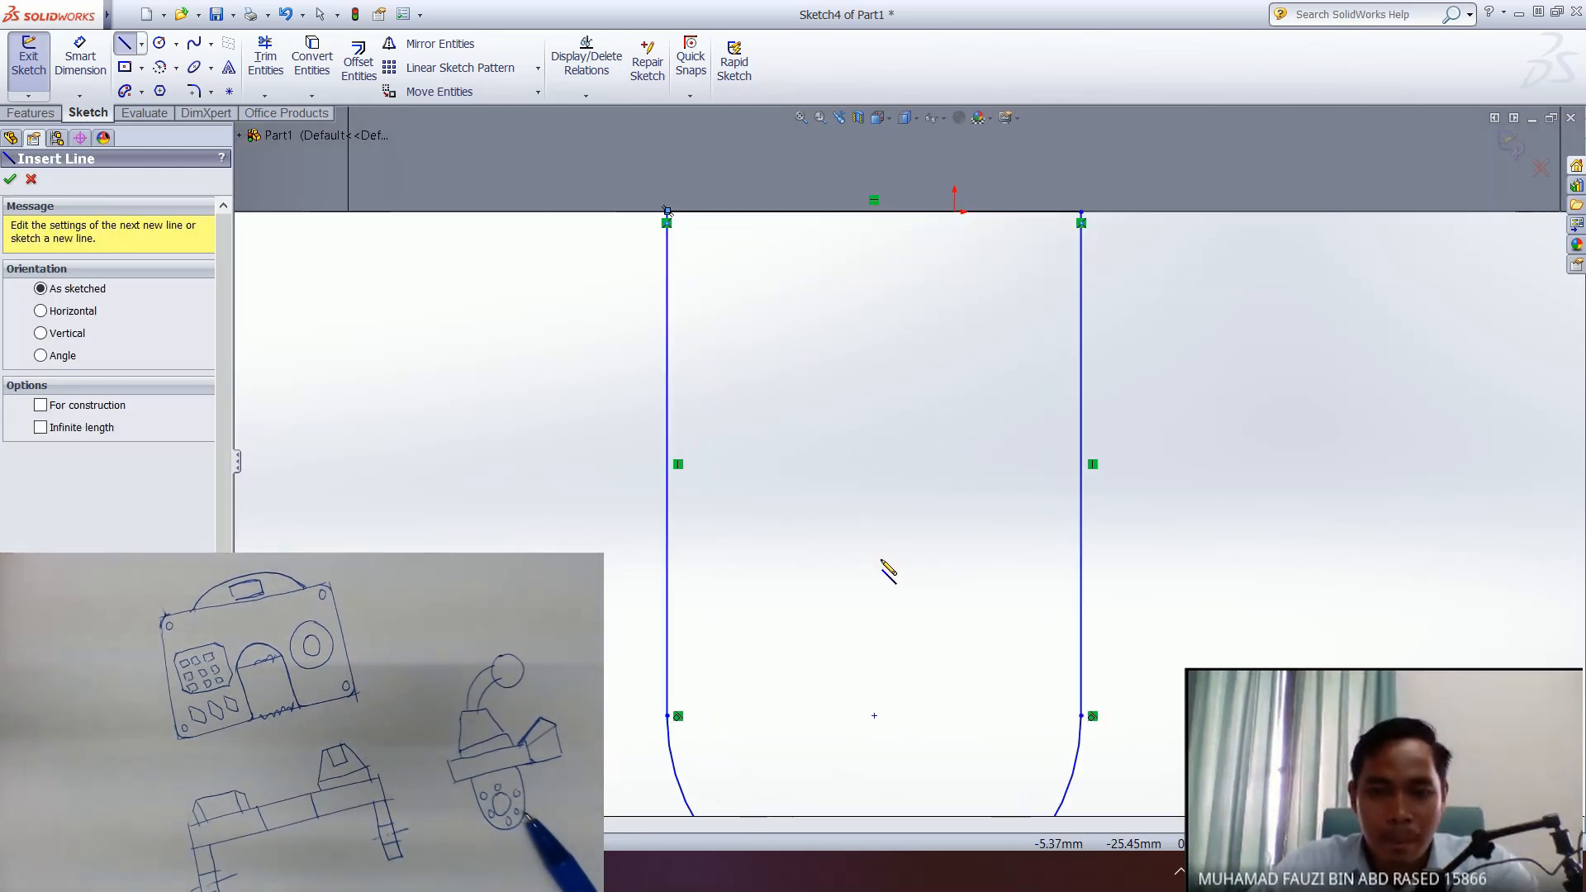
middle_drag(1057, 463, 1073, 620)
mouse_move(1268, 559)
ctrl+middle_down()
mouse_move(1121, 537)
mouse_move(989, 624)
ctrl+middle_up()
mouse_move(1179, 577)
middle_down()
mouse_move(1092, 680)
mouse_move(1143, 601)
middle_up()
scroll(991, 562, up, 8)
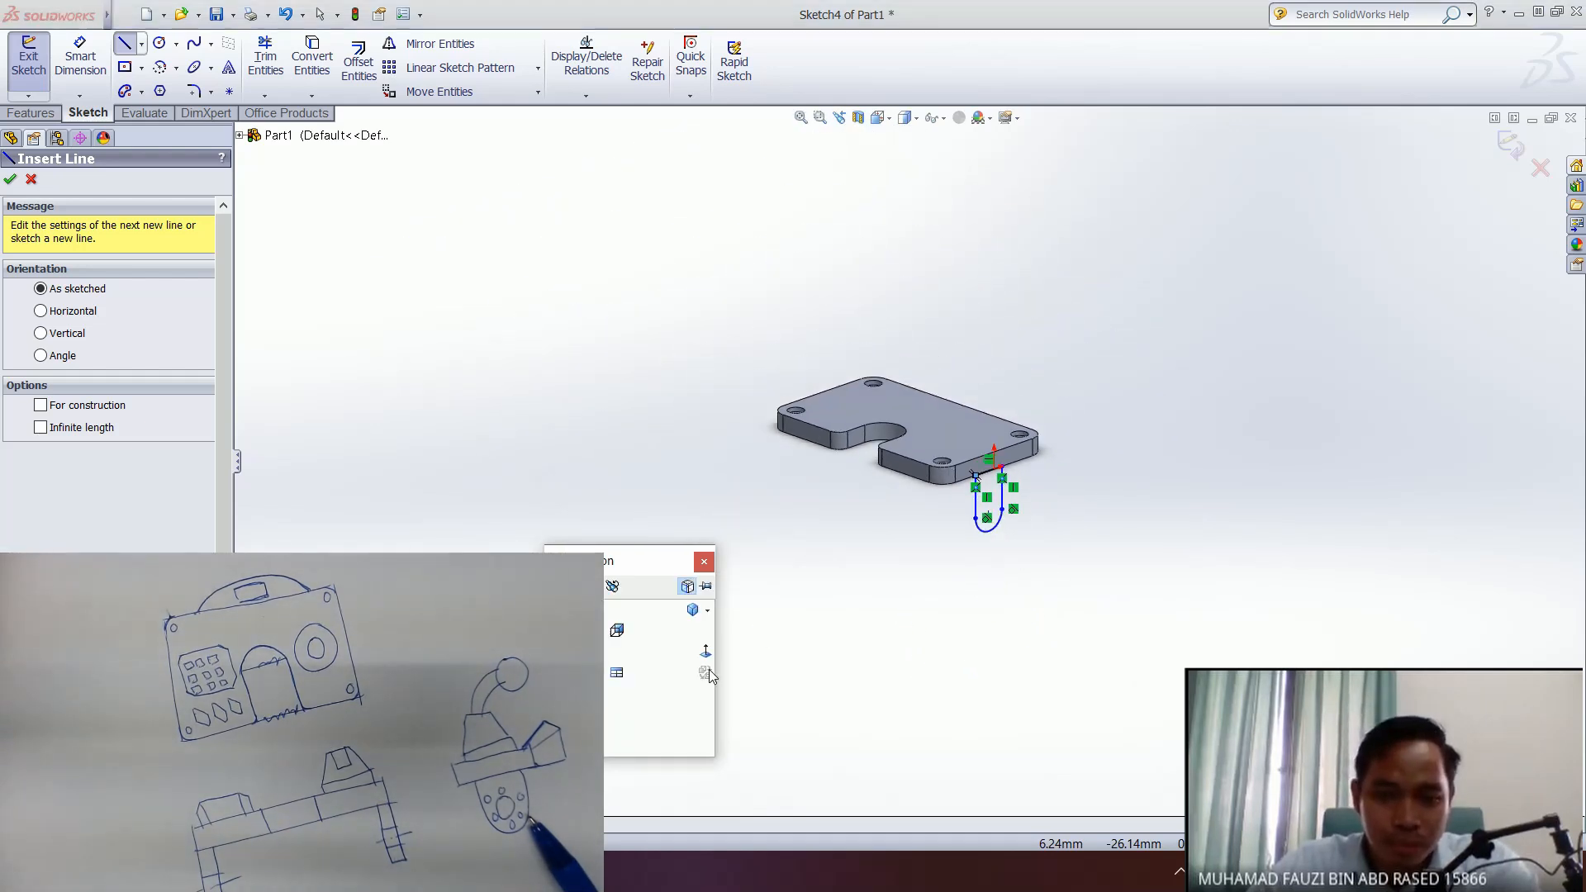
click(973, 601)
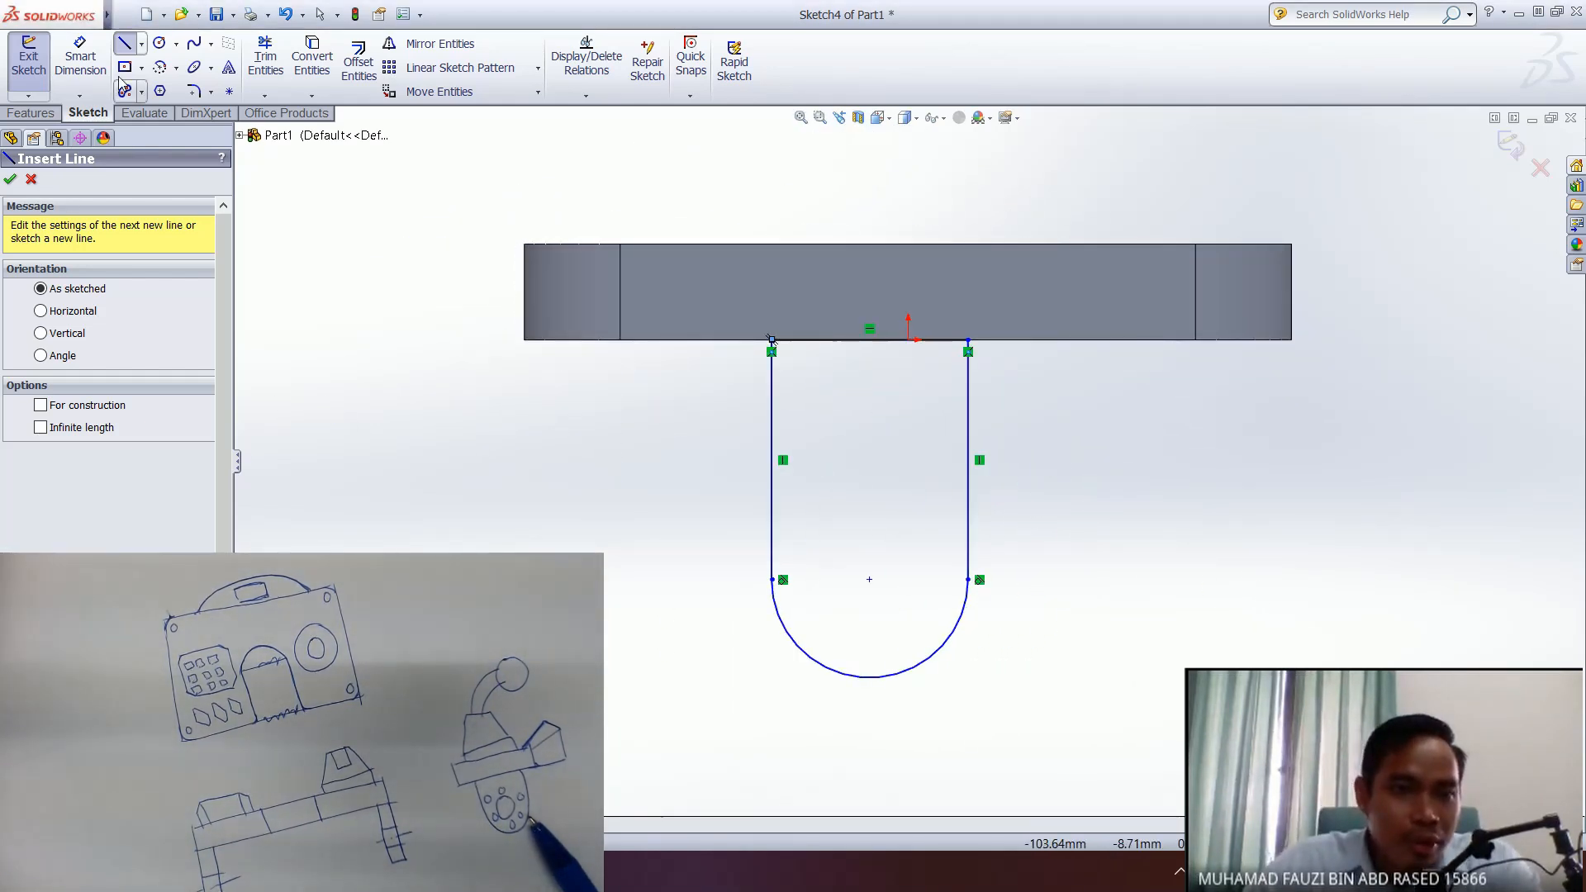
click(80, 58)
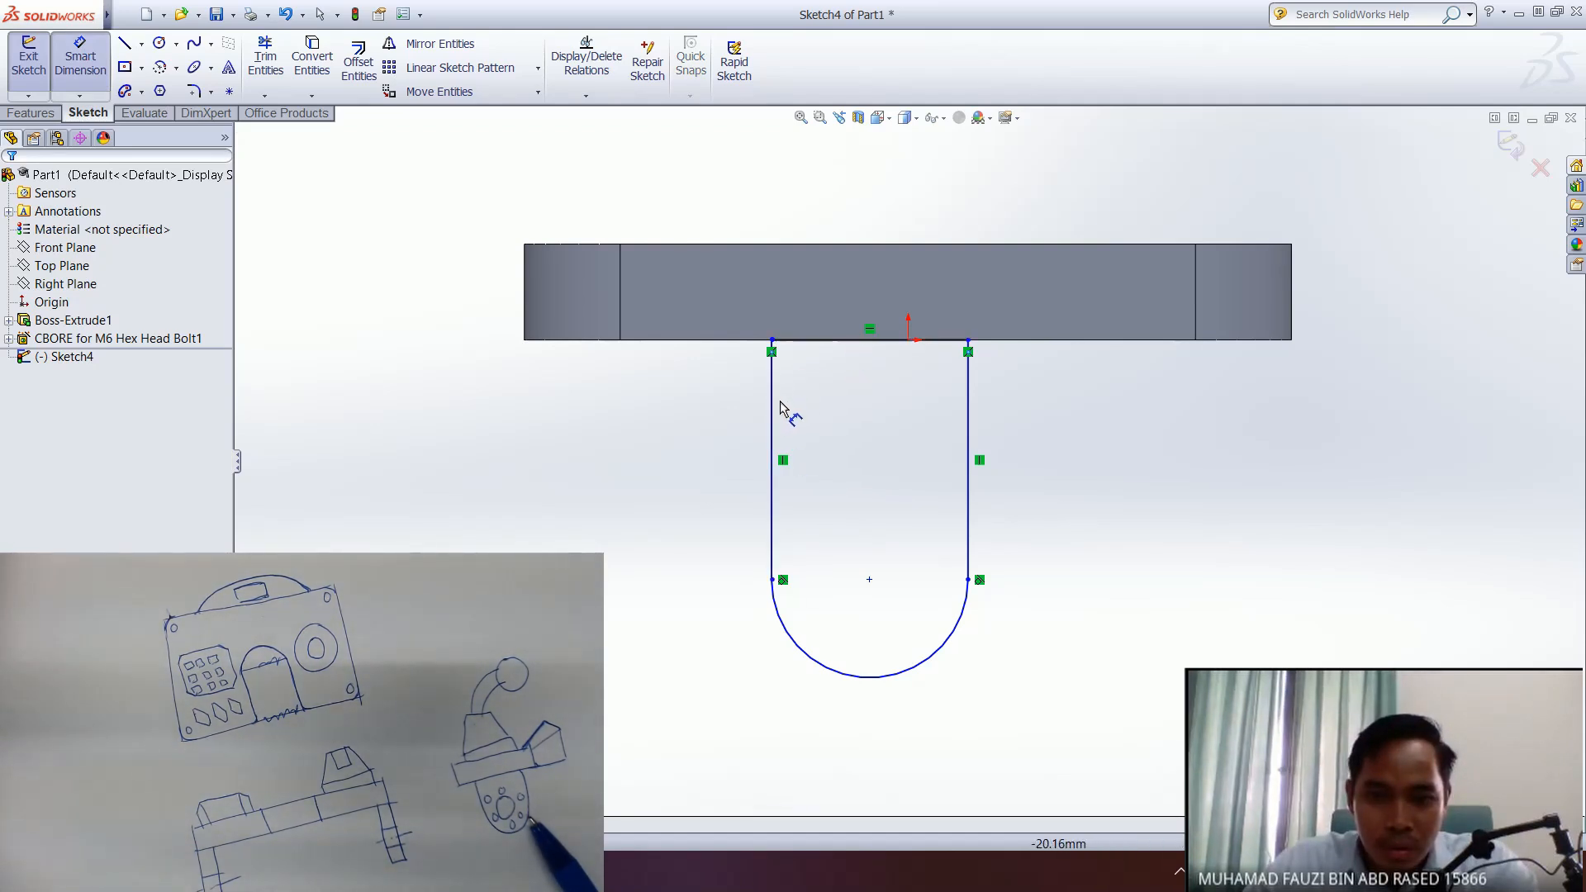
click(848, 342)
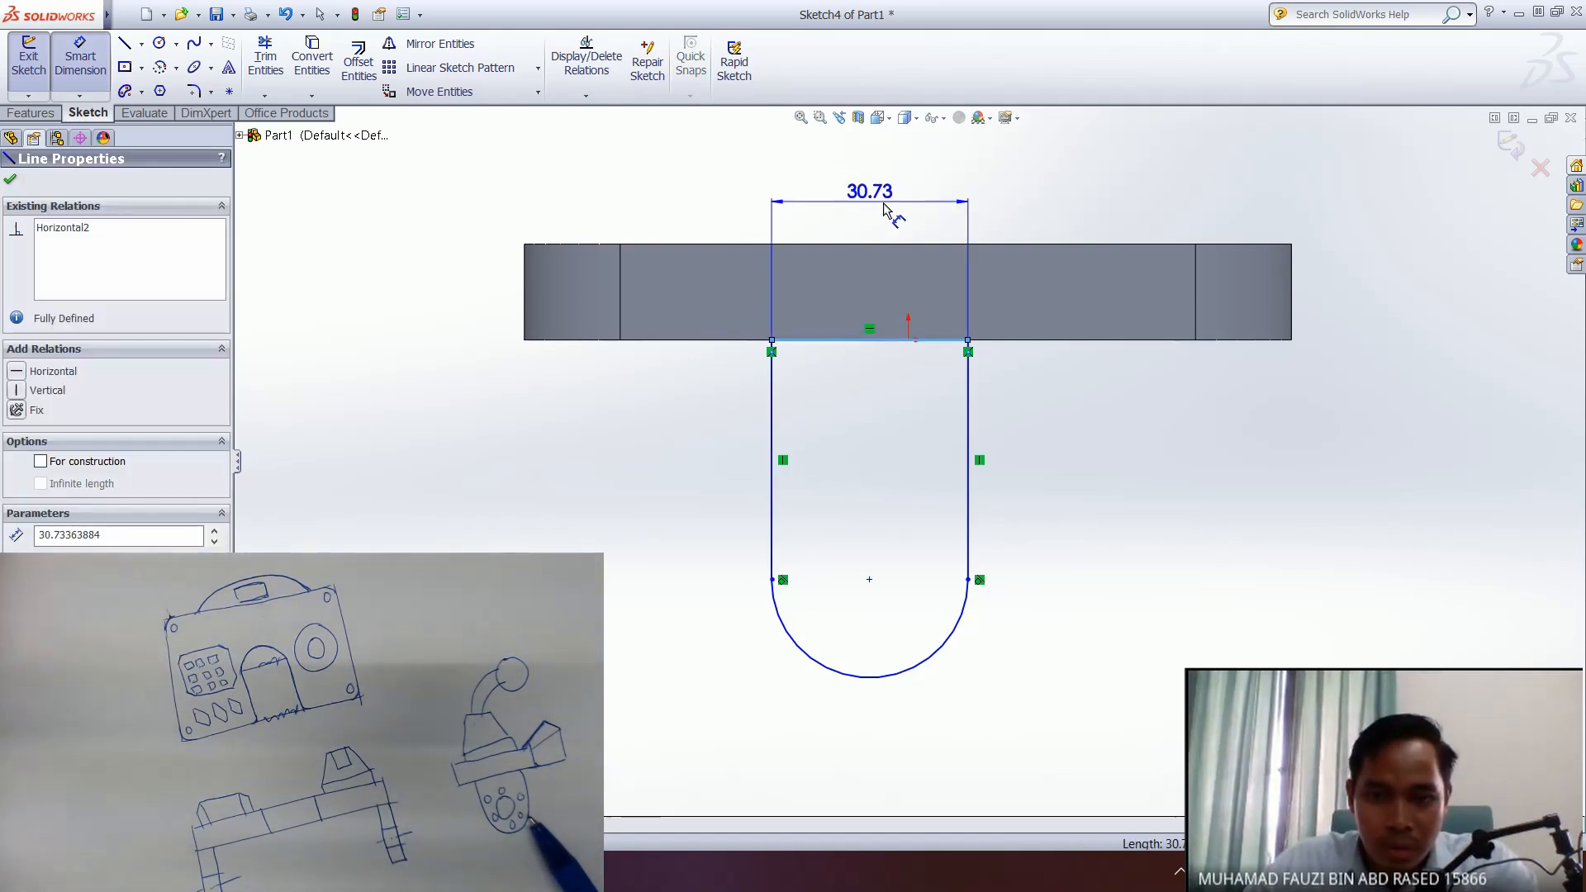
click(891, 213)
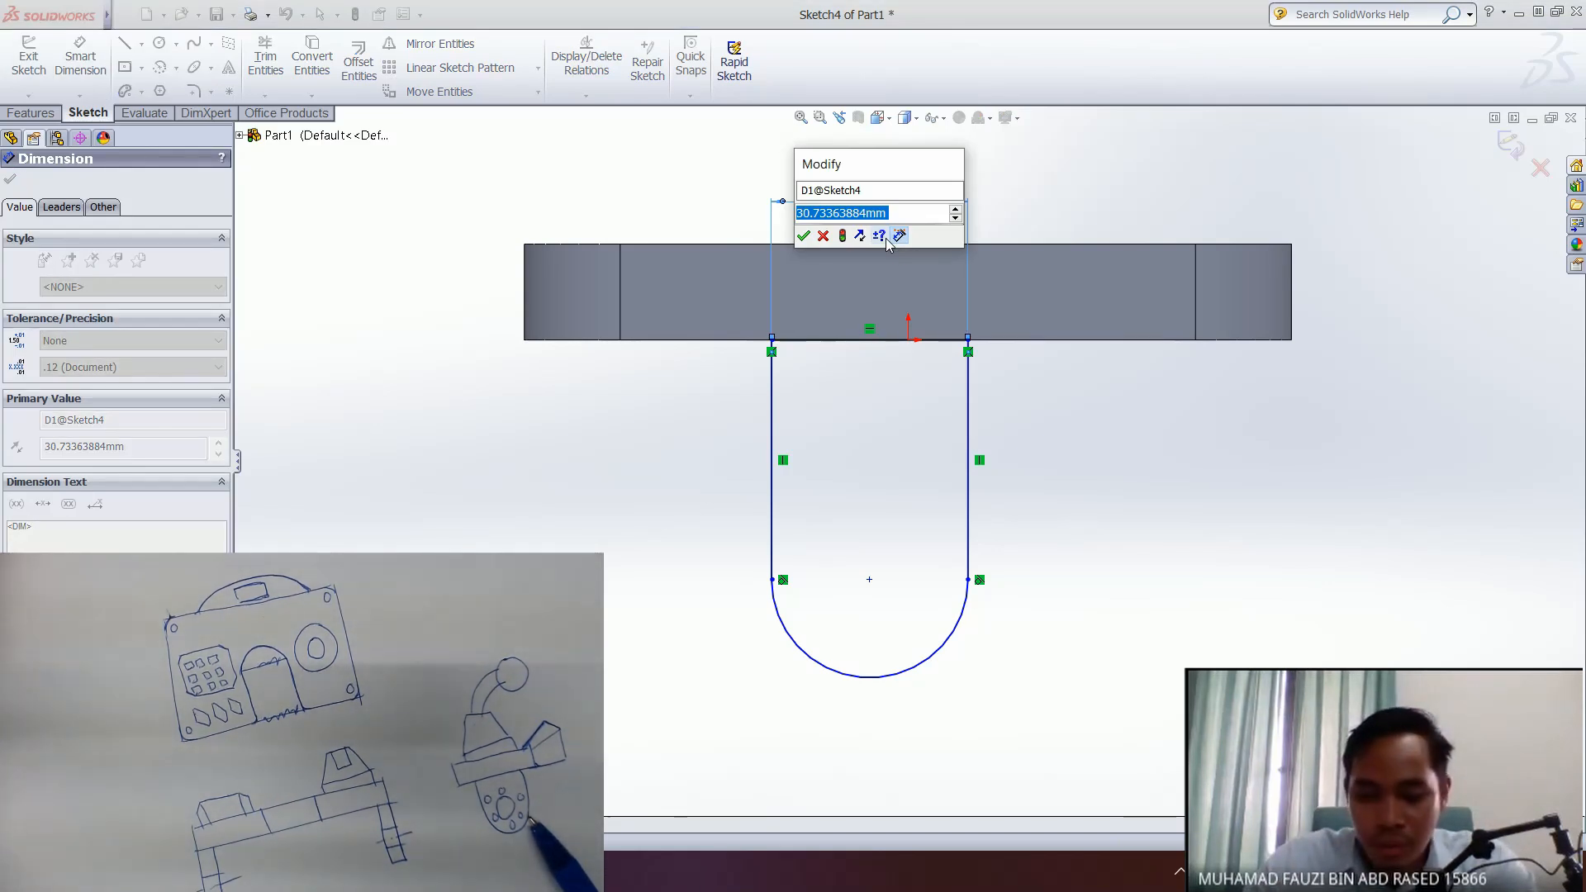
text(35)
key(Return)
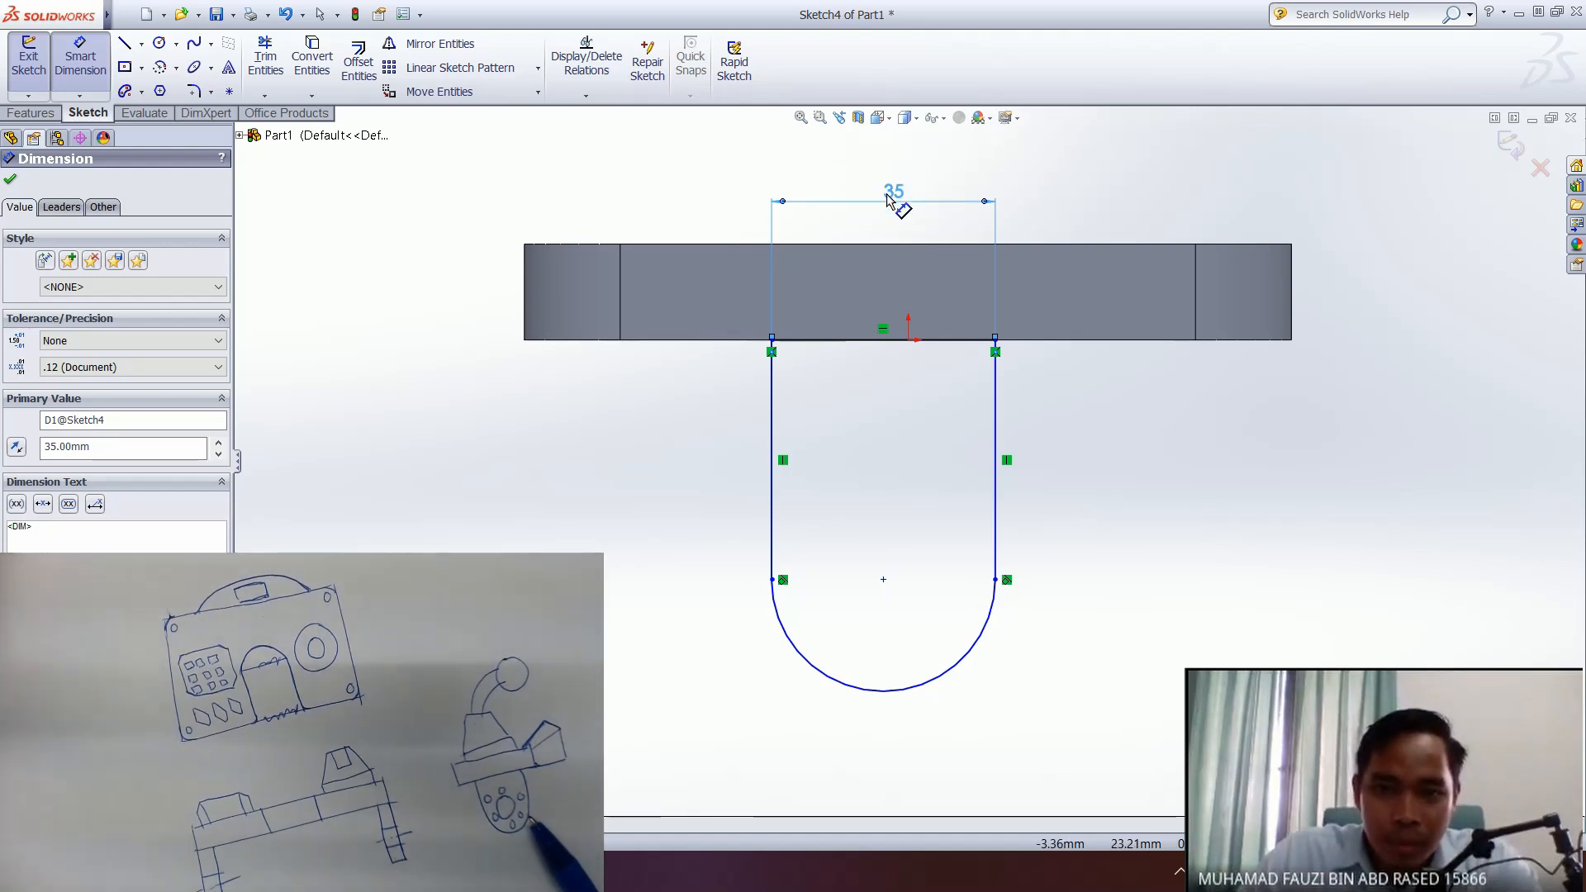
- Try a 40 mm width for the U-profile, and settle on 45 mm
double_click(83, 446)
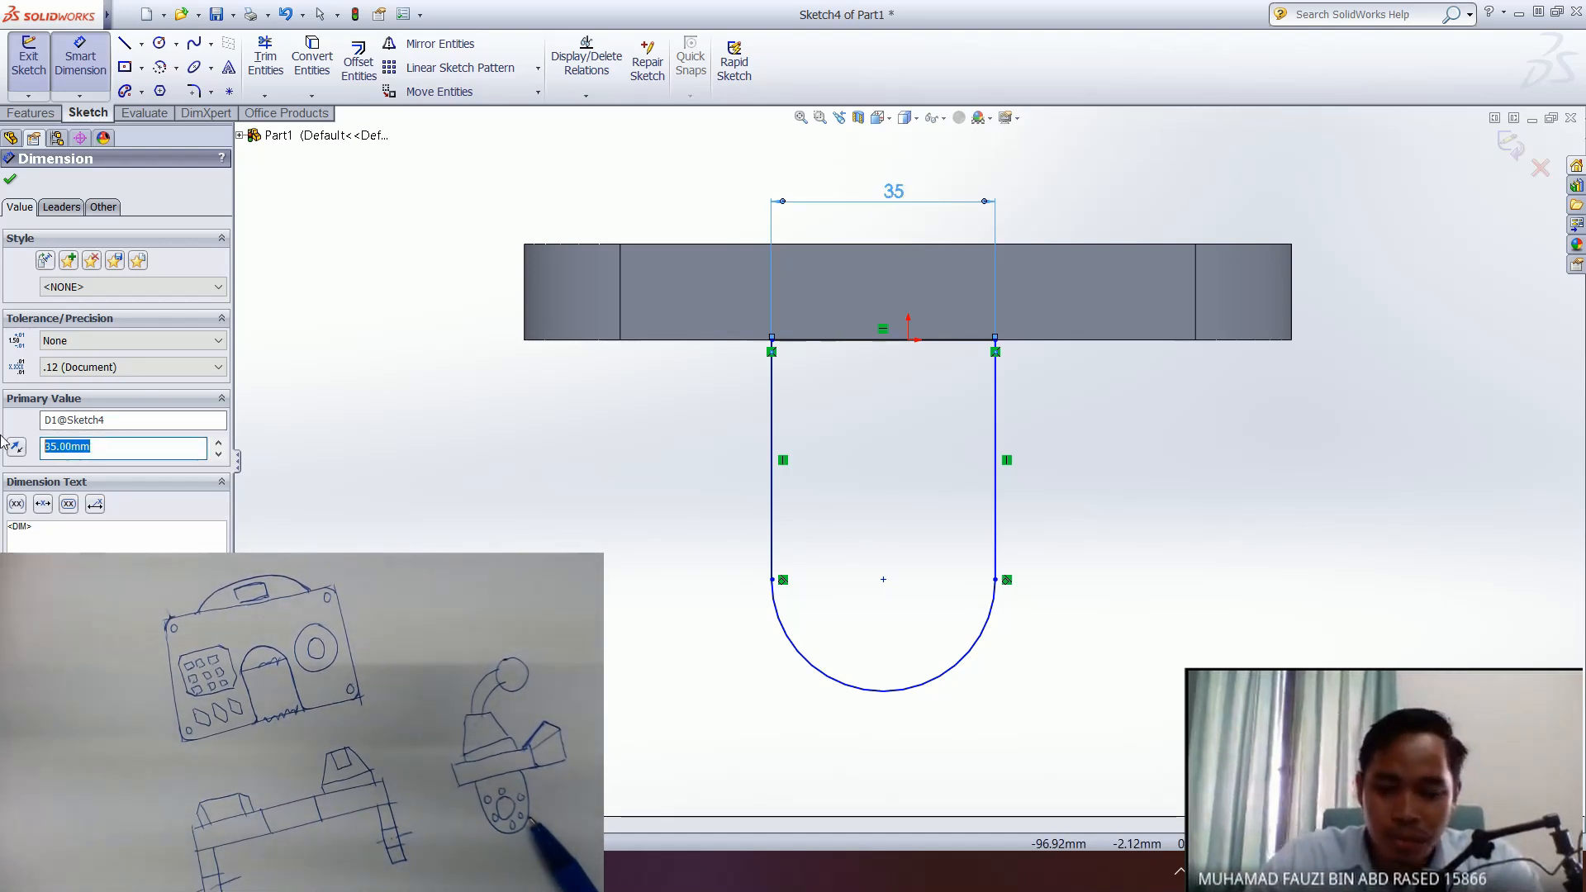
text(40)
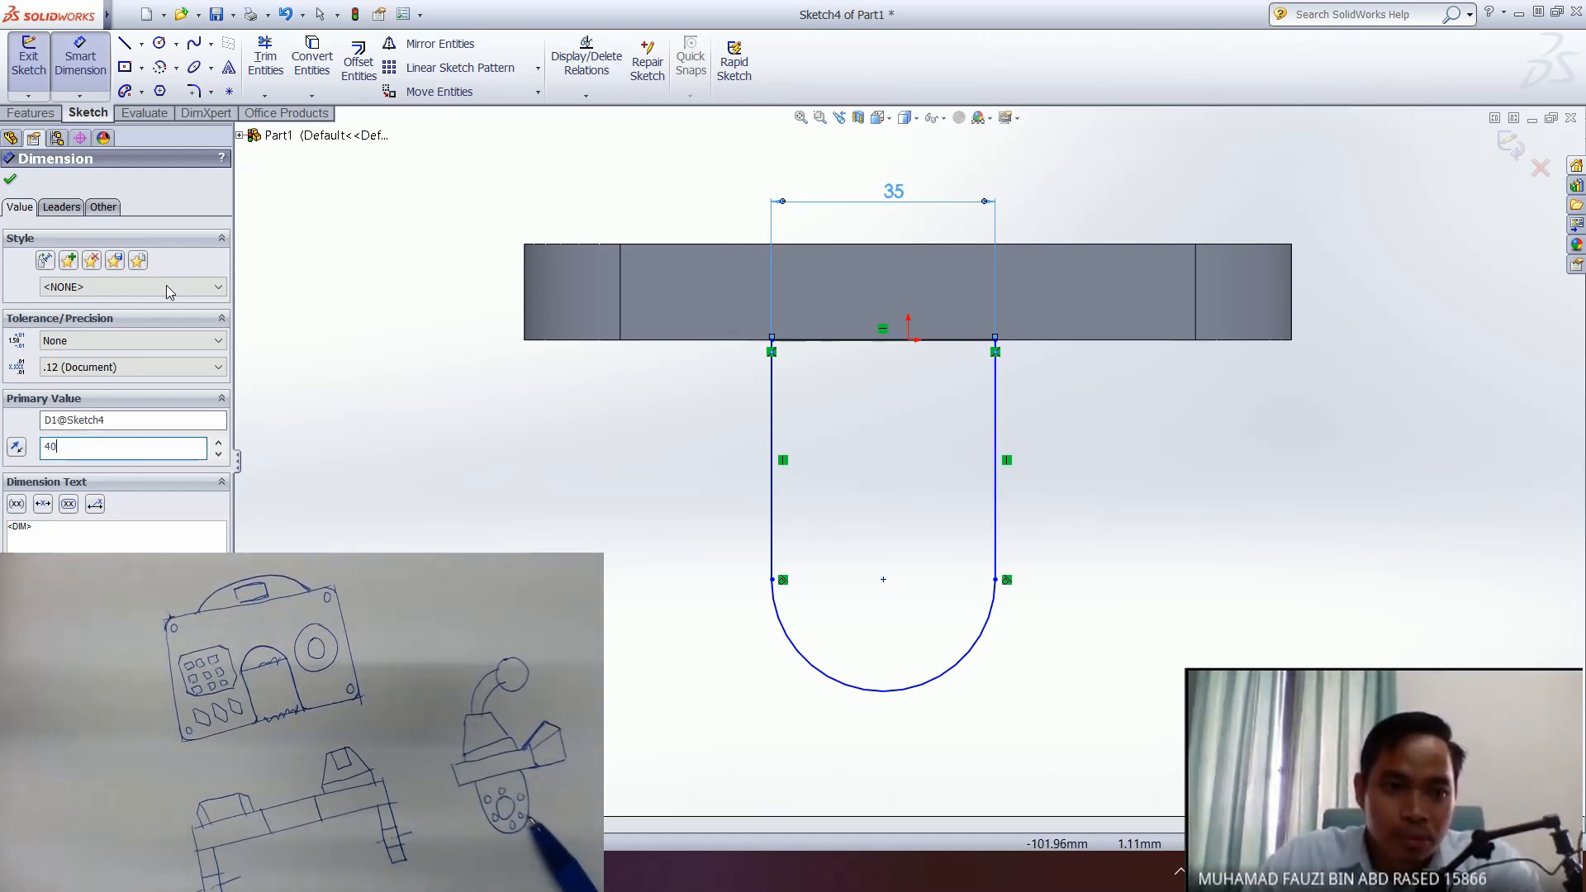
key(Return)
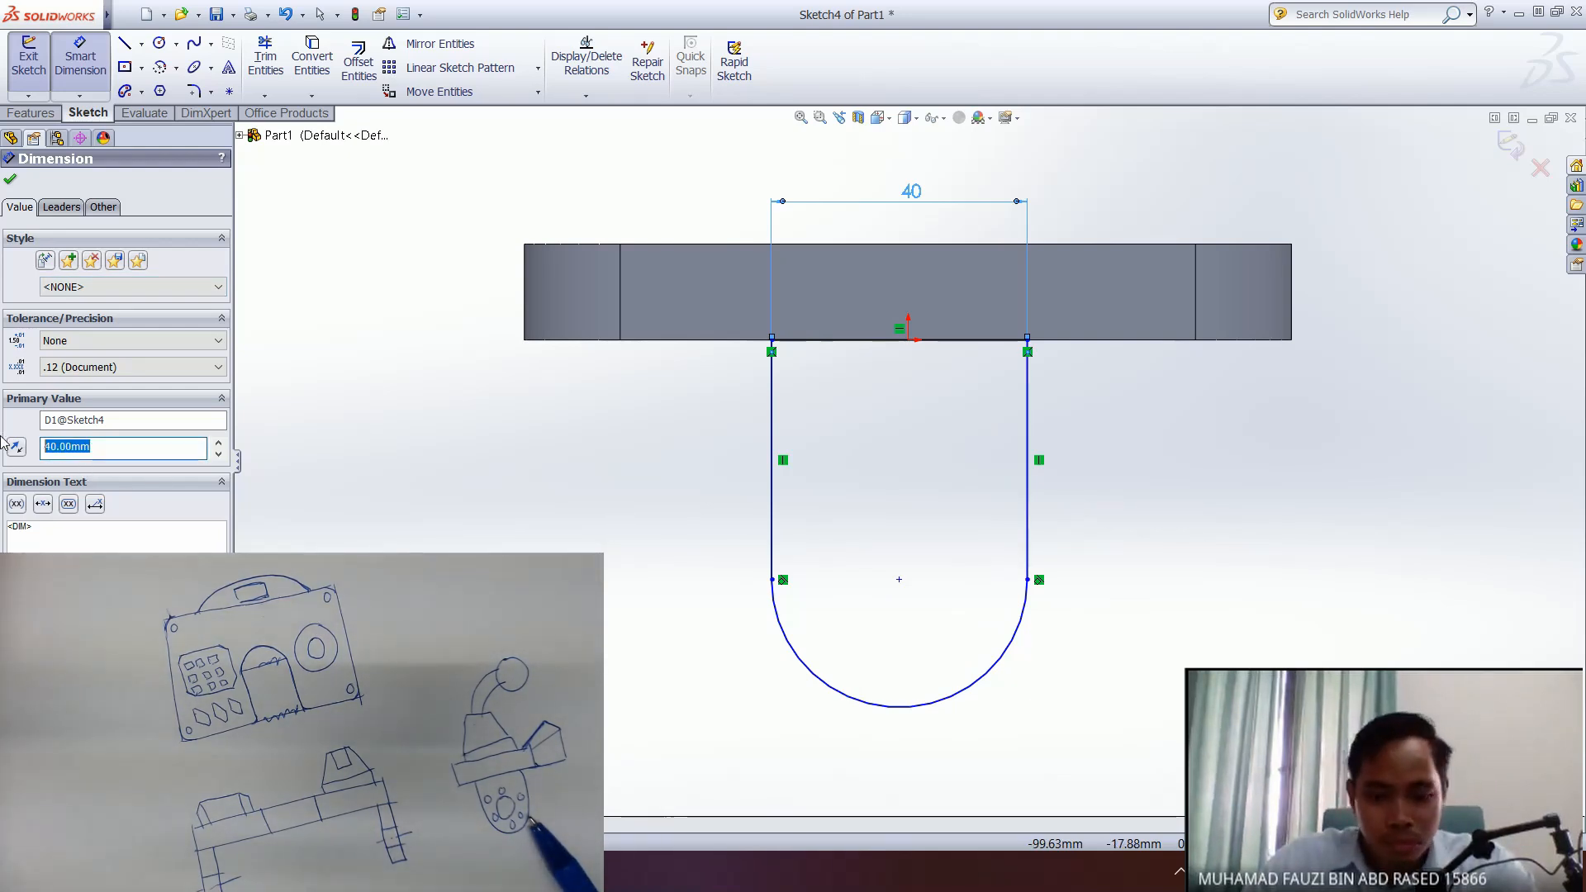
text(45)
key(Return)
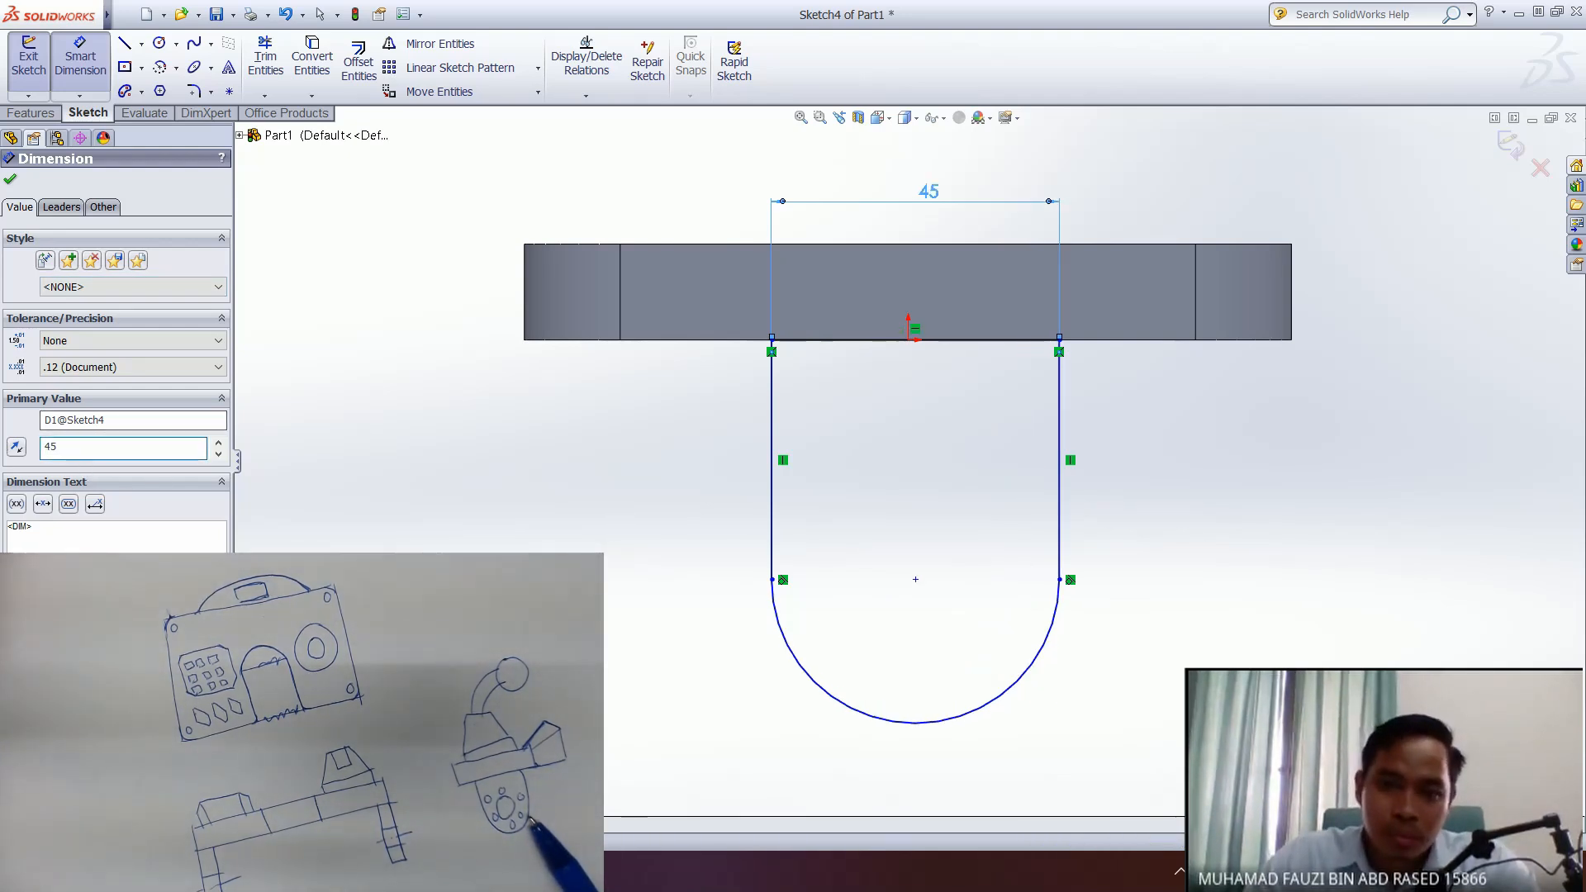
key(Escape)
- Dimension the straight side of the U-profile nearer the plate's slotted edge at 40 mm
mouse_move(778, 559)
middle_down()
mouse_move(674, 475)
mouse_move(637, 570)
mouse_move(630, 492)
mouse_move(657, 591)
middle_up()
middle_drag(510, 545, 486, 491)
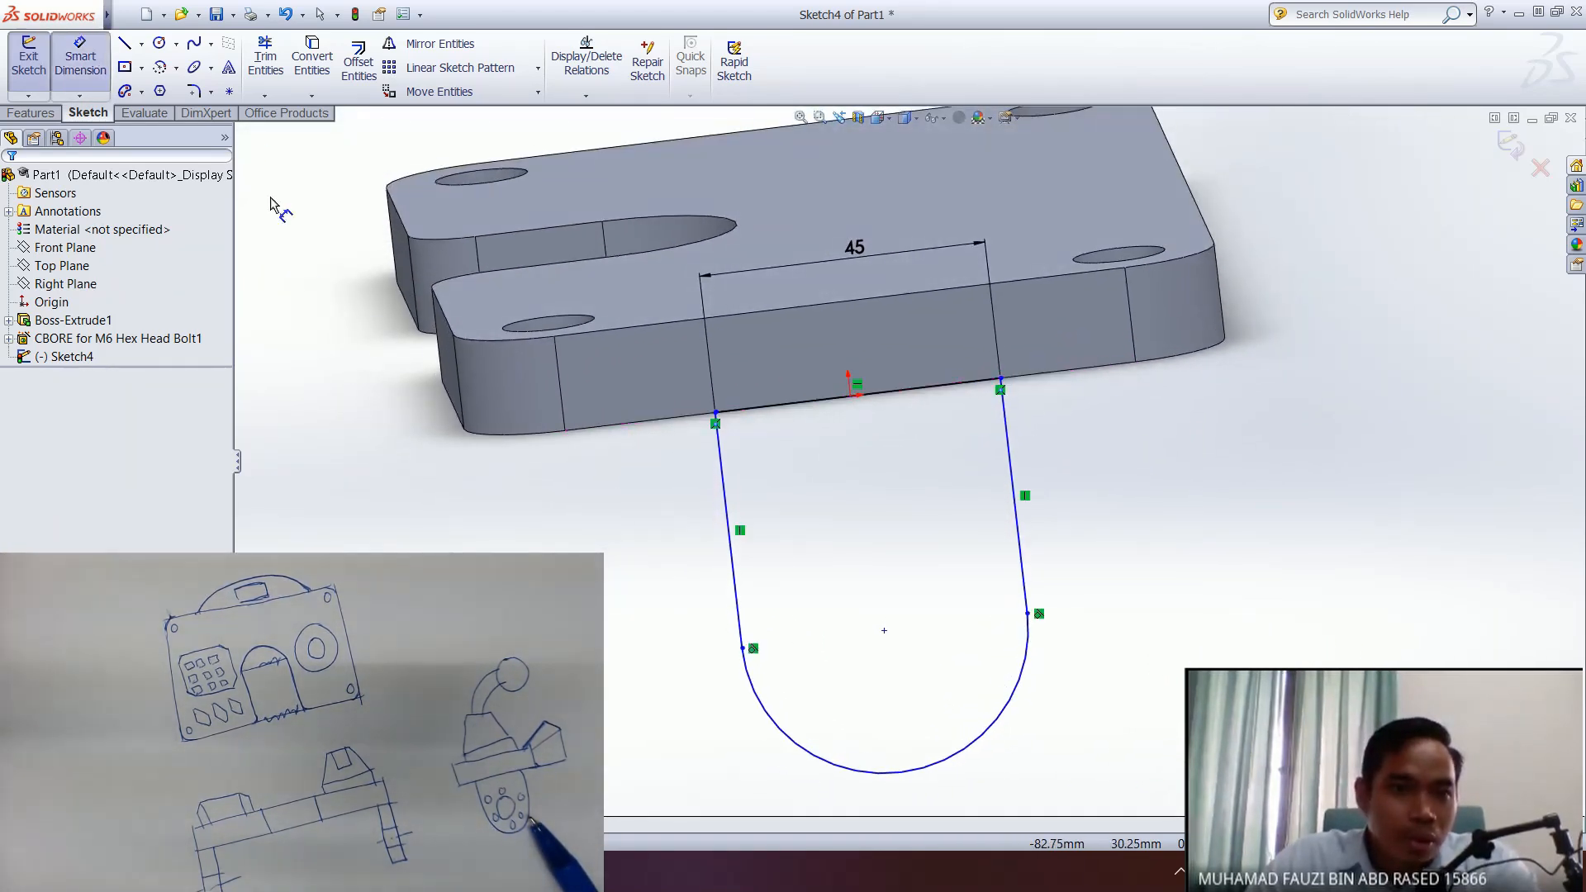
click(89, 66)
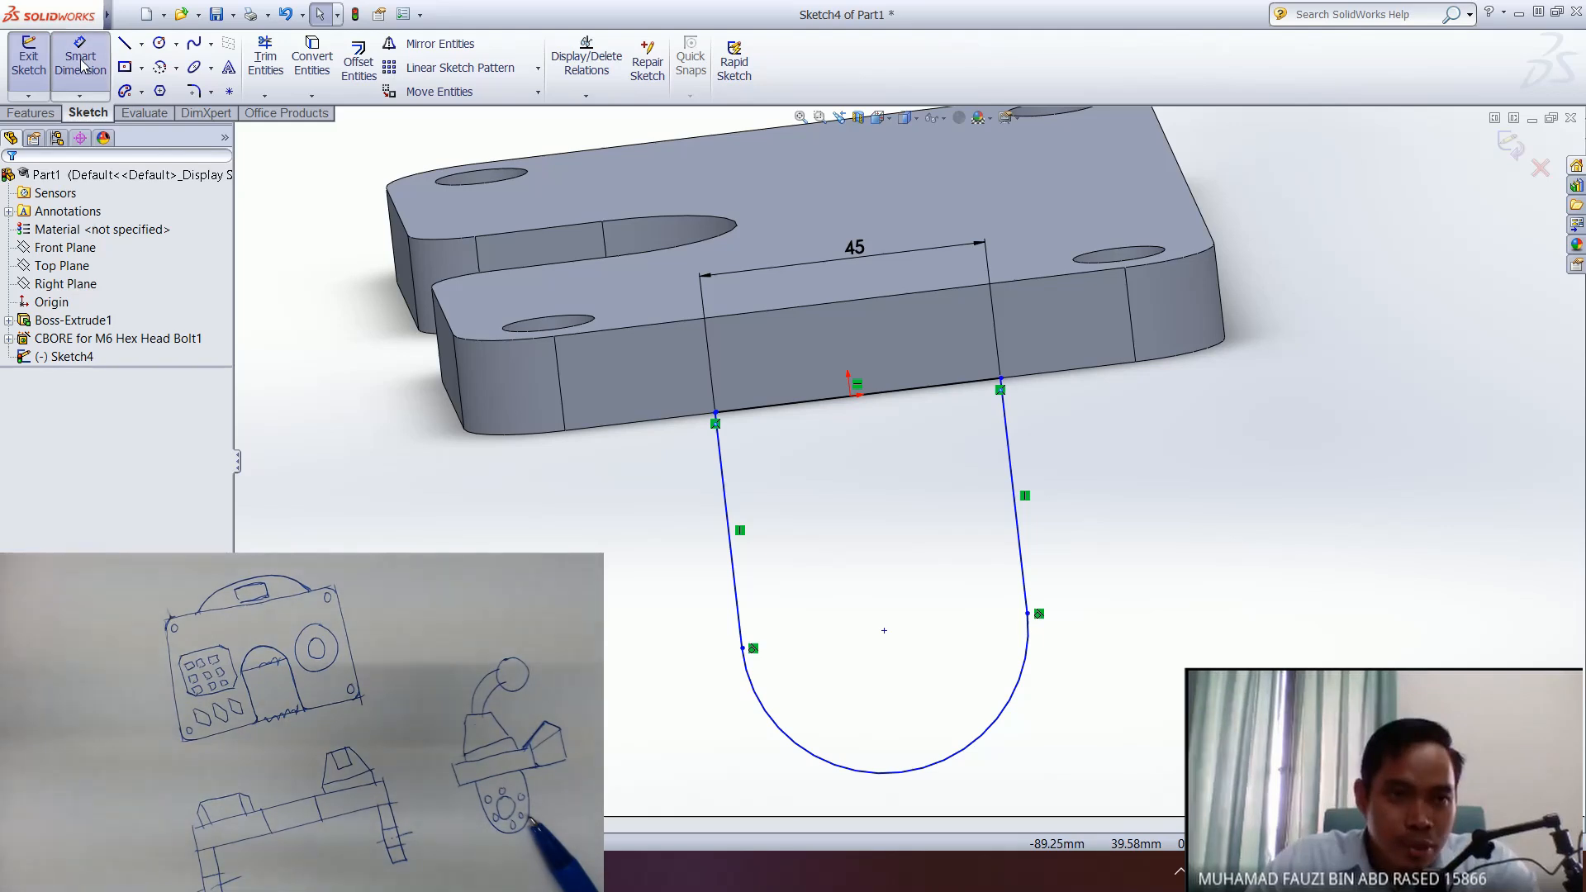
click(721, 538)
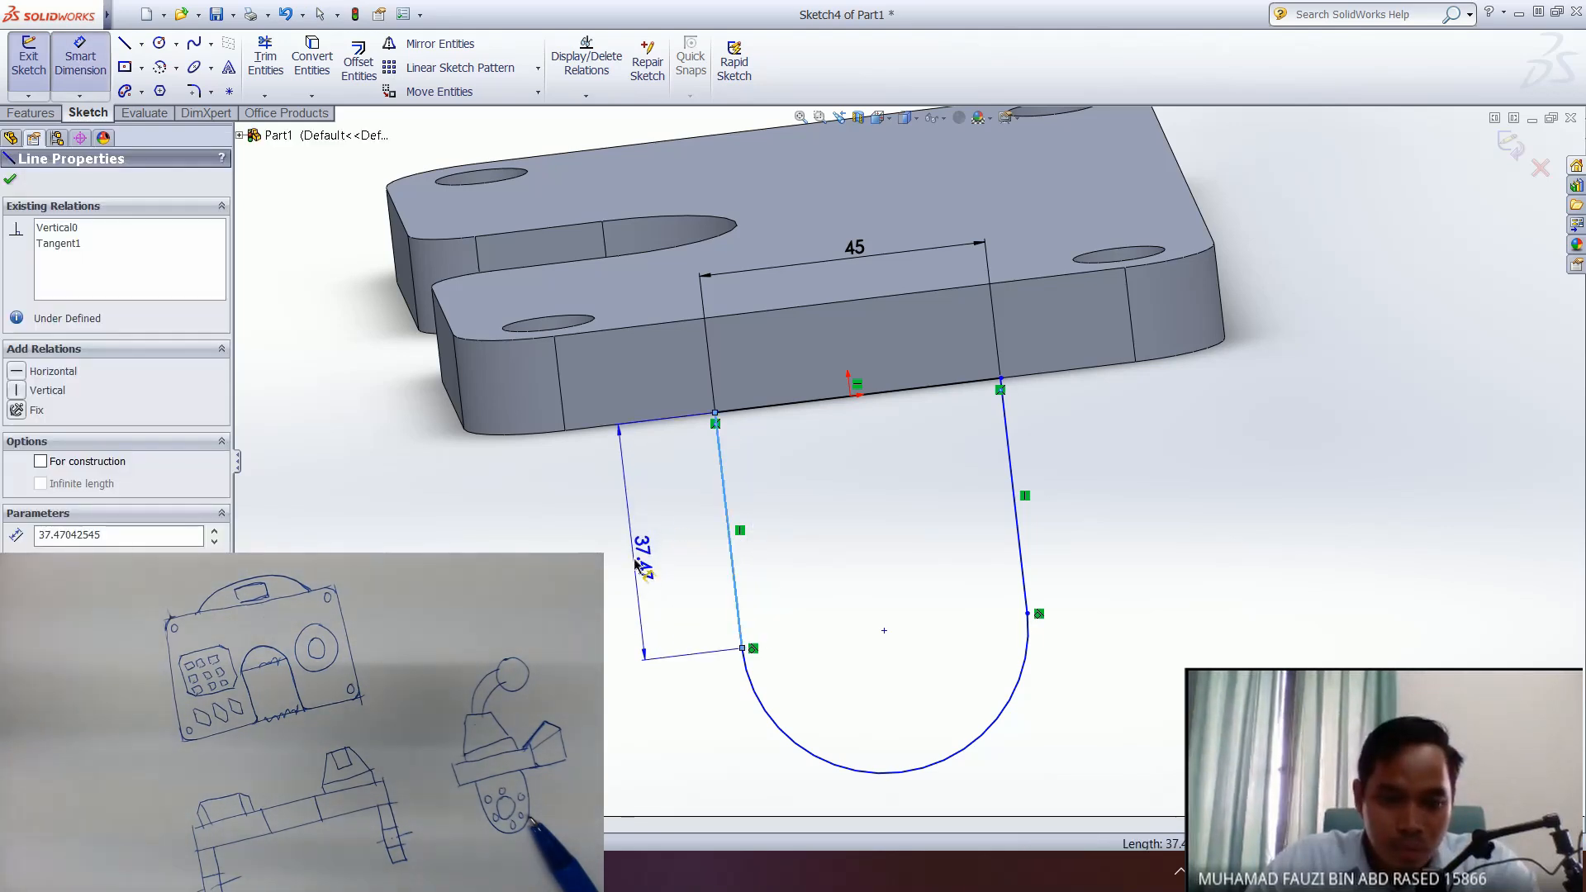
click(636, 536)
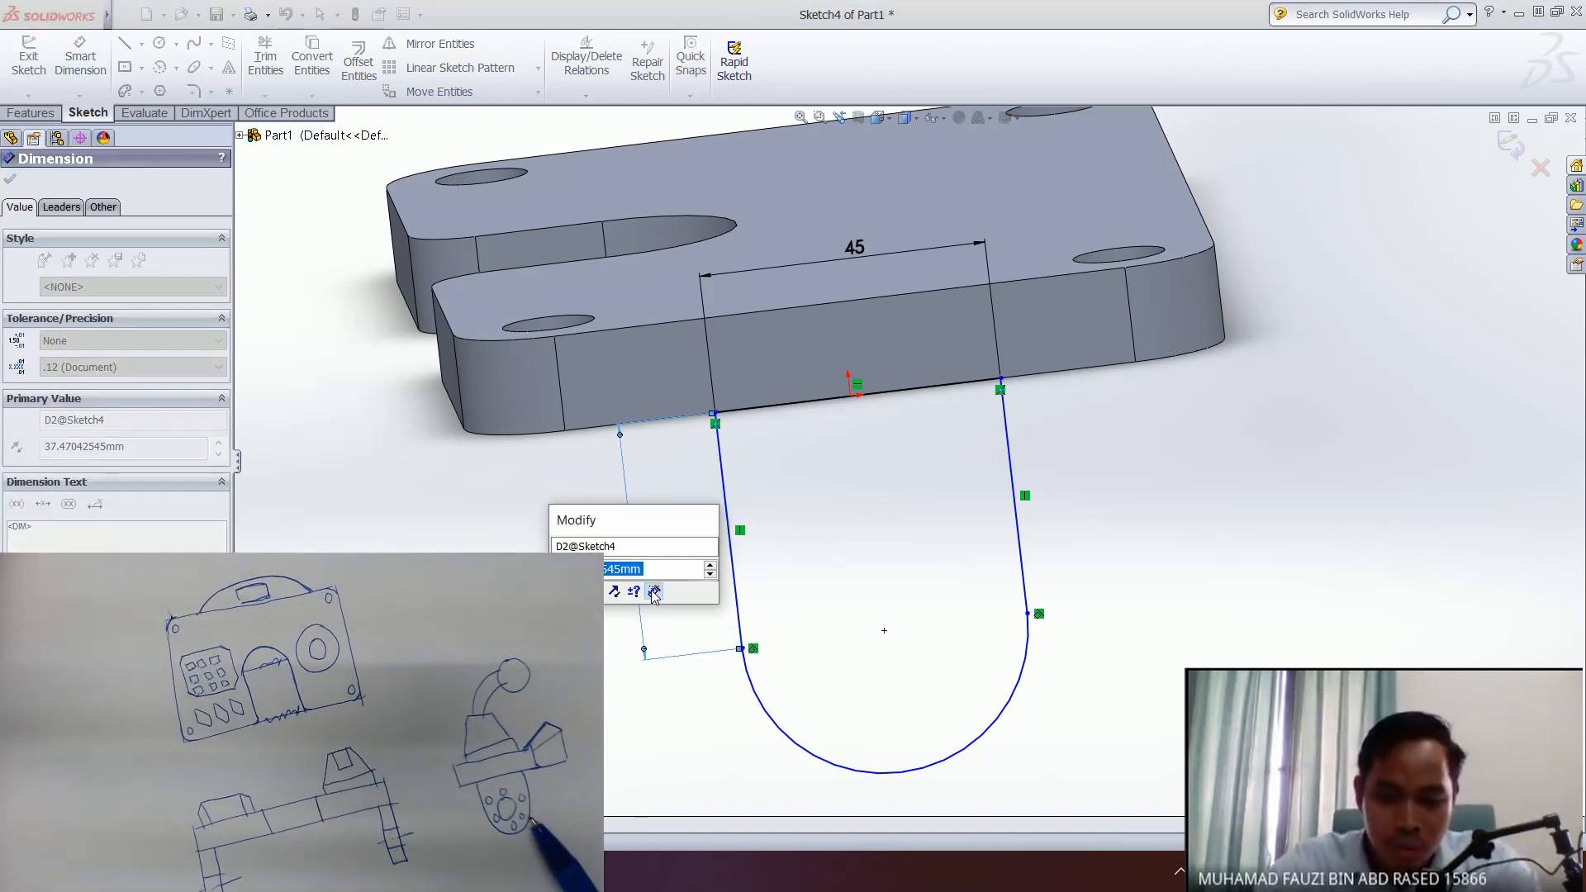
text(35)
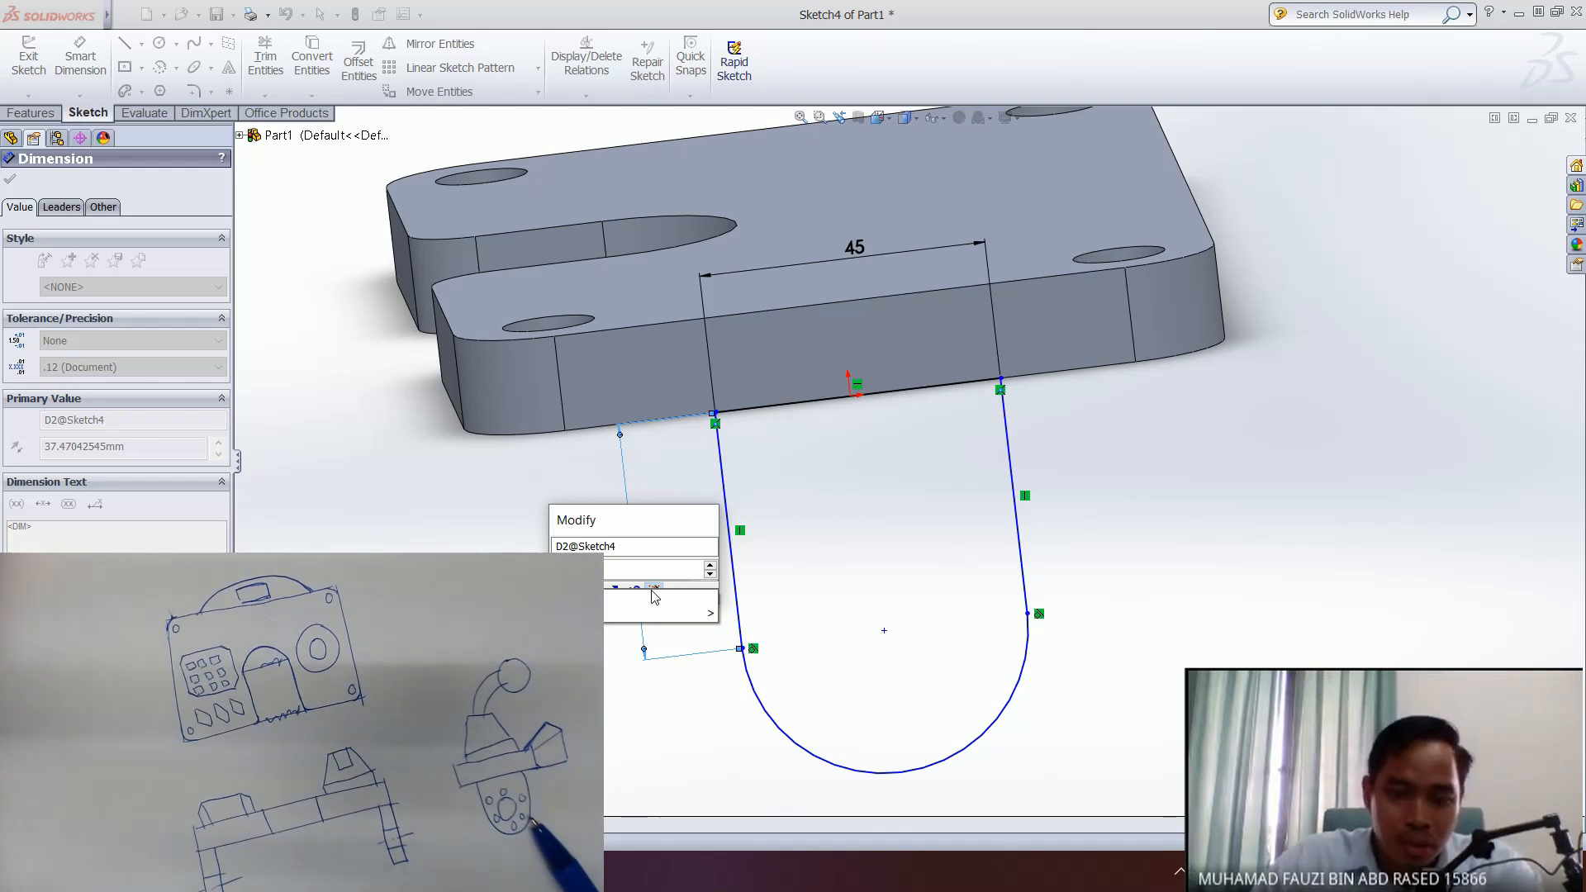
key(Return)
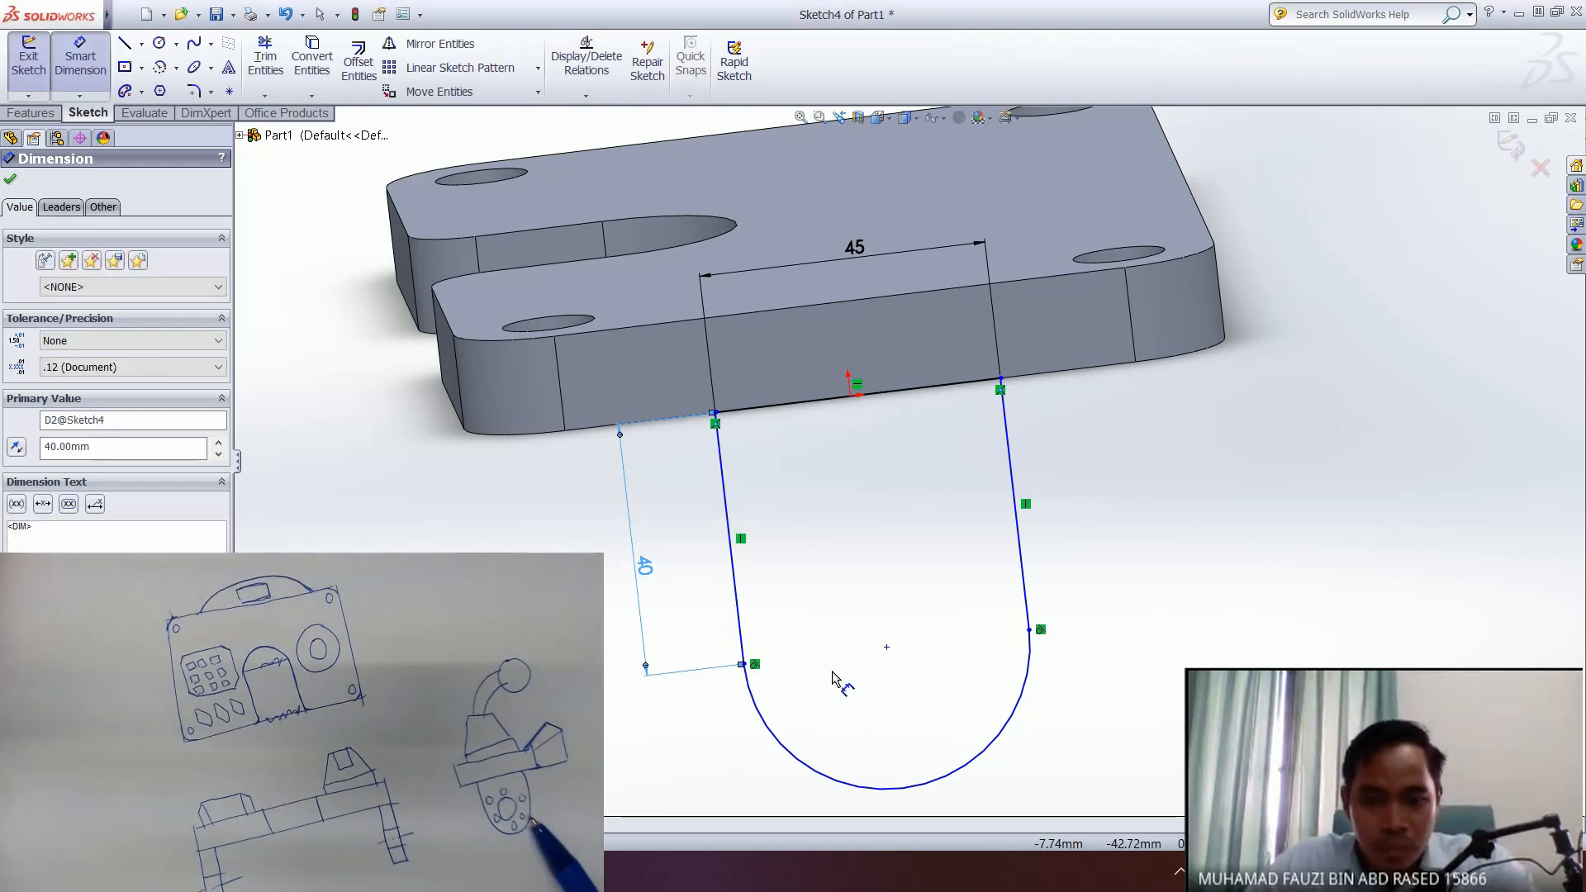
- Dimension the distance from the U-profile's corner nearer the plate's slotted edge to the start of the adjacent rounded plate corner
middle_drag(913, 584, 912, 512)
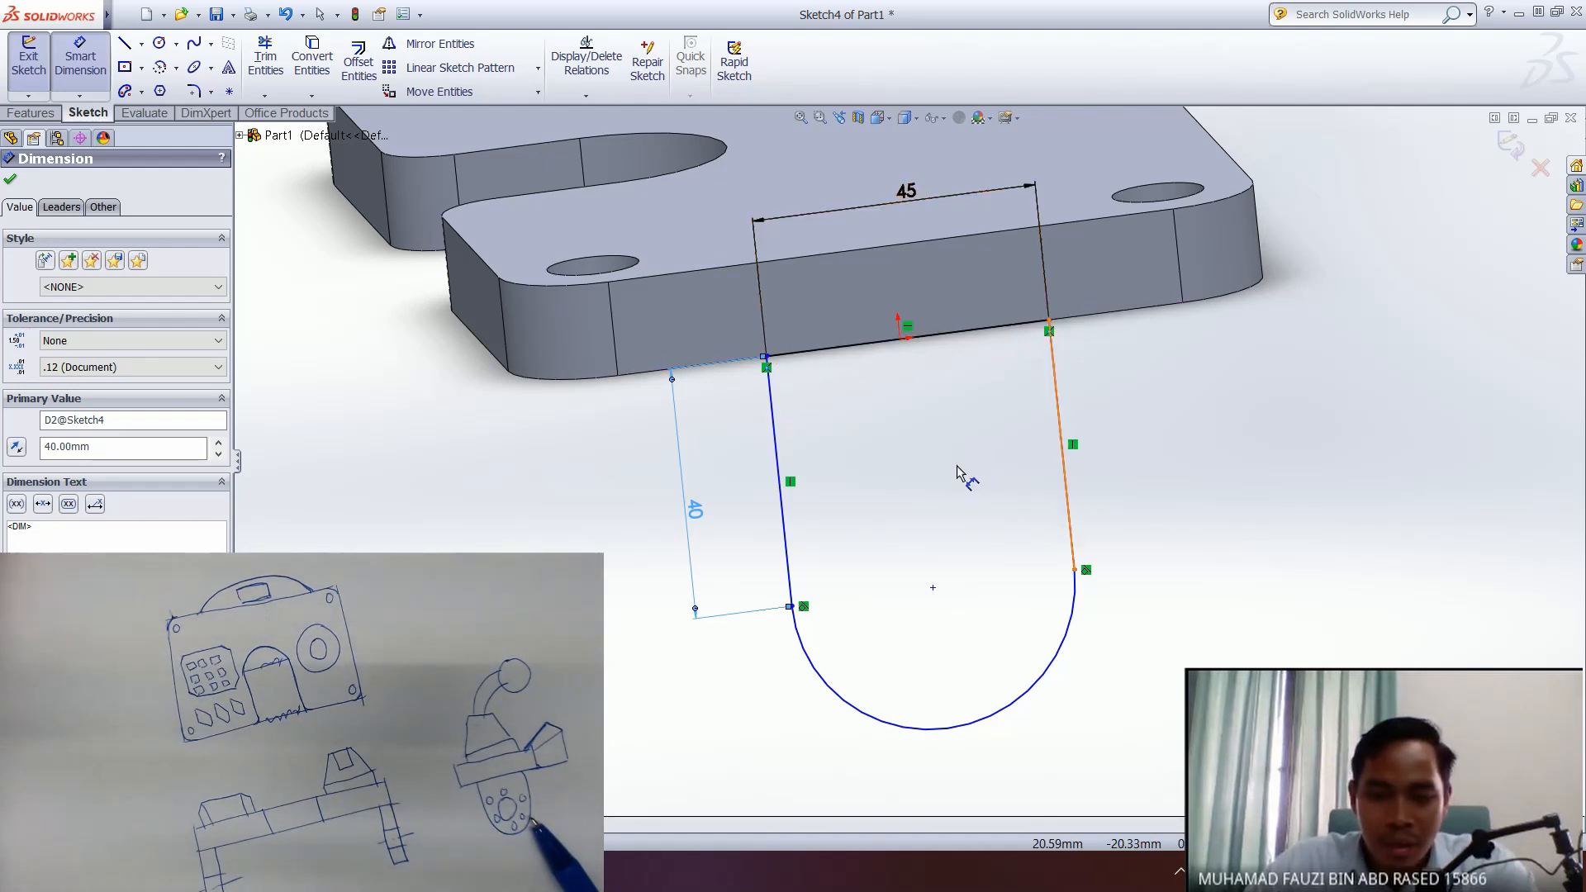
mouse_move(902, 463)
middle_down()
mouse_move(870, 437)
mouse_move(783, 436)
middle_up()
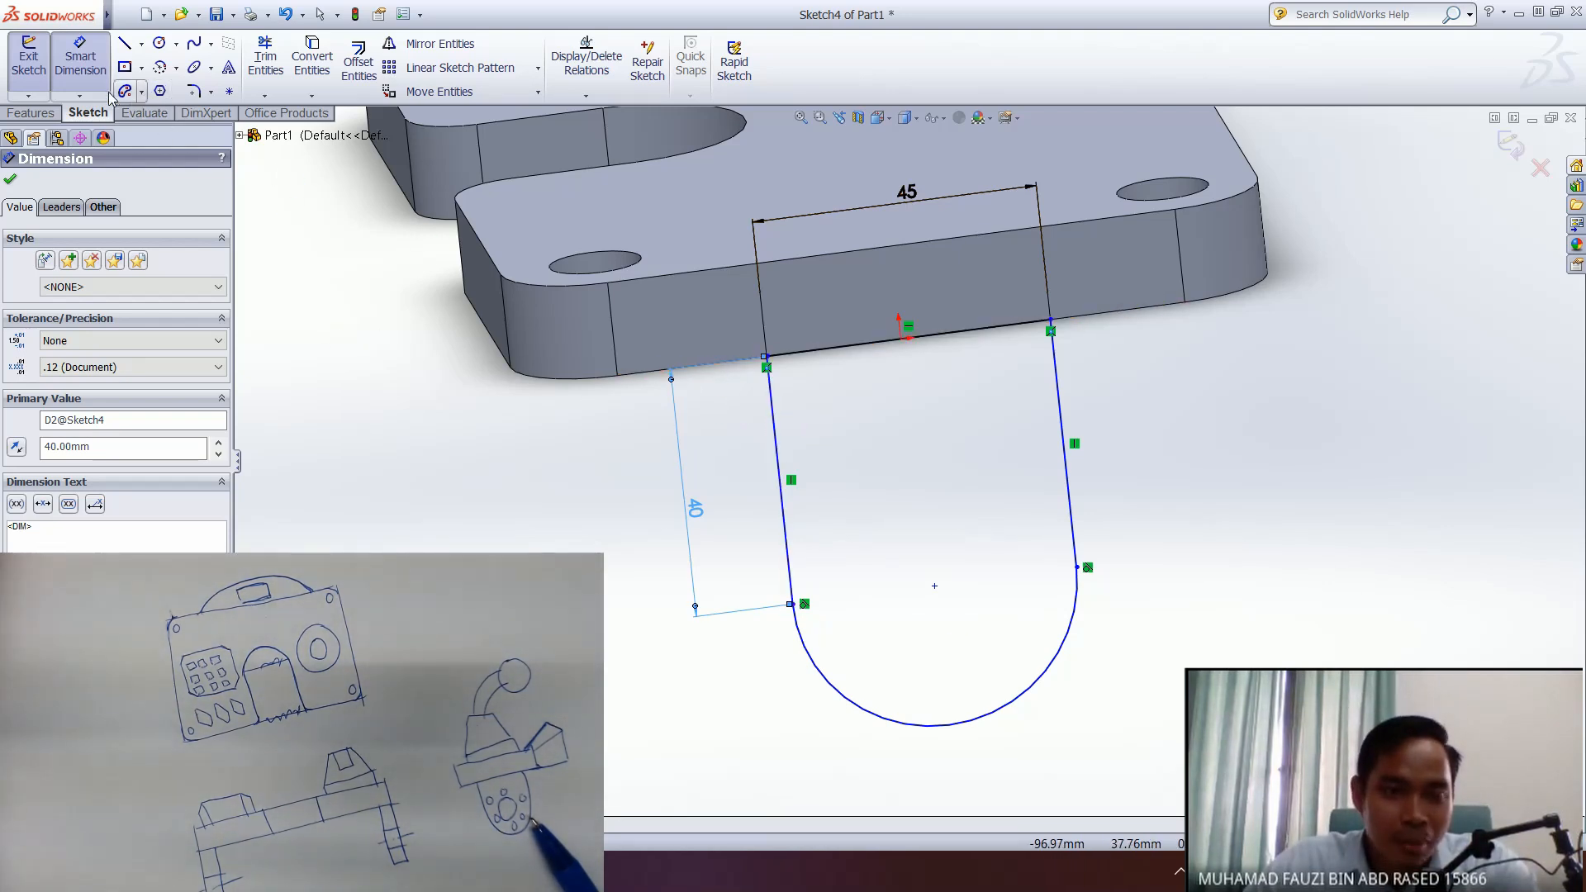
click(767, 359)
click(619, 378)
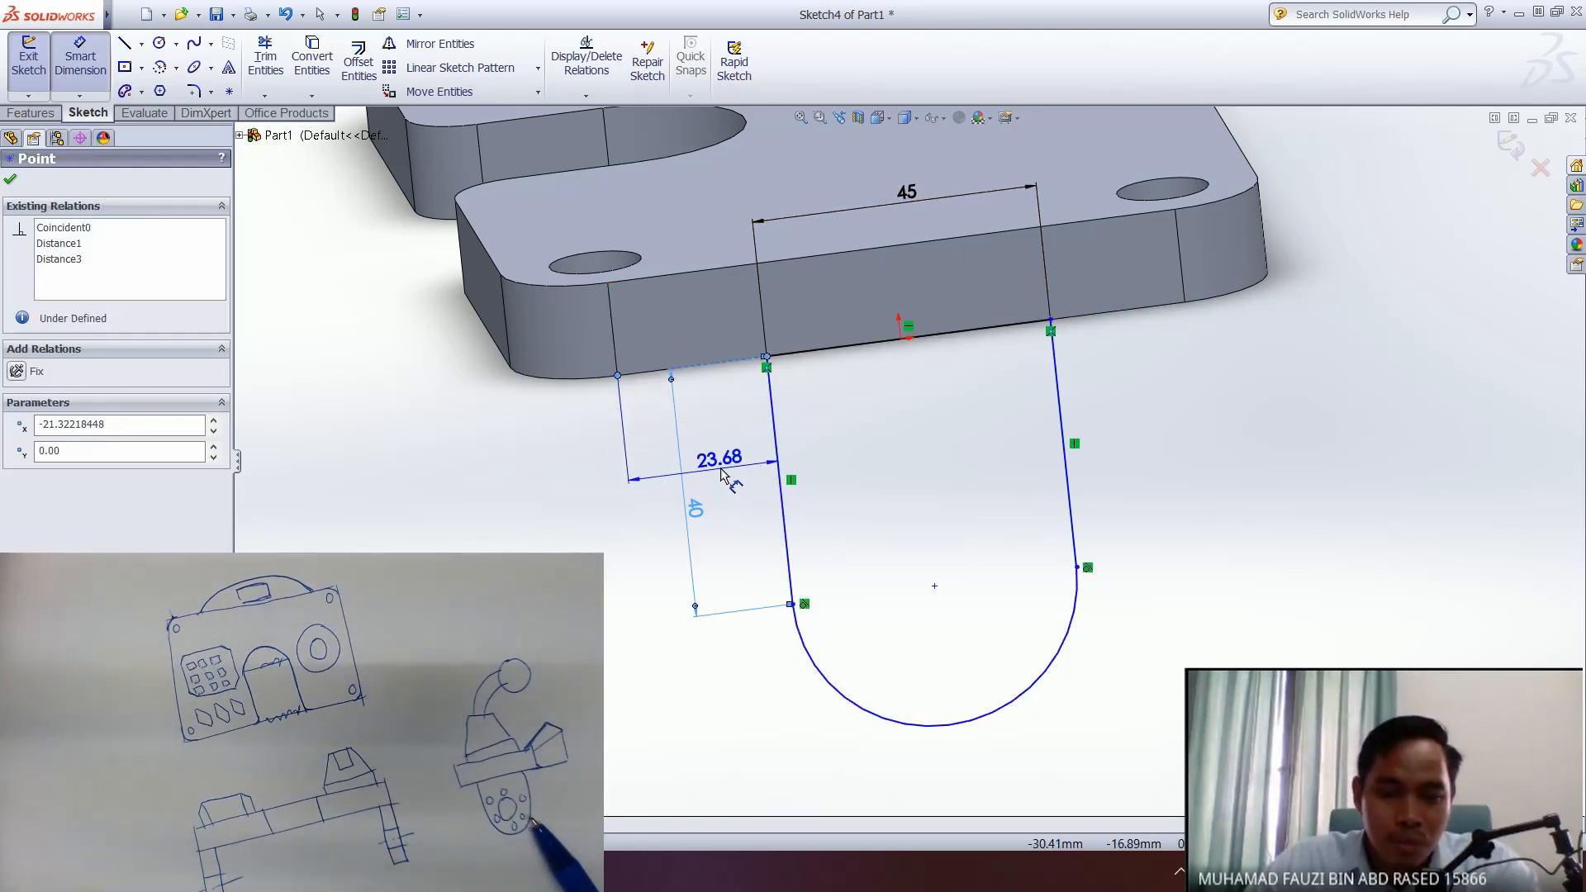
click(718, 475)
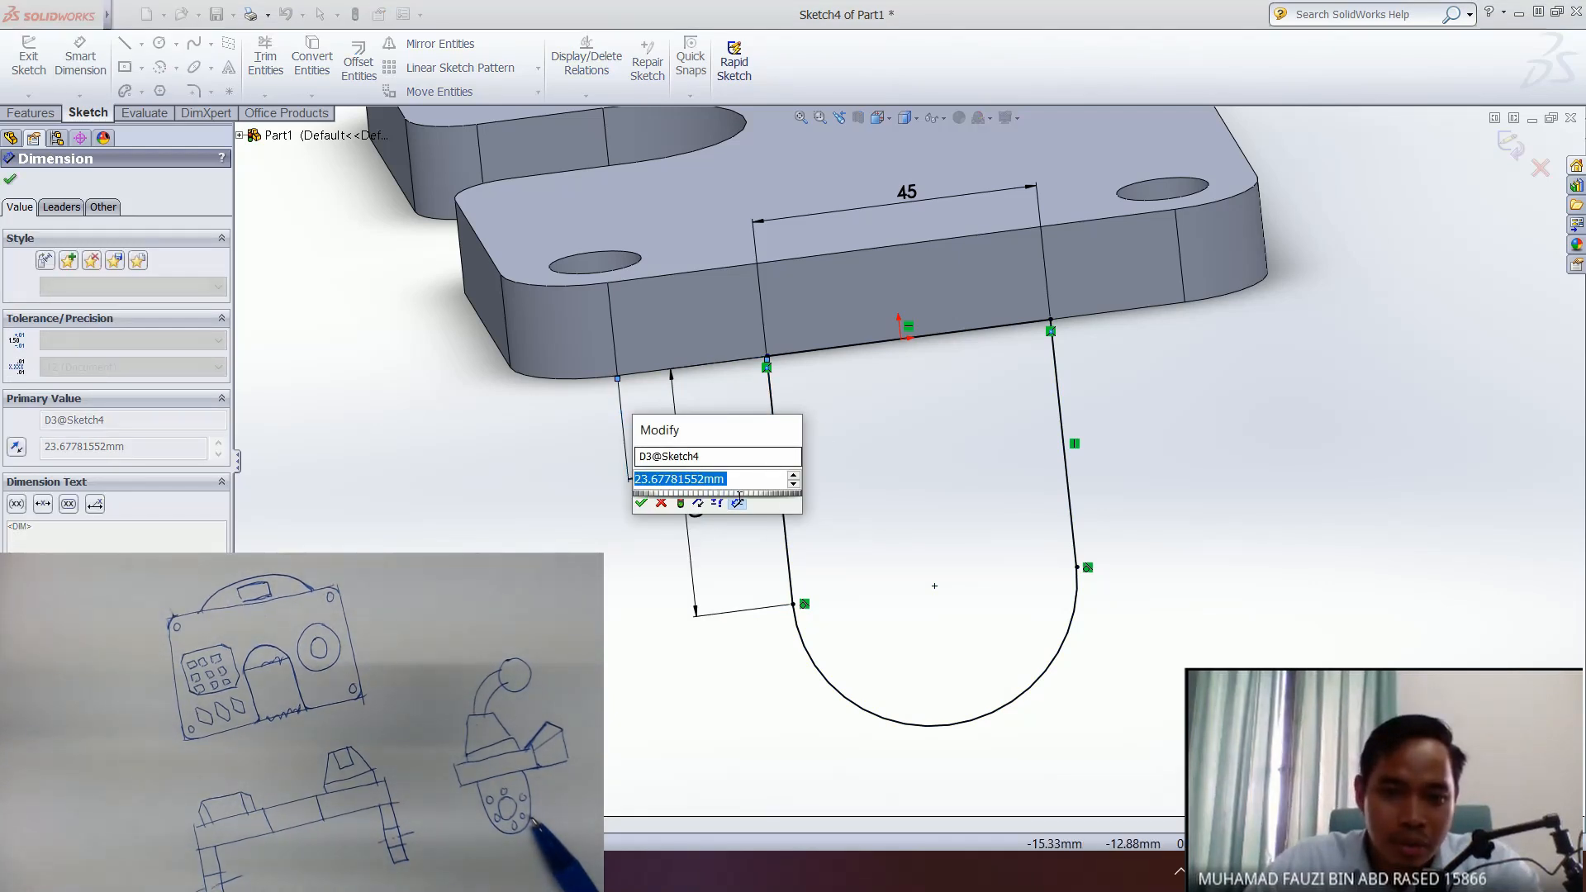
key(Return)
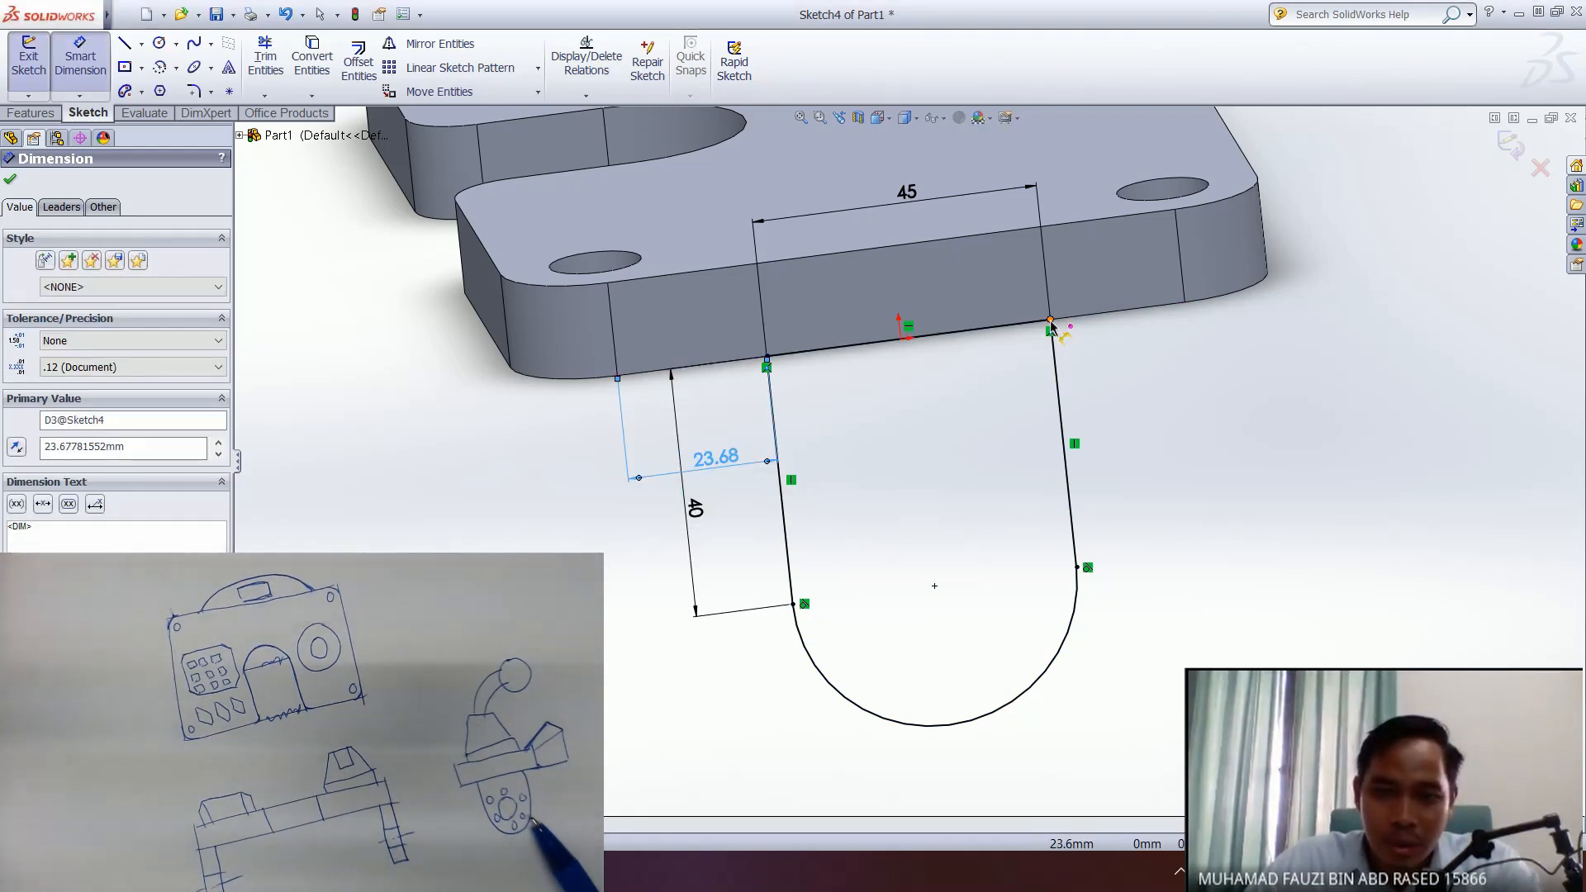
- Add a driven dimension from the U-profile's opposite upper corner to the rounded plate corner on that side
click(1050, 322)
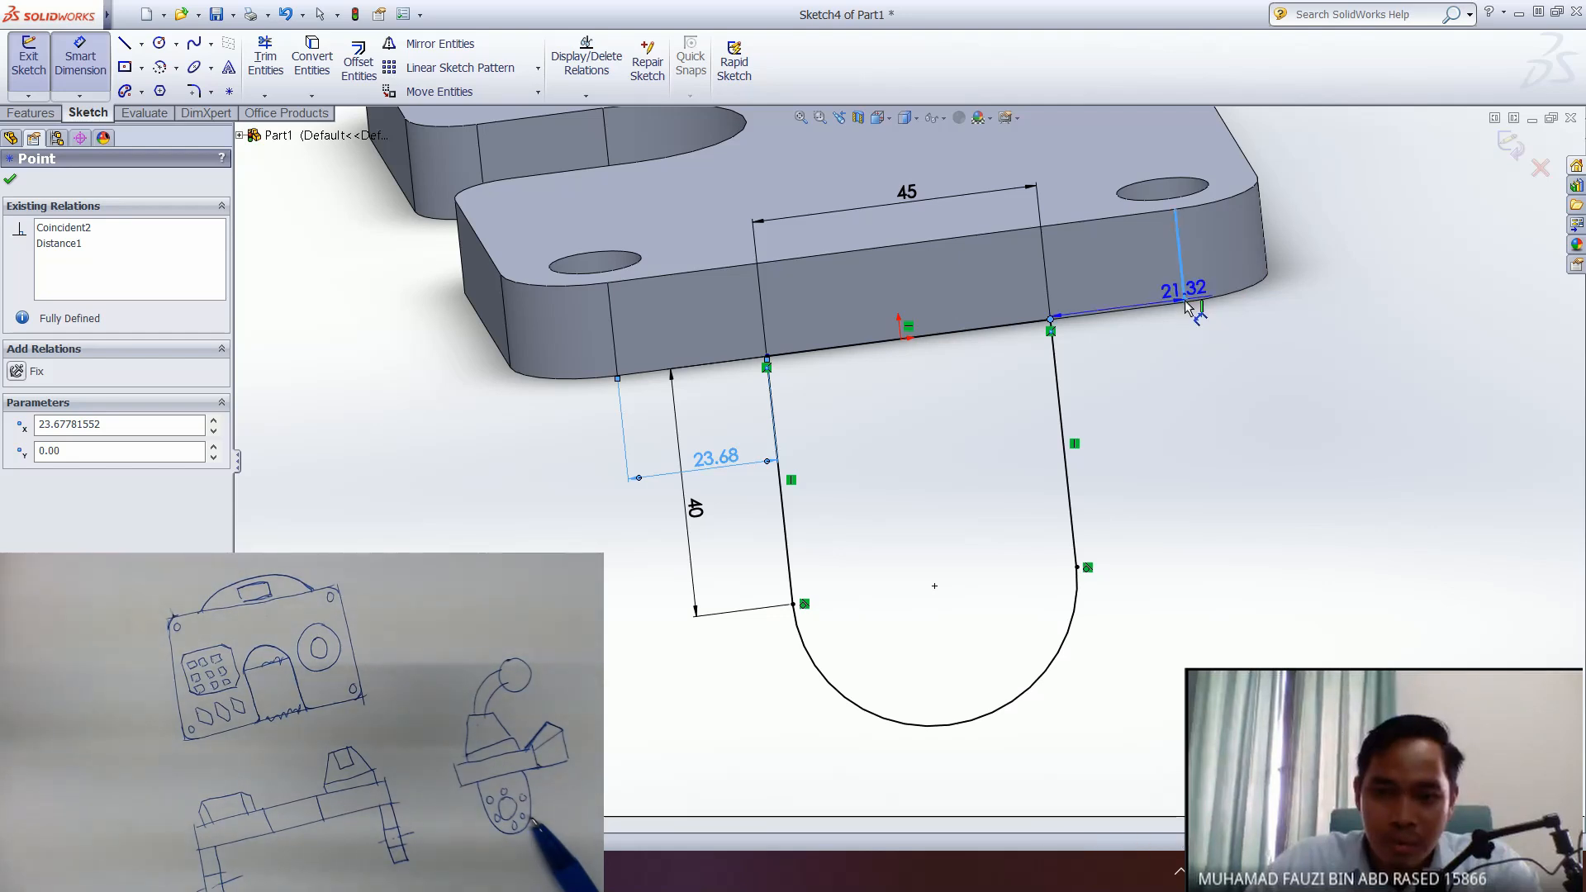
click(1133, 442)
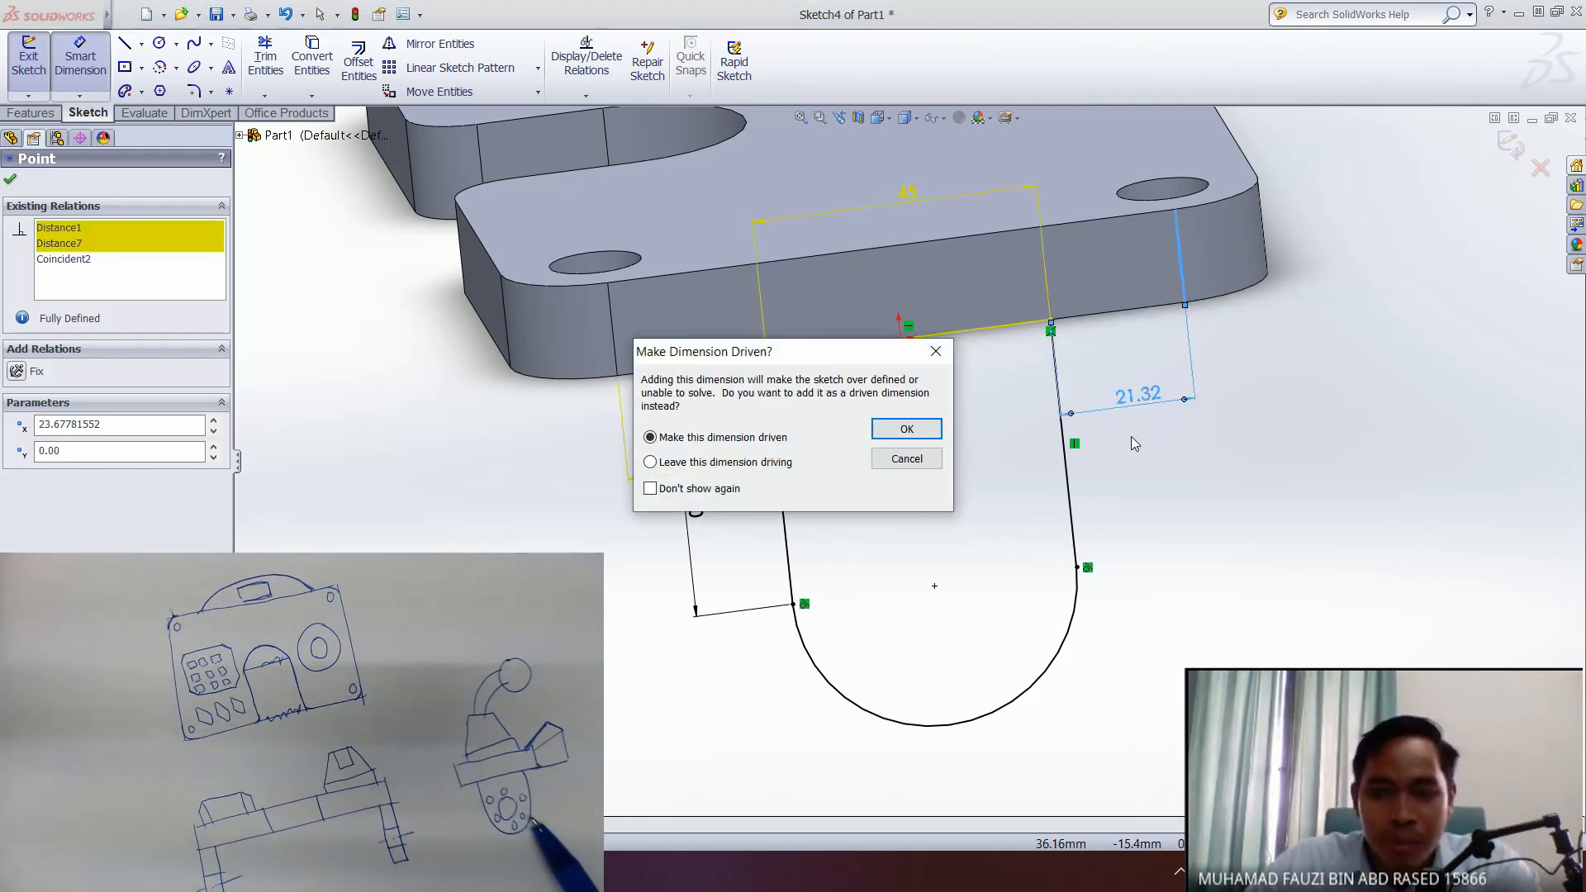
click(922, 453)
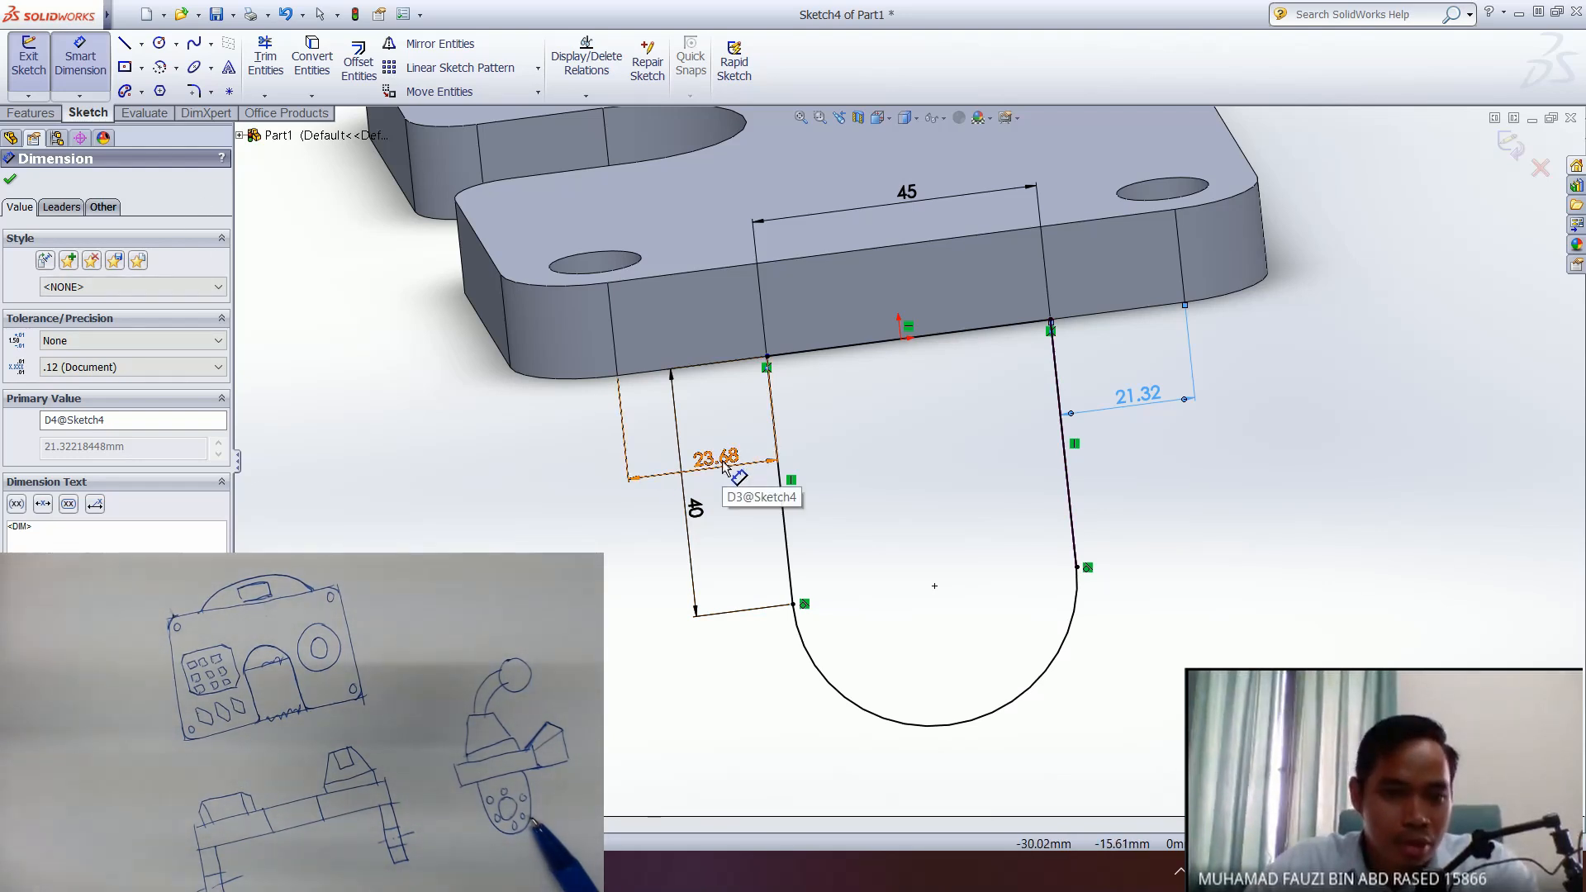
- Set the driving offset between the U-profile and the plate corner nearer the slotted edge to 22.5 mm
click(694, 503)
double_click(125, 447)
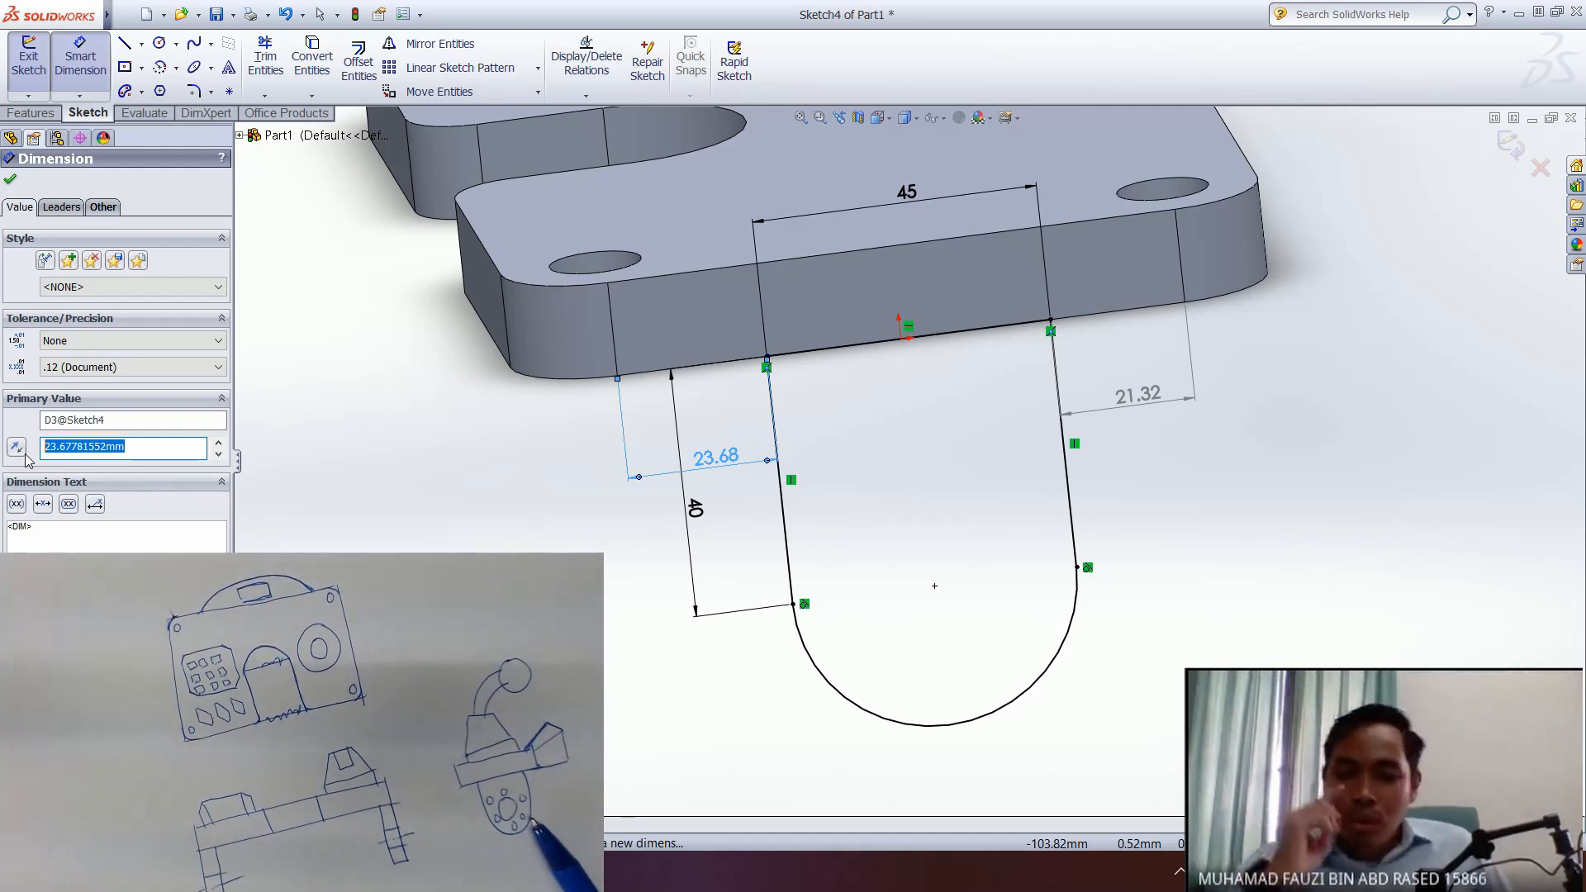
text(22.5)
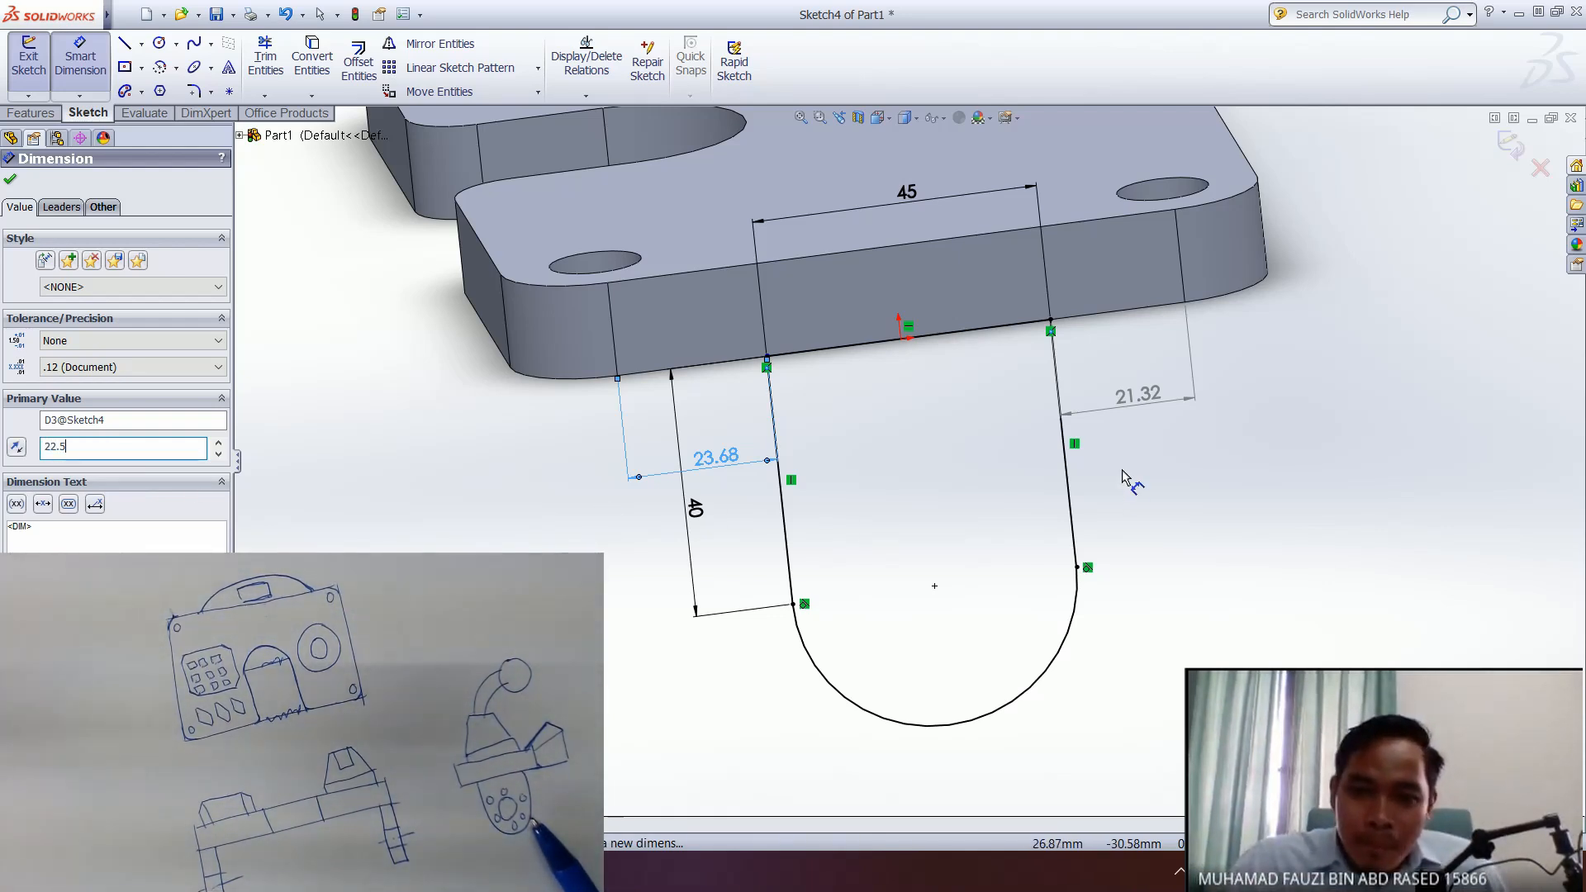
click(1139, 411)
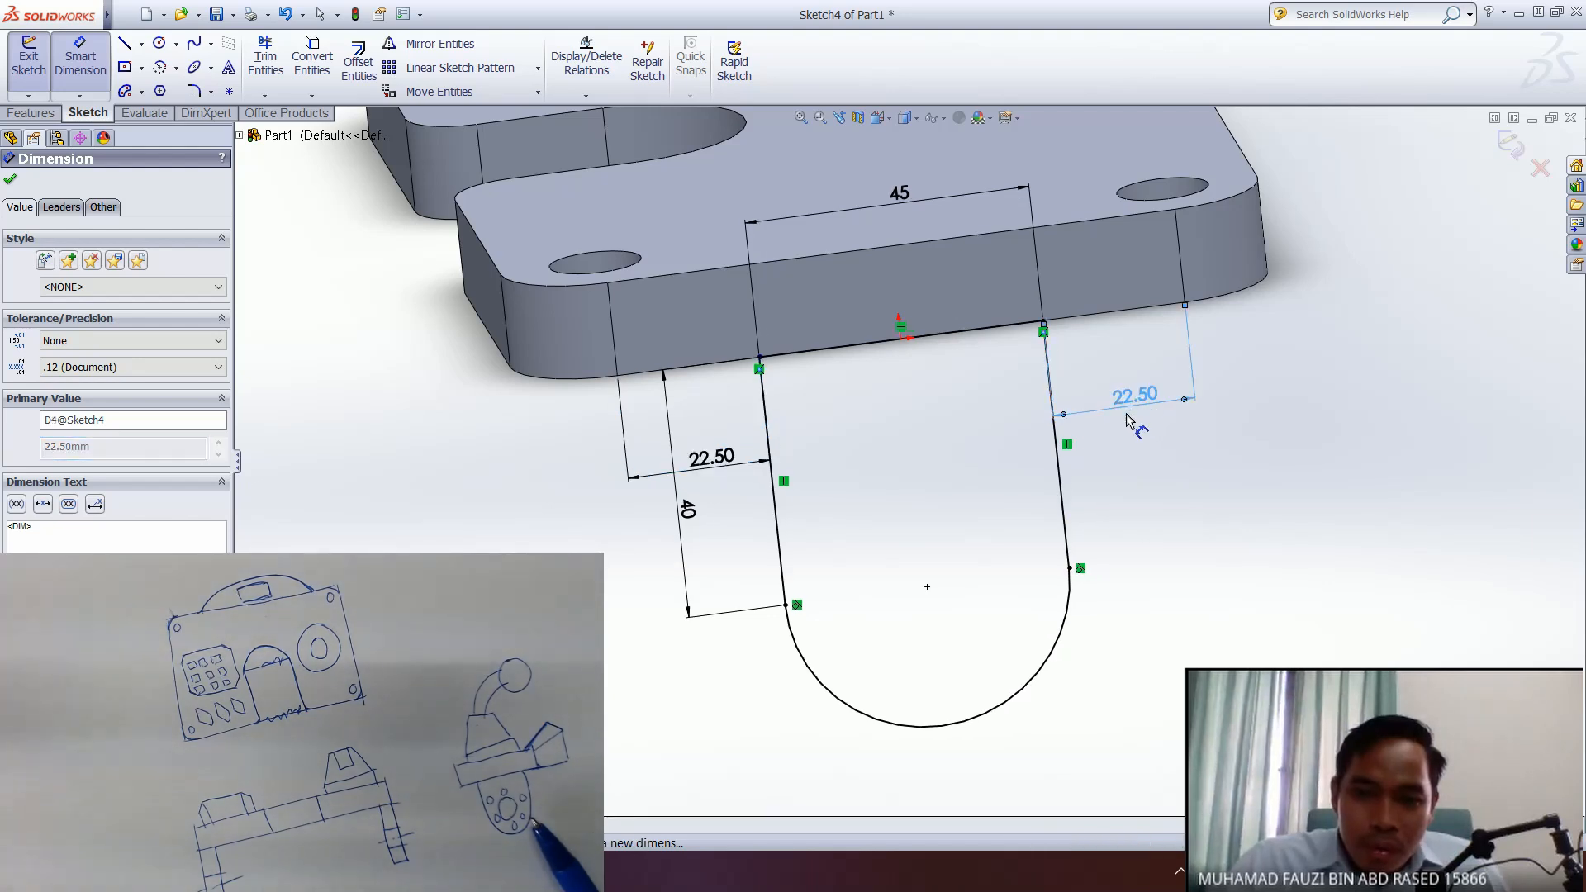
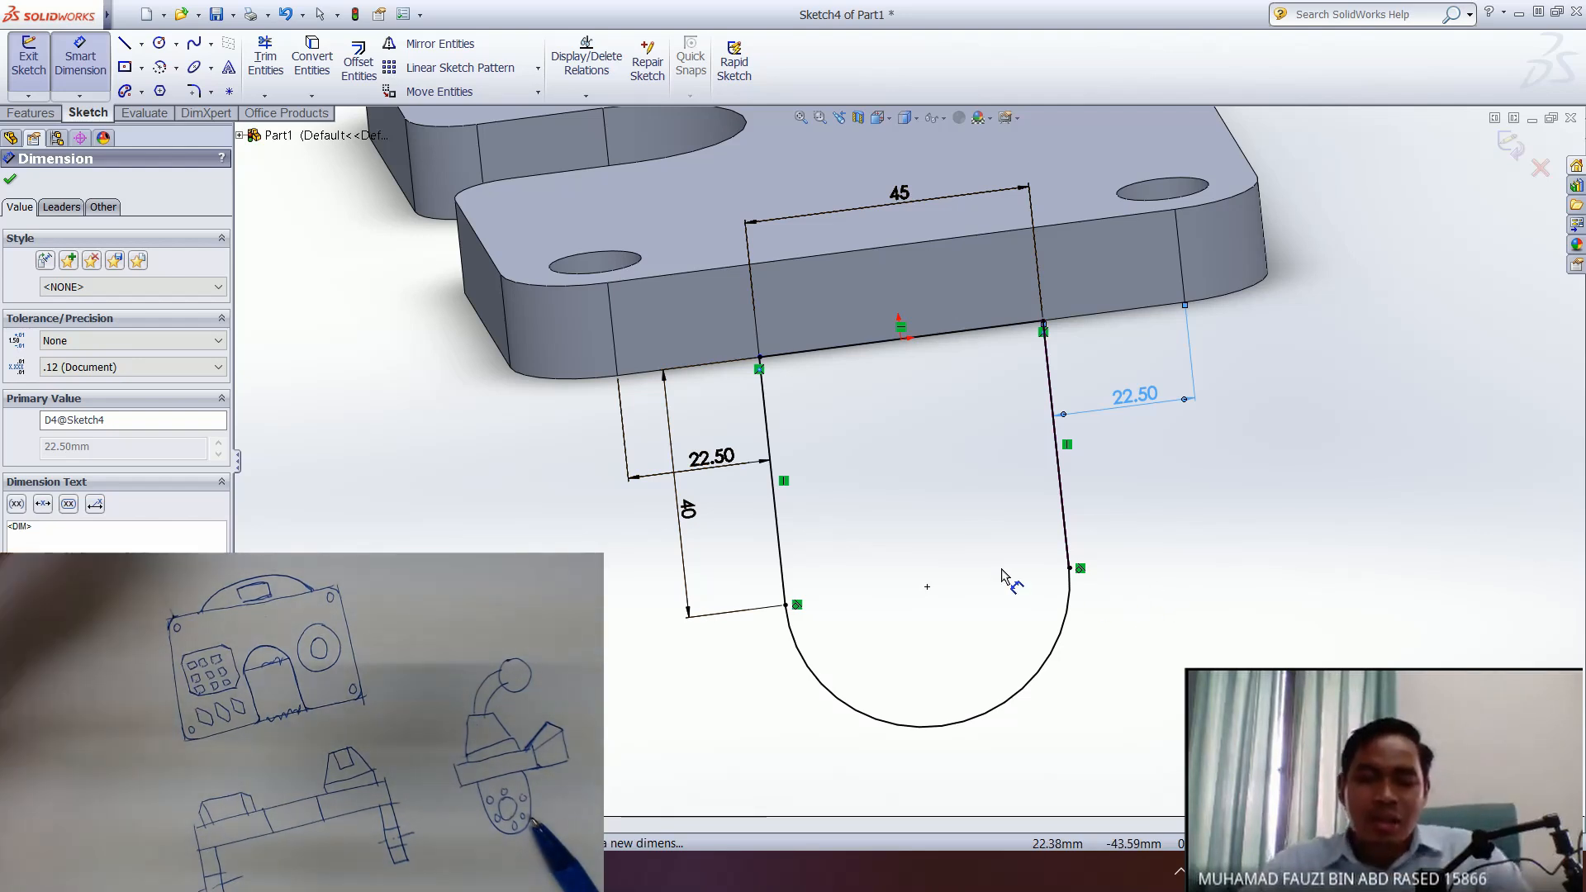
- Try to extrude the U-profile sketch 15 mm blind, previewing it in both directions
mouse_move(920, 516)
middle_down()
mouse_move(1015, 602)
mouse_move(973, 558)
mouse_move(933, 562)
middle_up()
click(12, 181)
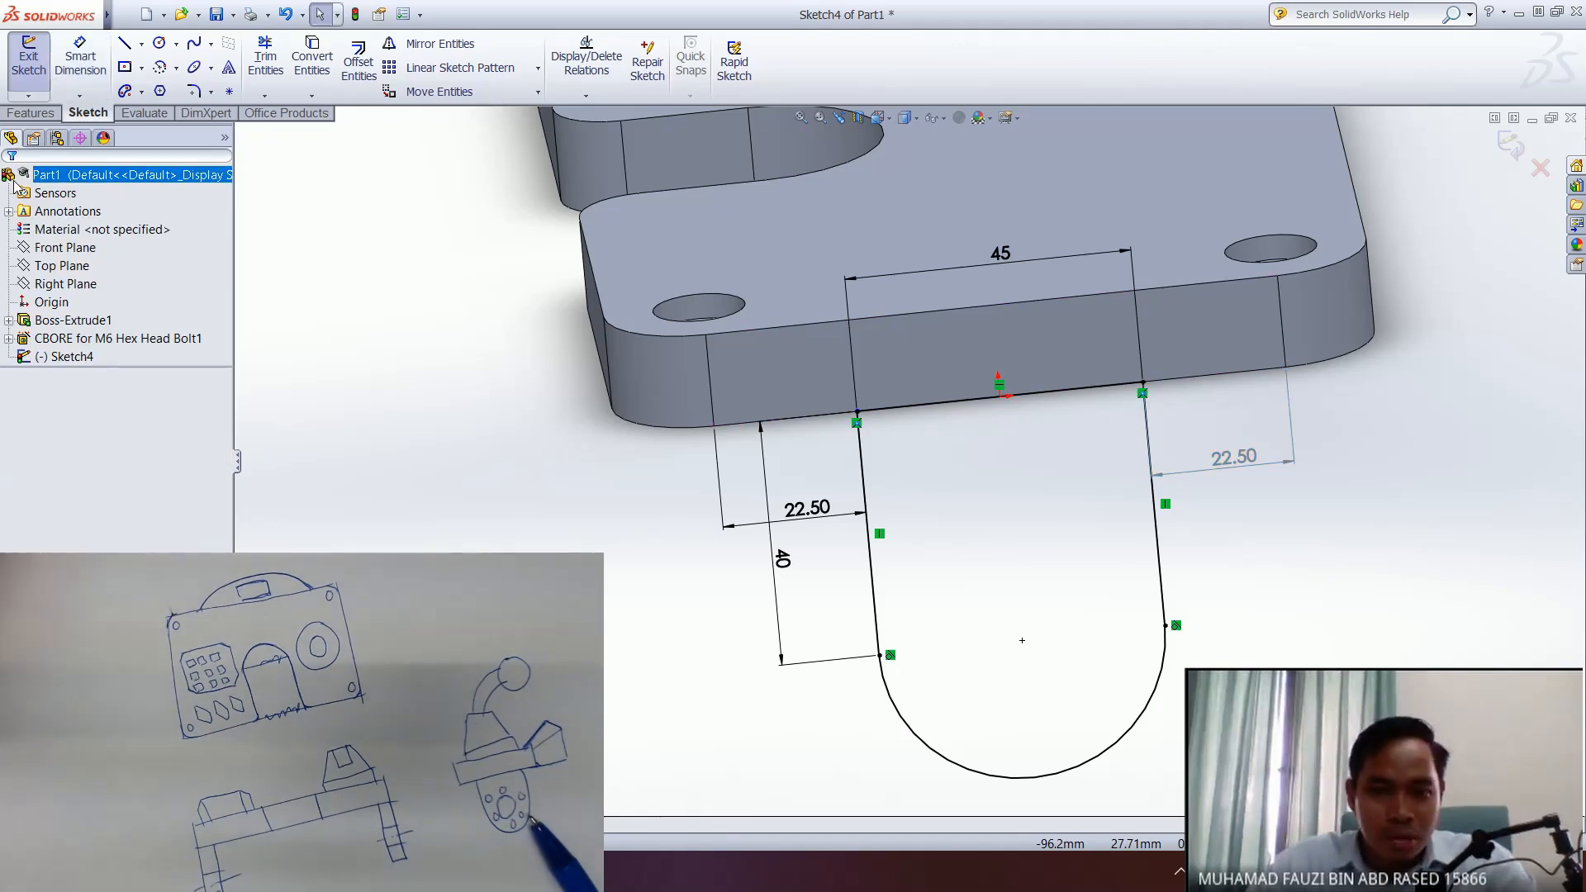
click(64, 357)
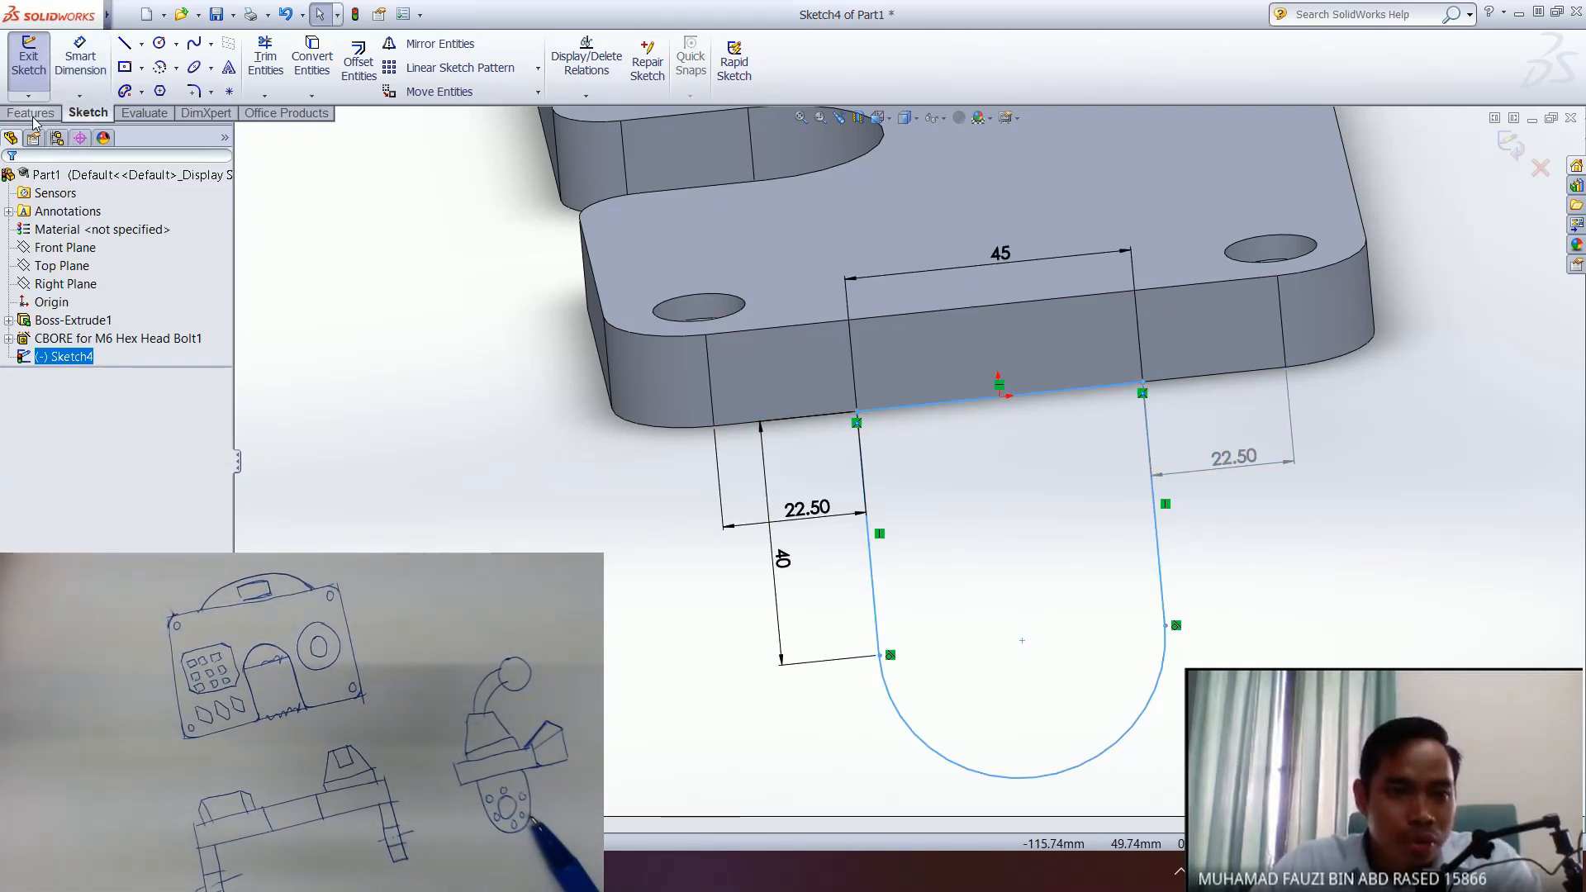
middle_drag(785, 560, 859, 500)
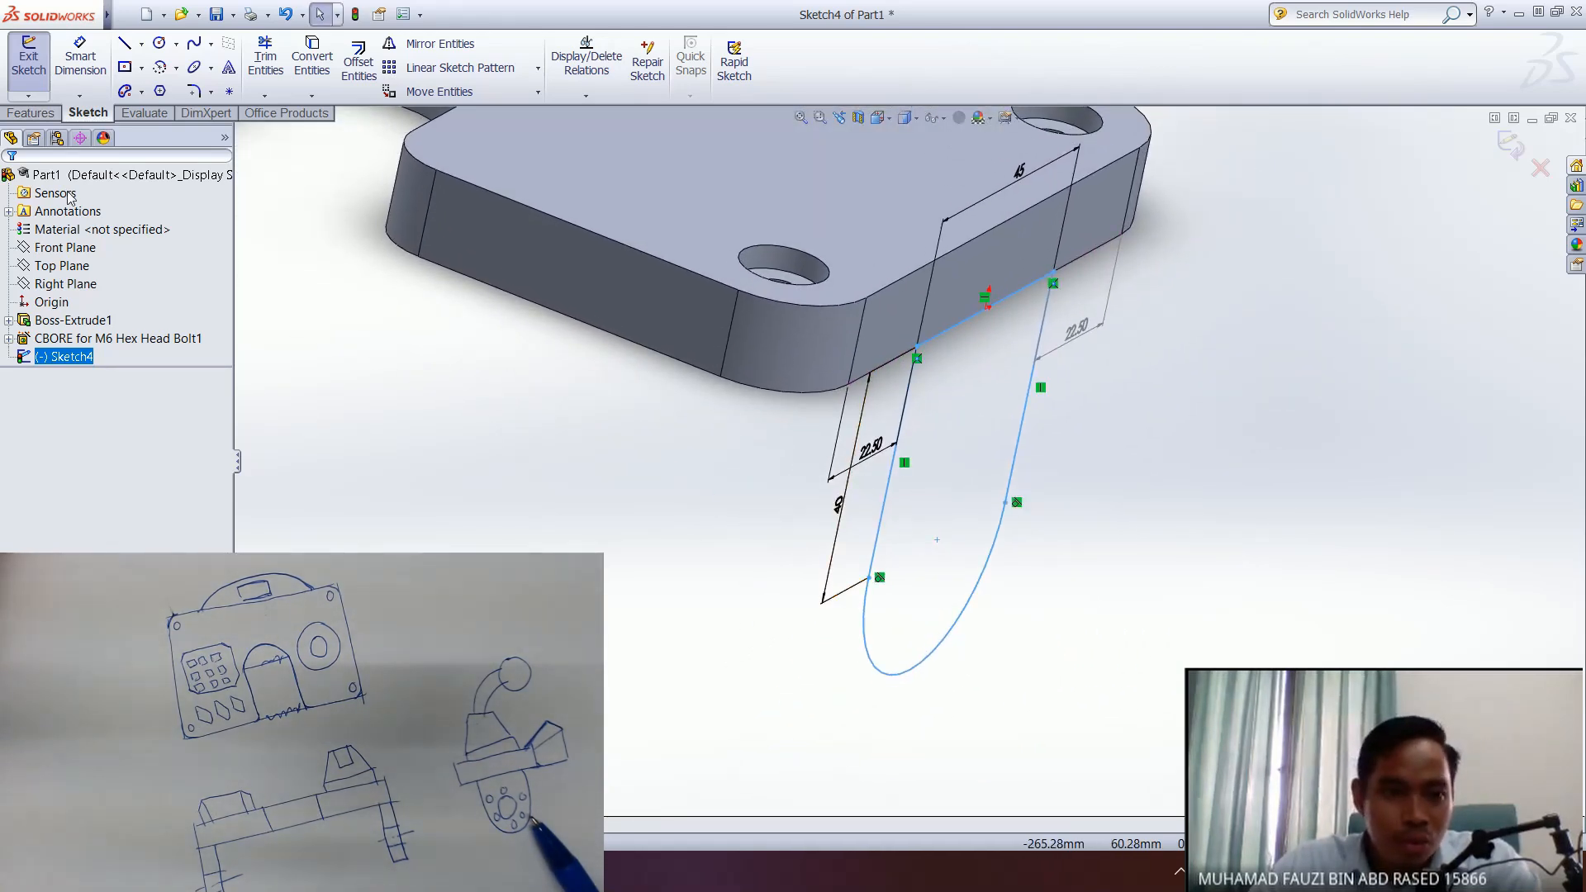
click(32, 113)
click(37, 61)
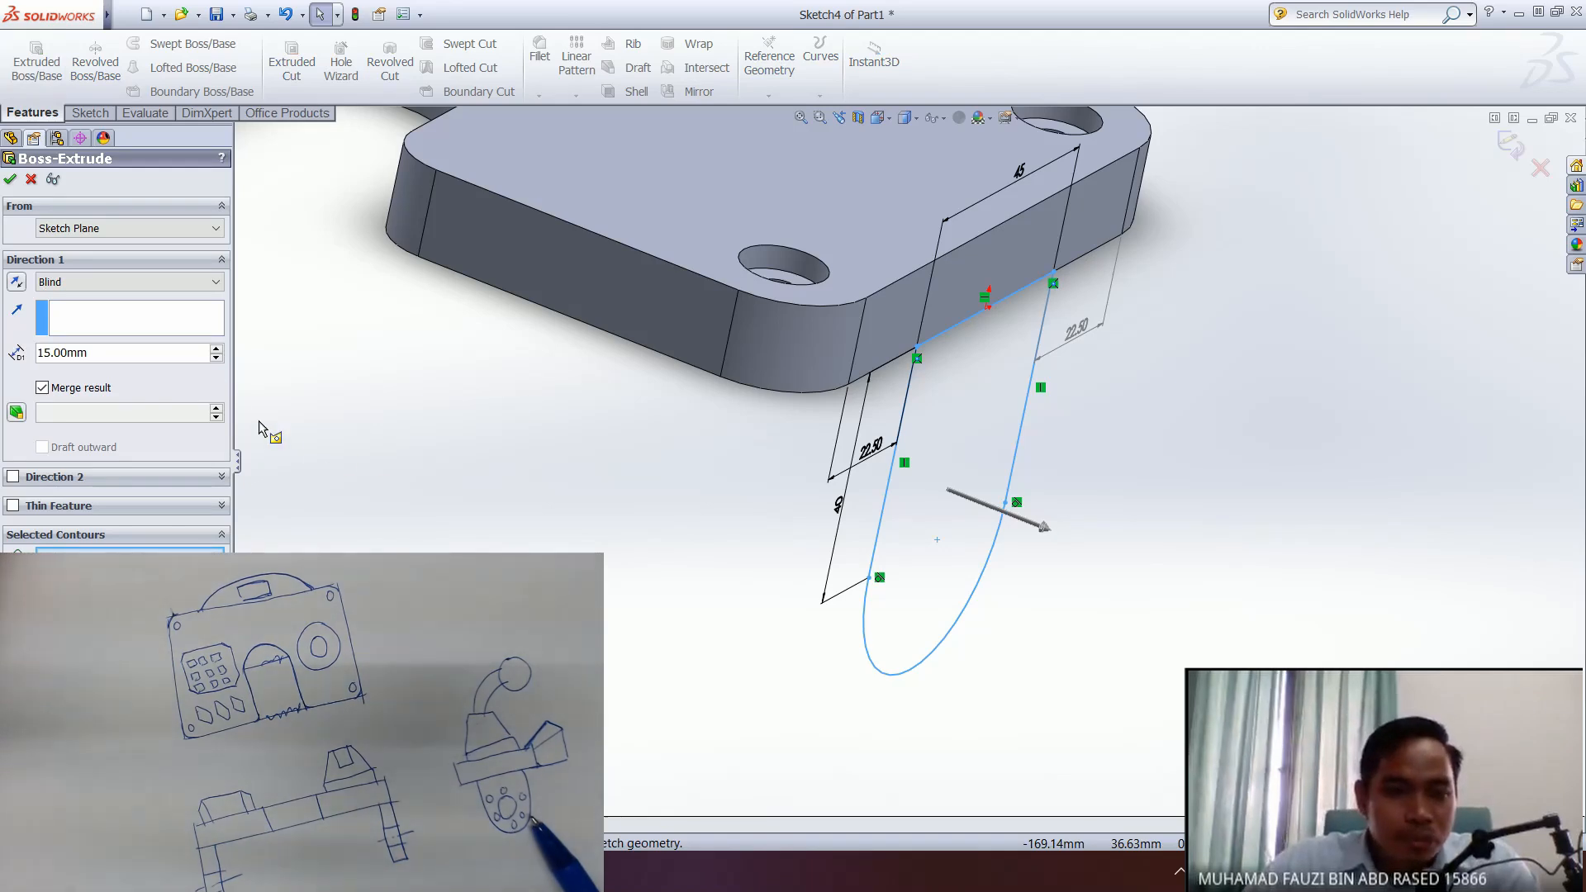
click(52, 183)
click(913, 444)
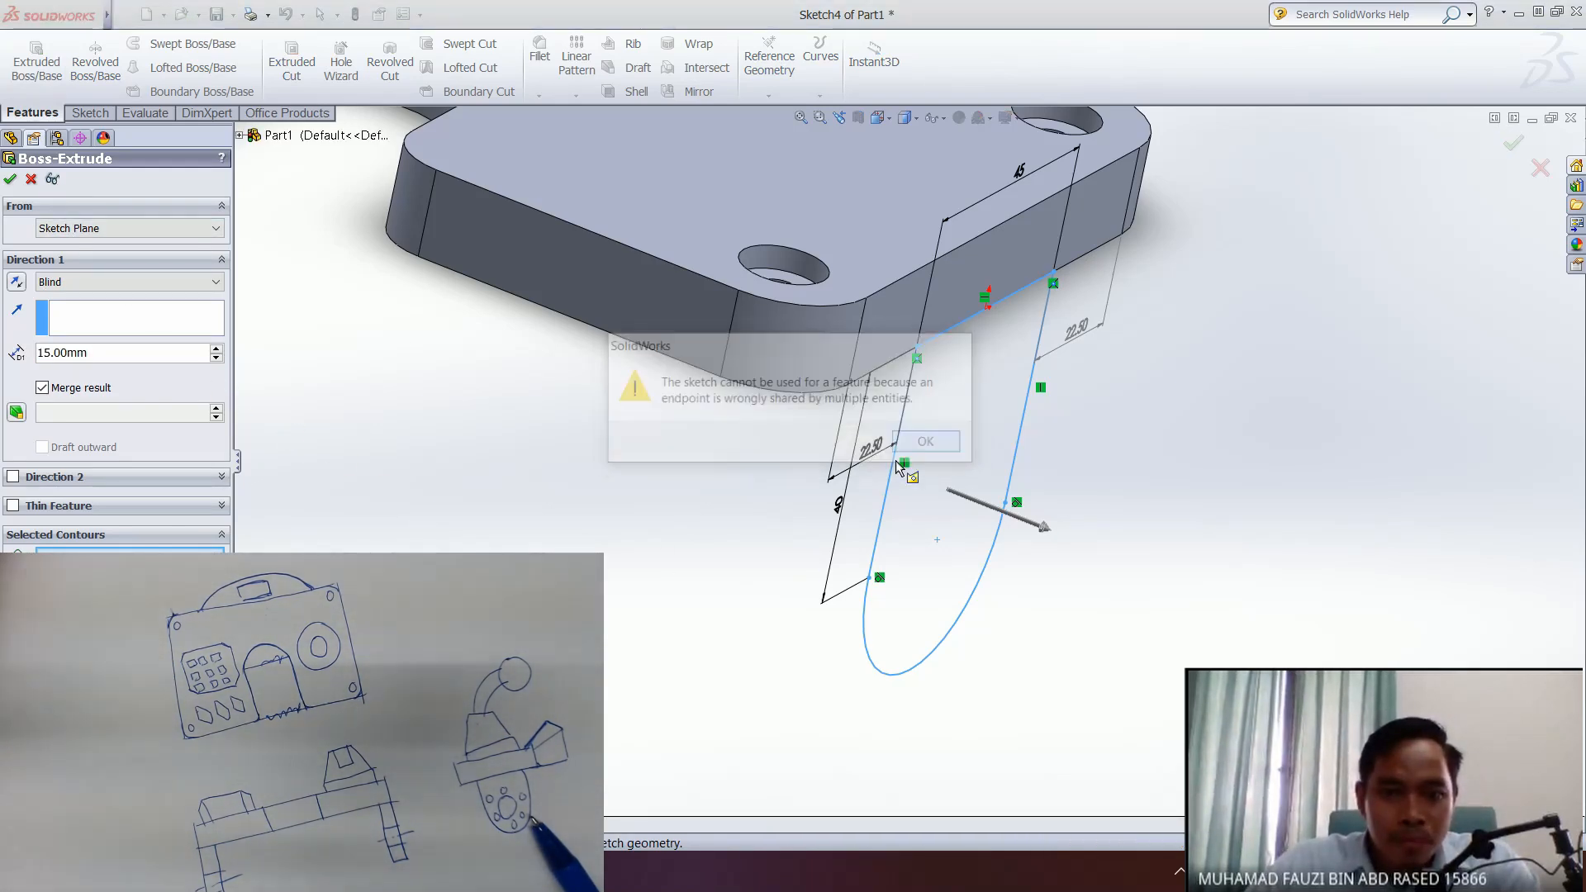
click(16, 282)
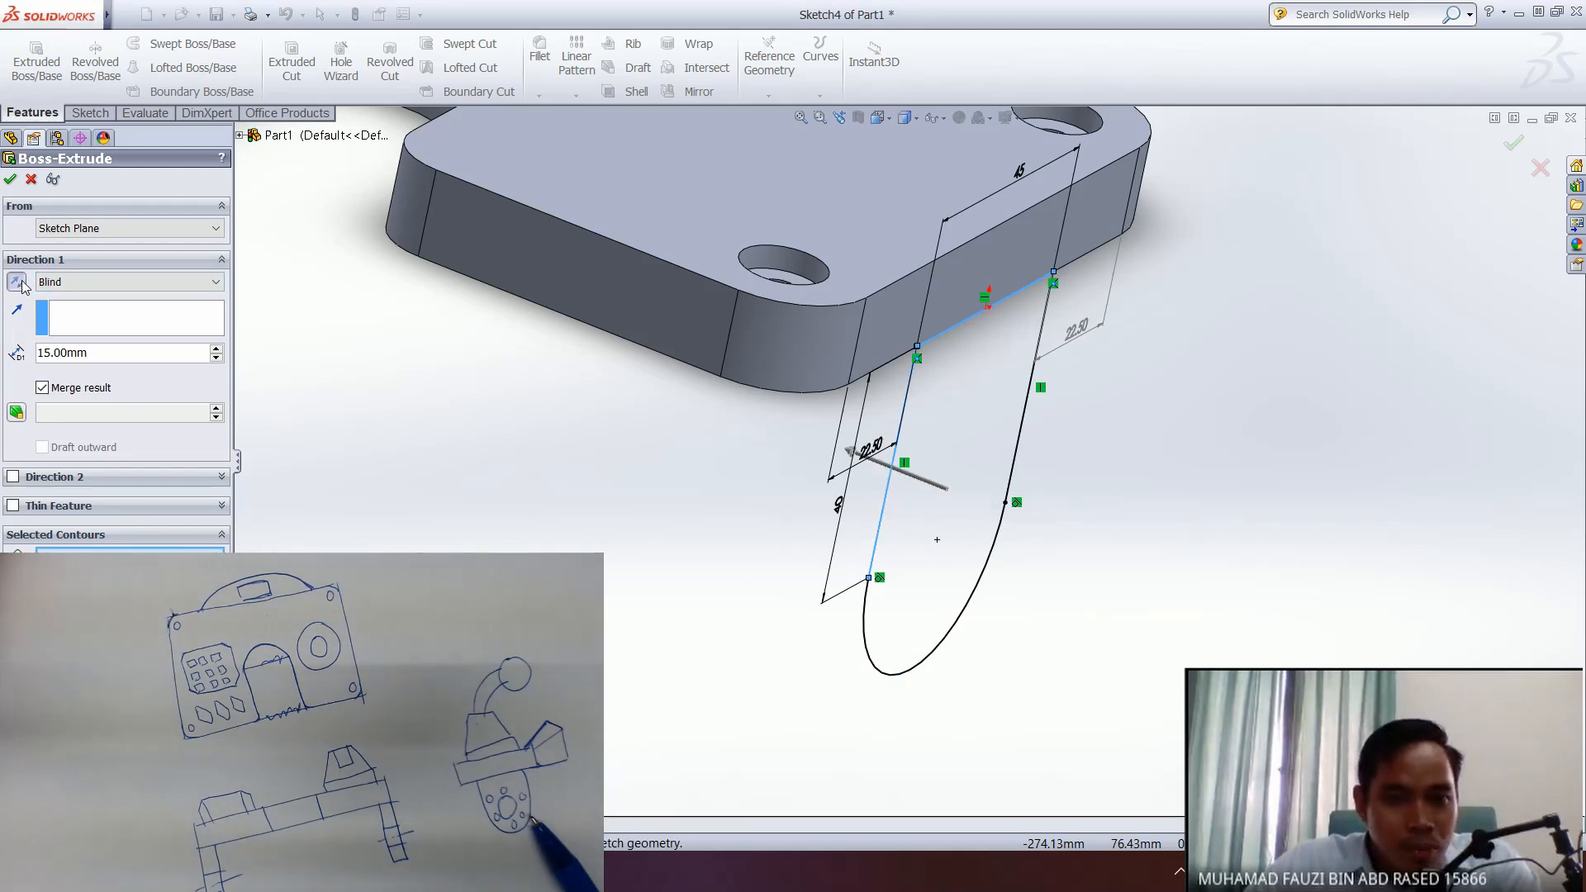
click(52, 180)
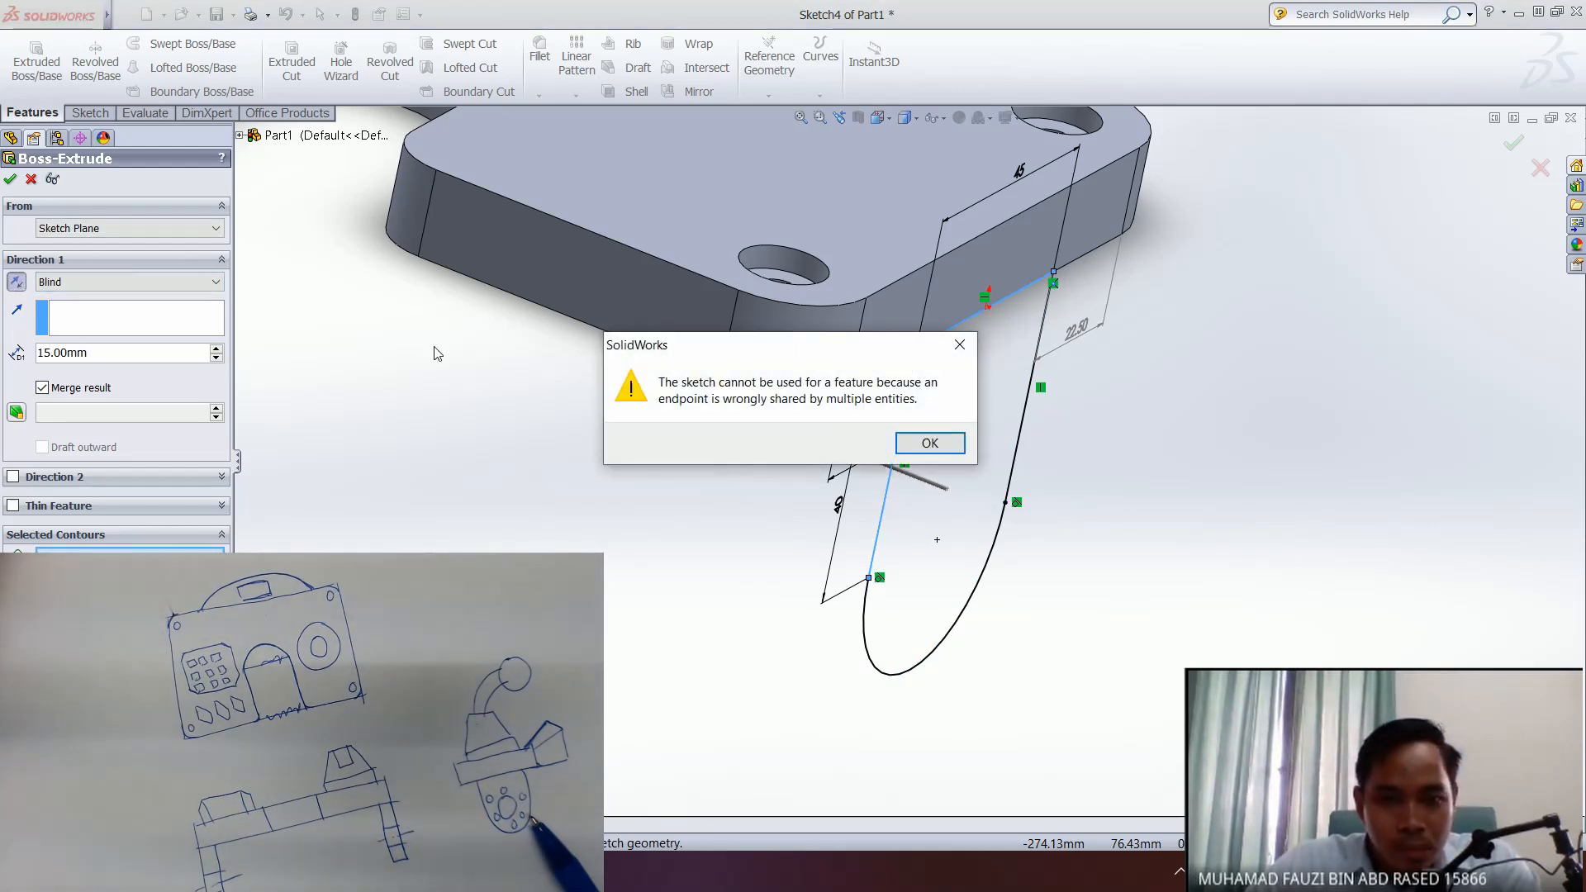
click(930, 444)
- Pick the closed region inside the U-profile as the contour for the 15 mm extrusion
middle_drag(988, 454, 926, 431)
middle_drag(801, 413, 854, 411)
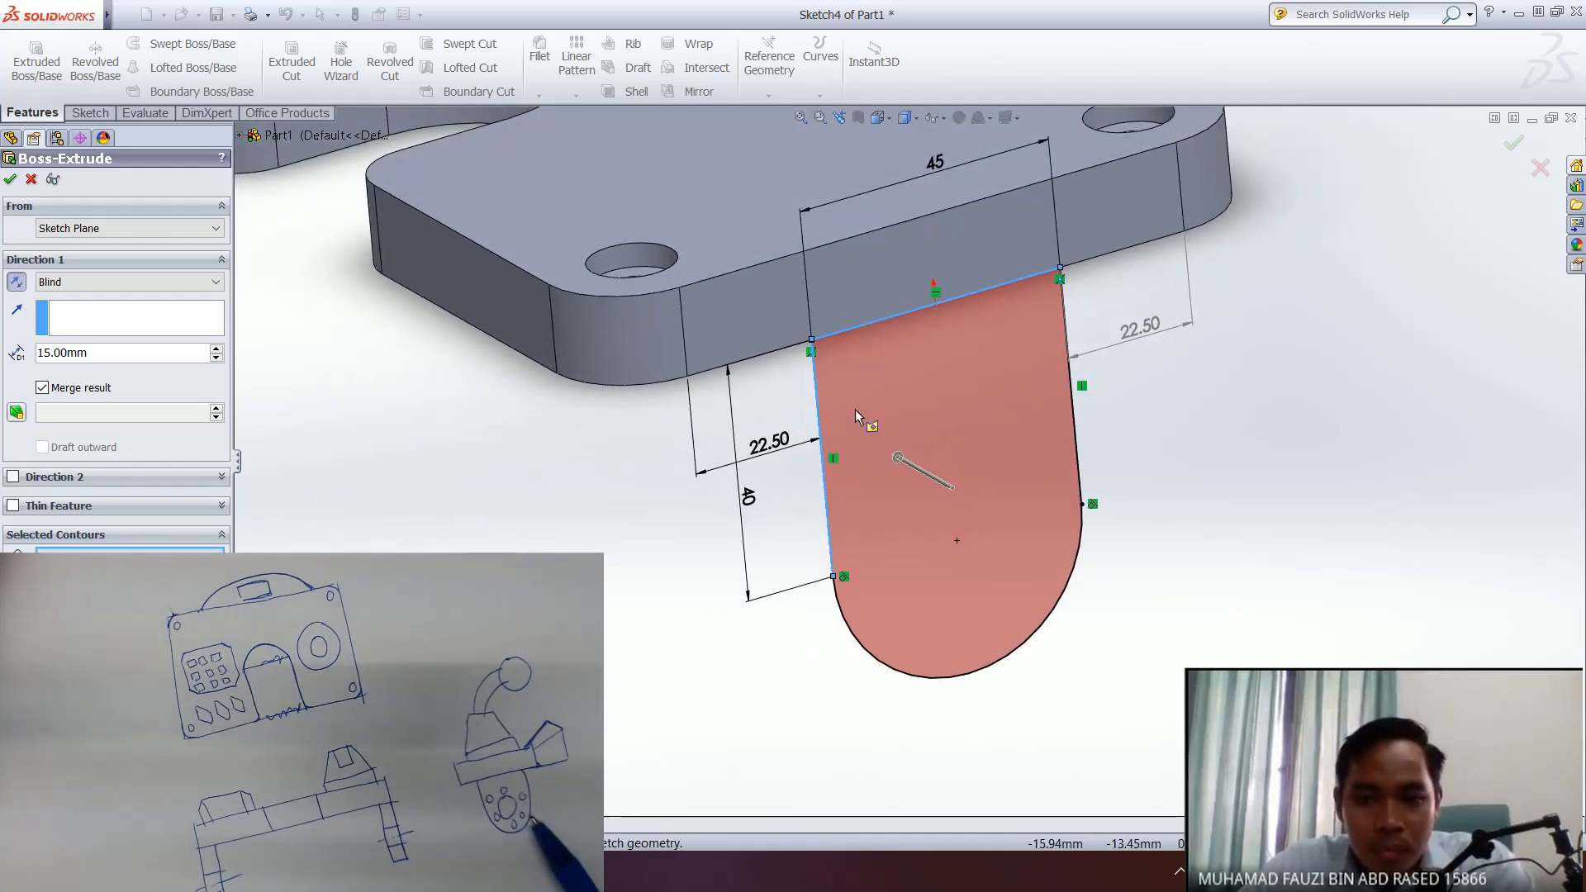
scroll(855, 409, down, 3)
scroll(850, 405, up, 3)
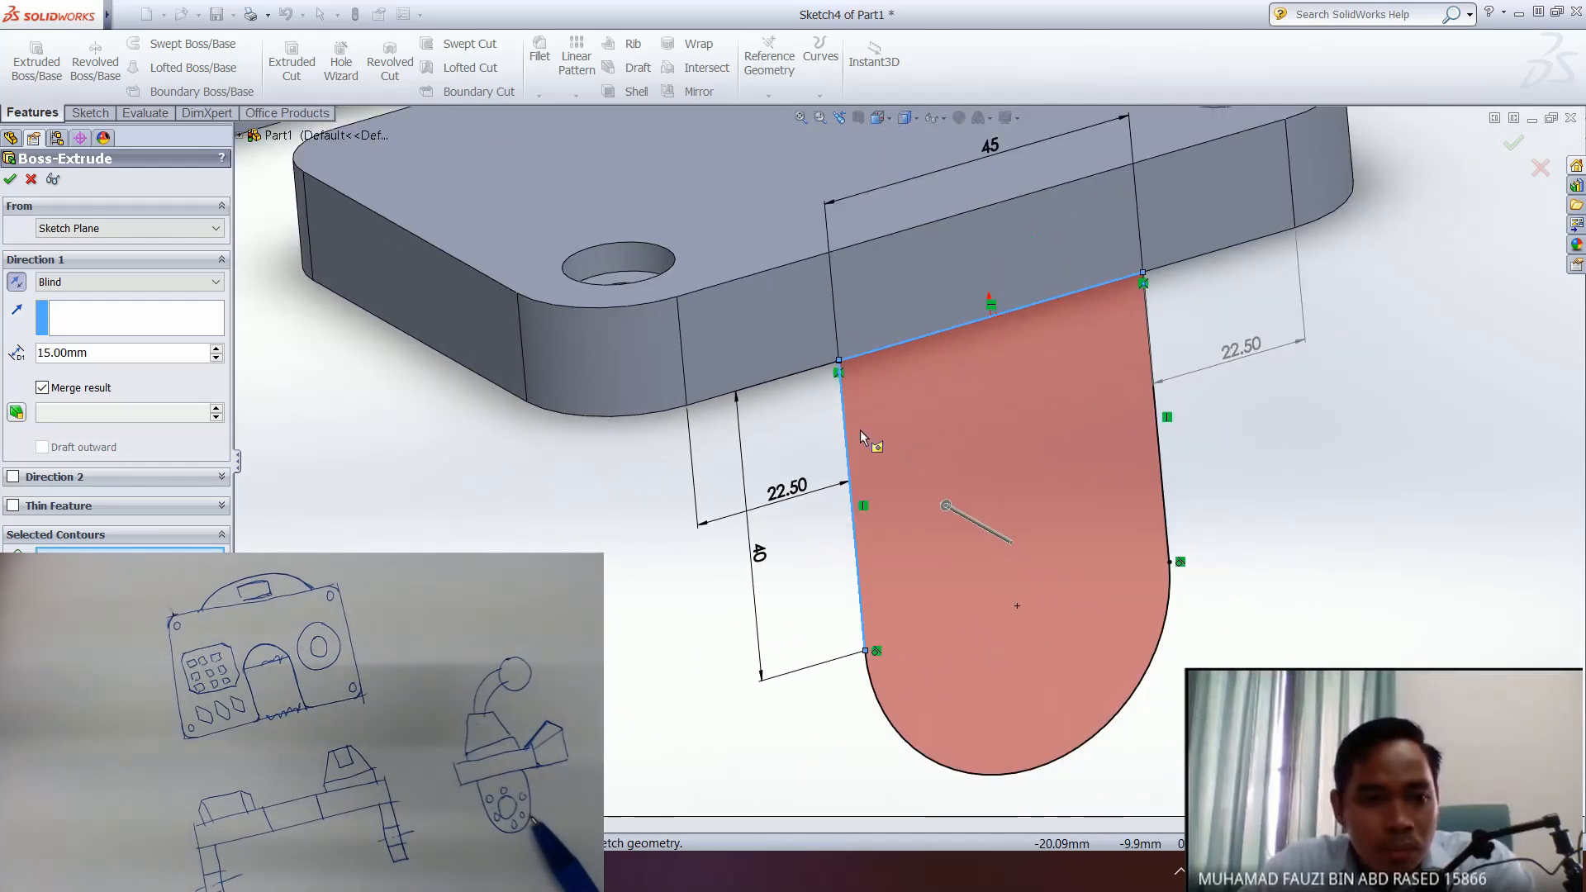
middle_drag(861, 428, 833, 411)
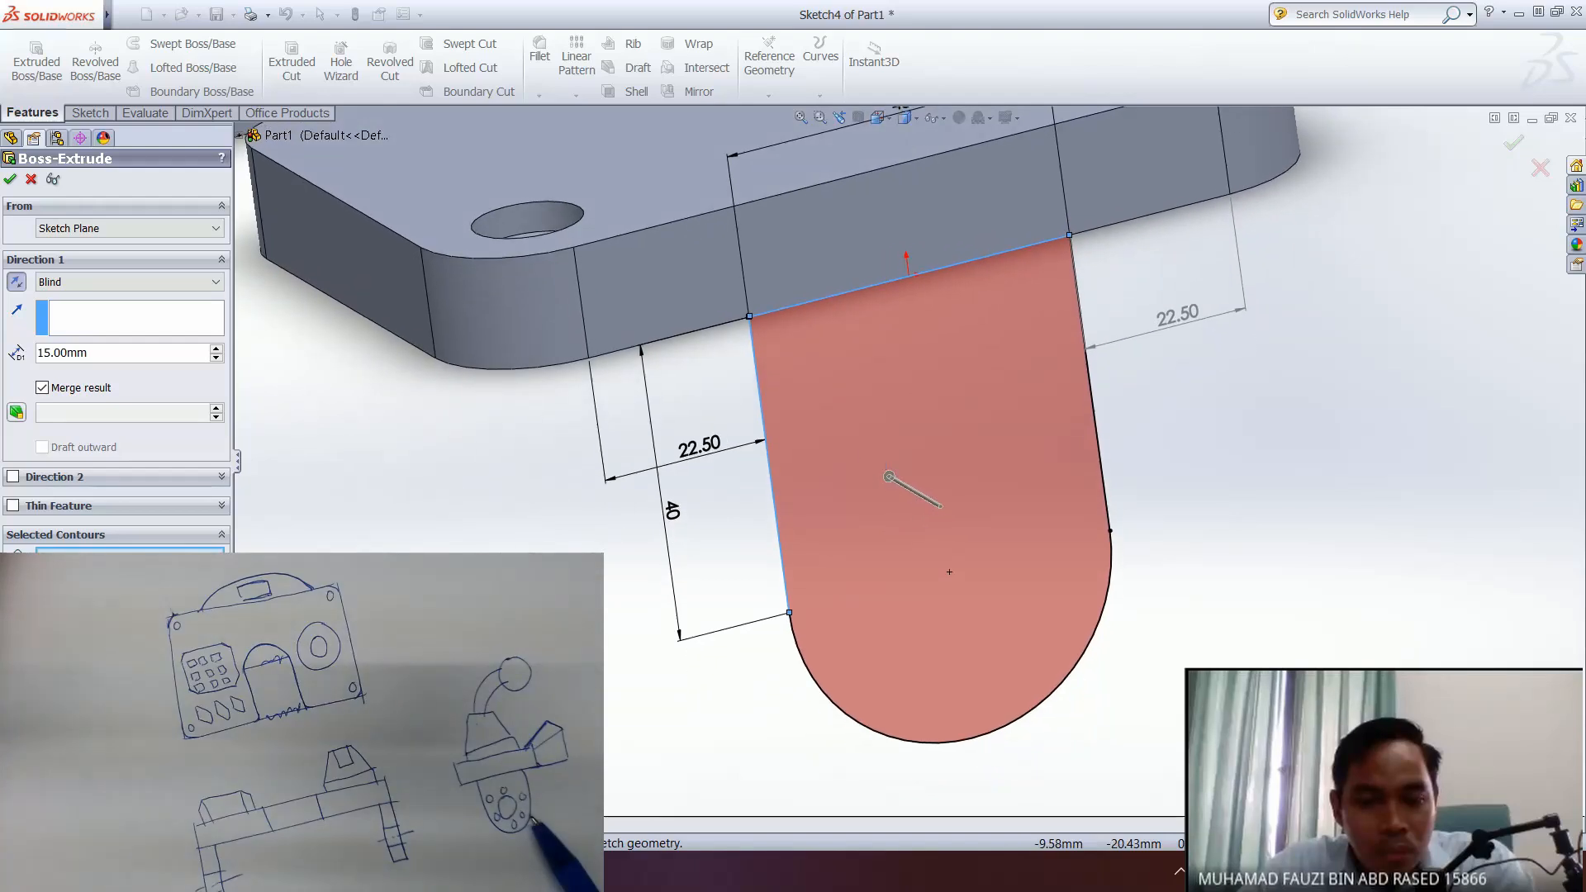
click(928, 430)
- Examine the U-profile's corner at the plate's lower edge for stray sketch geometry, and cancel the extrusion
middle_drag(529, 582, 616, 575)
ctrl+middle_drag(836, 574, 778, 534)
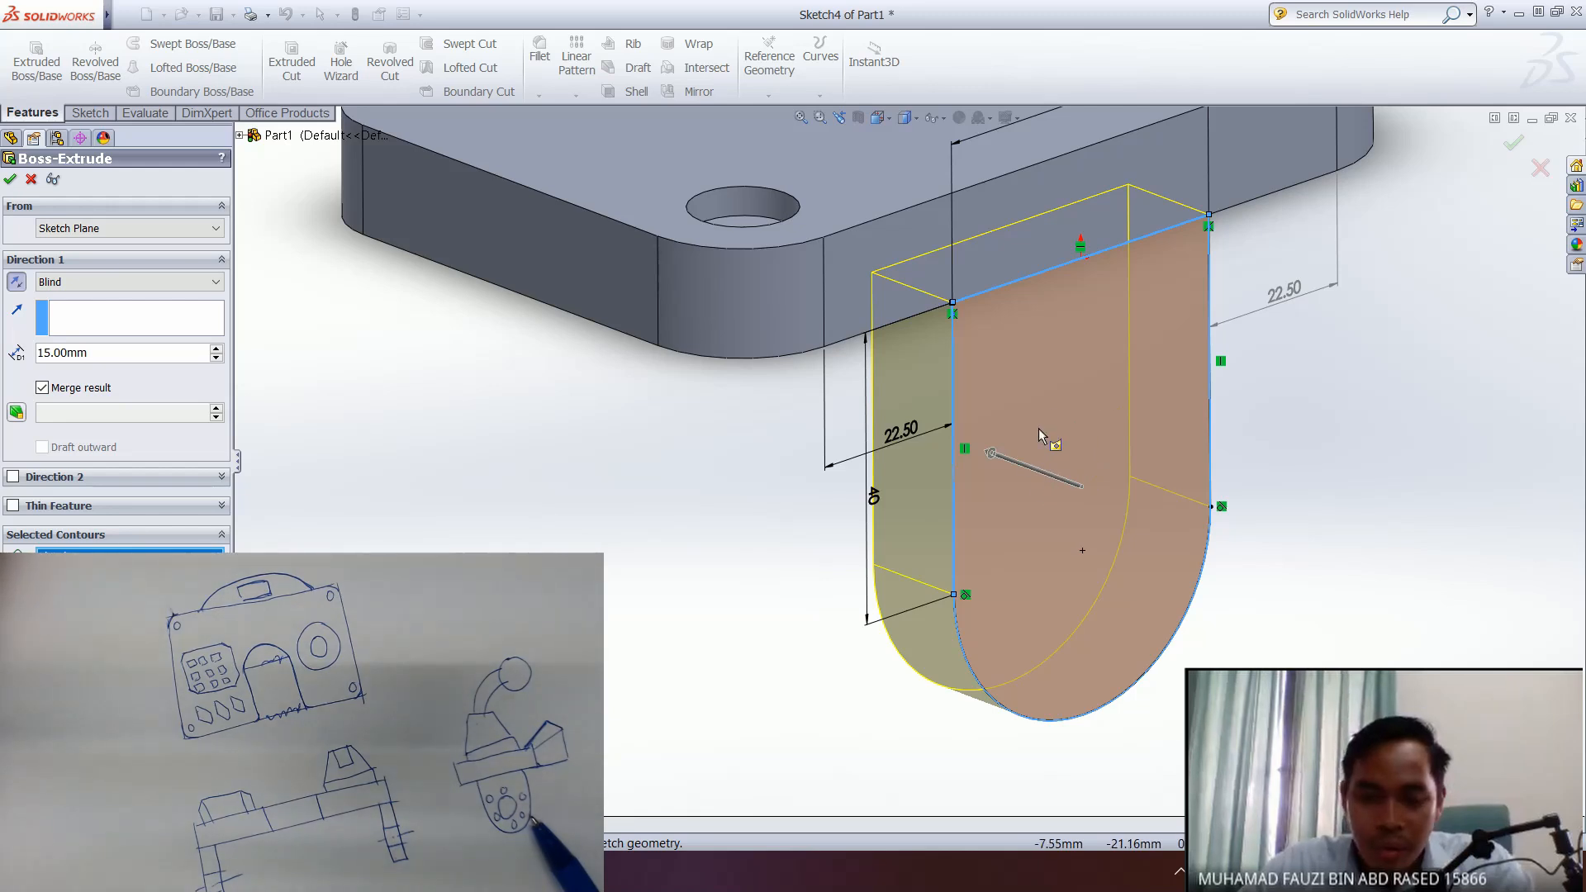
middle_drag(1014, 357, 886, 349)
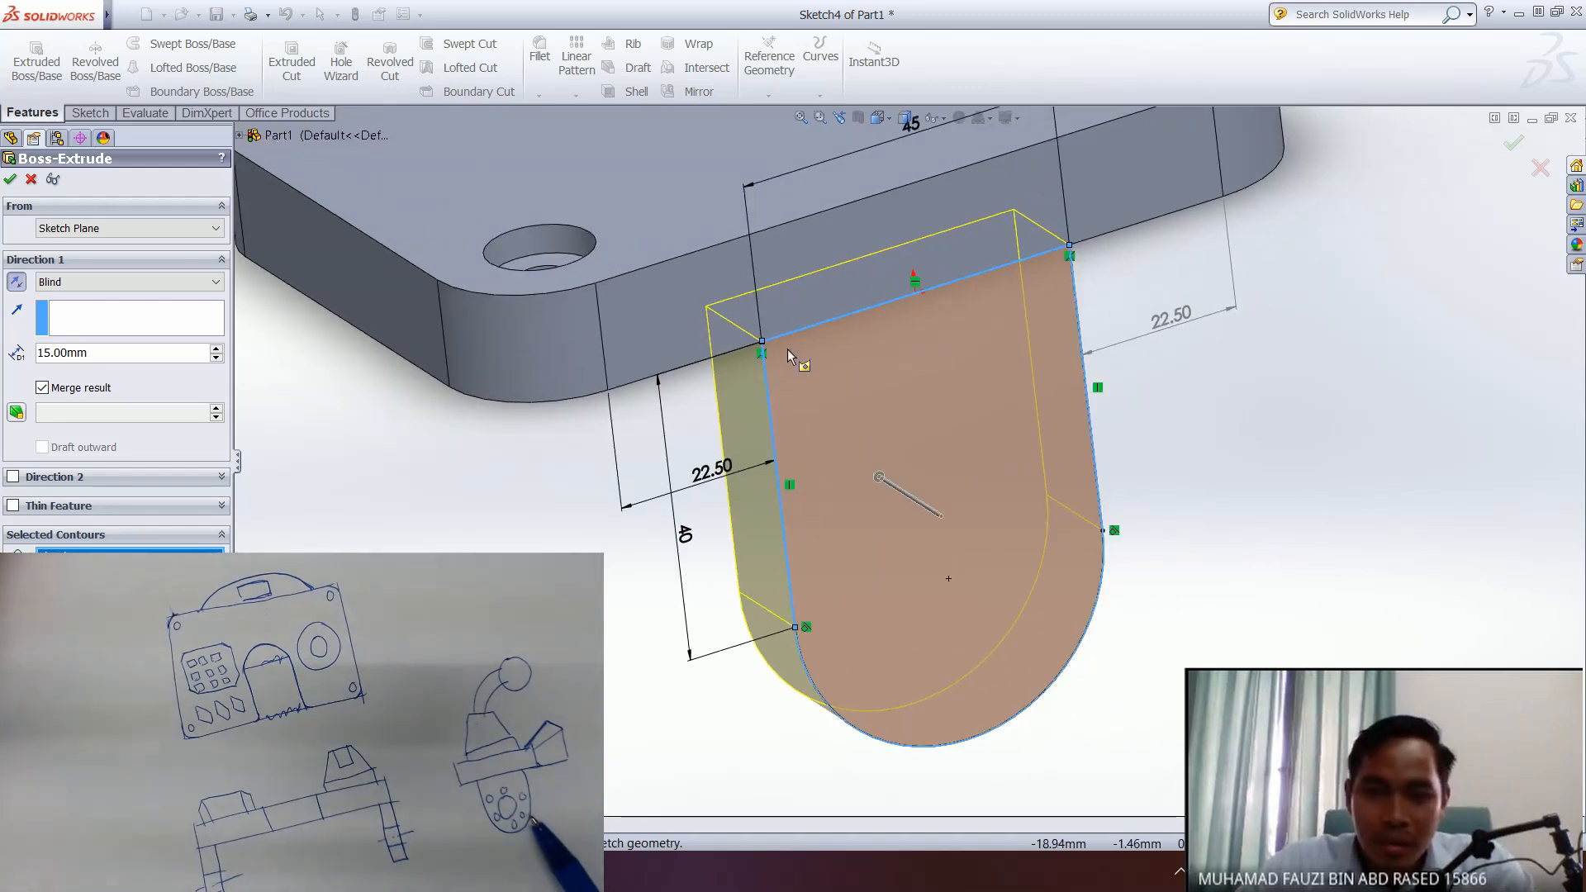
scroll(786, 348, up, 1)
scroll(826, 397, down, 6)
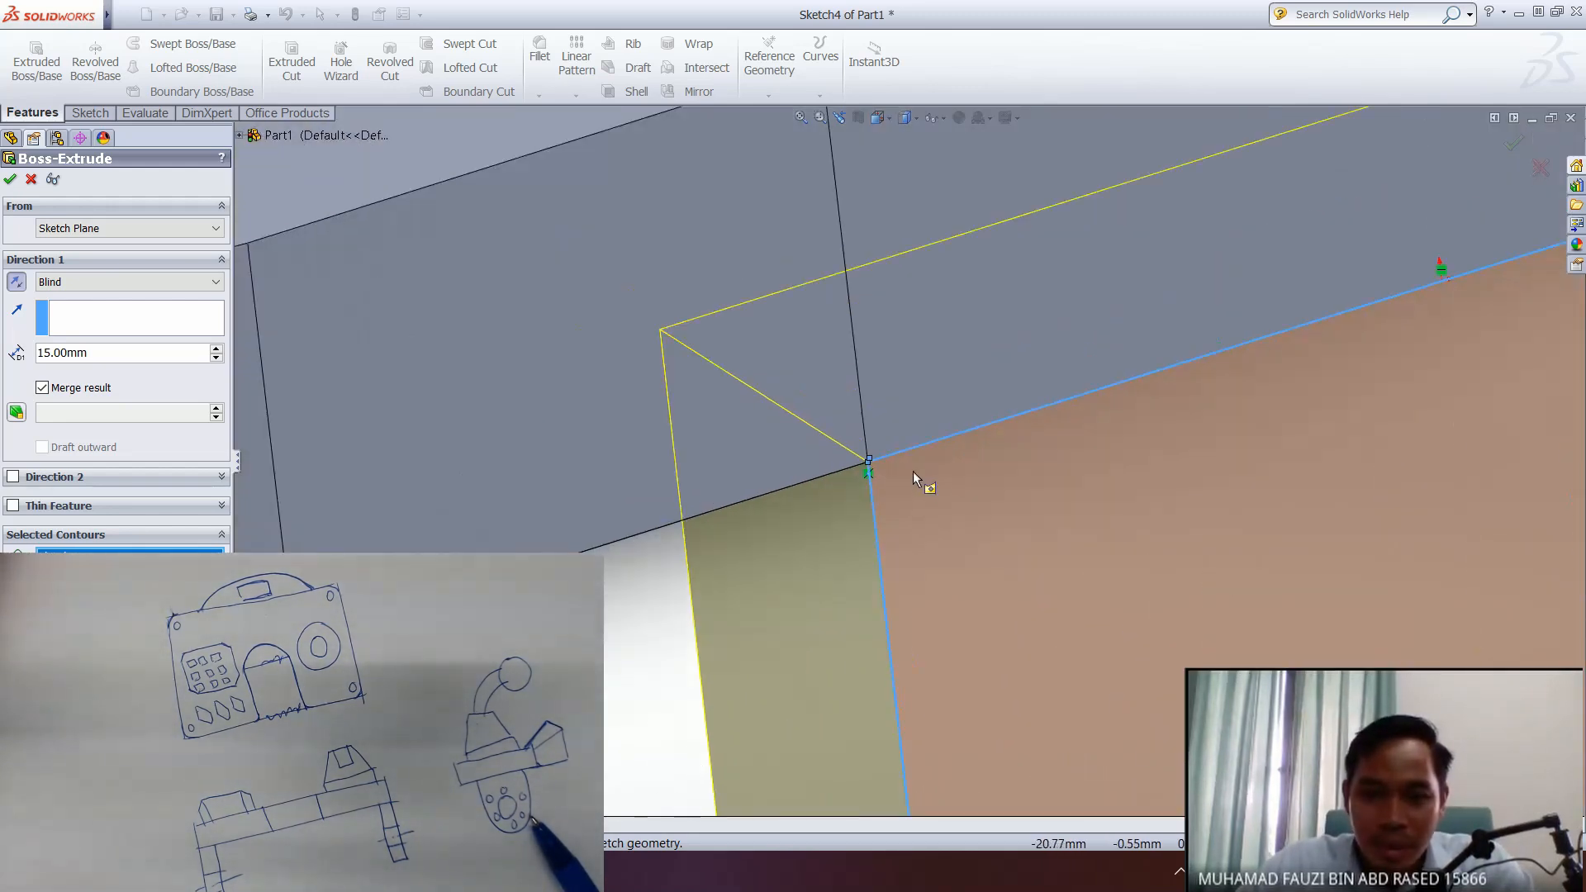
scroll(918, 489, down, 3)
mouse_move(807, 409)
middle_down()
mouse_move(786, 390)
mouse_move(819, 387)
middle_up()
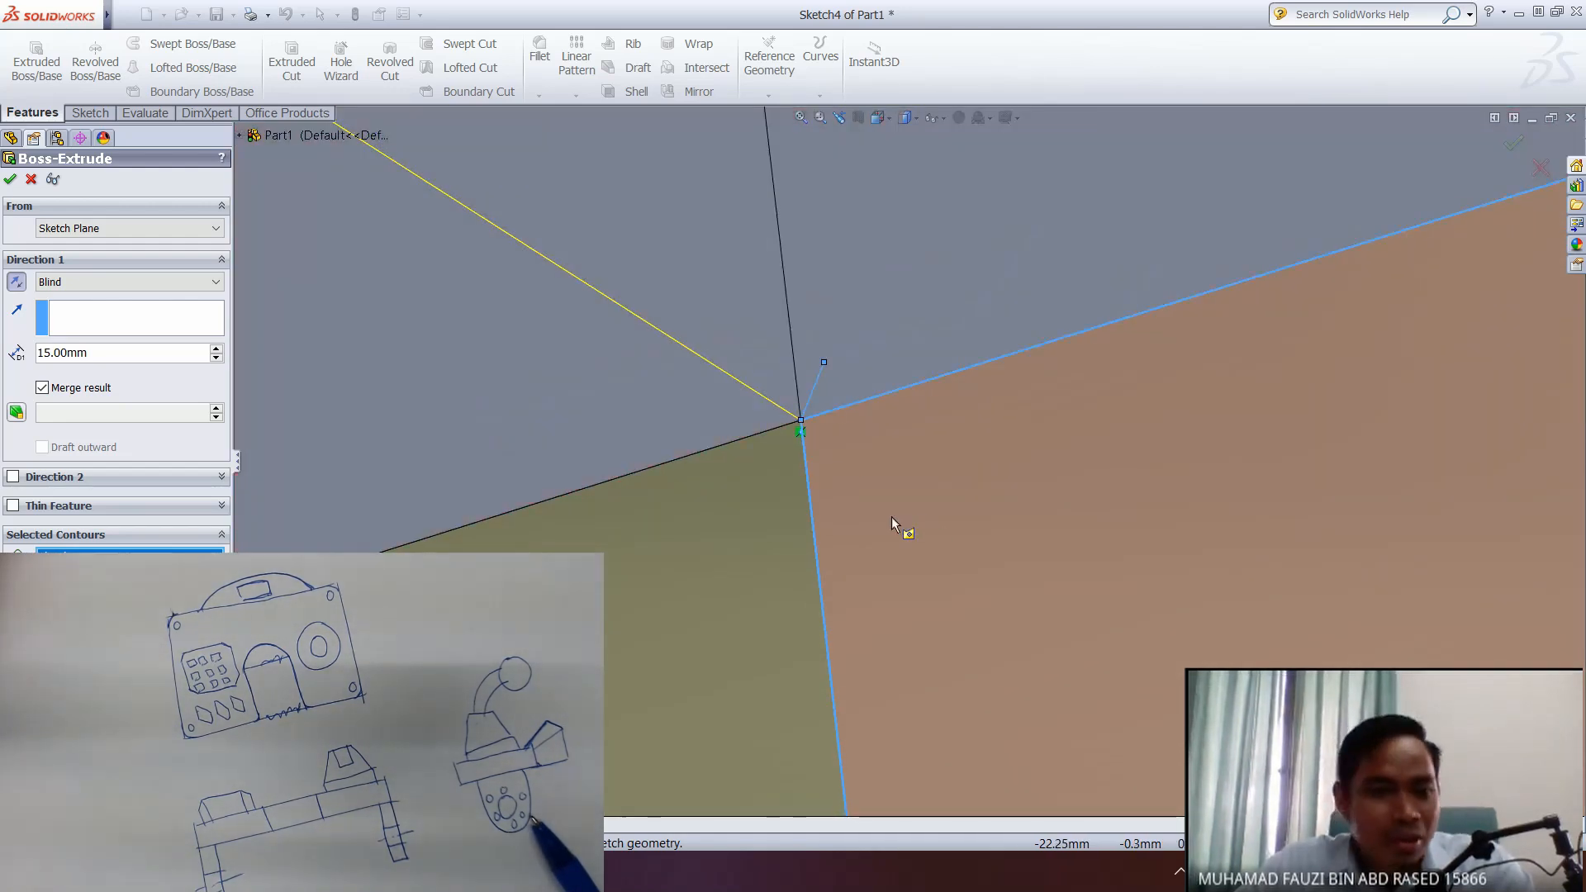
scroll(928, 553, down, 3)
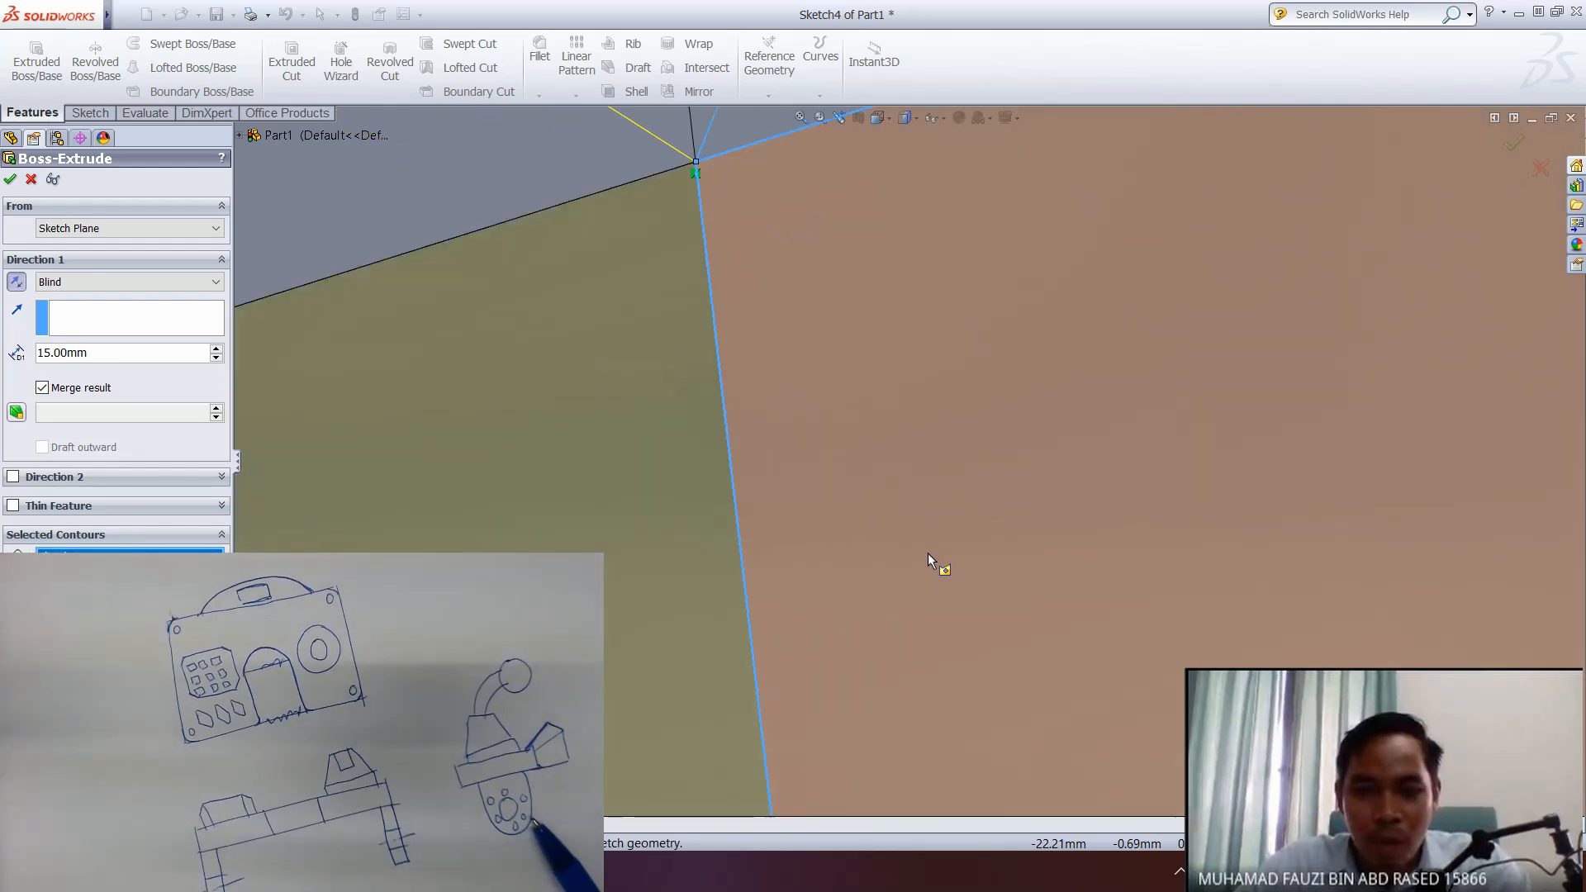
scroll(926, 550, down, 2)
scroll(965, 495, up, 5)
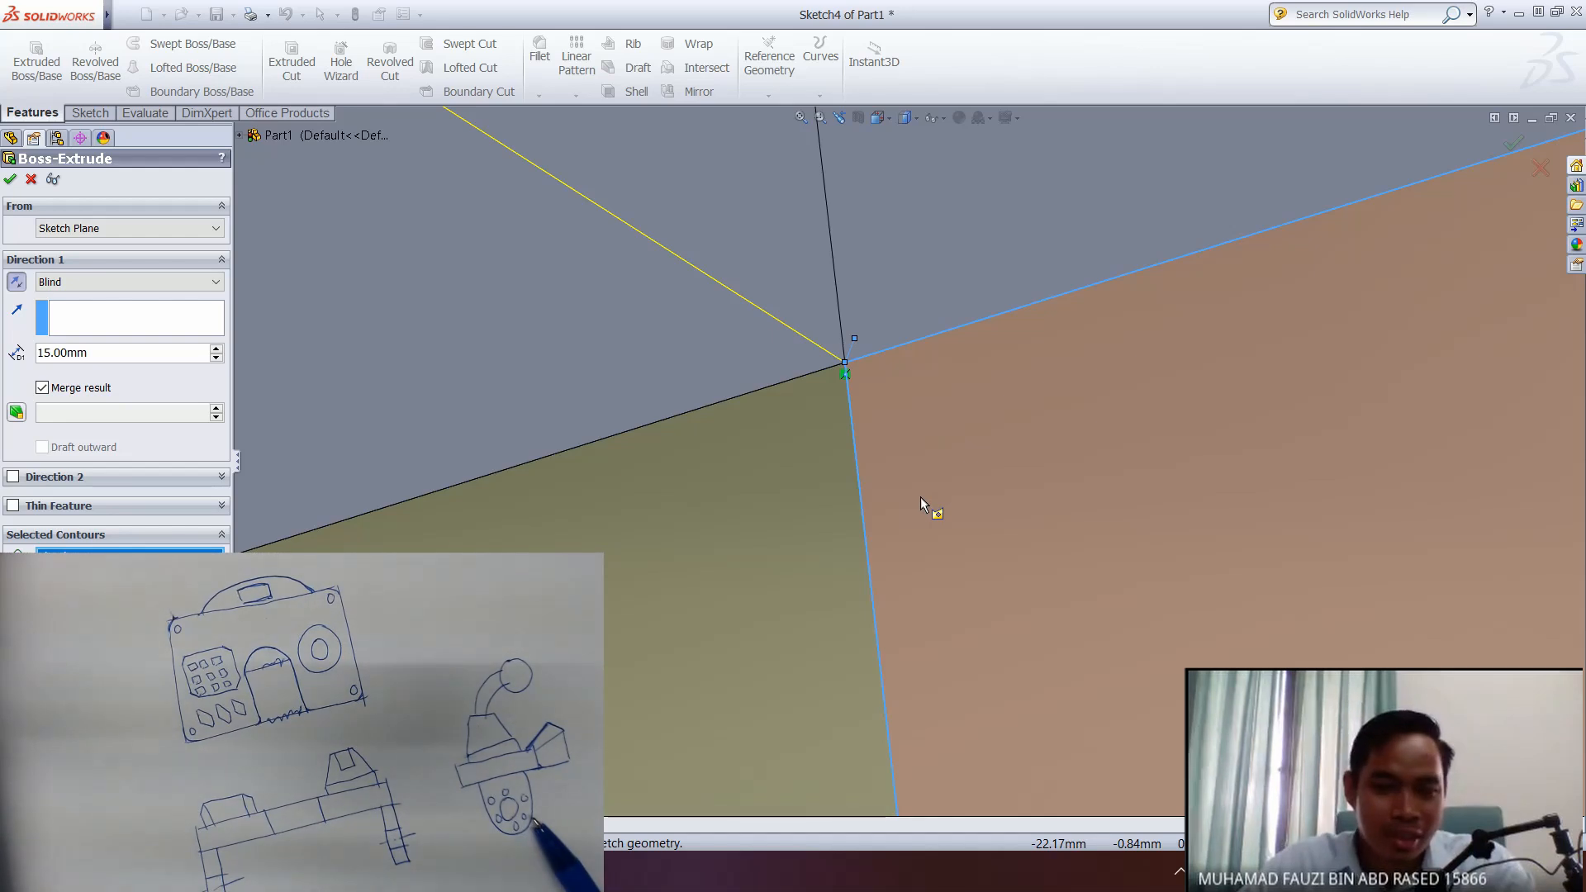
click(31, 180)
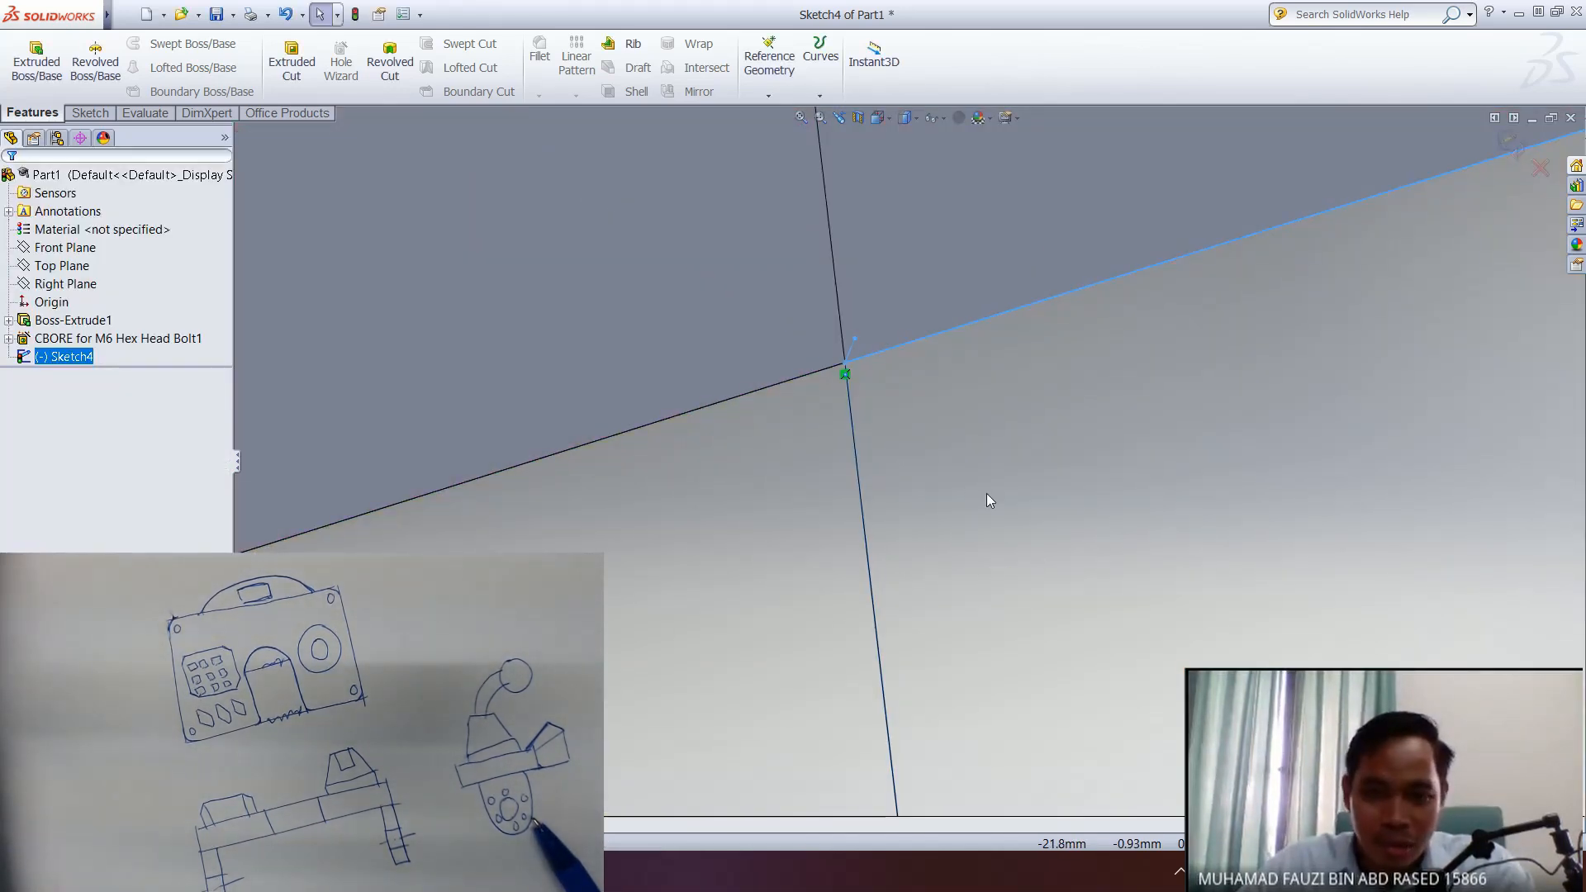
- Delete the short stray line at the U-profile's corner on the plate's lower edge
click(892, 349)
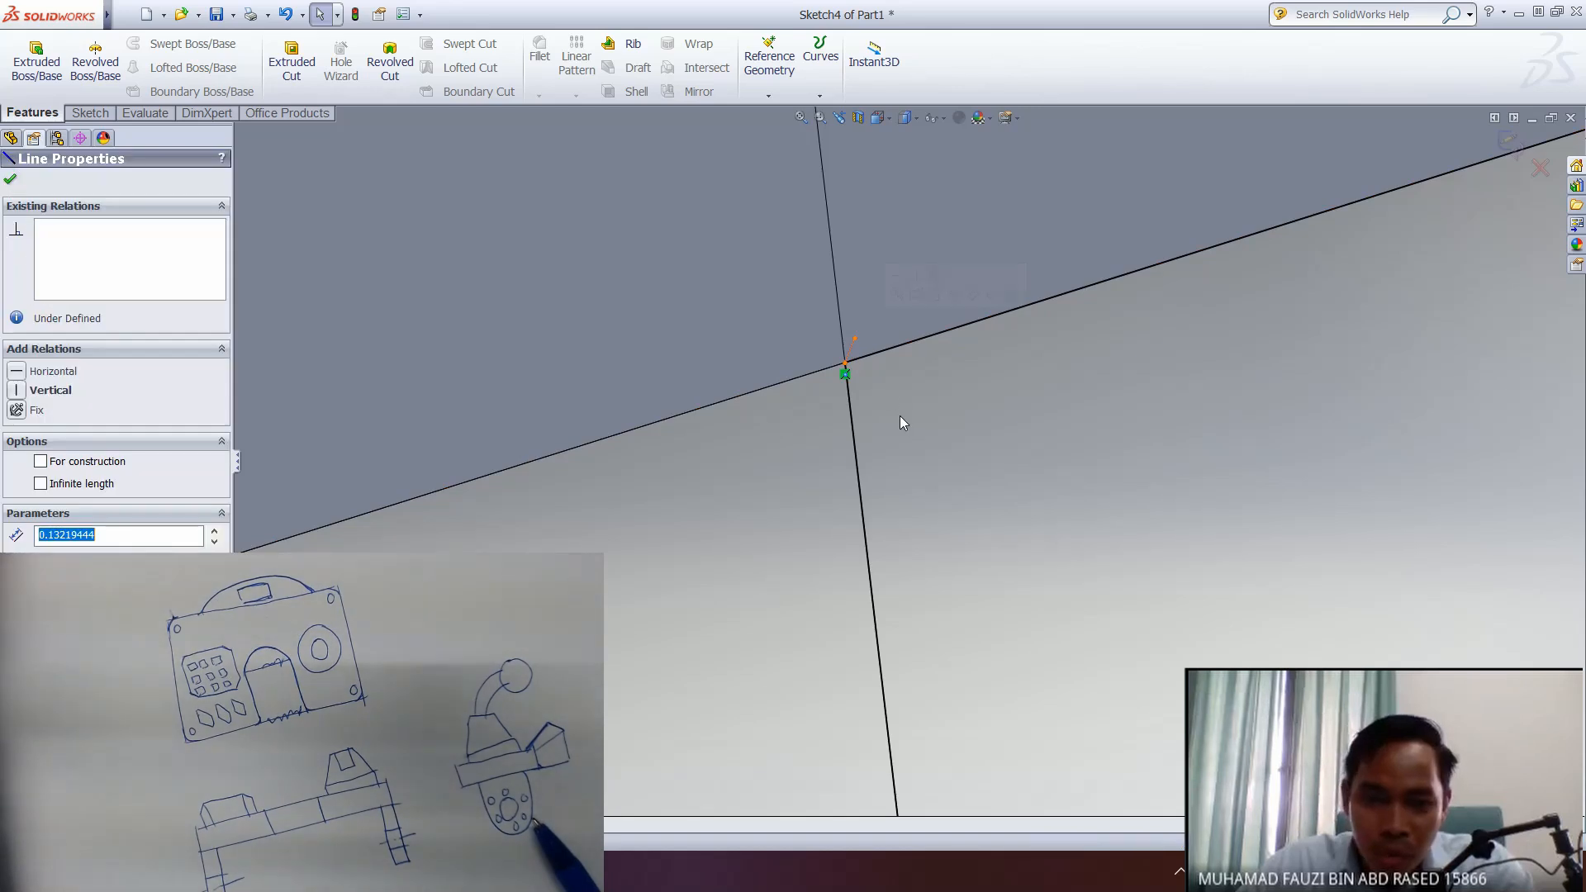
key(Escape)
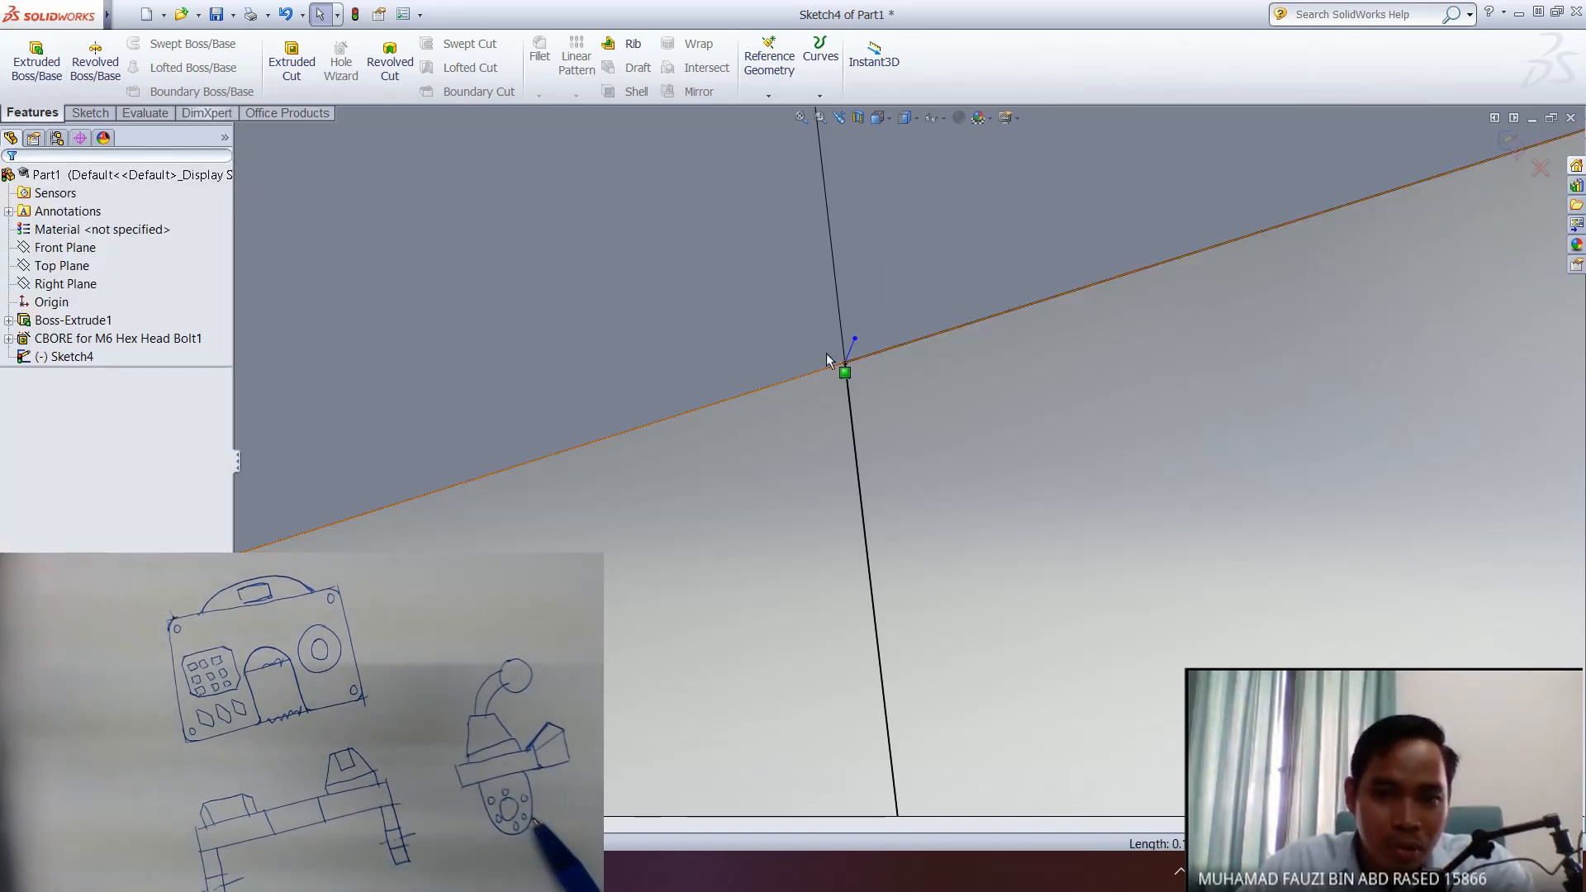
click(859, 367)
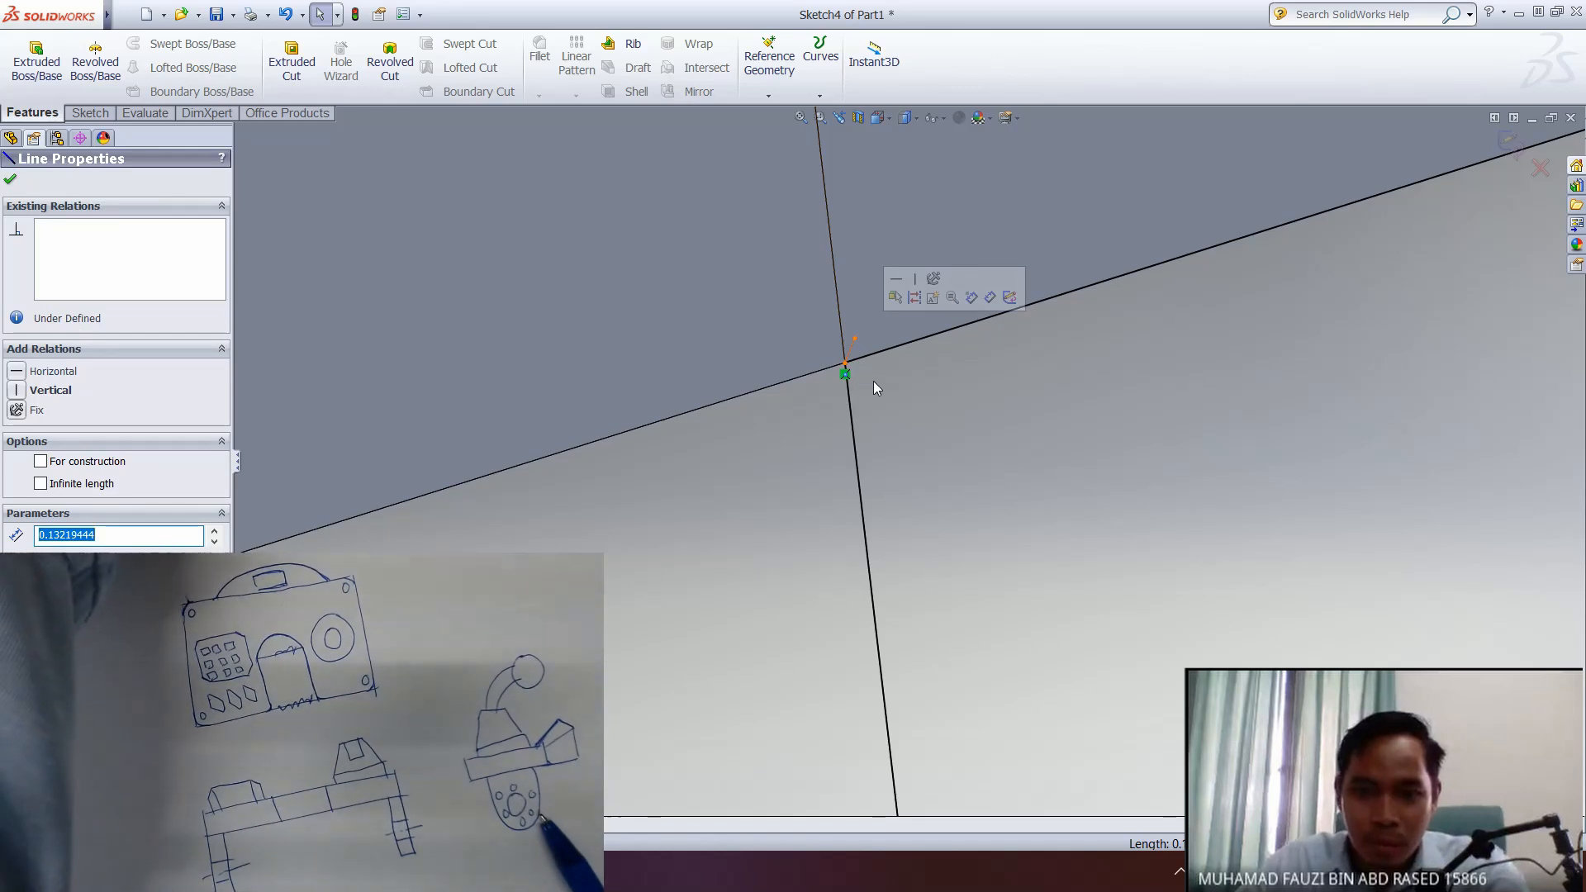
key(Escape)
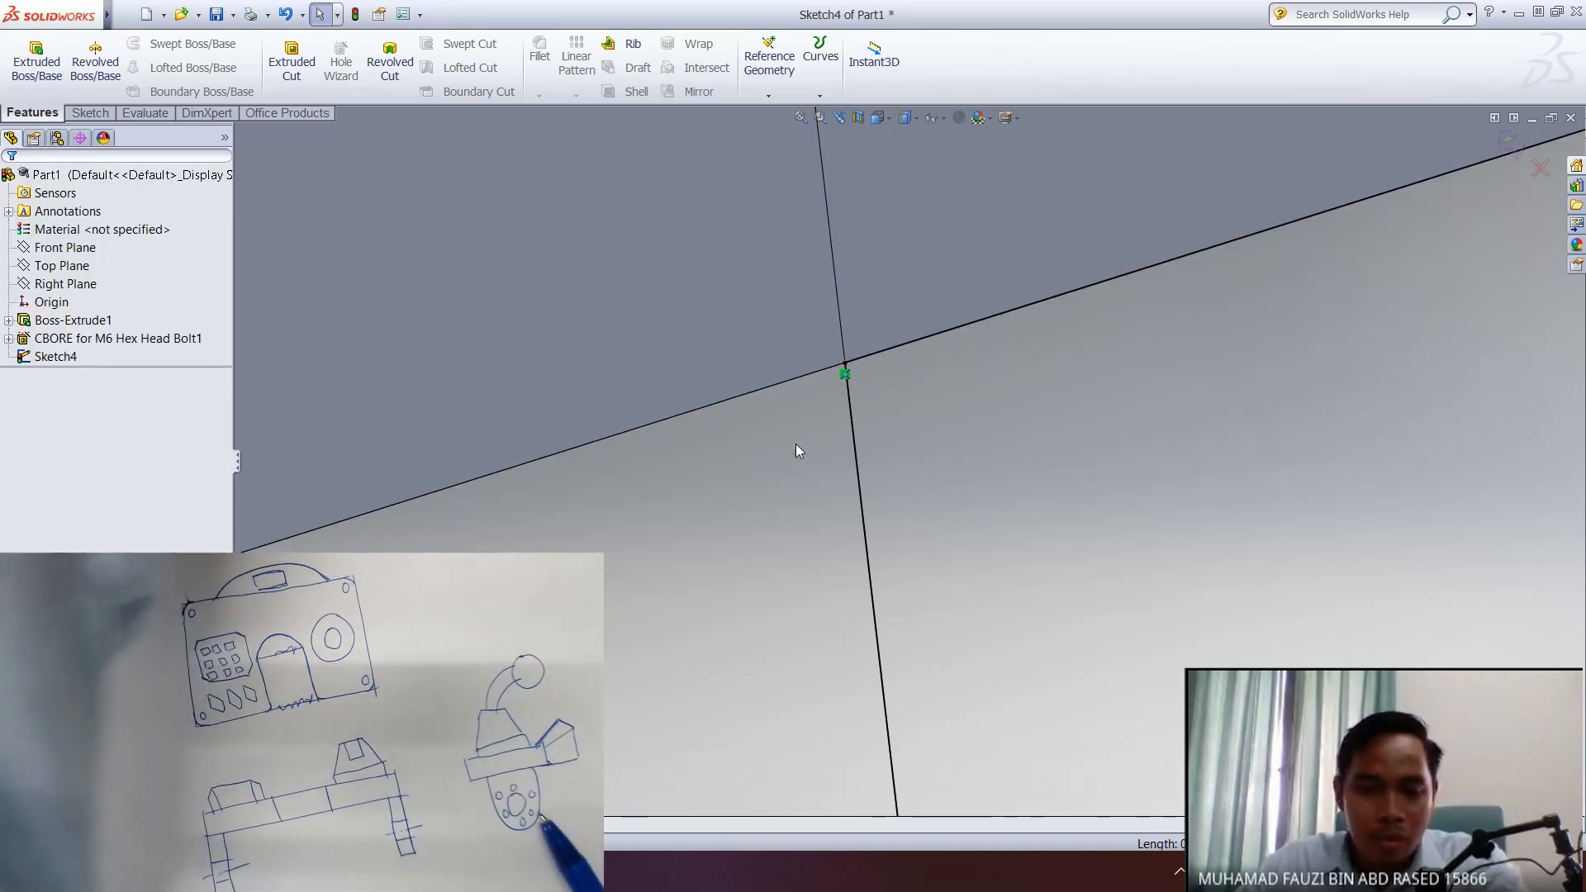
scroll(924, 525, down, 2)
scroll(1016, 553, up, 5)
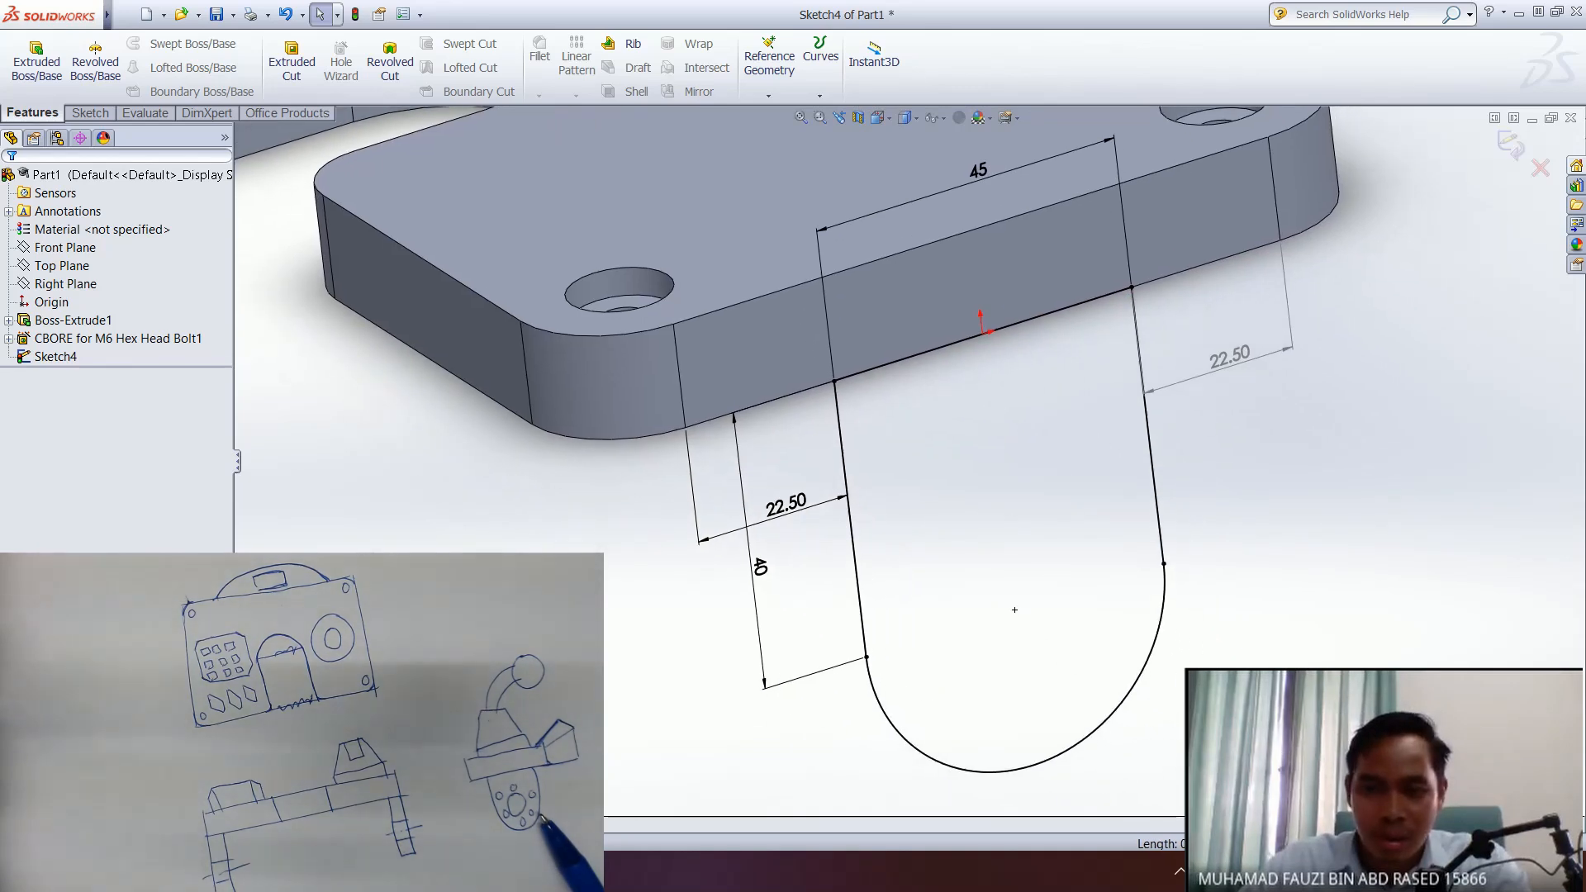
- Extrude the U-profile sketch blind with merged result, reversing the direction so the lug runs inward beneath the plate
click(48, 359)
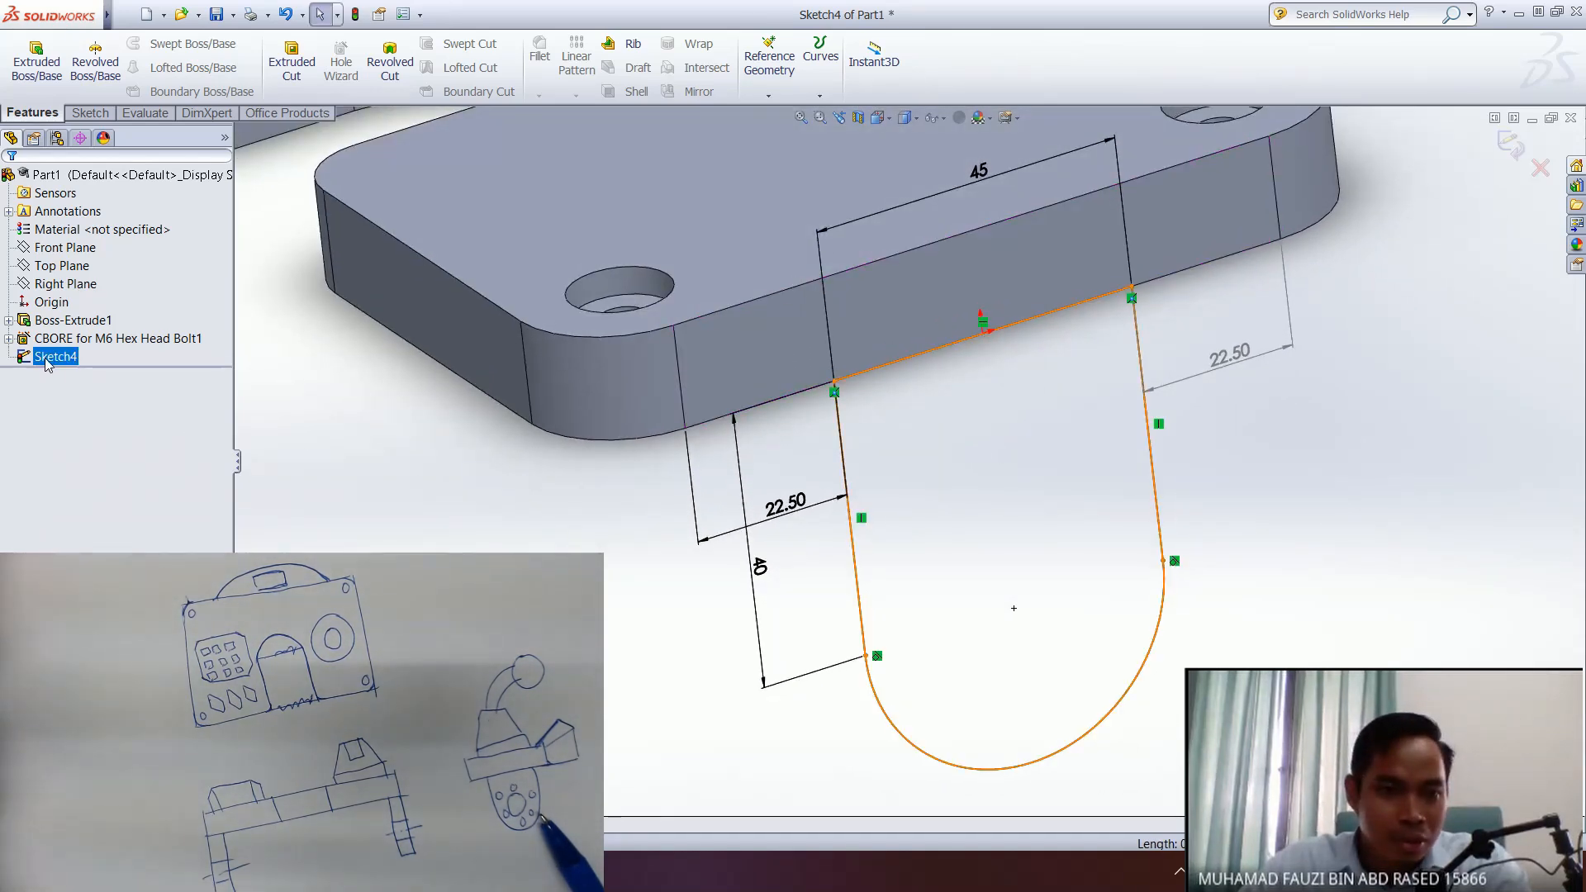
click(36, 57)
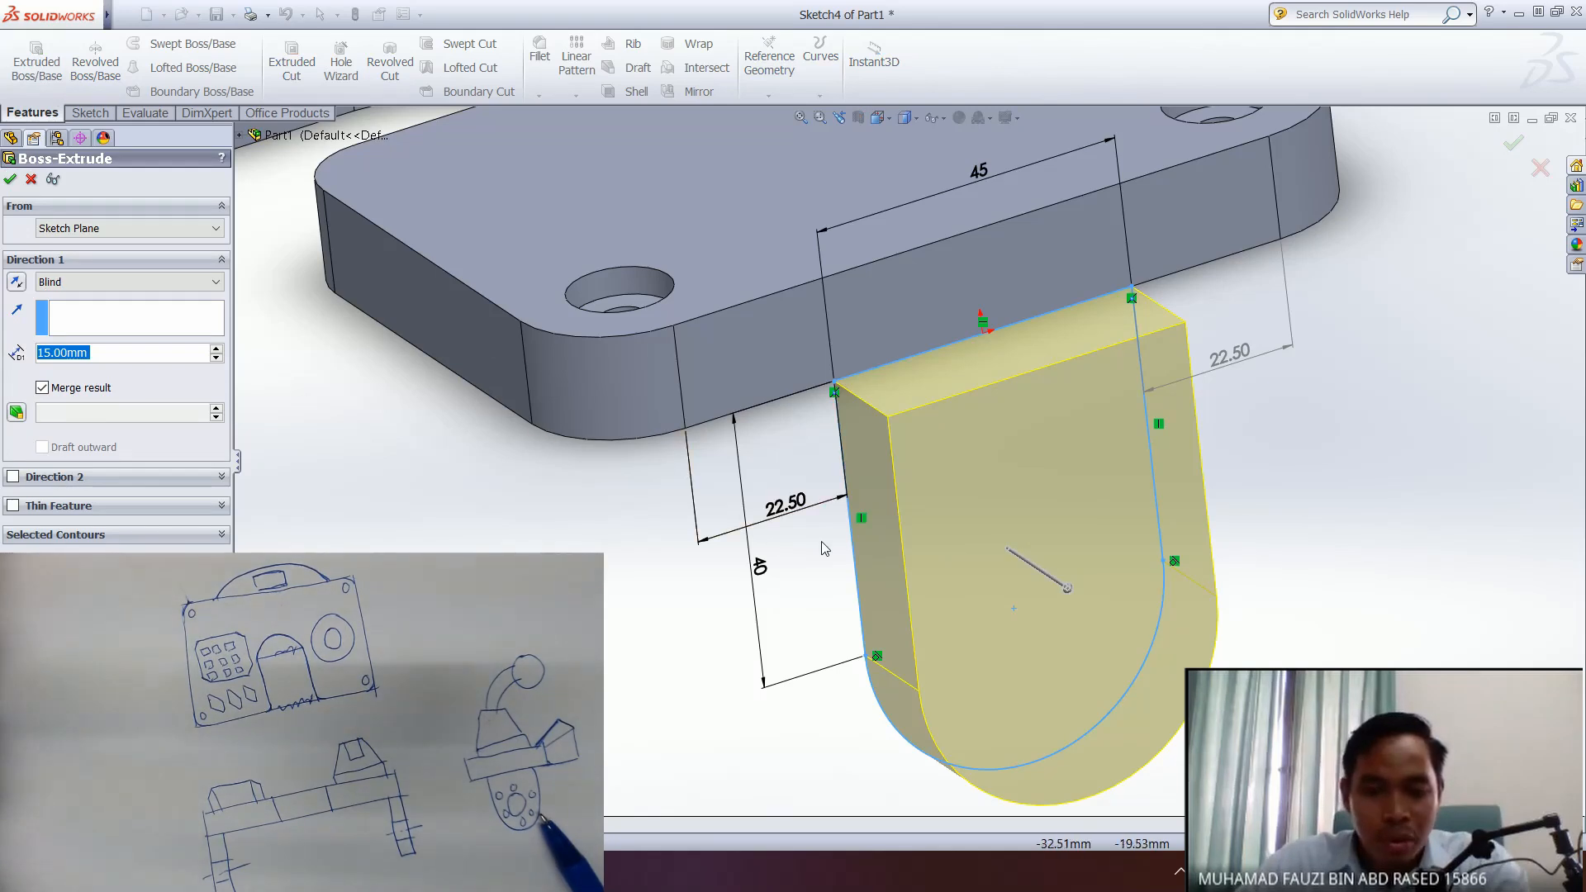
mouse_move(708, 537)
middle_down()
mouse_move(776, 534)
mouse_move(725, 548)
mouse_move(862, 506)
middle_up()
mouse_move(980, 528)
middle_down()
mouse_move(897, 537)
mouse_move(996, 548)
mouse_move(971, 565)
mouse_move(944, 544)
middle_up()
middle_drag(846, 440, 867, 450)
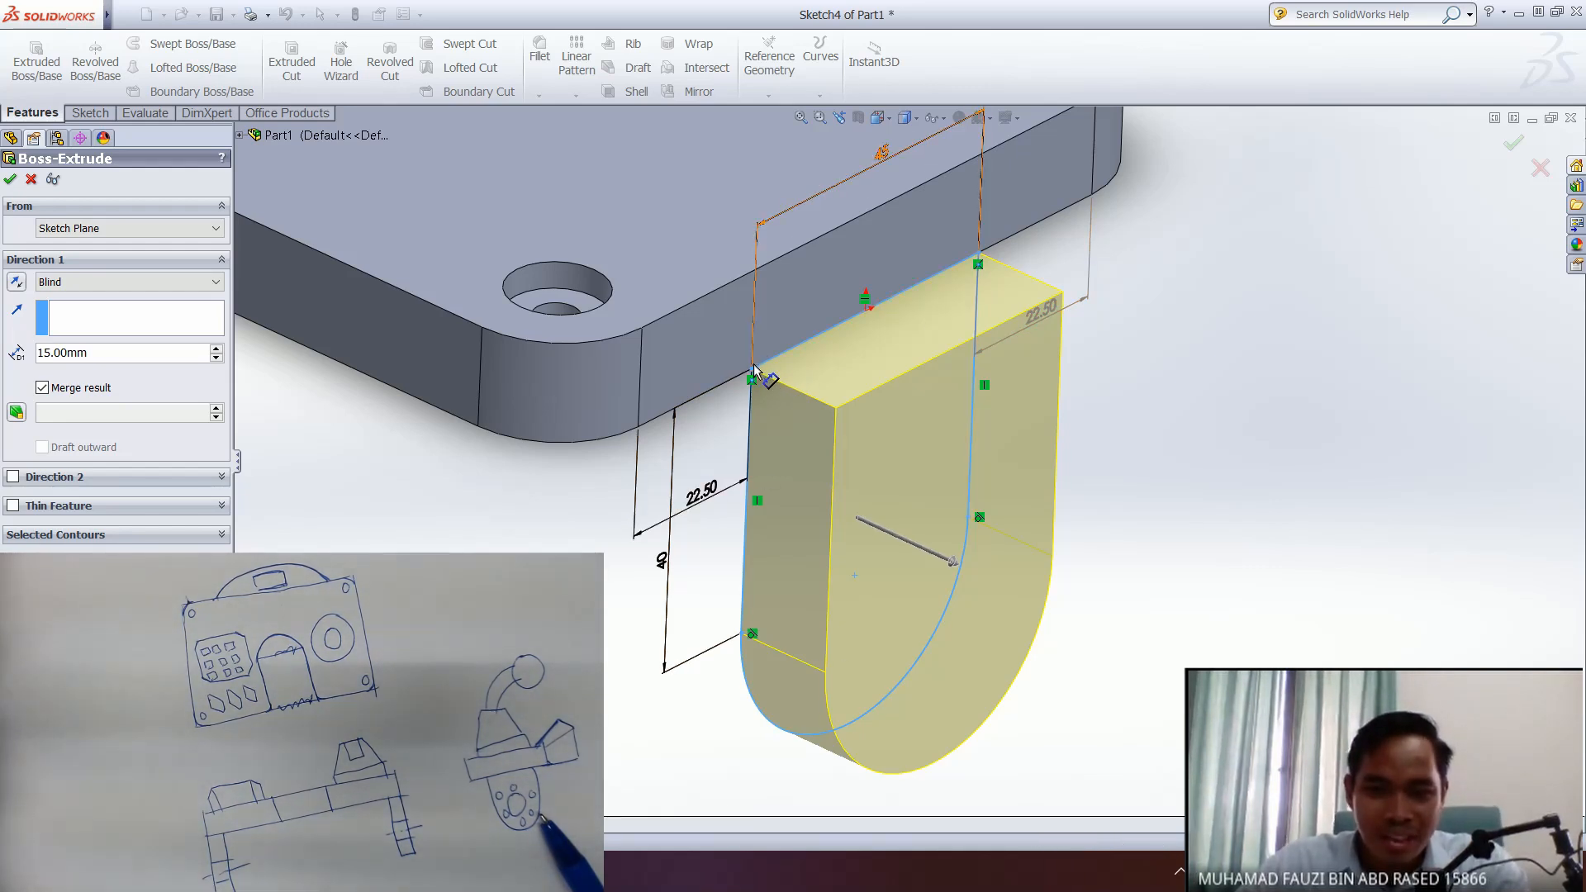
scroll(755, 372, down, 3)
scroll(821, 431, up, 2)
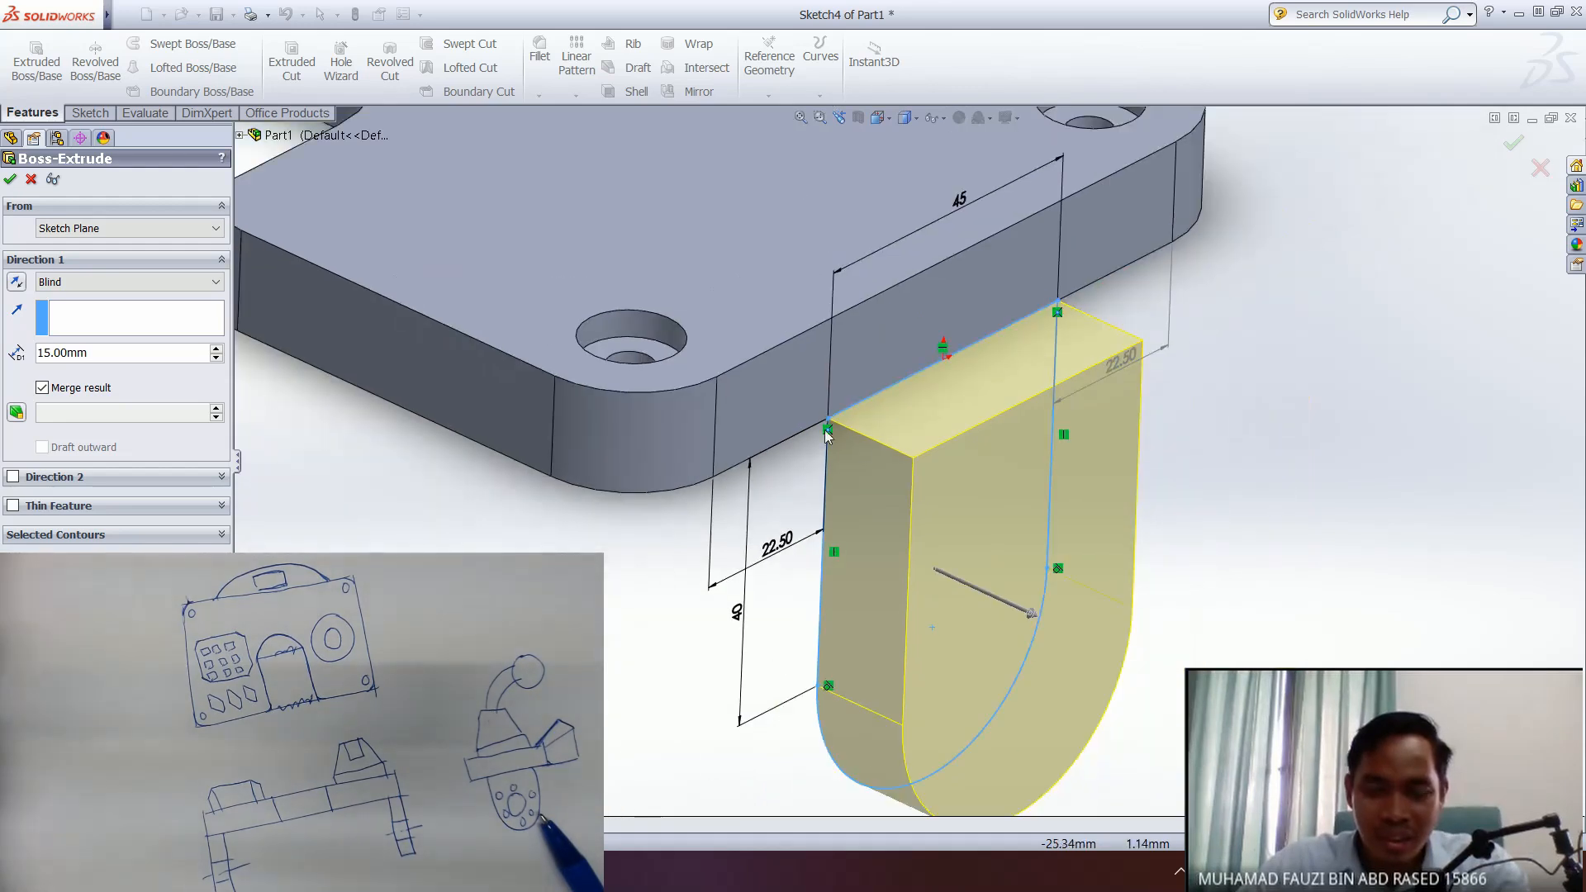
scroll(819, 430, up, 2)
scroll(925, 497, down, 1)
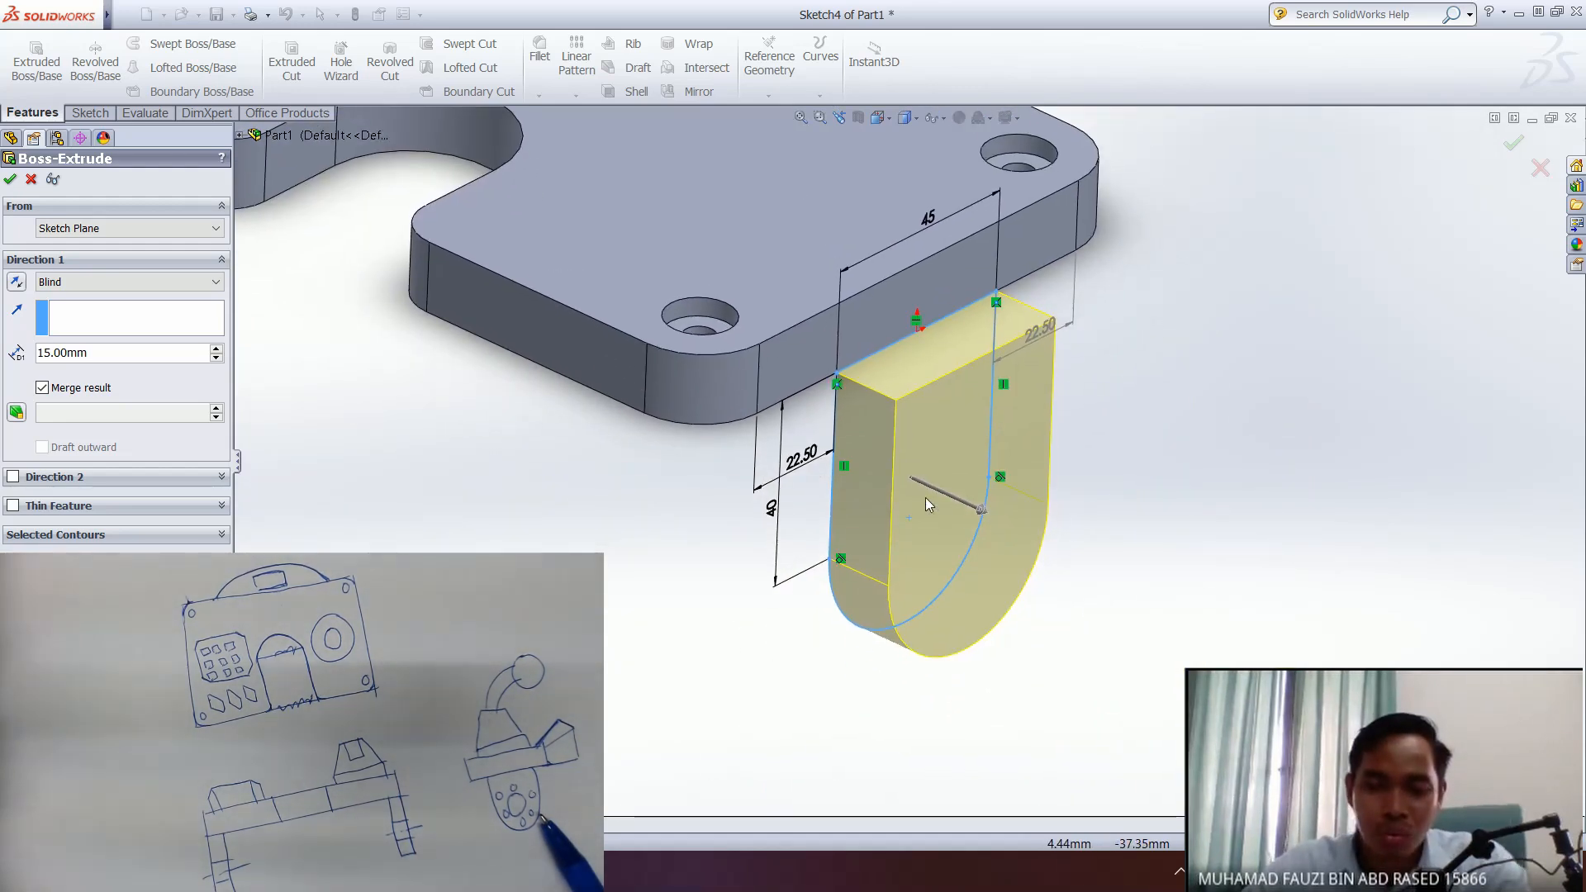
scroll(925, 498, down, 1)
scroll(876, 506, down, 2)
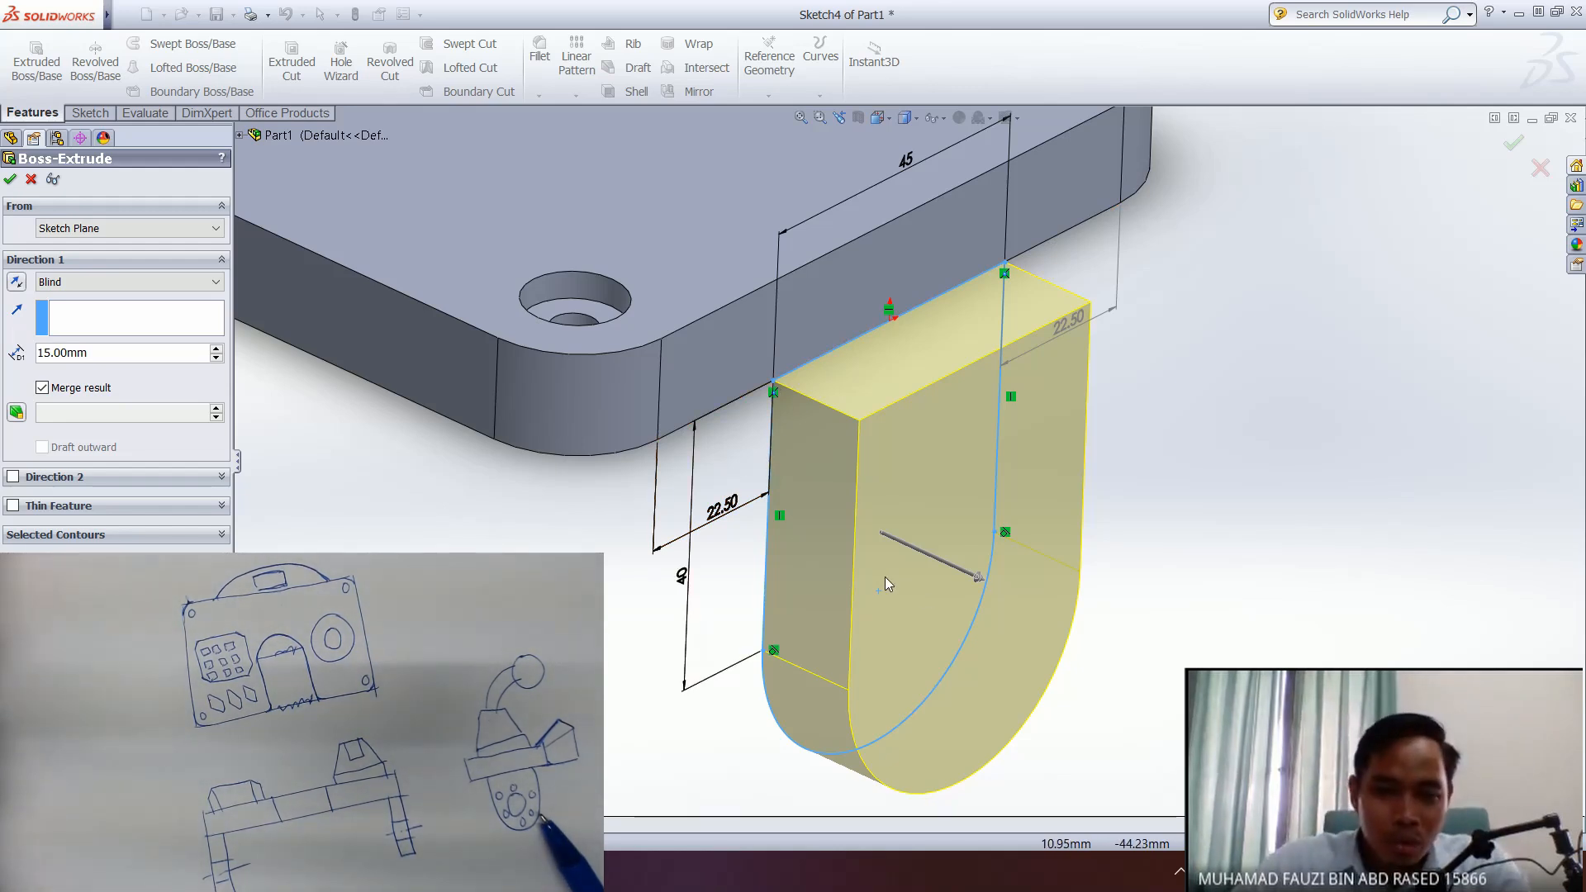
middle_drag(799, 568, 883, 532)
middle_drag(764, 415, 726, 429)
middle_drag(967, 545, 929, 583)
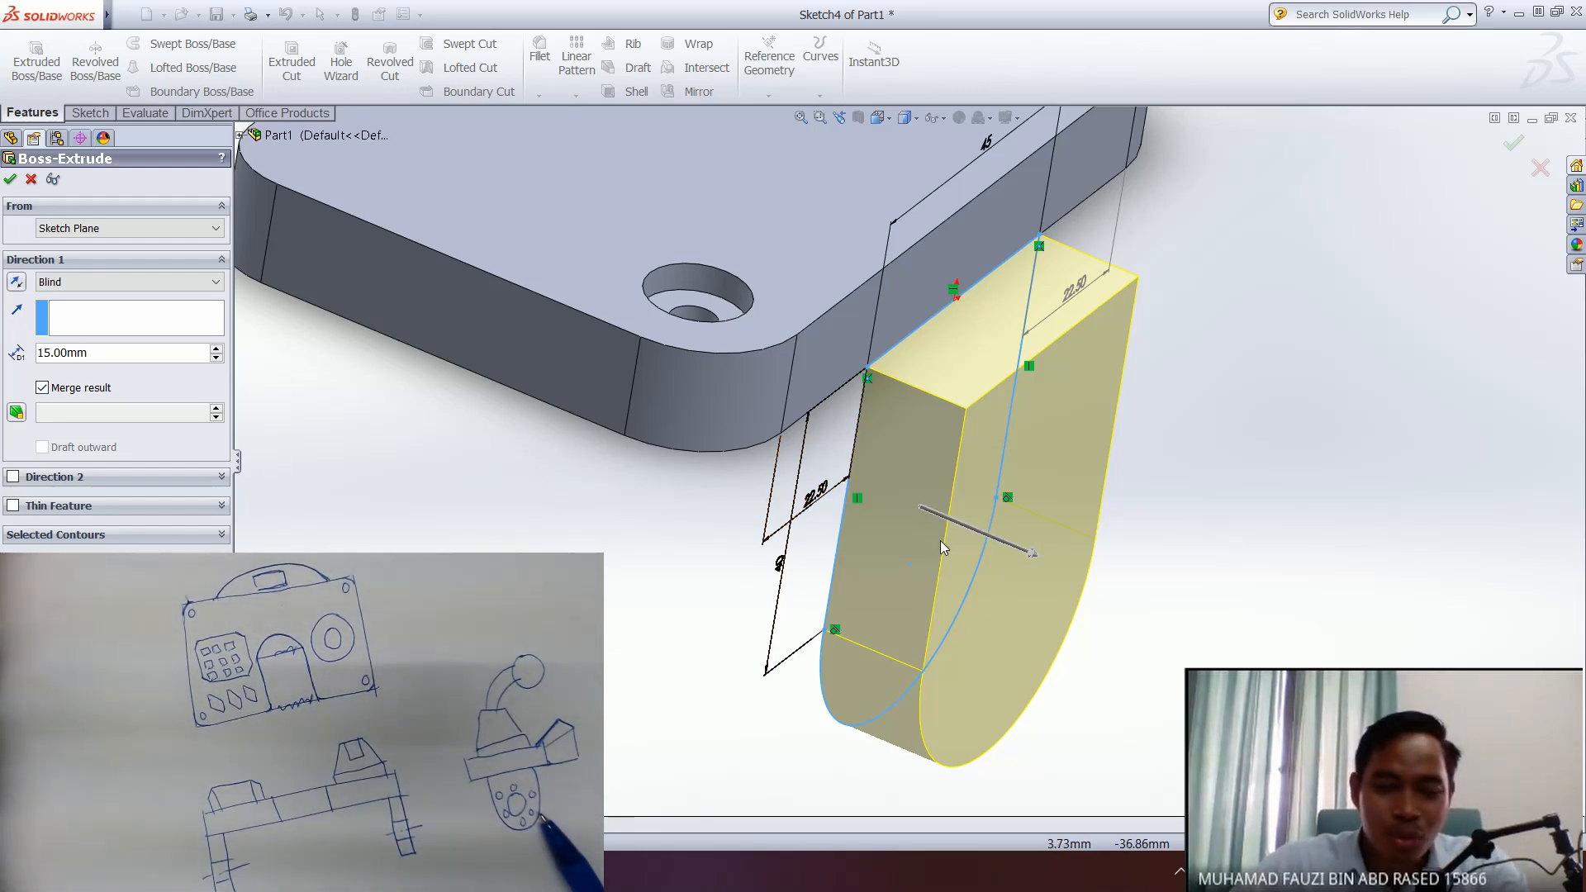
click(16, 283)
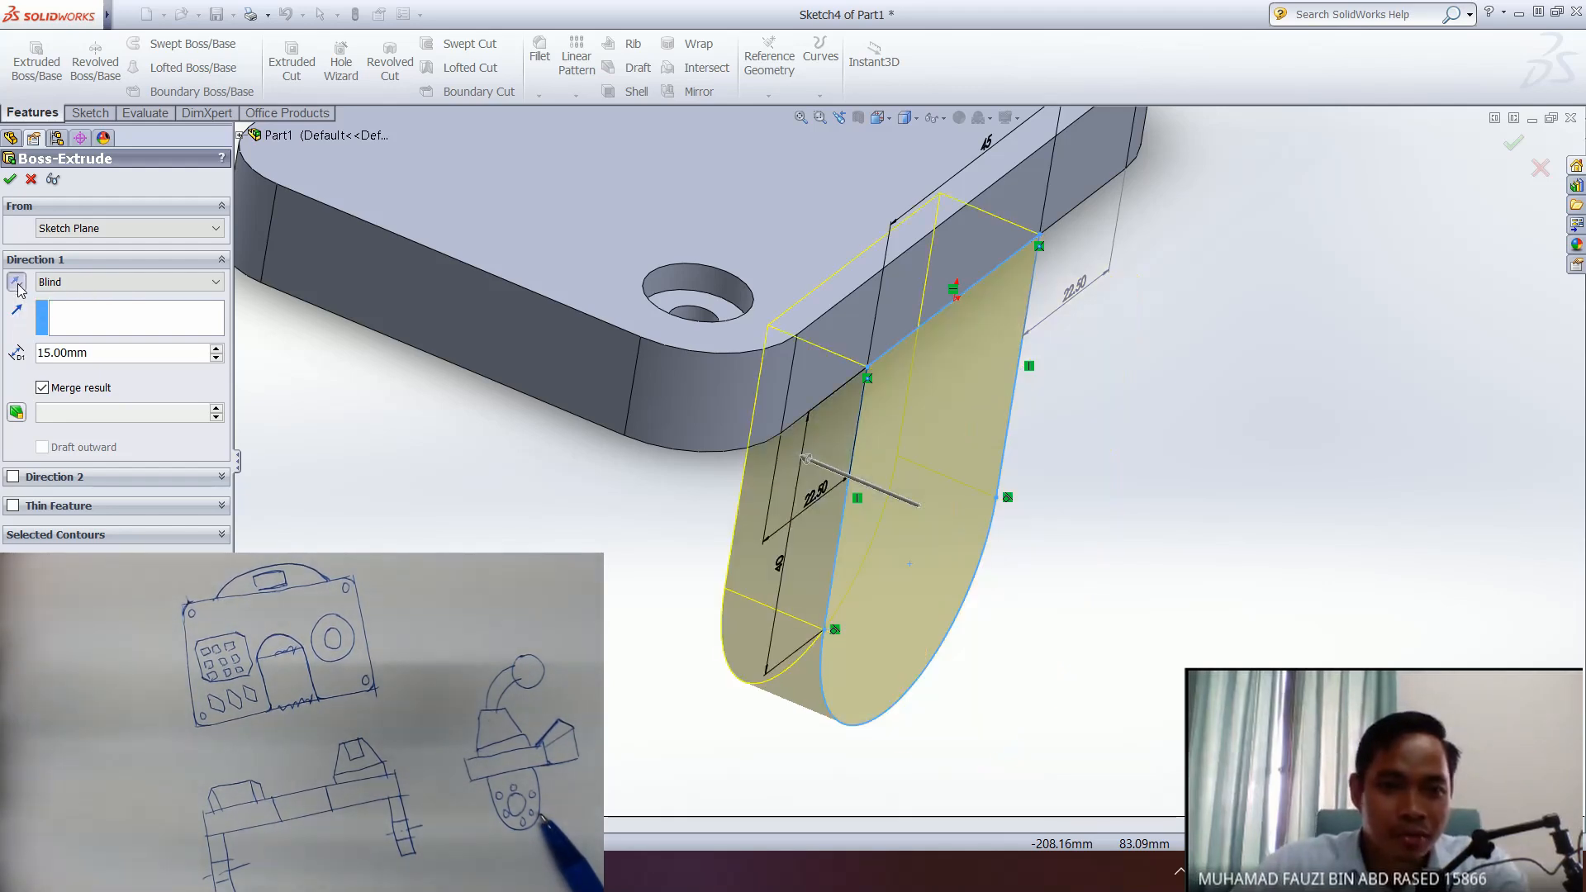
- Set the lug's extrusion depth to 10 mm and complete the feature
middle_drag(594, 537, 834, 471)
drag(90, 353, 17, 351)
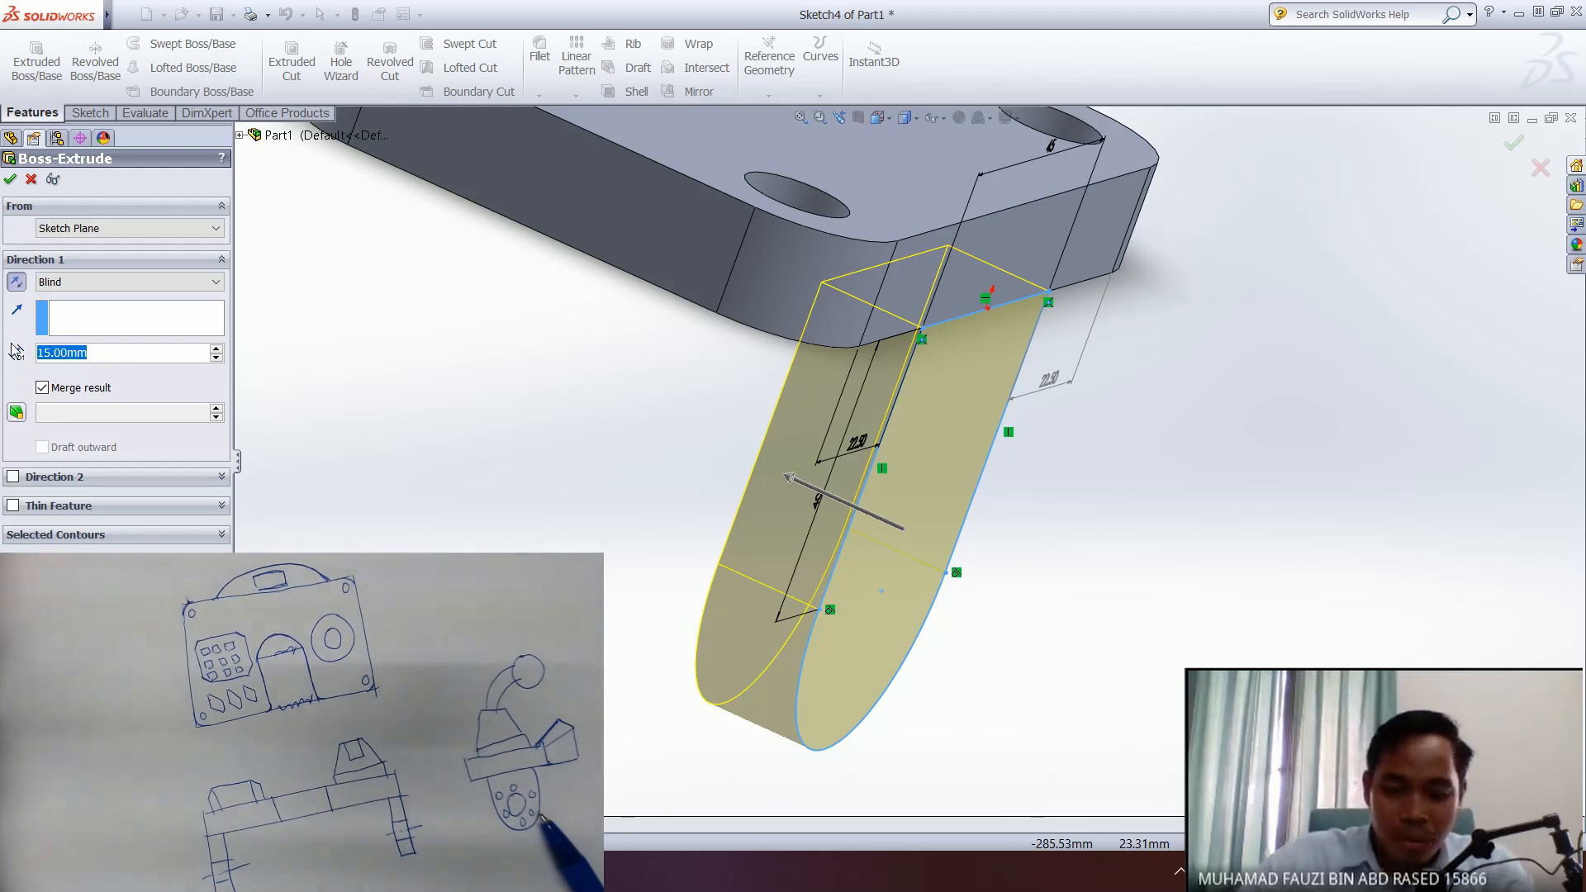
text(10)
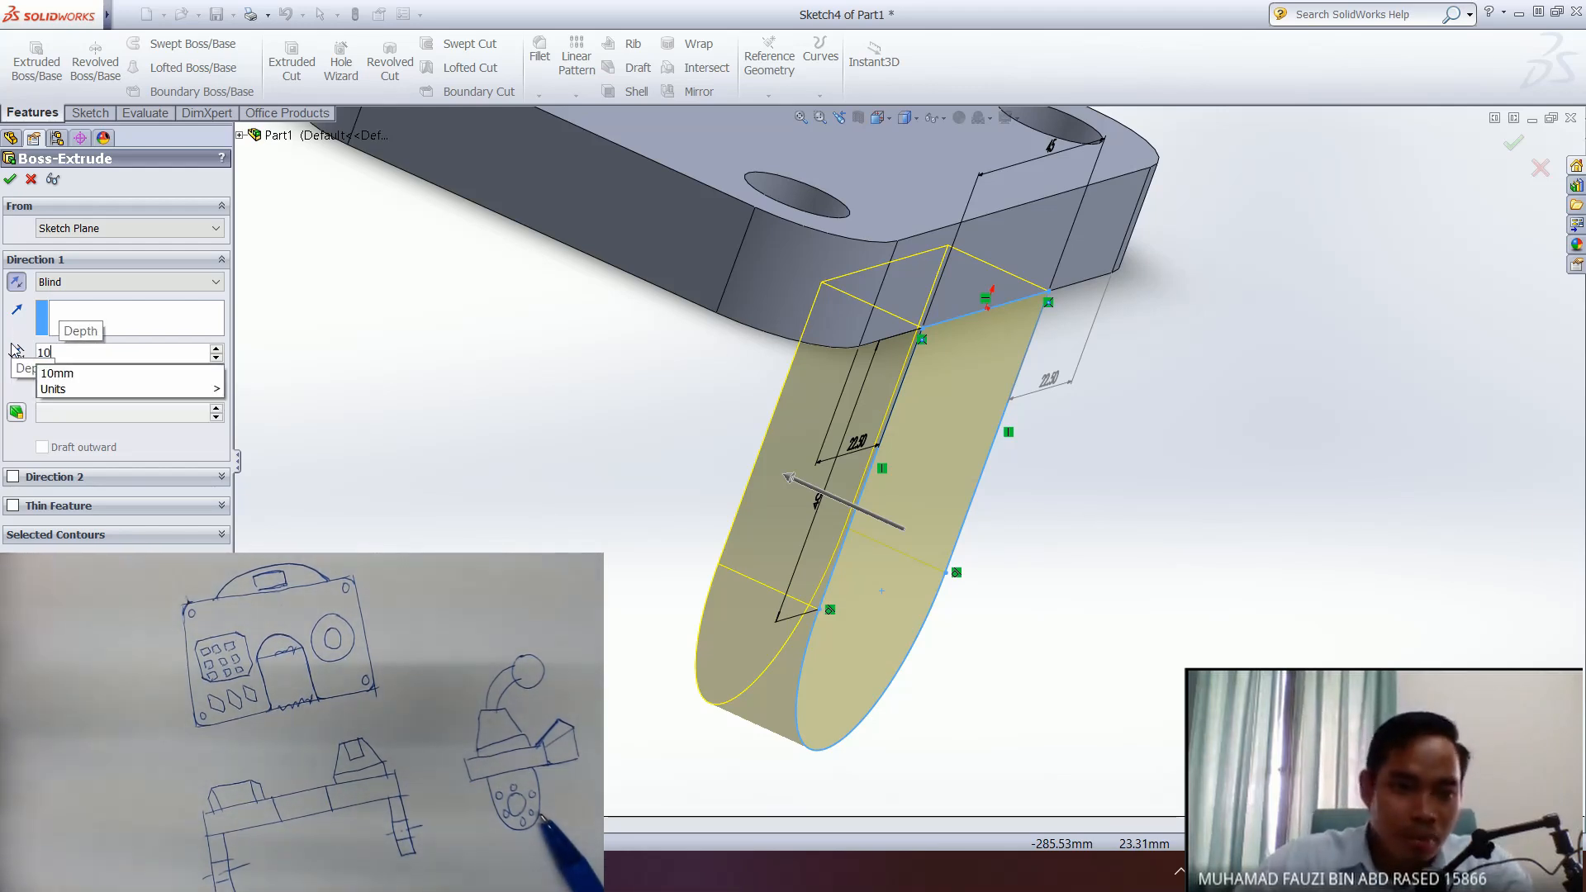
key(Return)
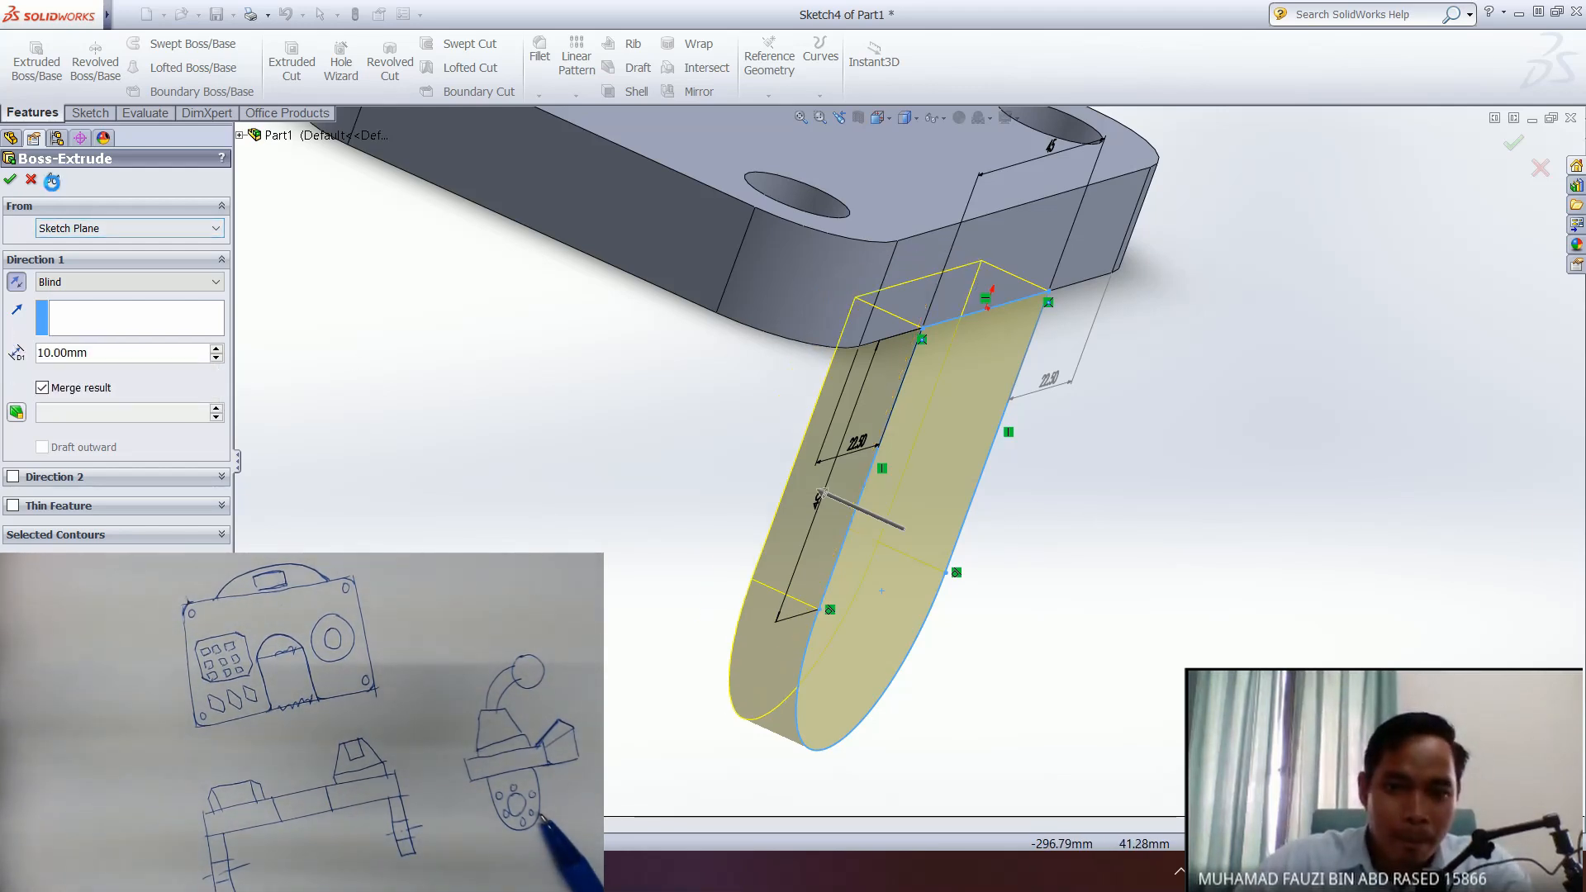
click(54, 183)
click(53, 182)
middle_drag(567, 537, 608, 570)
scroll(641, 579, down, 1)
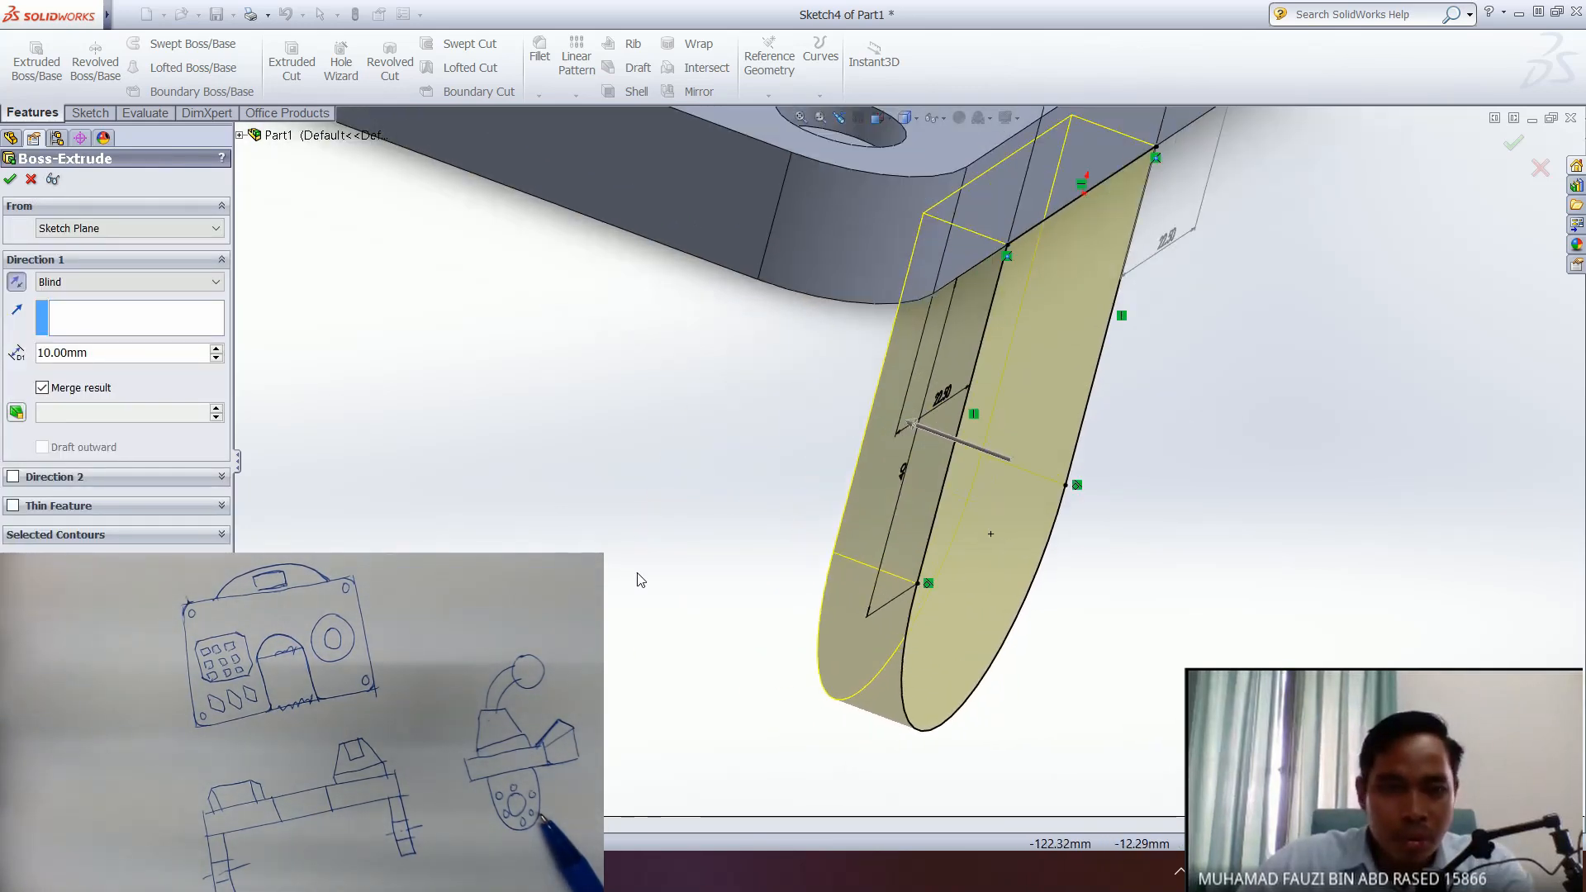
key(ctrl+shift+z)
click(11, 180)
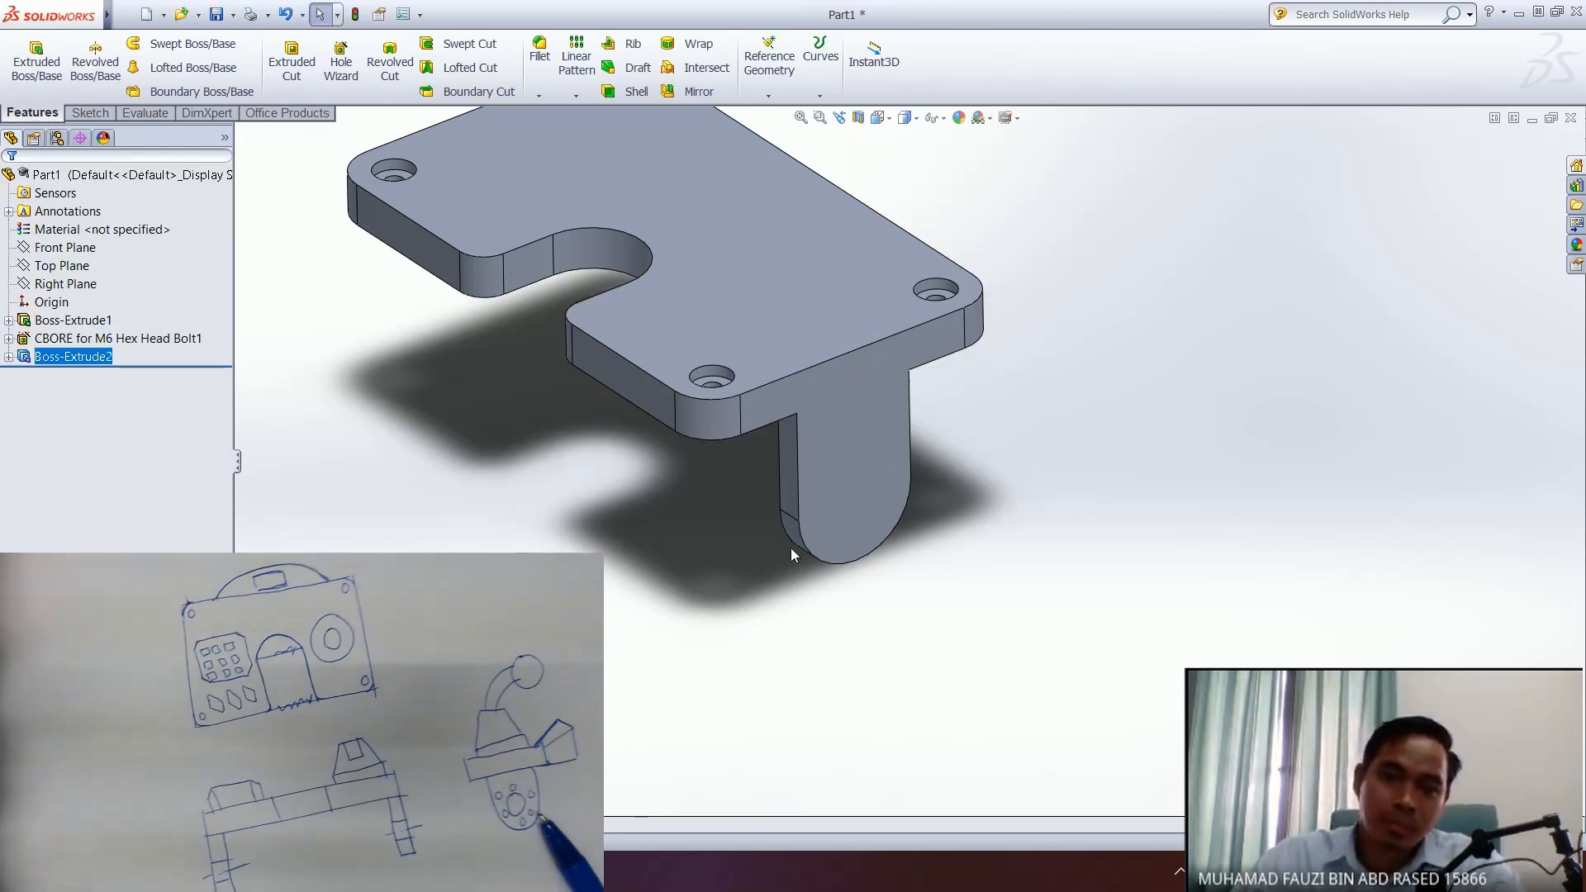
- Examine the new lug beneath the plate's short edge from several angles
mouse_move(790, 547)
middle_down()
mouse_move(803, 538)
mouse_move(771, 573)
mouse_move(797, 570)
middle_up()
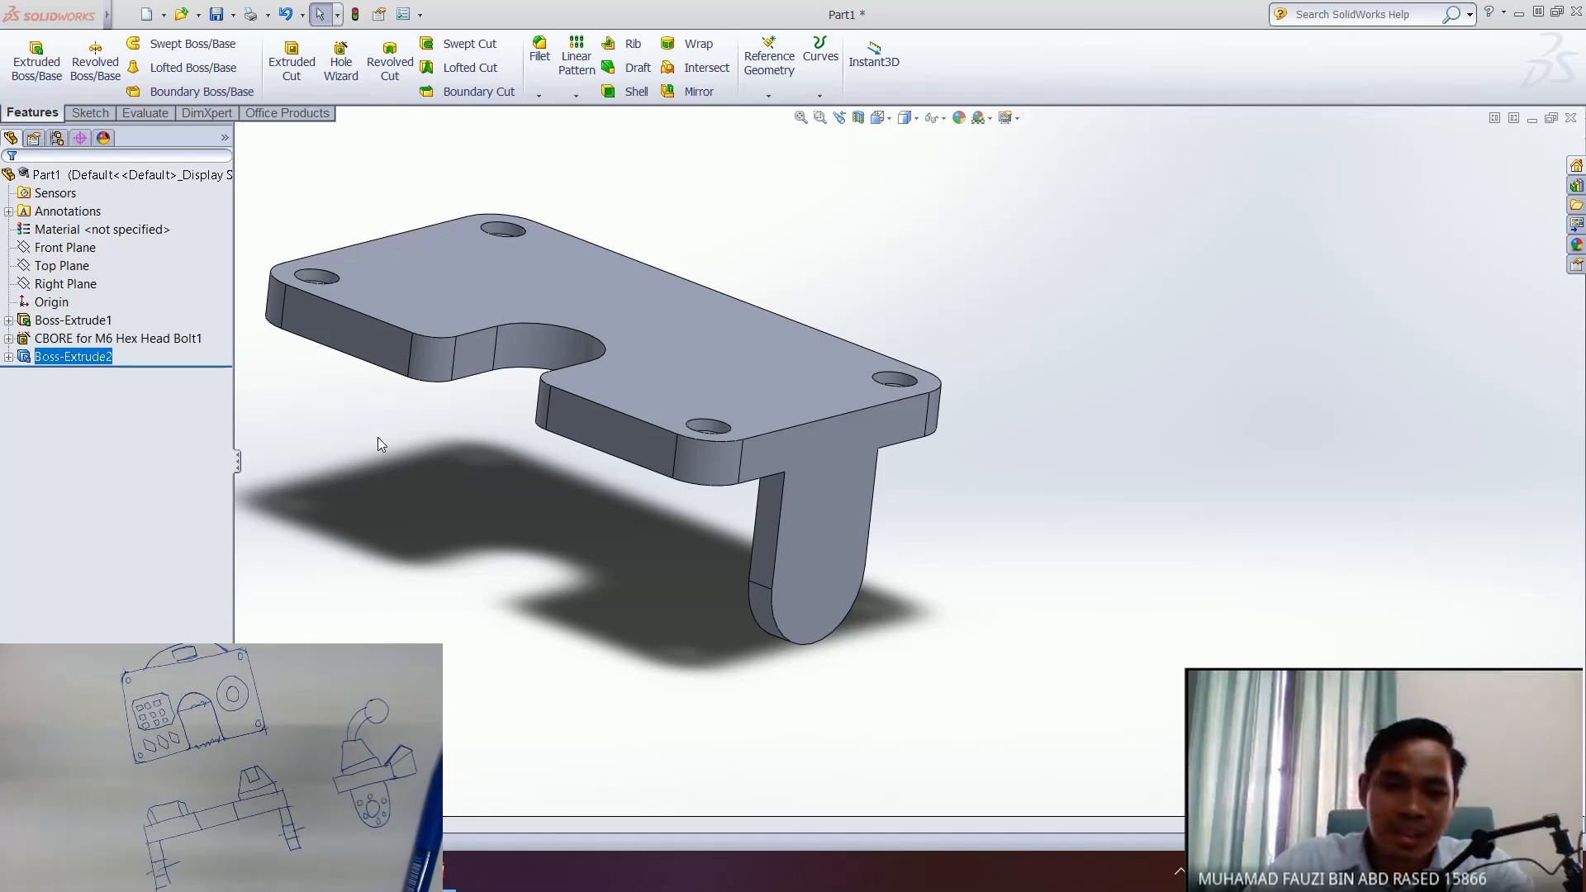
middle_drag(396, 537, 613, 539)
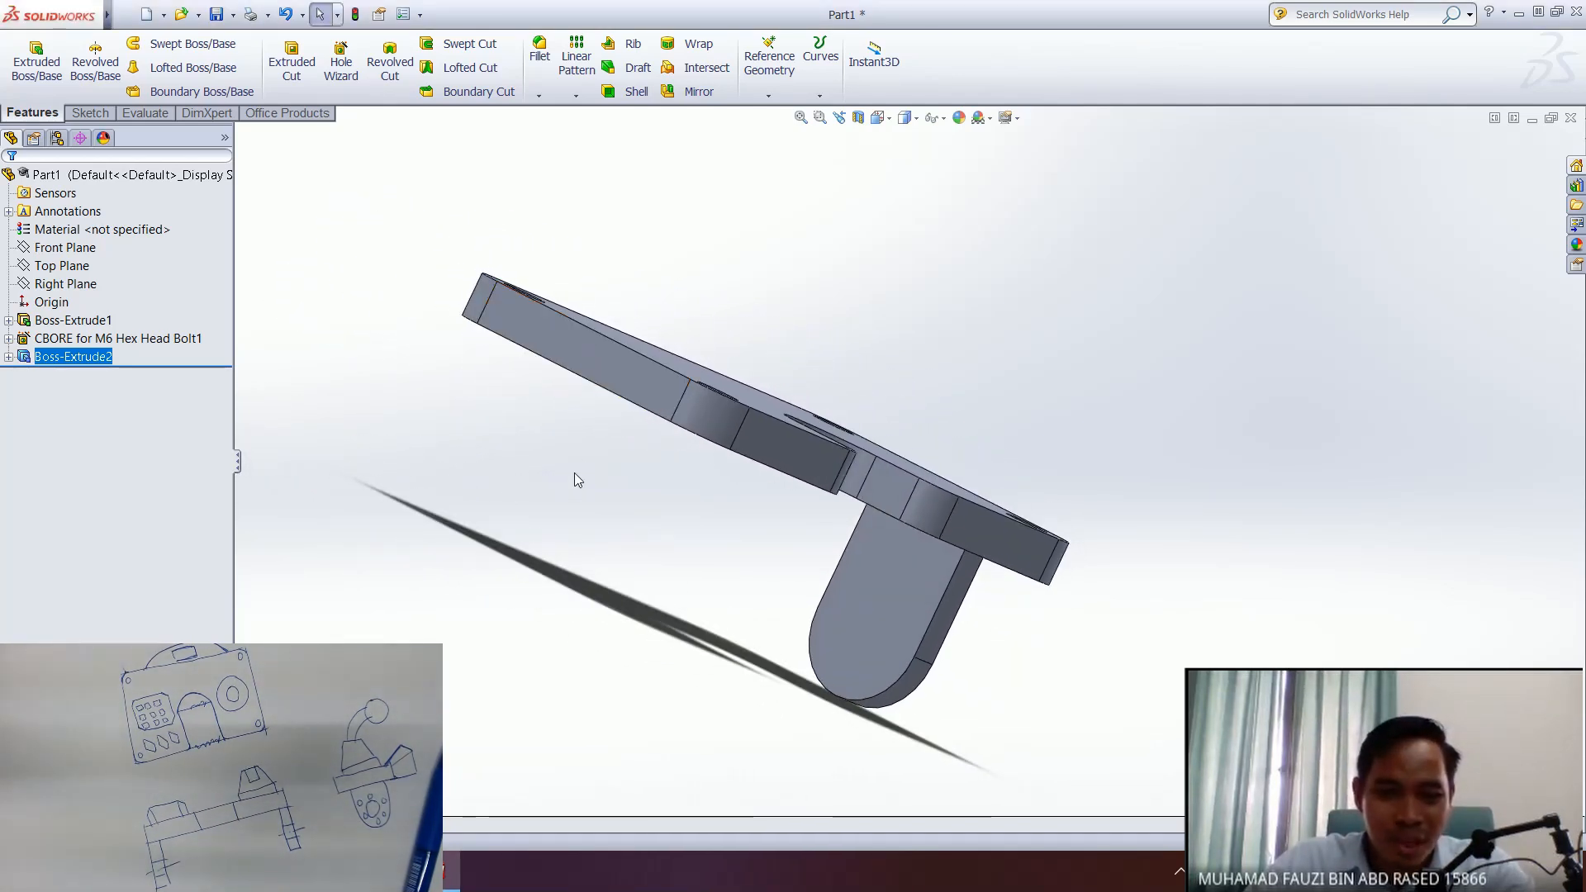
middle_drag(636, 512, 553, 484)
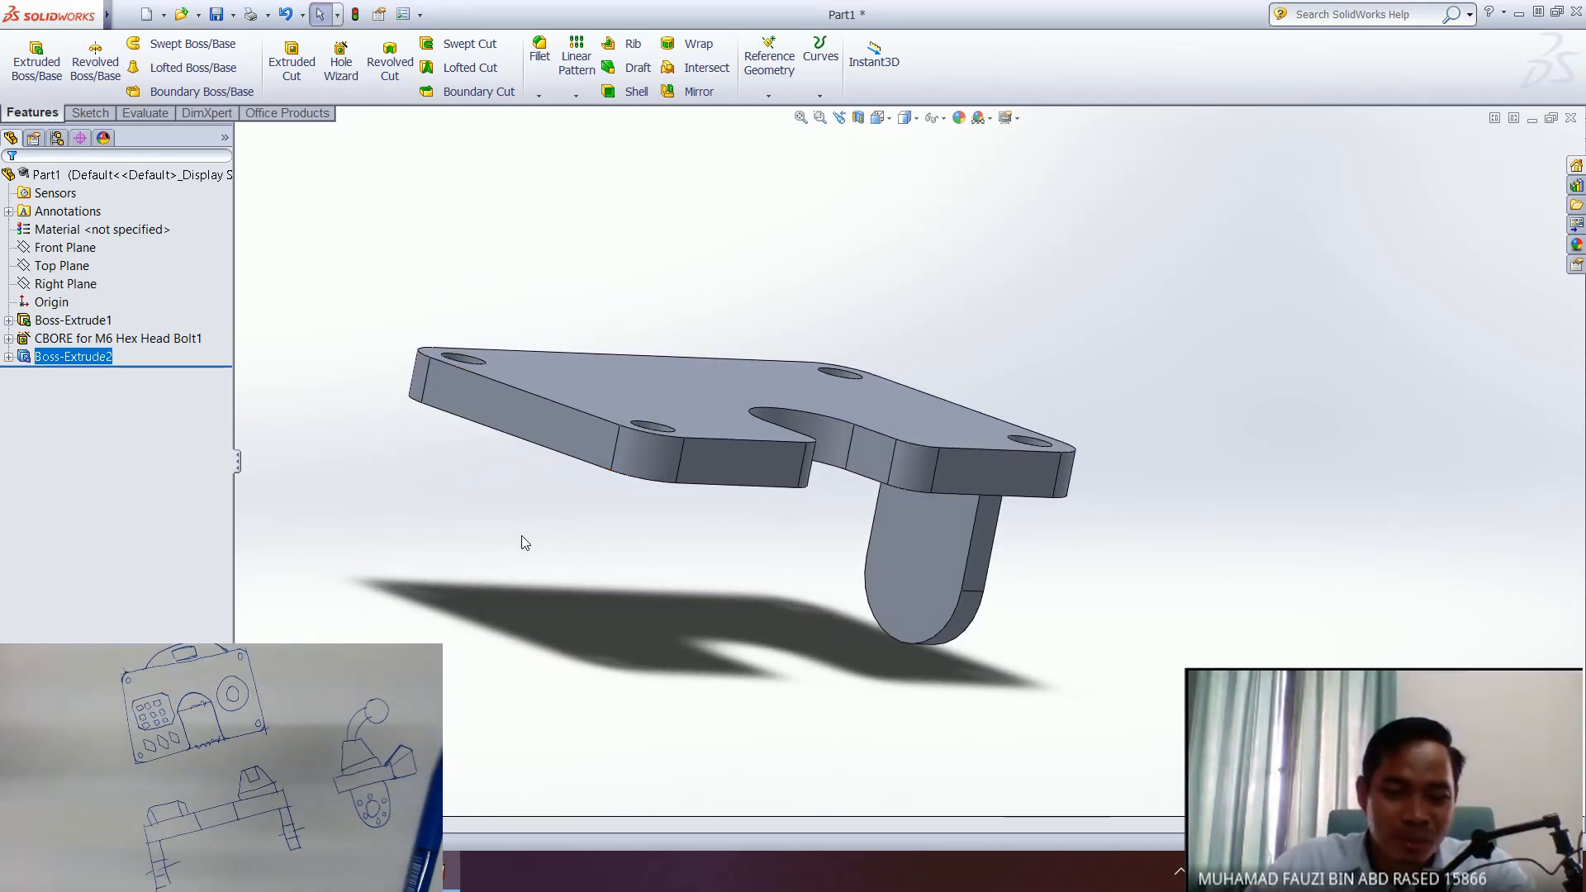
middle_drag(628, 570, 1024, 611)
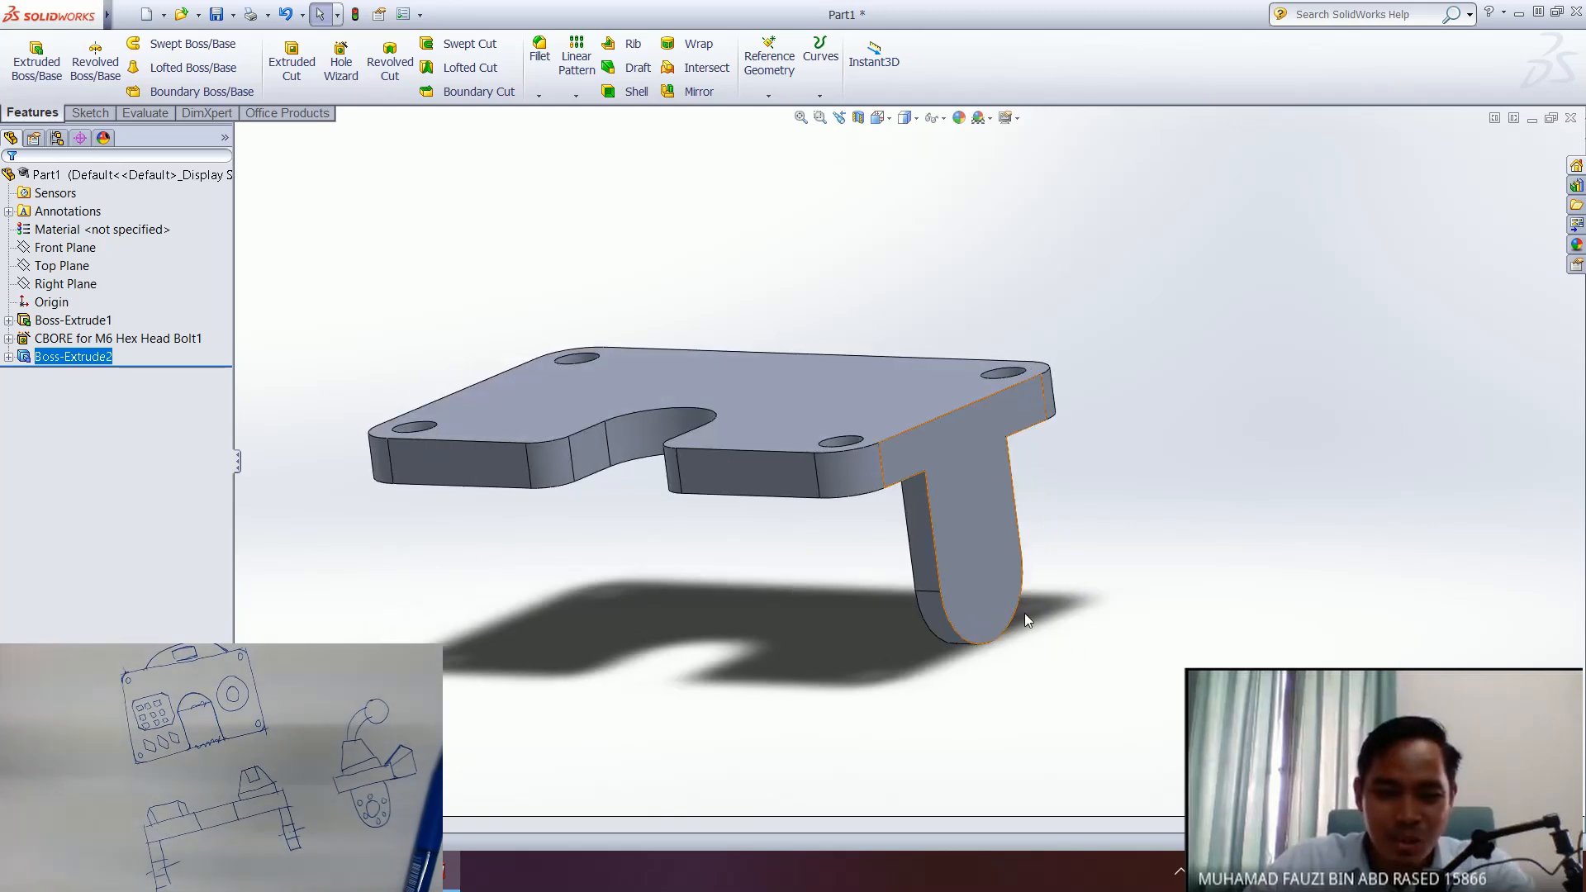
middle_drag(692, 558, 702, 554)
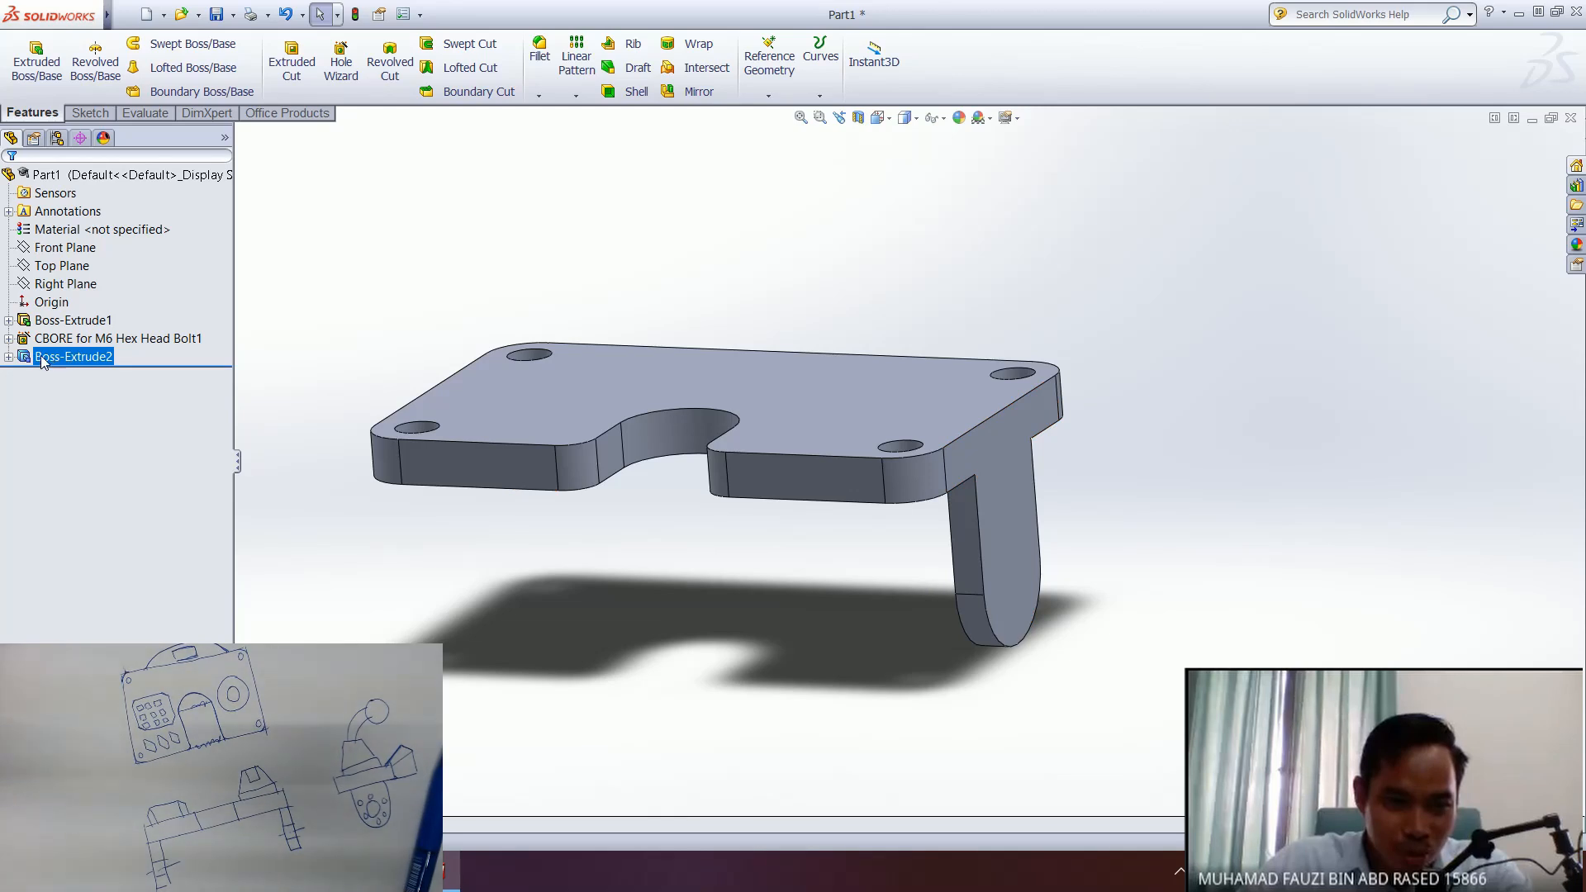
middle_drag(1013, 577, 933, 646)
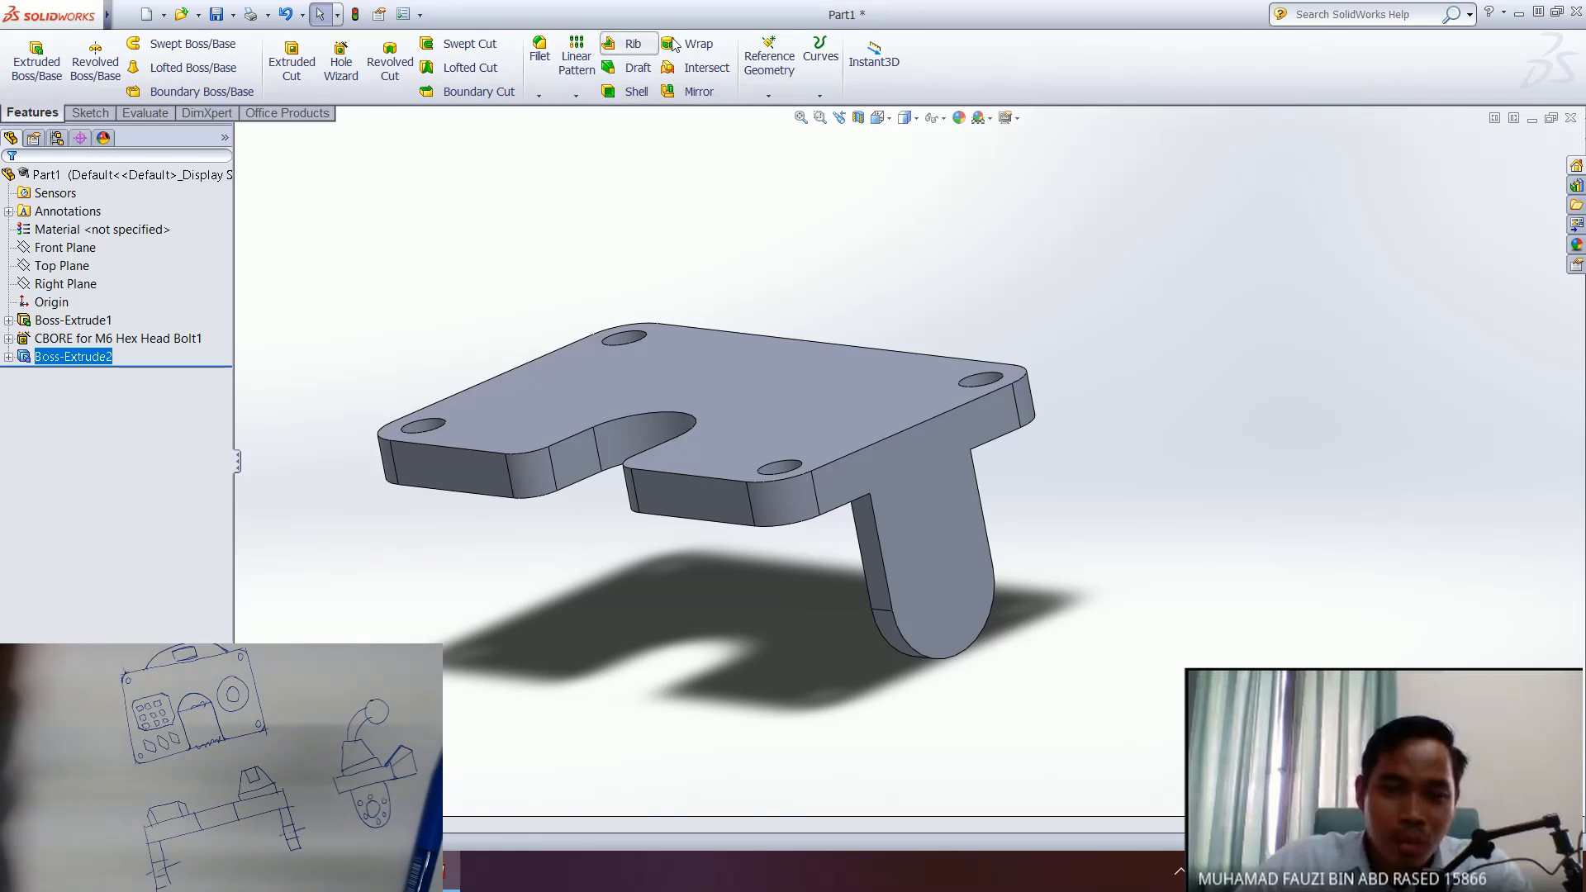
- Mirror the extruded lug about the Right Plane to the plate's opposite end
click(702, 92)
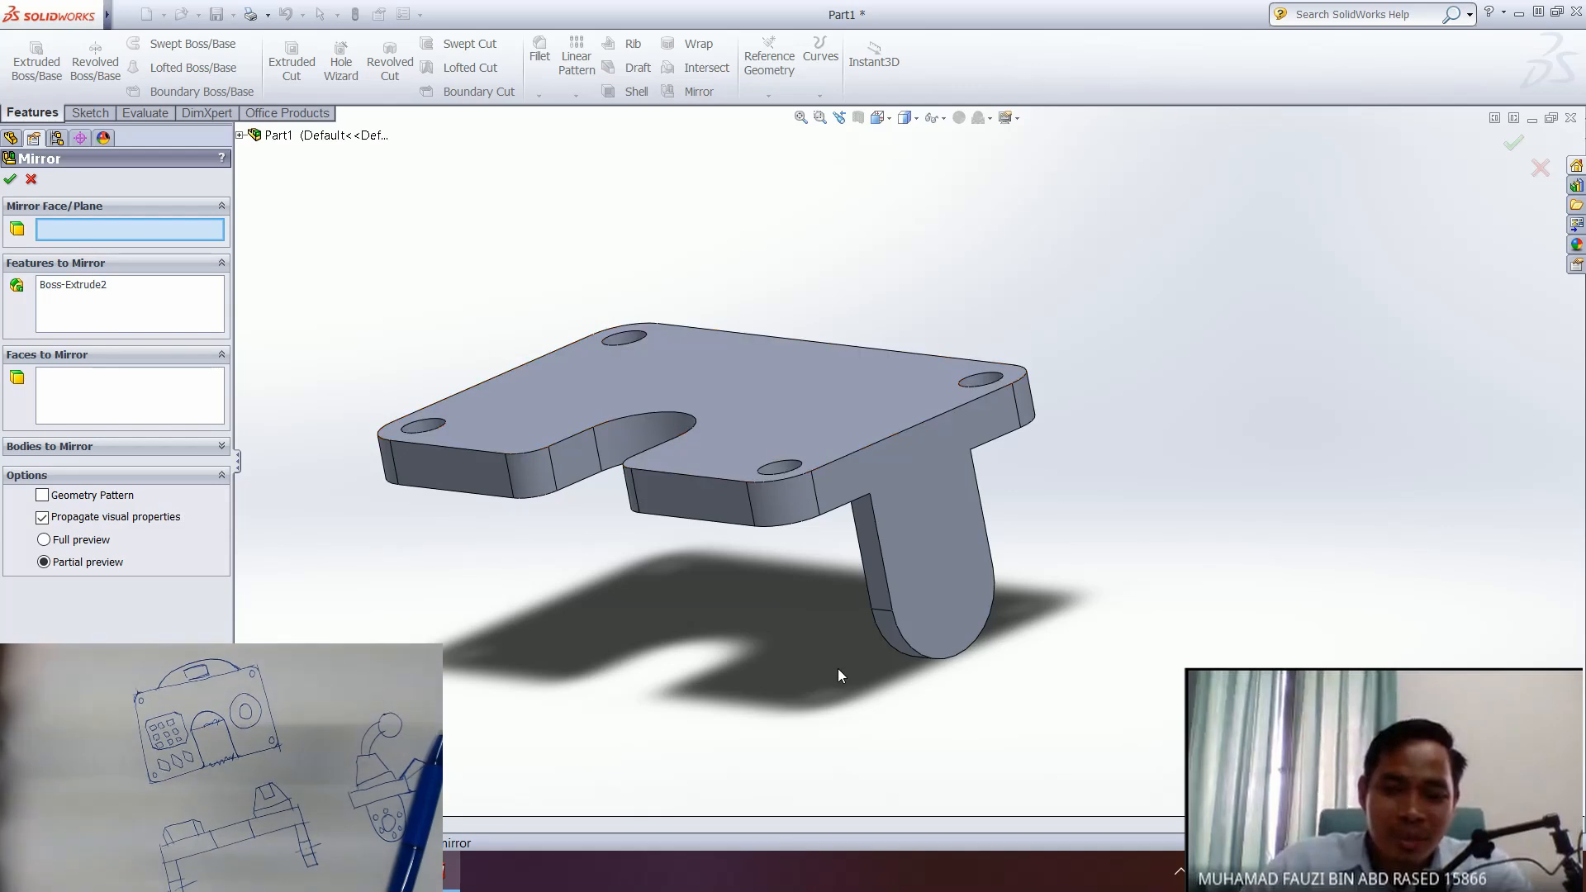
middle_drag(737, 629, 783, 520)
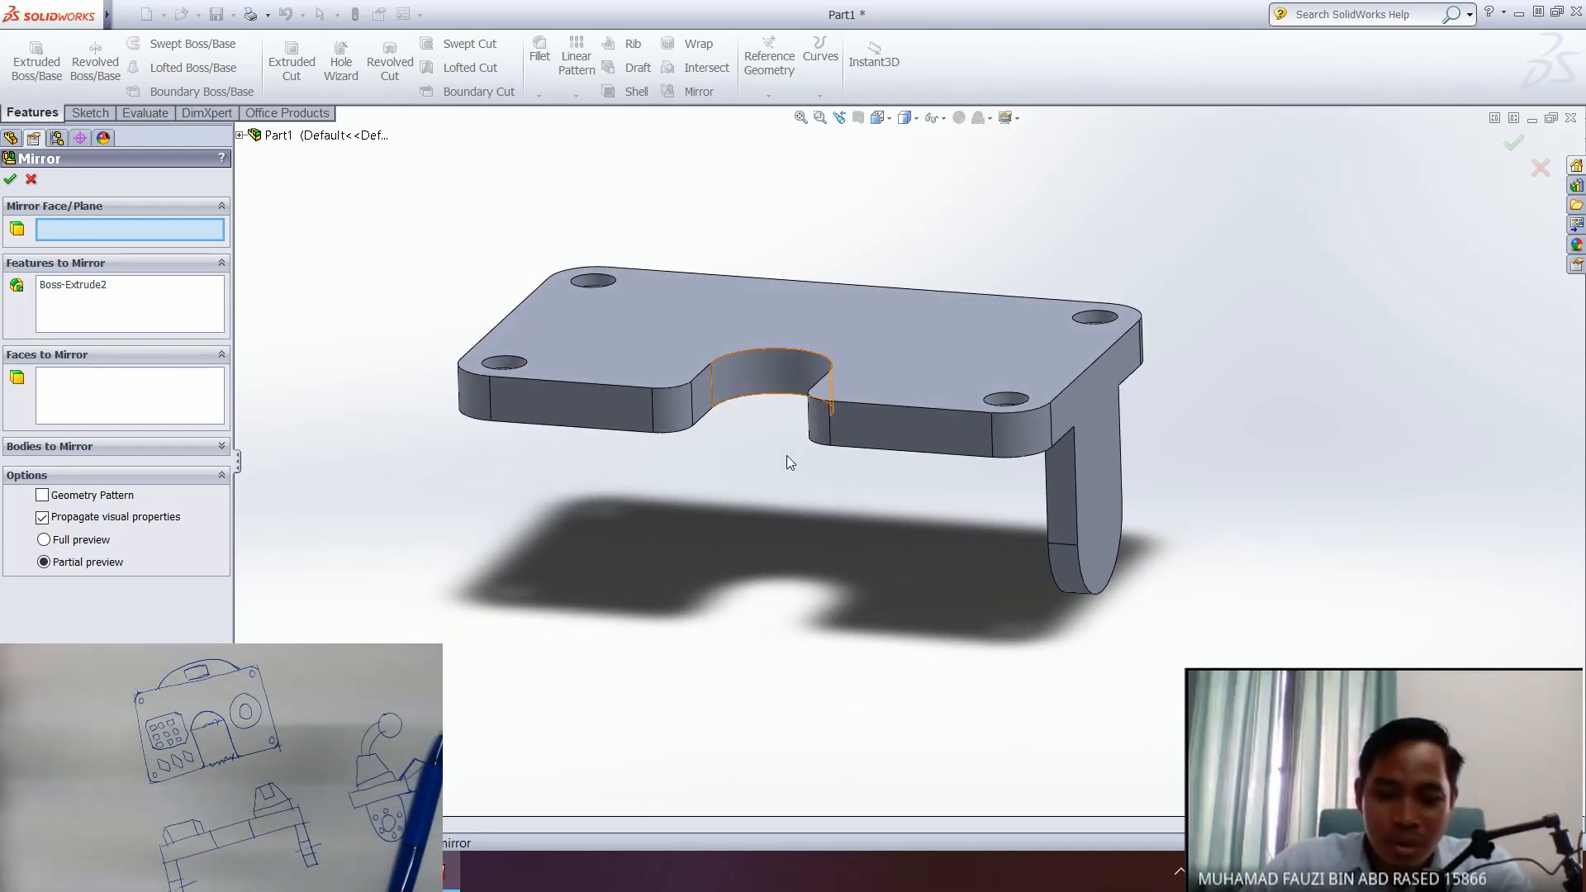
middle_drag(1107, 538, 998, 546)
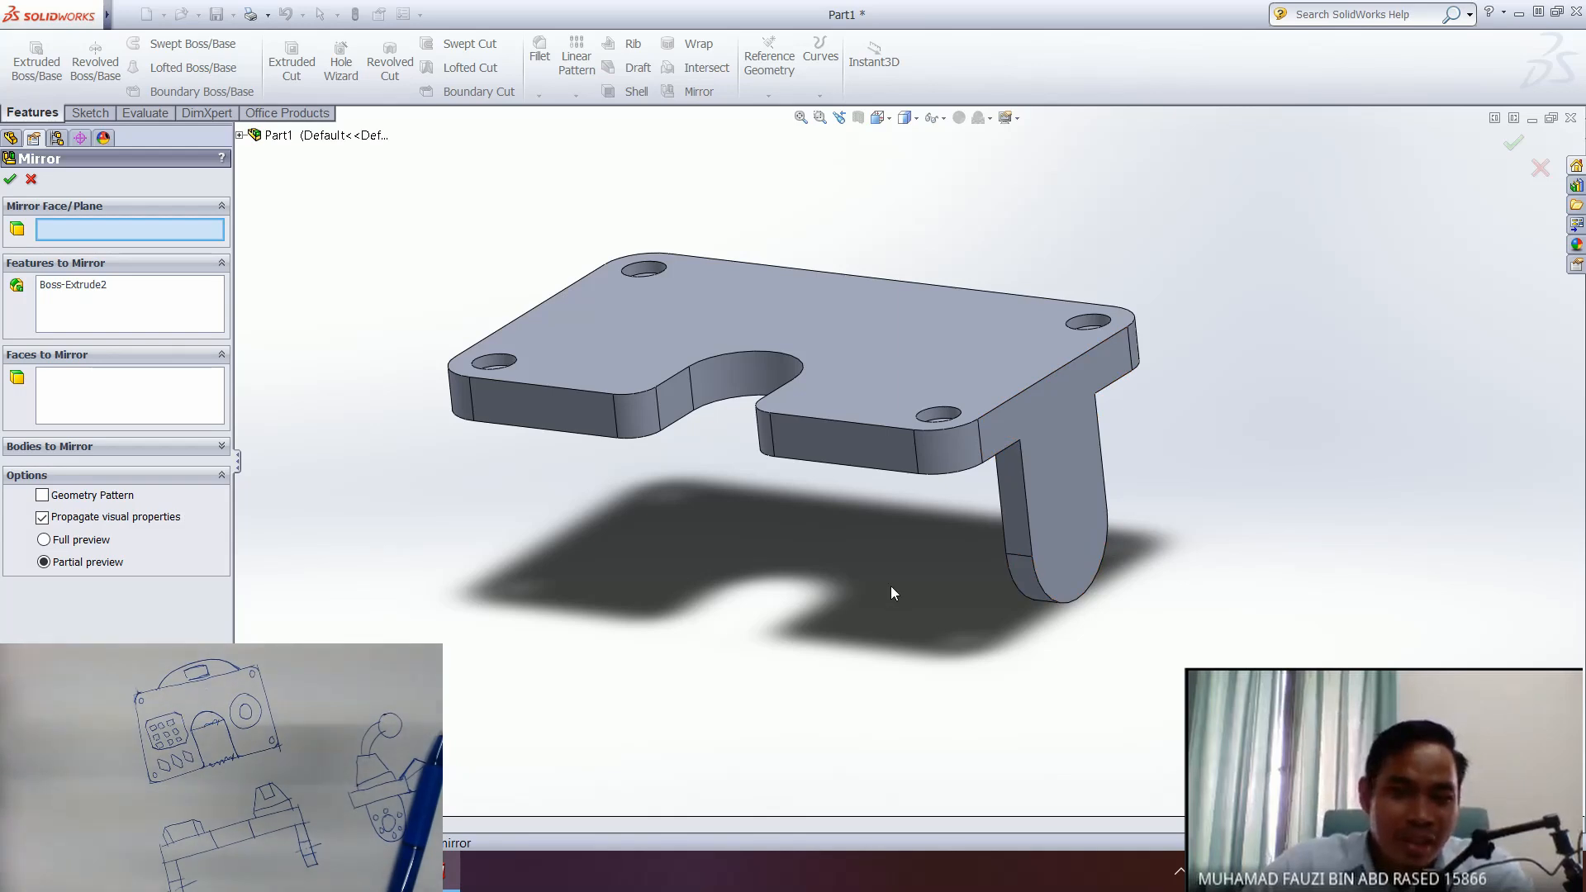
middle_drag(751, 531, 754, 552)
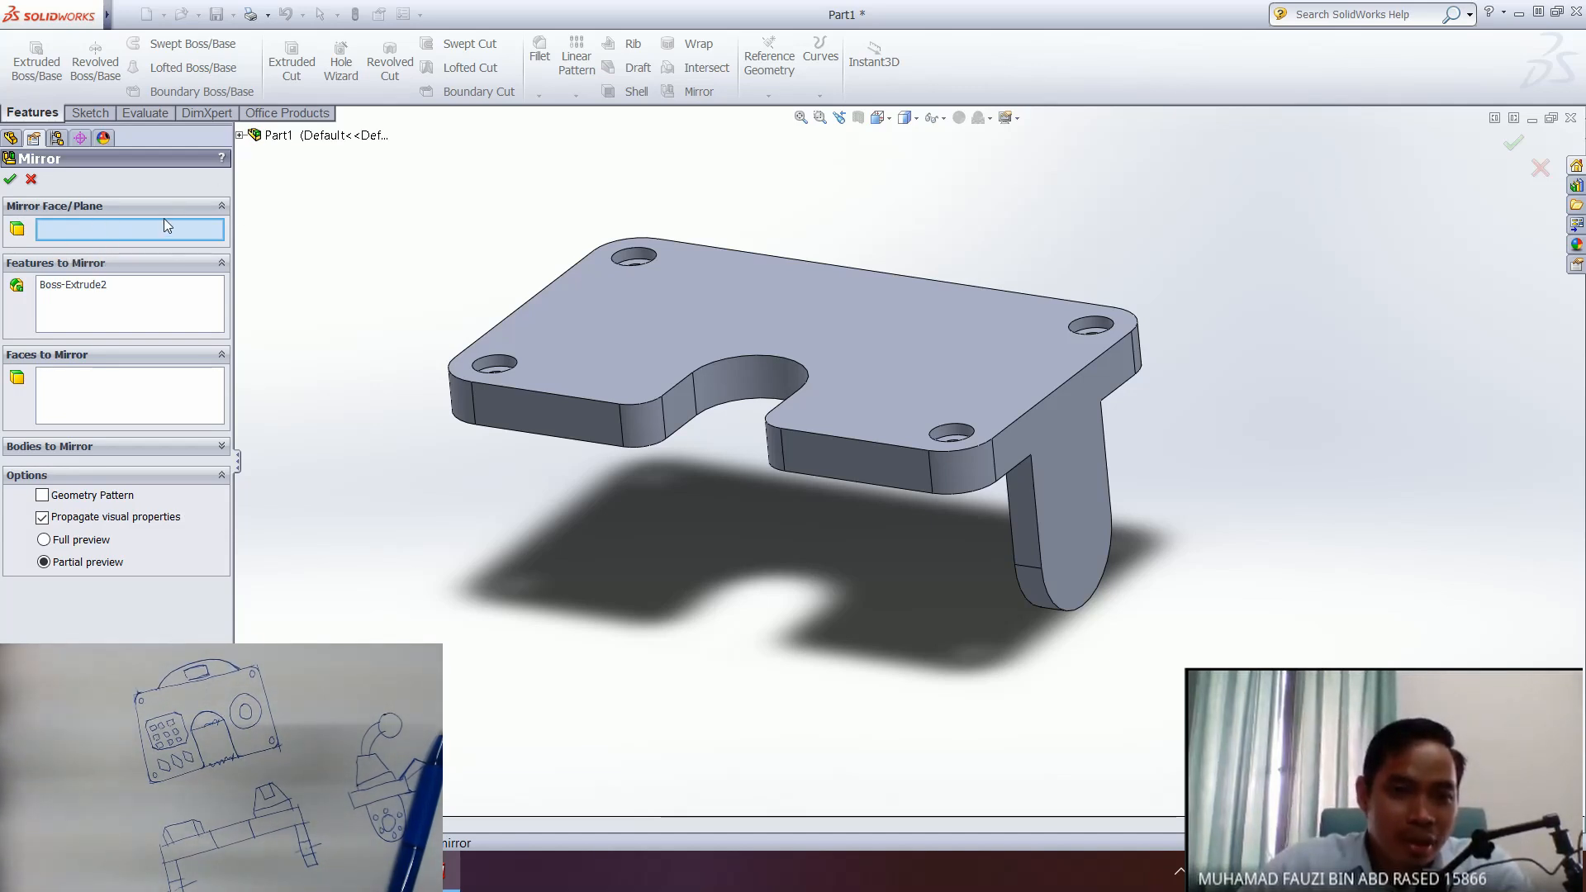
middle_drag(831, 511, 716, 458)
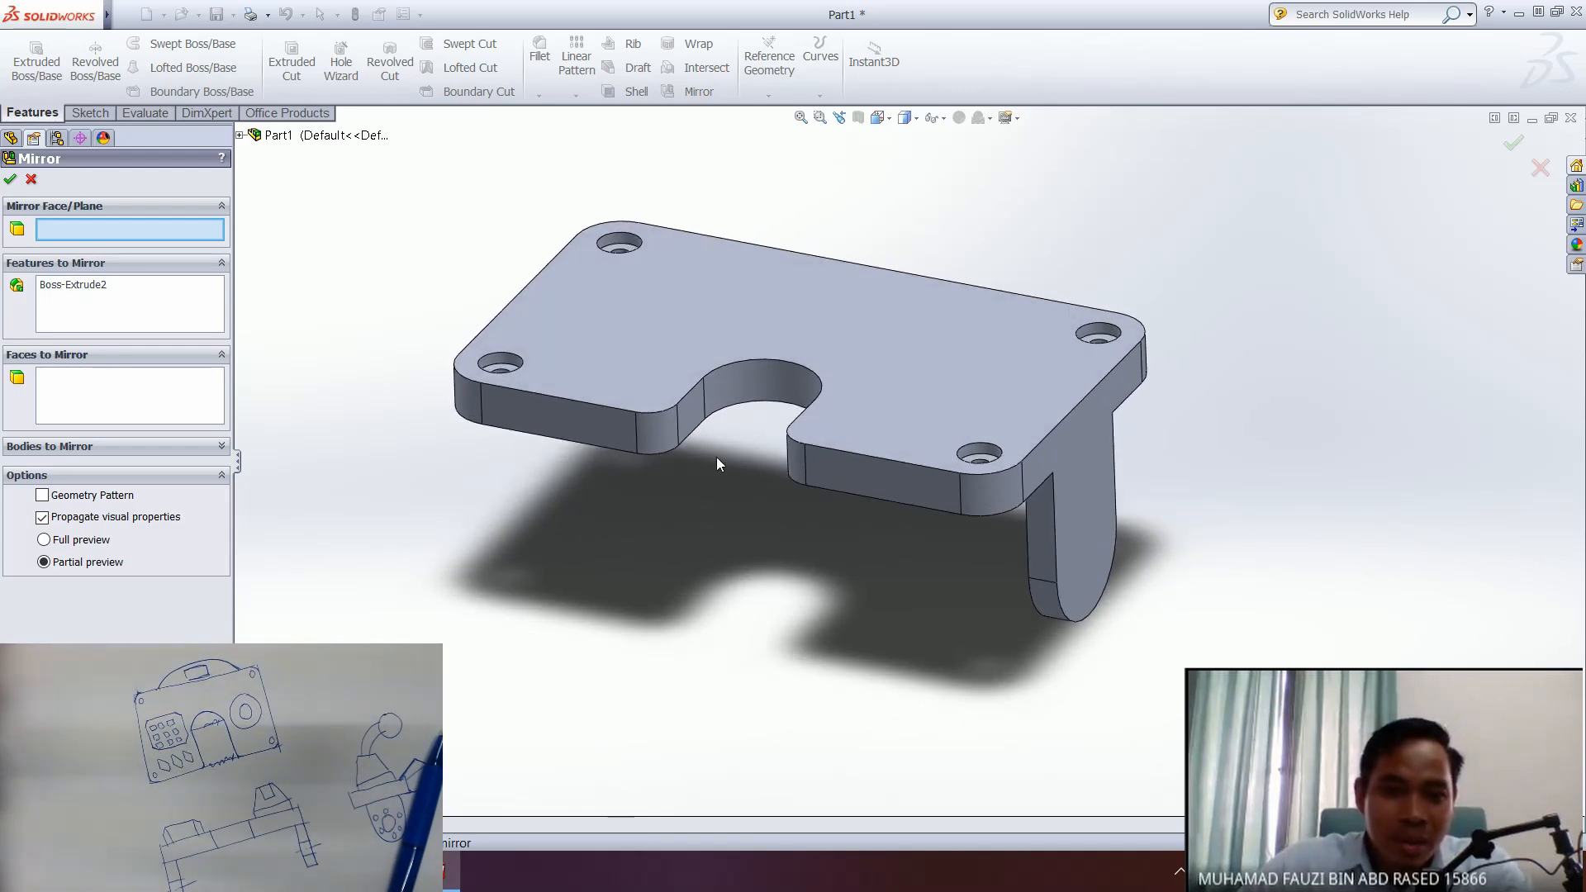
click(239, 134)
click(239, 135)
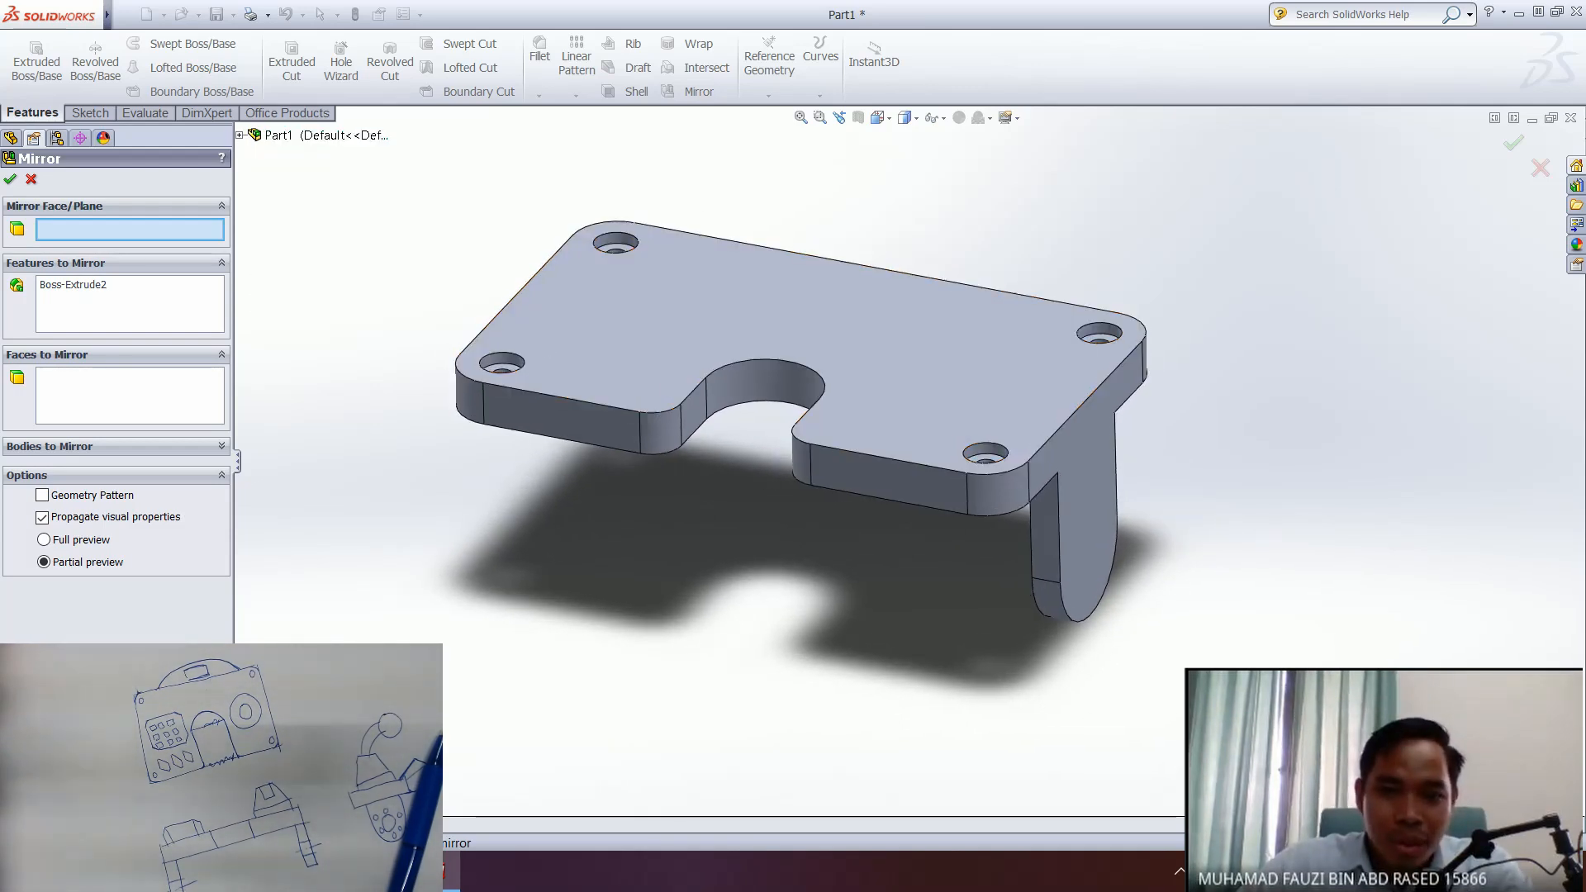
middle_drag(716, 361, 716, 403)
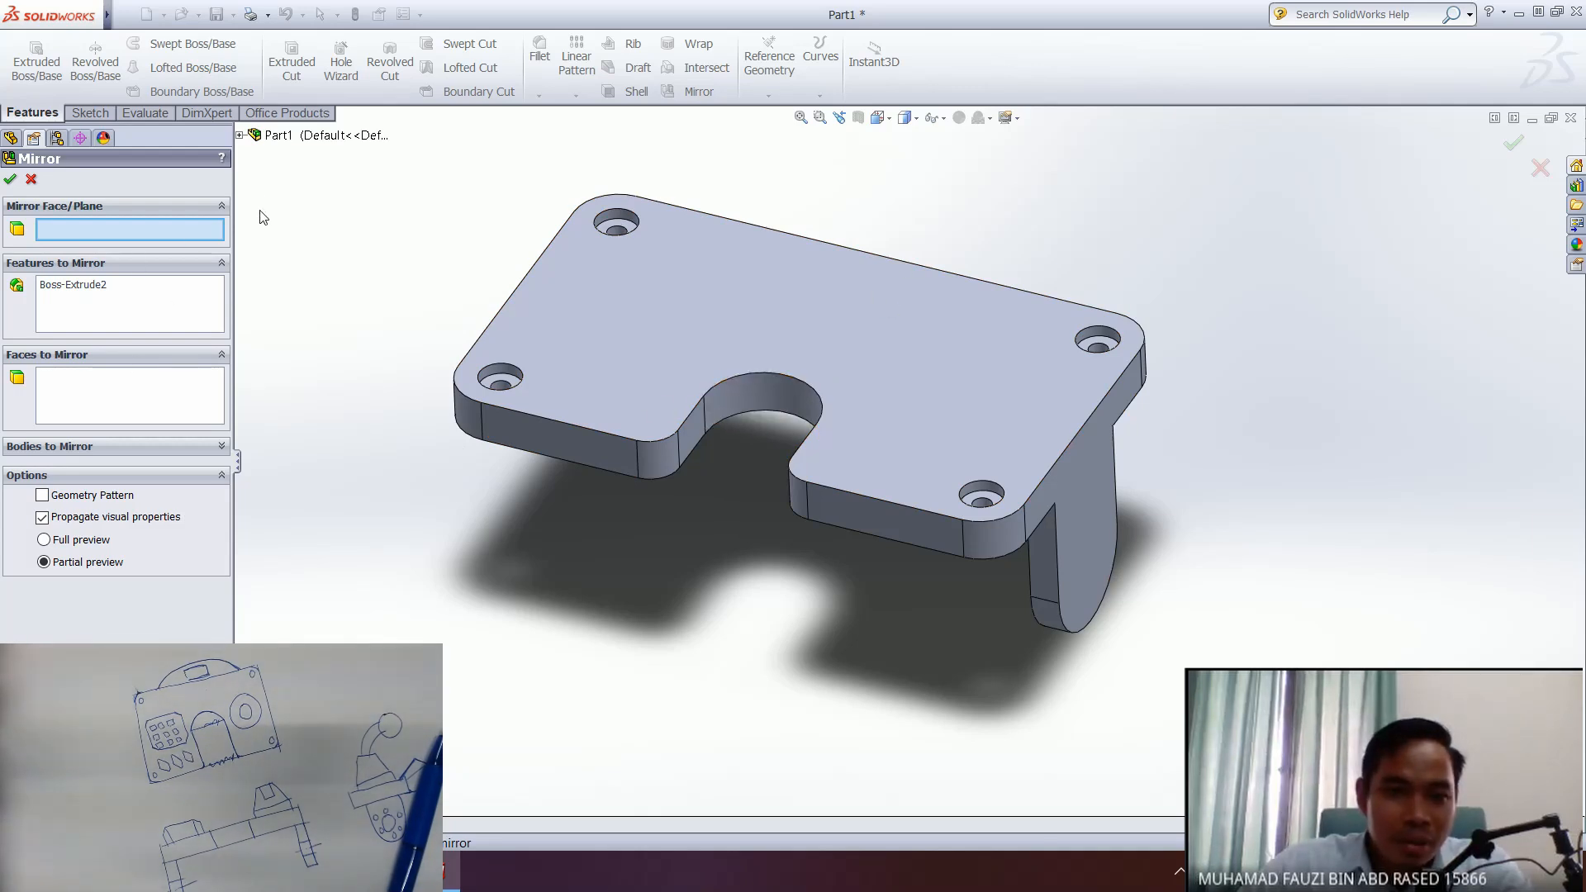
click(239, 135)
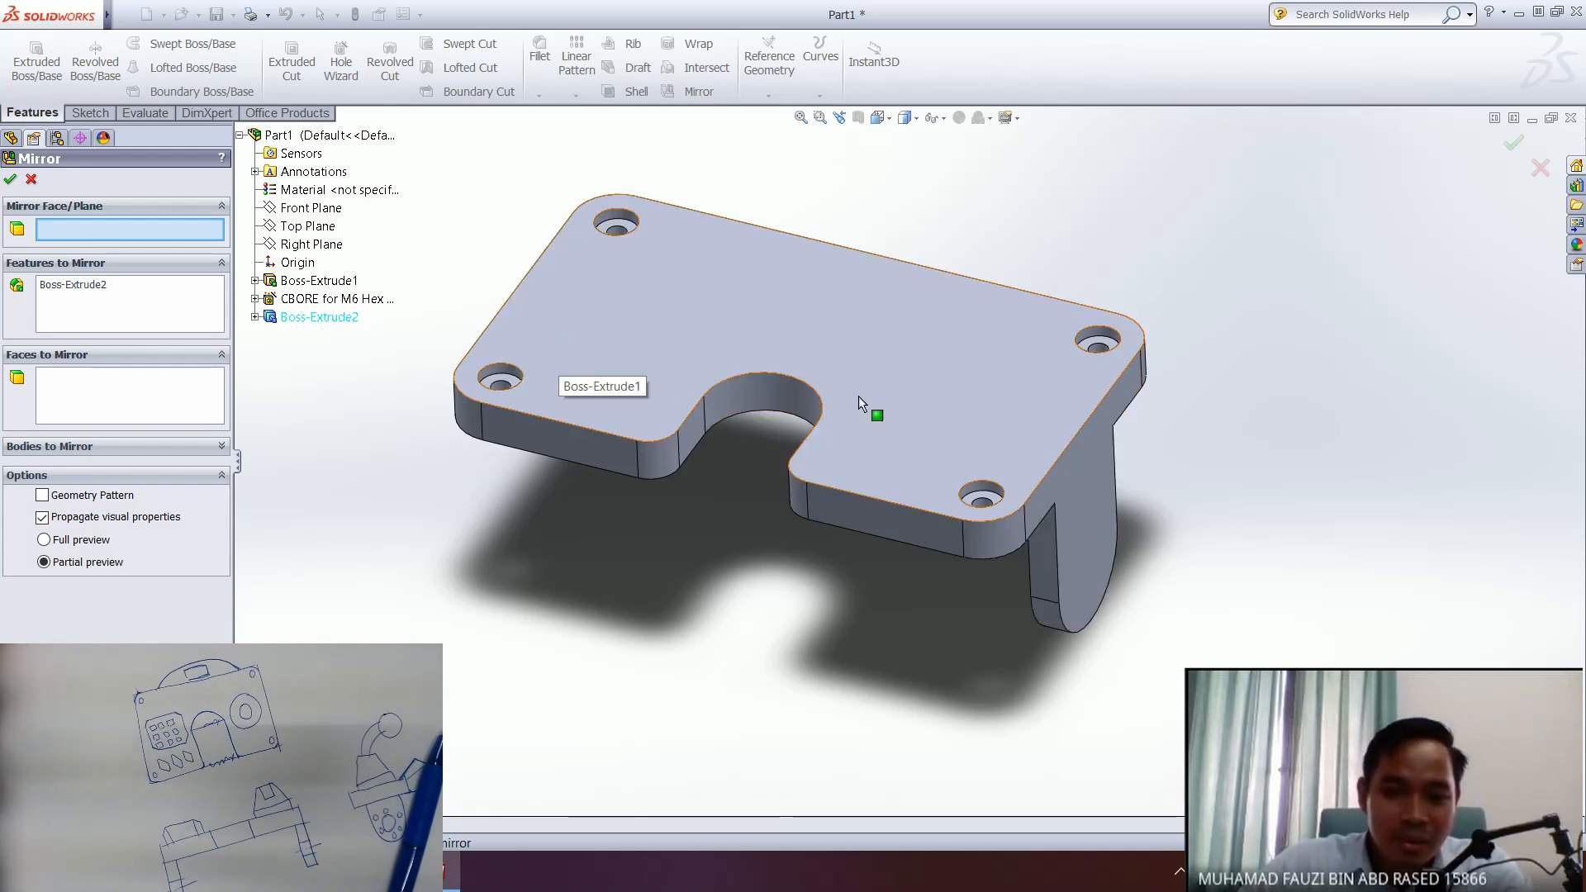
middle_drag(895, 499, 830, 545)
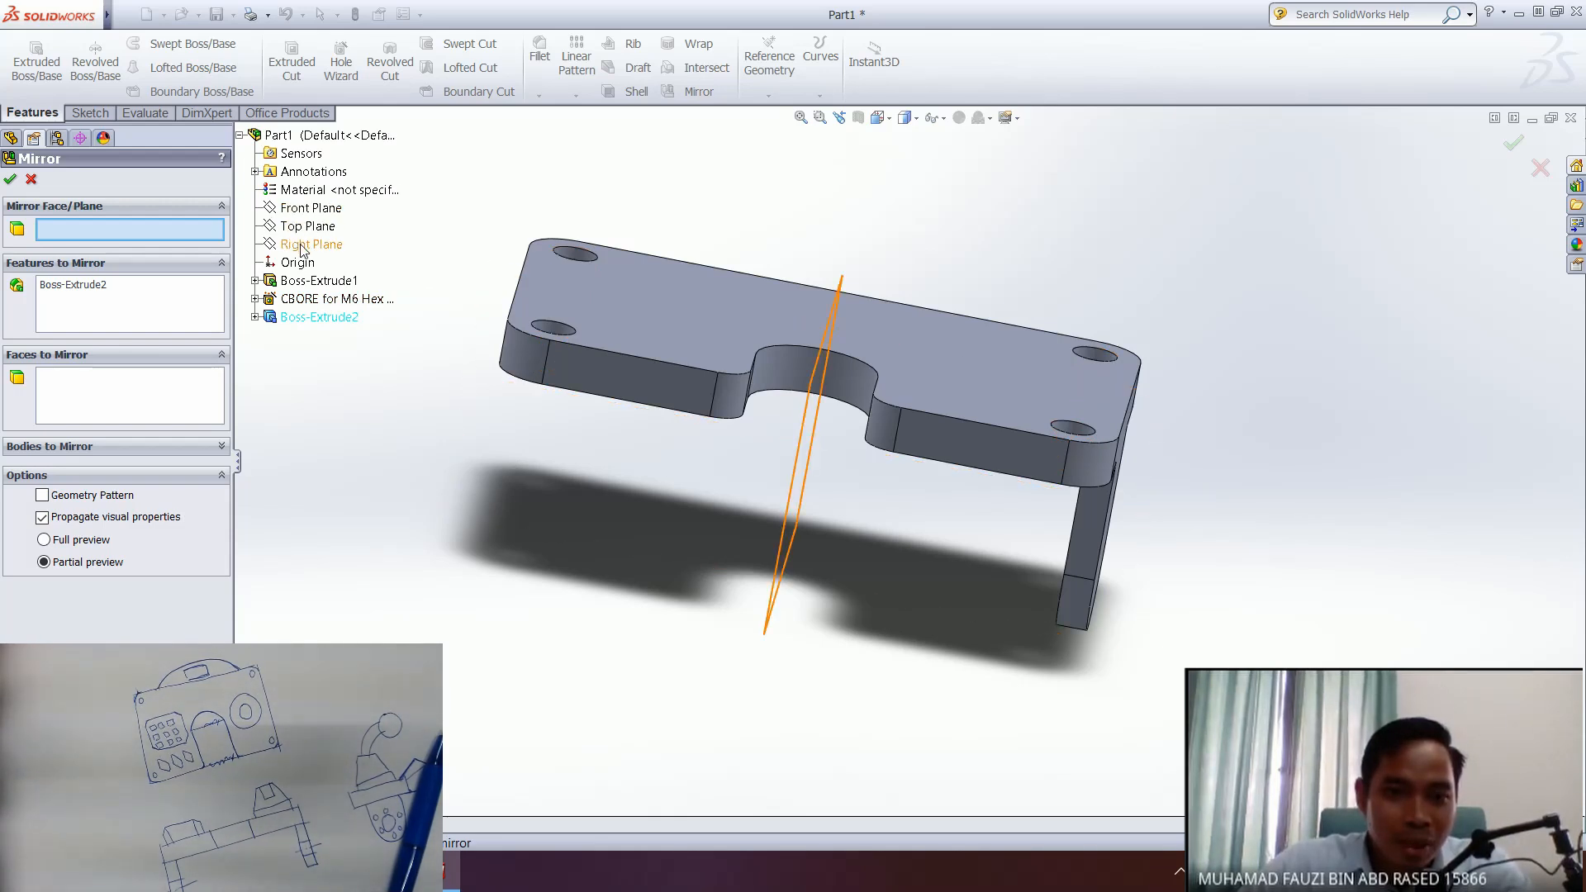
key(ctrl+7)
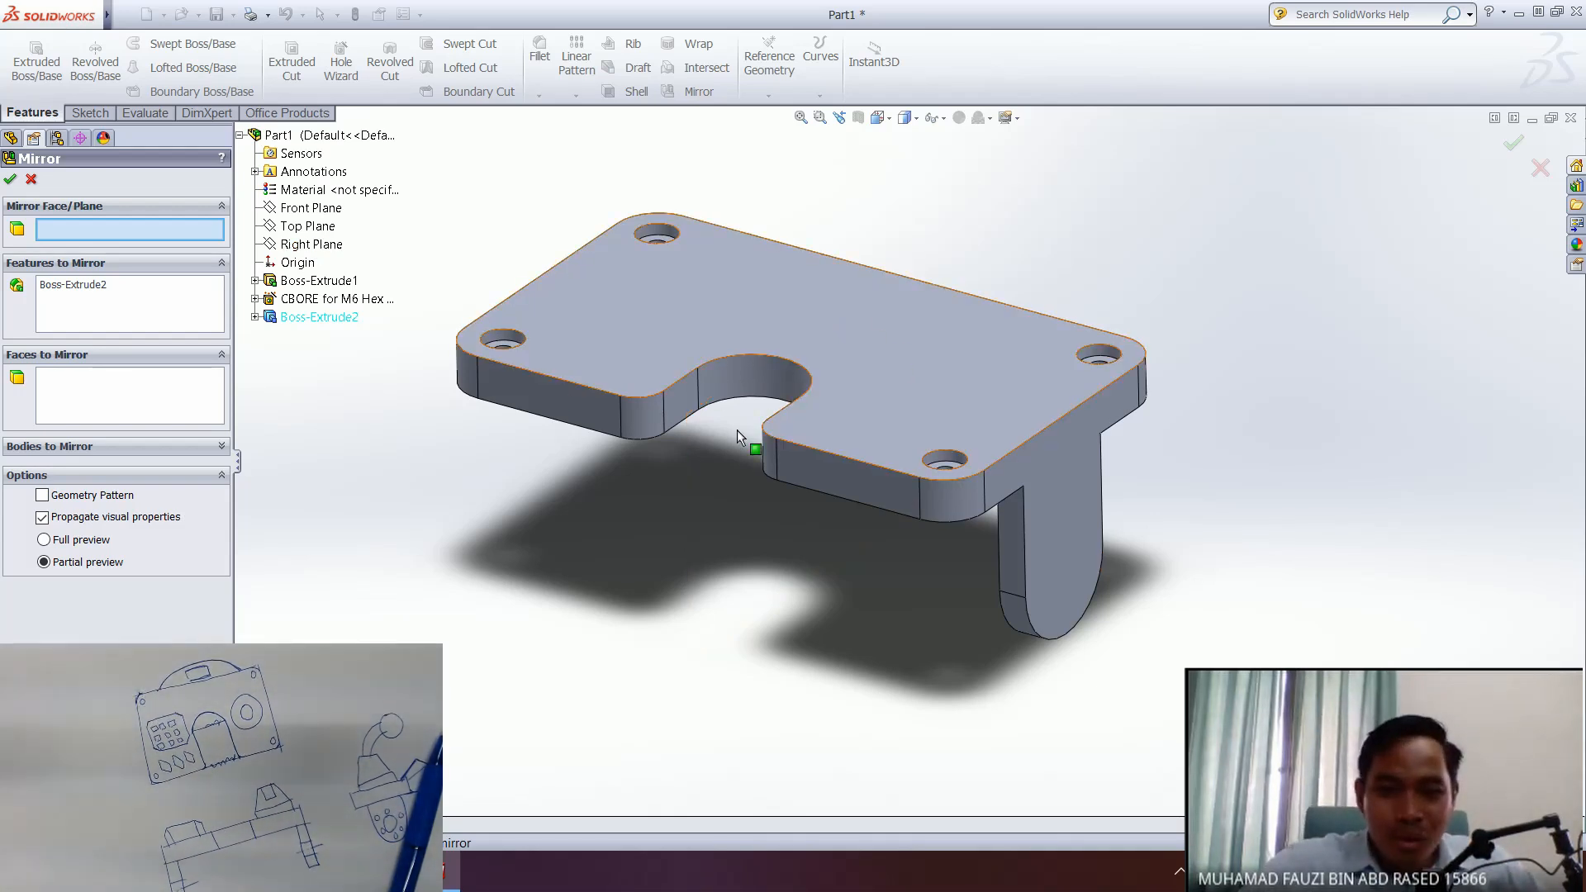
click(311, 245)
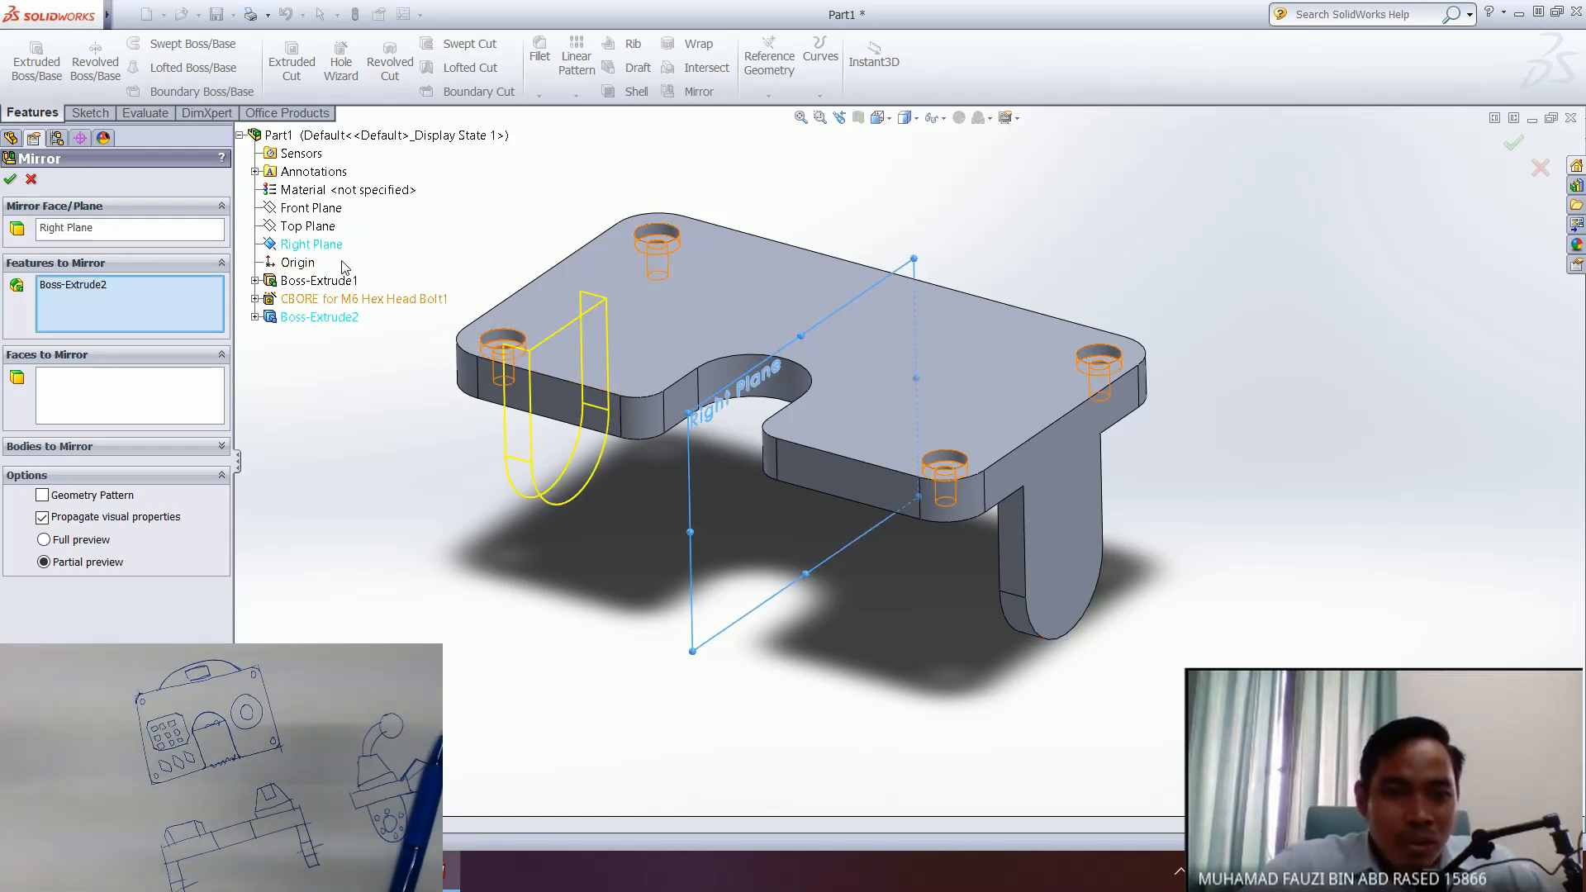
middle_drag(625, 587, 580, 500)
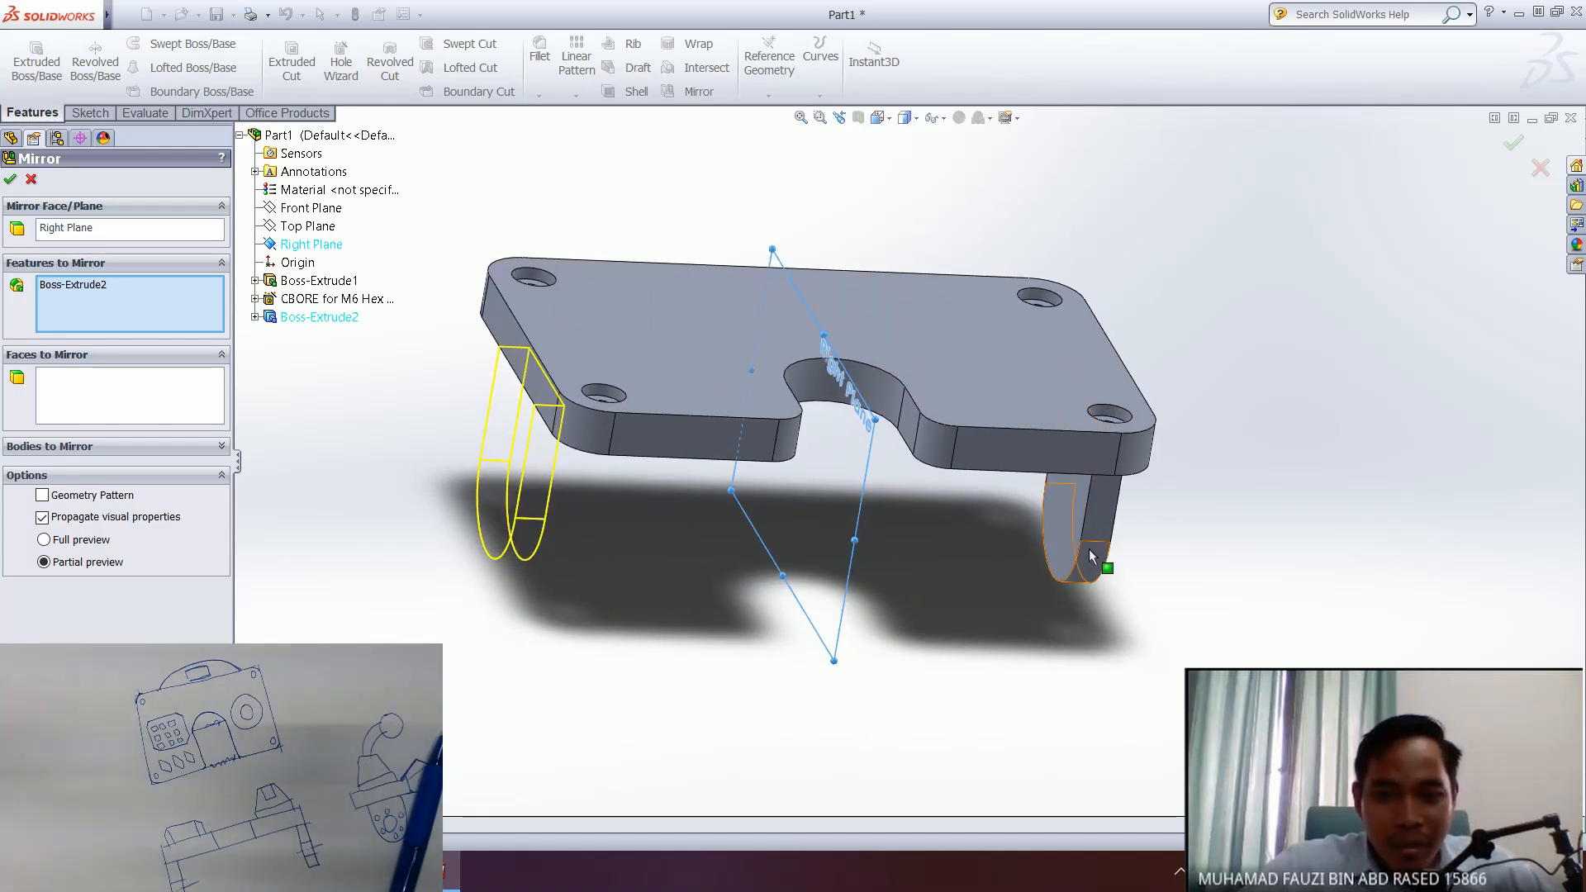
middle_drag(559, 538, 603, 425)
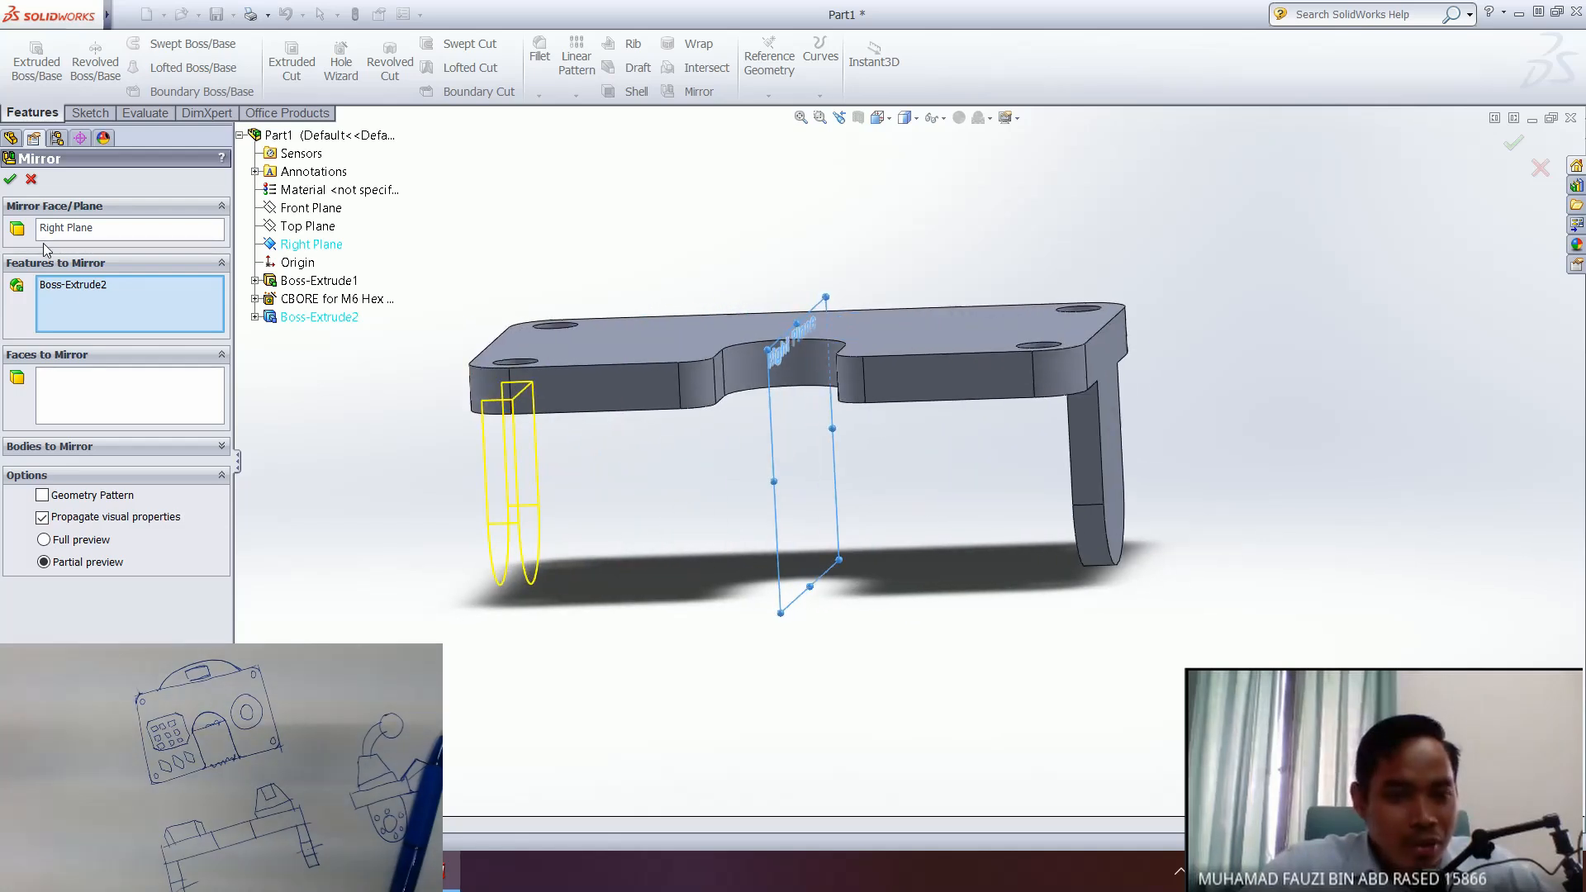
click(10, 180)
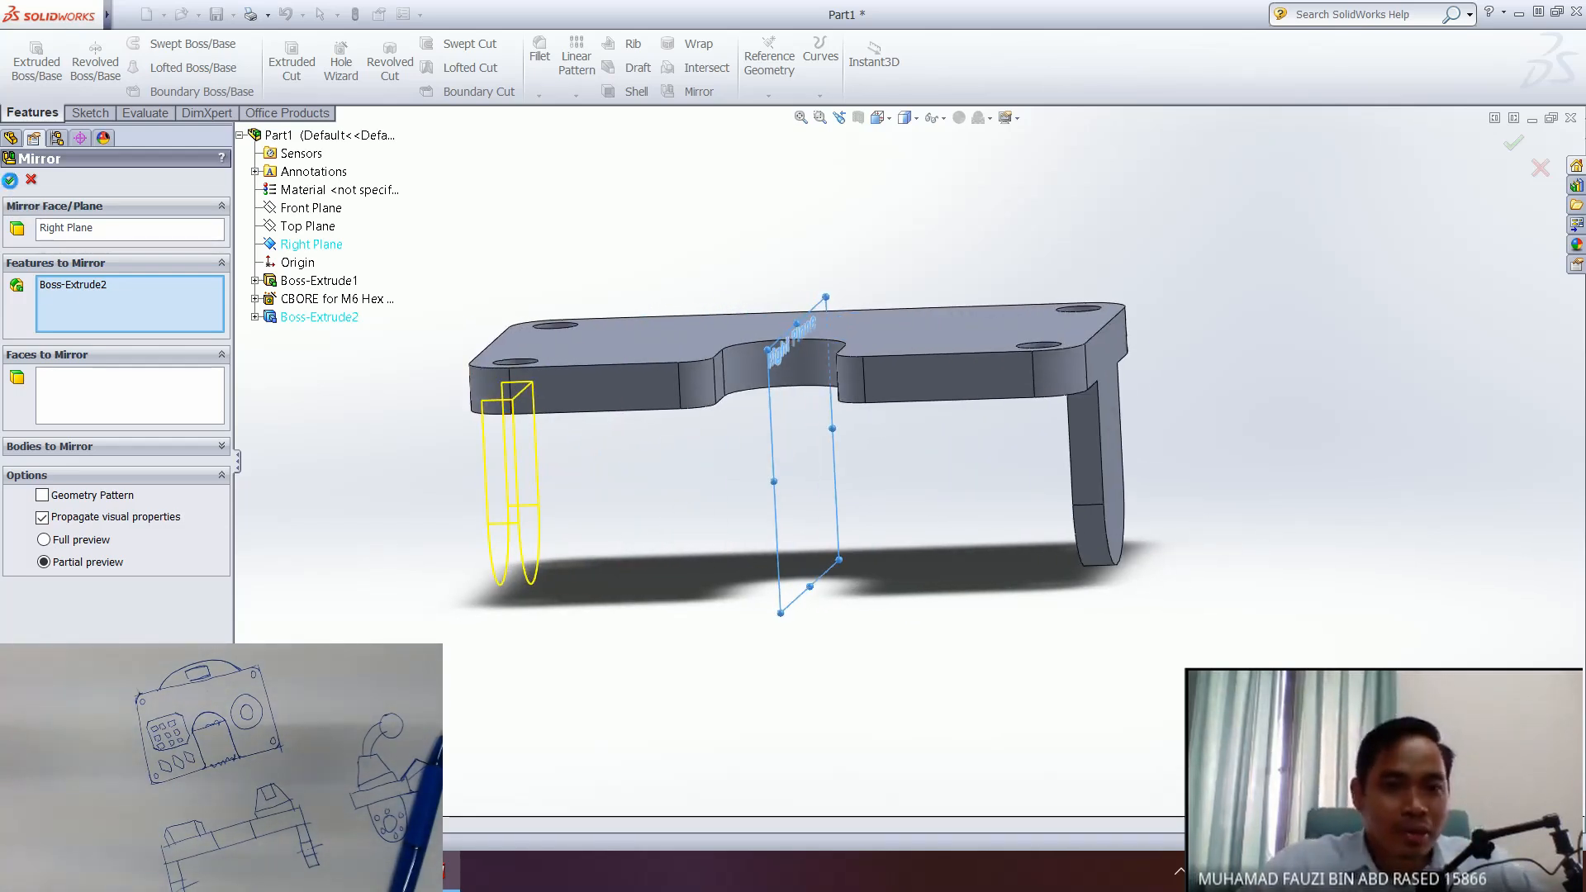
- Inspect the plate and both of its lugs from below and from above
middle_drag(805, 608, 707, 593)
middle_drag(606, 457, 776, 574)
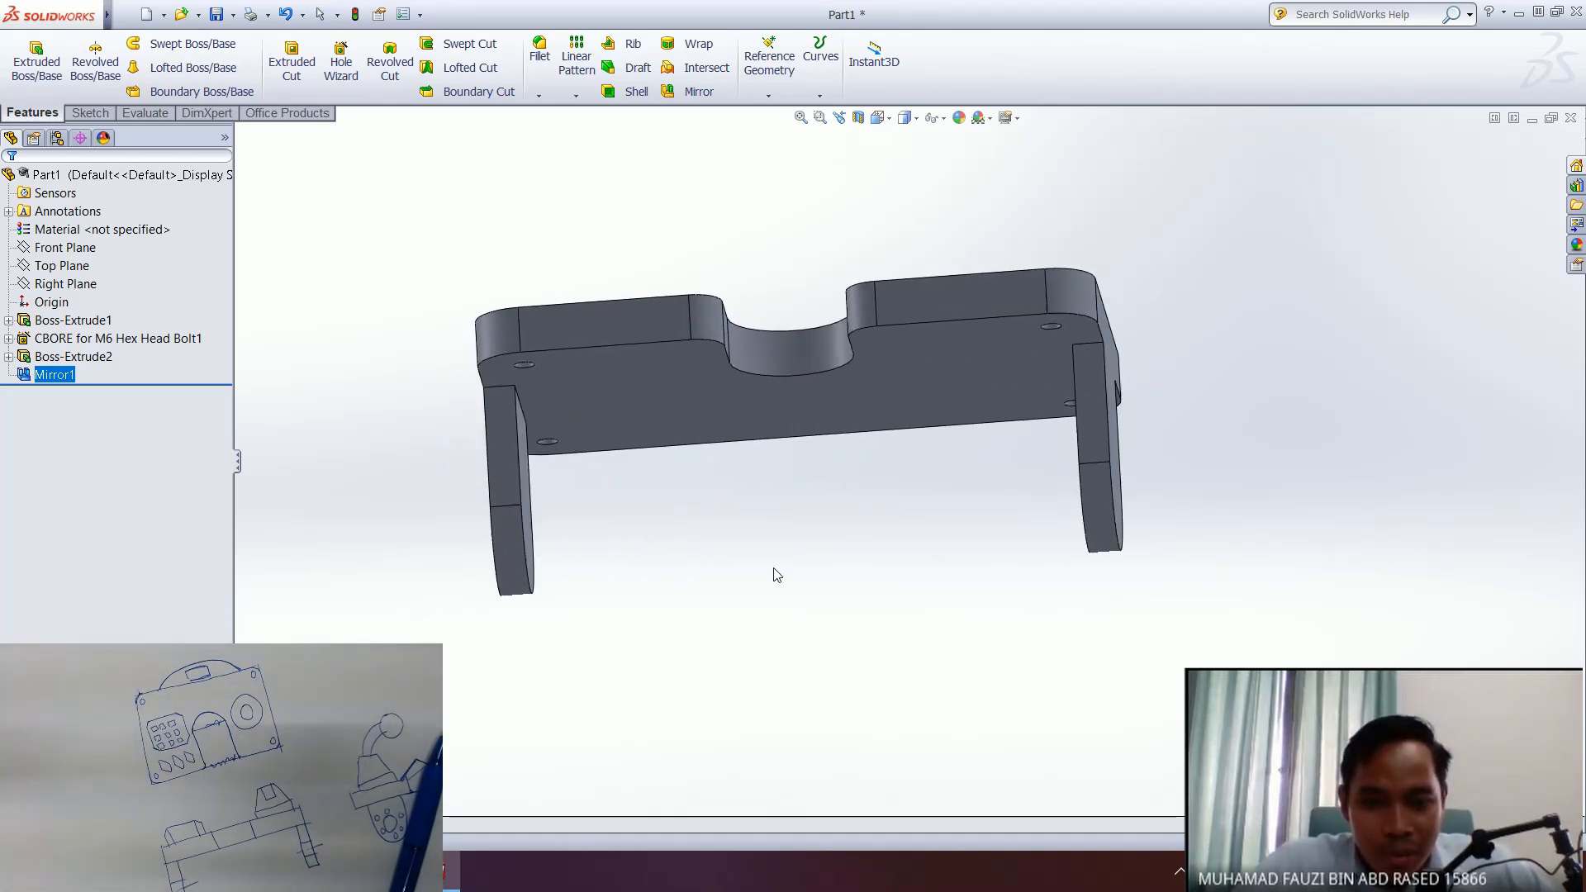
middle_drag(856, 537, 772, 585)
middle_drag(573, 507, 803, 534)
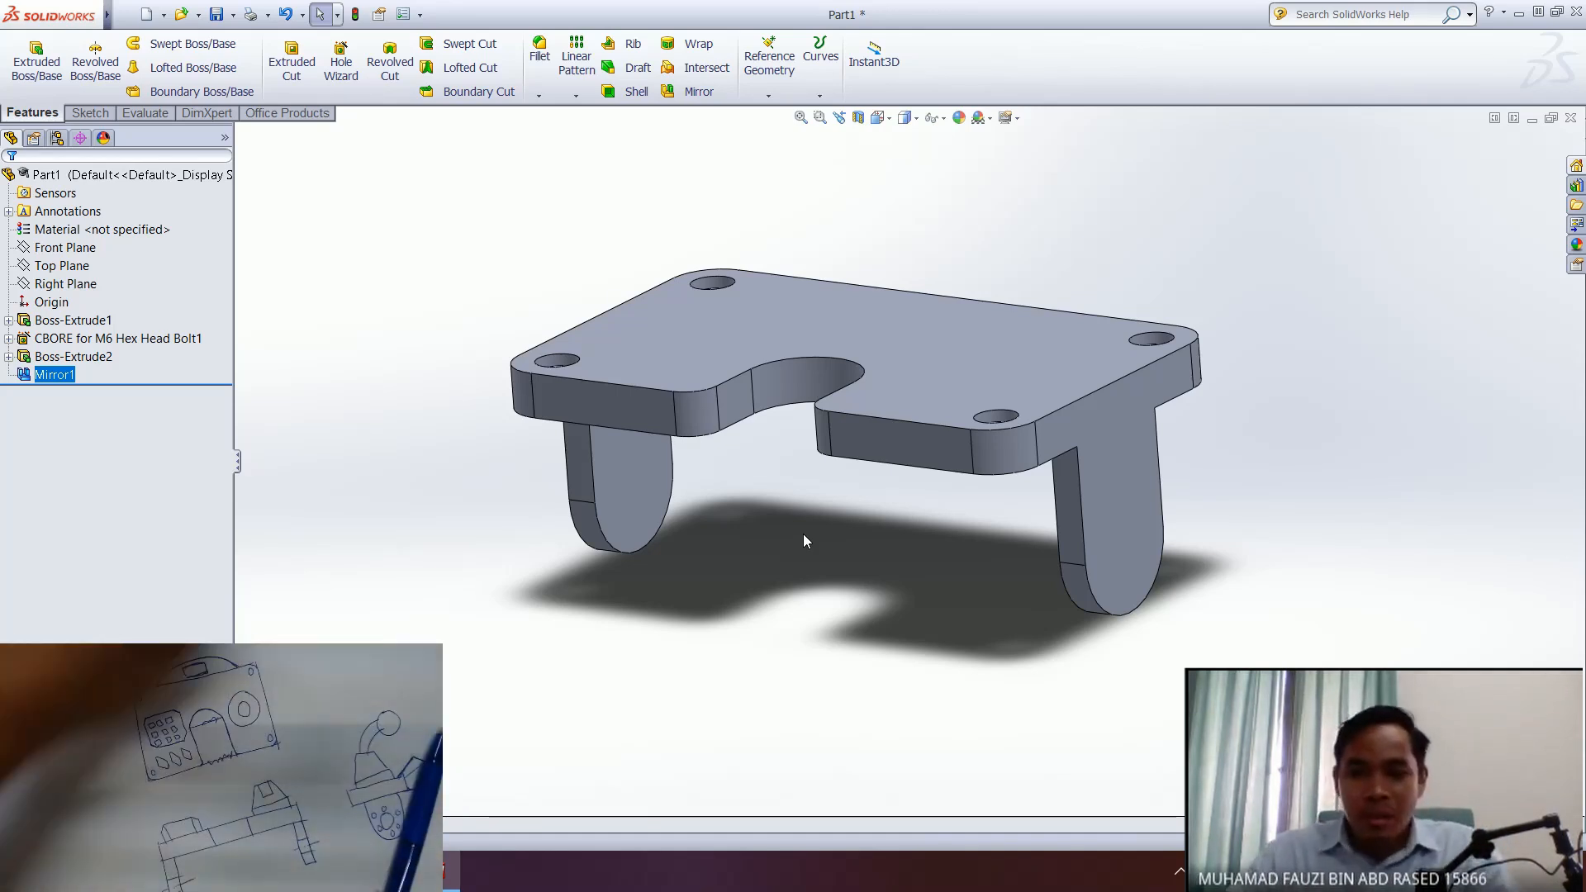
- Start a sketch on the outer face of the lug at the plate's short end and view it face-on
ctrl+middle_drag(790, 533, 696, 520)
middle_drag(964, 572, 900, 566)
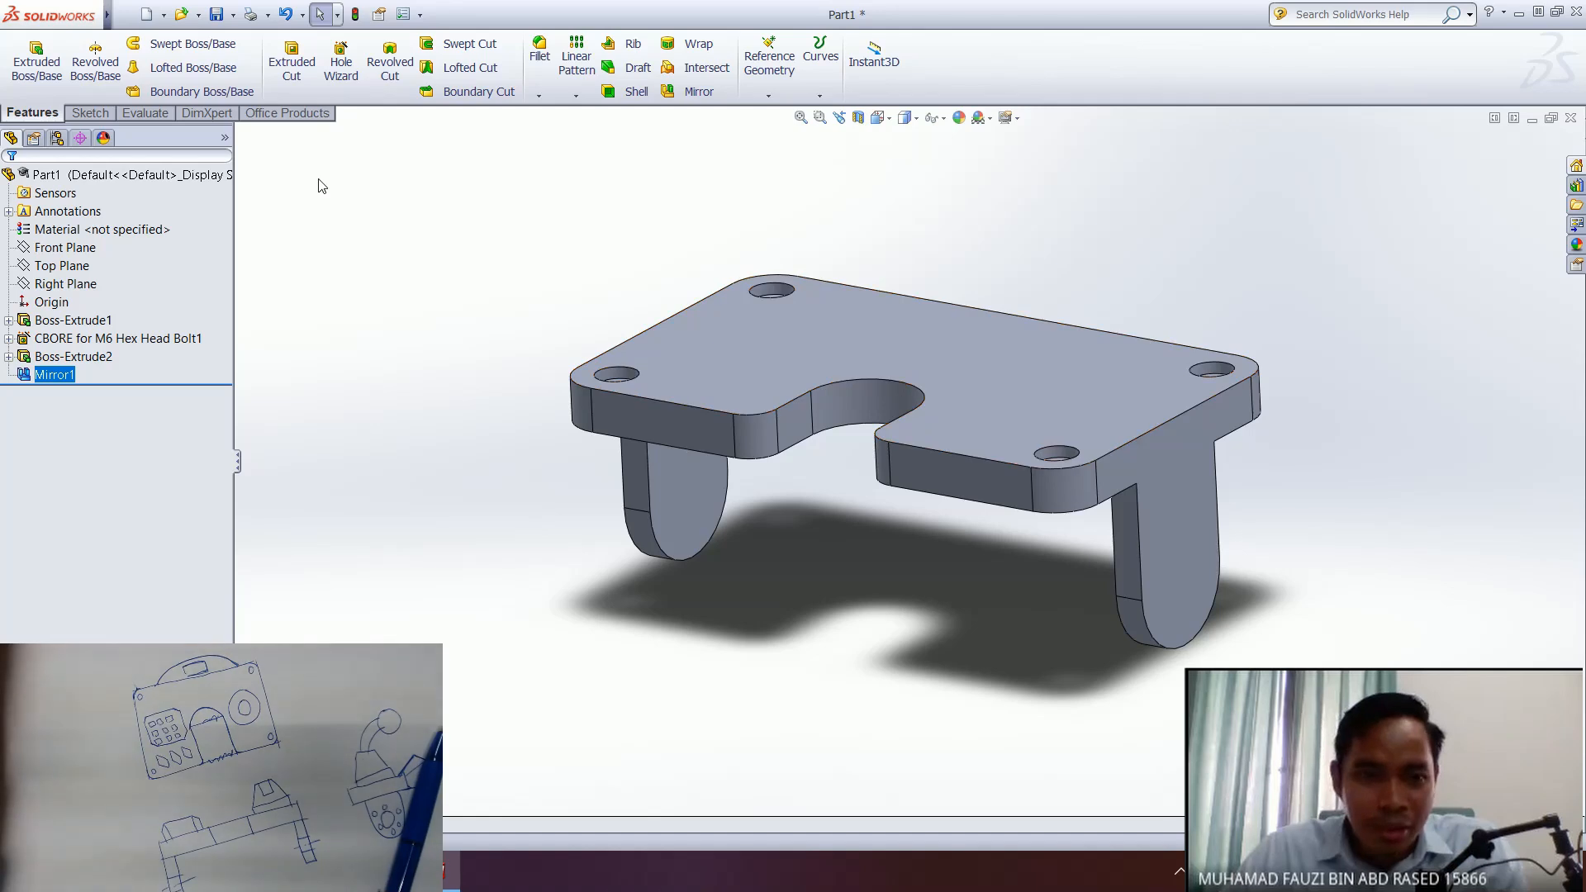
mouse_move(743, 406)
middle_down()
mouse_move(689, 416)
mouse_move(744, 408)
middle_up()
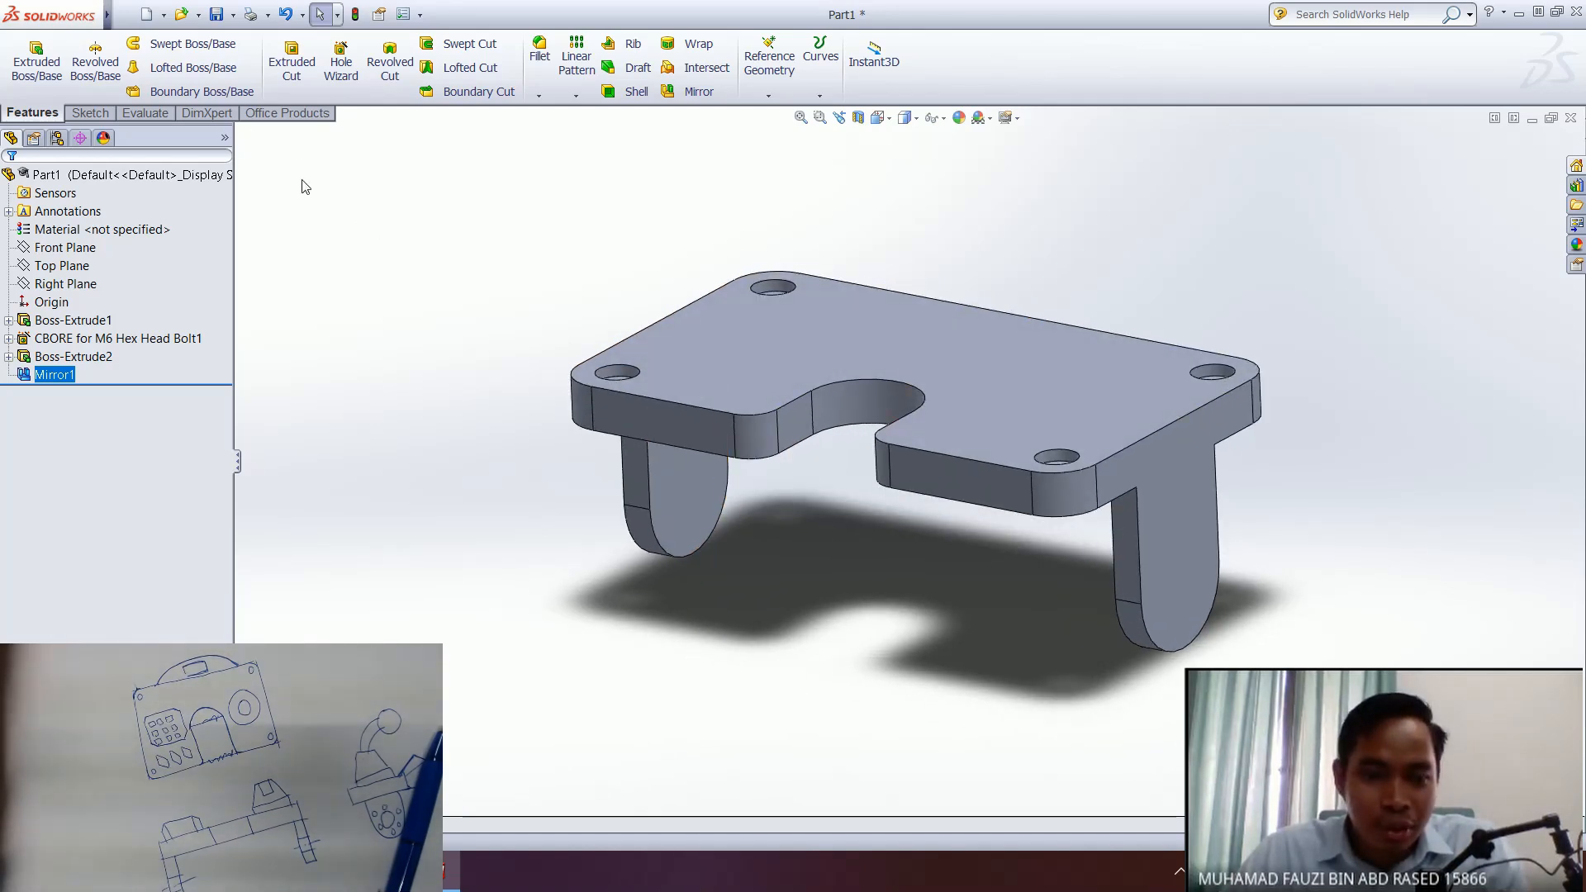
click(1177, 580)
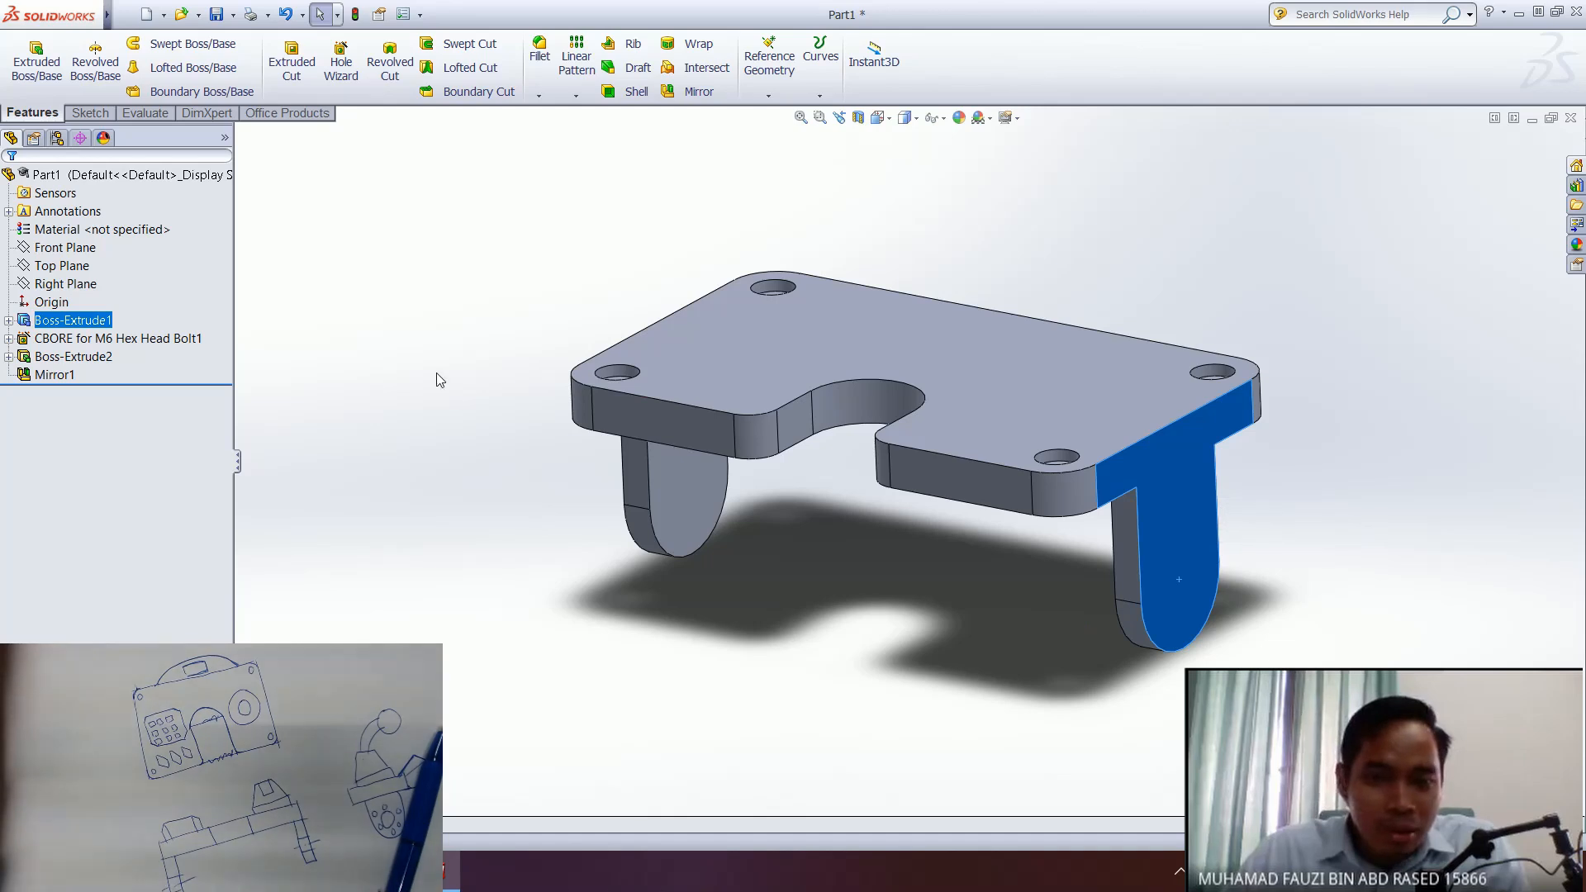
click(384, 424)
middle_drag(551, 376, 506, 355)
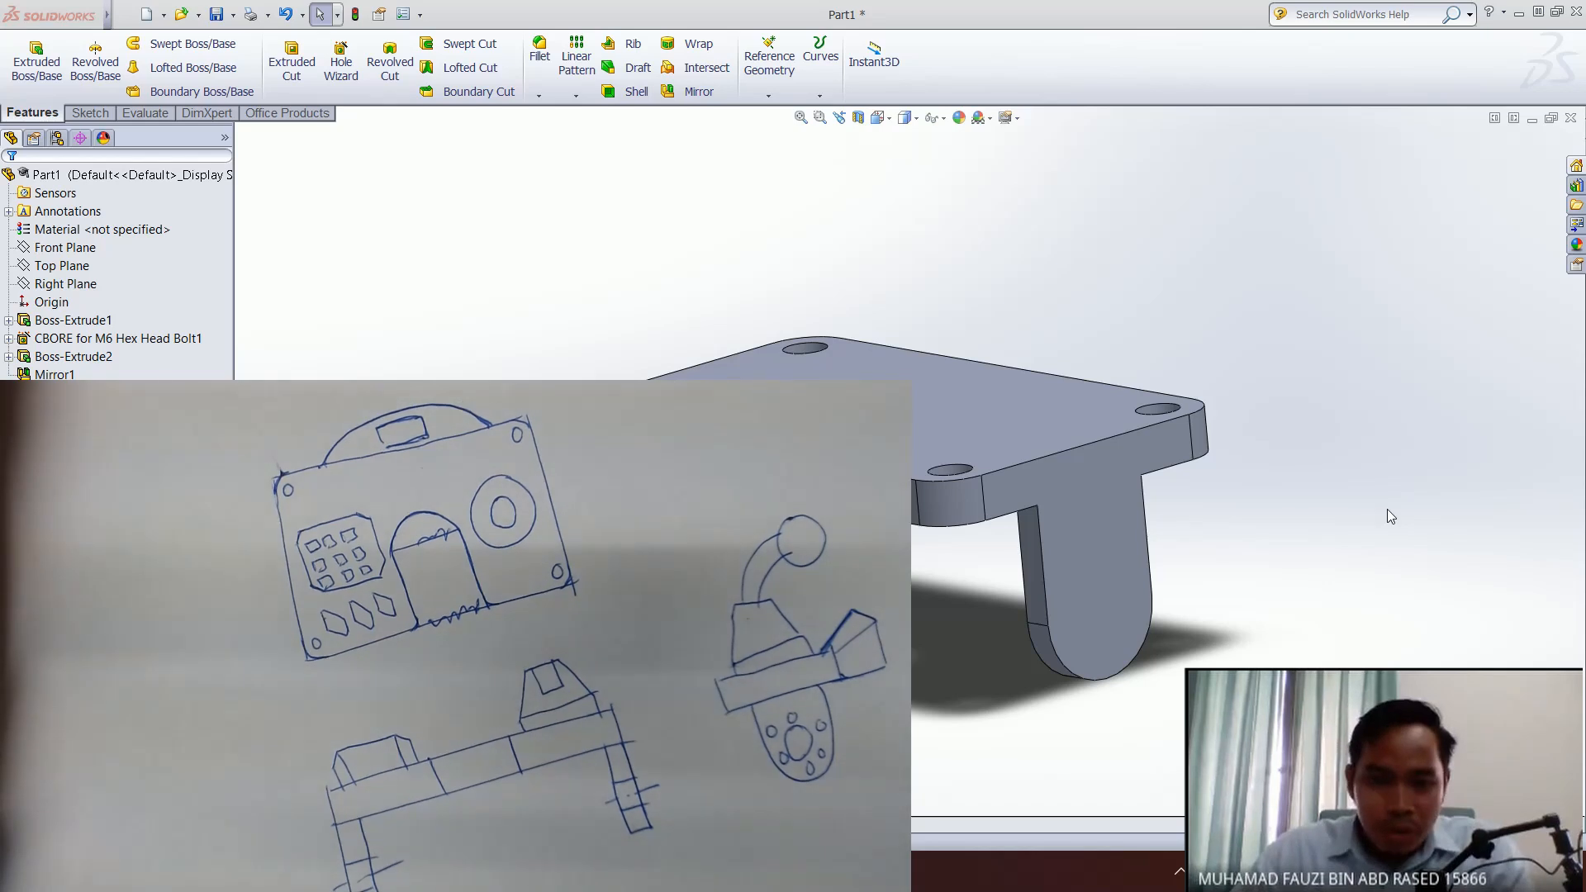
click(1101, 591)
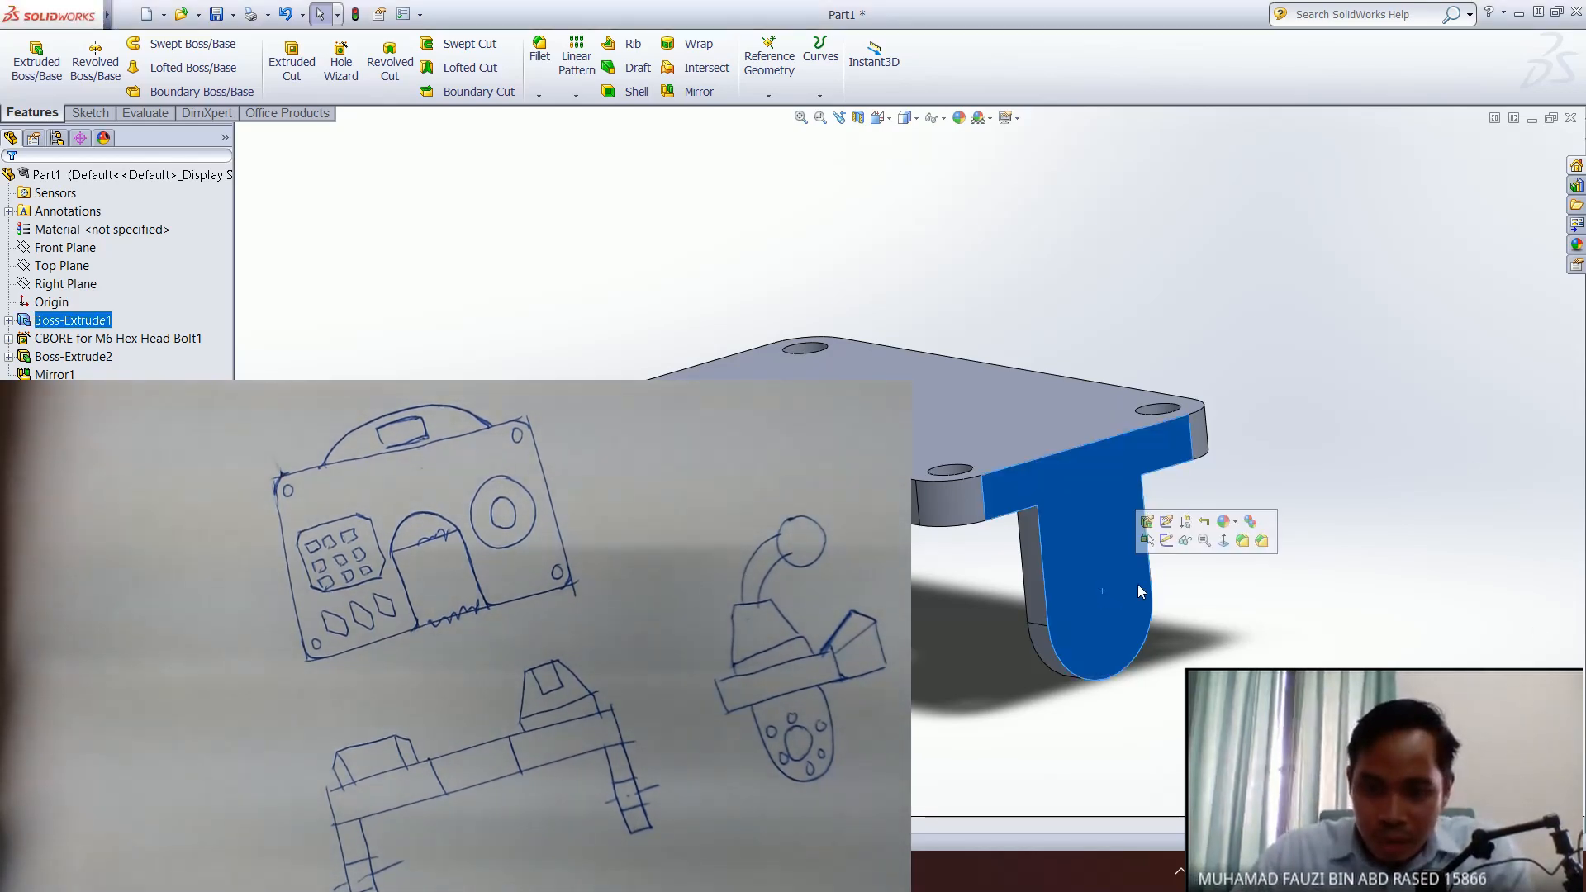
click(1166, 541)
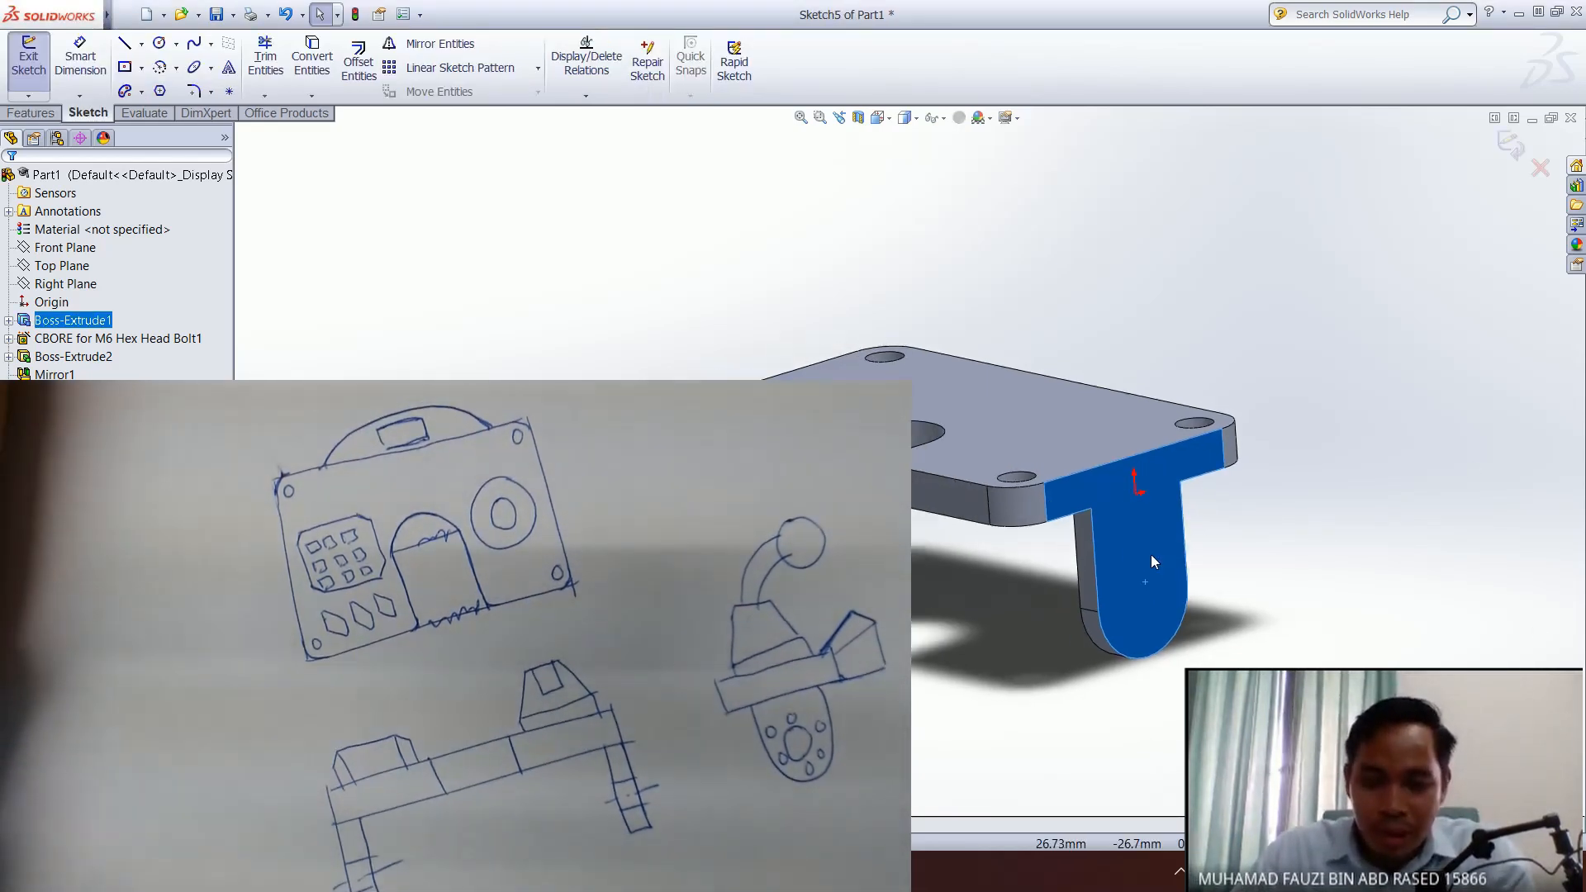
key(space)
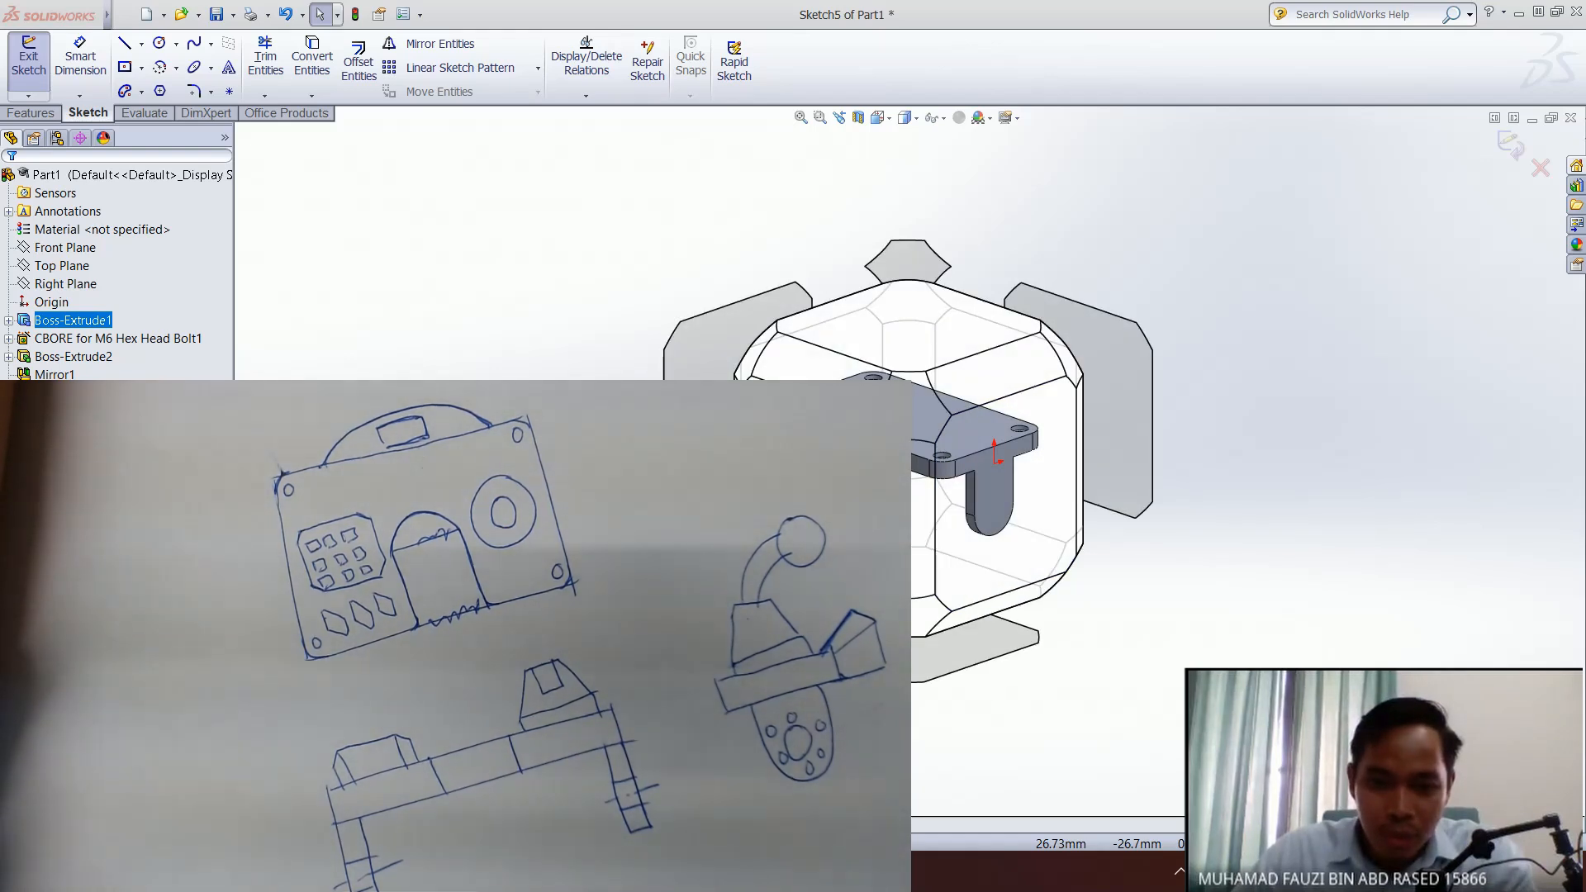
key(ctrl+8)
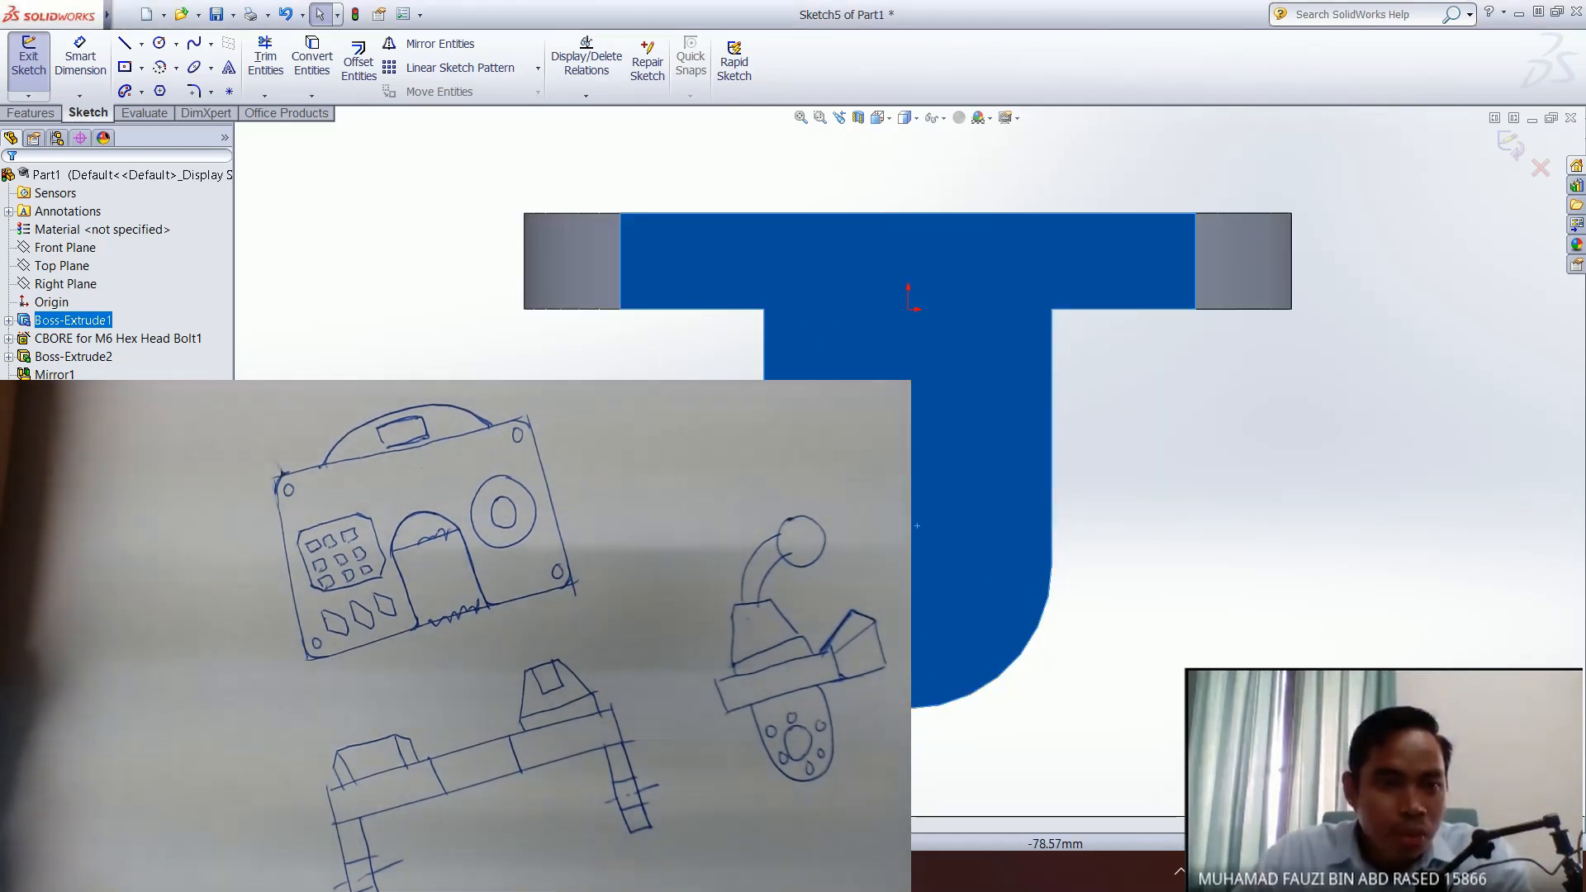
- Sketch a circle about 21.5 mm in diameter at the lug's arc centre and one about 5 mm in diameter about 16 mm directly below
click(159, 45)
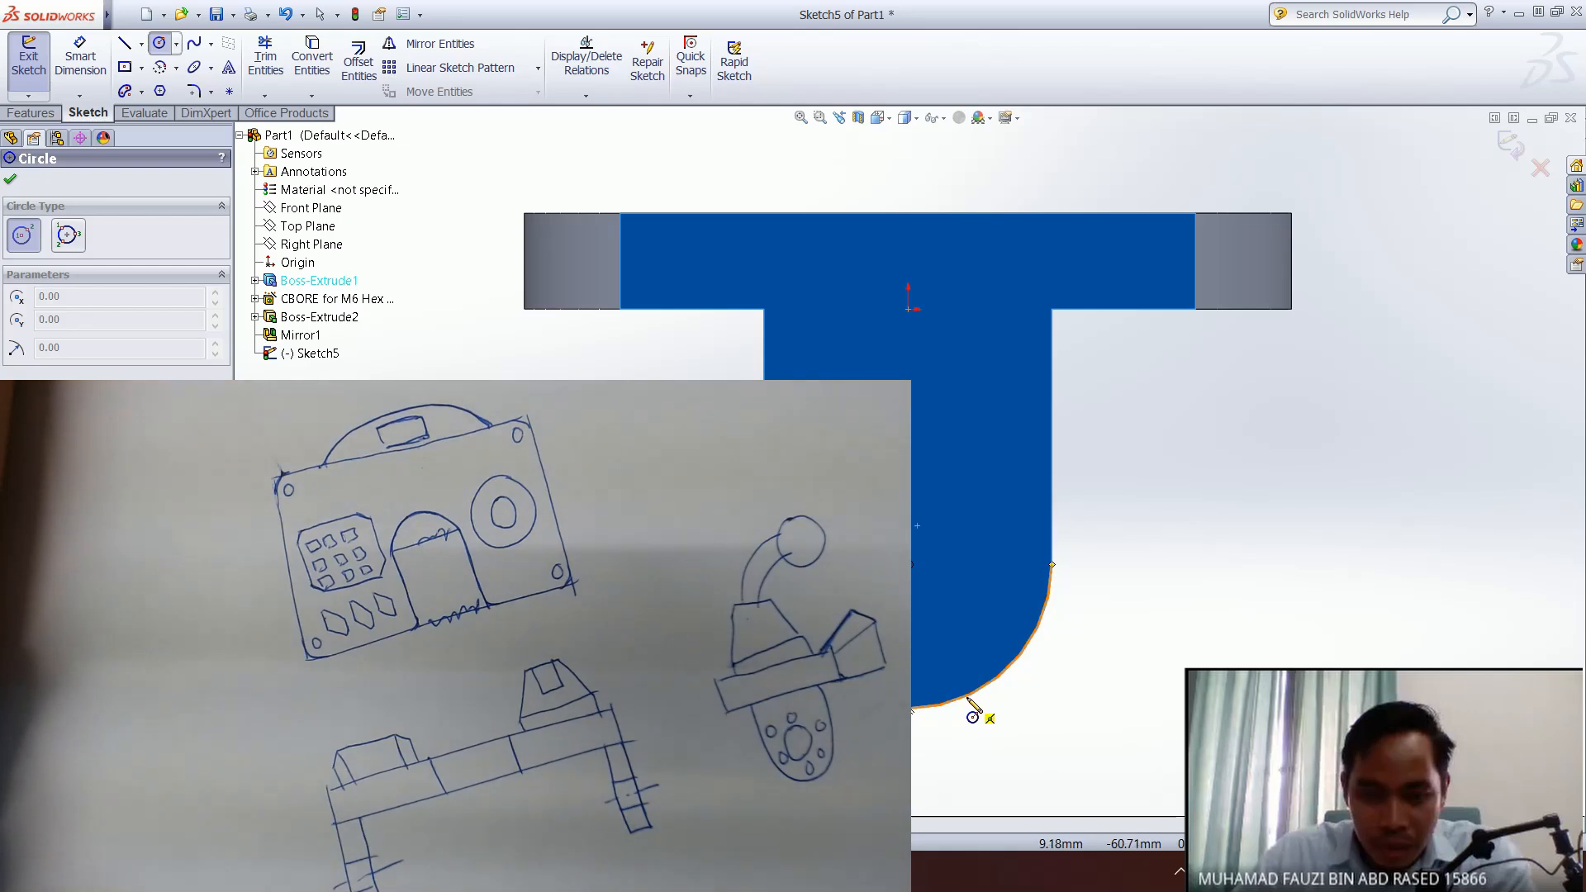
click(911, 566)
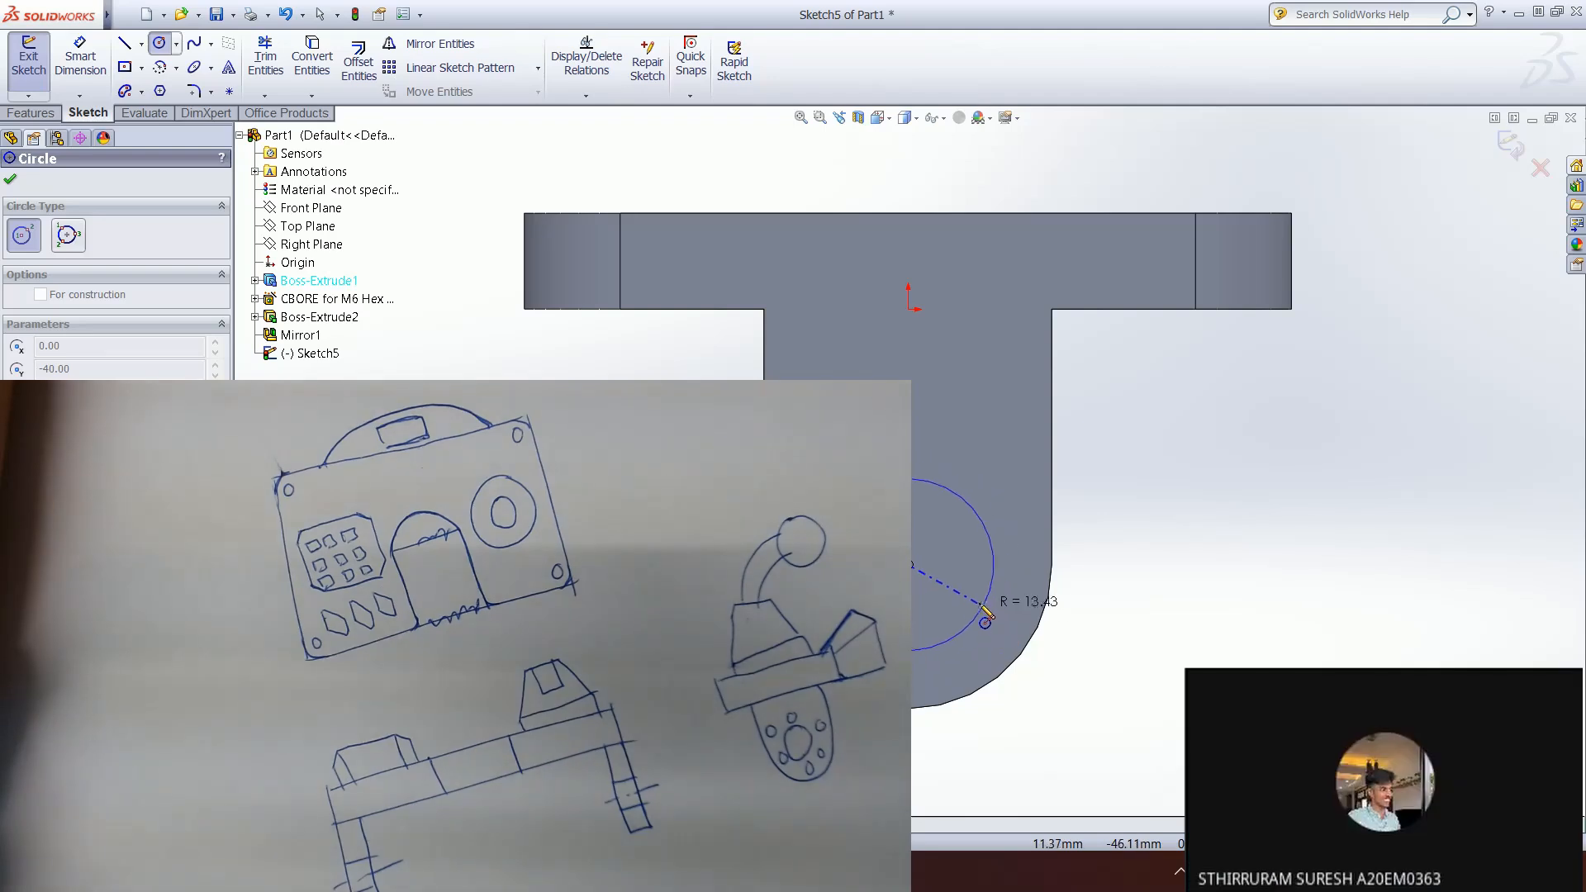
click(972, 597)
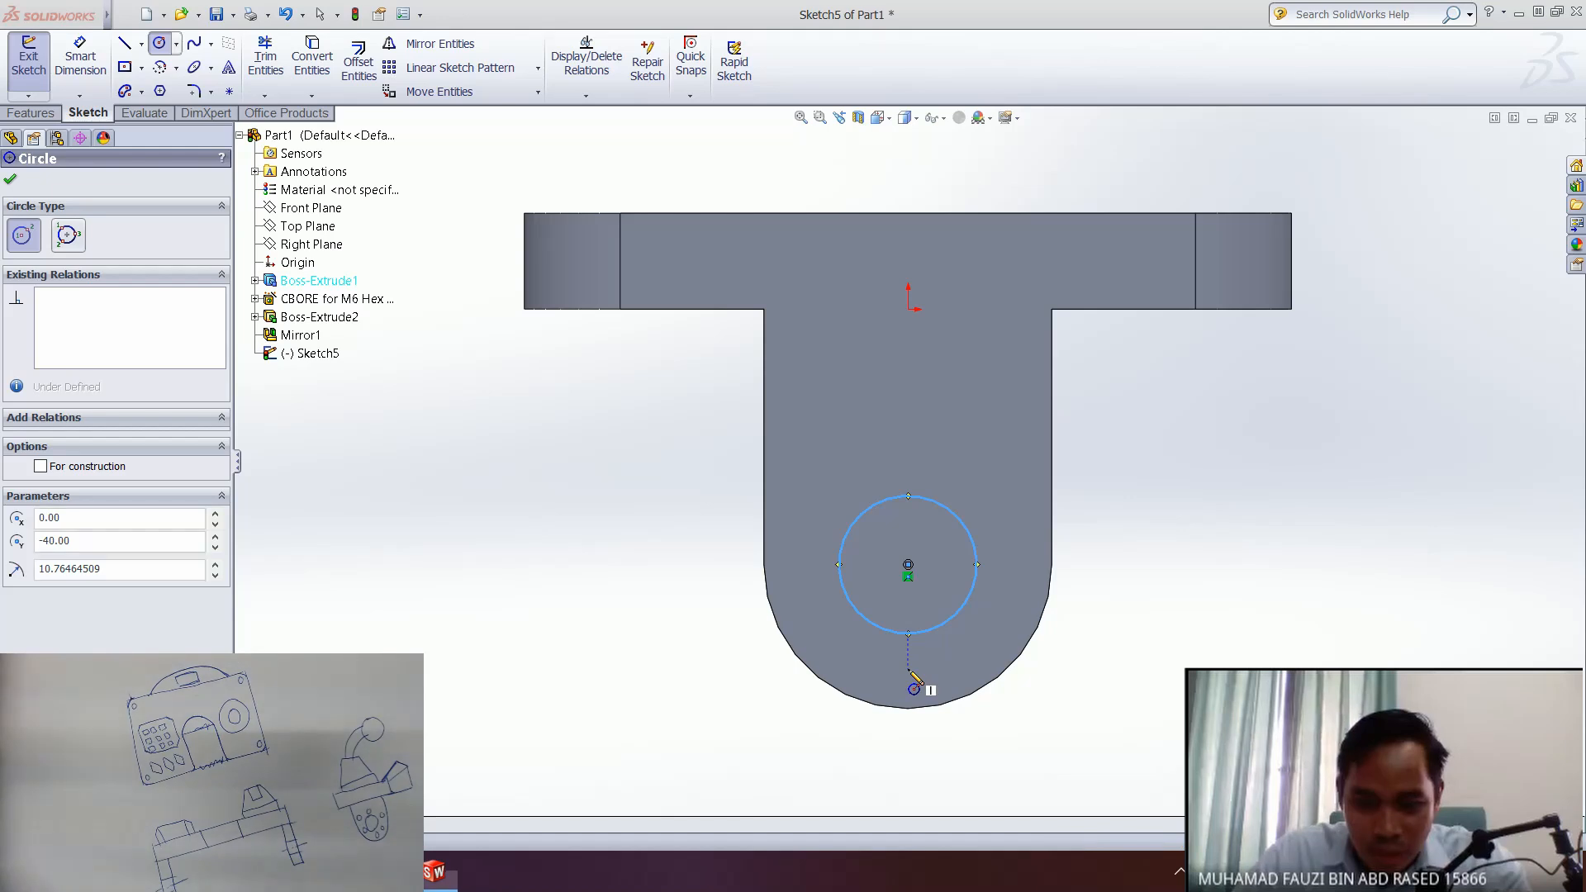
click(908, 670)
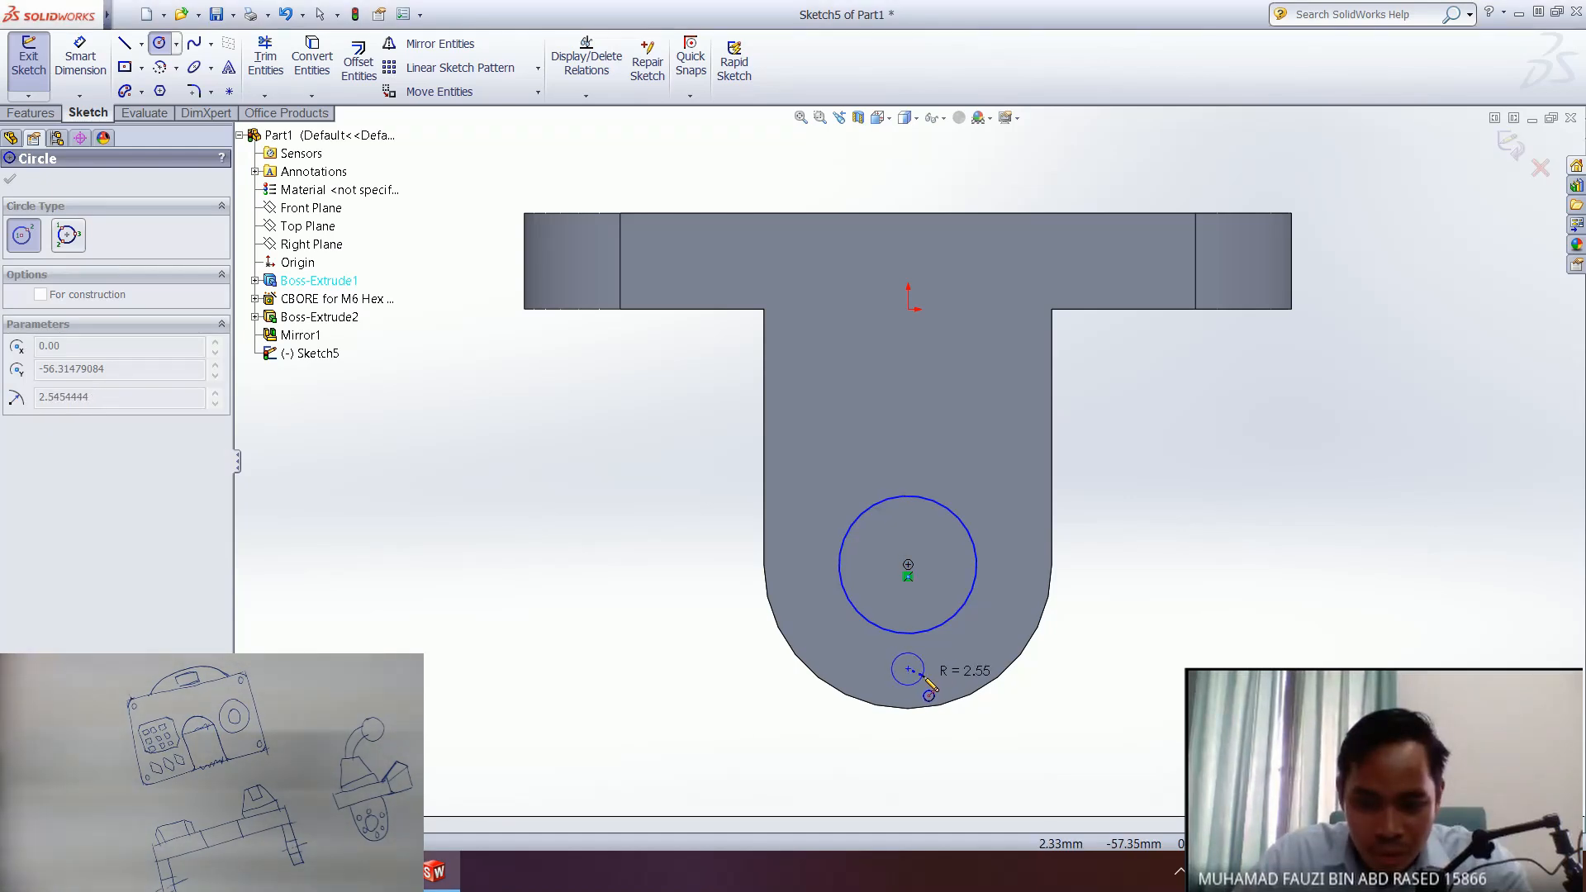
click(926, 682)
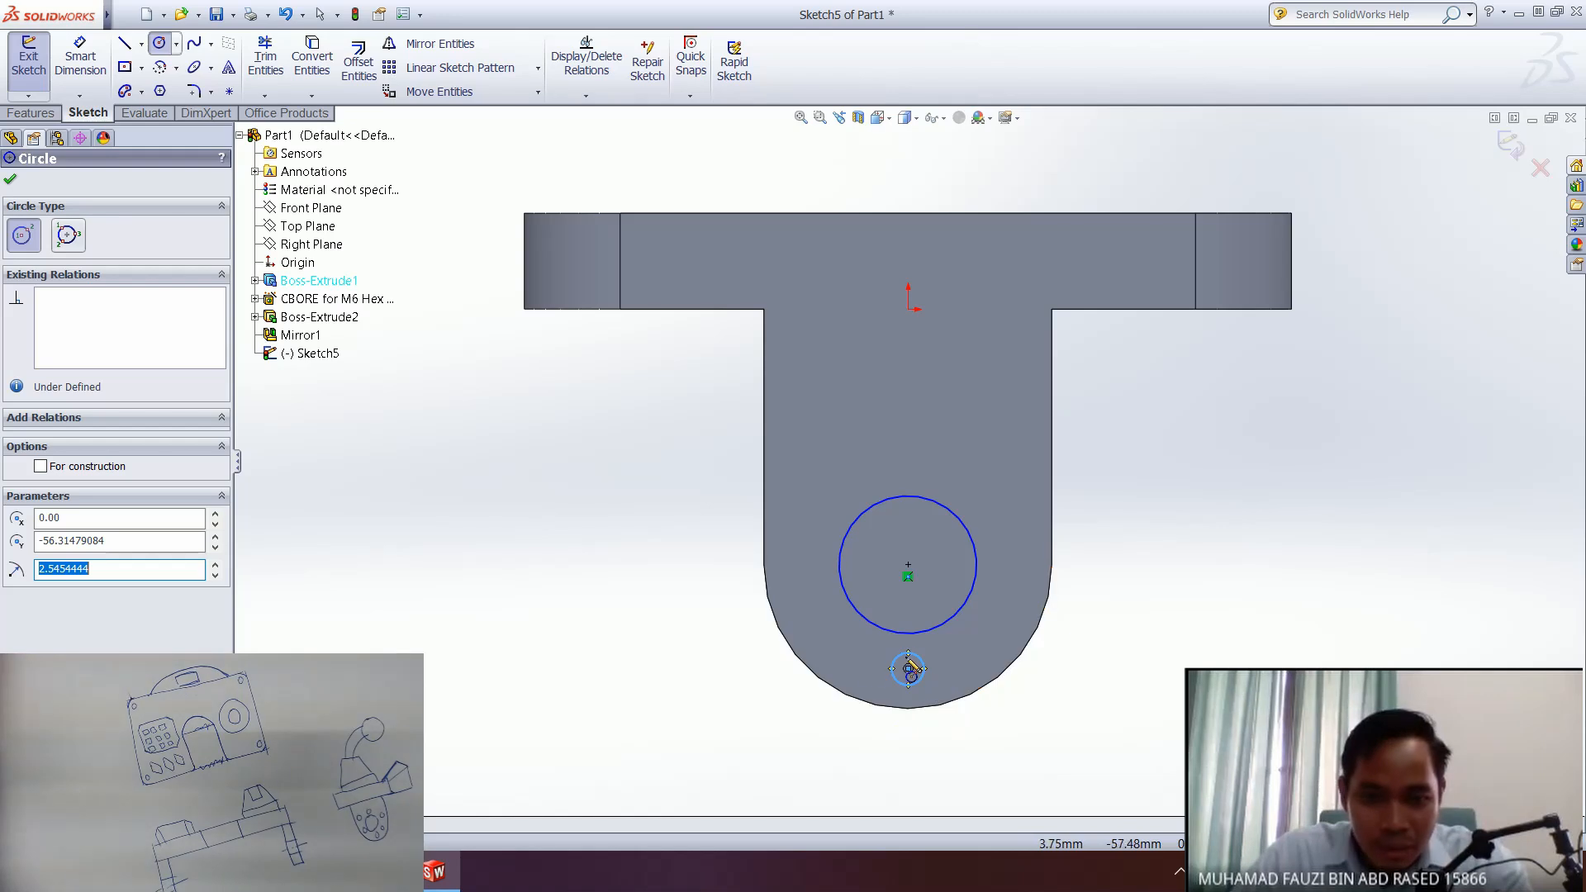
click(11, 182)
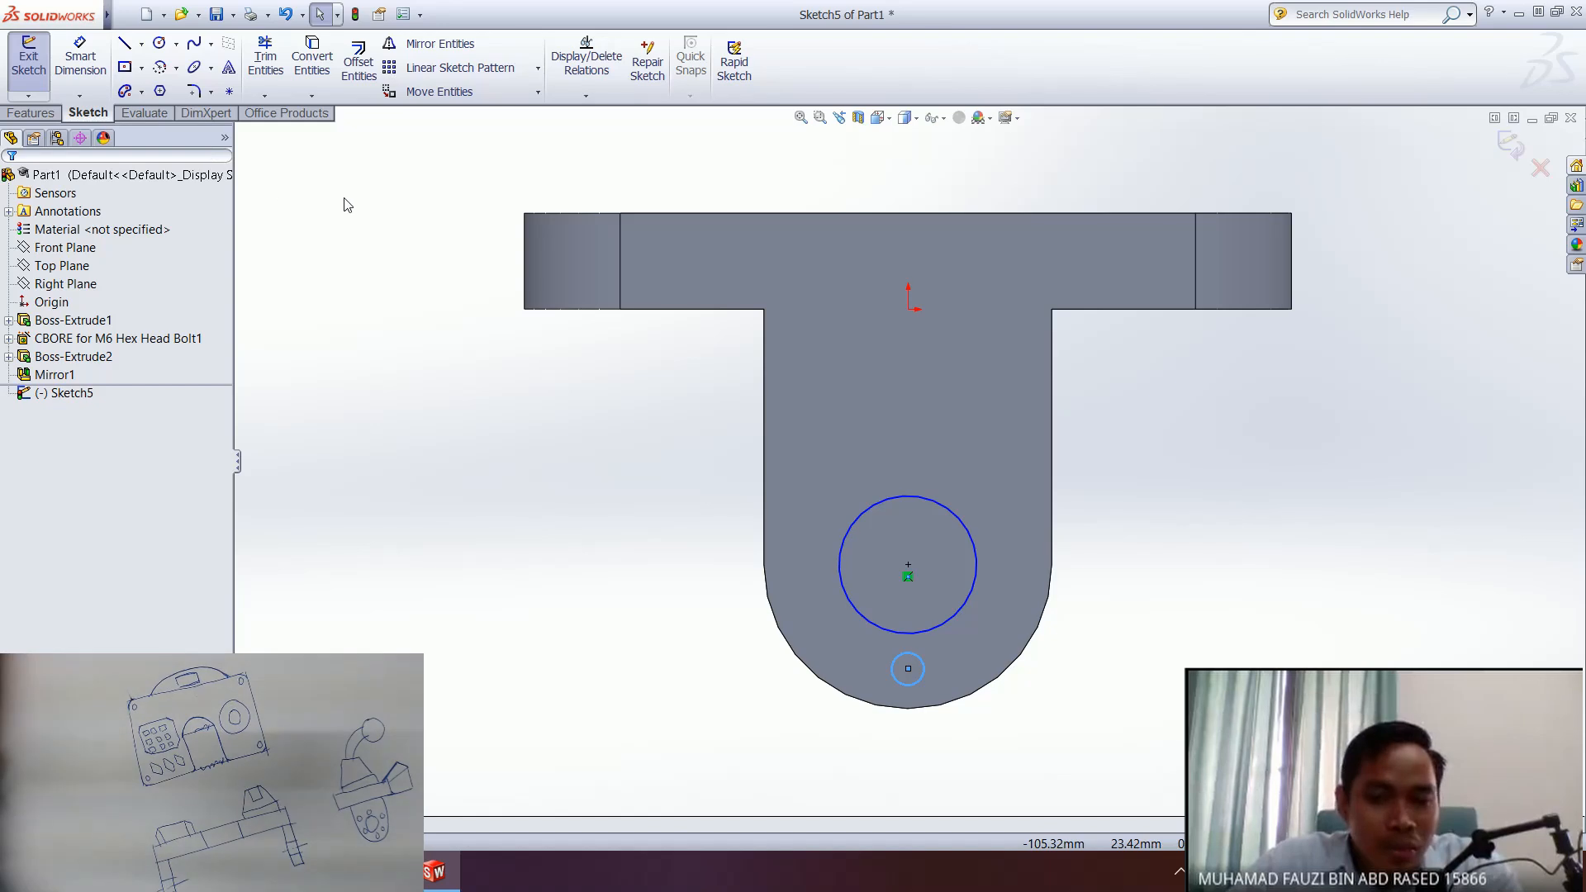
- Dimension the lug's central circle to 20 mm diameter and the small circle below it to 5 mm diameter
click(80, 56)
click(968, 525)
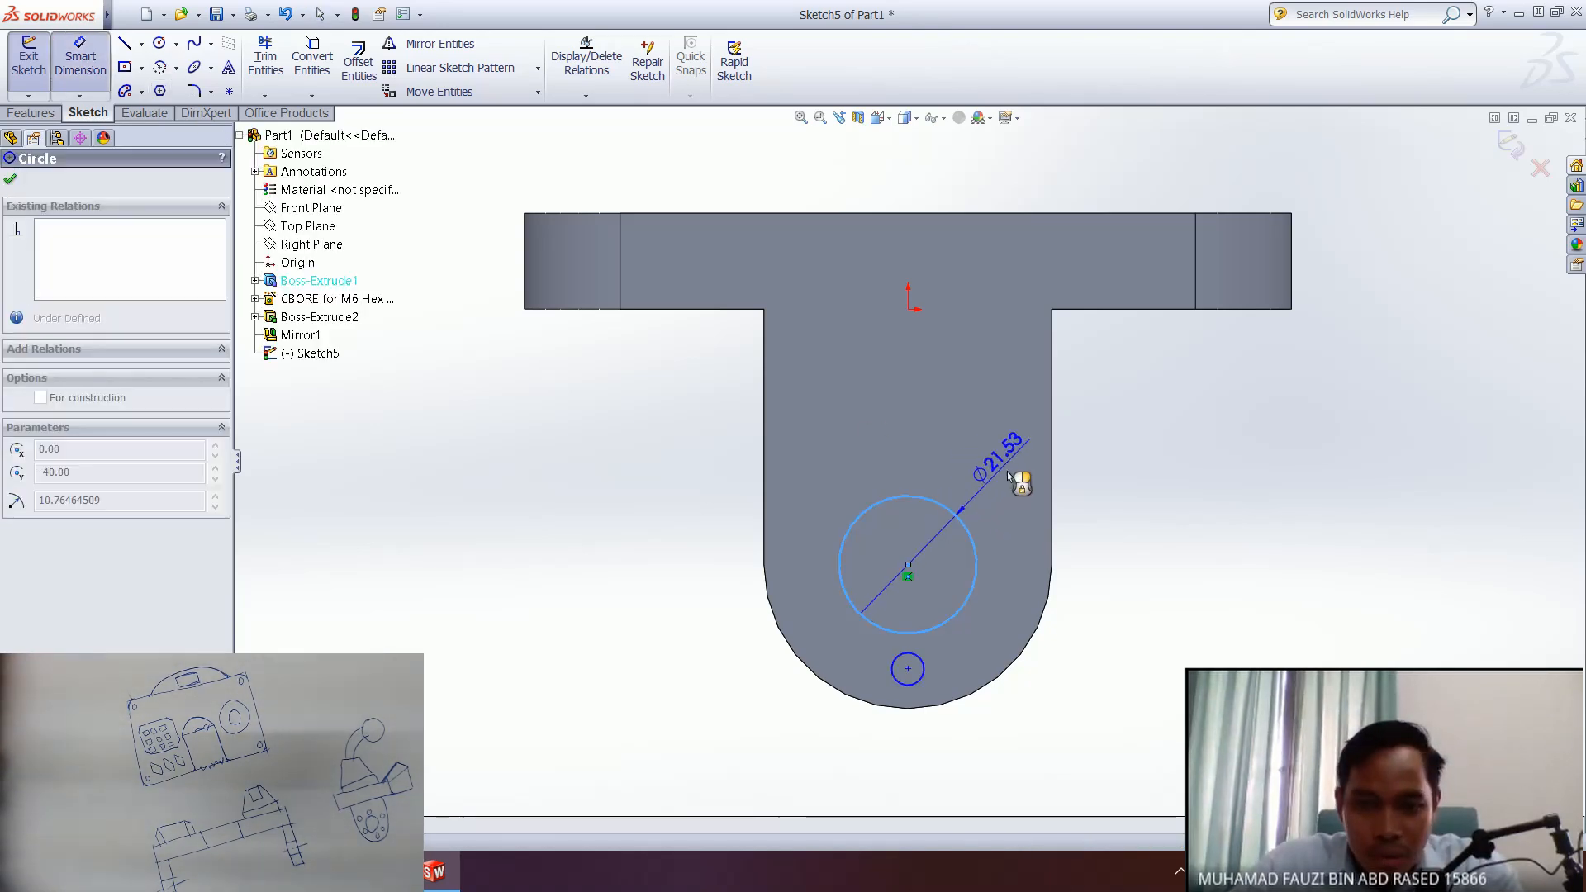
click(1001, 484)
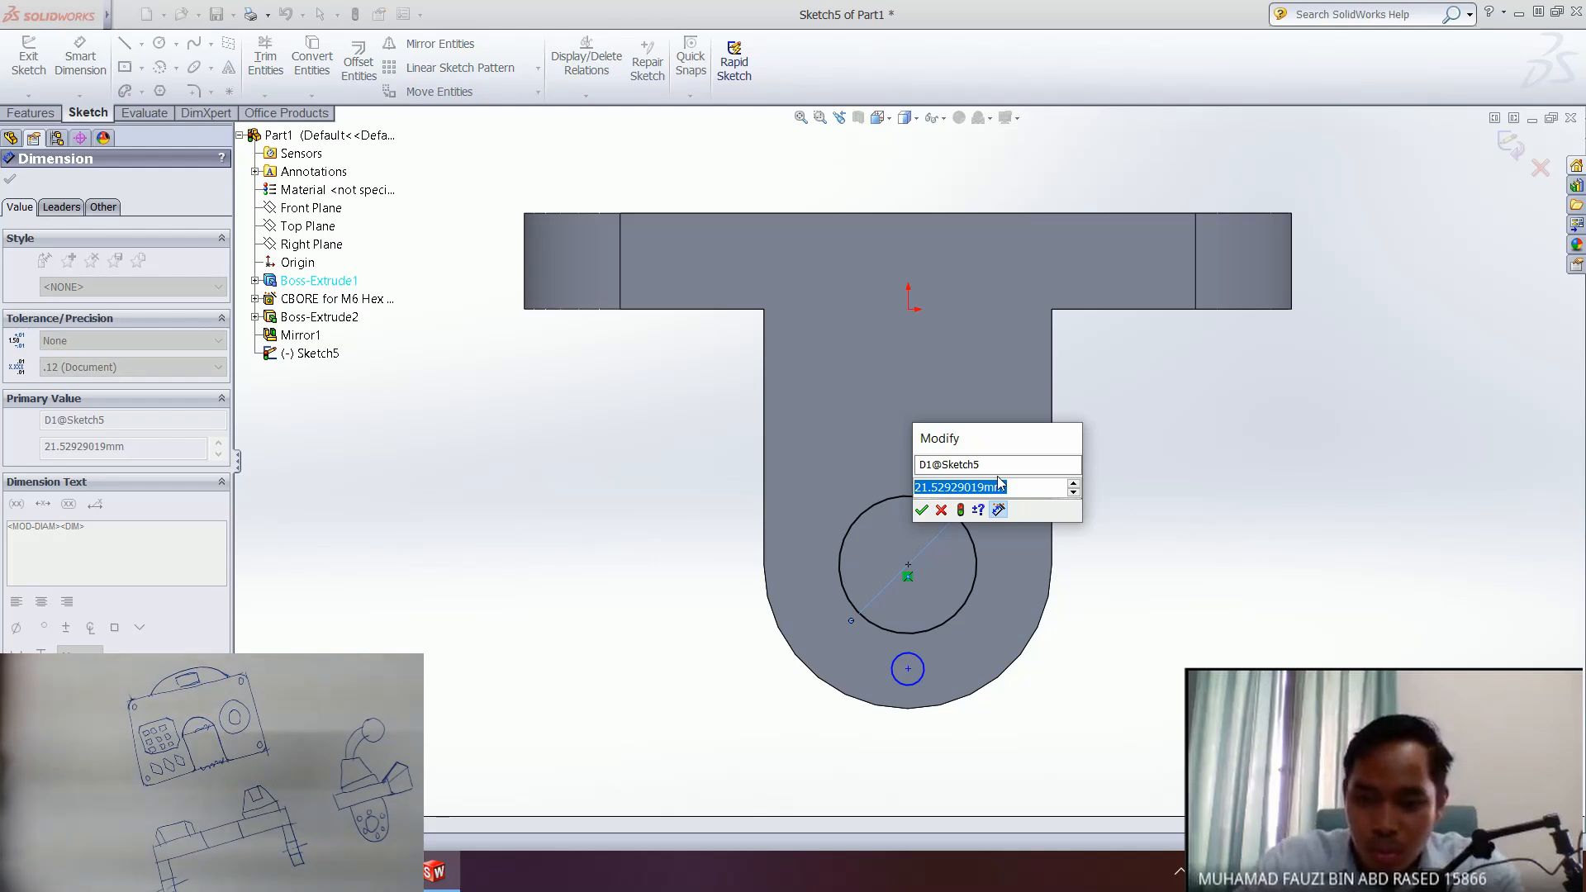
text(20)
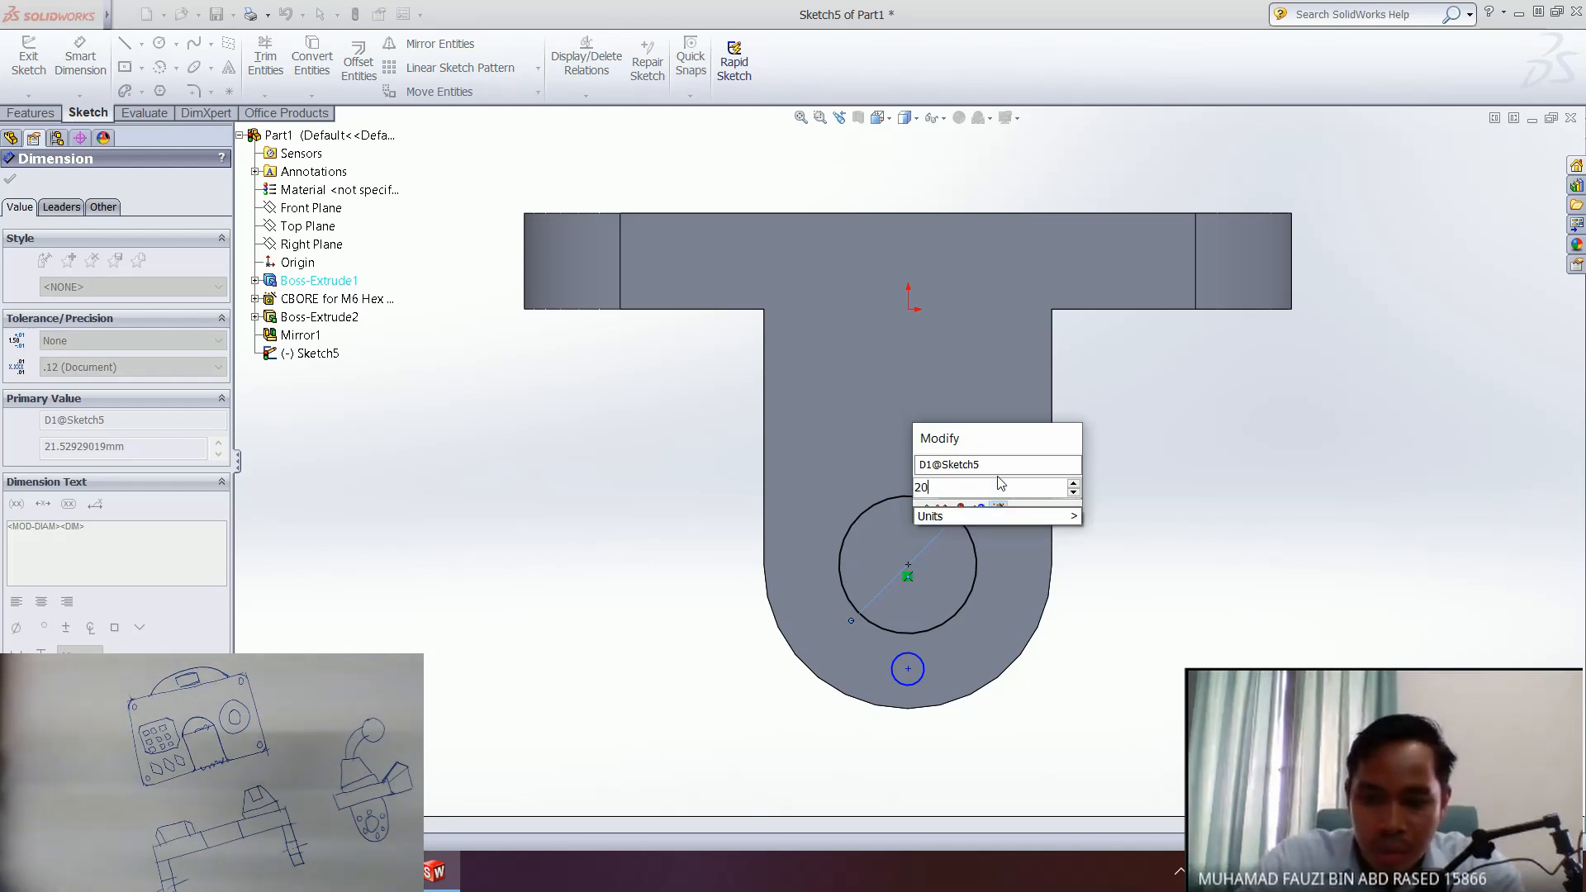
key(Return)
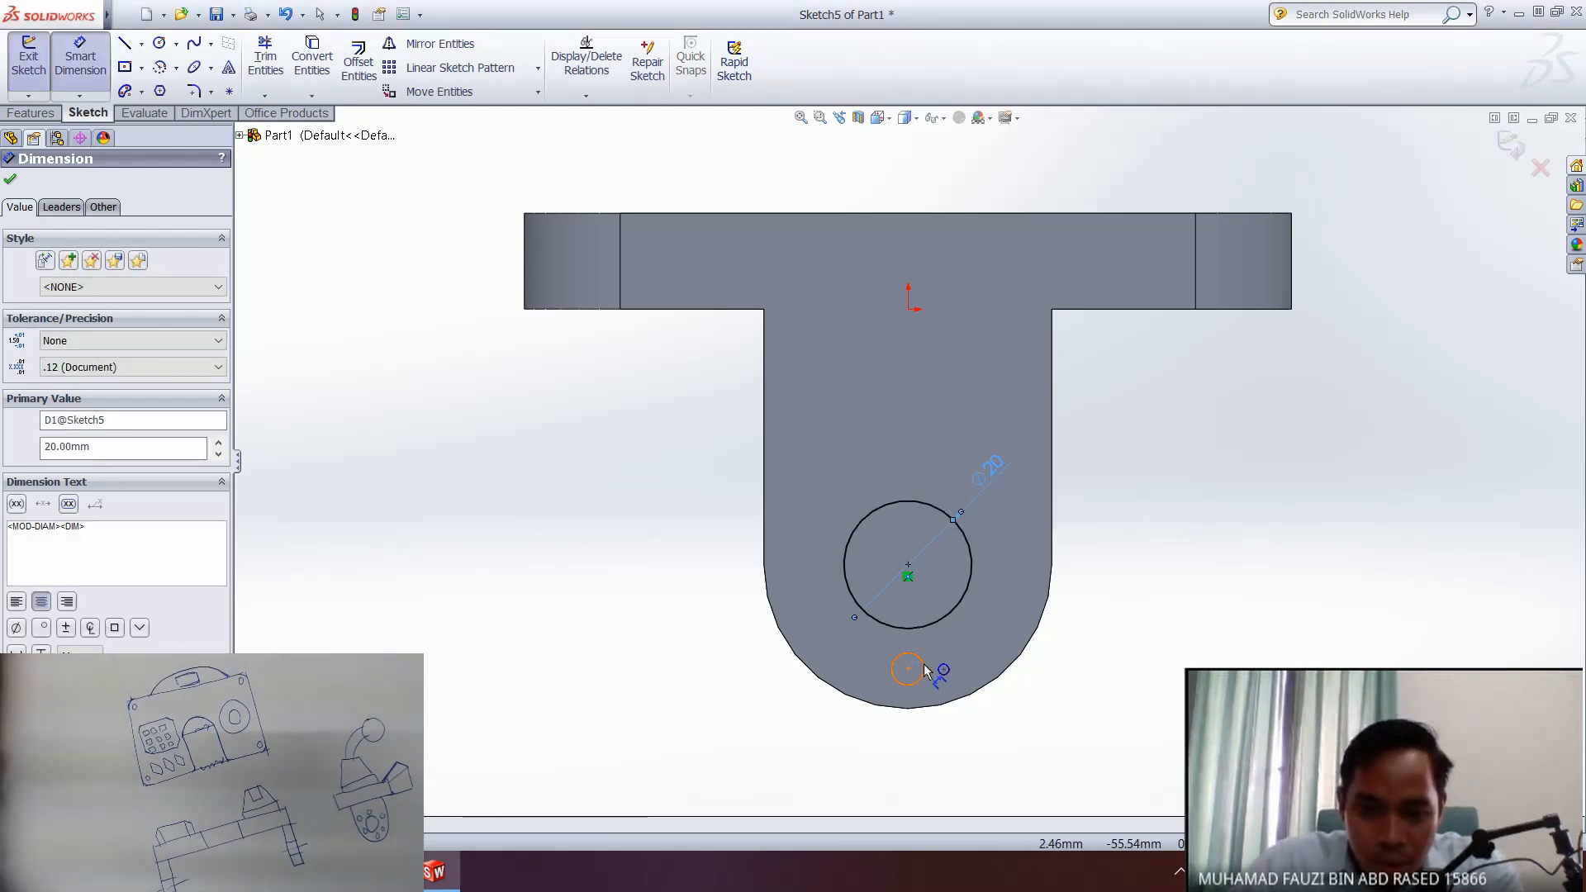
click(924, 669)
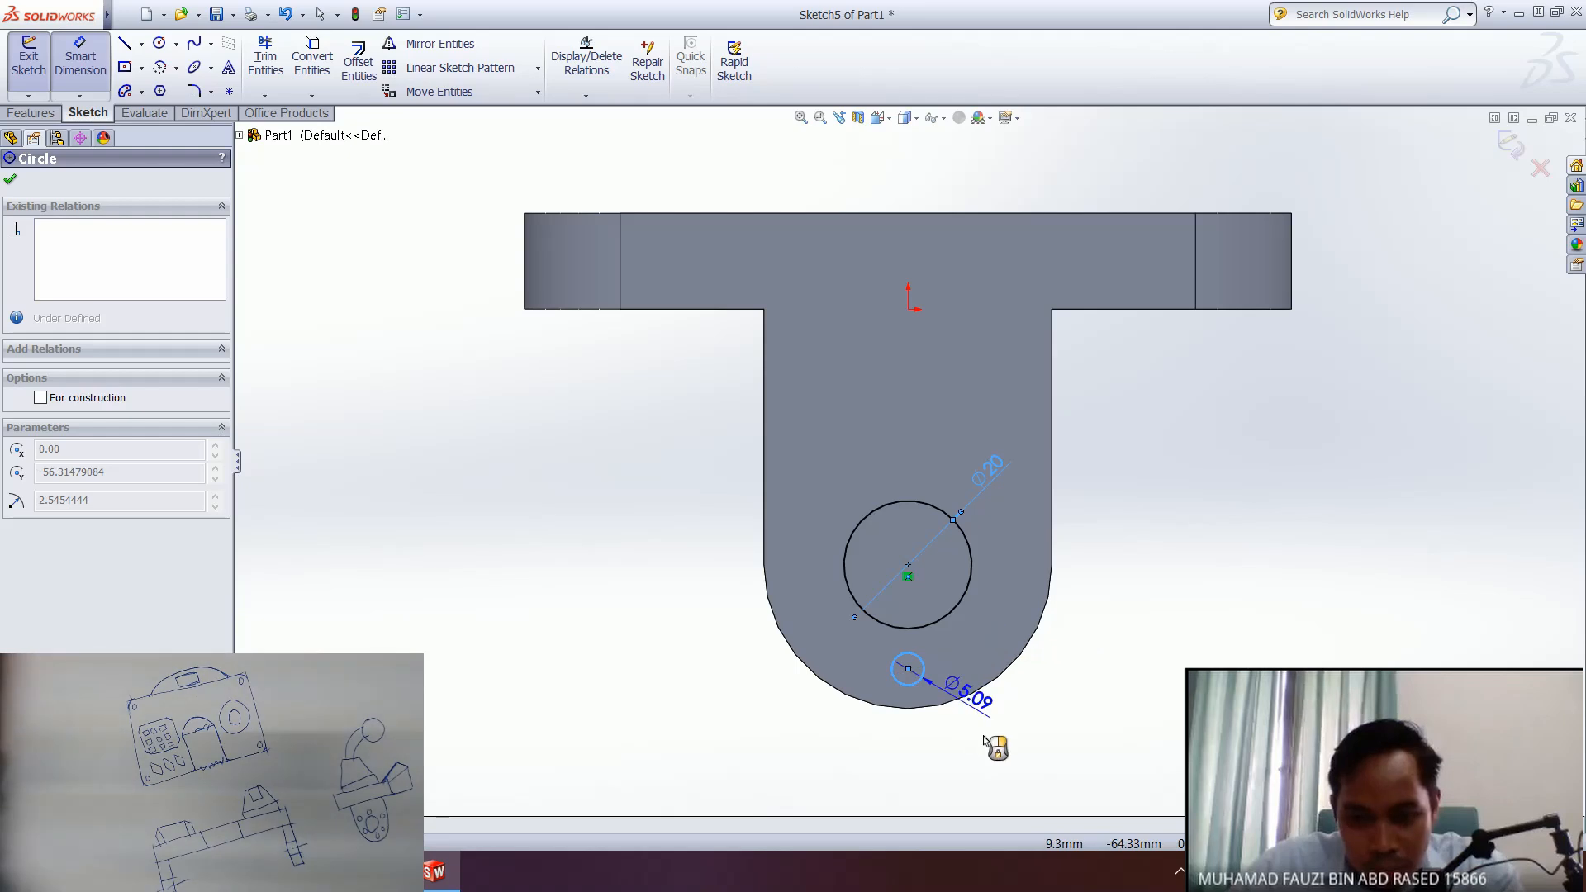
click(1016, 742)
text(5)
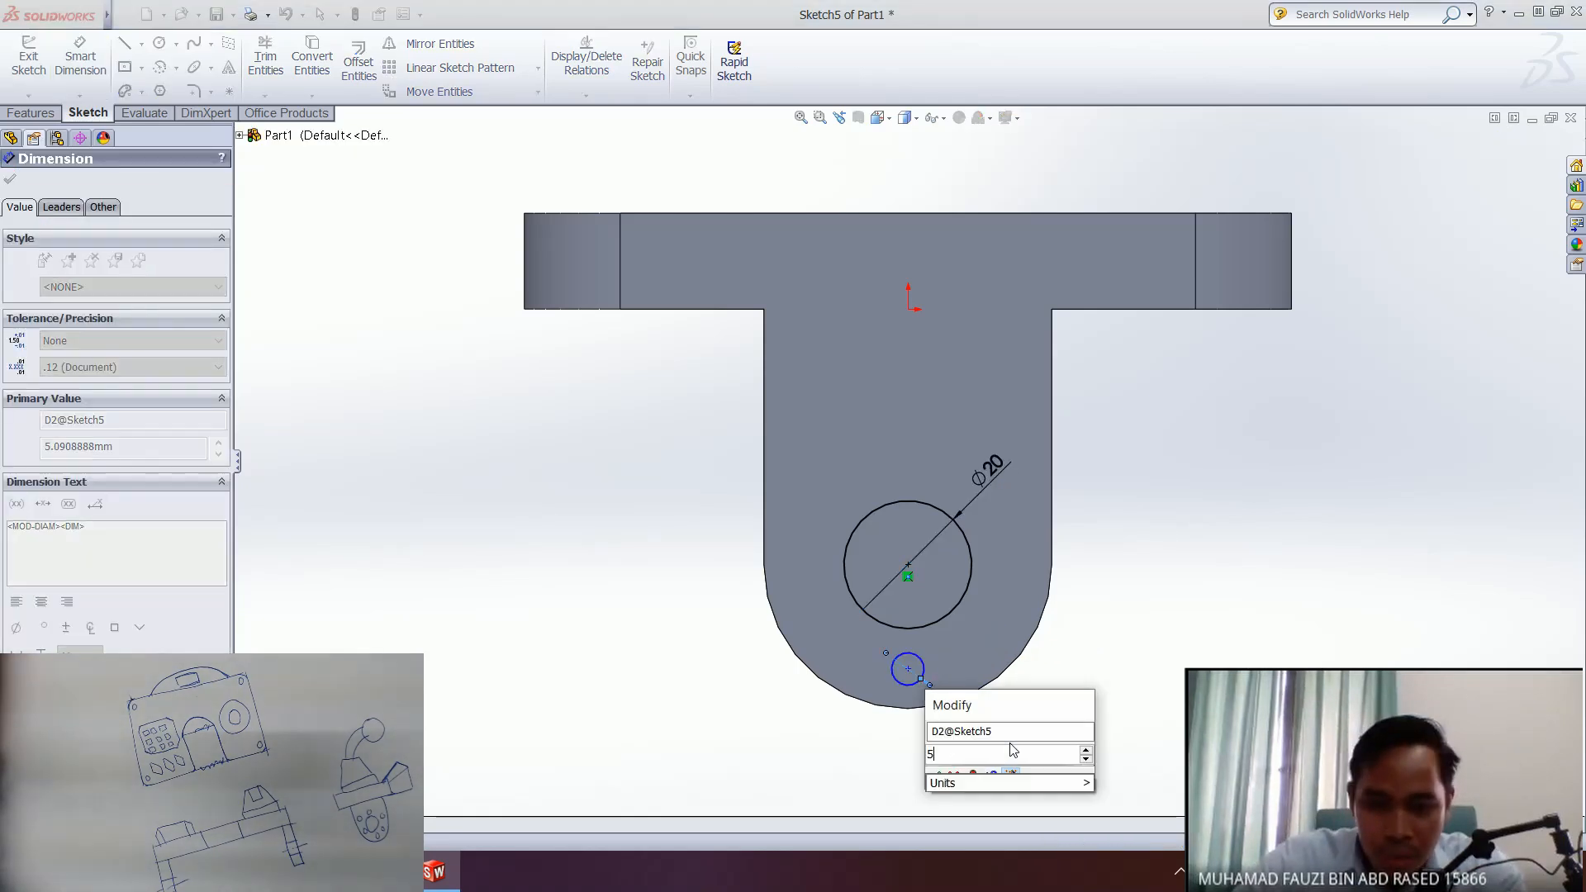
key(Return)
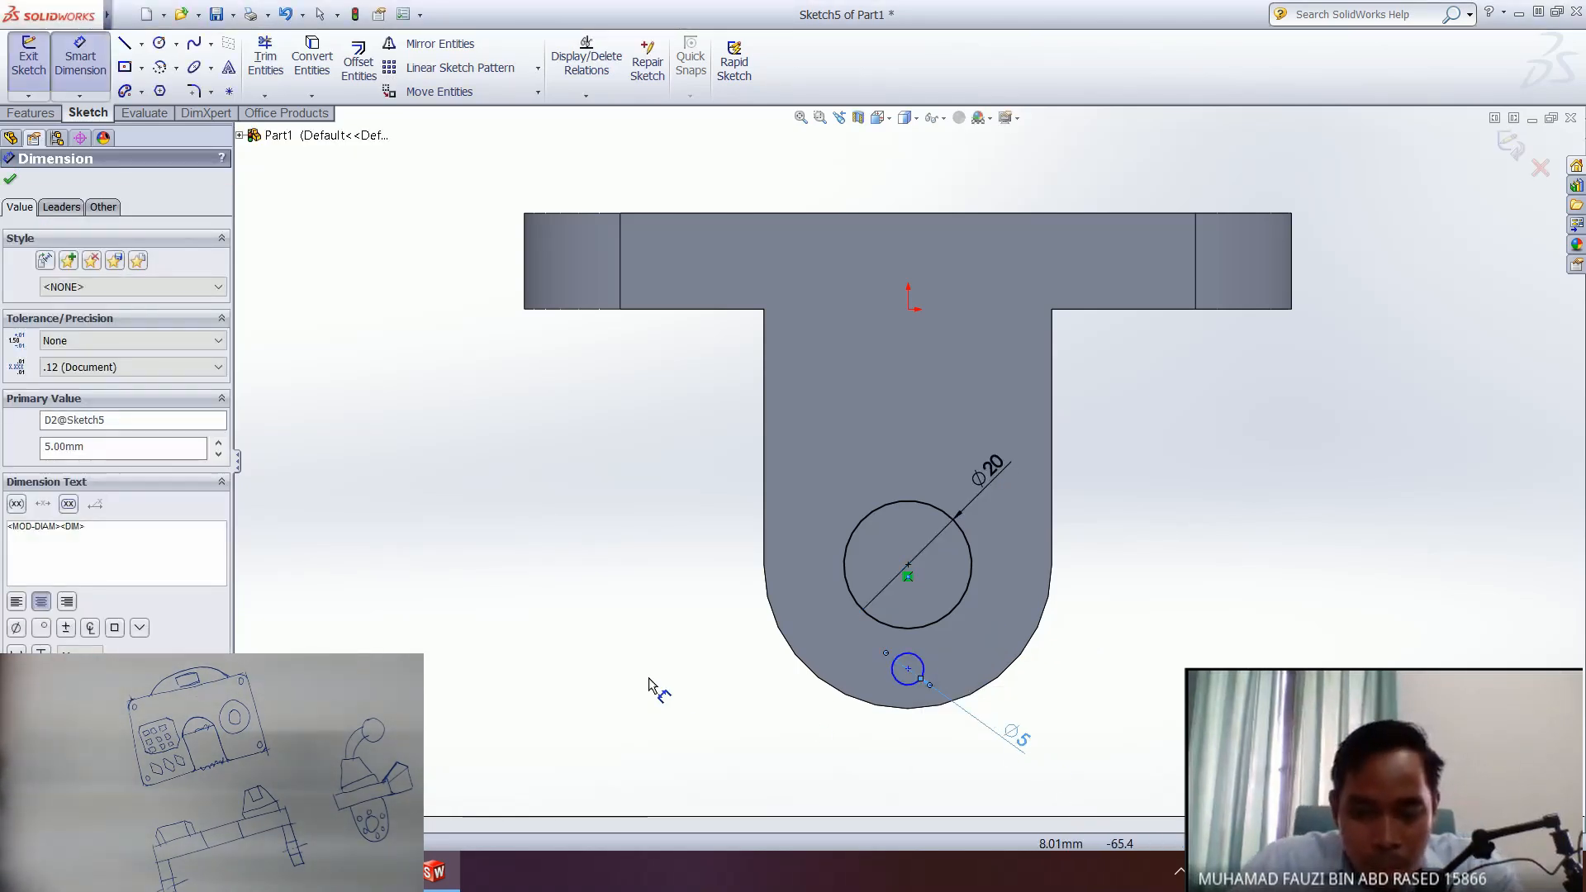
click(12, 182)
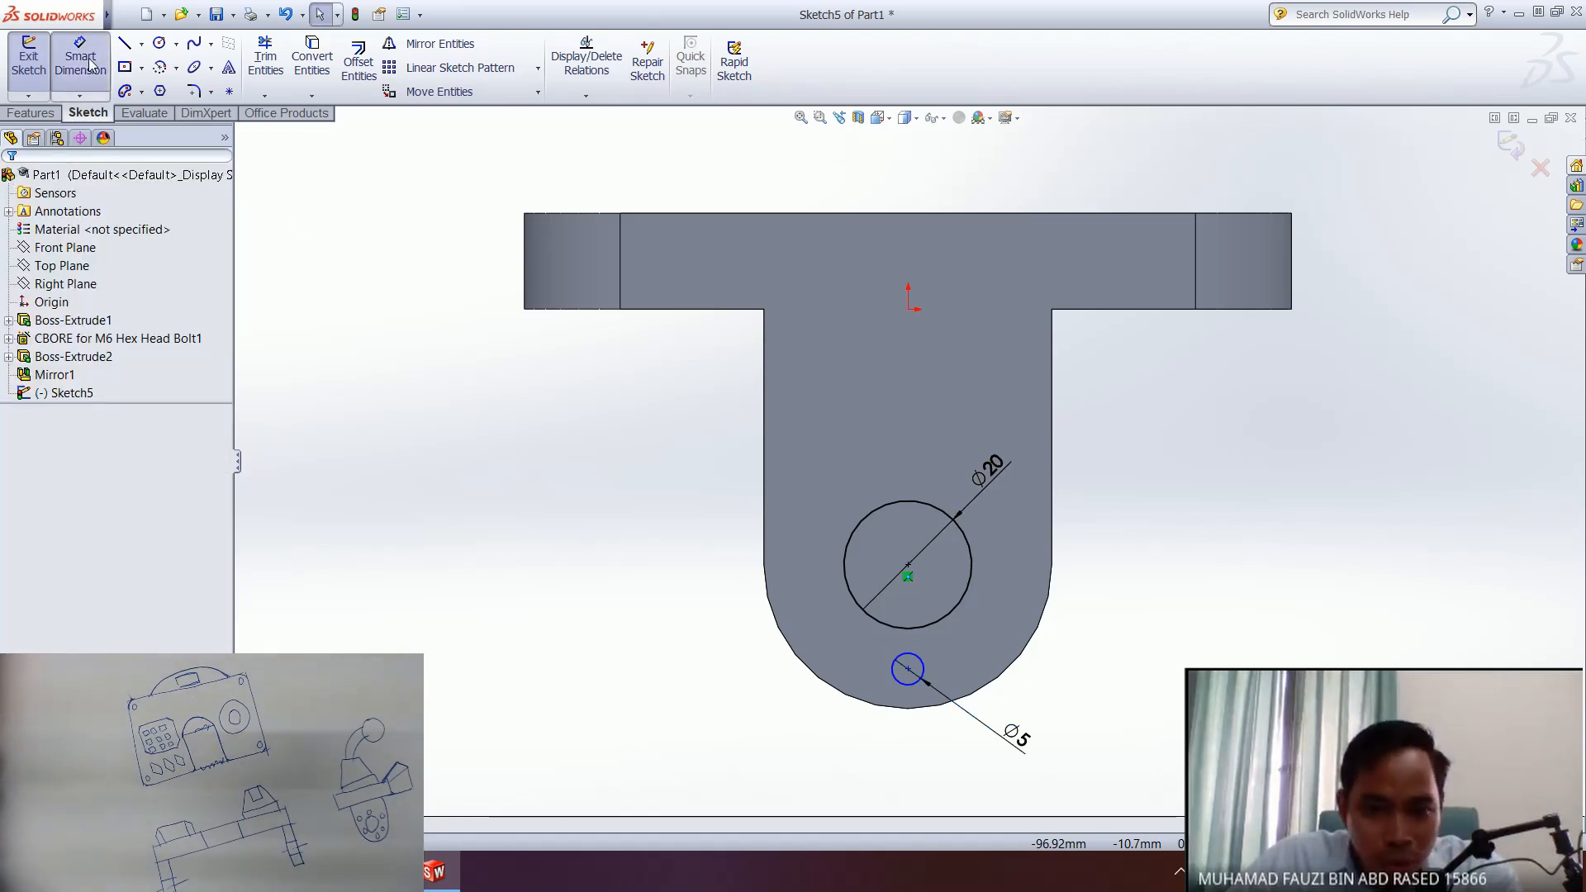
click(926, 679)
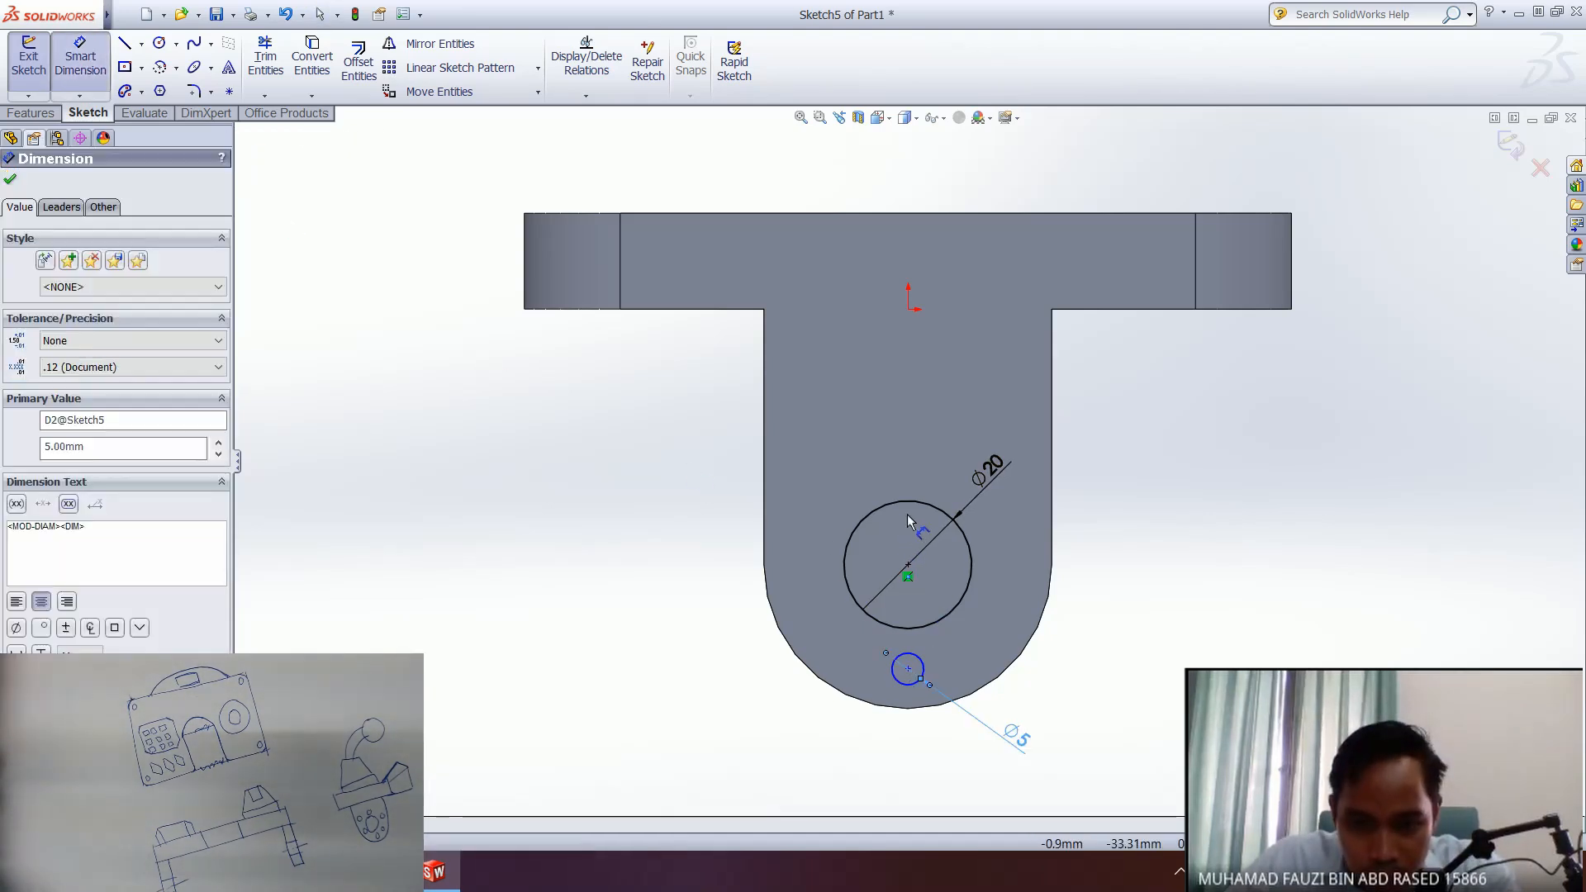
click(909, 567)
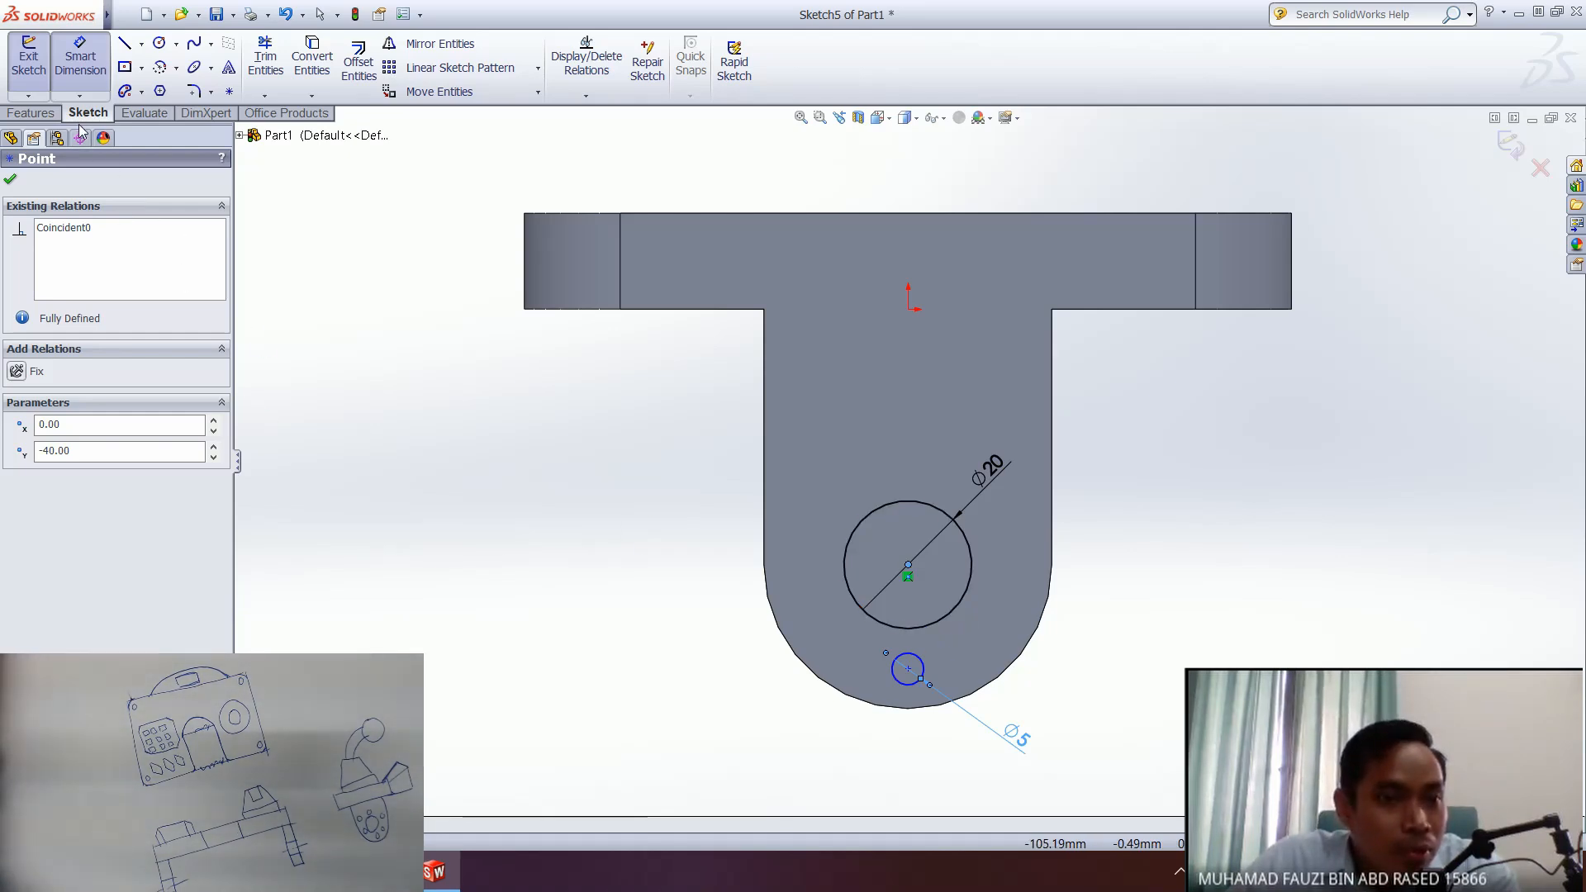
key(Escape)
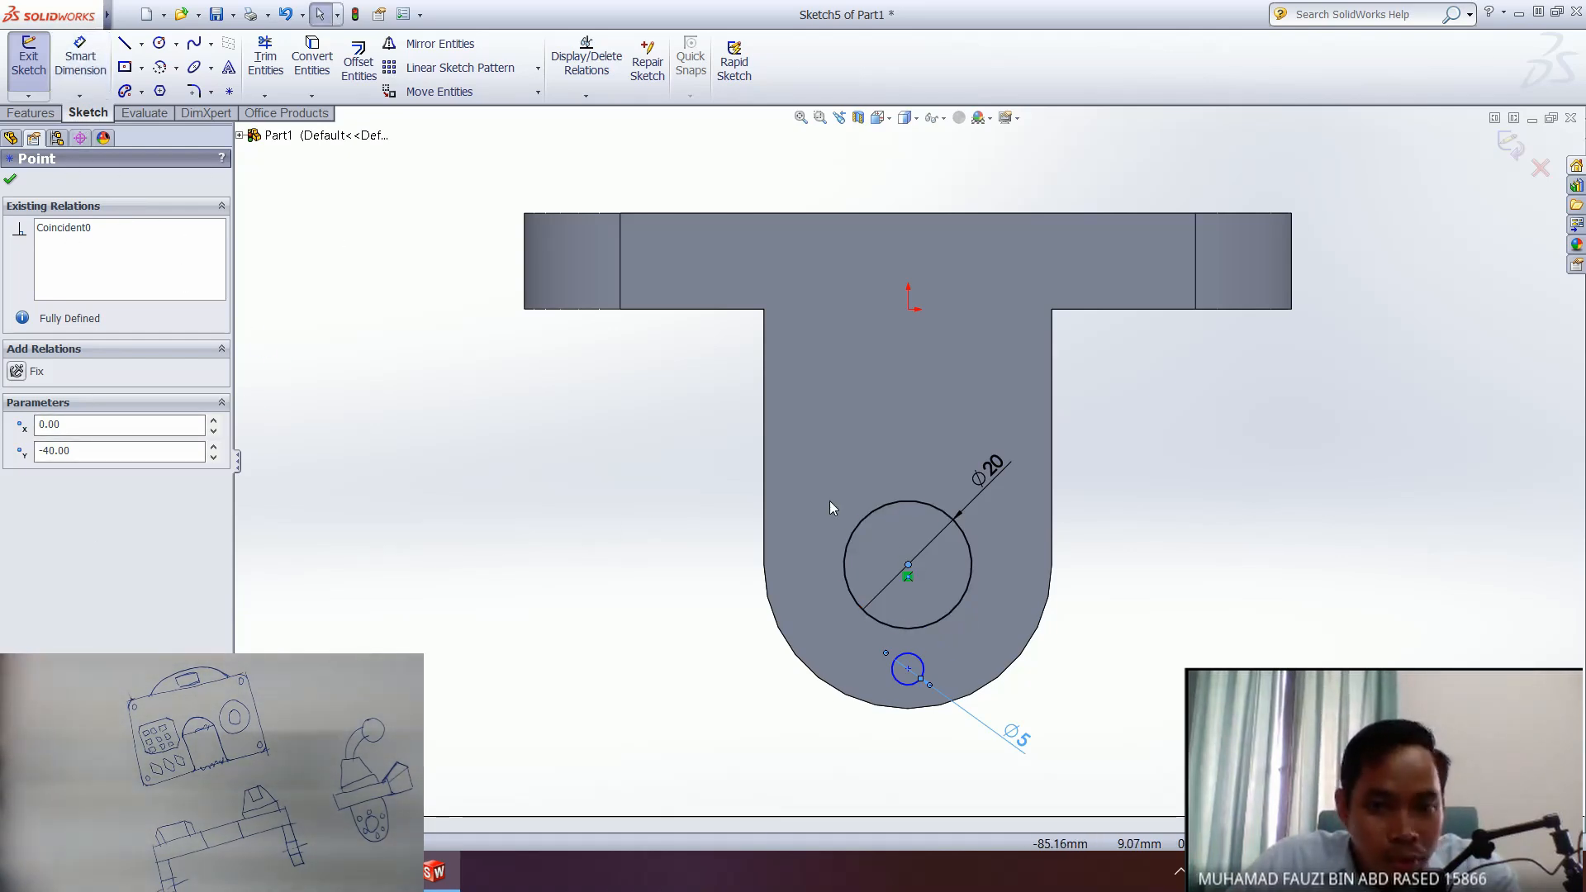
click(908, 565)
click(1158, 717)
- Set the distance between the centres of the large and small circles to 15 mm
click(81, 56)
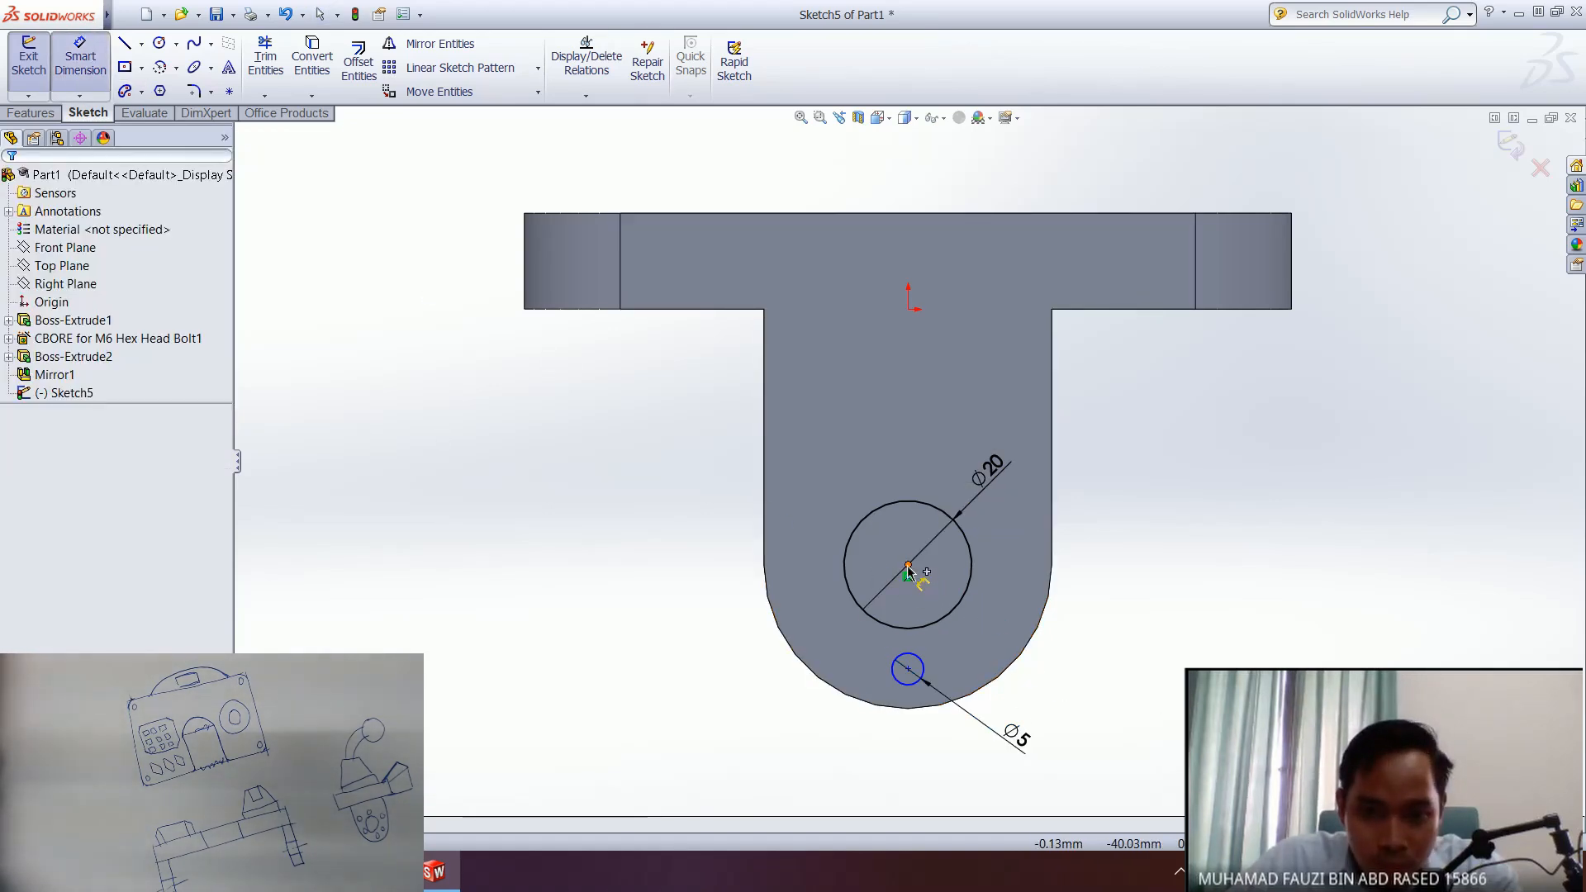
click(908, 564)
click(908, 669)
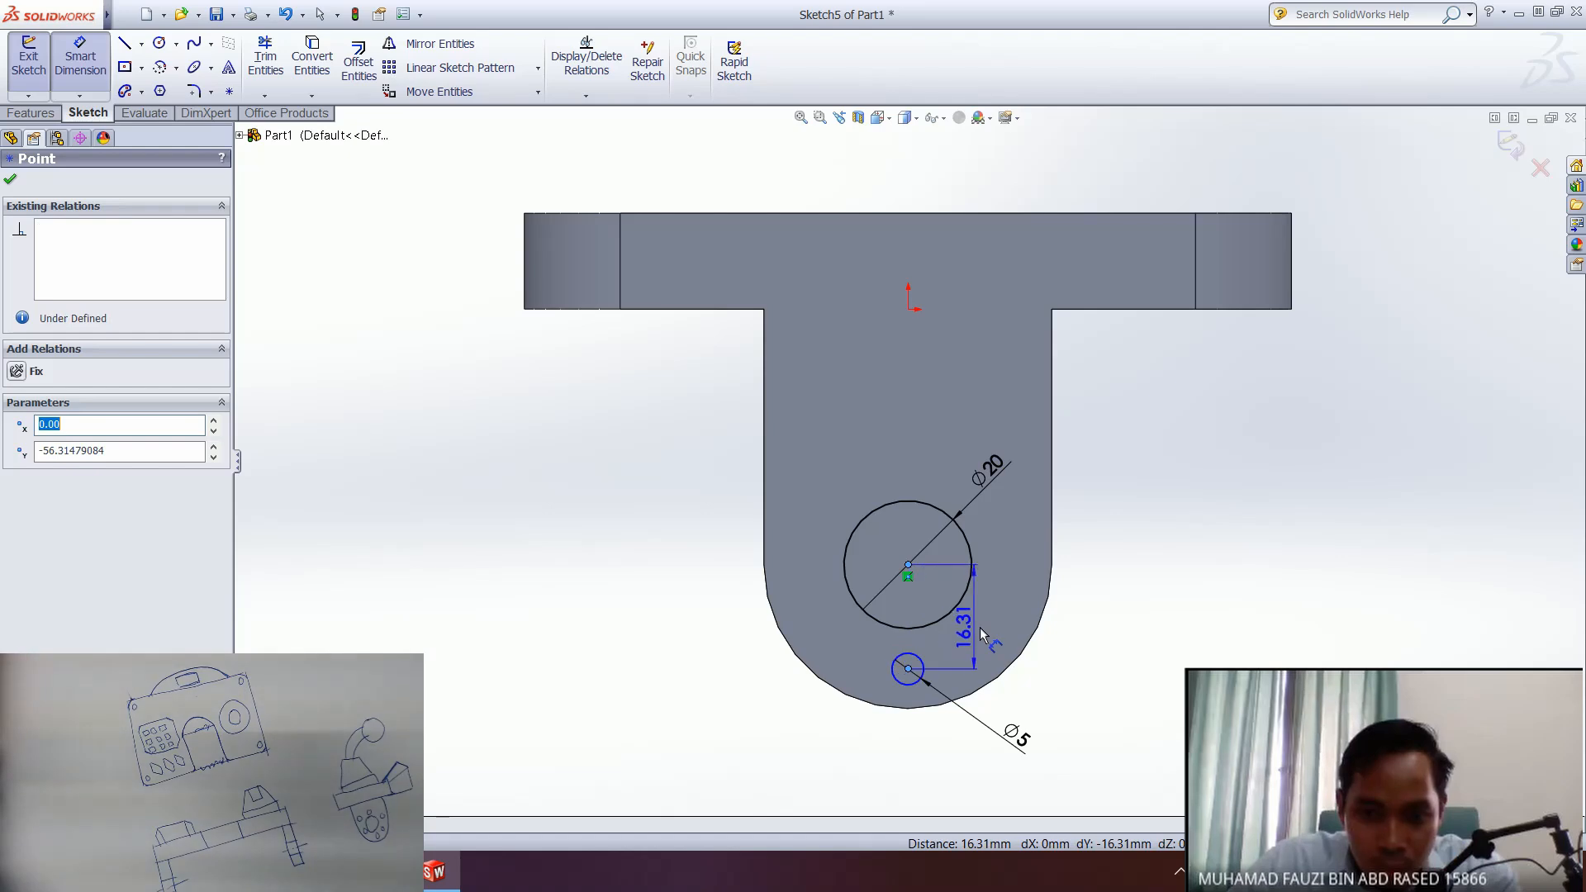
click(991, 631)
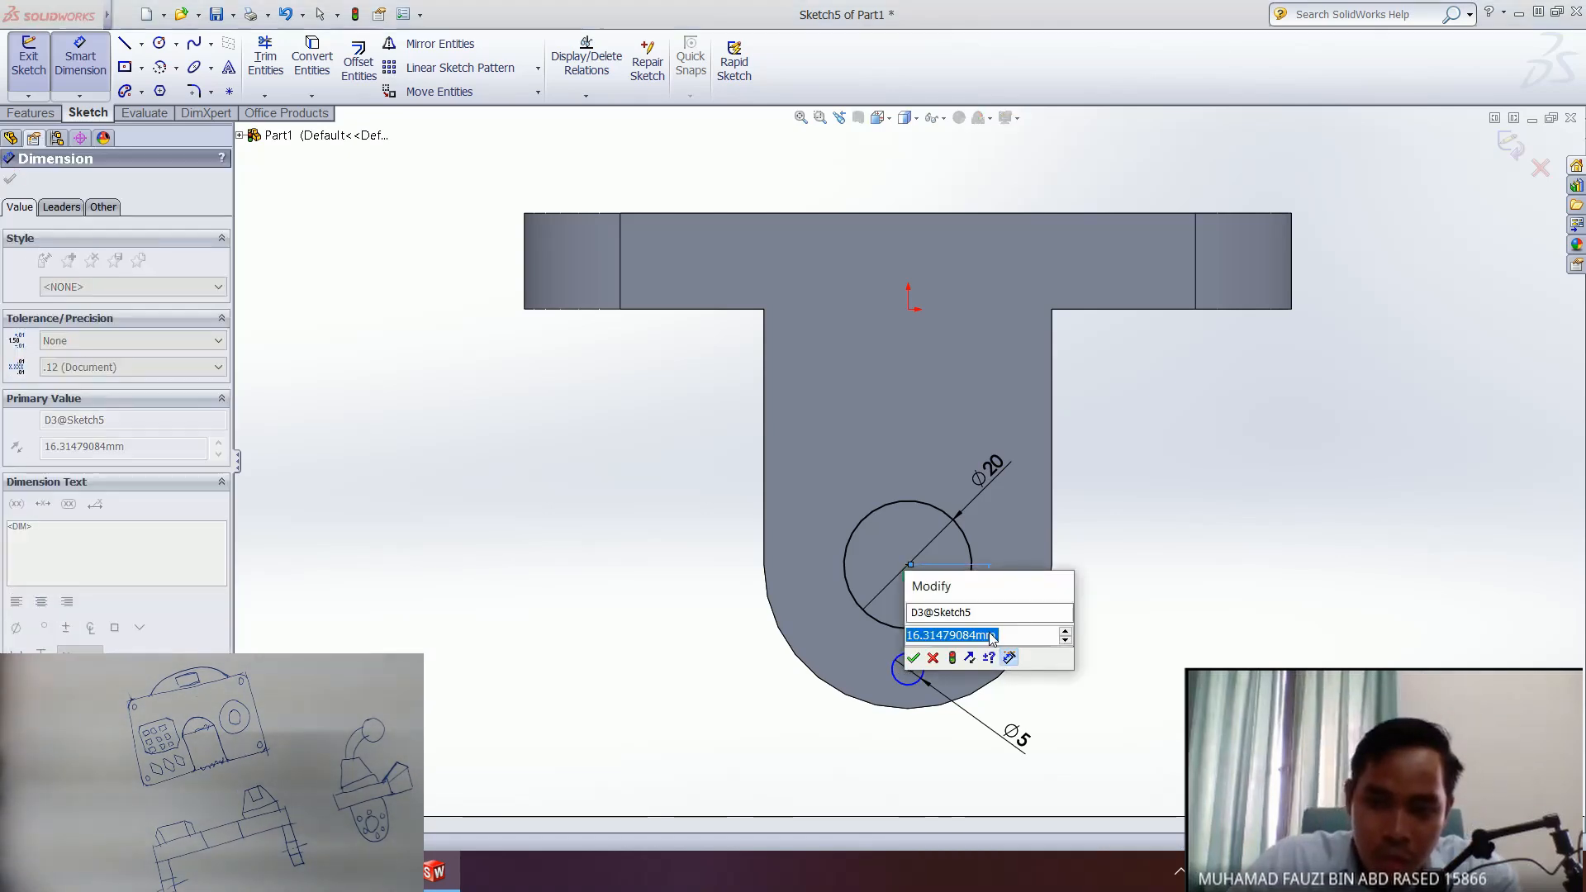
text(15)
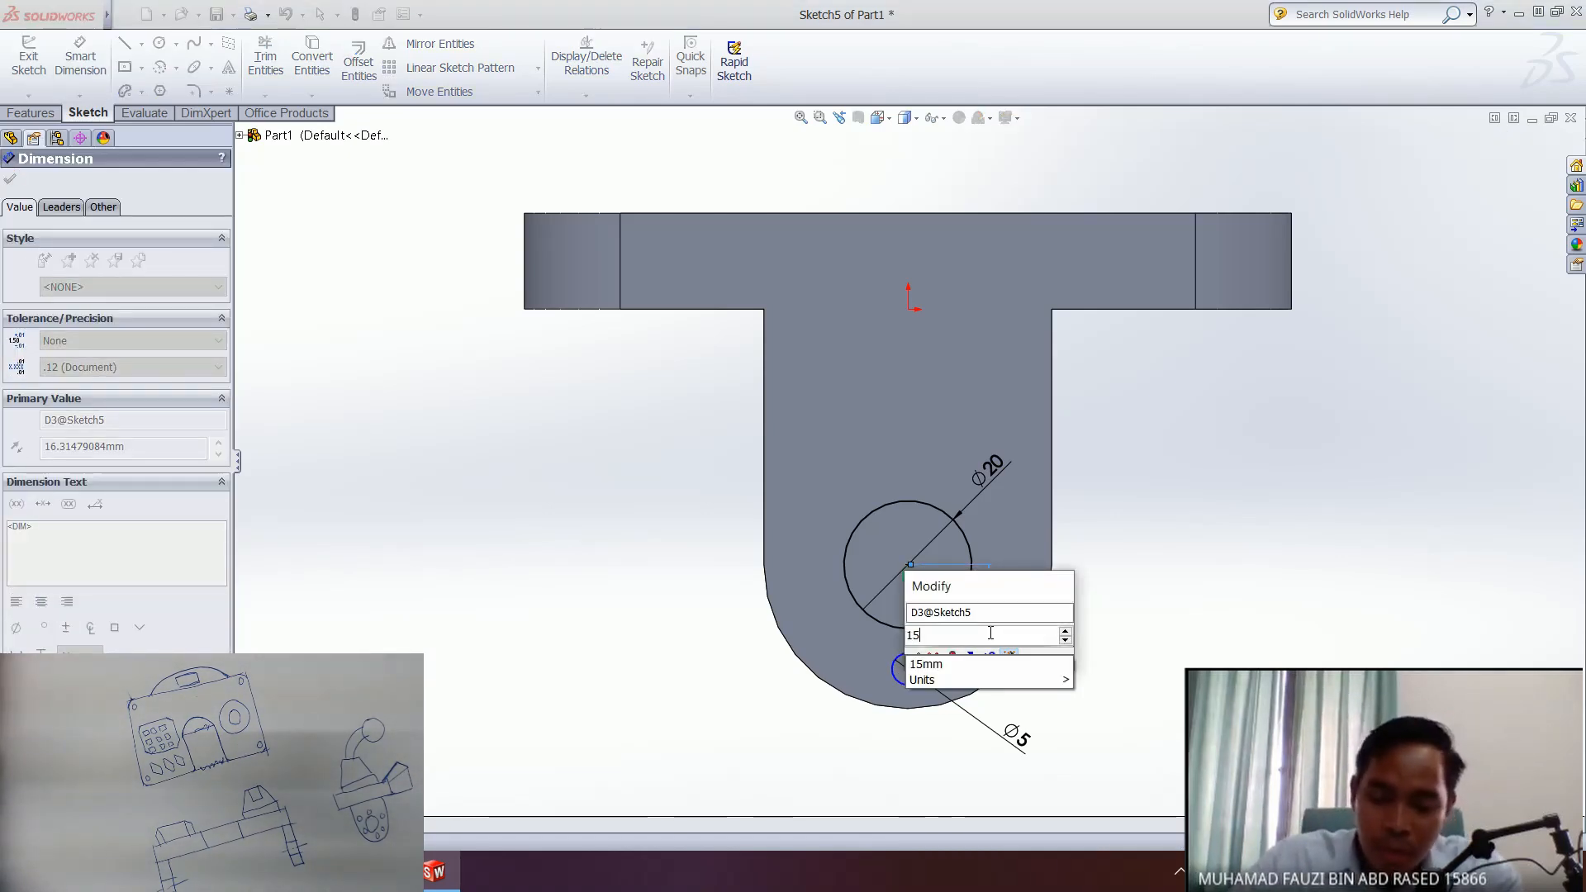
key(Return)
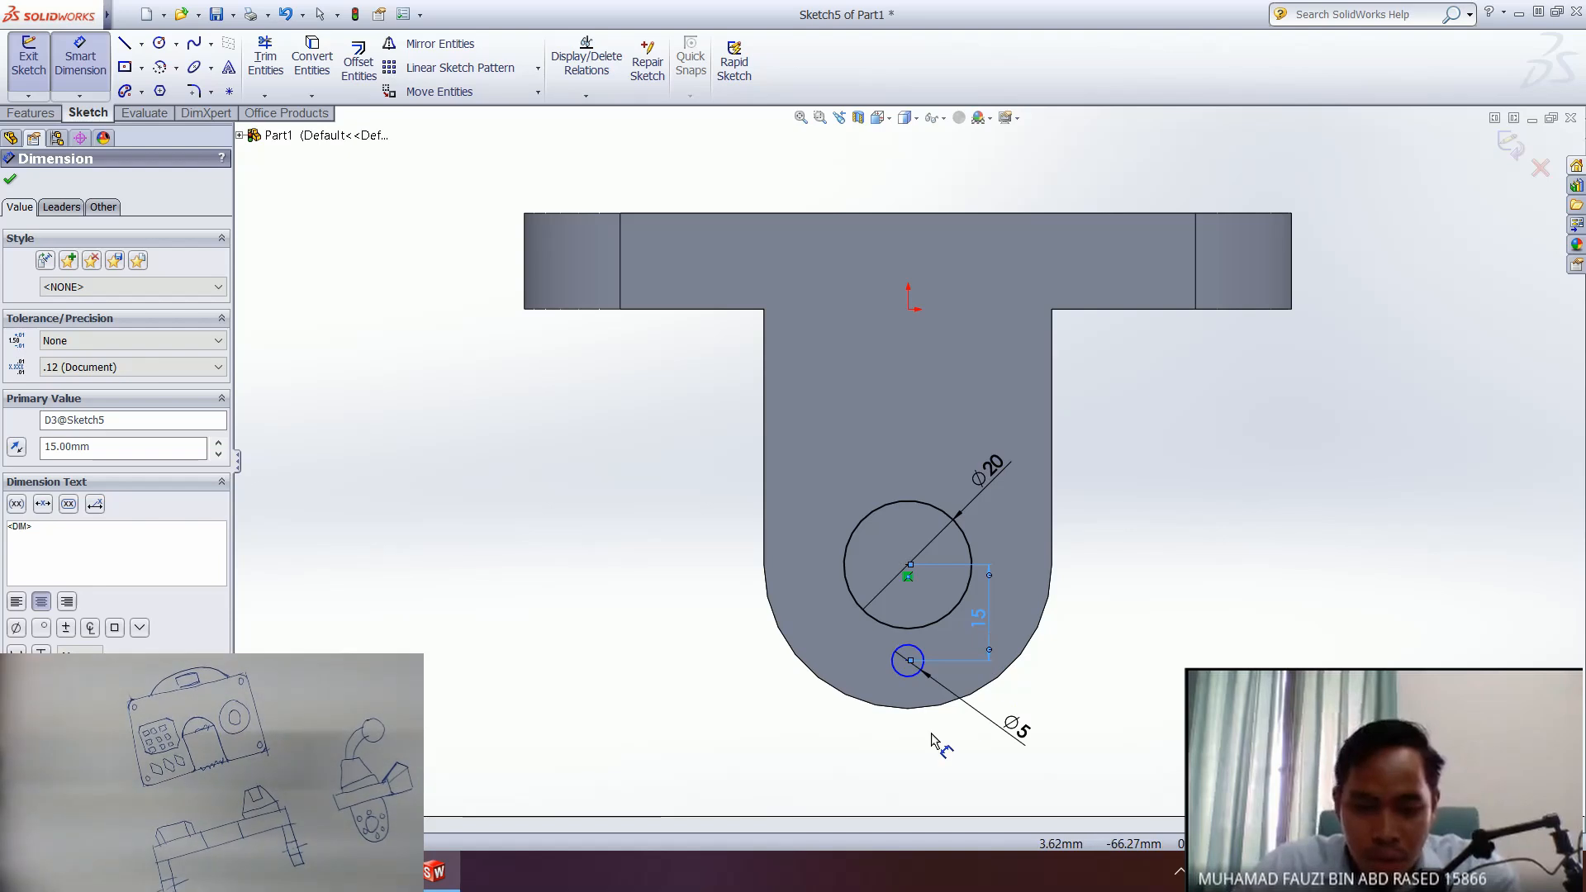
click(906, 660)
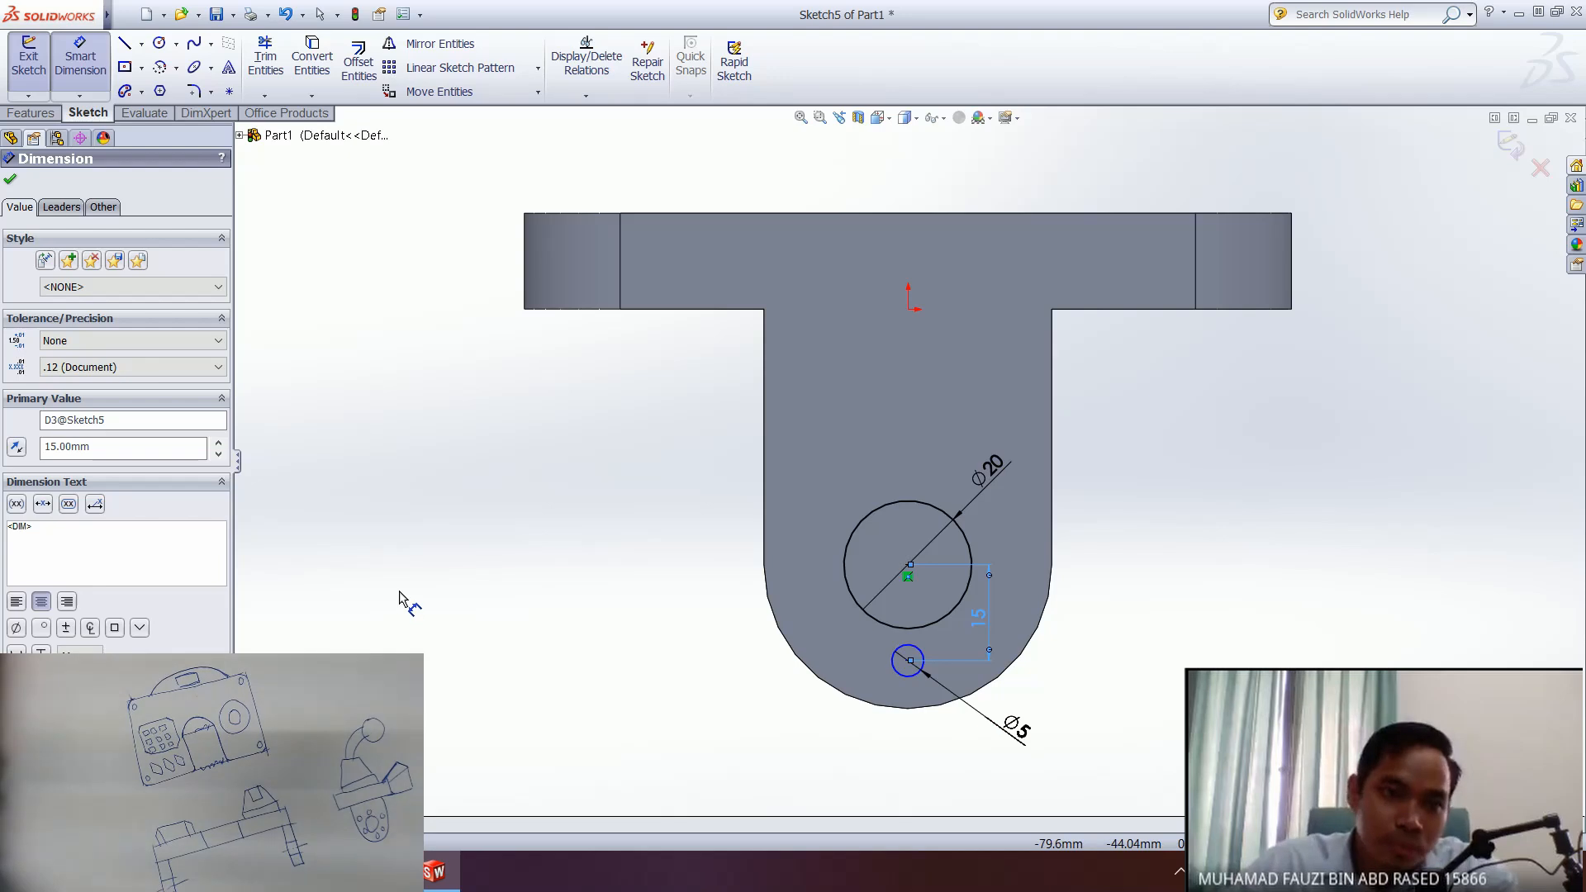
click(9, 179)
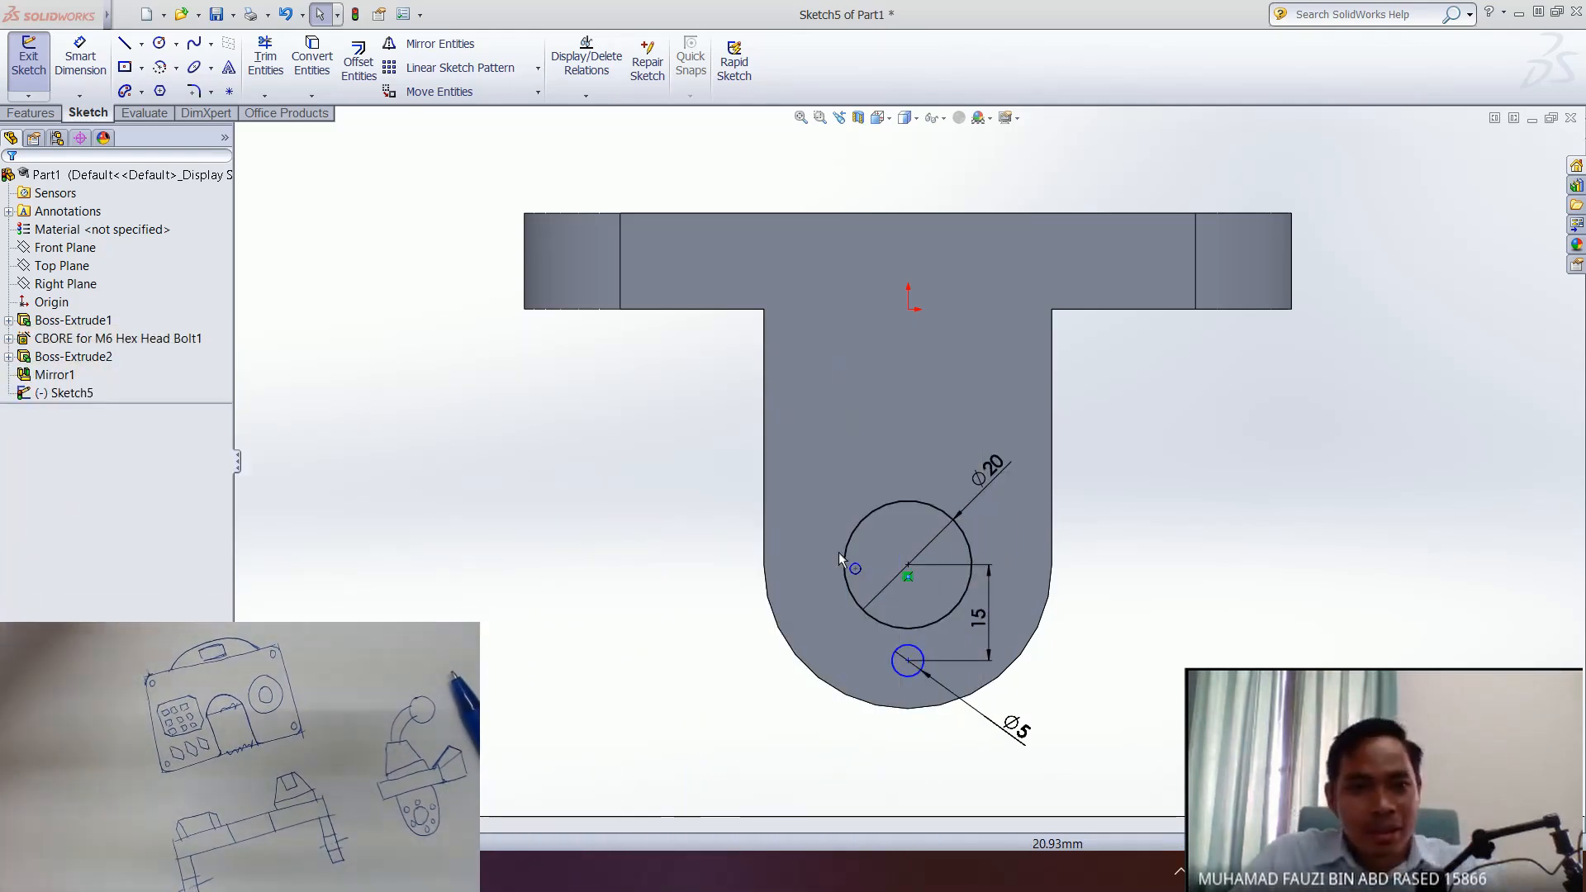
- Start a circular sketch pattern of the 5 mm circle, using the centre of the 20 mm circle as the pattern centre
click(924, 653)
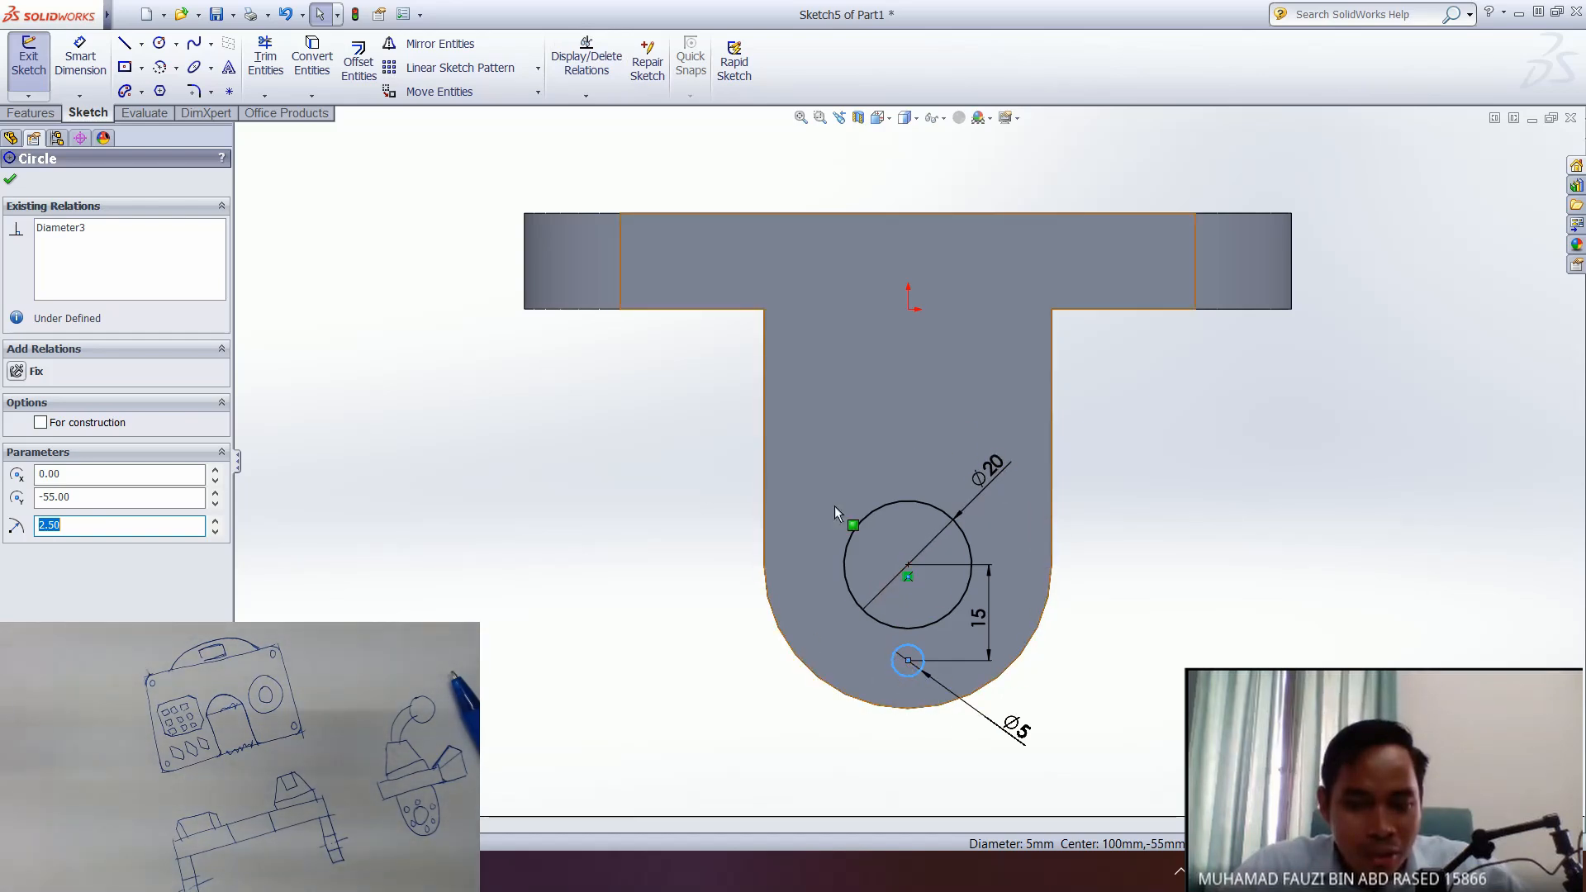
click(538, 69)
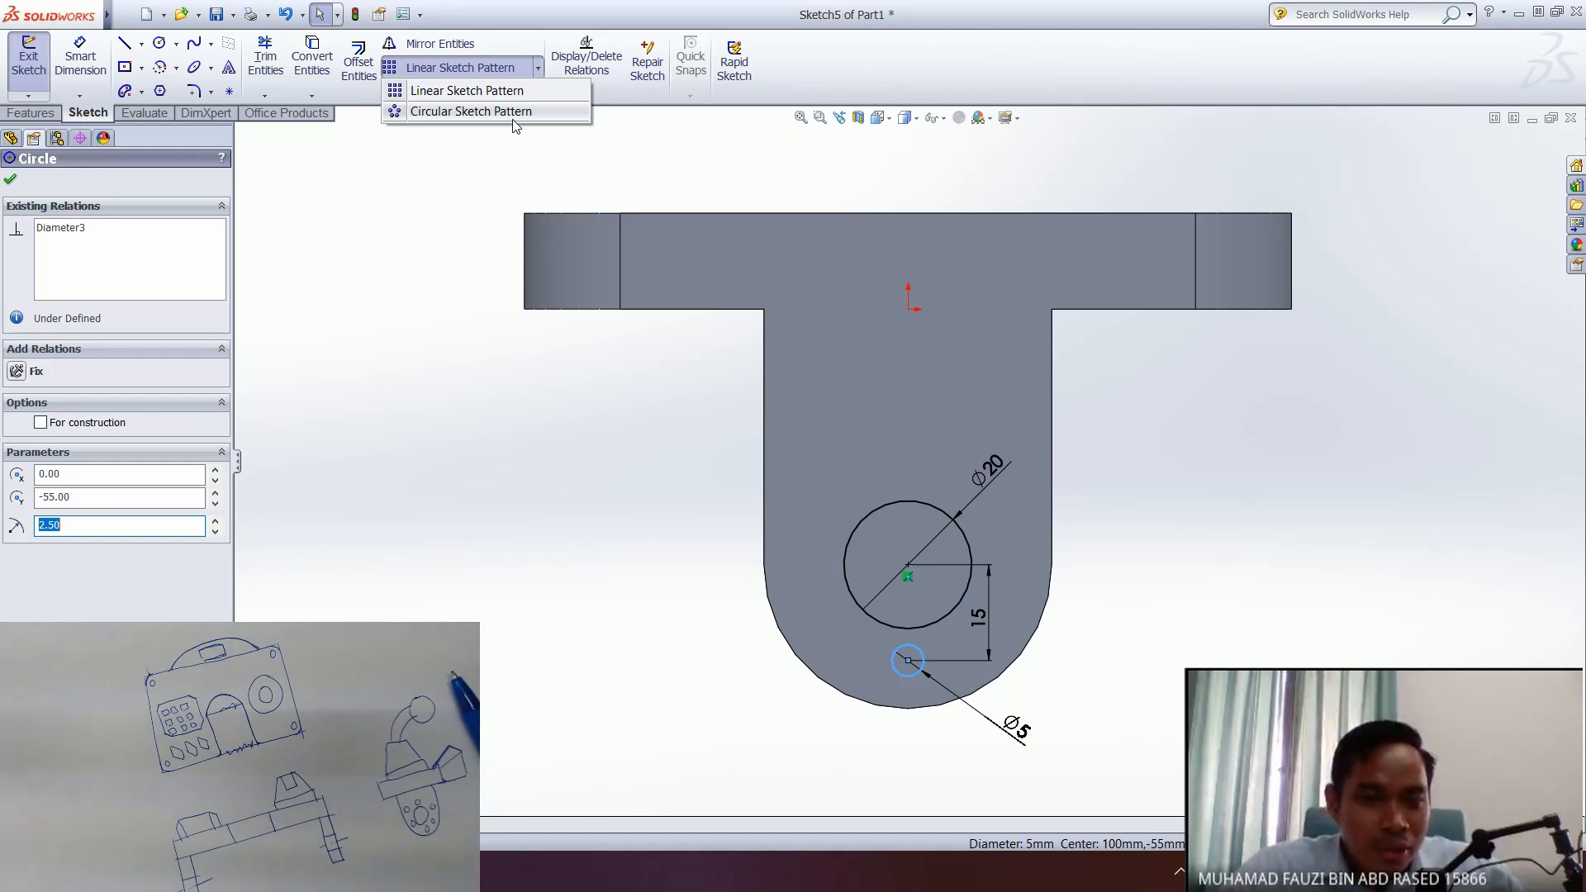
click(460, 115)
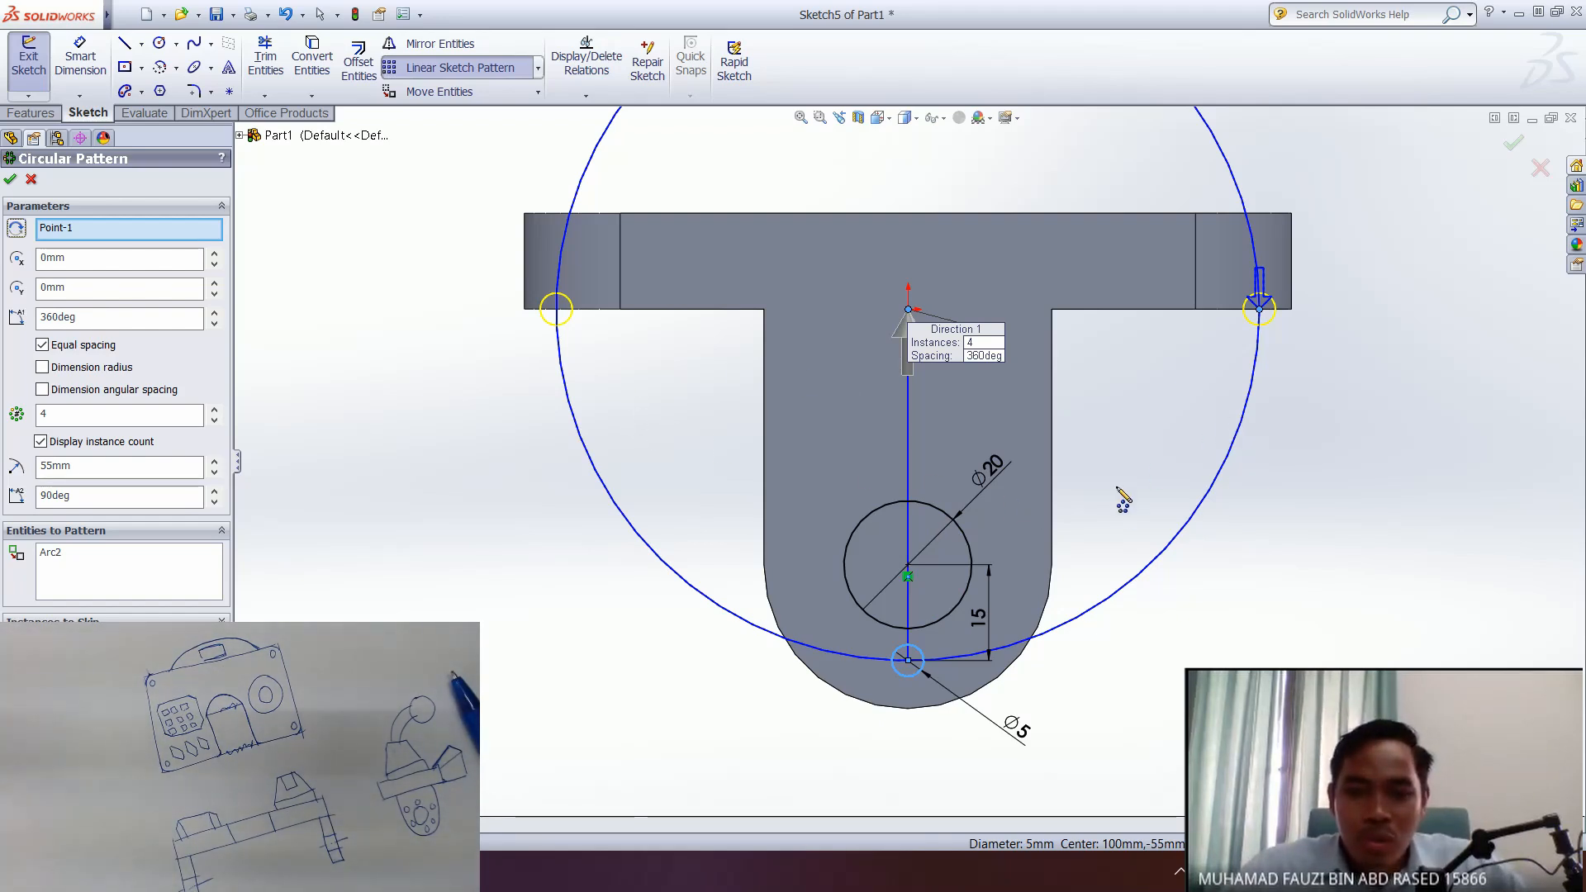
scroll(1117, 487, up, 3)
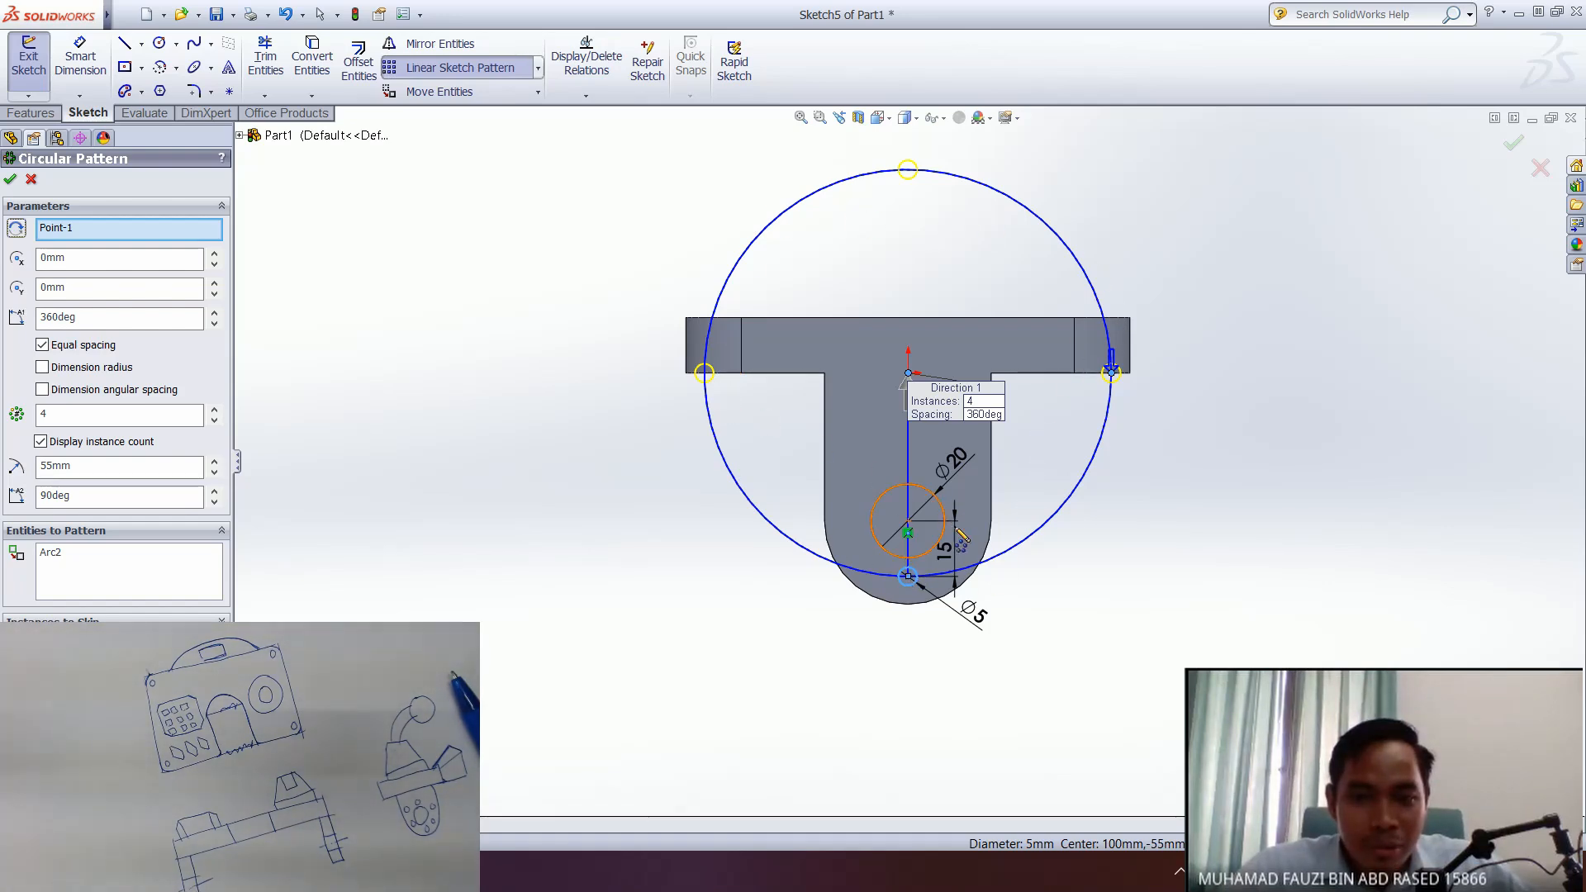
scroll(960, 539, up, 2)
scroll(927, 476, down, 5)
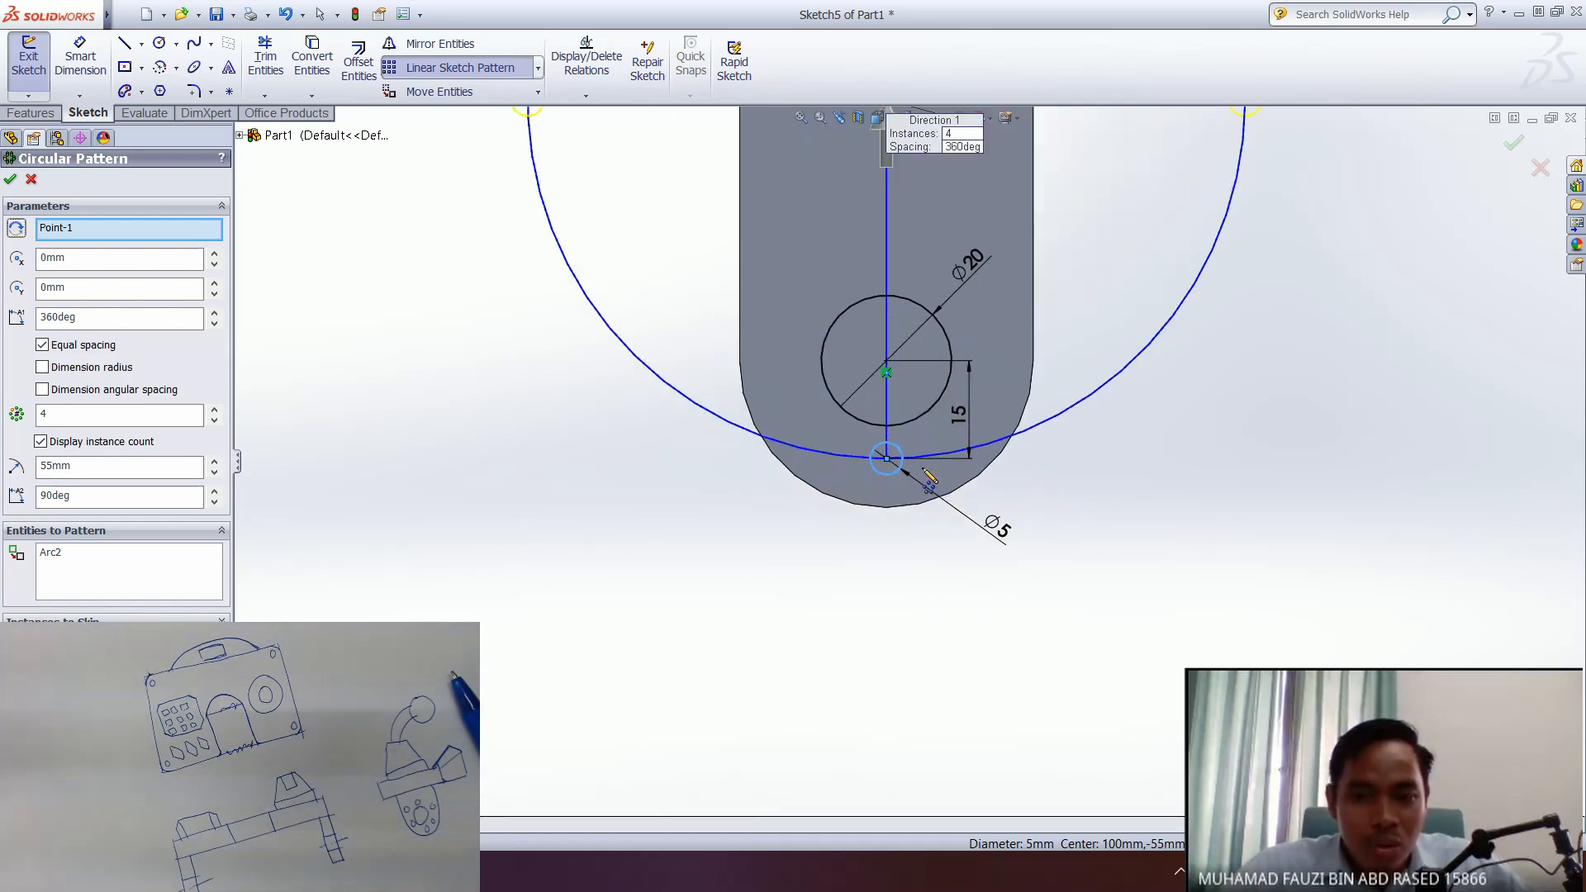
ctrl+middle_drag(919, 235, 872, 430)
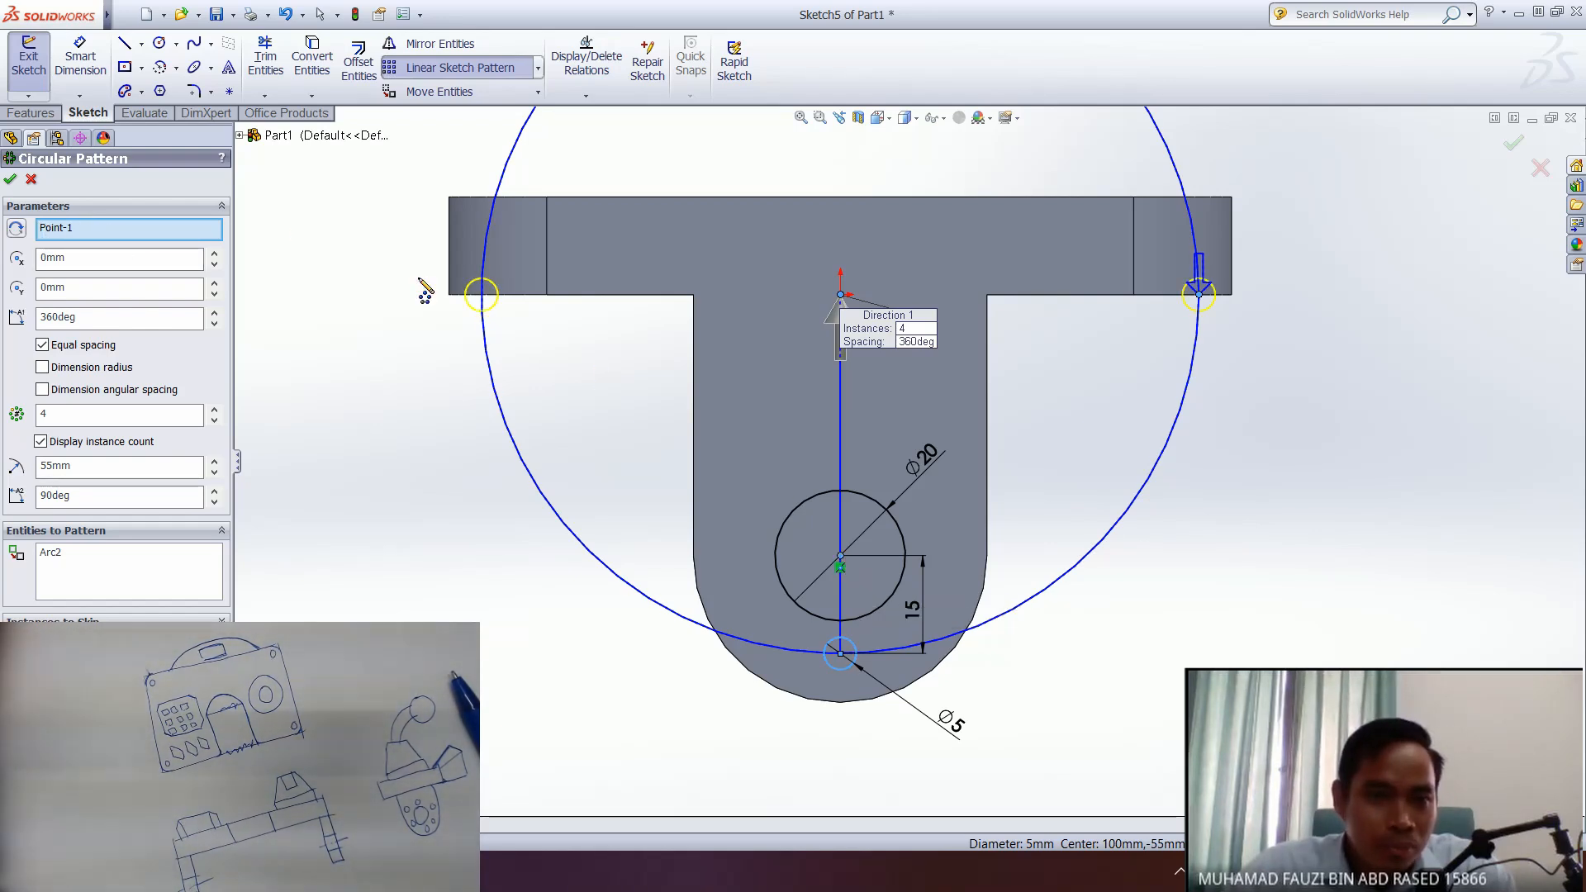
click(157, 228)
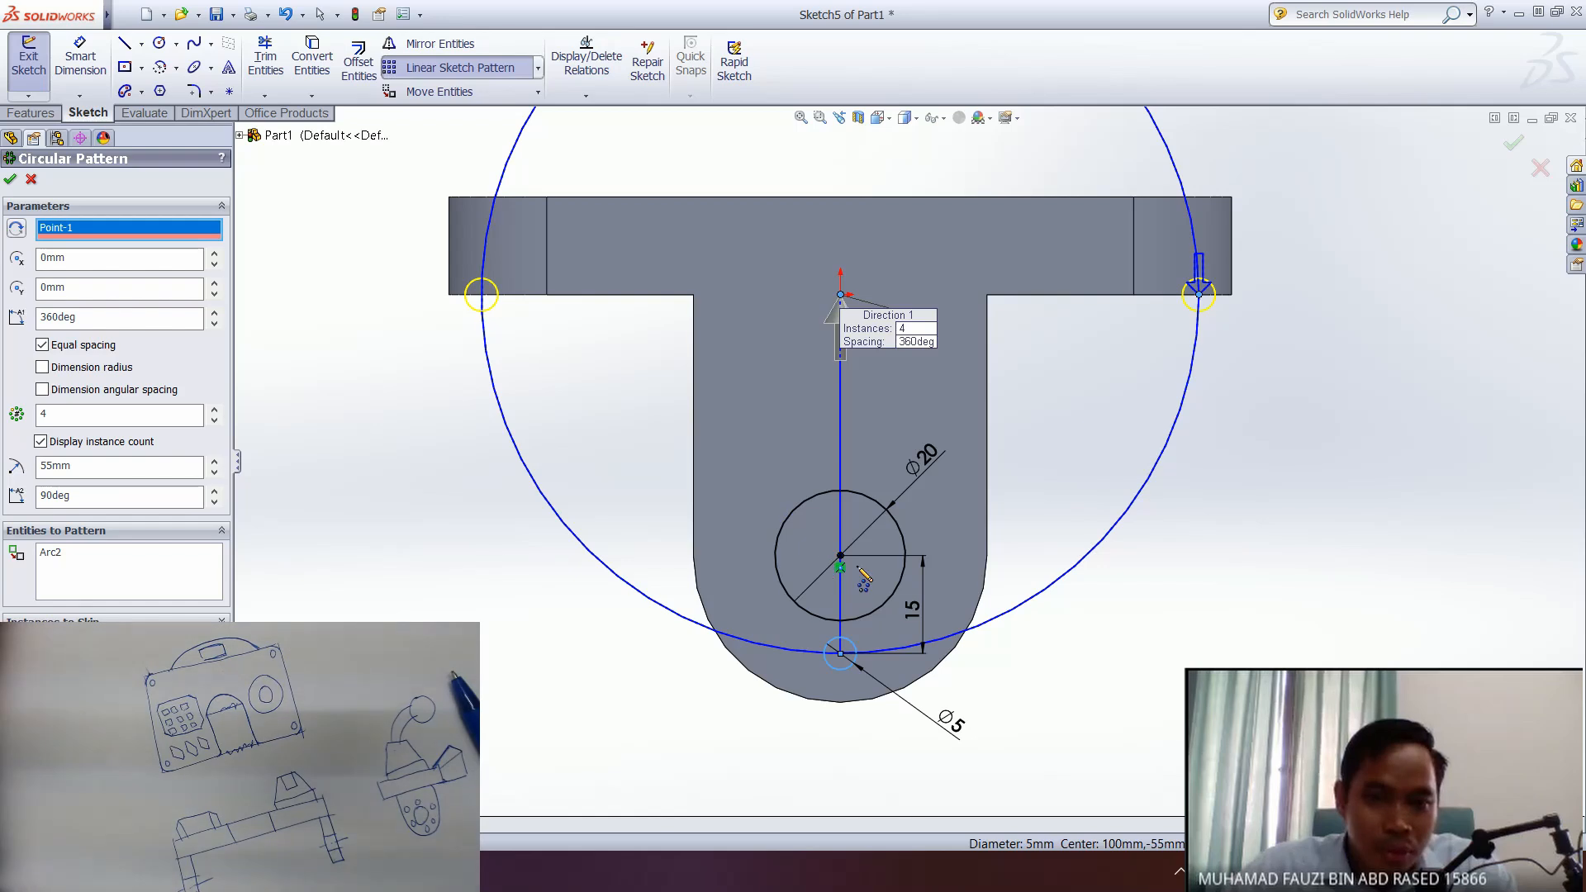
click(839, 556)
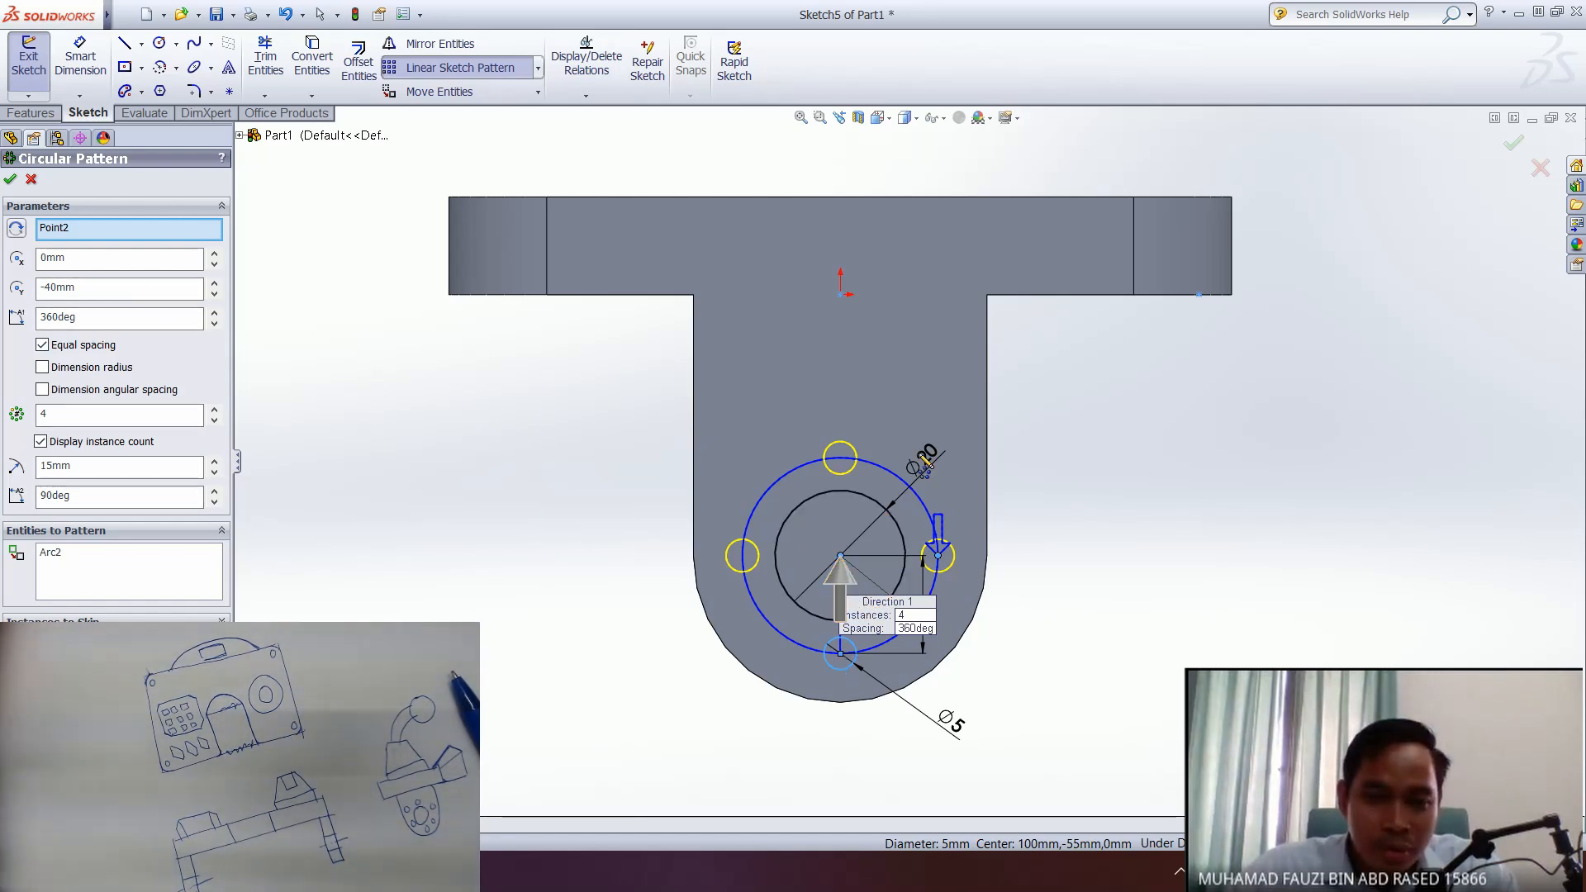
- Set the circular pattern of the 5 mm circle to 6 instances and apply it
click(49, 415)
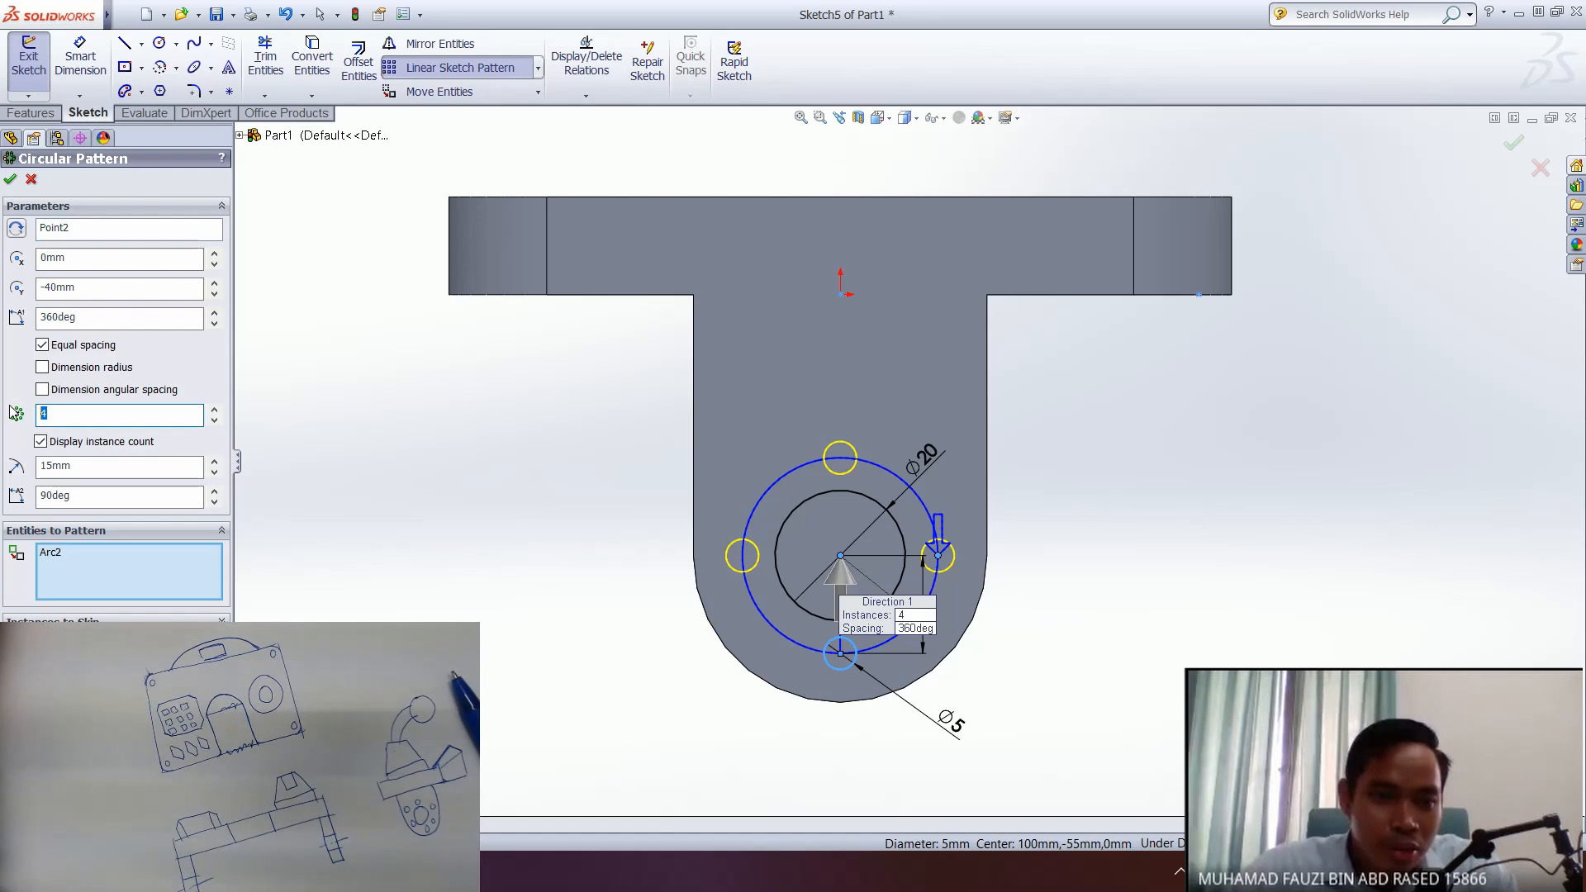
click(215, 409)
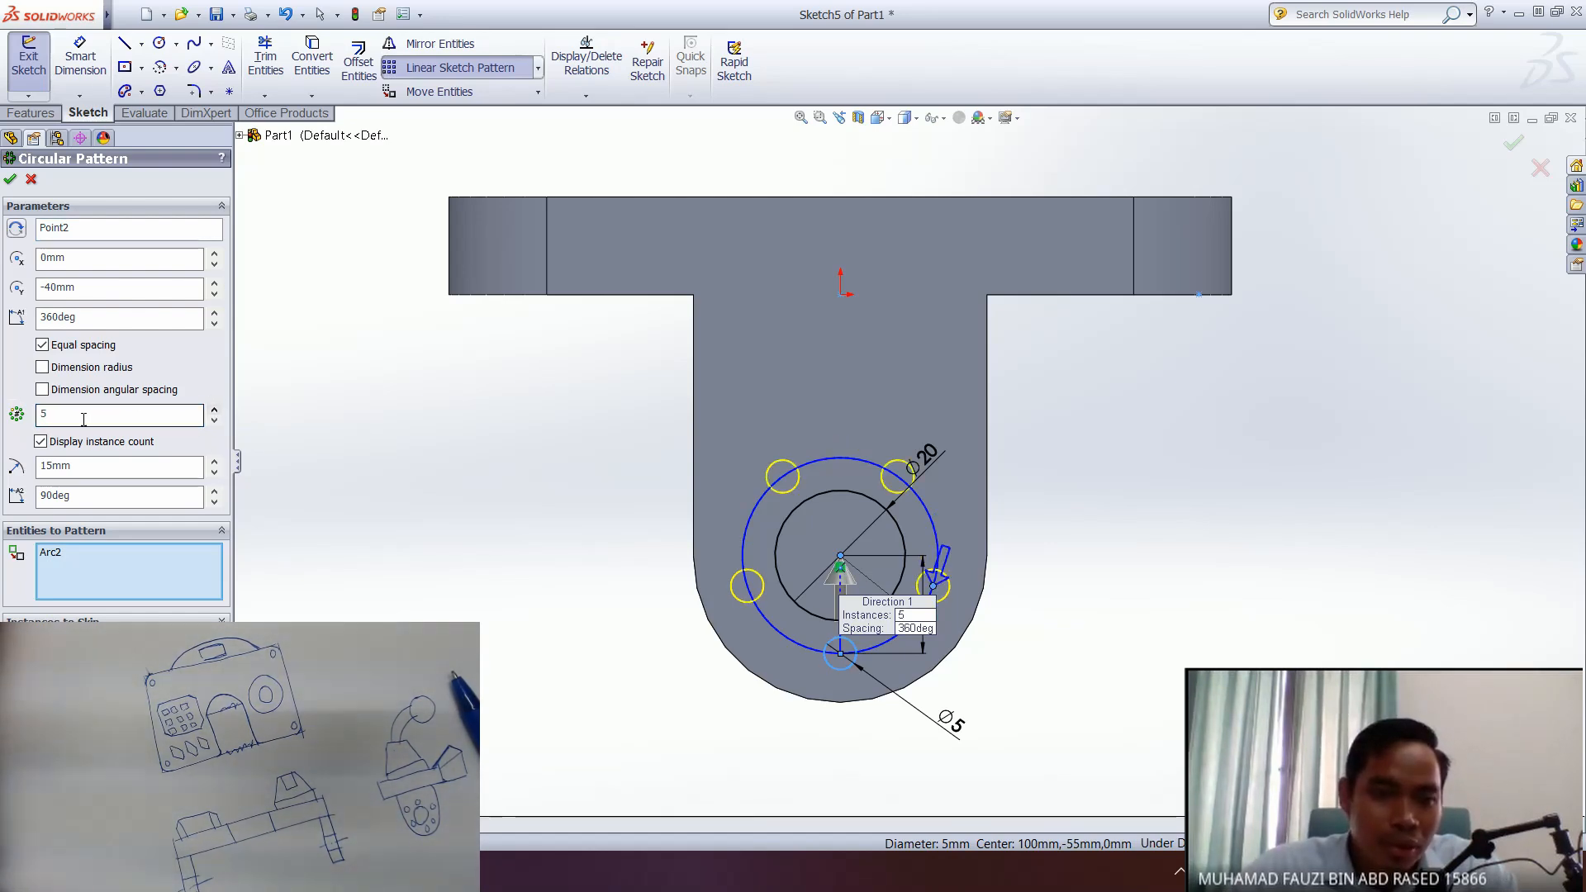
click(215, 409)
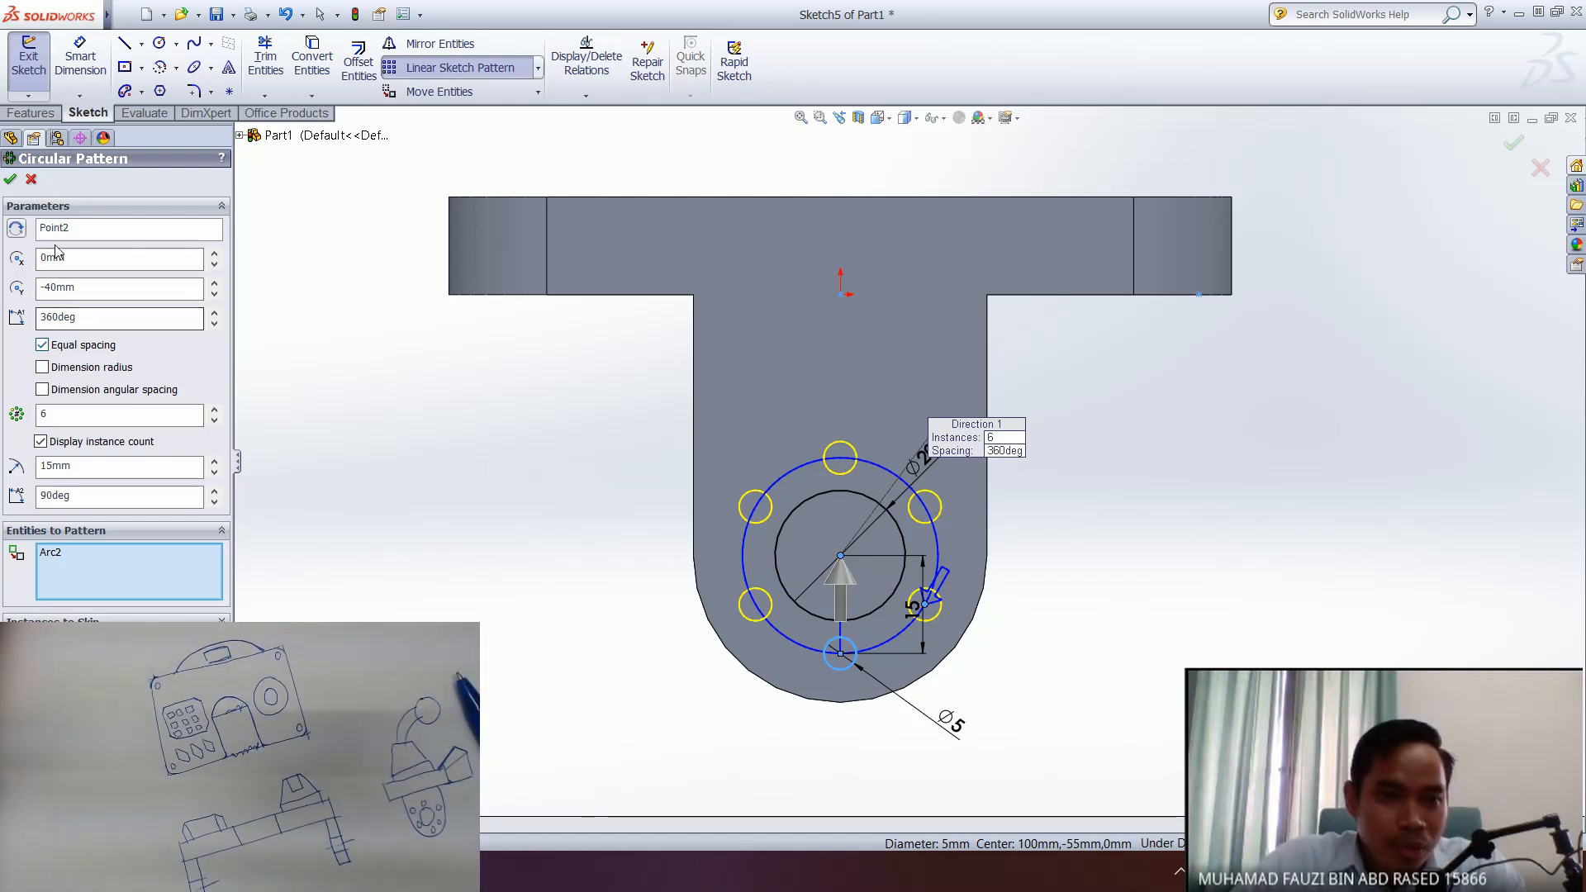
click(10, 181)
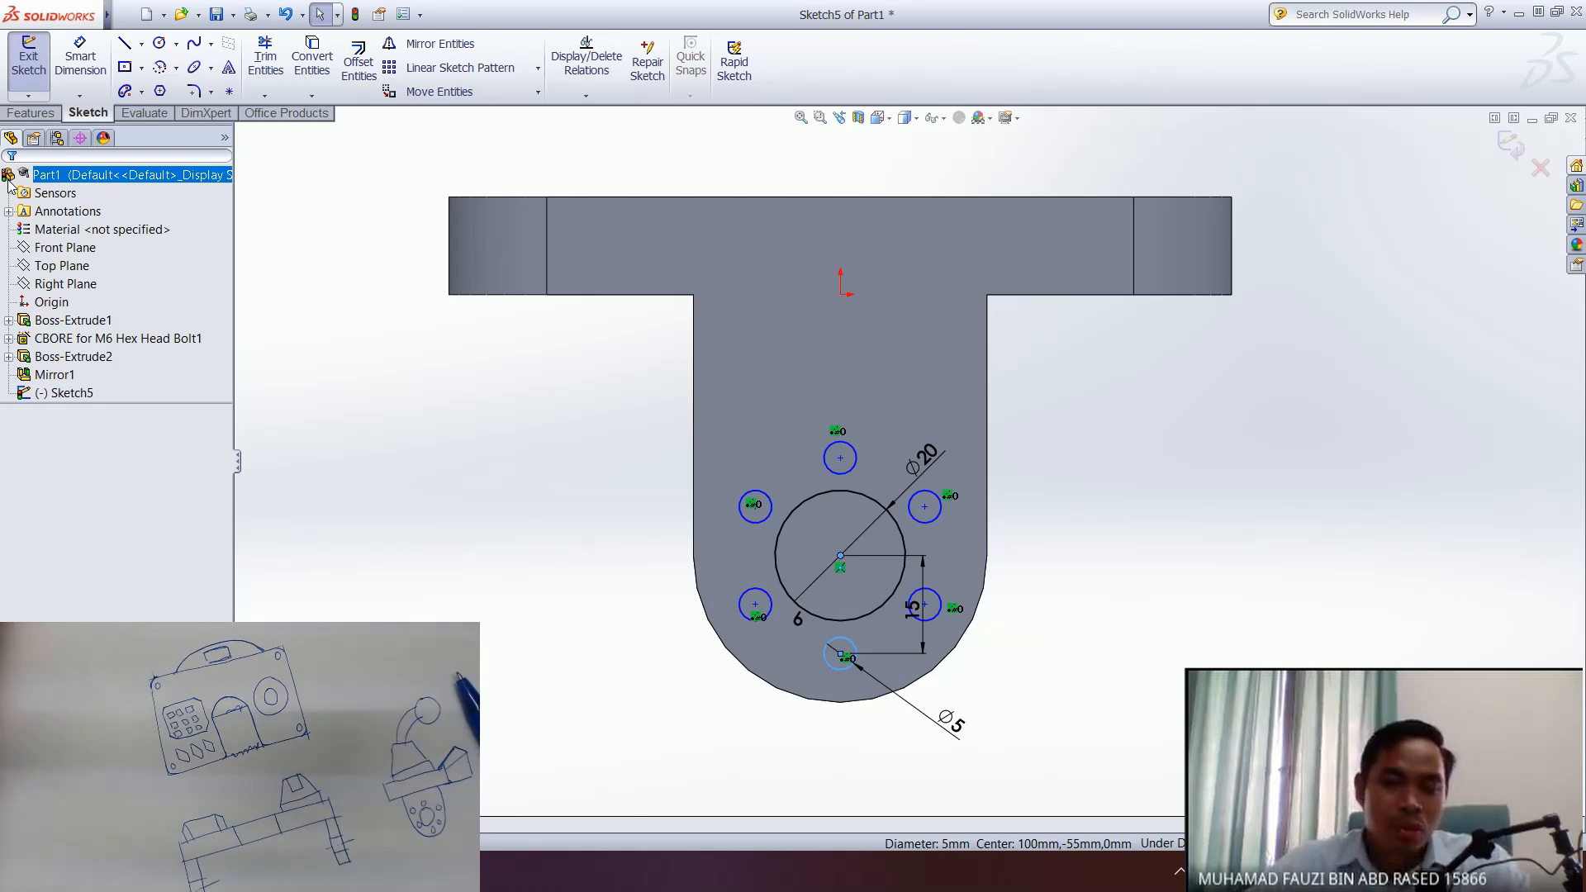
- Undo the circular pattern of the 5 mm circle on the bracket leg's face and close the circle's properties
middle_drag(812, 680, 942, 684)
middle_drag(694, 578, 750, 626)
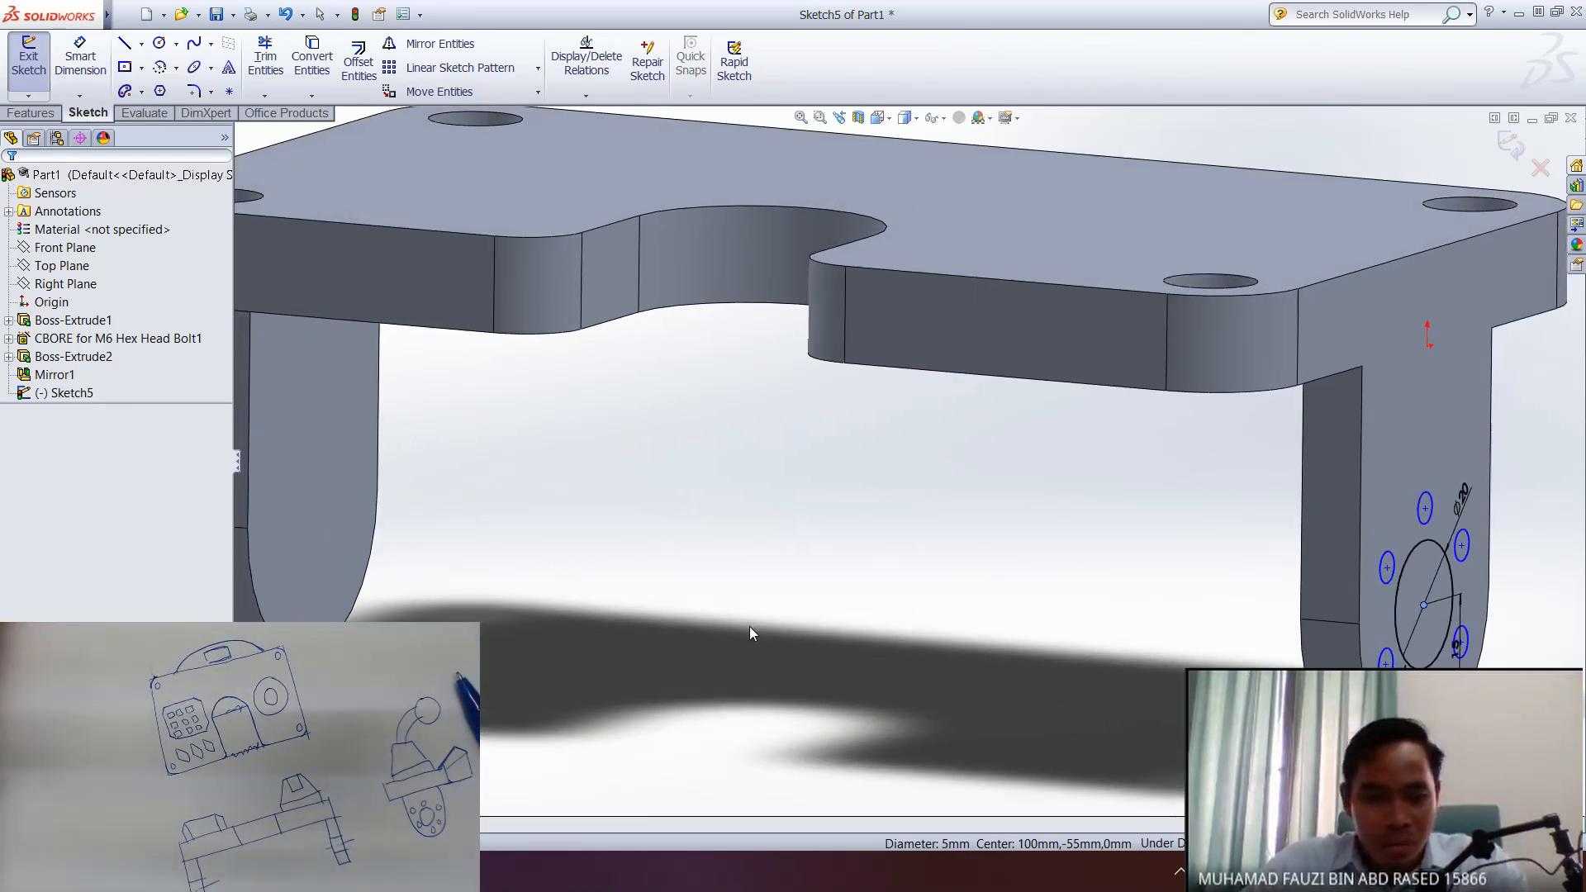
ctrl+middle_drag(1072, 676, 930, 576)
middle_drag(1053, 601, 981, 616)
middle_drag(1012, 555, 1074, 532)
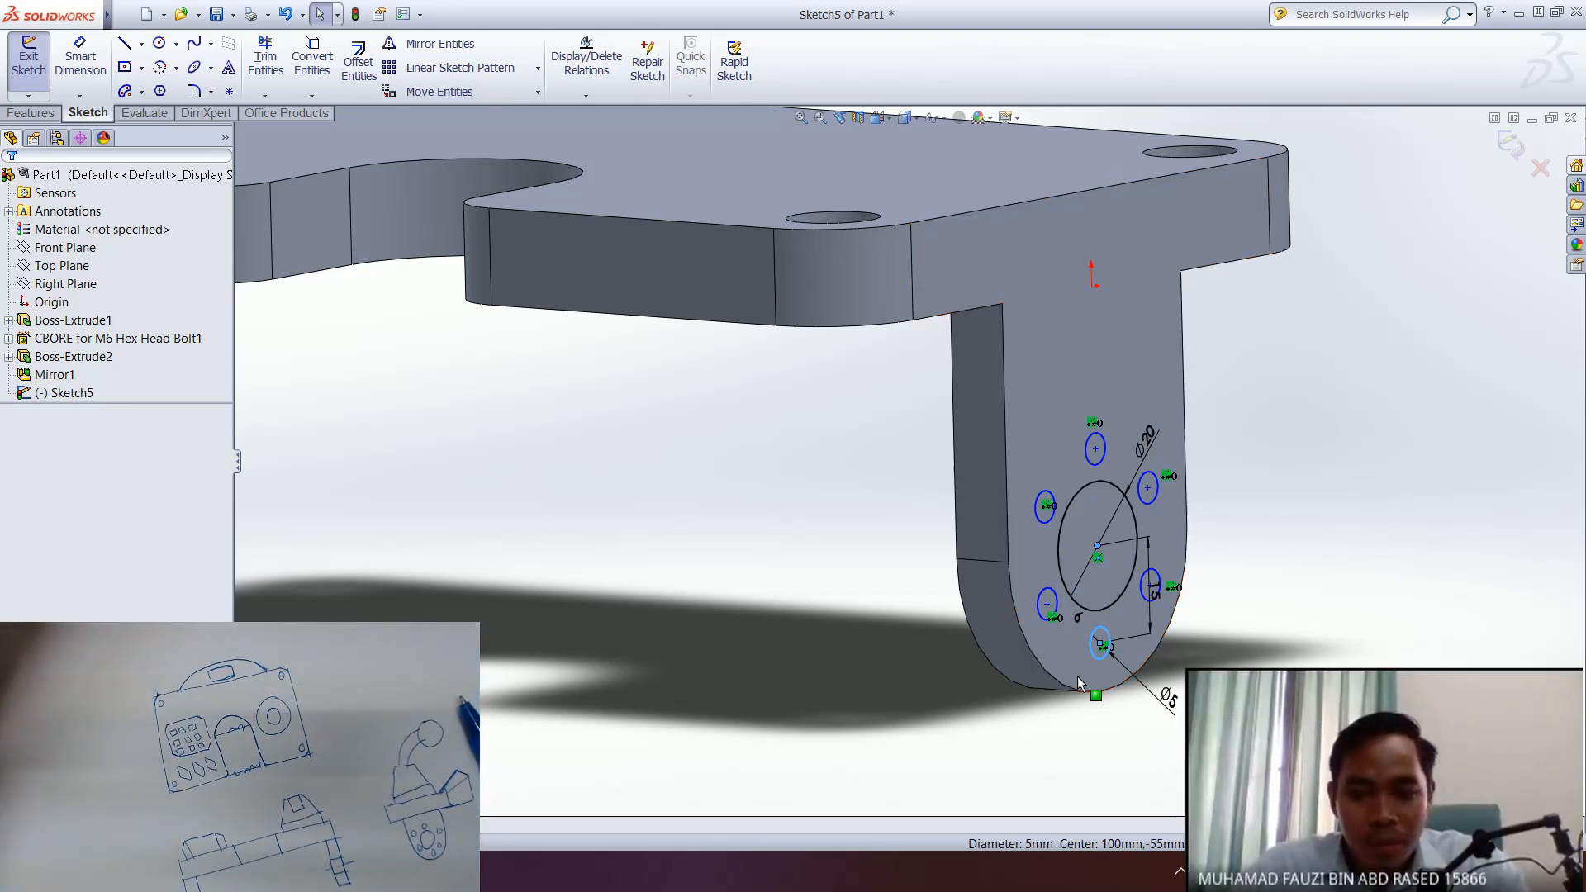
key(ctrl+z)
middle_drag(1225, 609, 1119, 694)
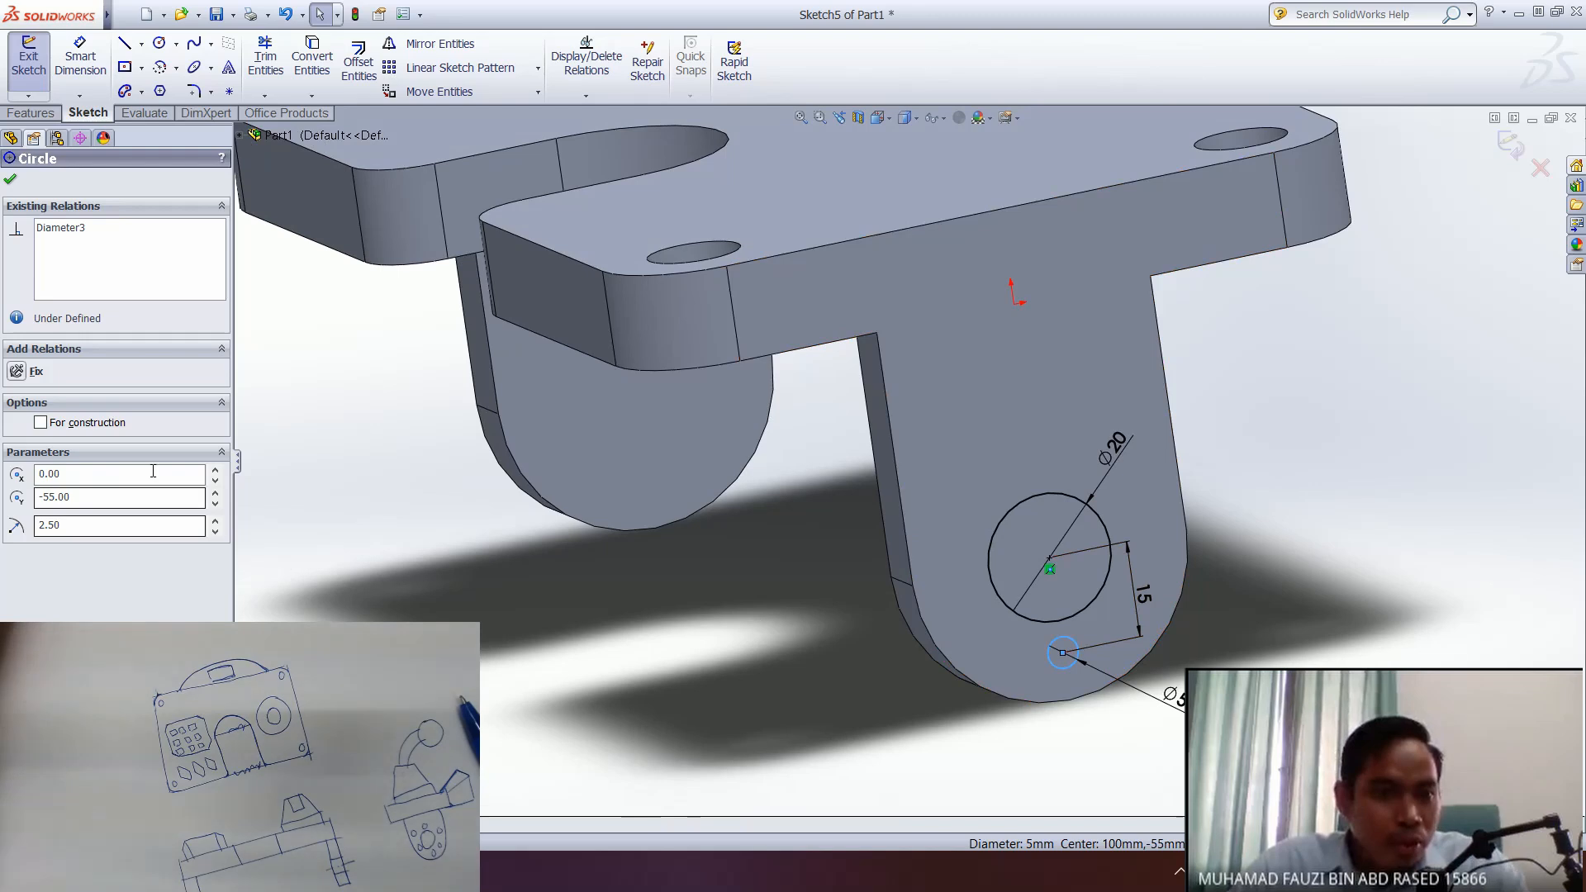
click(11, 177)
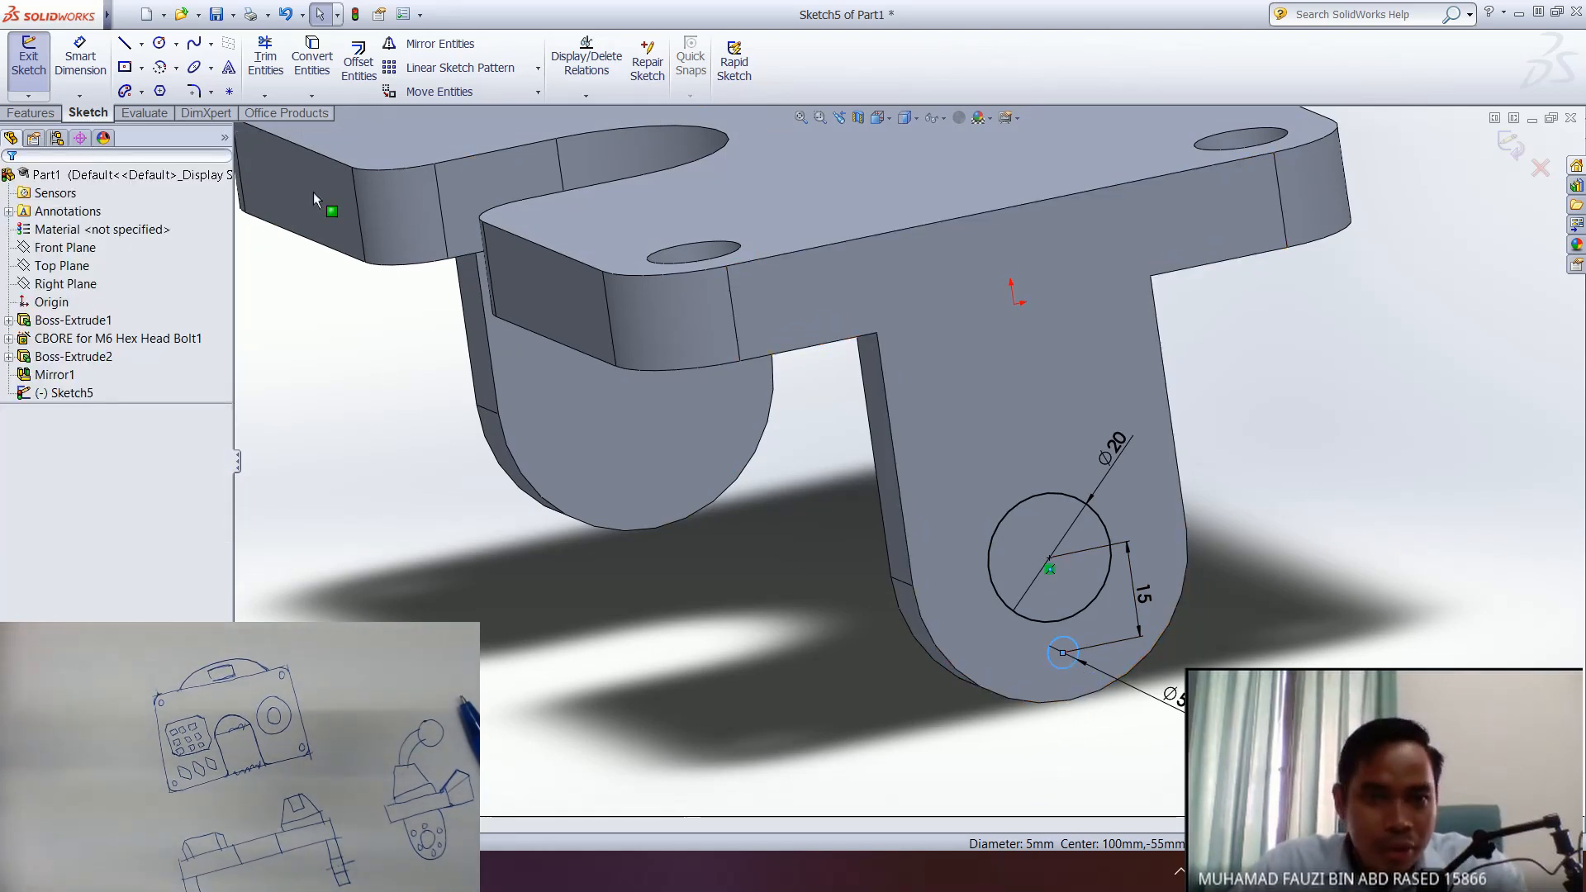
- Start a circular sketch pattern of the 5 mm circle, centred on the 20 mm circle's centre point
click(539, 71)
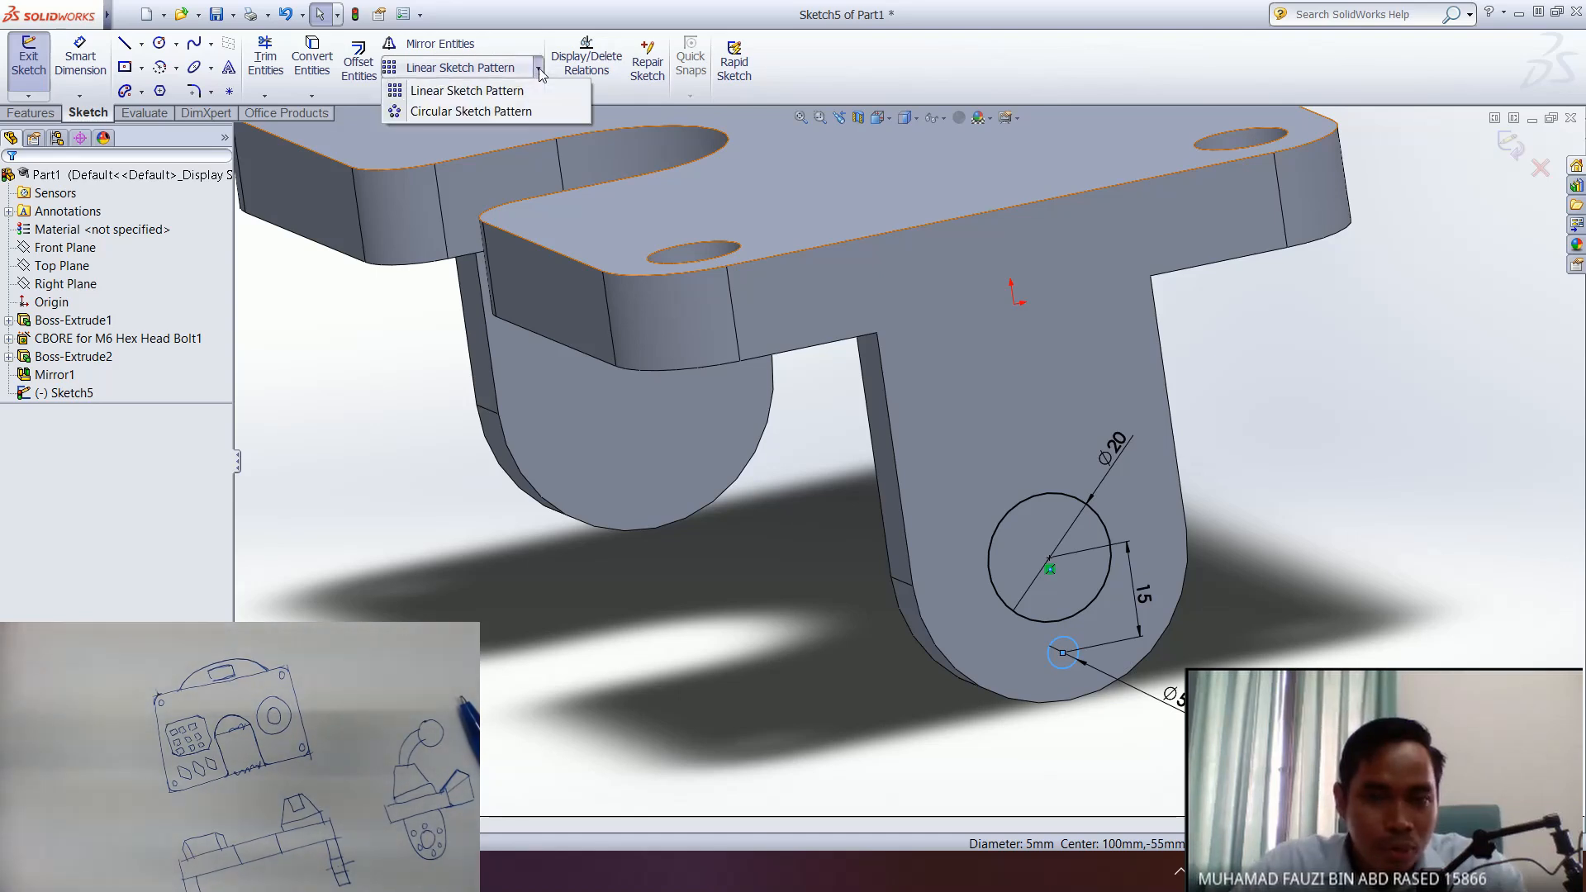
click(509, 114)
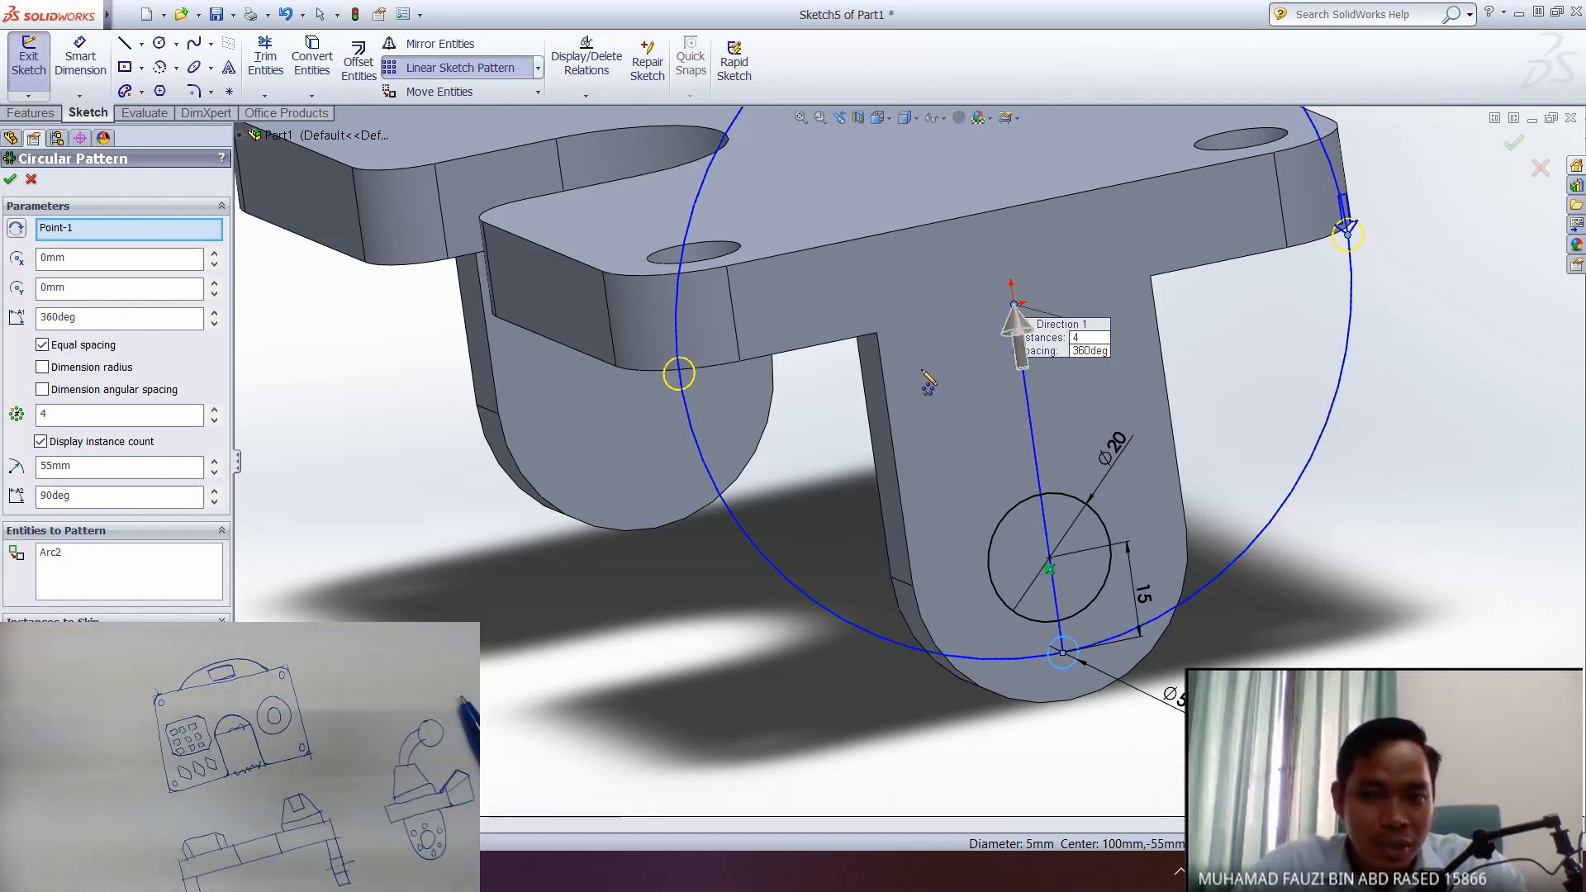
click(123, 237)
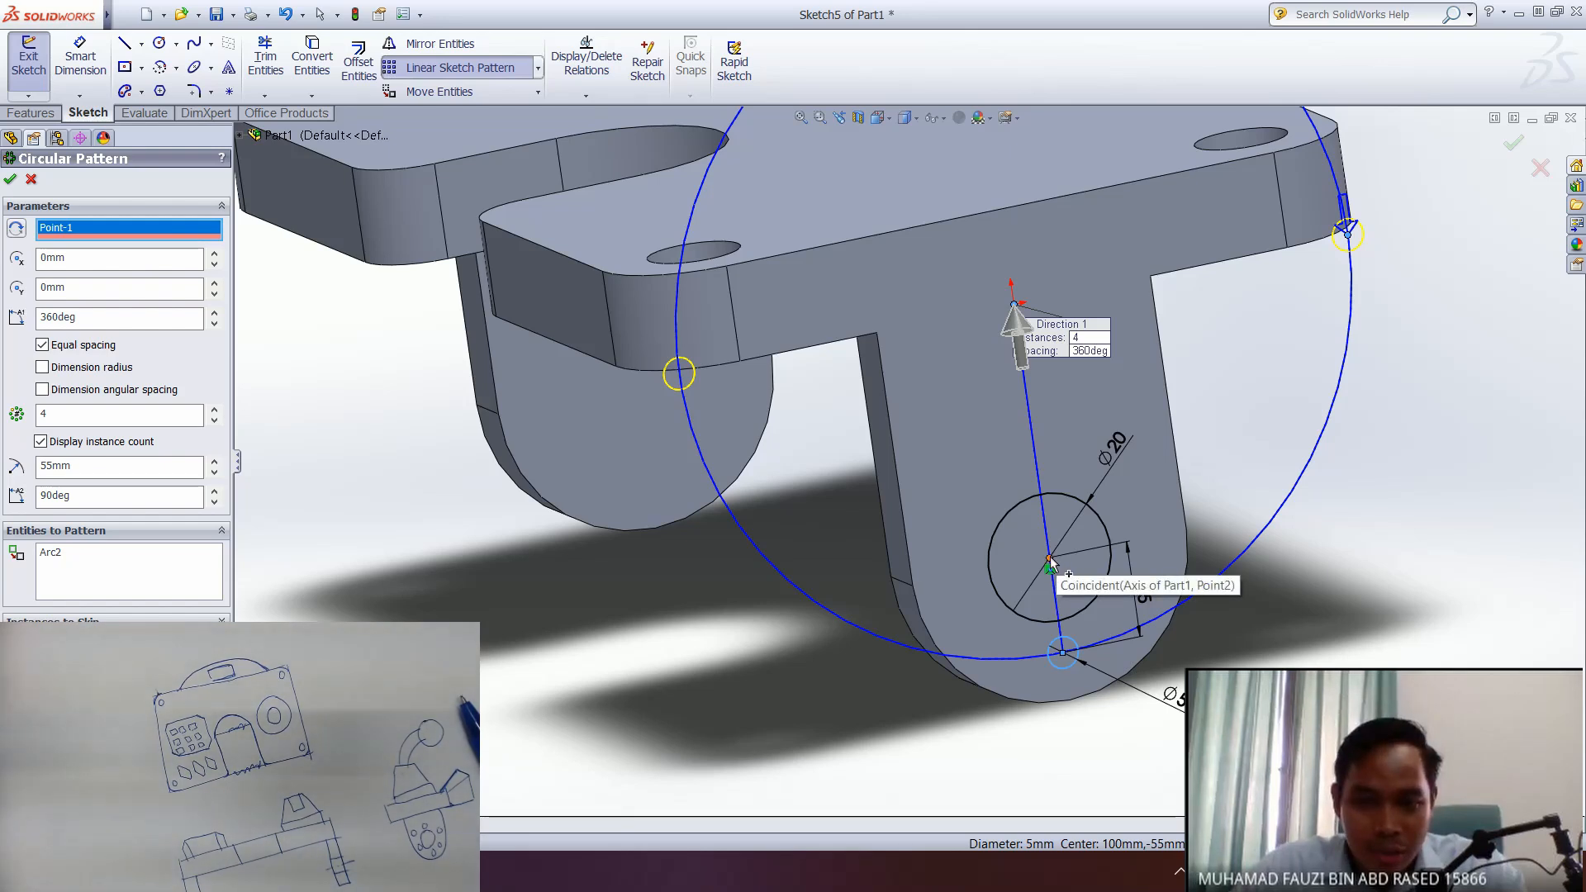
click(1048, 557)
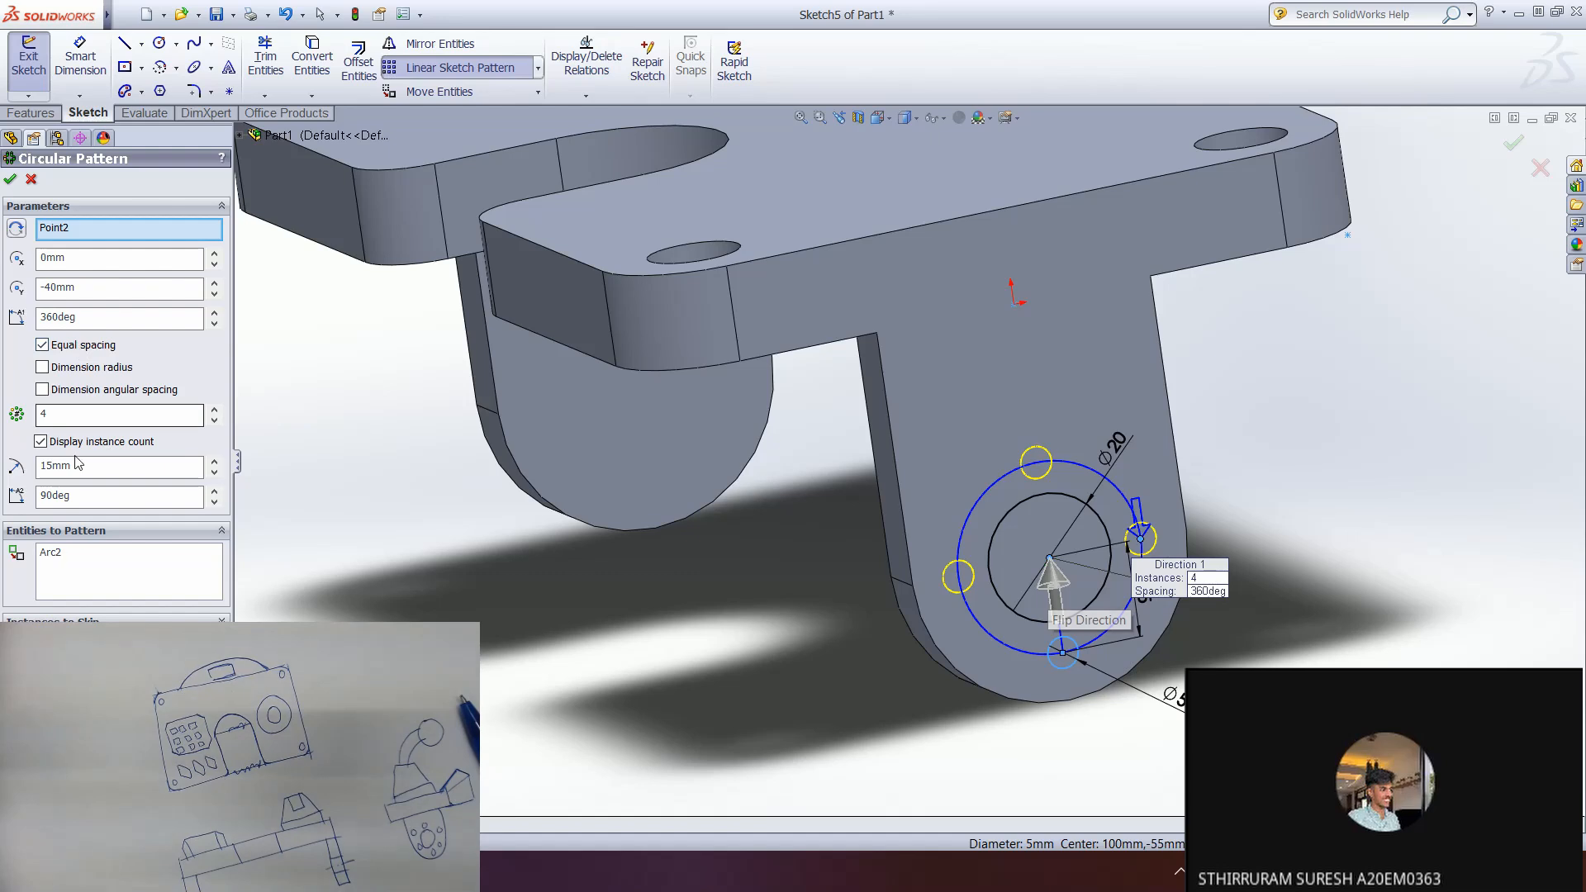
- Set the circular pattern to 6 equally spaced instances over 360 degrees and accept it
click(214, 410)
click(214, 410)
click(214, 410)
click(213, 409)
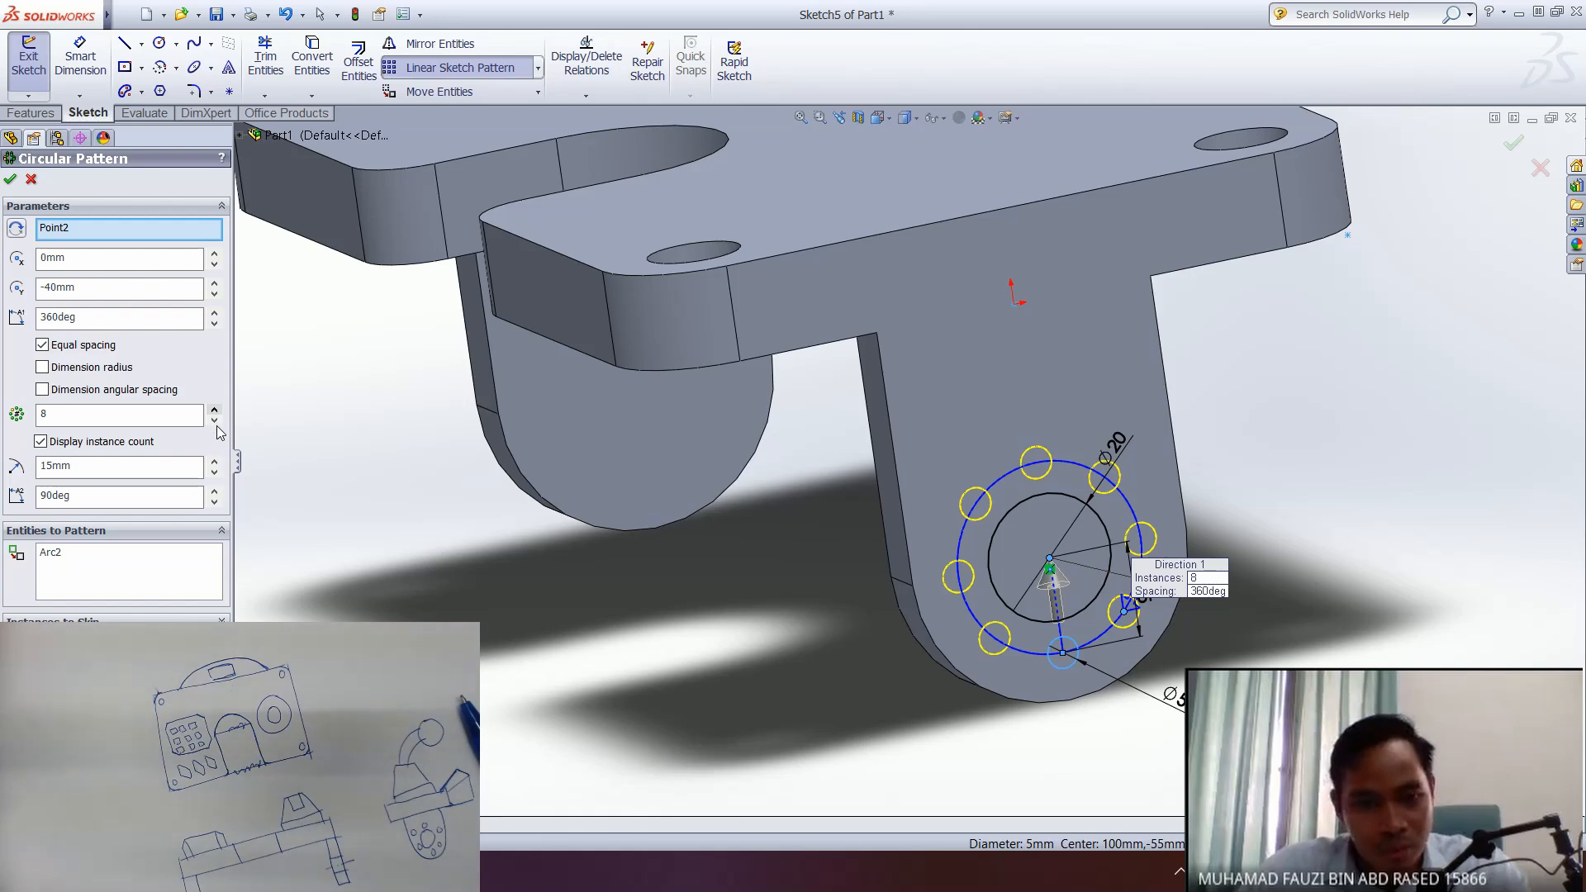
click(214, 421)
click(213, 422)
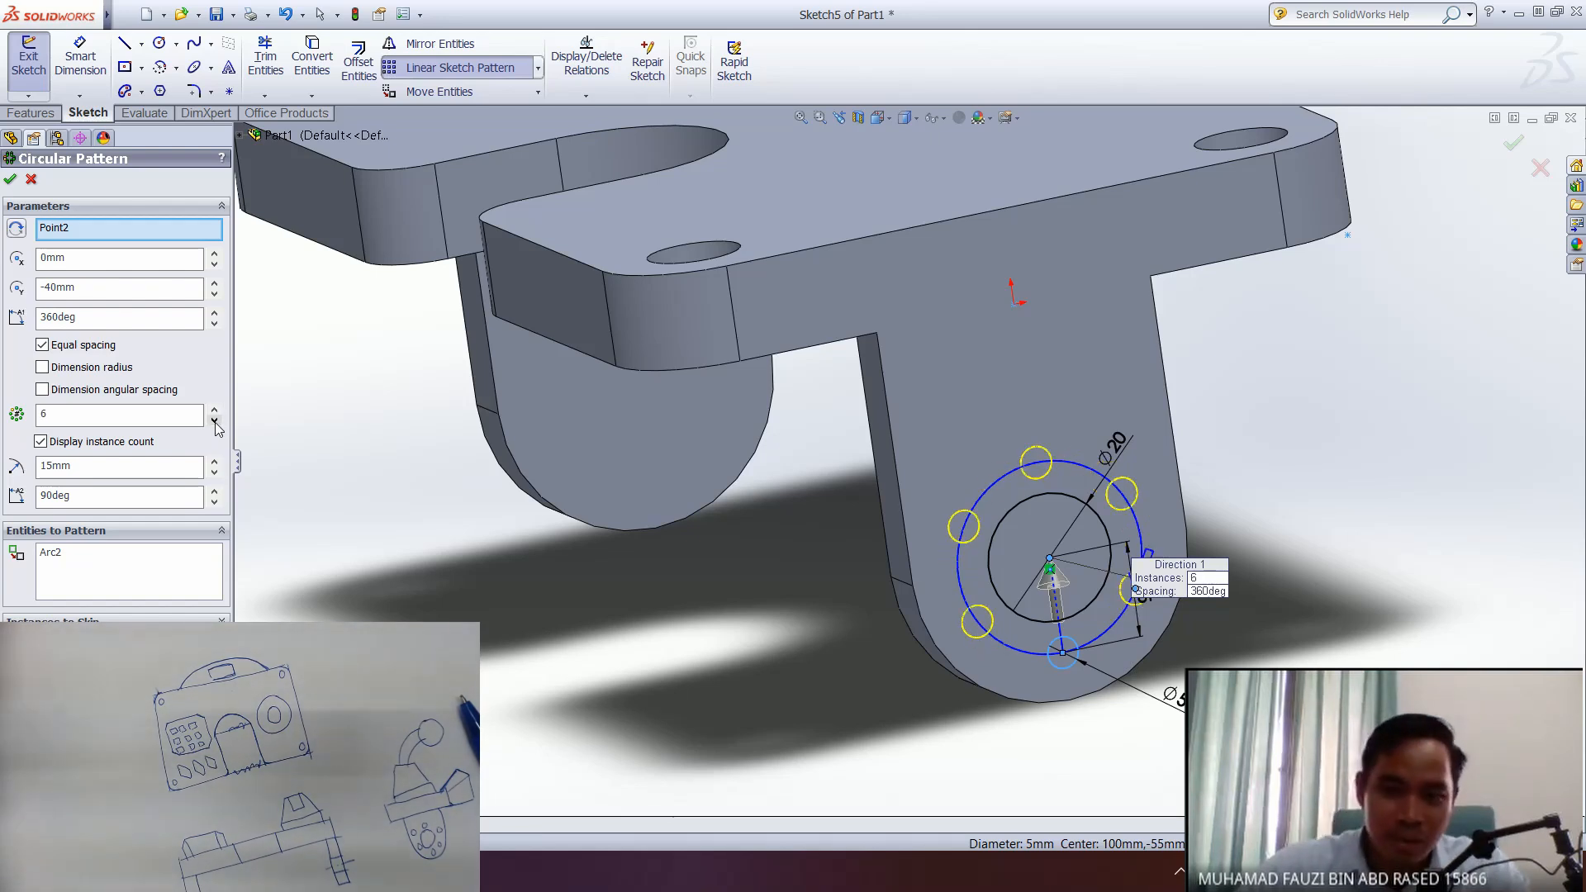
middle_drag(911, 647, 863, 551)
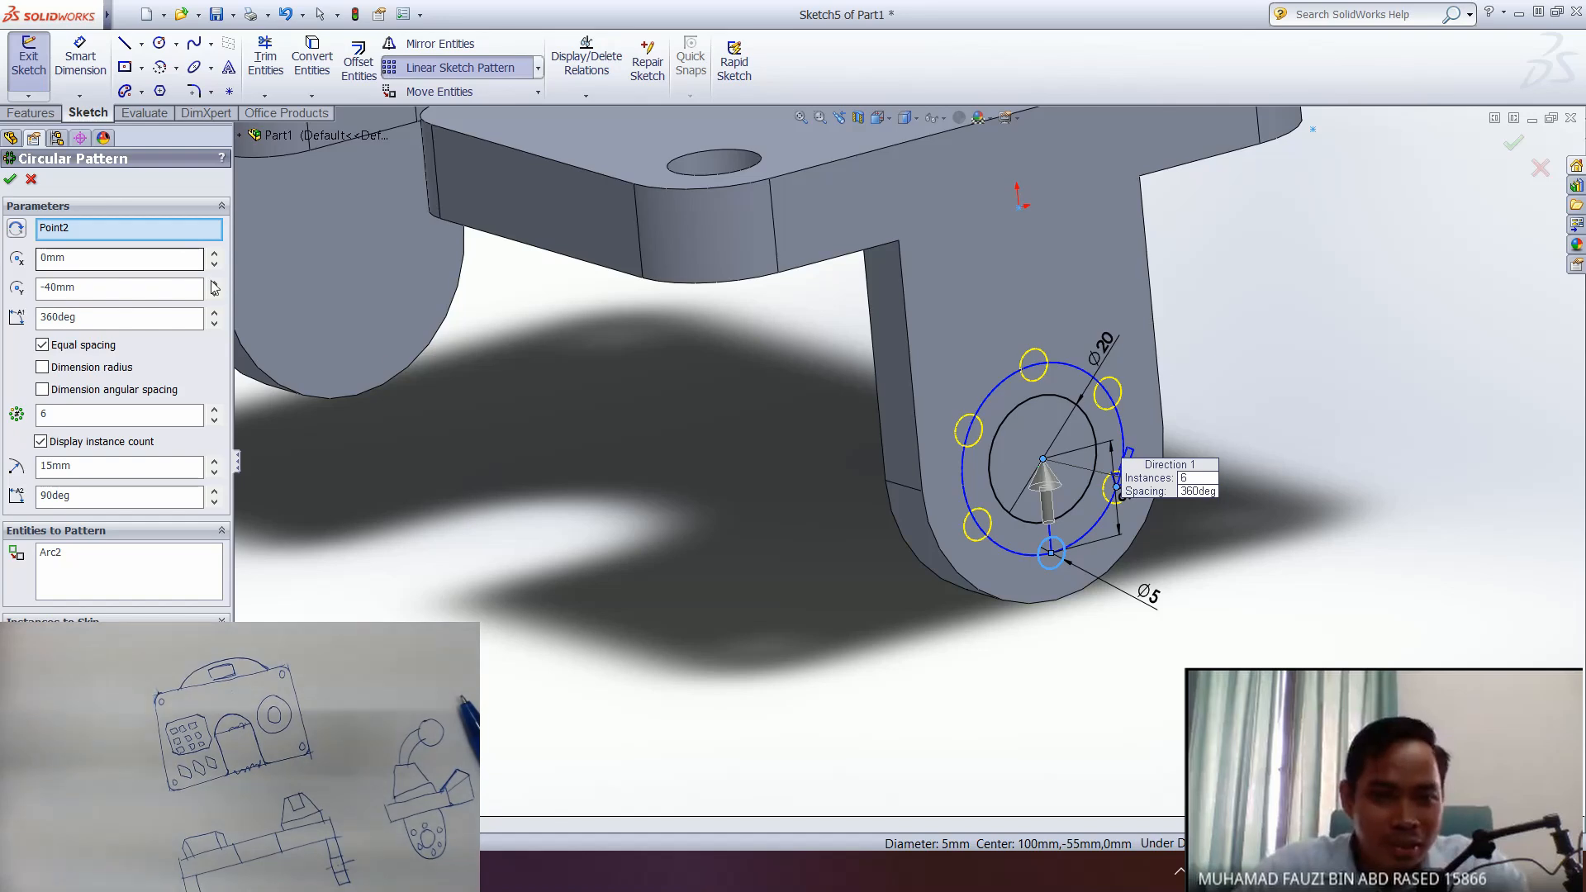
click(10, 178)
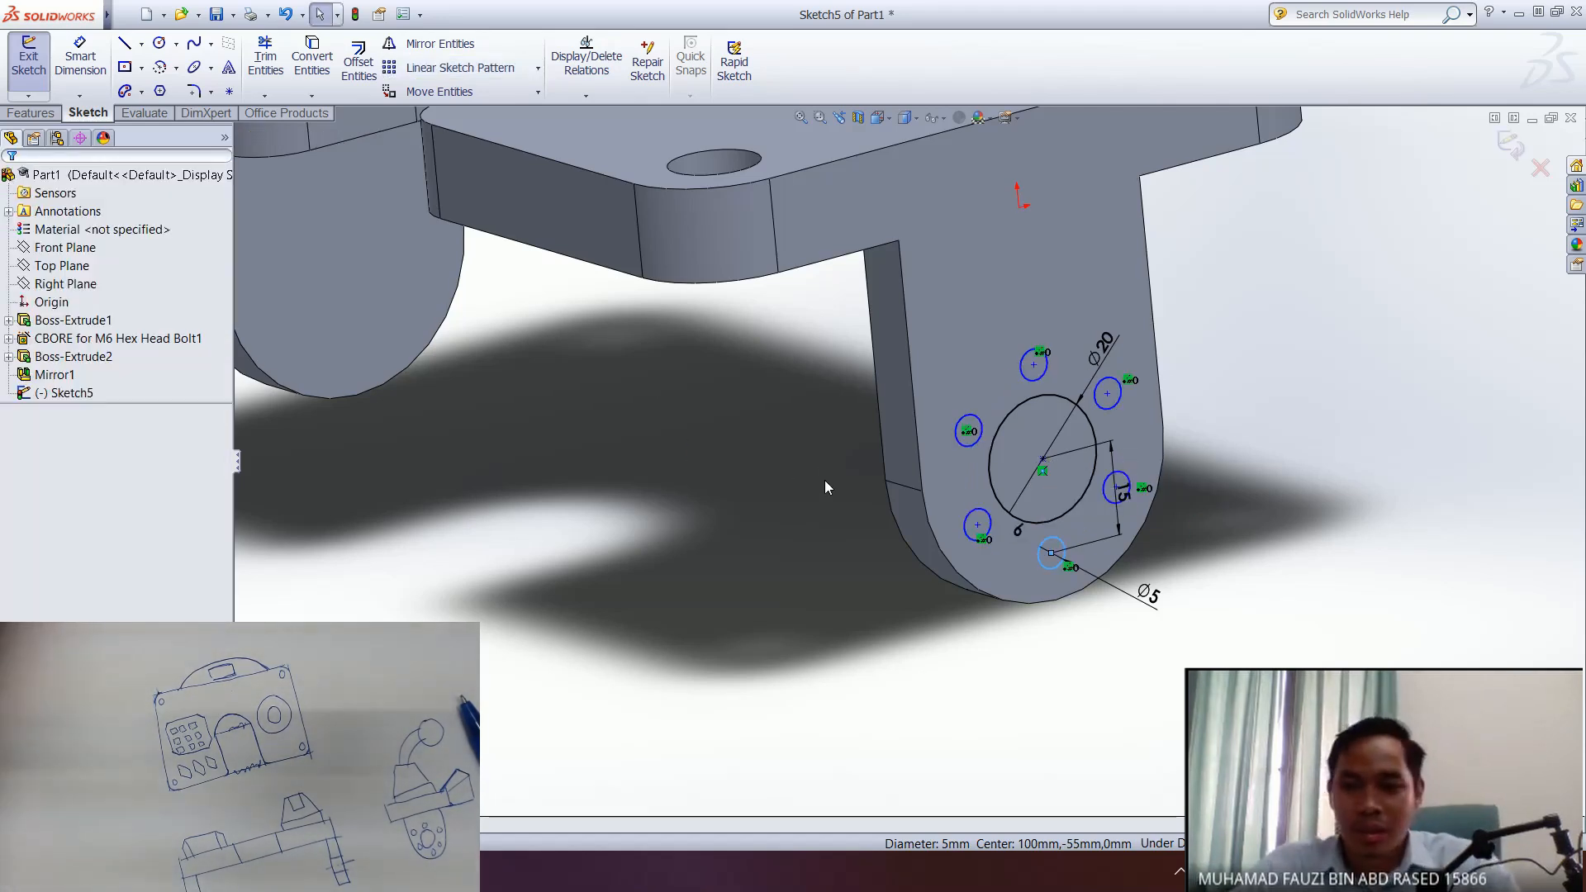
- Start an Extruded Cut from the sketch with the 20 mm circle and the ring of 5 mm circles
middle_drag(891, 496, 584, 468)
middle_drag(872, 560, 883, 598)
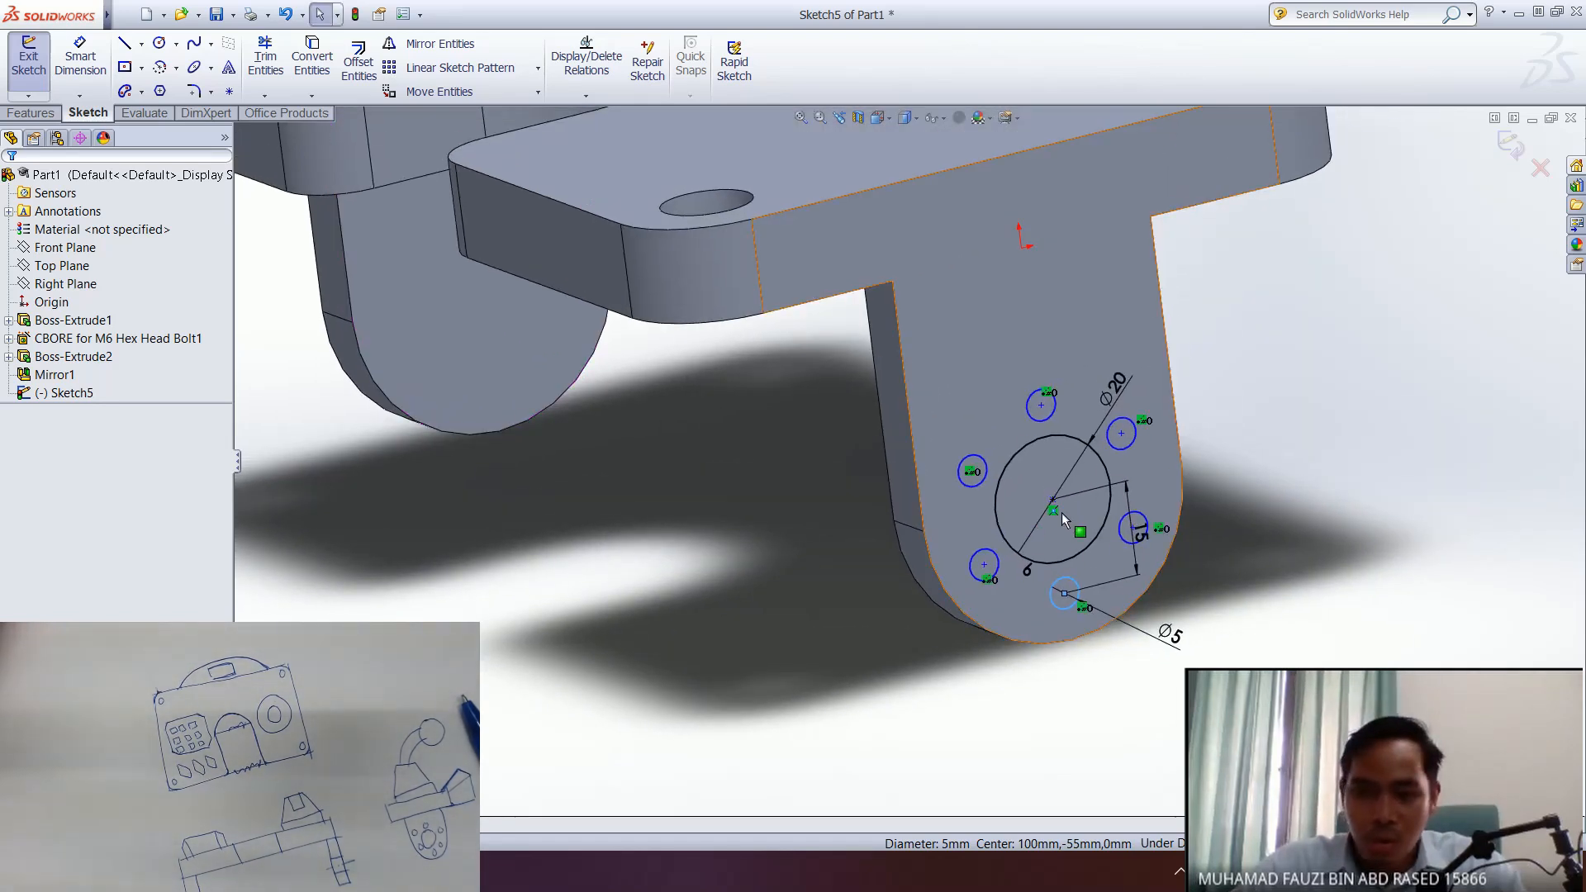
middle_drag(1053, 516, 924, 547)
click(66, 393)
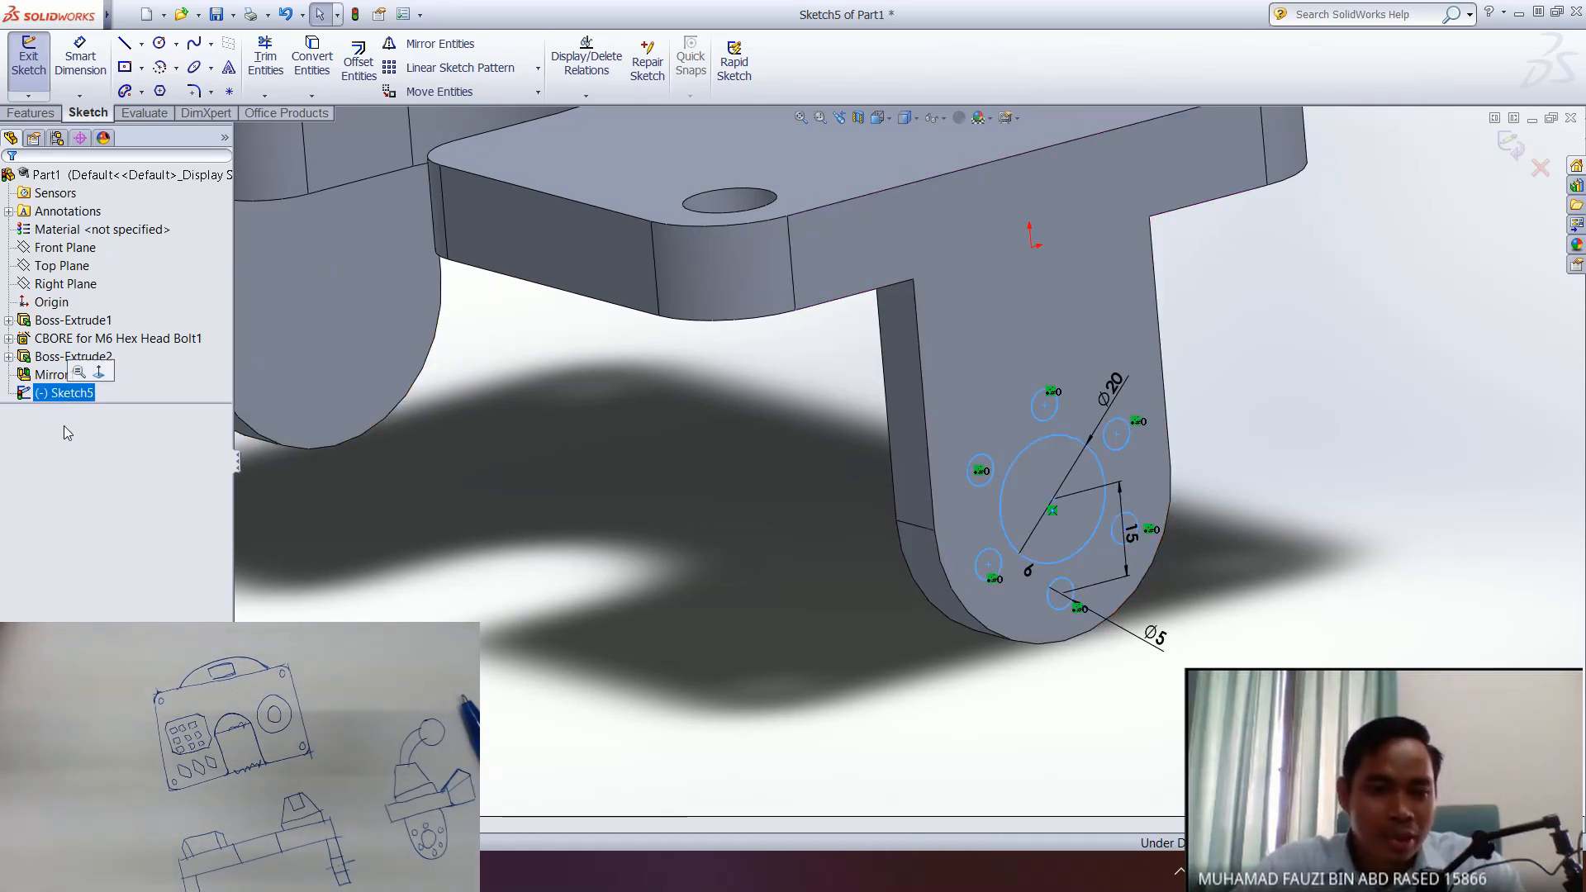
click(31, 116)
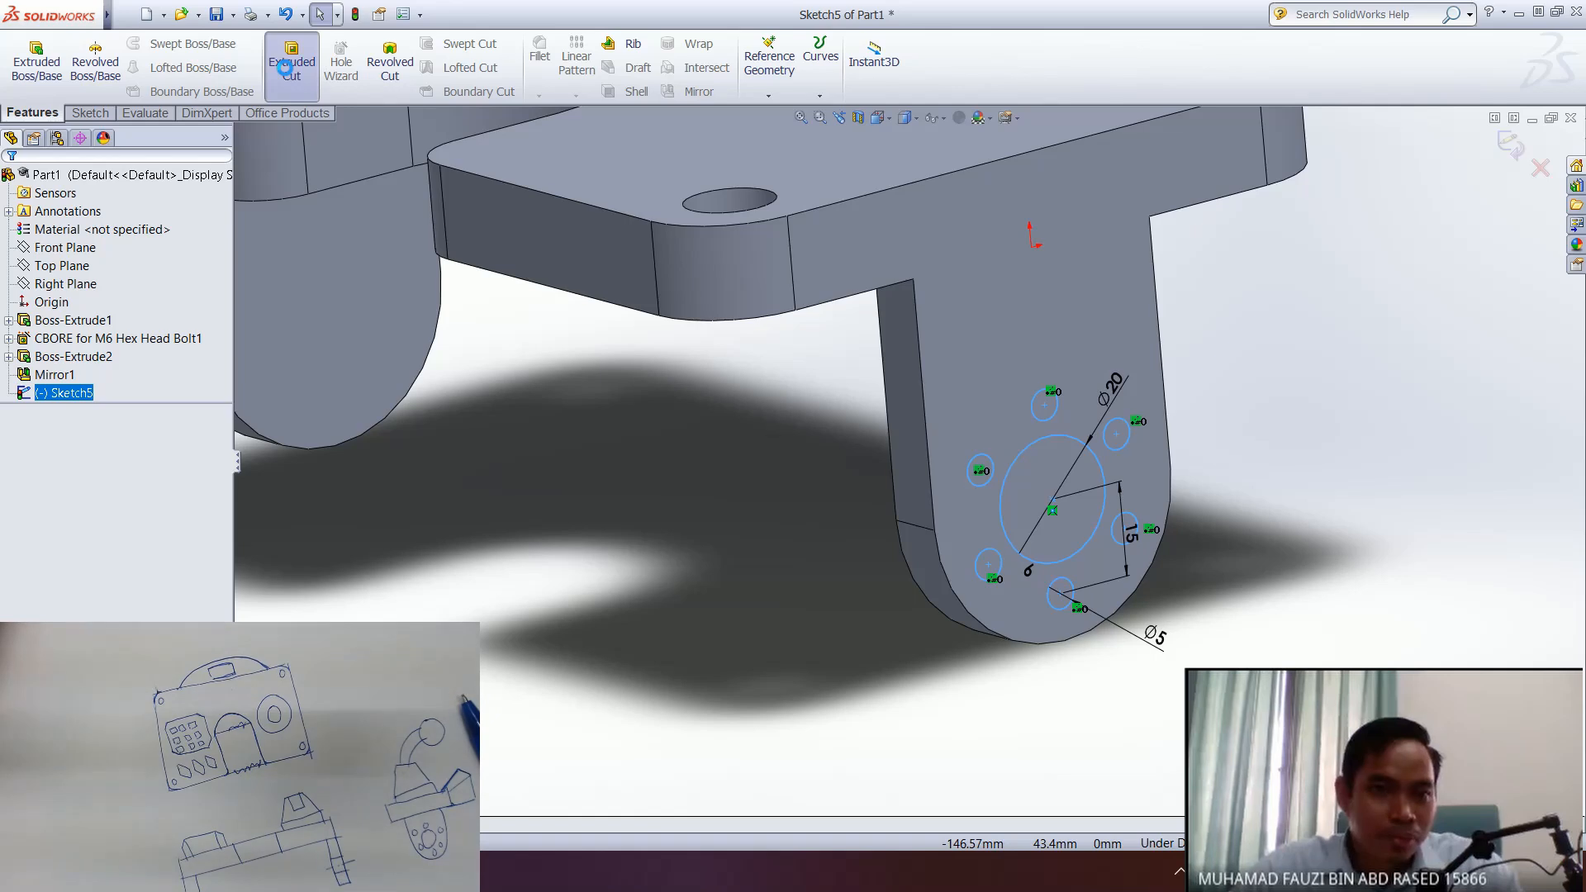
click(291, 62)
middle_drag(577, 531, 987, 624)
ctrl+middle_drag(454, 482, 701, 566)
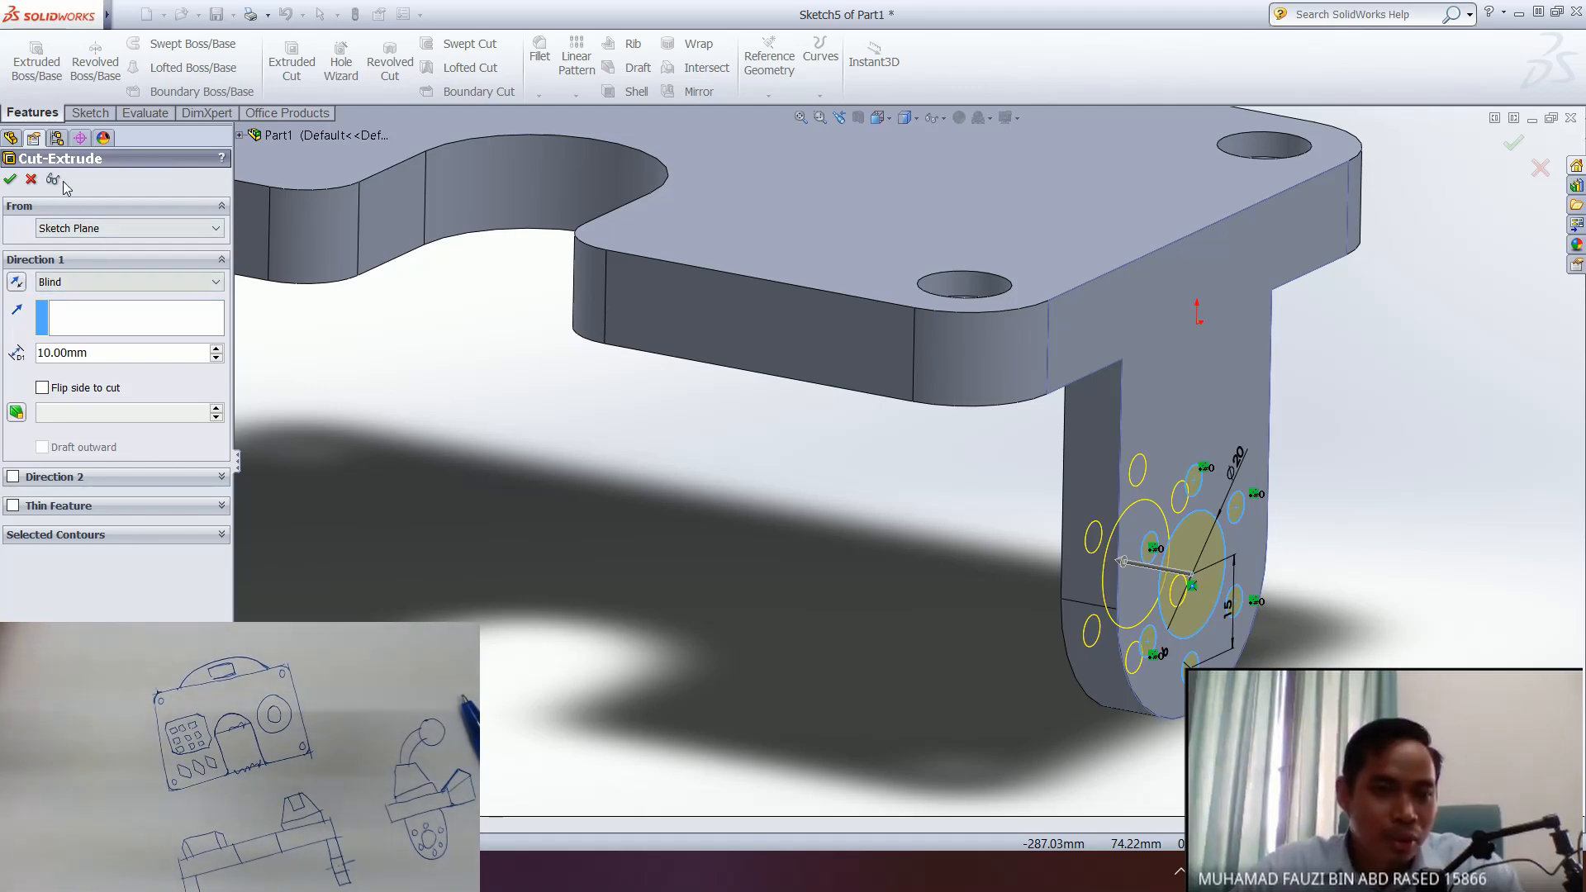
ctrl+middle_drag(423, 438, 707, 488)
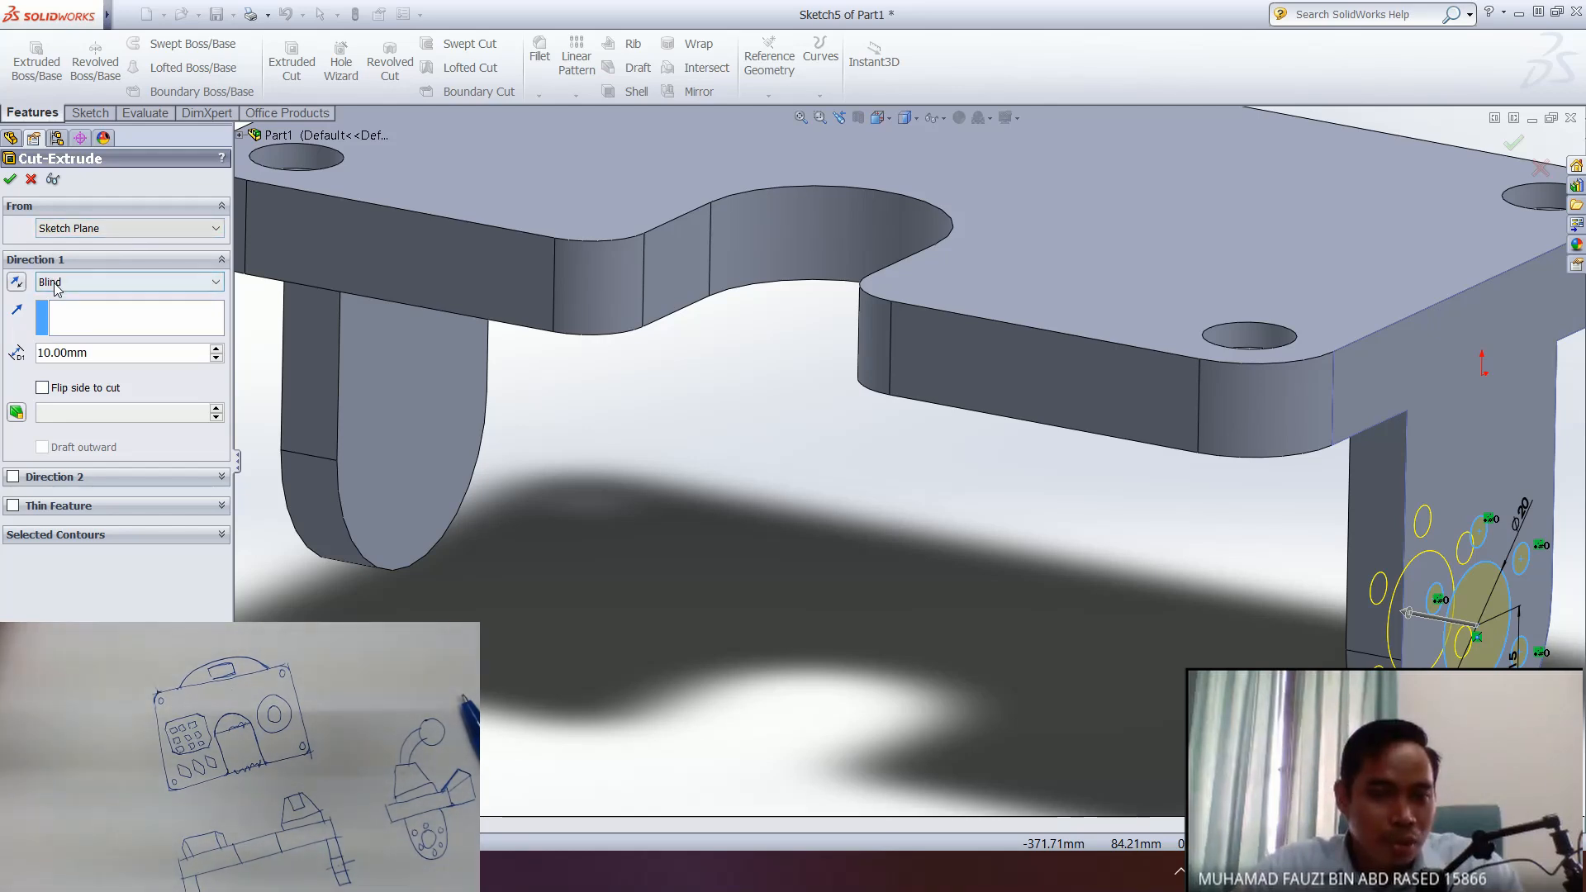
- Keep the cut's end condition as Blind, set its depth to 5 mm and inspect the preview on the leg
click(97, 285)
click(98, 288)
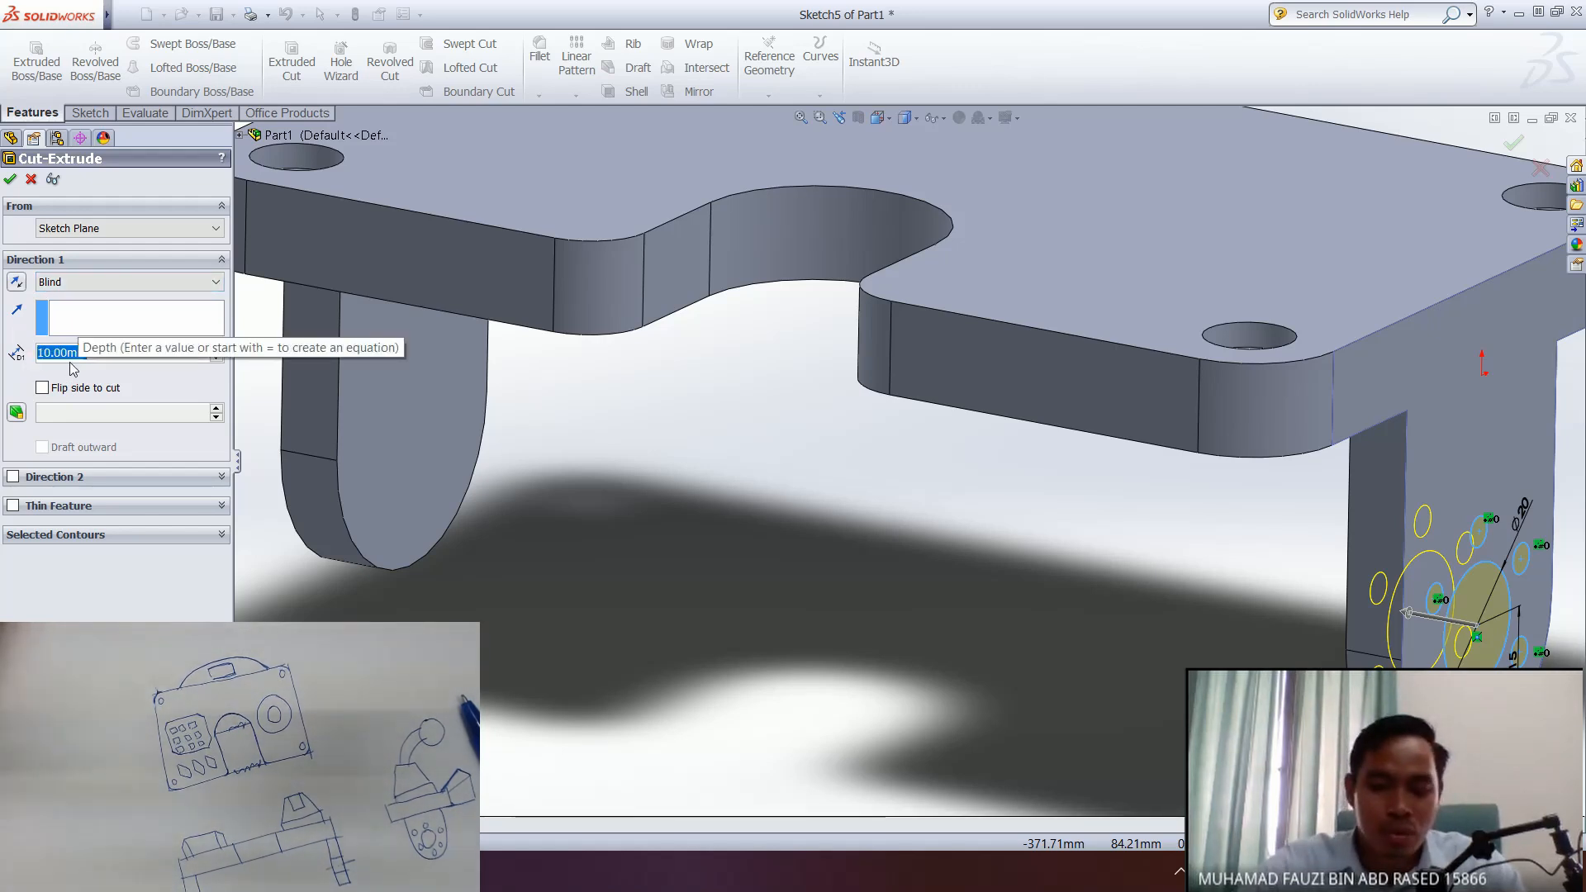
text(5)
mouse_move(959, 647)
middle_down()
mouse_move(961, 665)
mouse_move(1099, 661)
mouse_move(1074, 632)
middle_up()
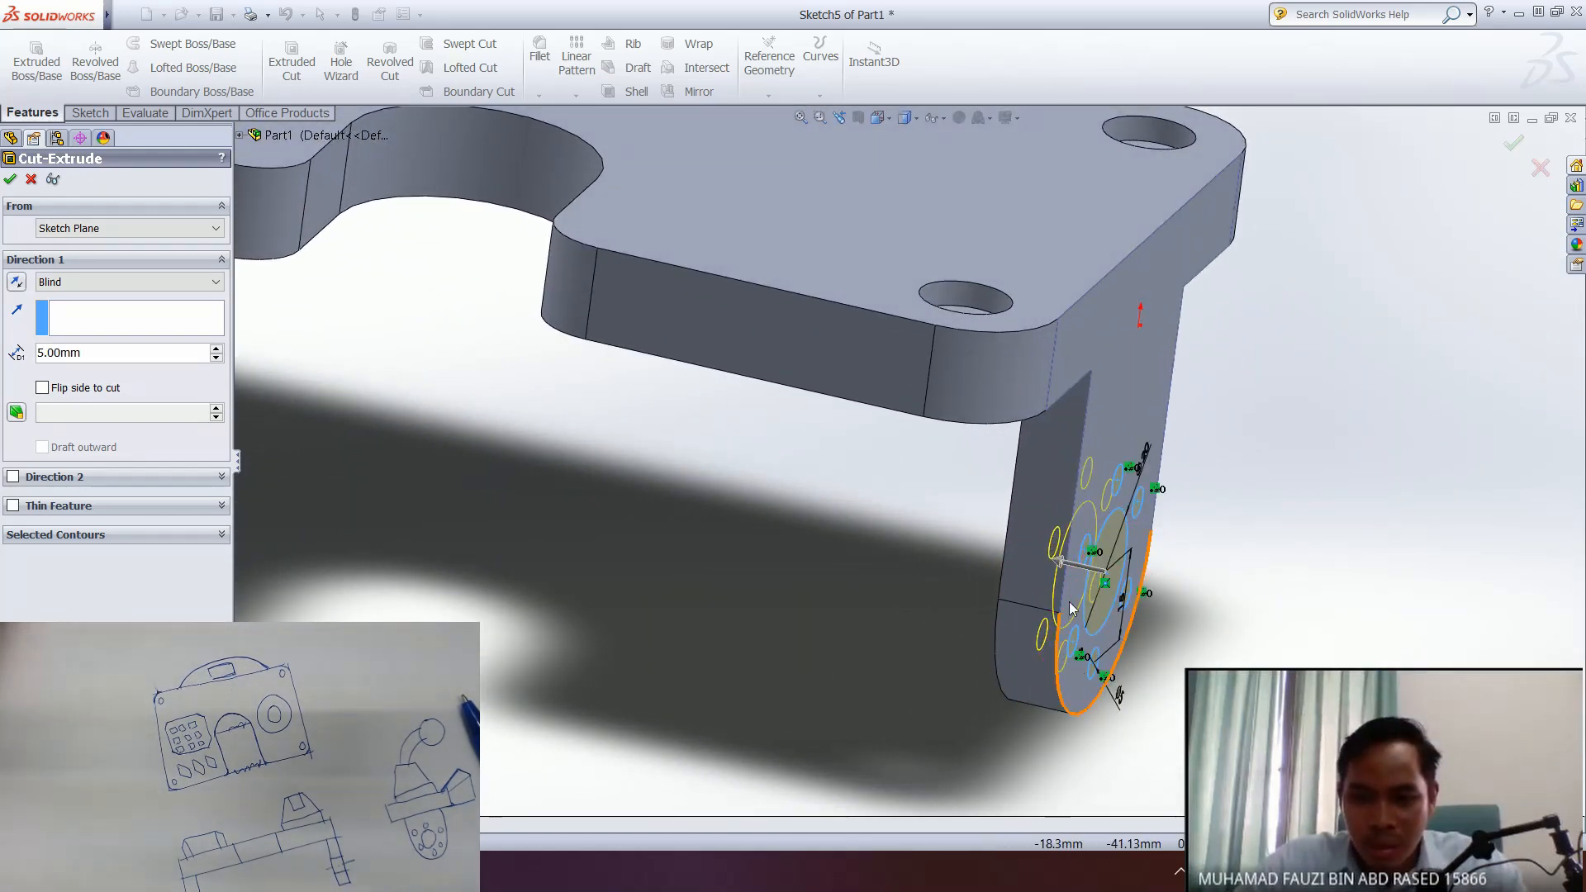
middle_drag(1076, 559, 760, 525)
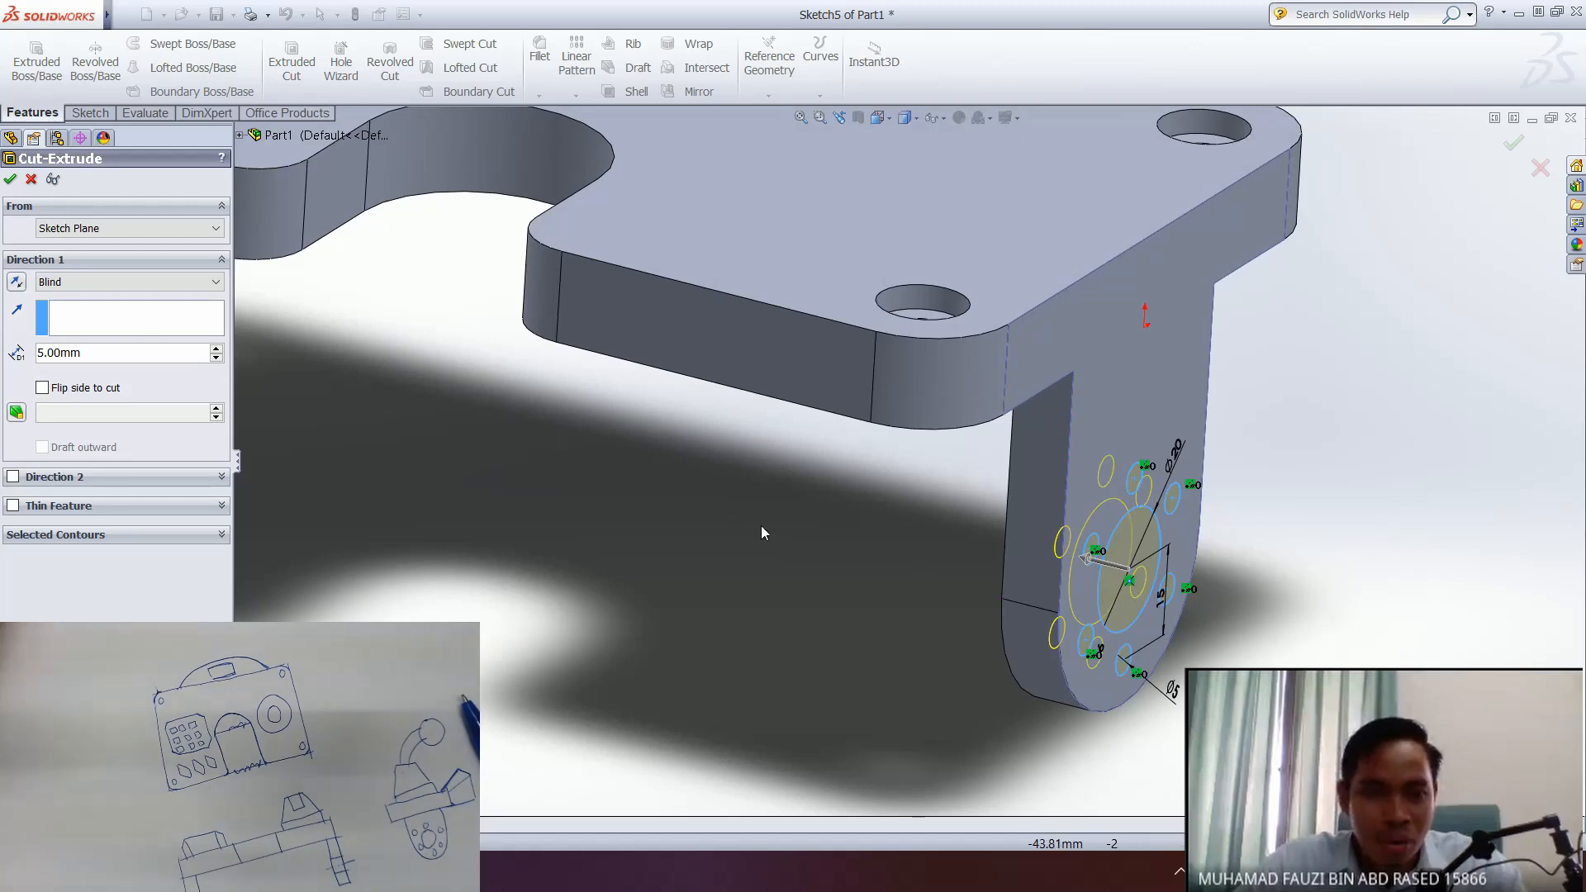
middle_drag(649, 511, 551, 467)
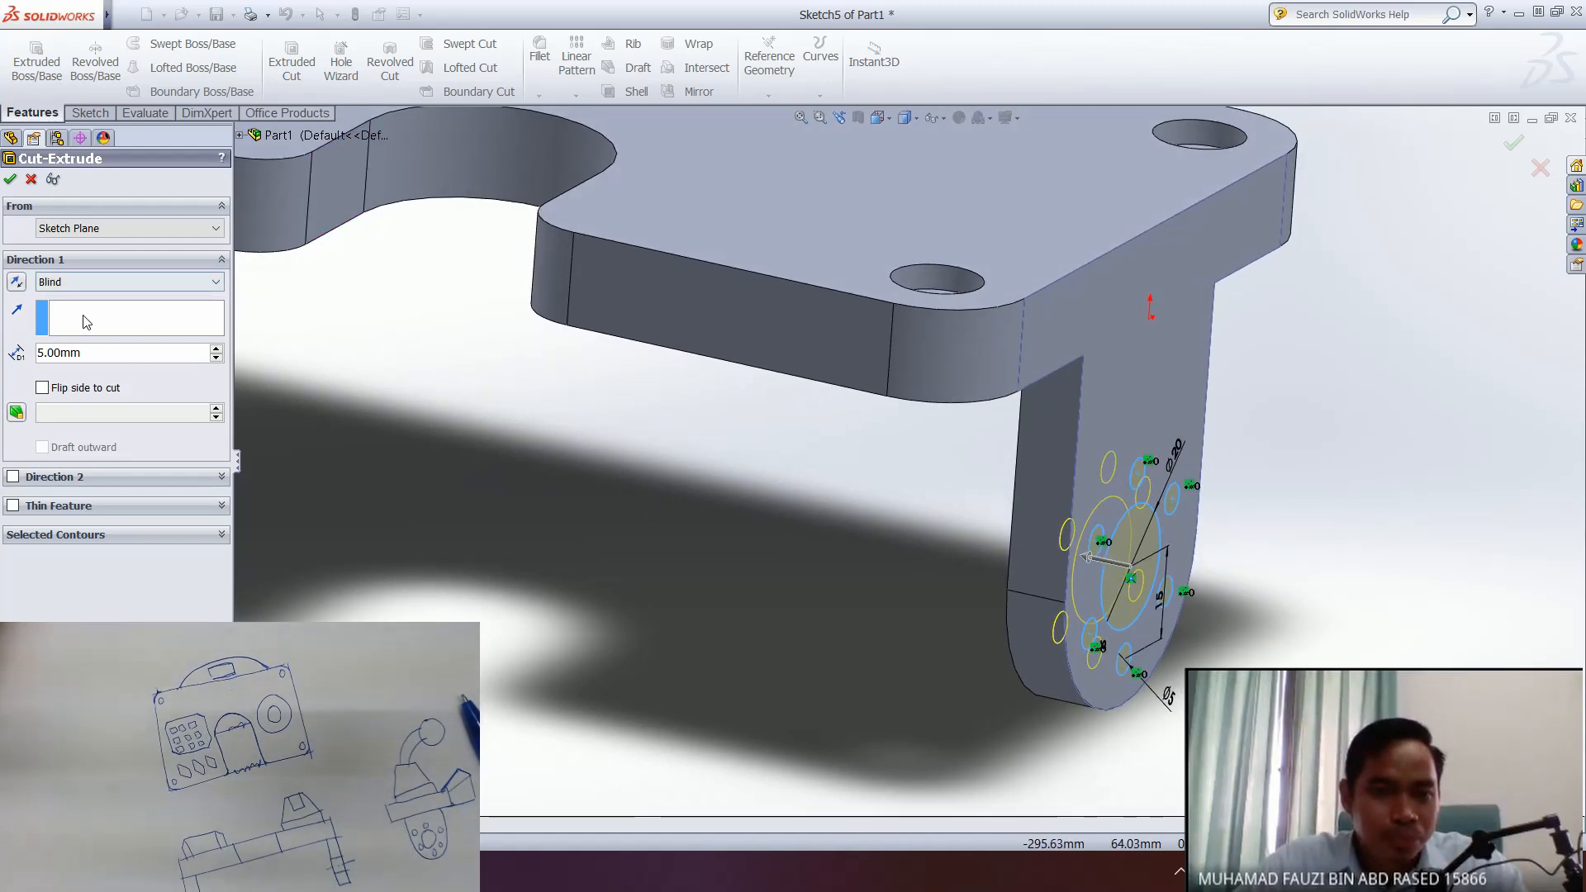
ctrl+middle_drag(873, 572, 1057, 615)
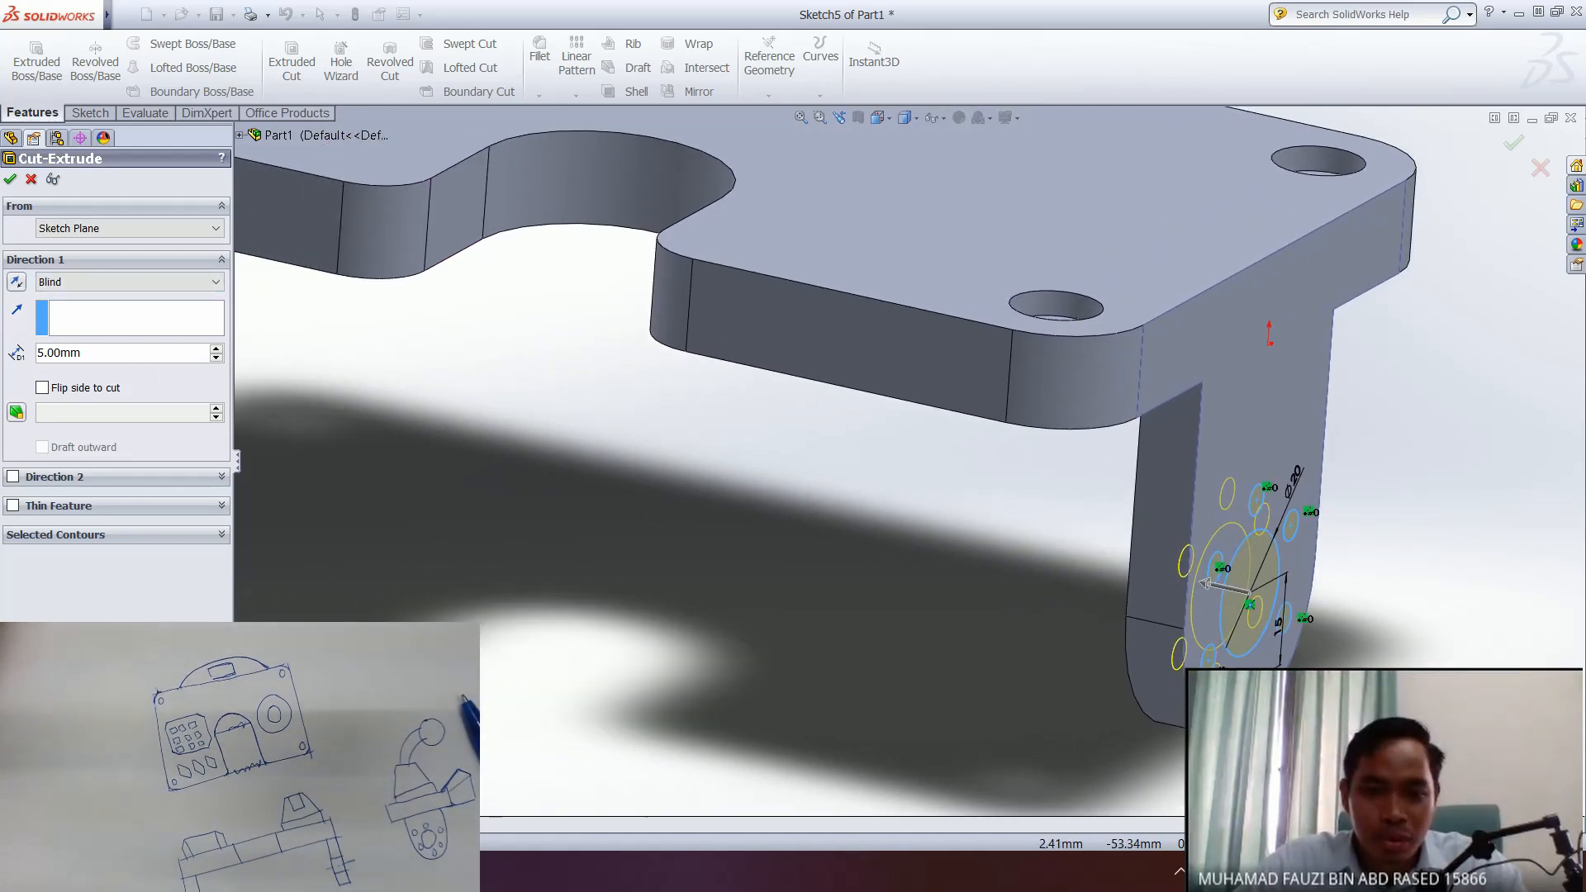
ctrl+middle_drag(979, 651, 1325, 616)
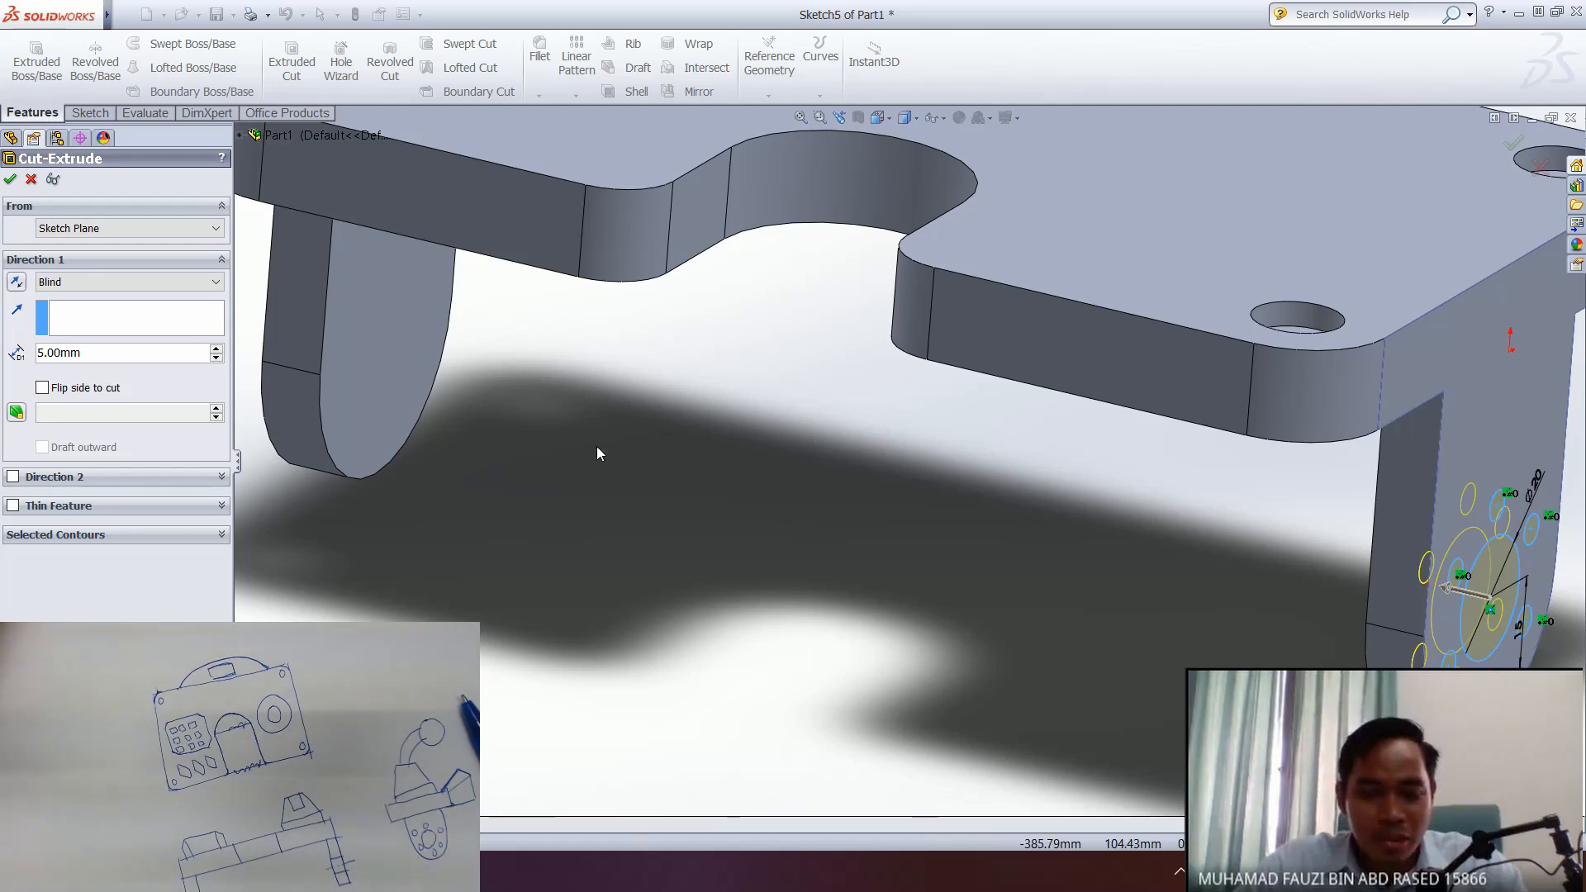
middle_drag(900, 347, 714, 500)
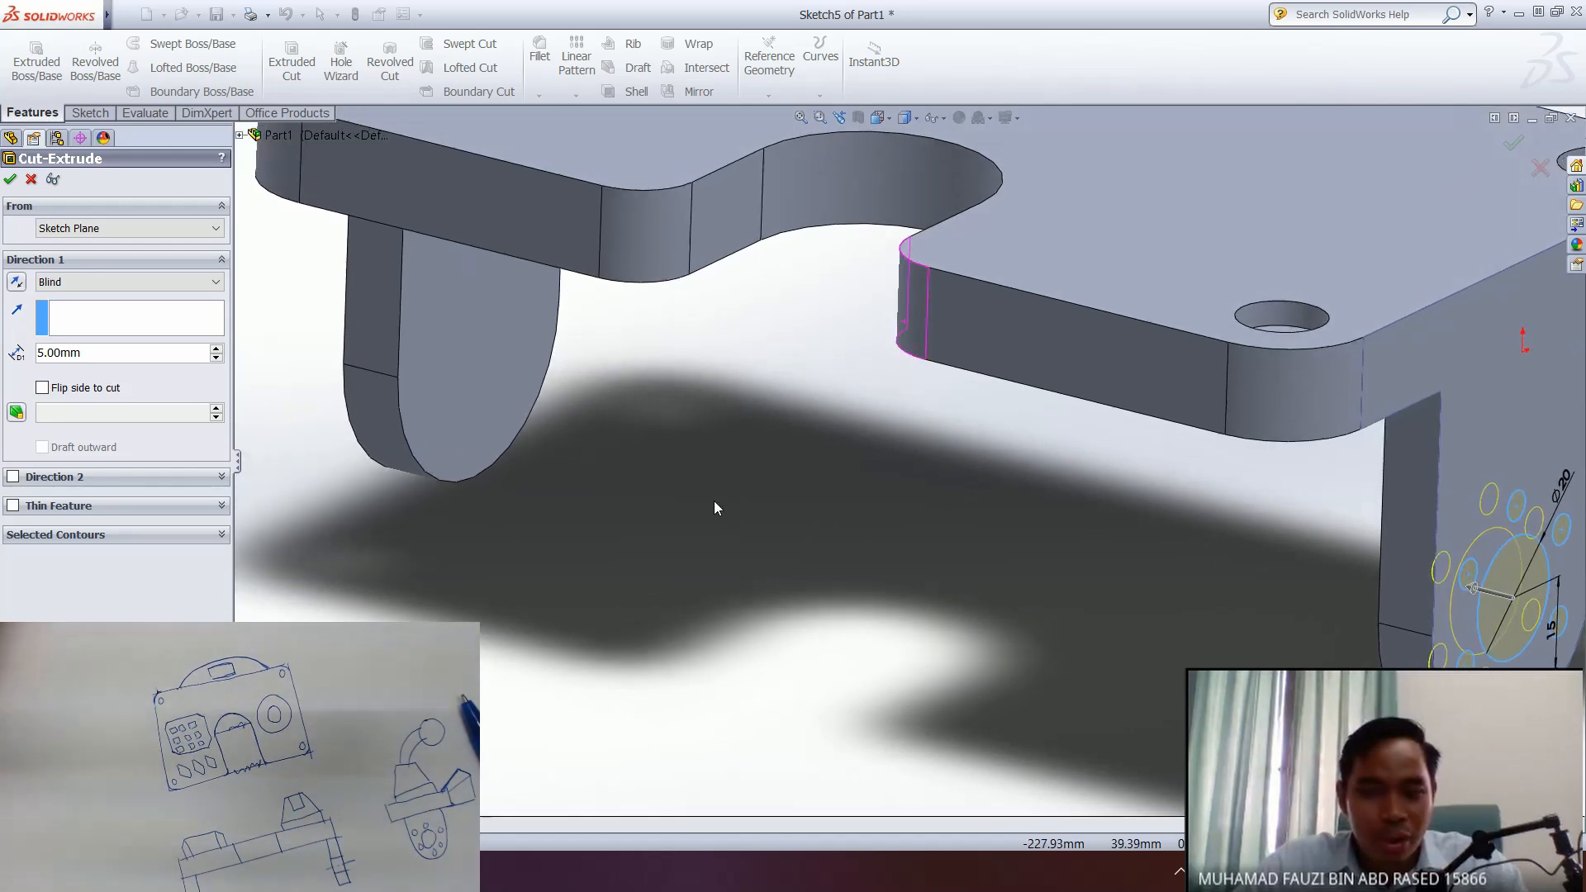
- Change the cut's Direction 1 end condition to Through All and inspect its preview across both legs
click(128, 281)
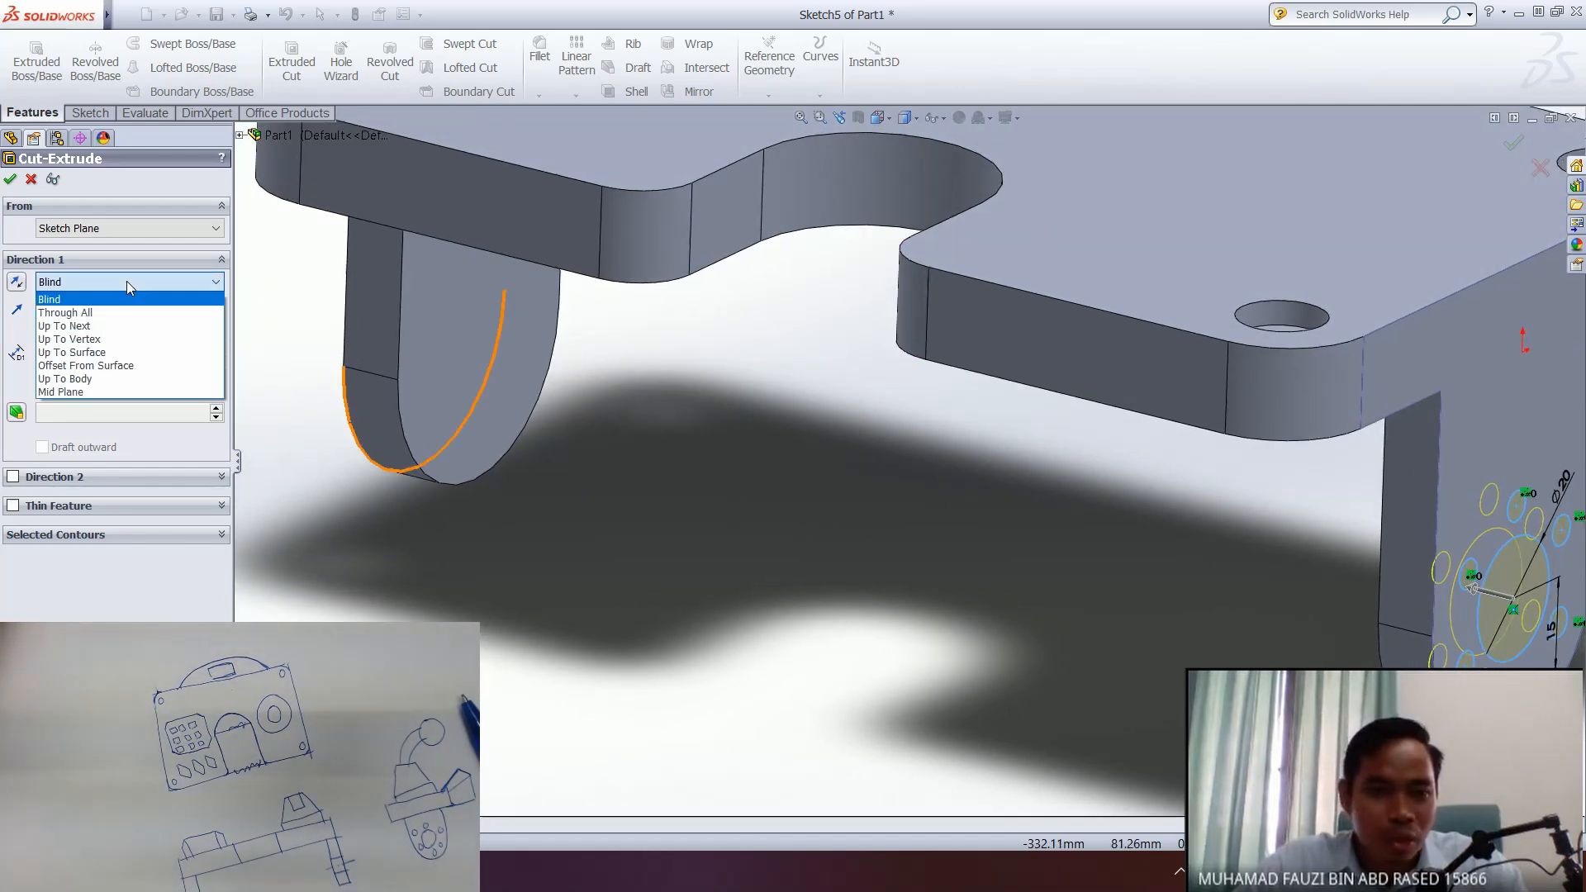
click(85, 314)
middle_drag(777, 520, 938, 557)
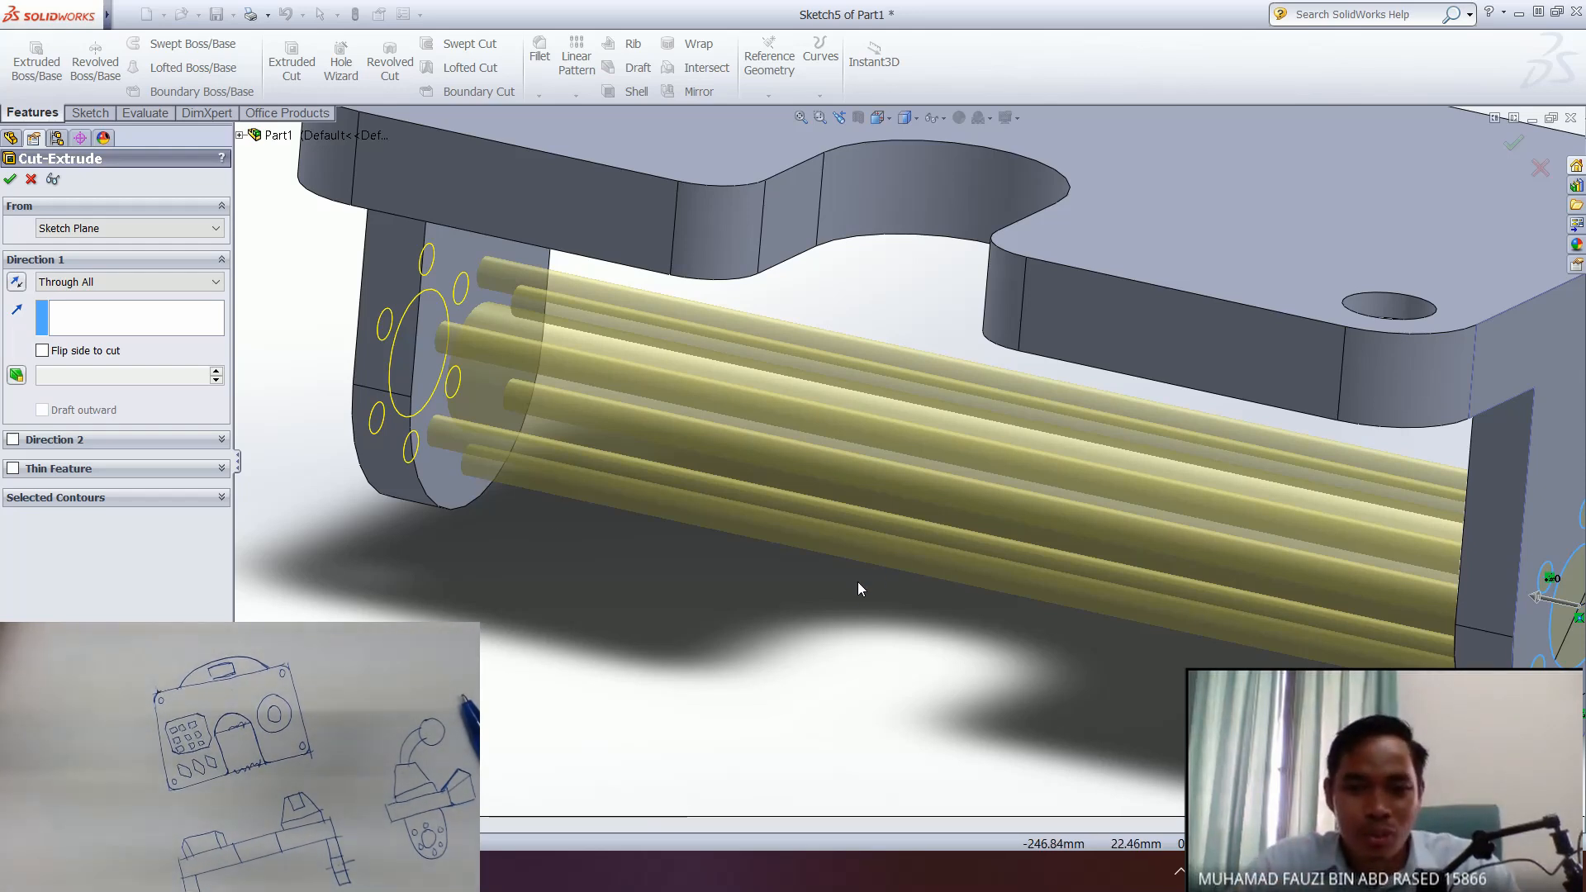
scroll(477, 482, up, 6)
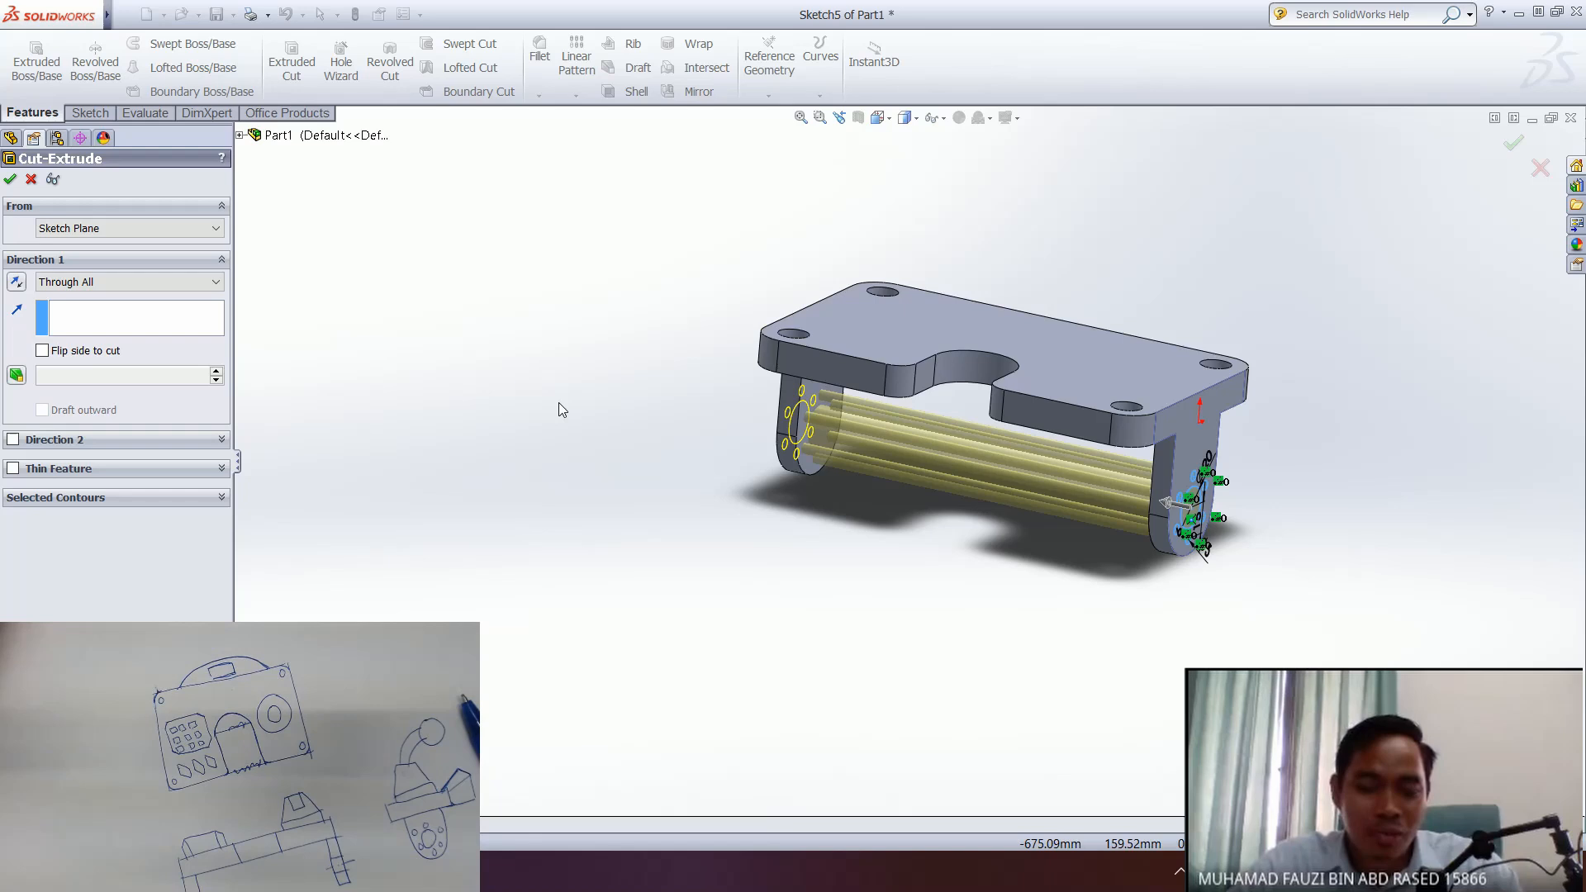
- Change the cut's Direction 1 end condition to Up To Next and inspect the preview on the leg
click(102, 281)
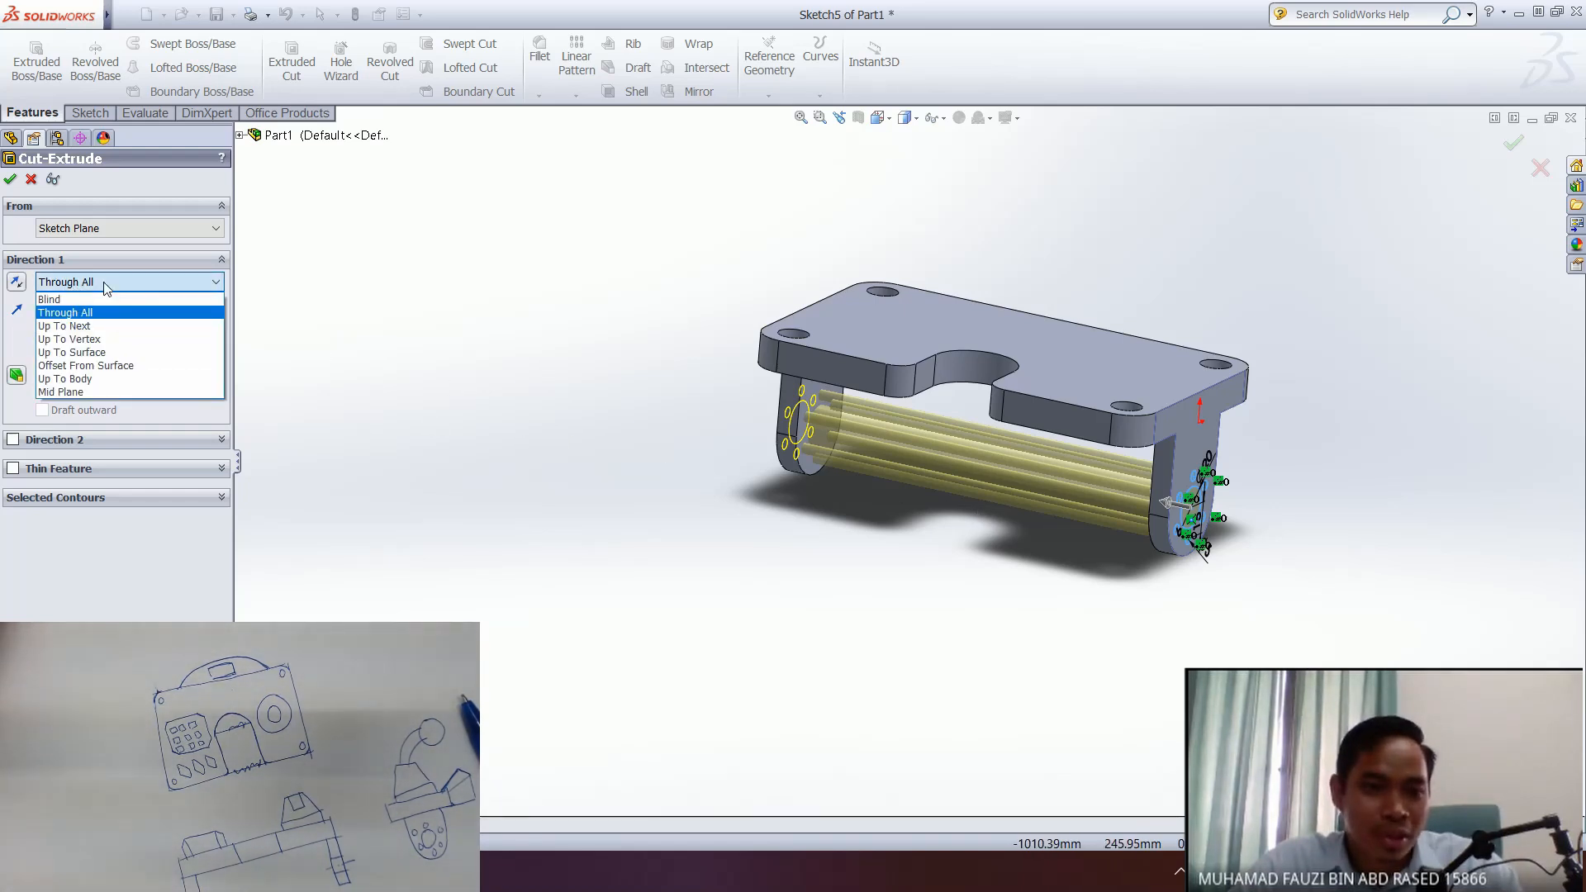
click(92, 328)
middle_drag(1000, 507, 1067, 519)
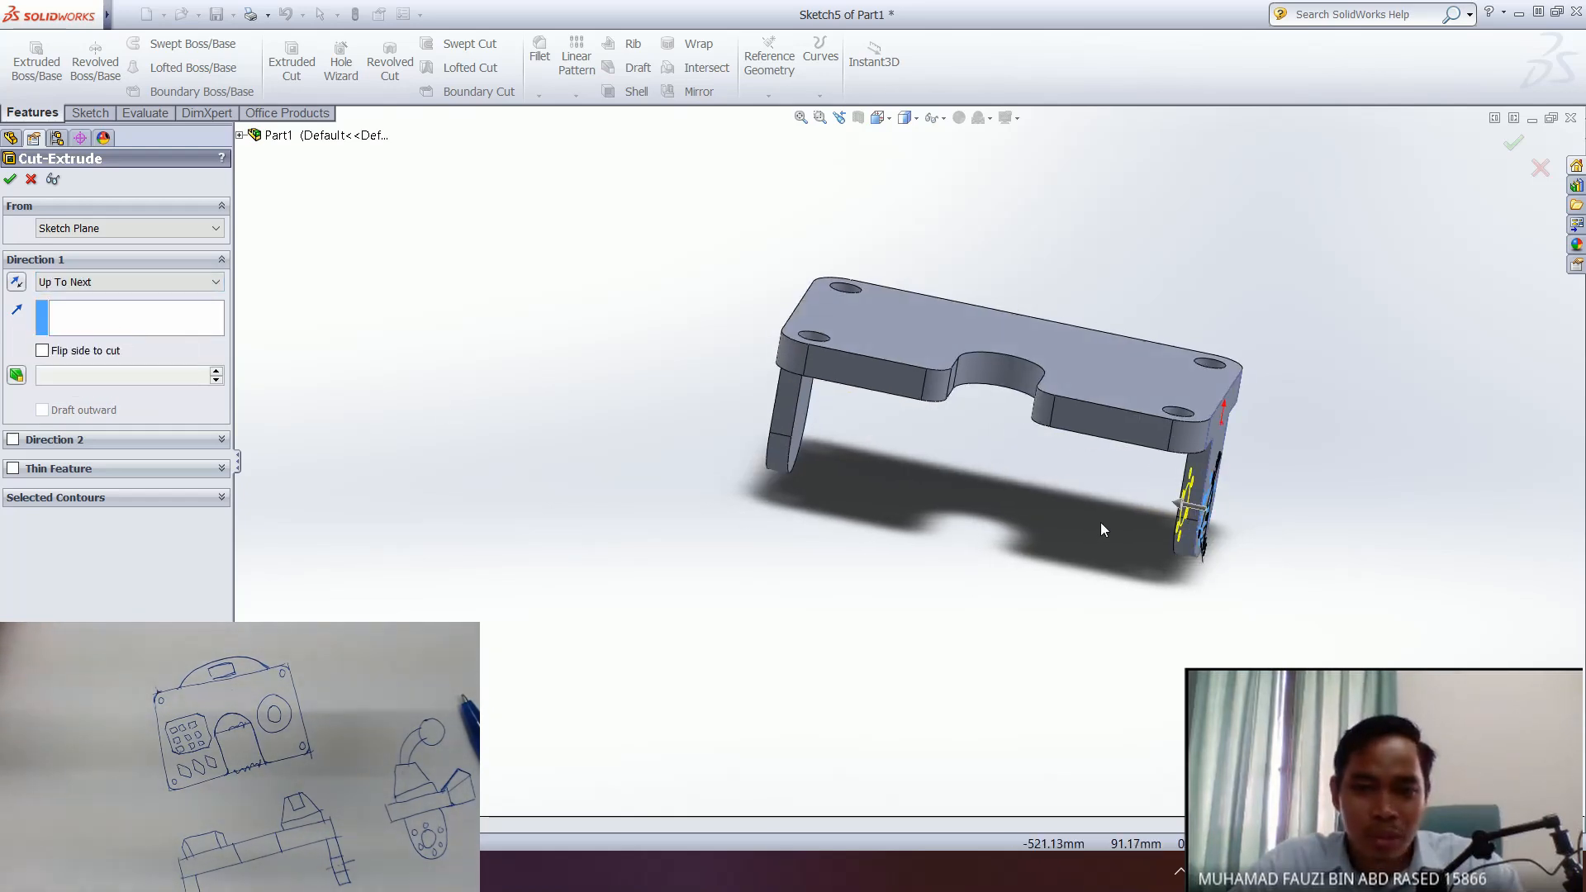
scroll(1213, 552, up, 10)
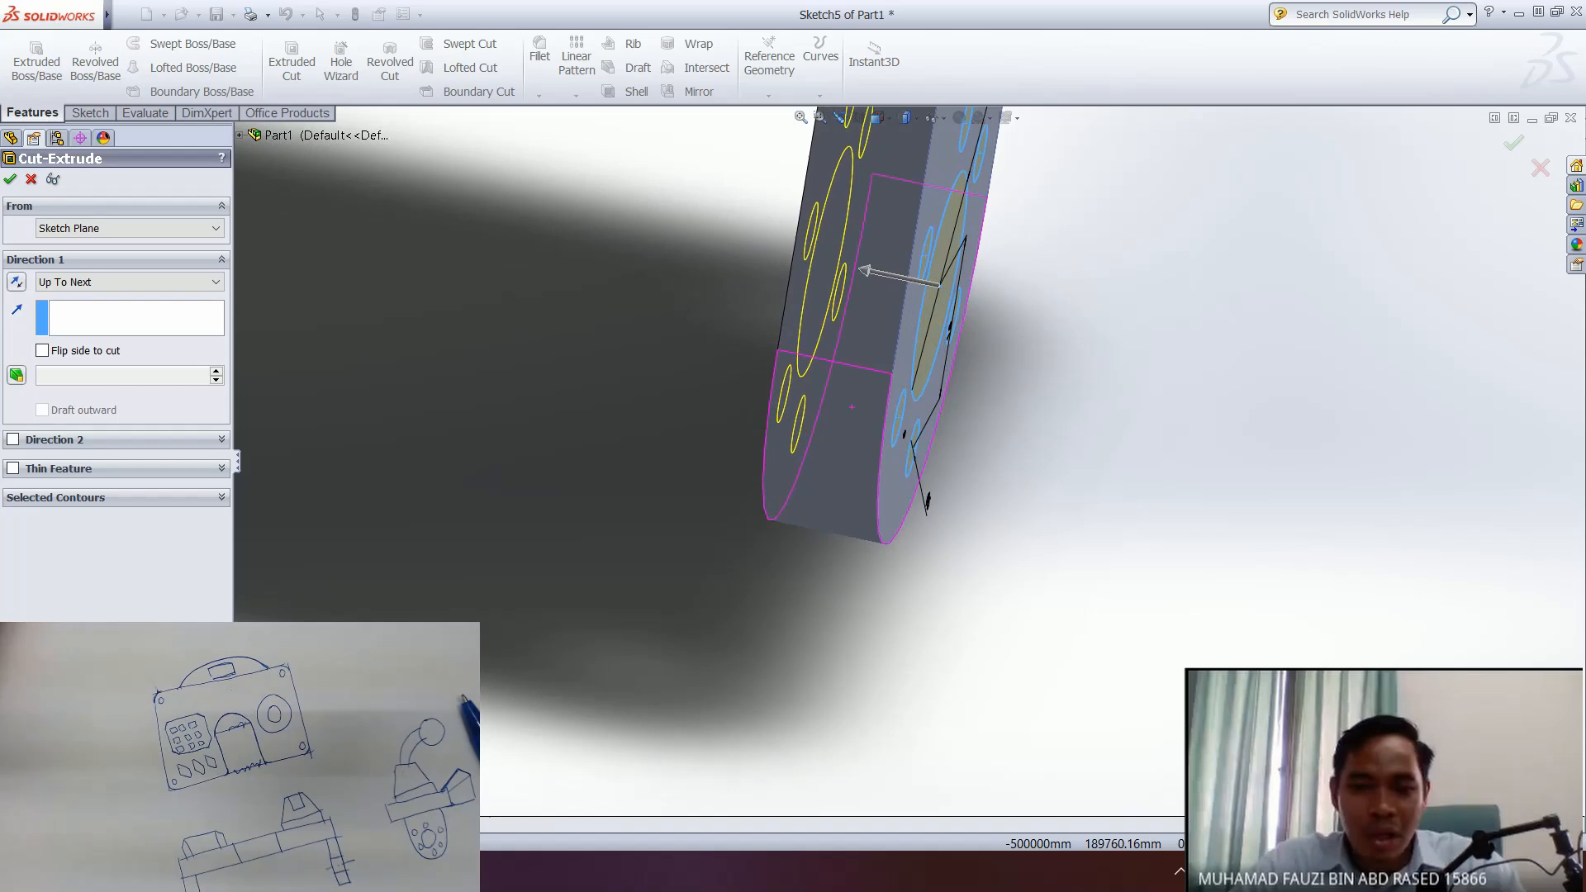
mouse_move(834, 356)
middle_down()
mouse_move(800, 354)
mouse_move(785, 389)
mouse_move(745, 380)
mouse_move(741, 609)
middle_up()
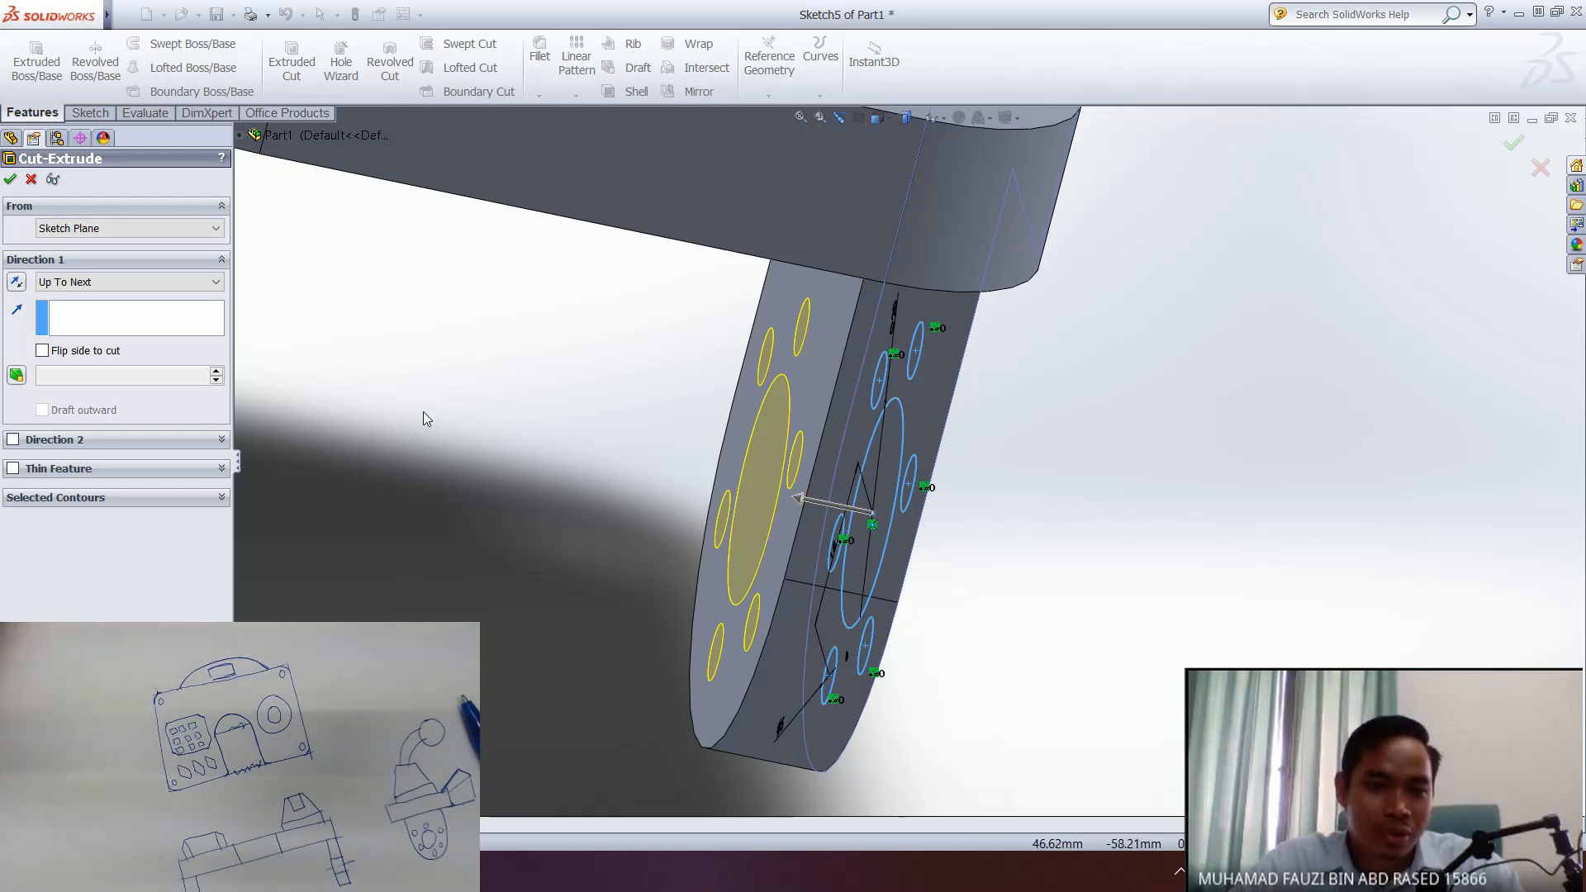
mouse_move(698, 505)
middle_down()
mouse_move(671, 508)
mouse_move(1081, 632)
mouse_move(946, 479)
middle_up()
middle_drag(906, 562, 850, 518)
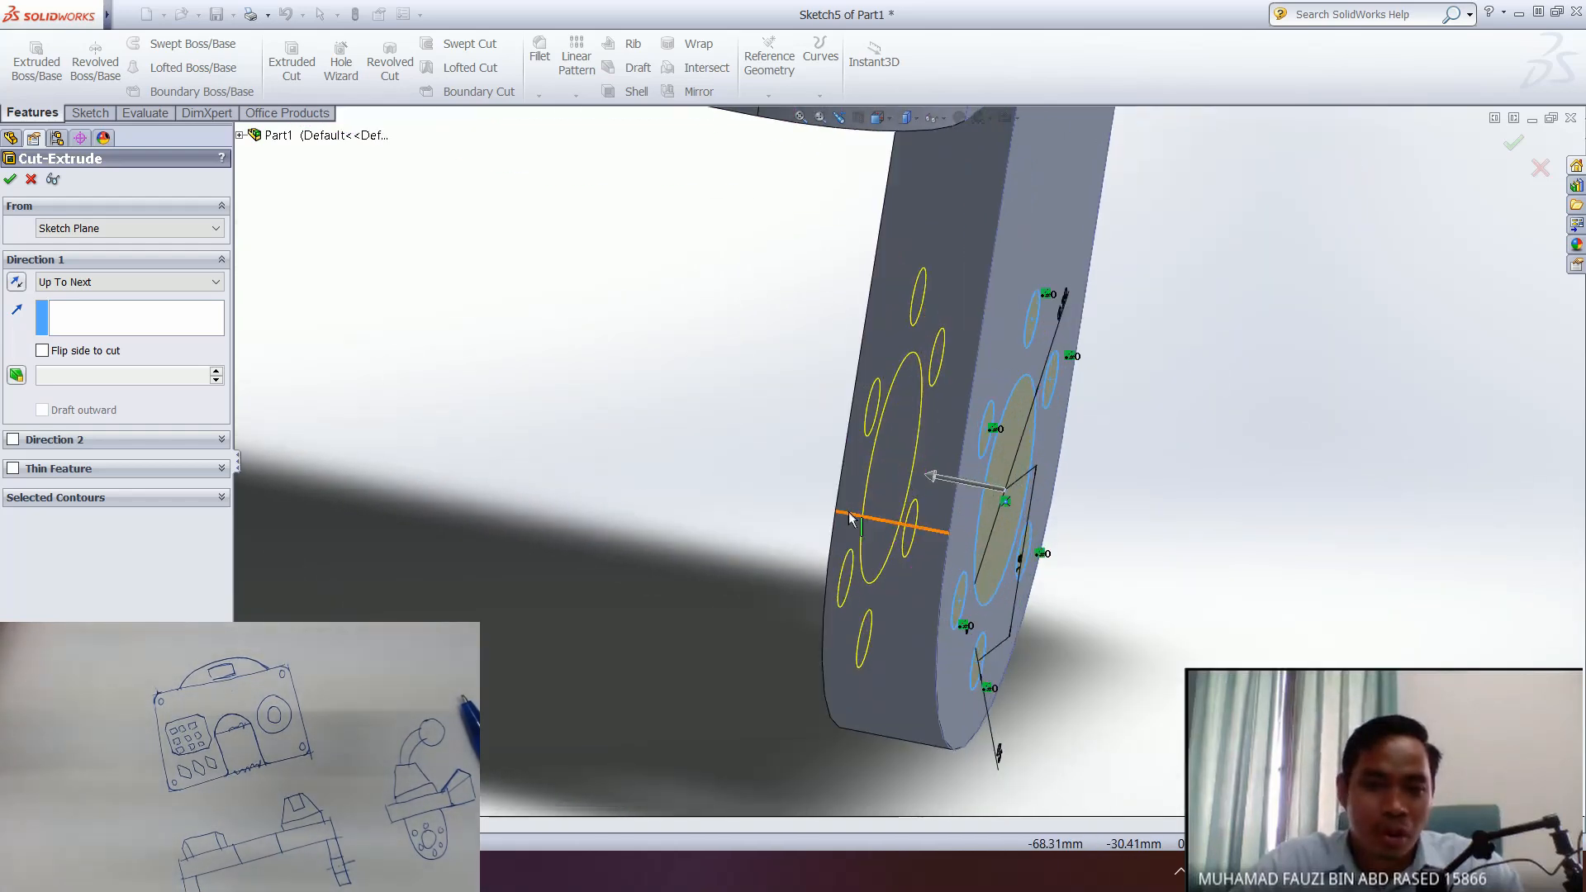
scroll(770, 549, up, 10)
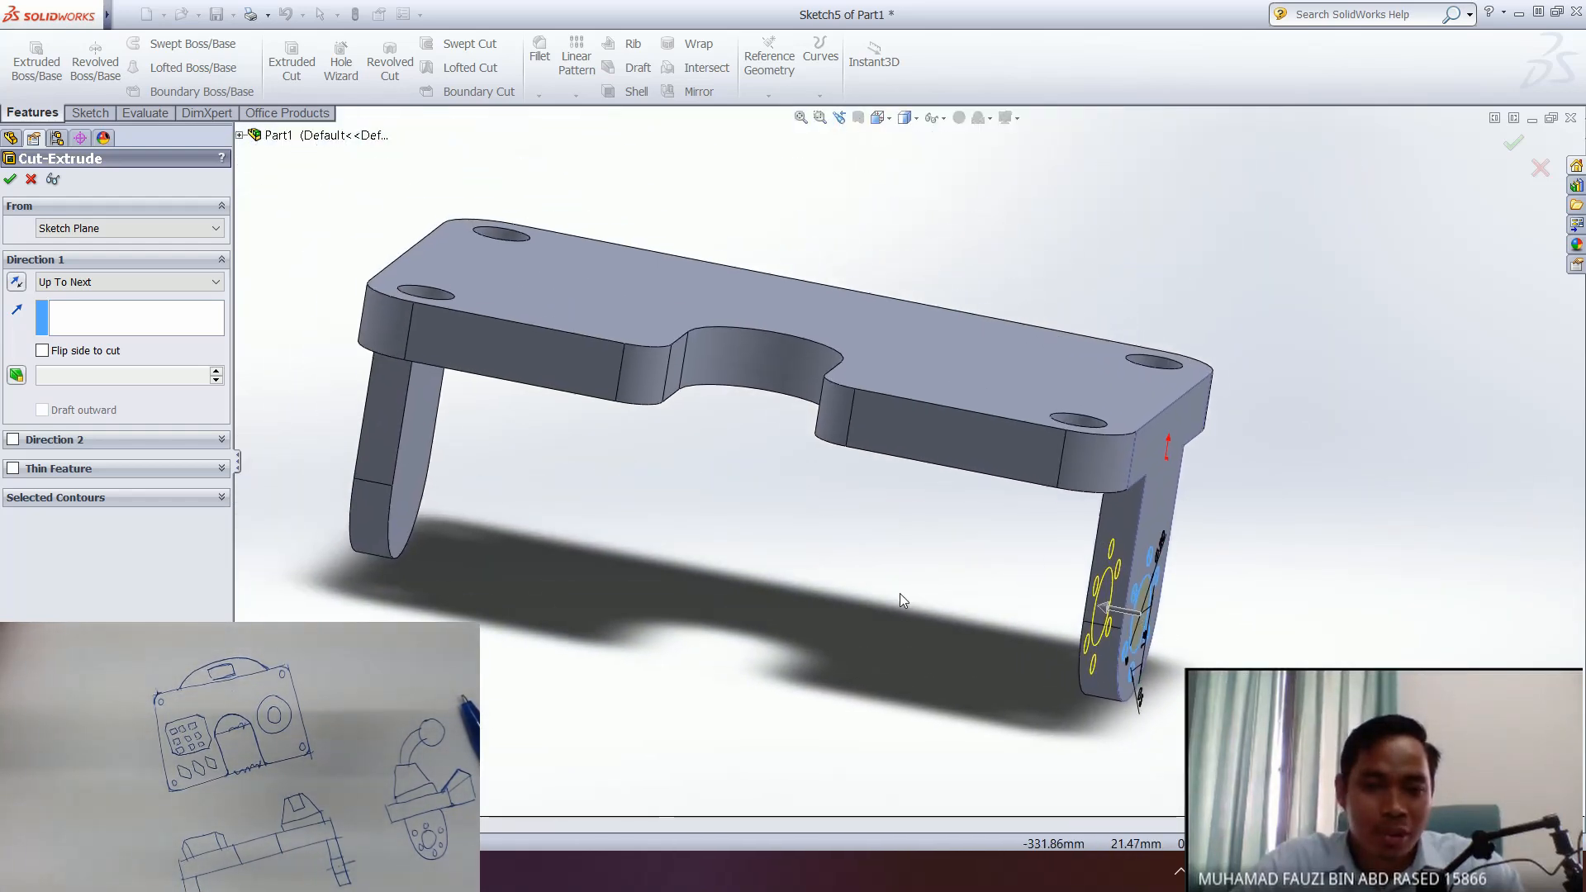
middle_drag(1028, 619, 1044, 628)
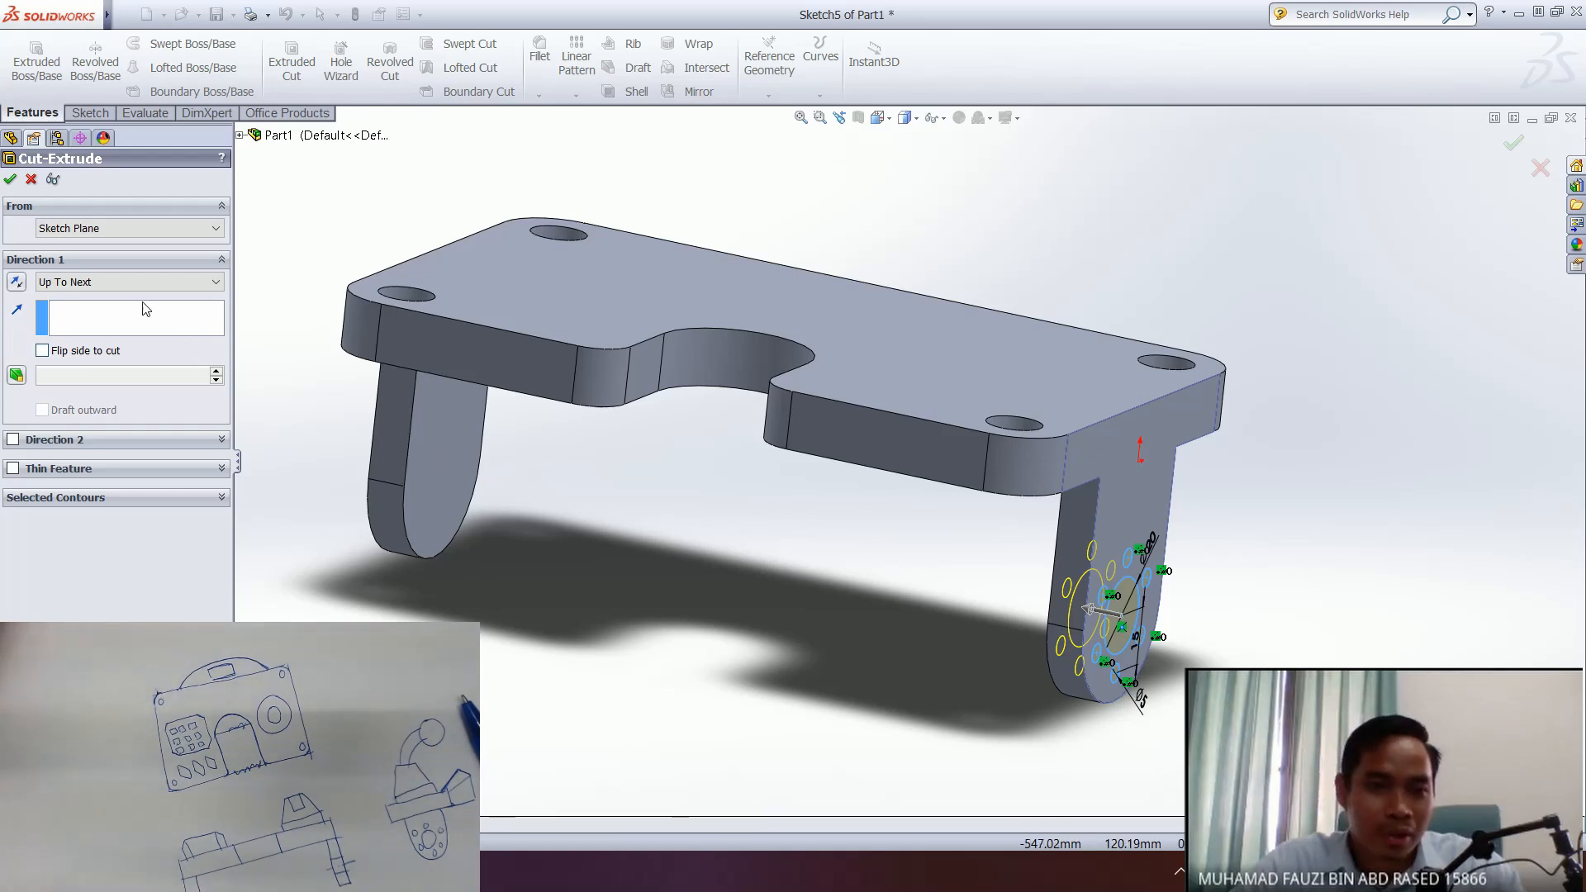
- Set the cut's Direction 1 end condition to Through All and complete the hole cut through both legs
click(105, 286)
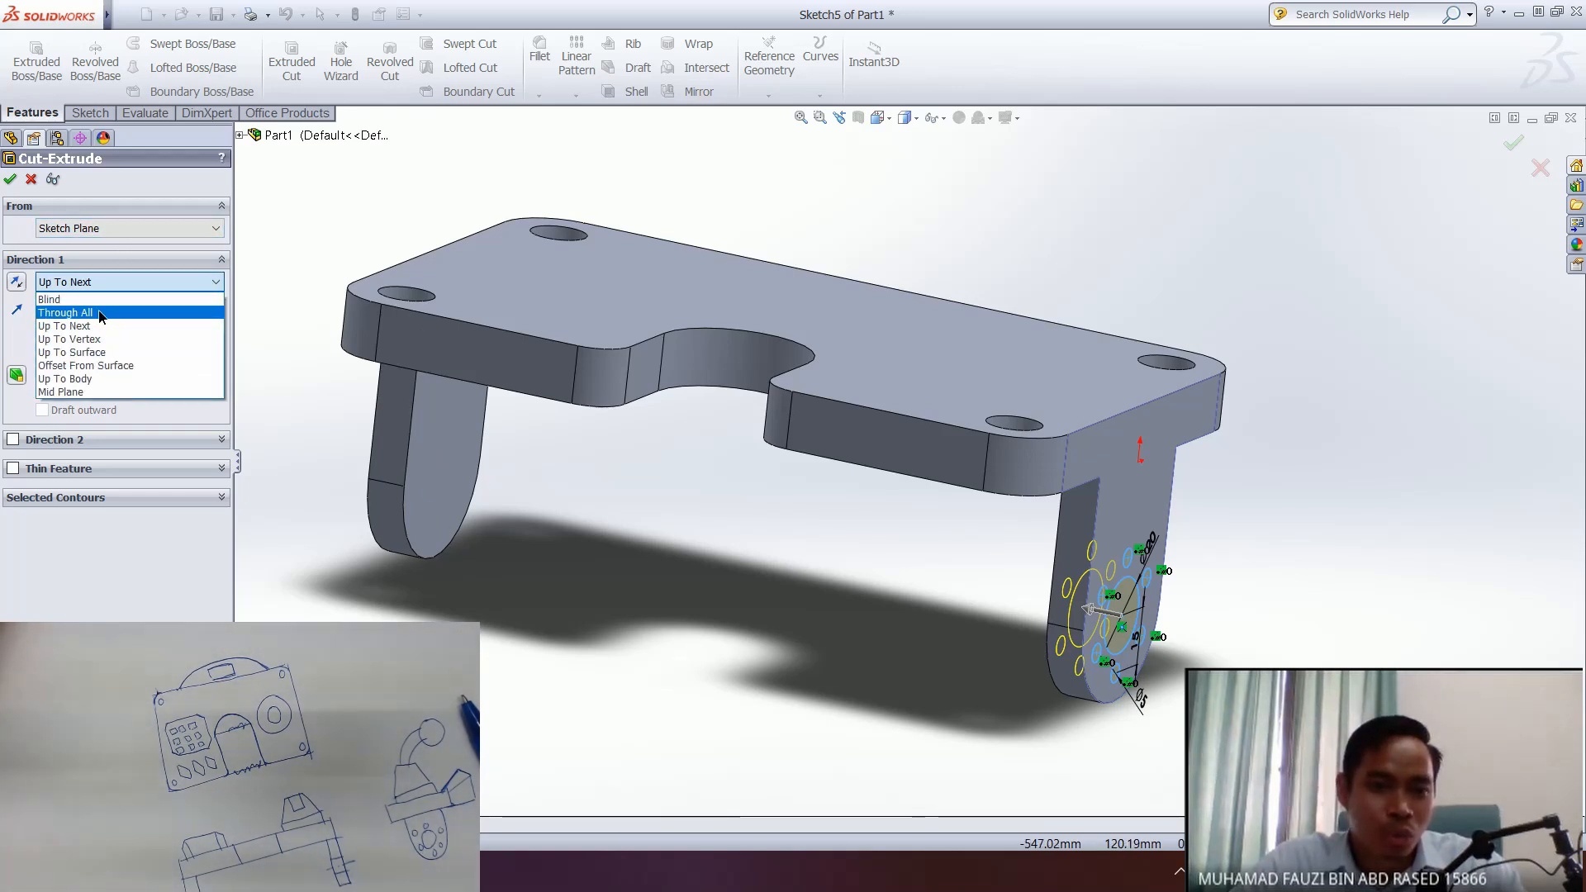
click(74, 310)
middle_drag(768, 556, 724, 560)
click(10, 179)
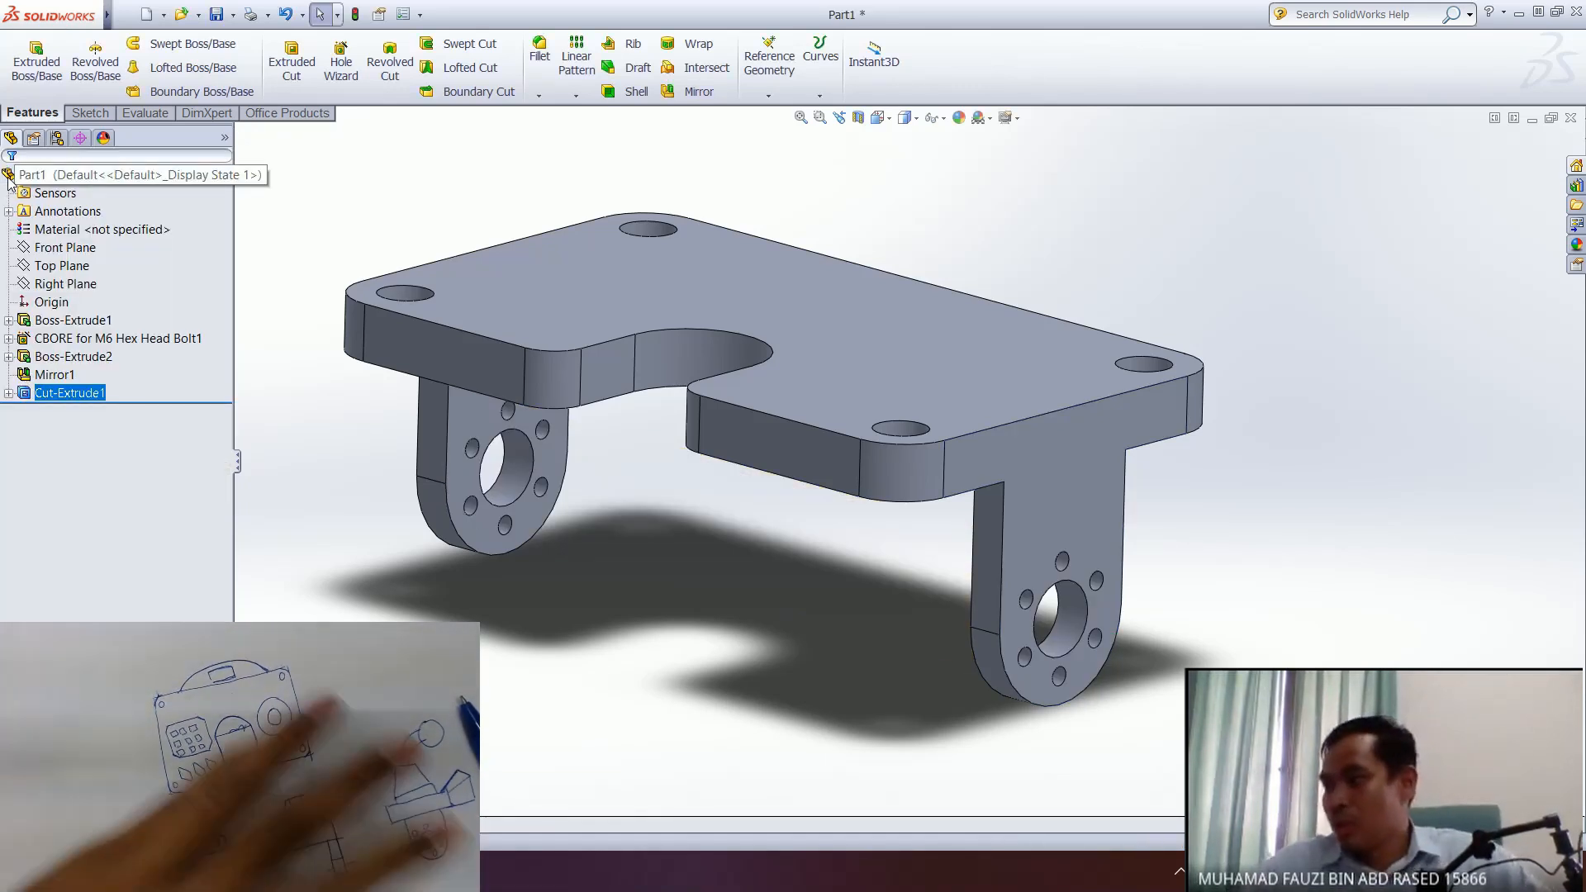
middle_drag(711, 616, 1024, 495)
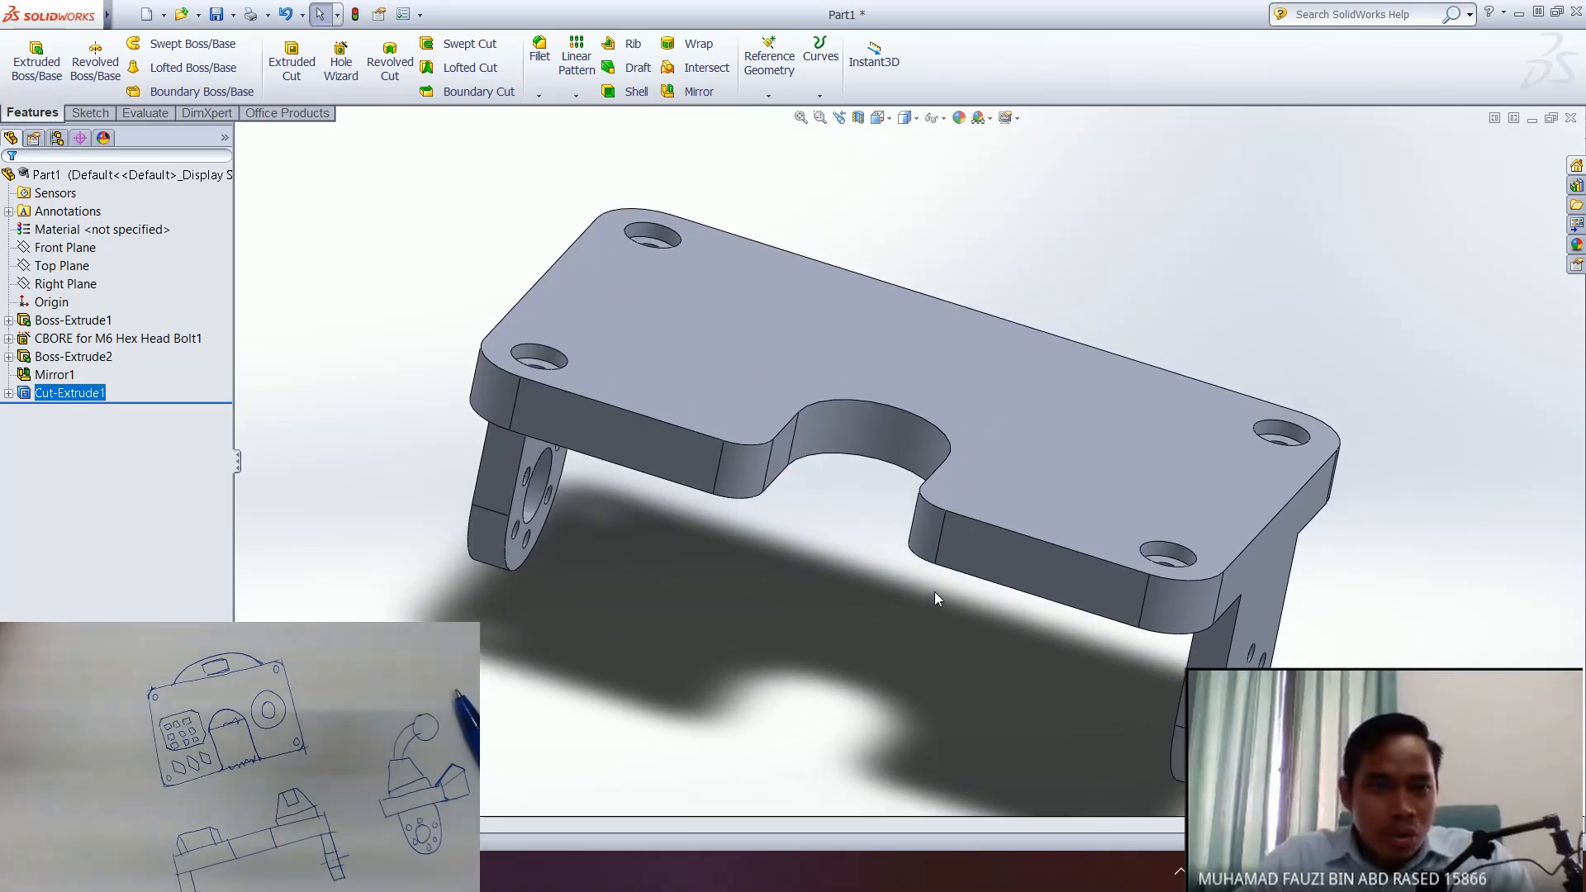
- Save the part to the Desktop under the file name Example 1
click(215, 14)
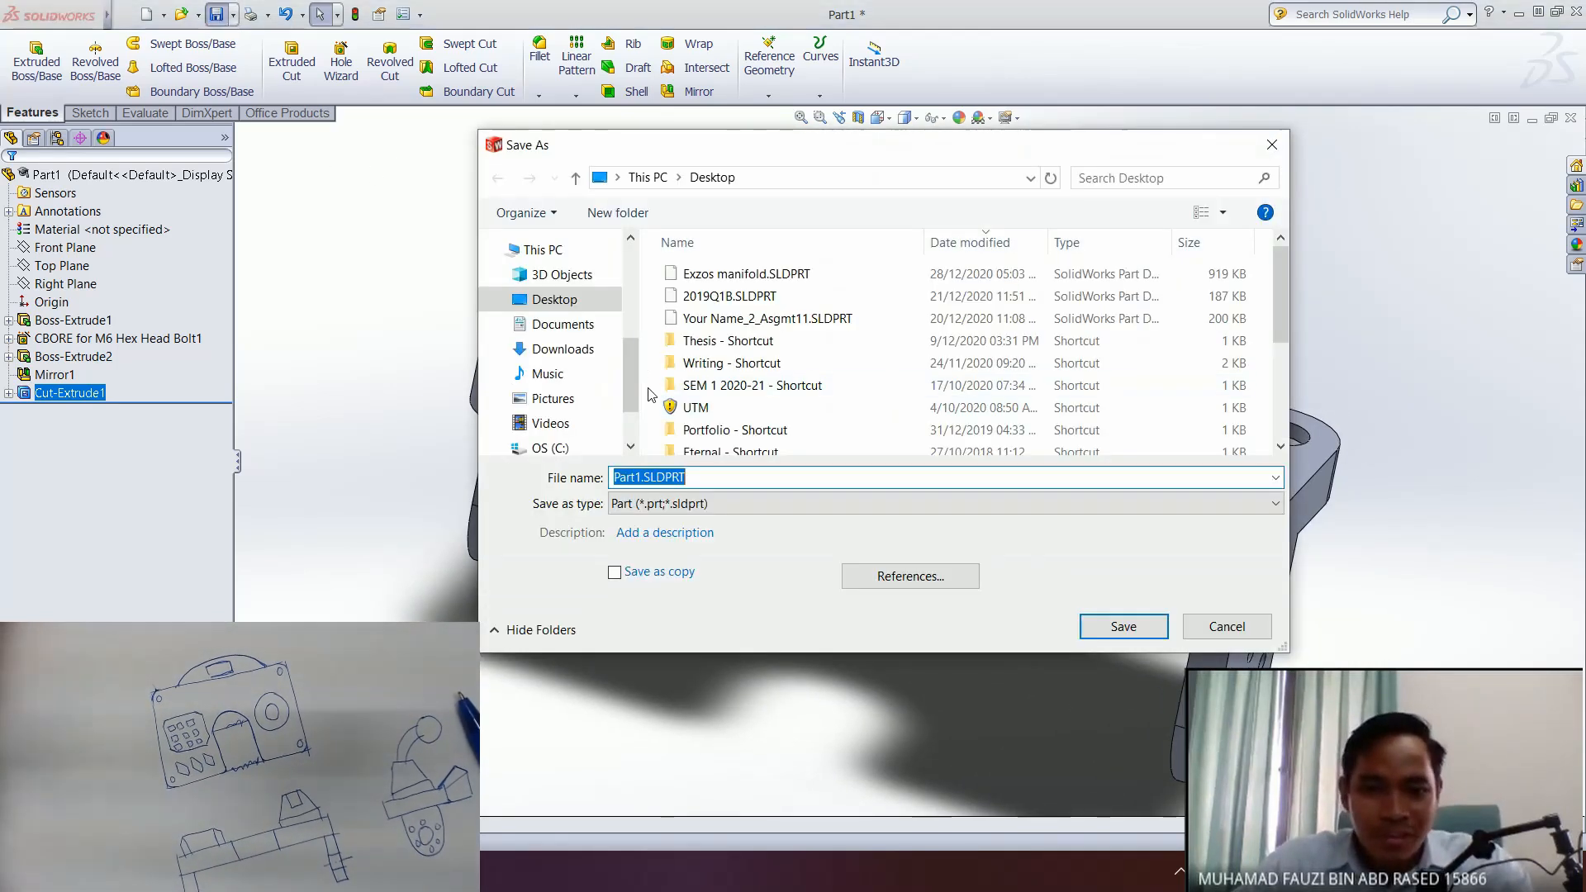
click(645, 479)
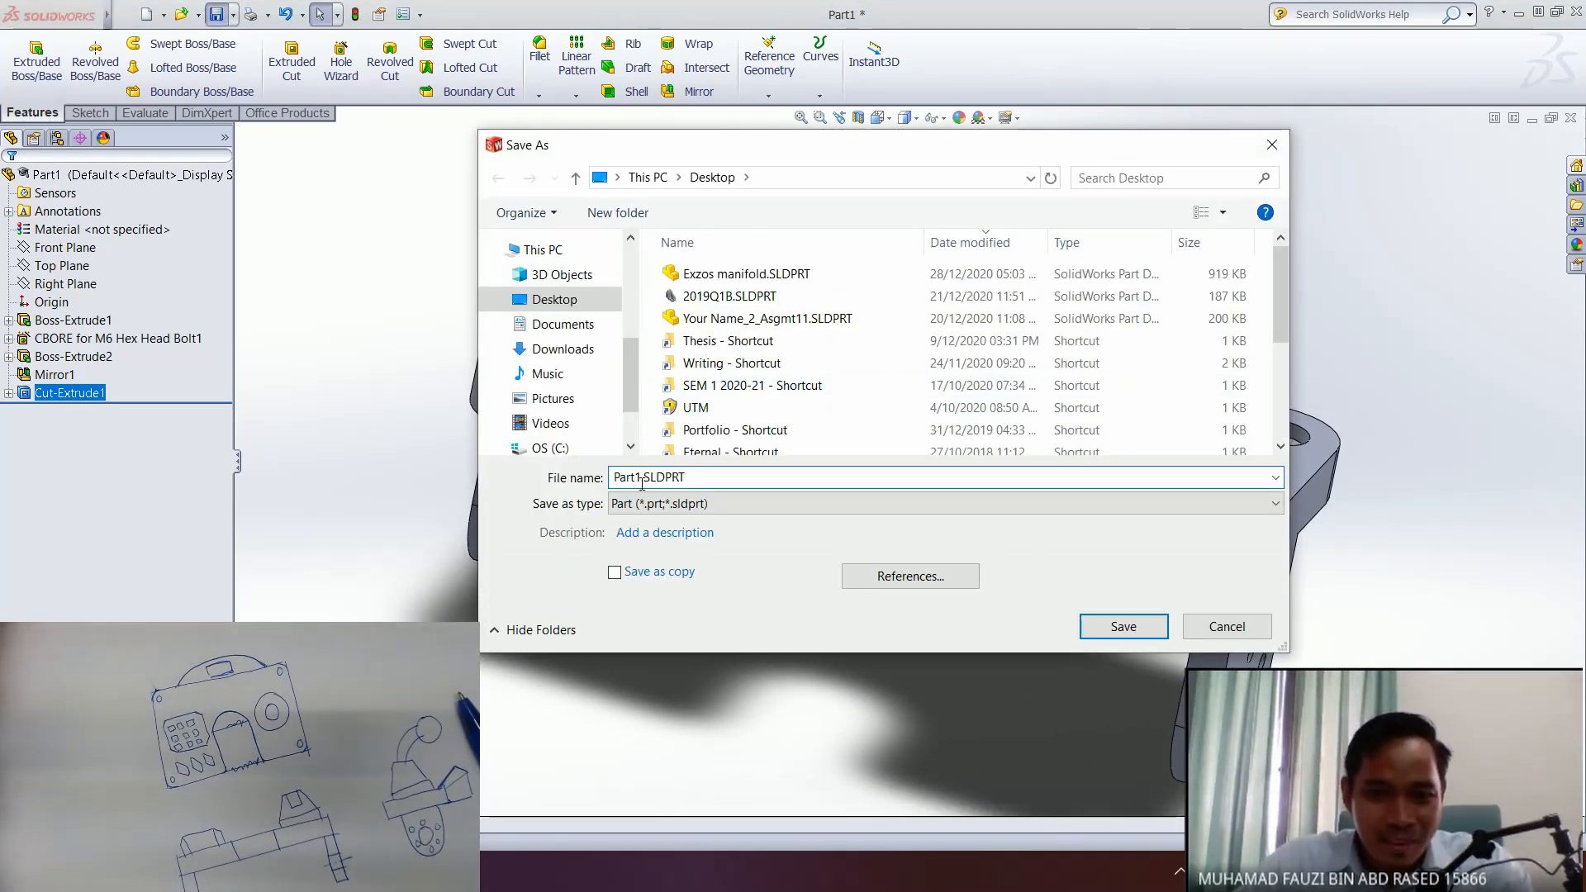
drag(642, 483, 583, 483)
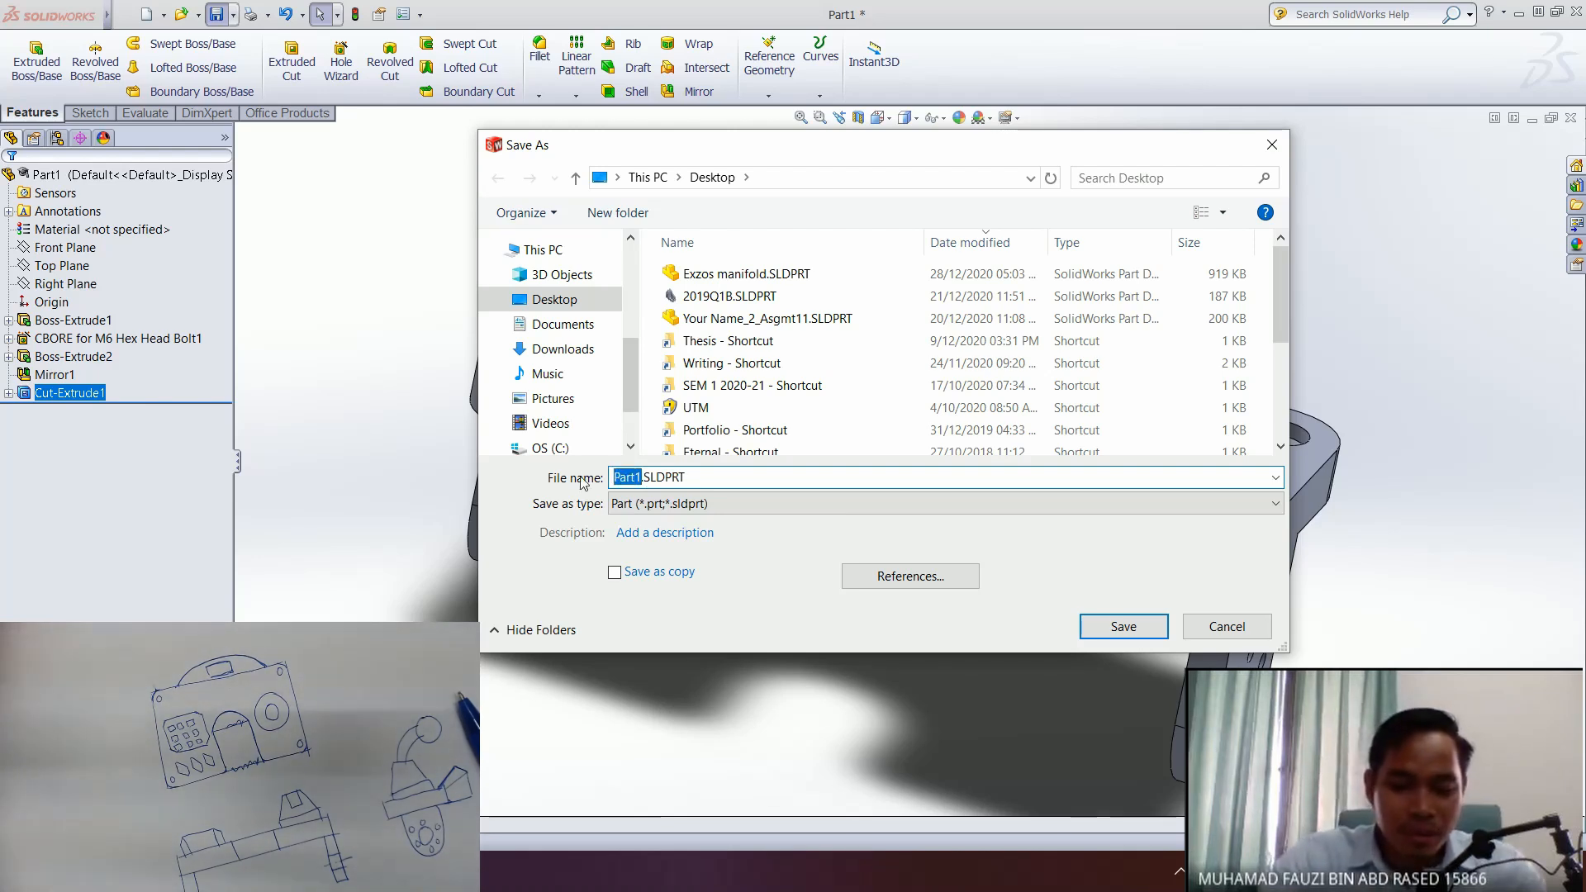
text(Example 1)
key(Return)
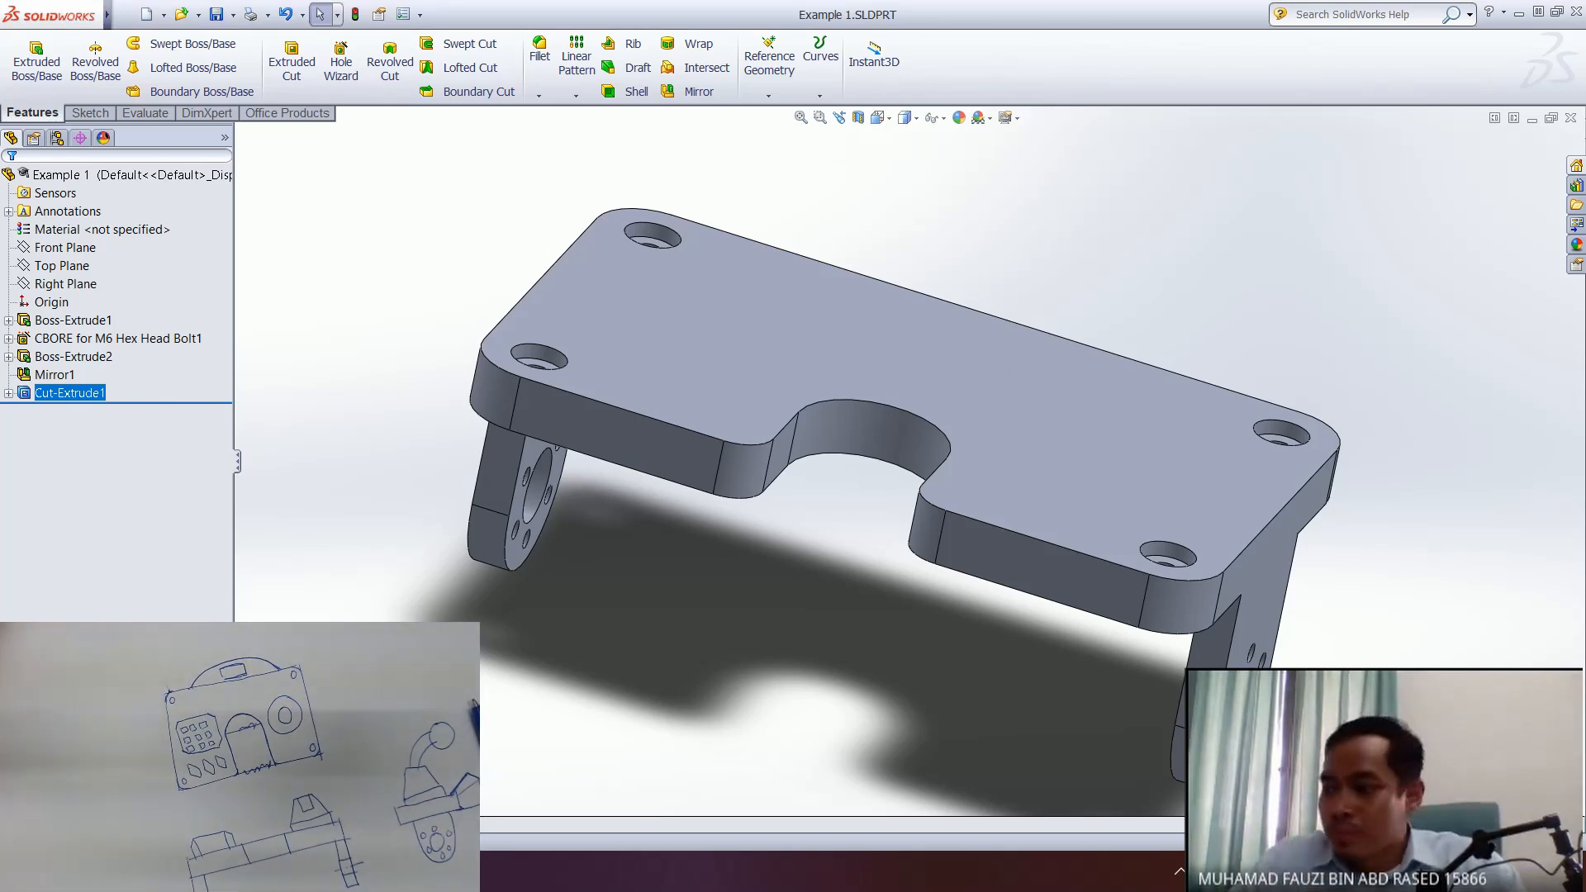
middle_drag(1115, 491, 1013, 497)
middle_drag(894, 541, 895, 596)
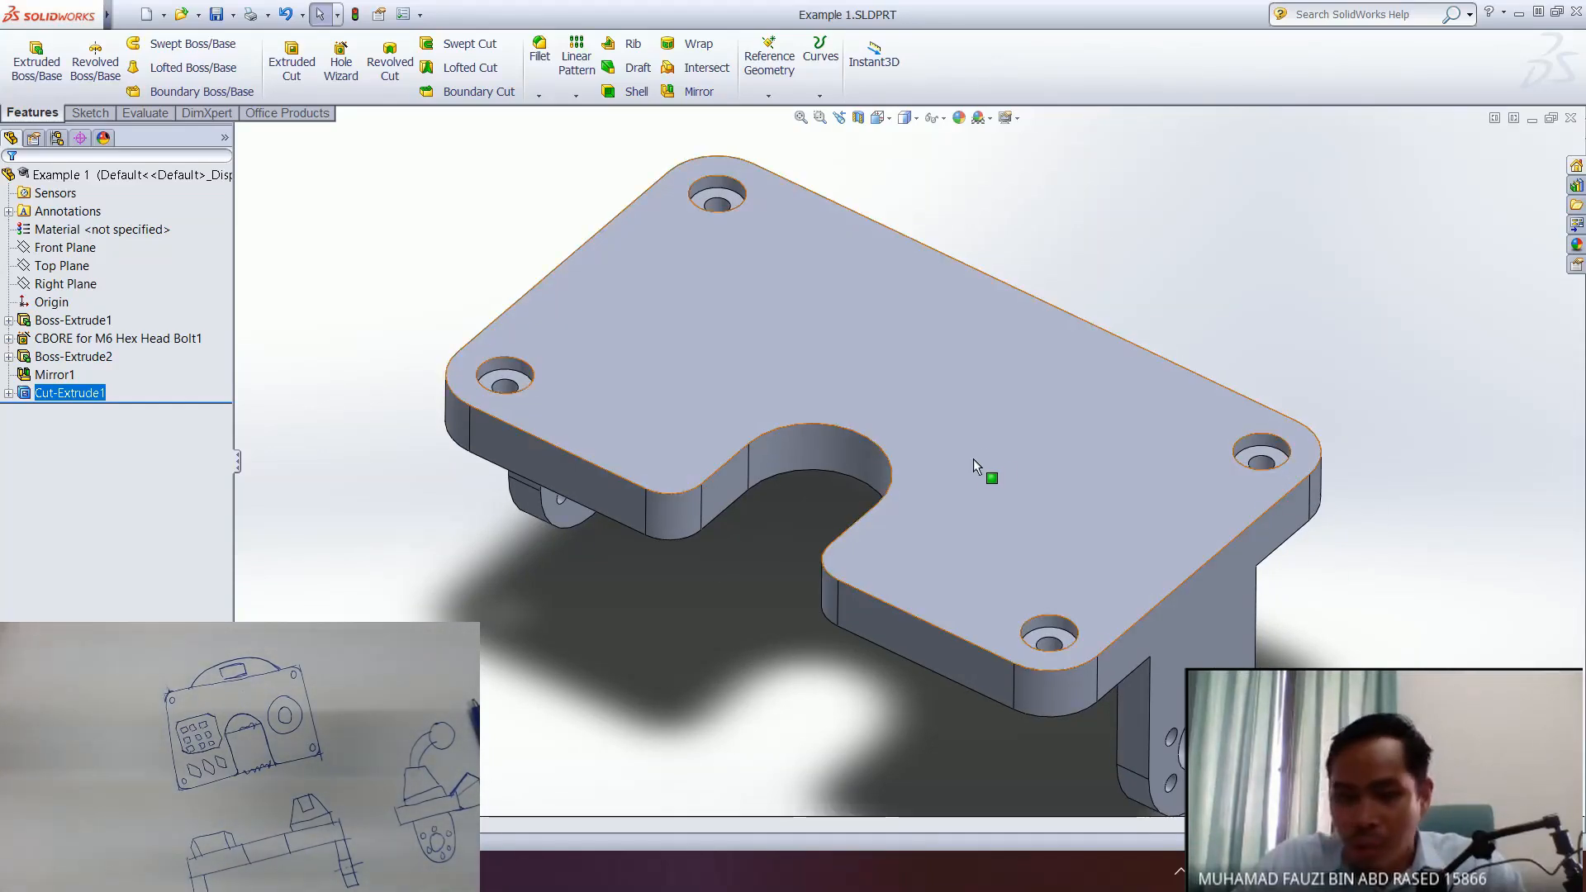
middle_drag(870, 446, 1009, 461)
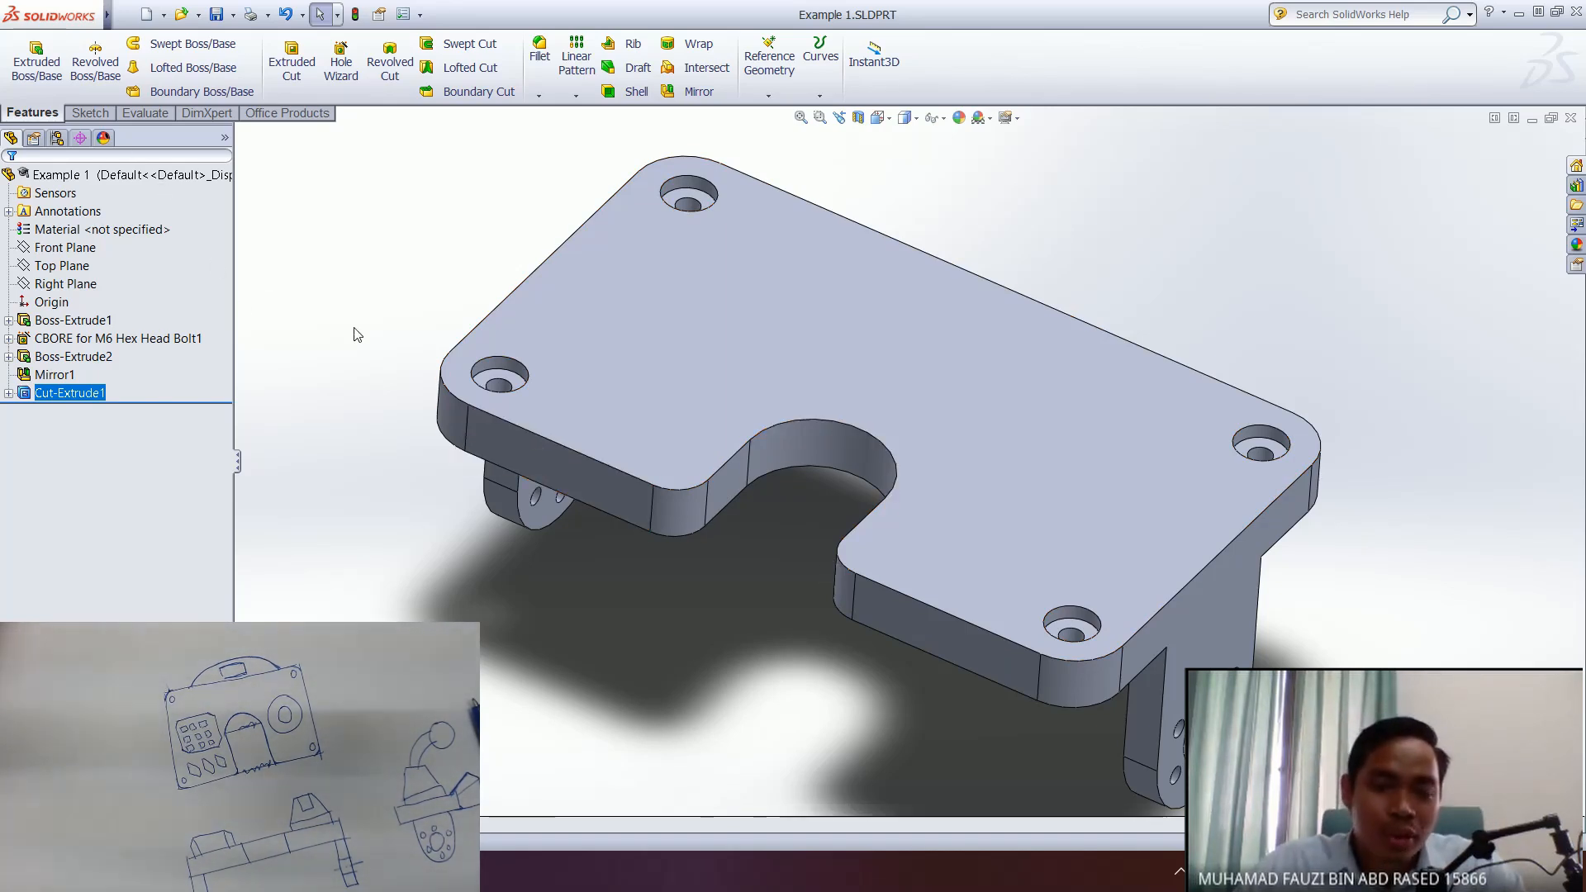
click(89, 116)
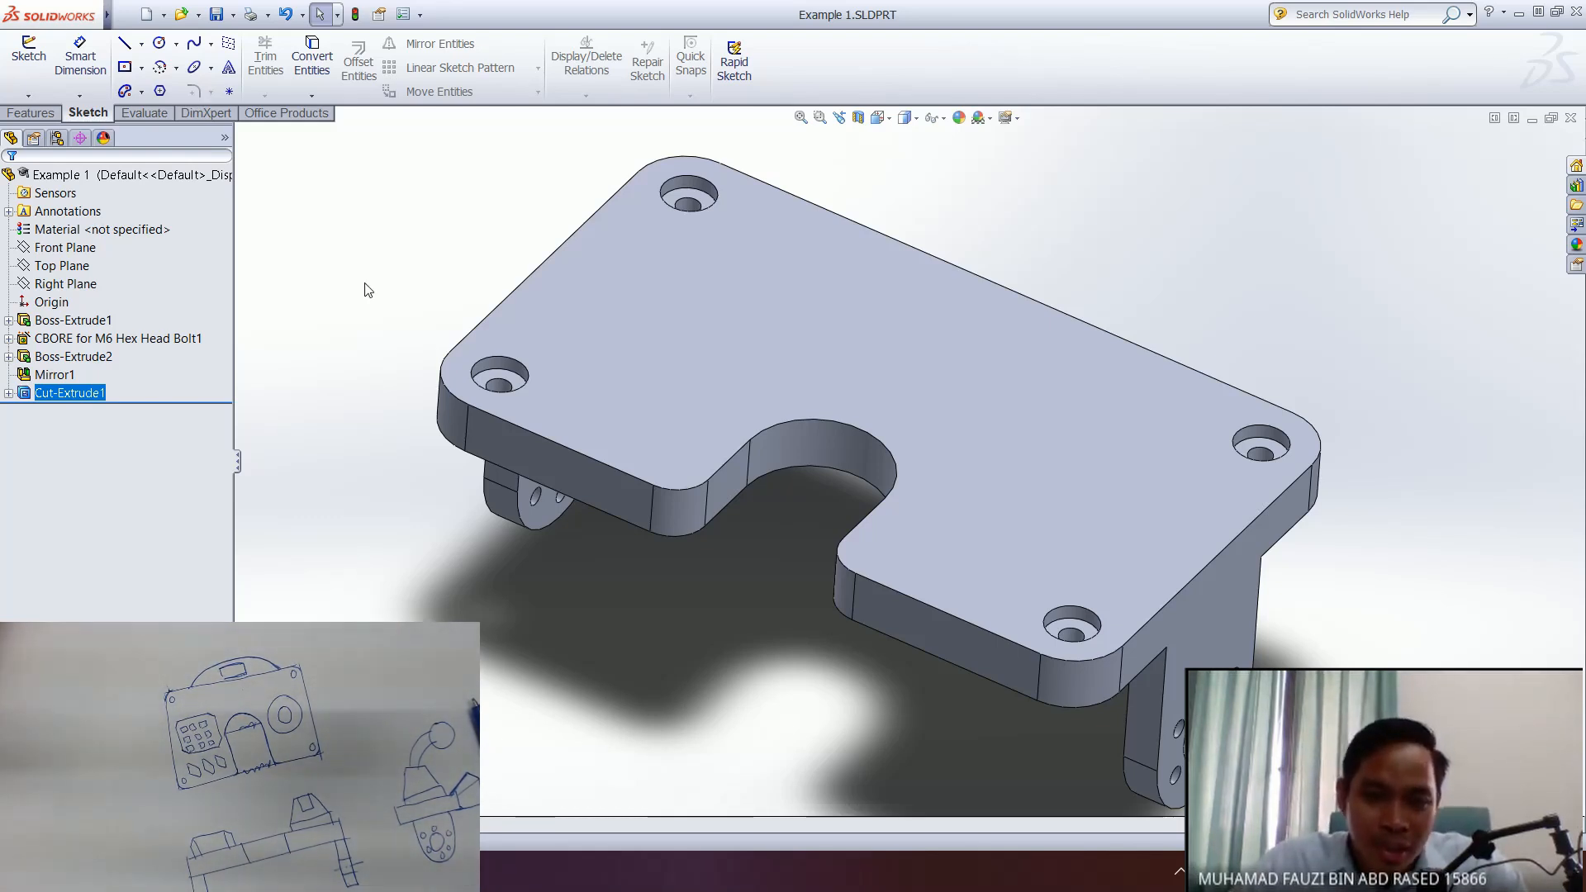
click(31, 112)
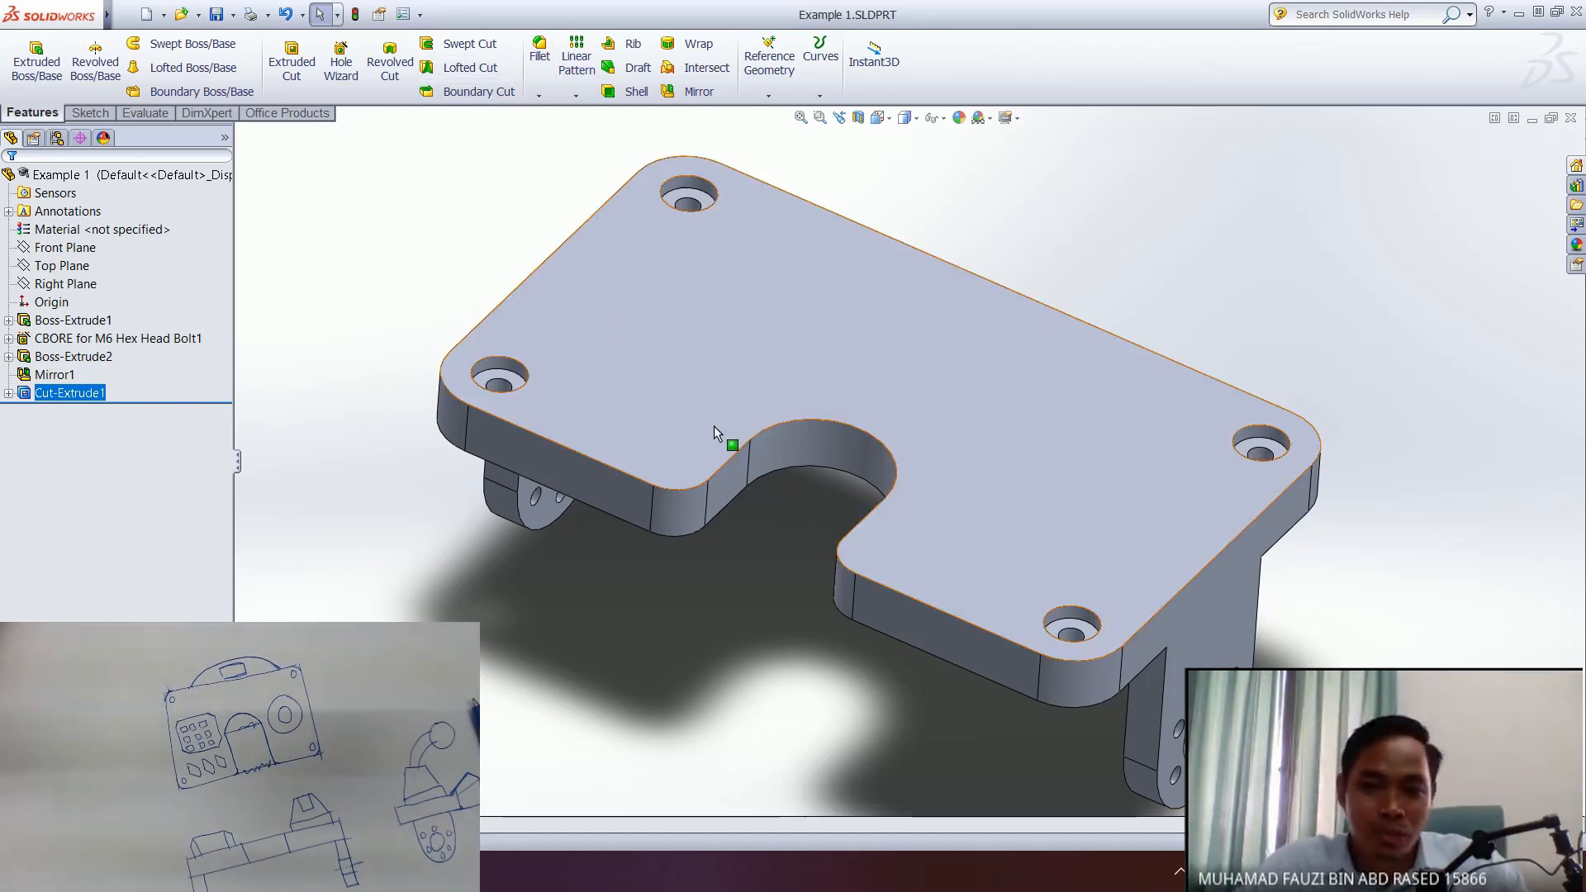
mouse_move(959, 521)
middle_down()
mouse_move(920, 511)
mouse_move(938, 538)
mouse_move(933, 520)
middle_up()
mouse_move(808, 459)
ctrl+middle_down()
mouse_move(795, 502)
mouse_move(827, 459)
ctrl+middle_up()
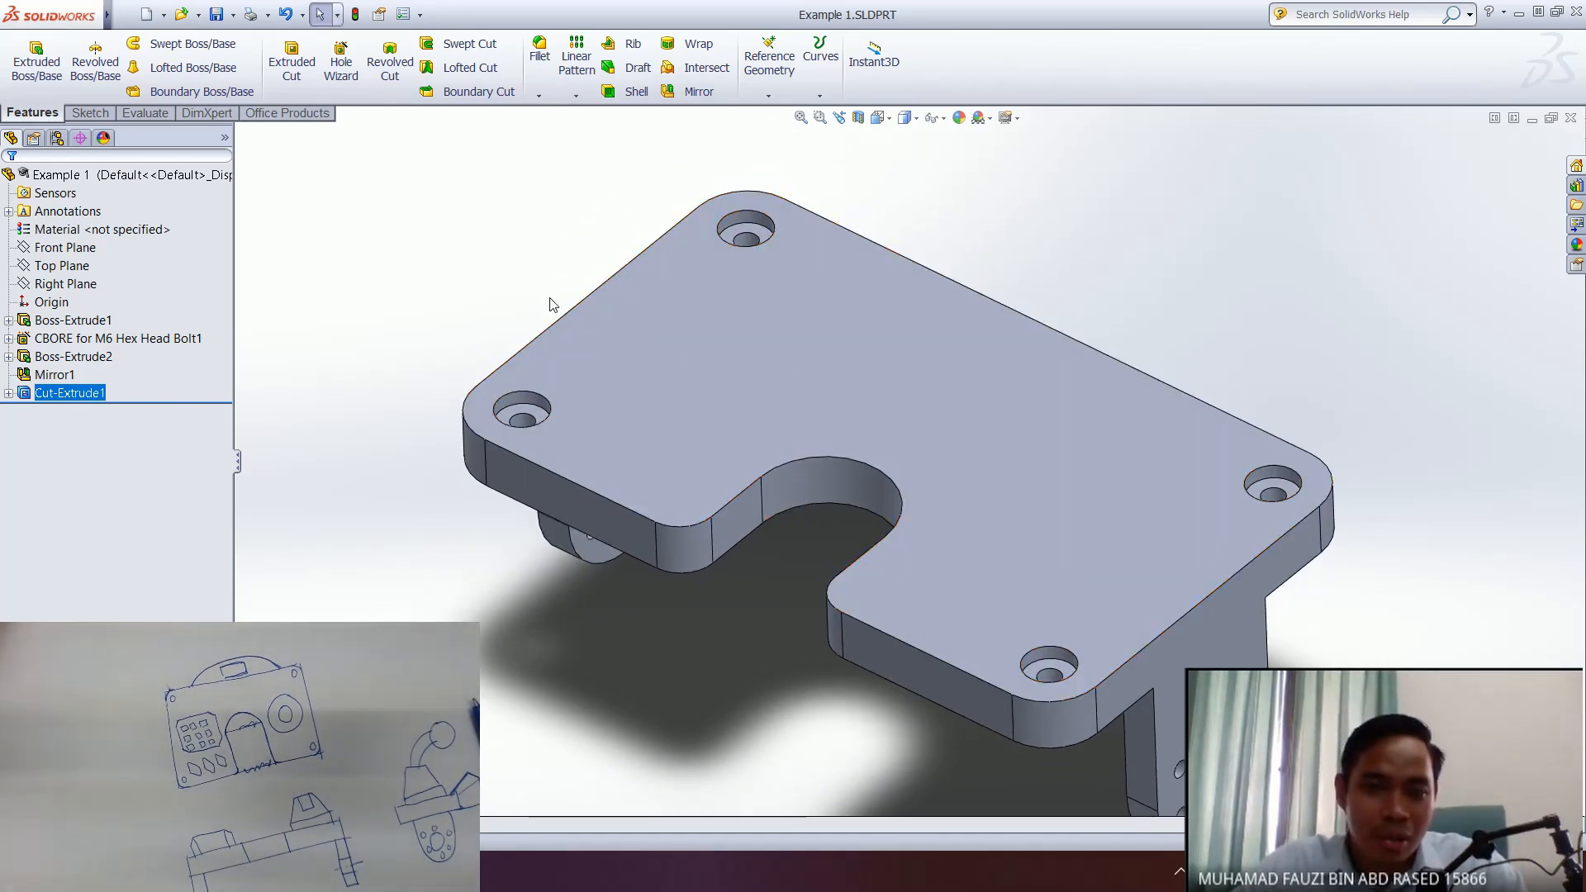
click(539, 52)
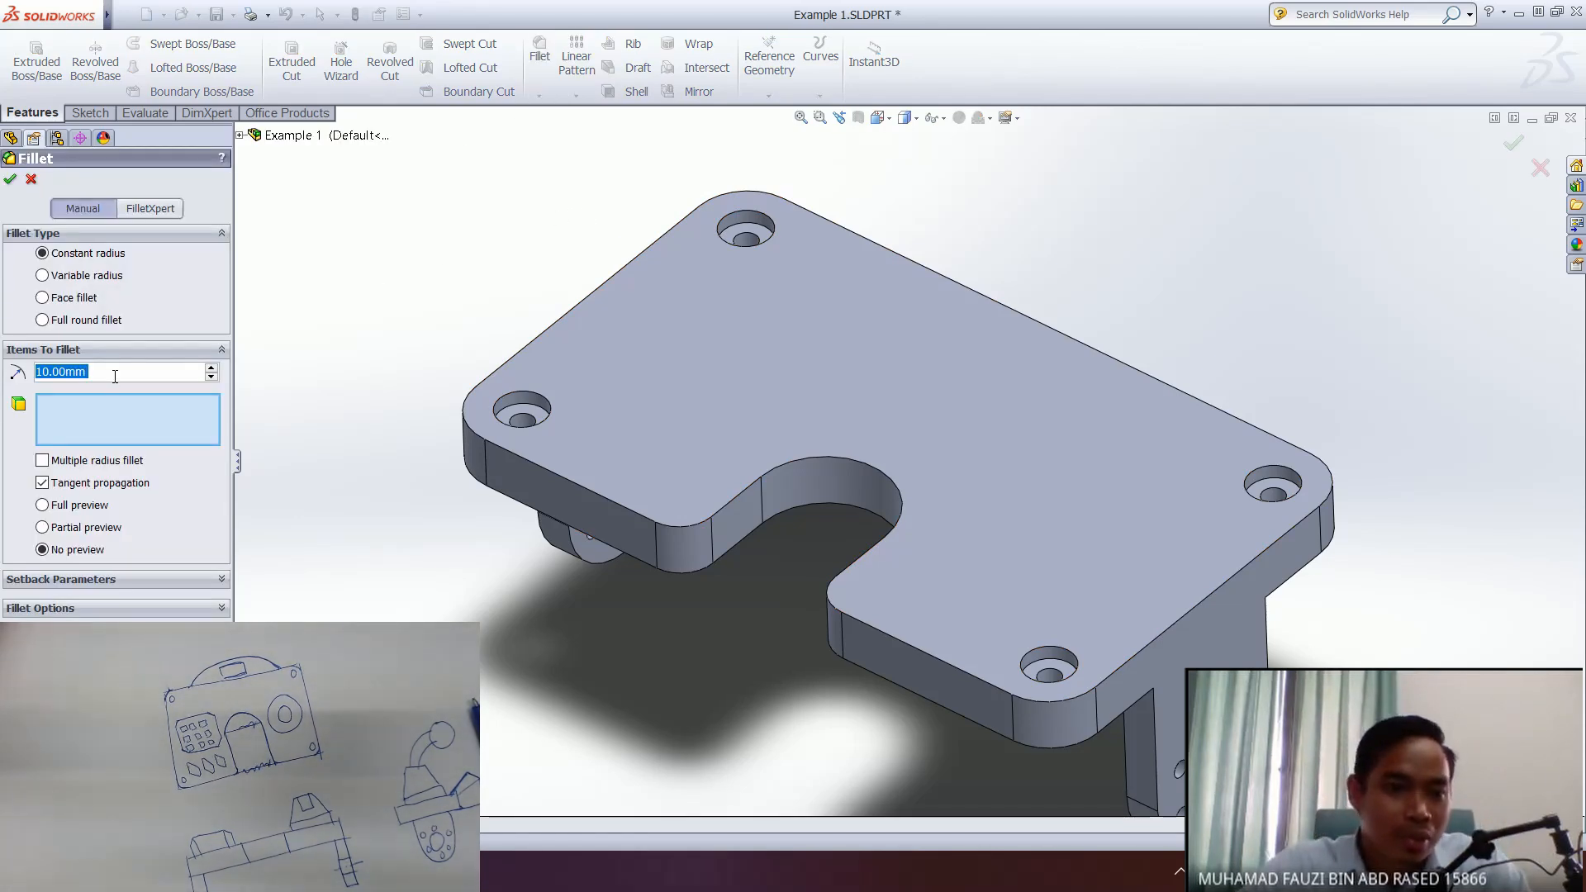
text(1)
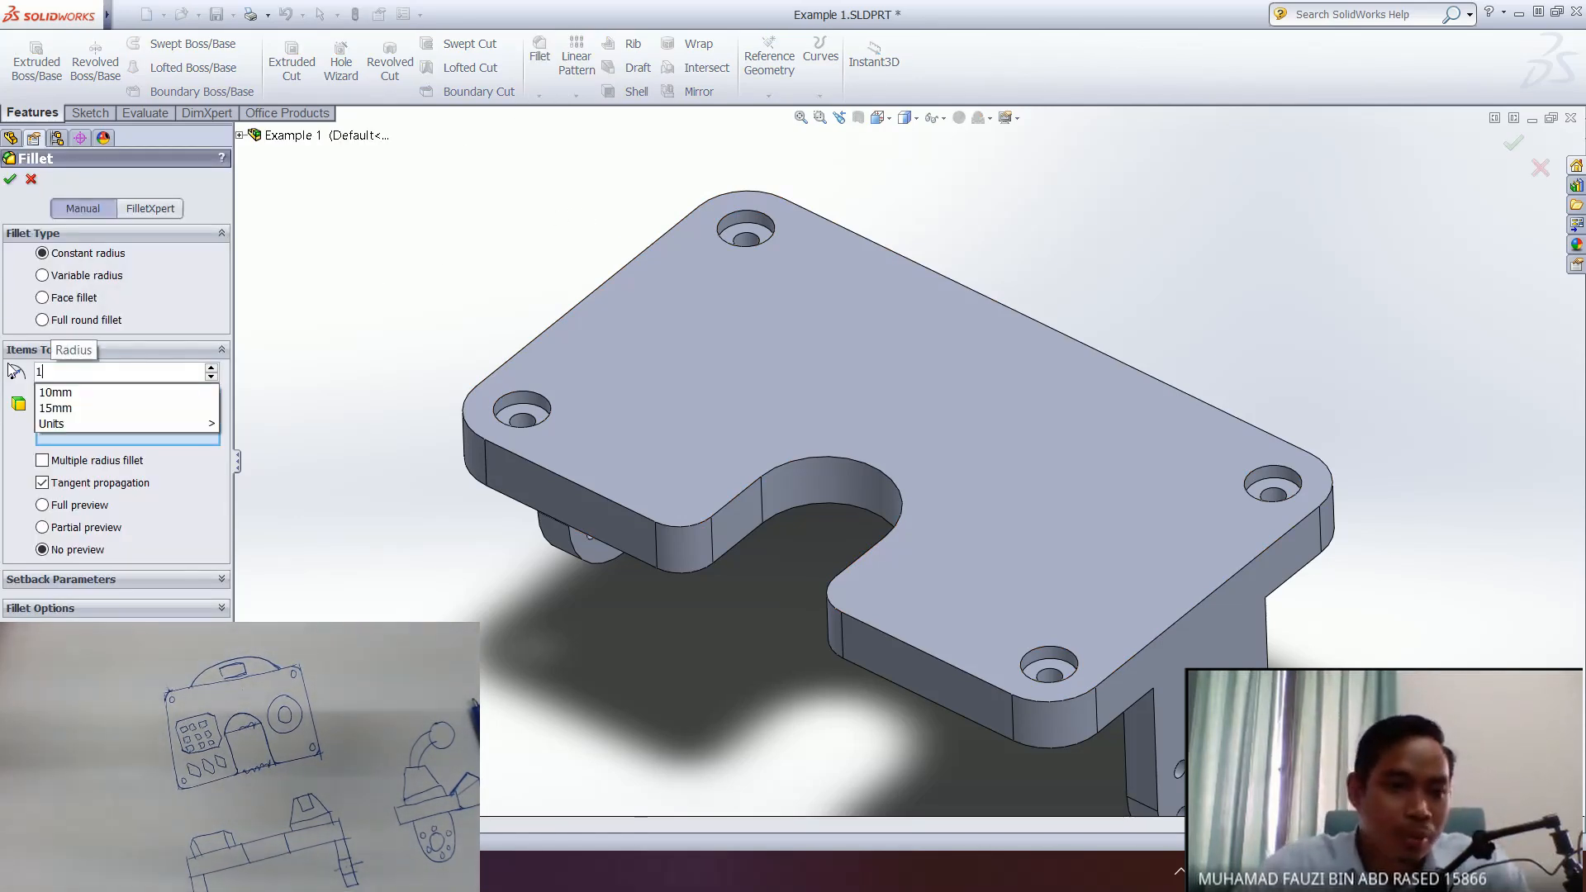
key(Return)
middle_drag(636, 437, 686, 453)
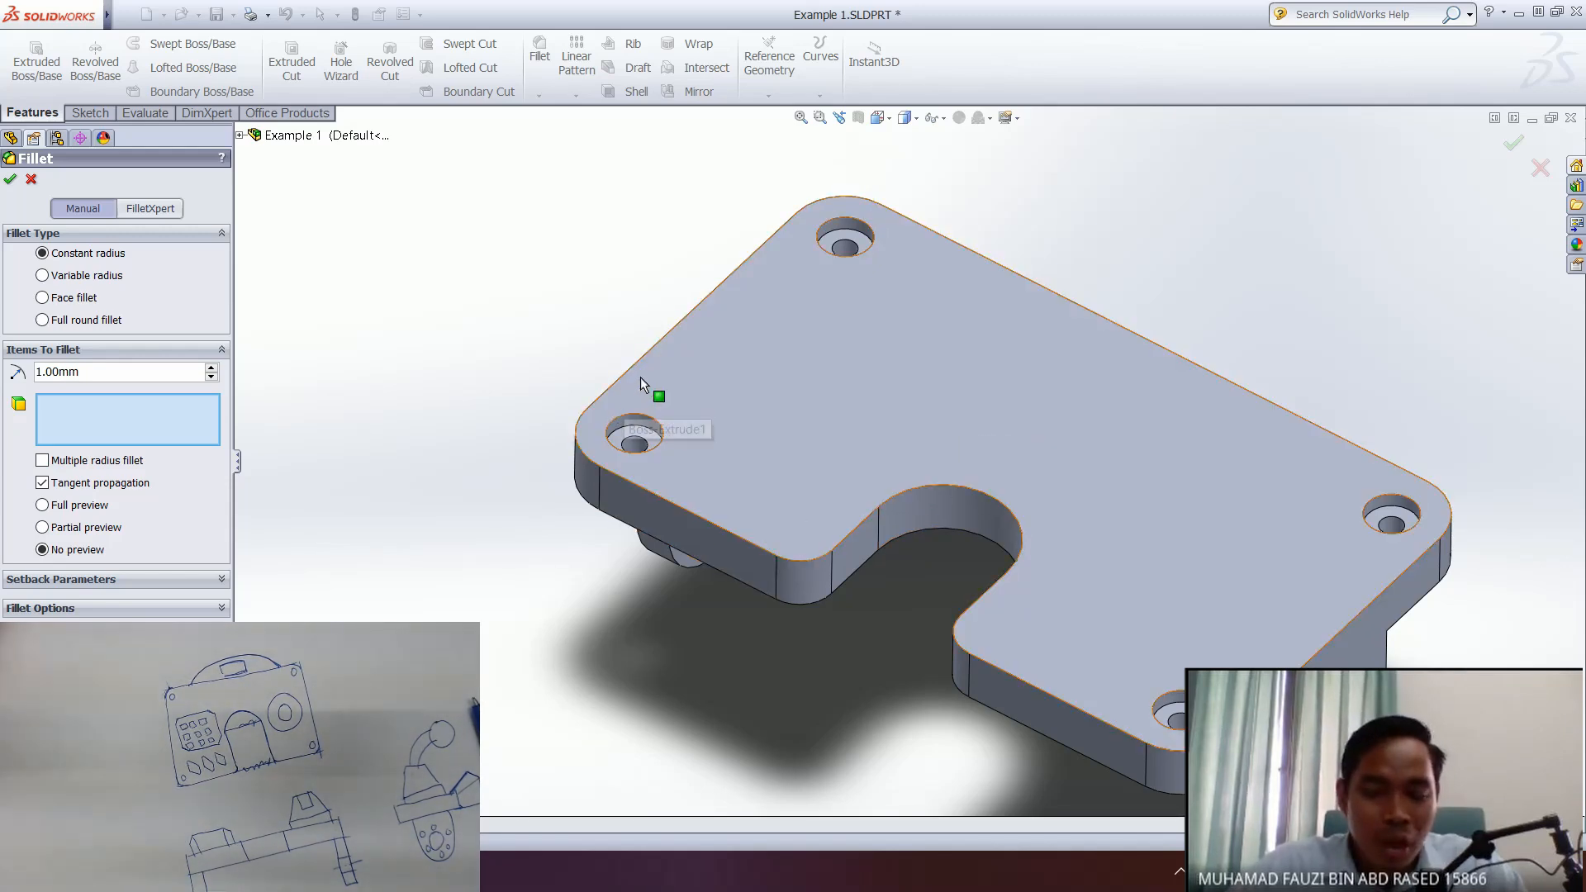
ctrl+middle_drag(881, 363, 790, 349)
ctrl+middle_drag(871, 412, 852, 370)
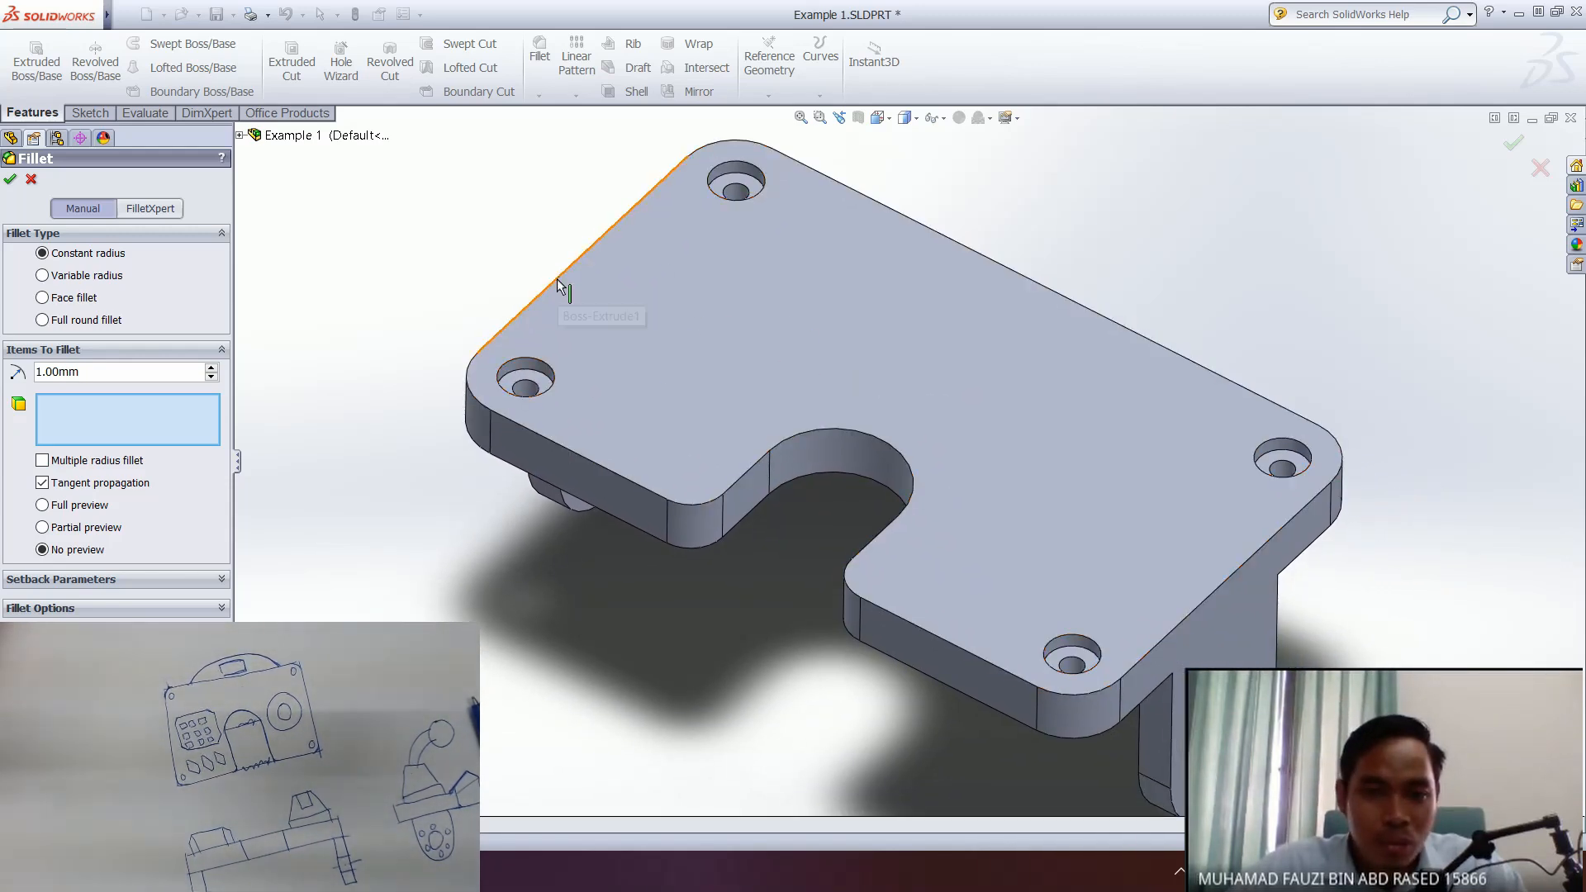
middle_drag(559, 285, 591, 284)
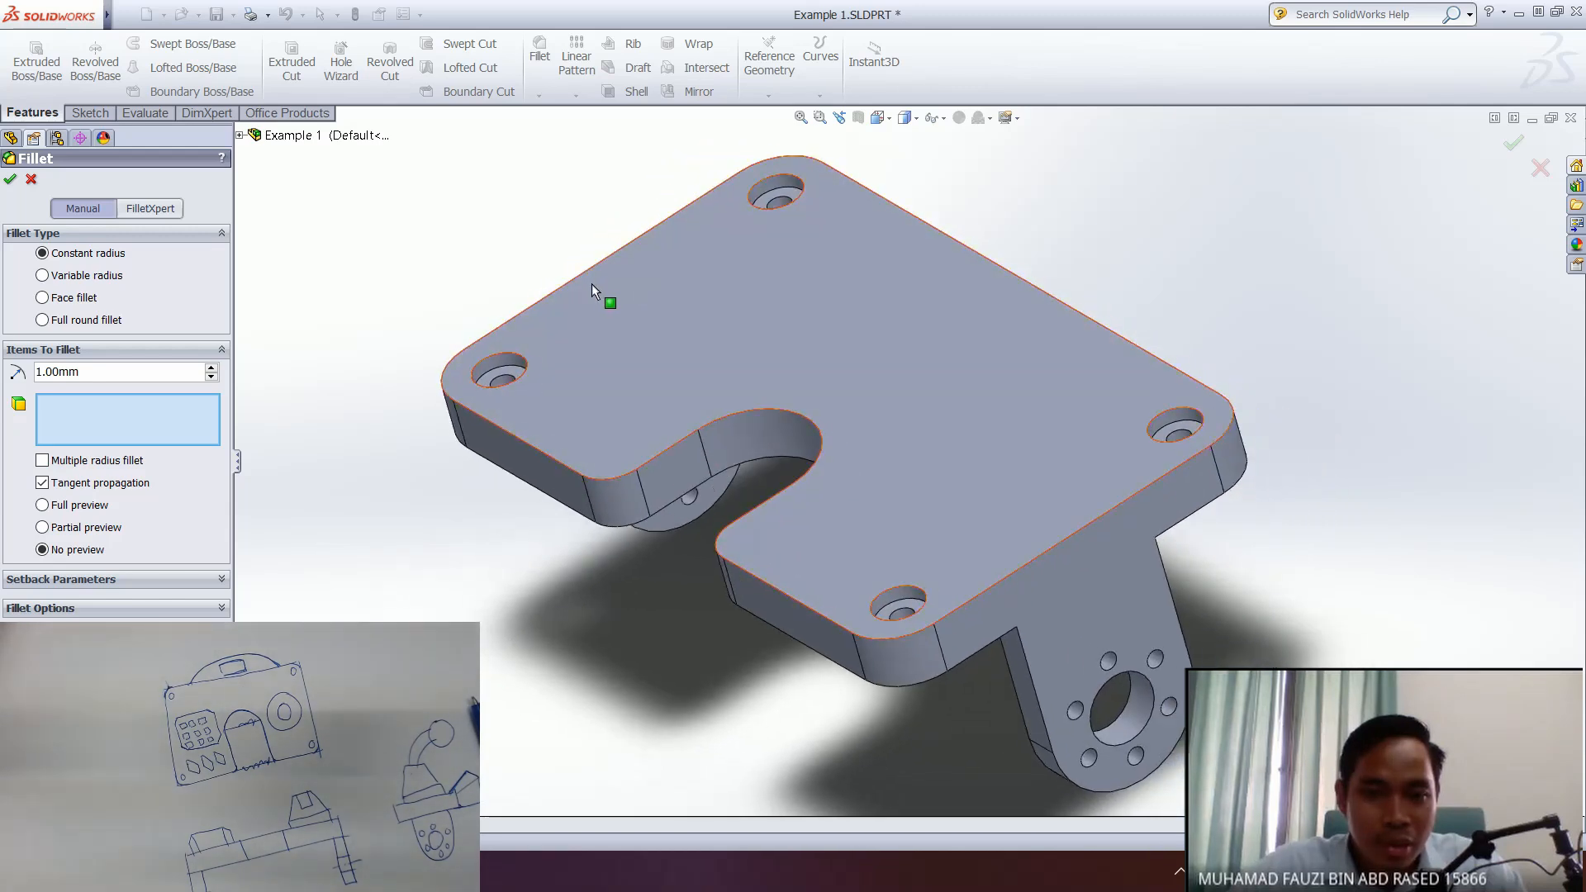
click(578, 274)
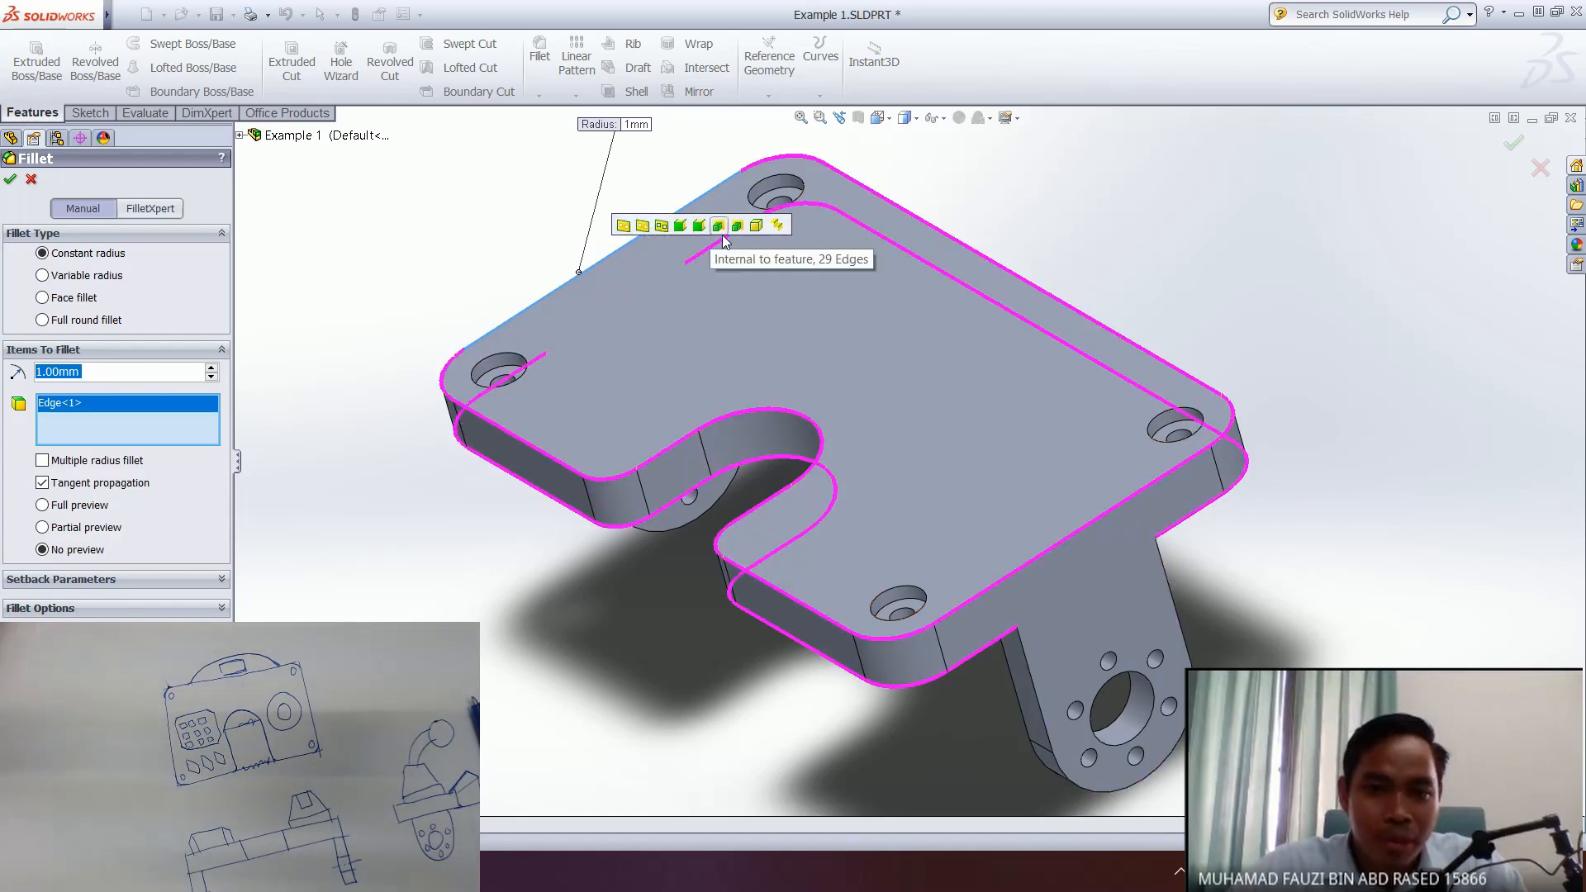
middle_drag(698, 288, 741, 315)
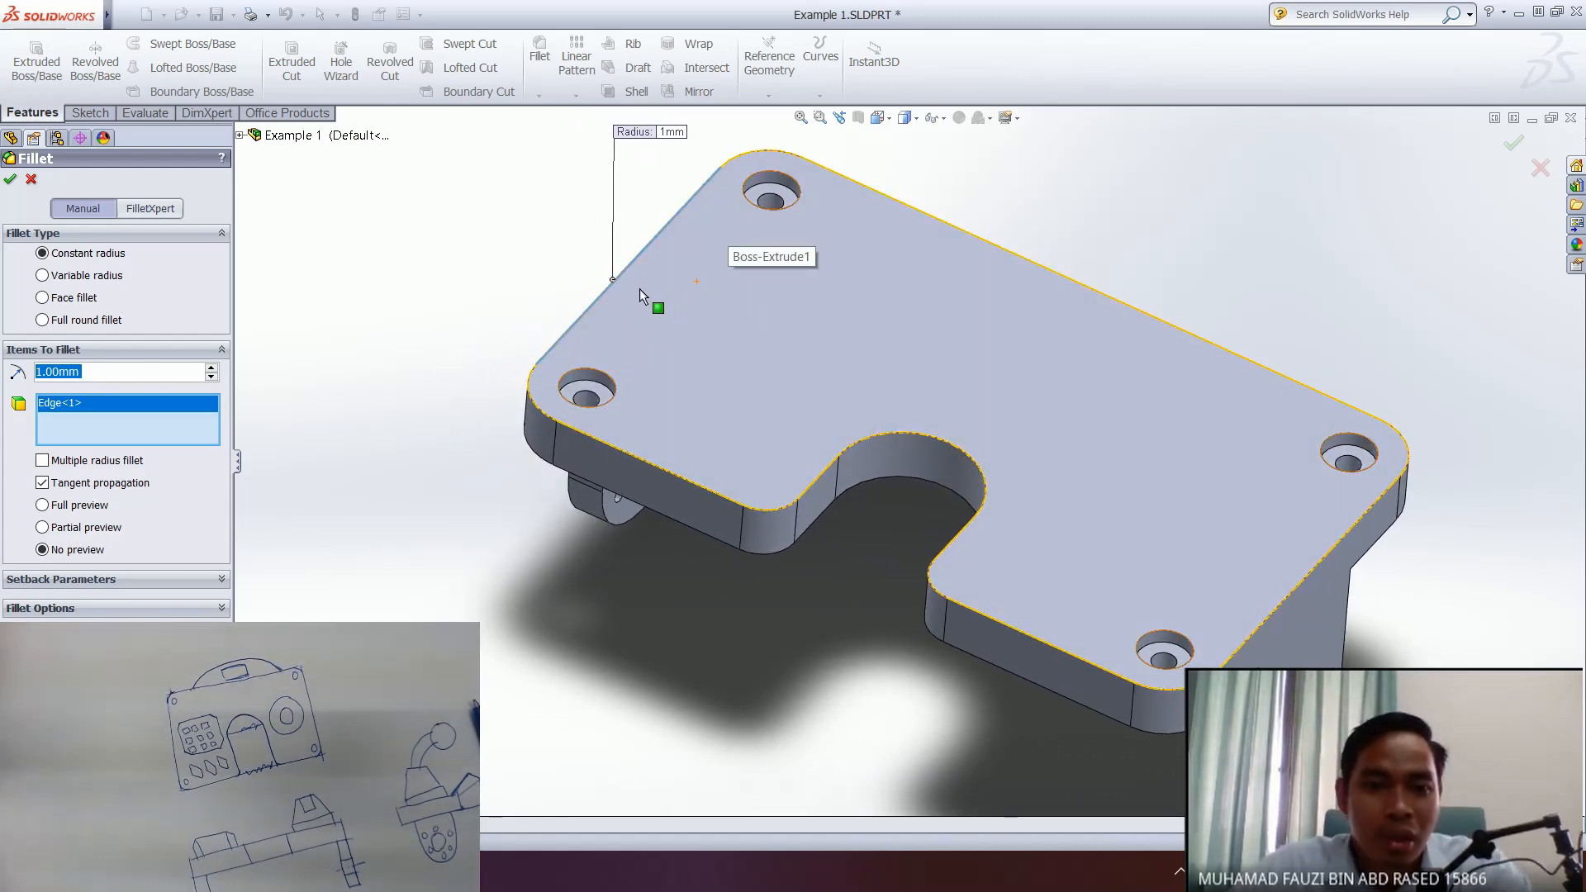
key(Escape)
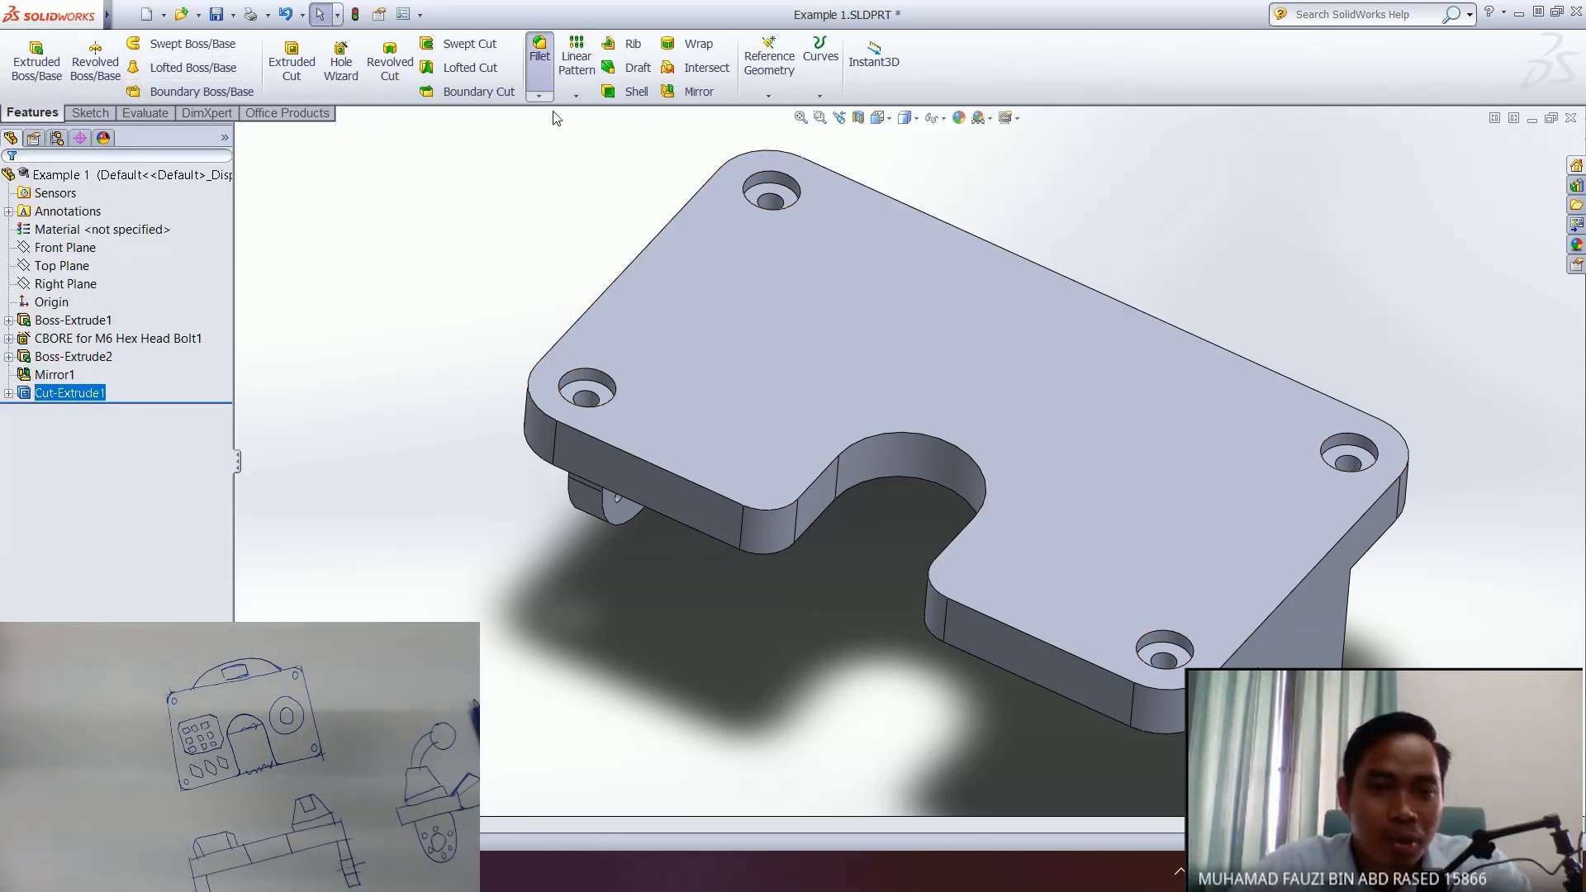
- Start a constant radius Fillet and select the complete outline of the plate's top face, including the curved notch
click(539, 55)
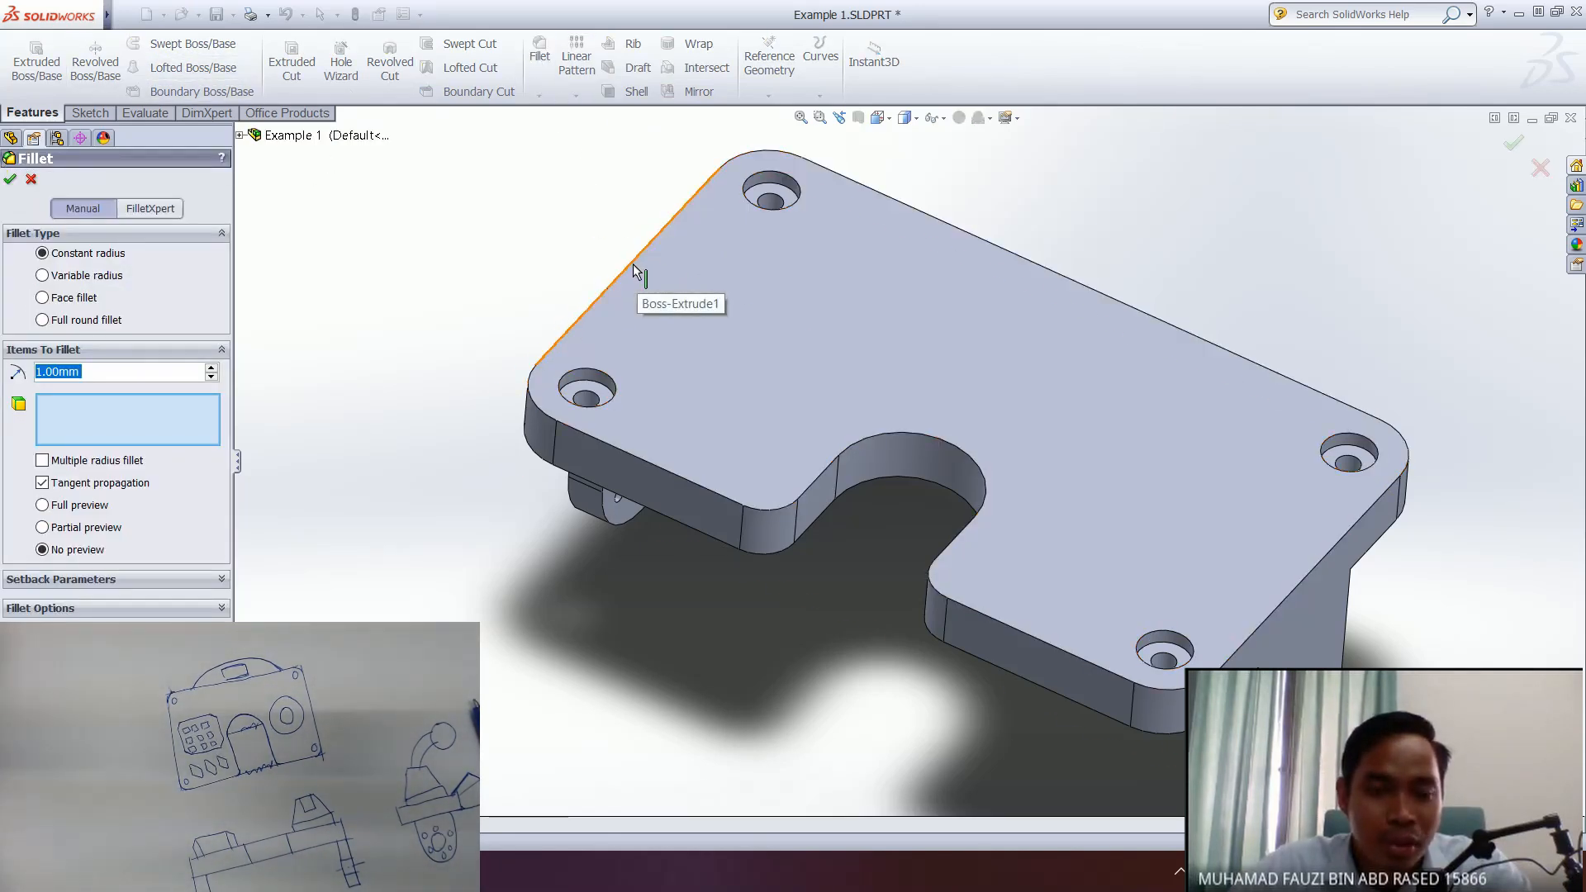
click(632, 265)
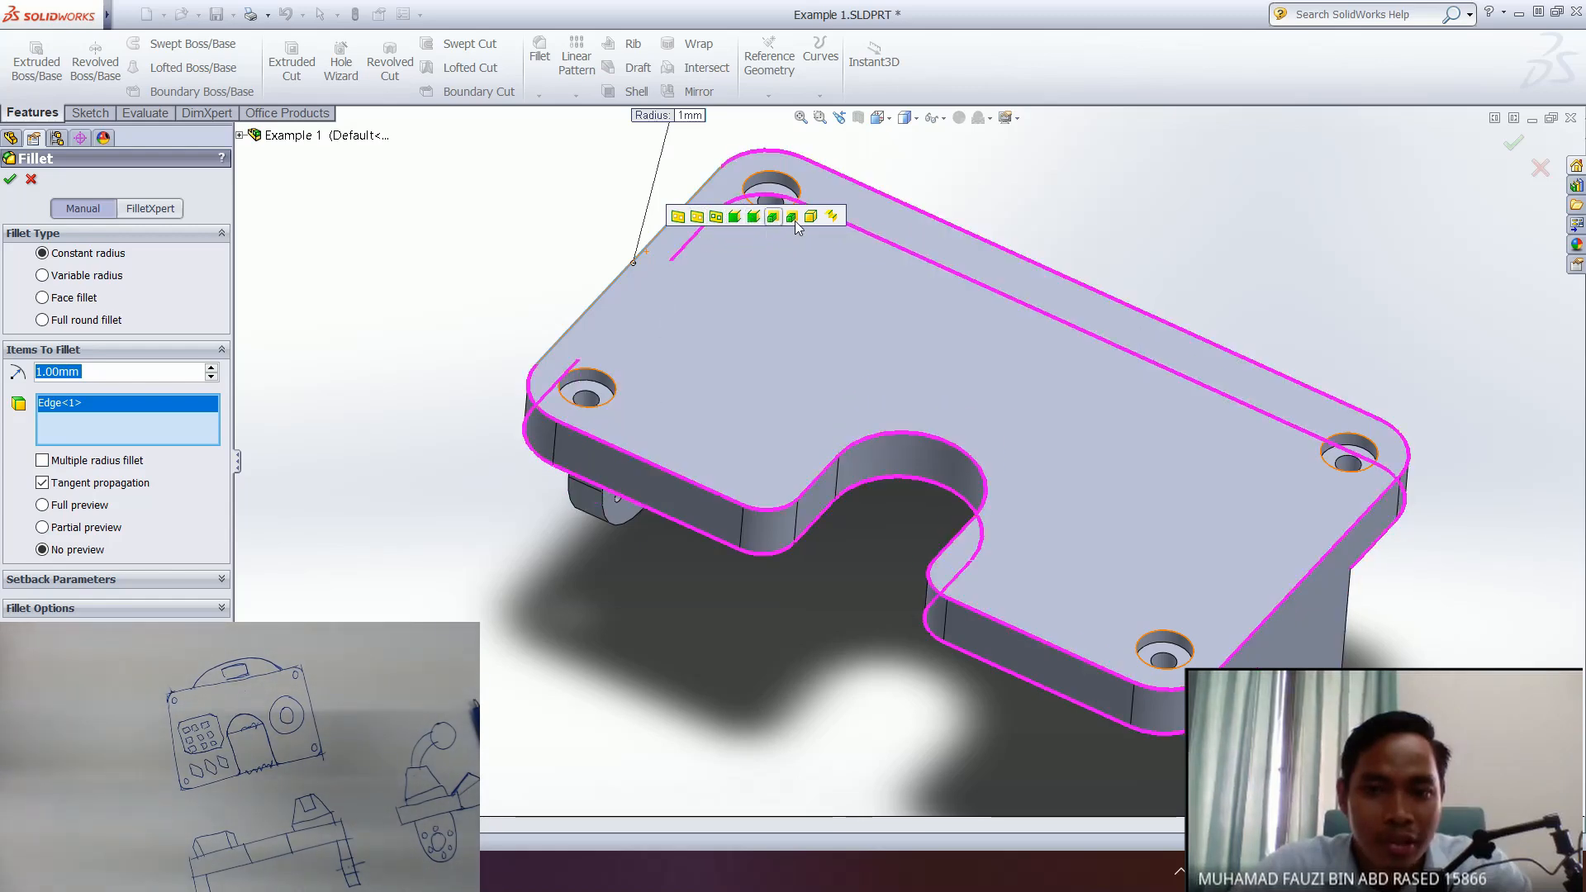
click(697, 216)
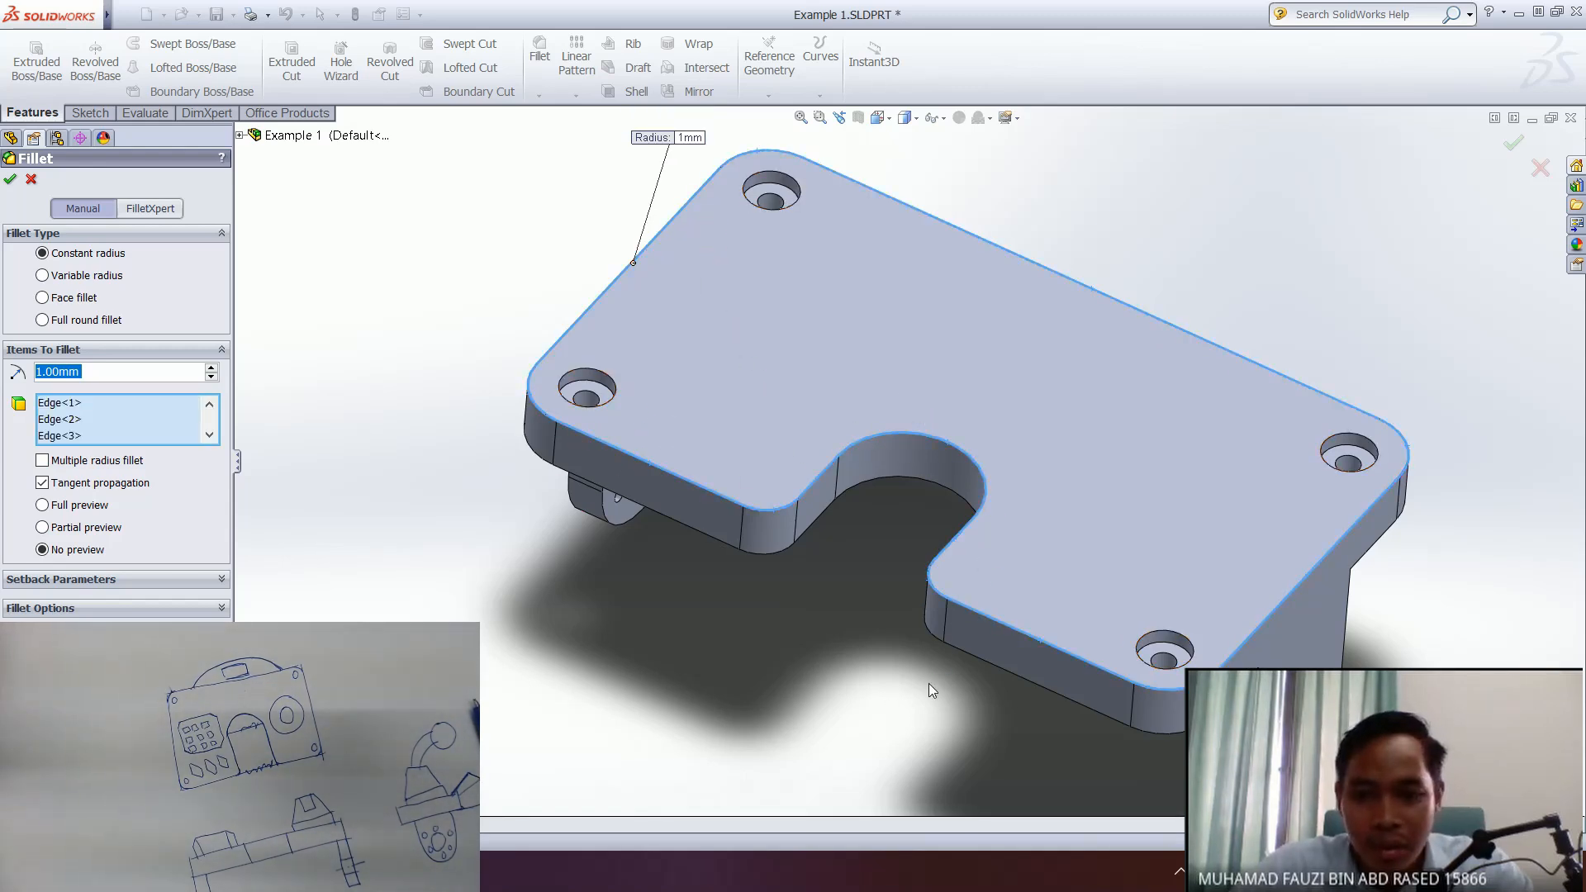
scroll(928, 683, down, 3)
ctrl+middle_drag(799, 442, 890, 658)
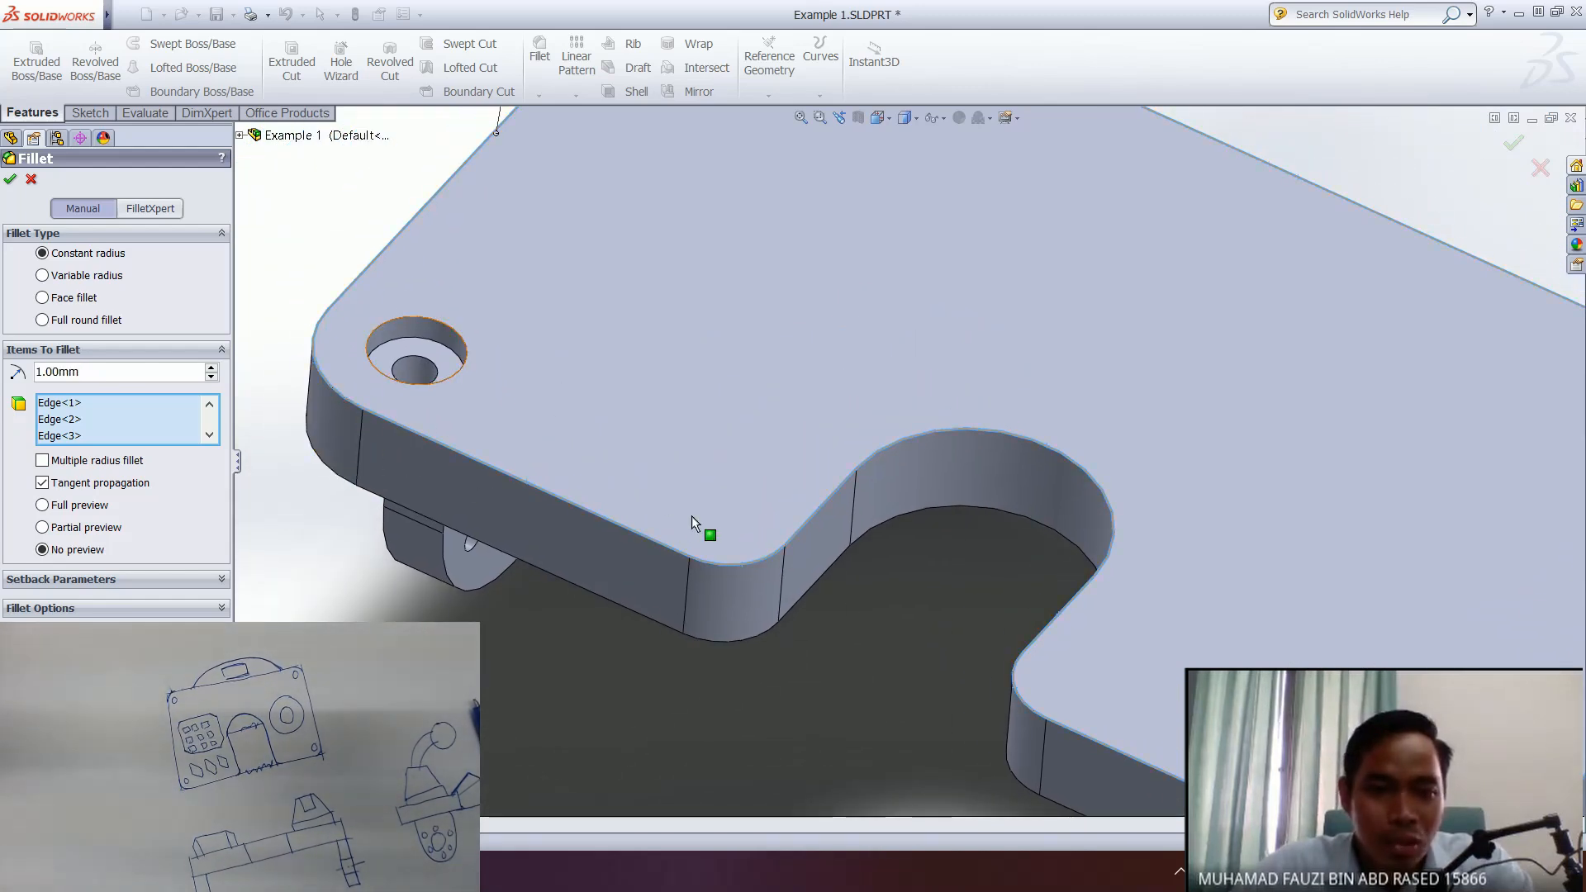
middle_drag(641, 359, 770, 378)
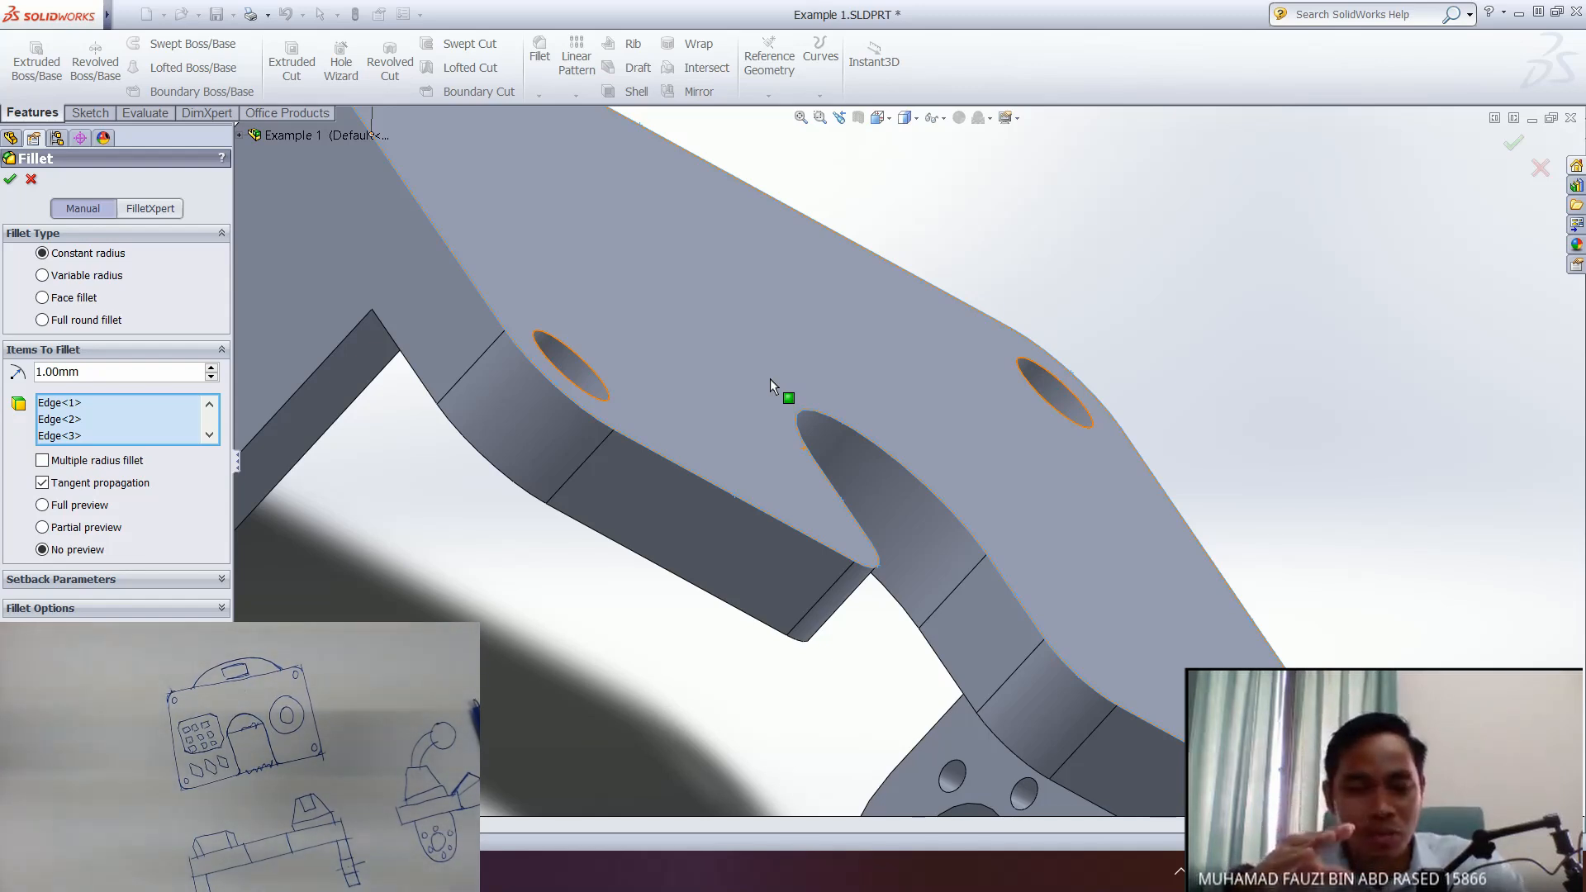
middle_drag(745, 388, 538, 450)
- Set the fillet radius to 3 mm and apply it to the plate's top outline
drag(52, 372, 17, 376)
text(3)
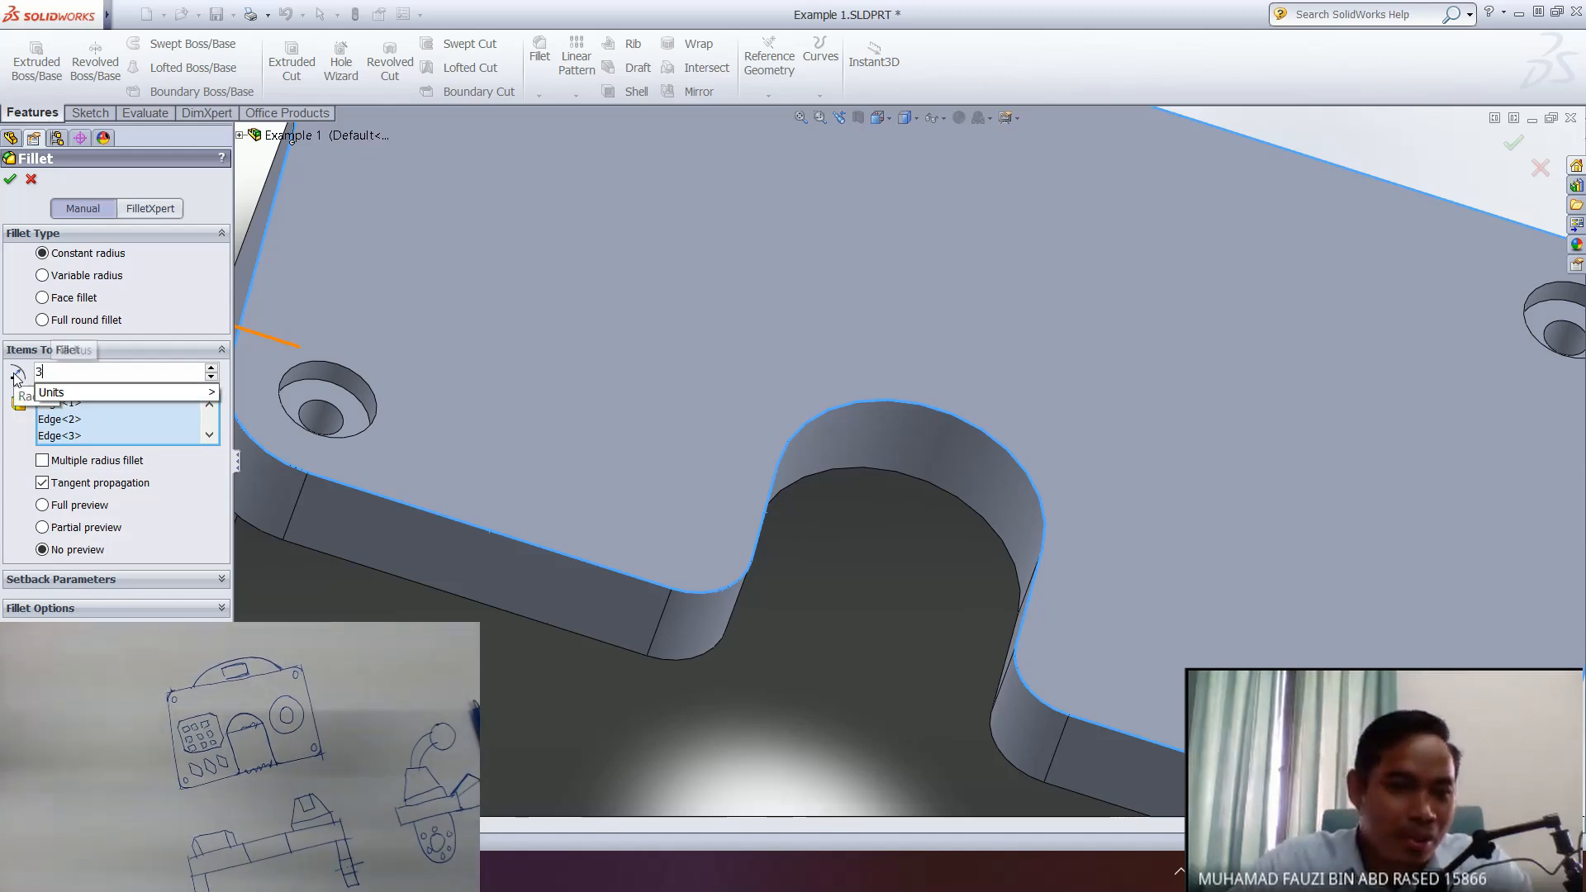
key(Return)
middle_drag(500, 691, 641, 578)
mouse_move(587, 527)
middle_down()
mouse_move(528, 510)
mouse_move(560, 513)
middle_up()
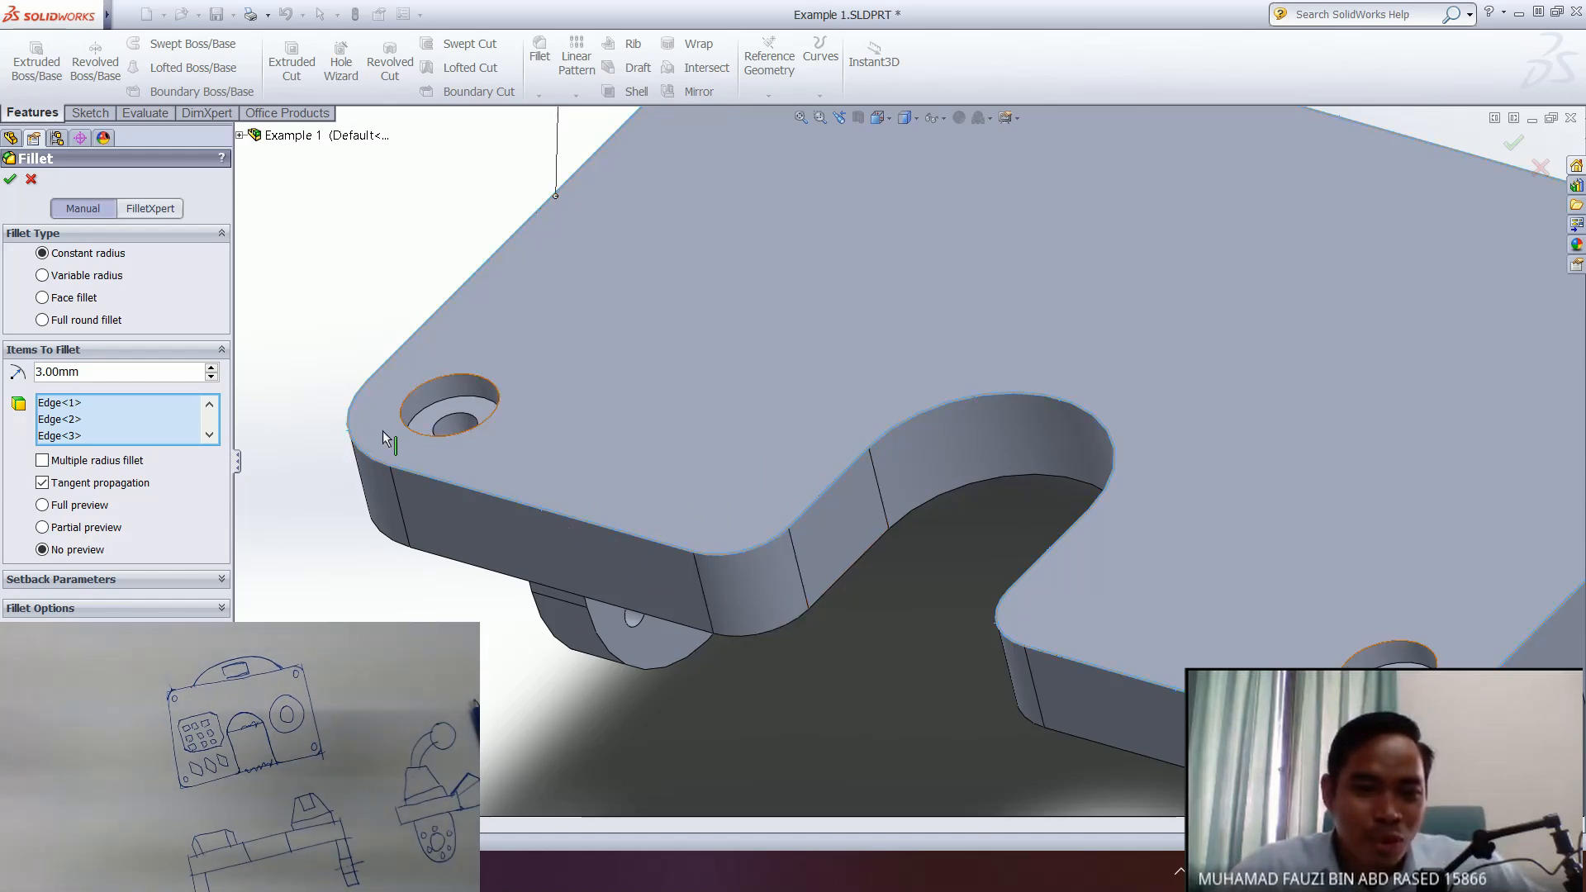
middle_drag(431, 334, 463, 278)
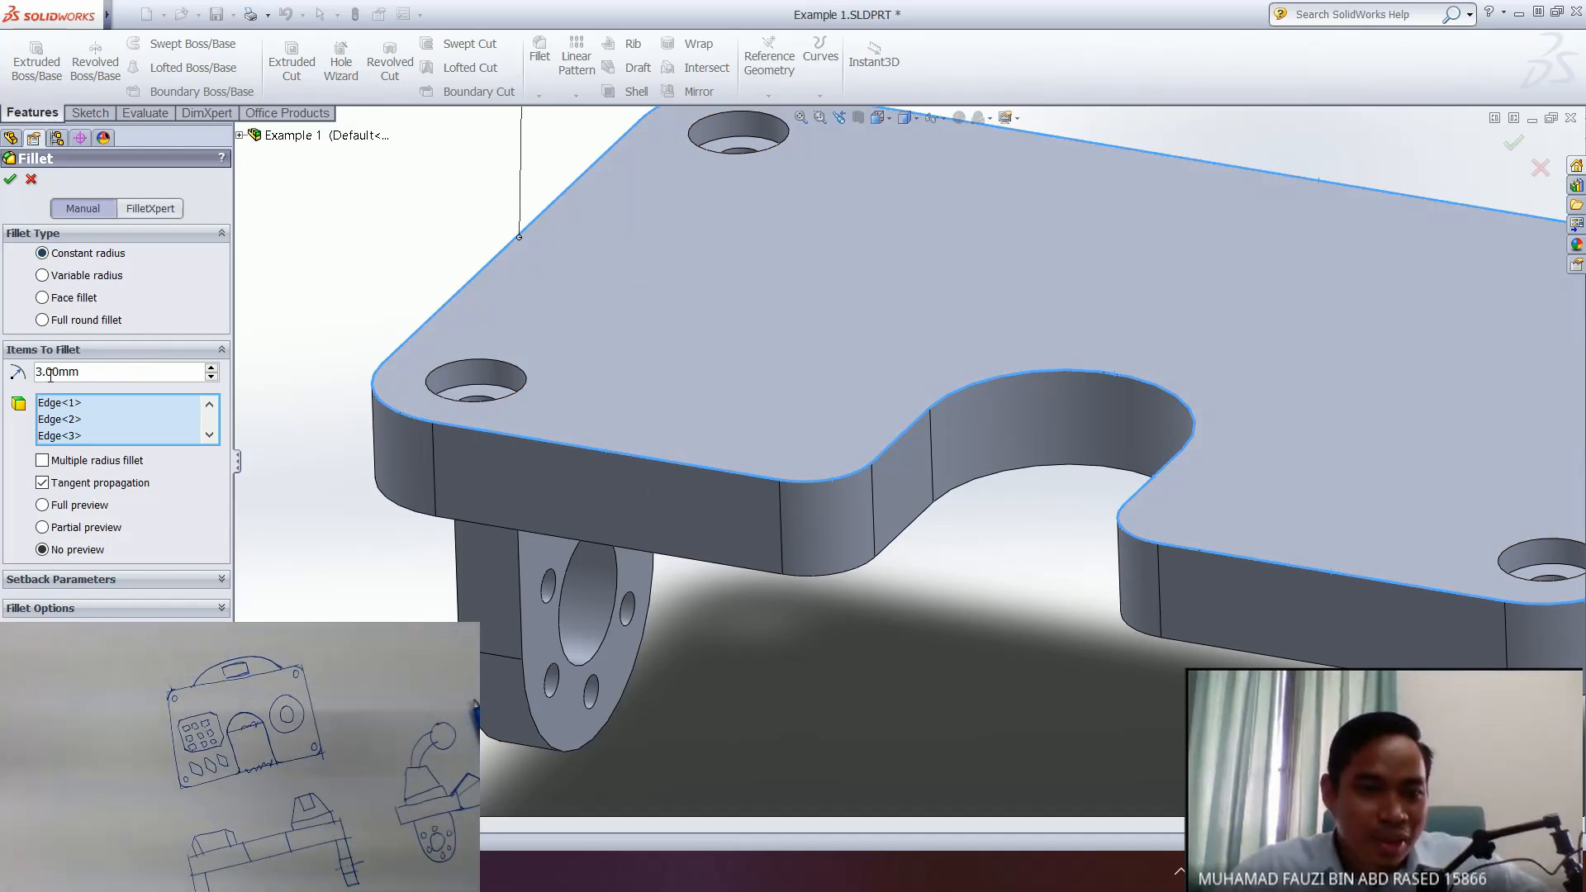
click(9, 181)
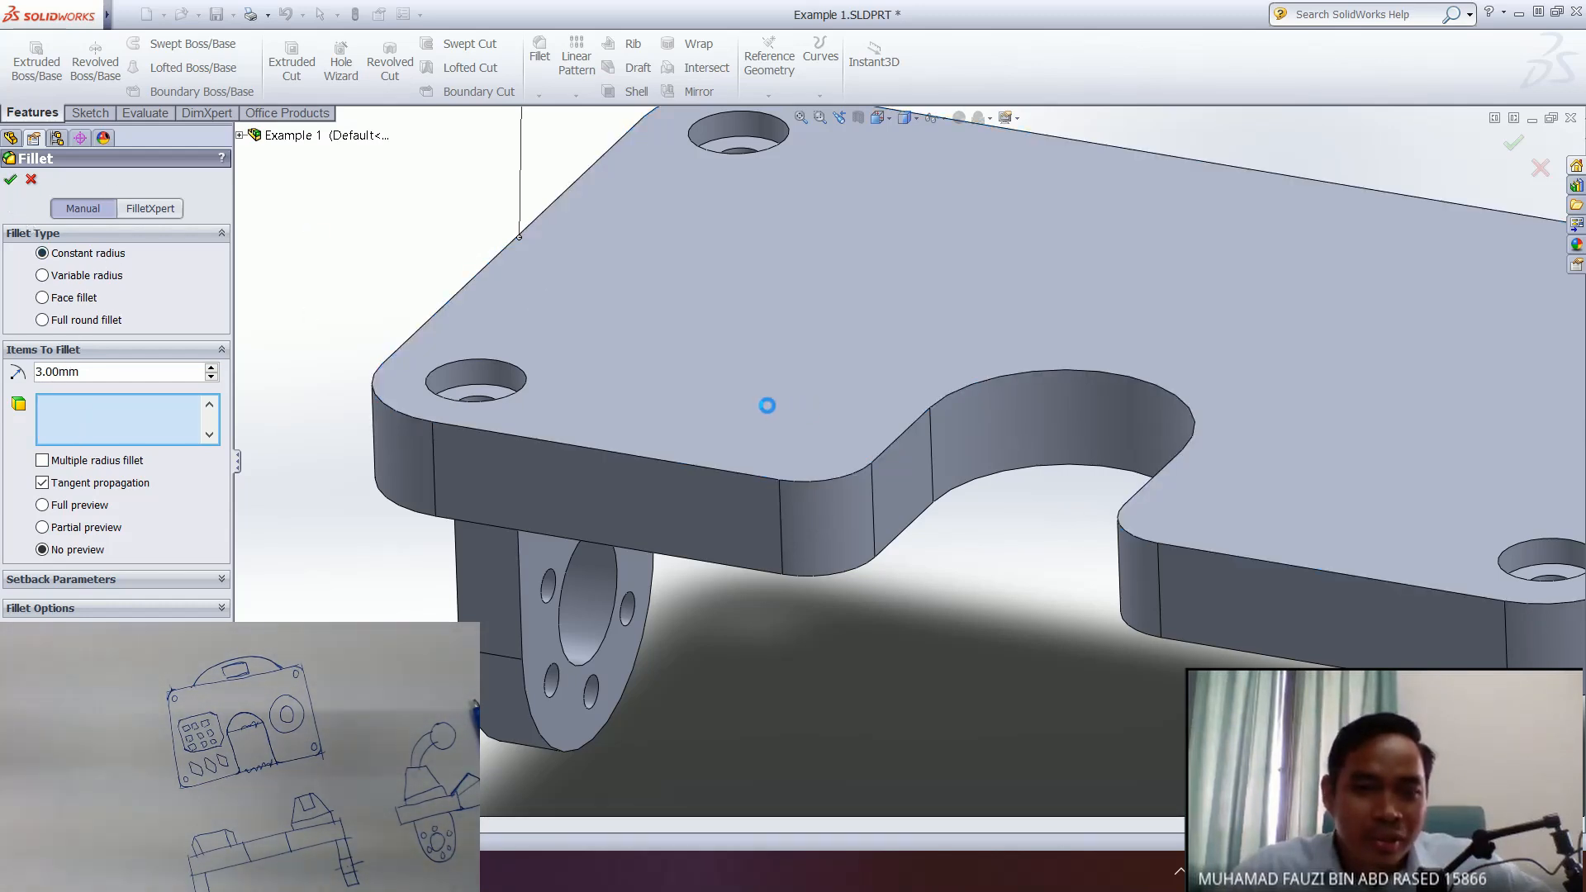
middle_drag(768, 401, 710, 398)
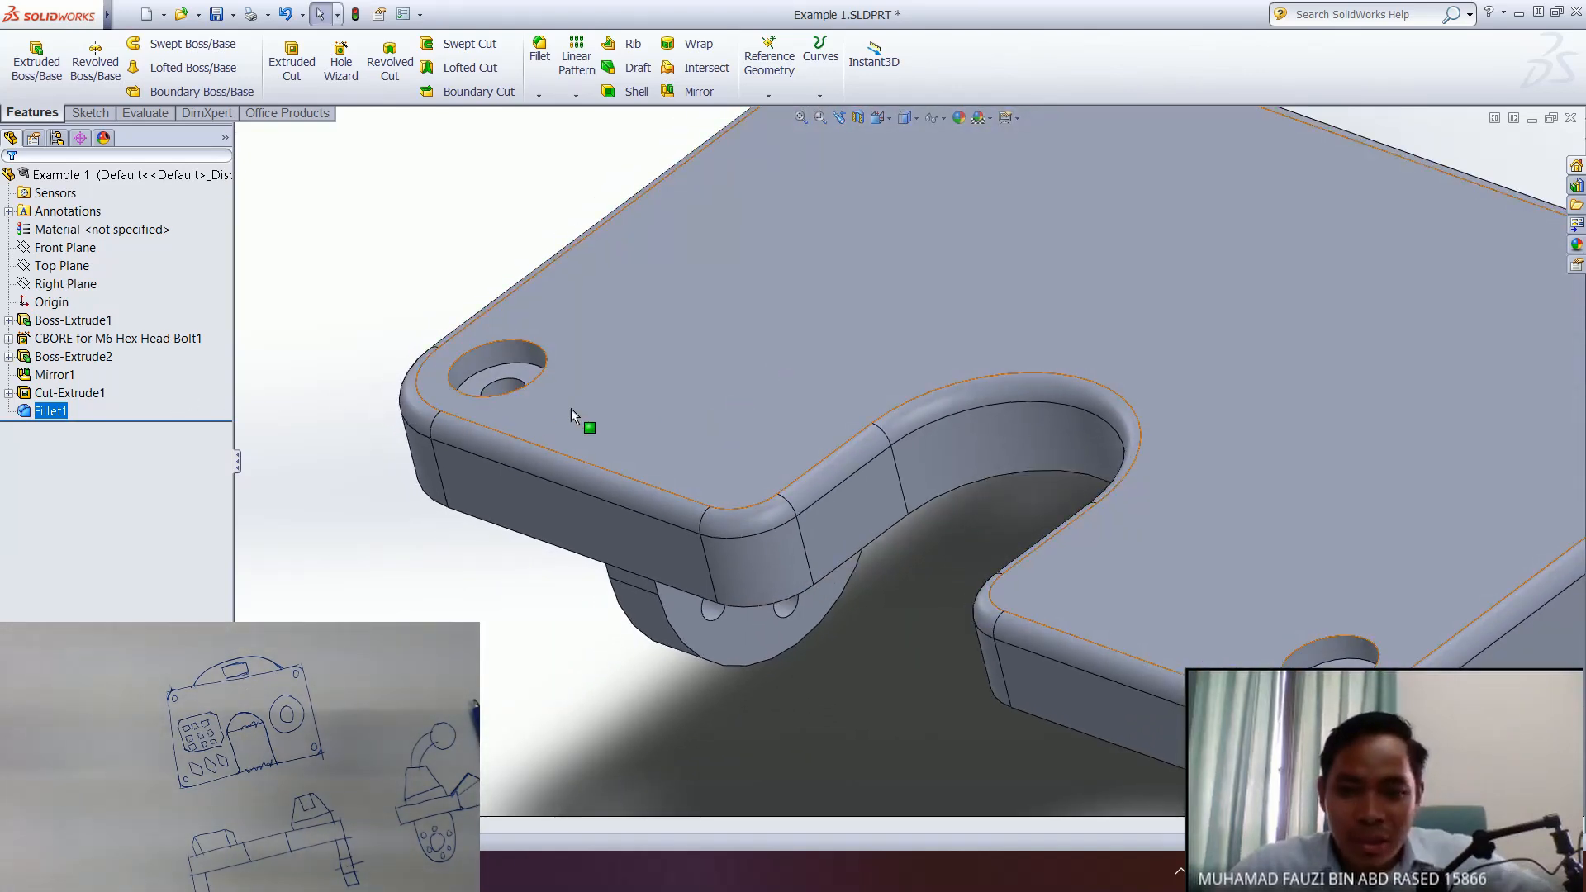
- Start a constant radius Fillet and select the connected edges around the legs' outer faces and the plate's underside outline
middle_drag(750, 352, 820, 630)
scroll(822, 652, up, 1)
scroll(847, 577, down, 6)
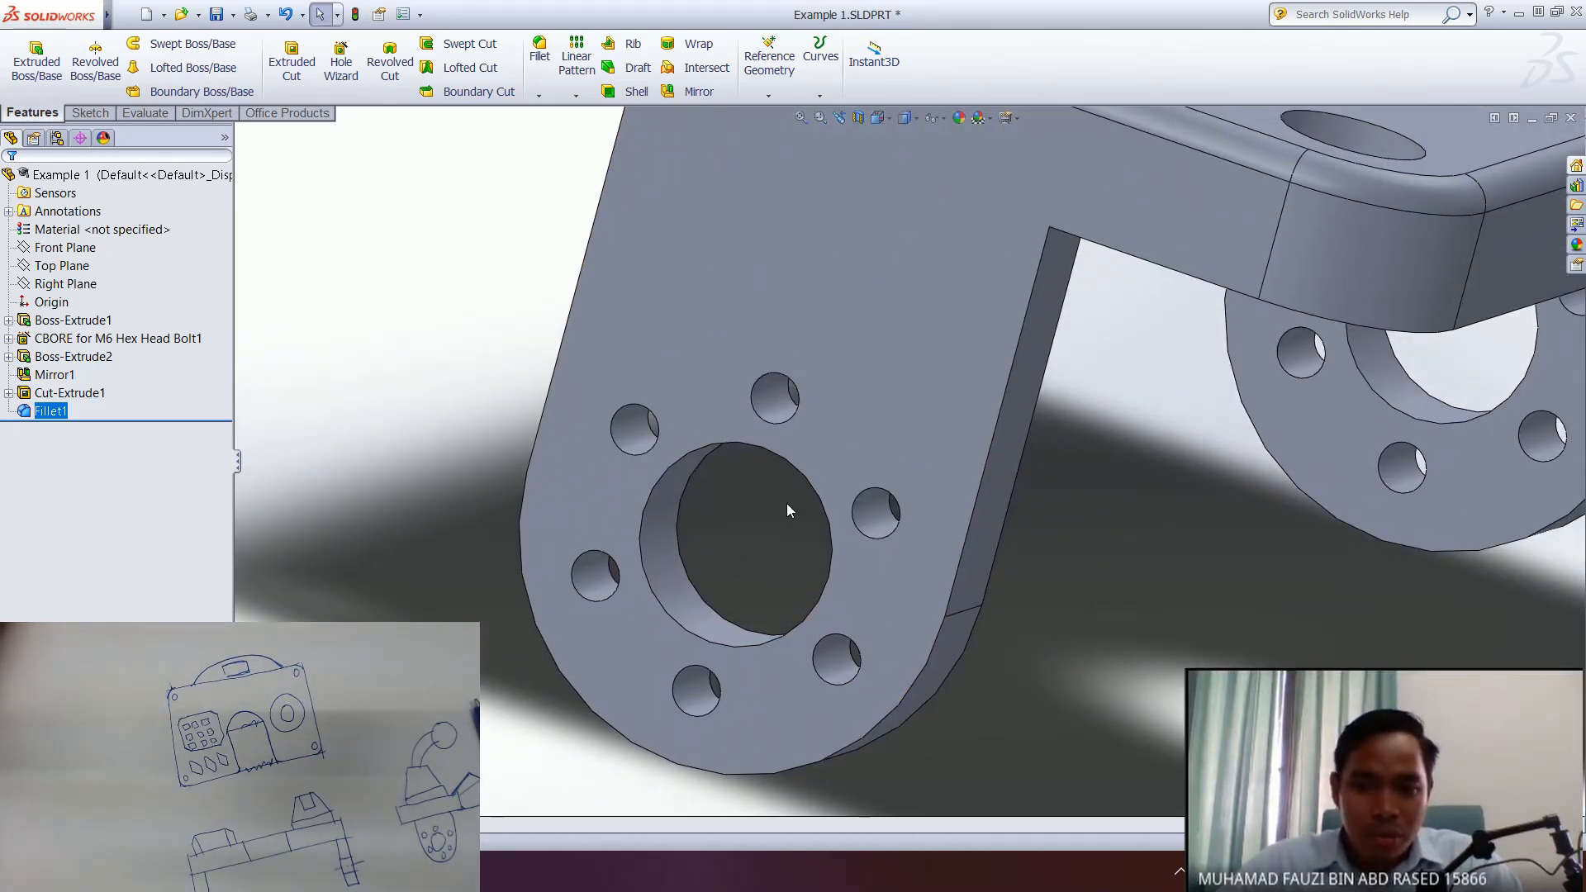
mouse_move(787, 503)
middle_down()
mouse_move(814, 505)
mouse_move(810, 477)
mouse_move(782, 495)
middle_up()
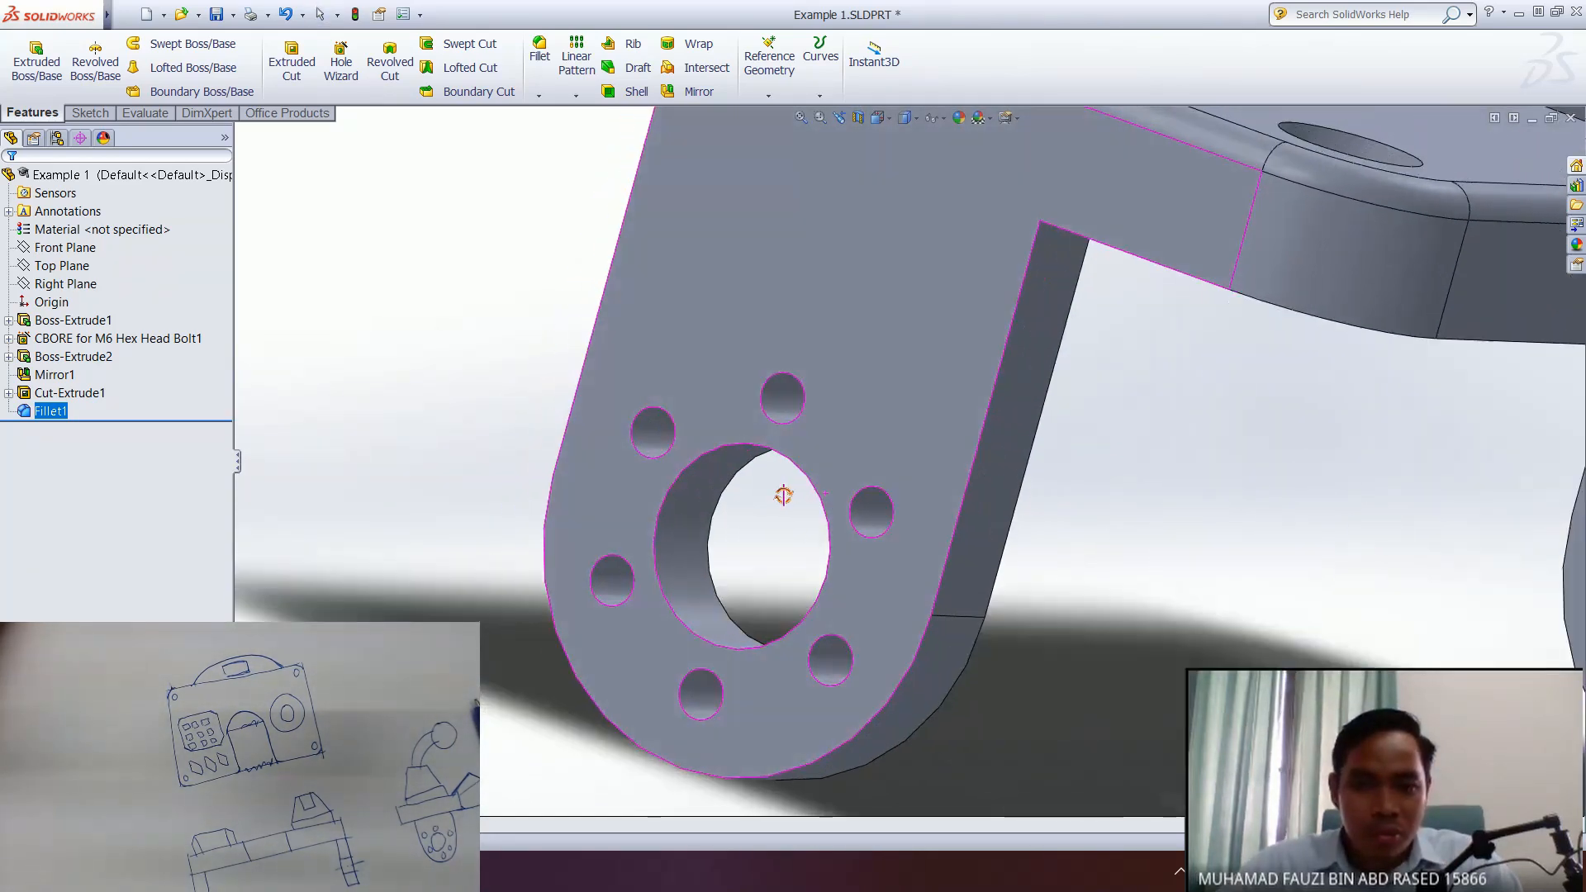
click(543, 55)
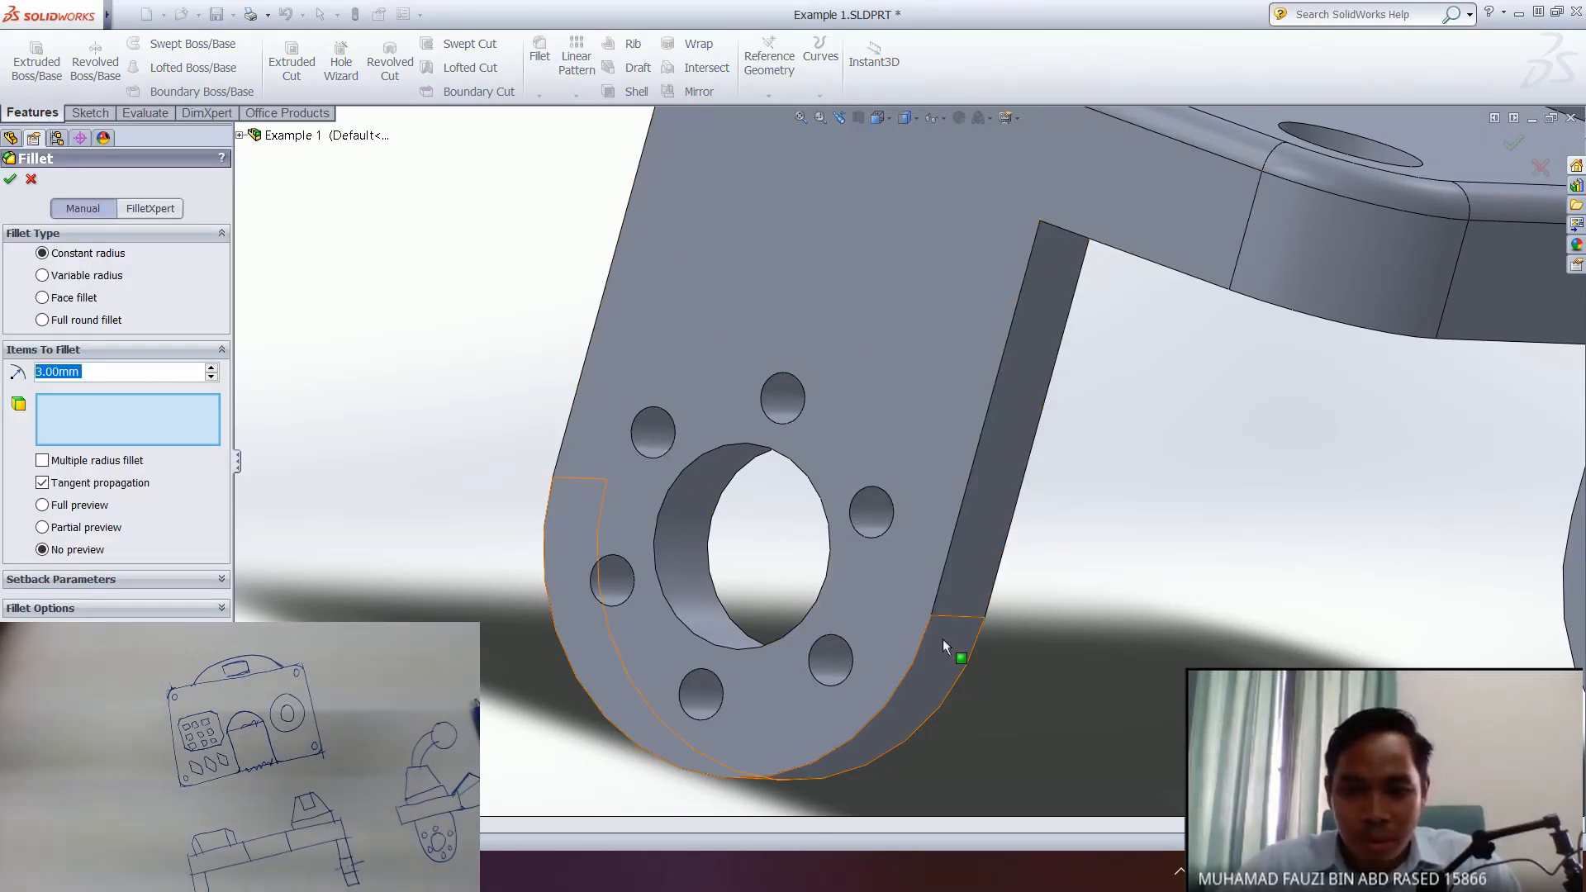
click(939, 596)
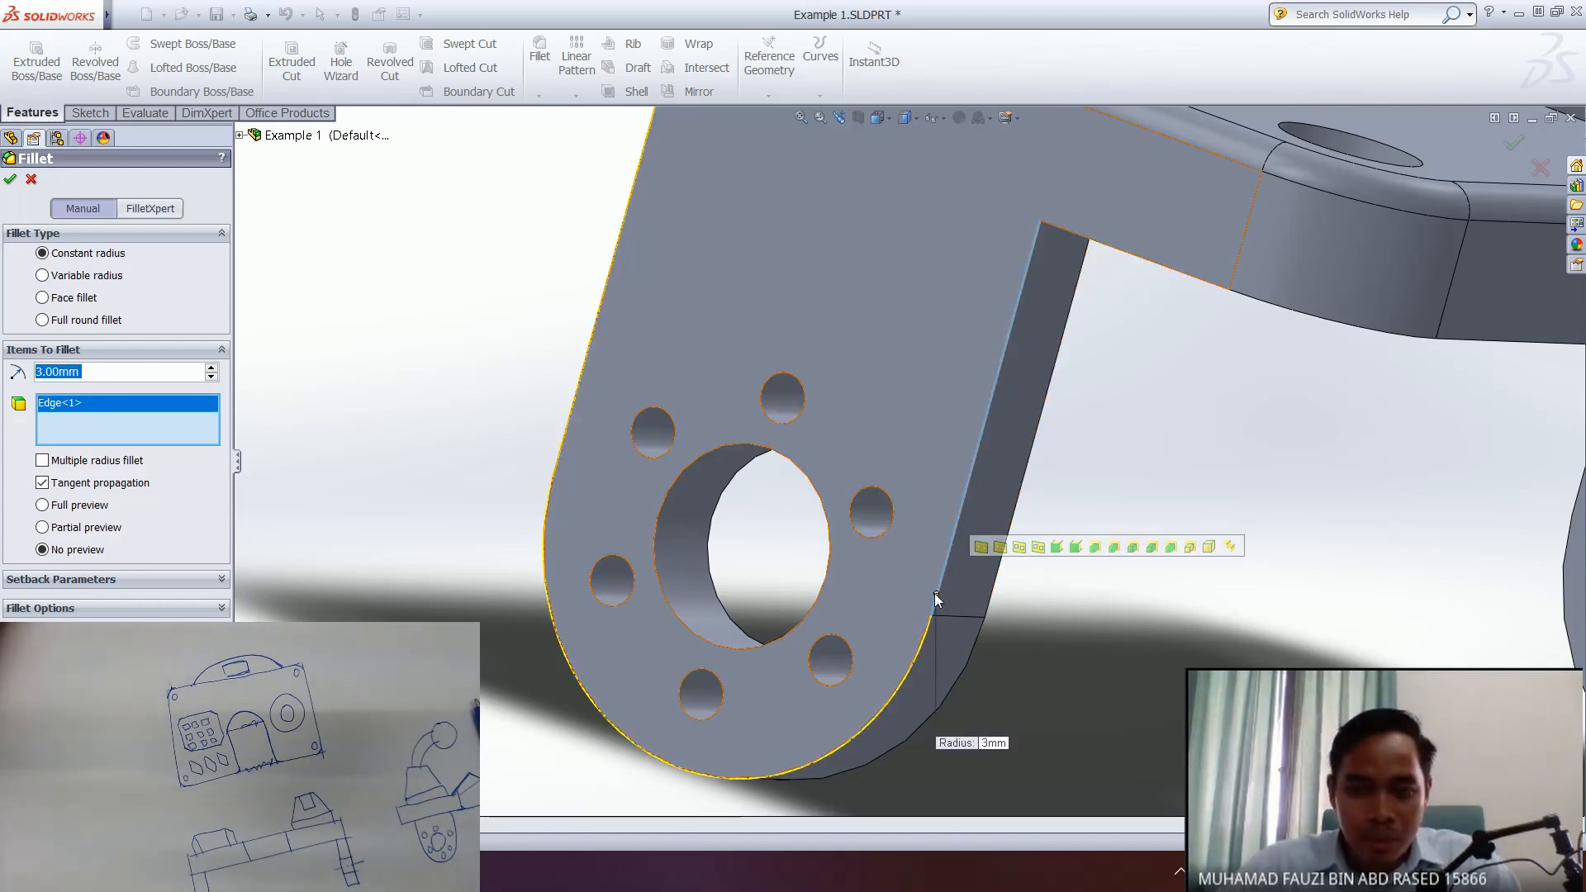
click(1003, 548)
- Check the selected leg and underside edges from several angles and apply the 3 mm fillet to them
scroll(1281, 528, up, 5)
middle_drag(1281, 528, 1027, 438)
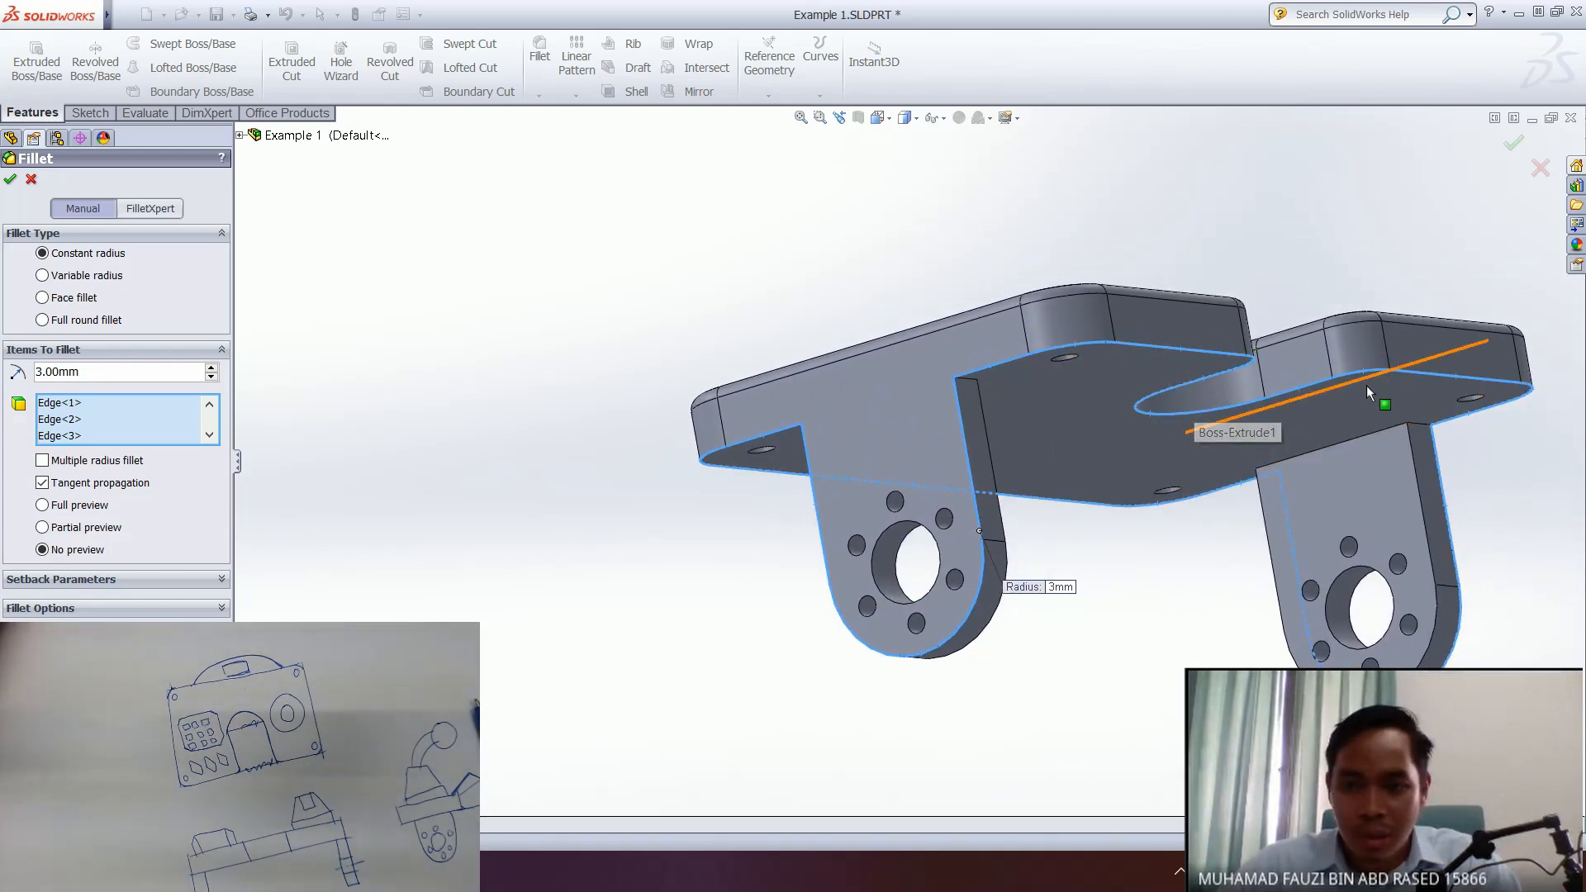
middle_drag(1416, 423, 967, 428)
middle_drag(1241, 497, 1273, 505)
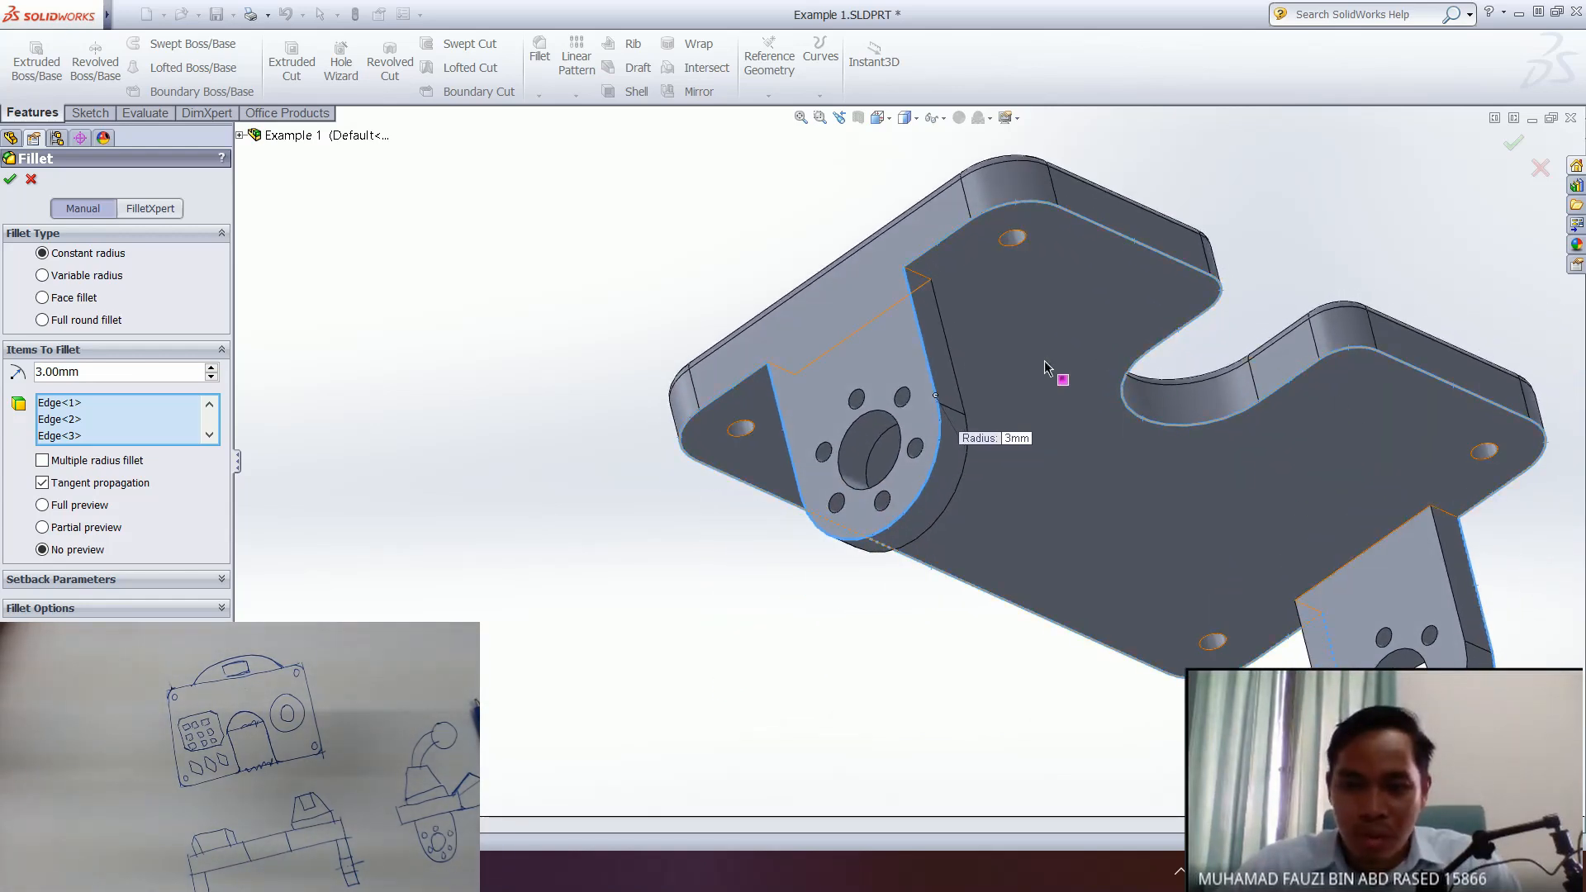
middle_drag(1051, 265, 959, 369)
middle_drag(913, 438, 735, 541)
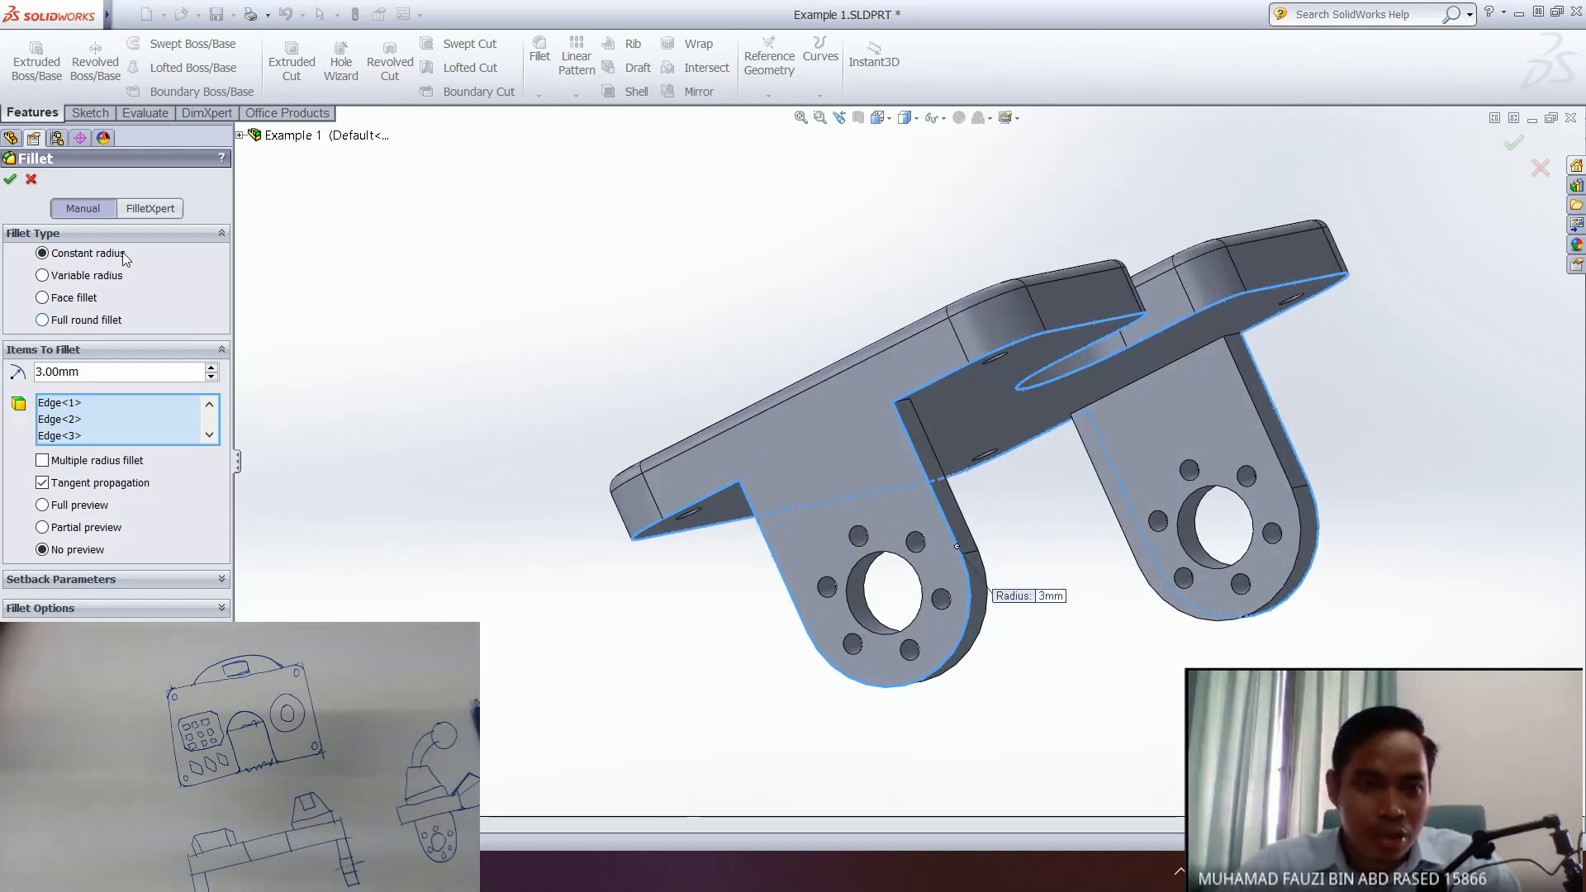
click(9, 180)
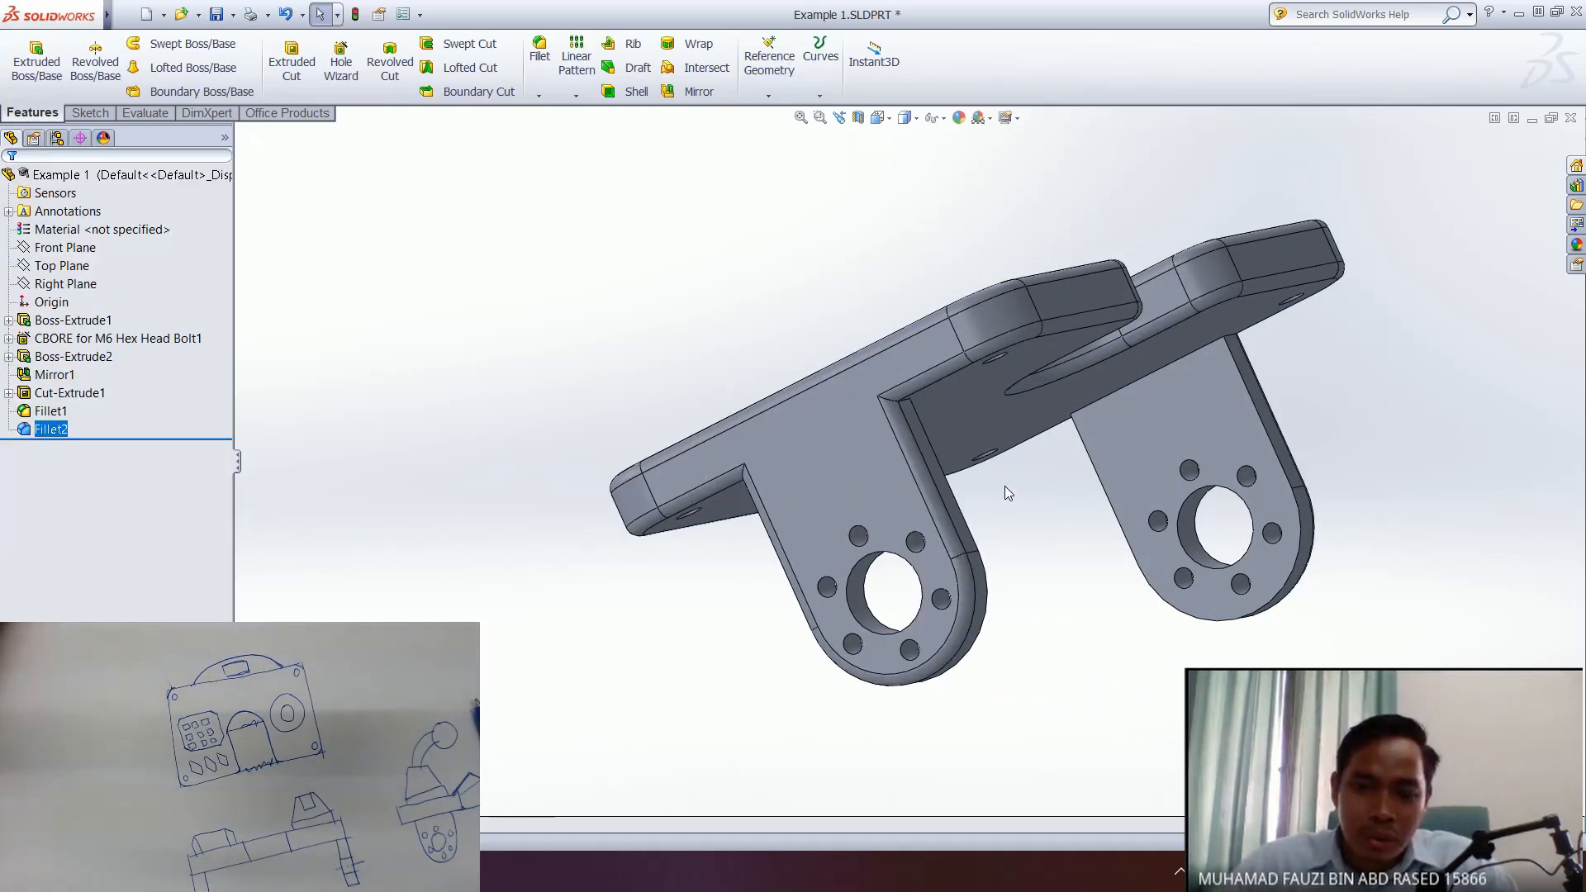
- Start another constant radius Fillet and select the straight and curved outline edges of the mirrored leg's inner face
middle_drag(987, 565, 718, 566)
middle_drag(875, 545, 905, 483)
ctrl+middle_drag(776, 520, 958, 477)
scroll(958, 475, up, 2)
scroll(963, 459, down, 3)
scroll(941, 444, down, 1)
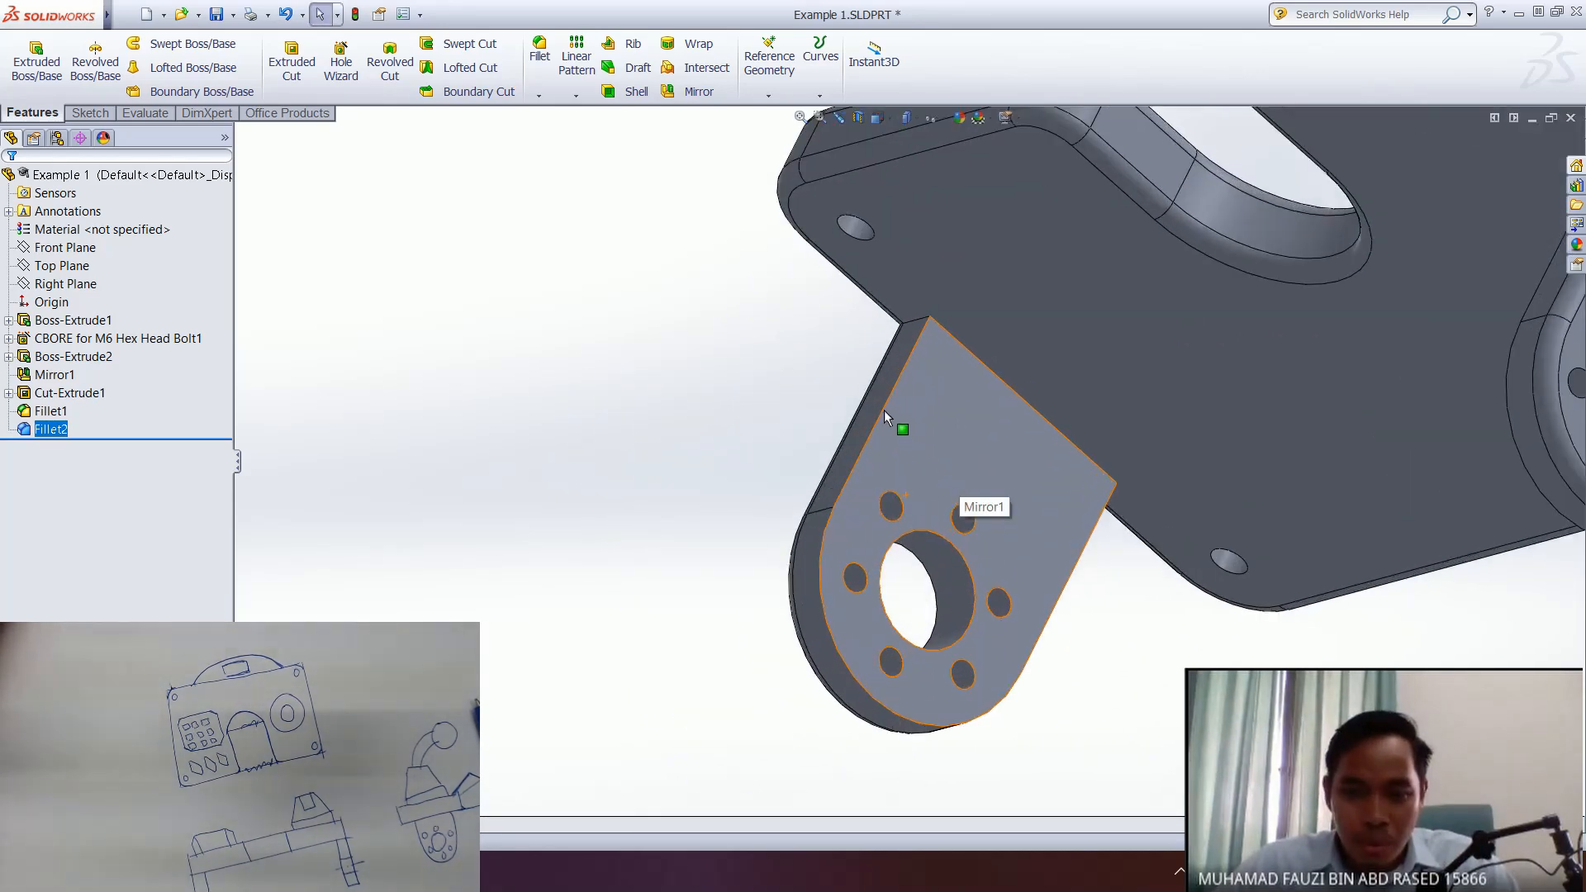
click(883, 412)
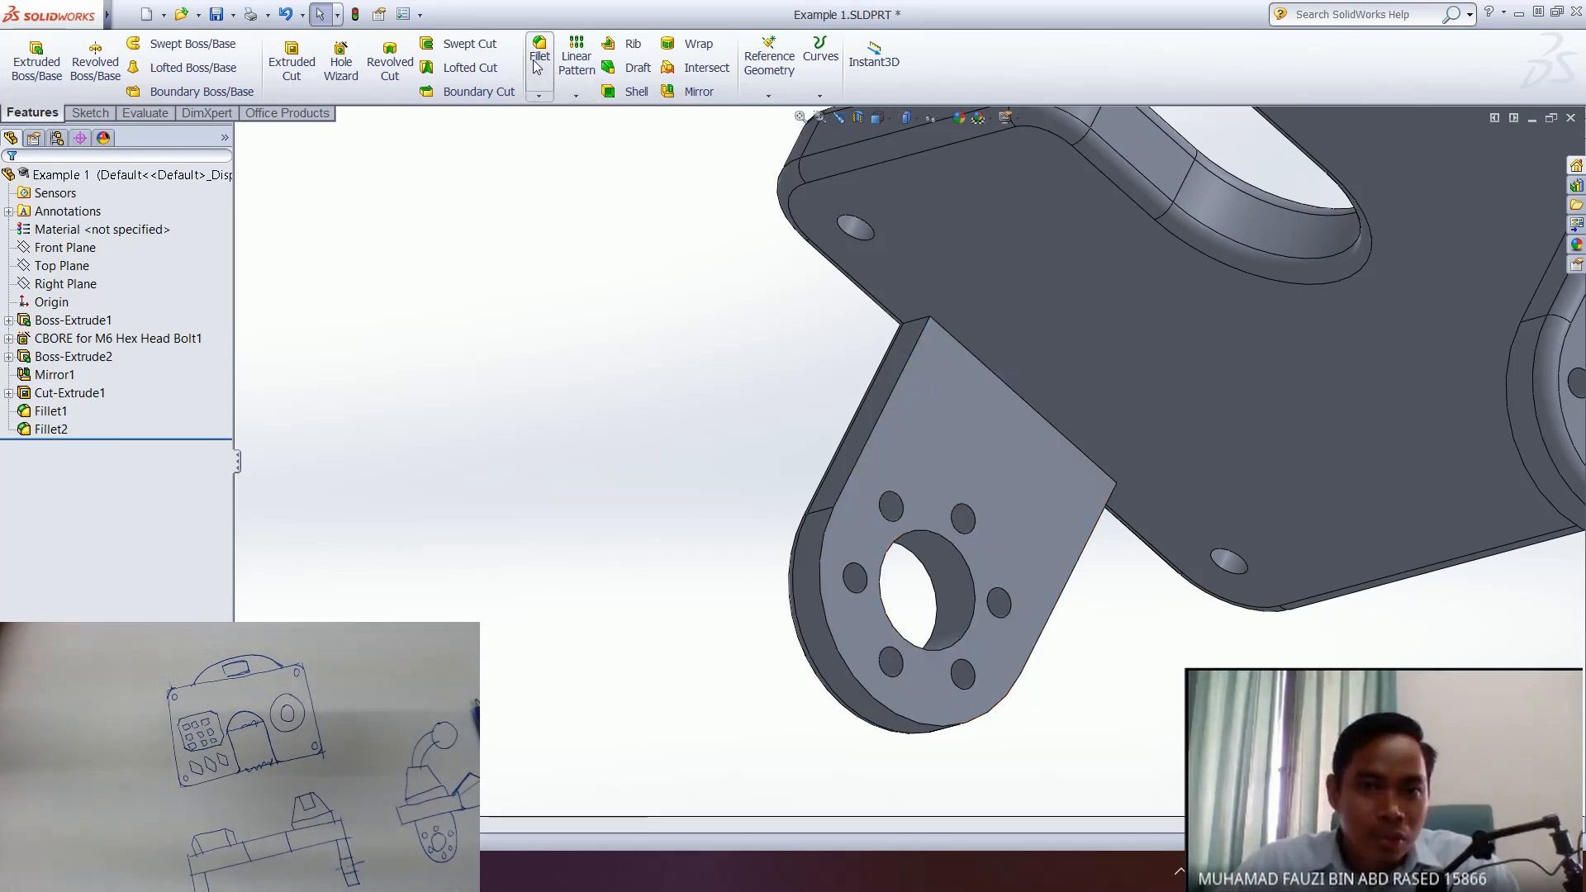
click(880, 417)
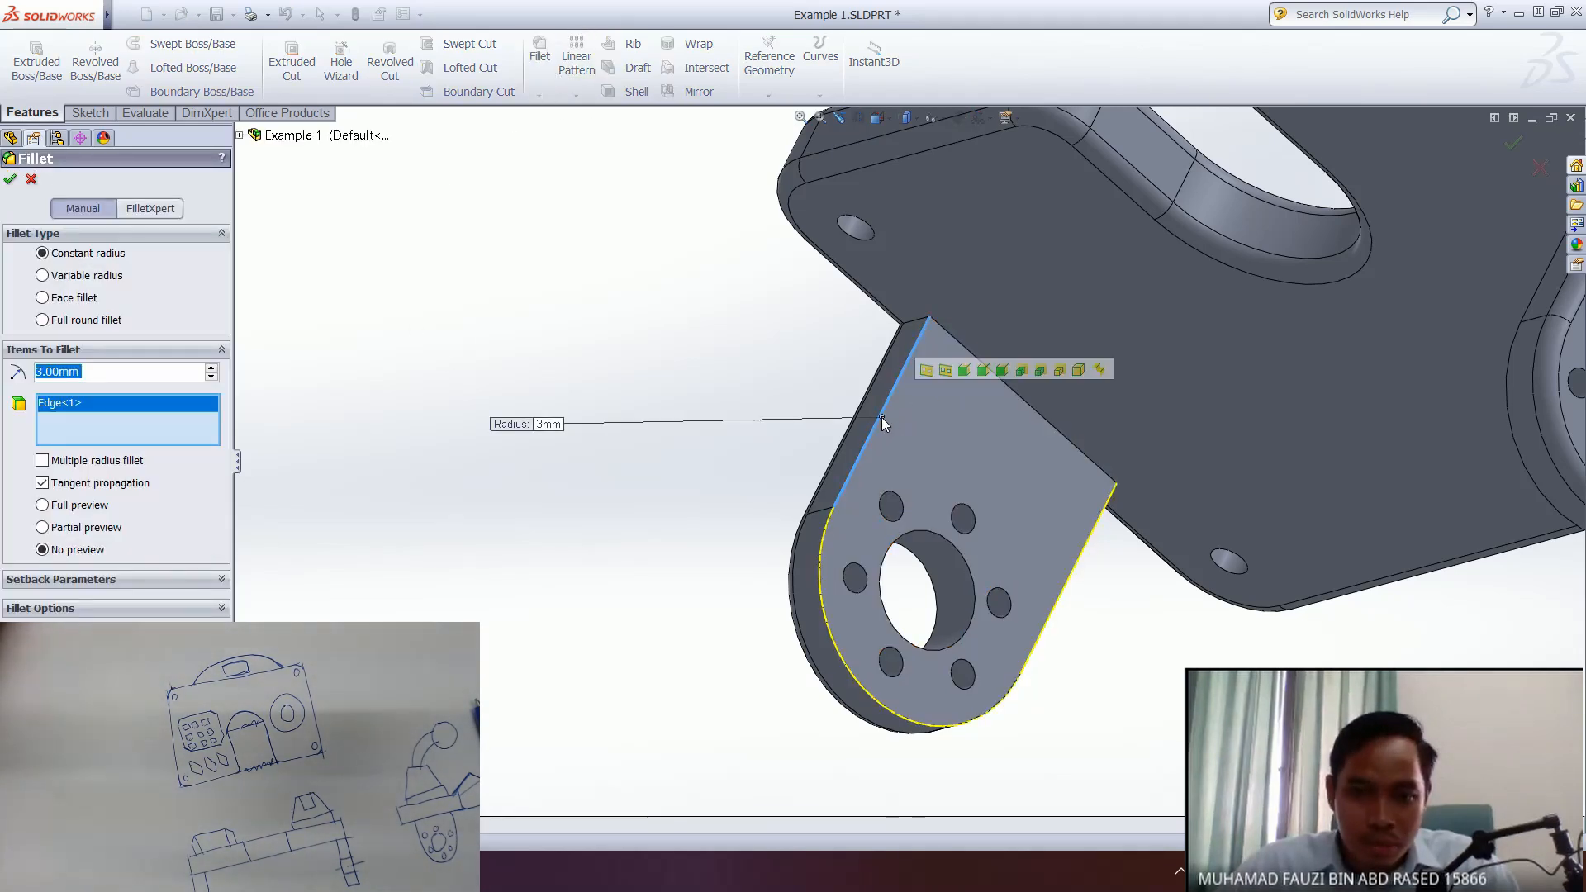
click(925, 371)
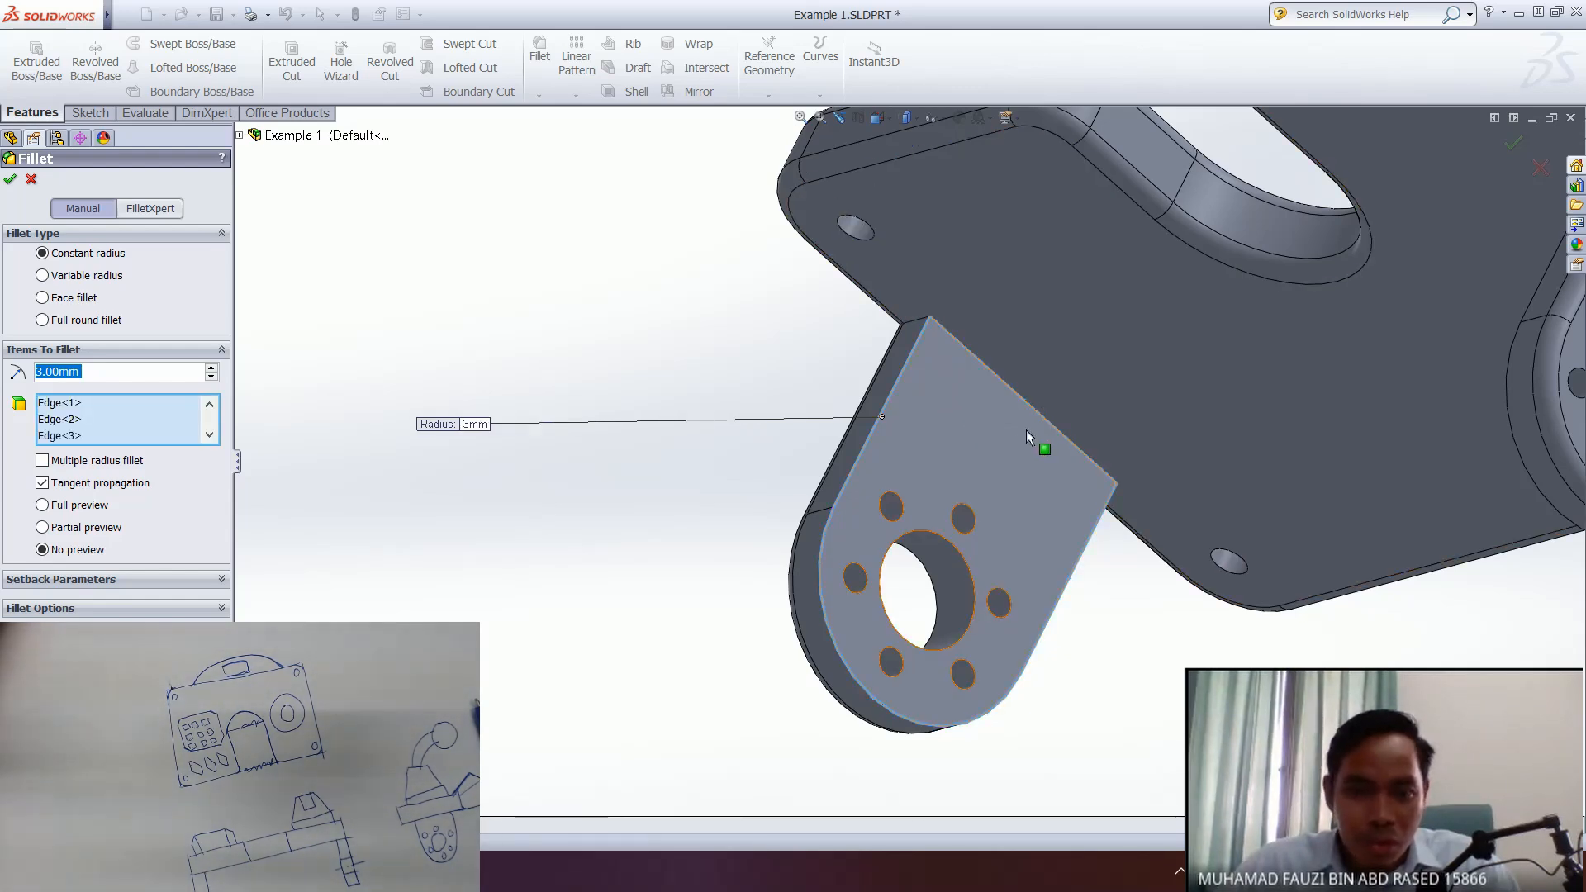
- Add the inner-face outline edges of the opposite leg to the fillet selection
middle_drag(1087, 642, 942, 411)
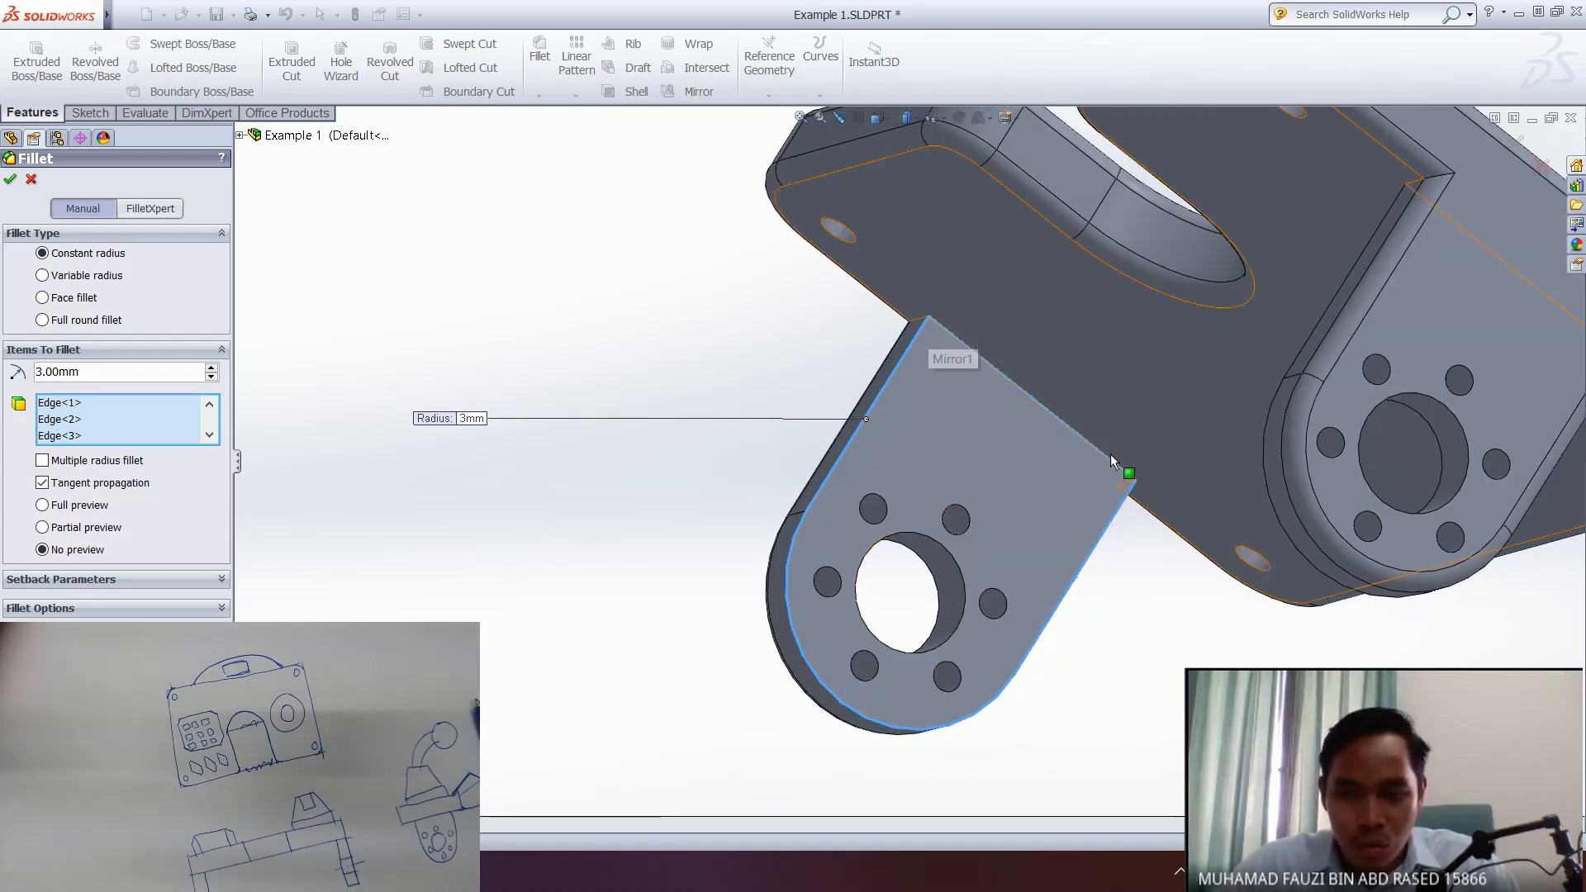
middle_drag(938, 523, 1017, 467)
middle_drag(820, 514, 879, 470)
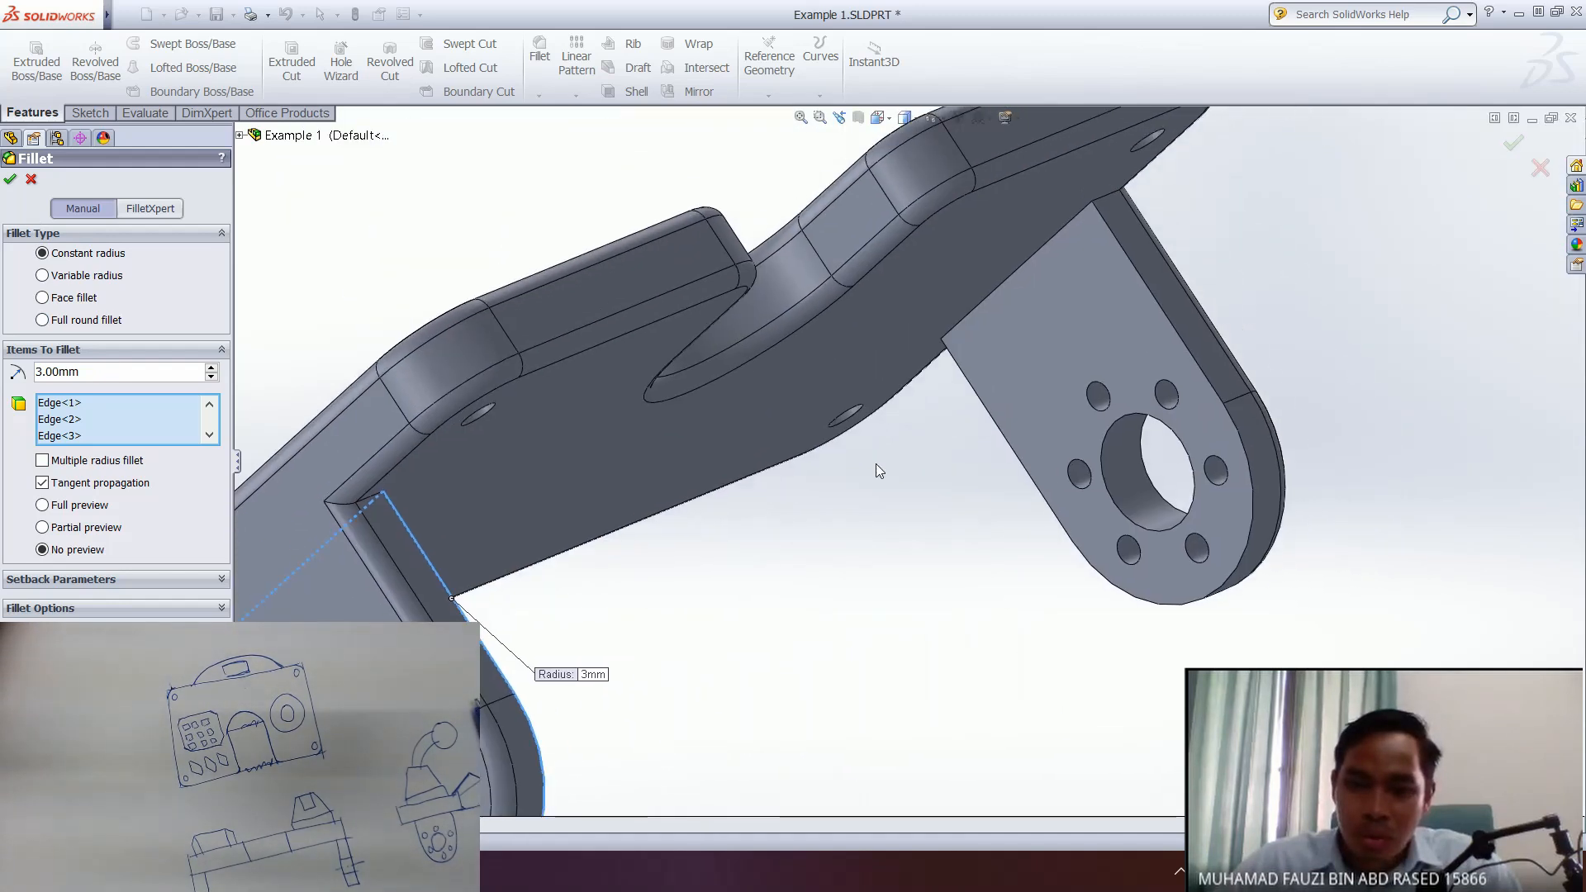
click(1207, 378)
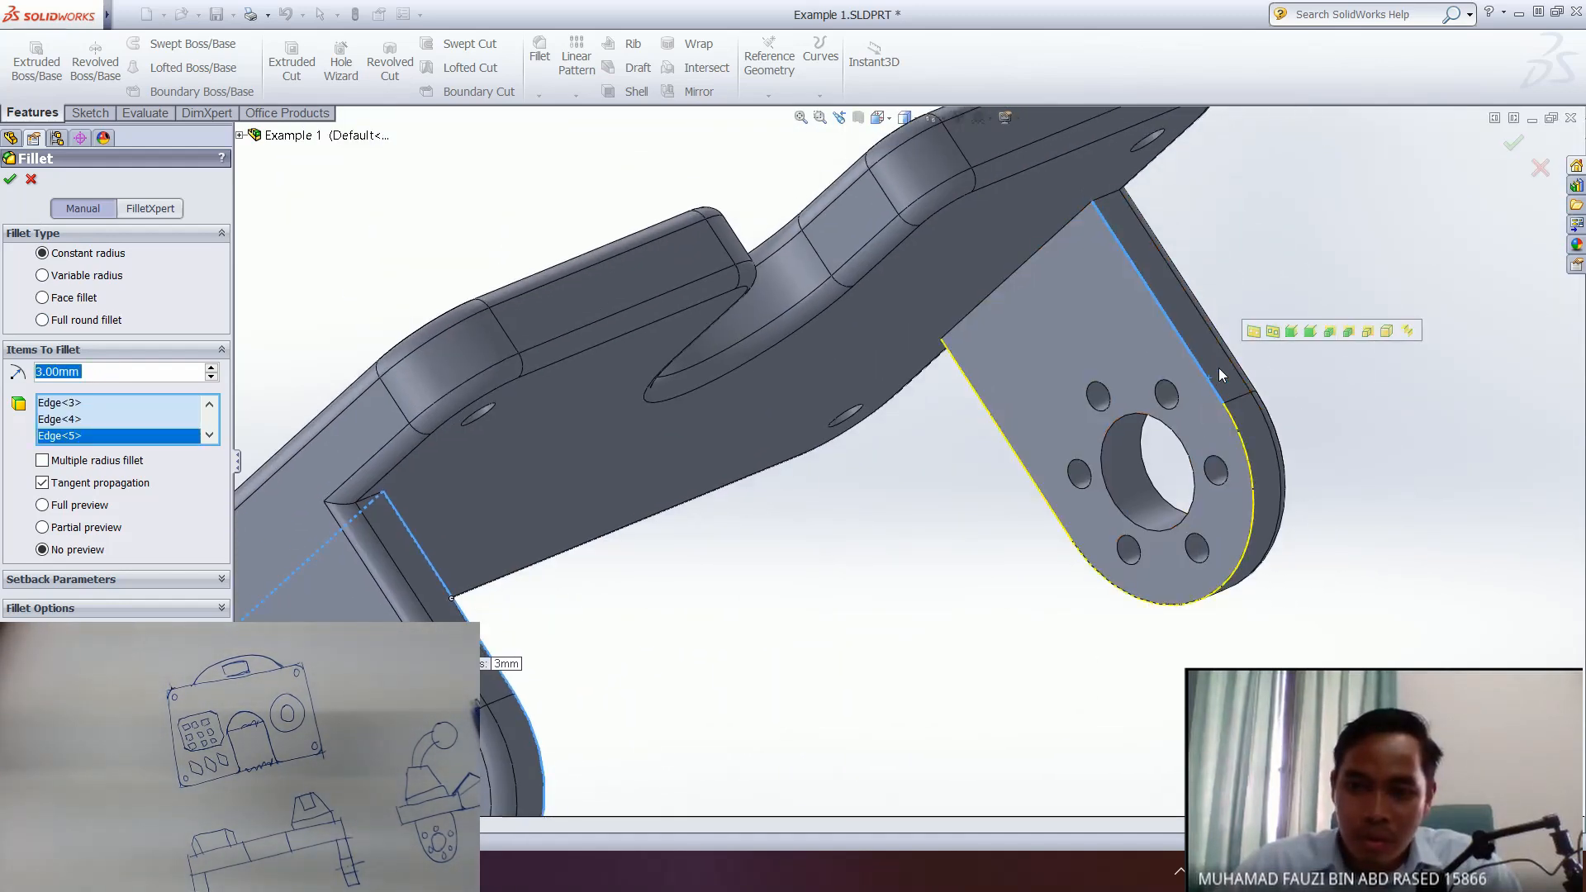
click(1251, 332)
- Set the fillet radius to 1.5 mm and apply it to both legs' inner outlines
middle_drag(981, 413, 1040, 424)
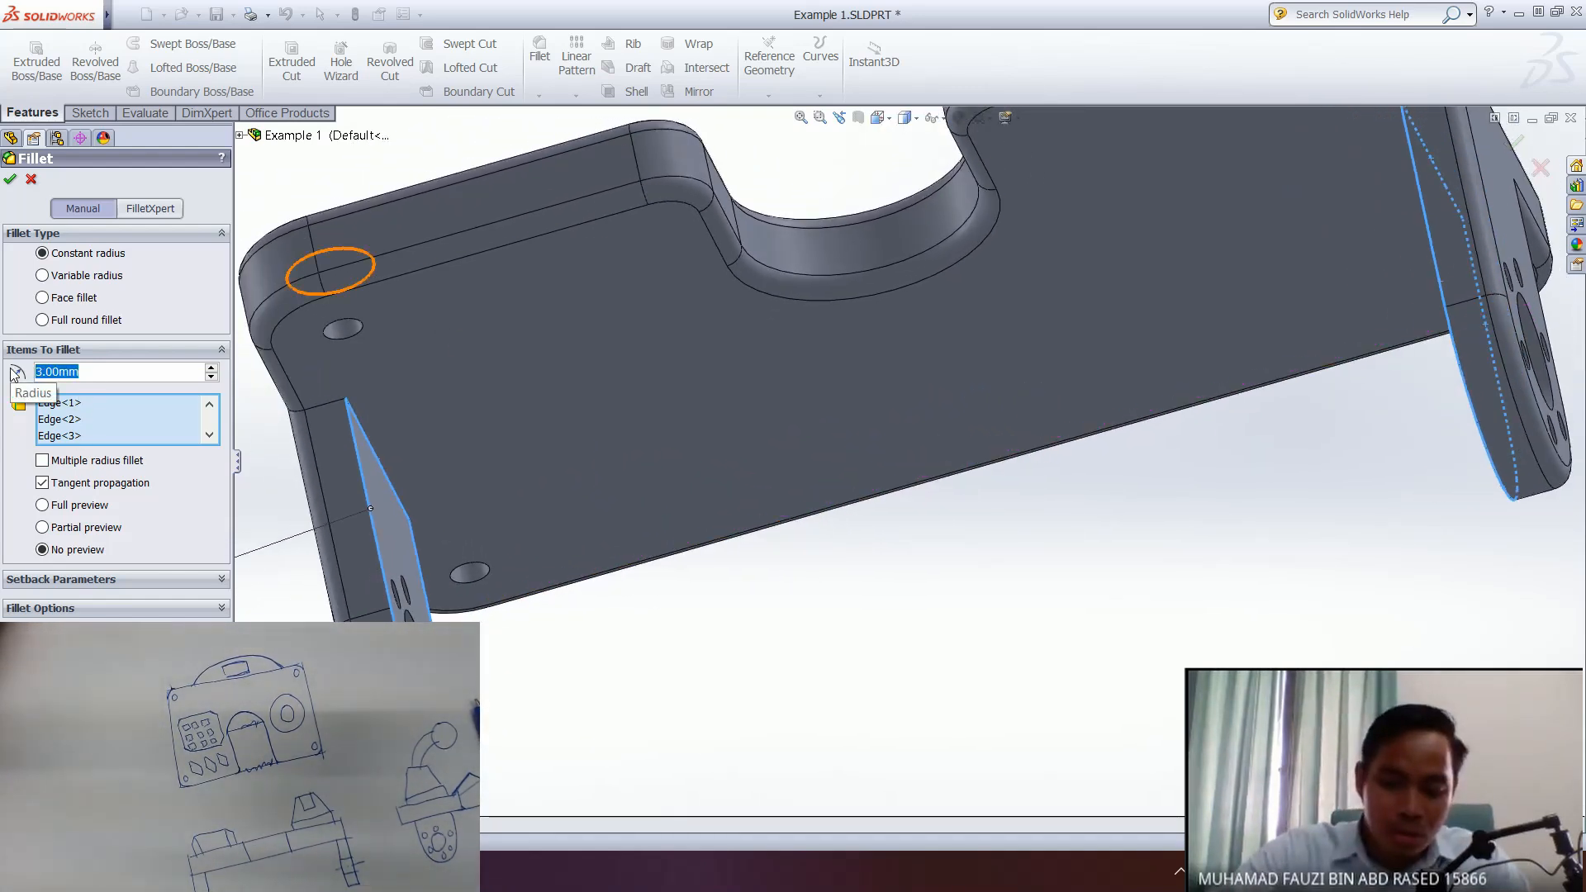
text(1.5)
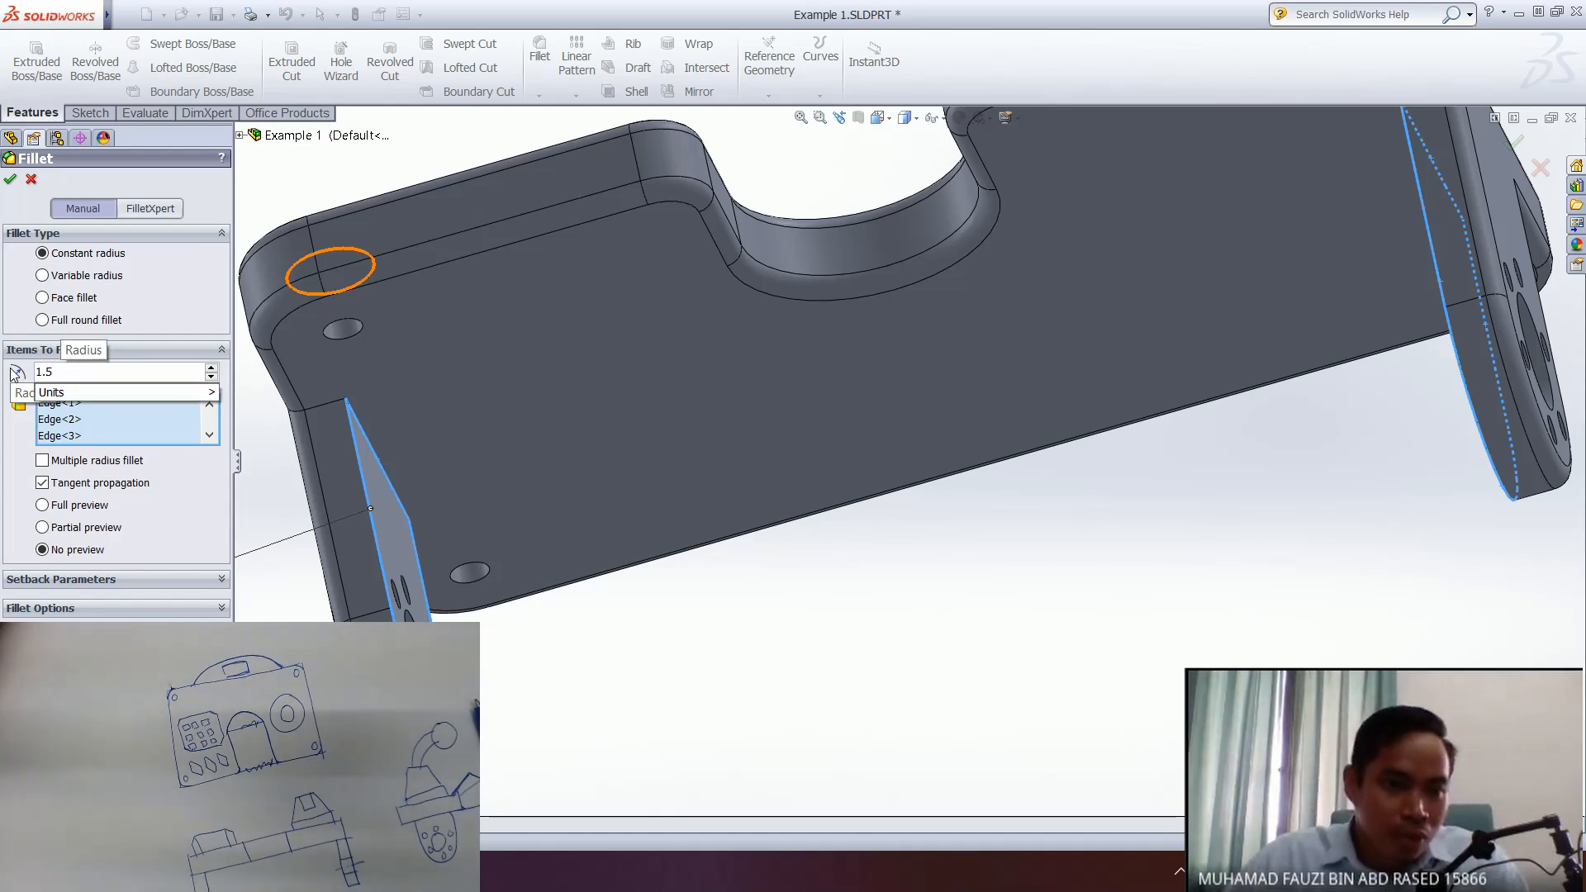
click(12, 181)
- Start an angle-distance Chamfer and set its distance to 1 mm
middle_drag(696, 472, 257, 421)
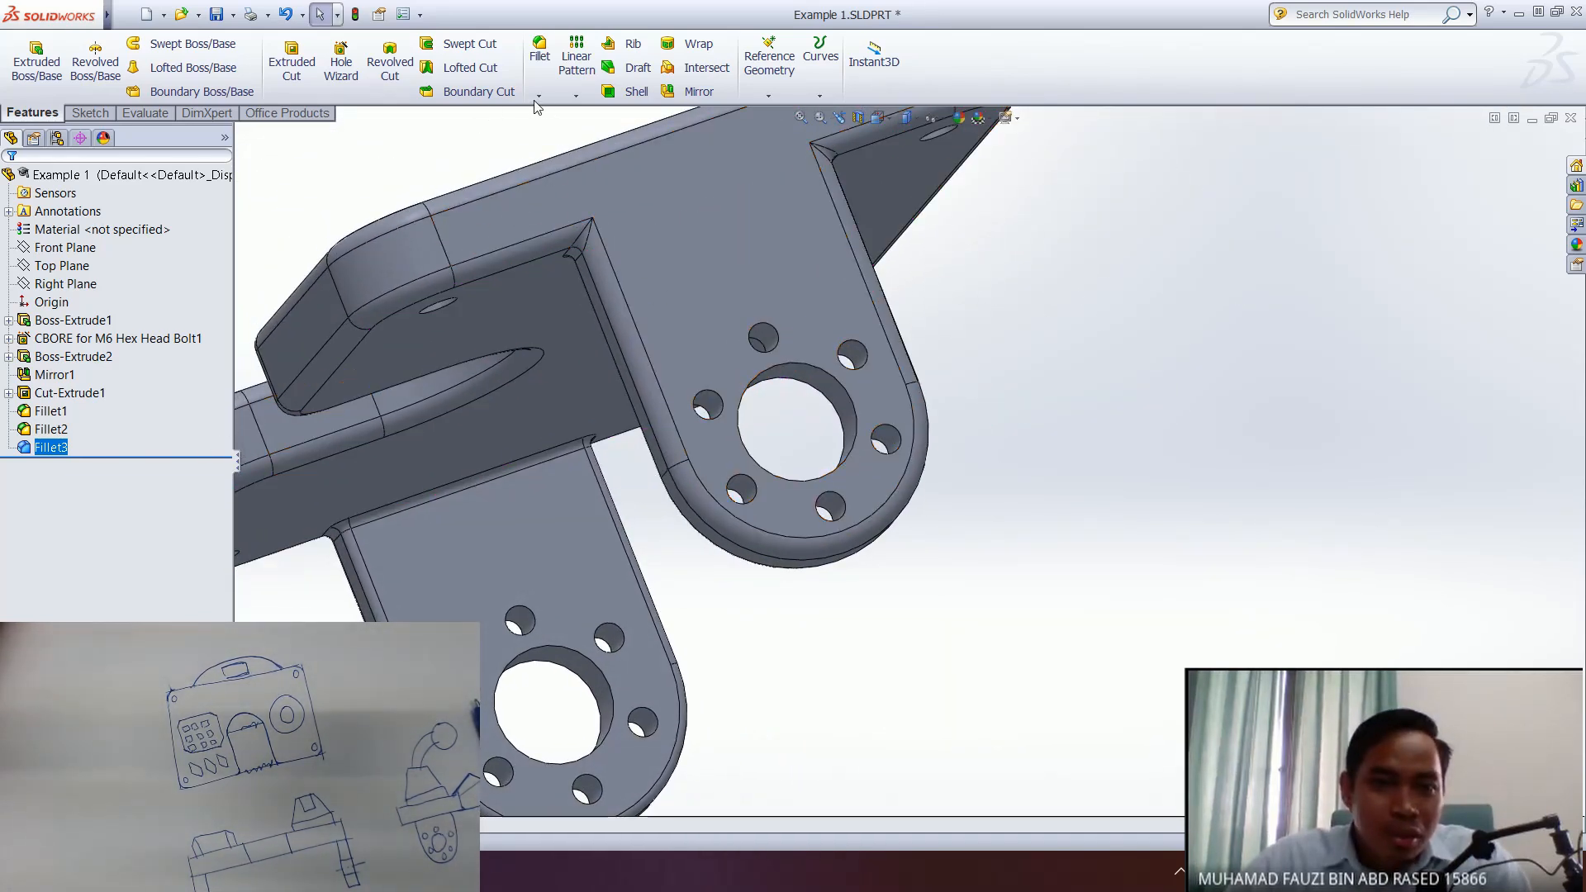
middle_drag(674, 298, 719, 327)
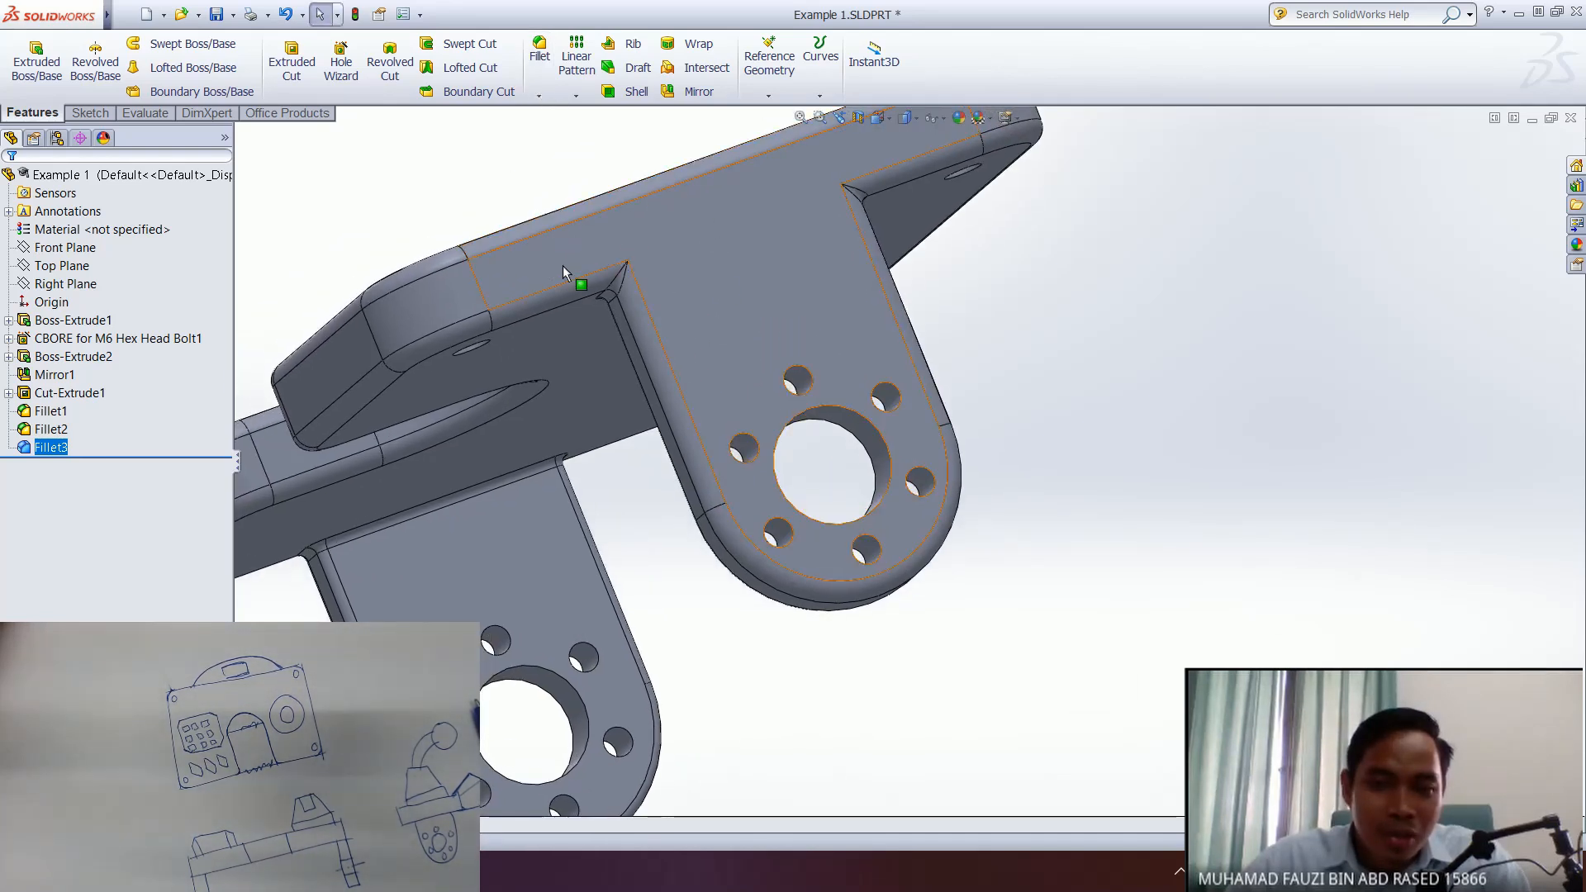
middle_drag(661, 233, 555, 124)
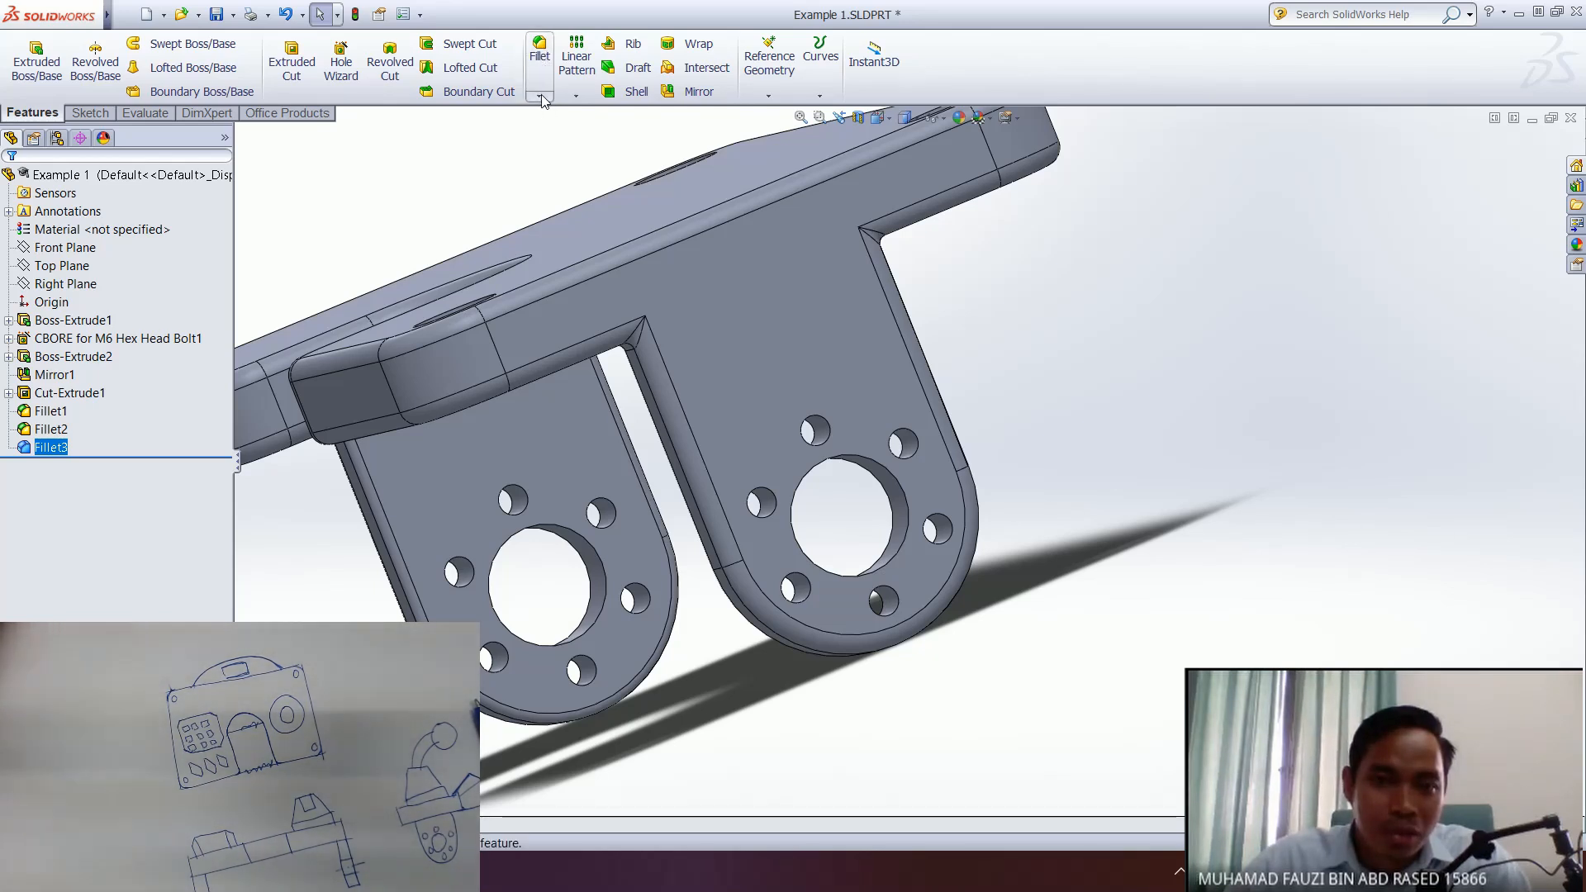
click(539, 96)
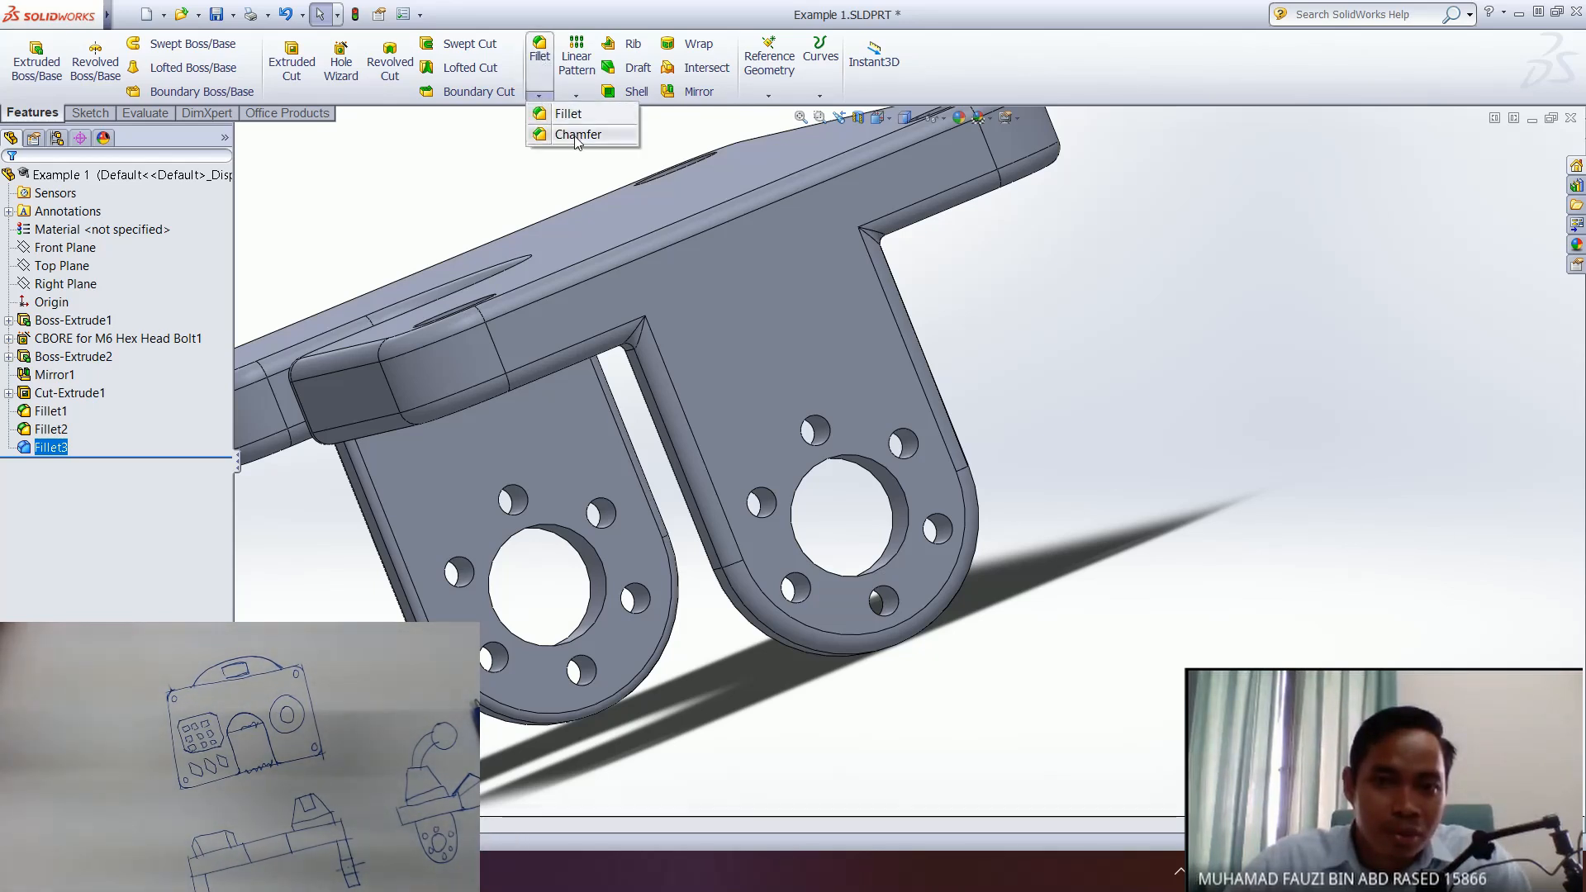
click(577, 135)
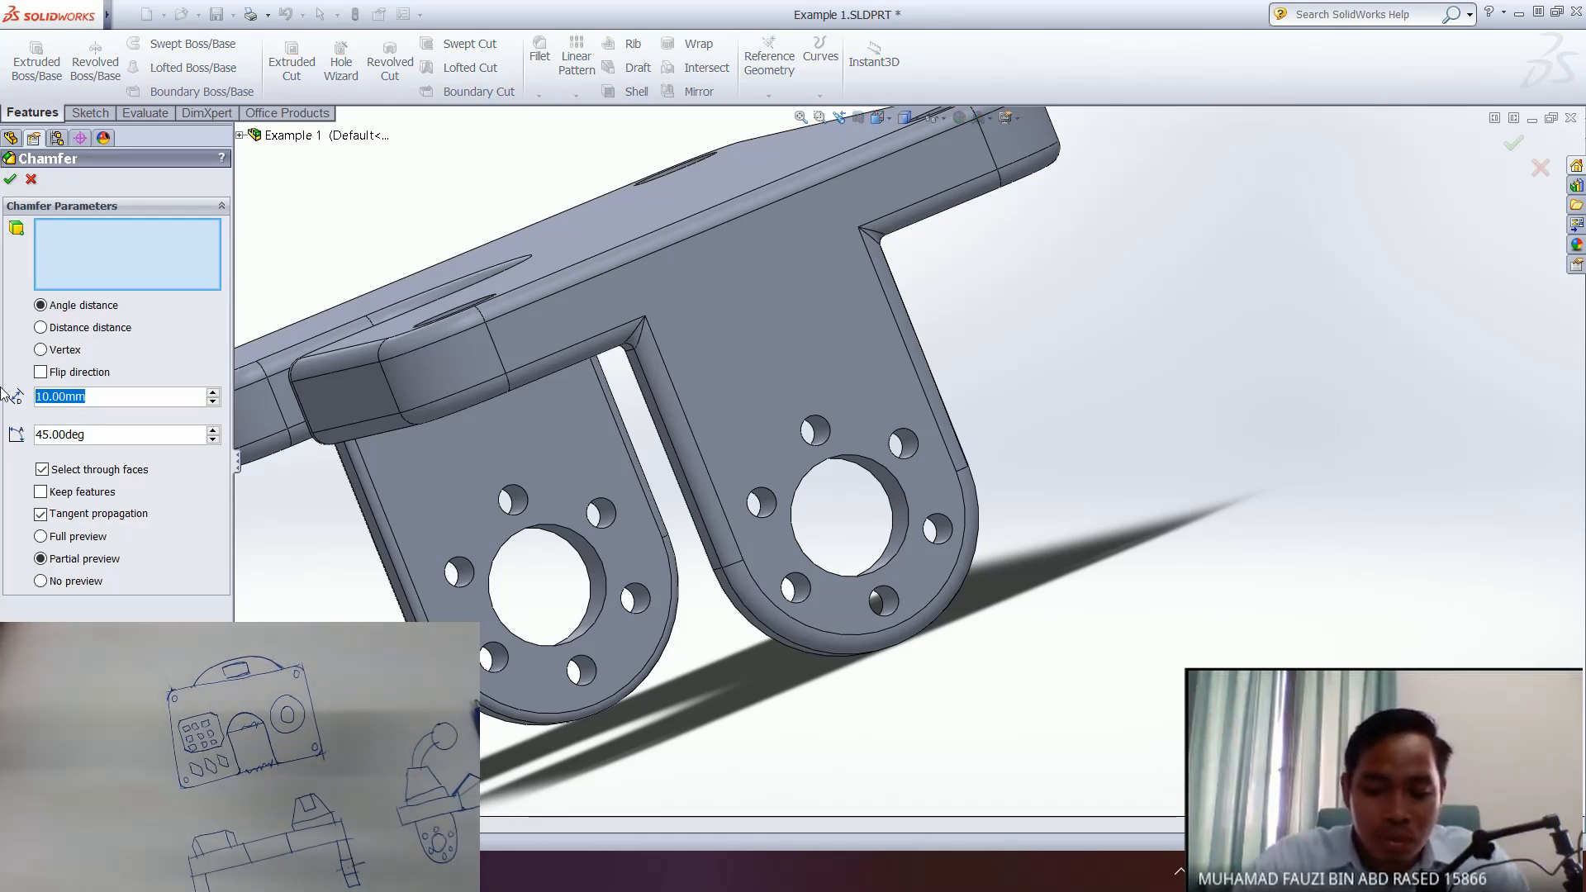
text(1.5)
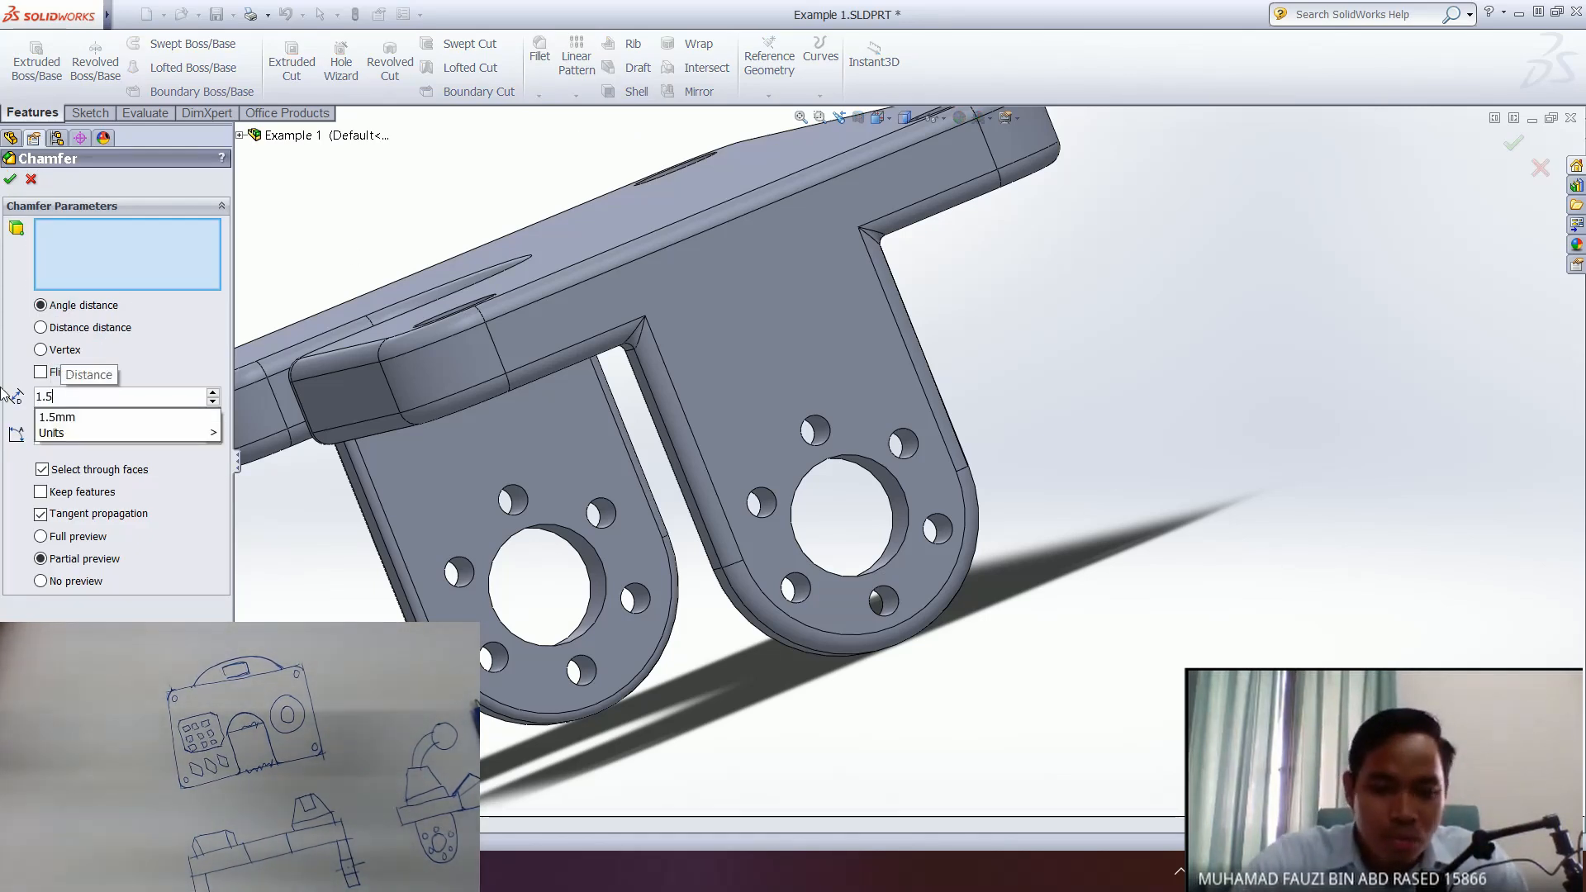
key(BackSpace)
key(BackSpace)
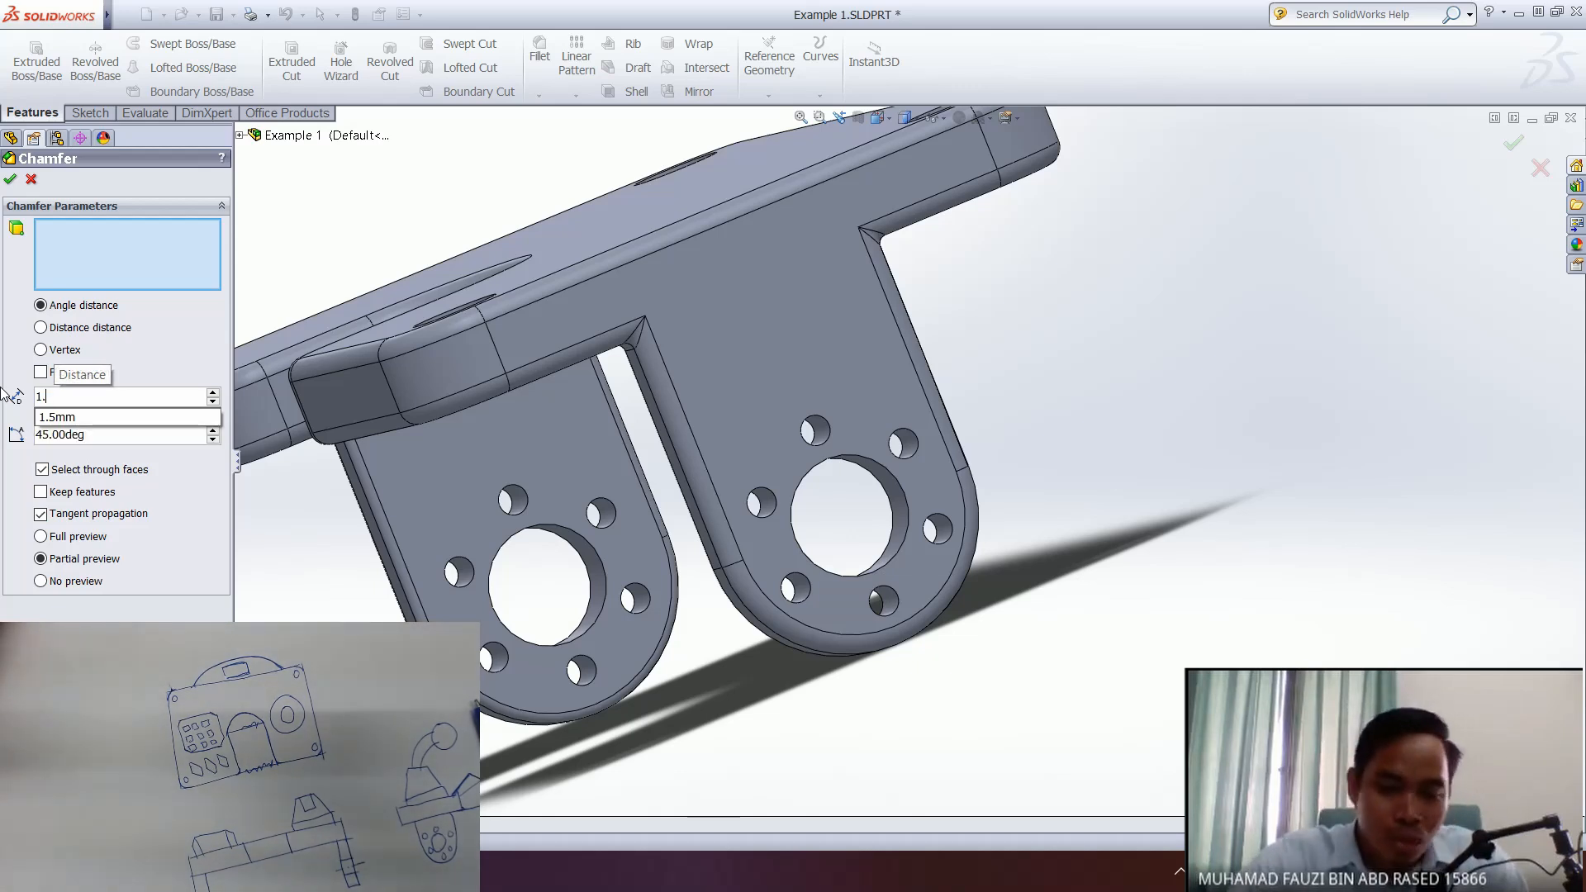
- Select the cylindrical face of one leg's large central hole and apply the 1 mm, 45-degree chamfer
middle_drag(517, 559, 572, 521)
middle_drag(452, 535, 643, 637)
scroll(642, 637, down, 6)
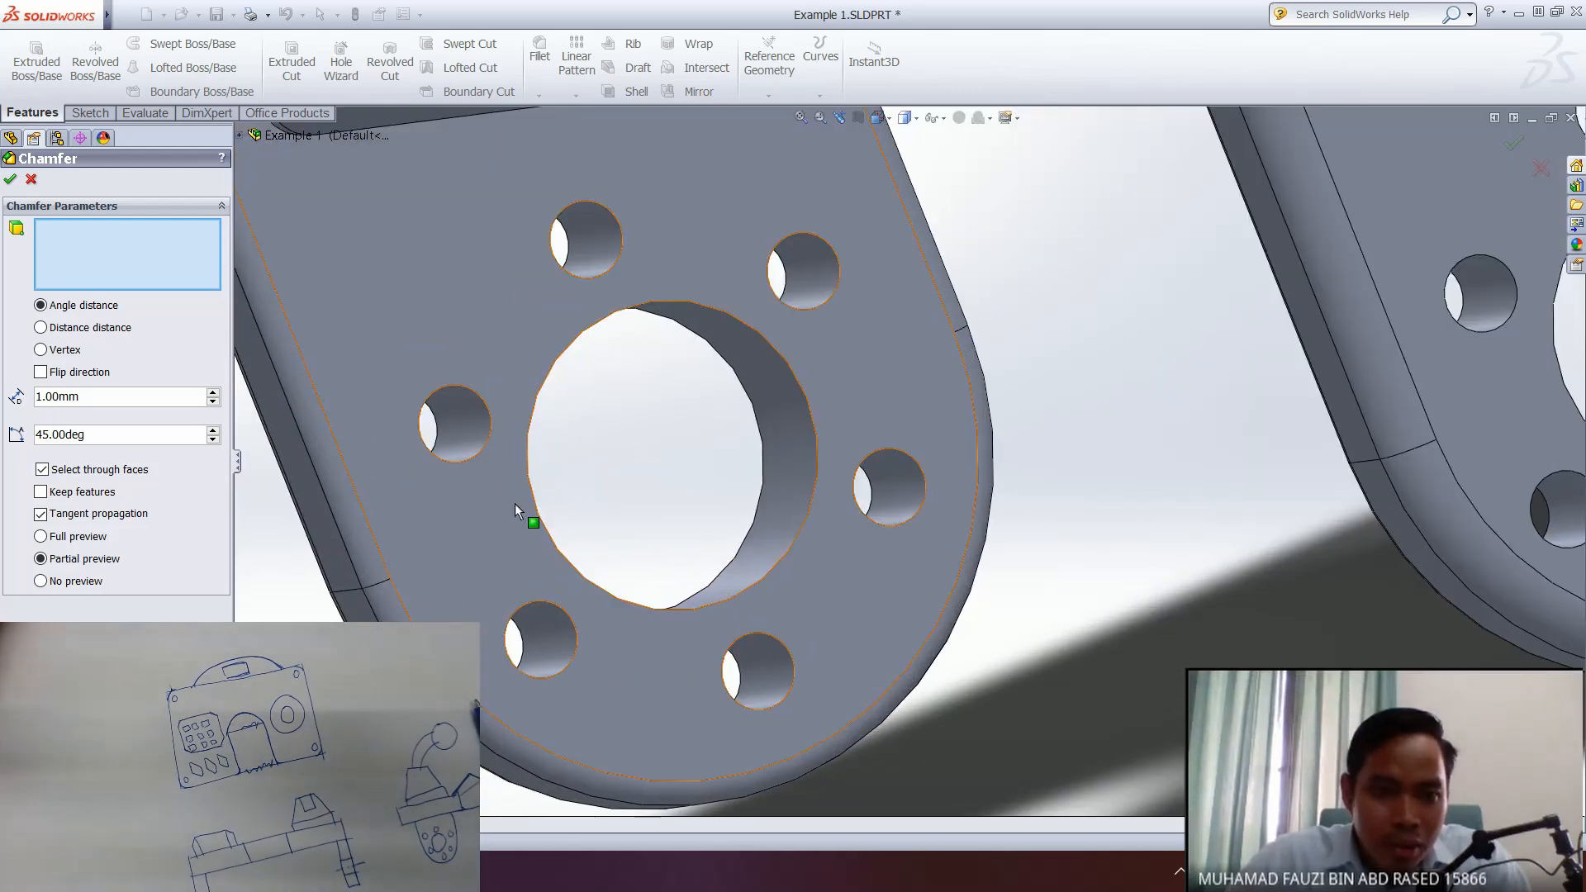
middle_drag(514, 503, 765, 463)
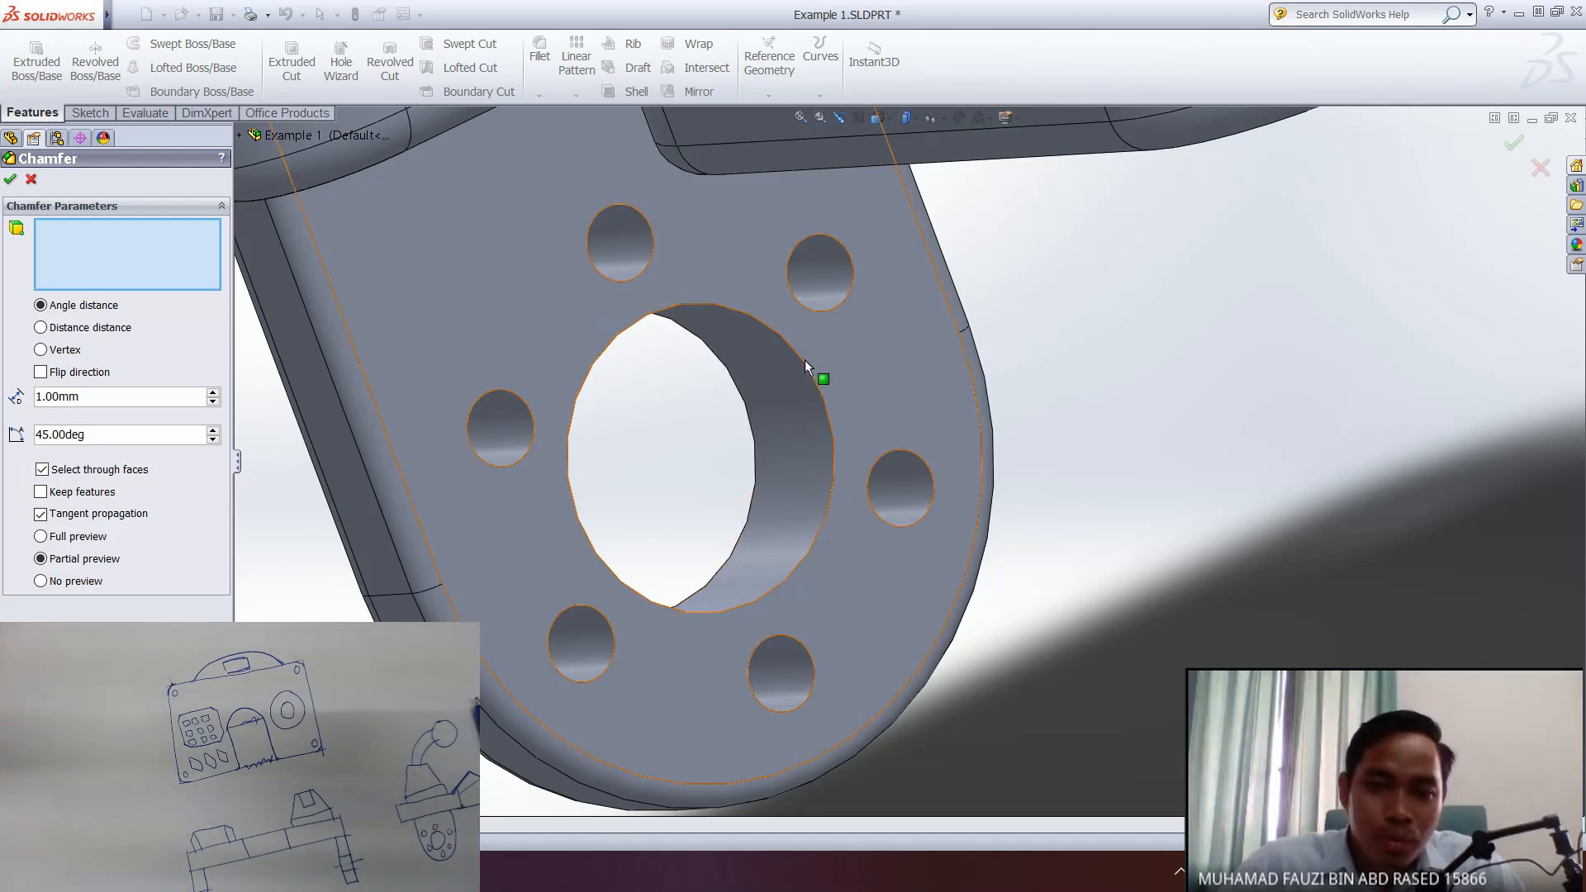
click(796, 418)
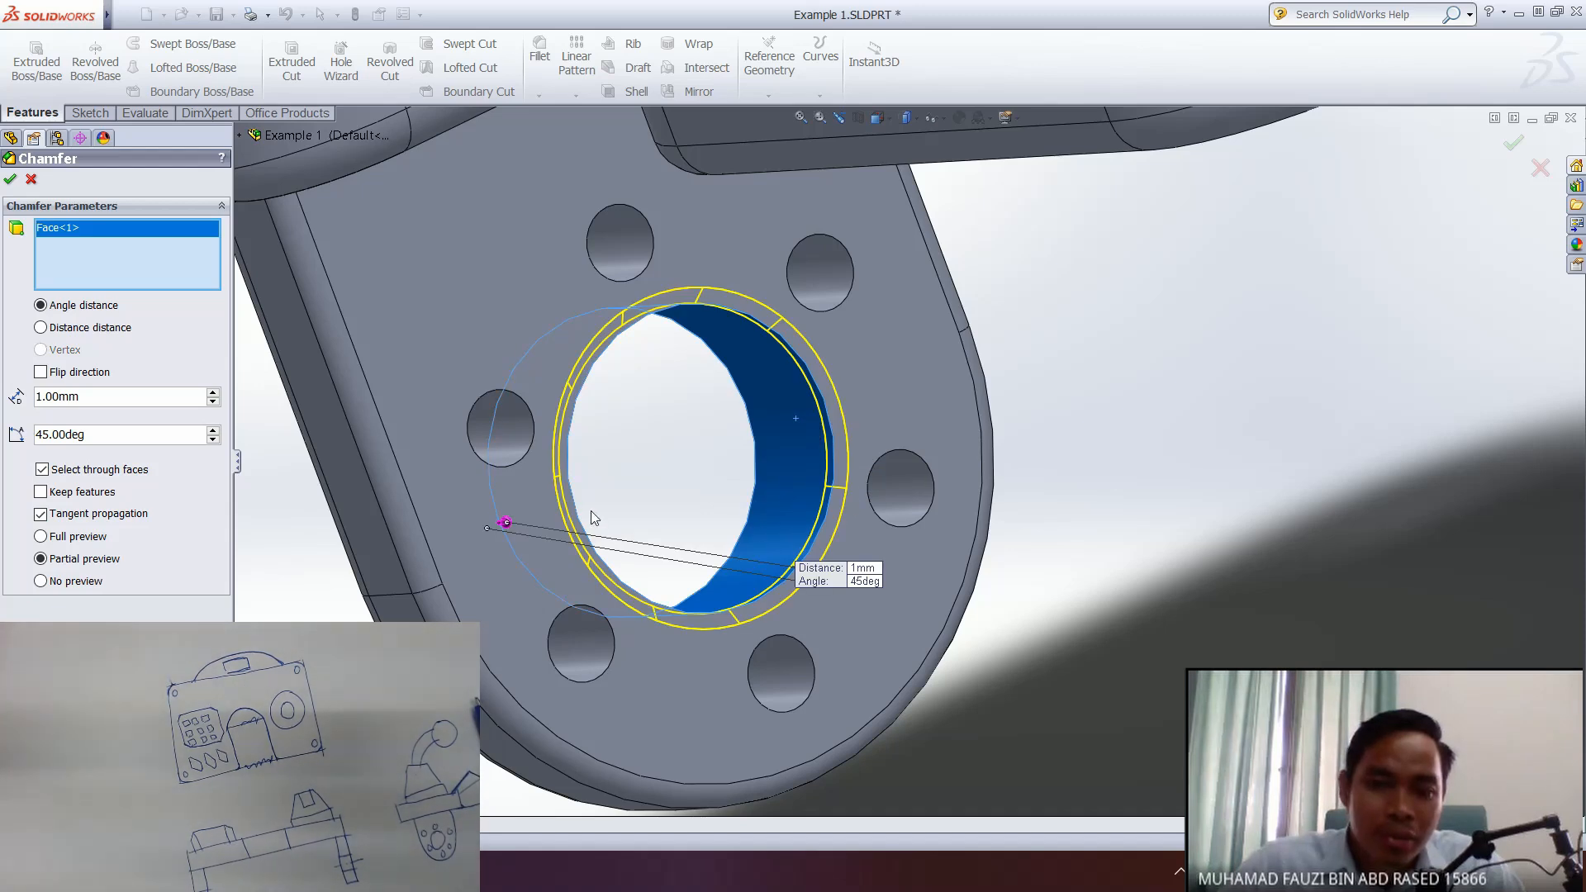
middle_drag(740, 554, 701, 494)
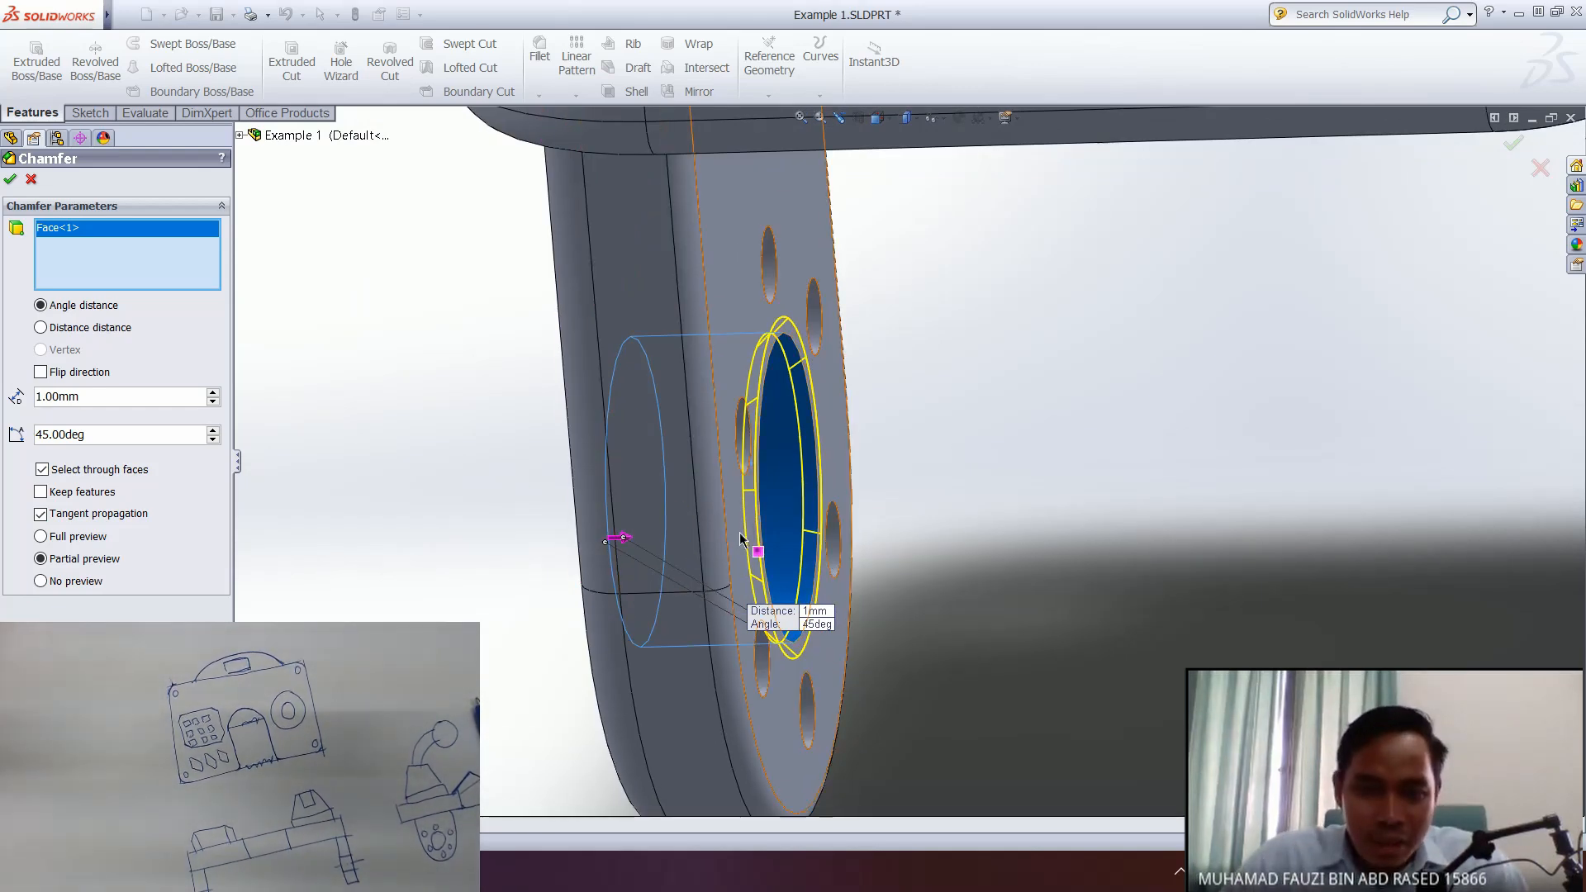
middle_drag(981, 523, 1135, 553)
middle_drag(923, 400, 885, 549)
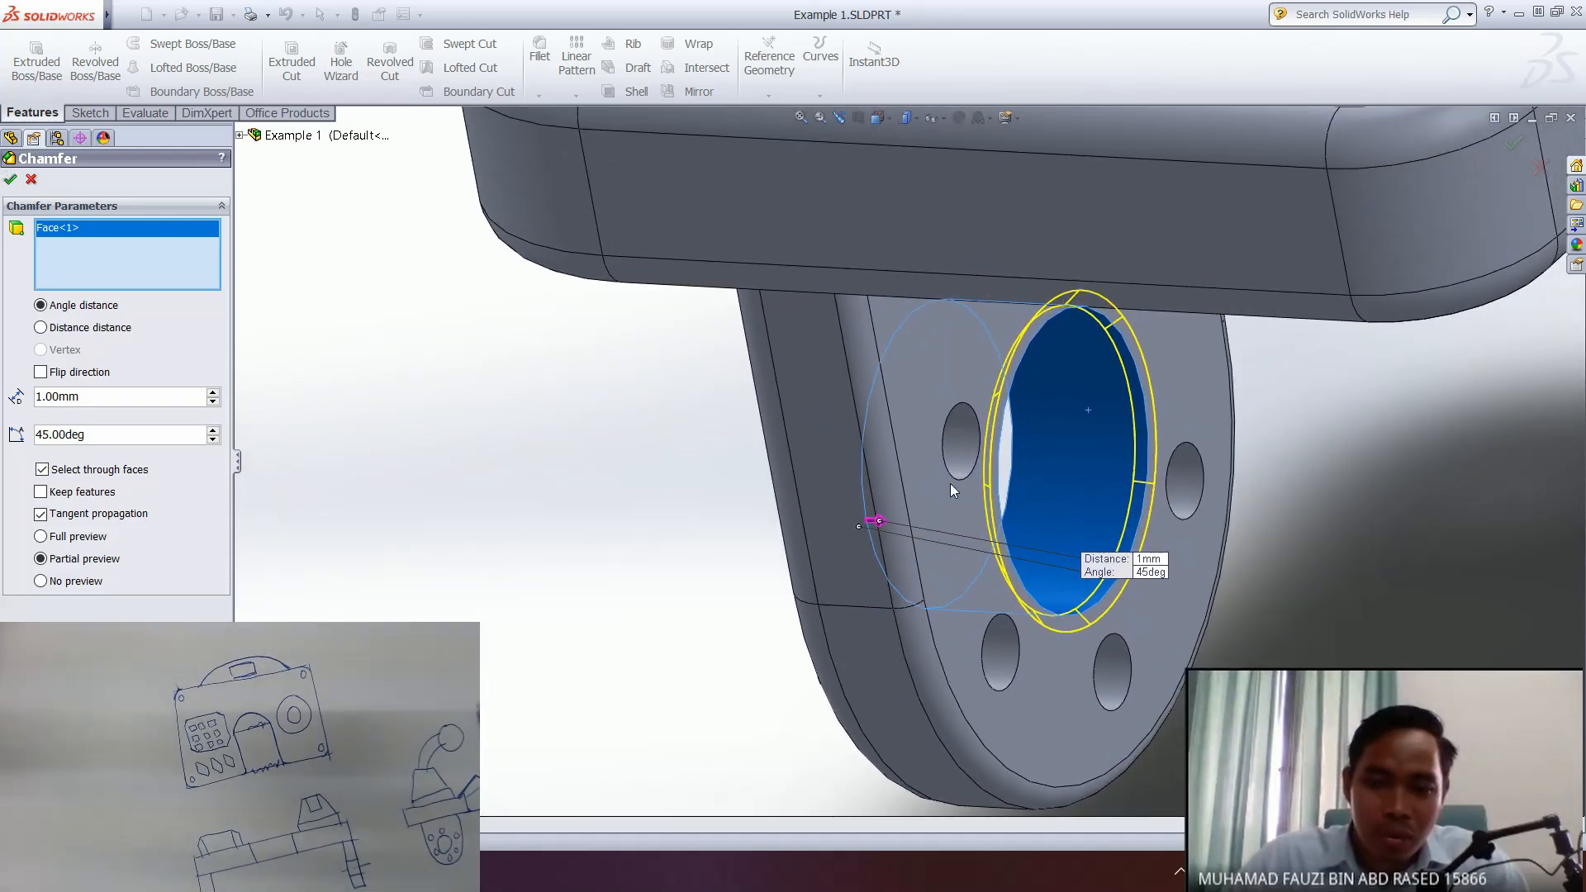
key(Return)
- Chamfer the large central hole of the other leg with a 1 mm distance and 45-degree angle
middle_drag(836, 520, 537, 514)
ctrl+middle_drag(1478, 500, 703, 573)
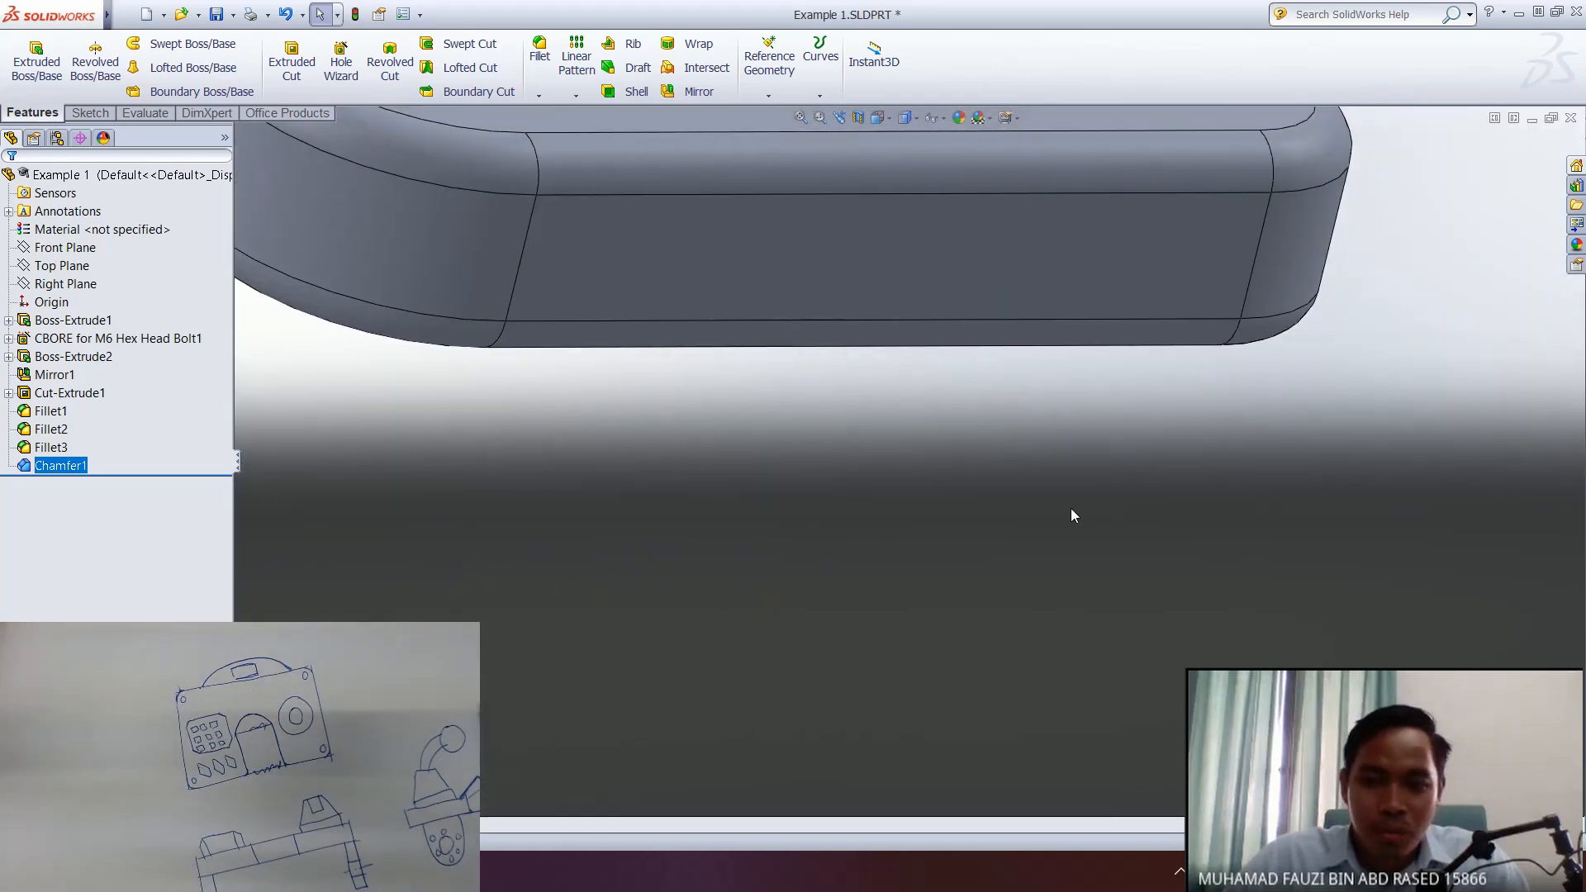
ctrl+middle_drag(1288, 462, 867, 421)
ctrl+middle_drag(1030, 460, 949, 510)
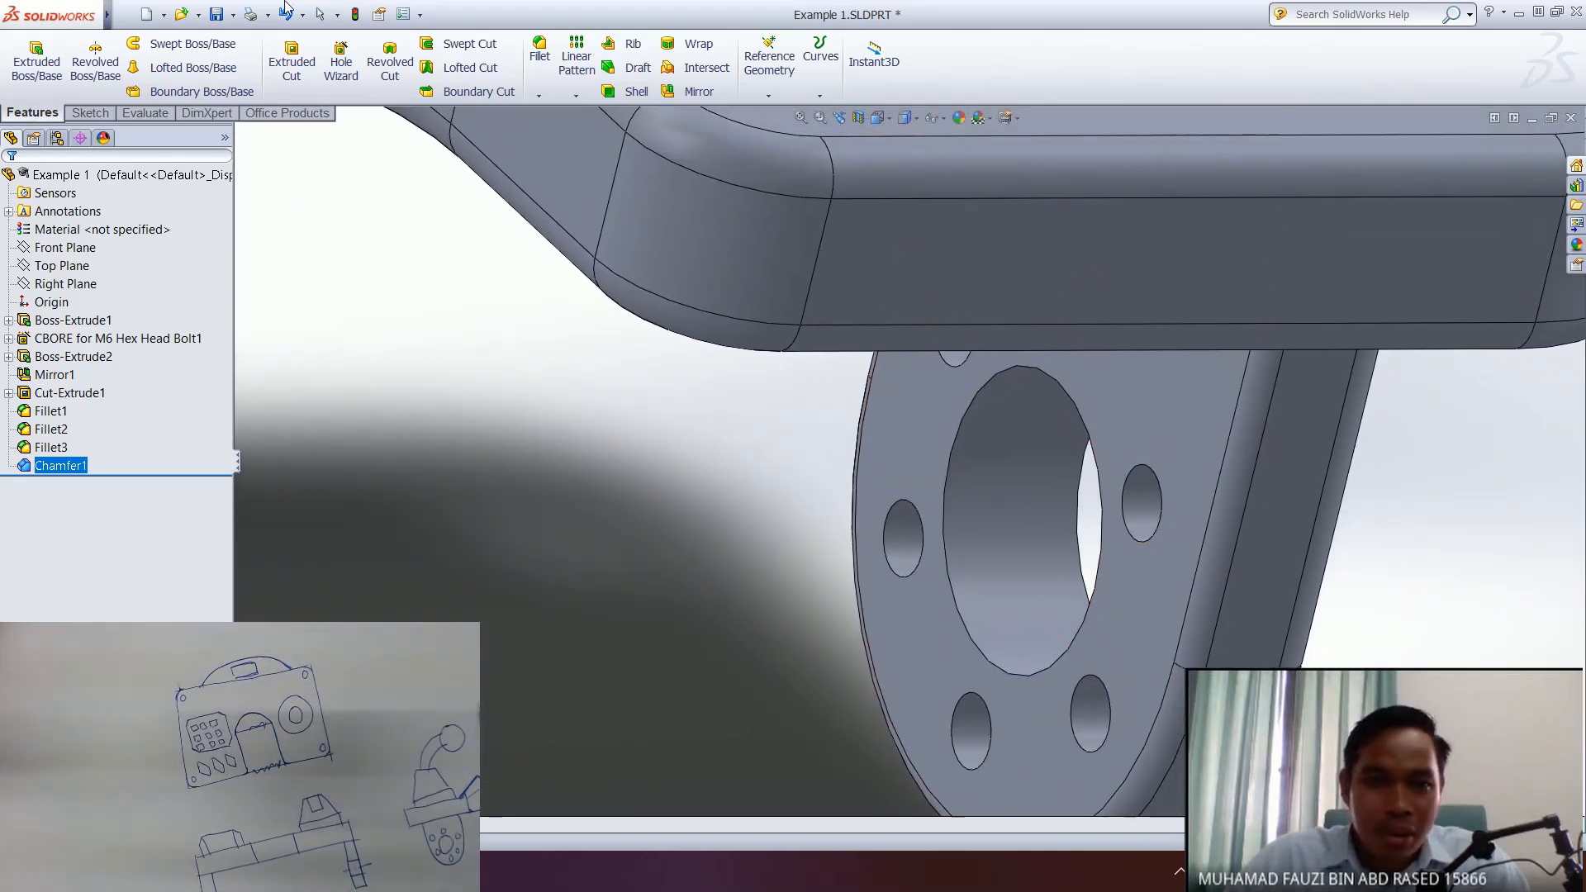
click(539, 96)
click(582, 138)
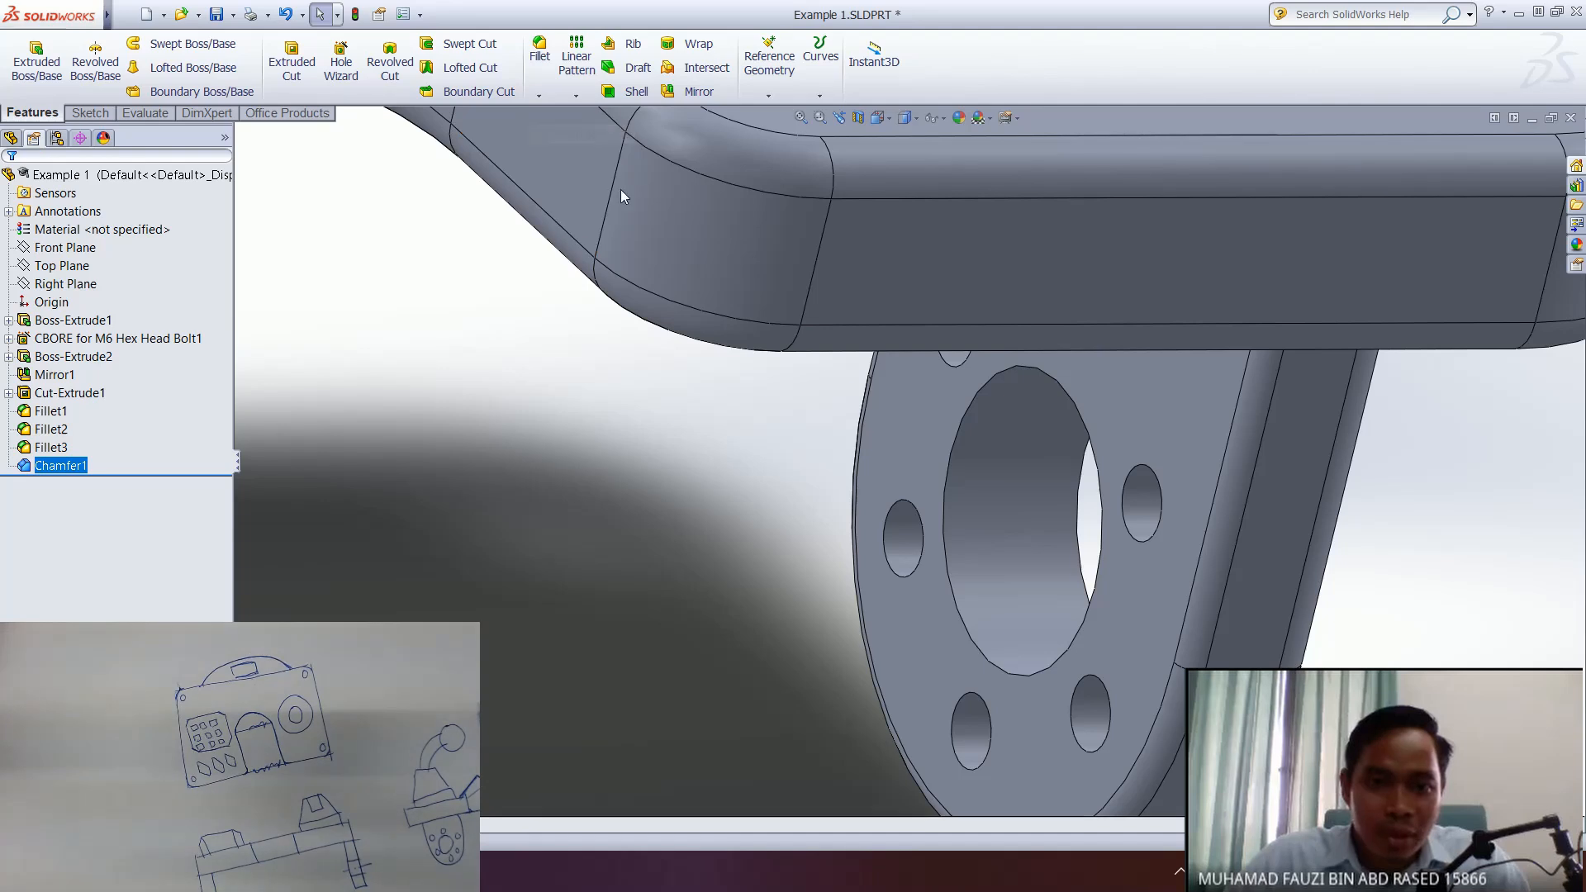
click(1011, 510)
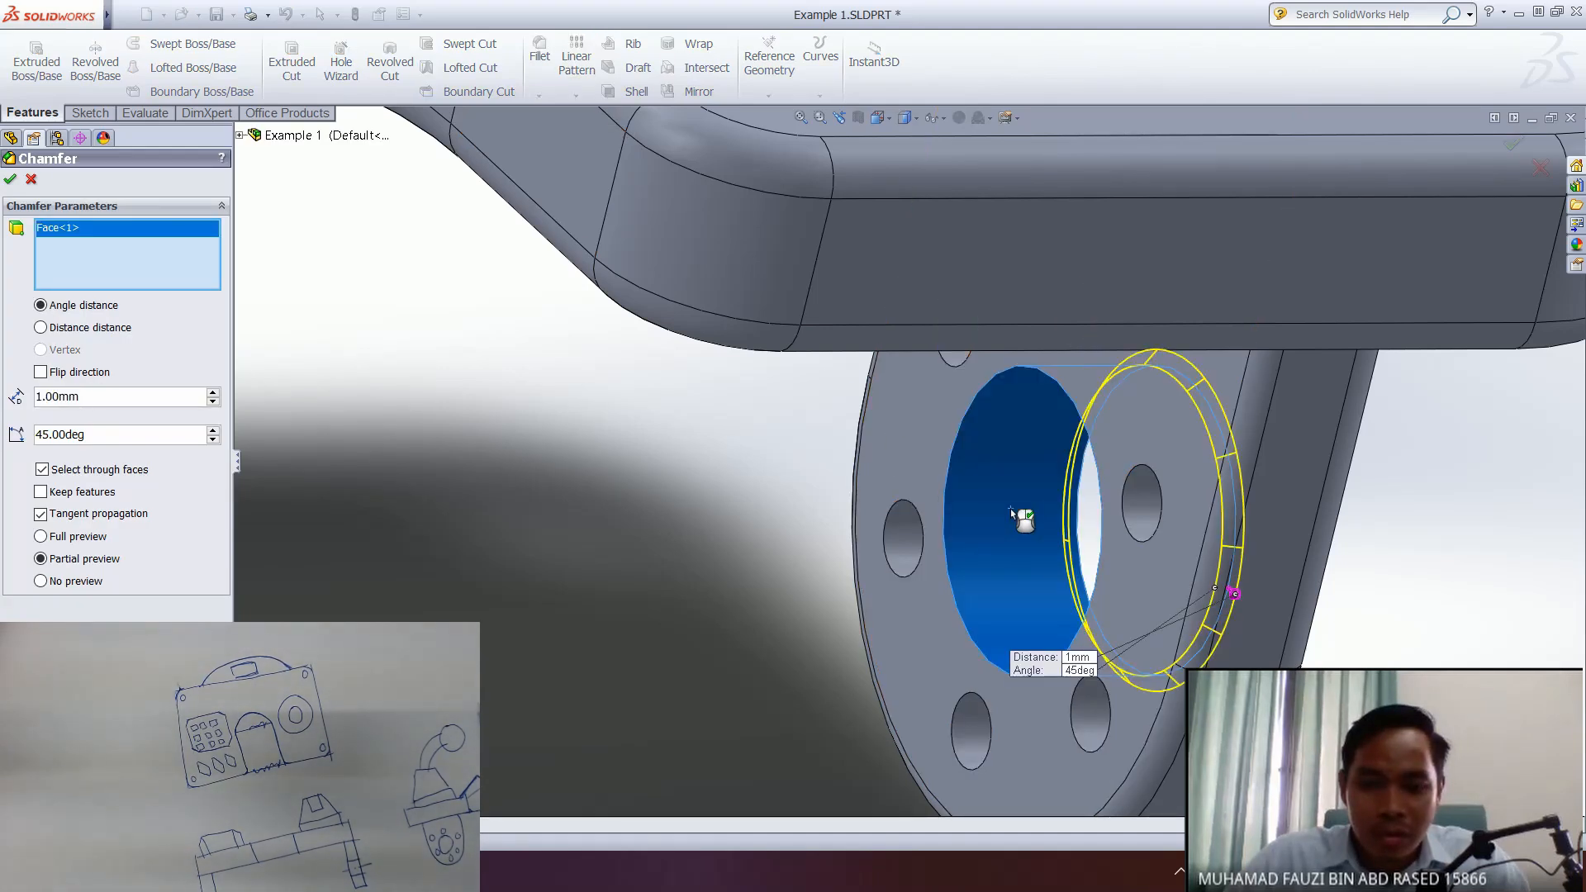
click(11, 180)
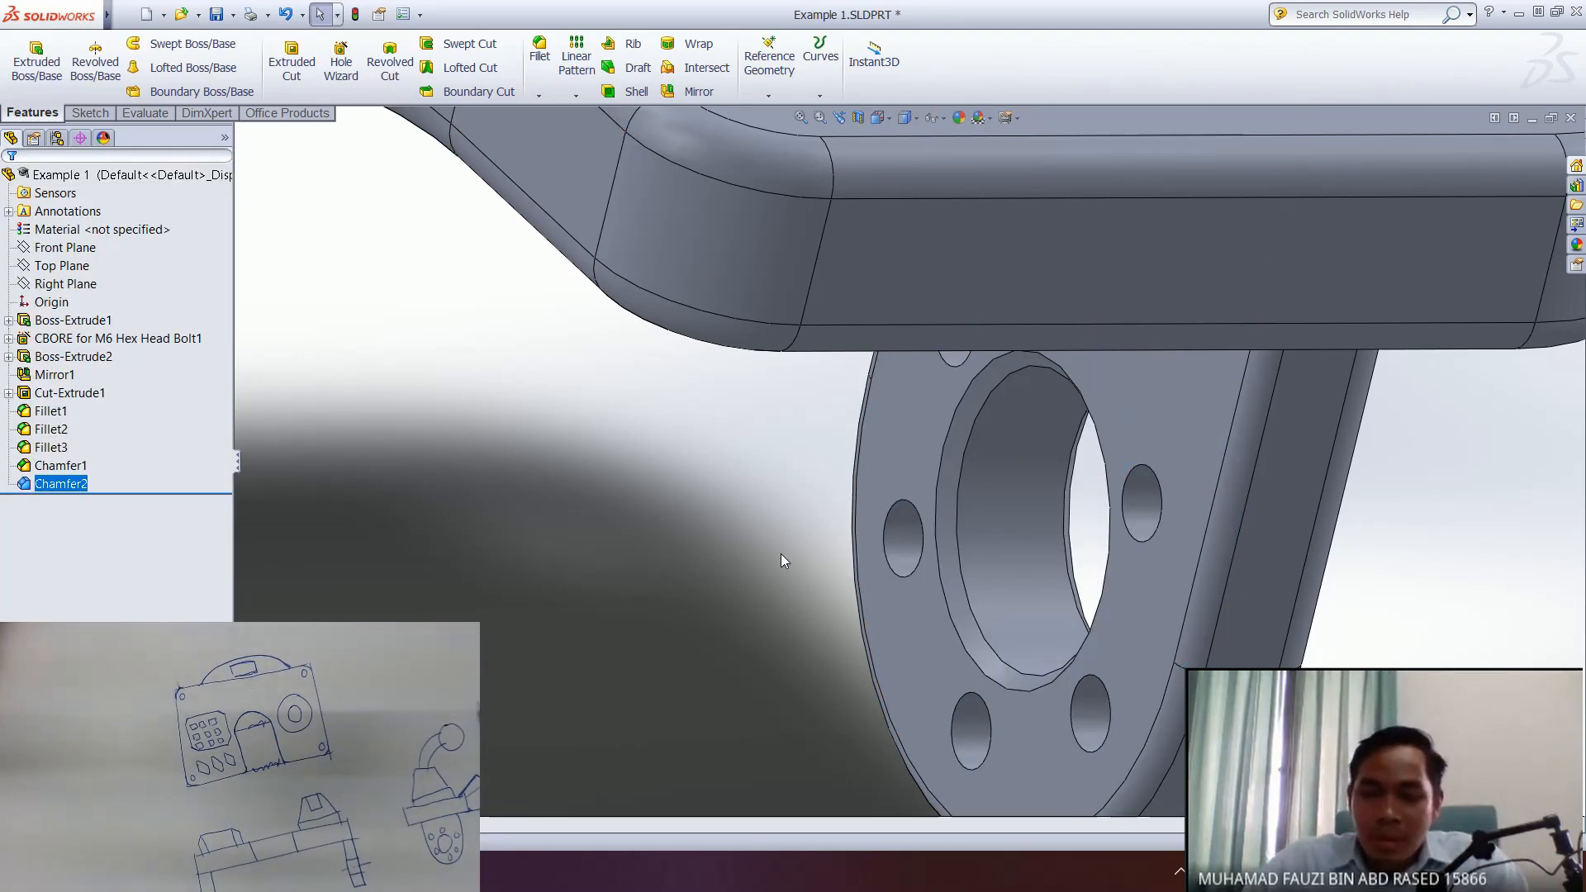
mouse_move(1070, 549)
middle_down()
mouse_move(925, 537)
mouse_move(1057, 527)
middle_up()
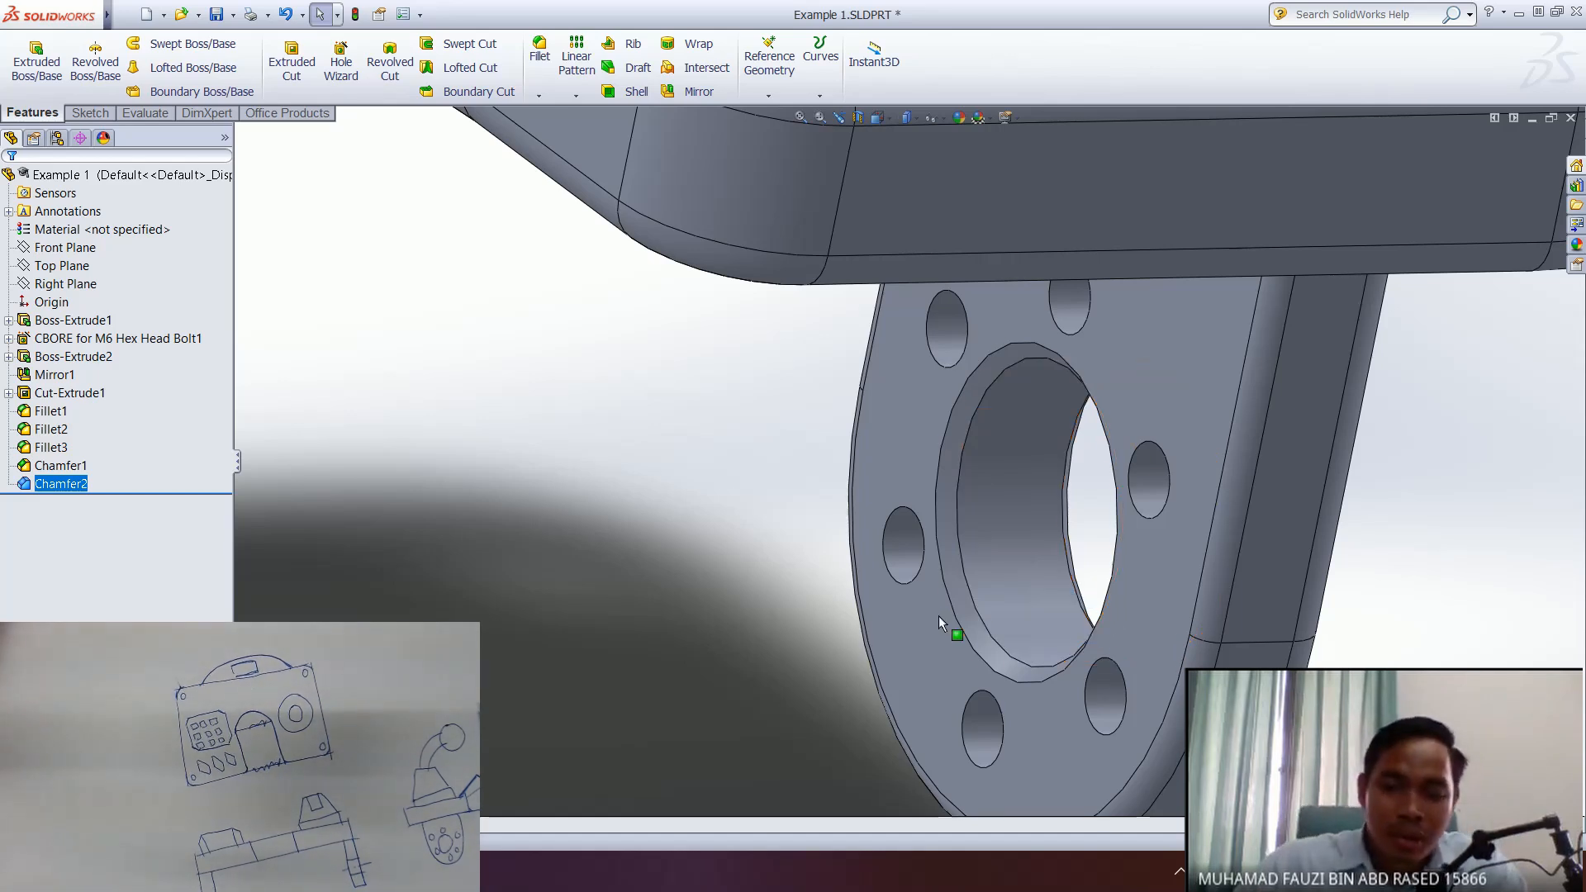
- Start an angle-distance Chamfer of 0.5 mm at 45 degrees and select the six small bolt-hole faces around one leg's central hole
middle_drag(950, 594, 908, 562)
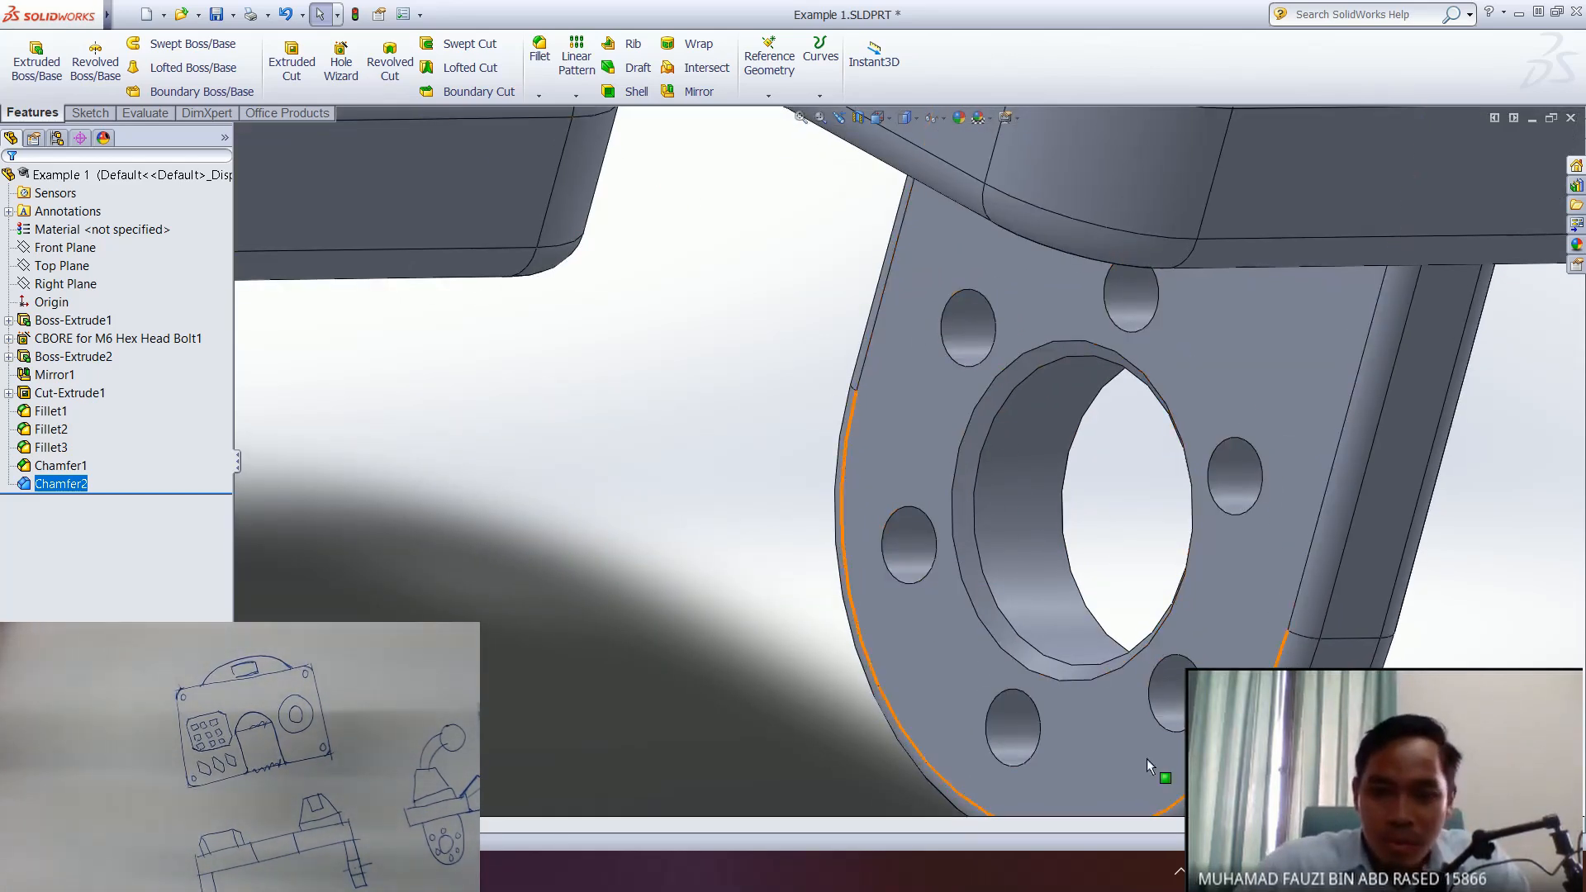
click(540, 96)
click(545, 135)
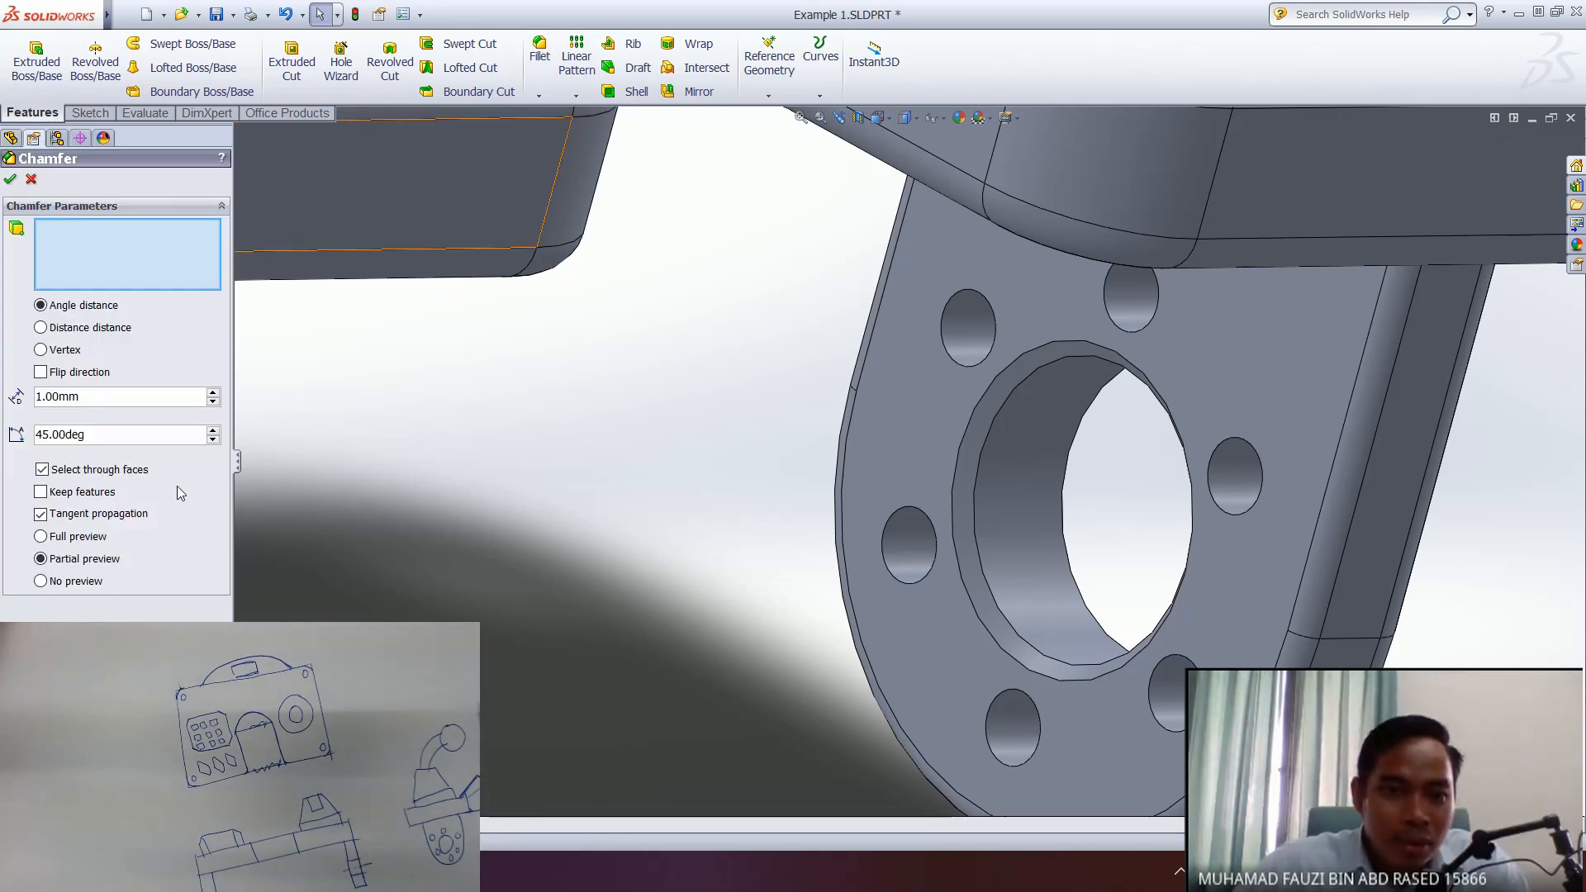
click(104, 400)
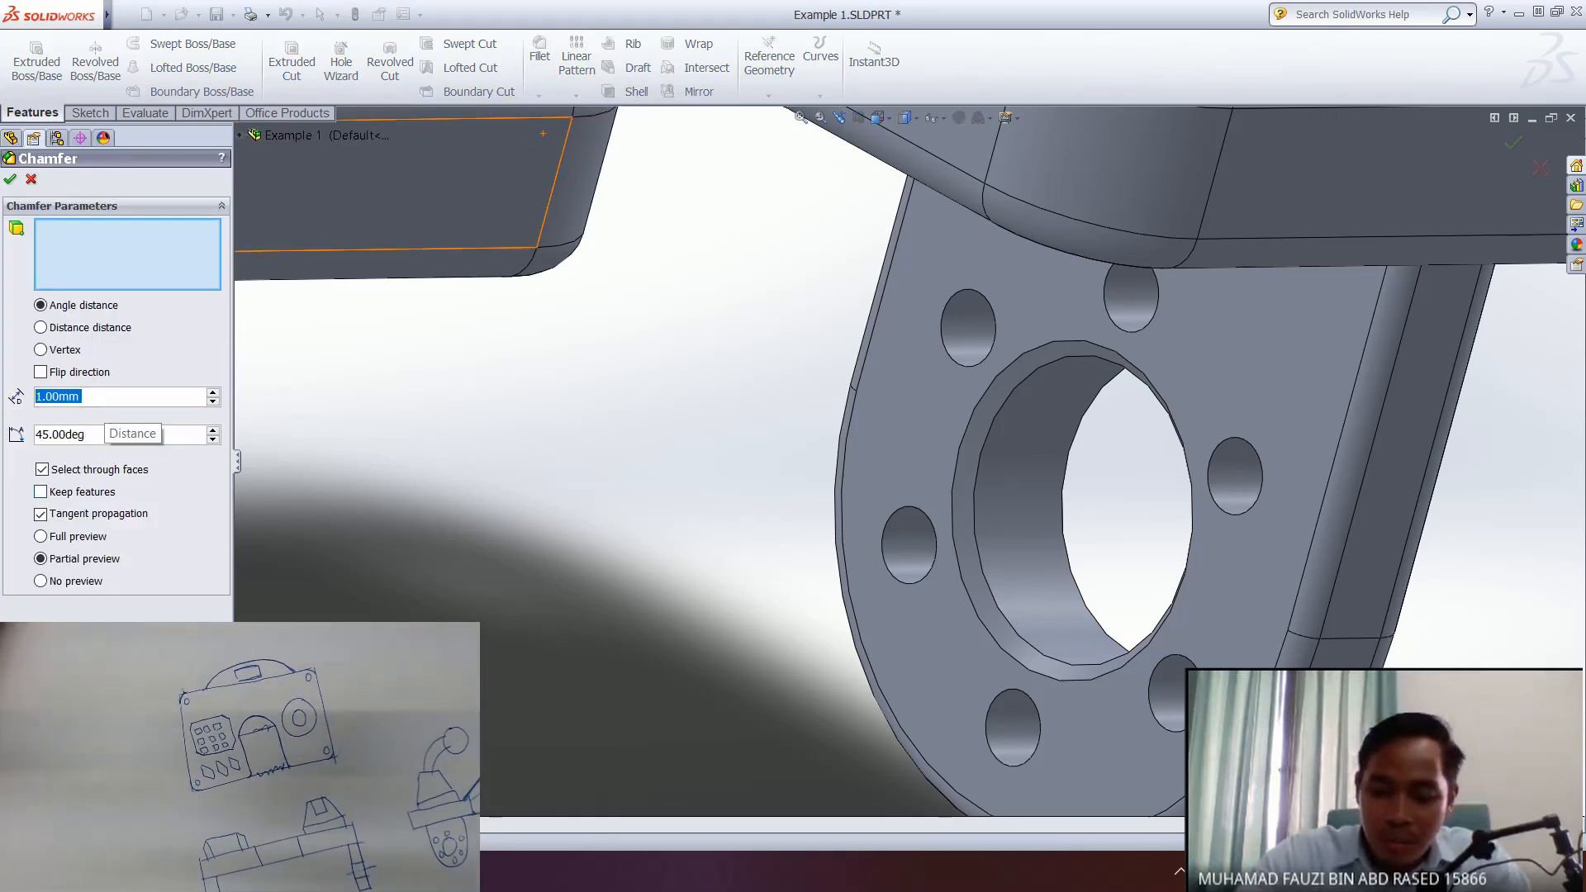
text(0.5)
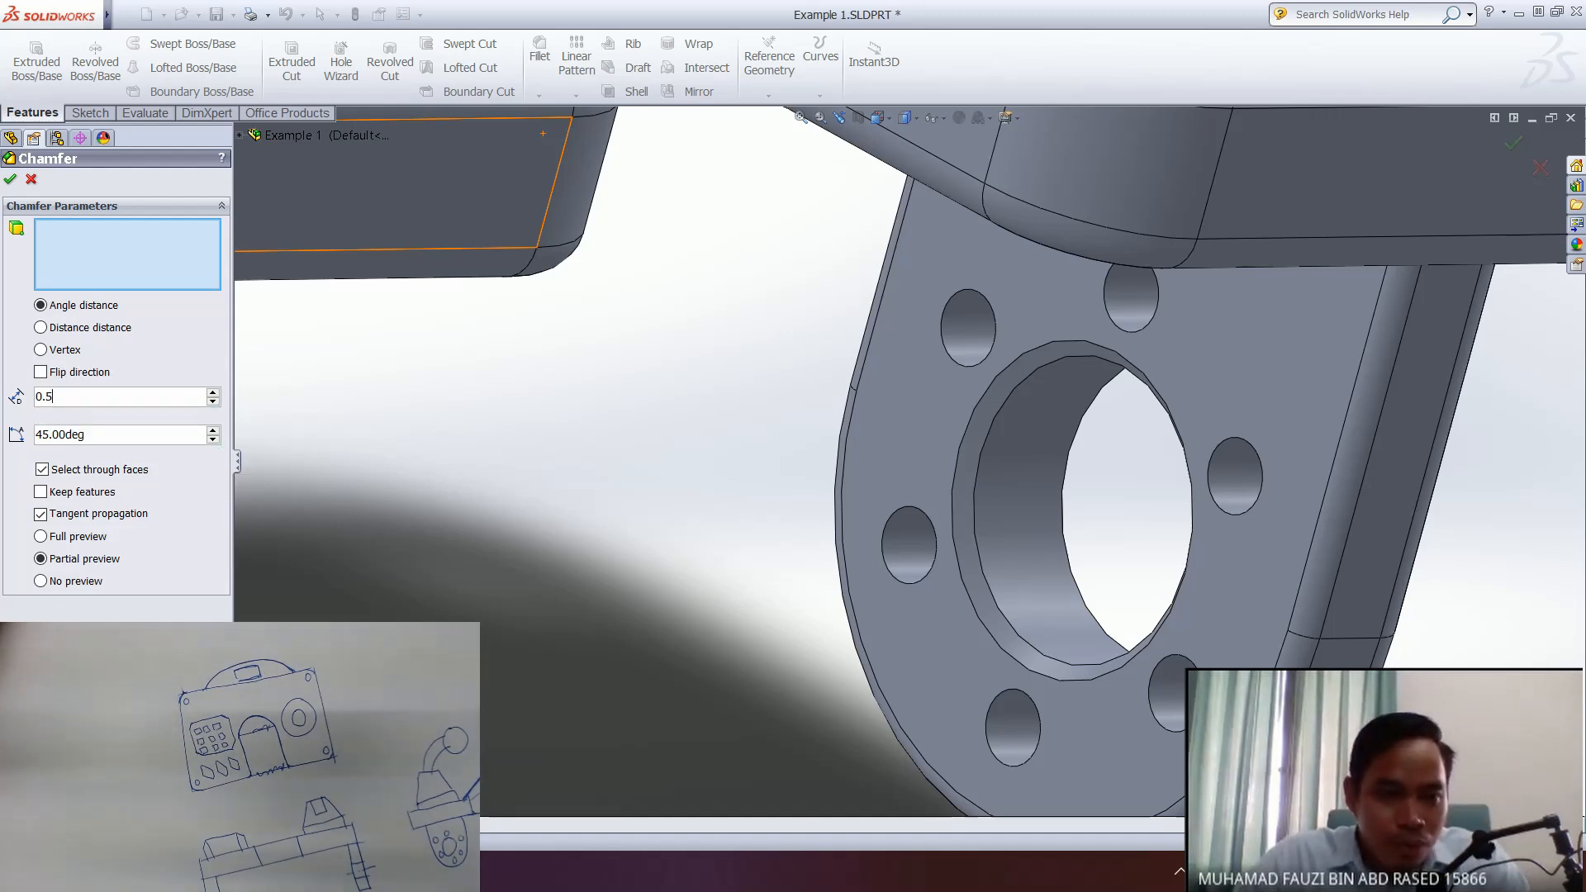
middle_drag(919, 562, 973, 350)
click(960, 339)
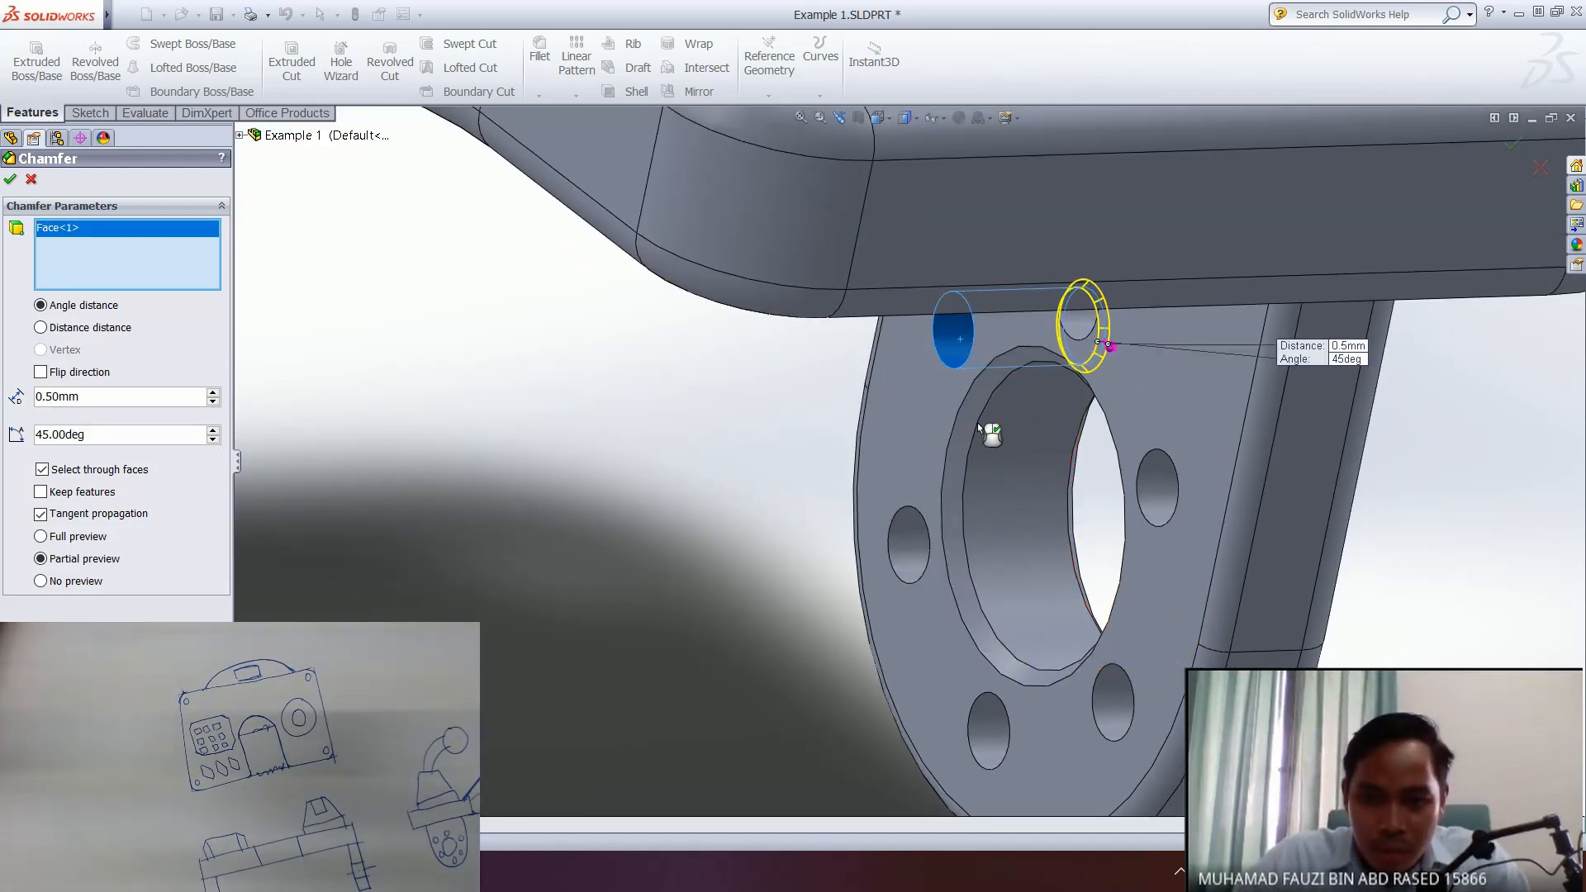
click(900, 546)
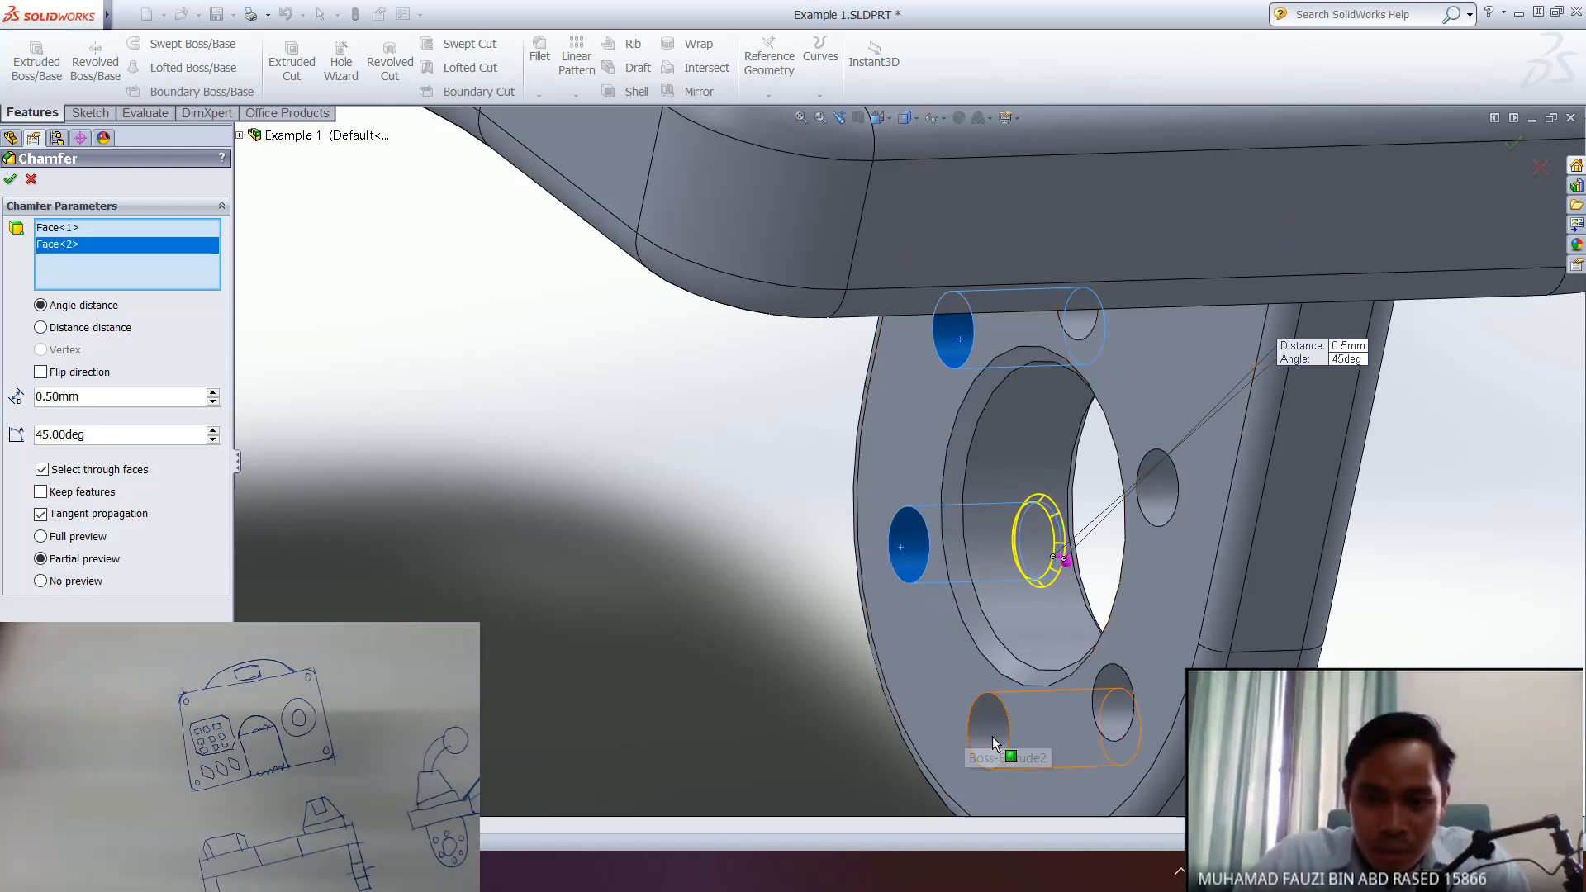
click(991, 735)
middle_drag(991, 734, 1047, 682)
click(1024, 680)
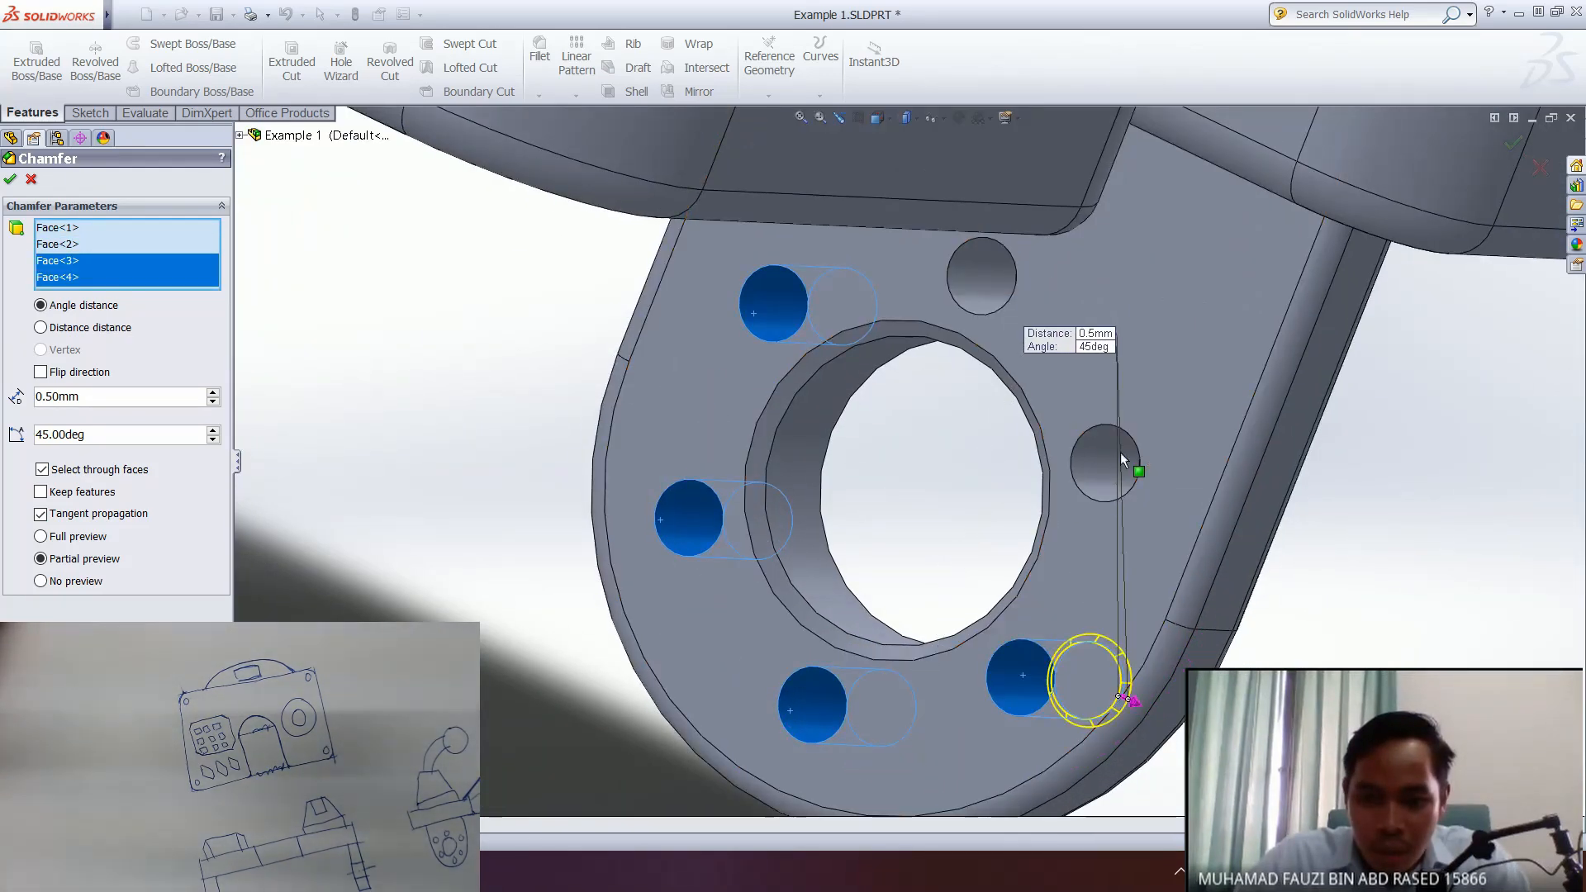
click(1110, 455)
click(989, 281)
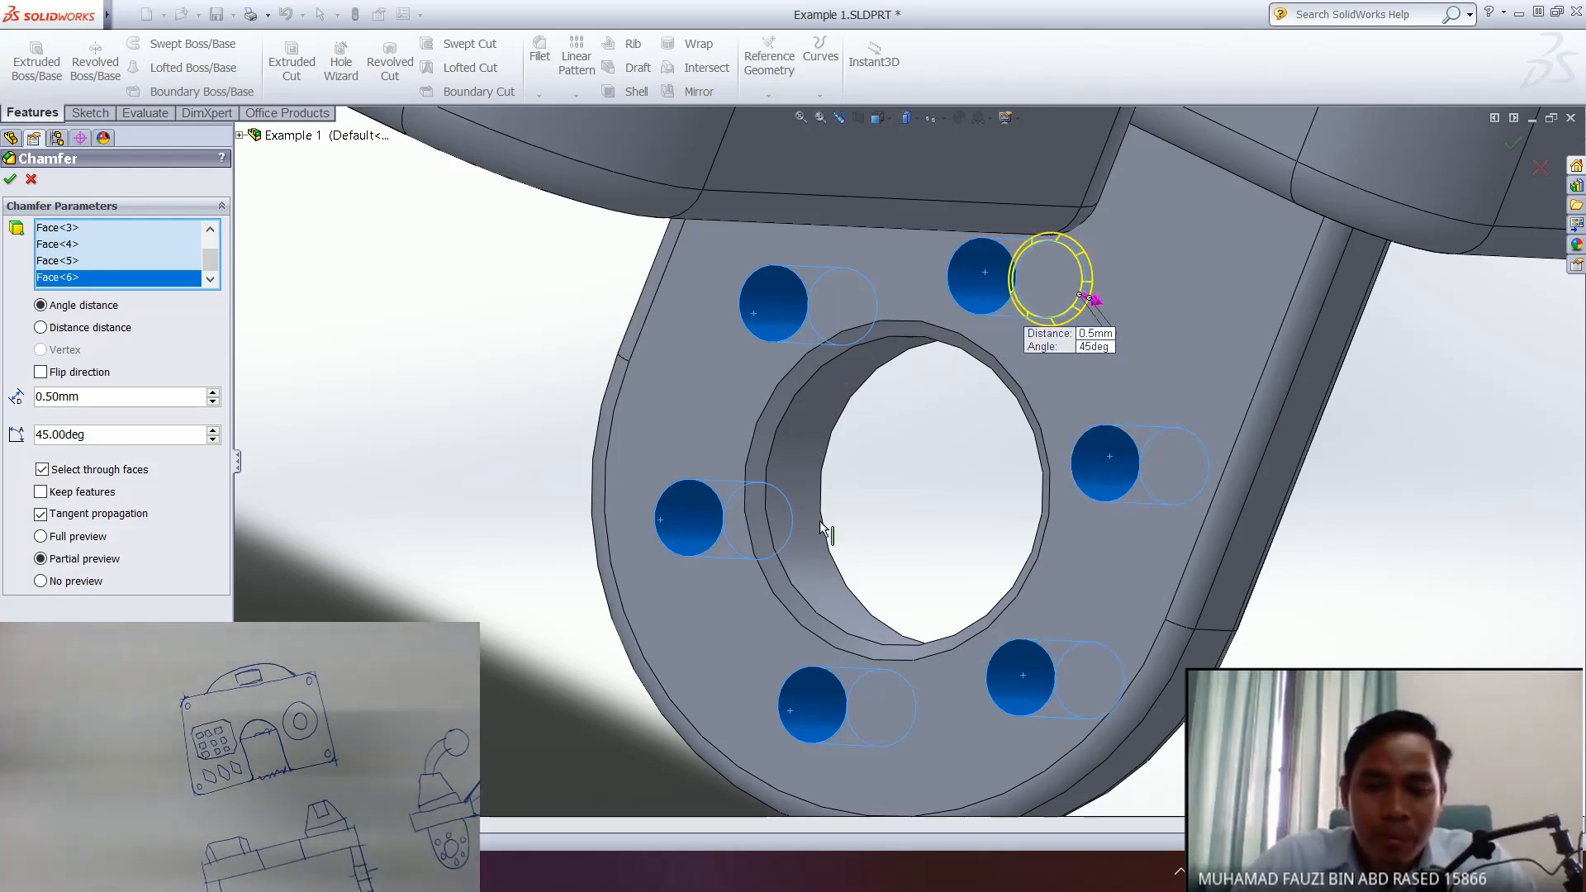
scroll(905, 512, up, 4)
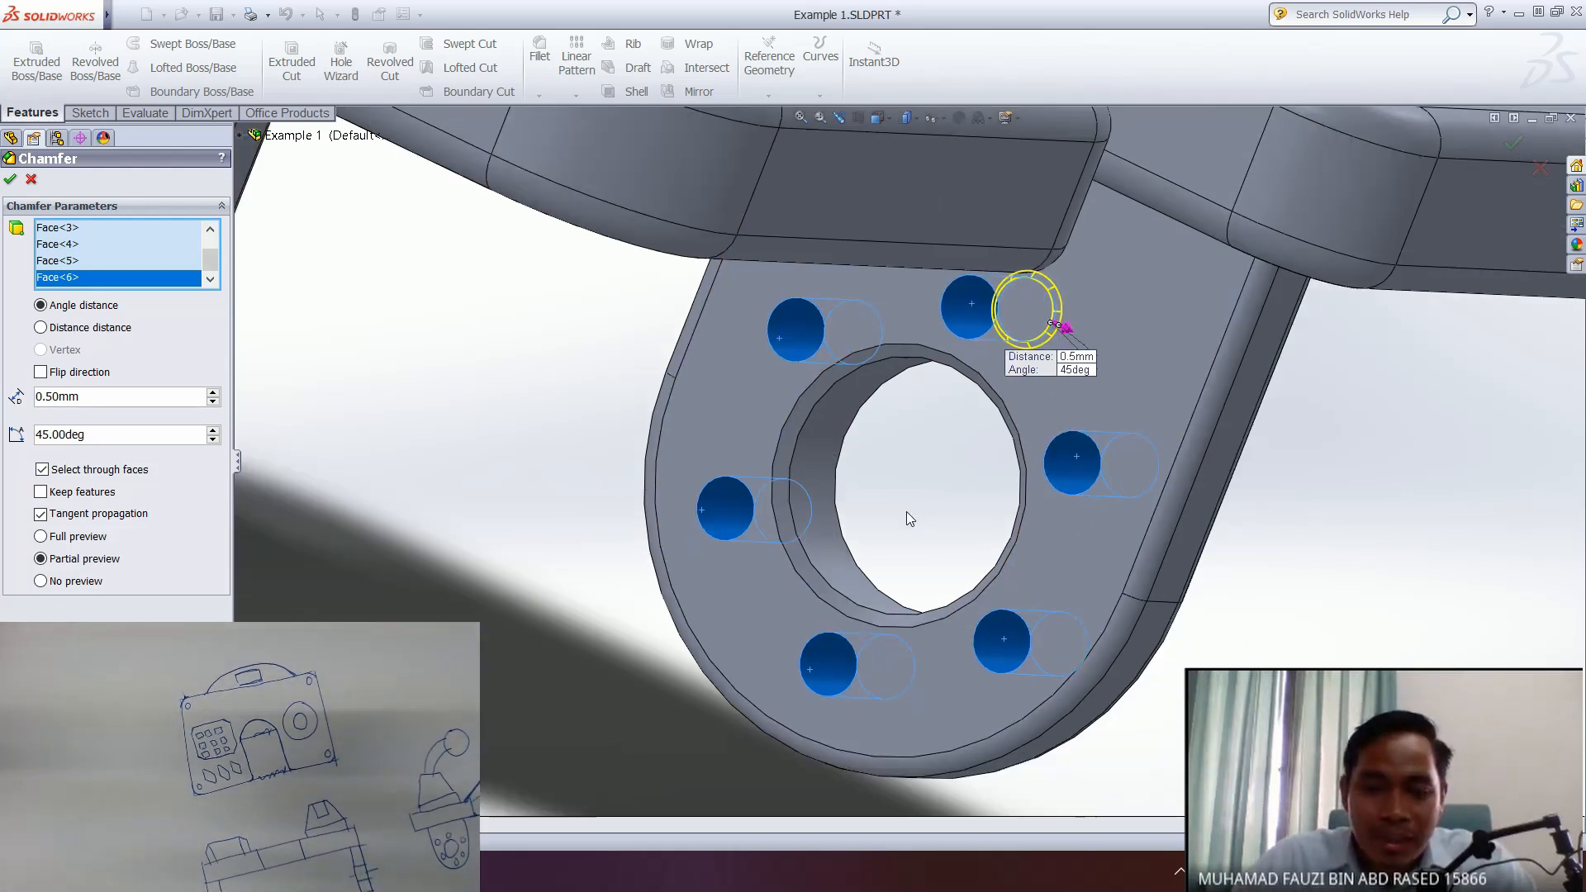
middle_drag(910, 502, 843, 562)
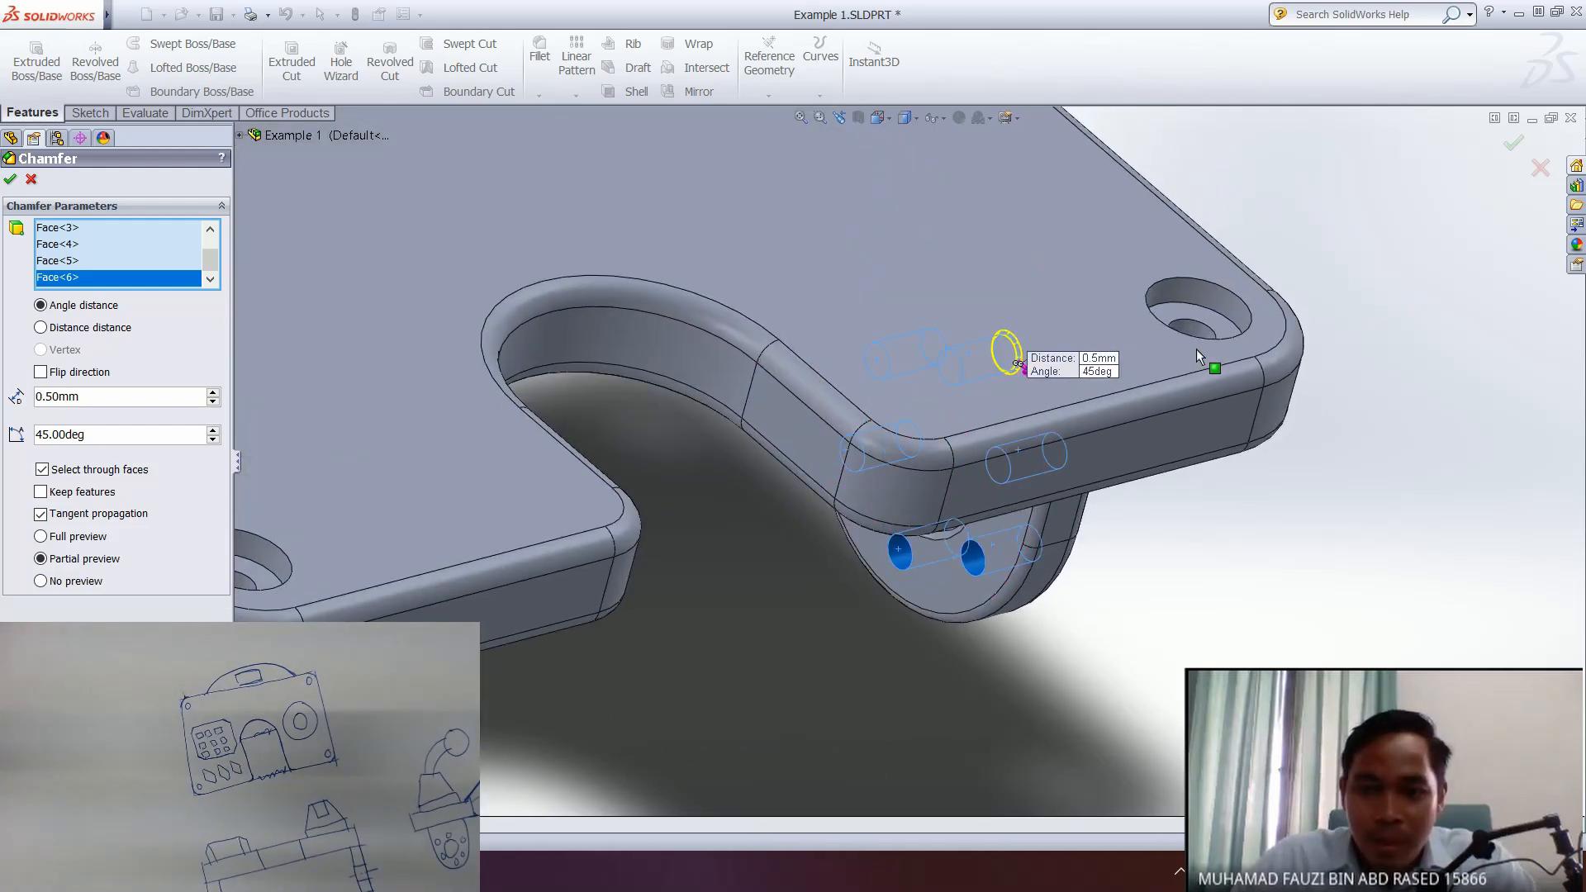
click(1221, 299)
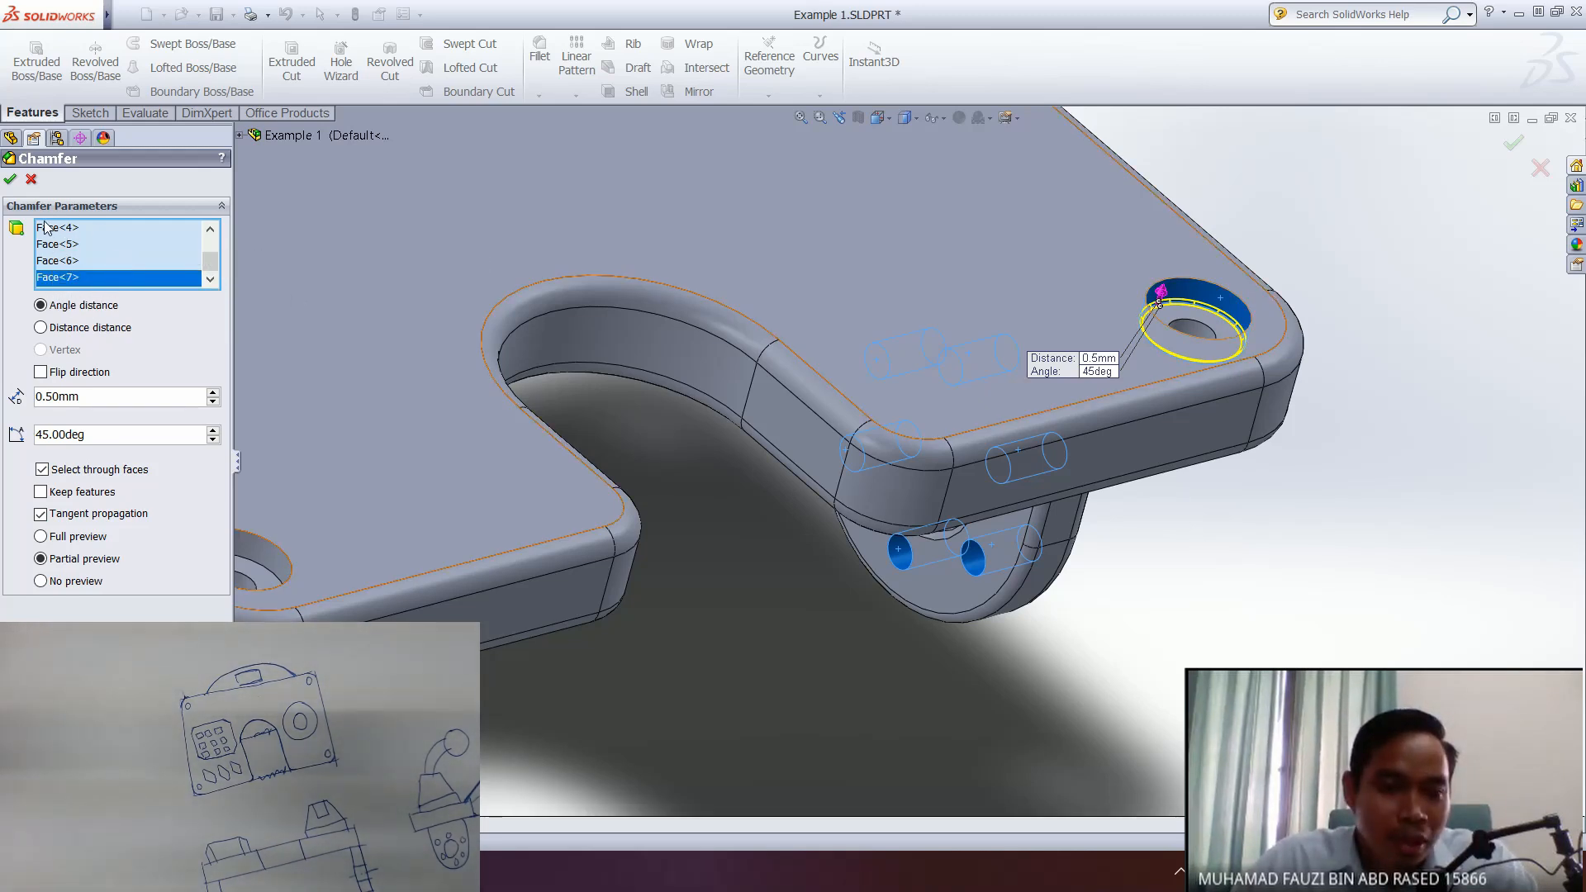
right_click(71, 282)
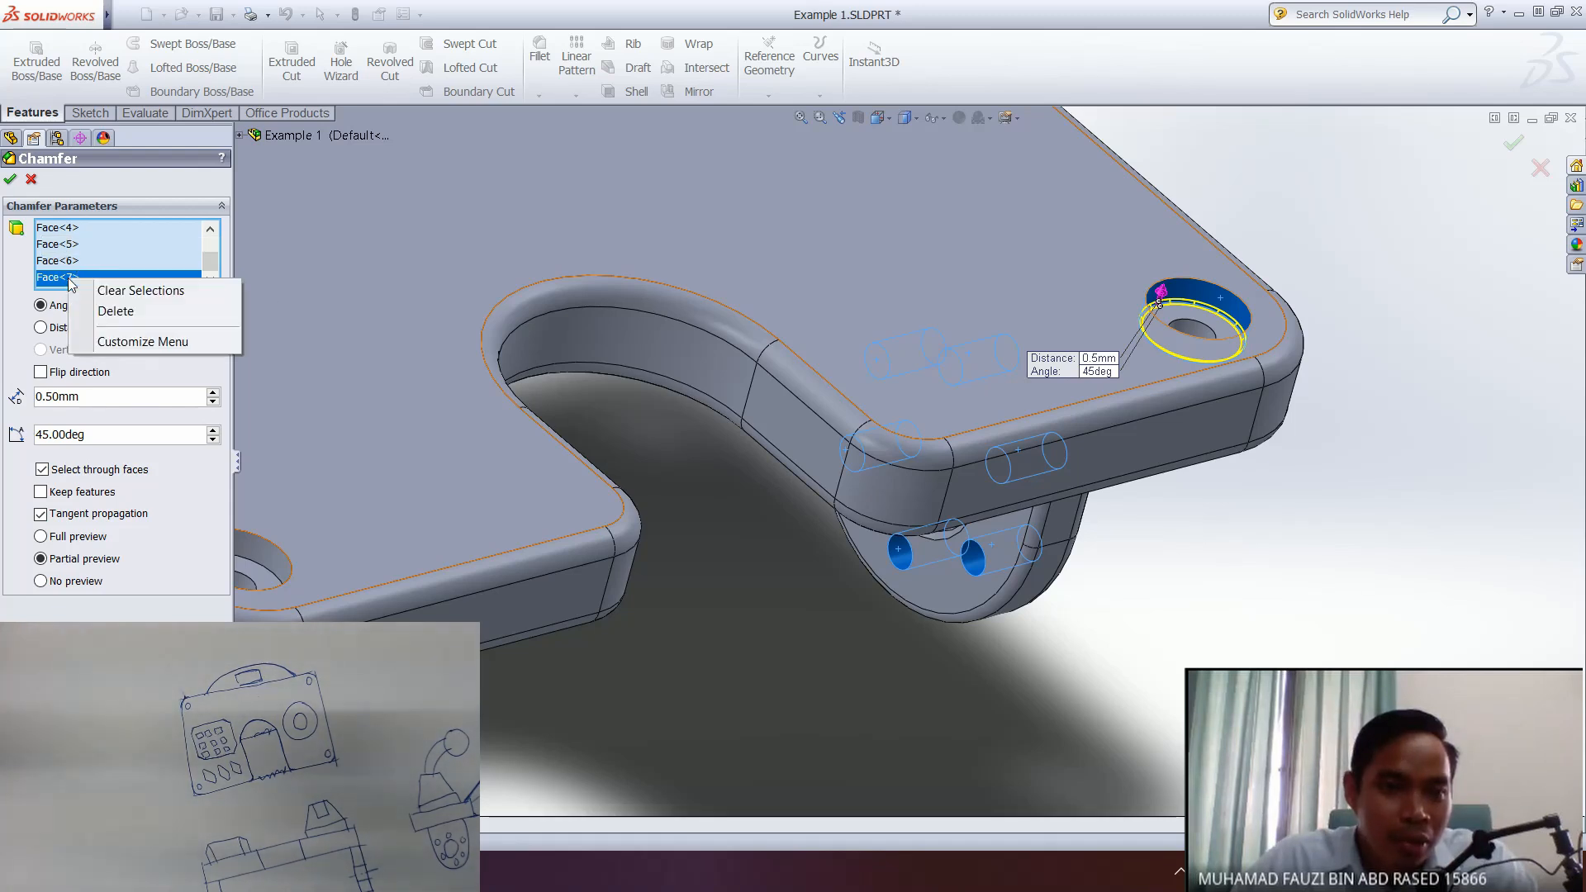
click(113, 312)
- Add the other leg's six small bolt-hole faces to the selection and apply the 0.5 mm, 45-degree chamfer
middle_drag(958, 397, 1266, 177)
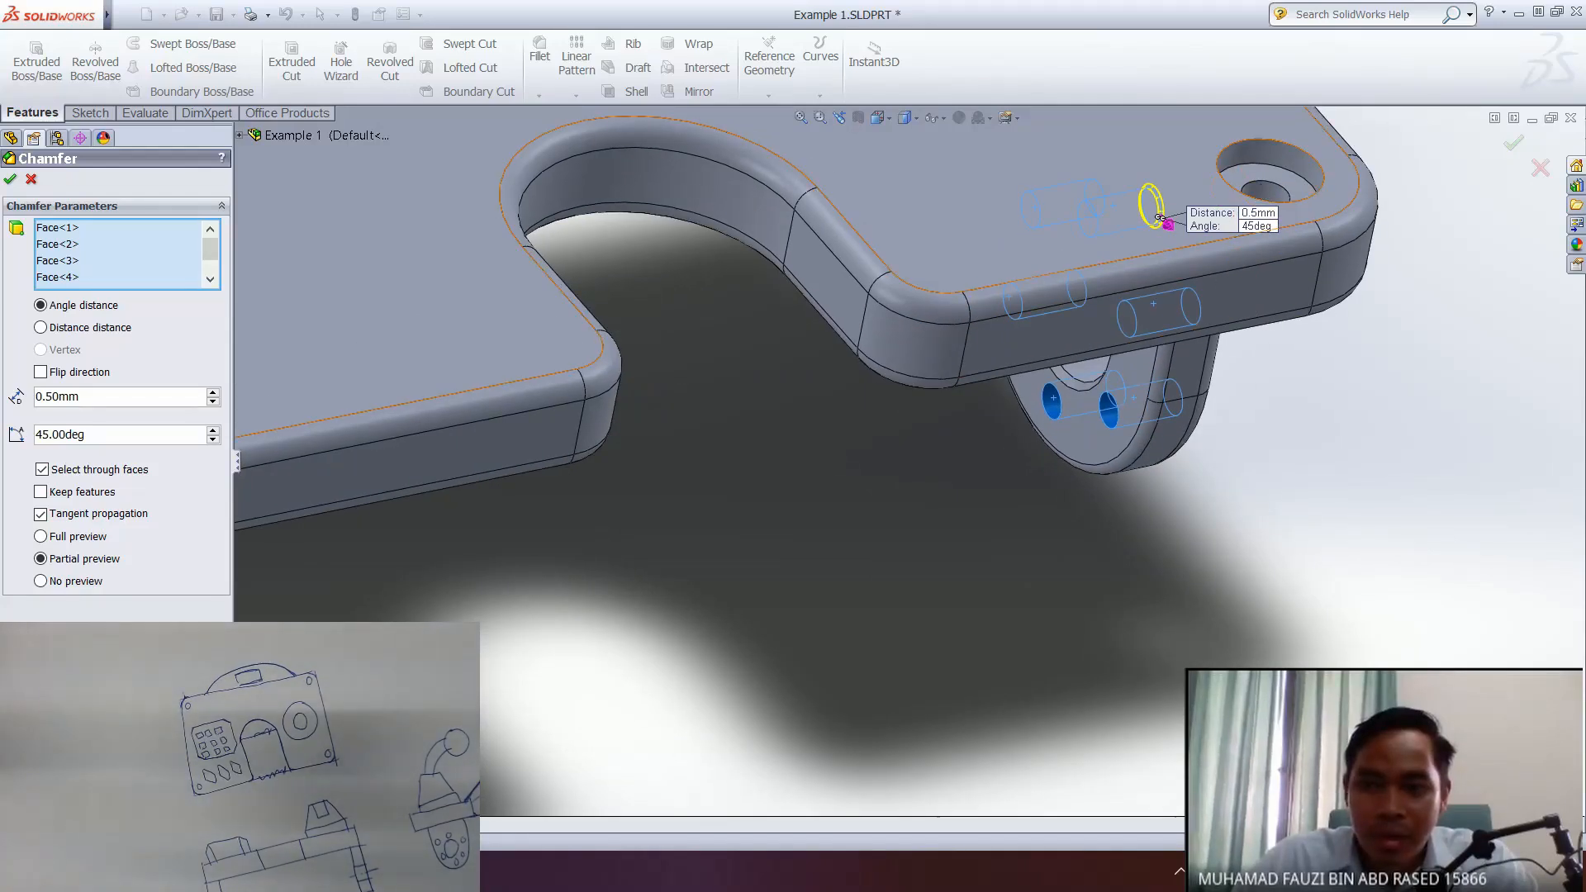
ctrl+middle_drag(1048, 289, 1346, 294)
middle_drag(830, 360, 566, 478)
click(544, 463)
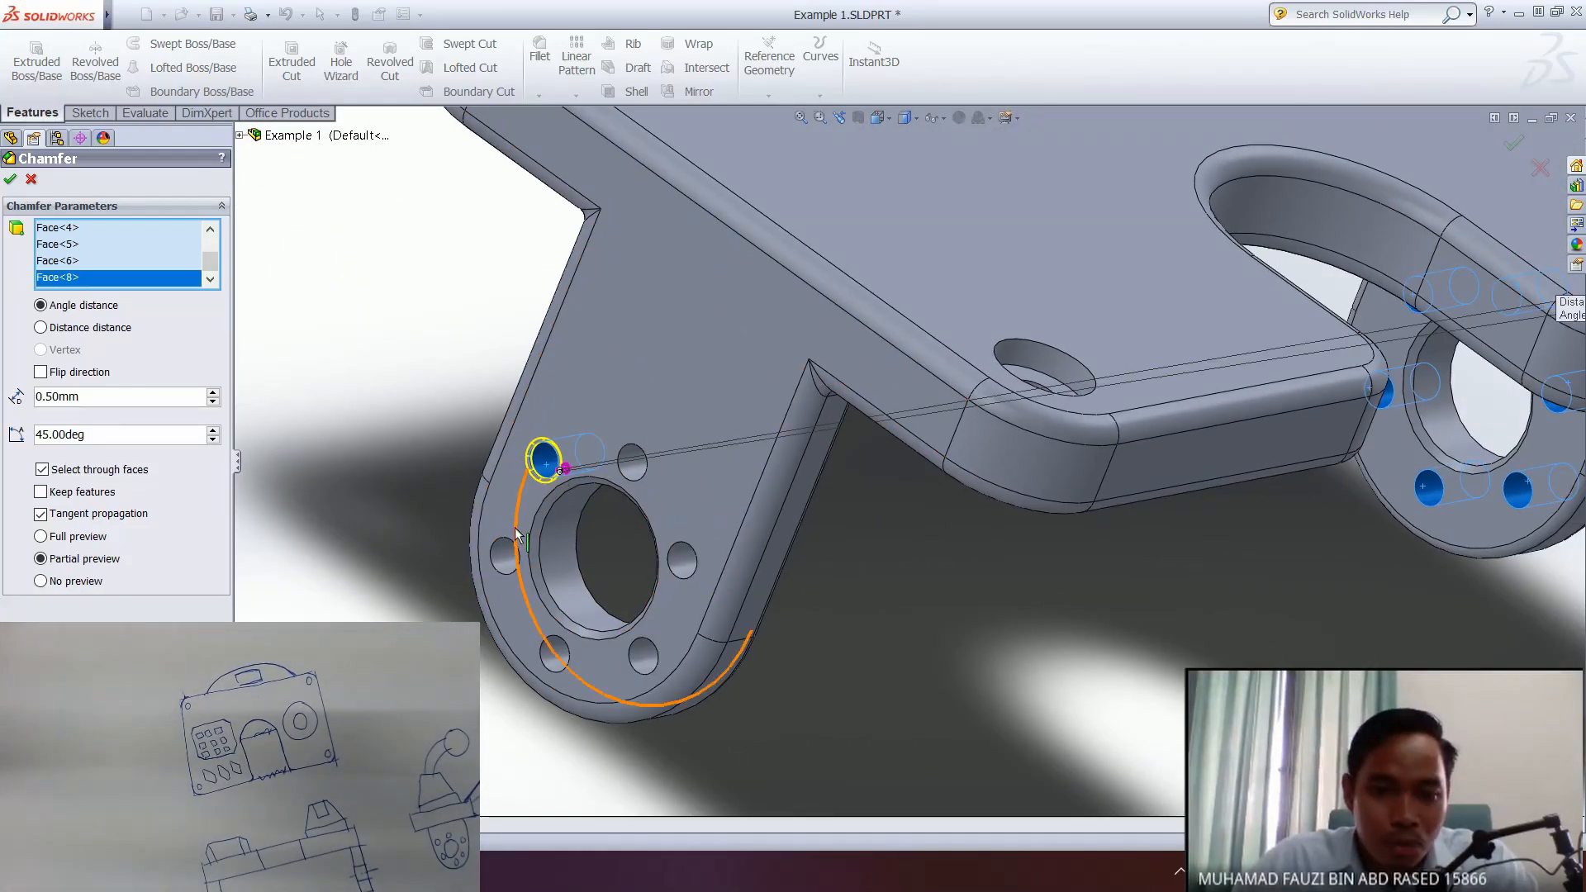
click(505, 555)
click(549, 656)
click(643, 659)
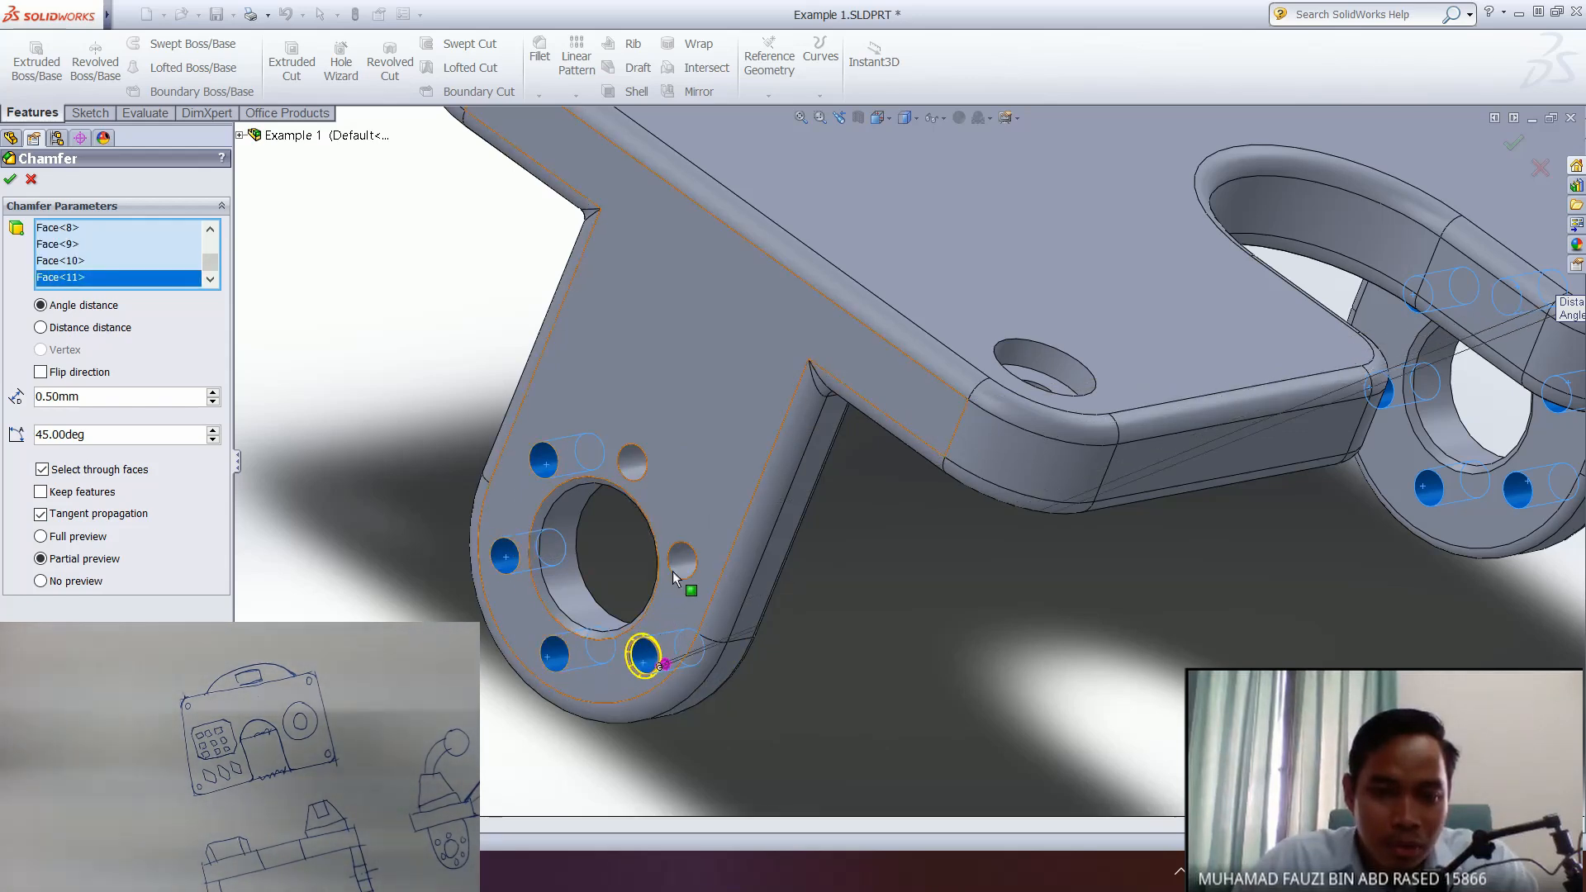
click(684, 560)
click(633, 464)
middle_drag(801, 514, 760, 516)
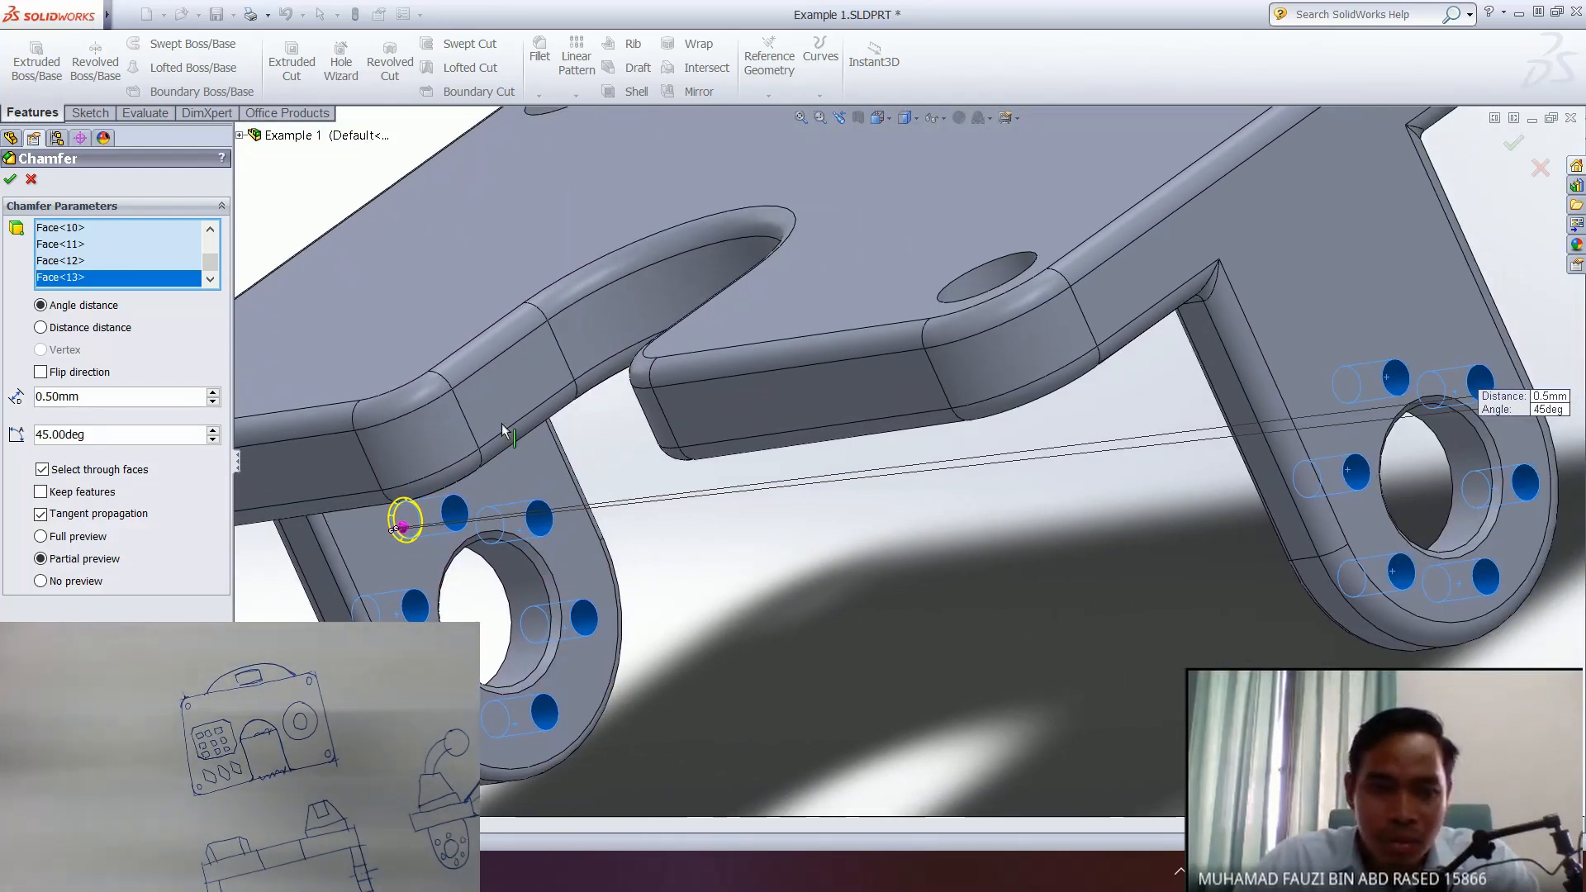
click(10, 184)
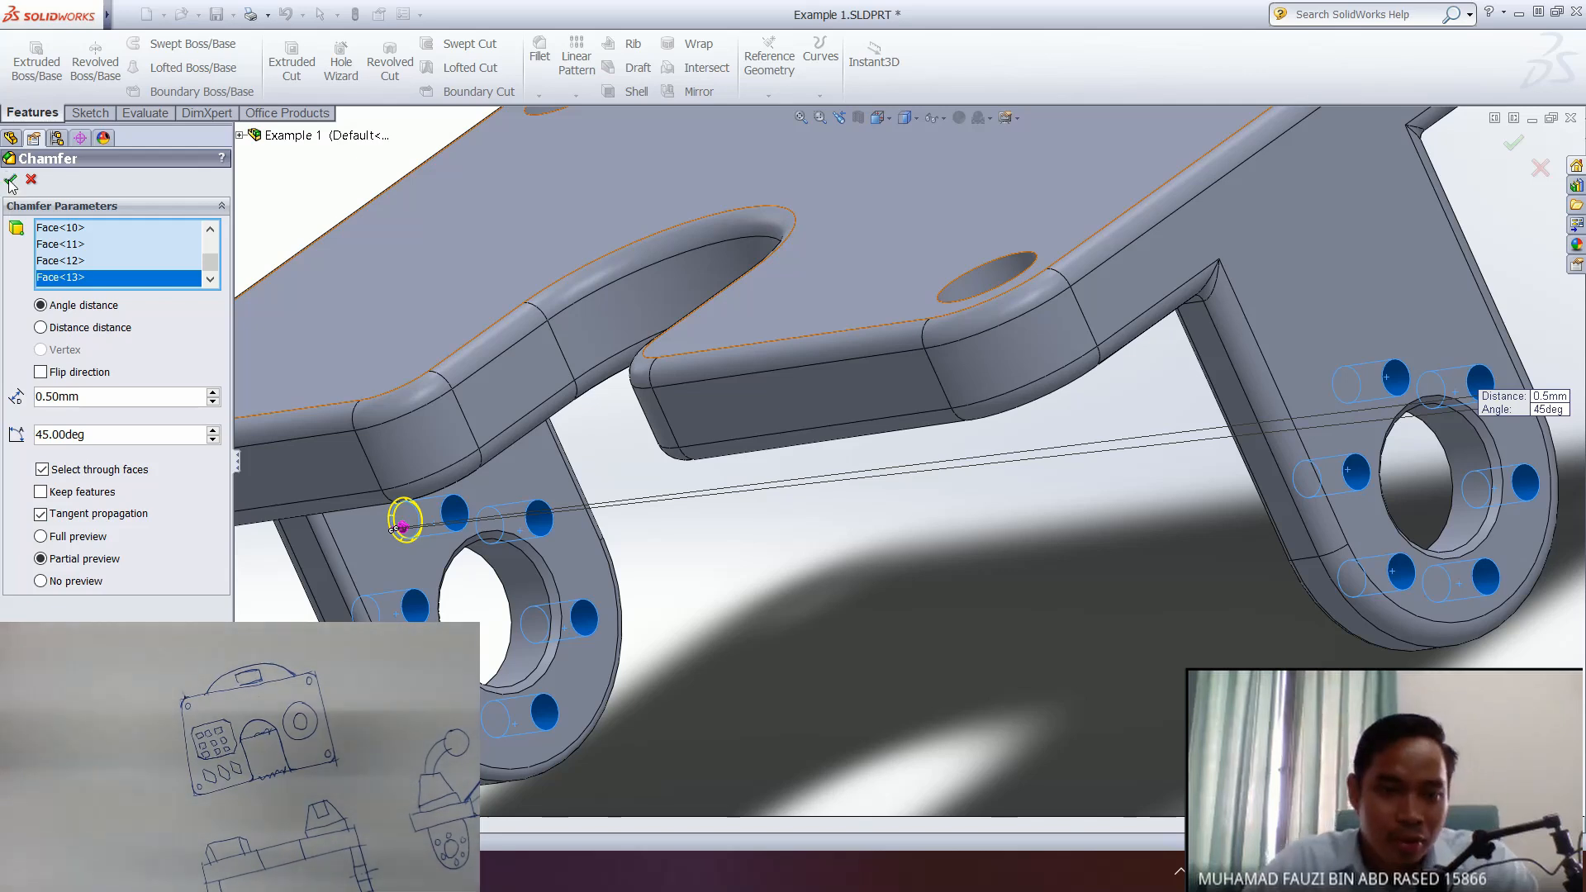
- Save the part and display the whole bracket in isometric view
middle_drag(969, 538, 1219, 649)
ctrl+middle_drag(843, 461, 1025, 528)
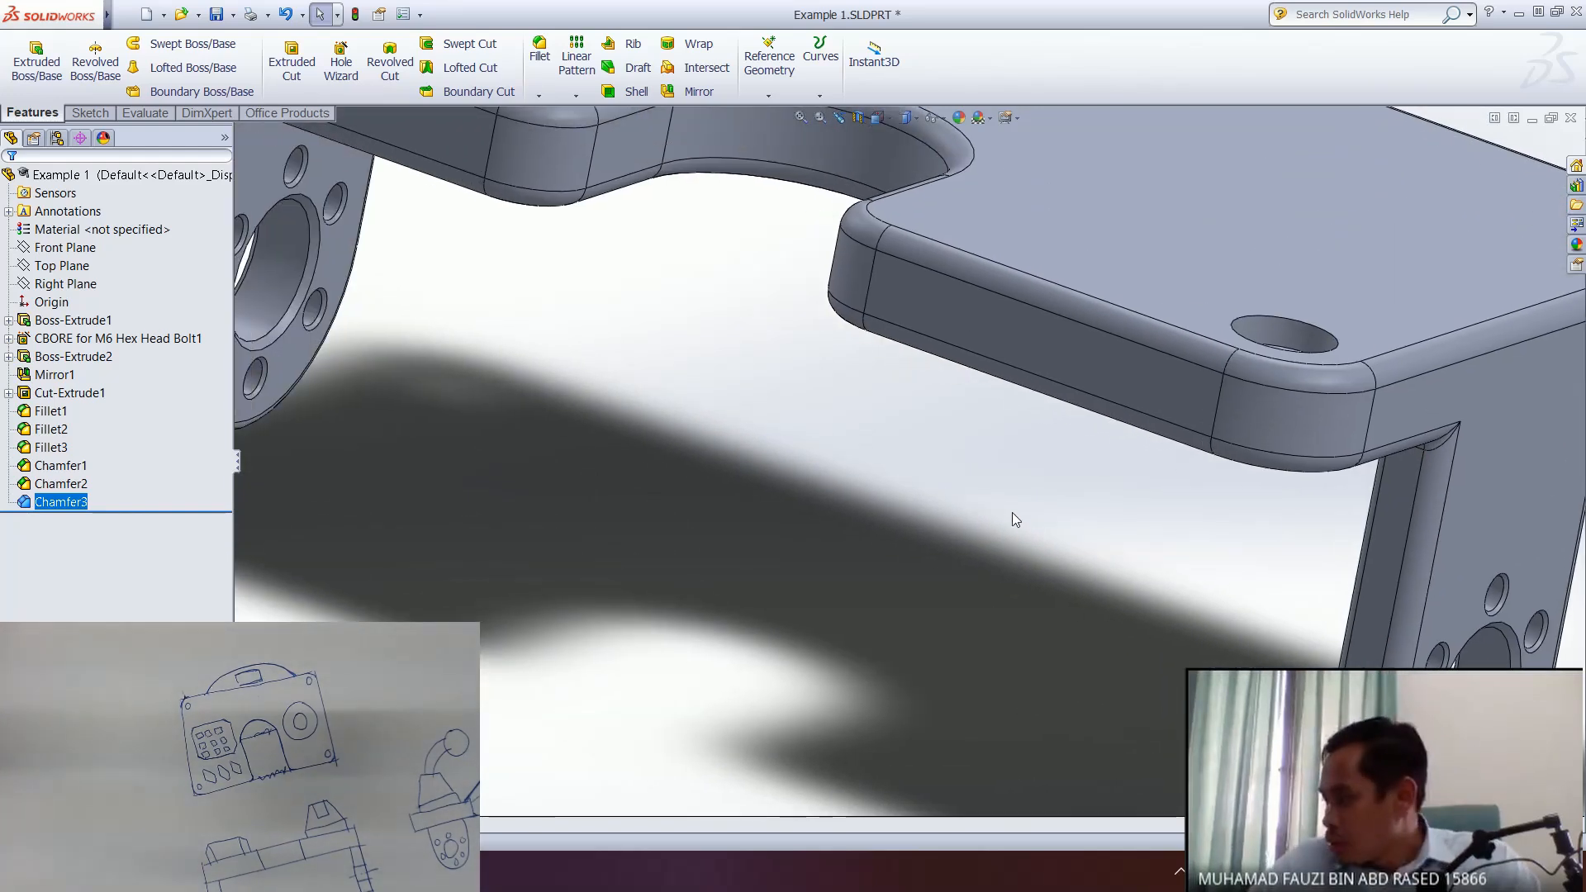
scroll(1004, 495, down, 3)
scroll(1000, 493, up, 6)
scroll(999, 492, up, 2)
ctrl+middle_drag(938, 410, 863, 459)
click(216, 14)
key(space)
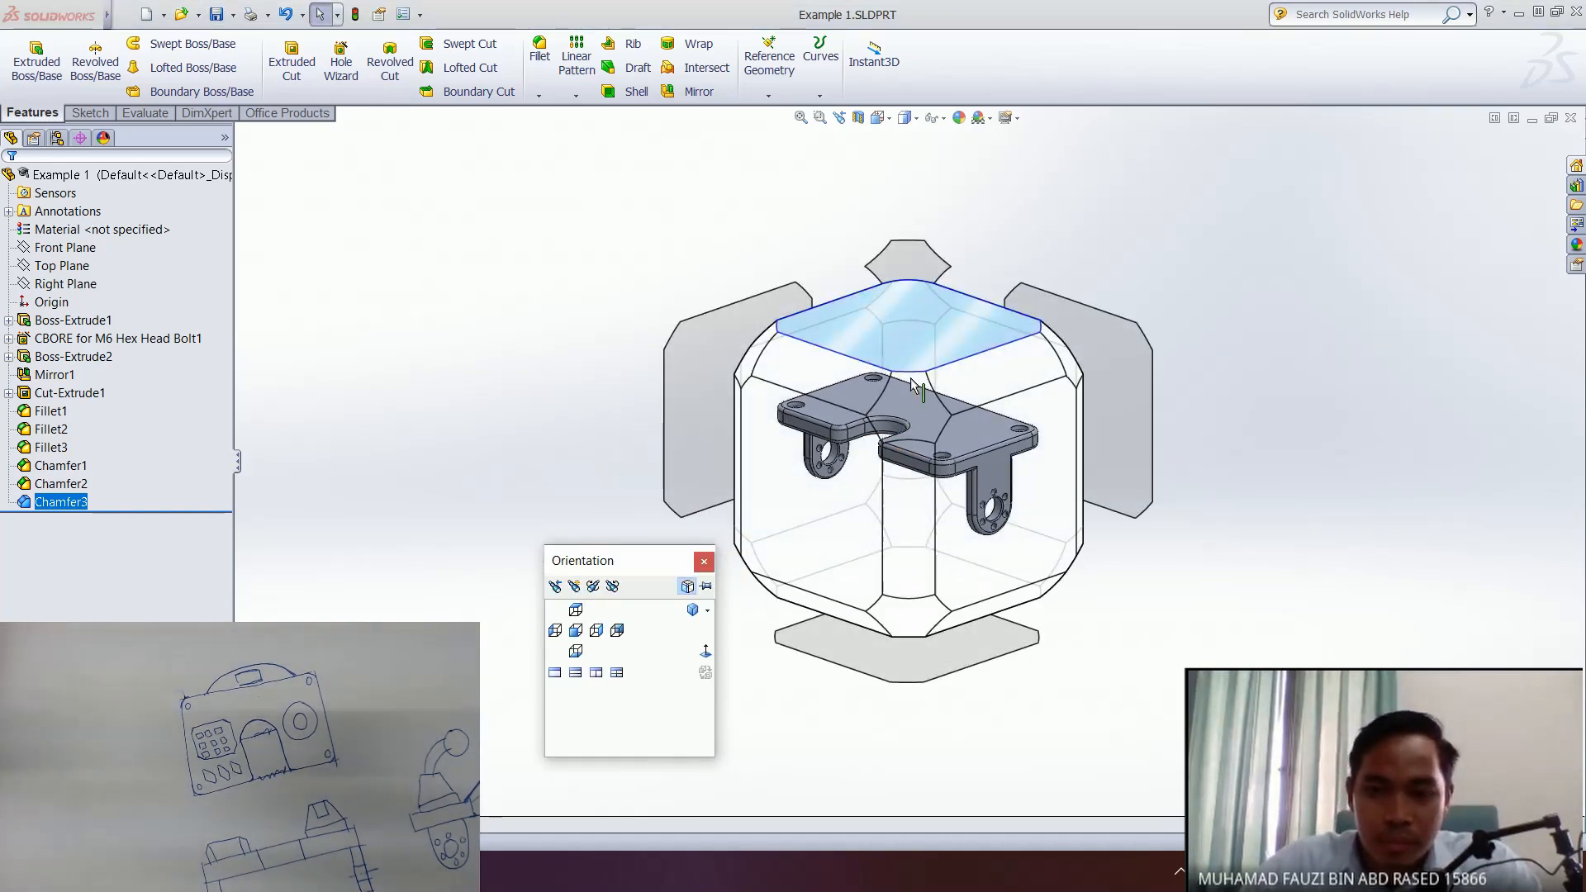
click(904, 391)
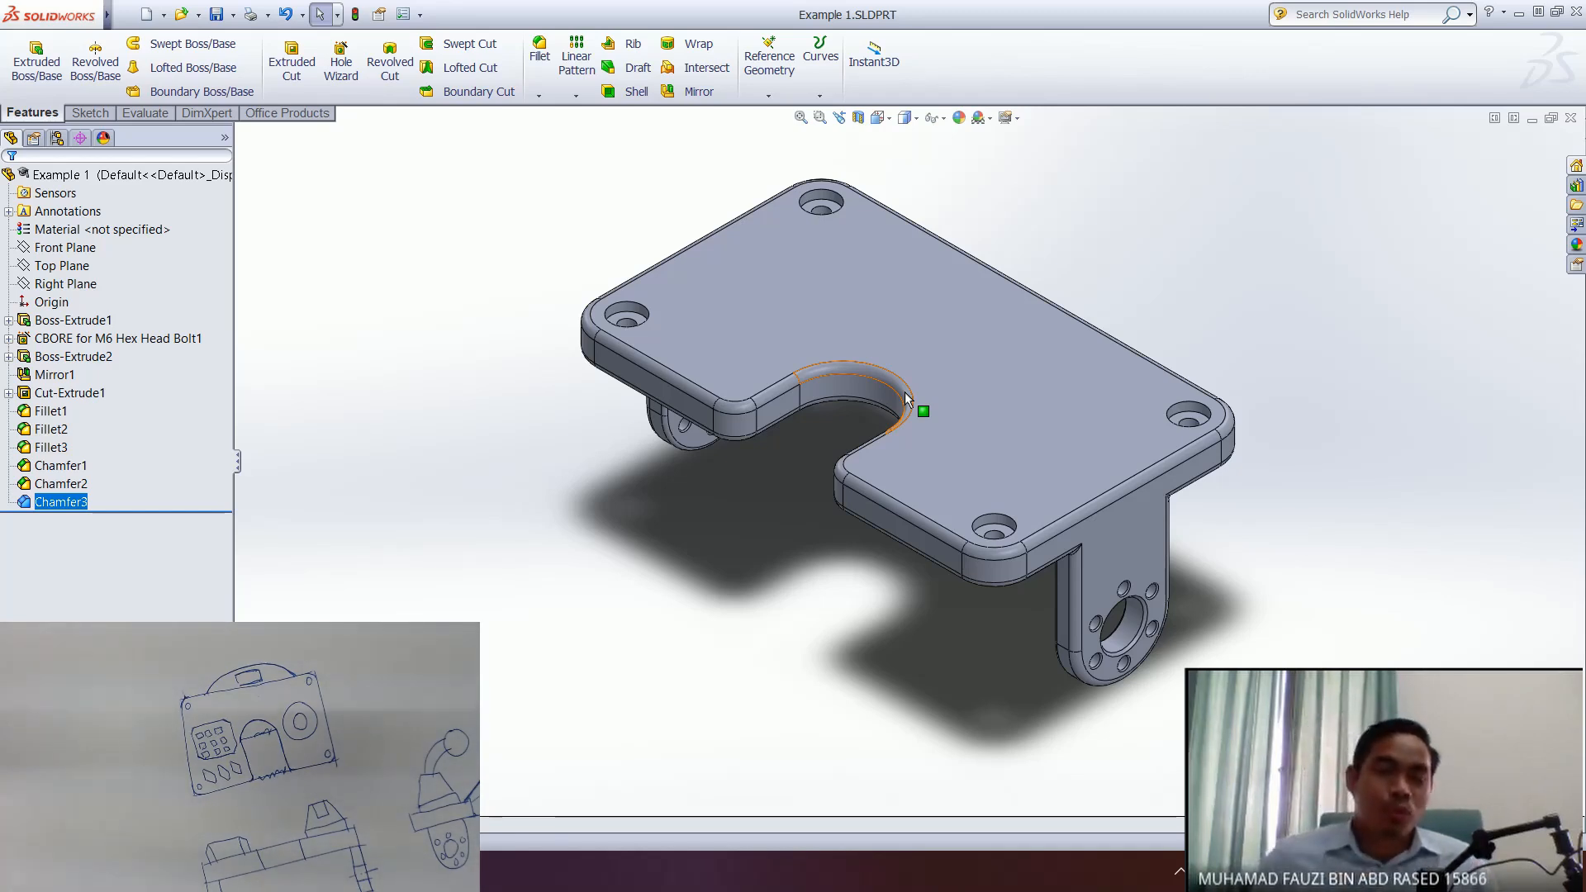
- Examine the finished bracket from several angles, focusing on the legs' filleted edges and chamfered holes
middle_drag(1044, 624, 867, 578)
scroll(1039, 595, down, 4)
scroll(913, 564, up, 4)
middle_drag(1182, 616, 1152, 597)
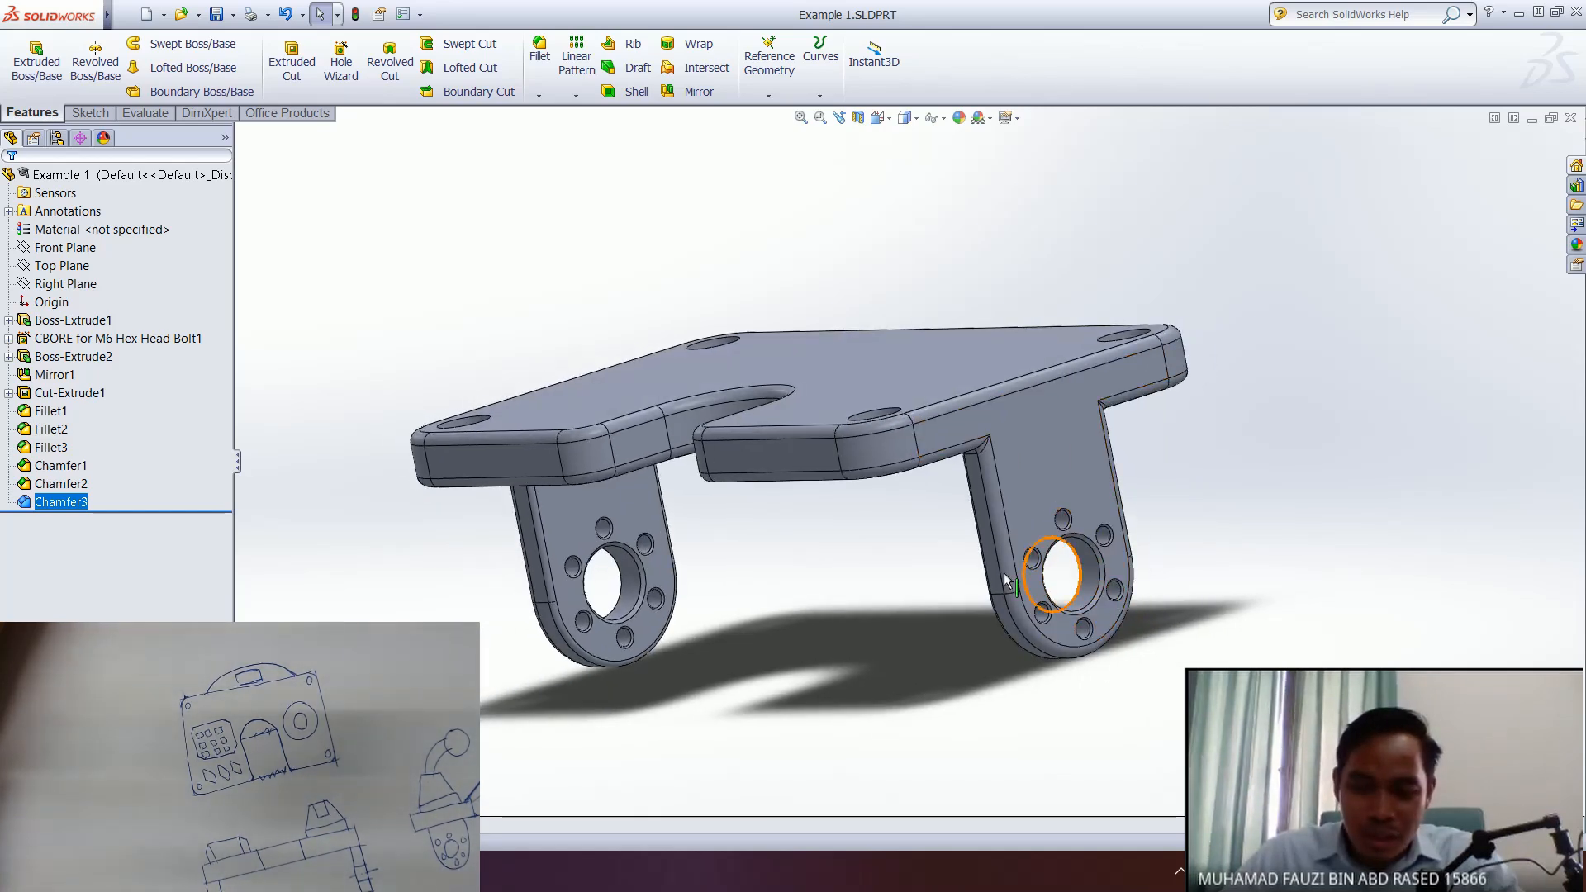
middle_drag(1088, 588, 1108, 579)
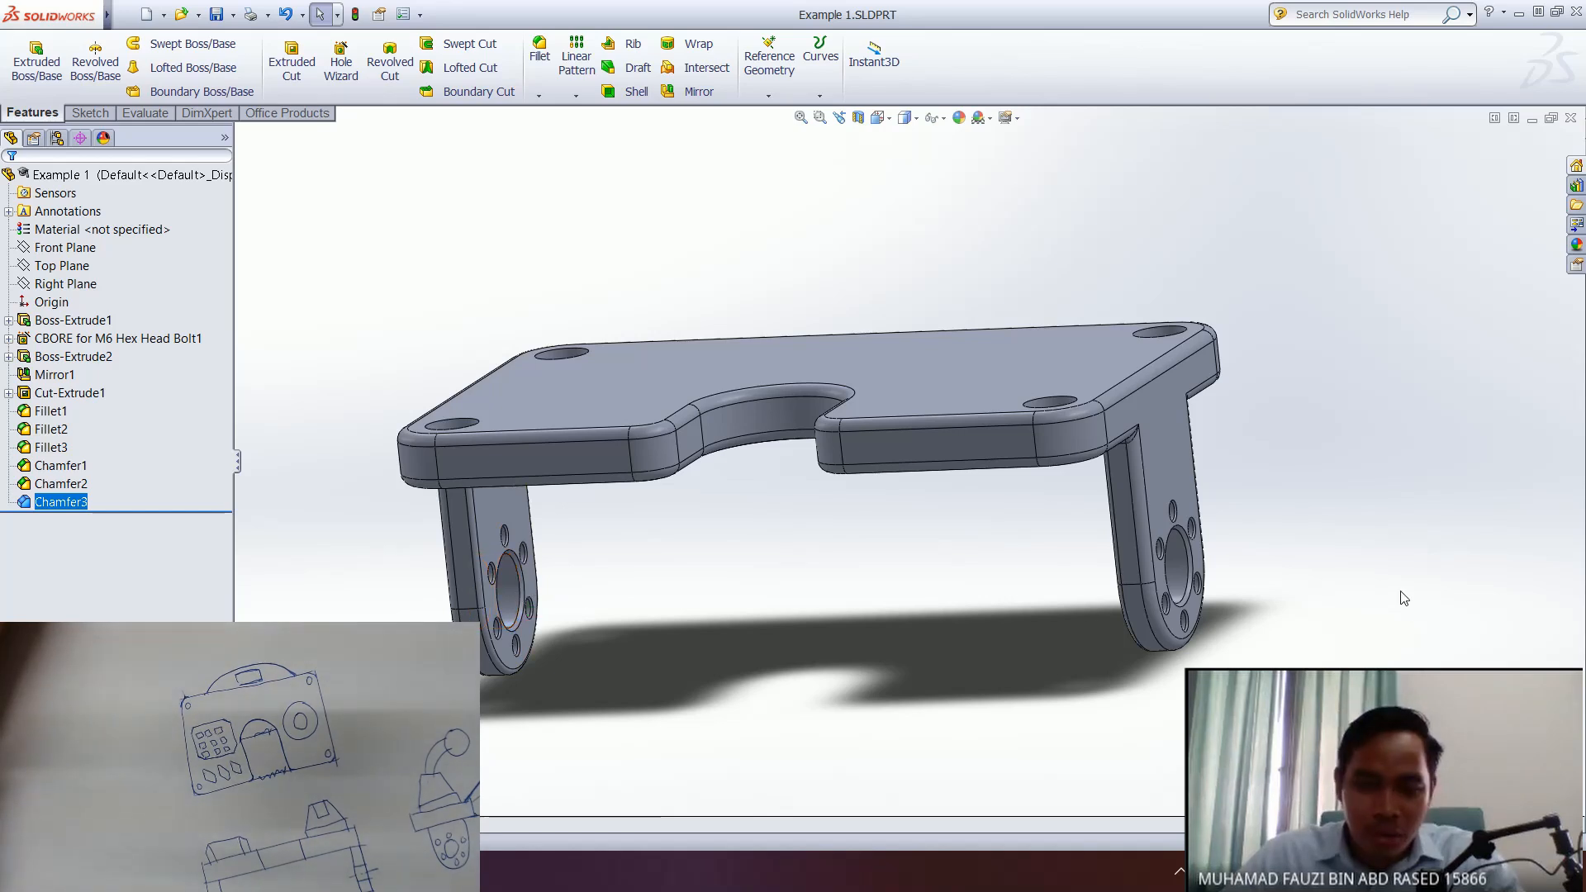
middle_drag(989, 605, 968, 619)
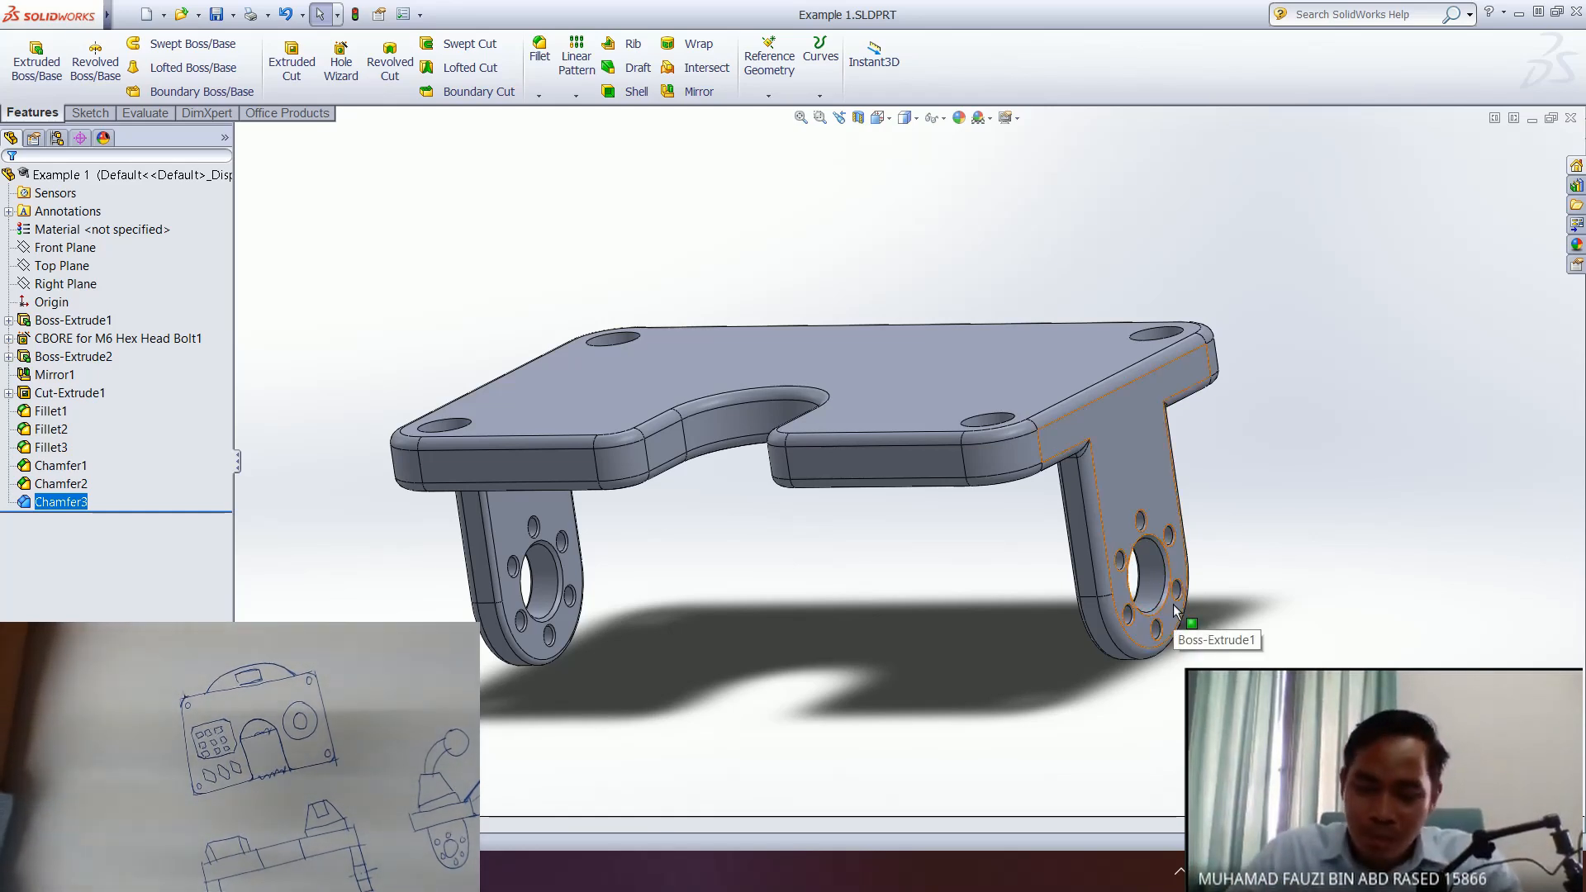
scroll(1165, 611, down, 4)
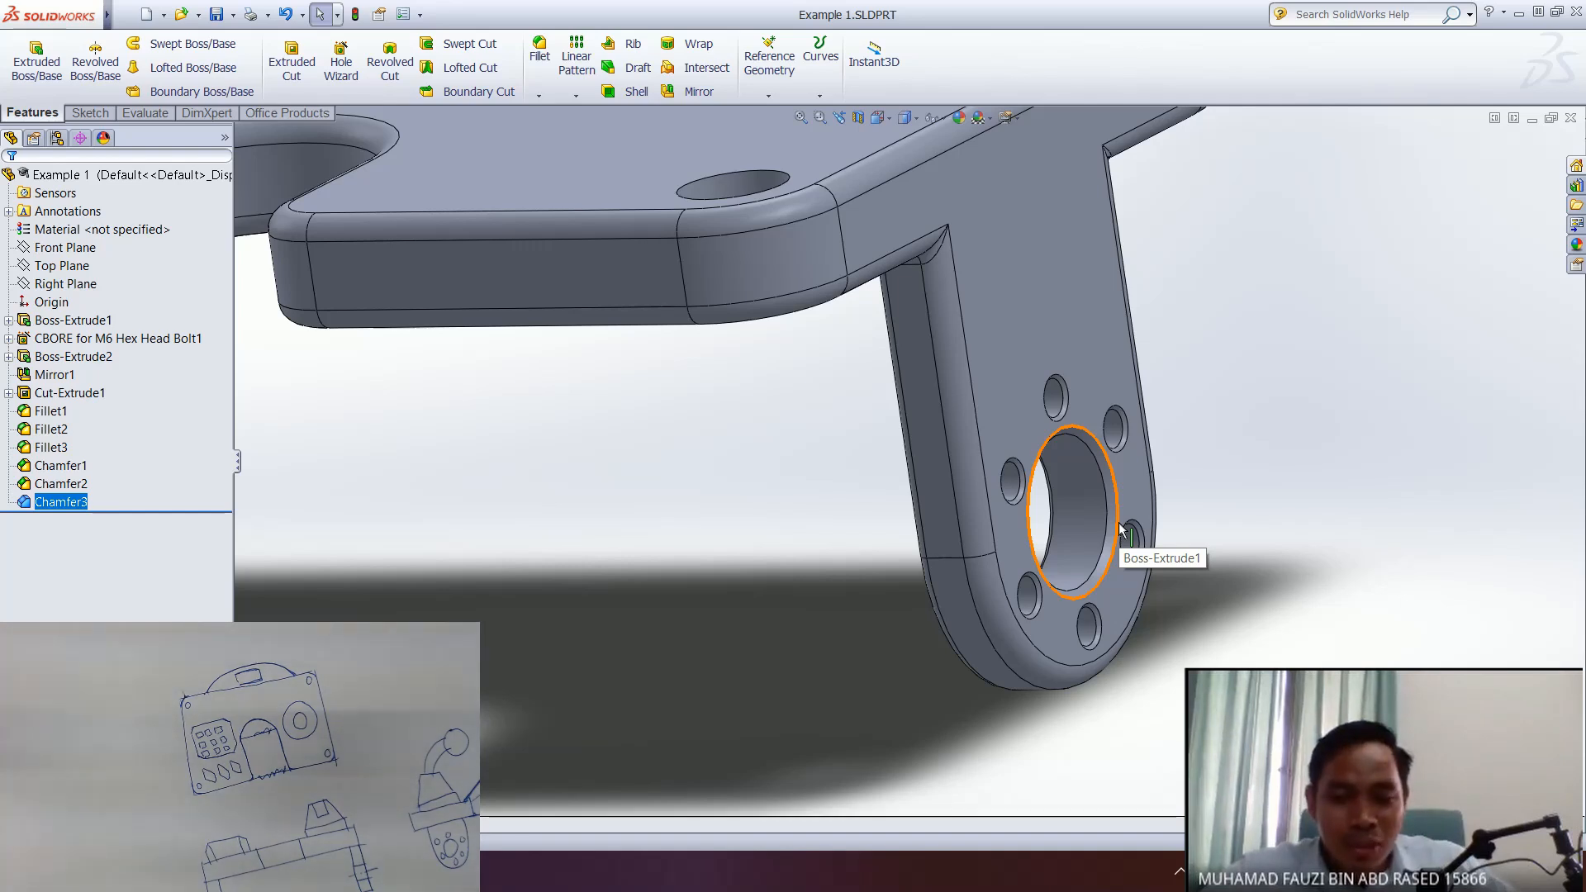
middle_drag(1120, 529, 1077, 558)
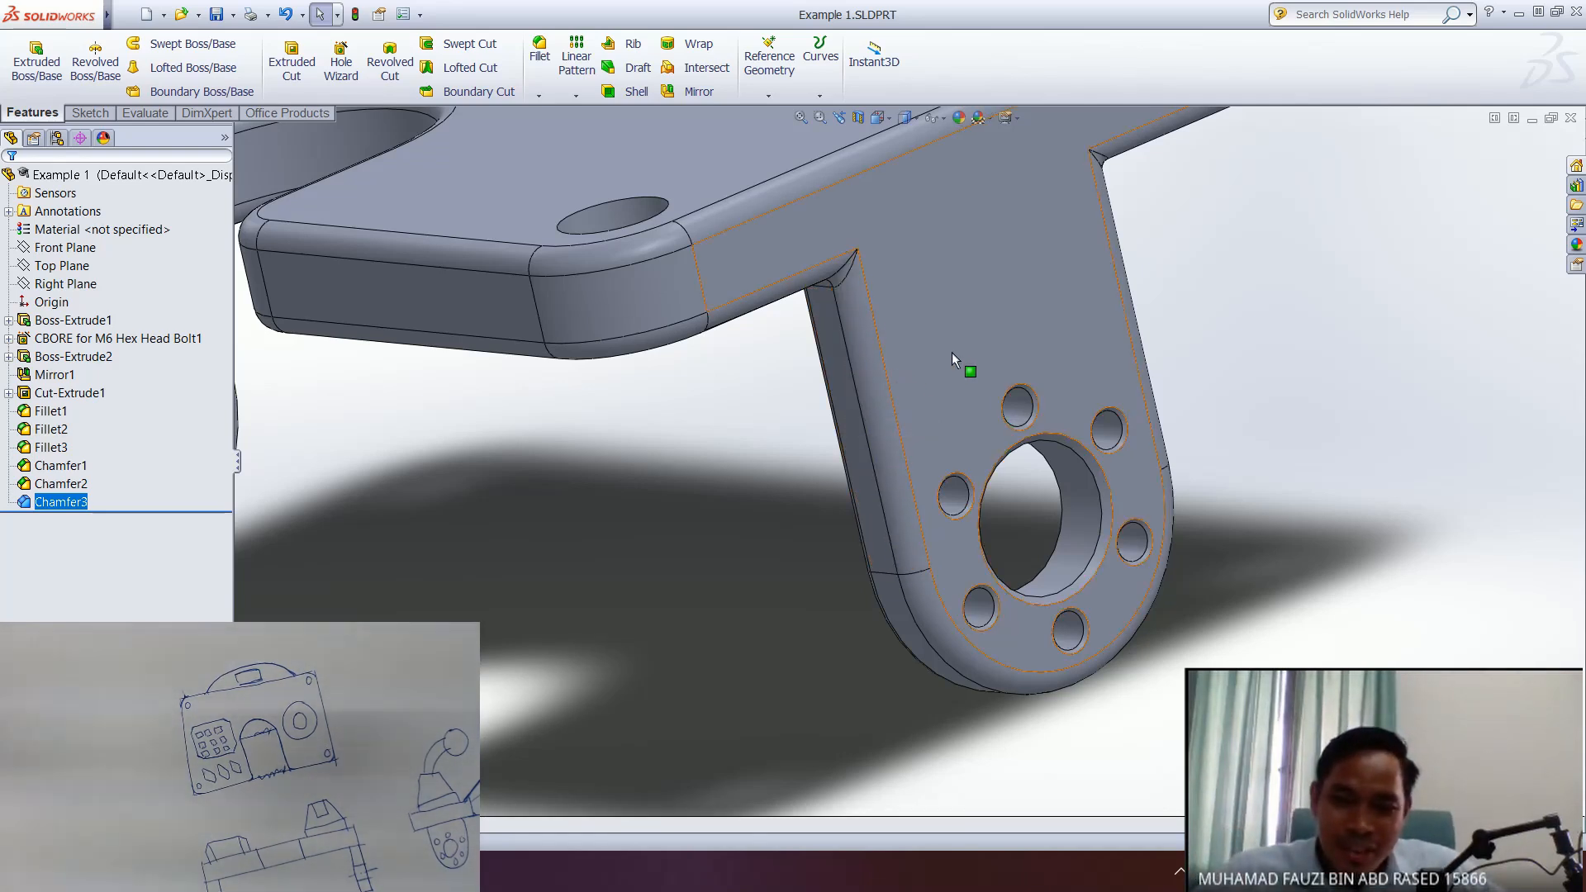
middle_drag(952, 352, 883, 331)
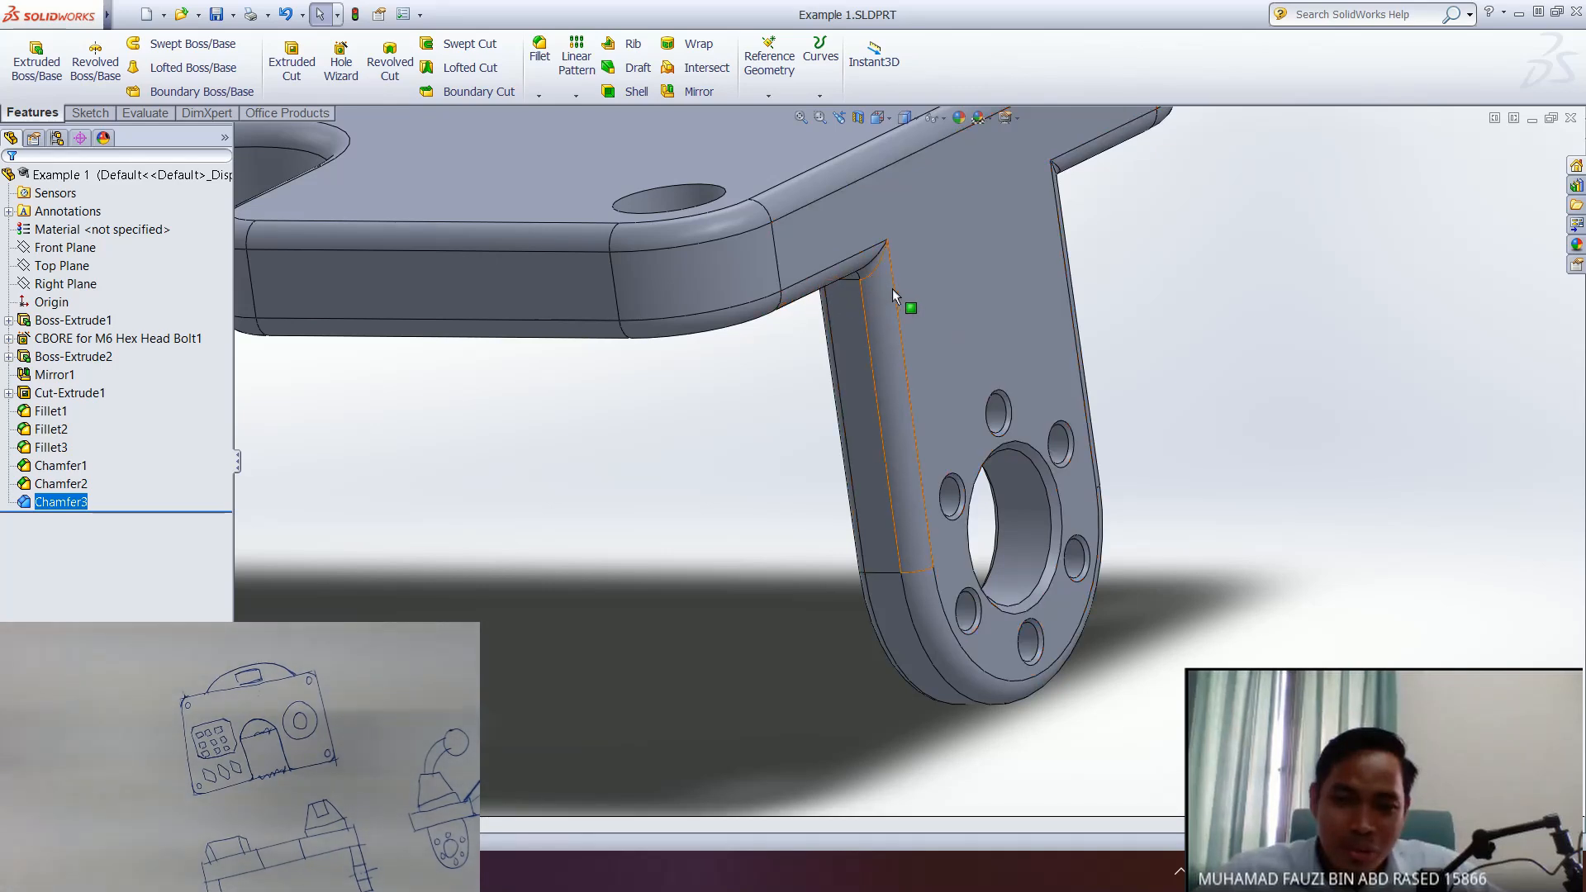
middle_drag(1152, 413, 1061, 206)
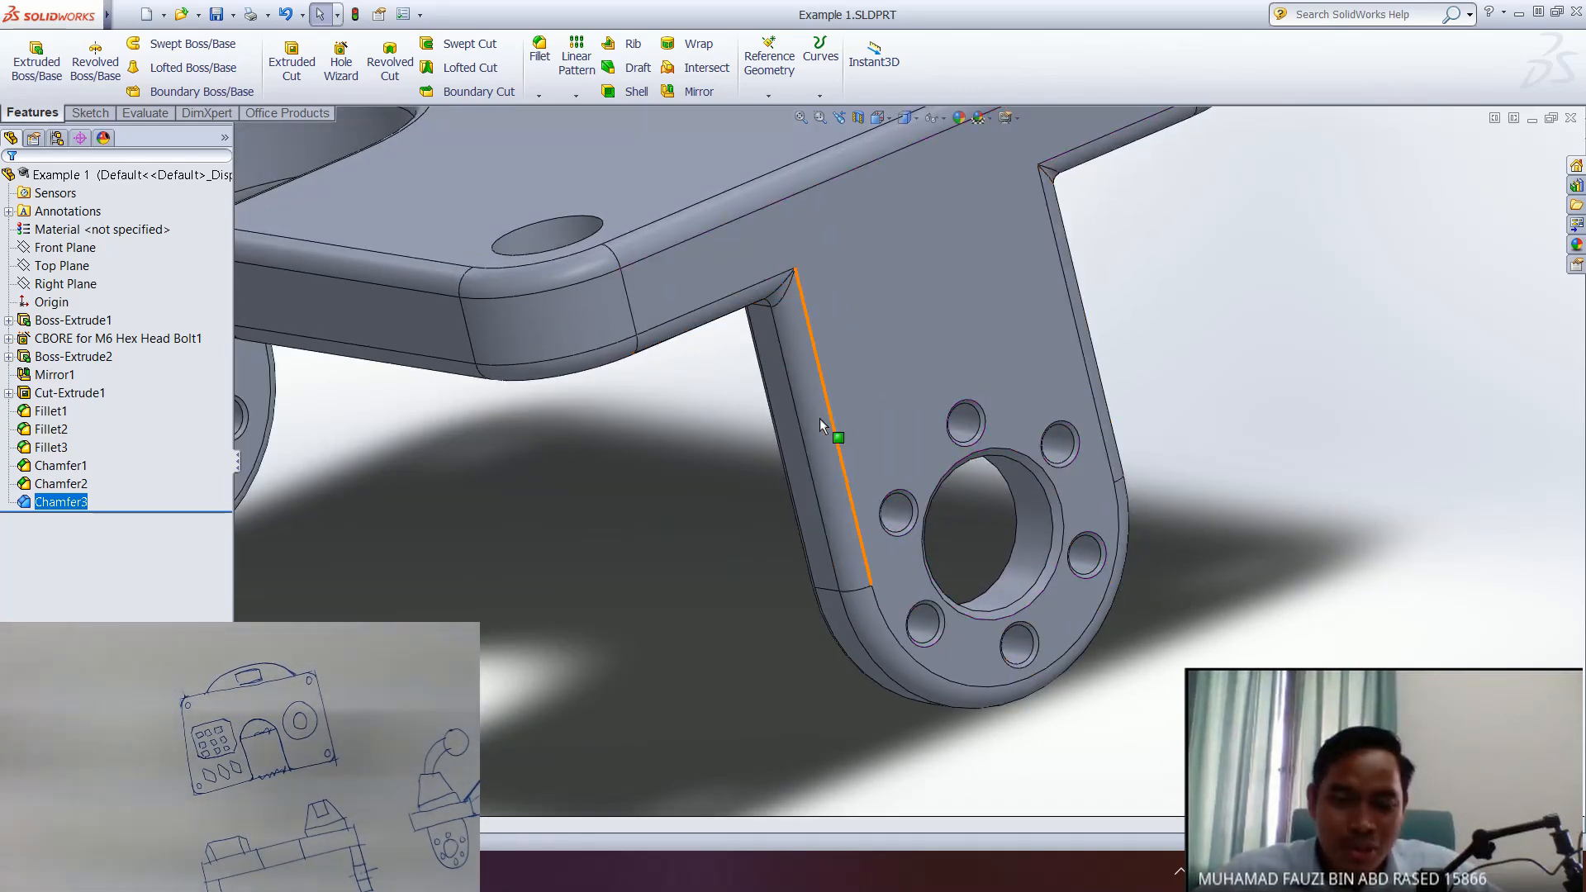
middle_drag(839, 617, 816, 570)
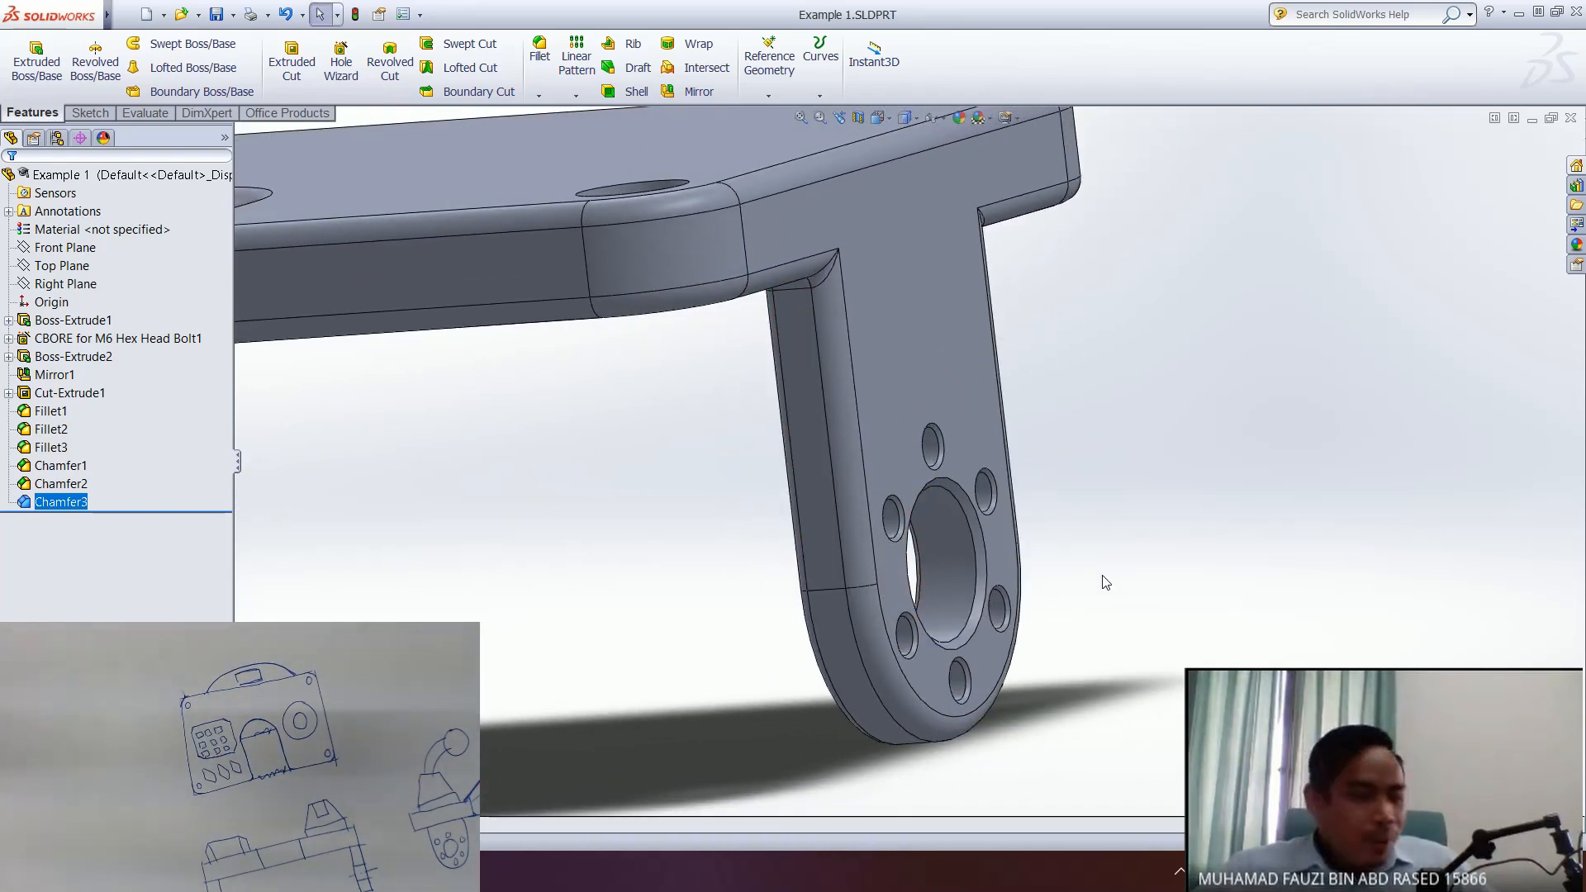
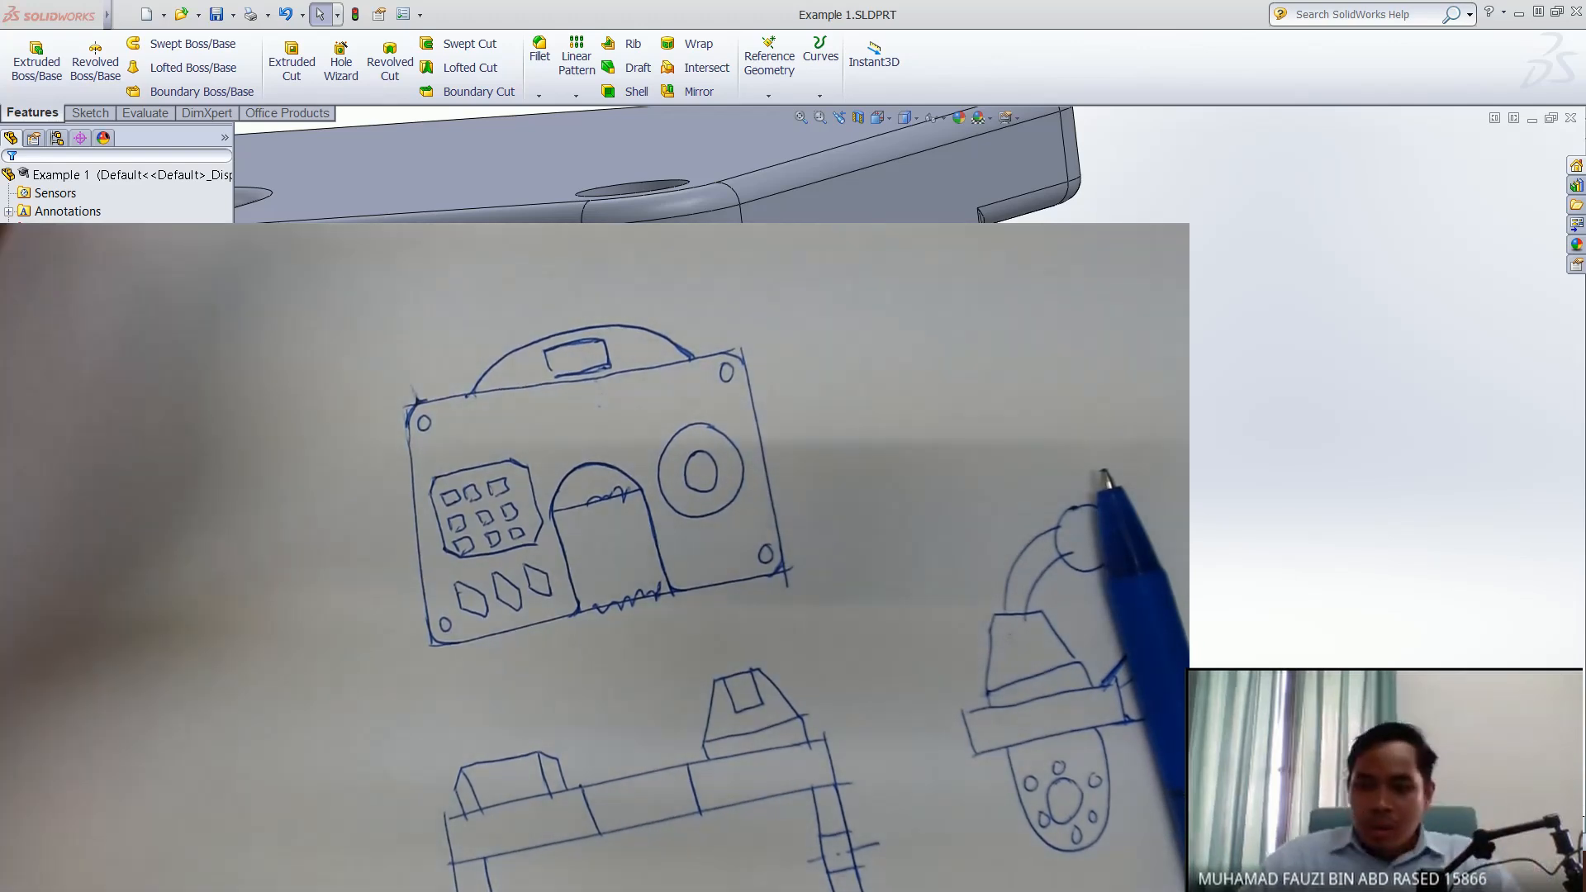
middle_drag(908, 206, 991, 331)
middle_drag(1074, 363, 1189, 417)
scroll(1203, 432, up, 5)
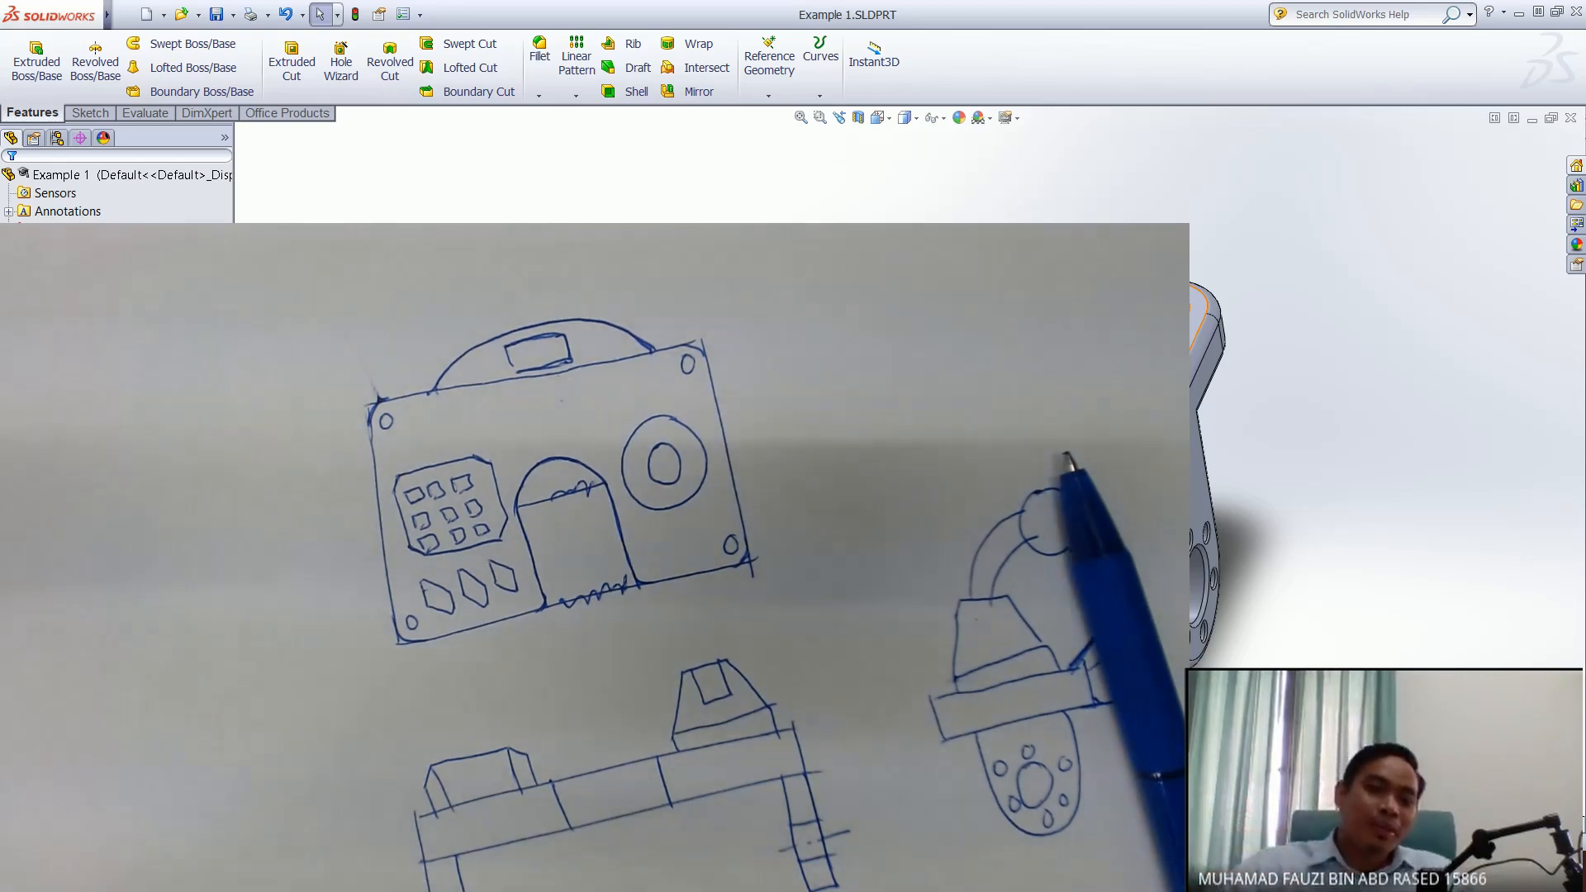
middle_drag(1285, 609, 1186, 618)
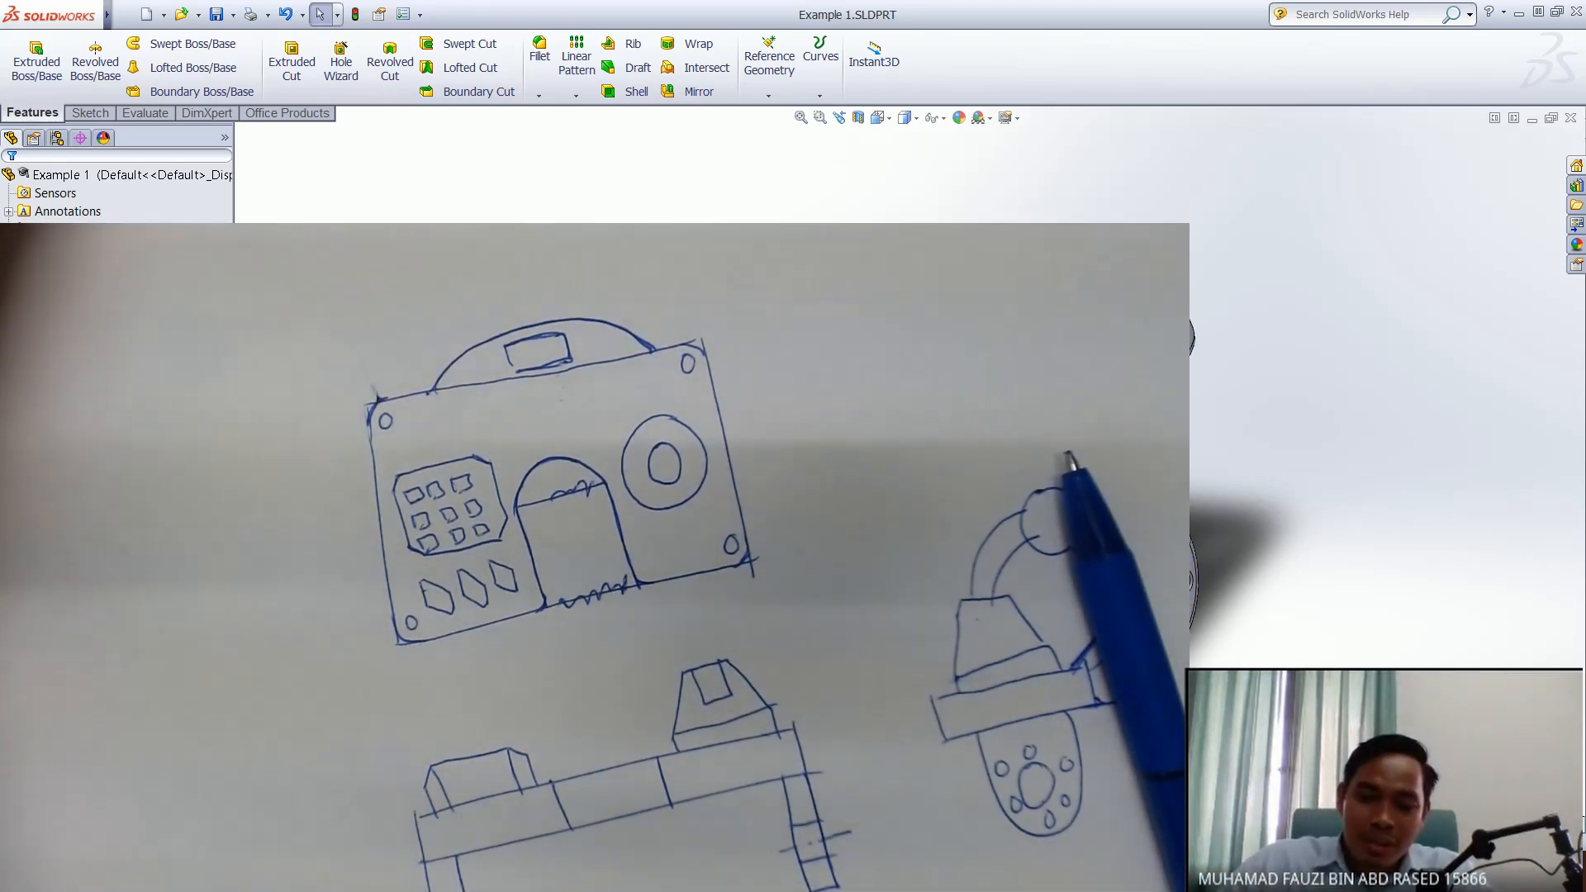
middle_drag(1186, 618, 1227, 591)
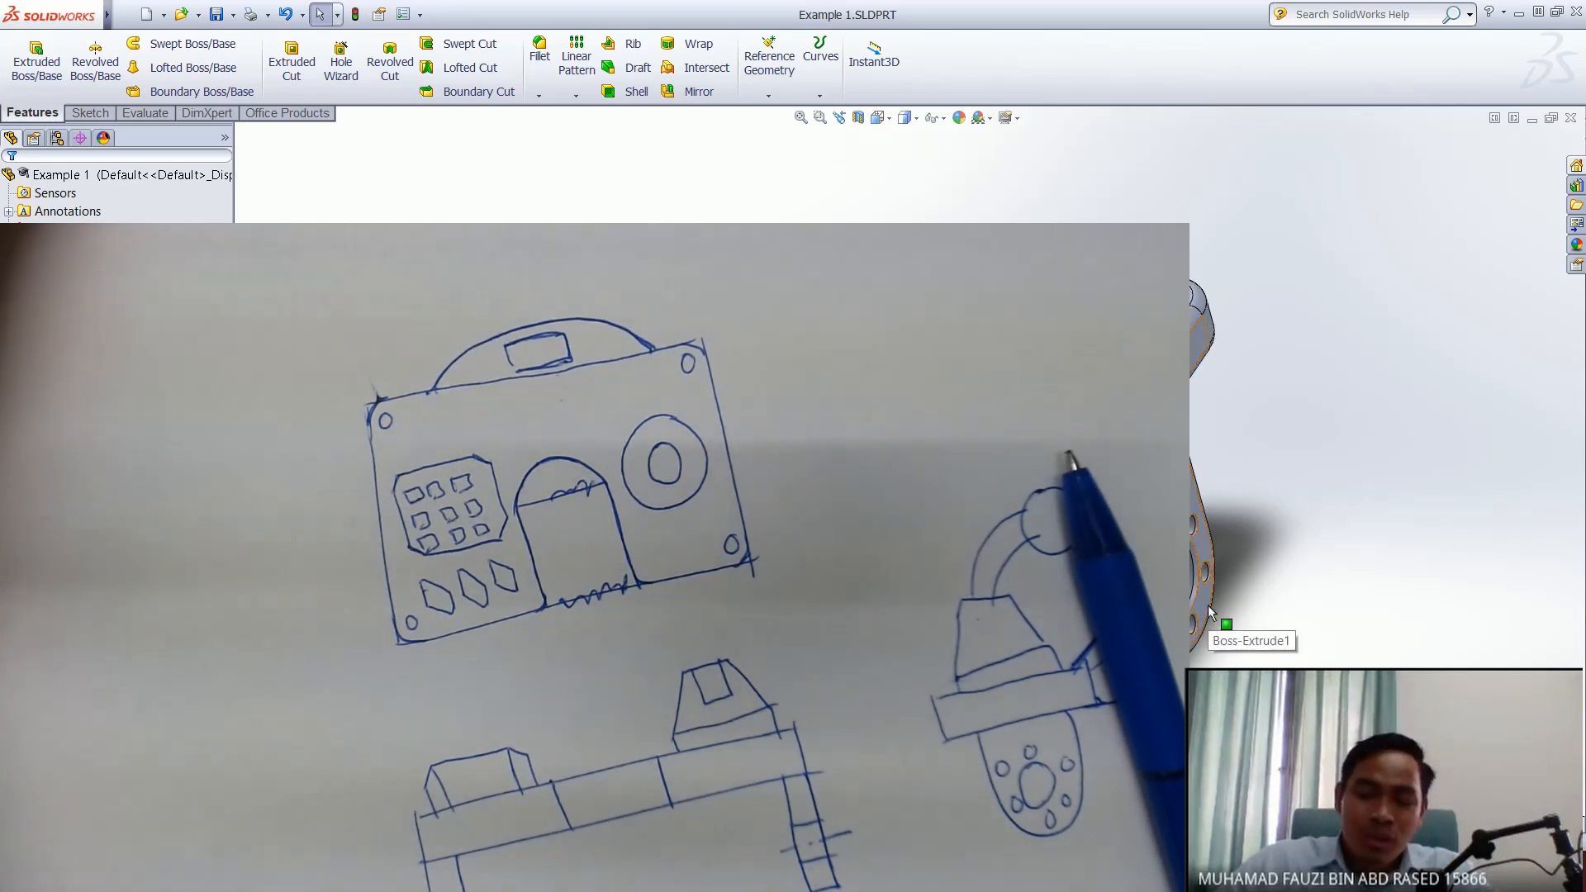
scroll(1207, 604, down, 4)
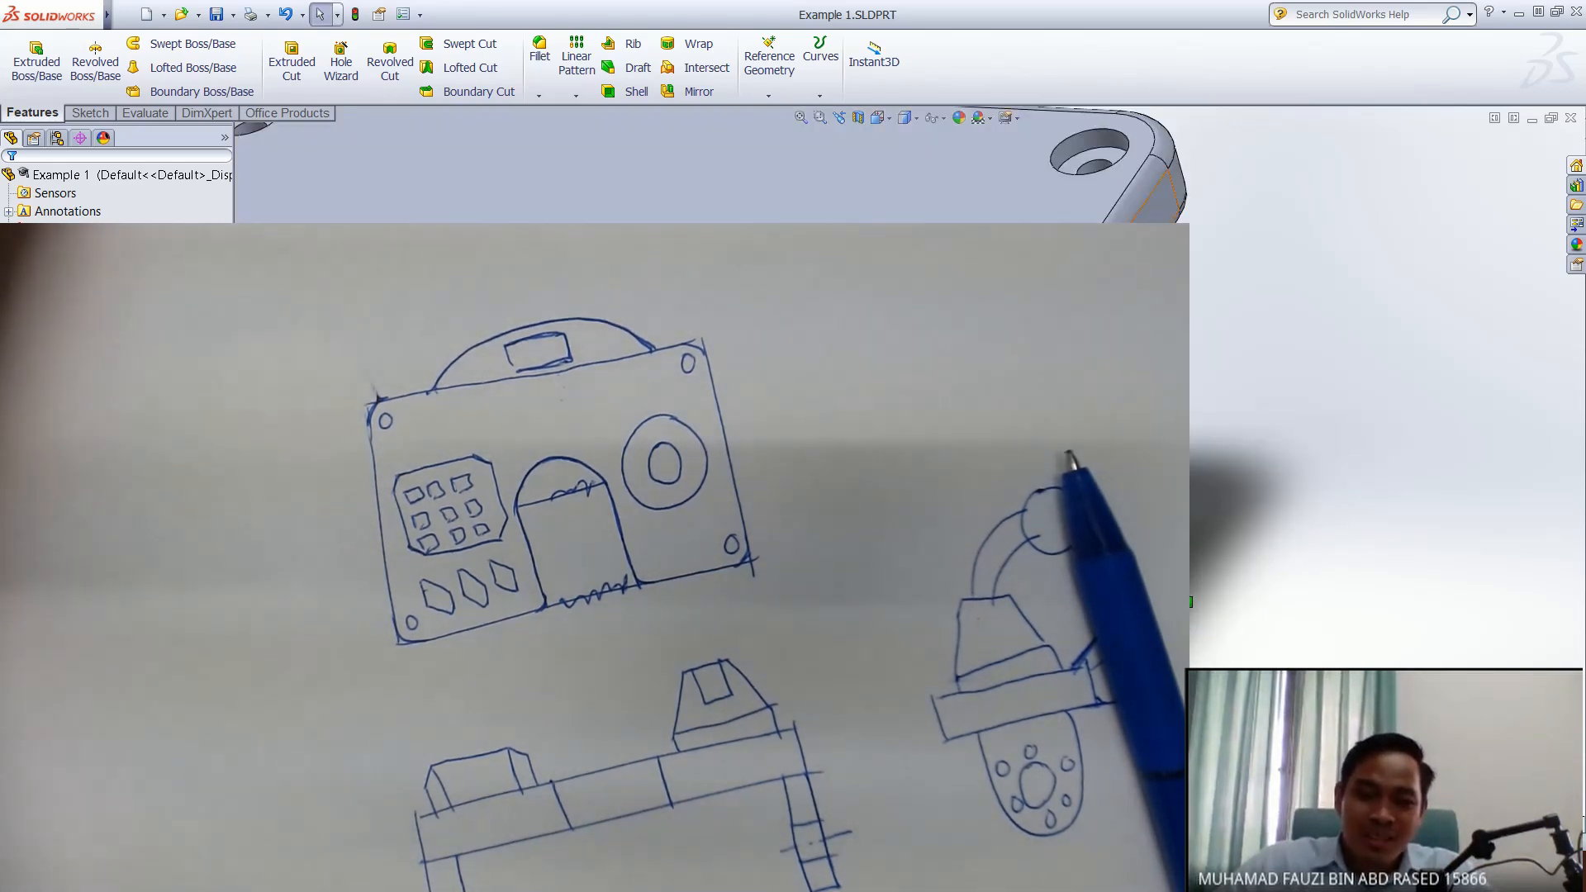
middle_drag(1181, 595, 1140, 620)
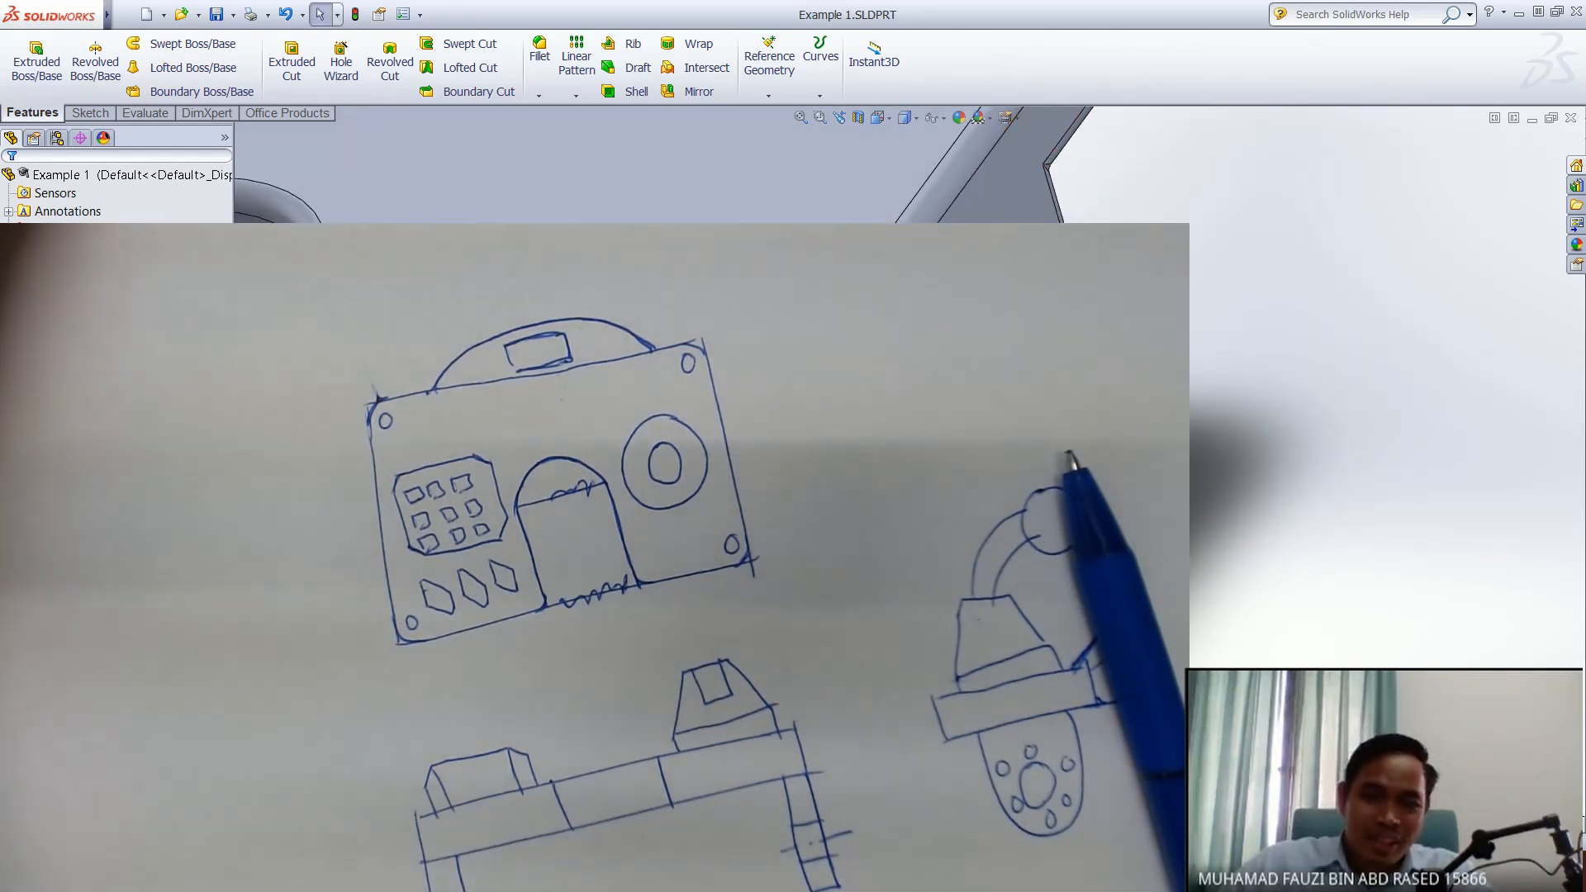
middle_drag(1140, 619, 1173, 561)
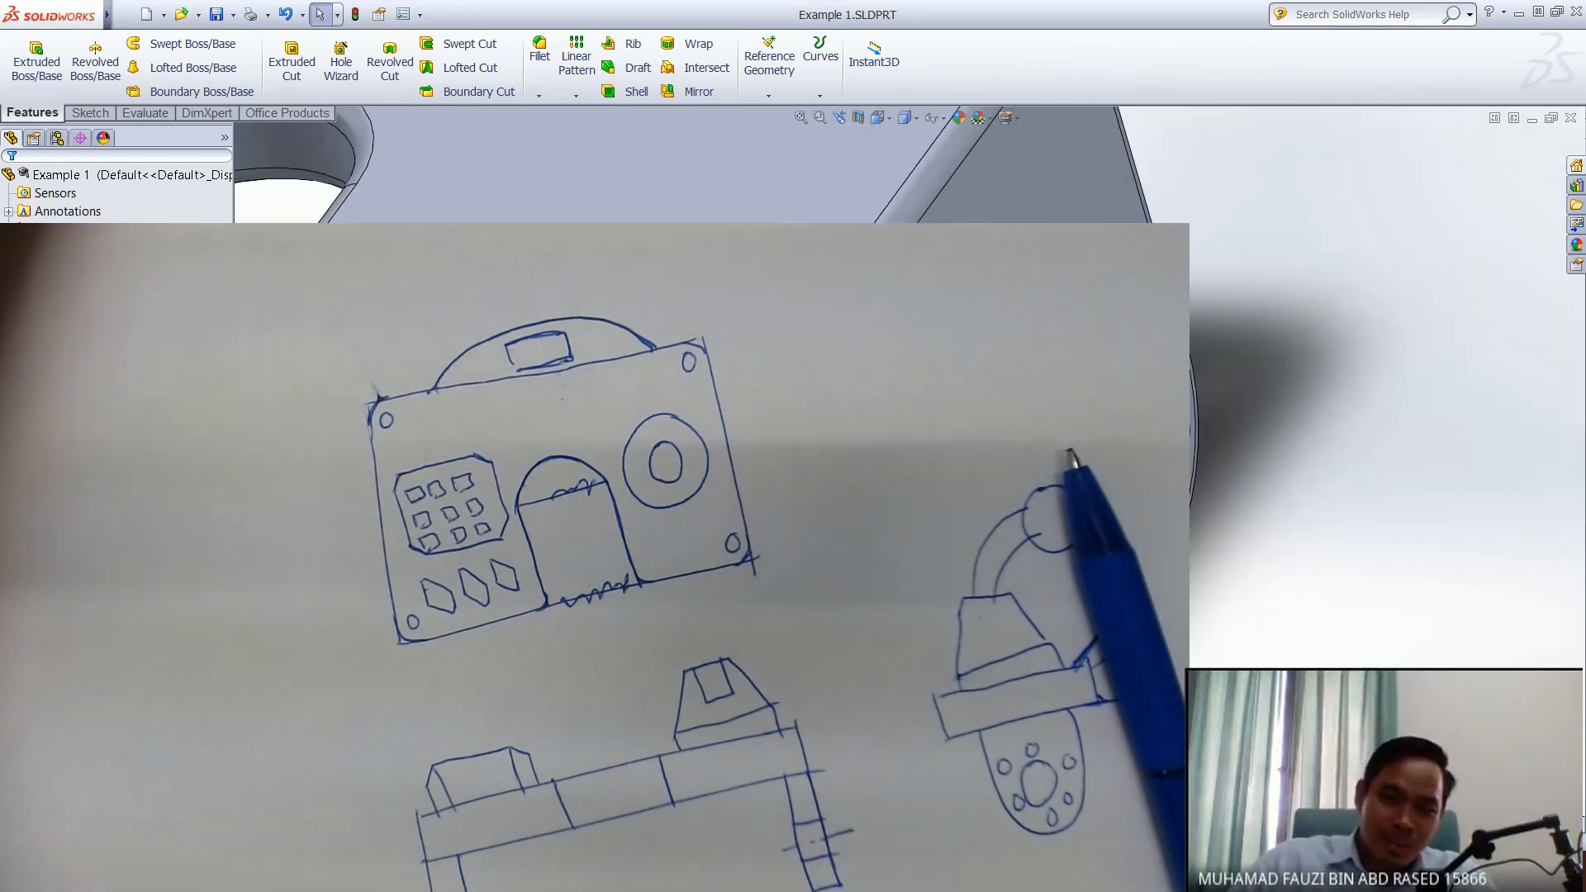
- Start a new sketch on the bracket plate's top face and orient the view normal to it
scroll(1292, 463, up, 5)
mouse_move(1214, 578)
middle_down()
mouse_move(1227, 553)
mouse_move(1219, 585)
mouse_move(1227, 561)
mouse_move(1198, 541)
mouse_move(1193, 578)
mouse_move(1239, 570)
mouse_move(1198, 588)
middle_up()
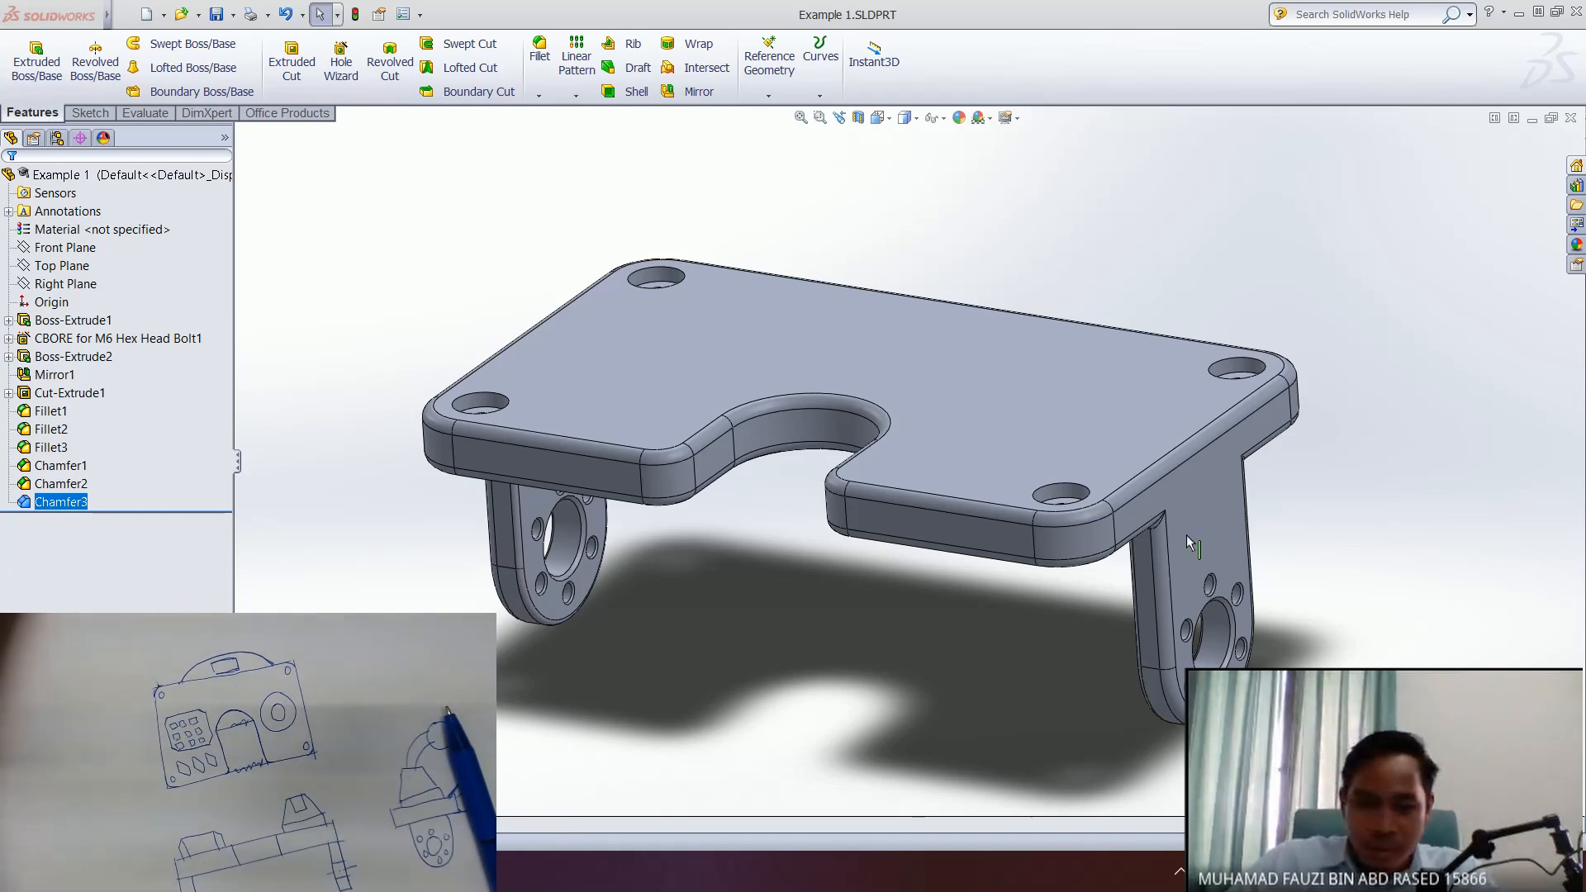
ctrl+middle_drag(1002, 363, 1013, 312)
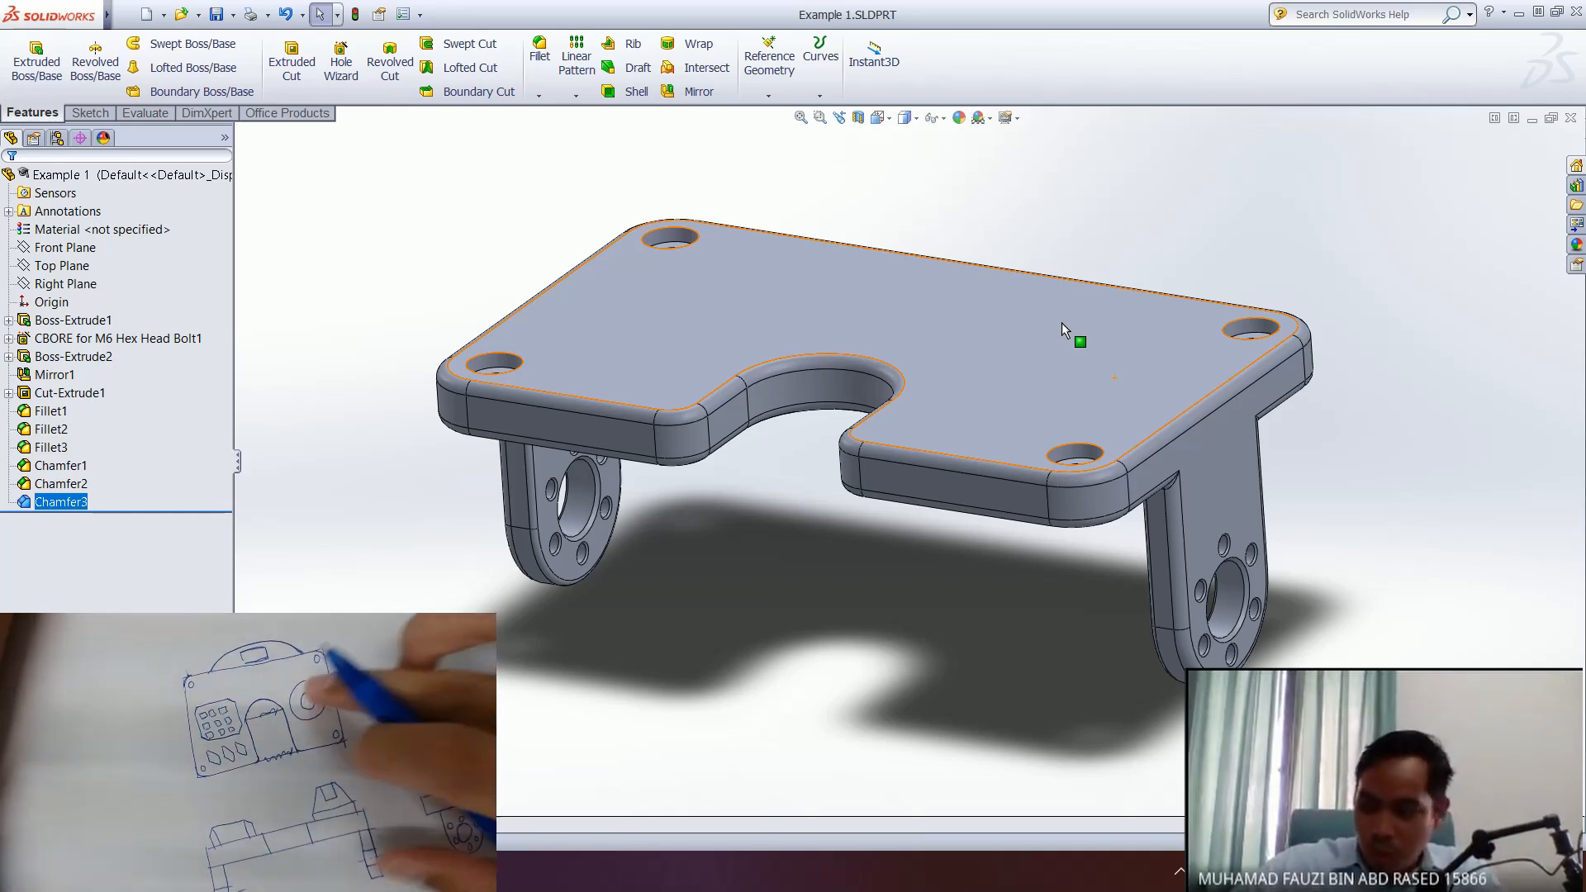
click(710, 338)
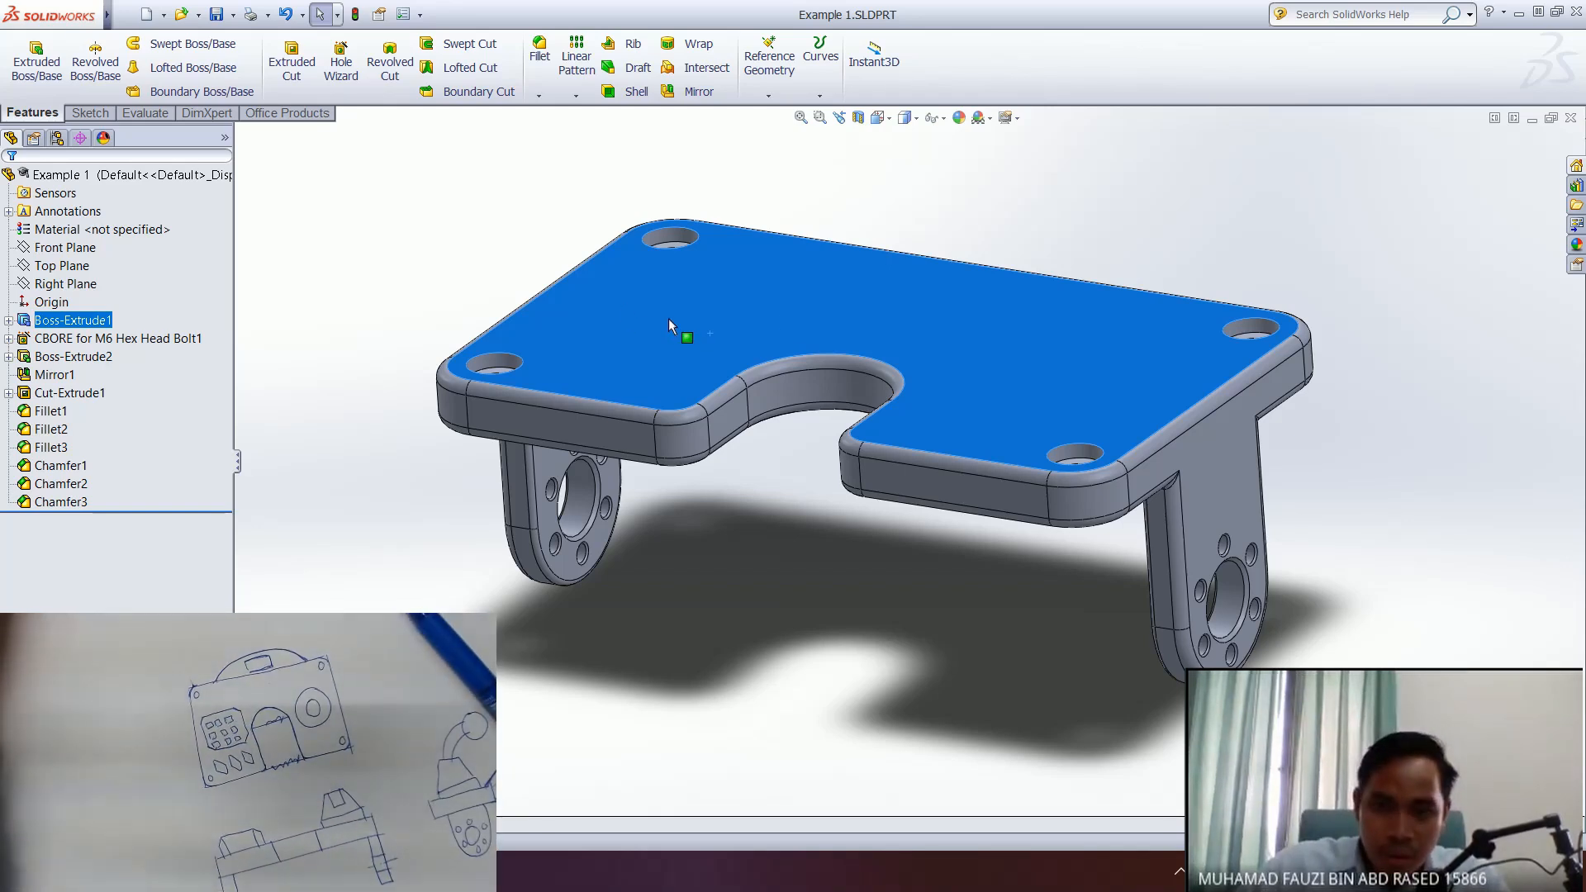
click(662, 586)
click(750, 309)
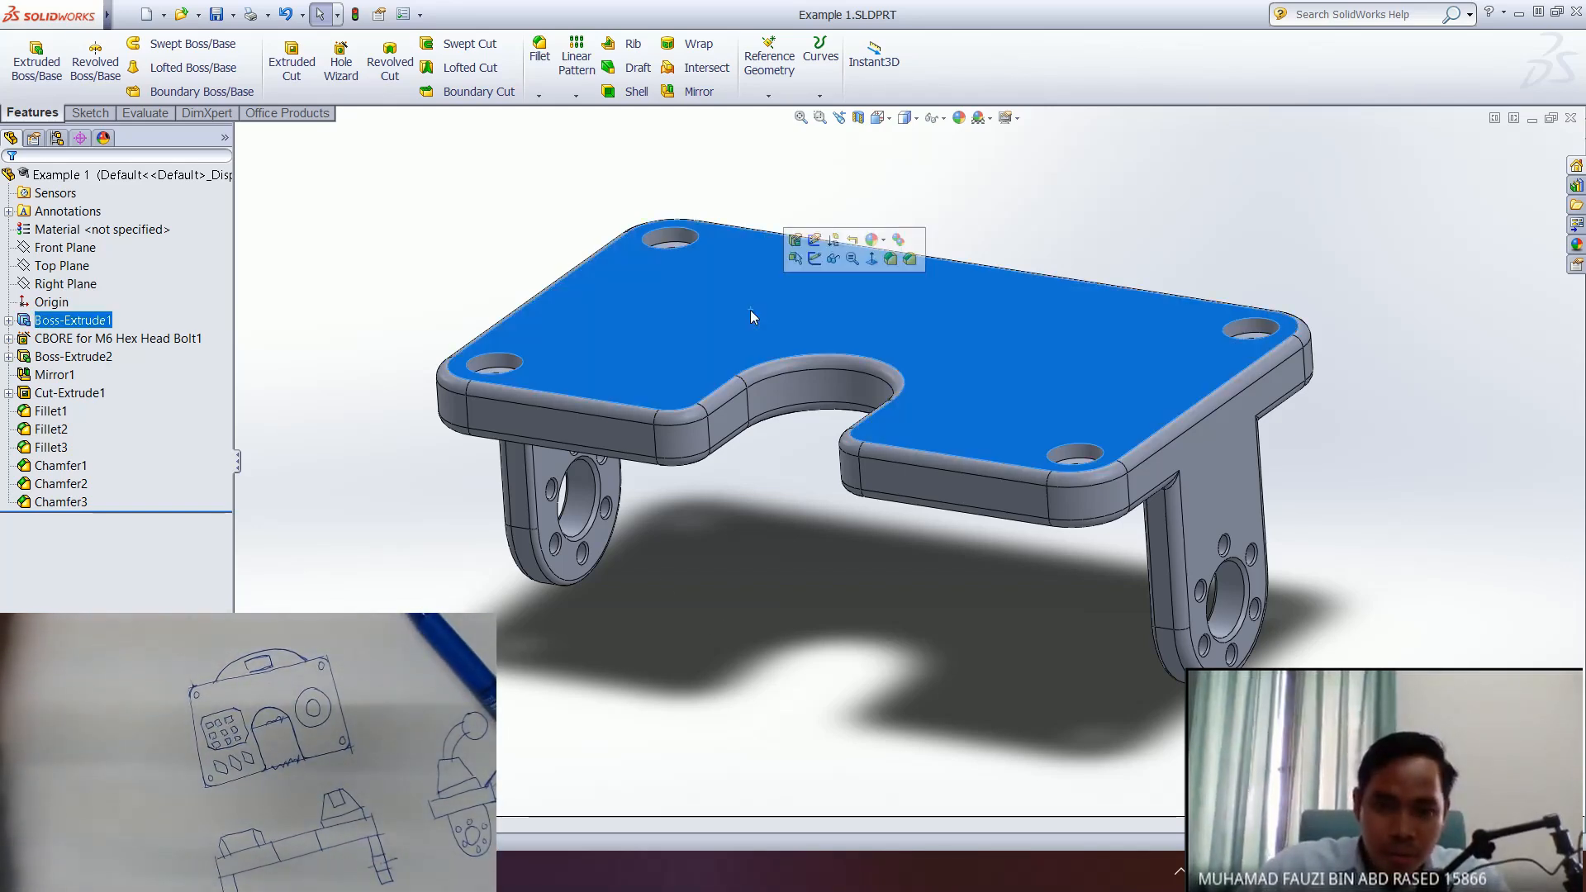
click(814, 258)
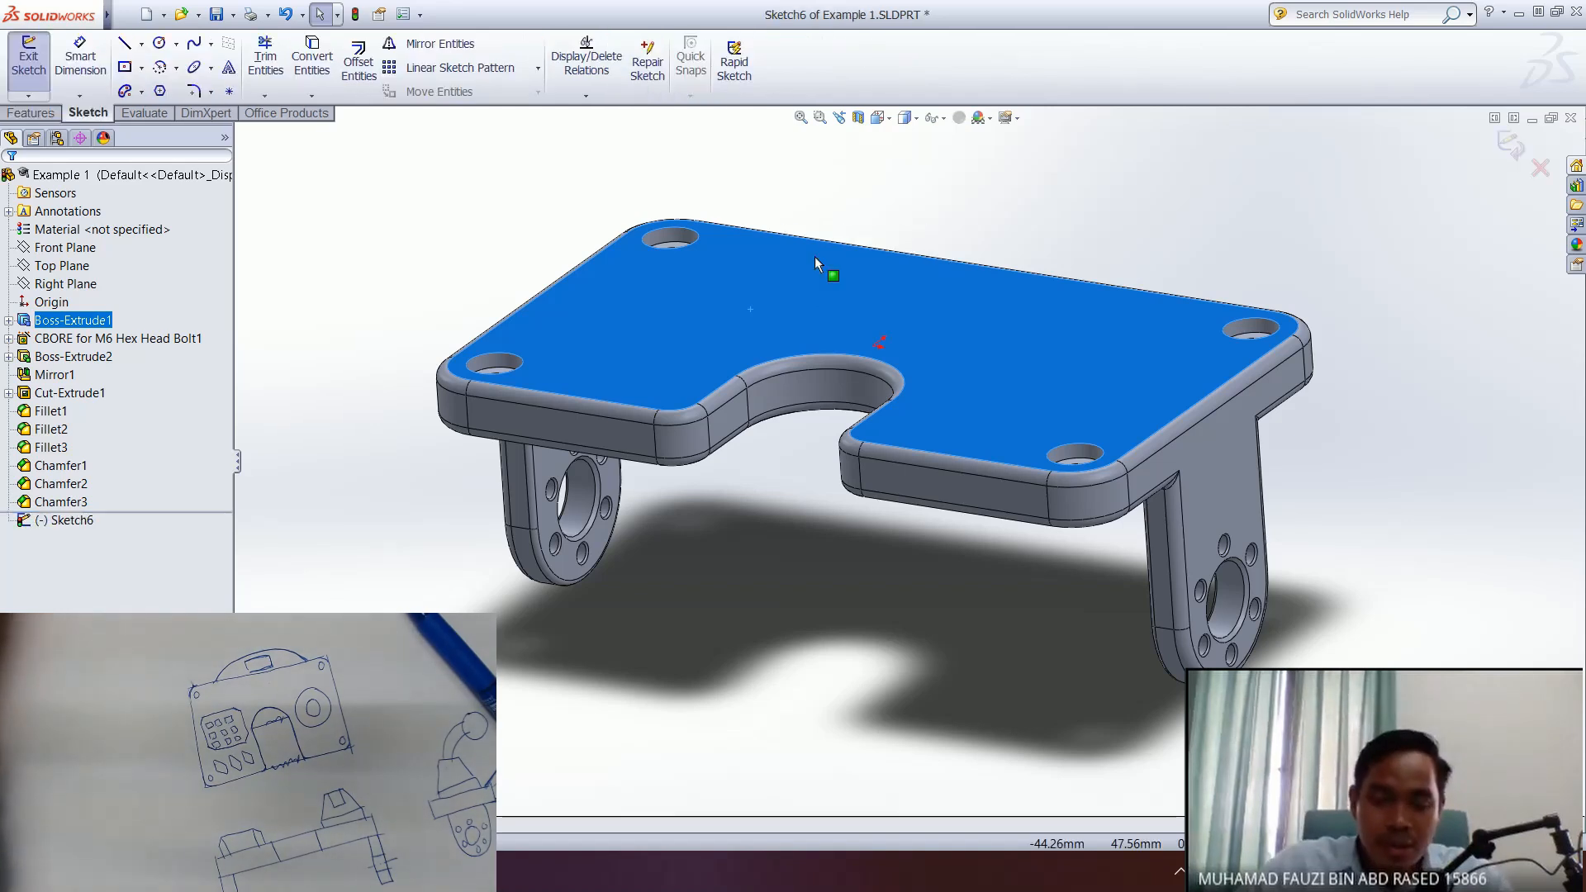
key(space)
scroll(912, 415, up, 5)
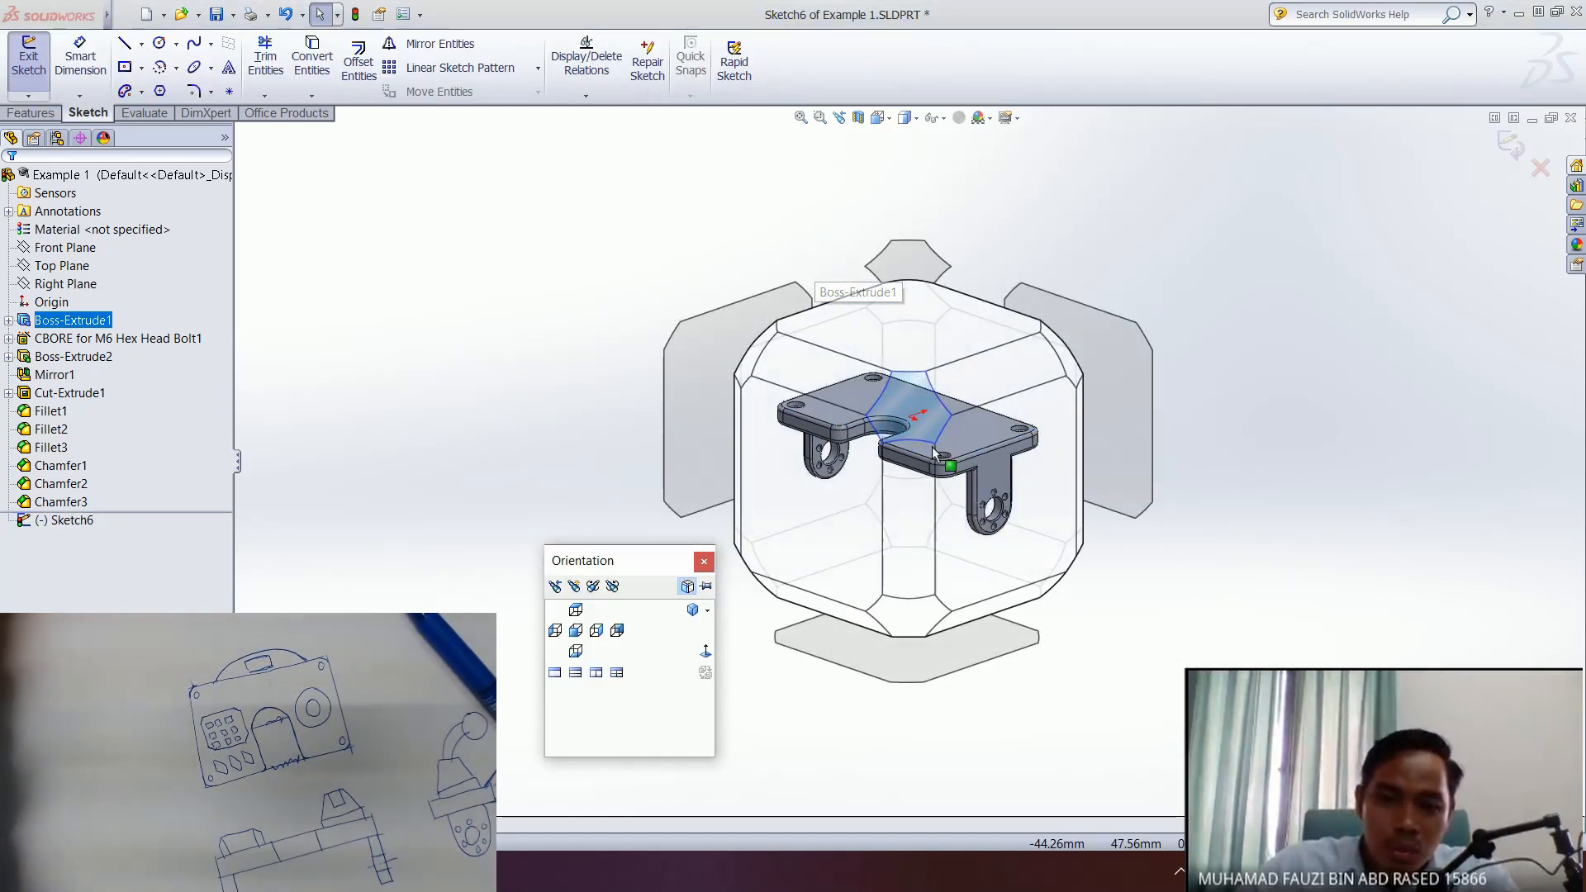
click(705, 654)
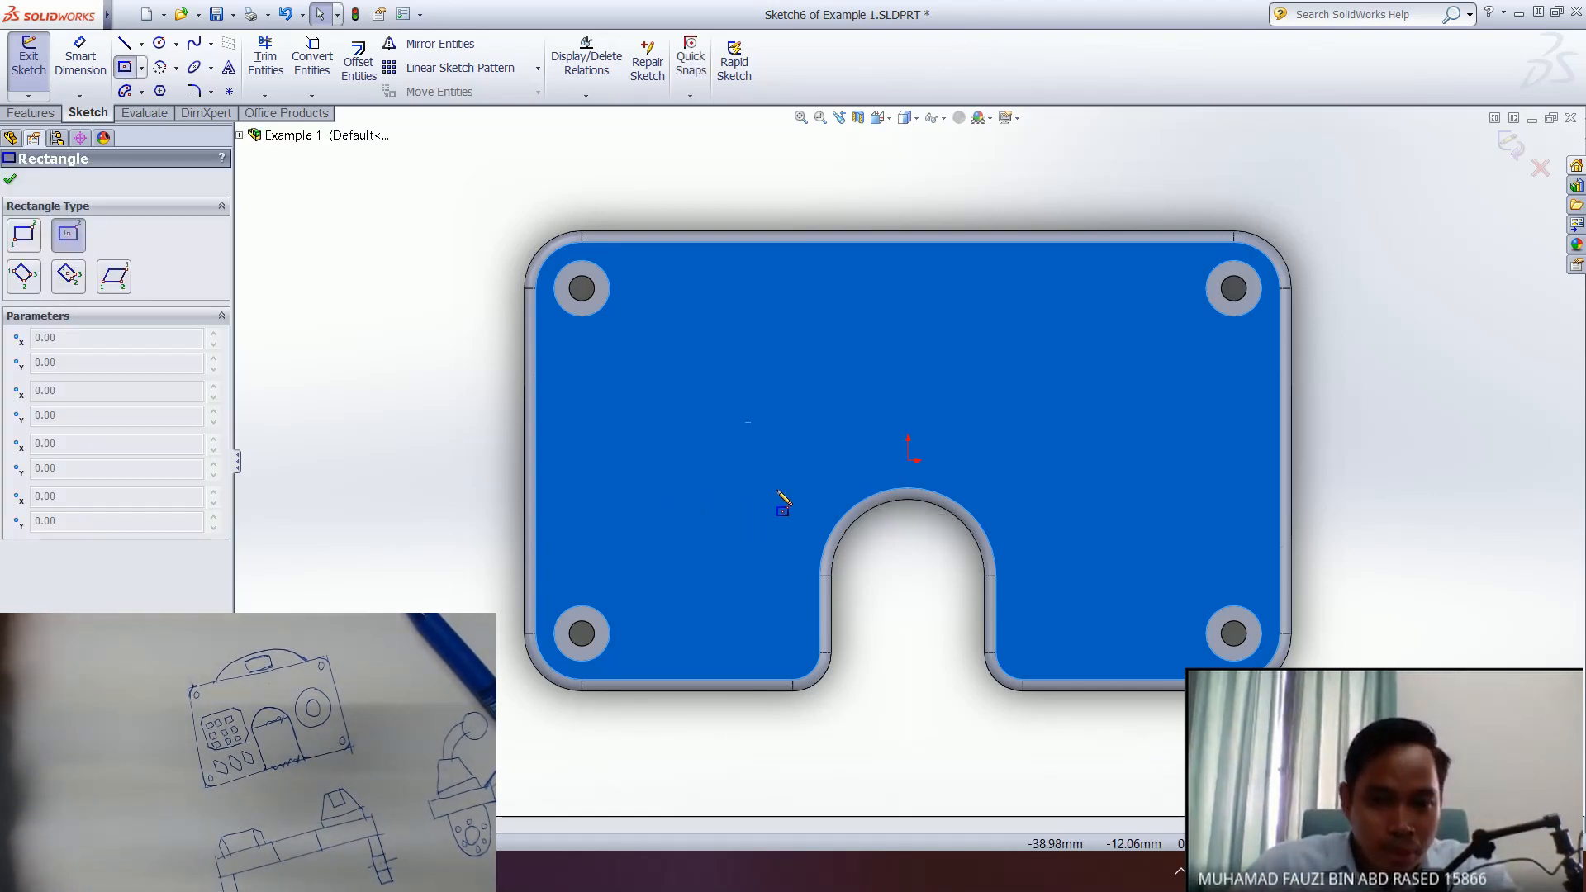
- Sketch a centre rectangle about 56 by 30 mm on the plate left of the U-shaped cutout, its centre level with the origin
click(683, 461)
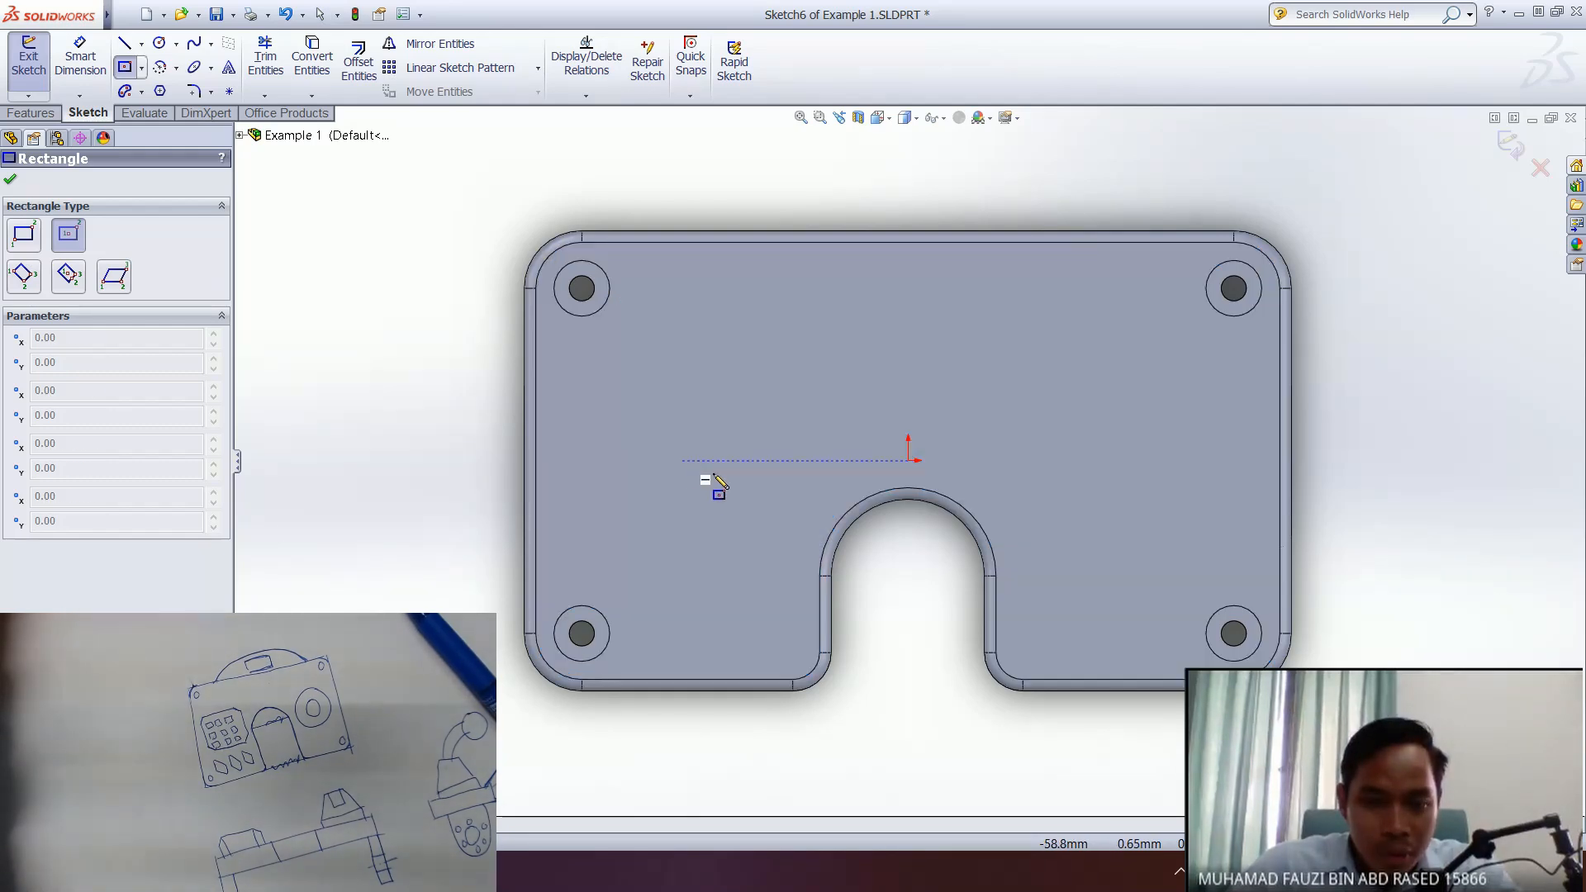
click(791, 518)
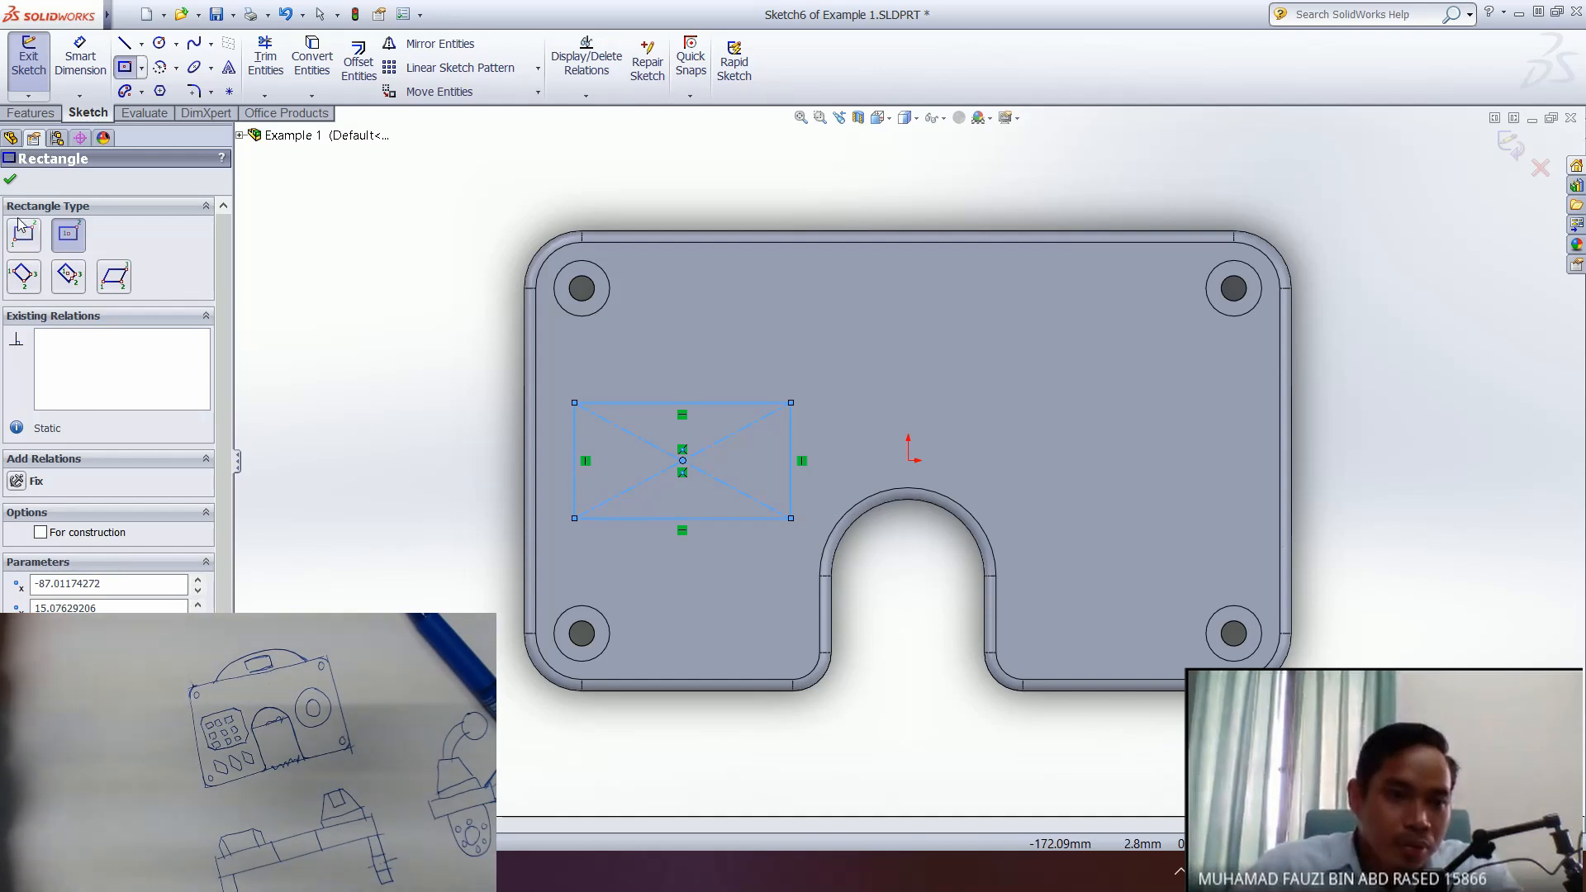
click(9, 182)
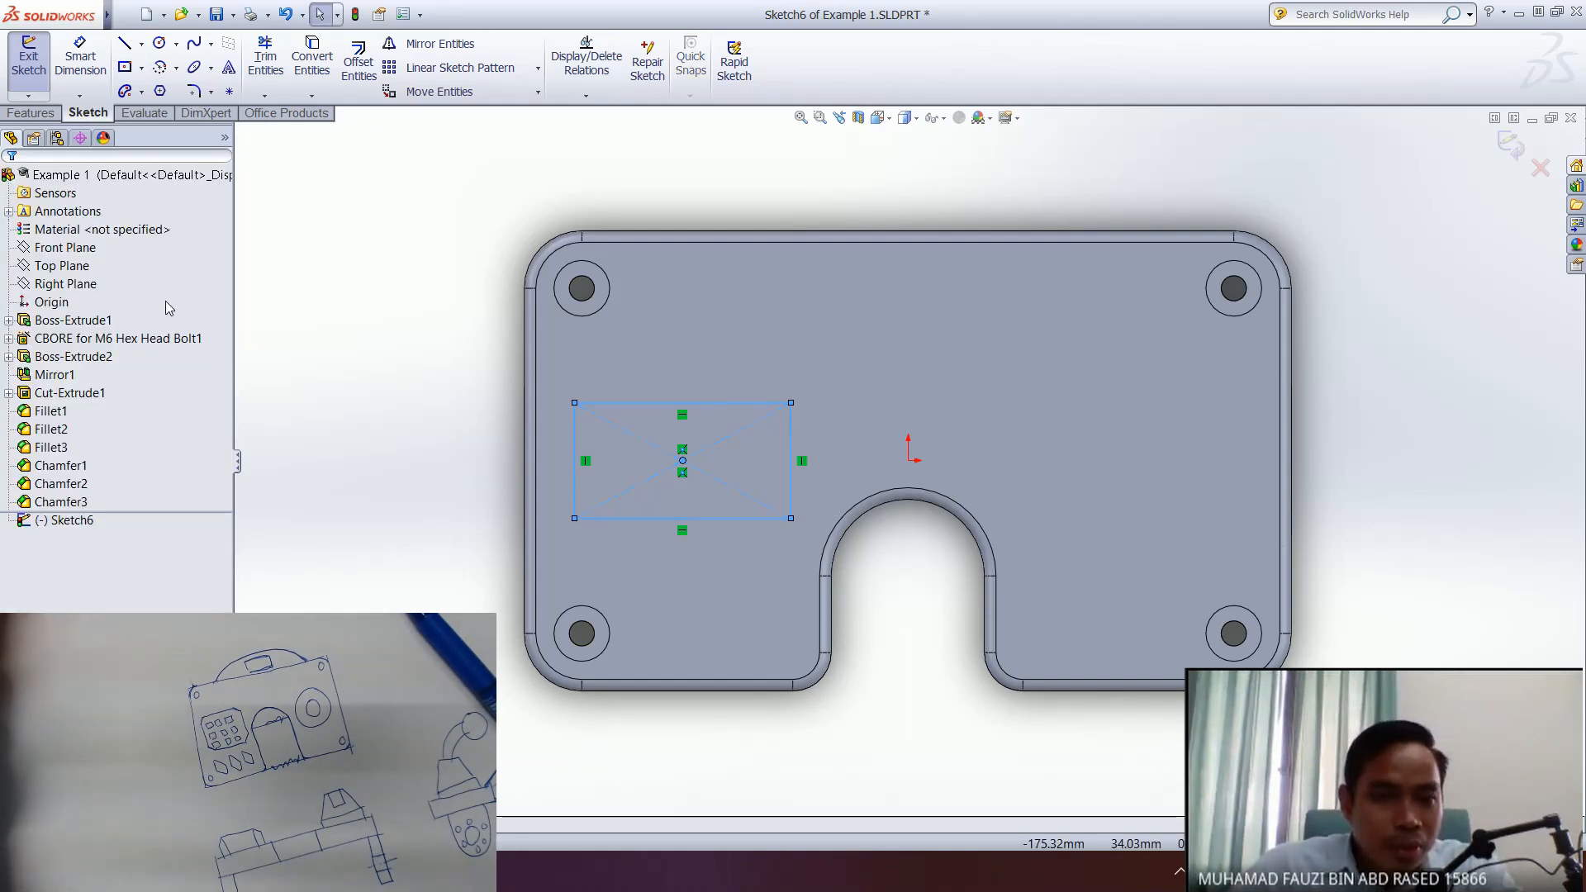
- Dimension the rectangle's centre point 40 mm from the plate's left outer edge
click(87, 66)
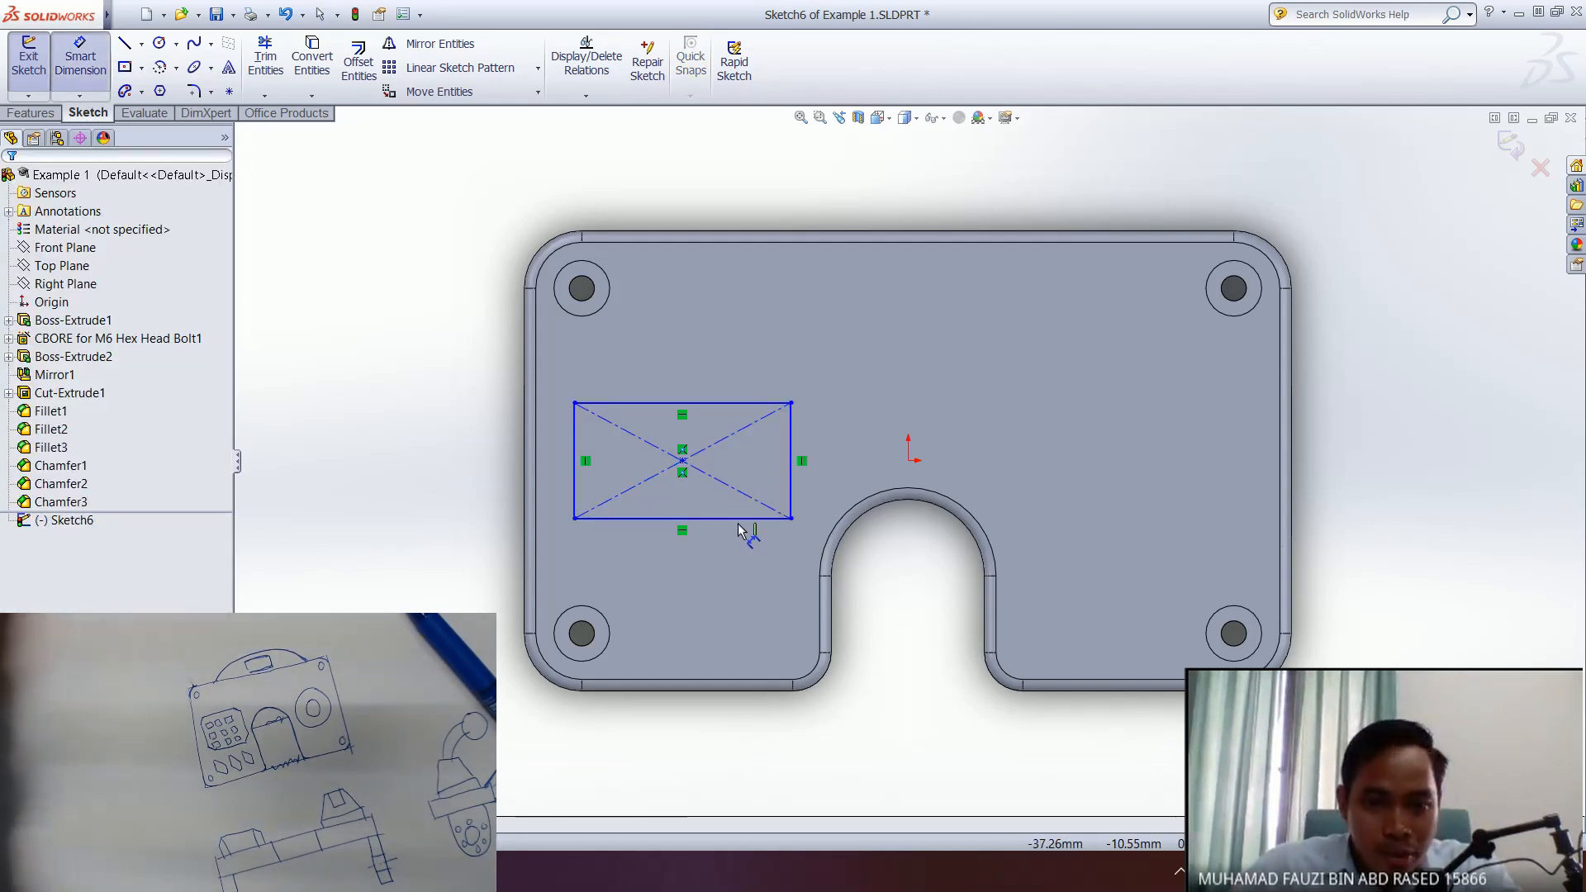
click(682, 461)
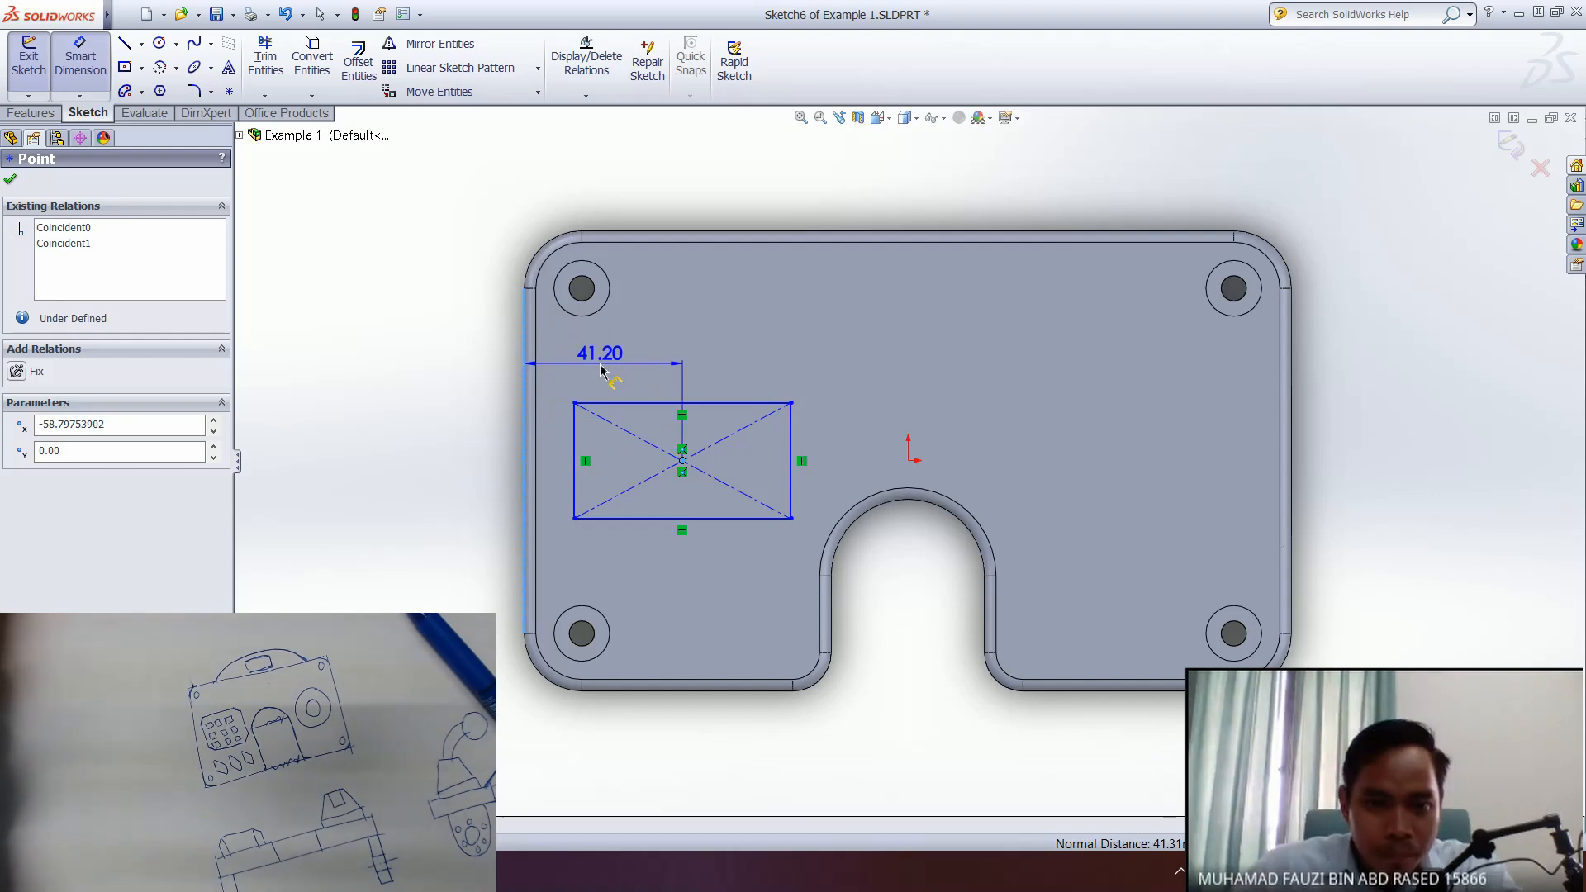
click(600, 364)
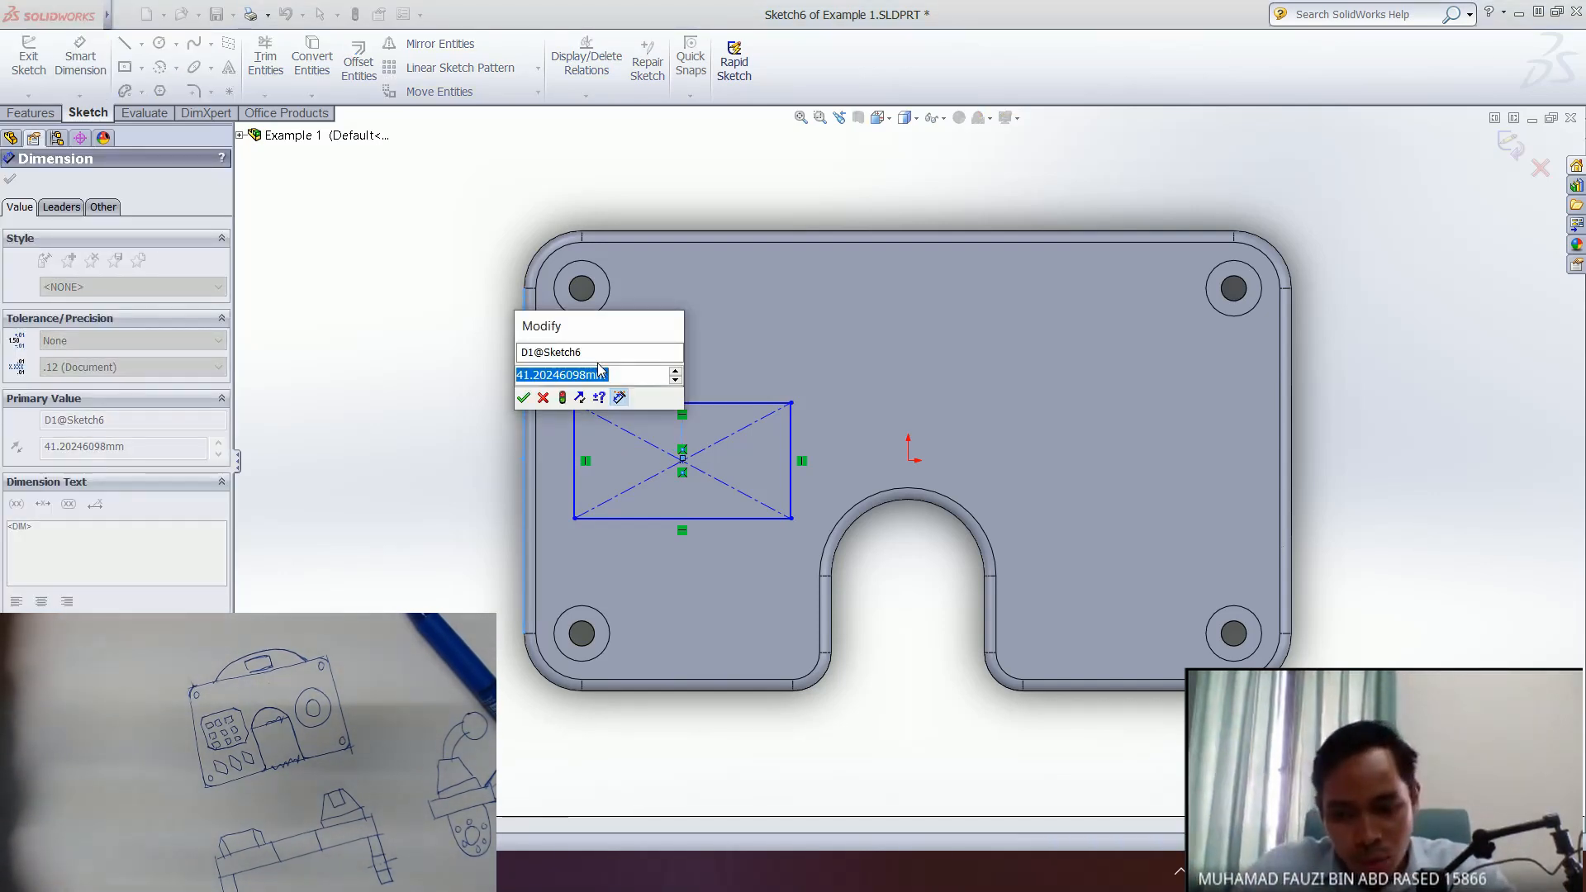
text(40)
key(Return)
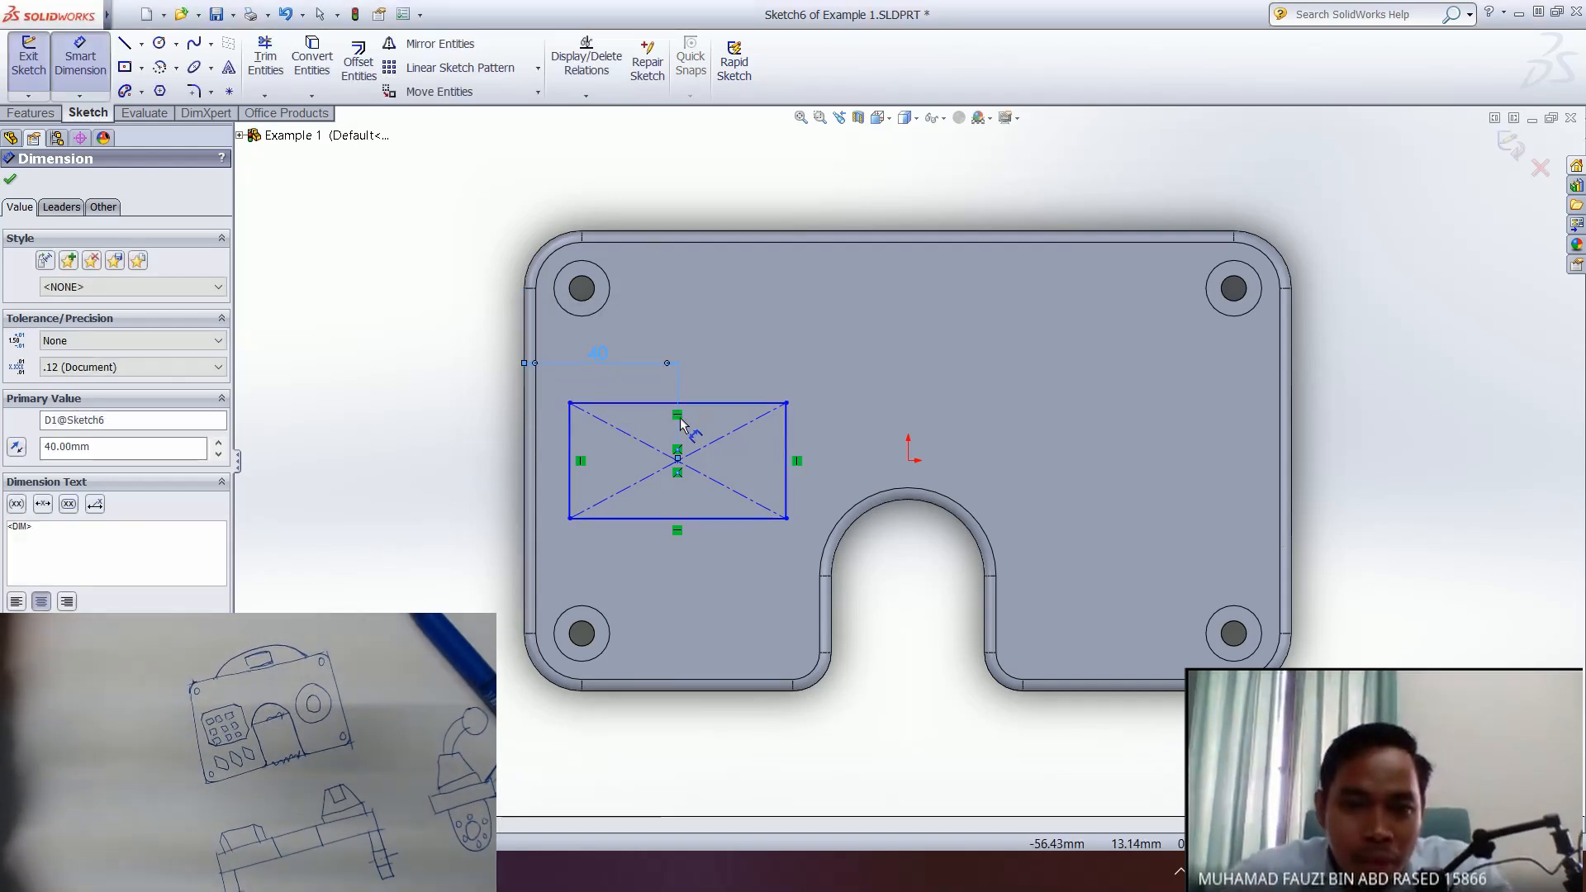
- Dimension the rectangle 50 mm wide and 30 mm high, and finish dimensioning
click(769, 403)
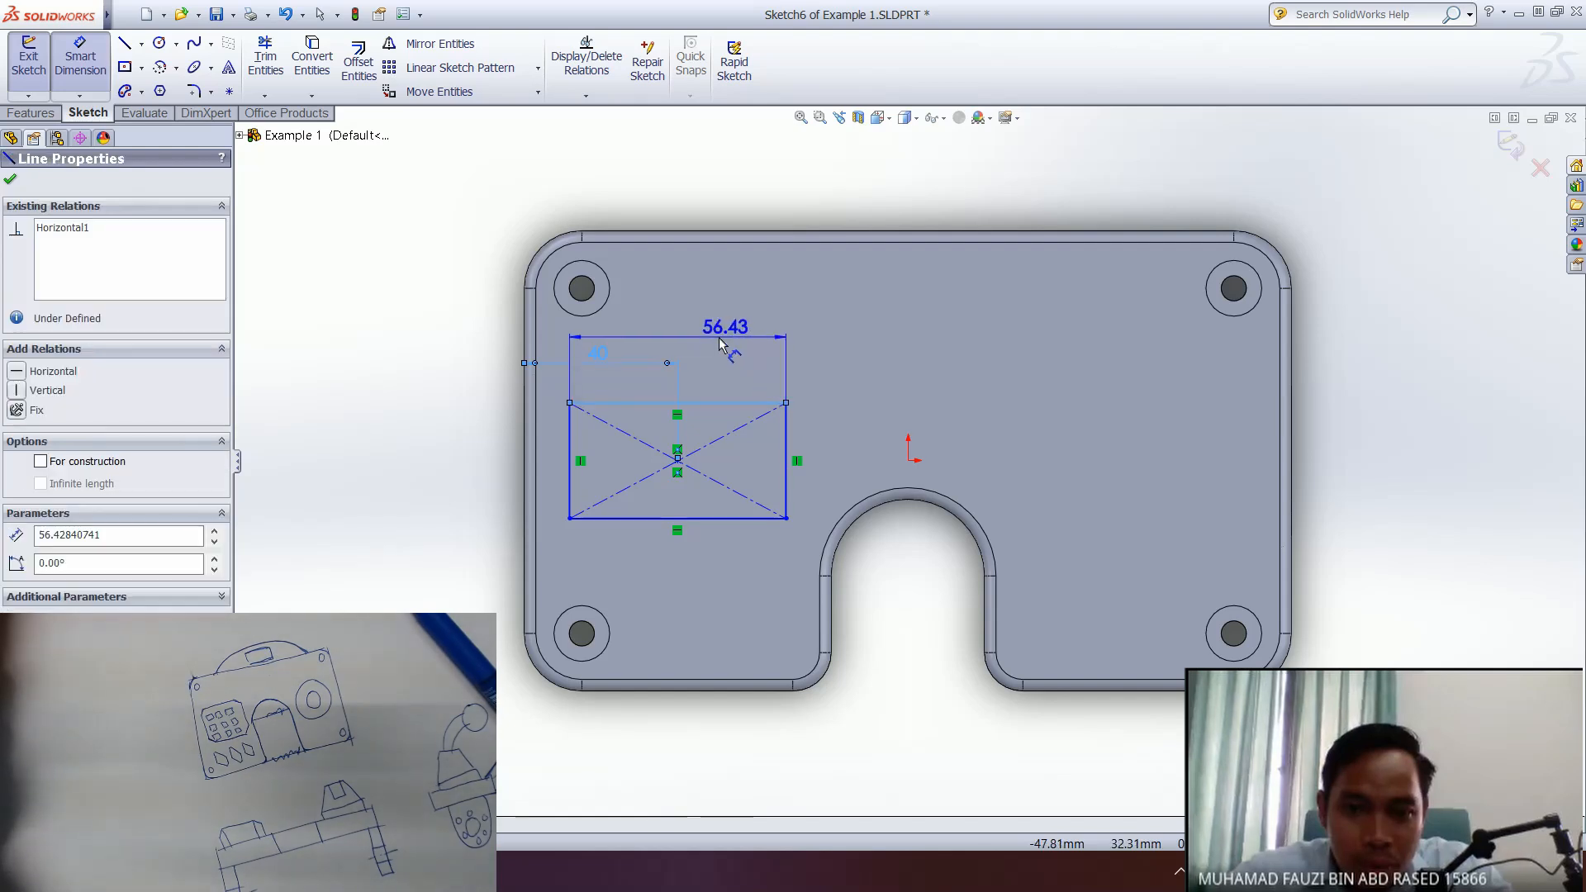
click(696, 353)
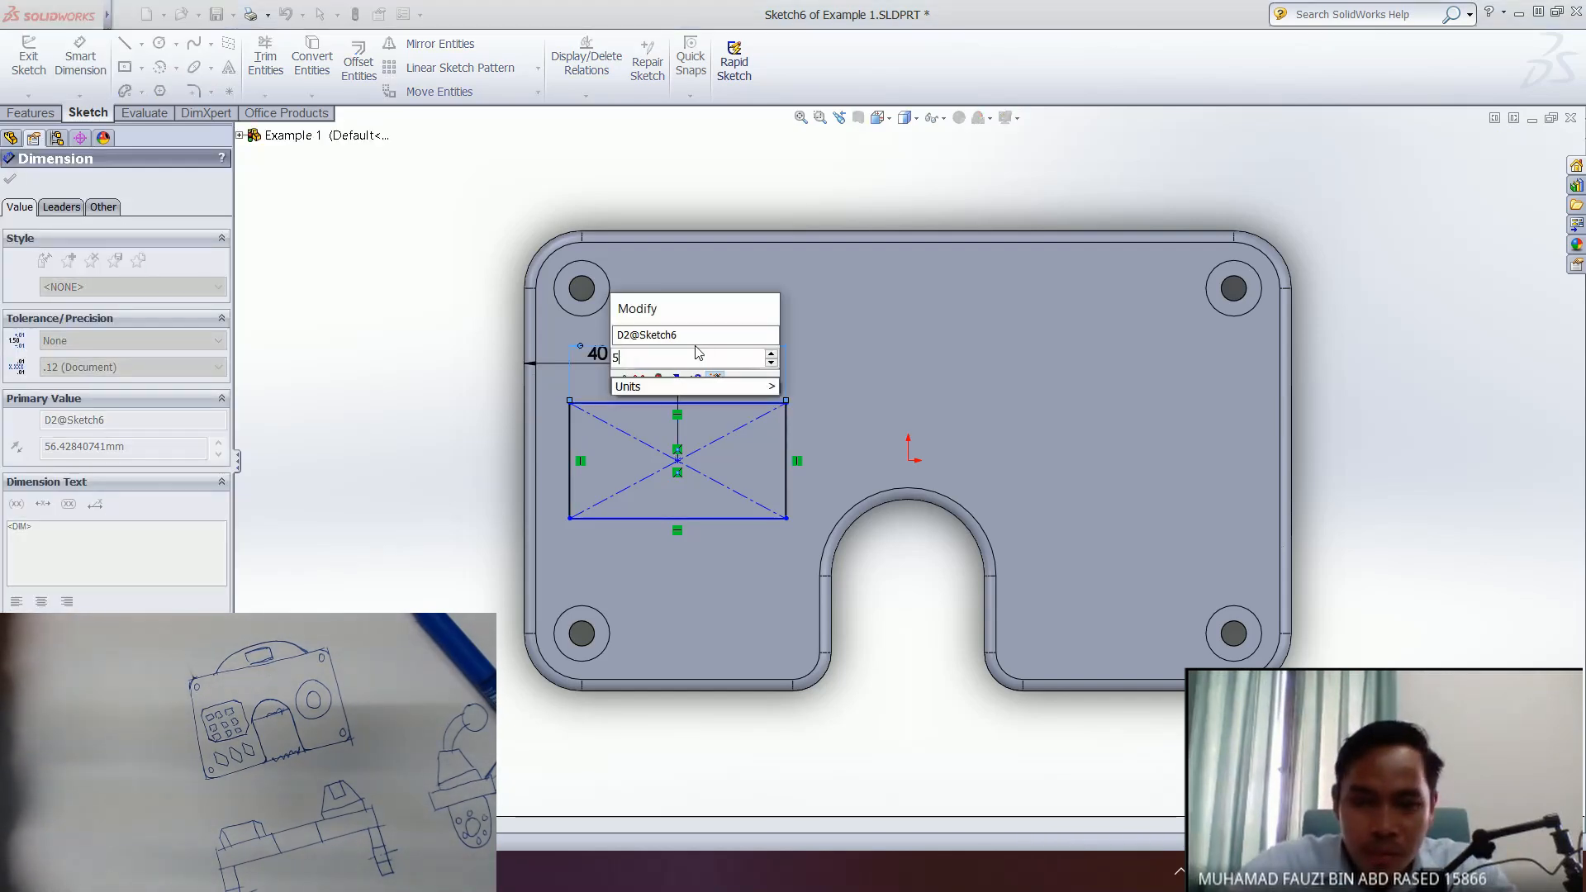
key(Return)
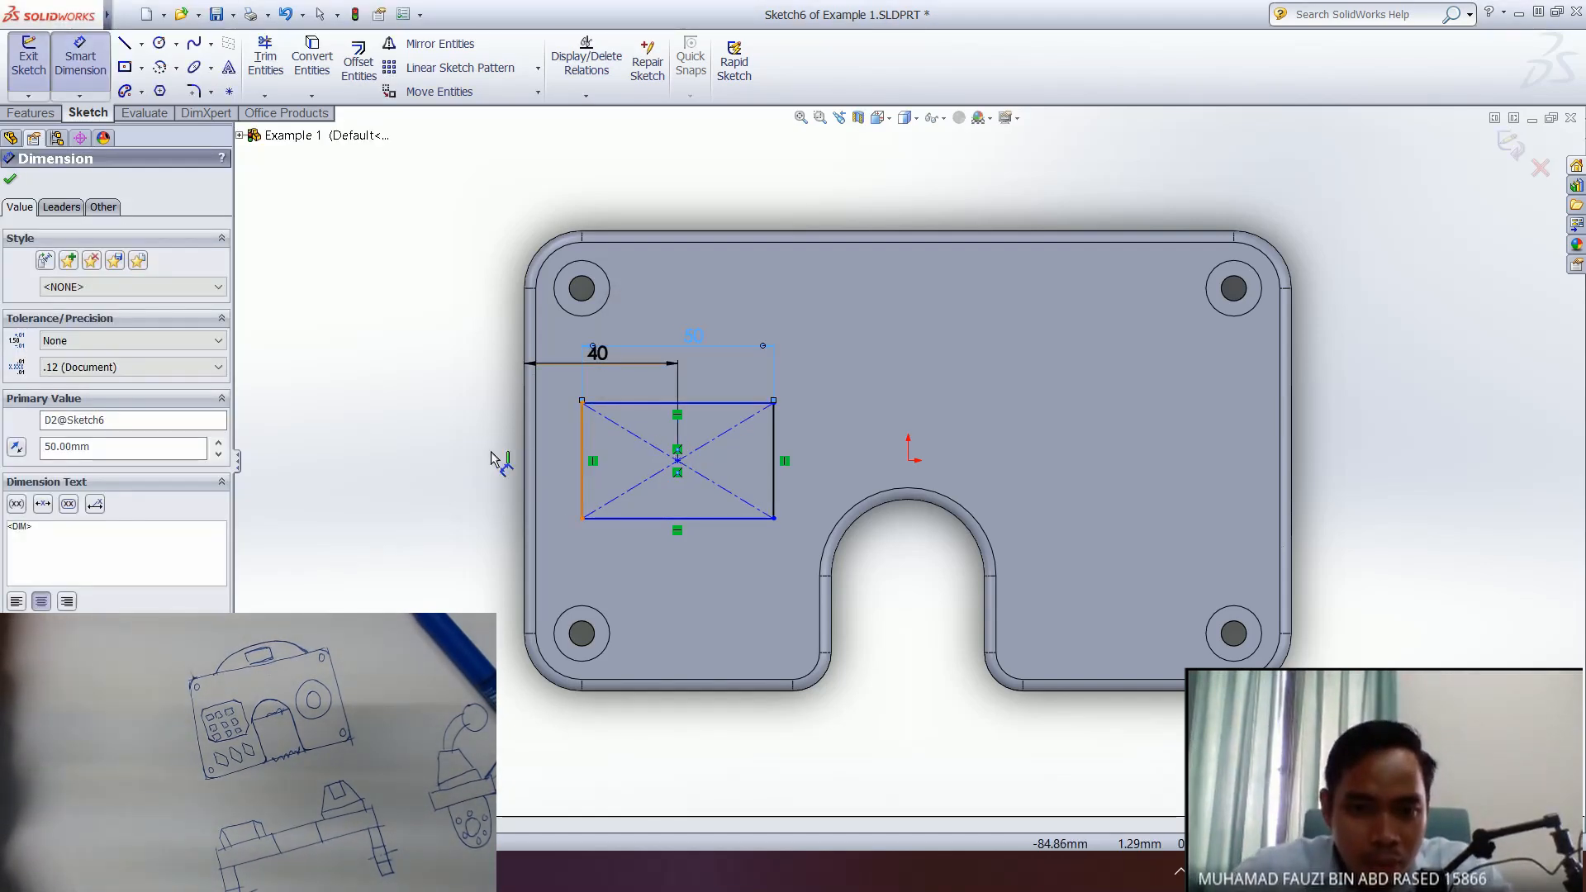
click(507, 459)
click(484, 467)
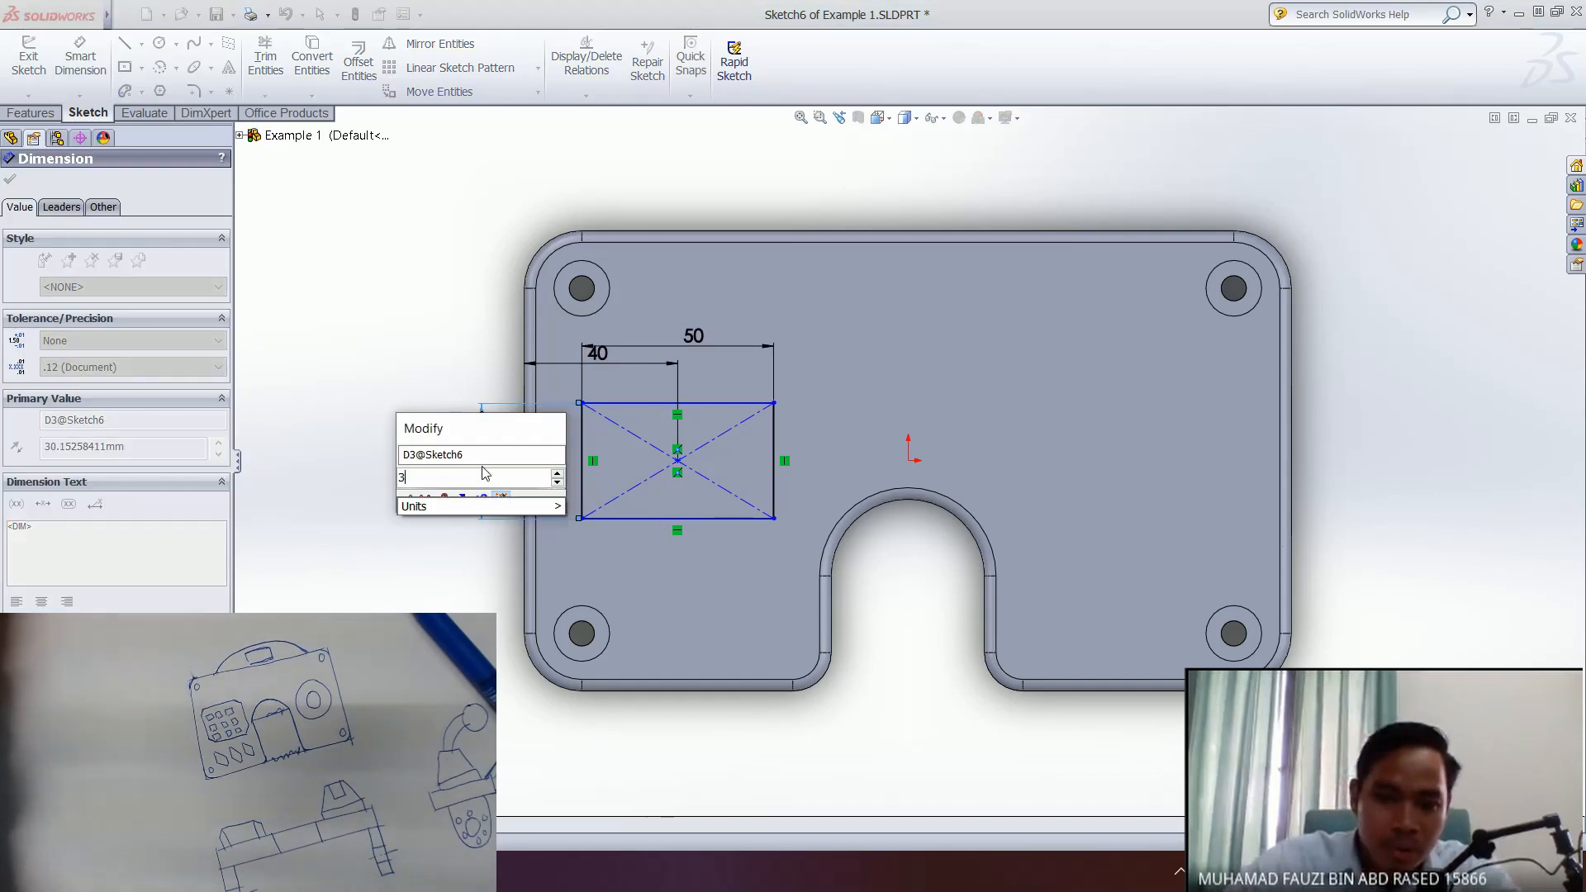
text(30)
key(Return)
mouse_move(804, 682)
middle_down()
mouse_move(921, 678)
mouse_move(743, 677)
mouse_move(826, 673)
middle_up()
click(10, 179)
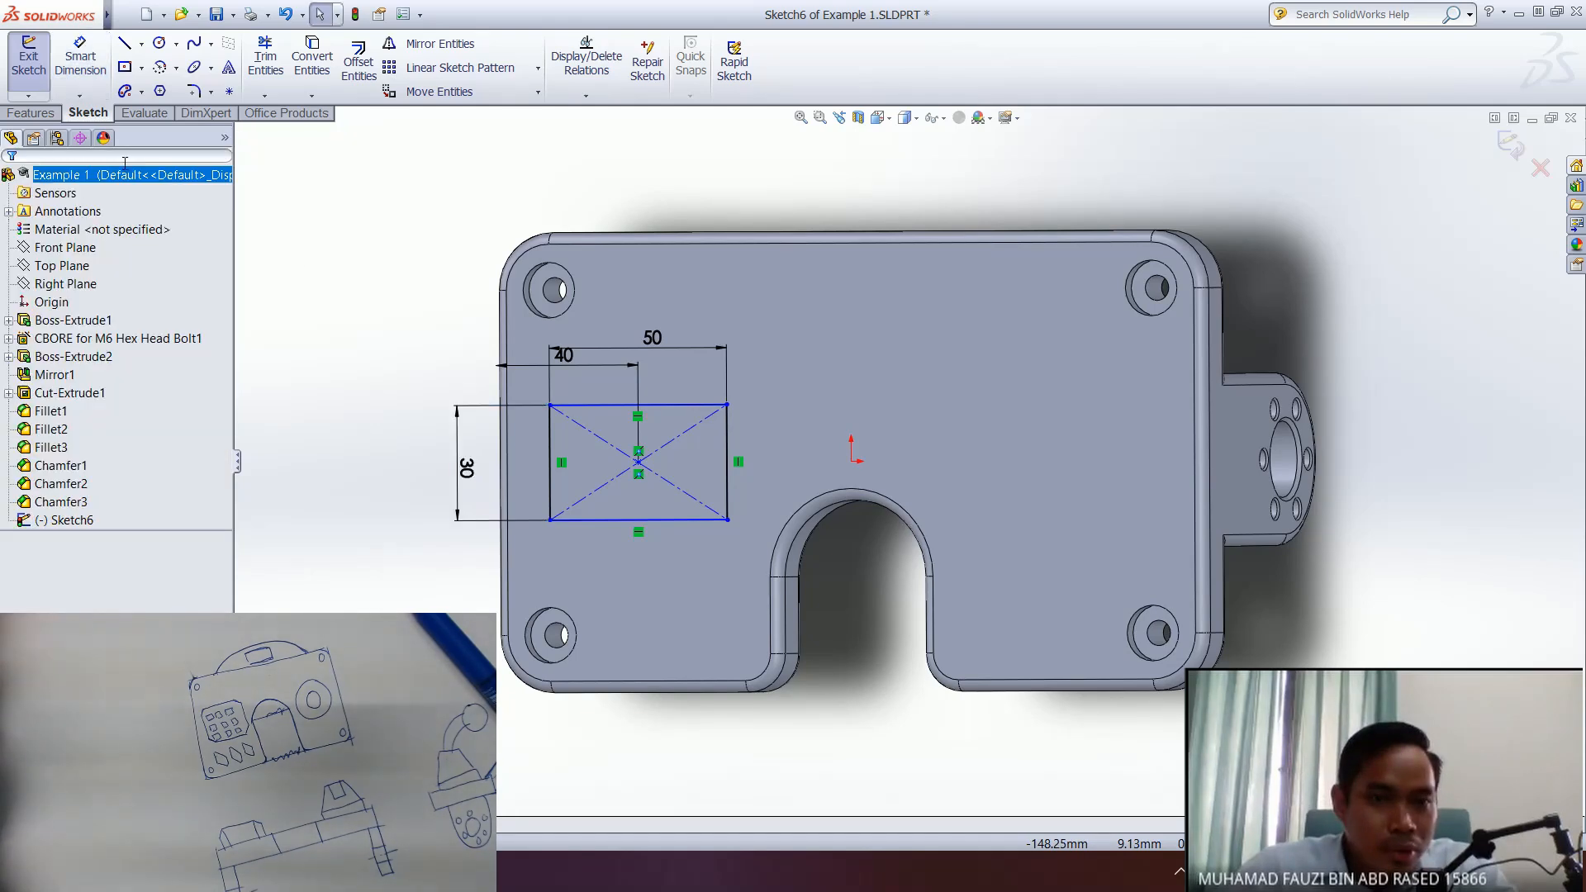
key(ctrl+8)
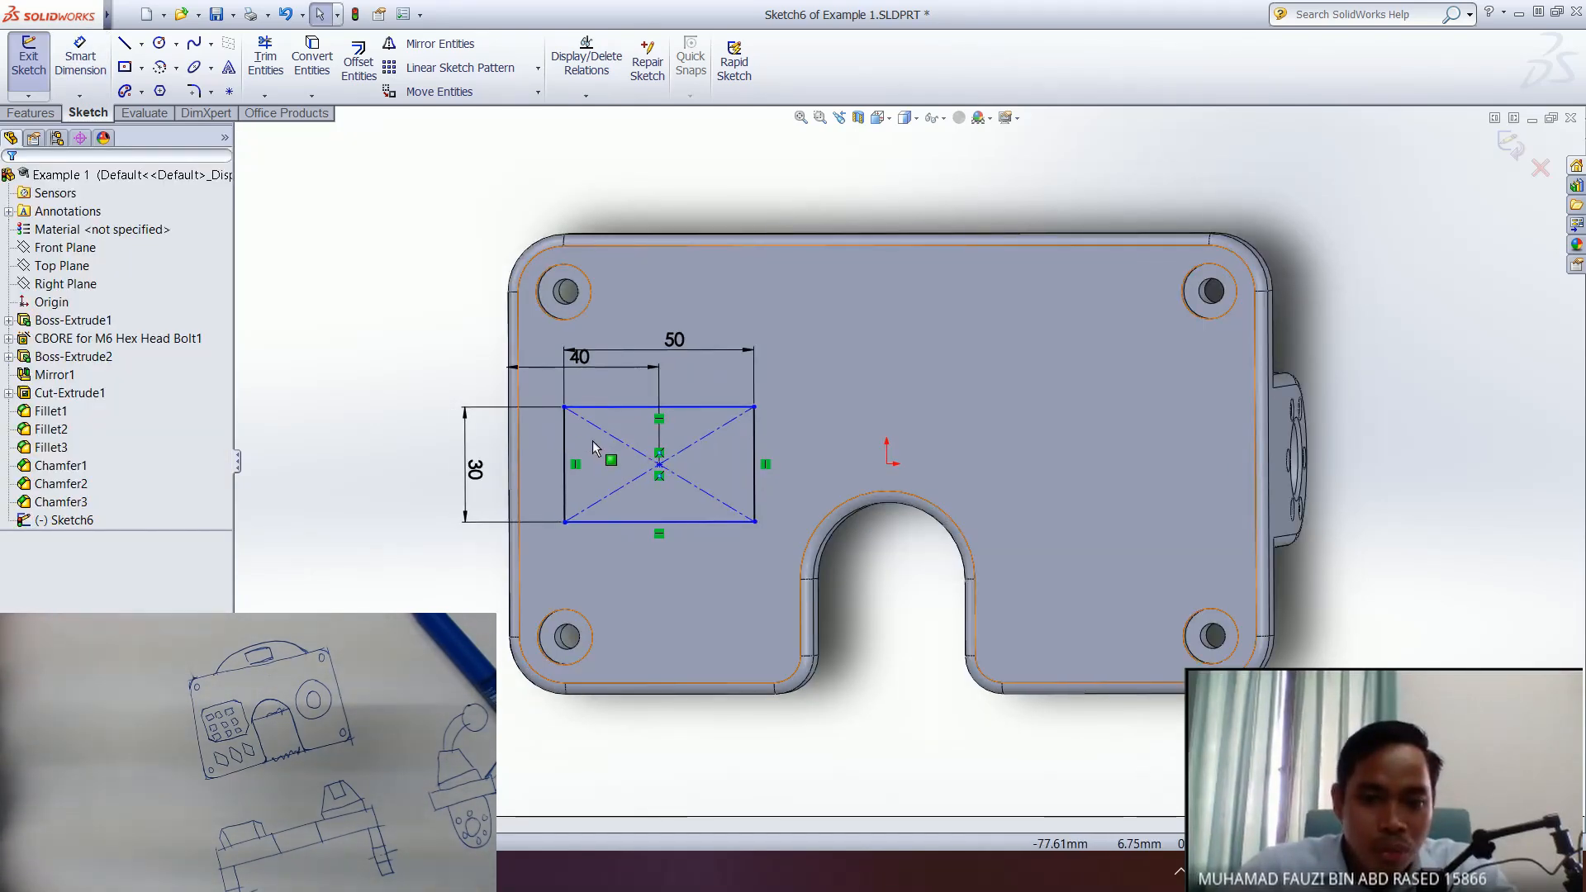
- Apply an equal-distance 2.5 mm Sketch Chamfer to the rectangle's upper-left corner
scroll(564, 439, down, 4)
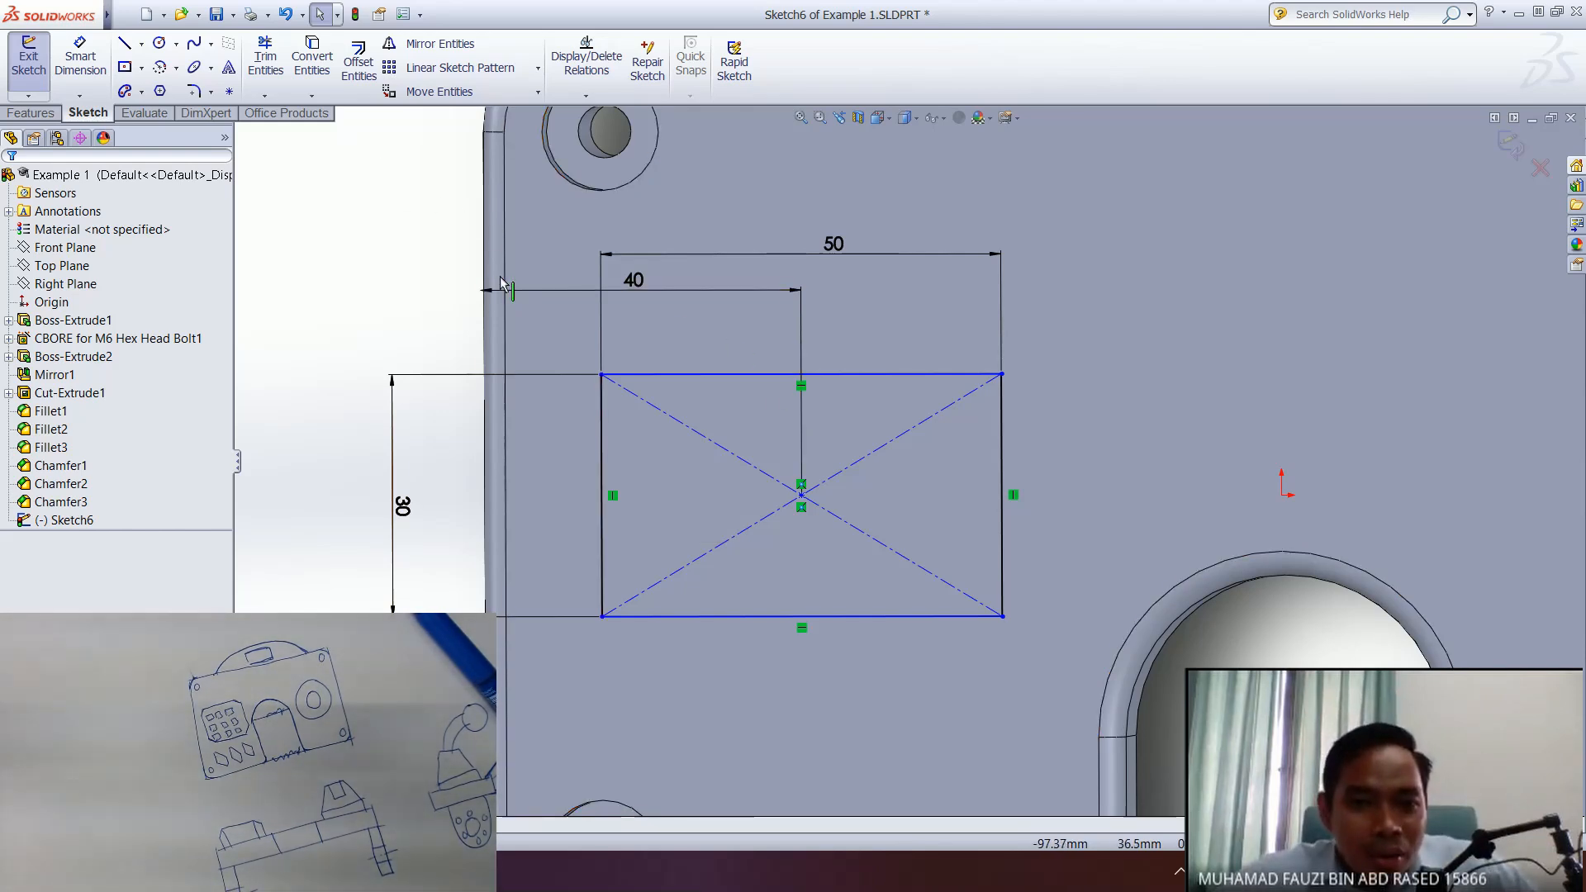
click(212, 93)
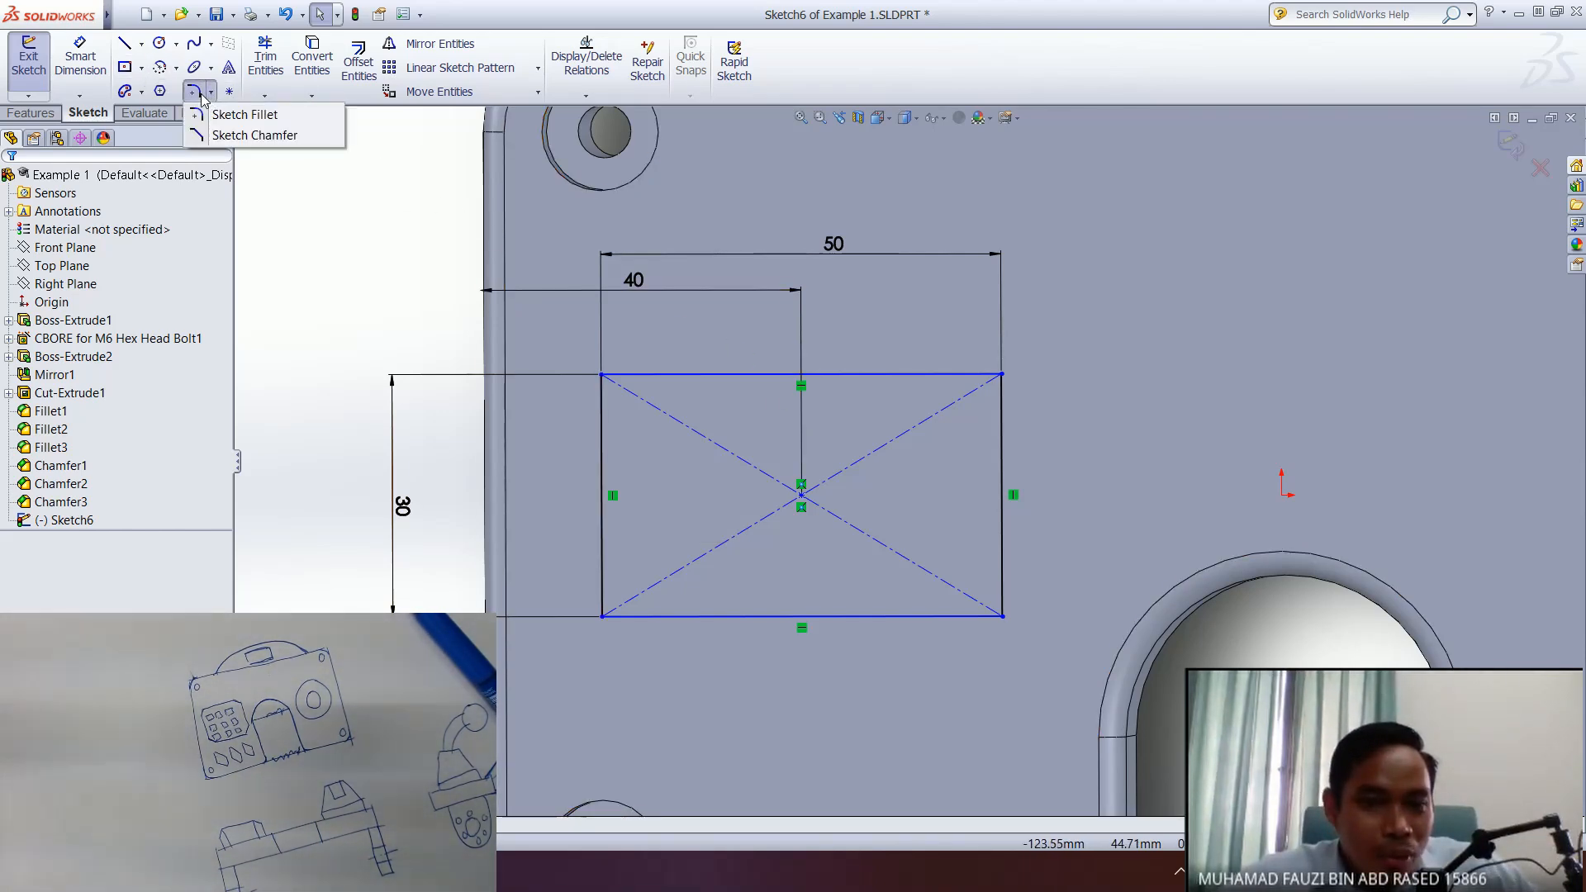
click(250, 137)
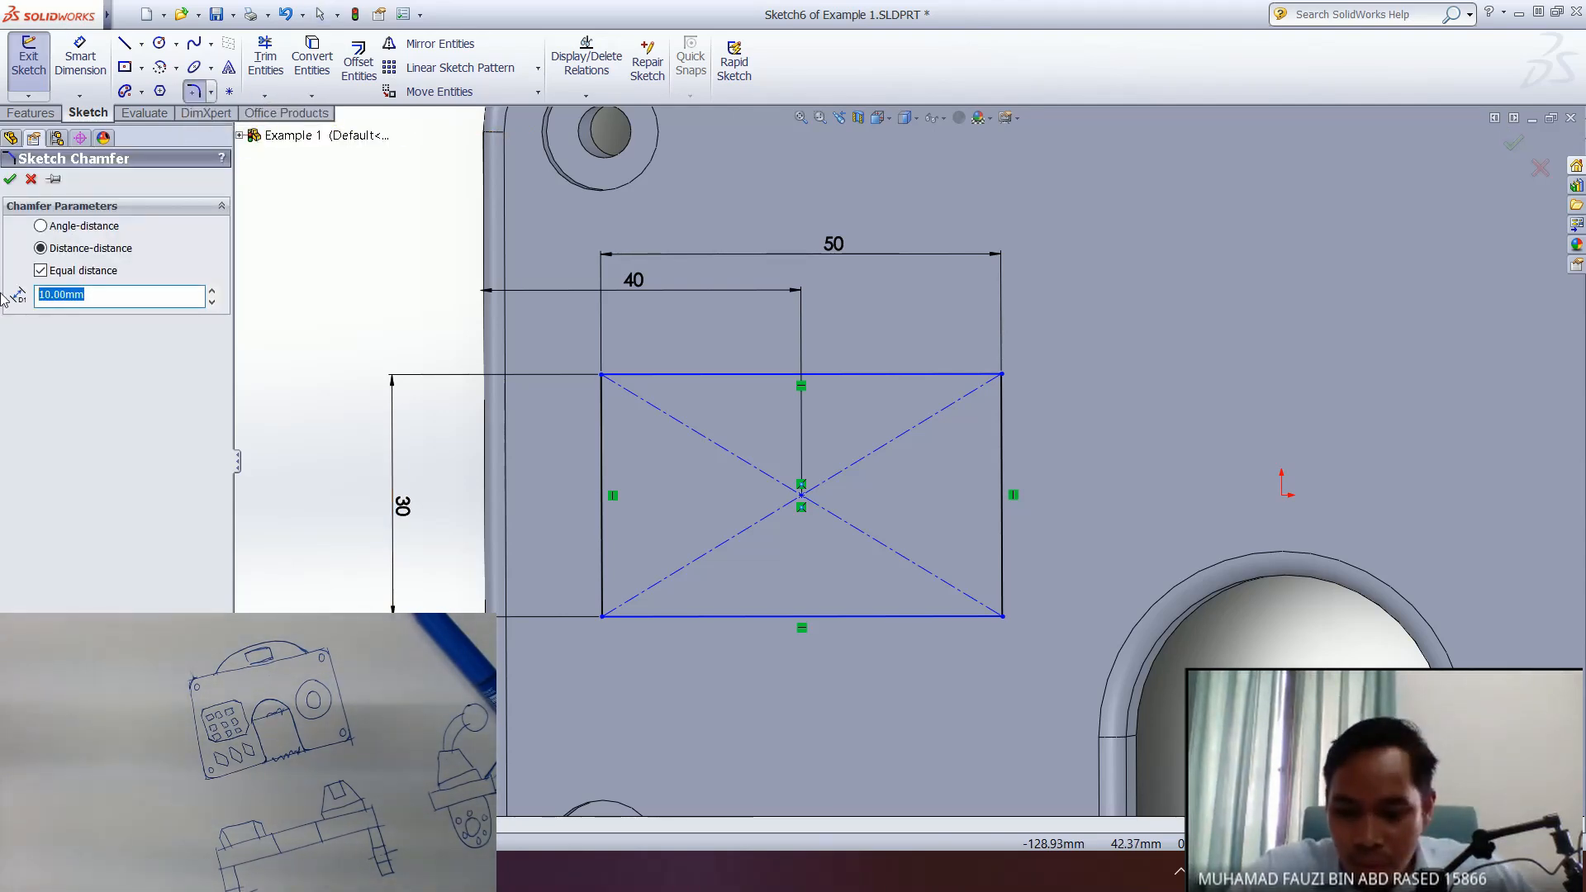
text(2)
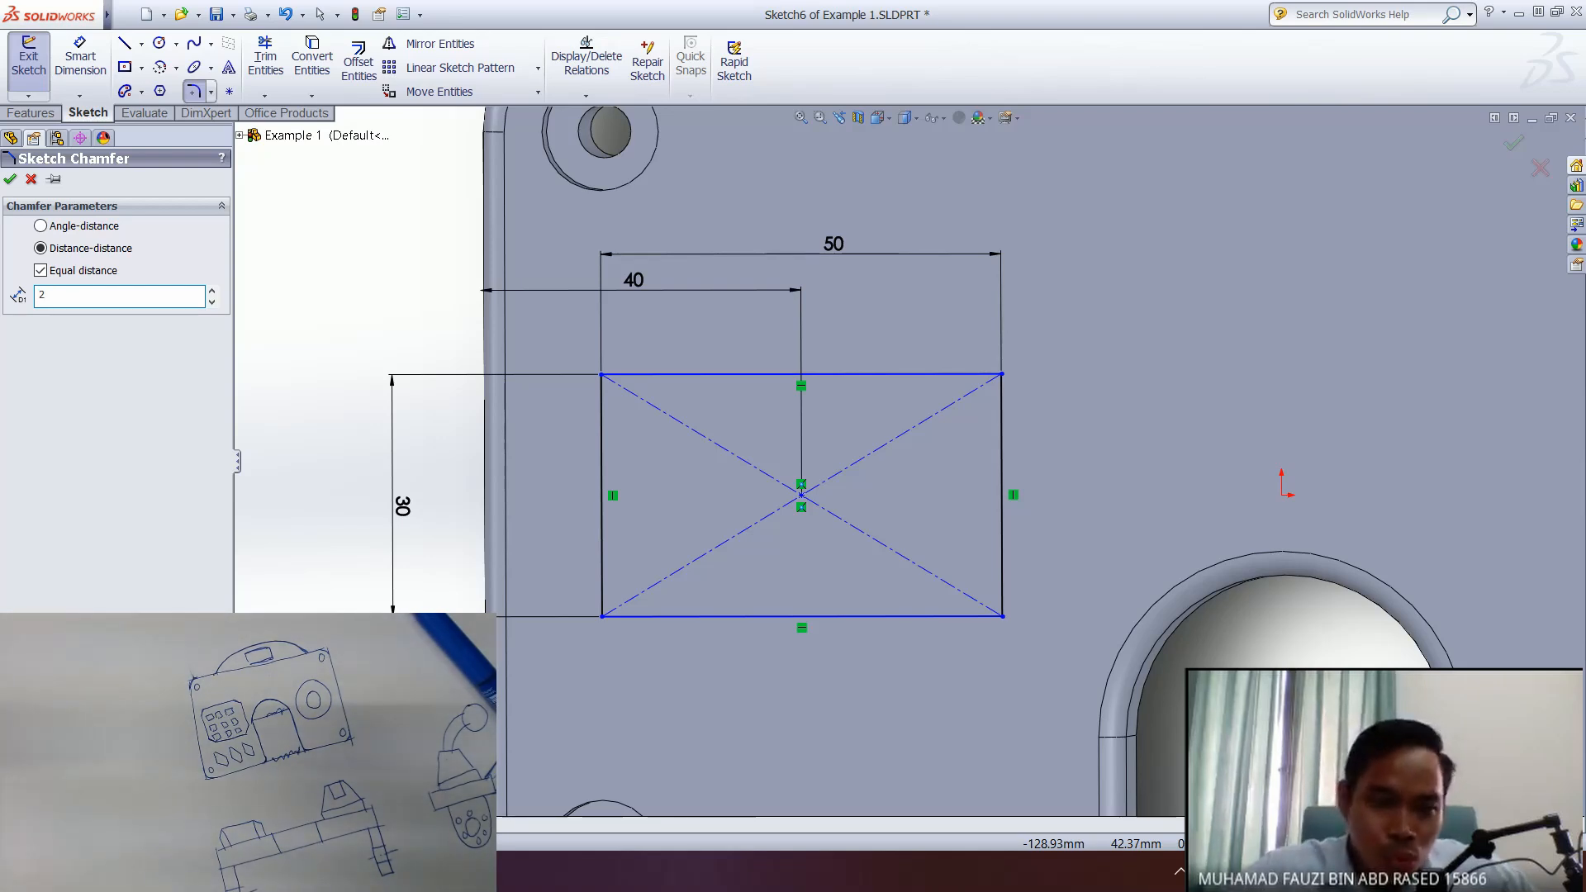
key(BackSpace)
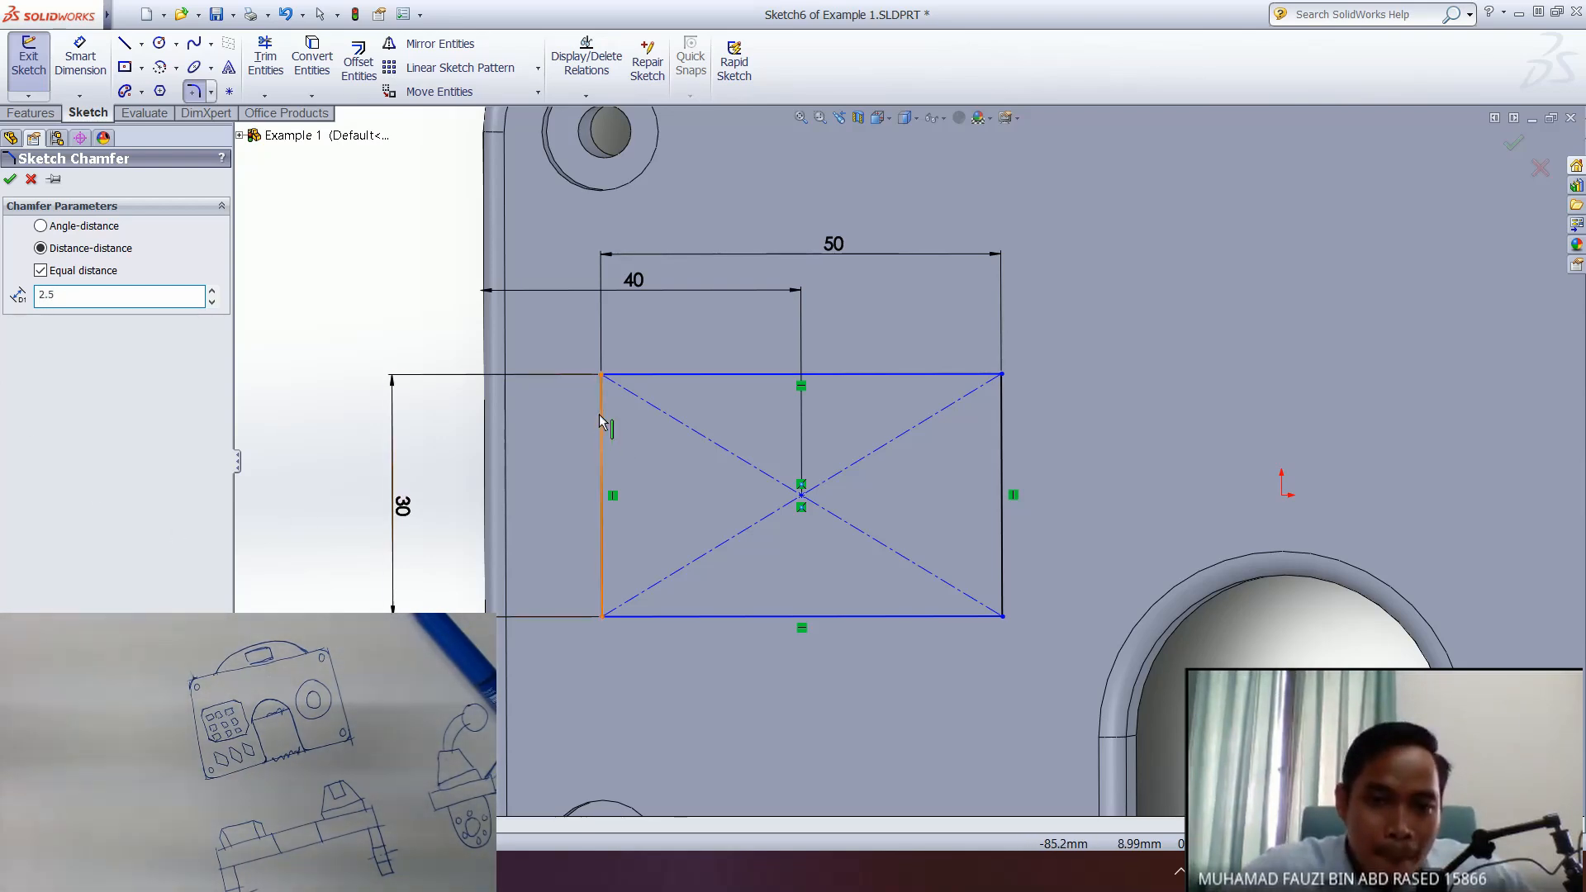
click(601, 375)
key(Return)
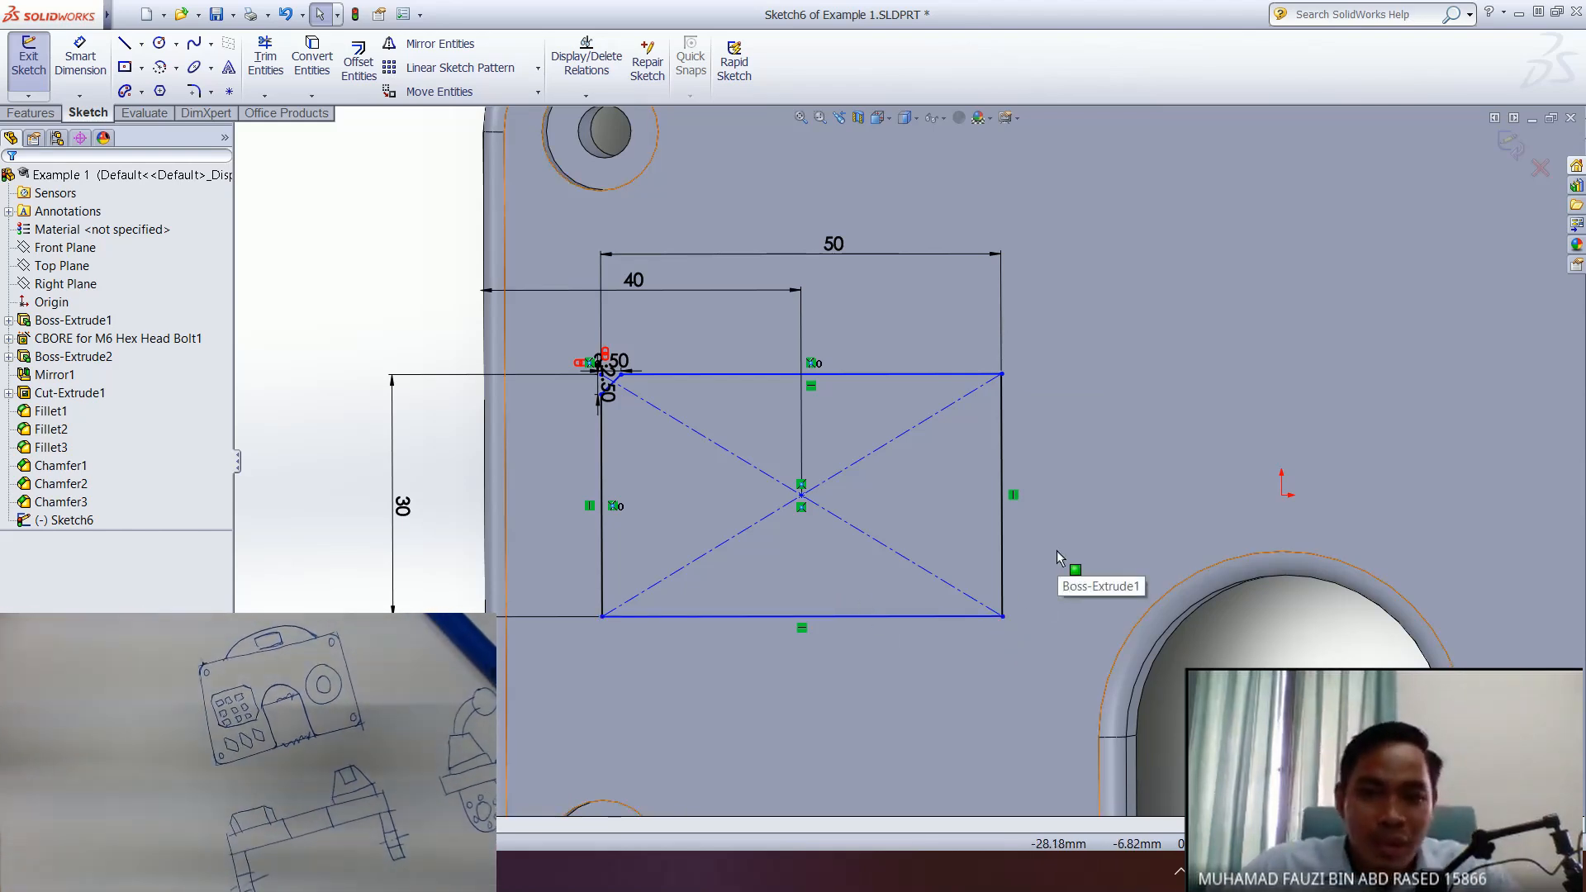
- Chamfer the rectangle's upper-right corner with the same 2.5 mm equal distance
click(211, 91)
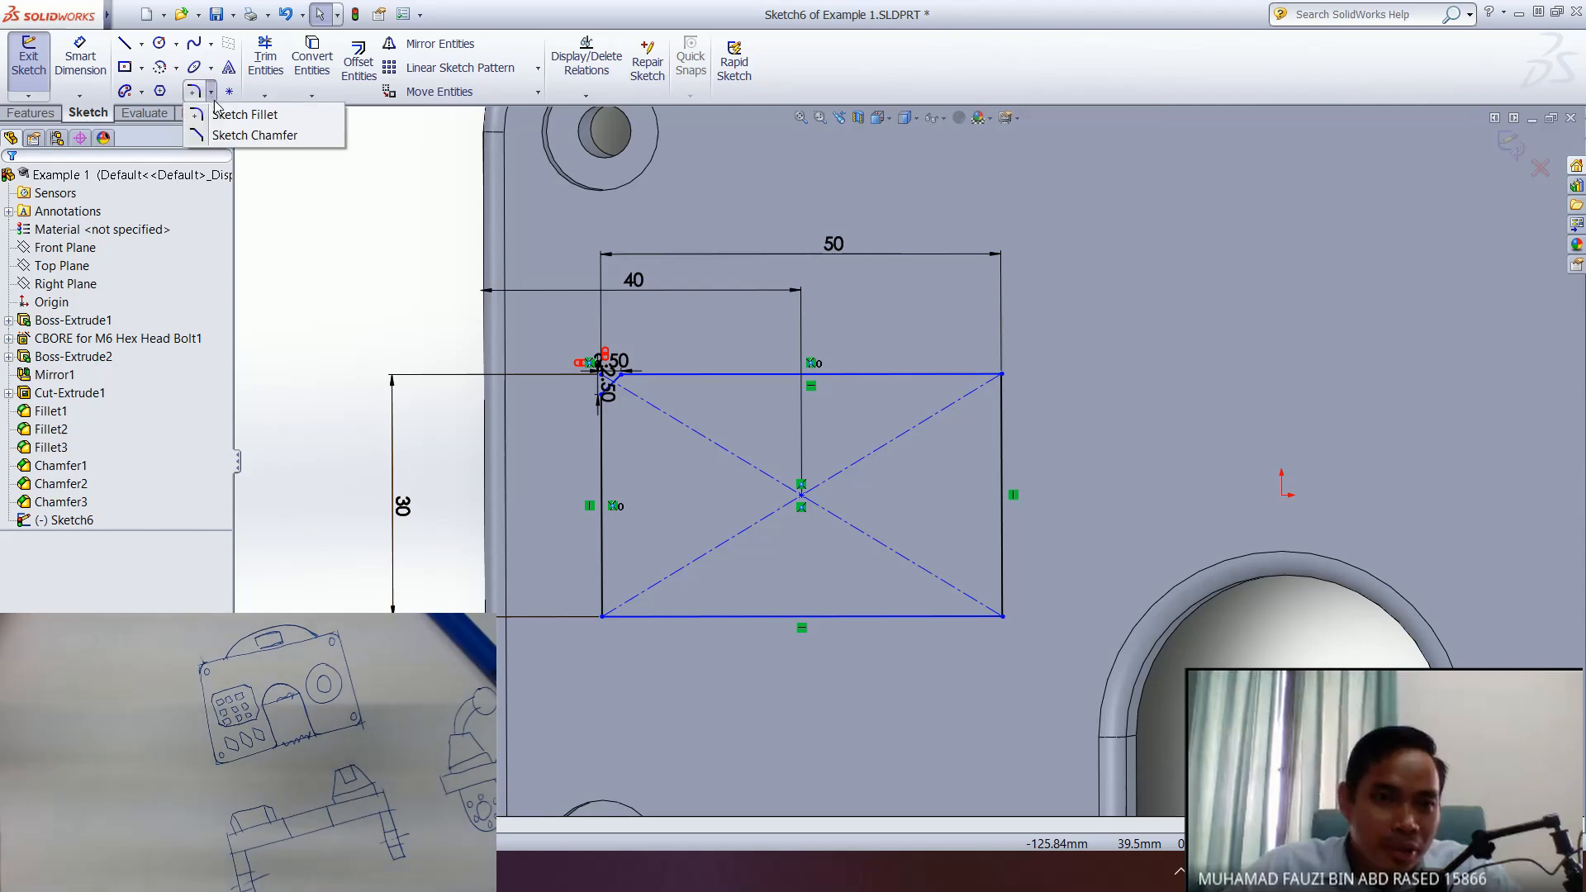
click(248, 134)
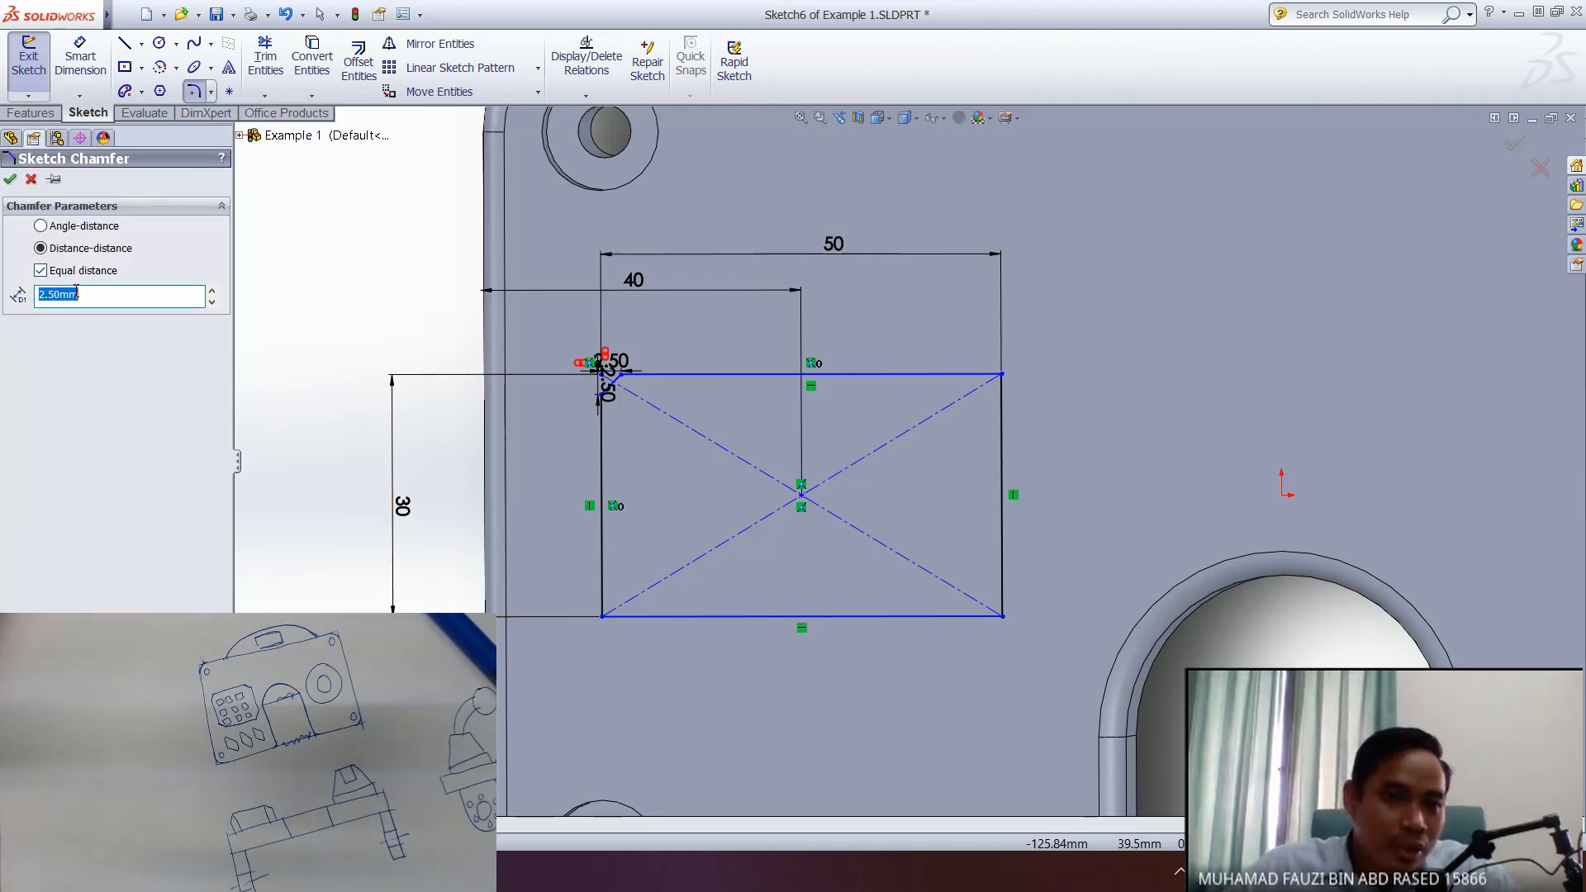
click(1001, 374)
key(Return)
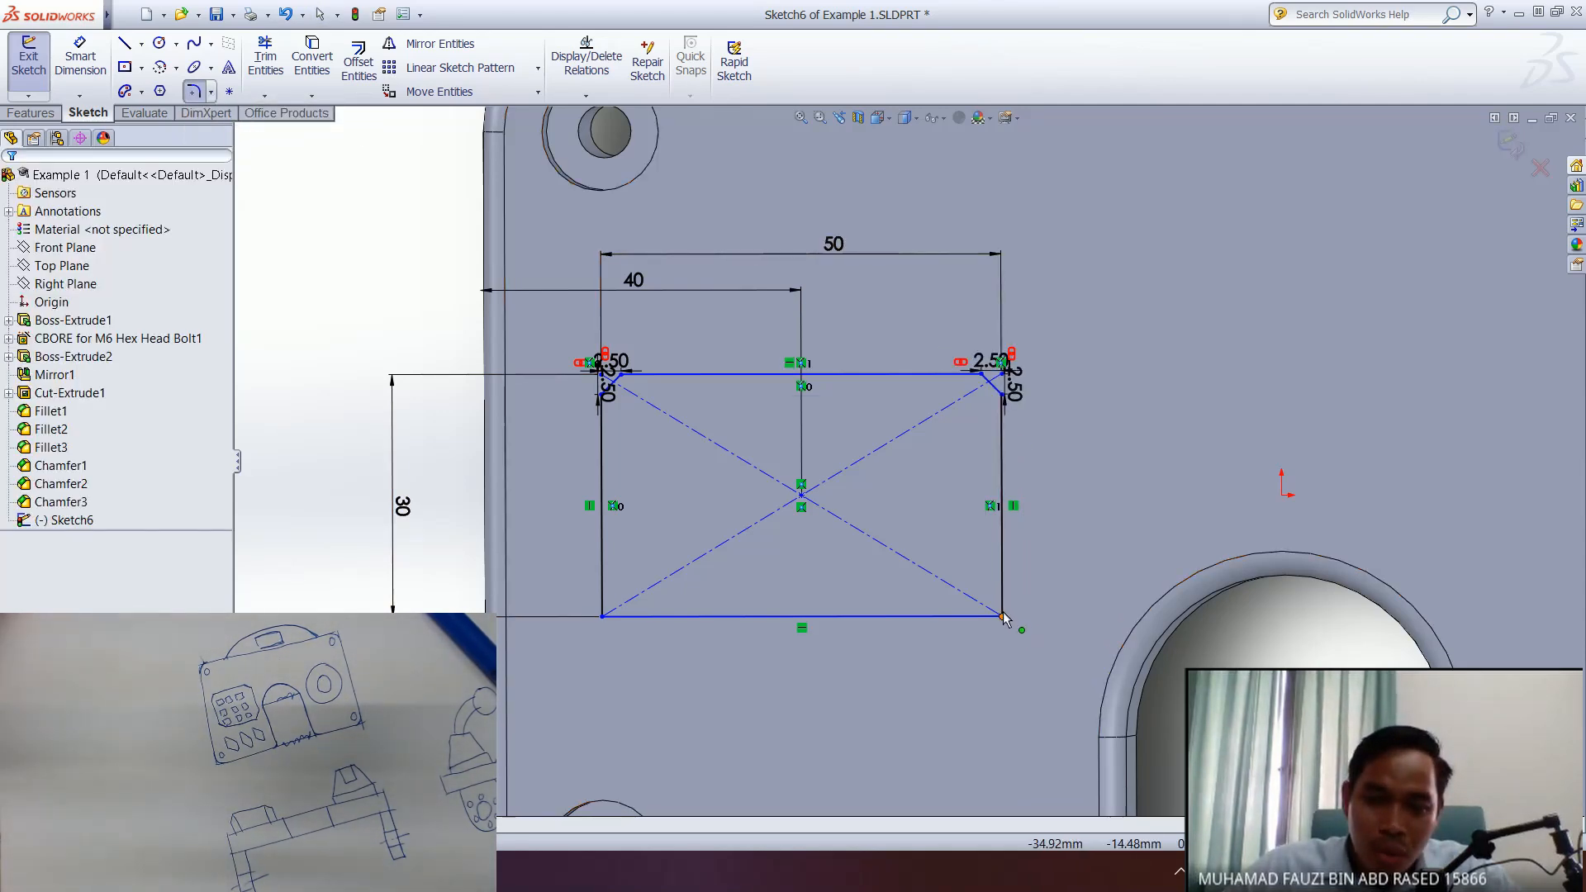
click(1001, 616)
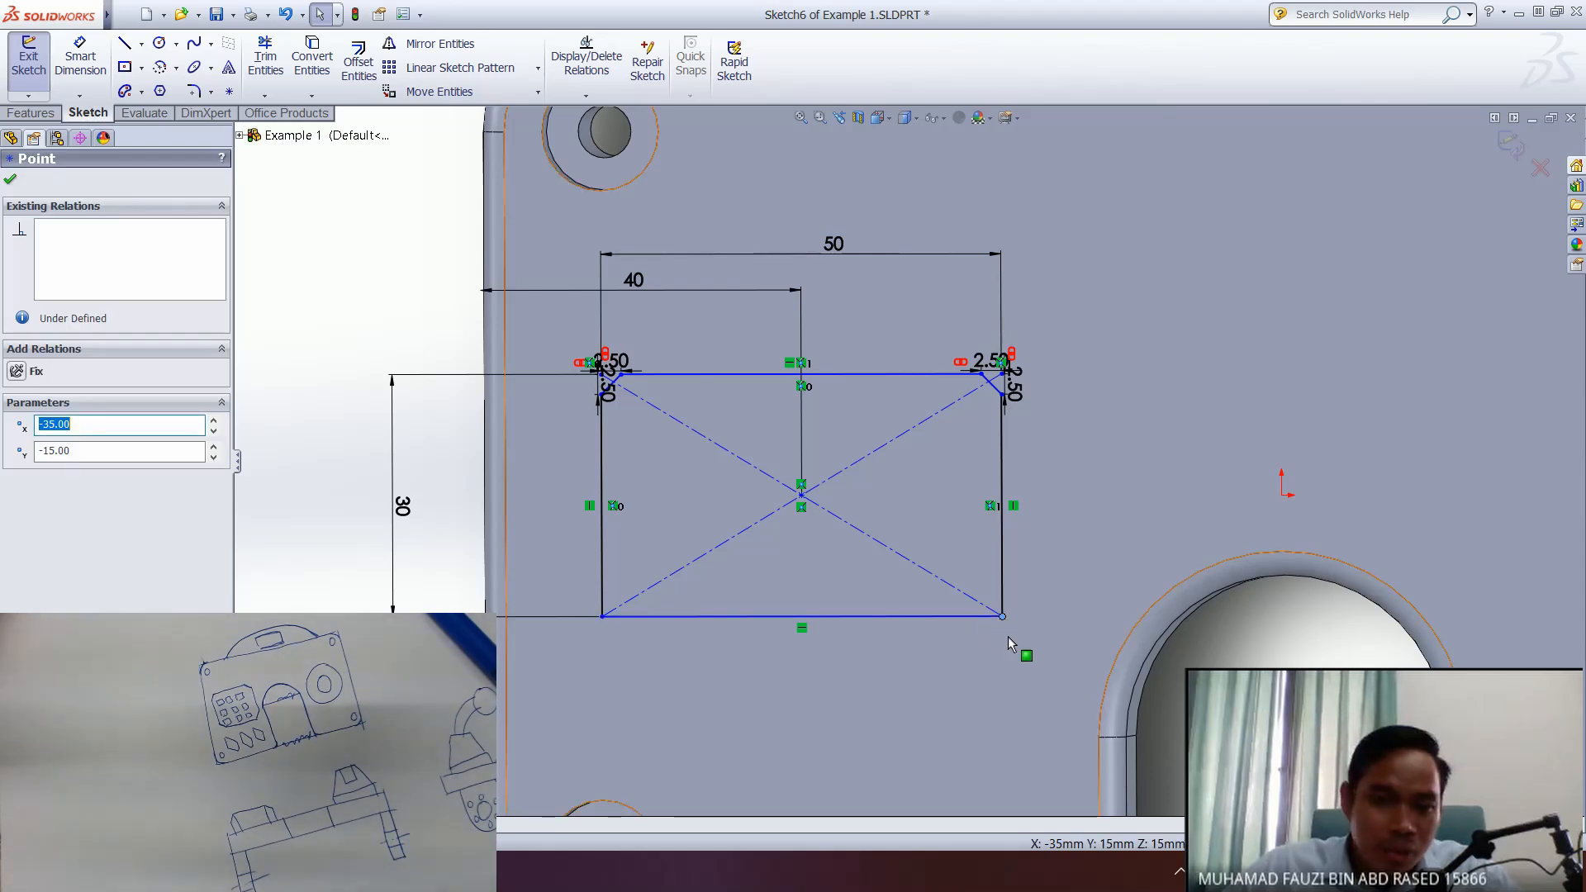
key(Escape)
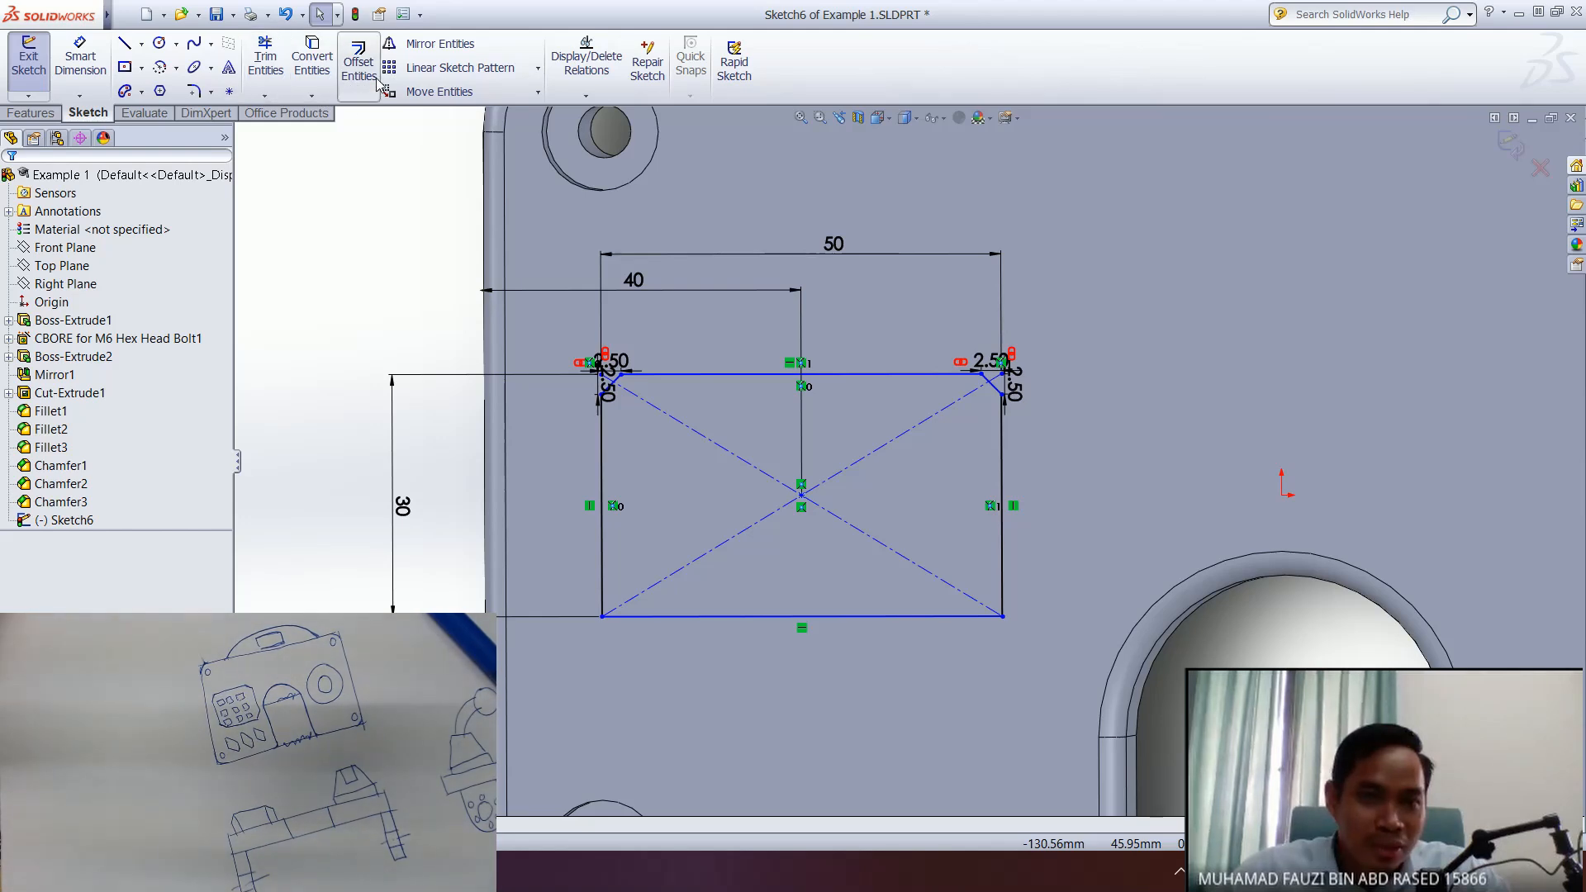
- Add a 2.5 mm equal-distance Sketch Chamfer to the rectangle's lower-right corner
click(210, 94)
click(248, 137)
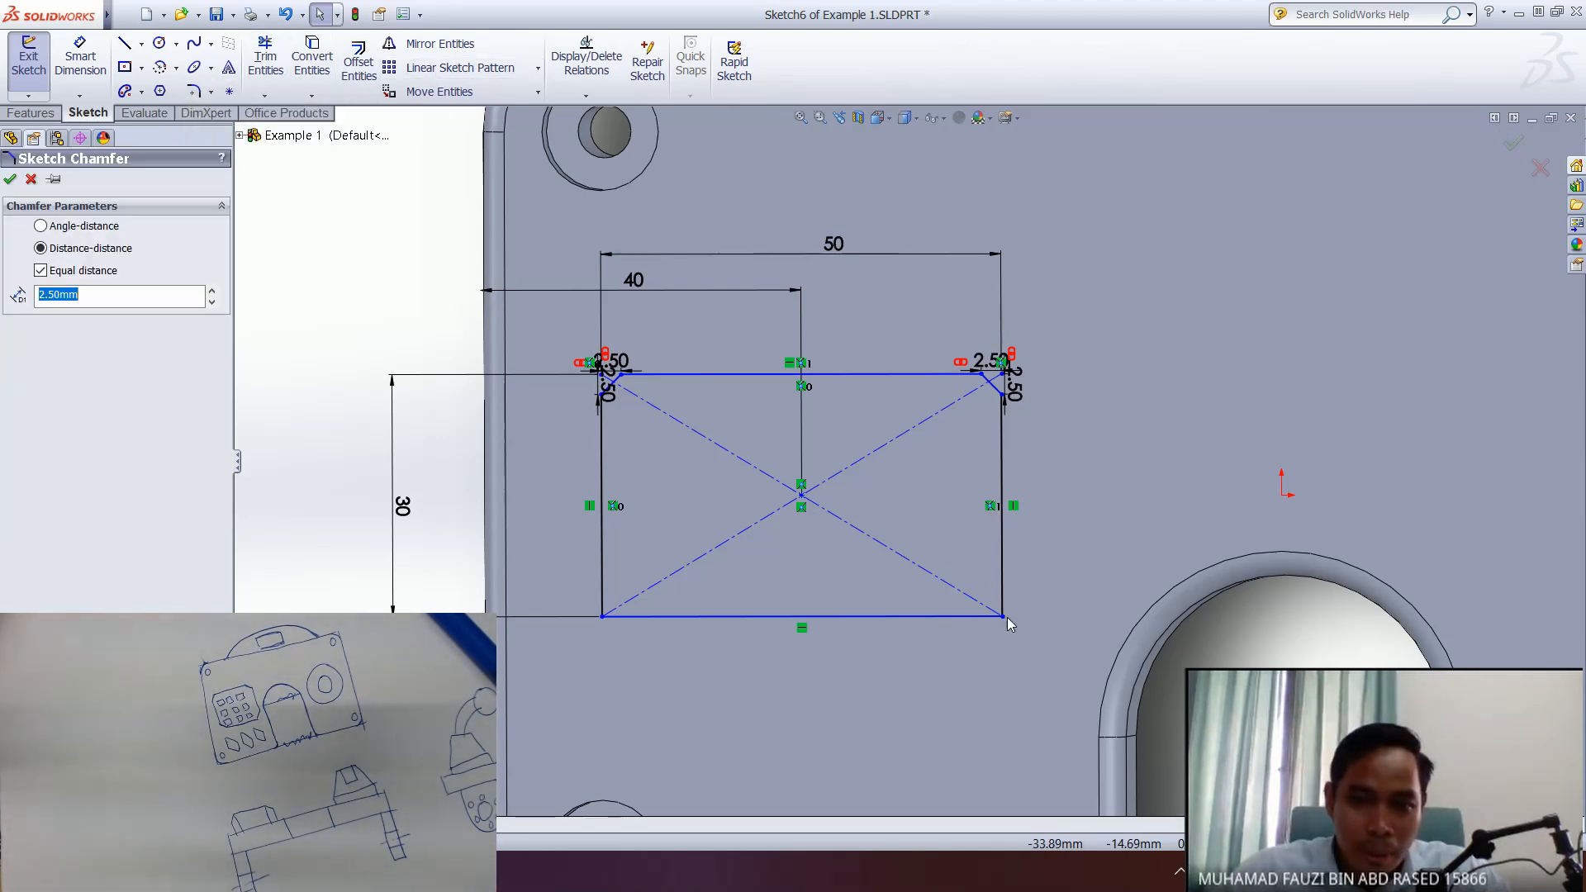
click(1002, 616)
key(Return)
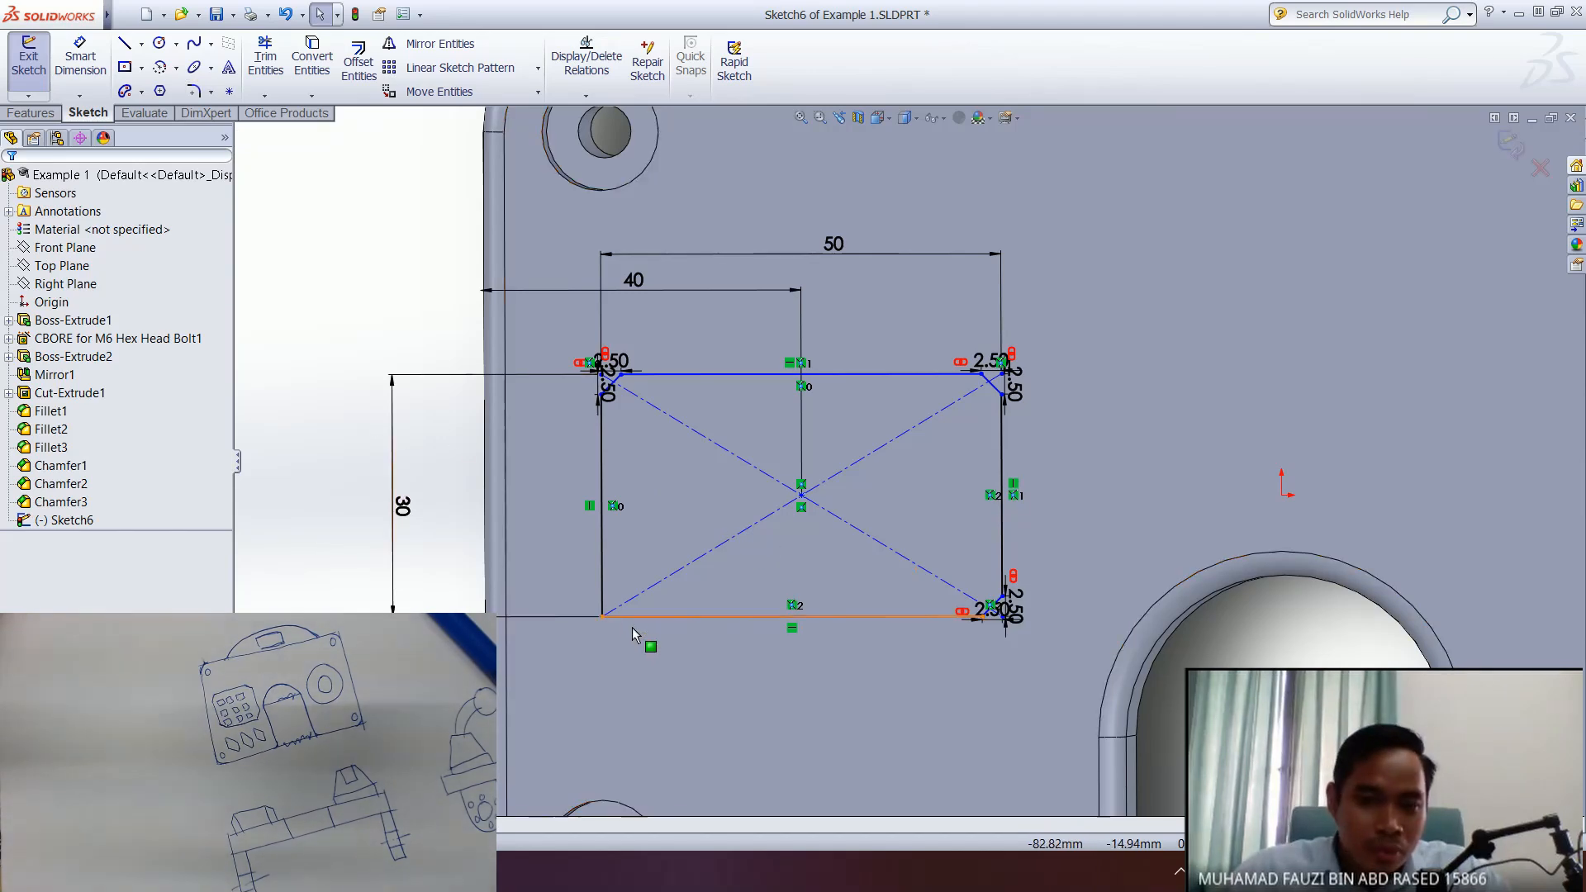
- Apply a 2.5 mm equal-distance Sketch Chamfer to the rectangle's lower-left corner
click(211, 93)
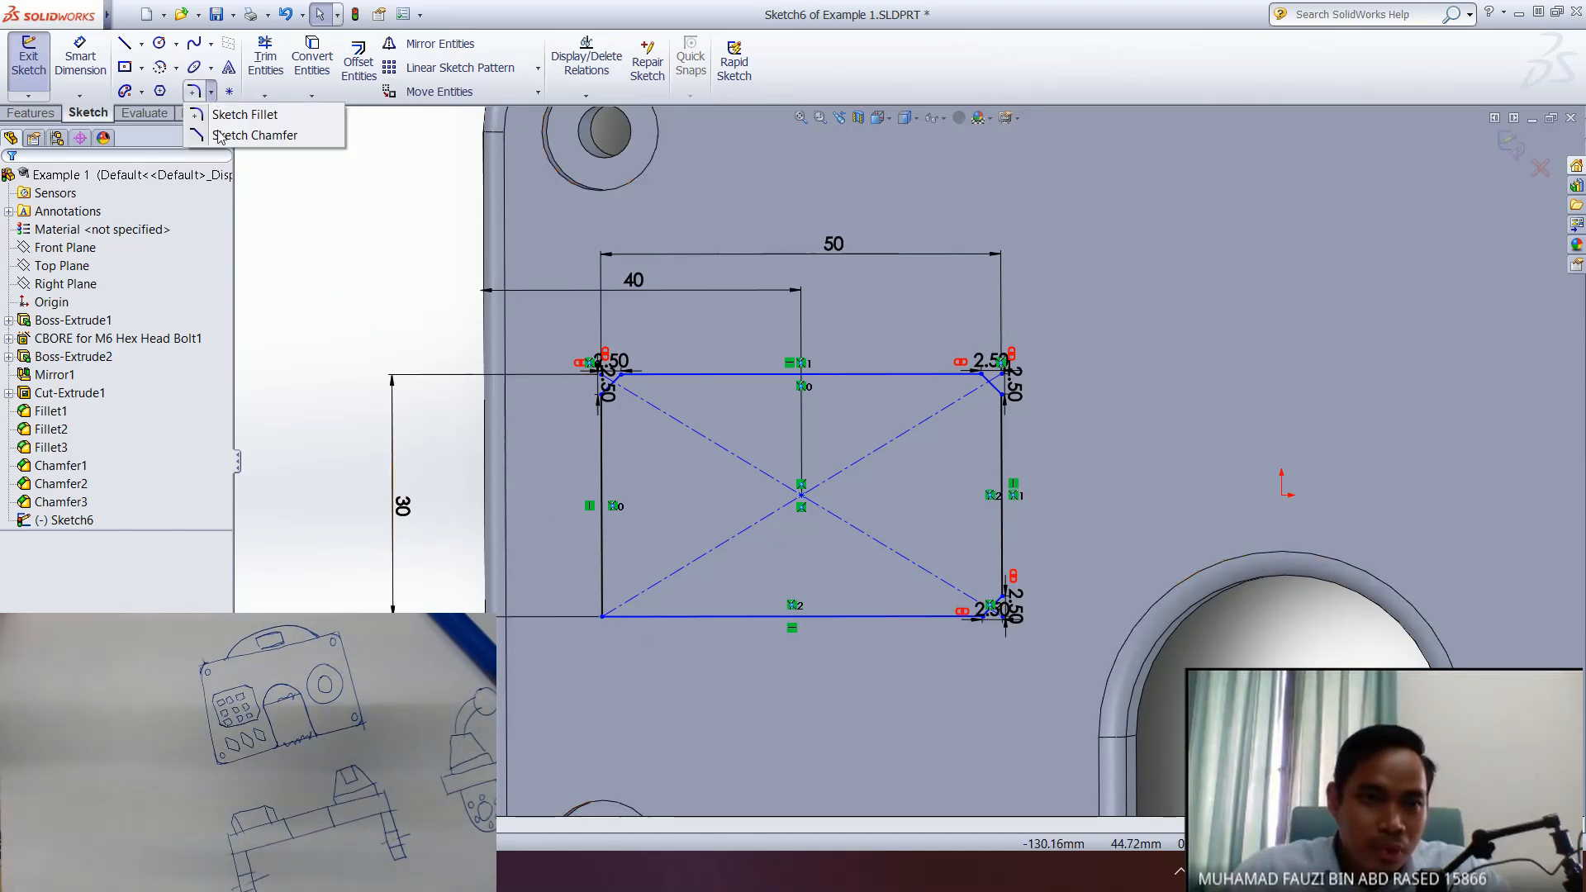
click(248, 139)
click(603, 617)
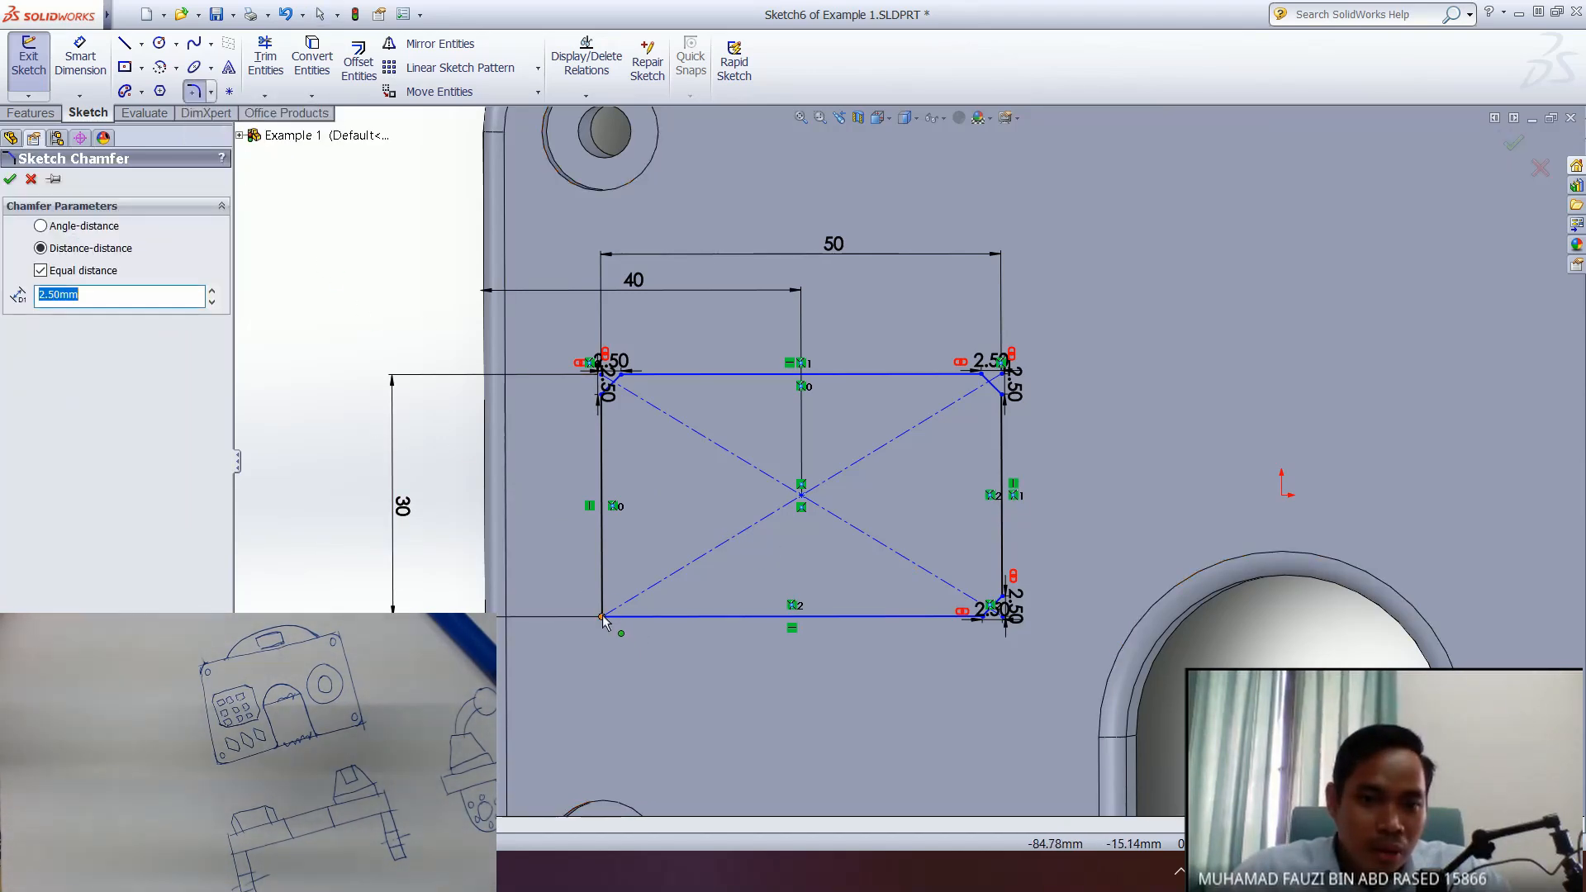
key(Return)
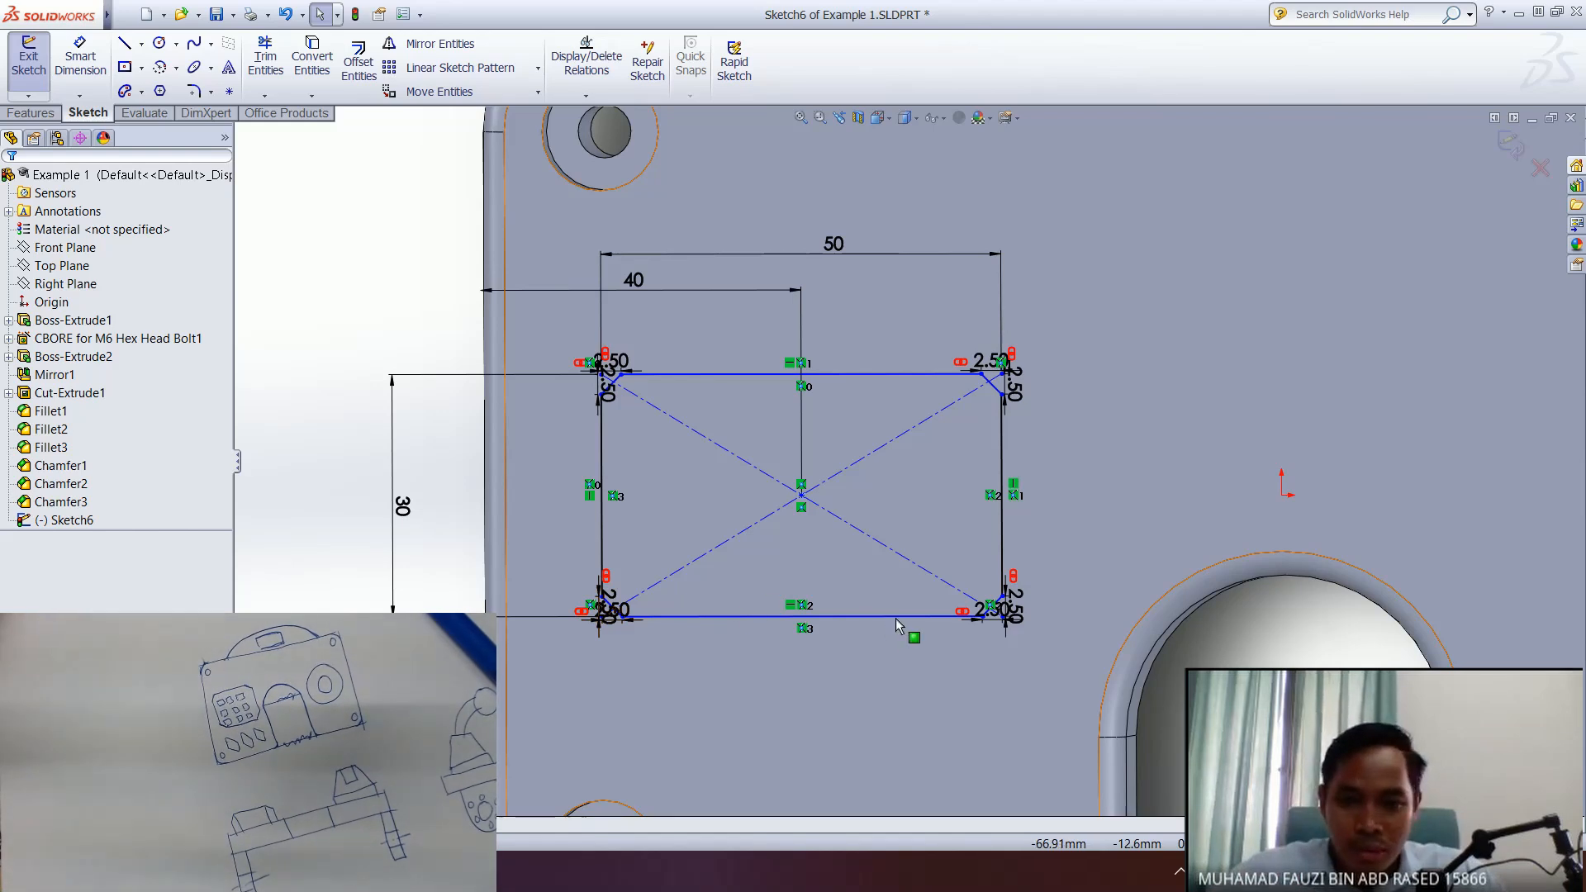
- Inspect the sketched rectangle and its four chamfered corners
mouse_move(1090, 510)
ctrl+middle_down()
mouse_move(1029, 502)
mouse_move(1032, 429)
ctrl+middle_up()
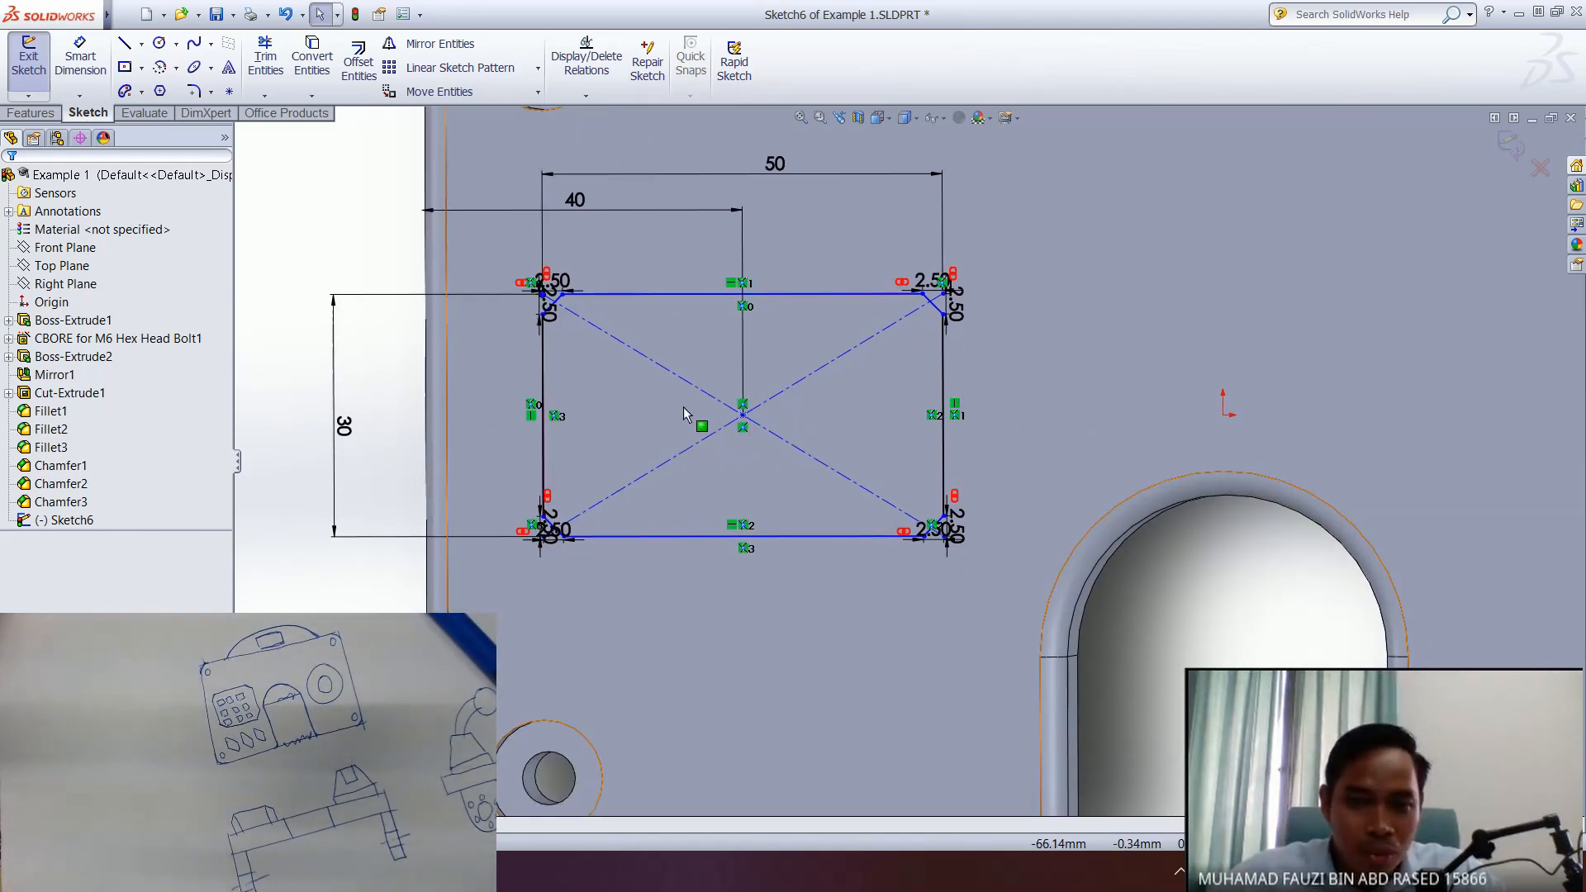
scroll(683, 434, up, 2)
scroll(707, 424, down, 4)
scroll(707, 418, down, 5)
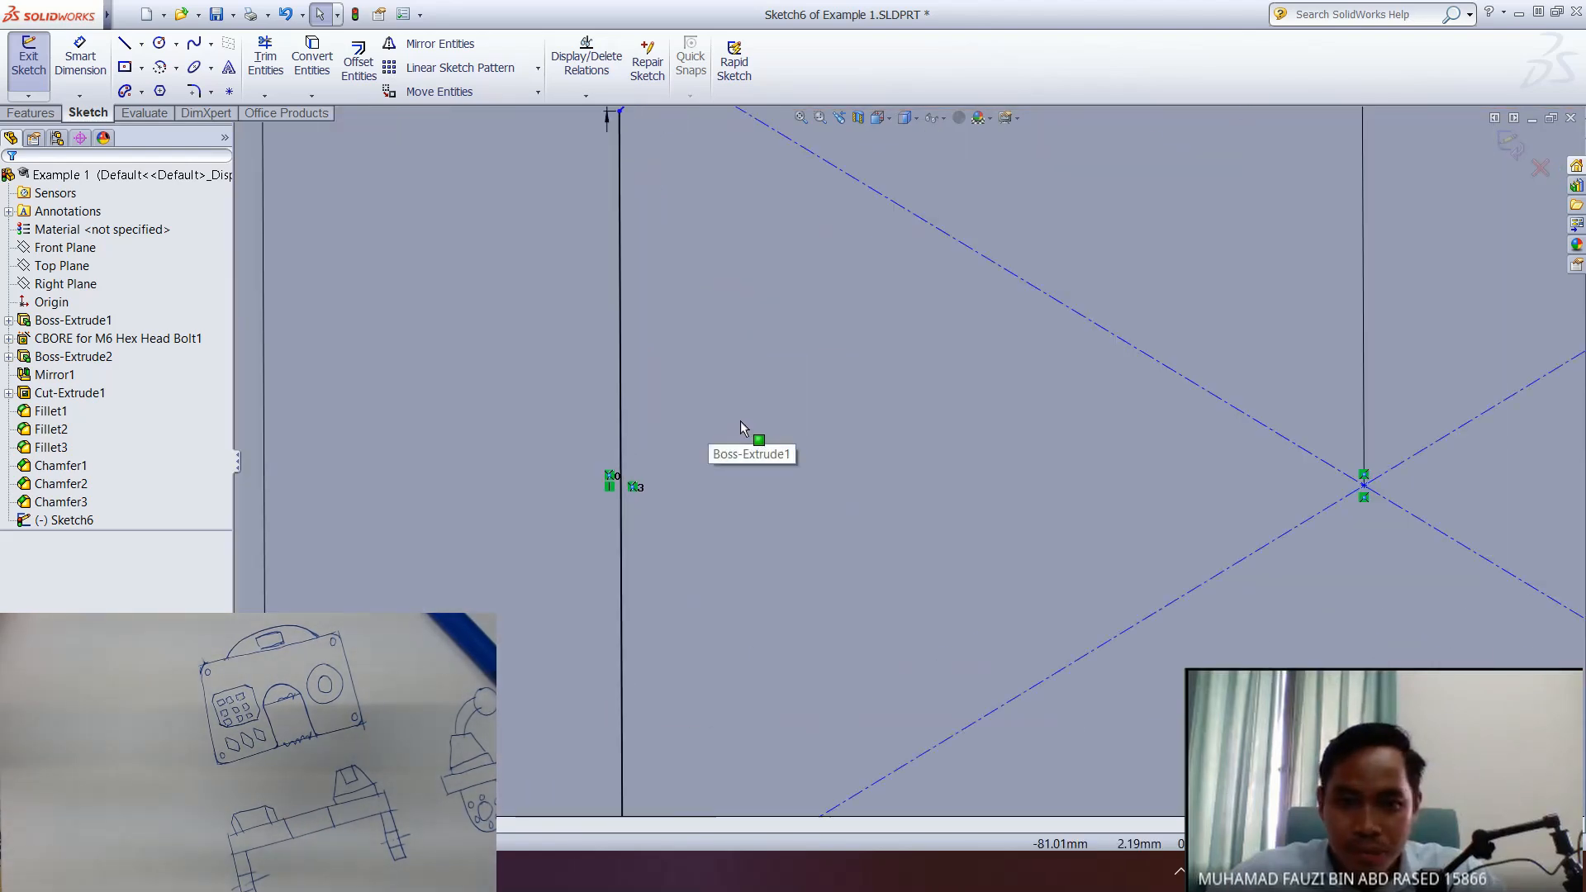
scroll(743, 421, up, 3)
scroll(902, 460, up, 2)
ctrl+middle_drag(1009, 474, 865, 468)
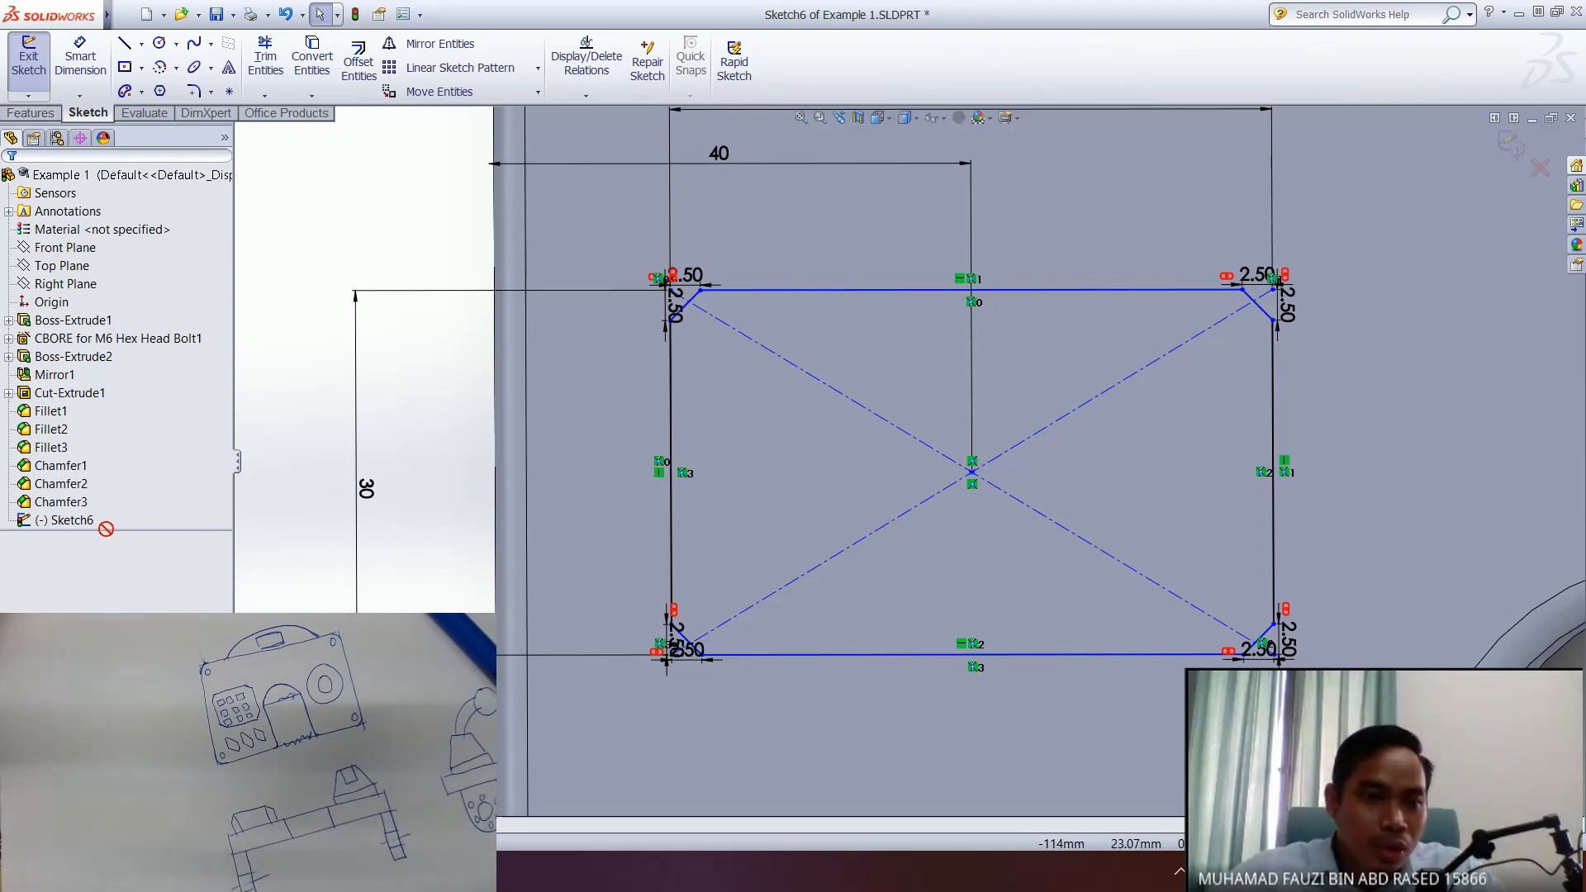
- Extrude the chamfered rectangle sketch as a 5 mm blind boss merged with the top plate
click(73, 520)
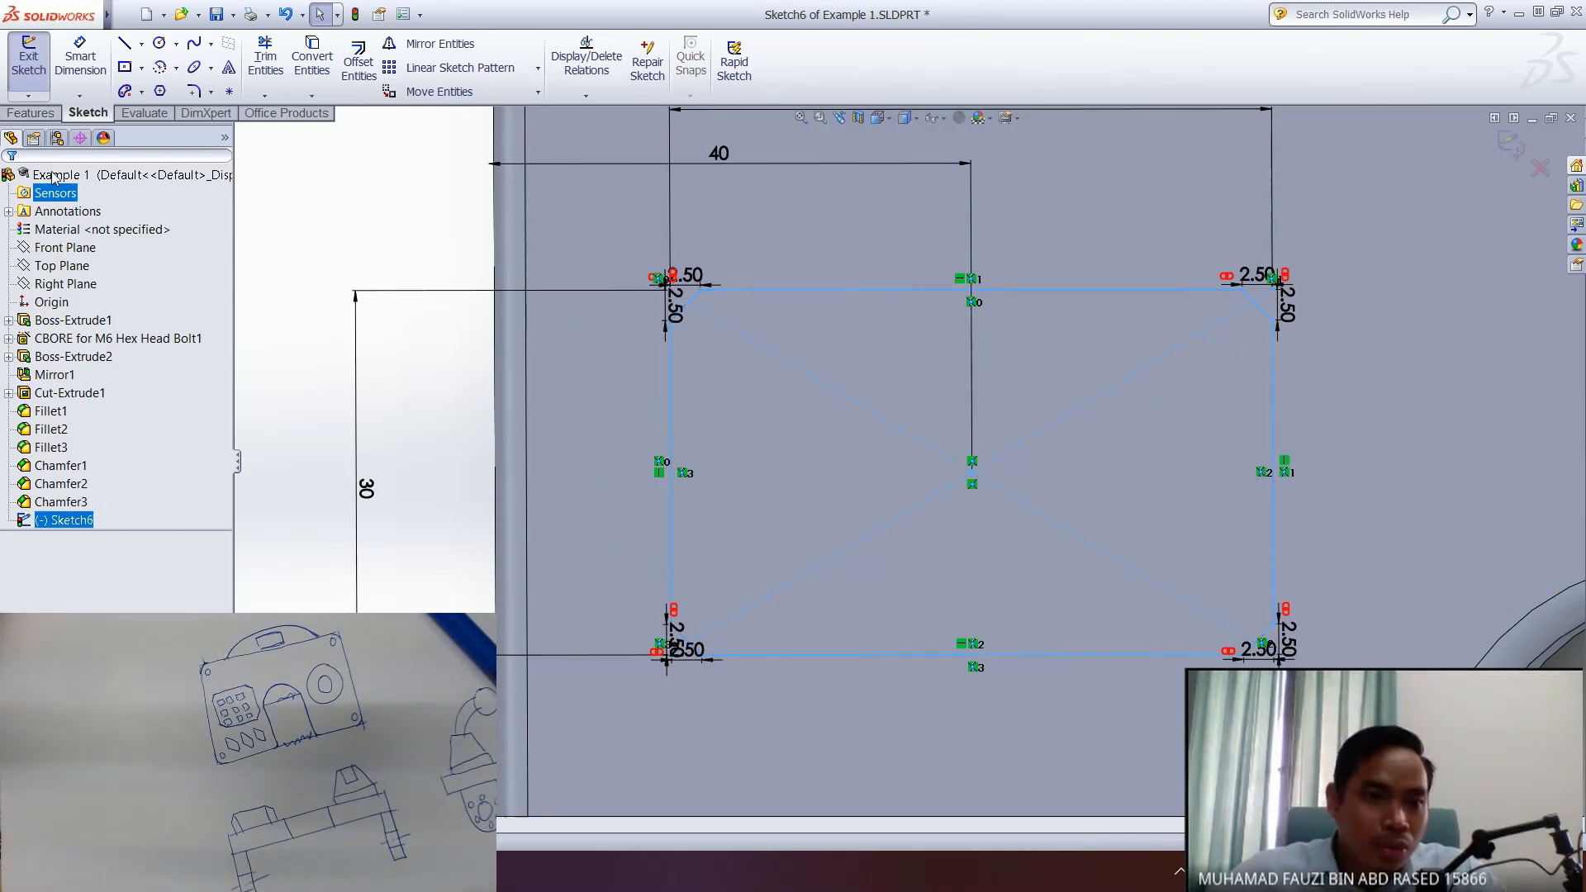
click(31, 113)
click(33, 79)
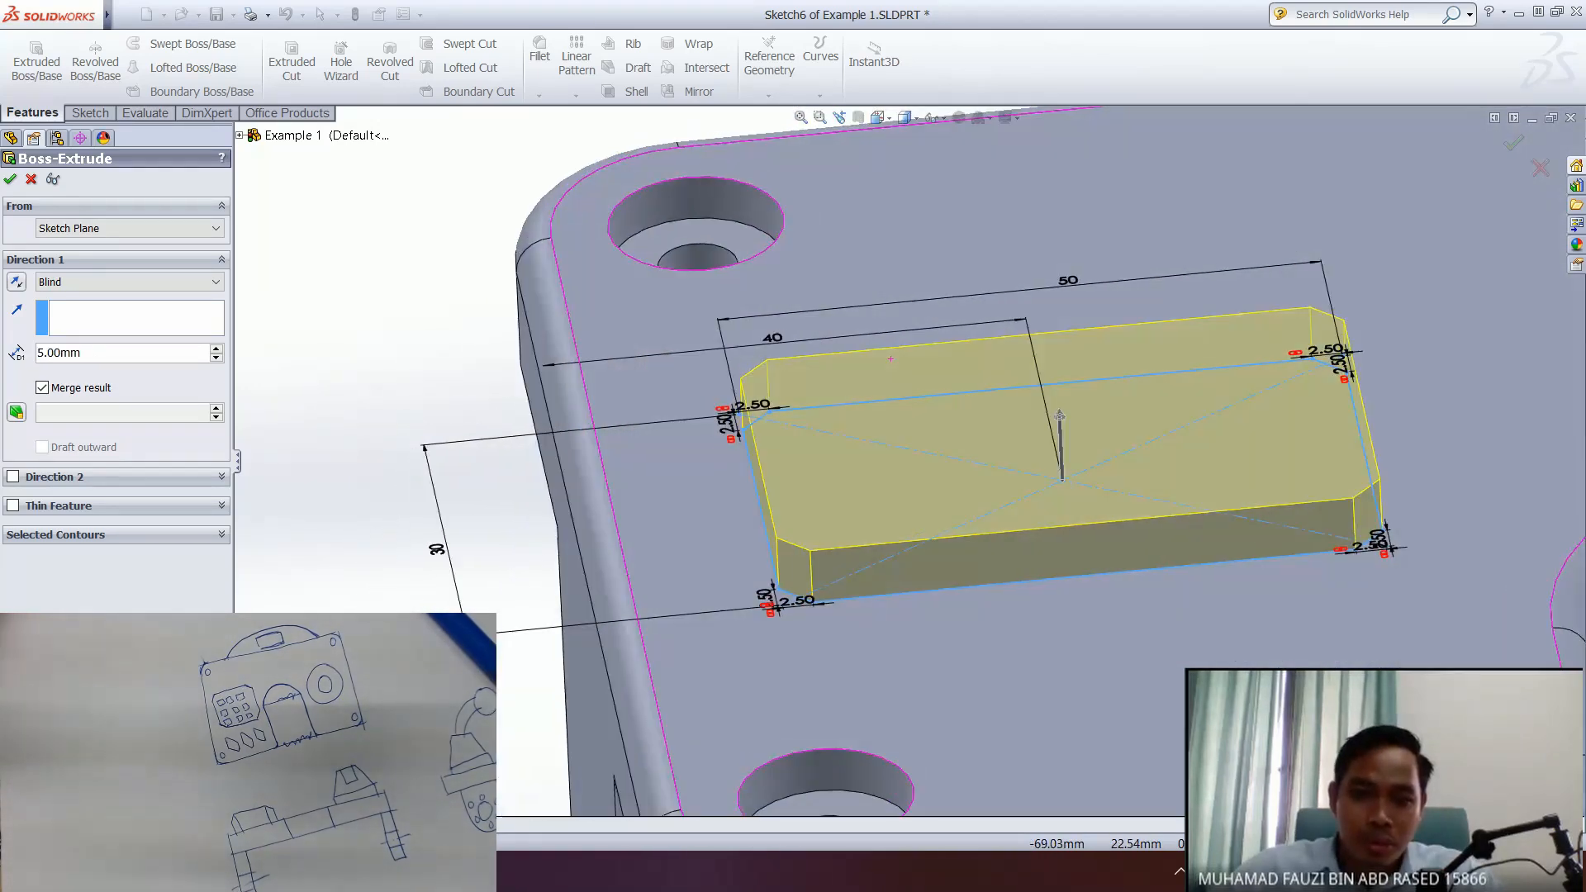
middle_drag(973, 341, 949, 363)
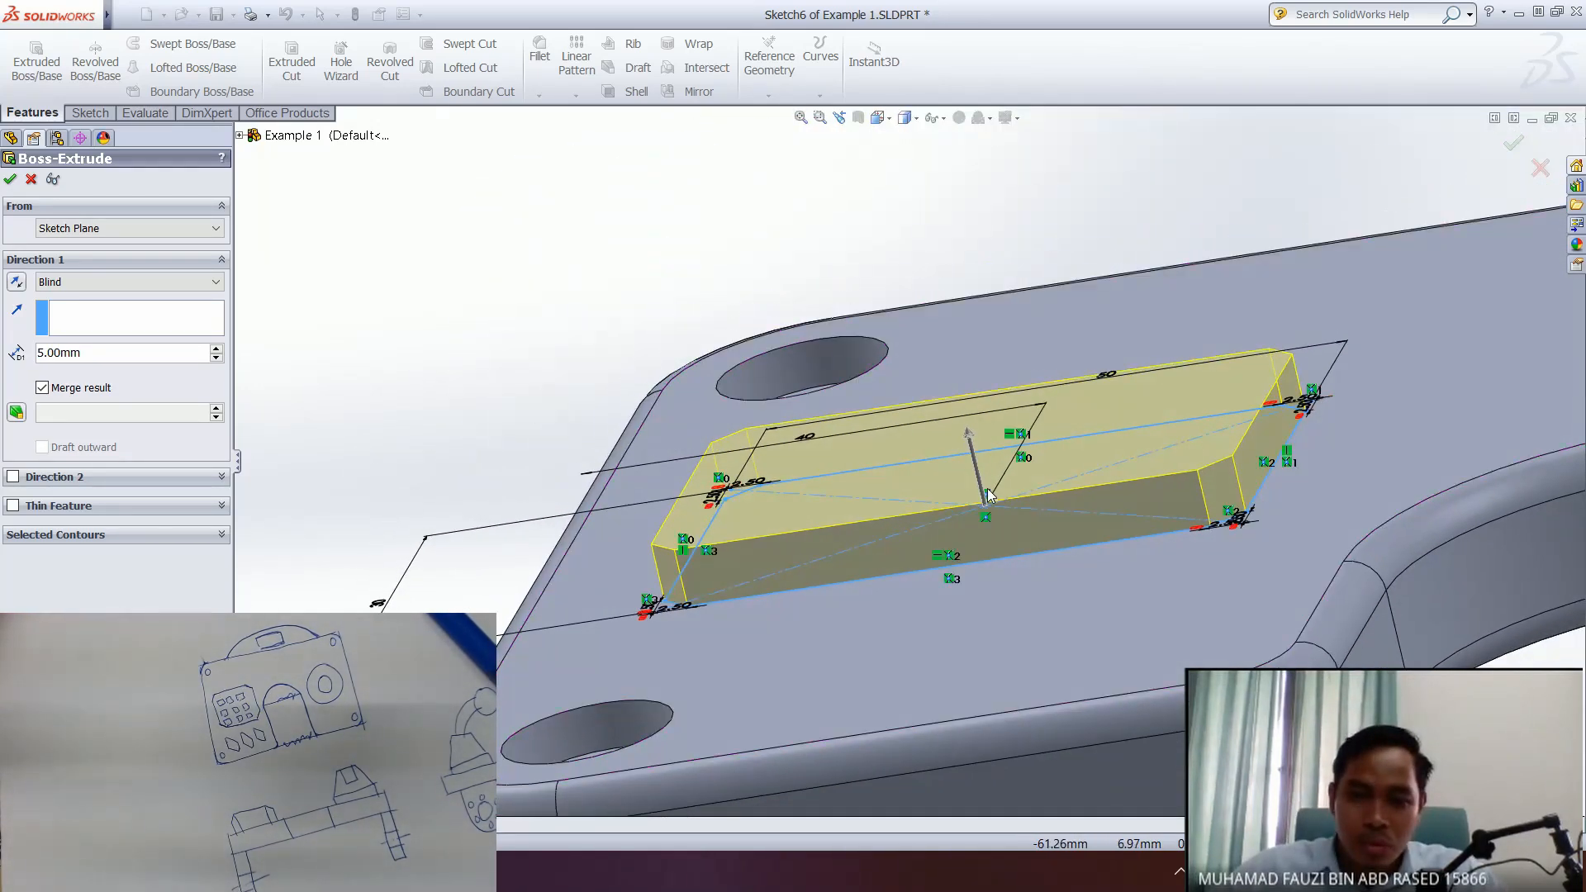
scroll(985, 494, down, 3)
scroll(985, 494, up, 3)
middle_drag(933, 460, 817, 460)
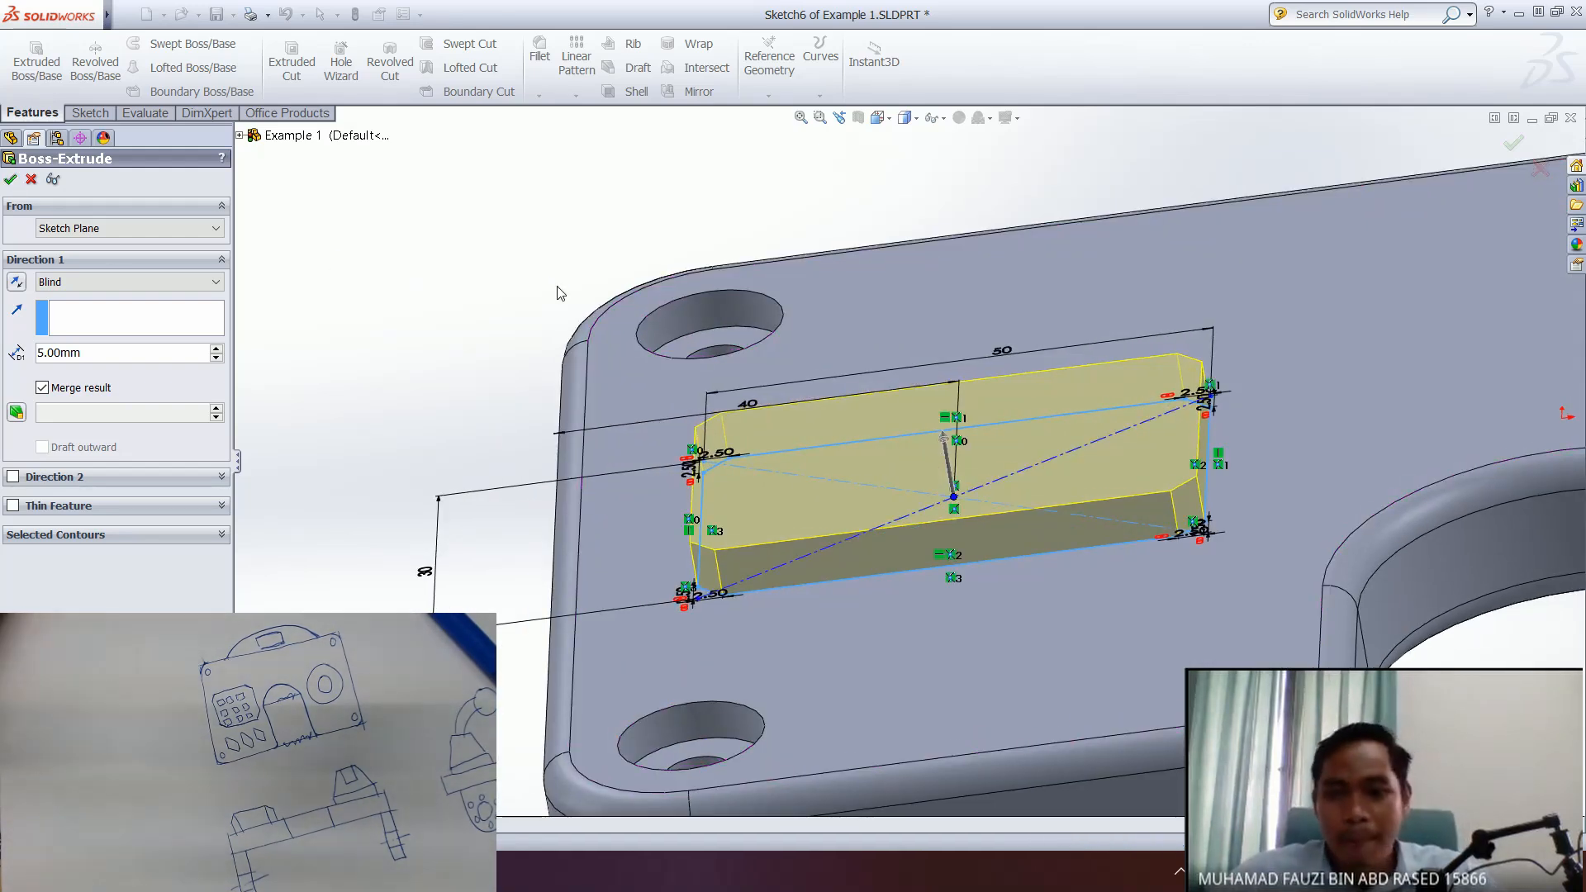
click(989, 433)
middle_drag(989, 434, 949, 429)
click(359, 211)
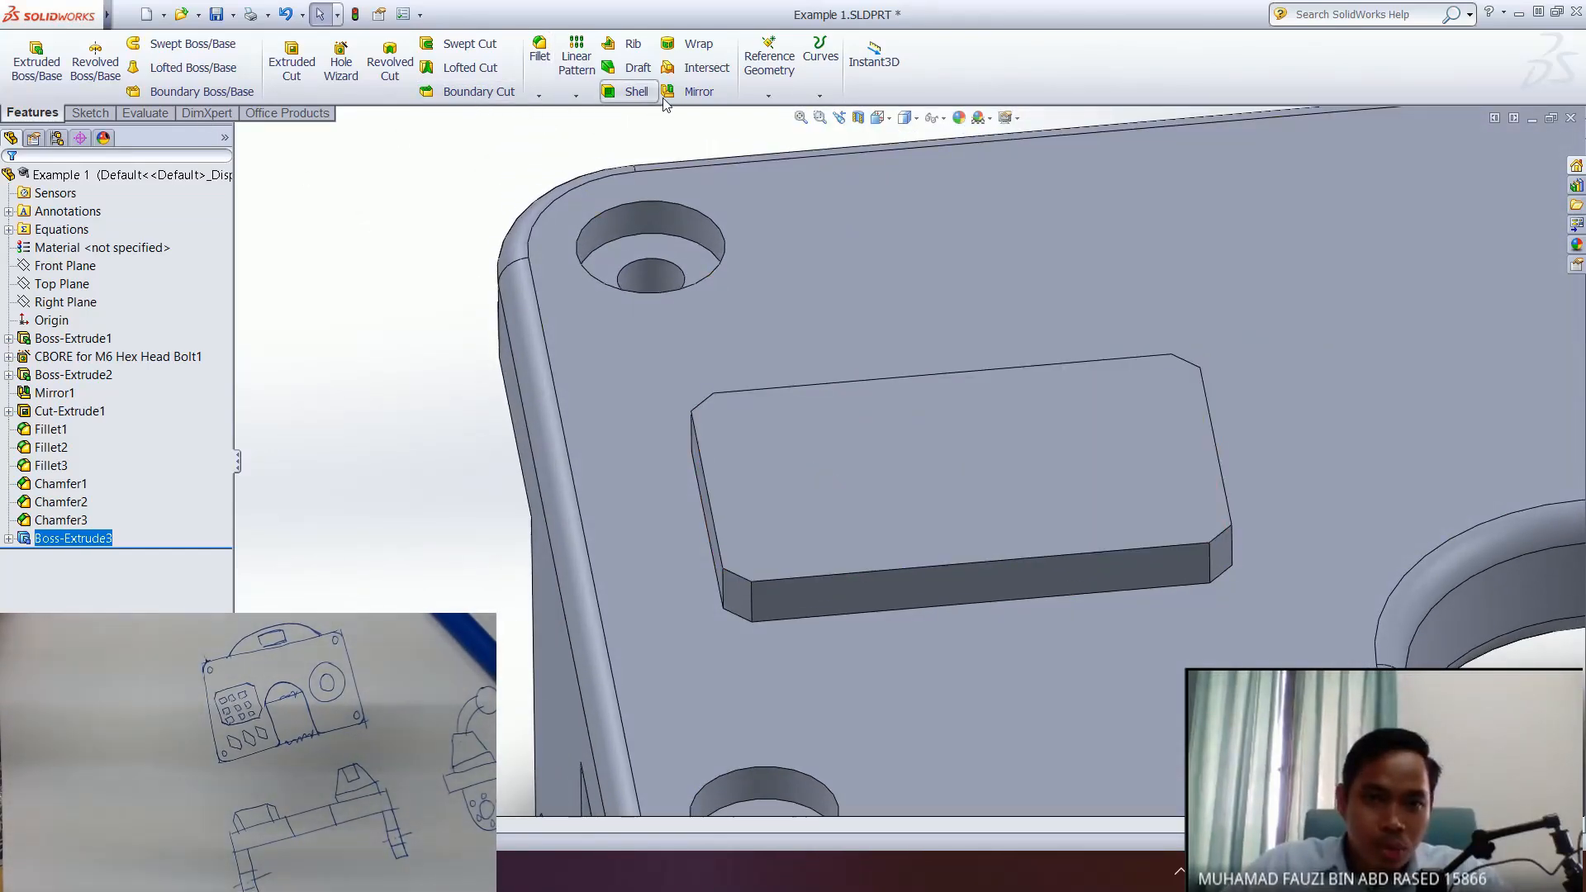
- Start a 0.5 mm, 45° Chamfer on the raised block's top outline, picking the two long edges, the right edge and both right corner edges
click(538, 96)
click(570, 139)
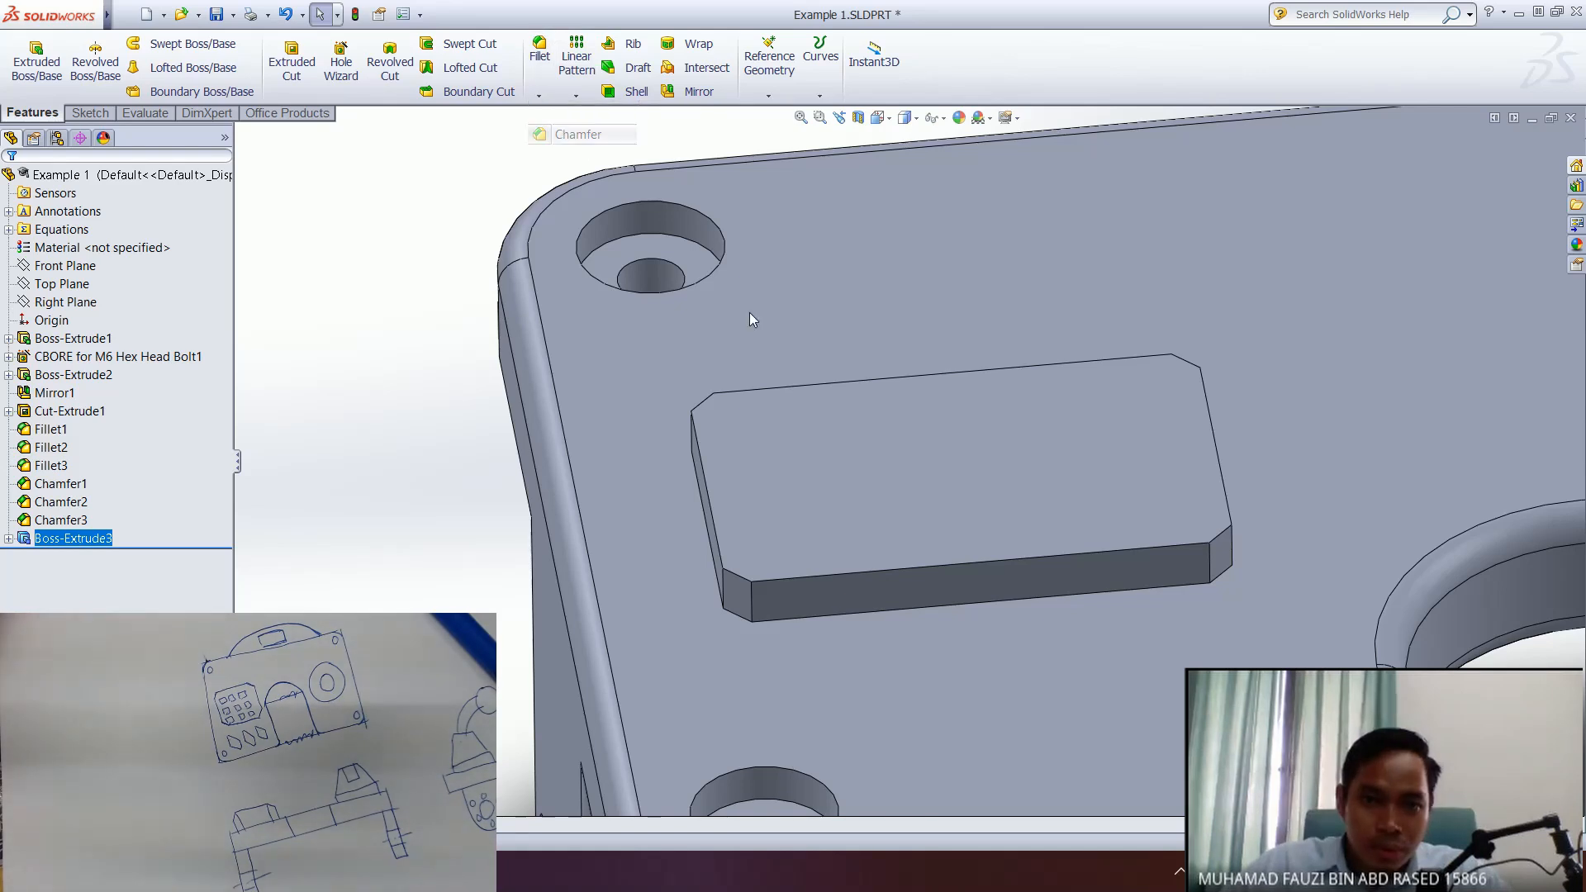
click(798, 392)
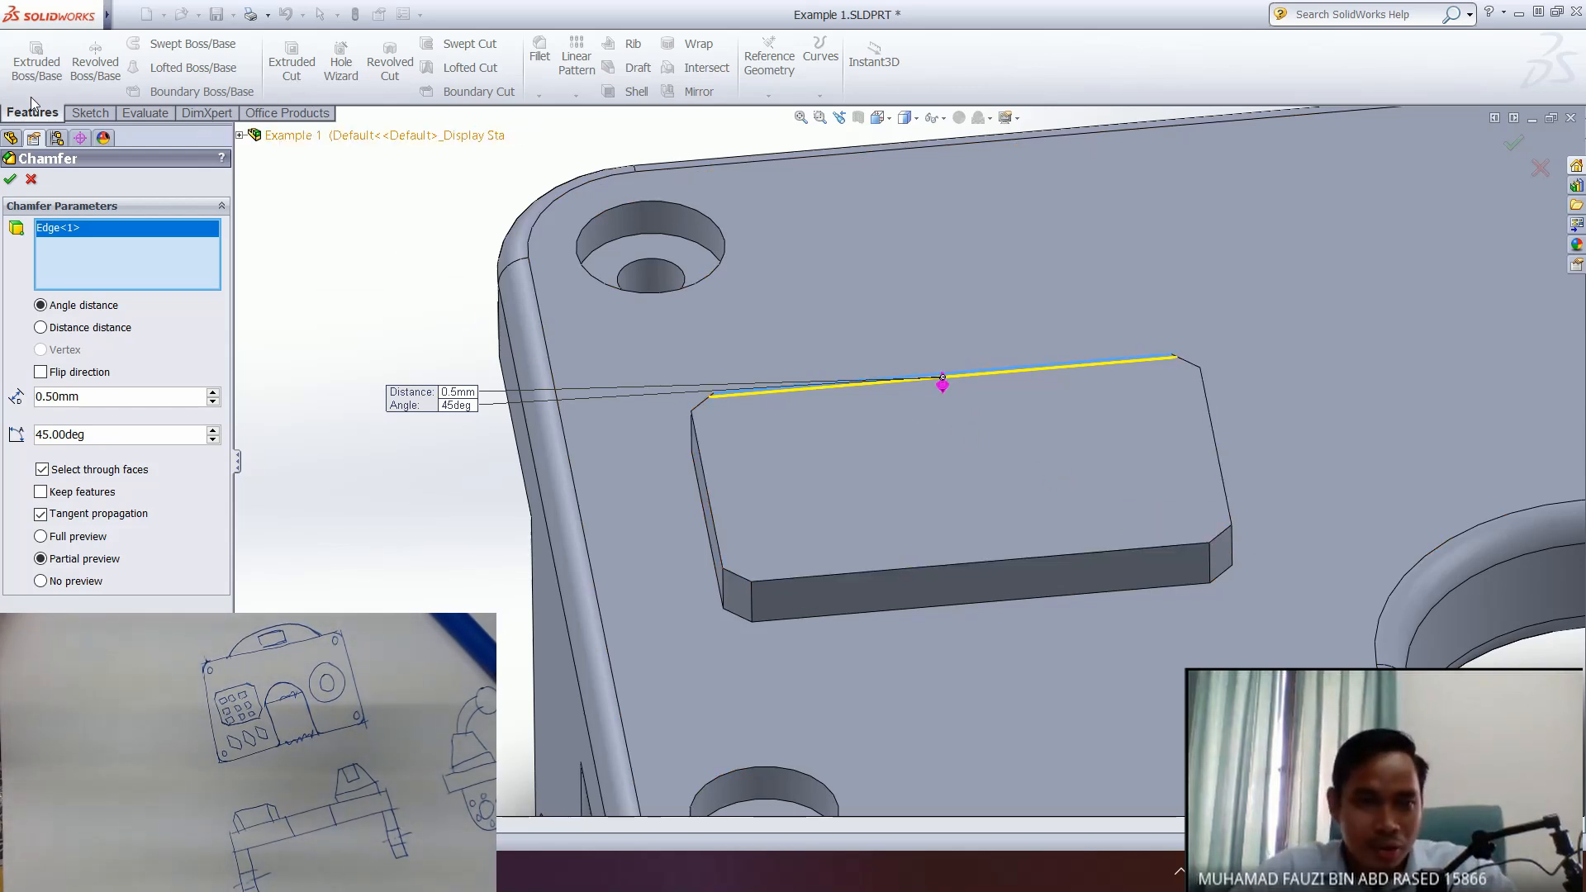
click(1190, 365)
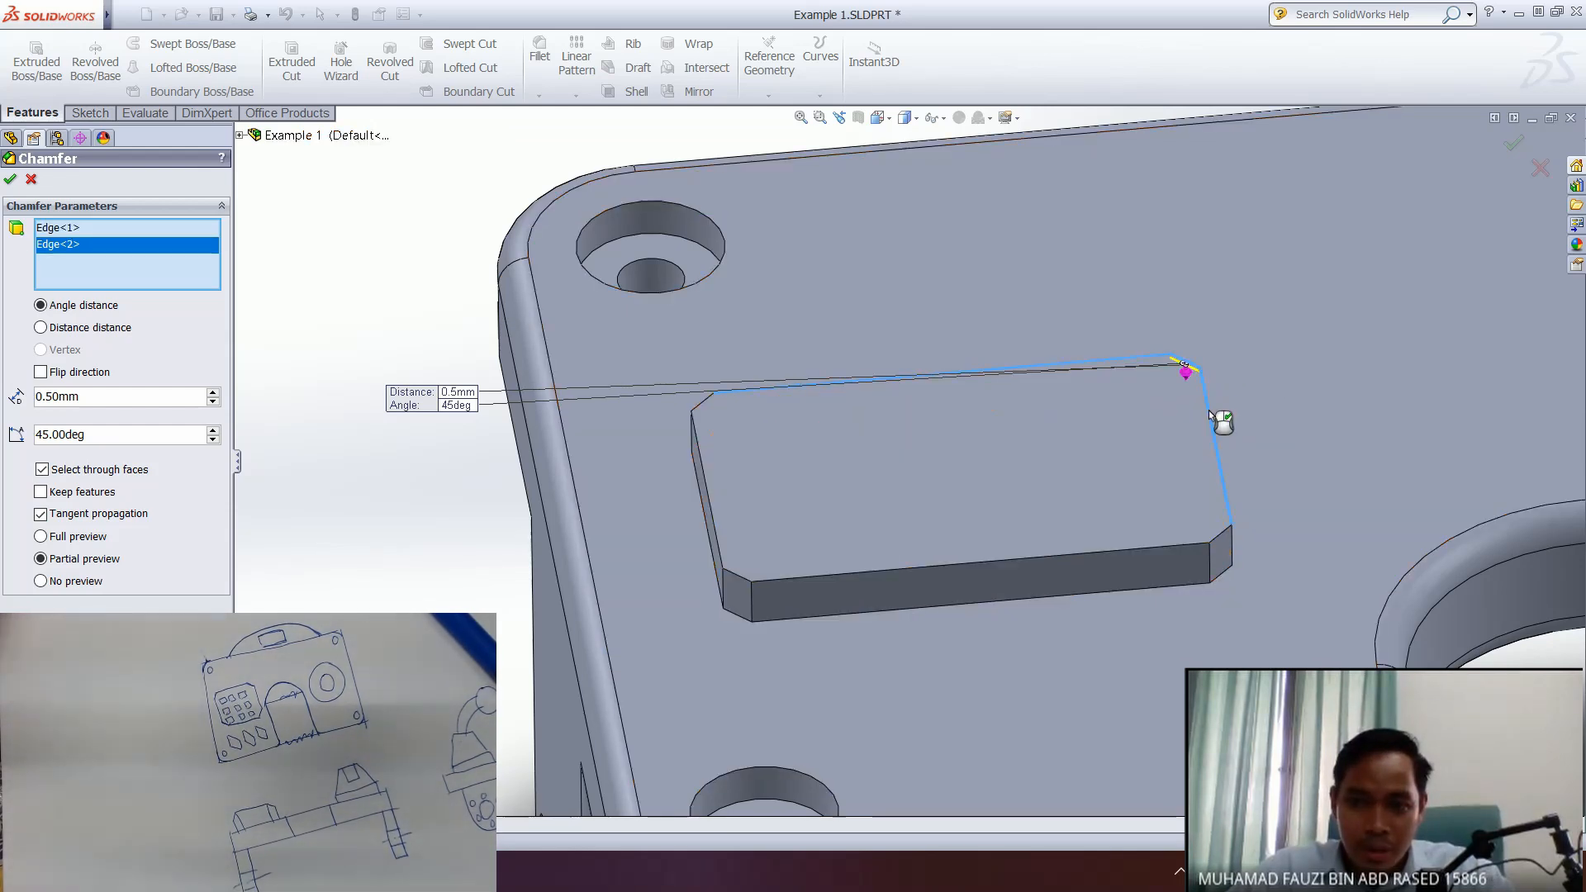
click(1205, 401)
middle_drag(1214, 553, 1143, 552)
scroll(1193, 517, up, 2)
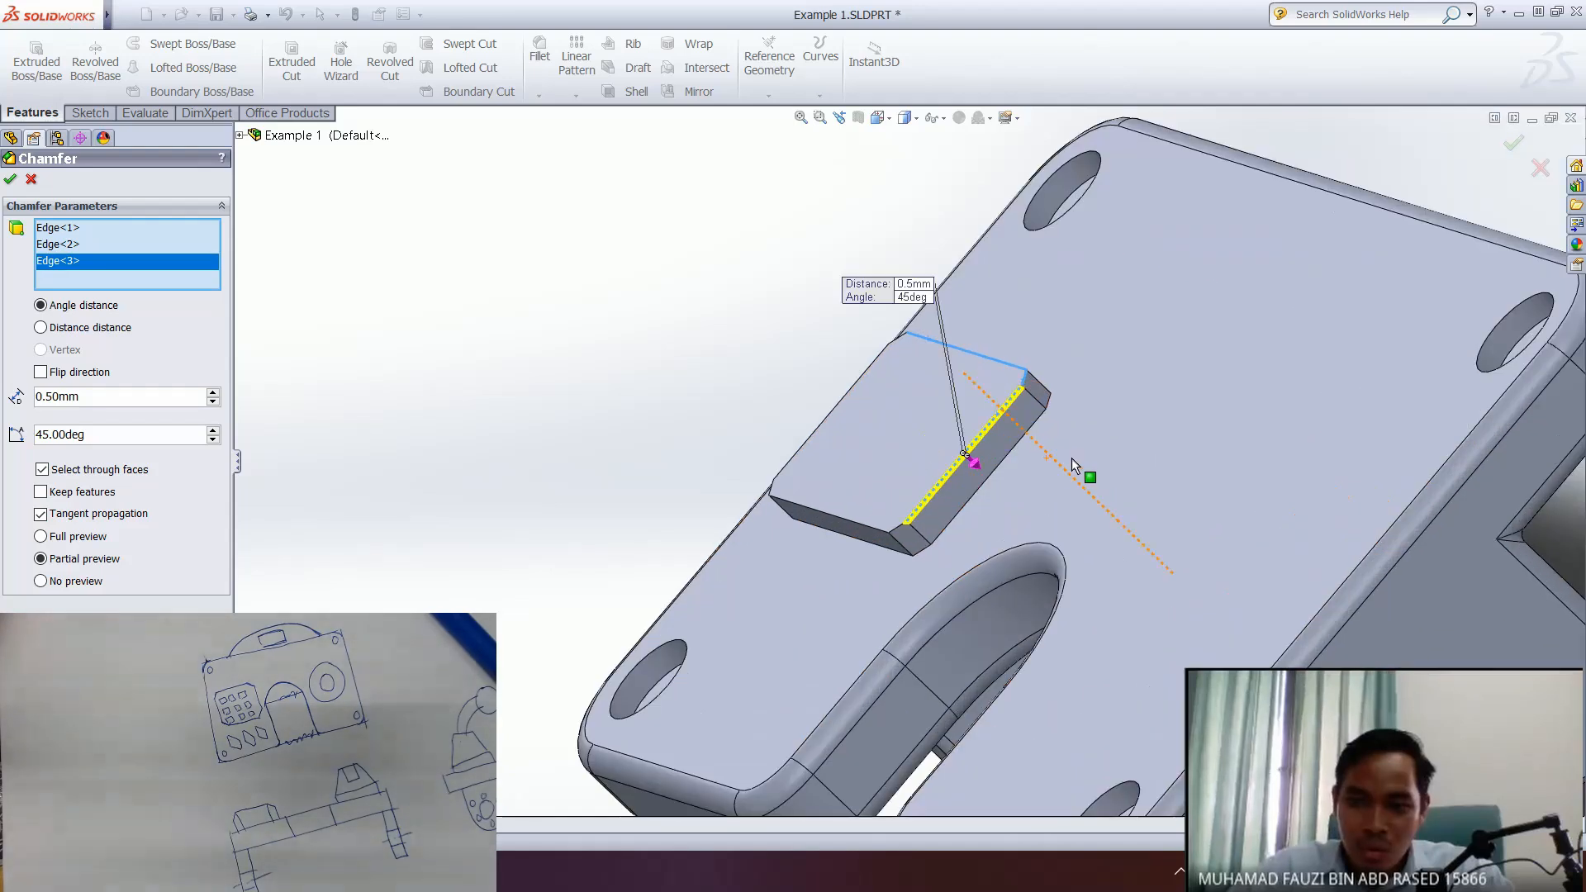
scroll(1072, 459, down, 6)
middle_drag(919, 461, 832, 448)
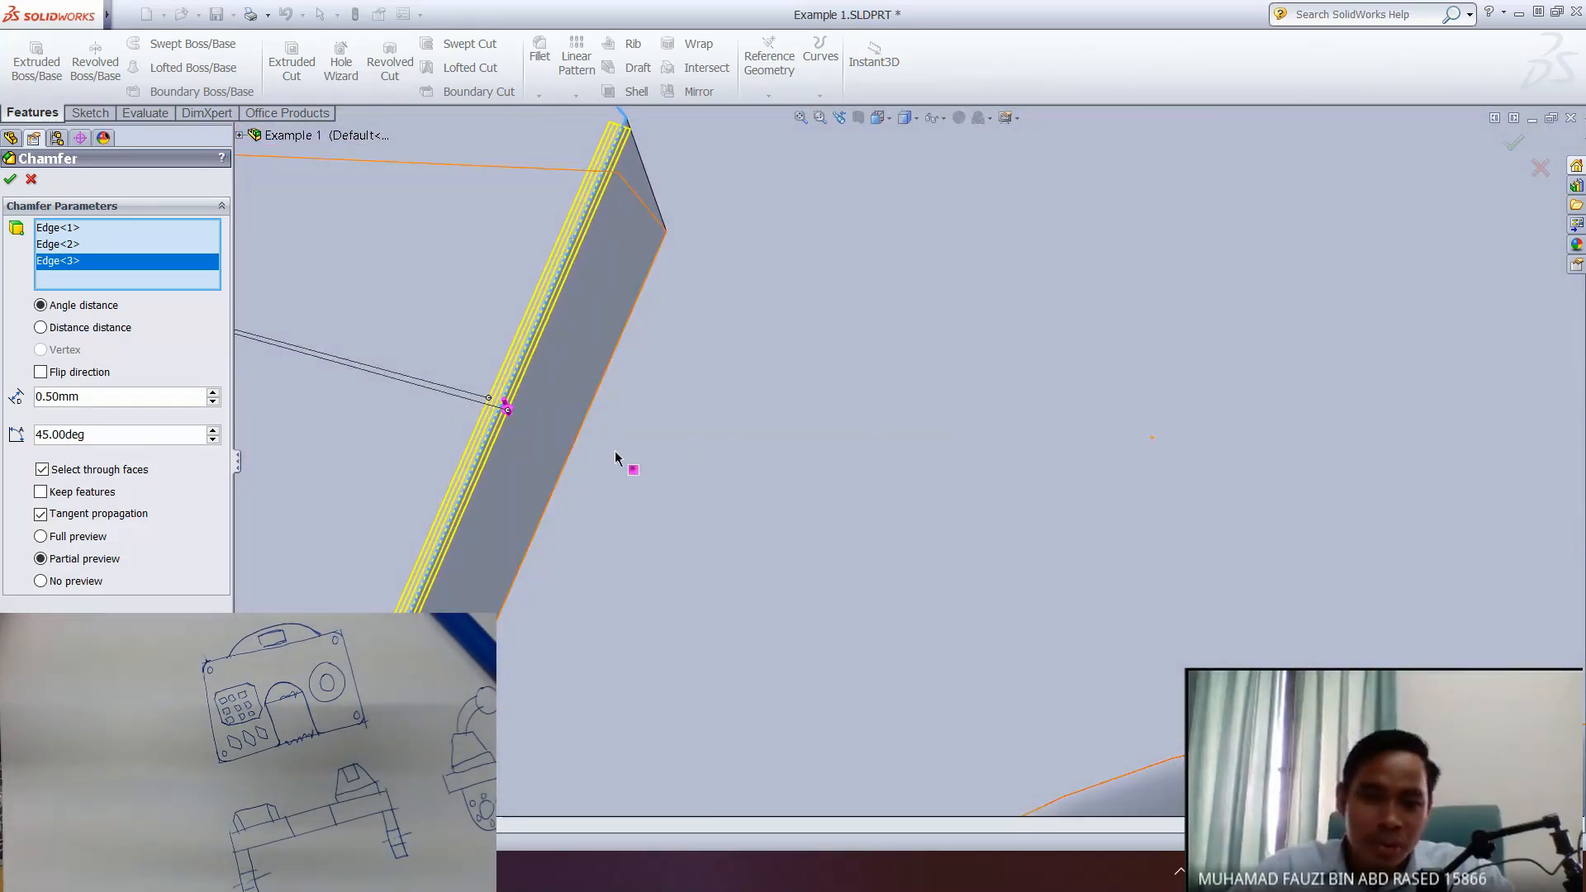
ctrl+middle_drag(615, 456, 1064, 457)
click(801, 599)
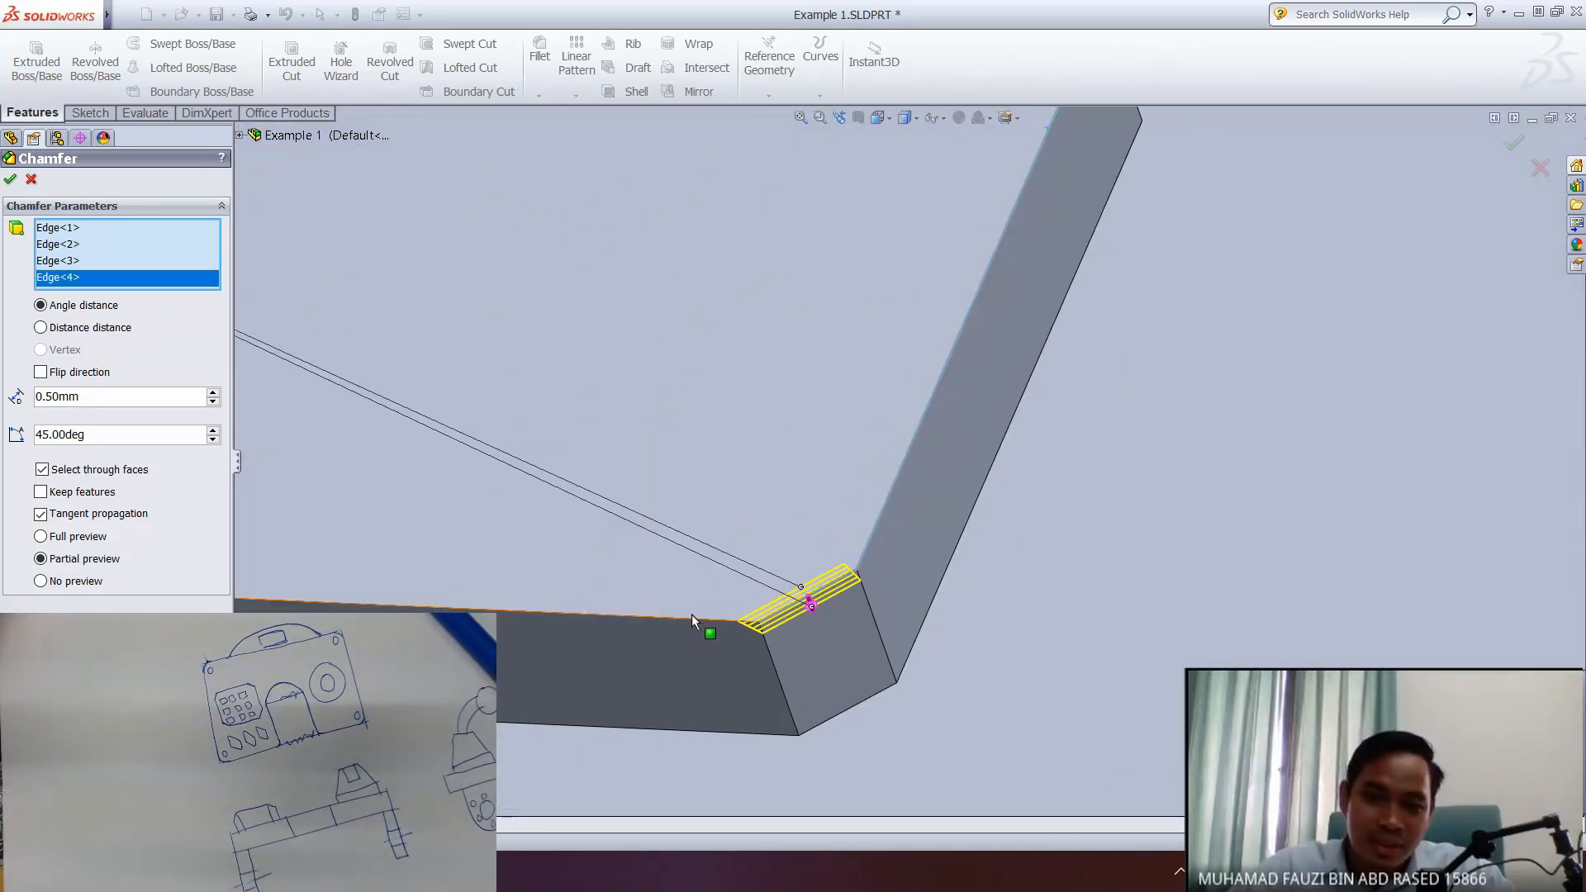
click(687, 617)
- Add the block's left top edge and both left corner edges, remove the mistakenly selected plate face, and apply the chamfer
ctrl+middle_drag(621, 438, 1126, 465)
ctrl+middle_drag(578, 459, 1222, 454)
click(594, 548)
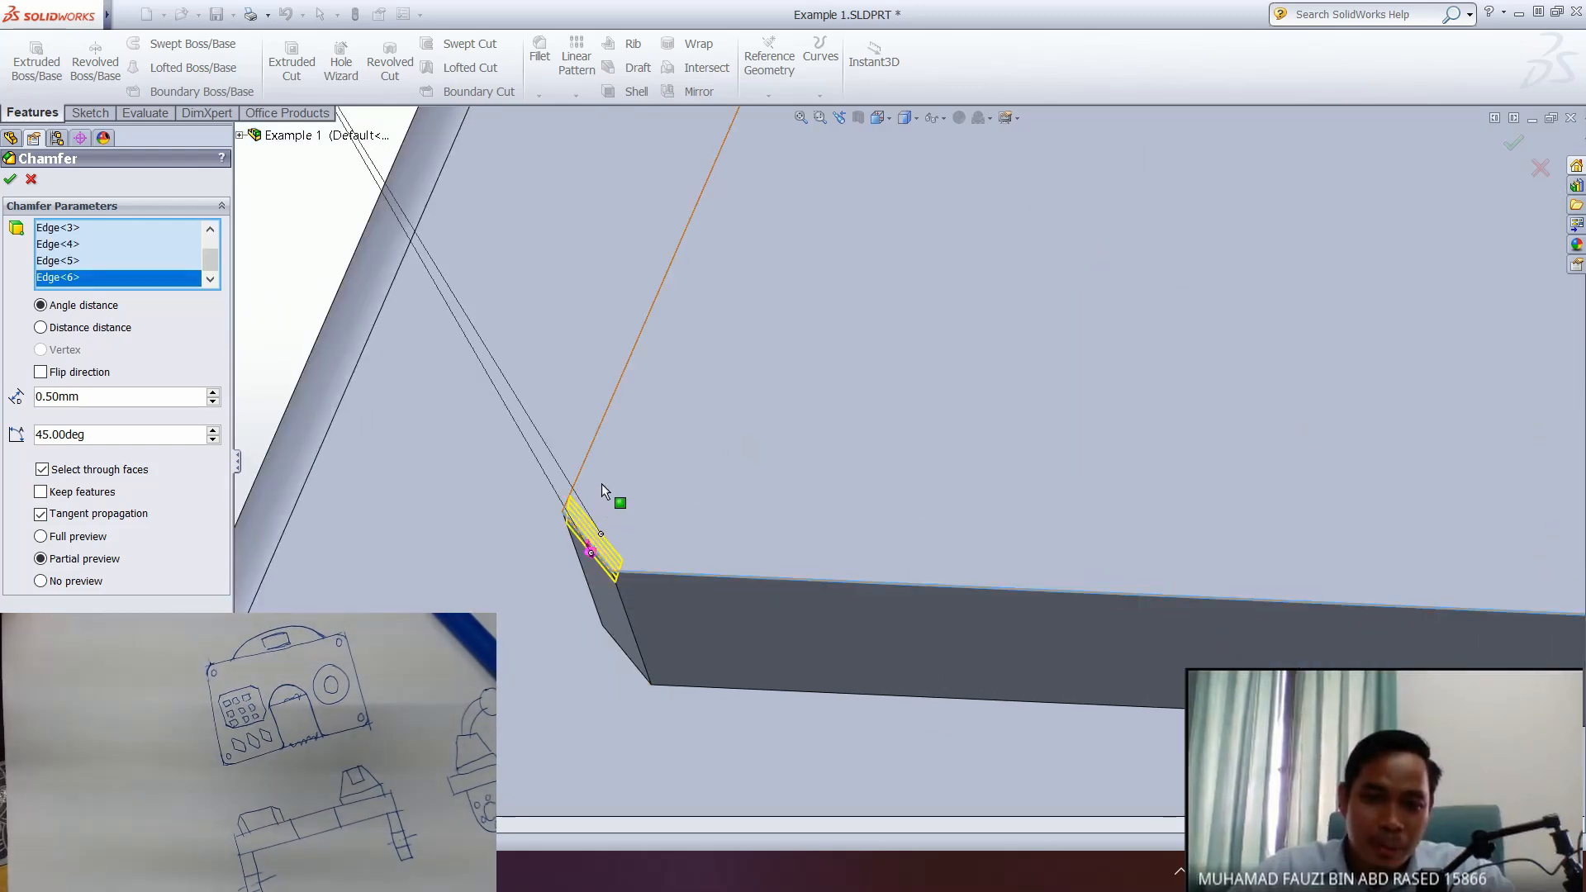
click(583, 456)
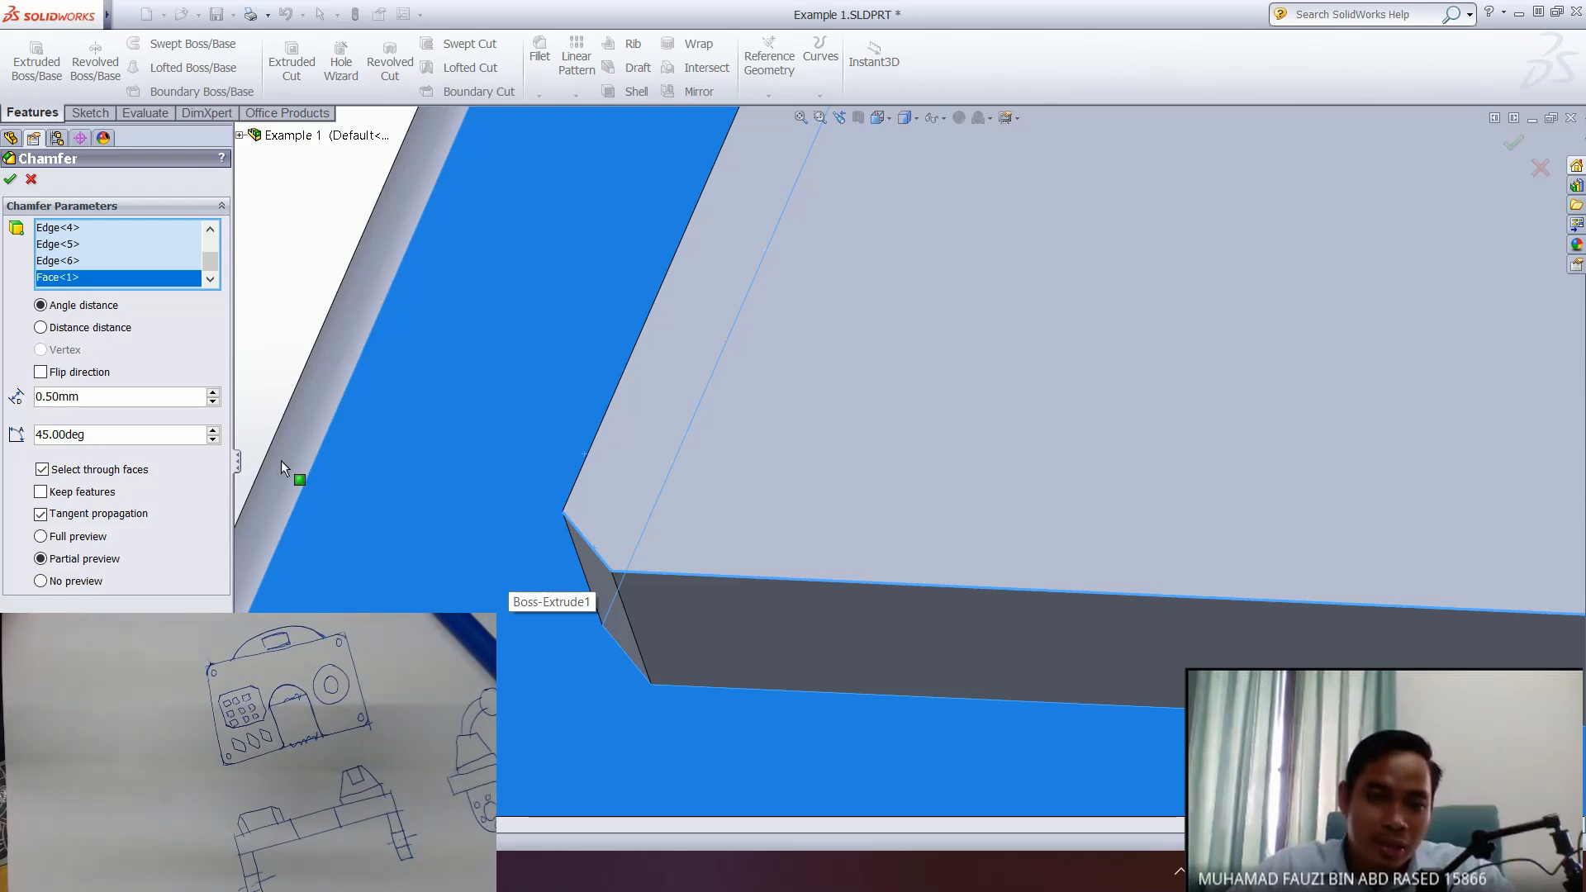
right_click(144, 279)
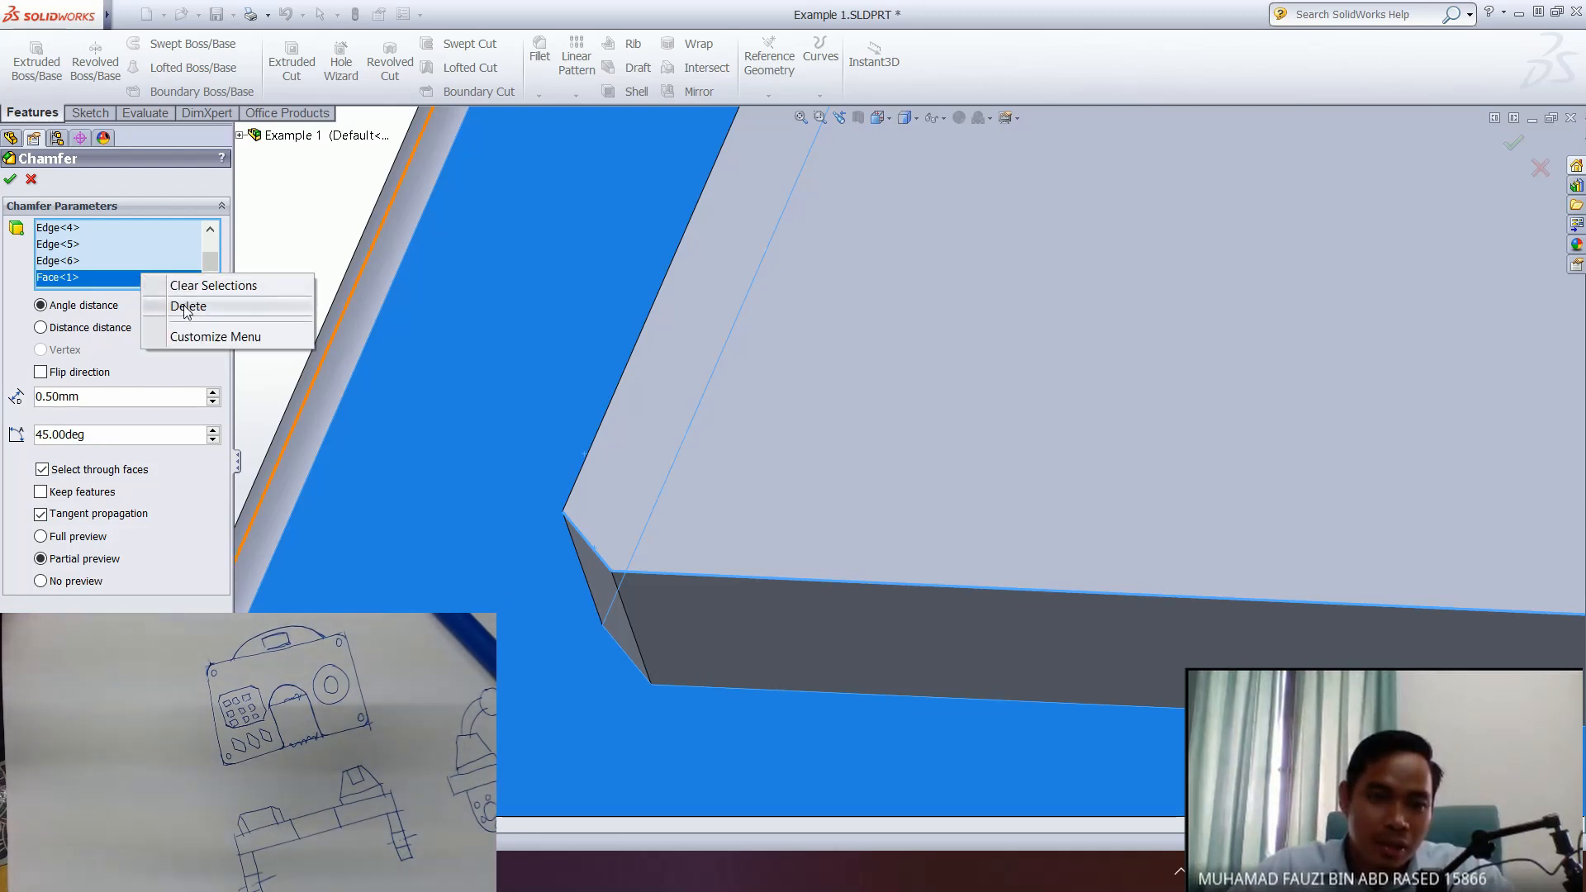
click(194, 304)
middle_drag(483, 435, 757, 423)
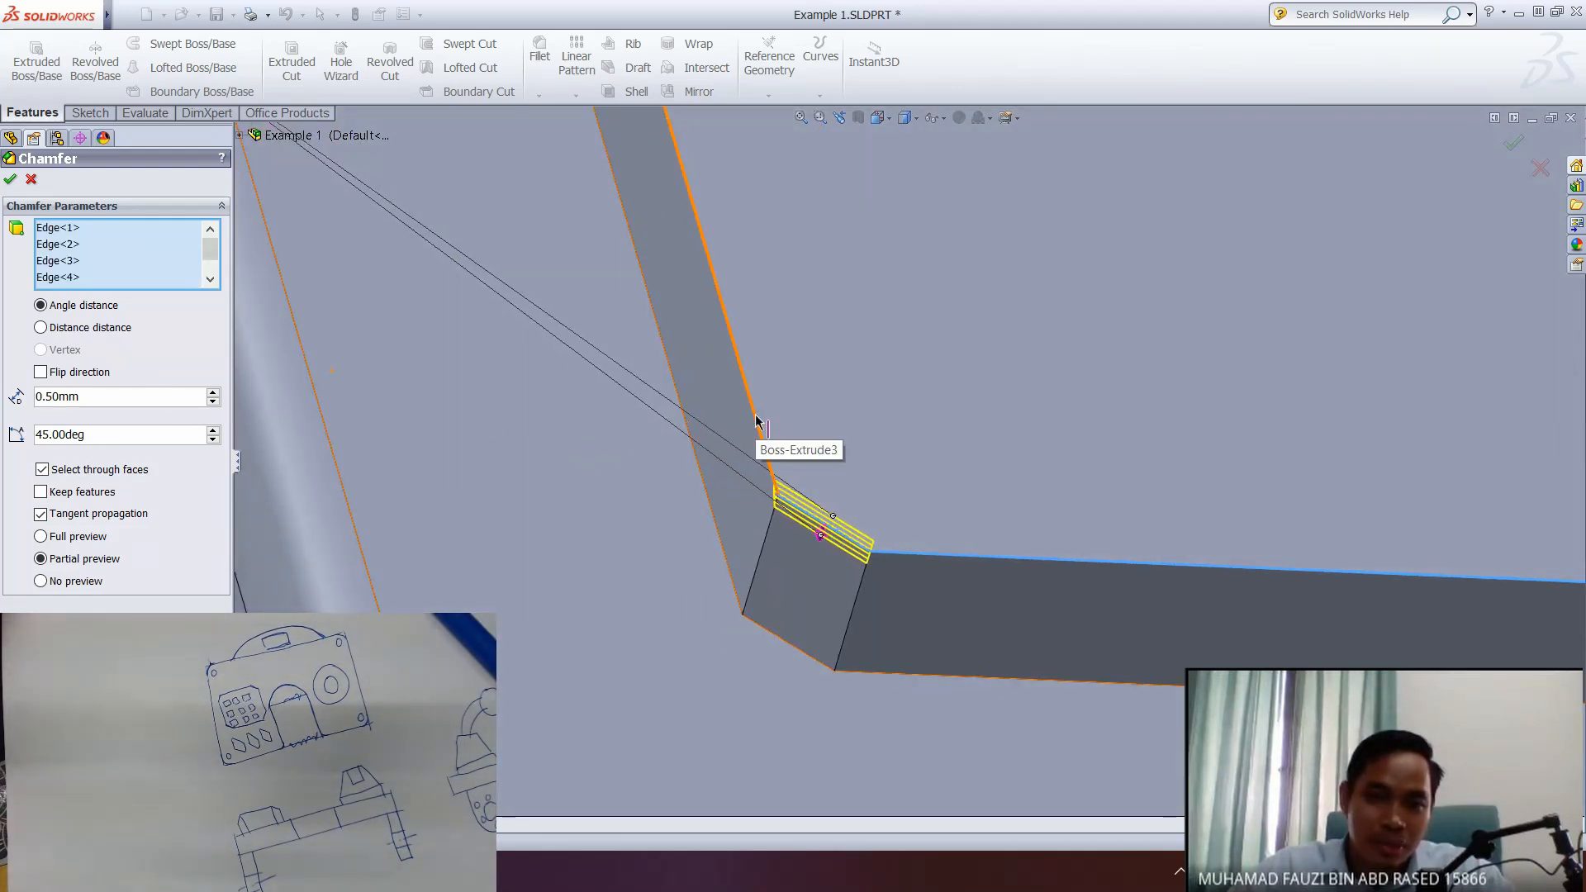
click(757, 419)
ctrl+middle_drag(838, 266, 885, 607)
ctrl+middle_drag(818, 303, 875, 512)
click(745, 397)
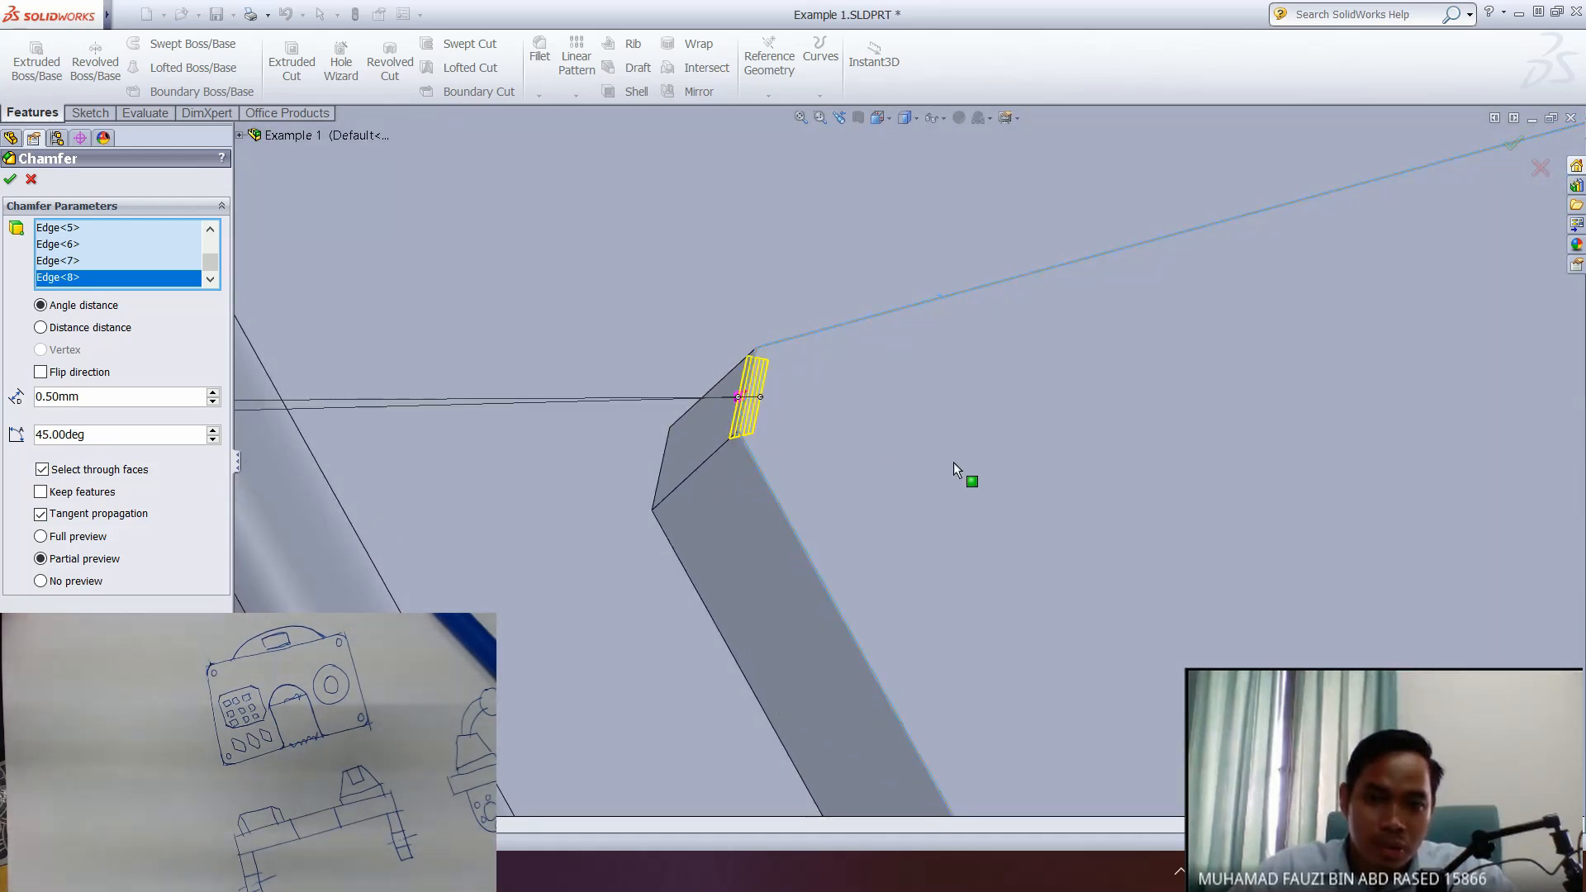
middle_drag(903, 443, 394, 355)
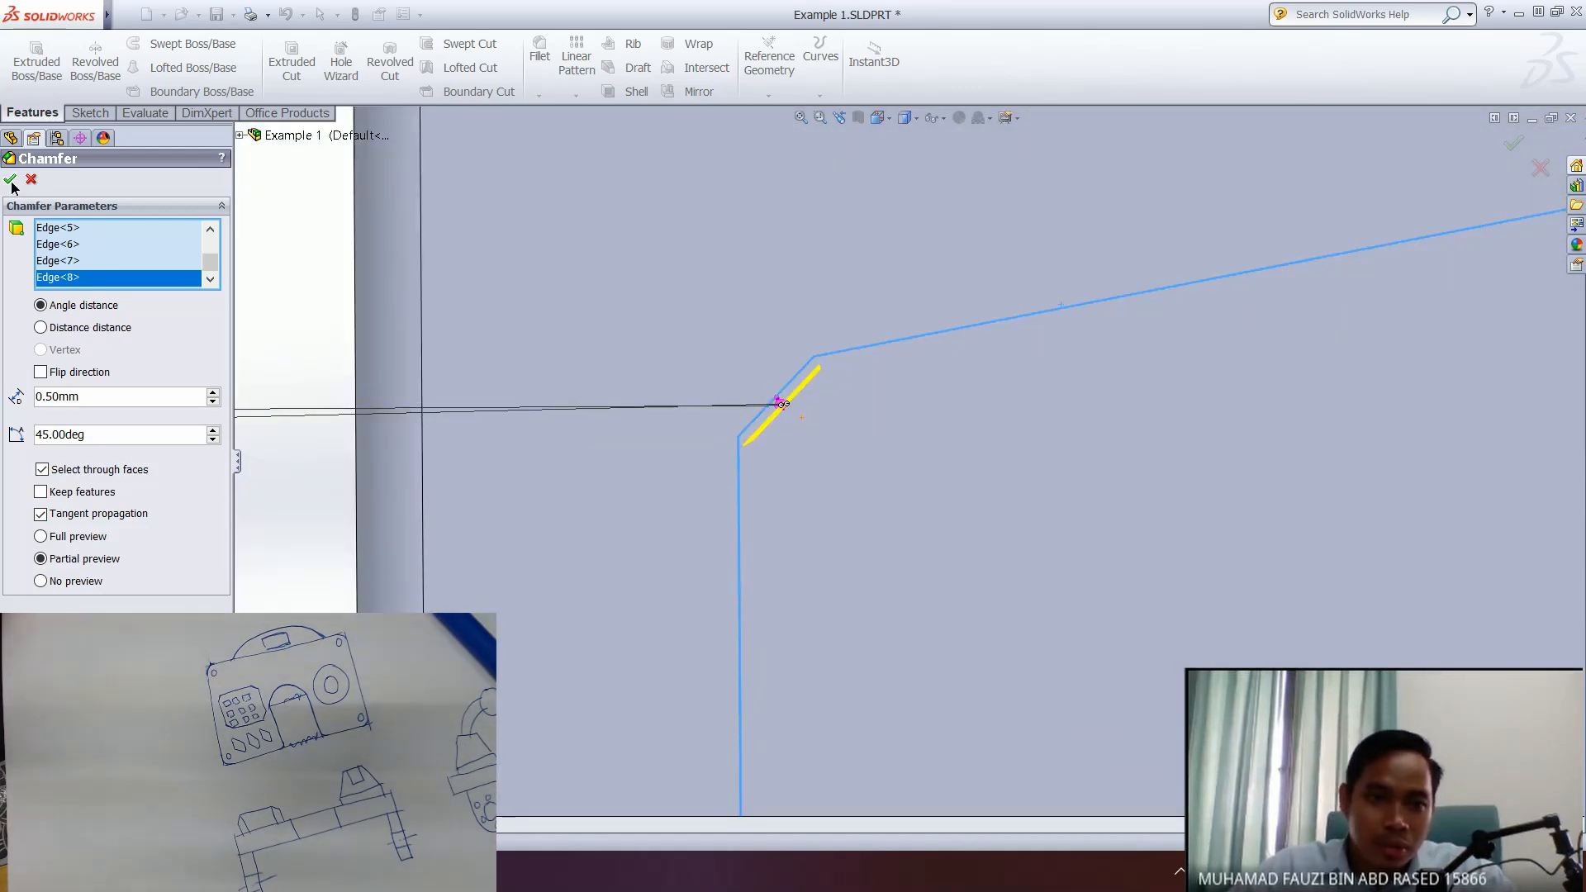
- Review the edge-by-edge chamfer on the raised block and undo it
scroll(1085, 532, down, 4)
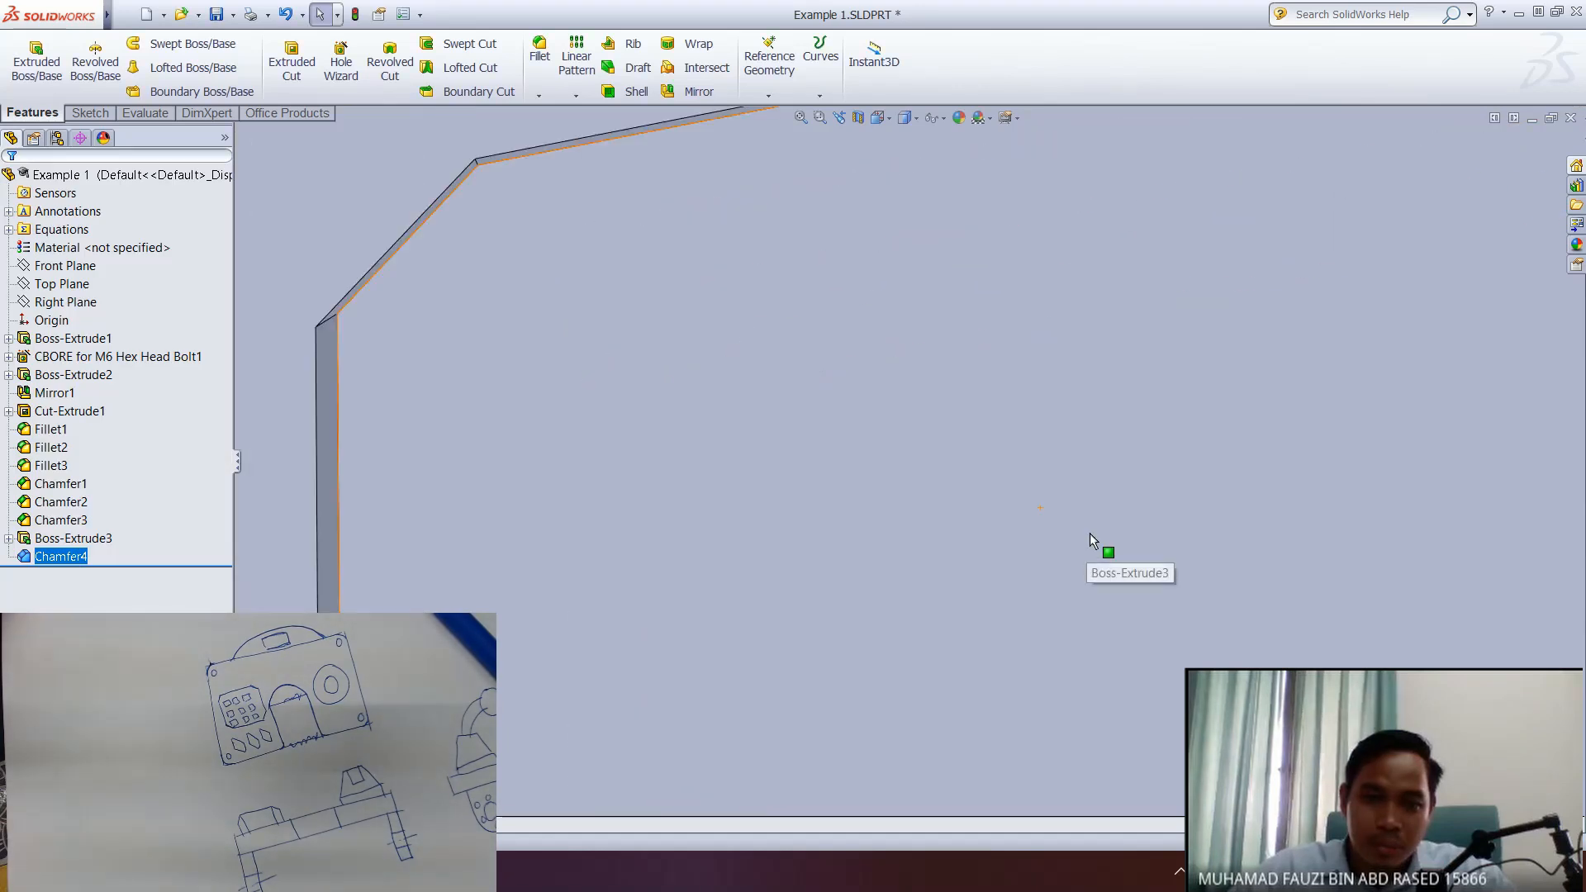
scroll(1089, 533, up, 8)
middle_drag(1194, 551, 1022, 386)
middle_drag(998, 478, 986, 555)
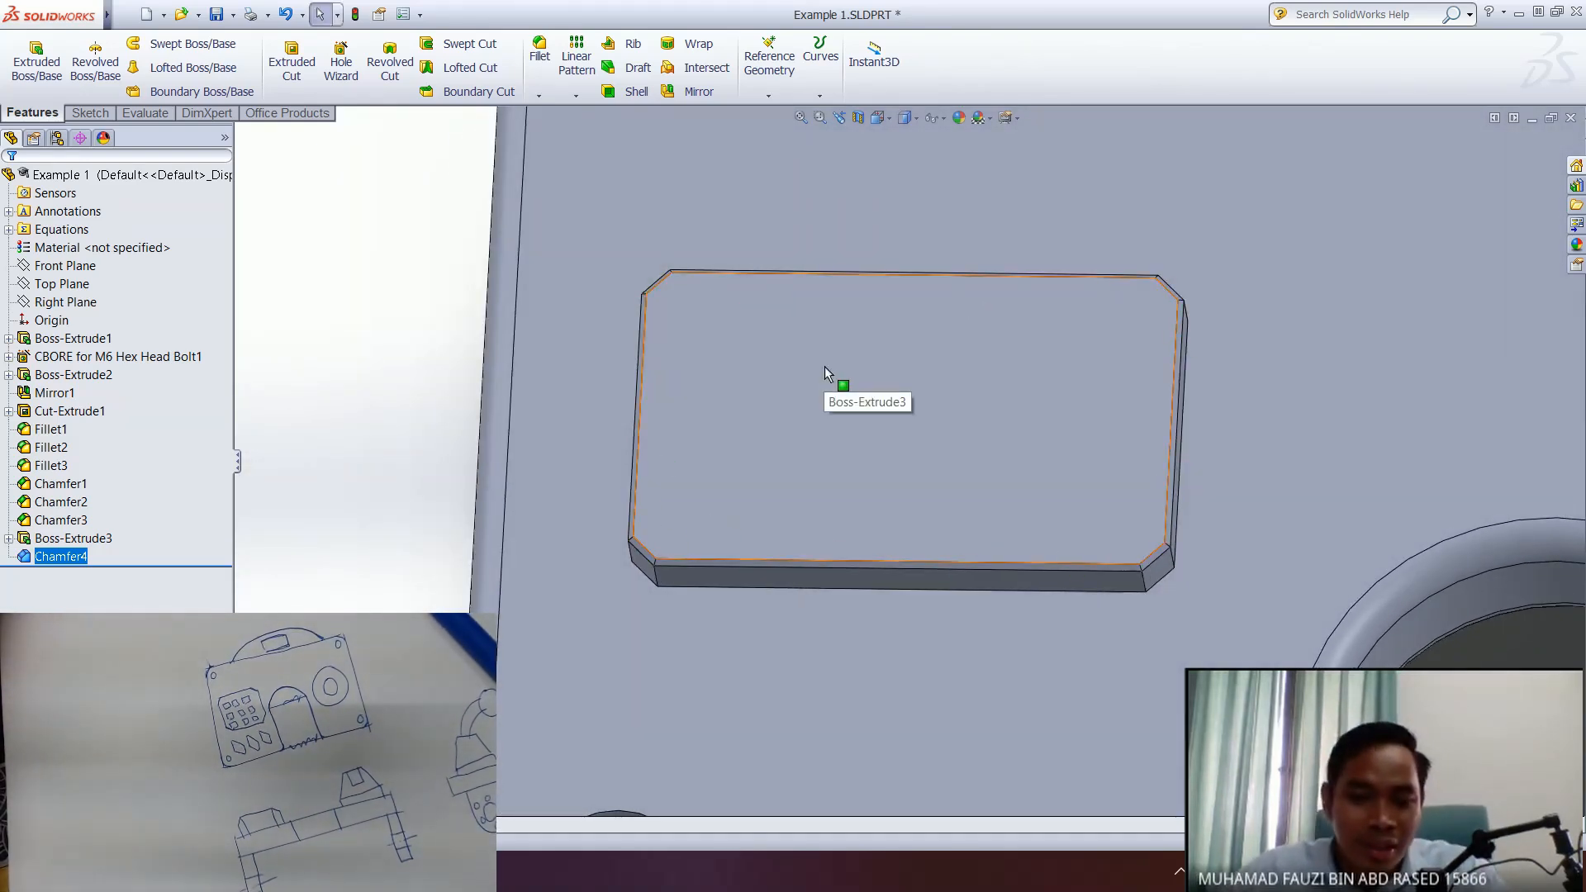
middle_drag(938, 483, 935, 482)
key(ctrl+z)
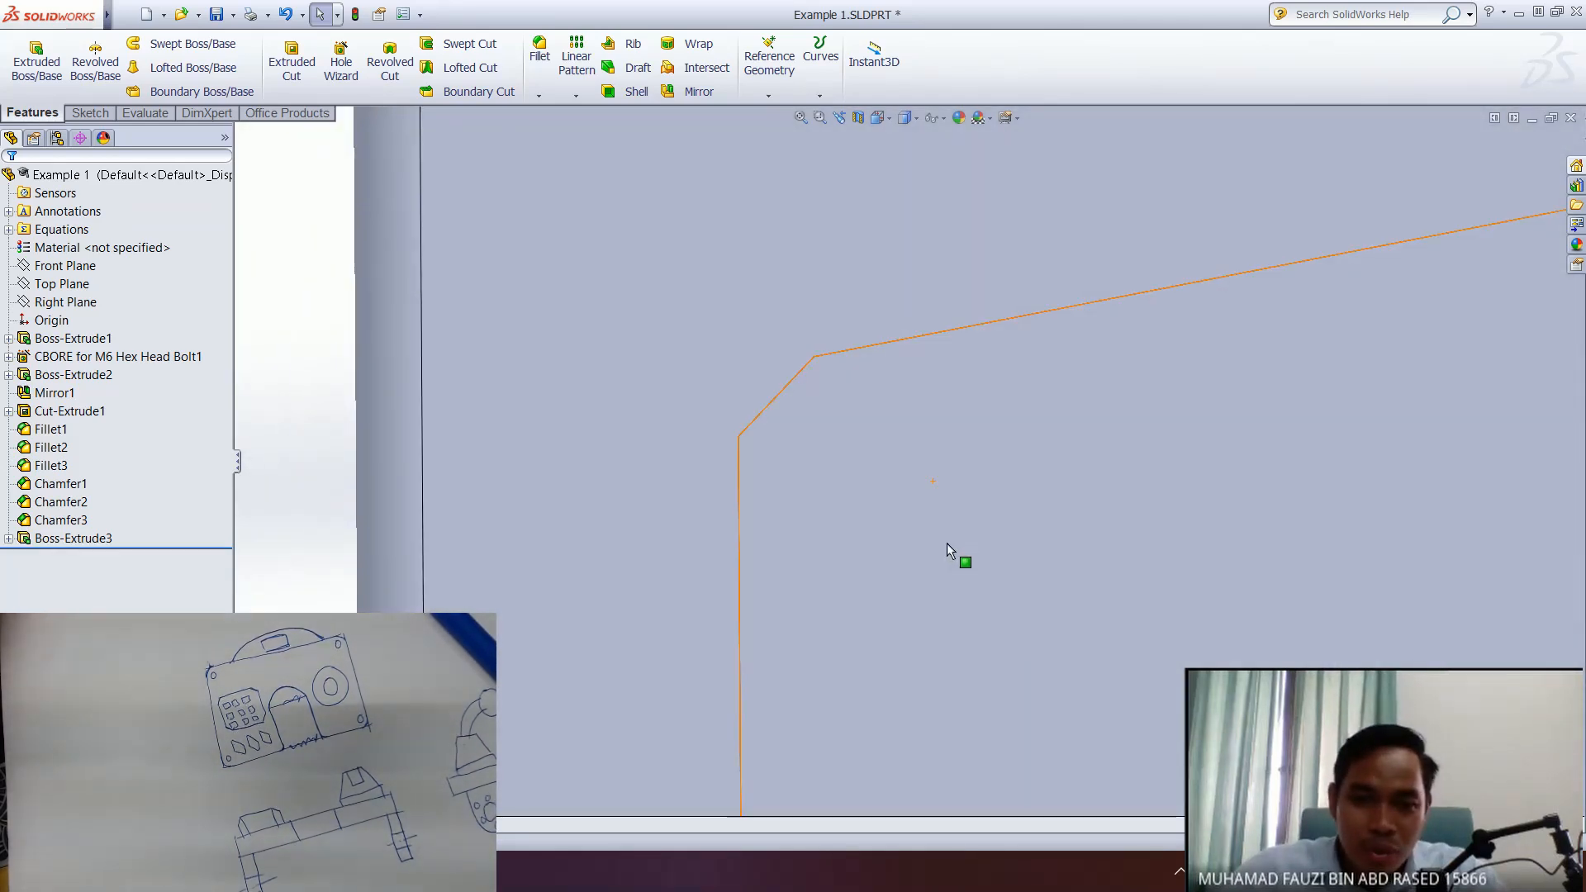
- Chamfer the whole top face of the raised block at 0.5 mm and 45°
scroll(946, 543, up, 5)
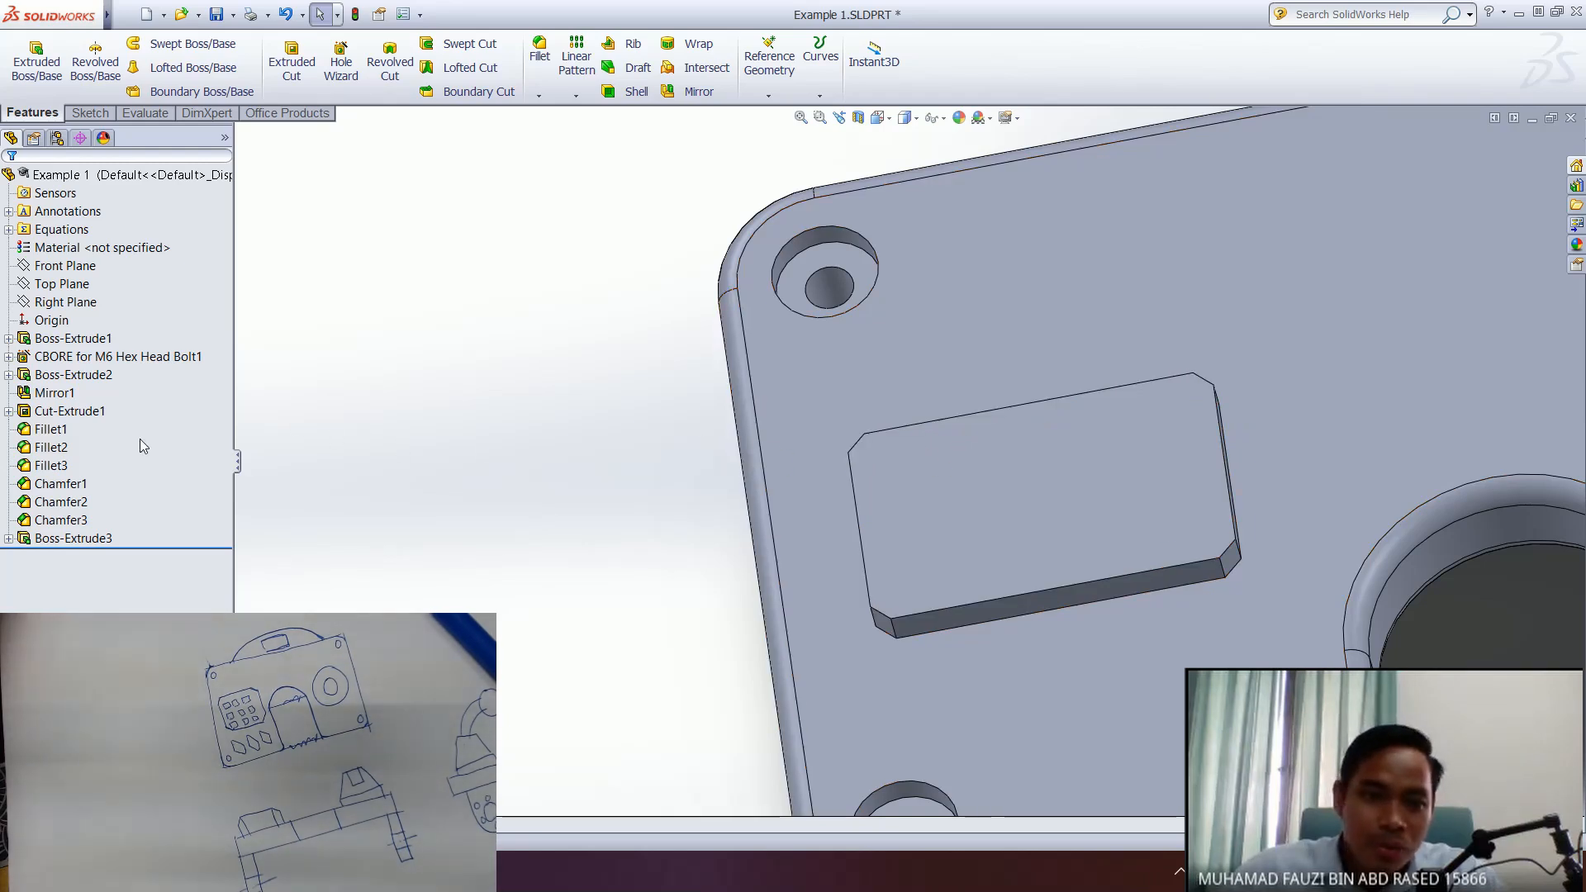
click(541, 98)
click(570, 135)
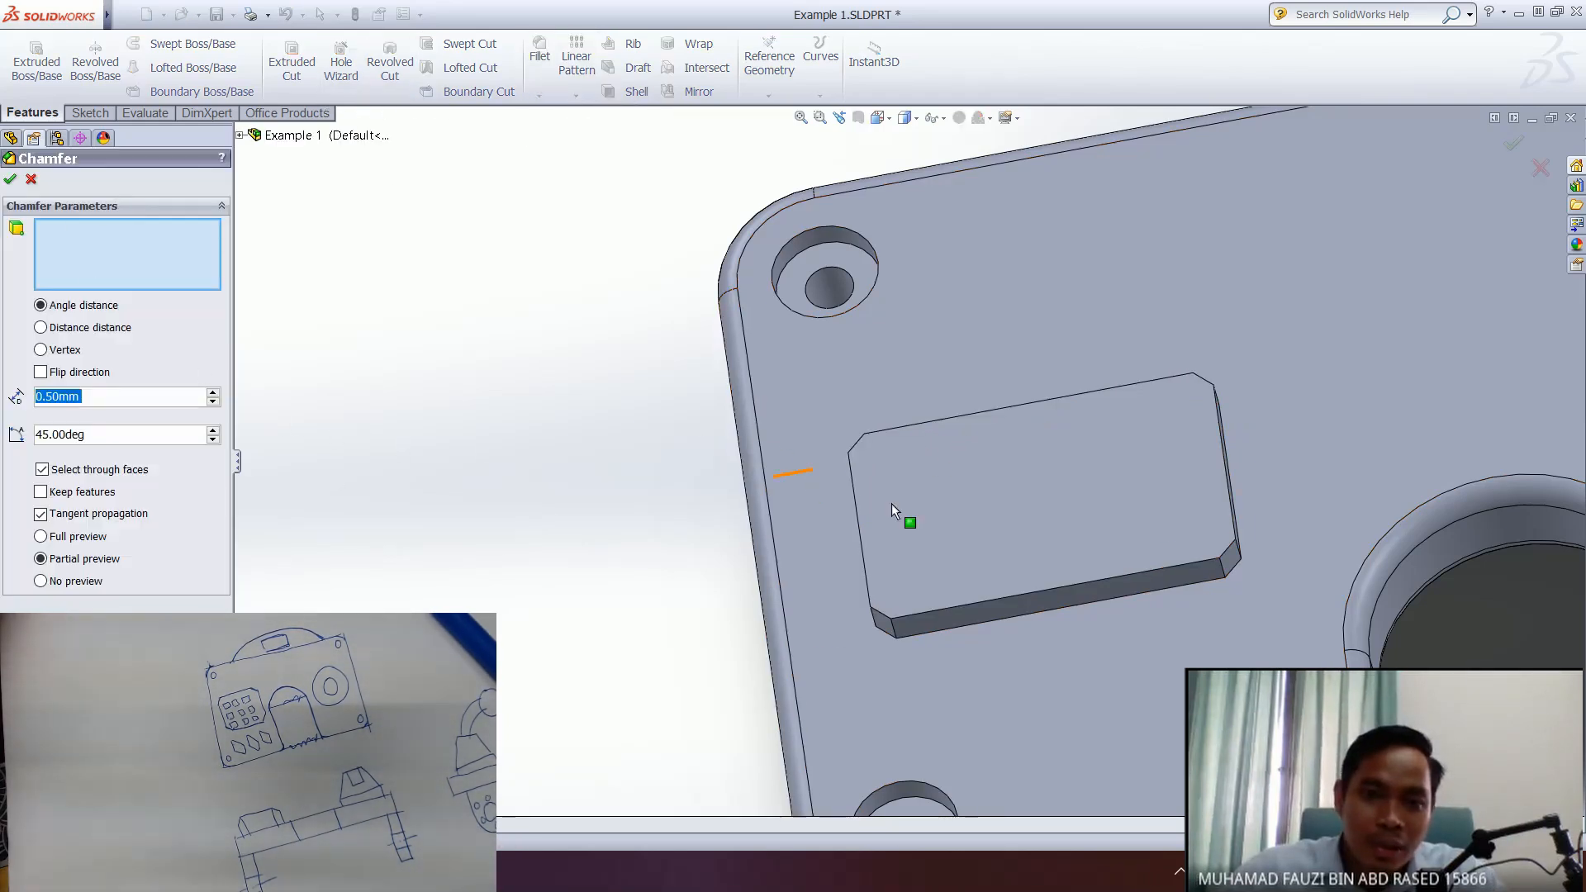
click(1037, 520)
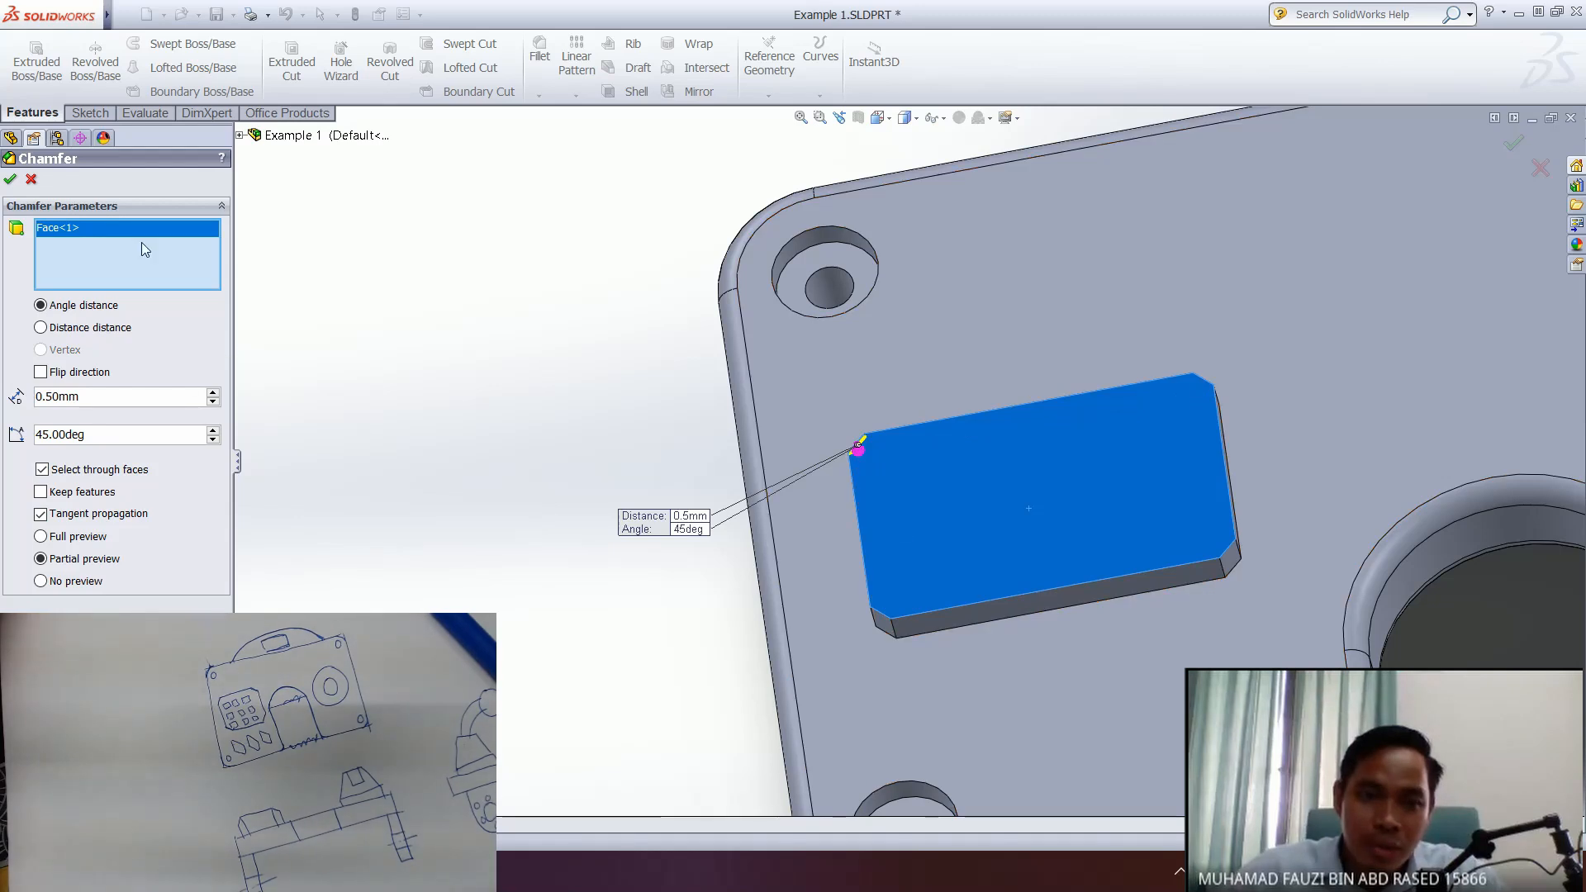
key(Return)
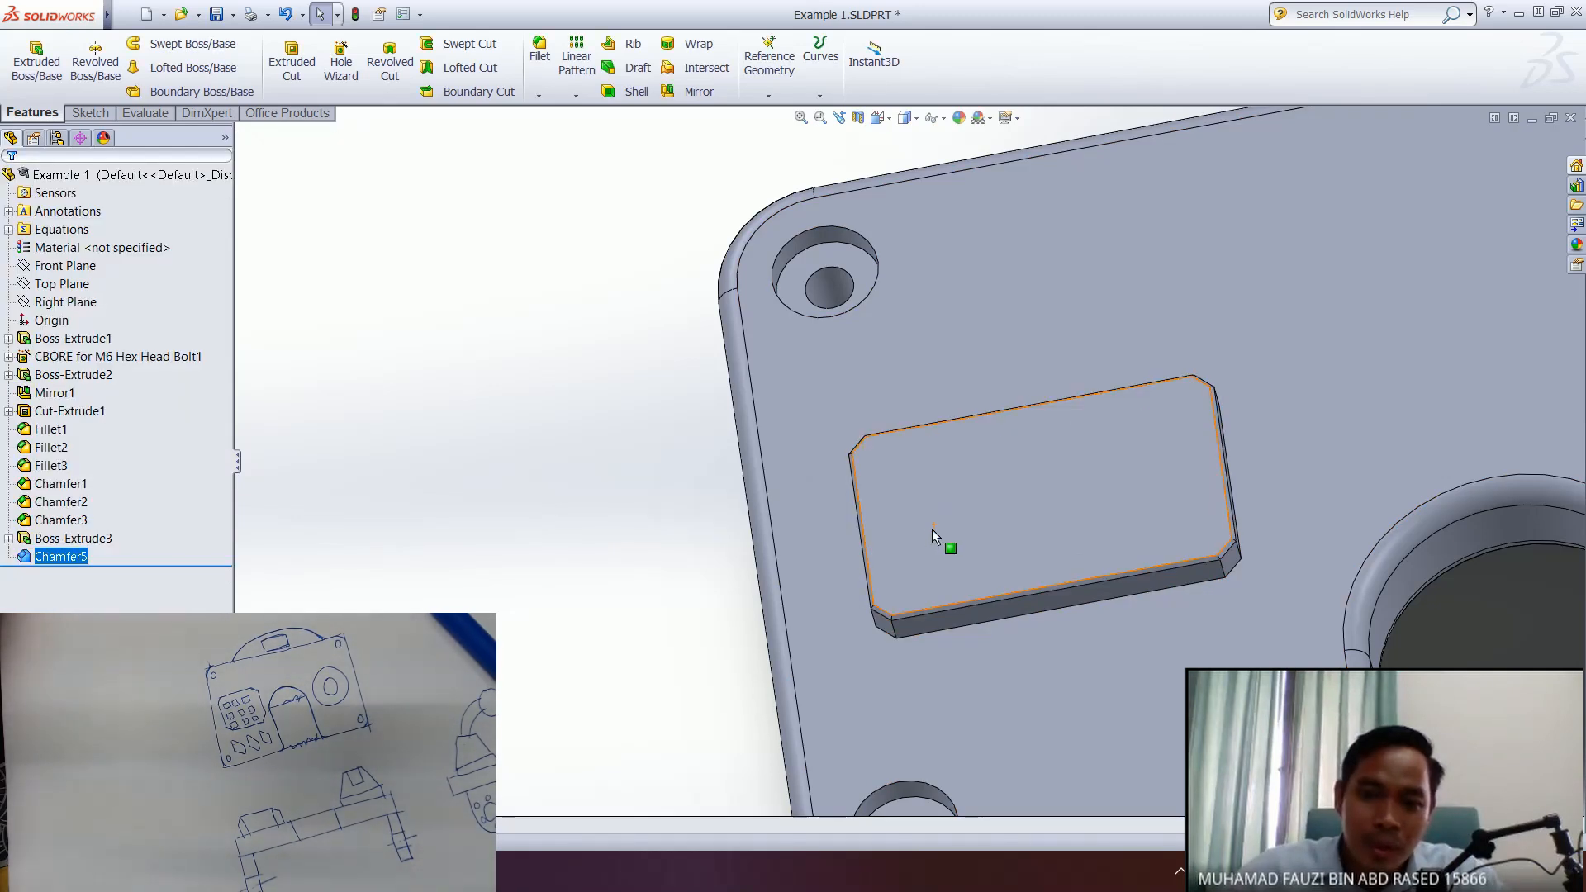
- Examine the raised block's chamfered top edges from several angles and its place on the plate
middle_drag(931, 529, 974, 508)
scroll(902, 654, up, 4)
scroll(965, 547, down, 4)
scroll(965, 547, down, 4)
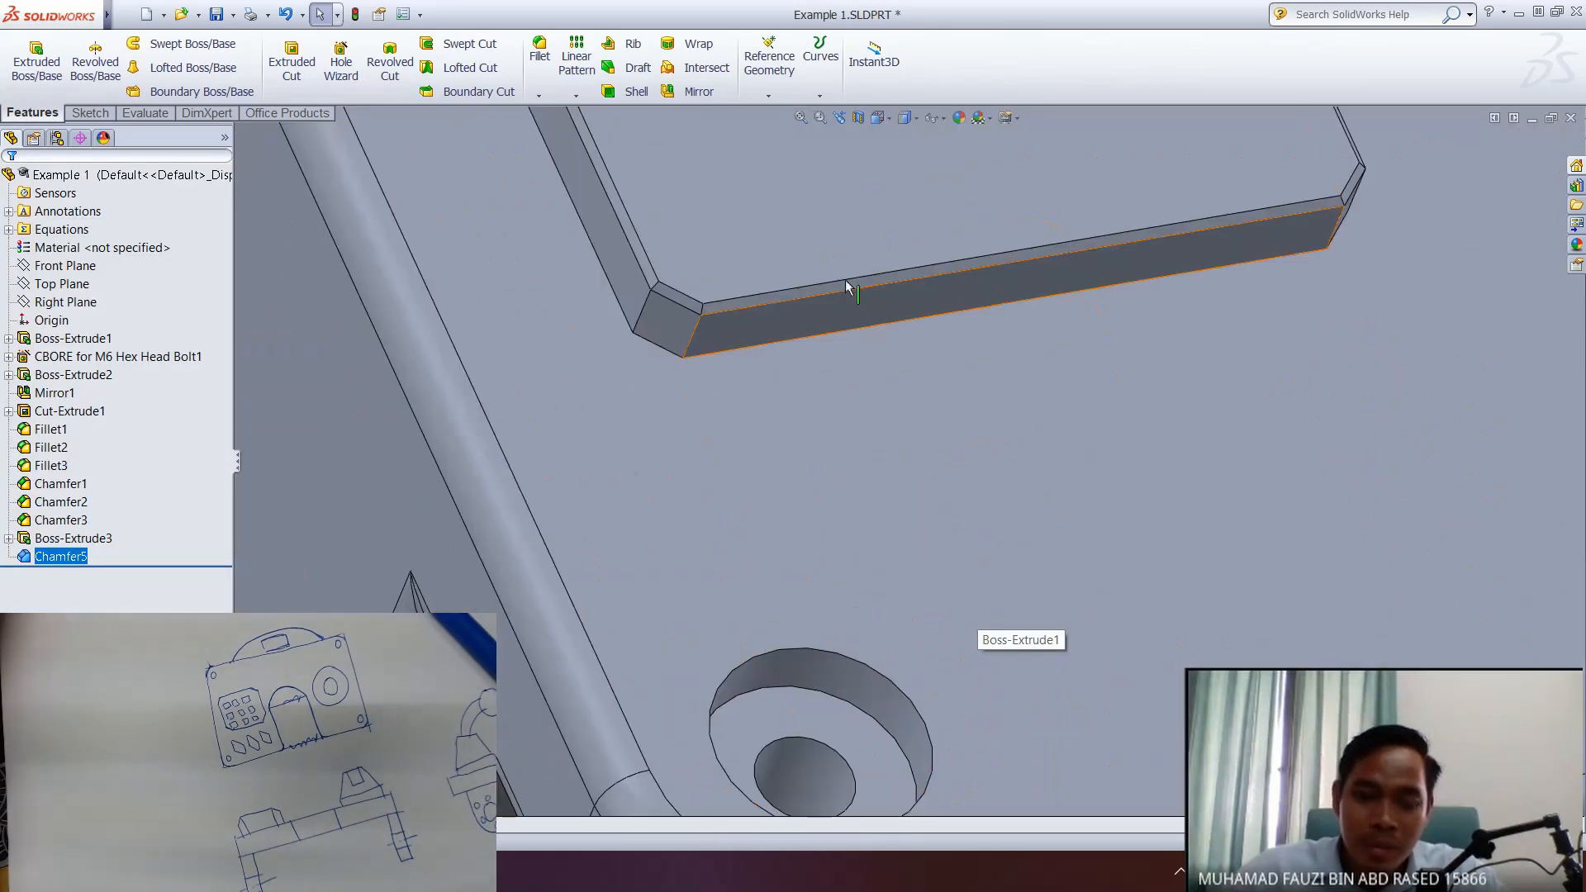
ctrl+middle_drag(846, 287, 785, 545)
middle_drag(1057, 423, 925, 528)
middle_drag(1042, 371, 1020, 450)
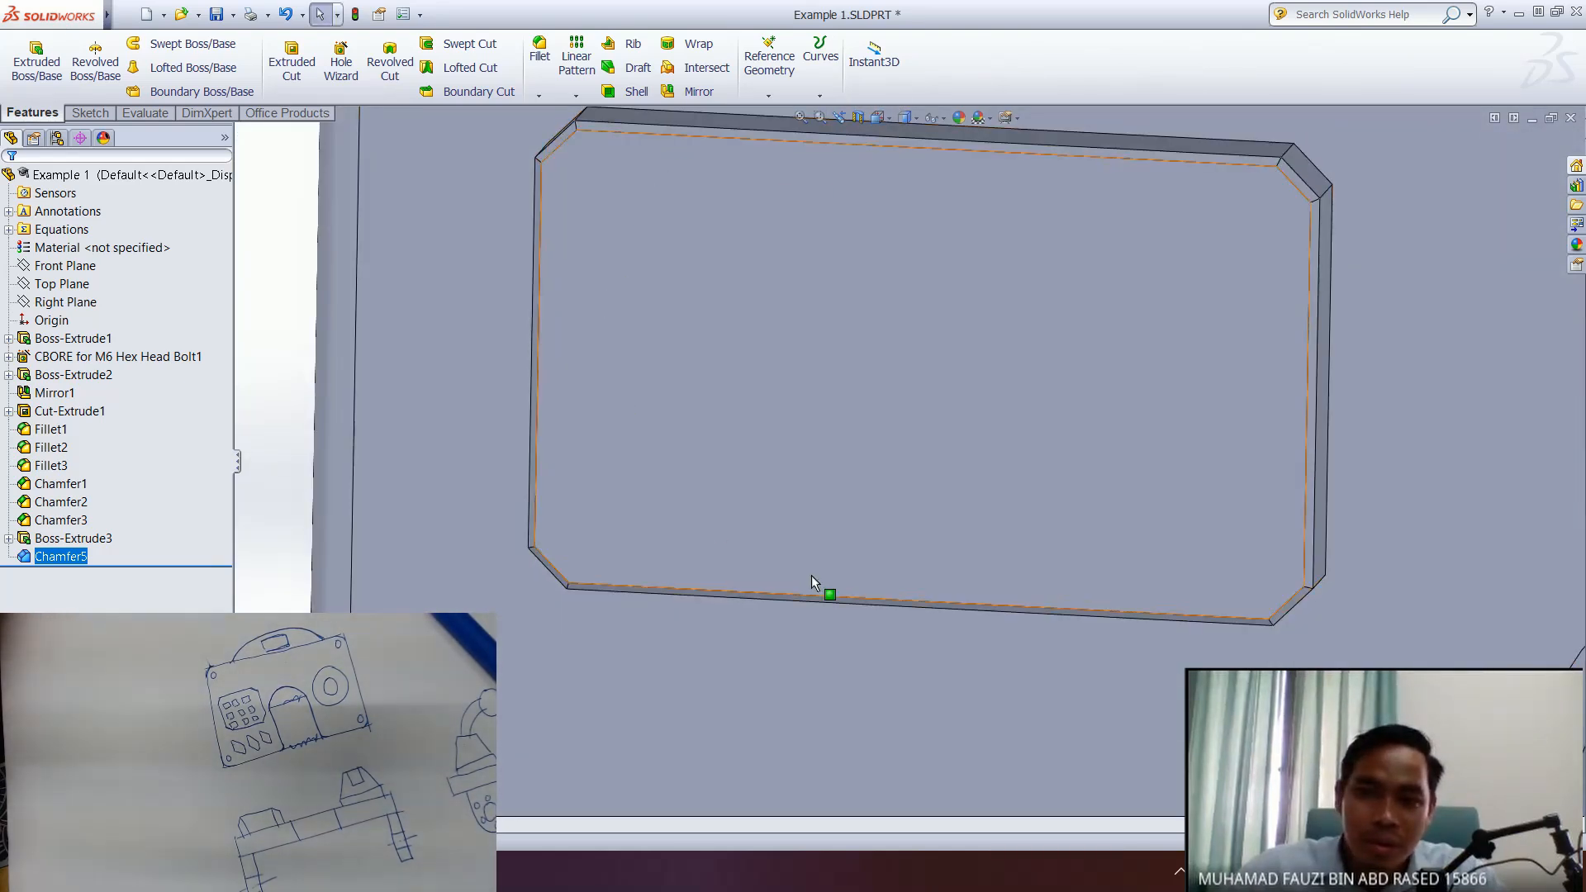
middle_drag(1042, 537, 1156, 413)
middle_drag(763, 359, 751, 454)
scroll(930, 472, up, 5)
scroll(771, 471, down, 4)
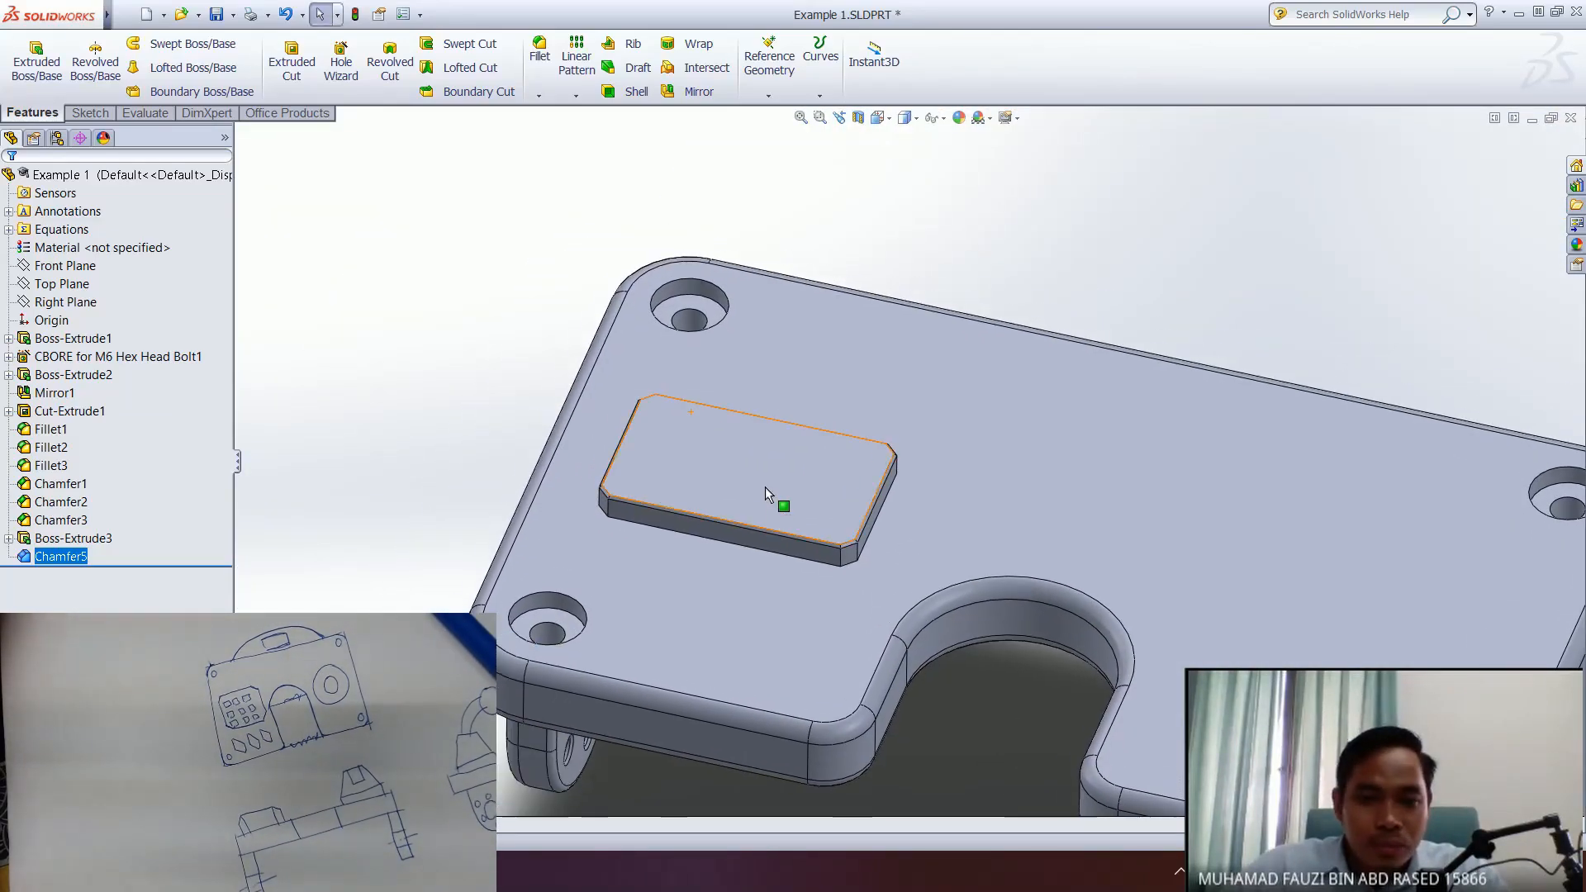
- Set up a 1.5 mm constant-radius fillet on the raised block's base edges, extending the selection to all inner edge loops of the plate's top face
scroll(771, 508, down, 2)
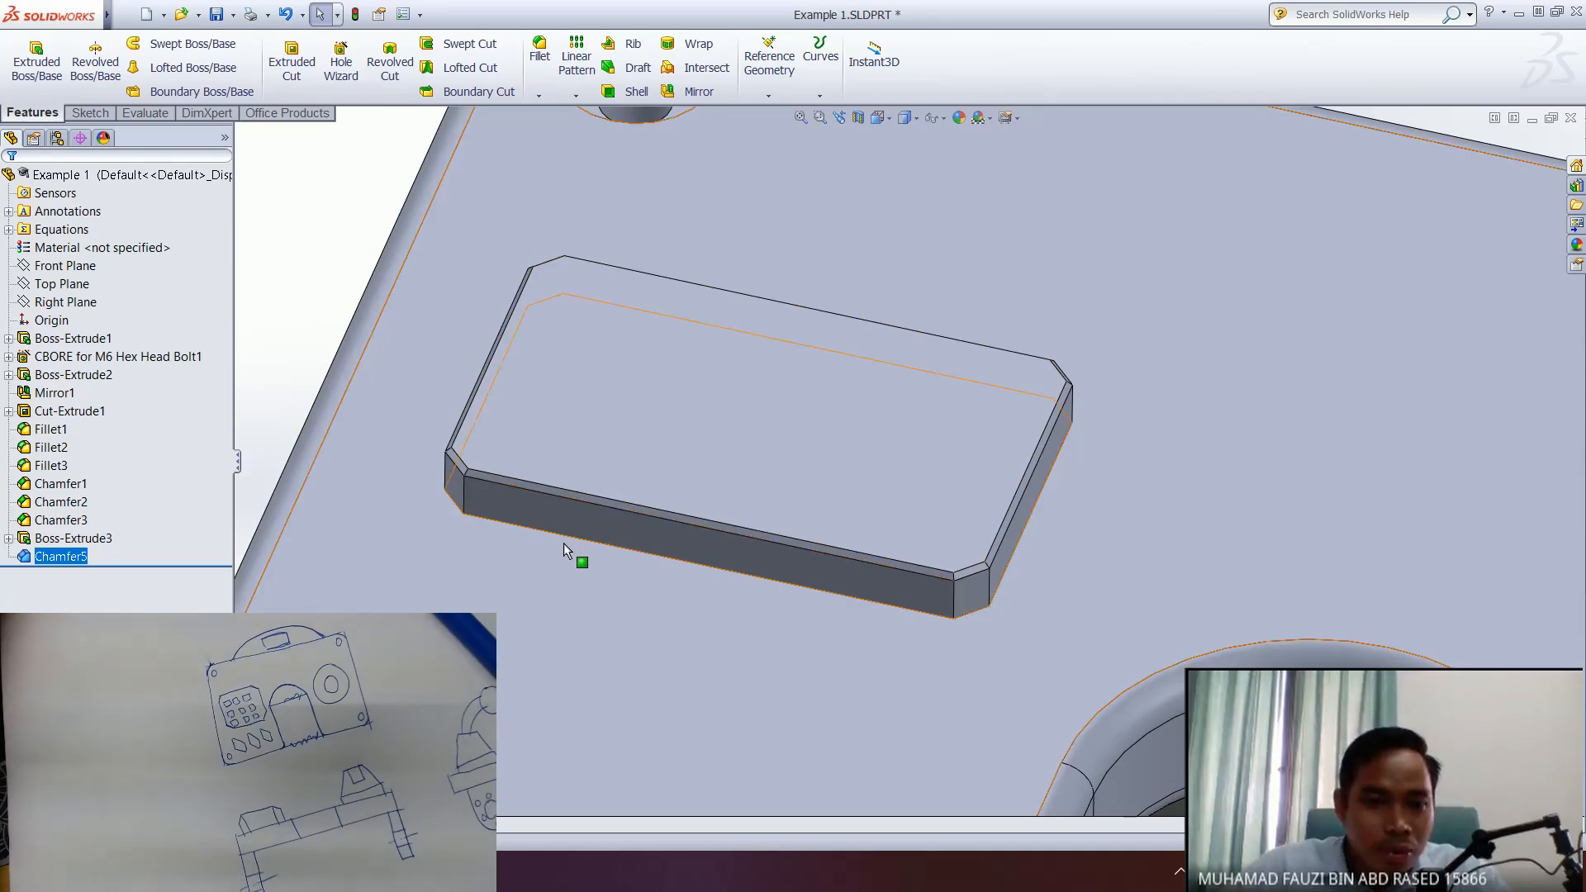
click(540, 97)
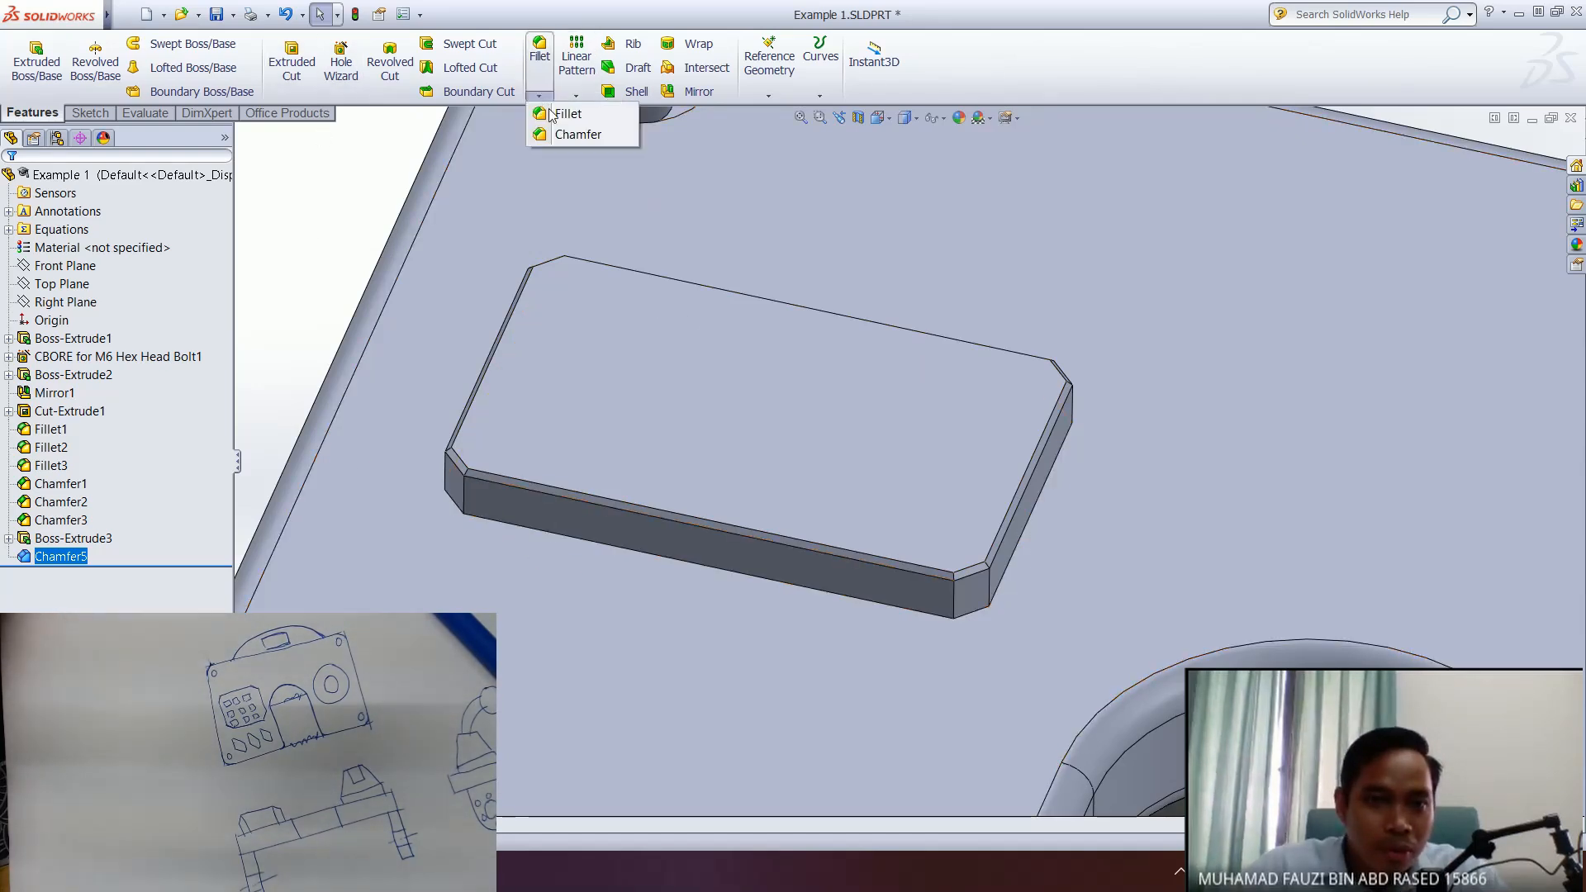
click(568, 114)
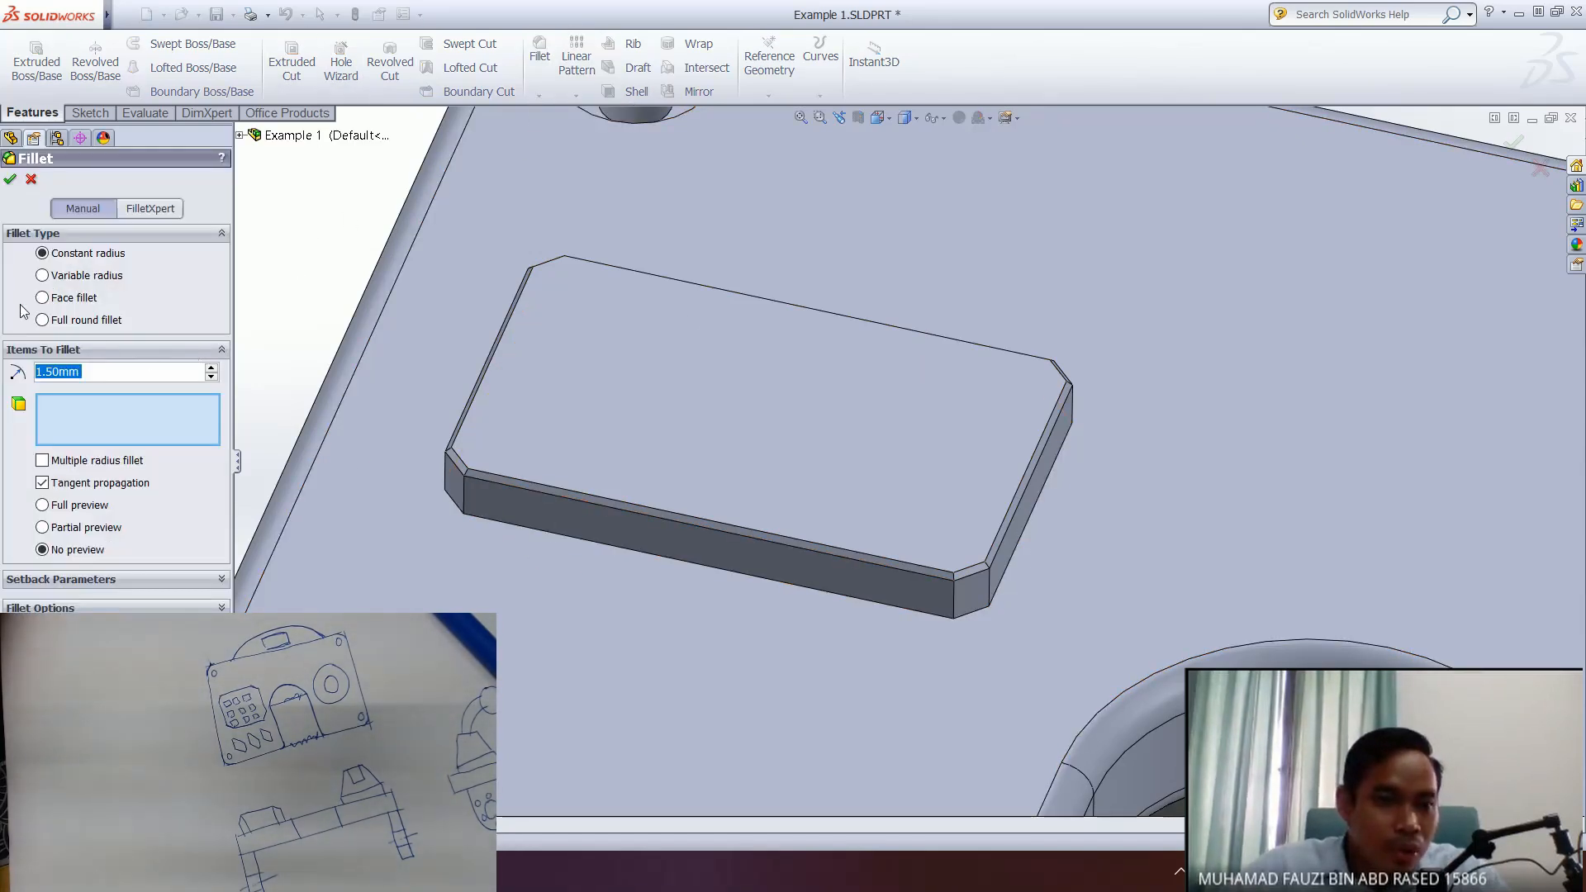
click(583, 536)
middle_drag(505, 514, 514, 523)
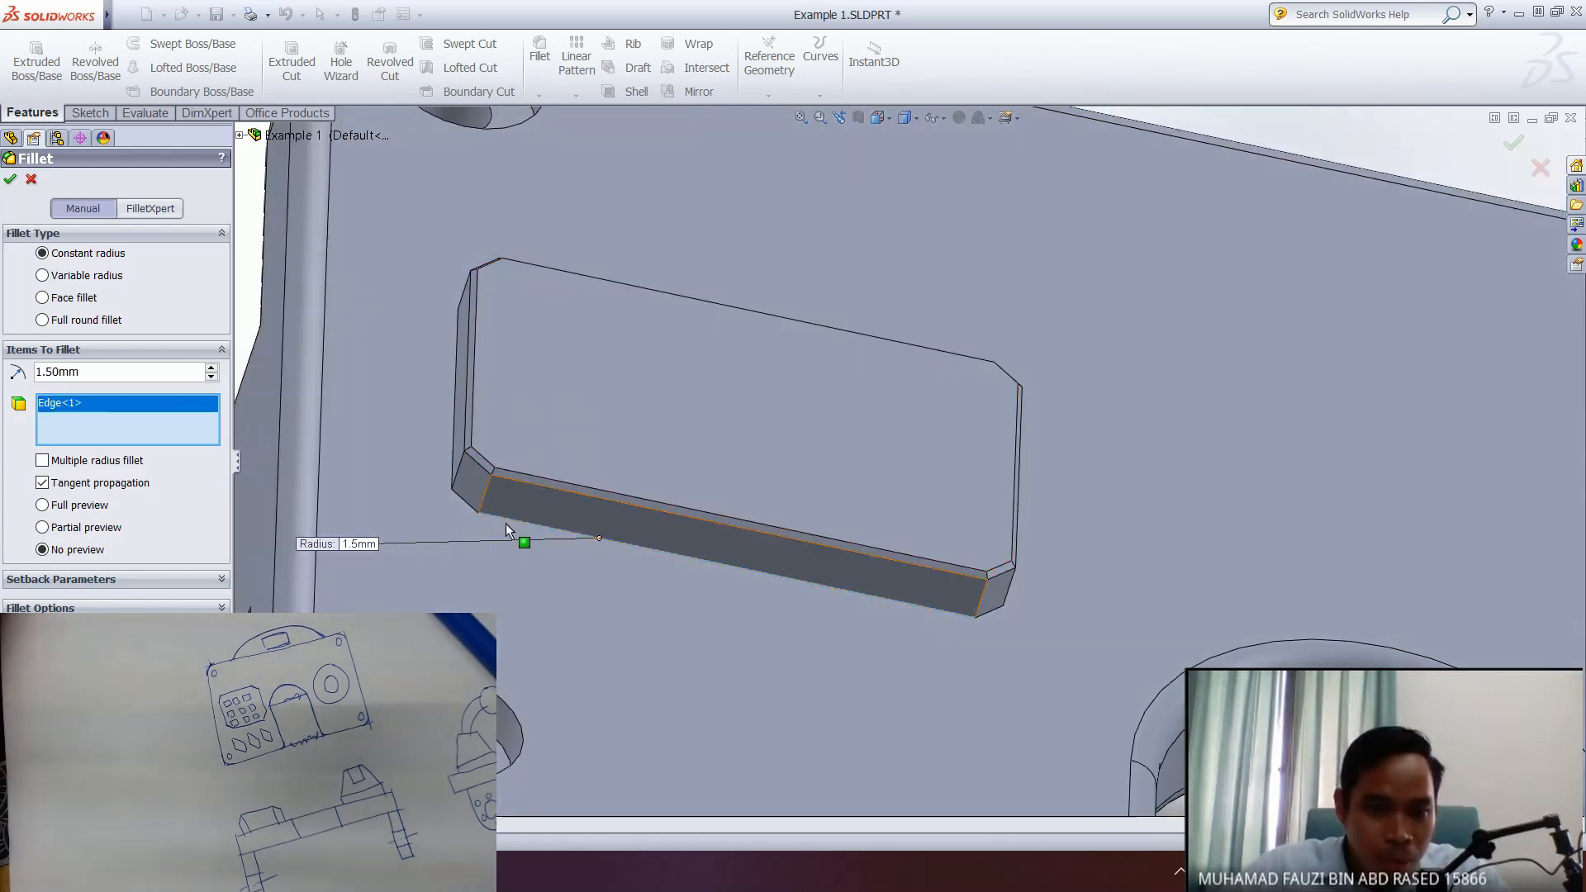
click(460, 497)
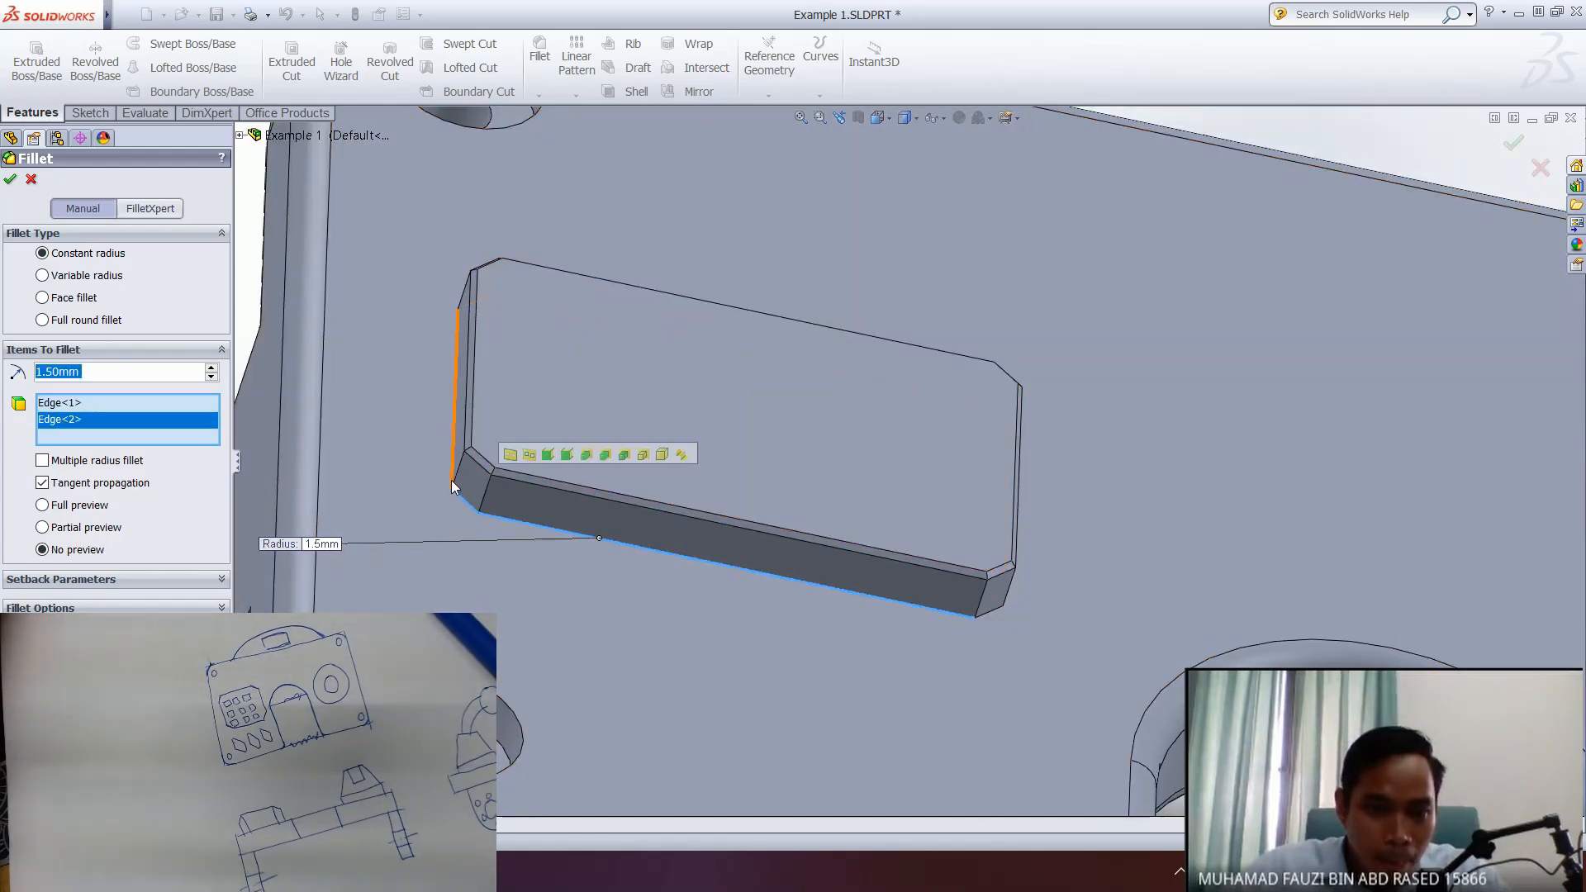
click(530, 455)
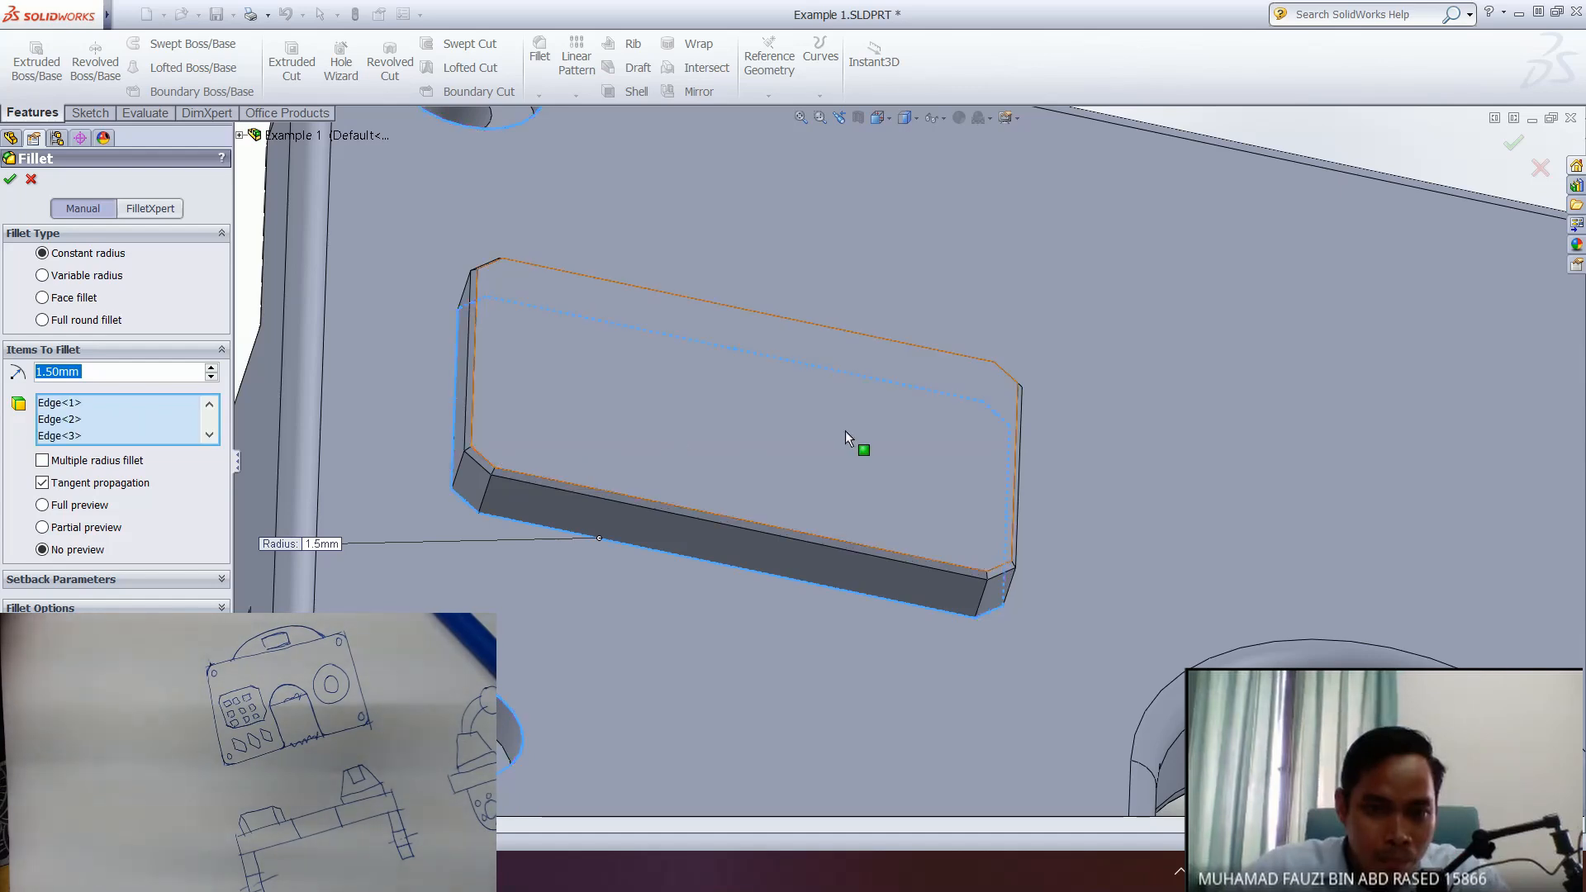
middle_drag(554, 360, 652, 370)
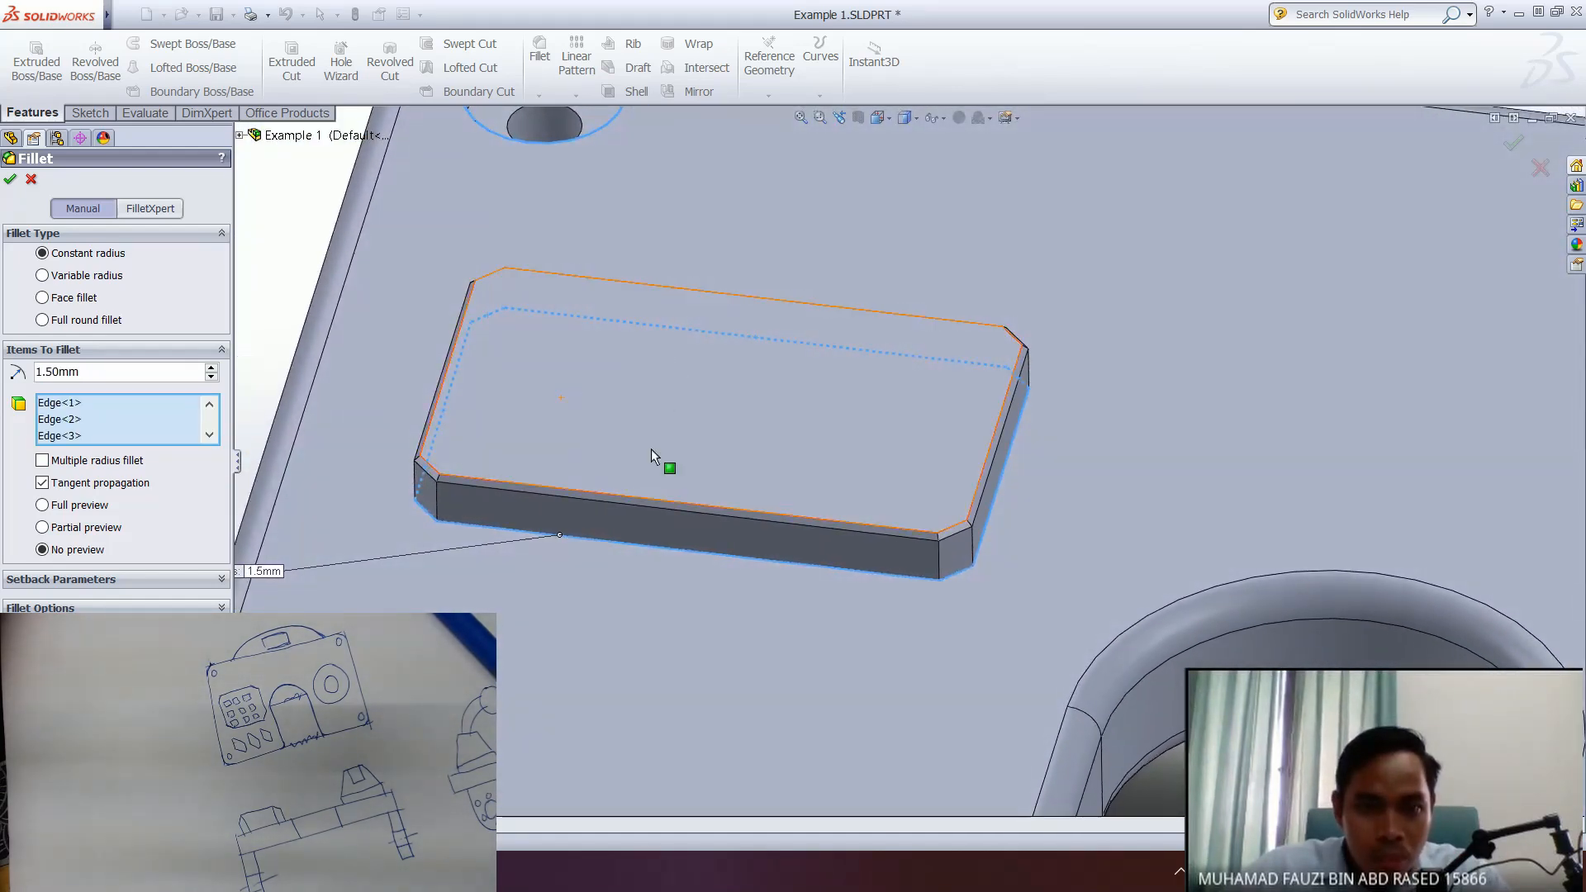
- Check the selected edges around the block's base and the four hole rims, and apply the 1.5 mm fillet
scroll(652, 454, up, 6)
scroll(850, 439, up, 3)
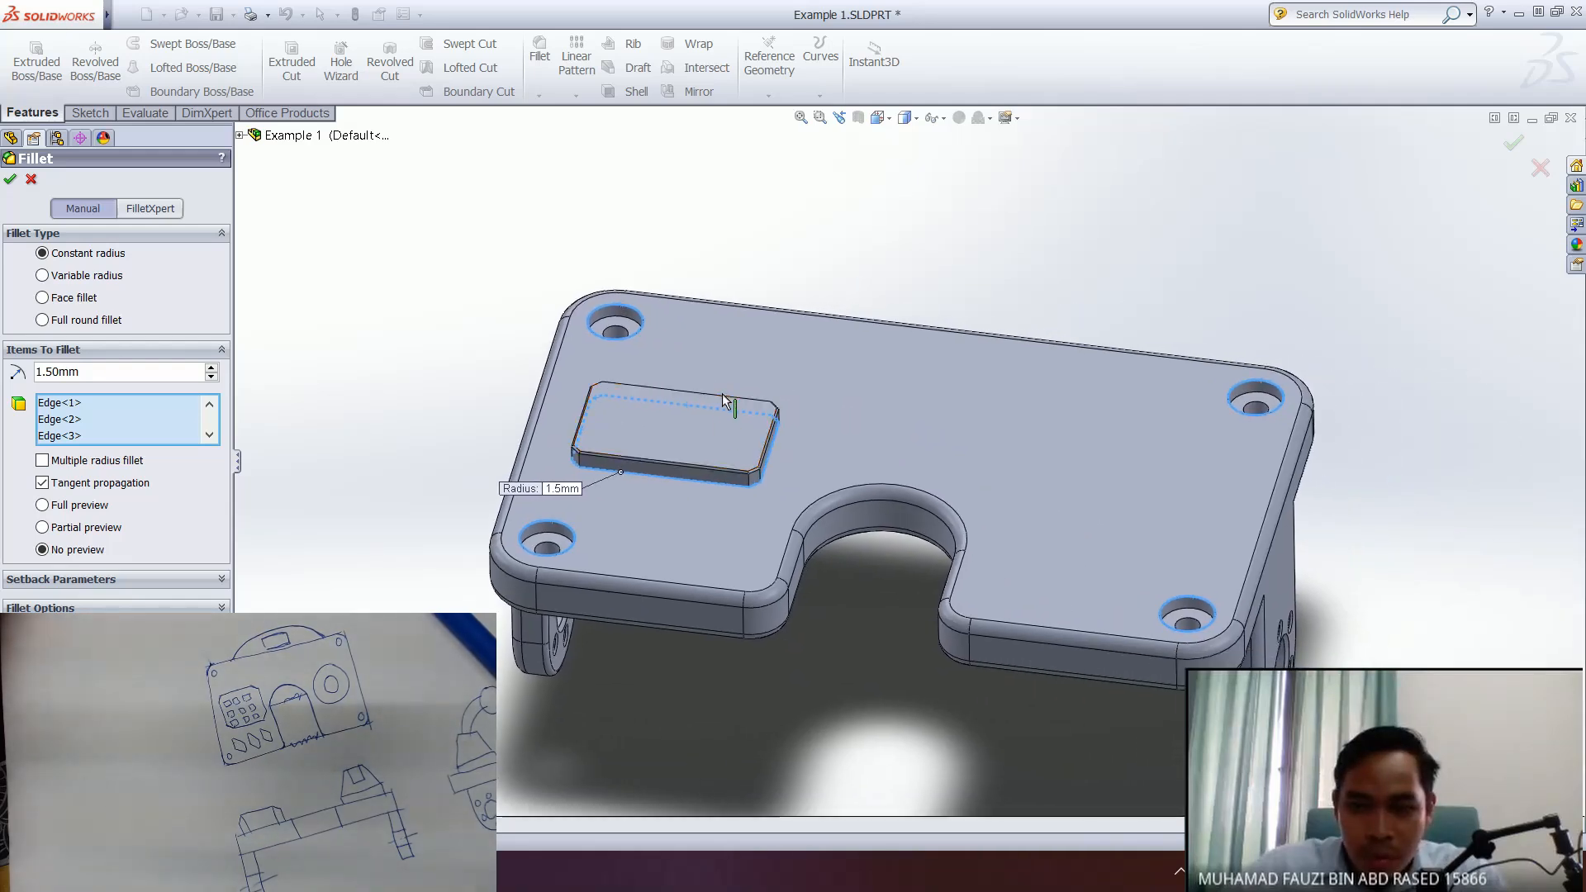
scroll(766, 485, down, 5)
scroll(702, 475, down, 2)
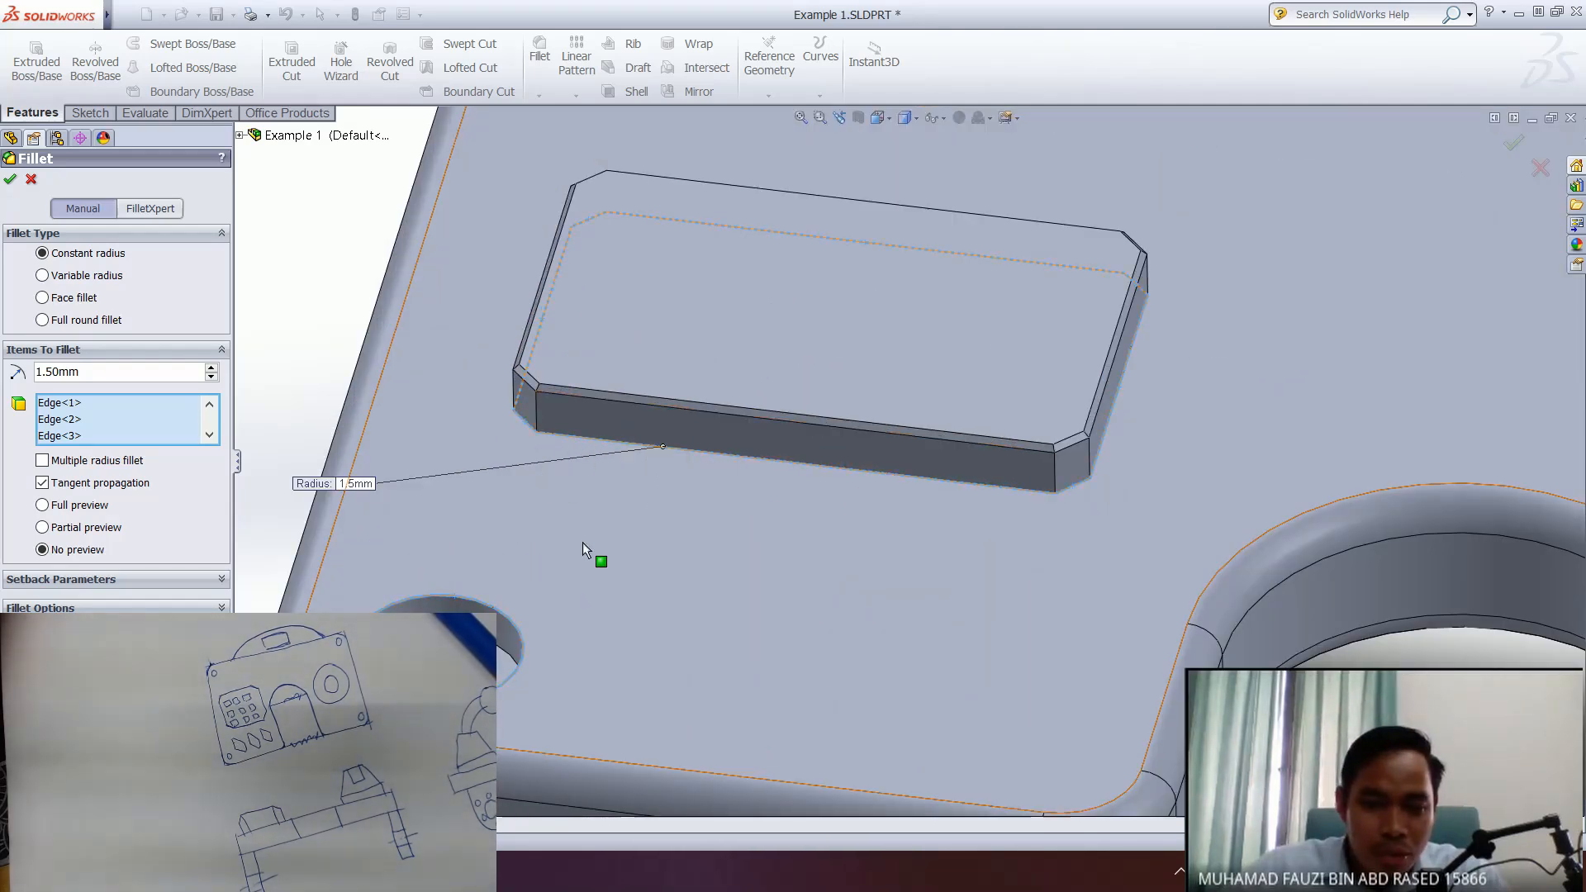
middle_drag(562, 647, 602, 477)
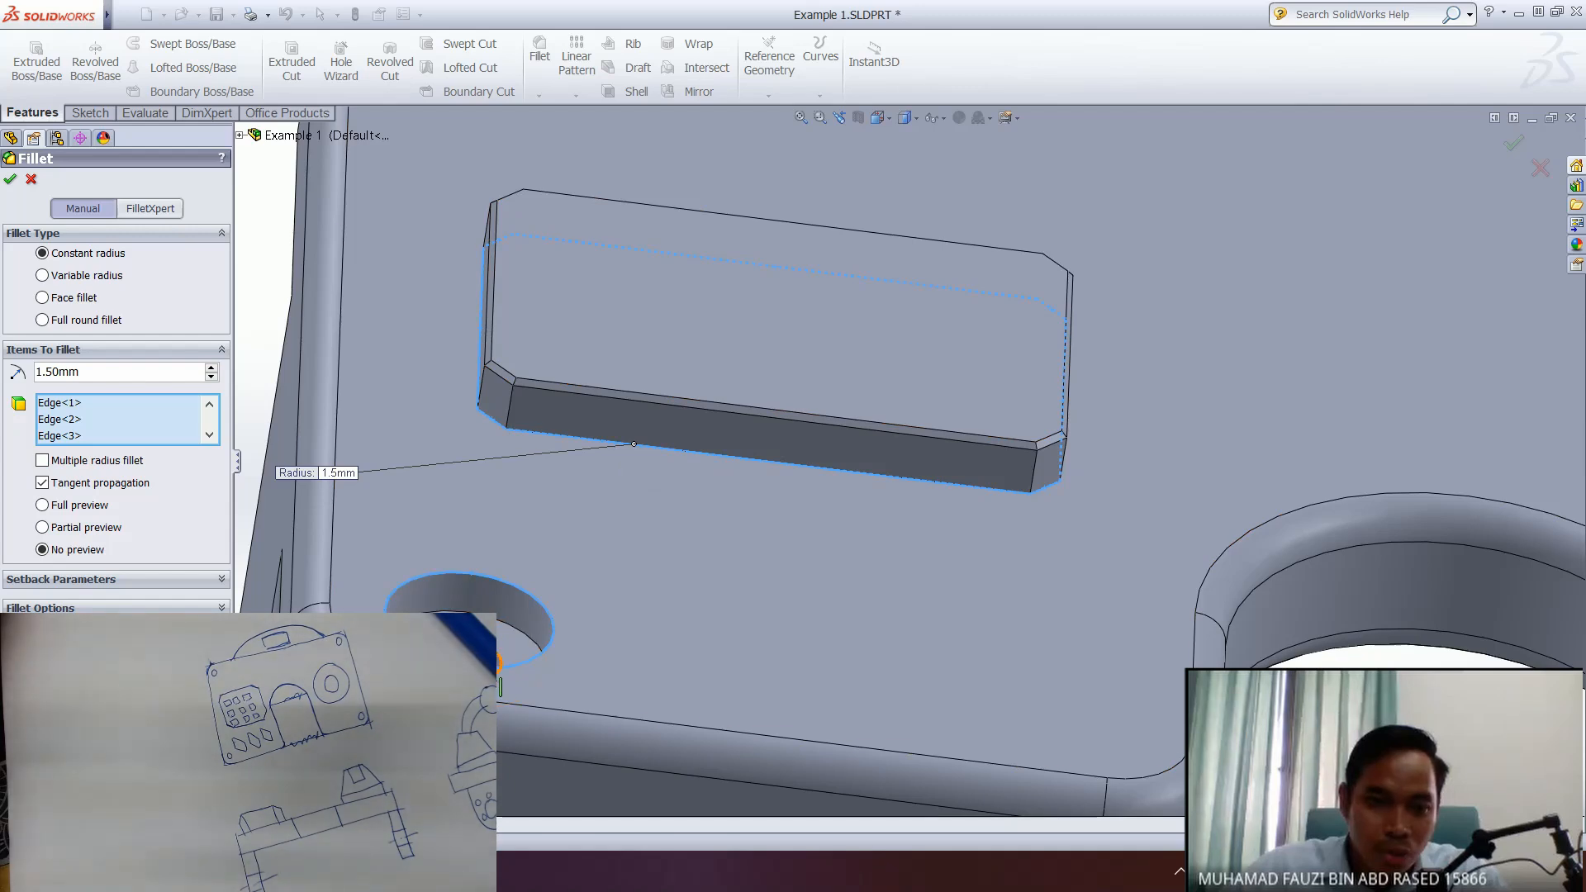
ctrl+middle_drag(535, 435, 525, 553)
click(553, 187)
ctrl+middle_drag(995, 367, 483, 340)
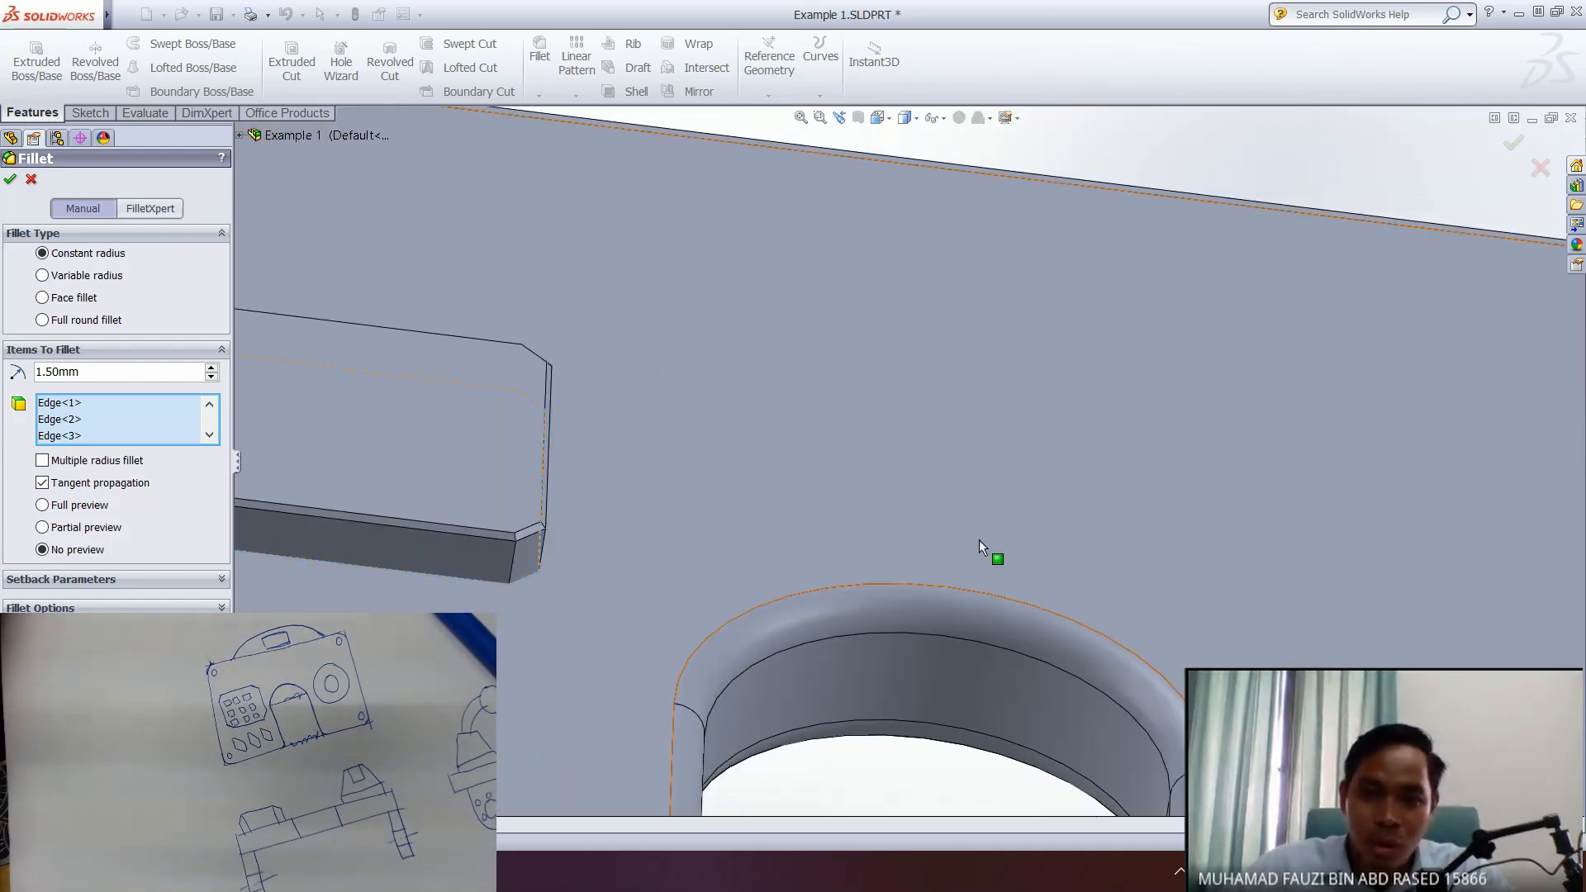
ctrl+middle_drag(1281, 580, 743, 449)
middle_drag(1090, 463, 1200, 534)
scroll(1250, 585, down, 4)
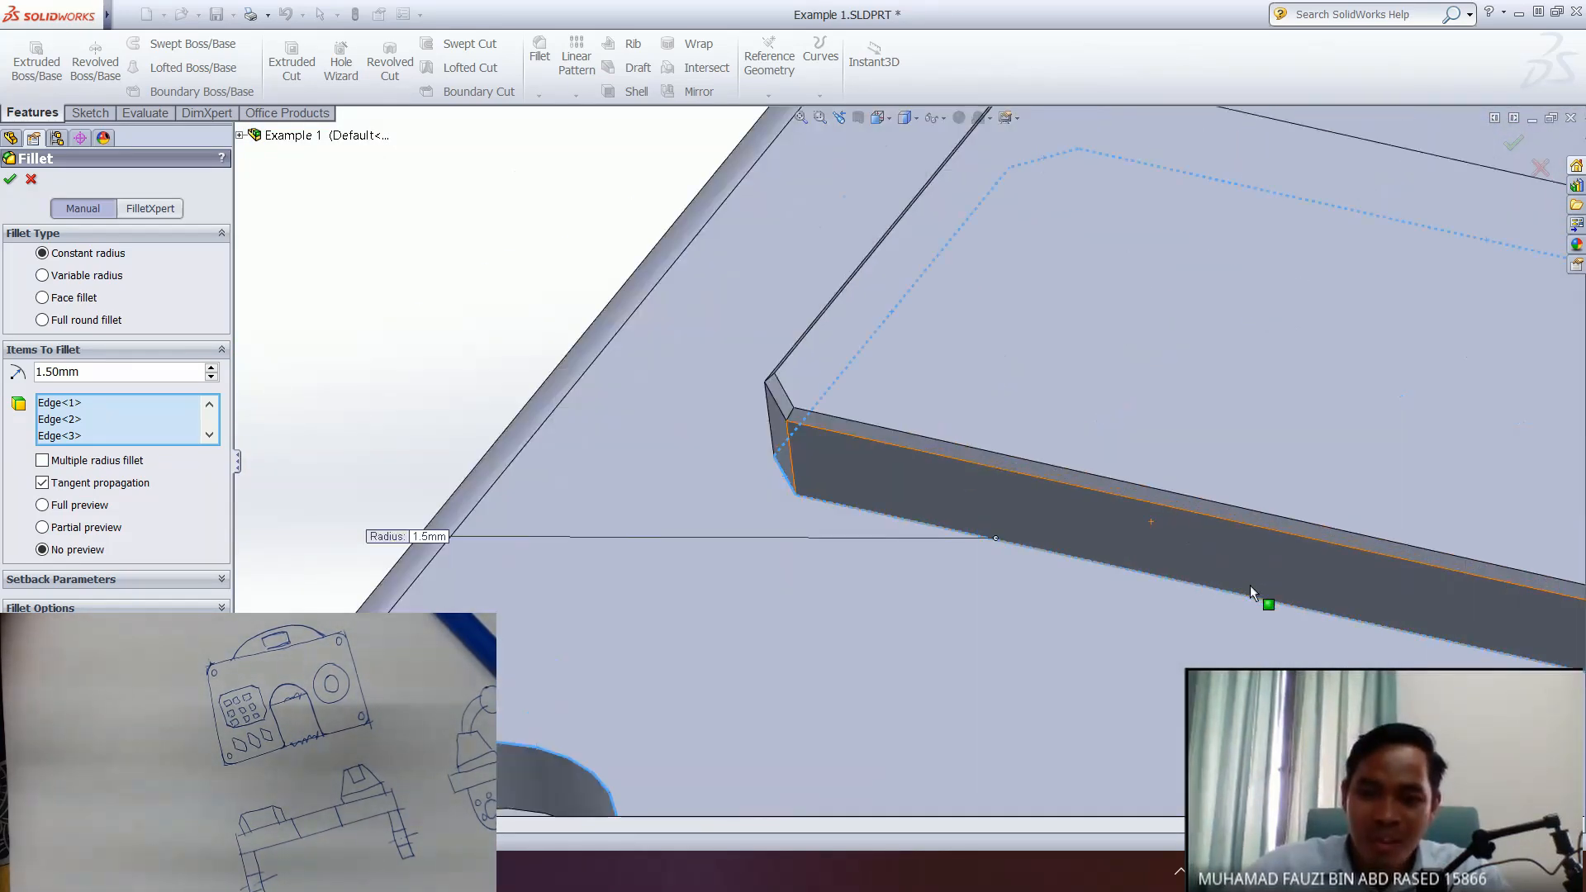
scroll(1246, 584, up, 4)
scroll(1241, 583, up, 5)
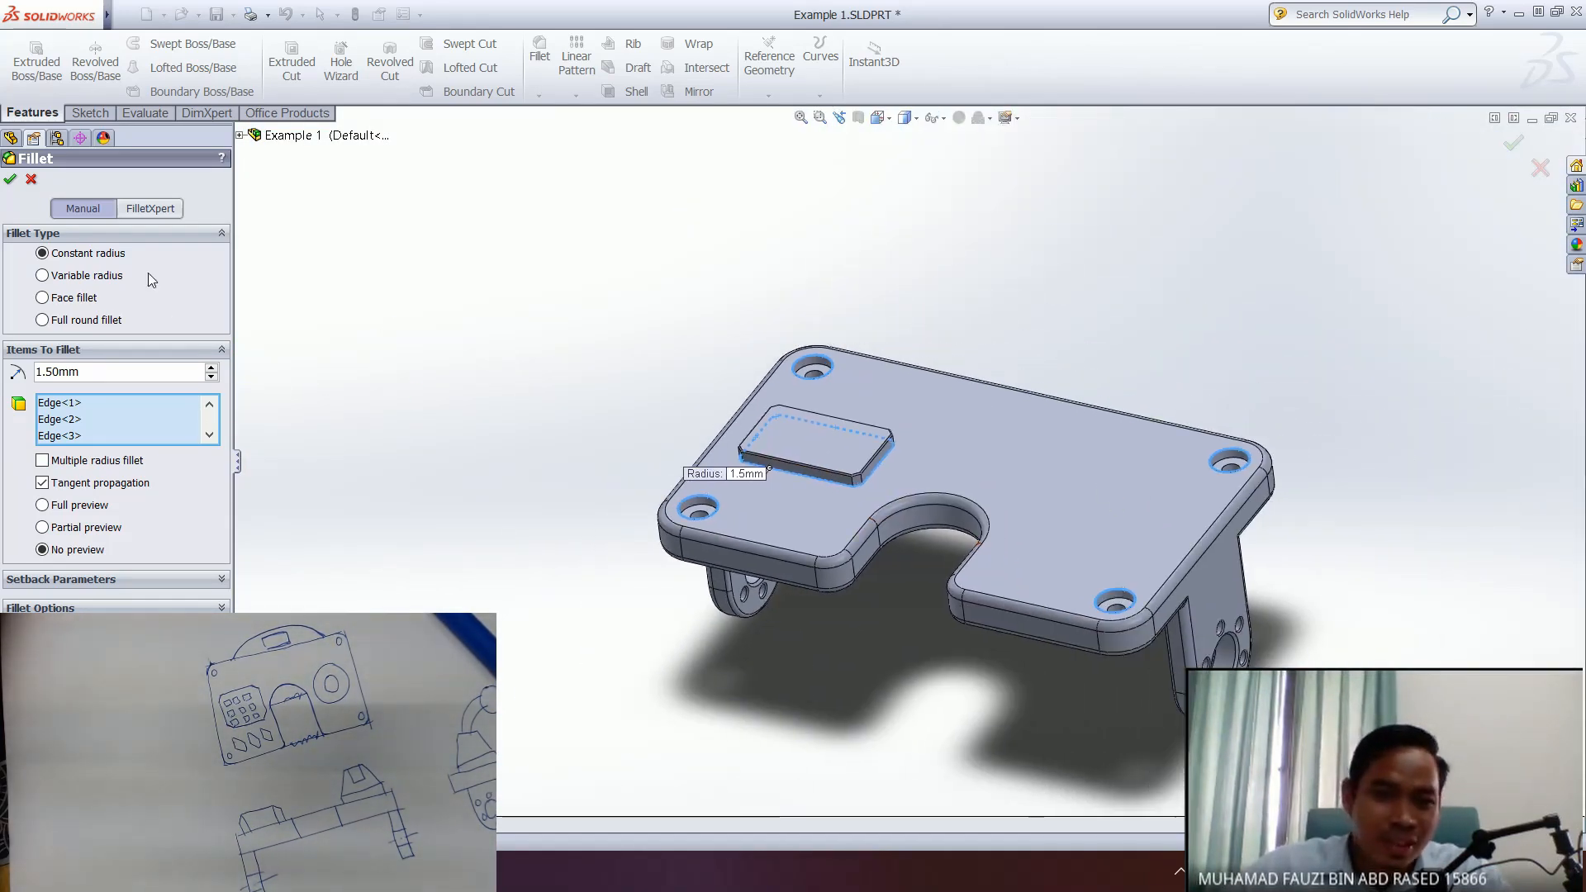
click(11, 180)
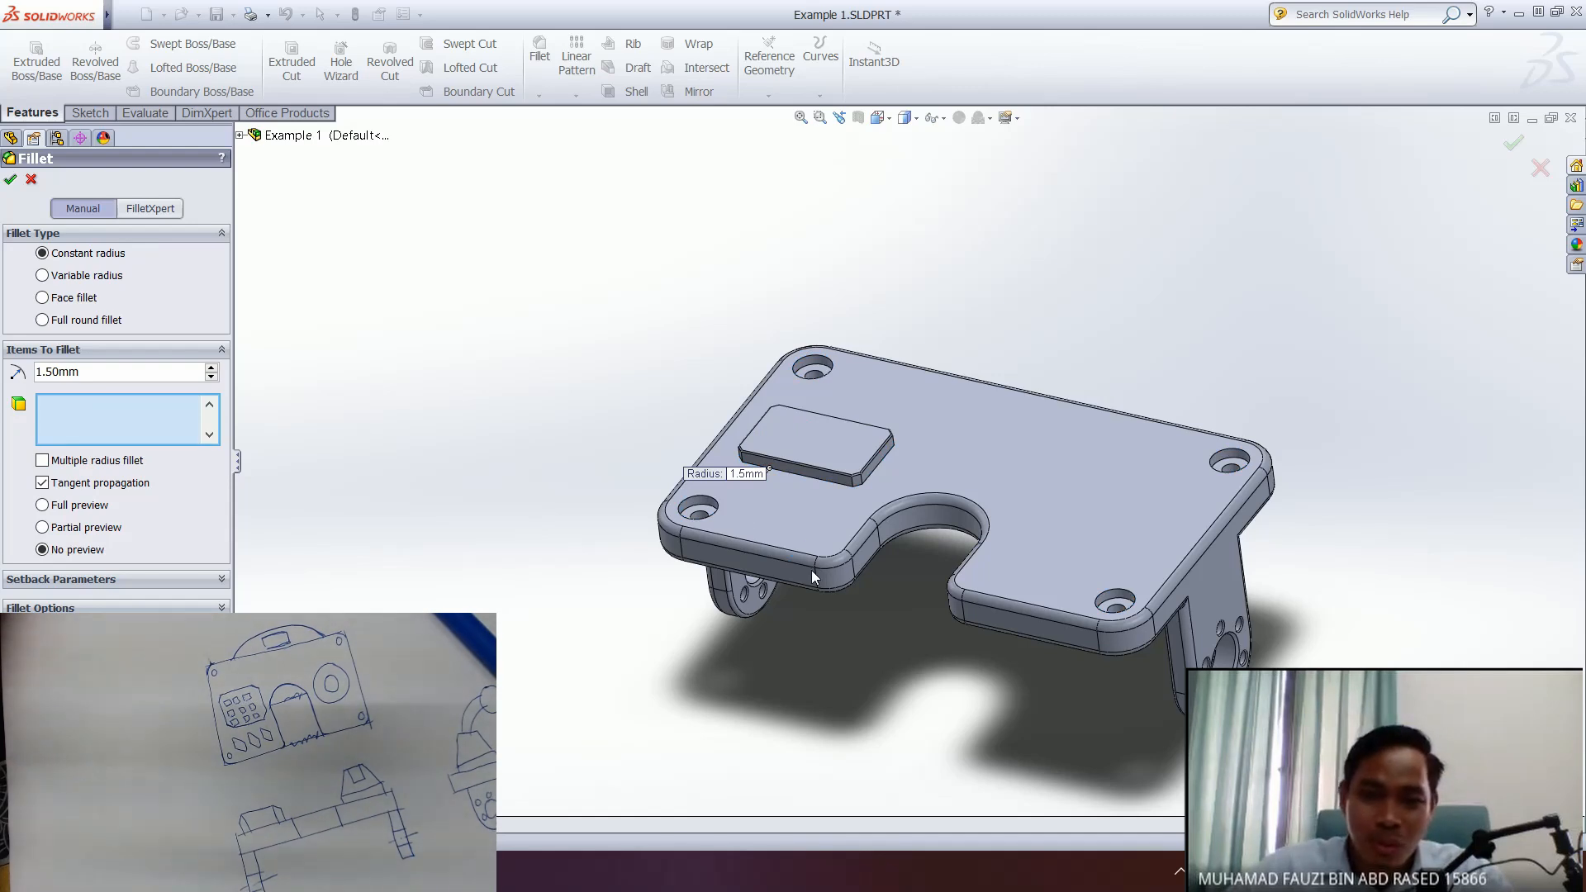
- Inspect the new fillet around the block's base and the hole rims, and save the part
middle_drag(801, 577, 814, 536)
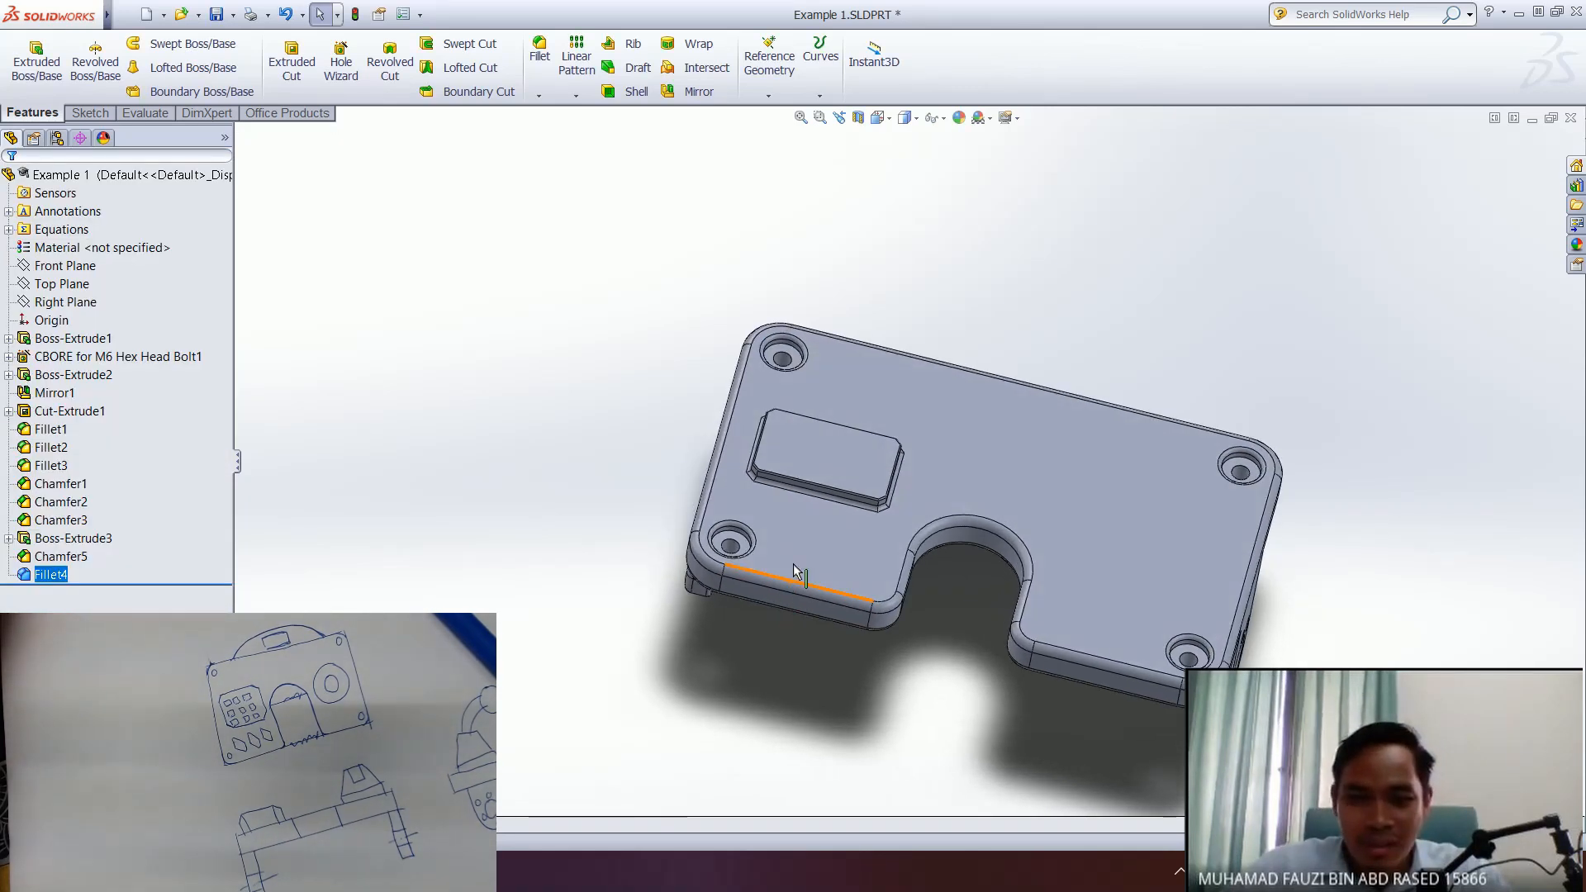
scroll(810, 529, down, 5)
middle_drag(799, 593, 642, 548)
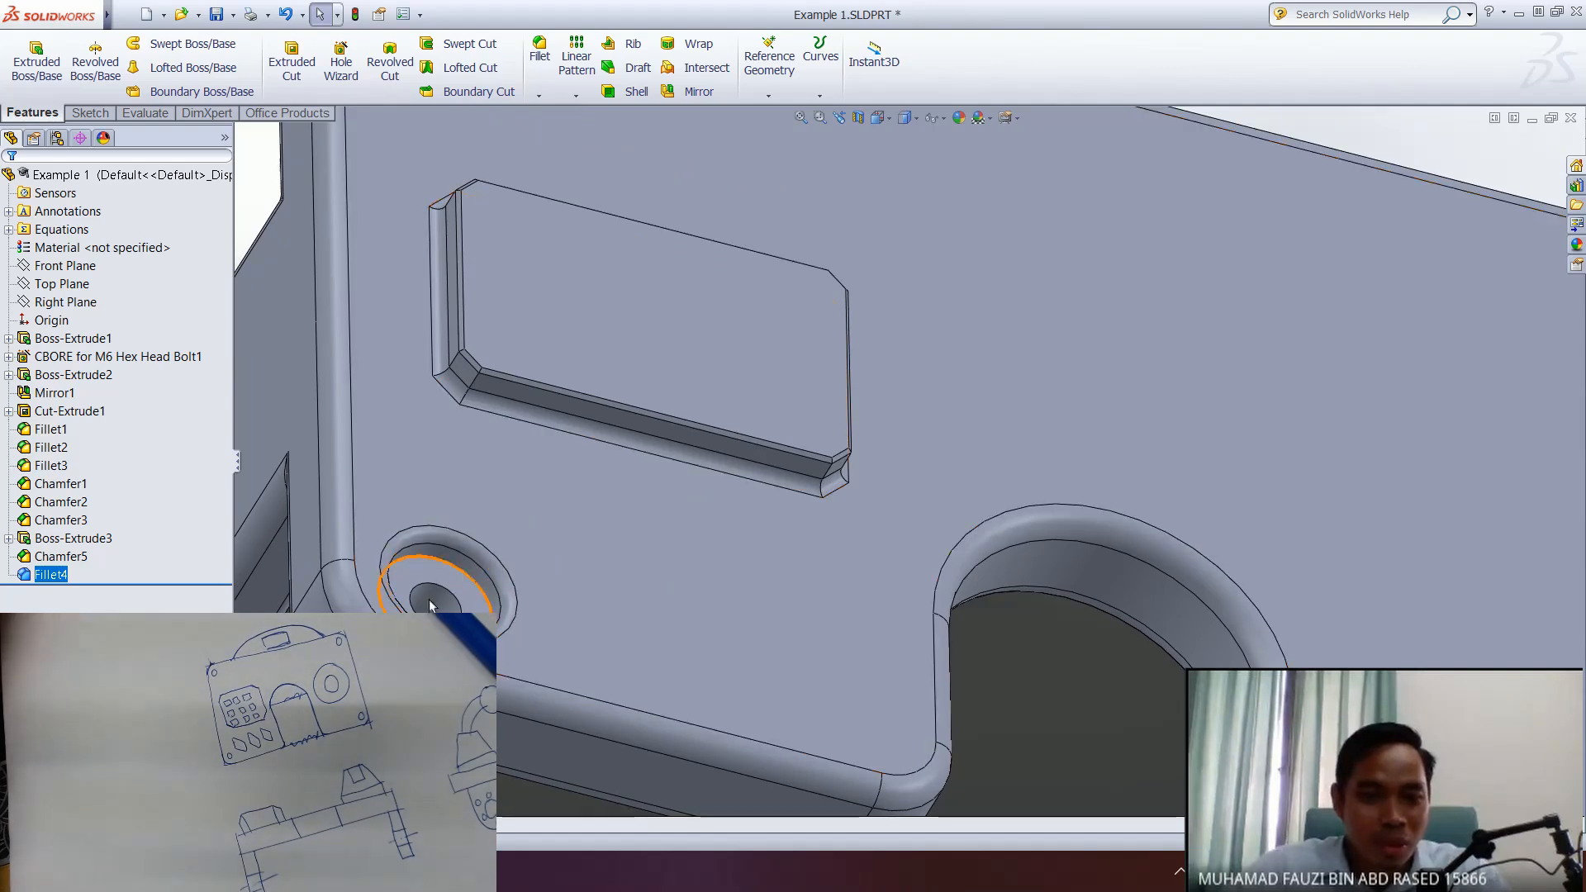
middle_drag(453, 589, 413, 595)
middle_drag(542, 535, 398, 294)
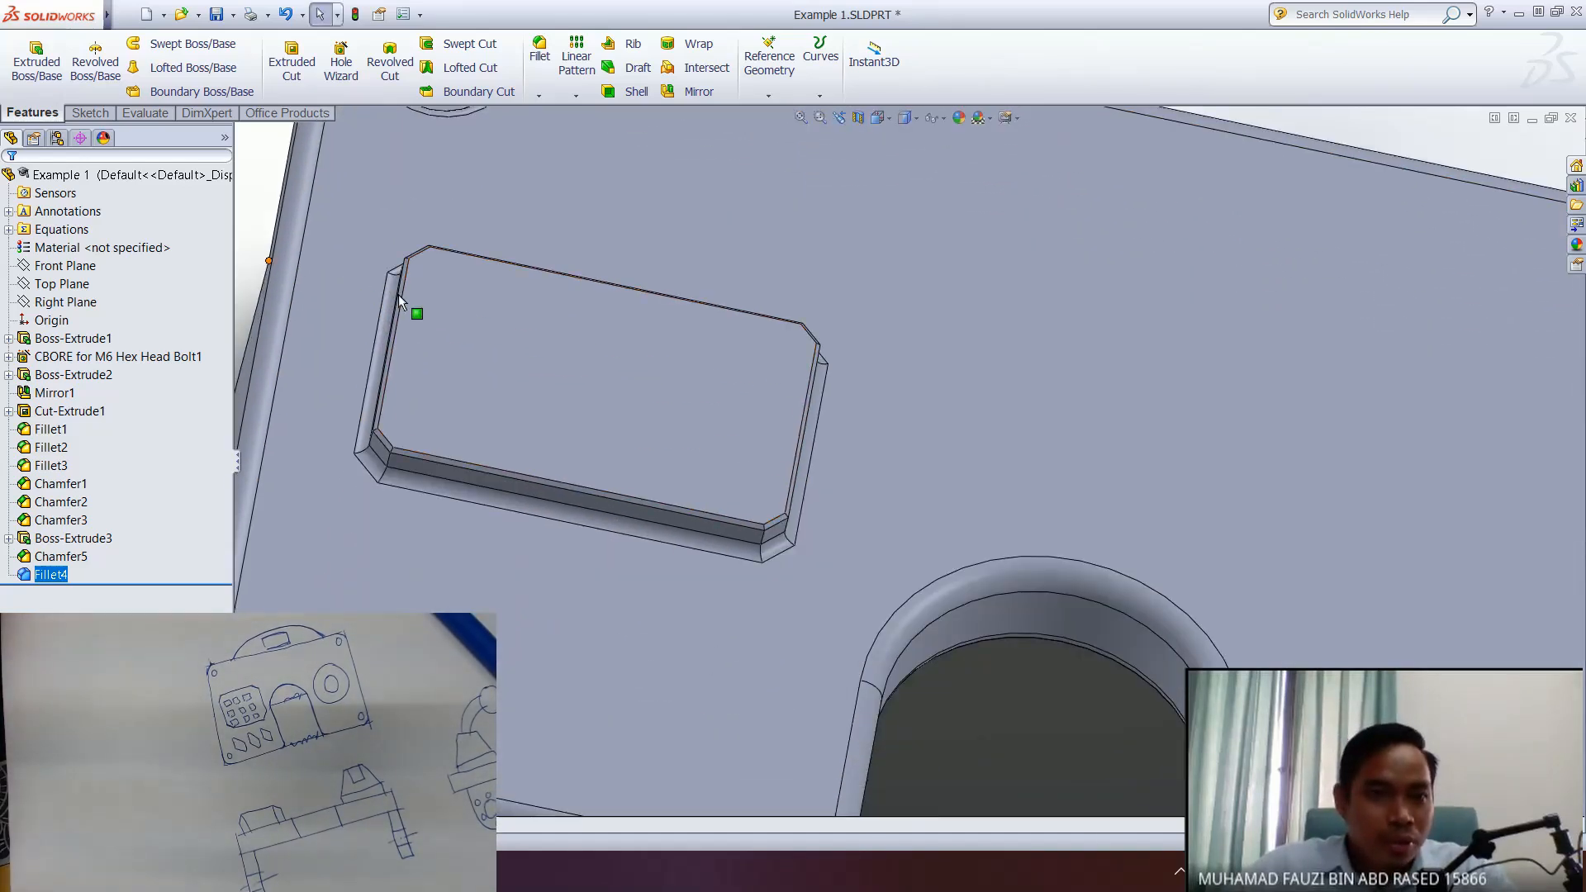
click(216, 15)
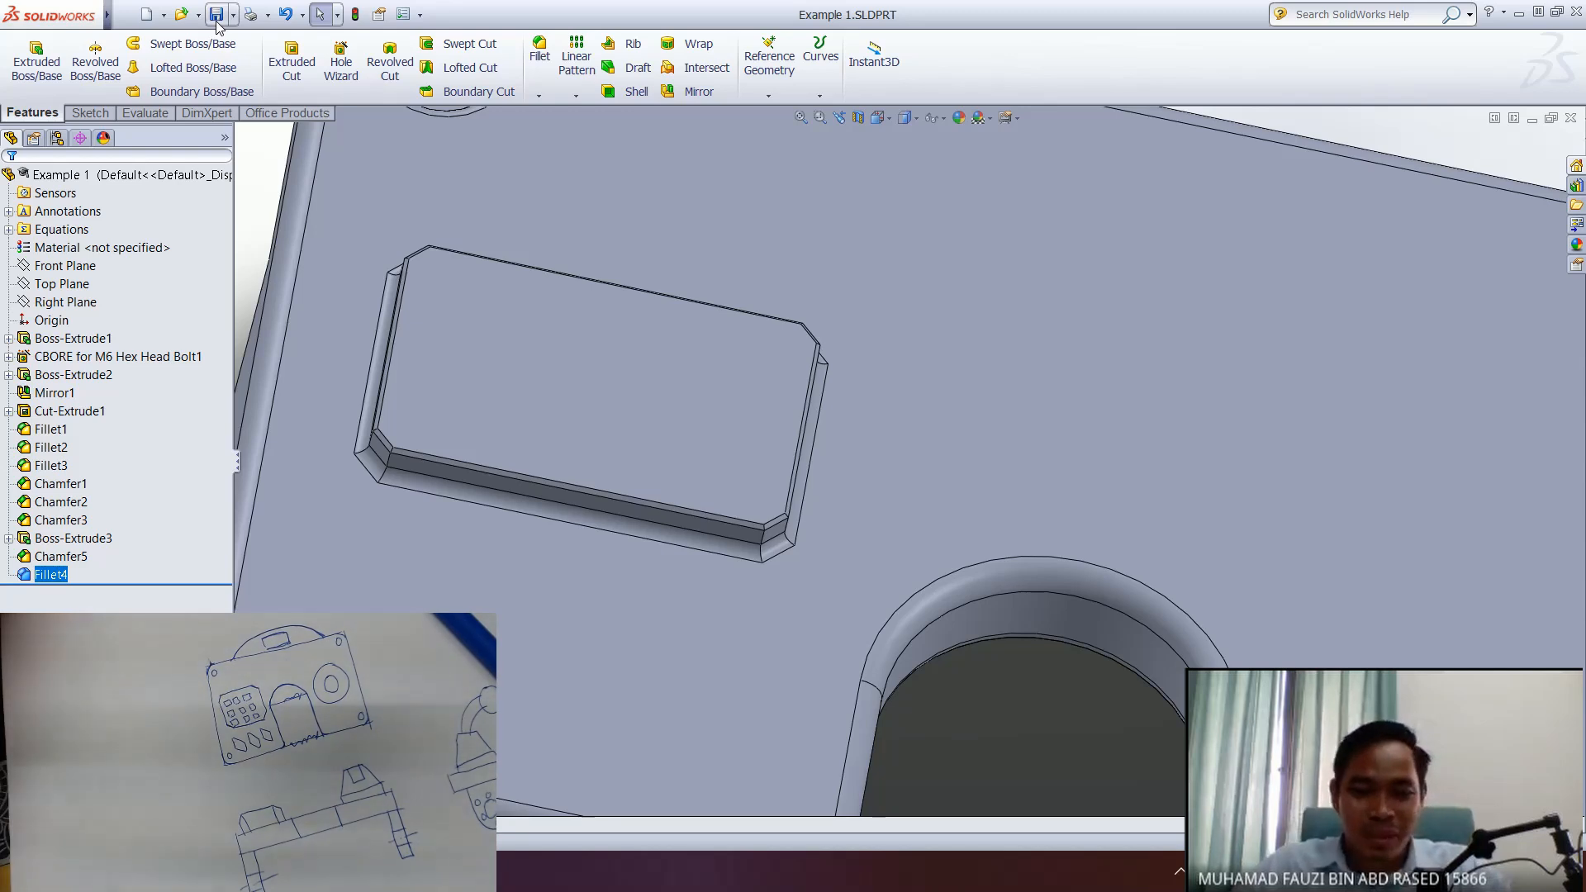
- Examine the filleted and chamfered block on the top plate from several angles
scroll(871, 483, down, 3)
scroll(871, 483, up, 8)
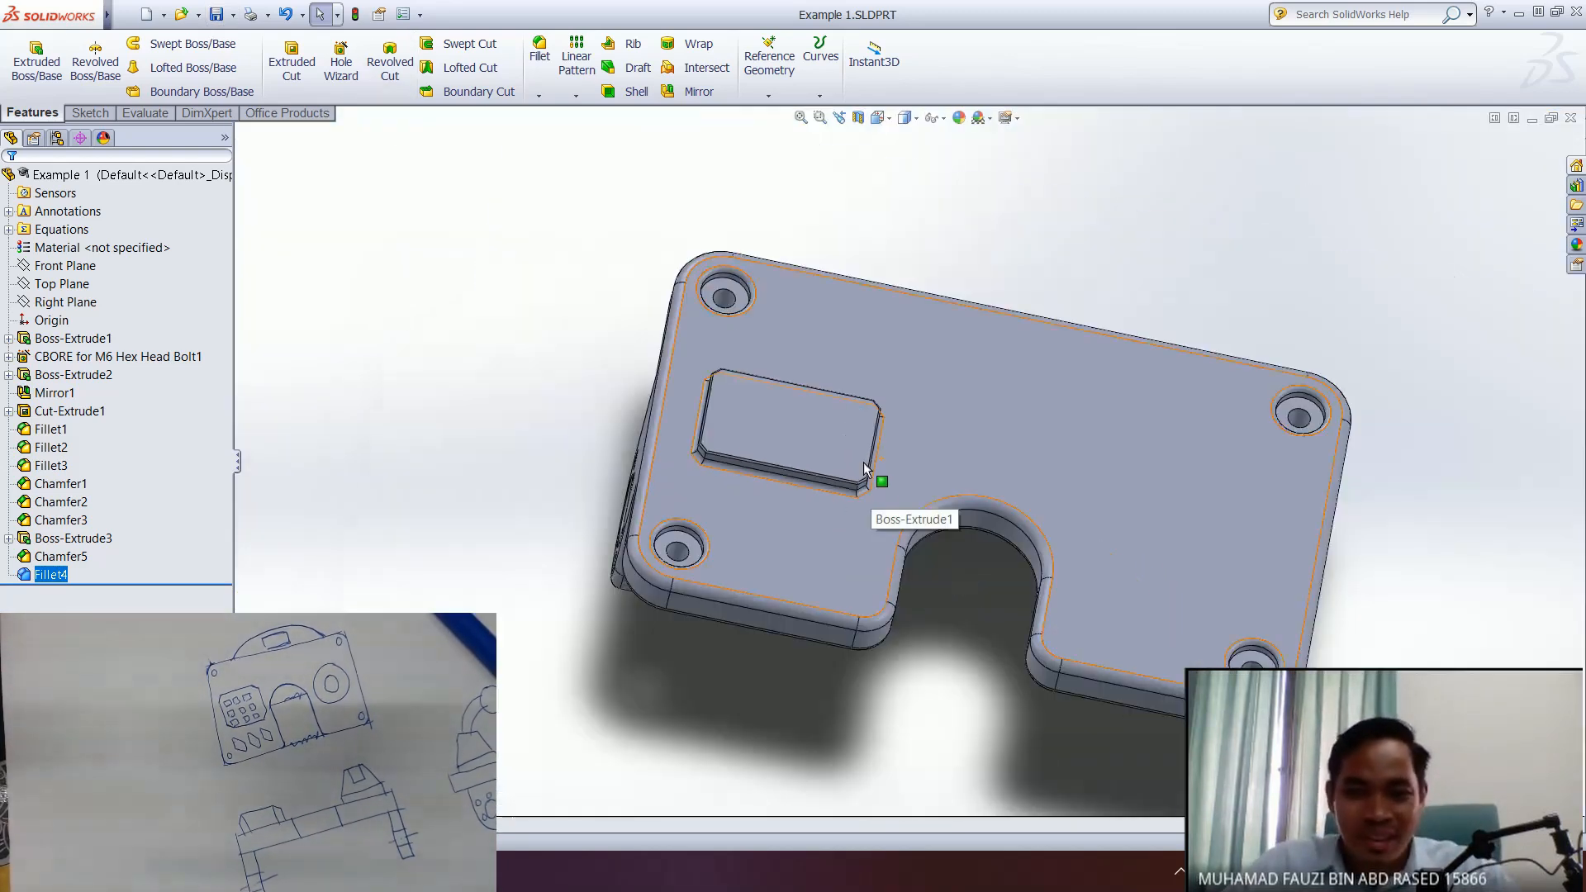
middle_drag(864, 462, 847, 483)
middle_drag(948, 468, 761, 474)
scroll(782, 497, down, 3)
middle_drag(923, 483, 876, 465)
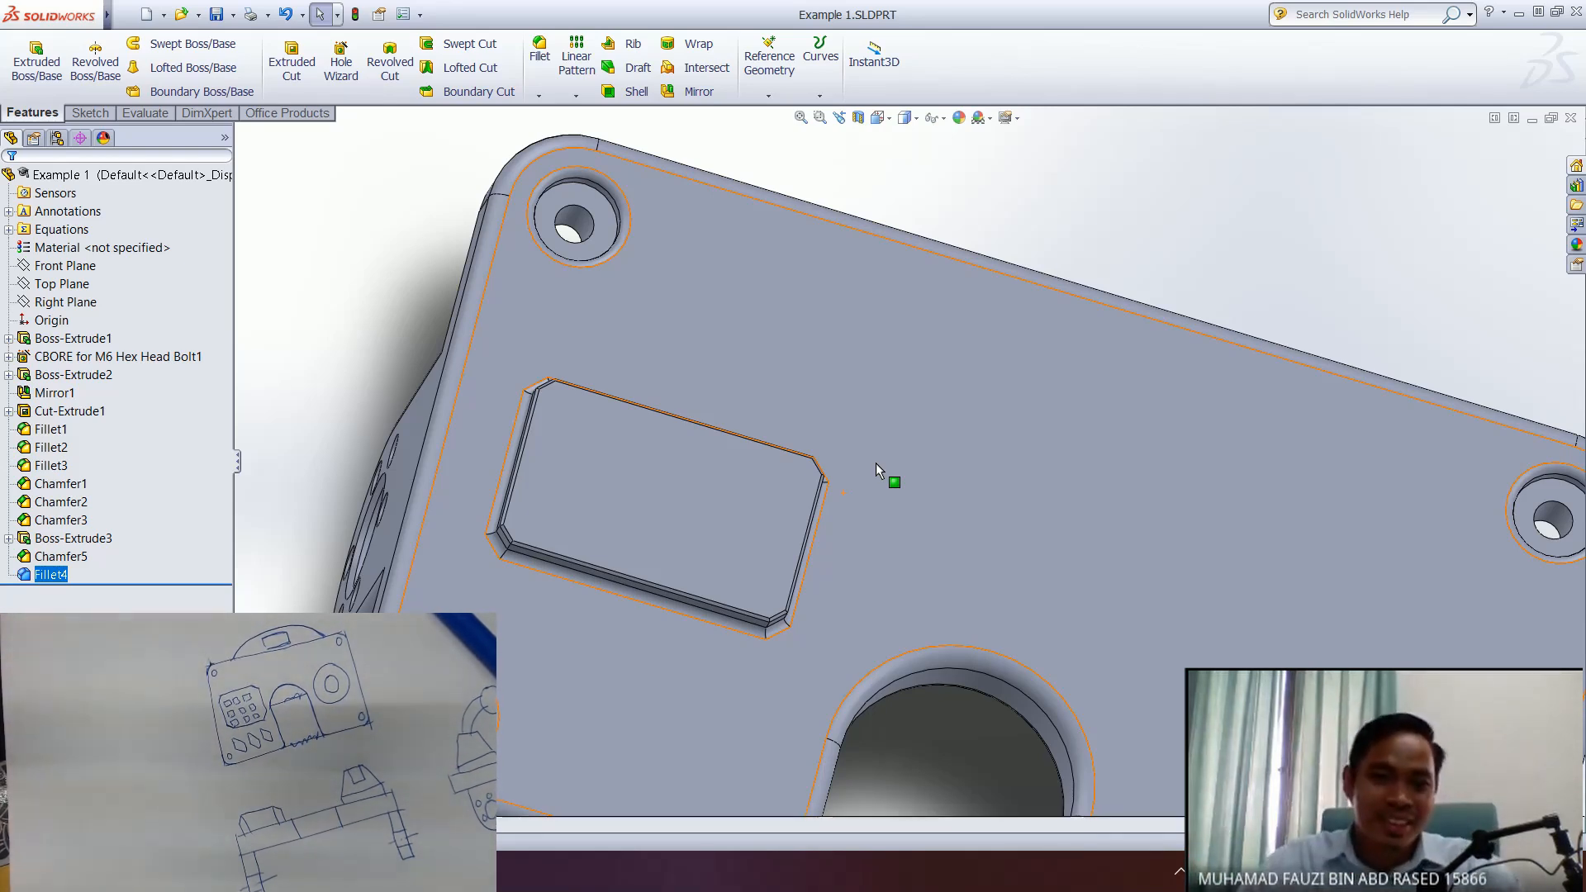
middle_drag(1037, 587, 804, 484)
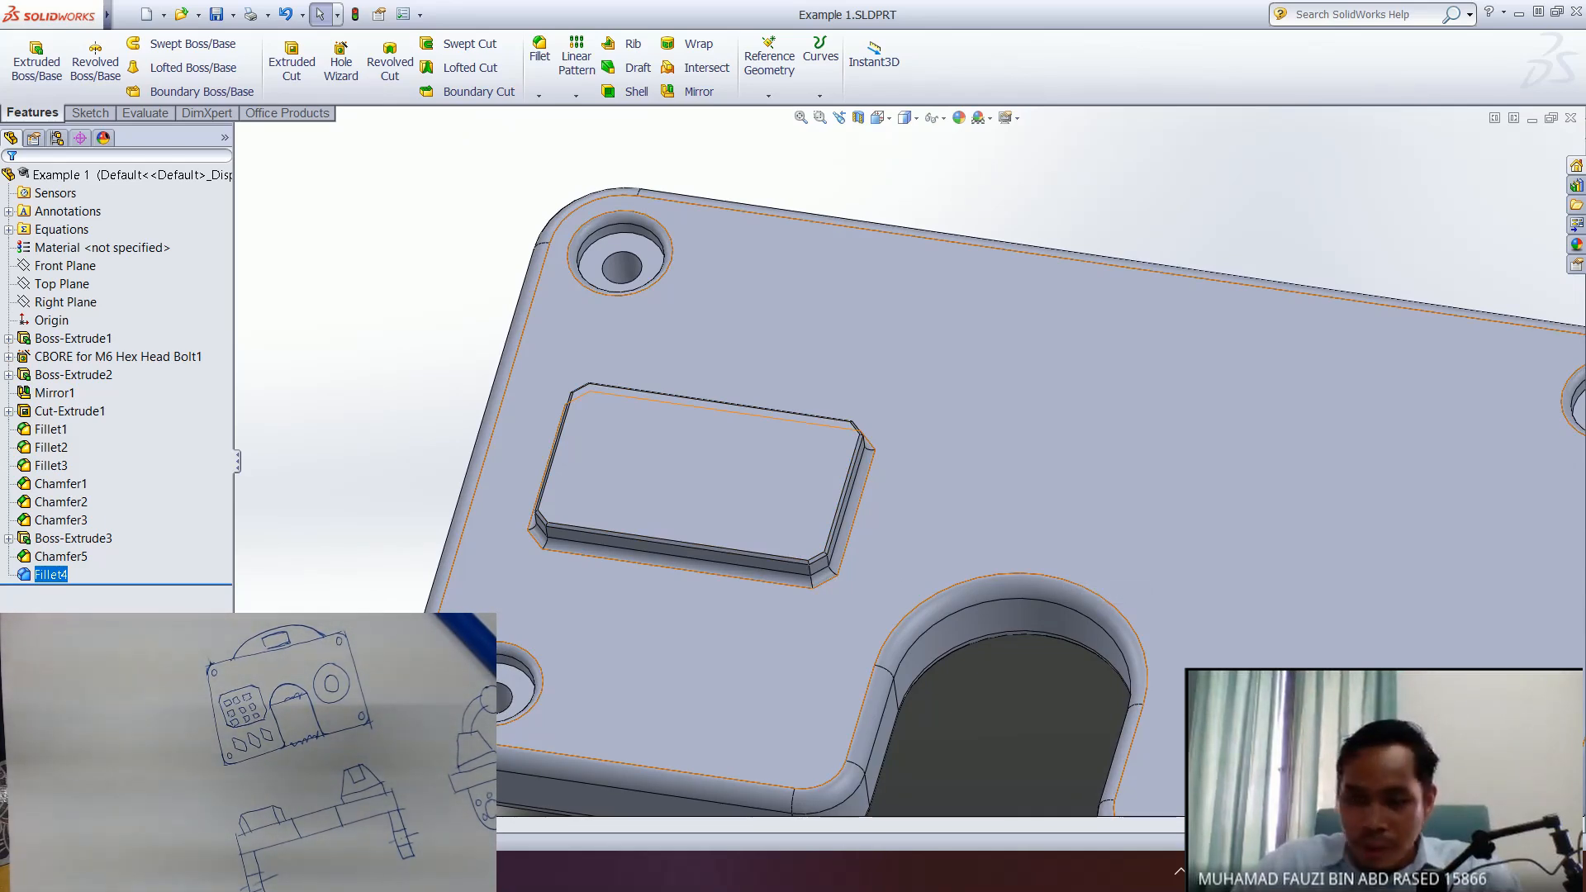
- Start a sketch on the raised block's top face and view it straight on
click(678, 473)
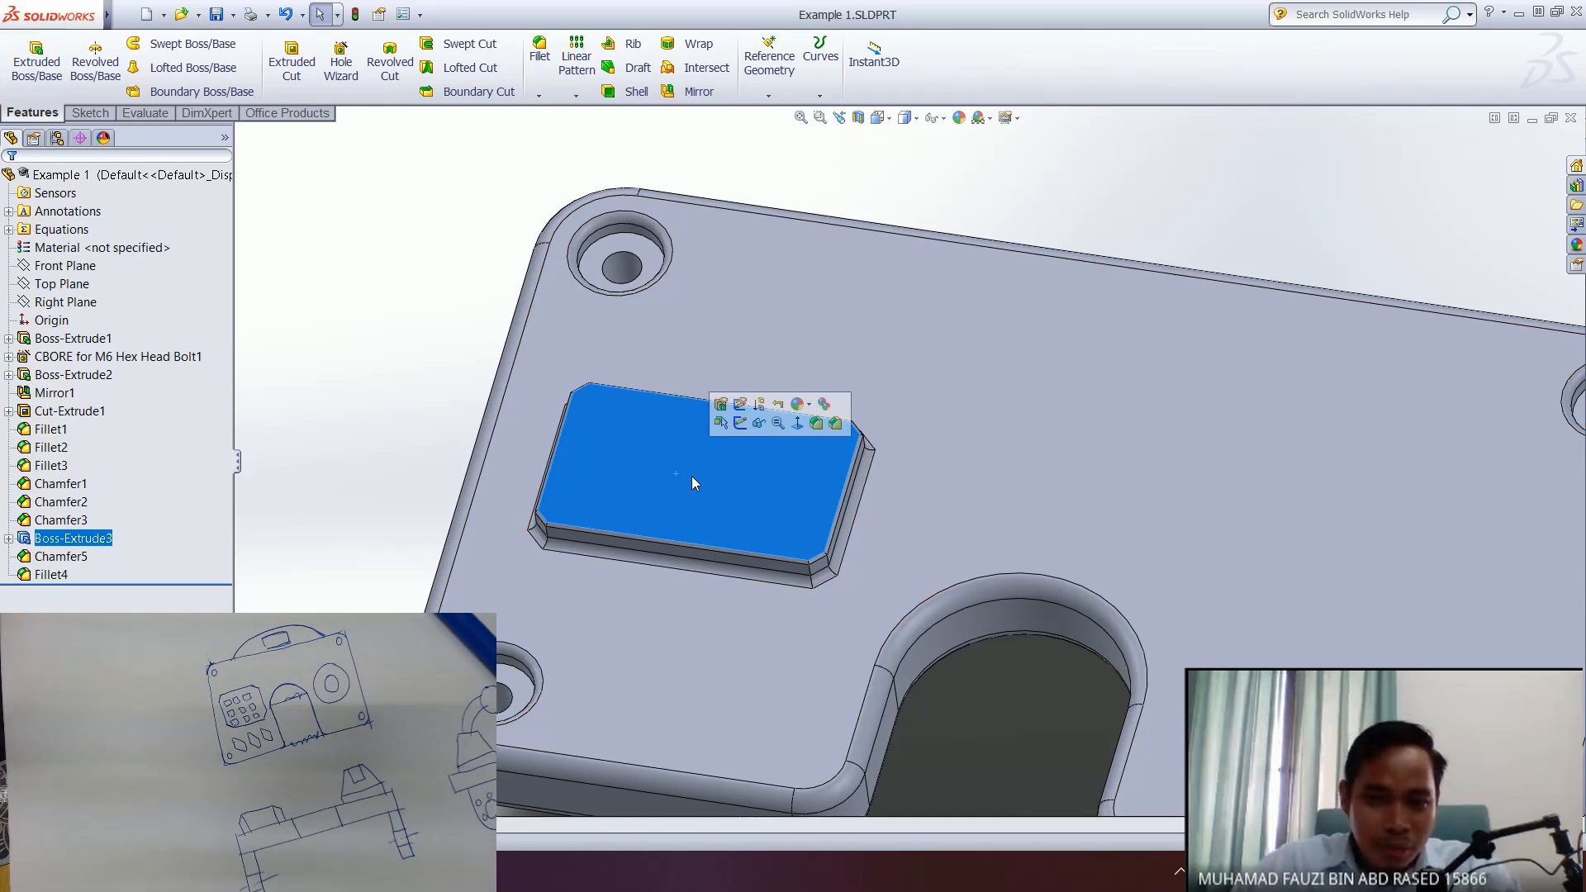
click(739, 423)
key(space)
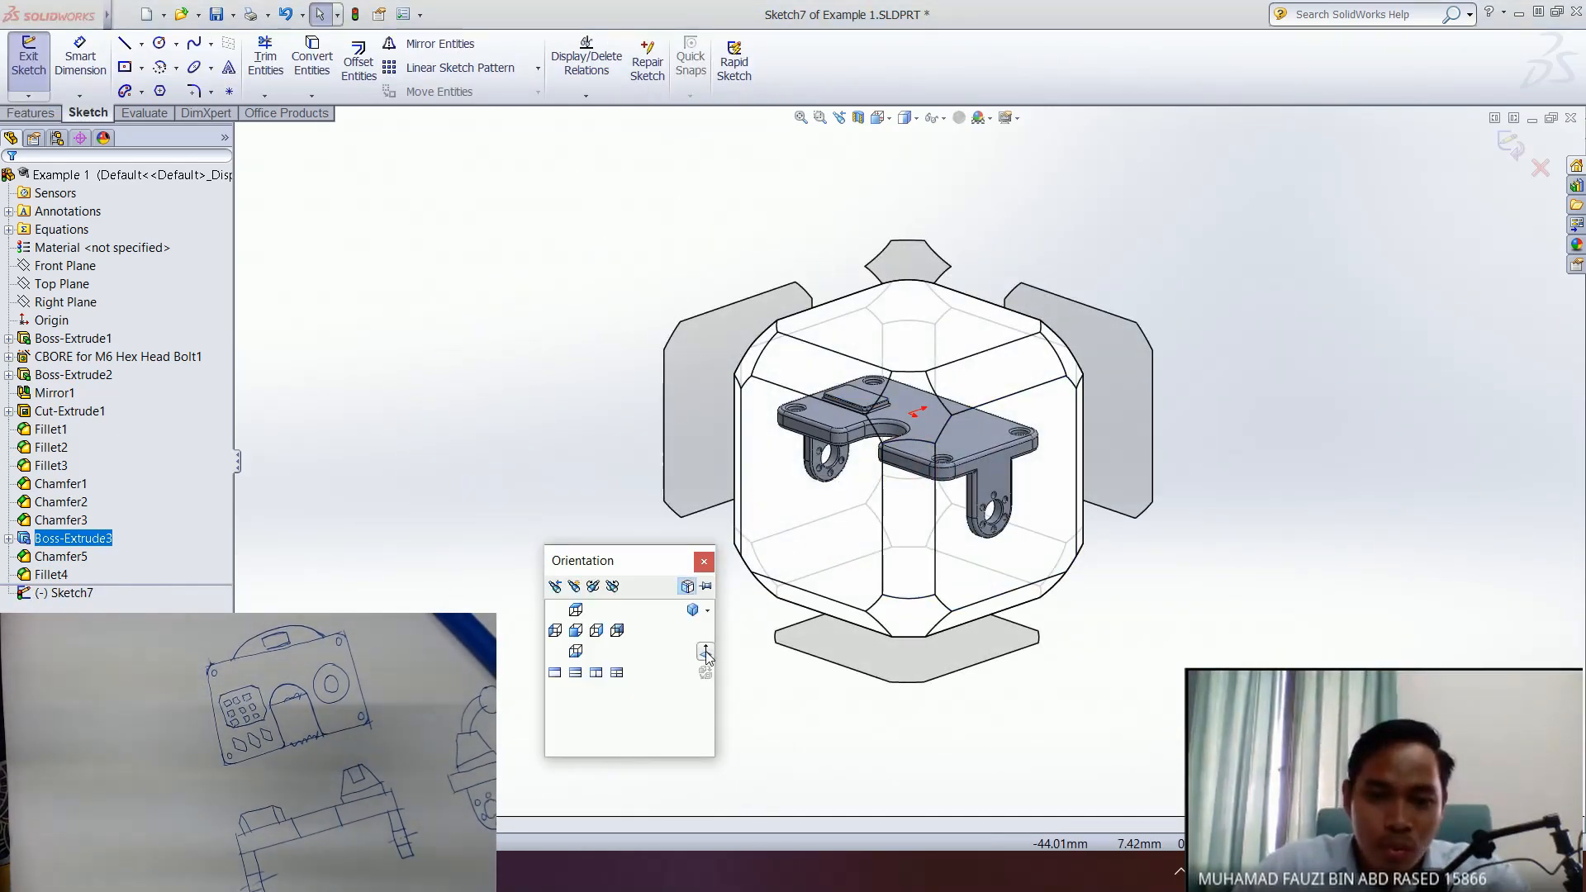
click(705, 653)
scroll(660, 482, down, 5)
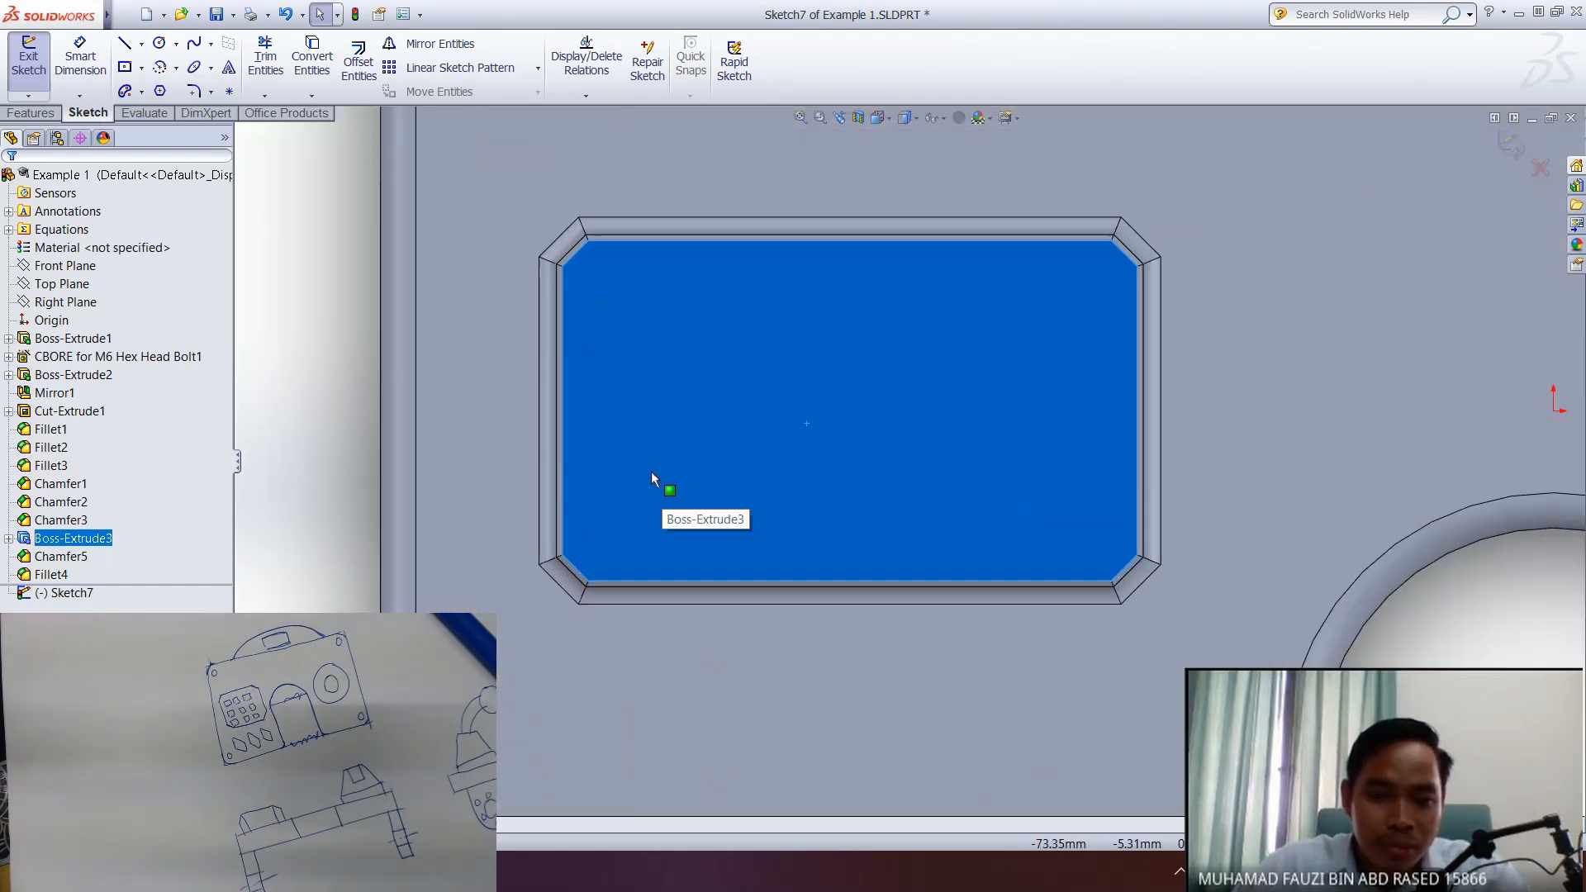
ctrl+middle_drag(722, 371, 649, 426)
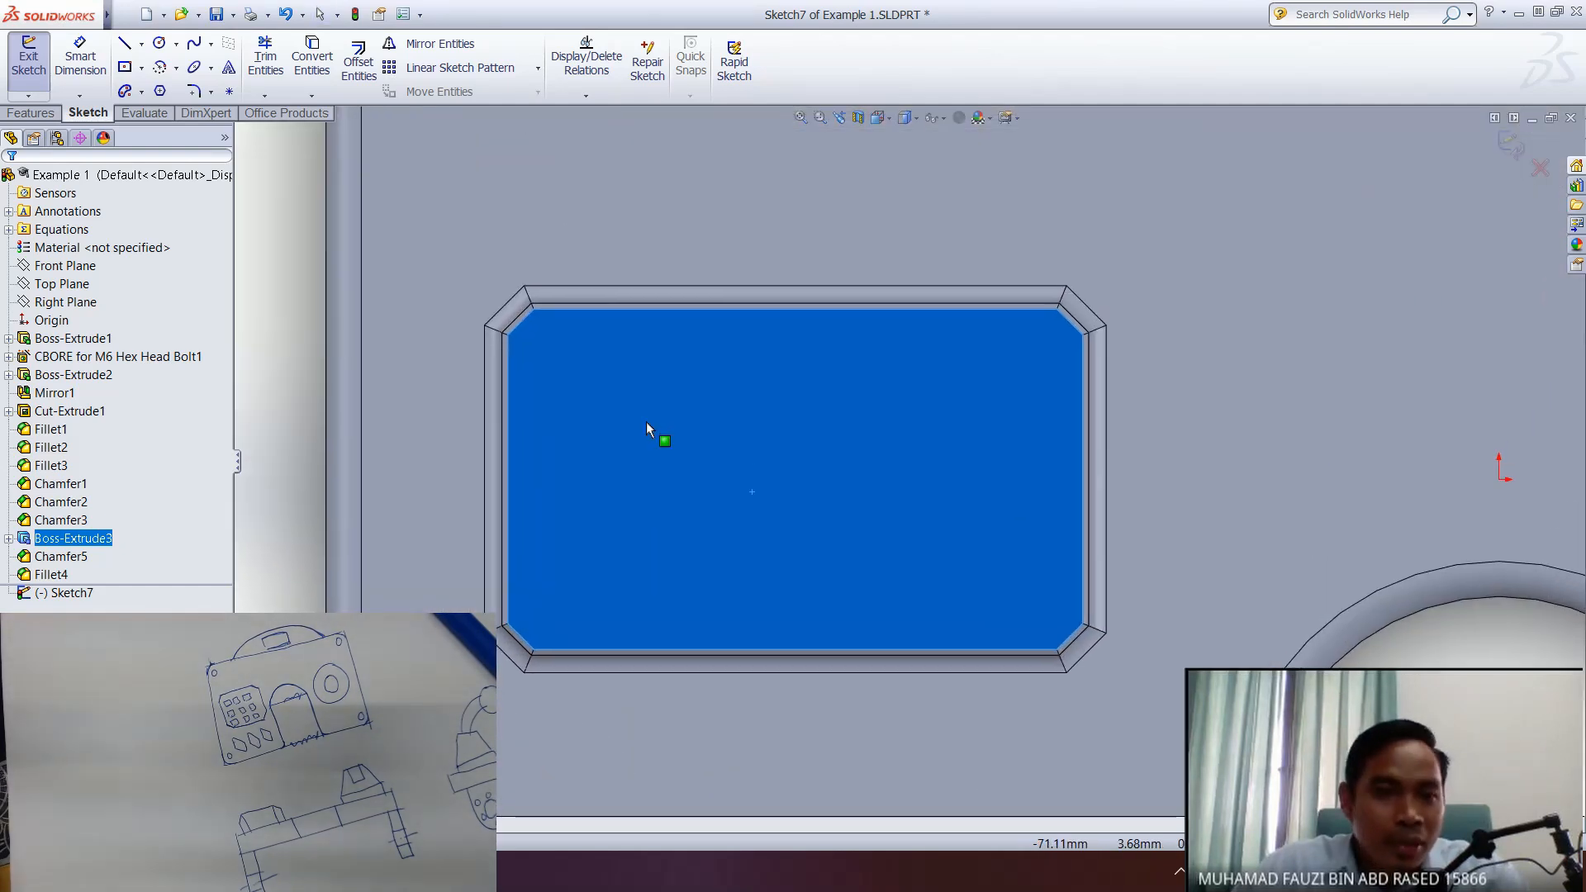
- Try a centre rectangle of about 10.7 x 7 mm overlapping the block face's left edge, and undo it
click(128, 69)
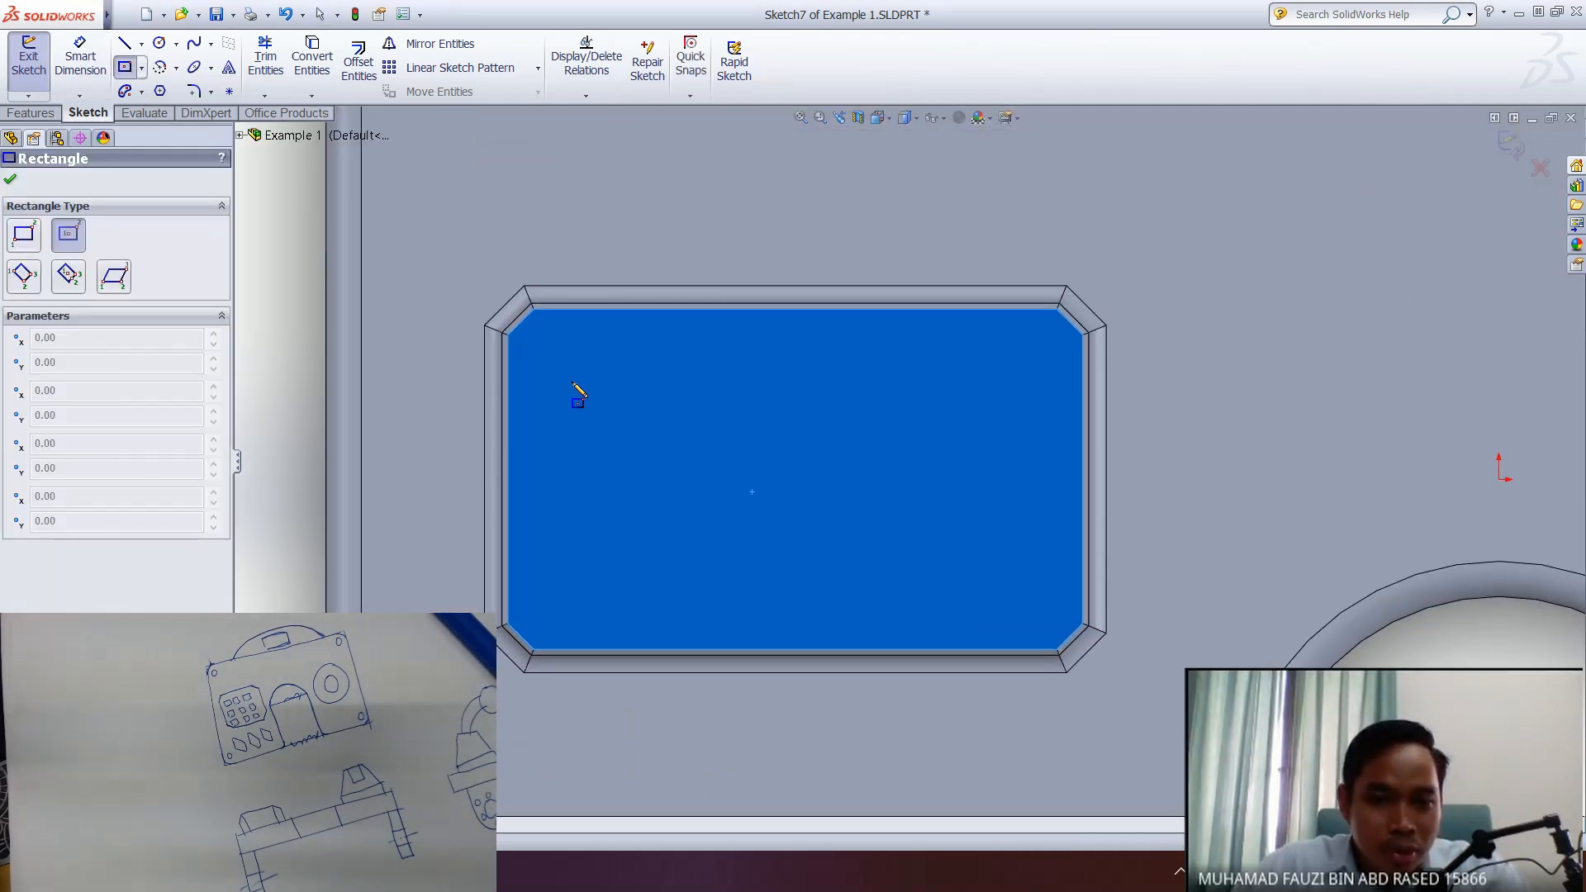
click(558, 365)
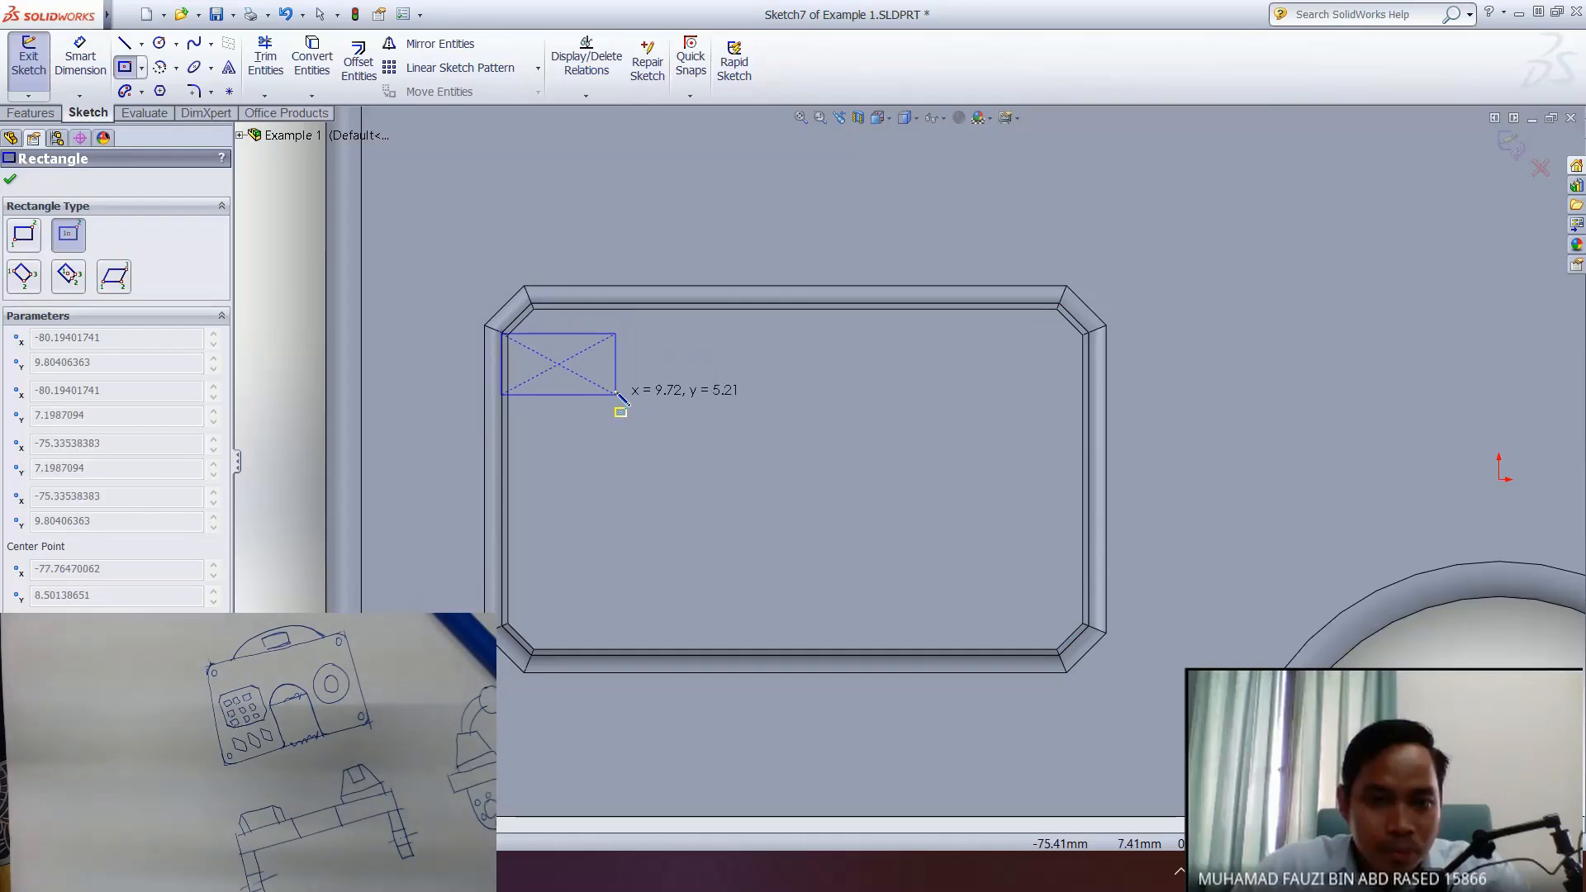
click(621, 405)
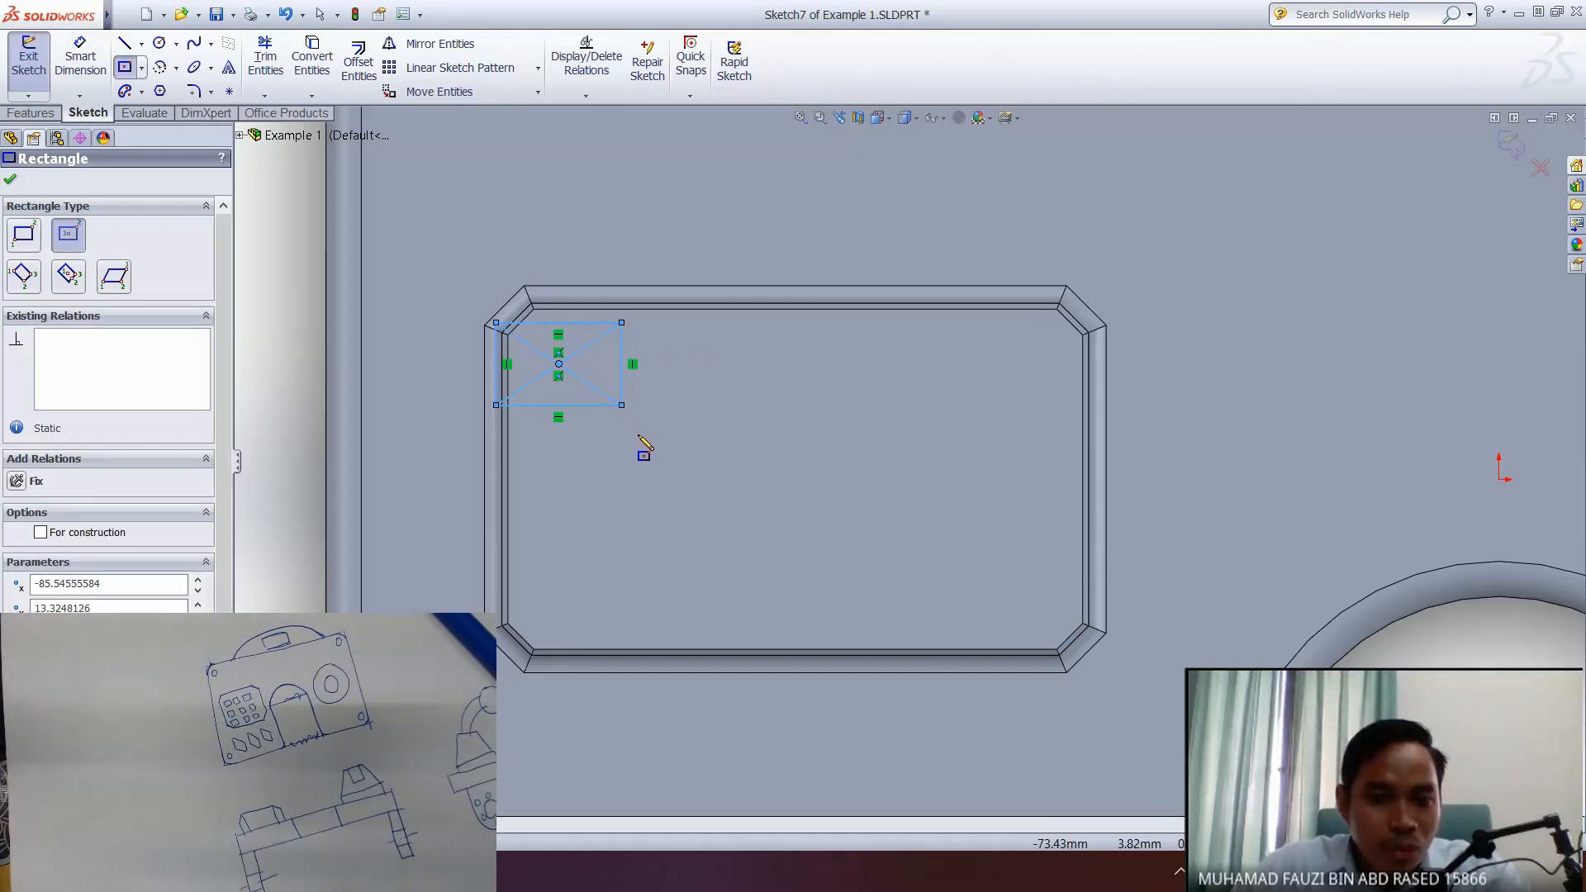
key(ctrl+z)
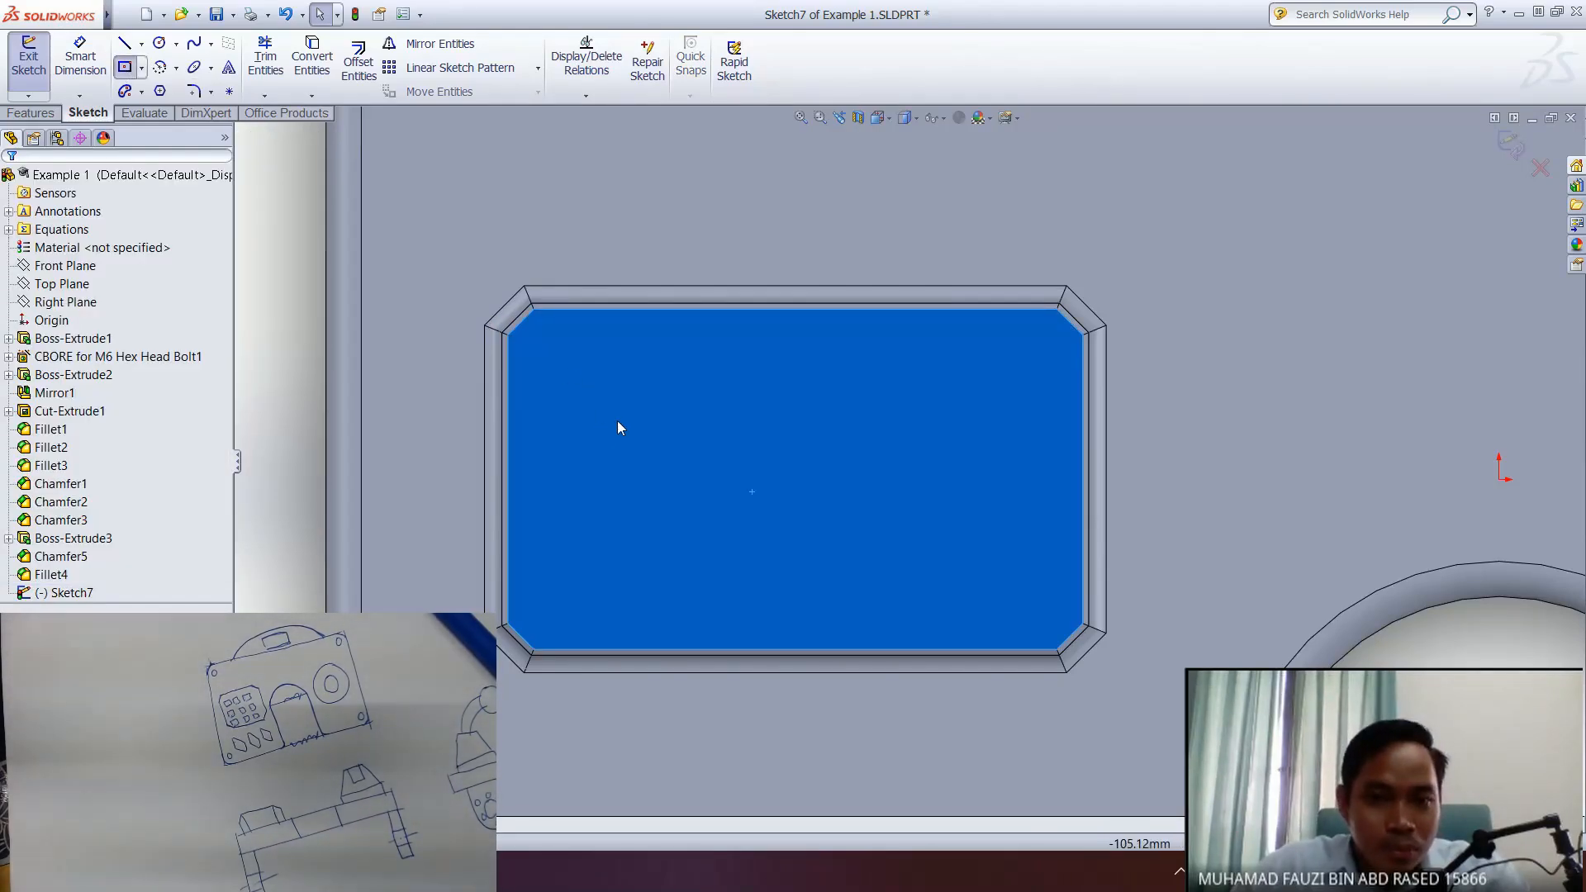
- Sketch a centre rectangle of about 11 x 5.5 mm inside the upper-left area of the block's top face
key(Return)
click(657, 418)
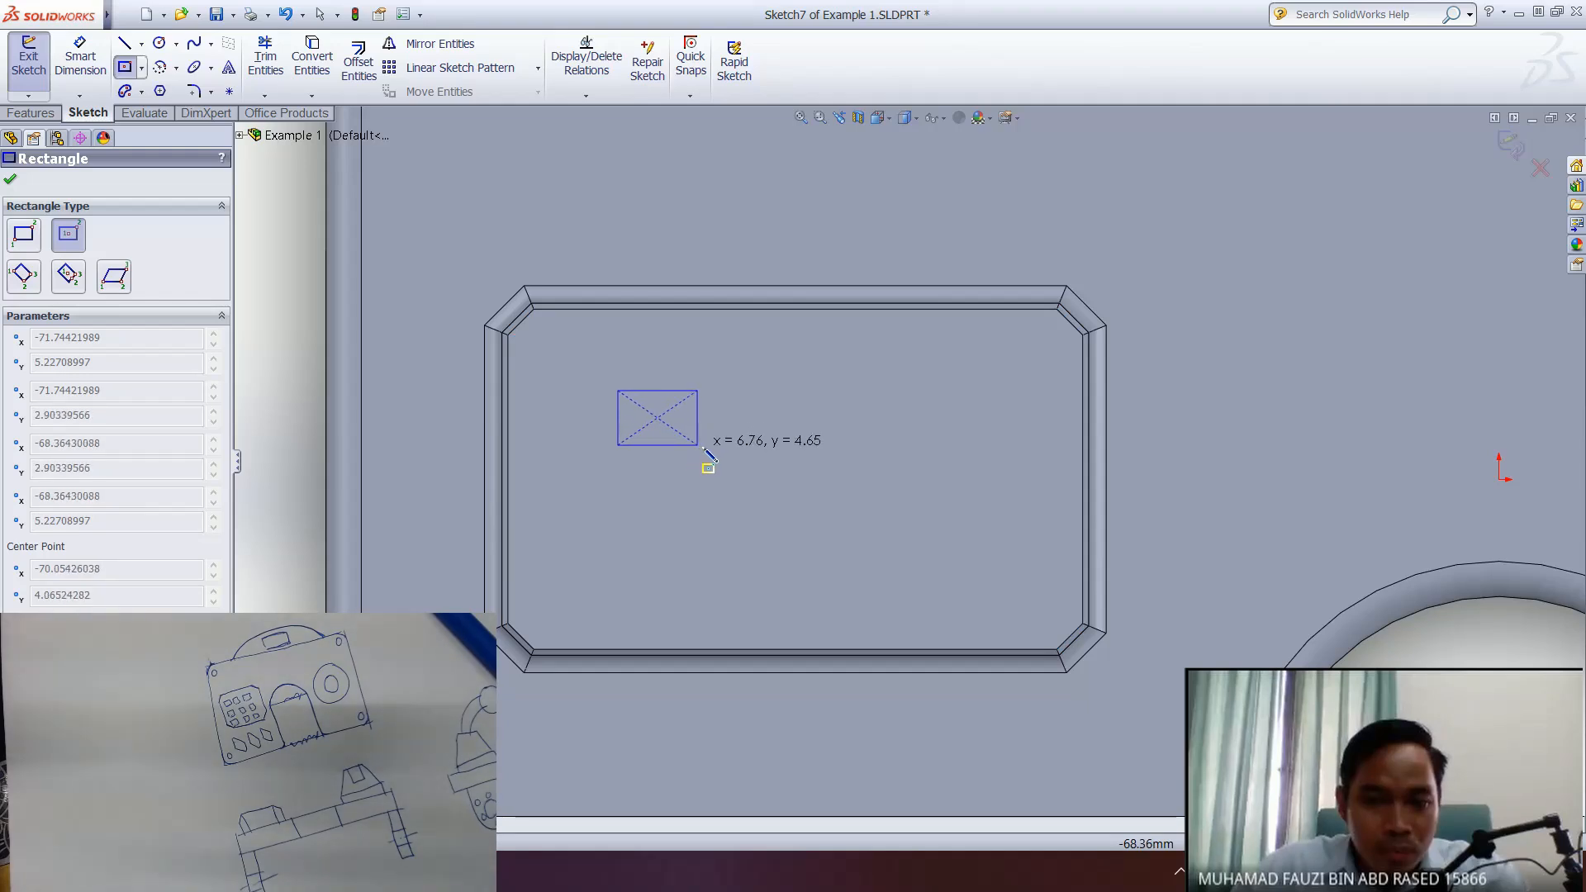
click(723, 450)
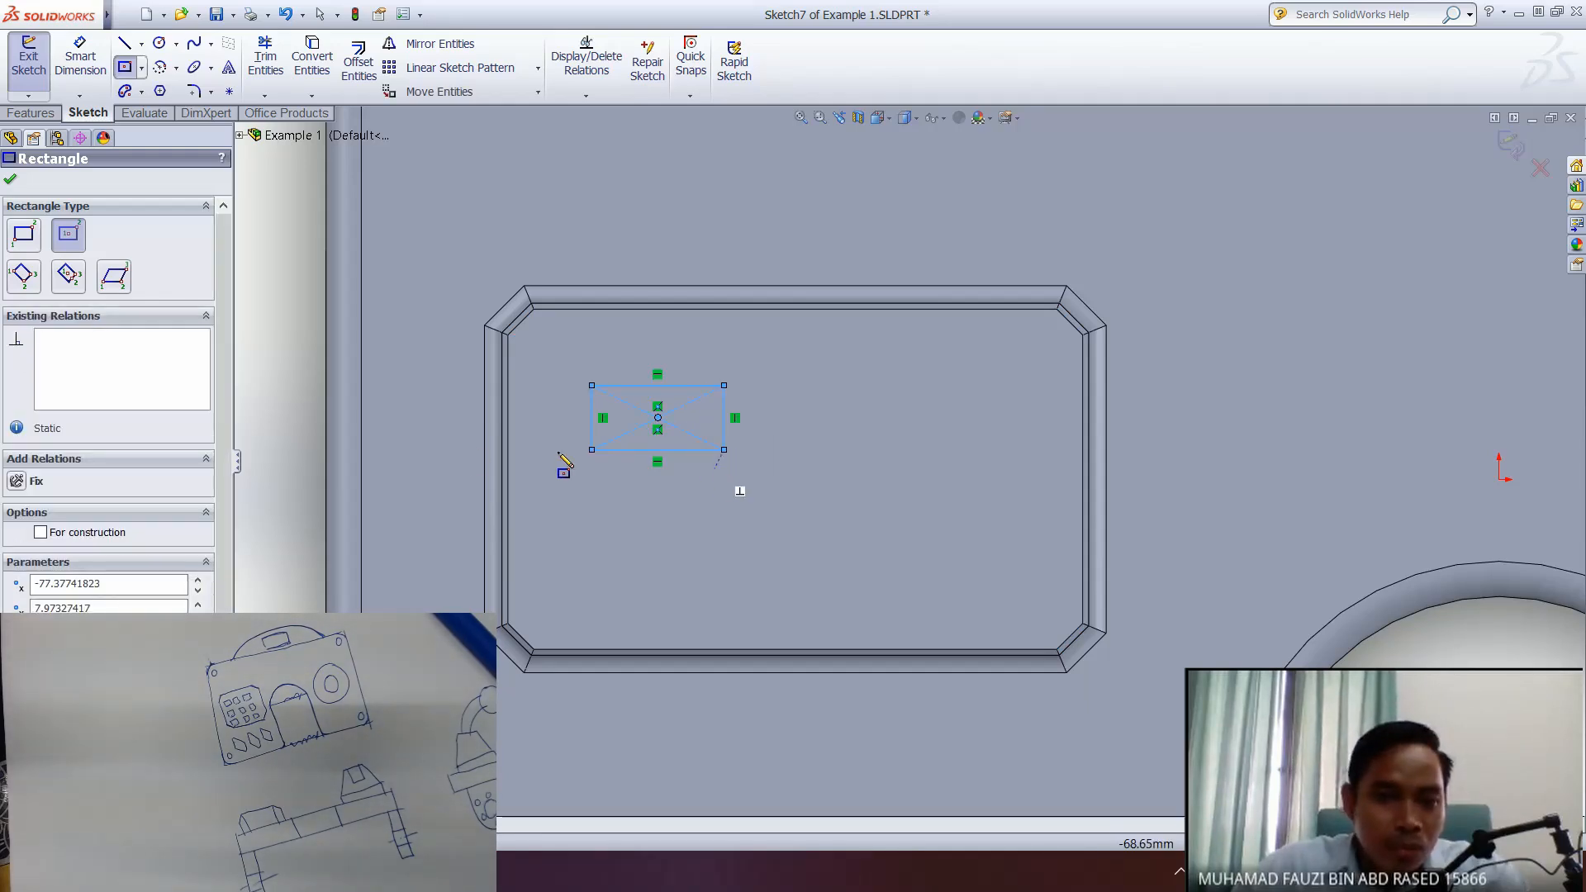
click(11, 182)
click(81, 56)
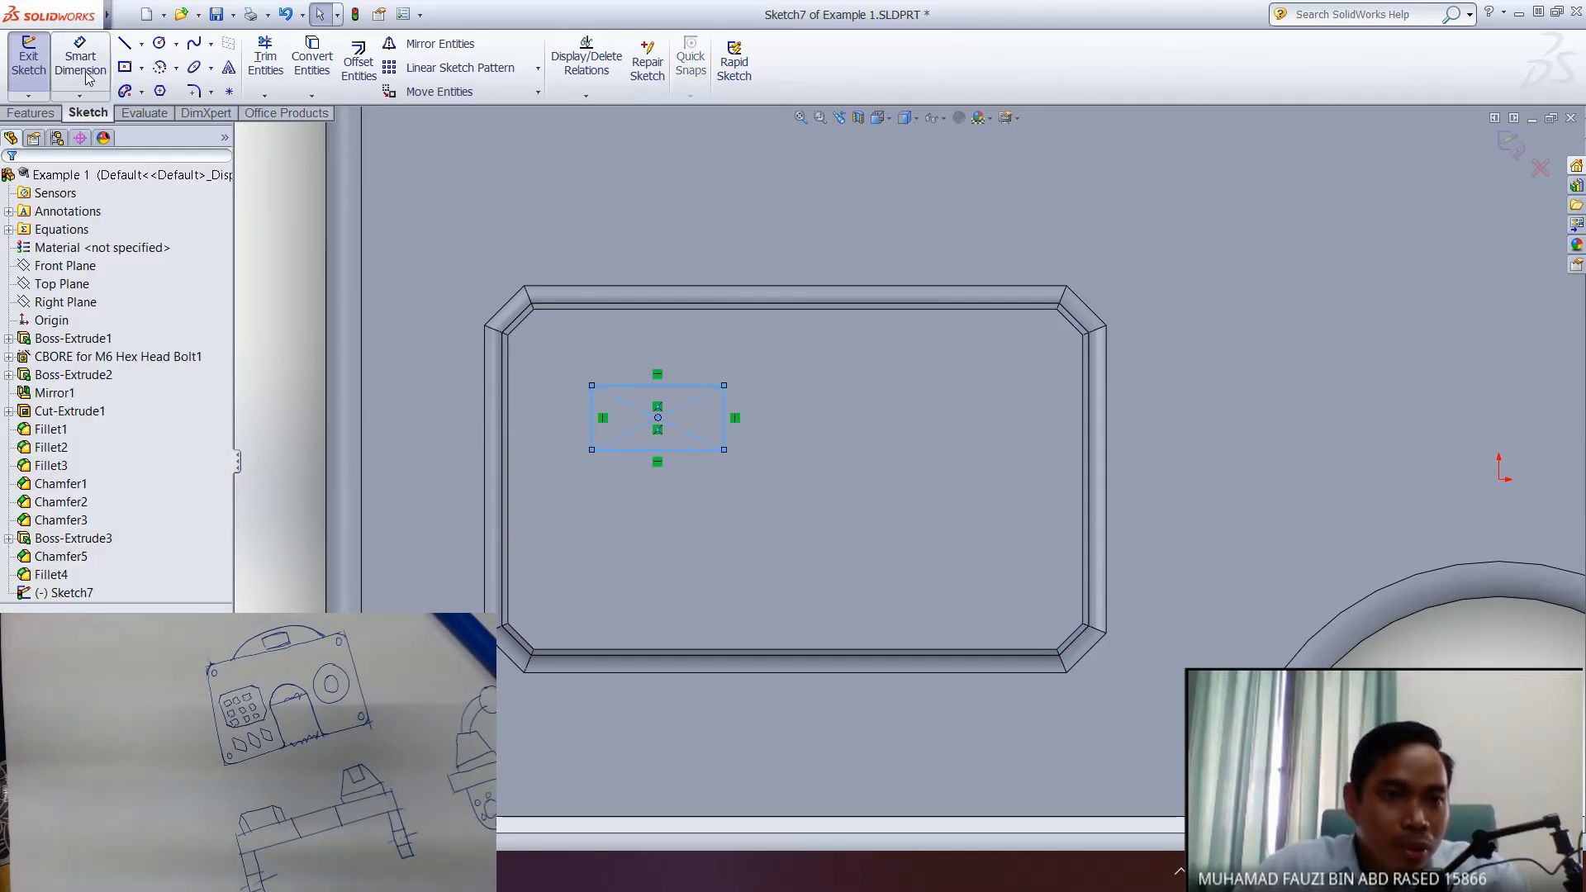
click(659, 418)
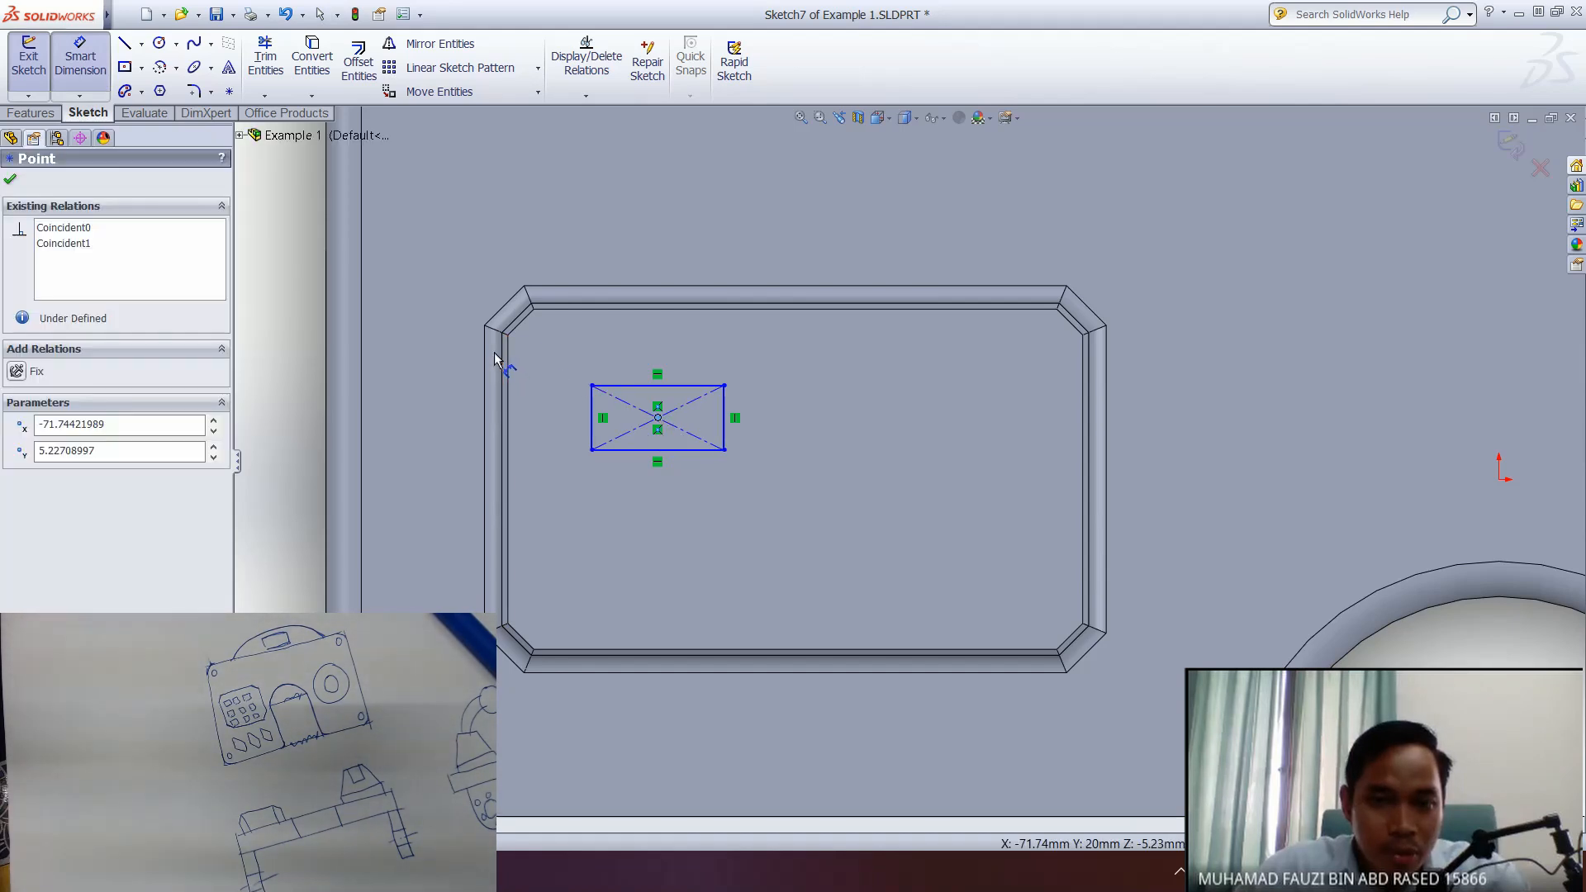
click(522, 321)
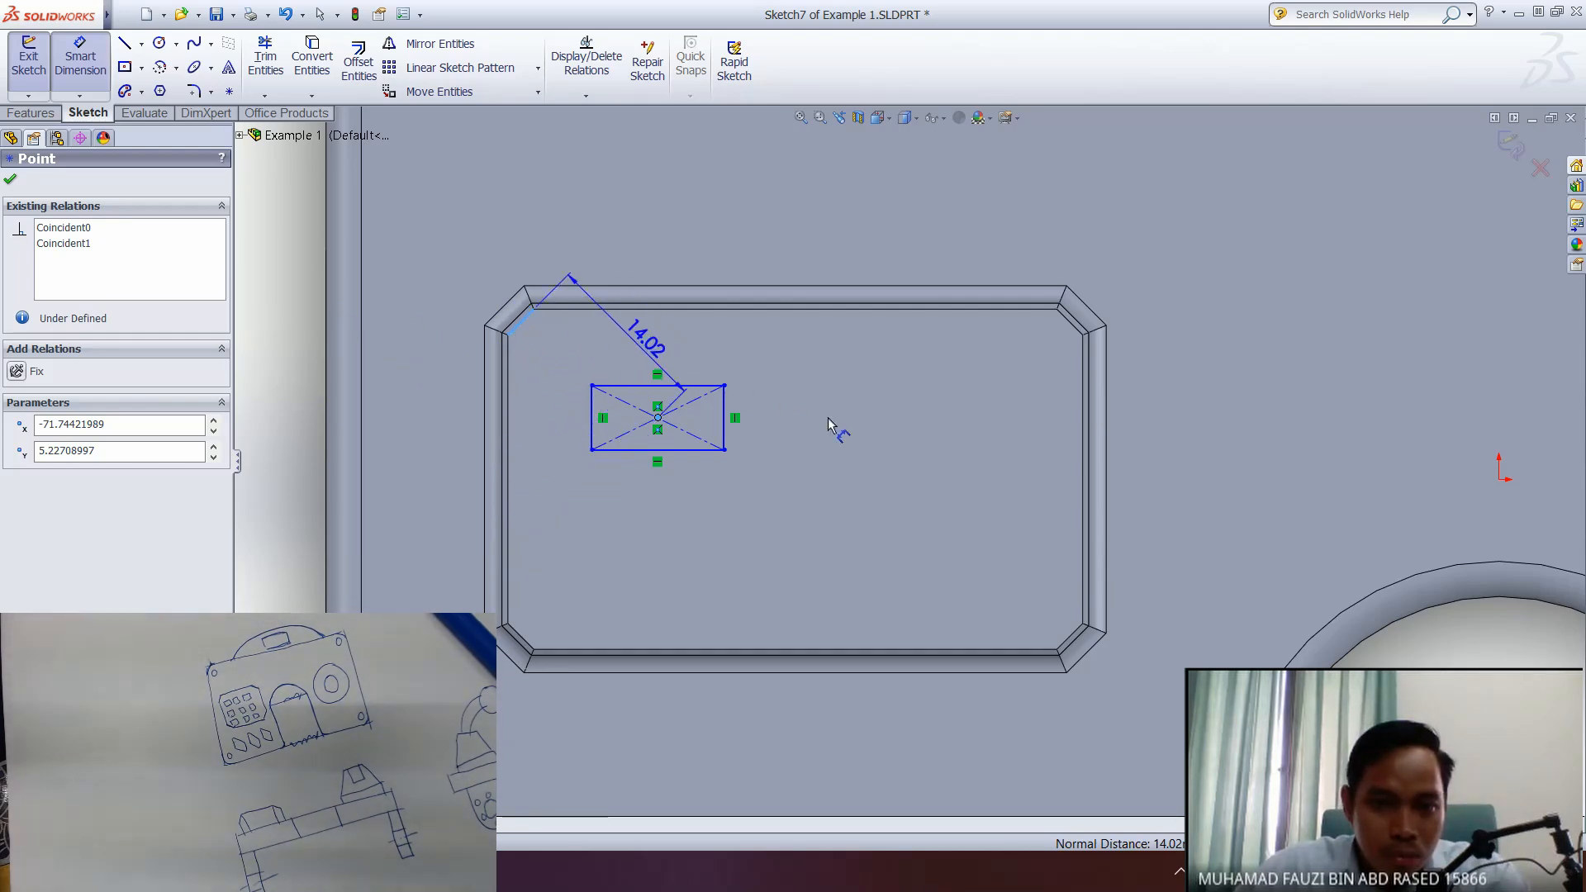
key(Escape)
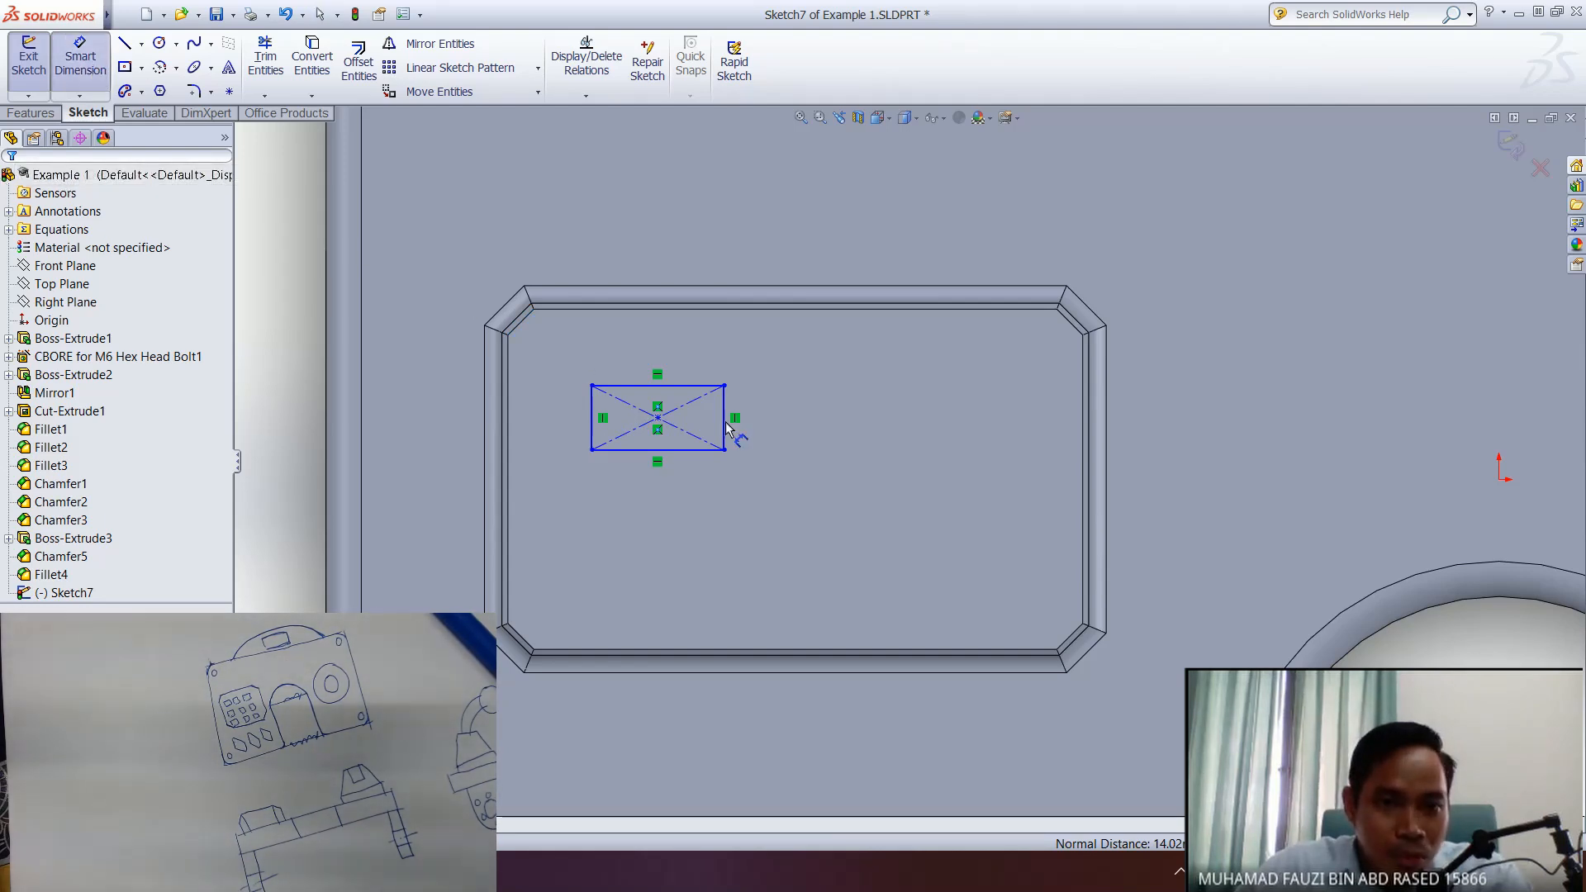
- Dimension the rectangle's centre 10 mm vertically from the corner vertex on the block's upper edge
click(658, 418)
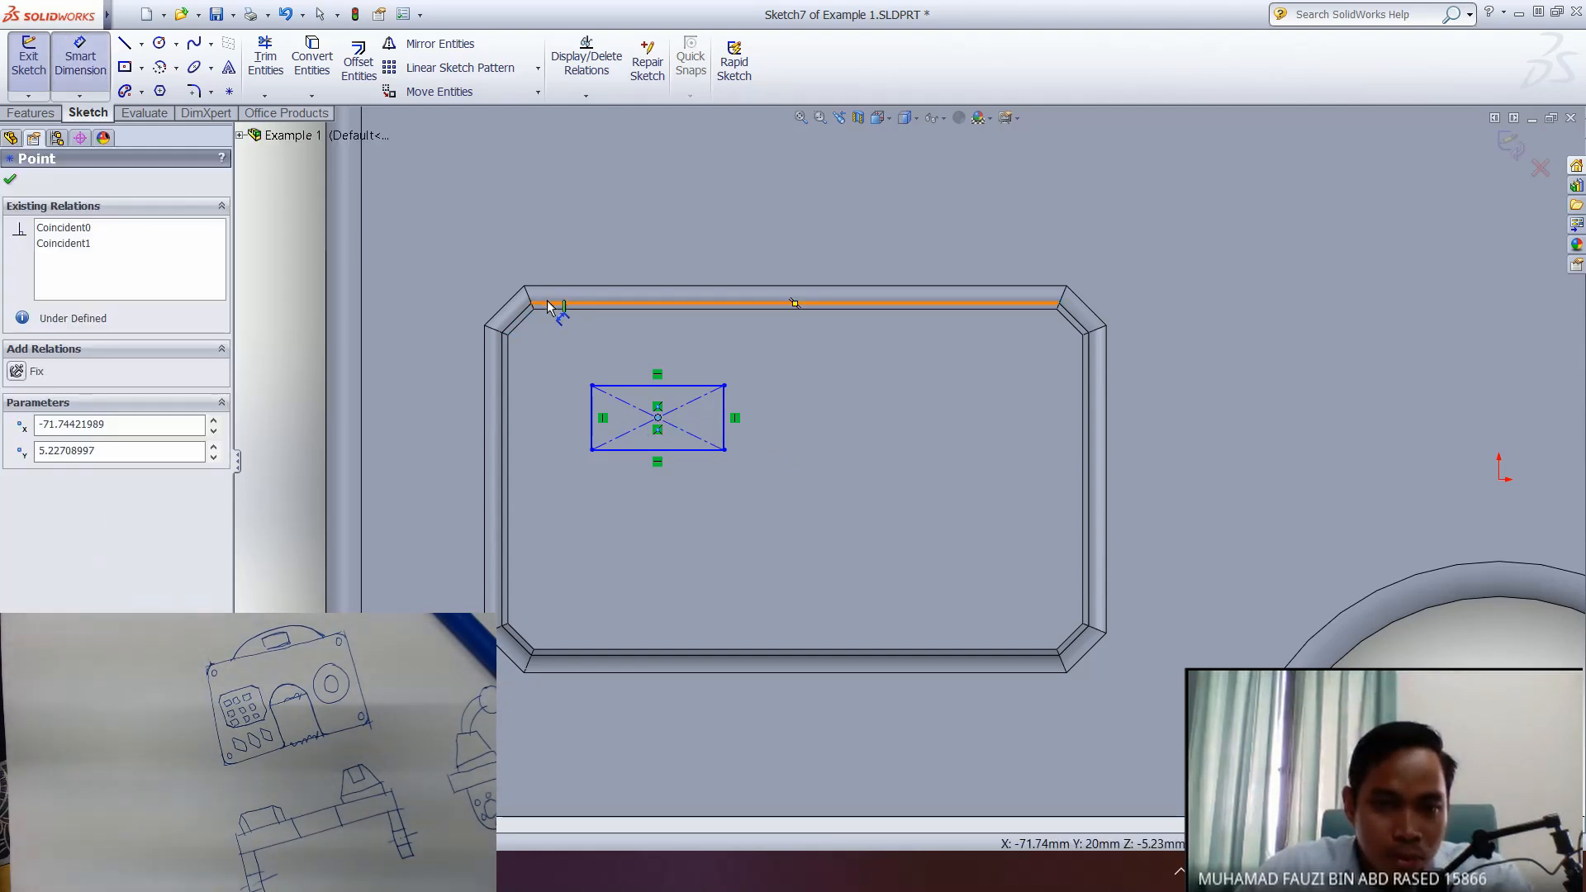
click(523, 285)
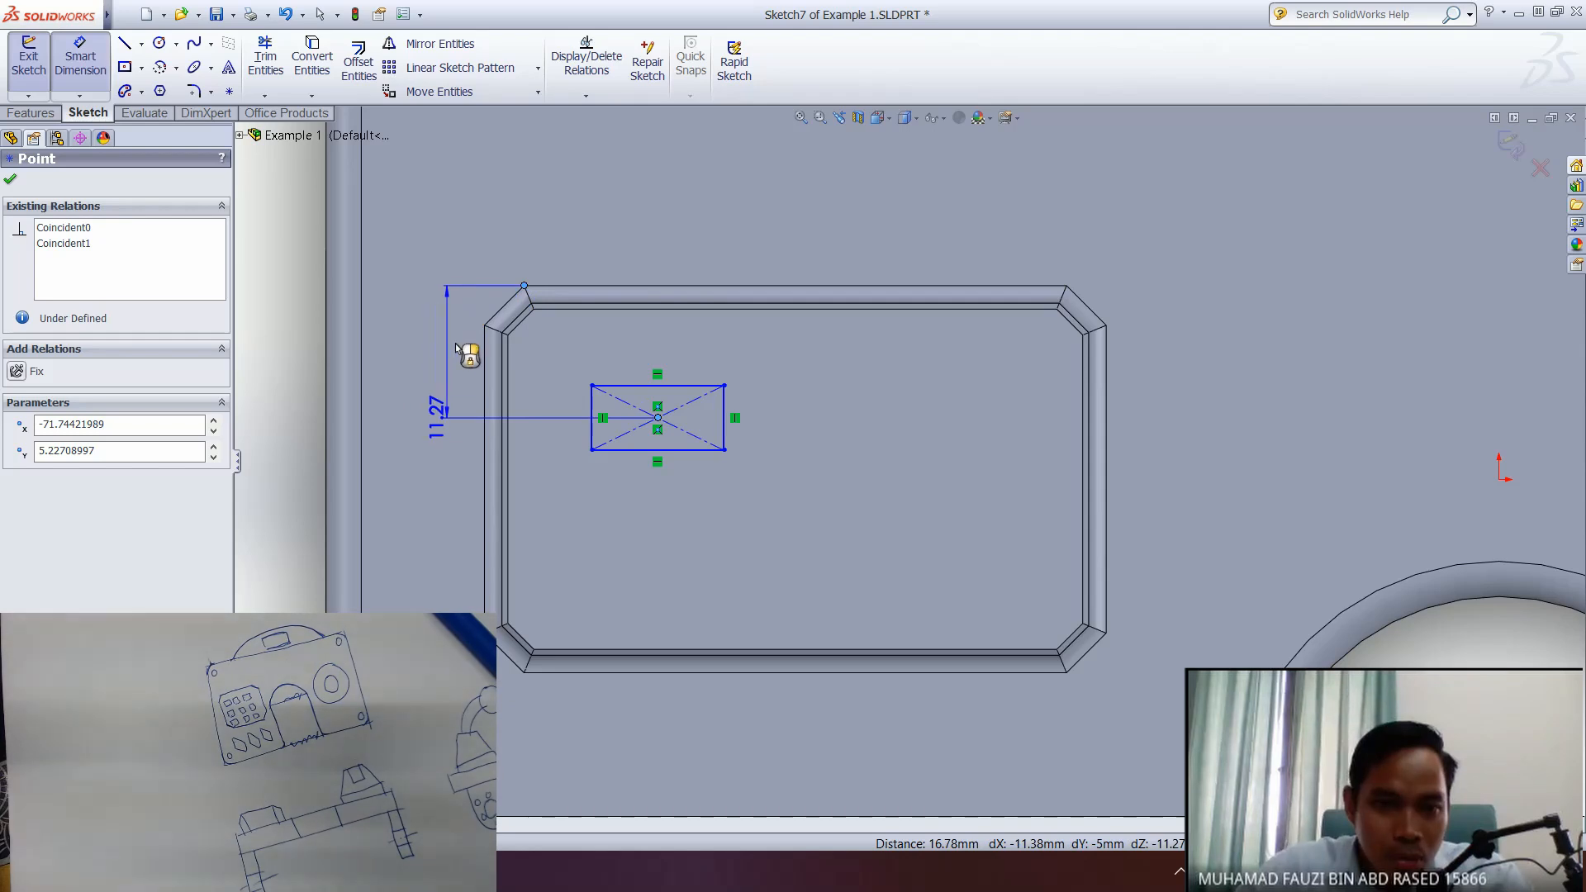
click(439, 347)
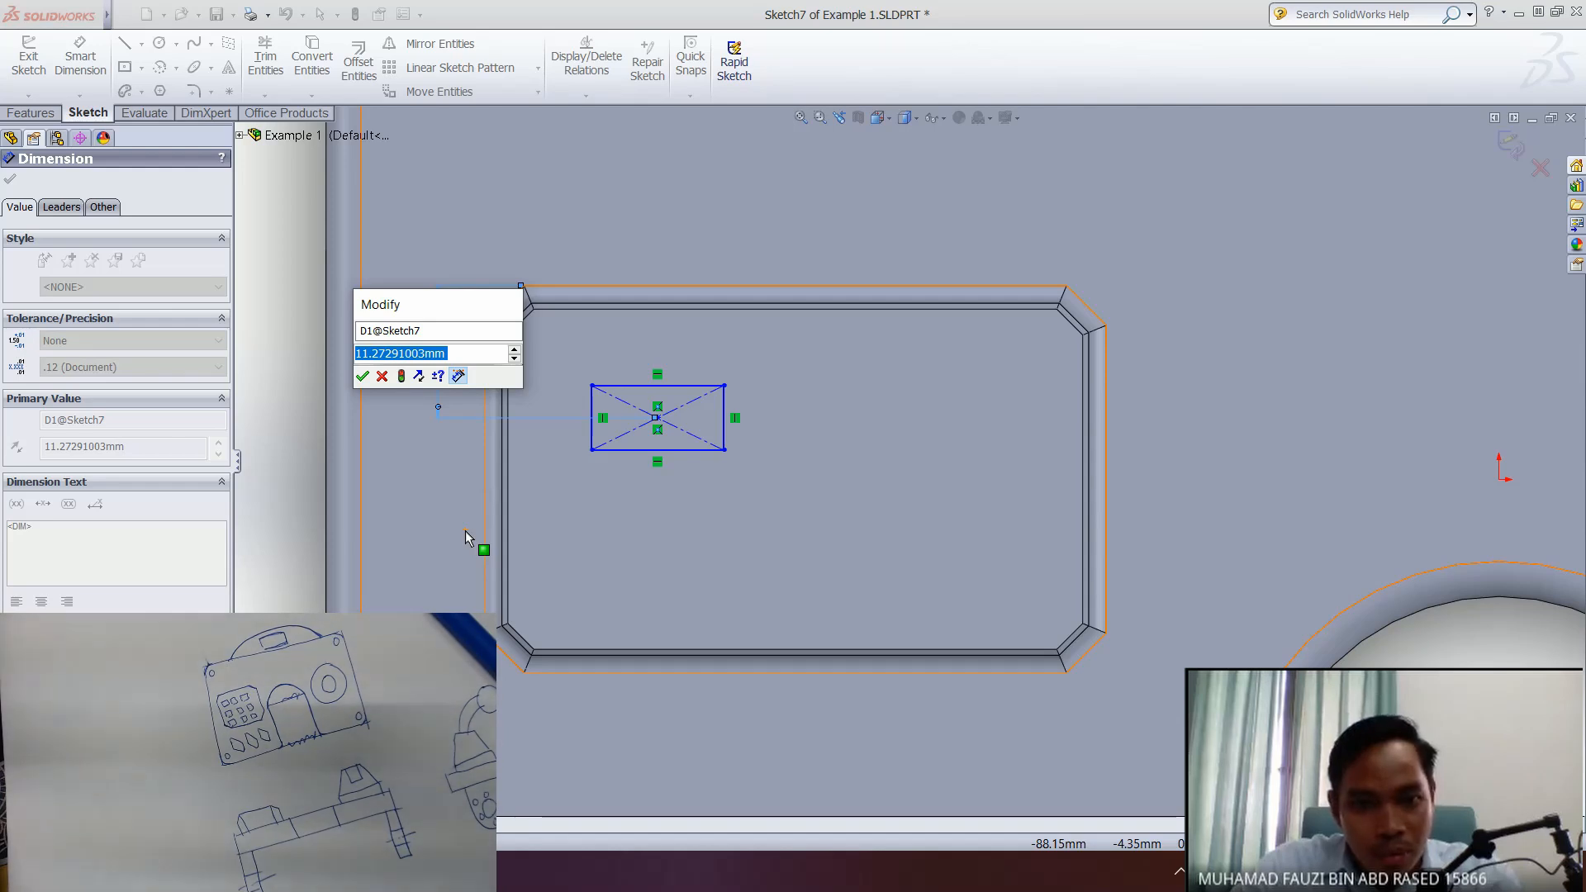
text(10)
key(Return)
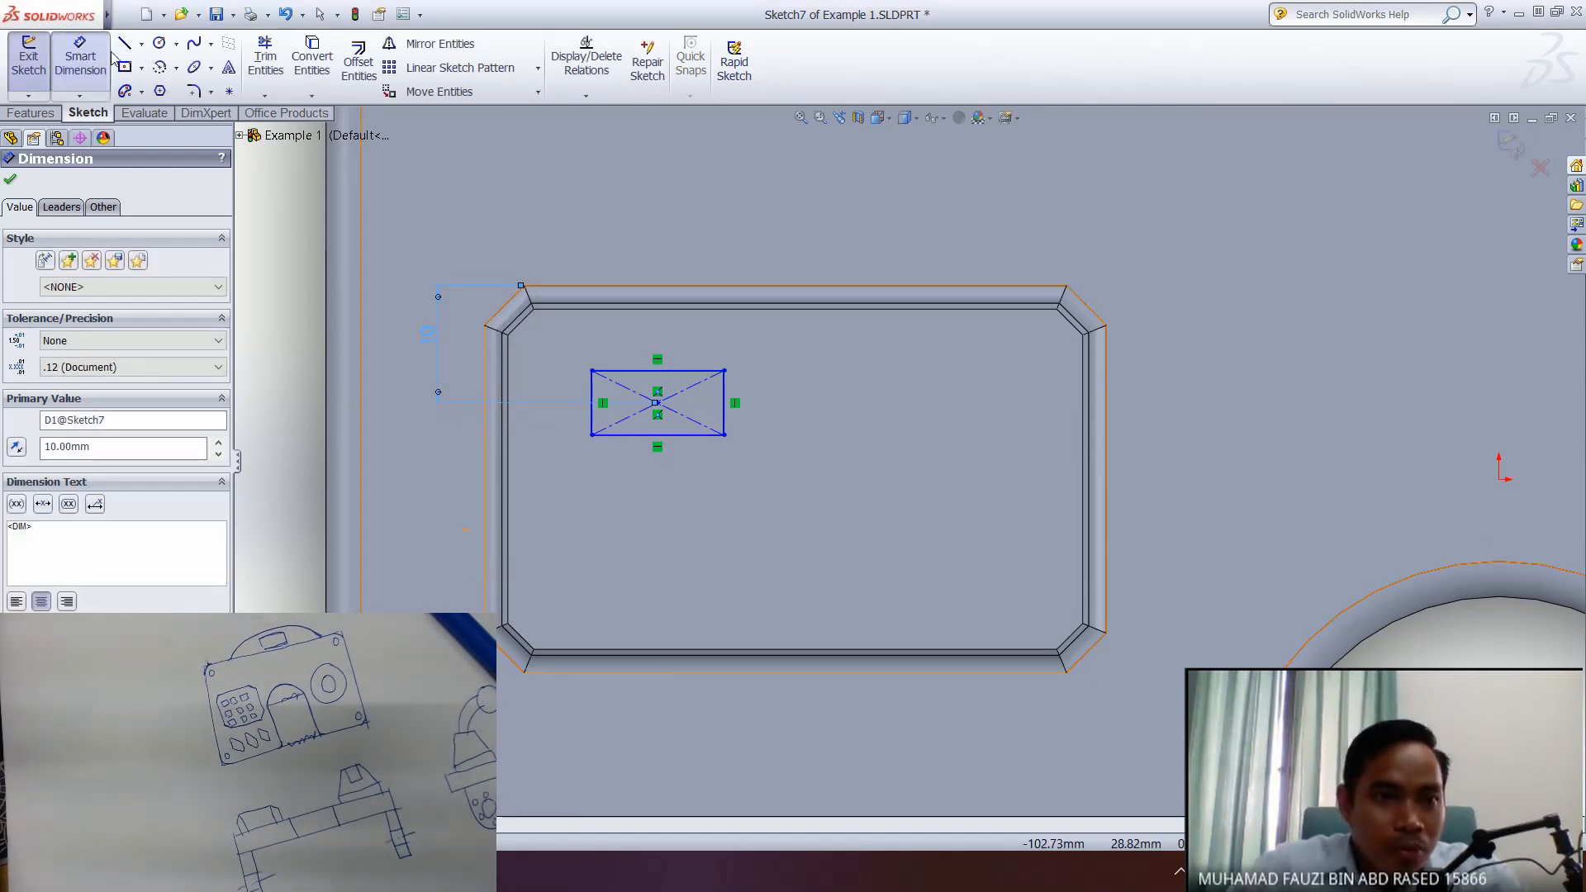
- Dimension the rectangle's centre horizontally from the corner vertex on the block's left edge and set the distance to 14 mm
drag(656, 403, 545, 282)
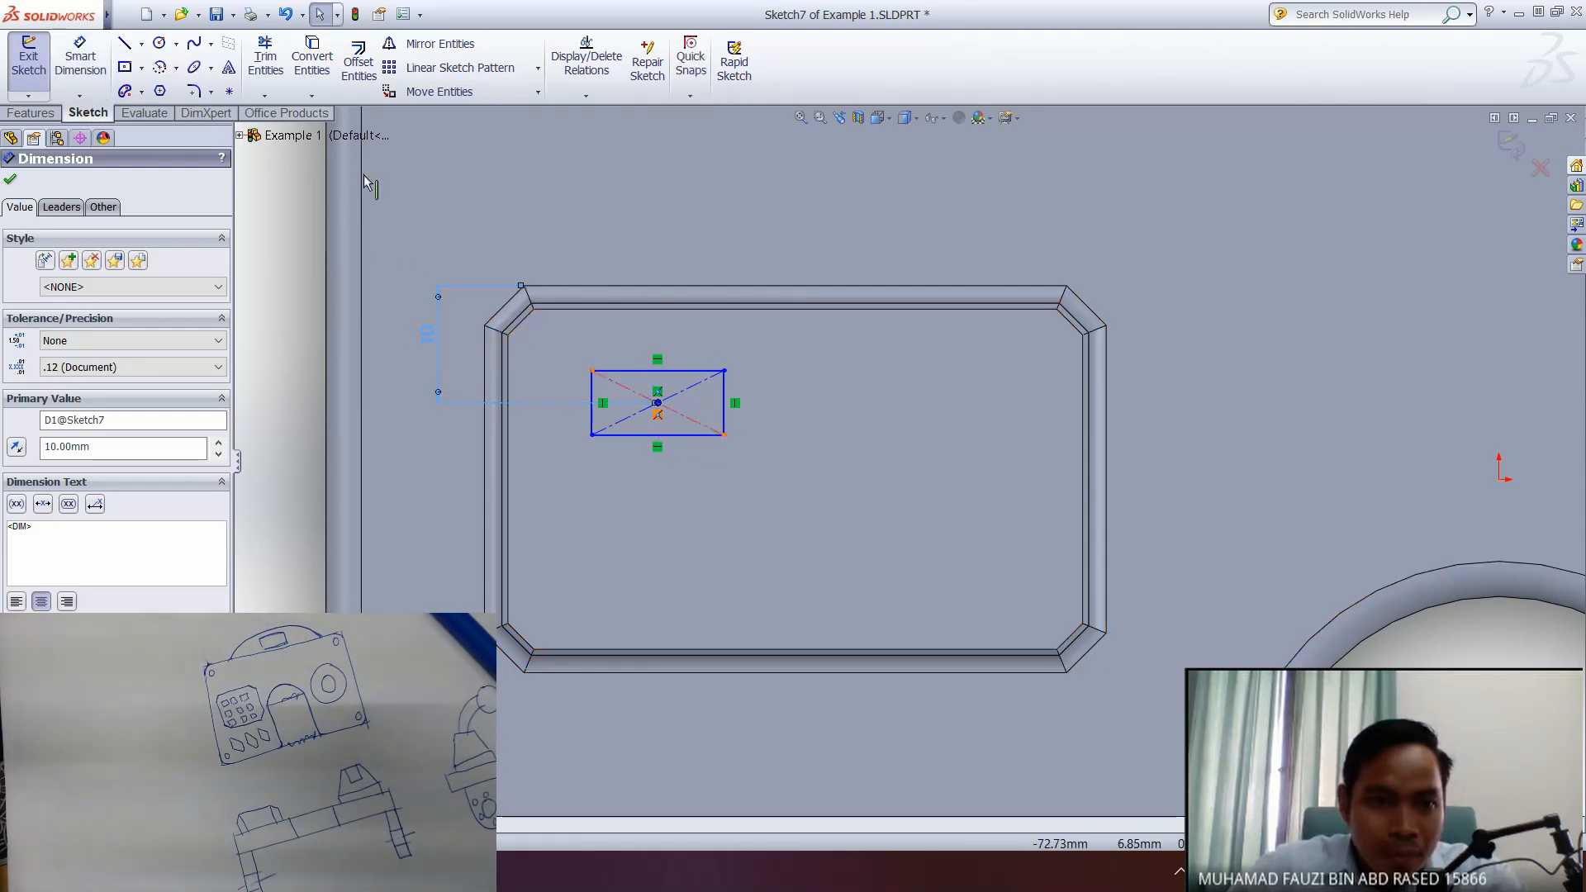
click(90, 66)
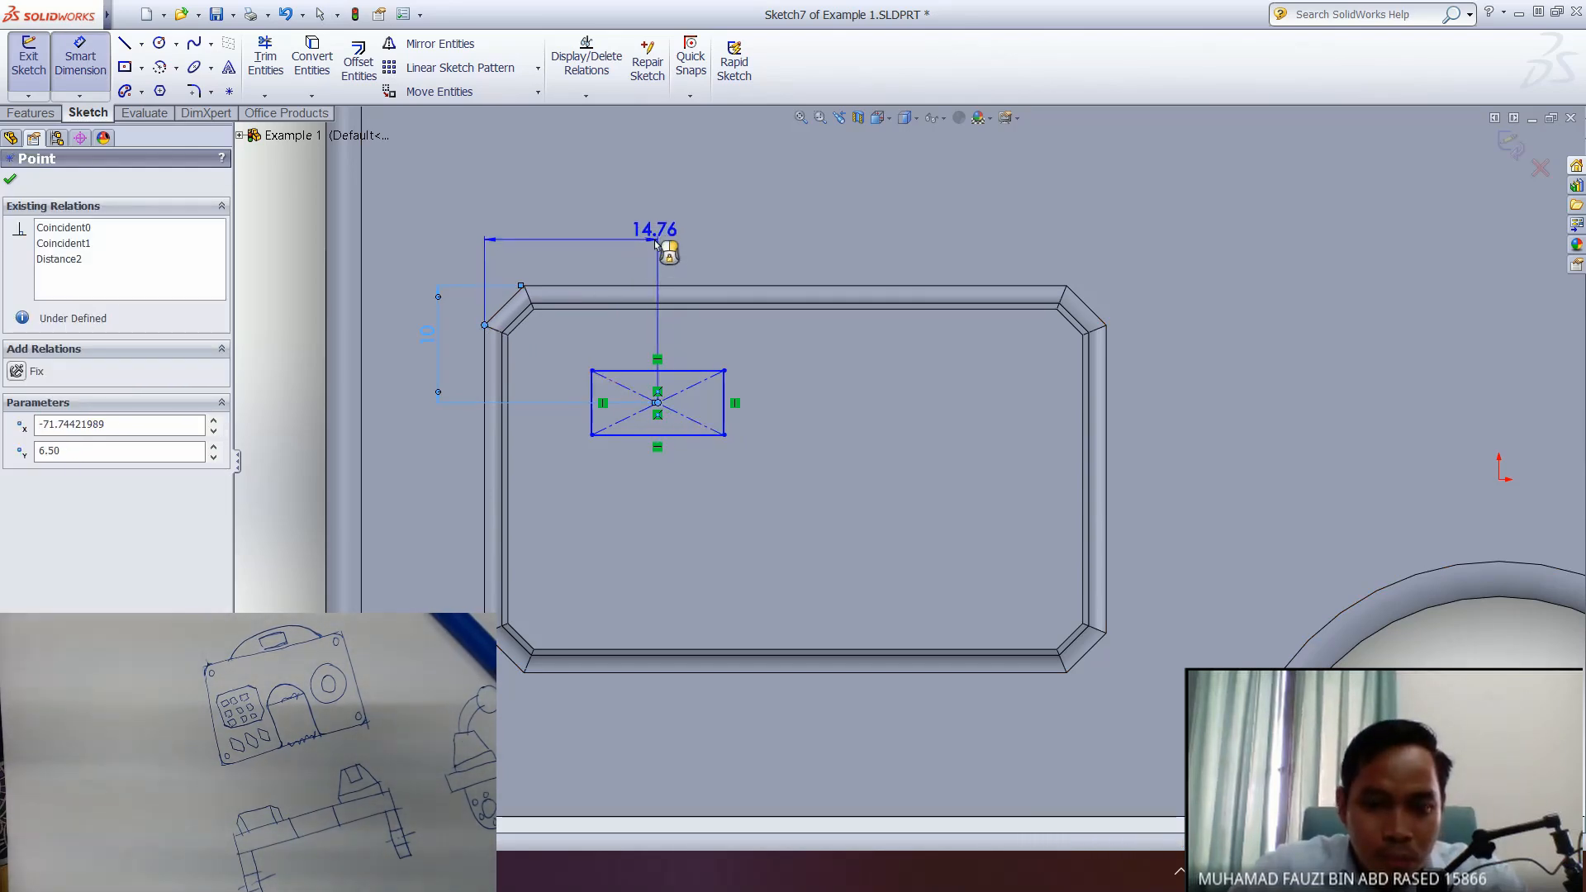
scroll(652, 259, down, 3)
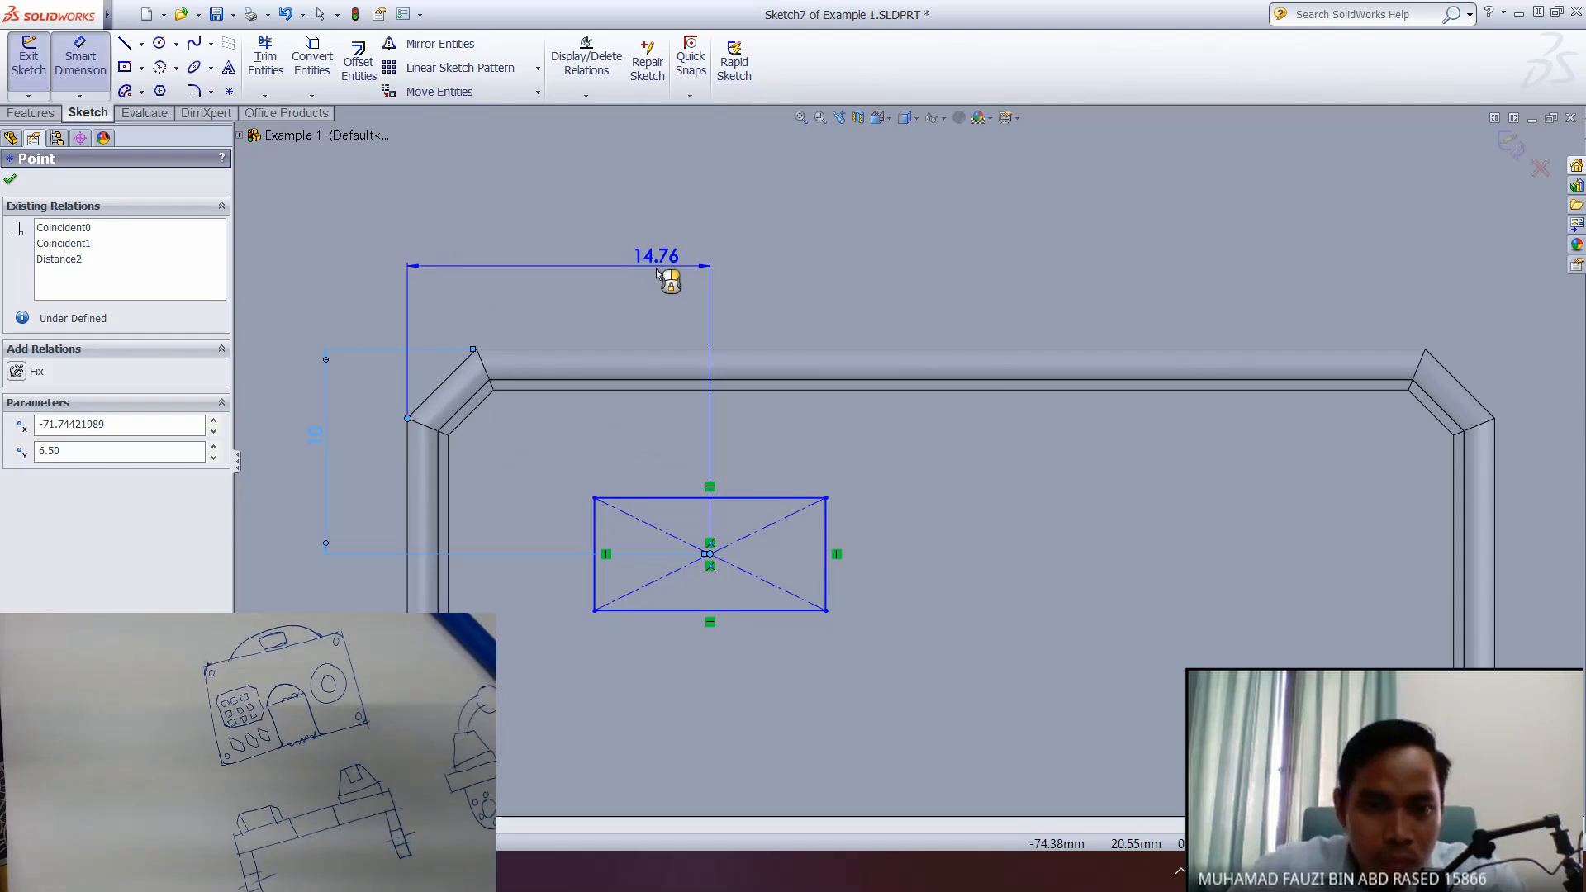
click(655, 272)
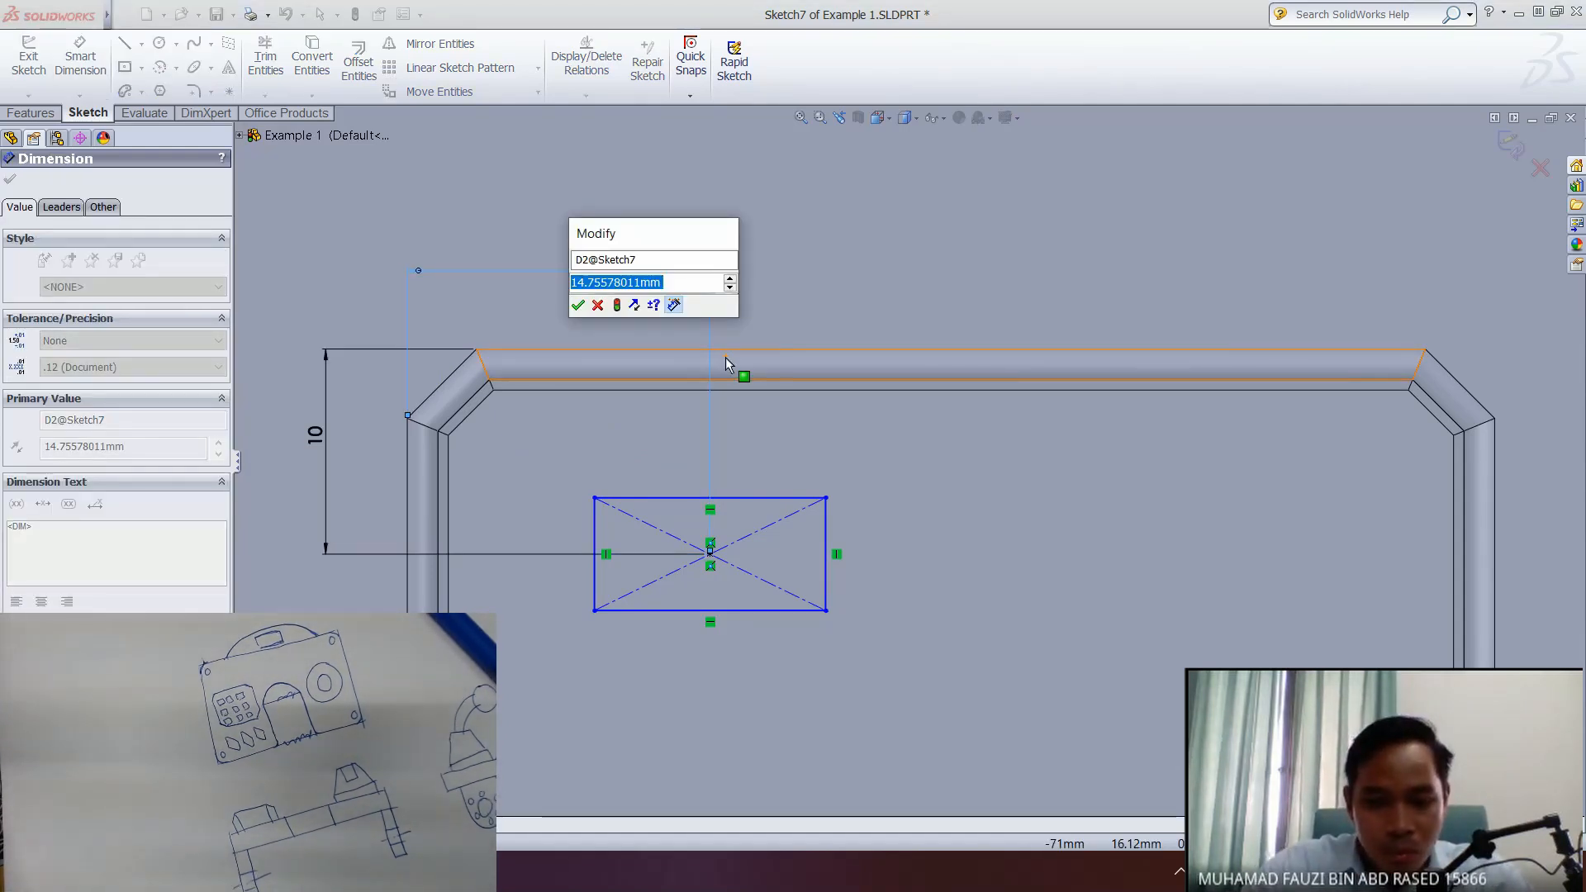
text(15)
key(Escape)
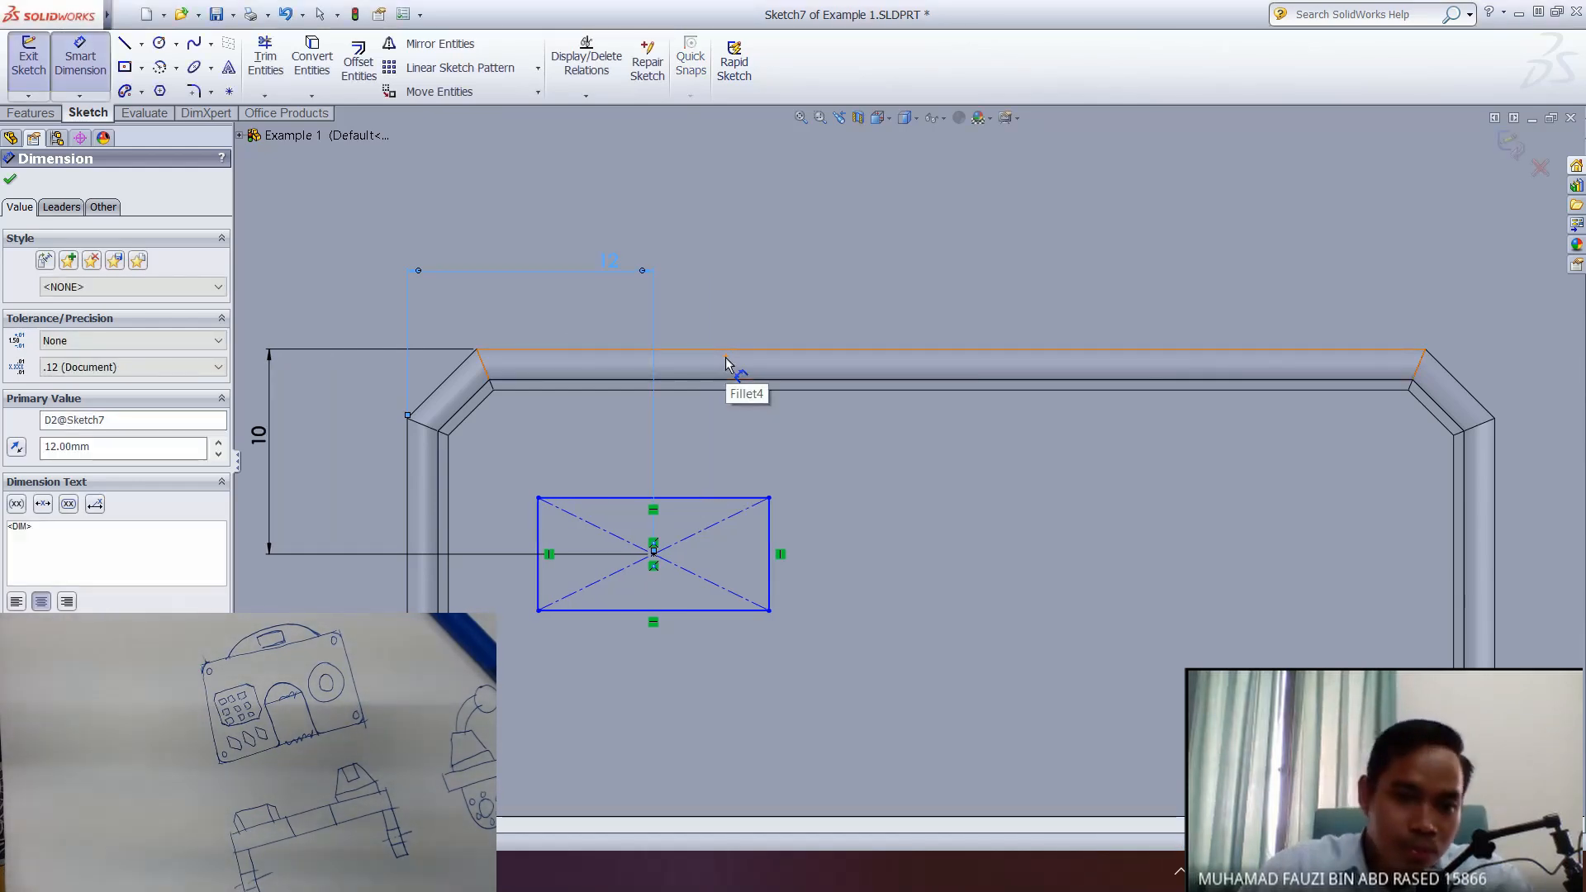
text(14)
key(Return)
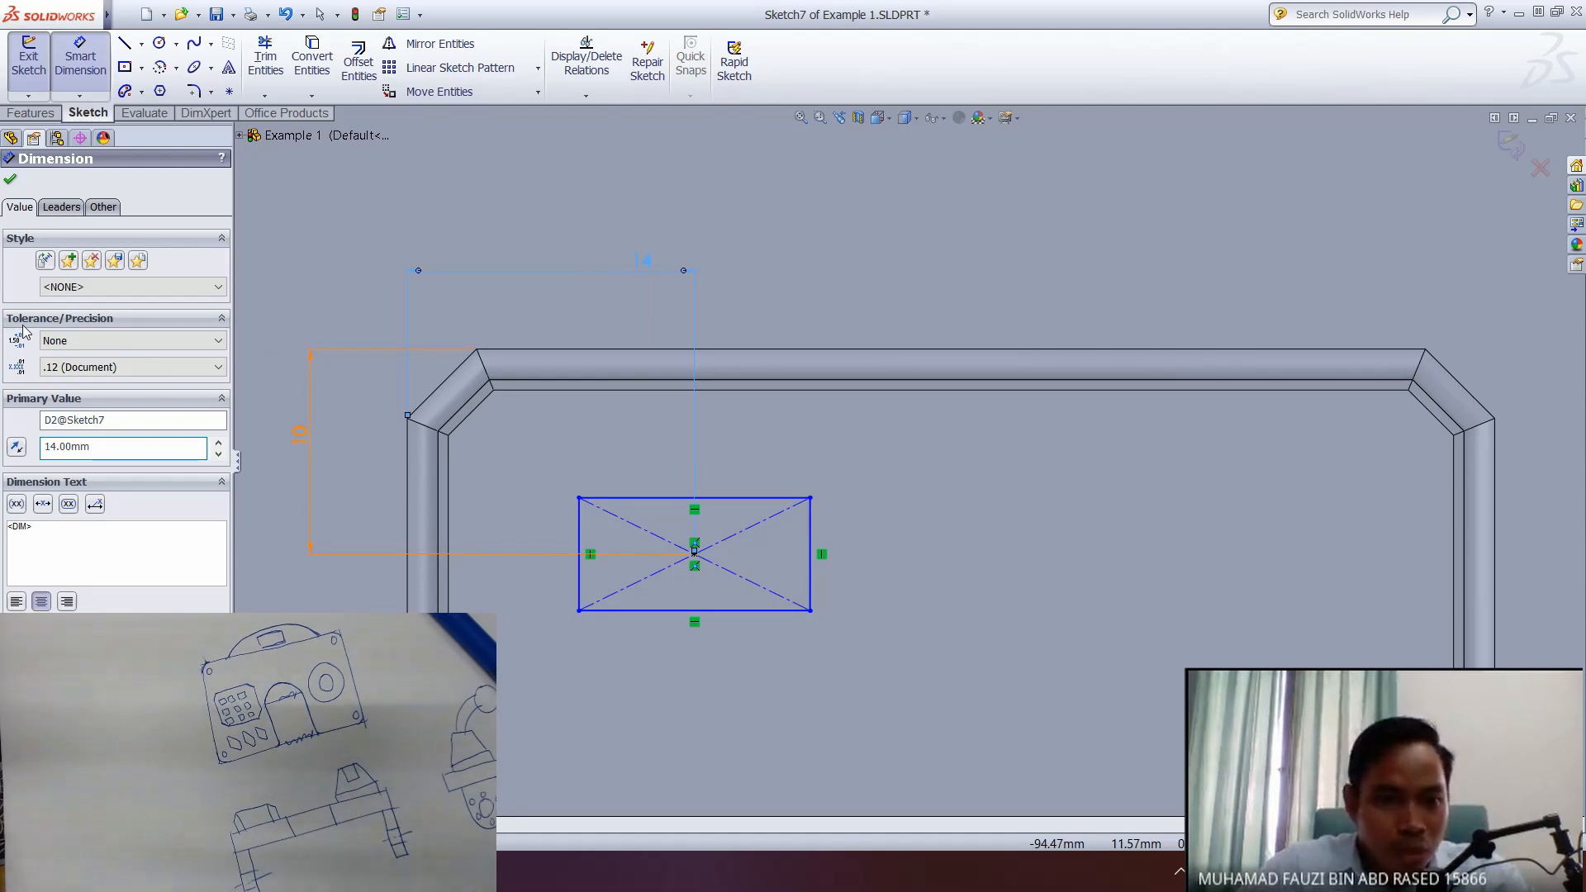
click(10, 179)
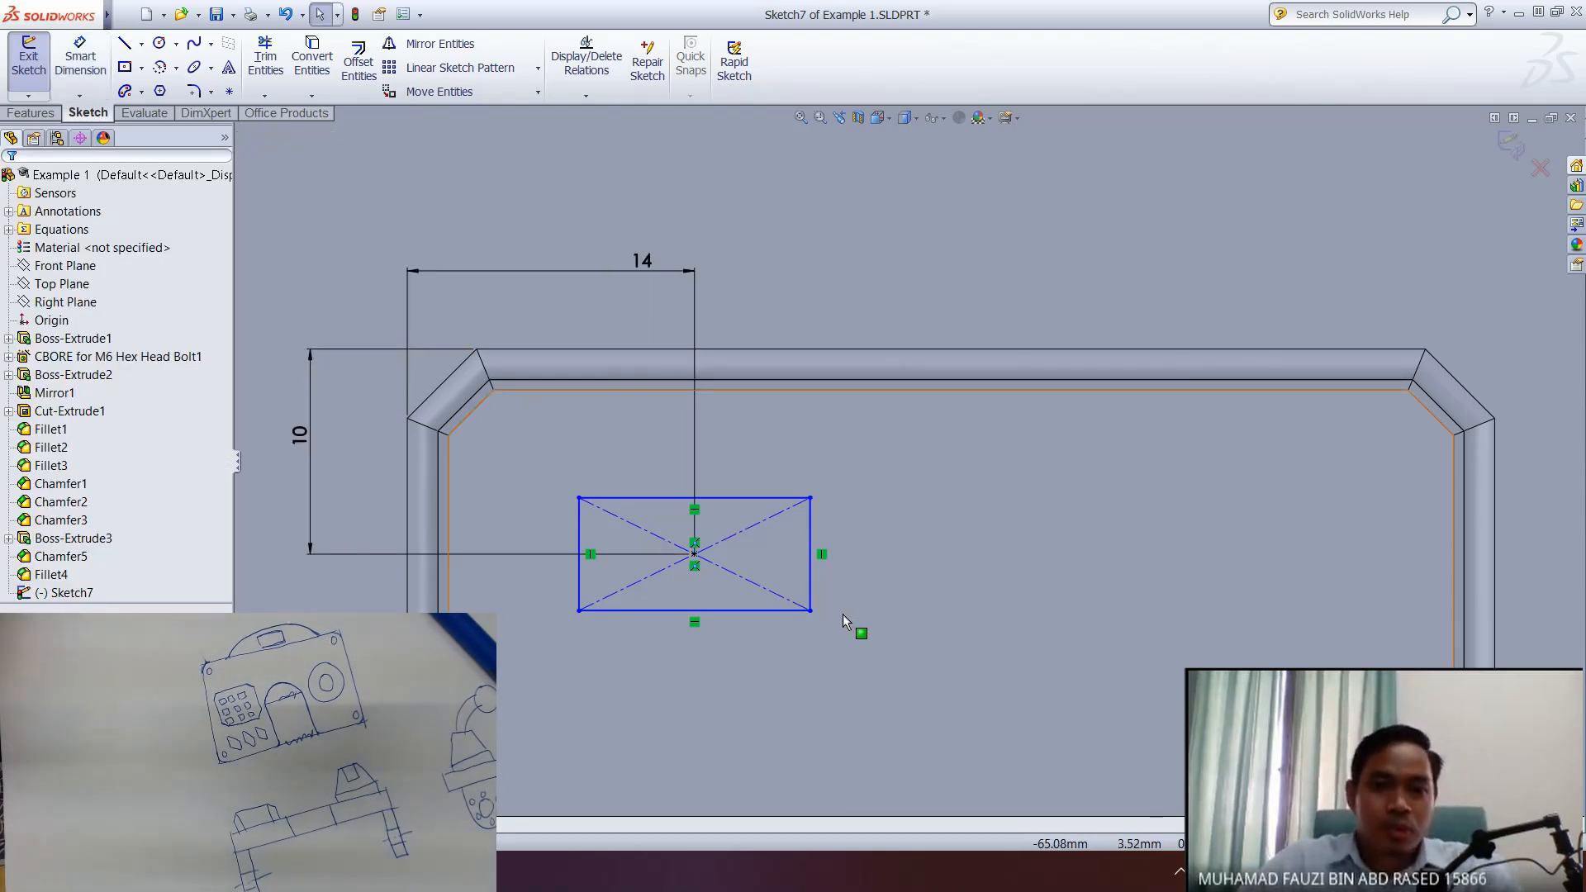
scroll(836, 611, down, 3)
scroll(836, 611, up, 8)
mouse_move(895, 538)
middle_down()
mouse_move(941, 521)
mouse_move(936, 501)
mouse_move(814, 520)
mouse_move(801, 460)
mouse_move(802, 507)
mouse_move(834, 496)
mouse_move(808, 501)
middle_up()
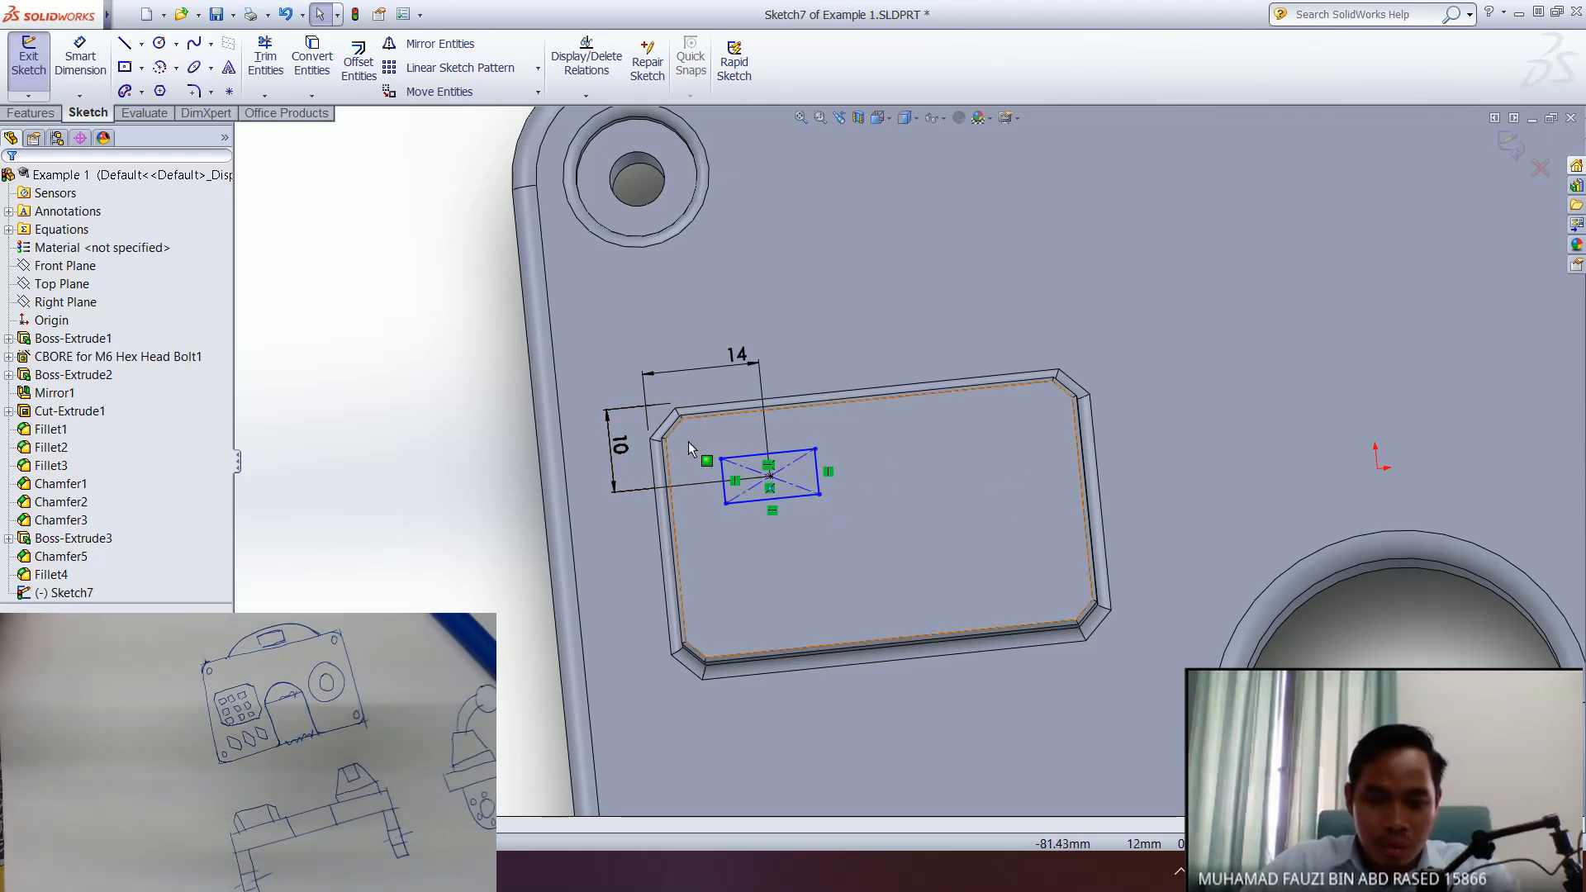
click(66, 593)
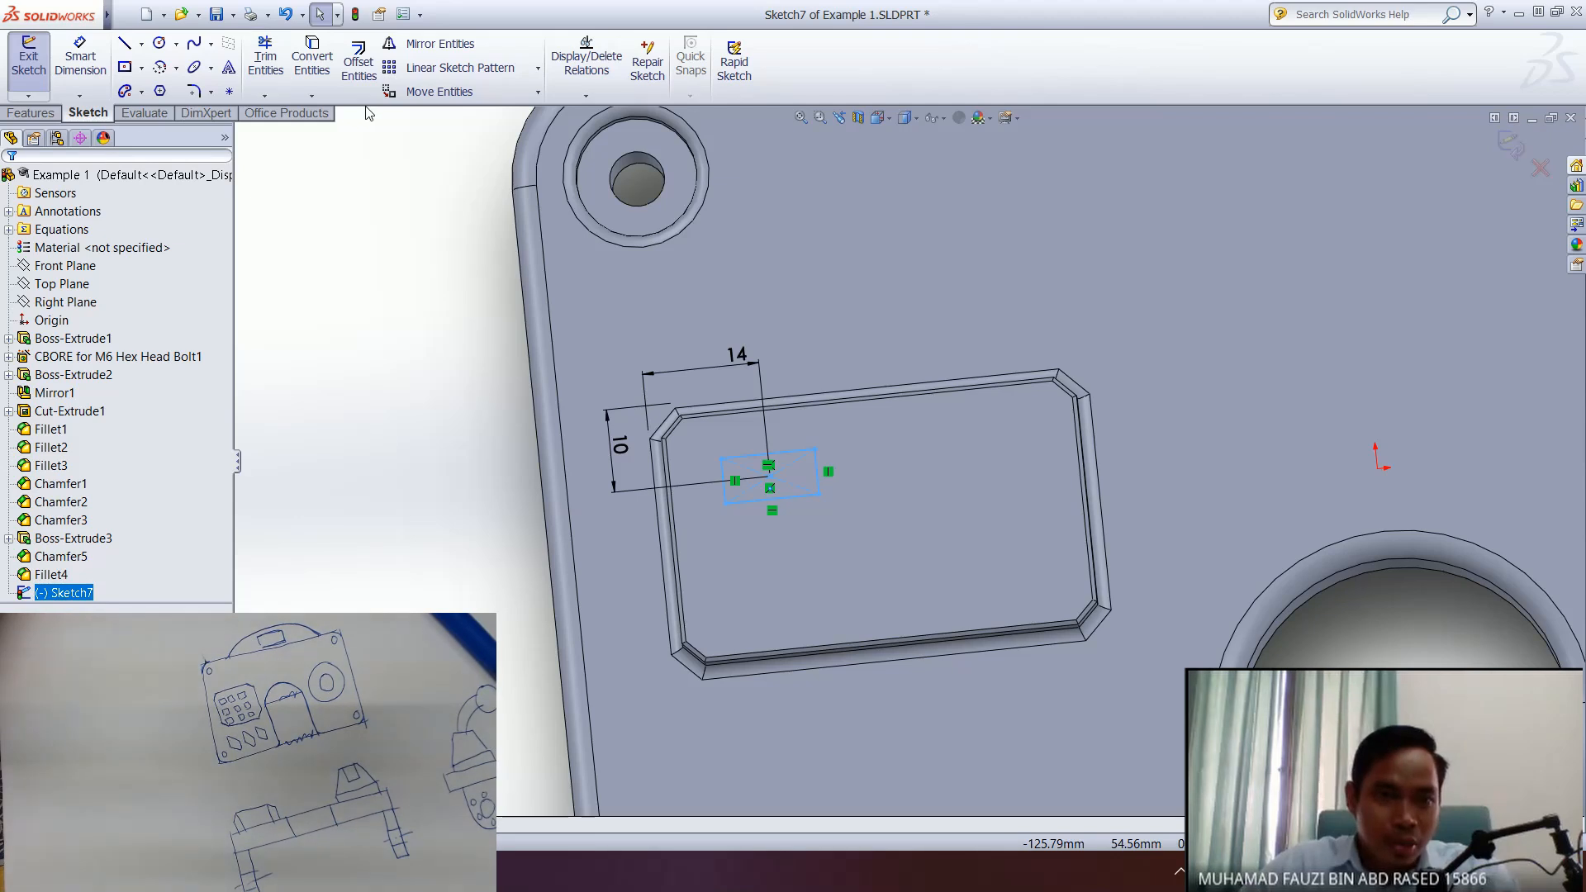
click(454, 69)
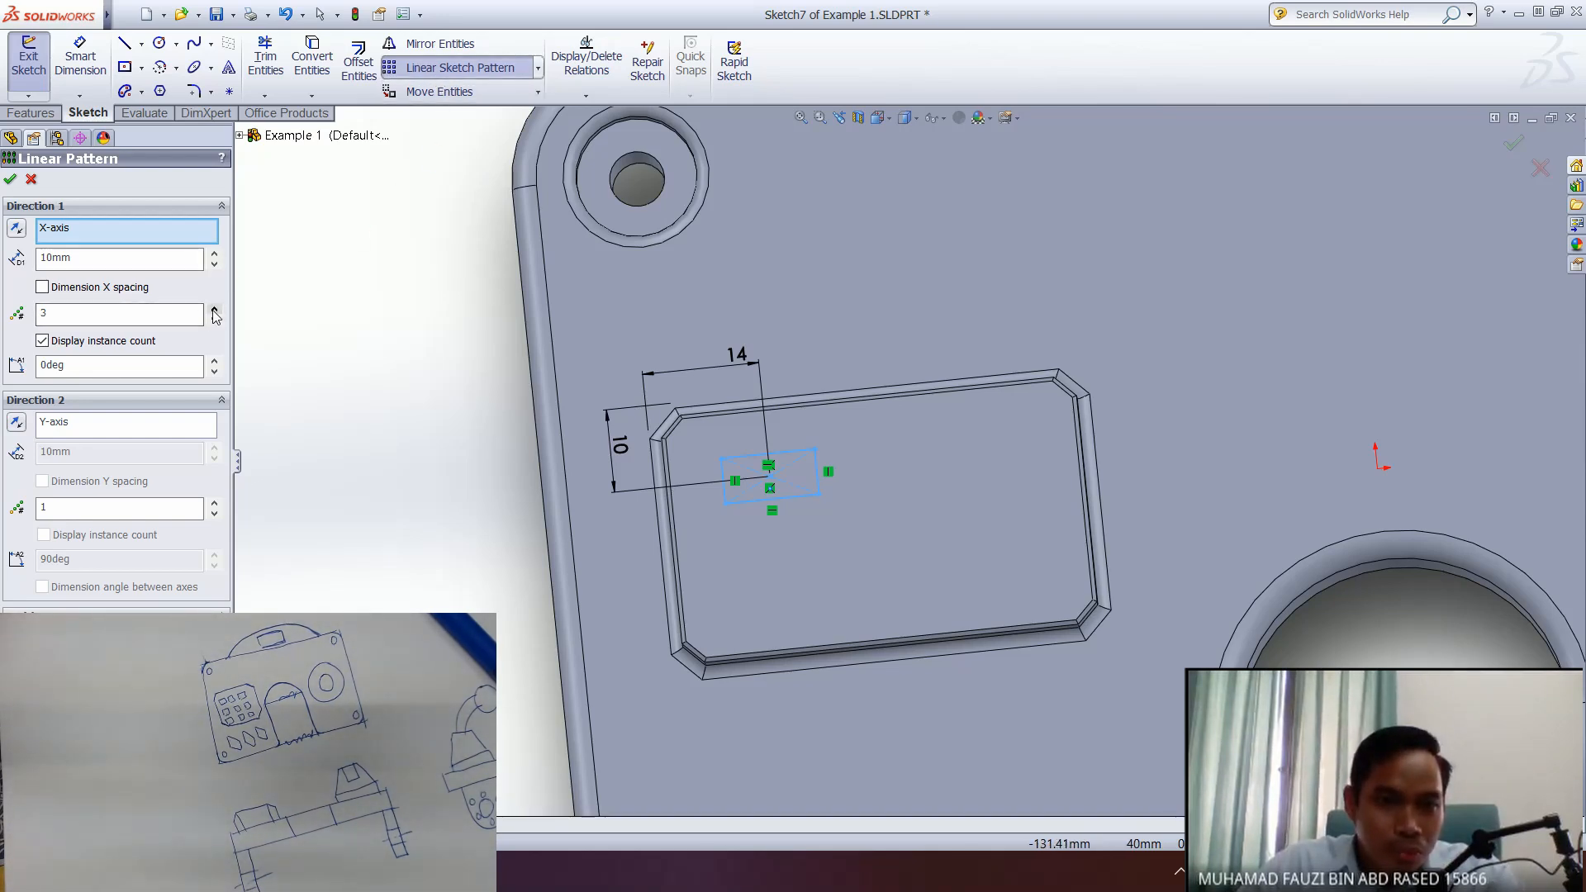
mouse_move(753, 319)
middle_down()
mouse_move(805, 215)
mouse_move(700, 277)
mouse_move(610, 391)
mouse_move(640, 397)
mouse_move(600, 395)
middle_up()
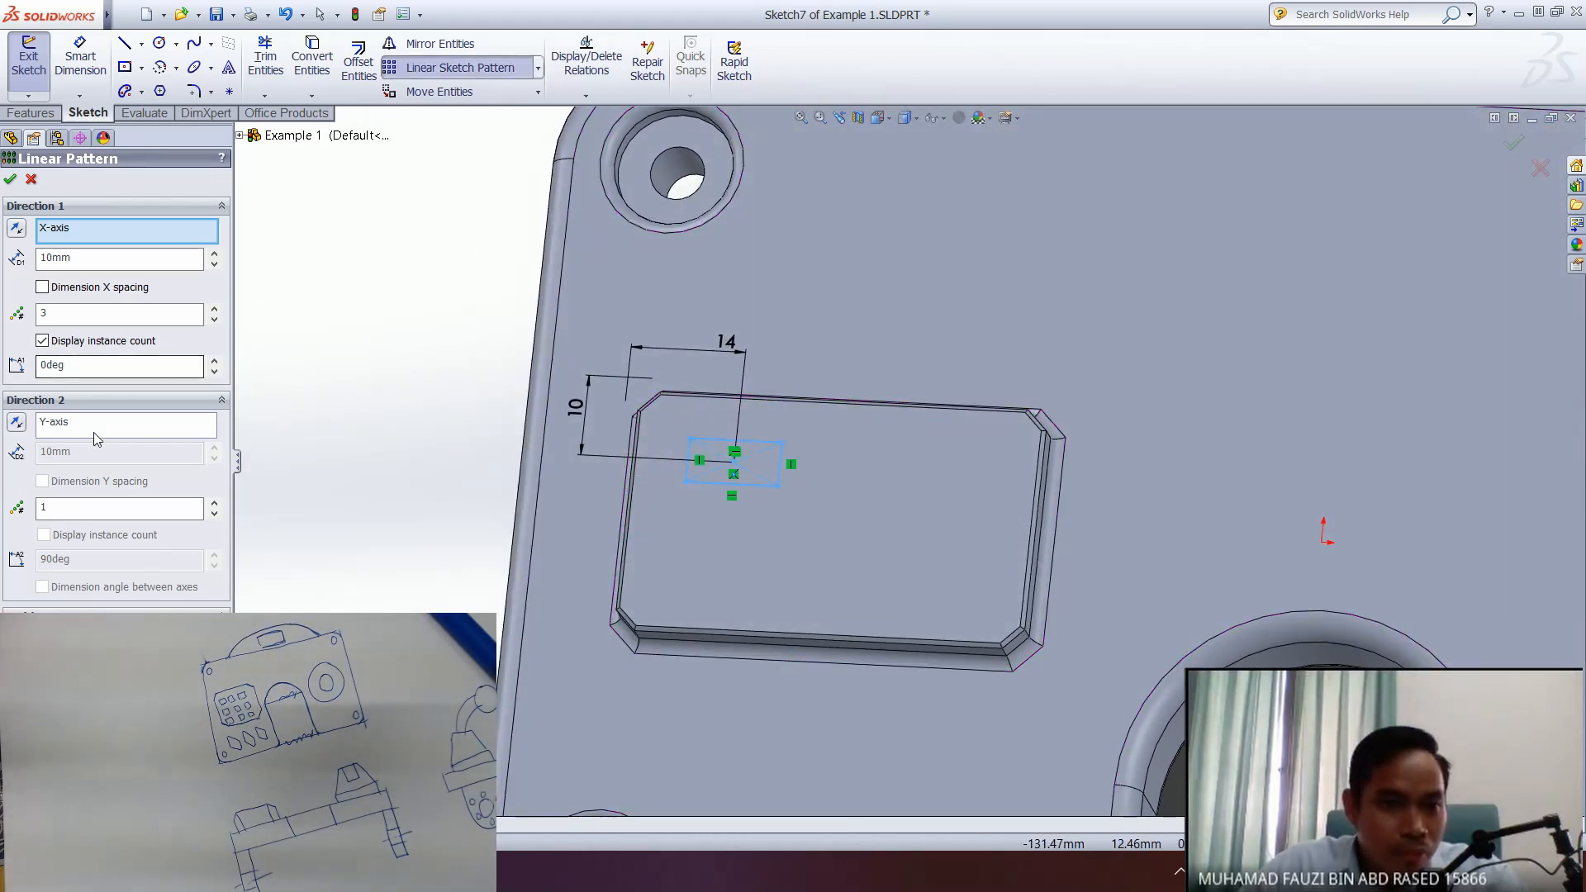
click(202, 510)
click(213, 504)
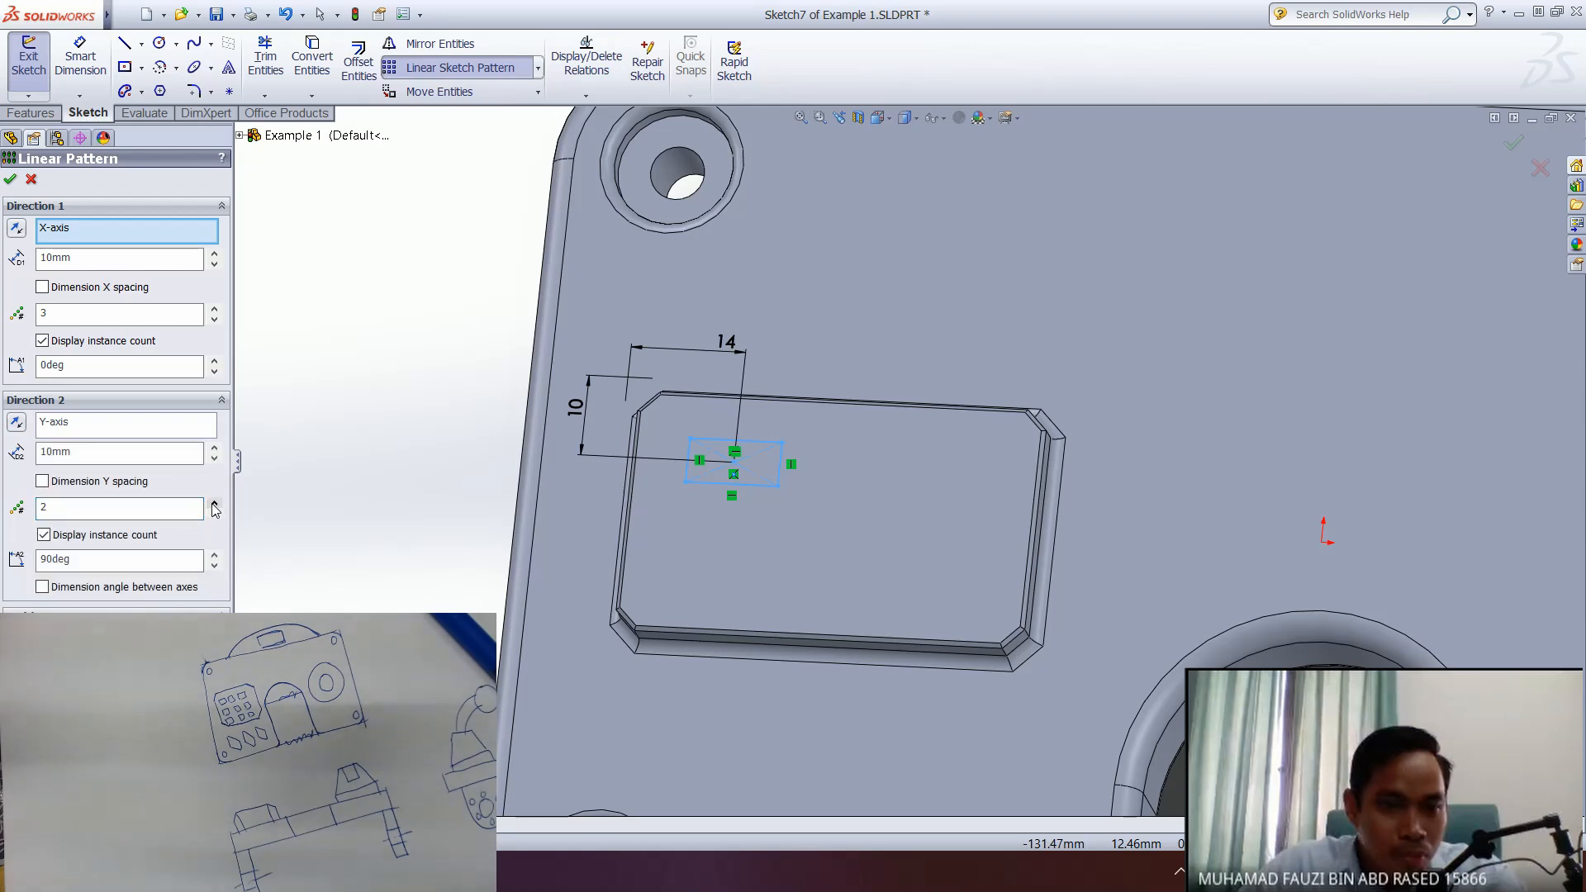
middle_drag(605, 456, 694, 496)
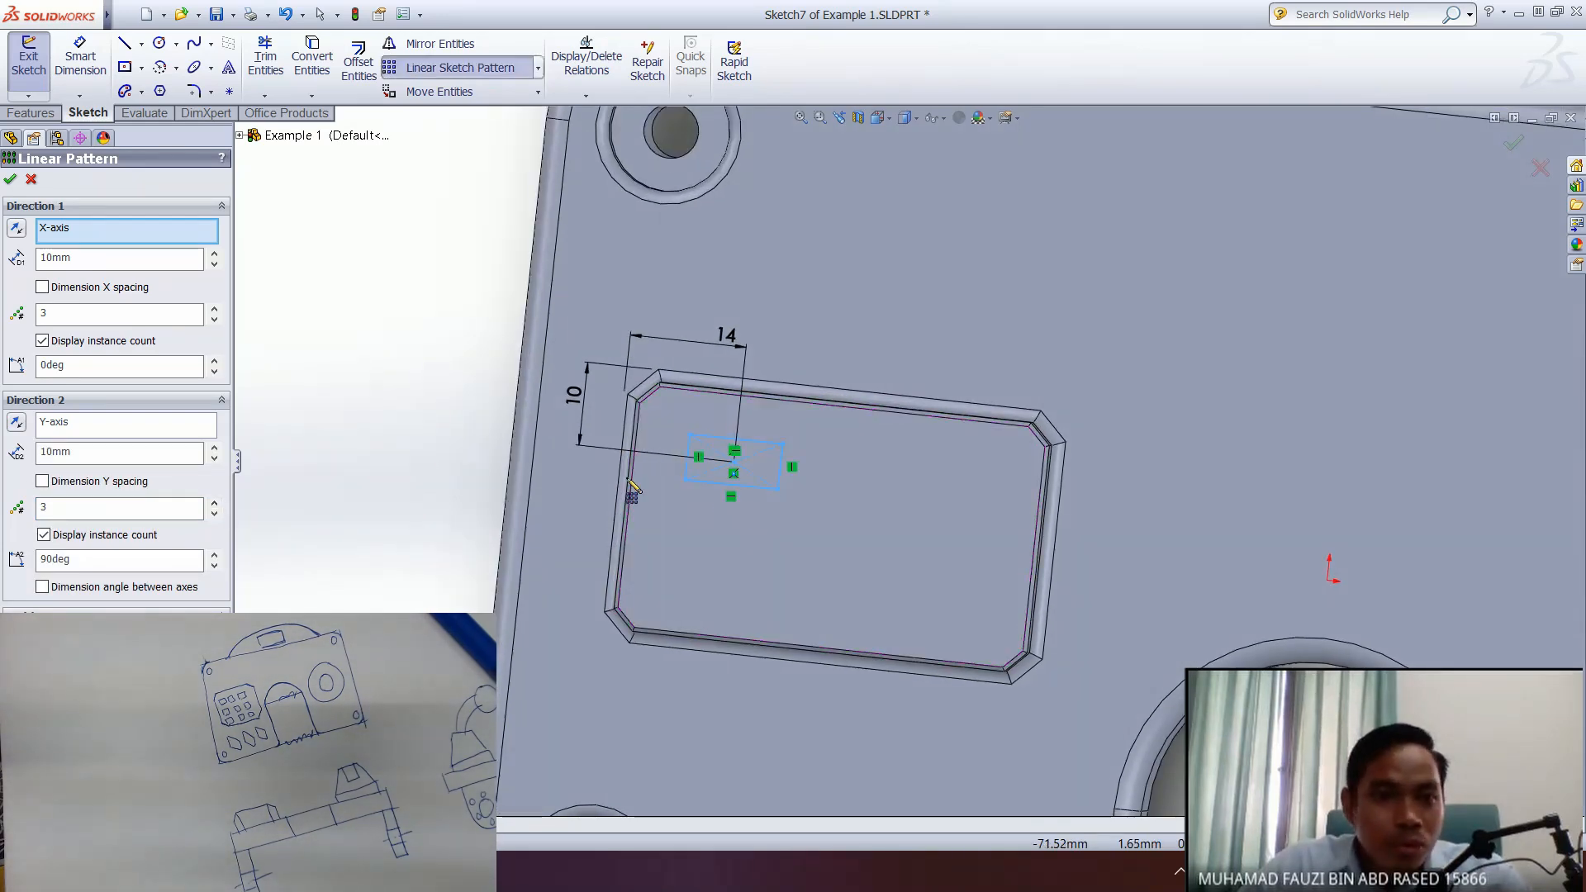
key(Escape)
- Cut the rectangle sketch 2 mm deep into the raised block as a blind Extruded Cut
mouse_move(878, 520)
middle_down()
mouse_move(776, 528)
mouse_move(736, 566)
middle_up()
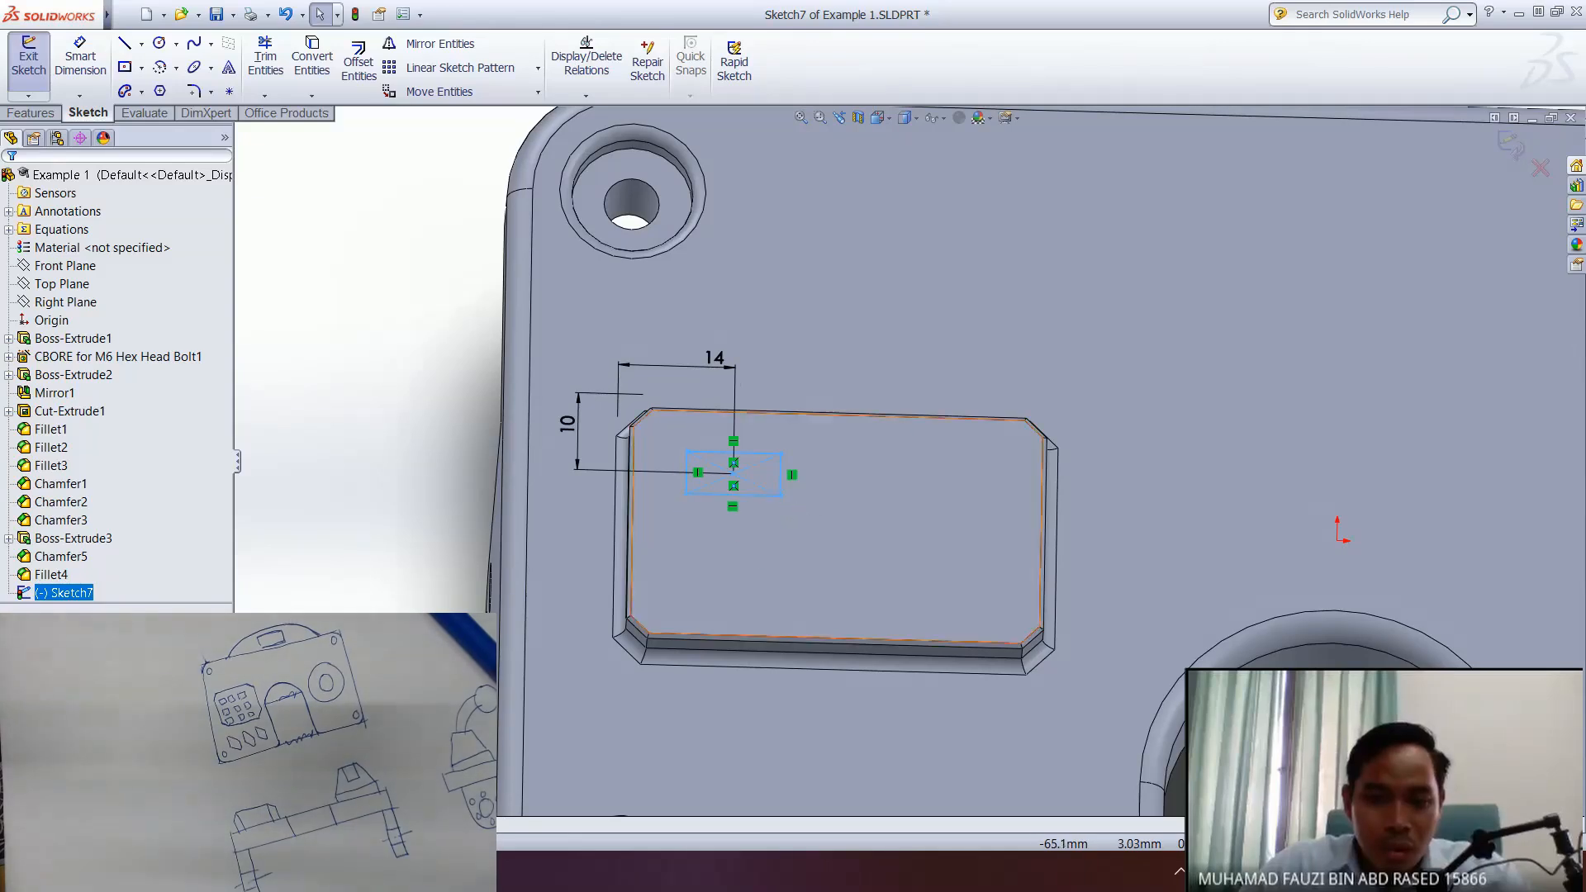
middle_drag(798, 509, 782, 499)
scroll(775, 496, down, 2)
scroll(774, 498, down, 2)
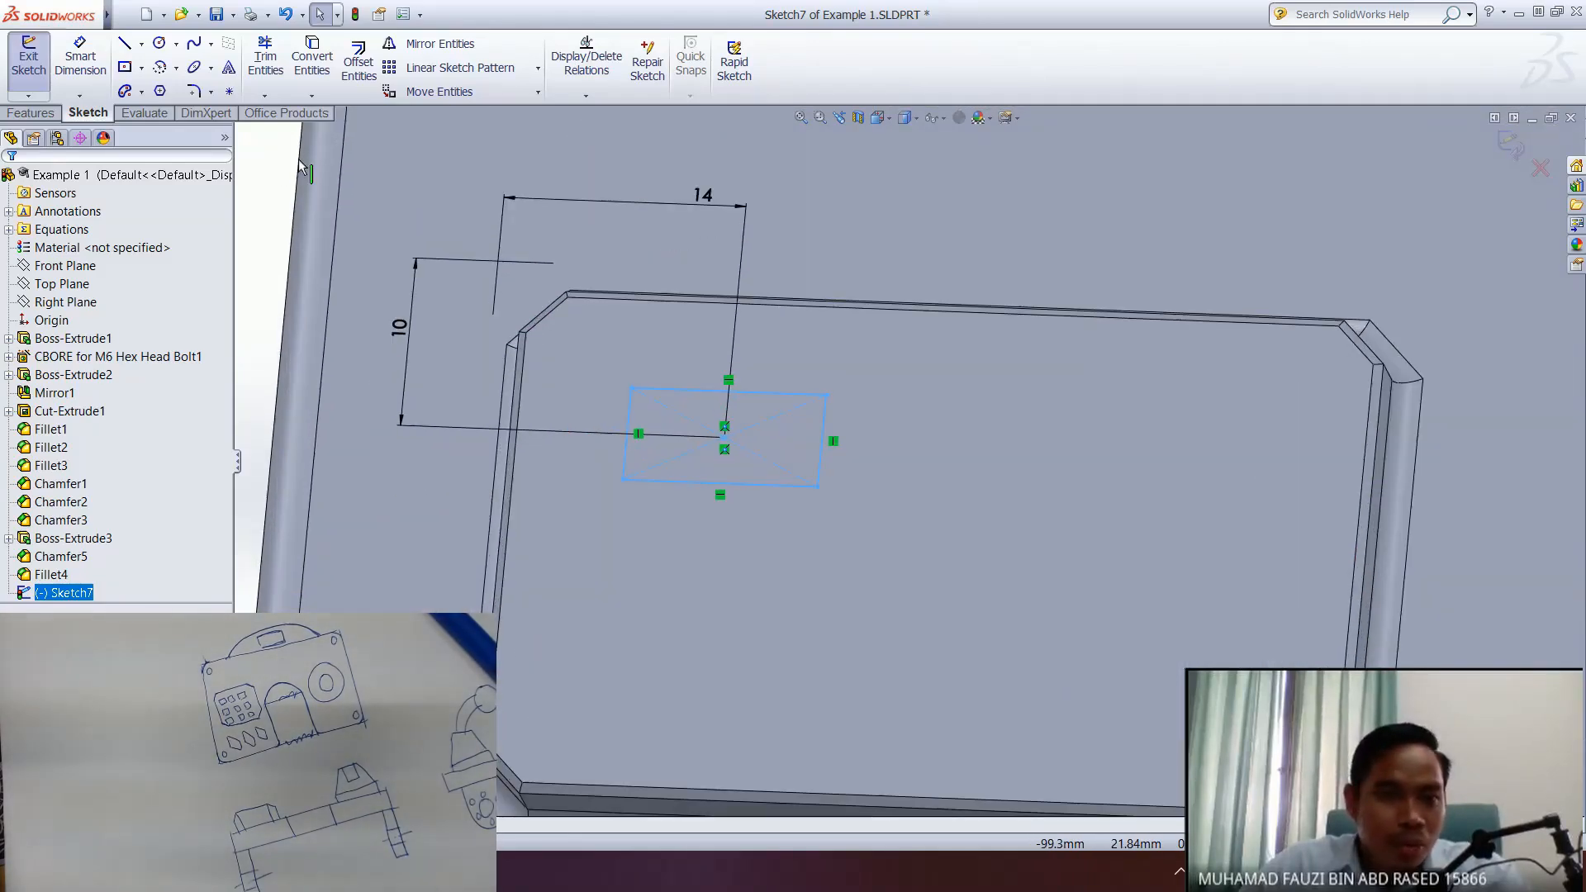
click(31, 112)
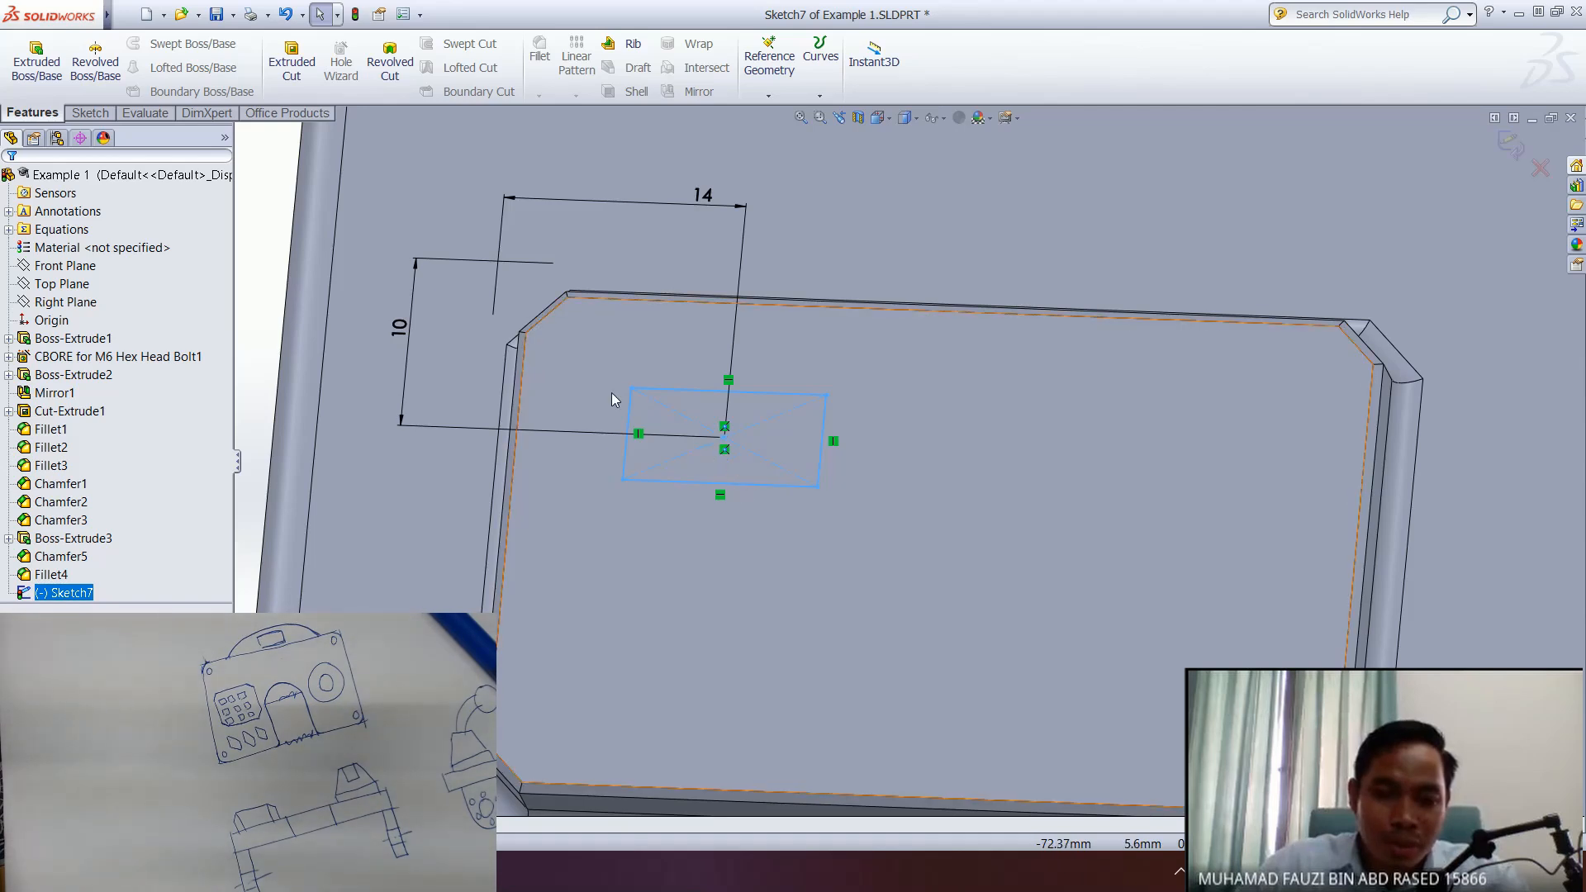
click(293, 75)
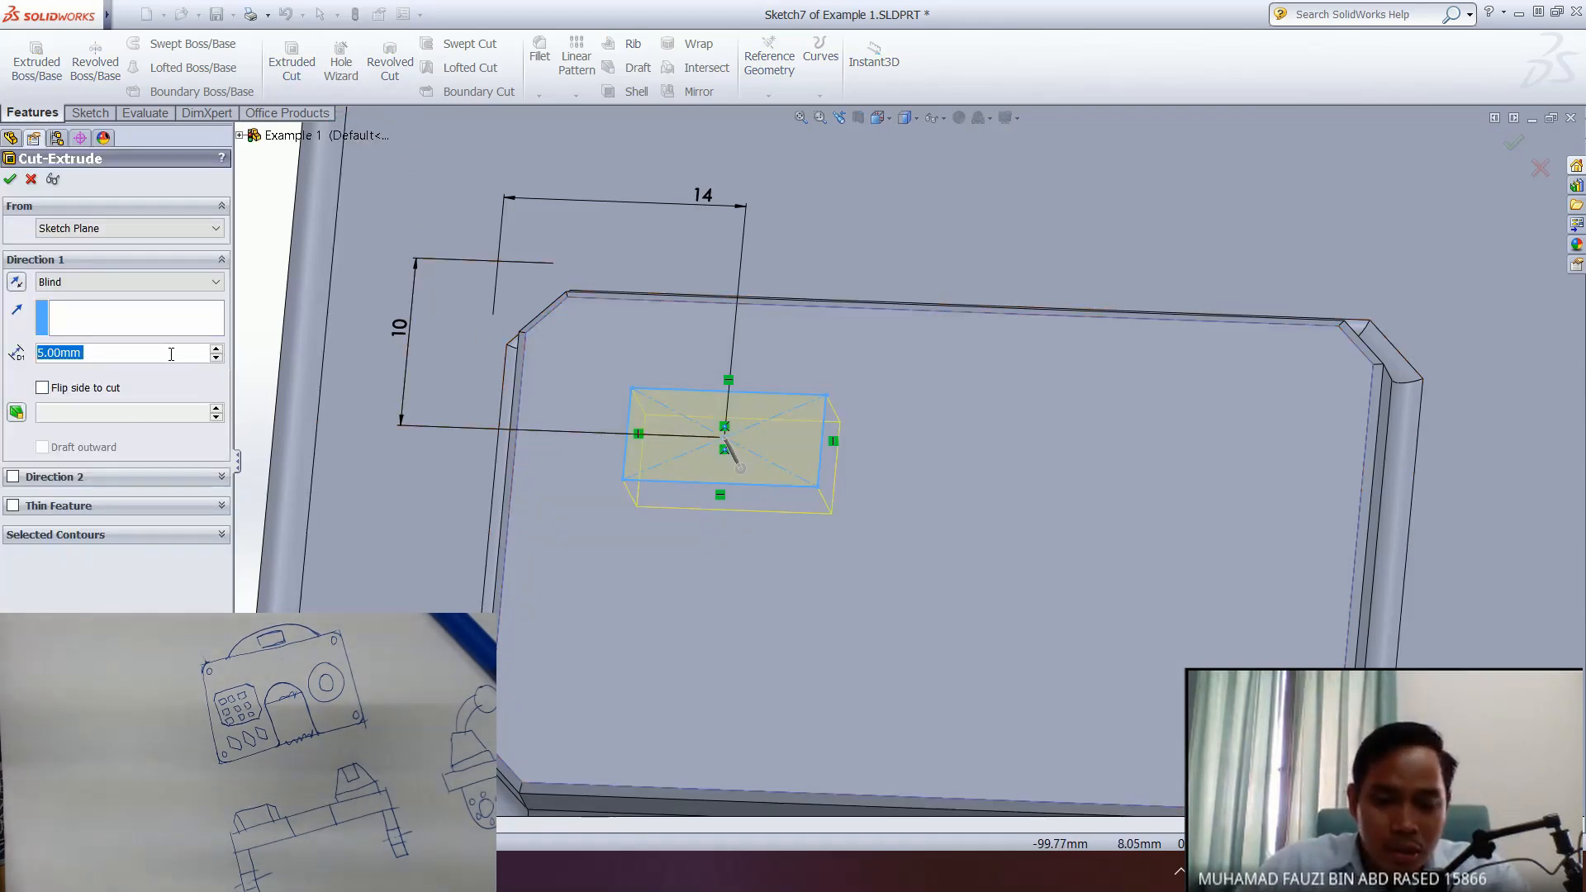
text(2)
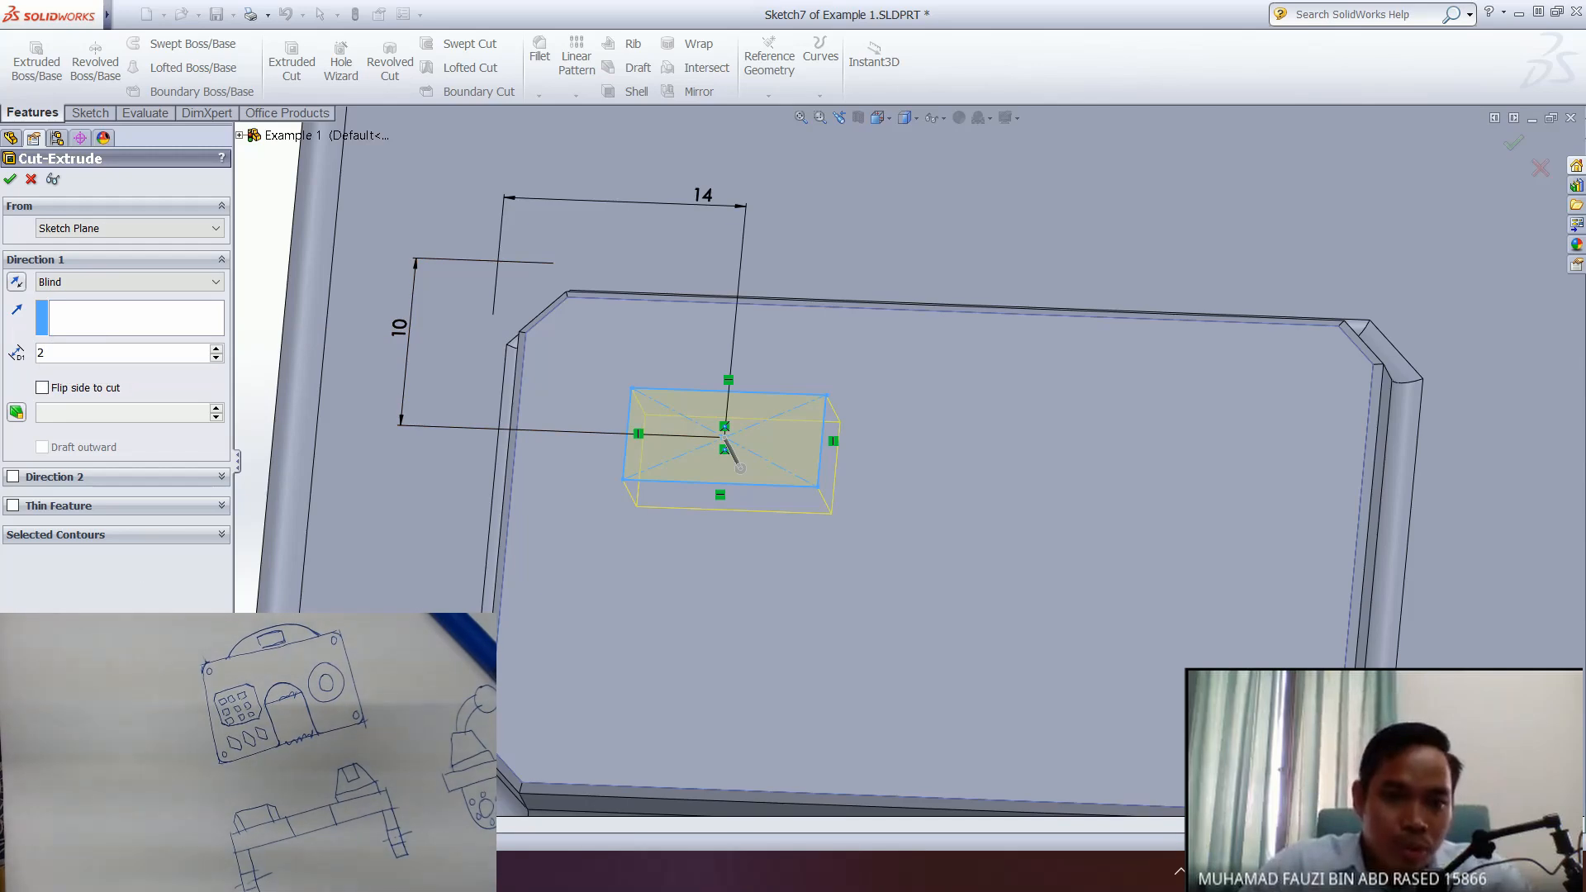
click(12, 180)
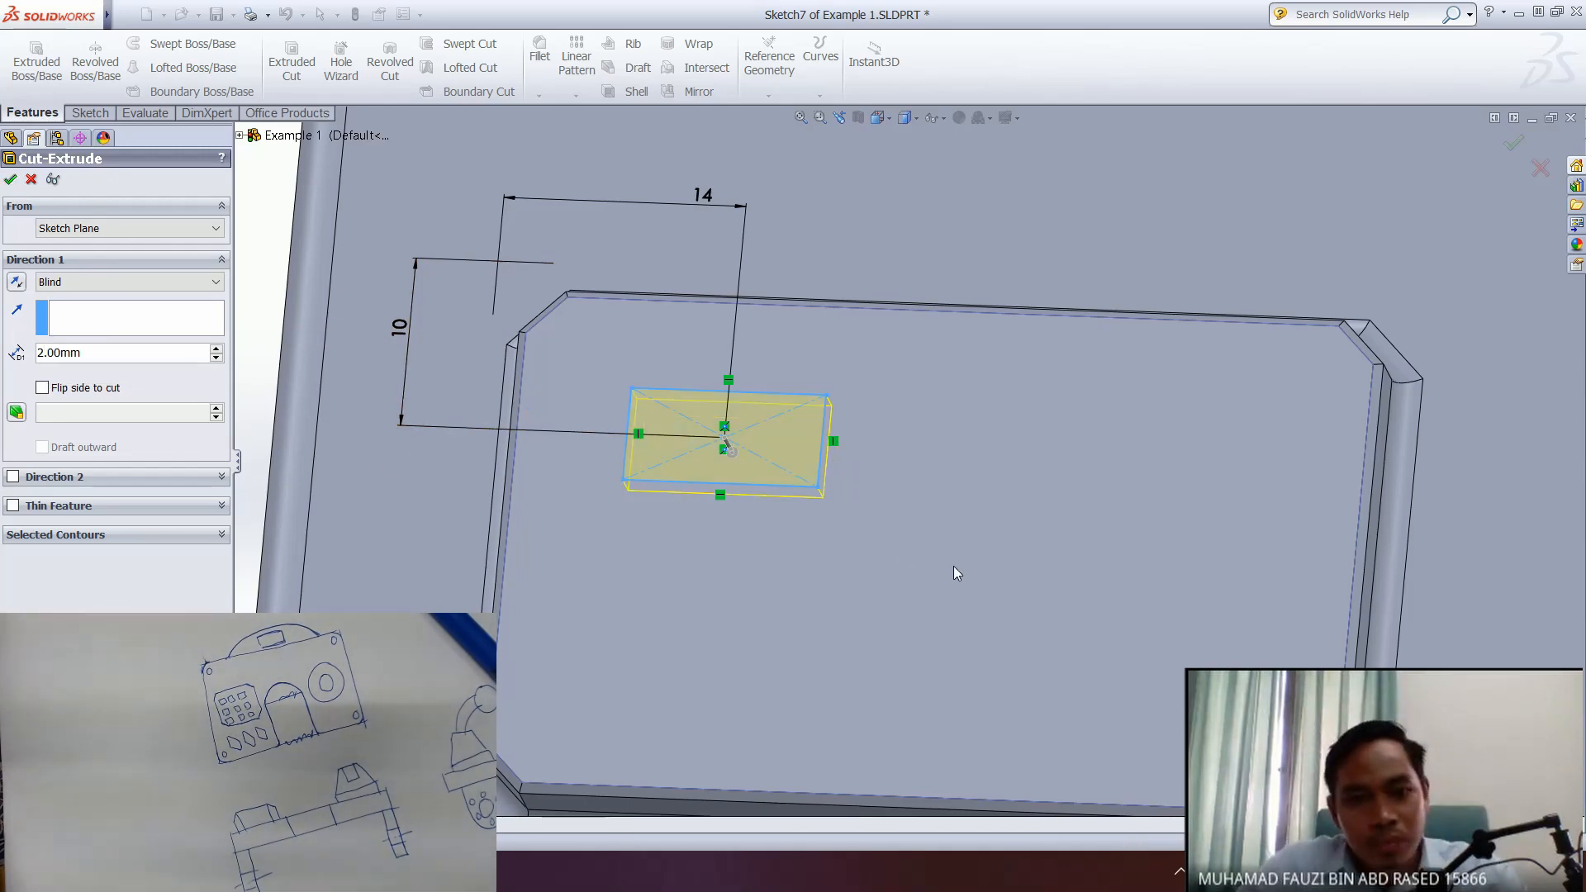
middle_drag(708, 541, 626, 463)
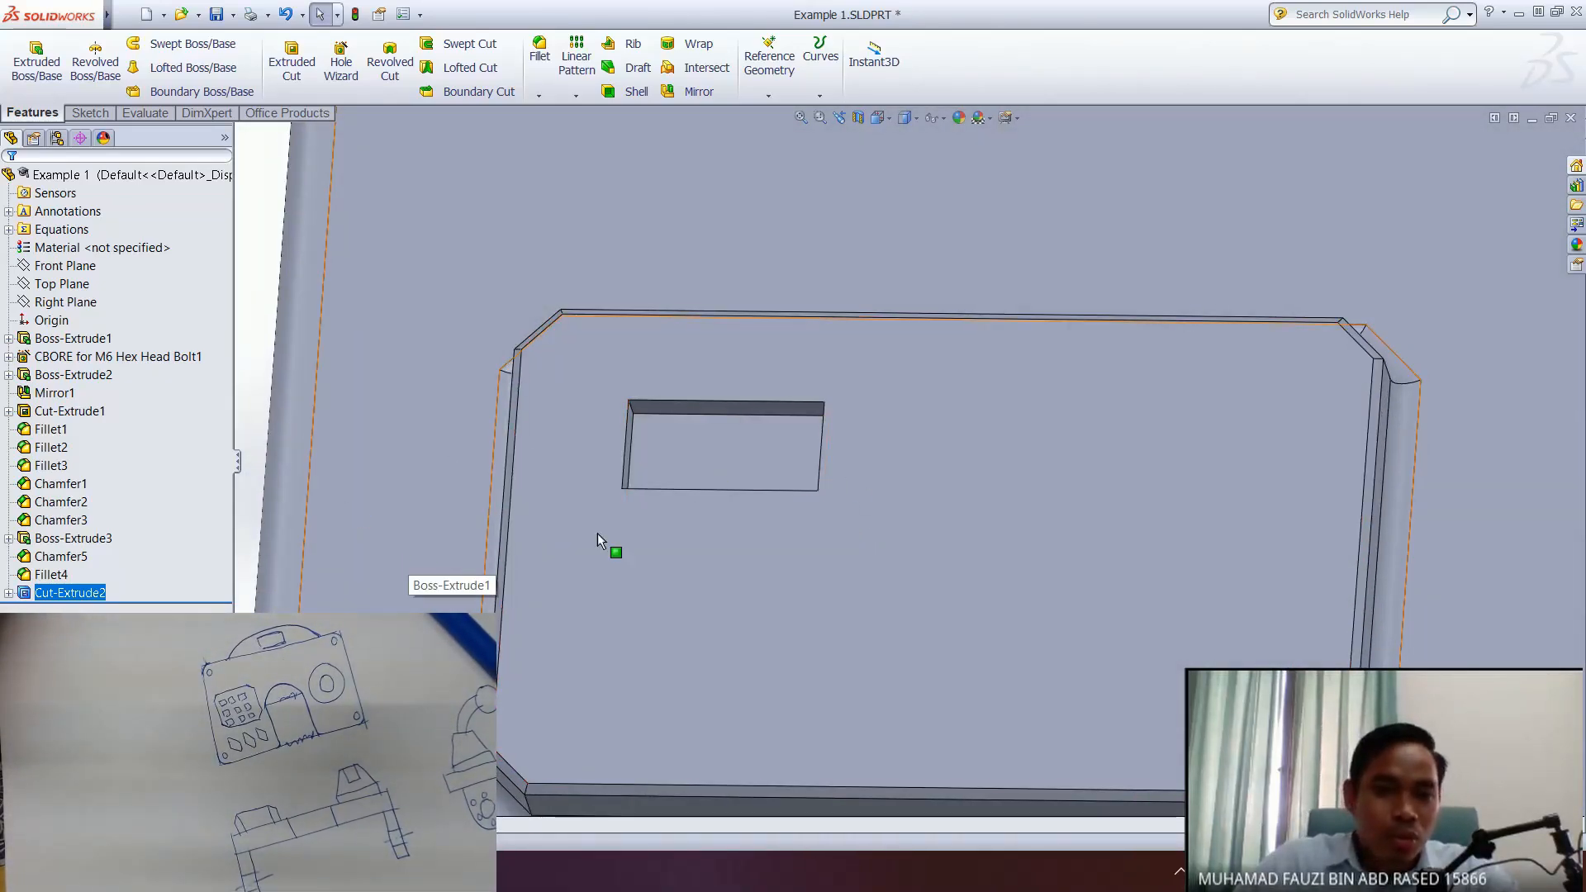
- Start a Linear Pattern of the rectangular pocket with the block's long upper edge as the first direction
click(578, 62)
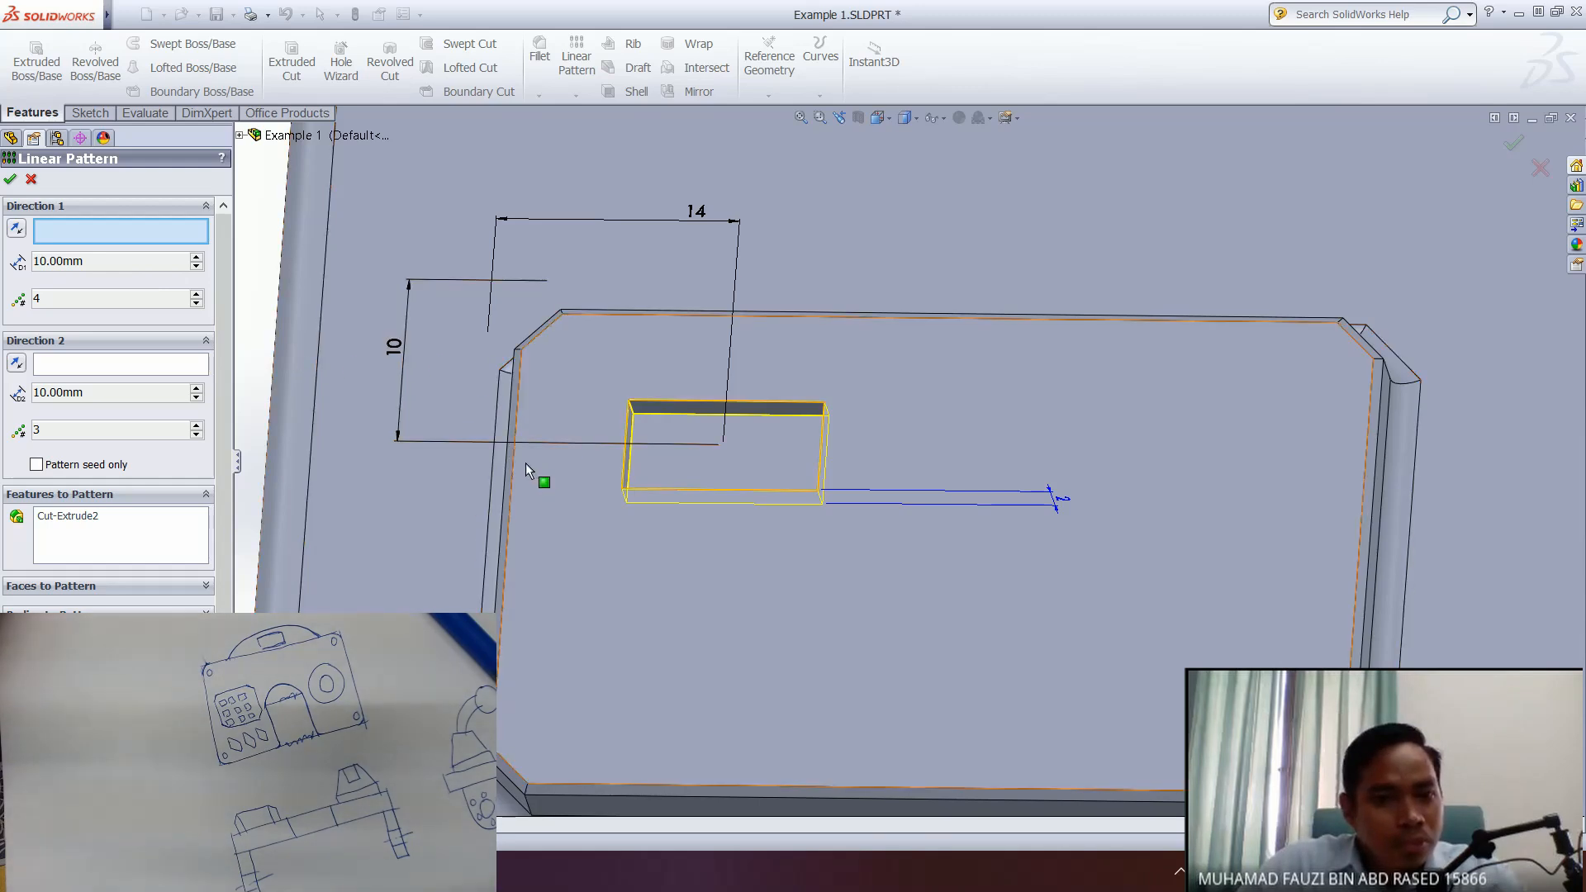
scroll(277, 518, down, 3)
scroll(673, 519, up, 3)
scroll(908, 495, up, 3)
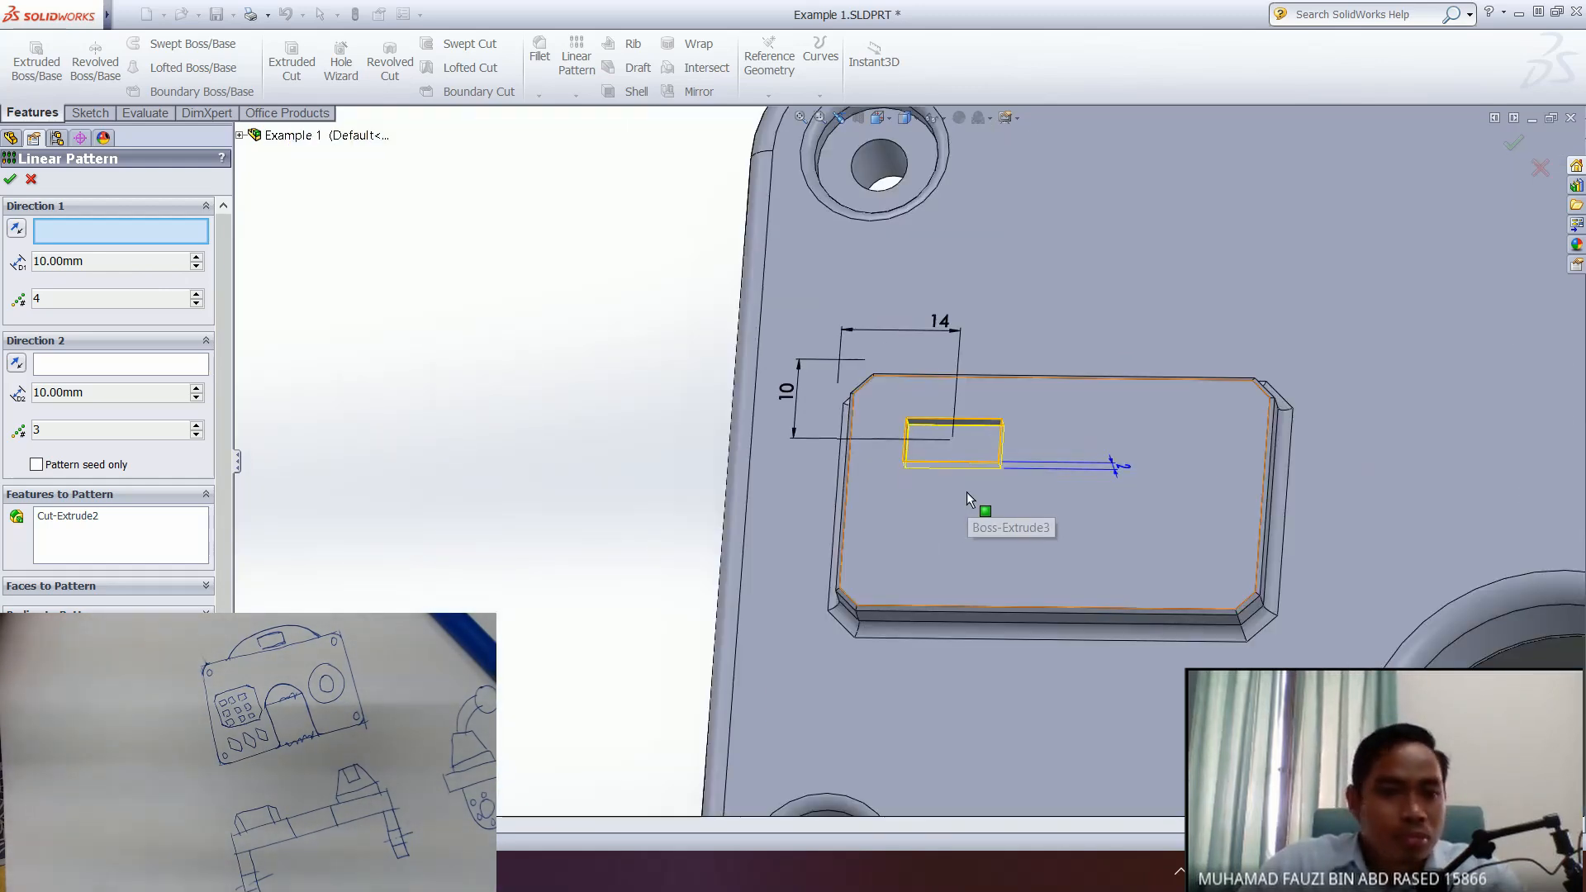
ctrl+middle_drag(957, 533, 768, 571)
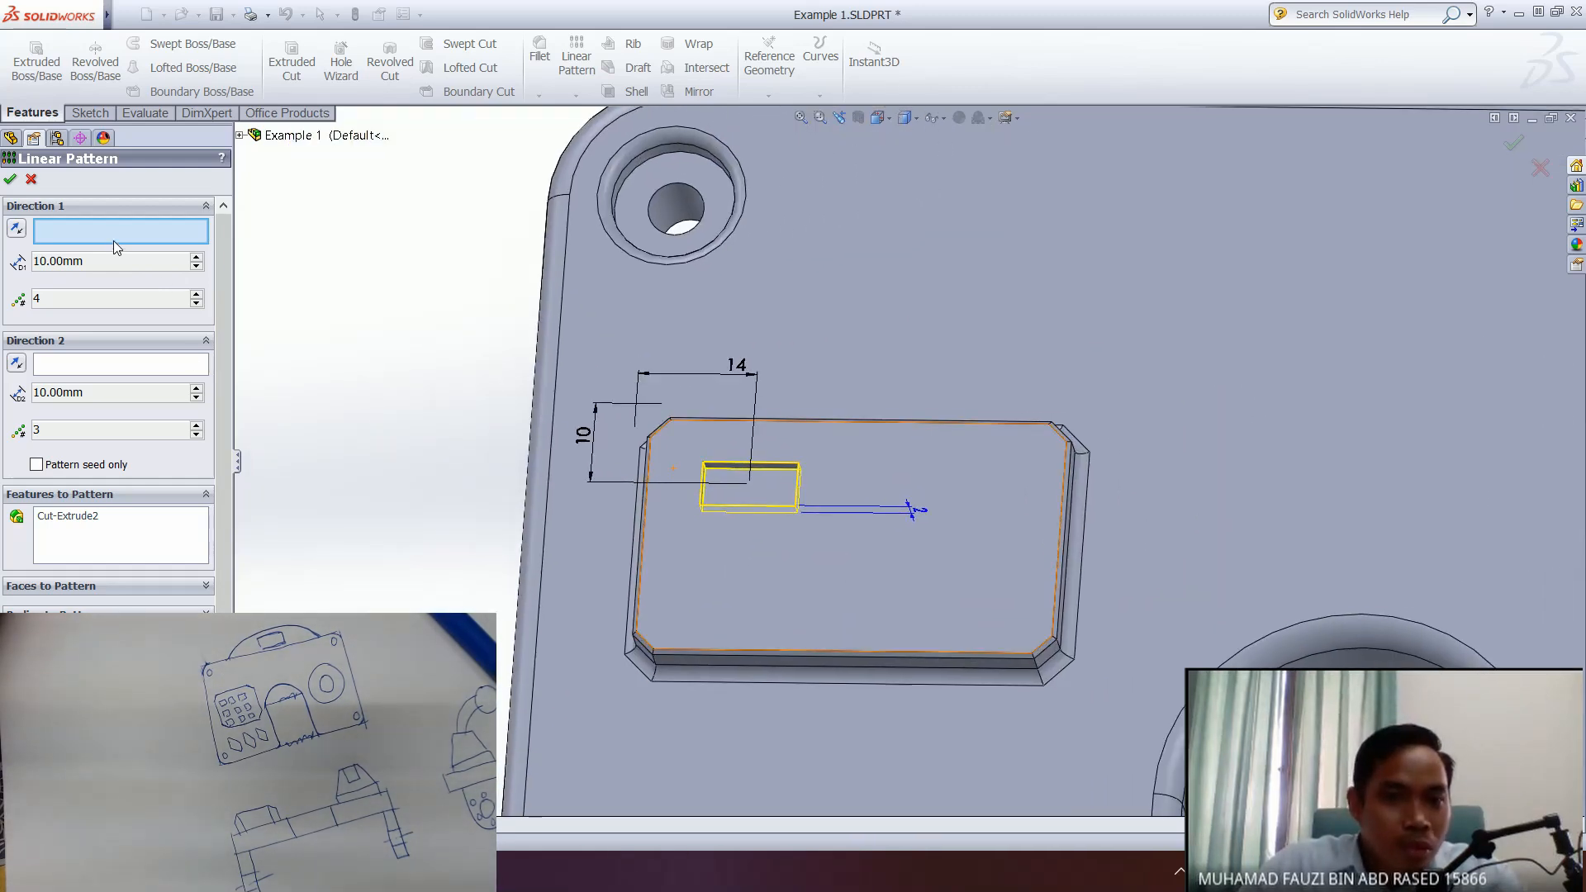
click(826, 420)
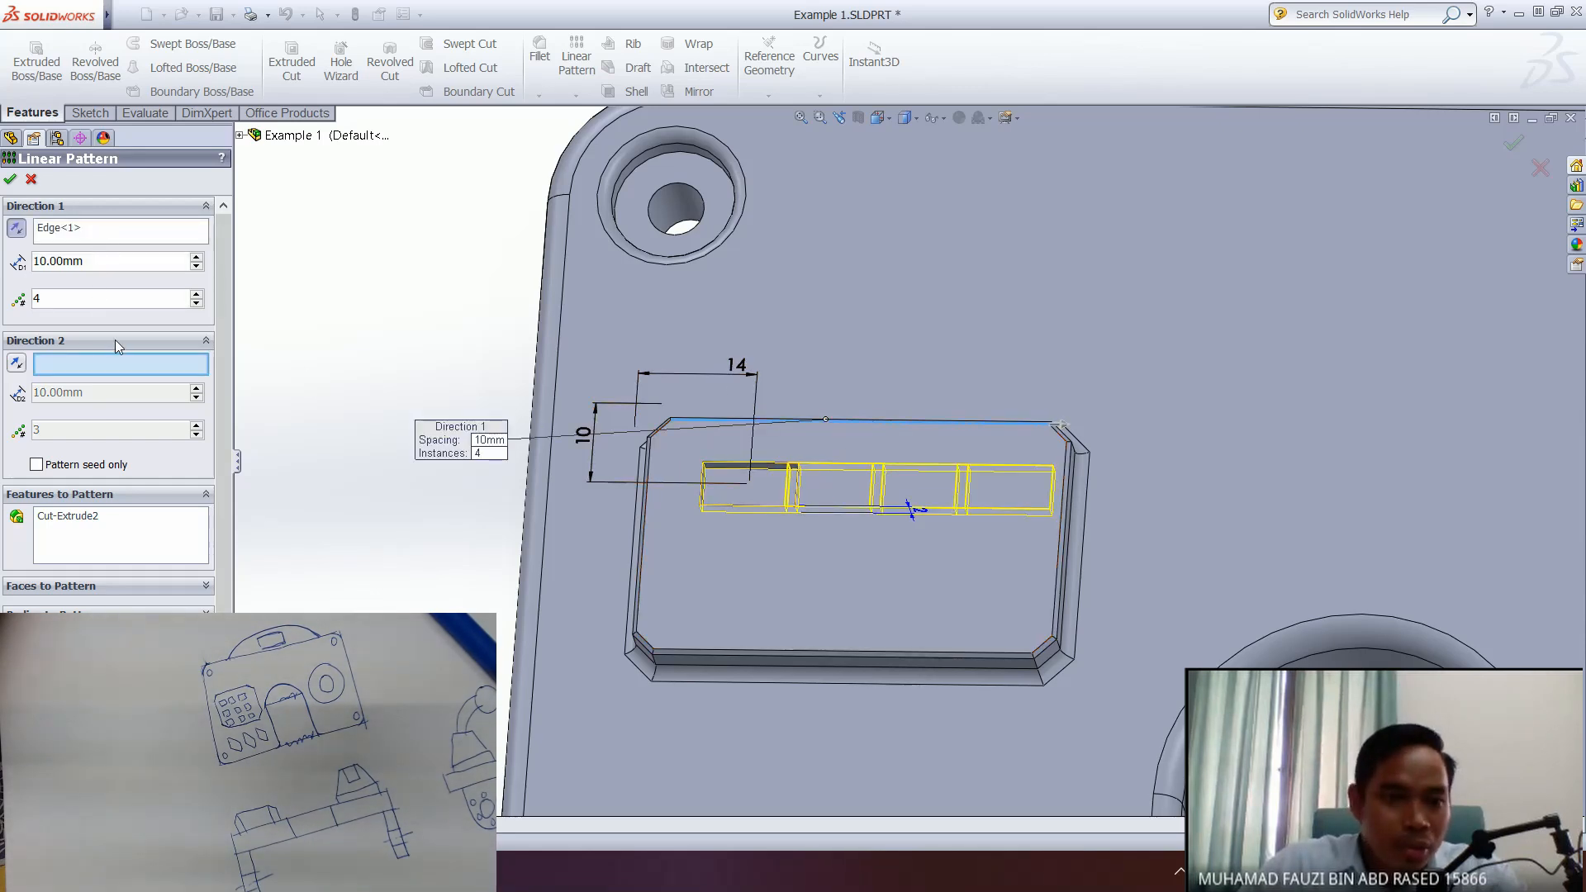
- Keep only the rectangular pocket as the patterned feature and use the block's short left edge as the second direction
click(646, 557)
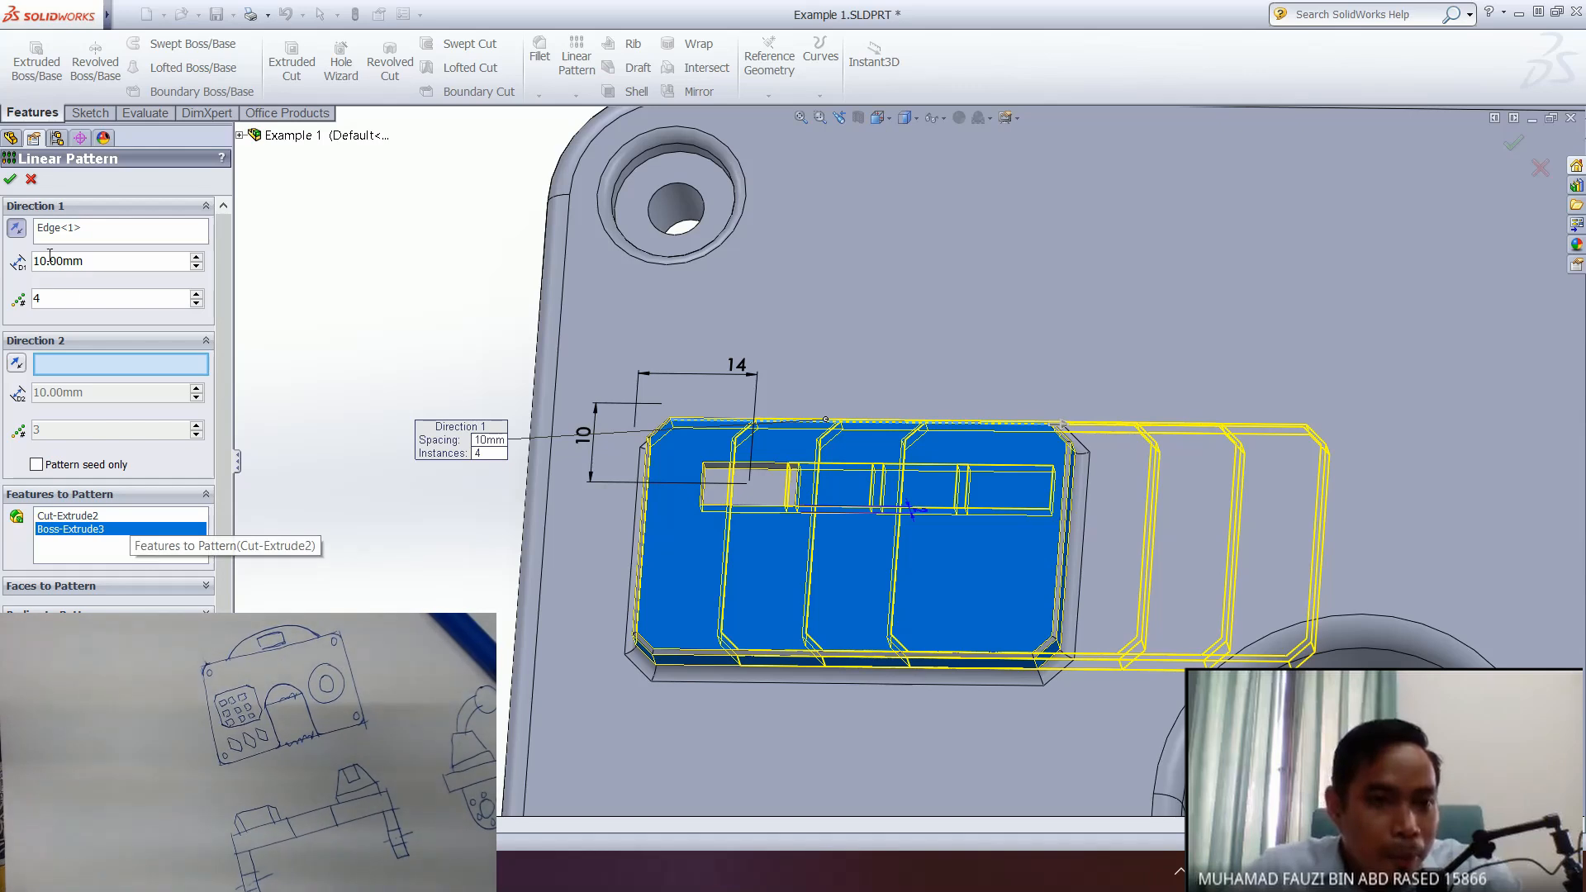
right_click(79, 528)
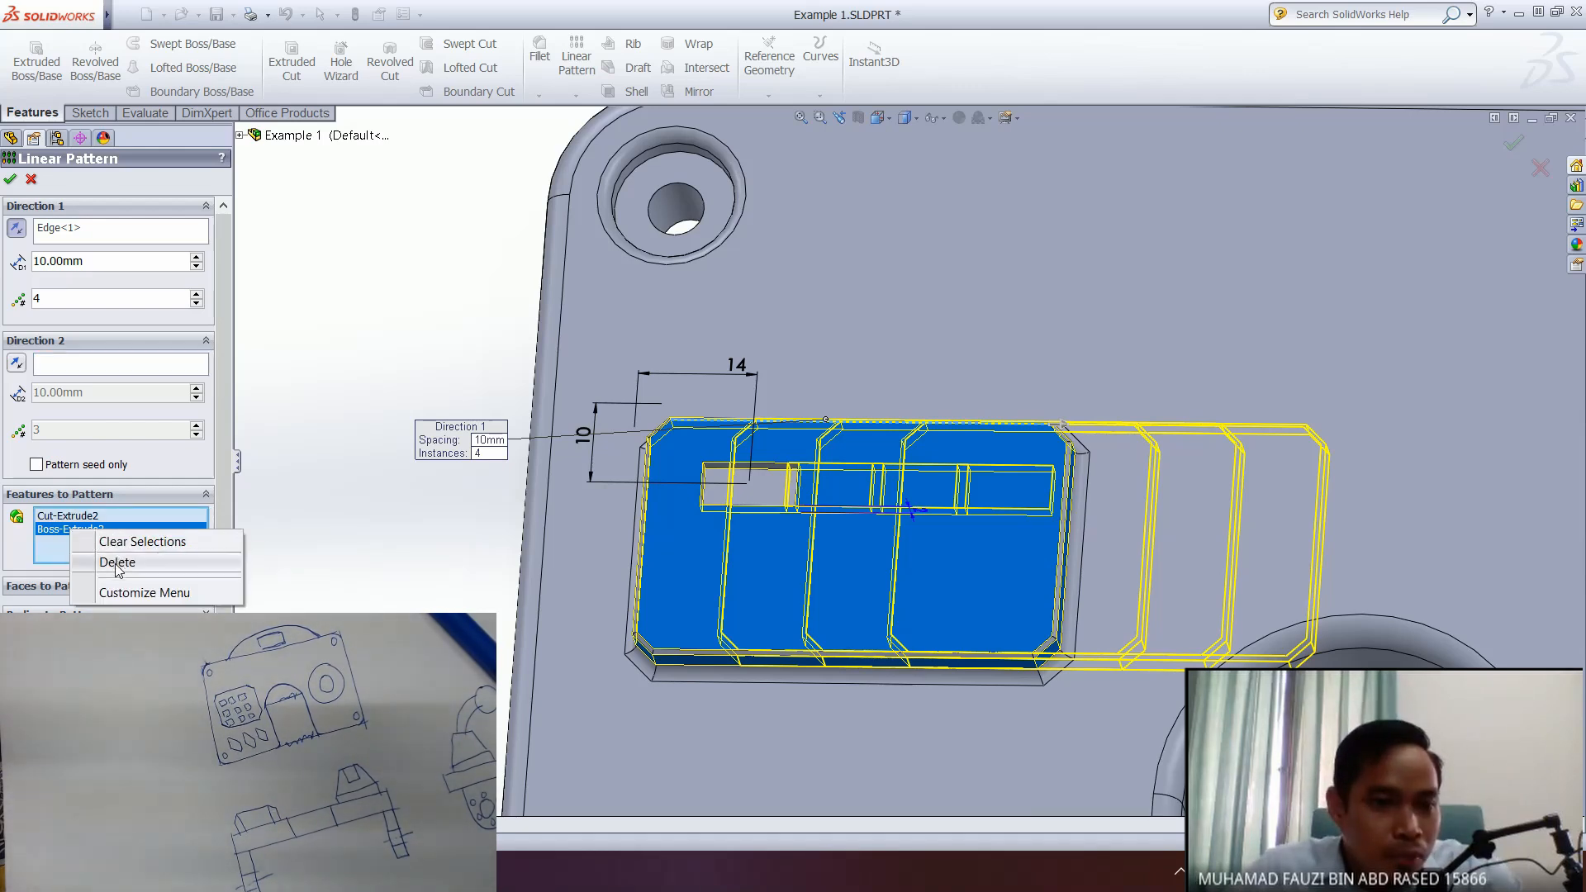
click(98, 559)
click(100, 364)
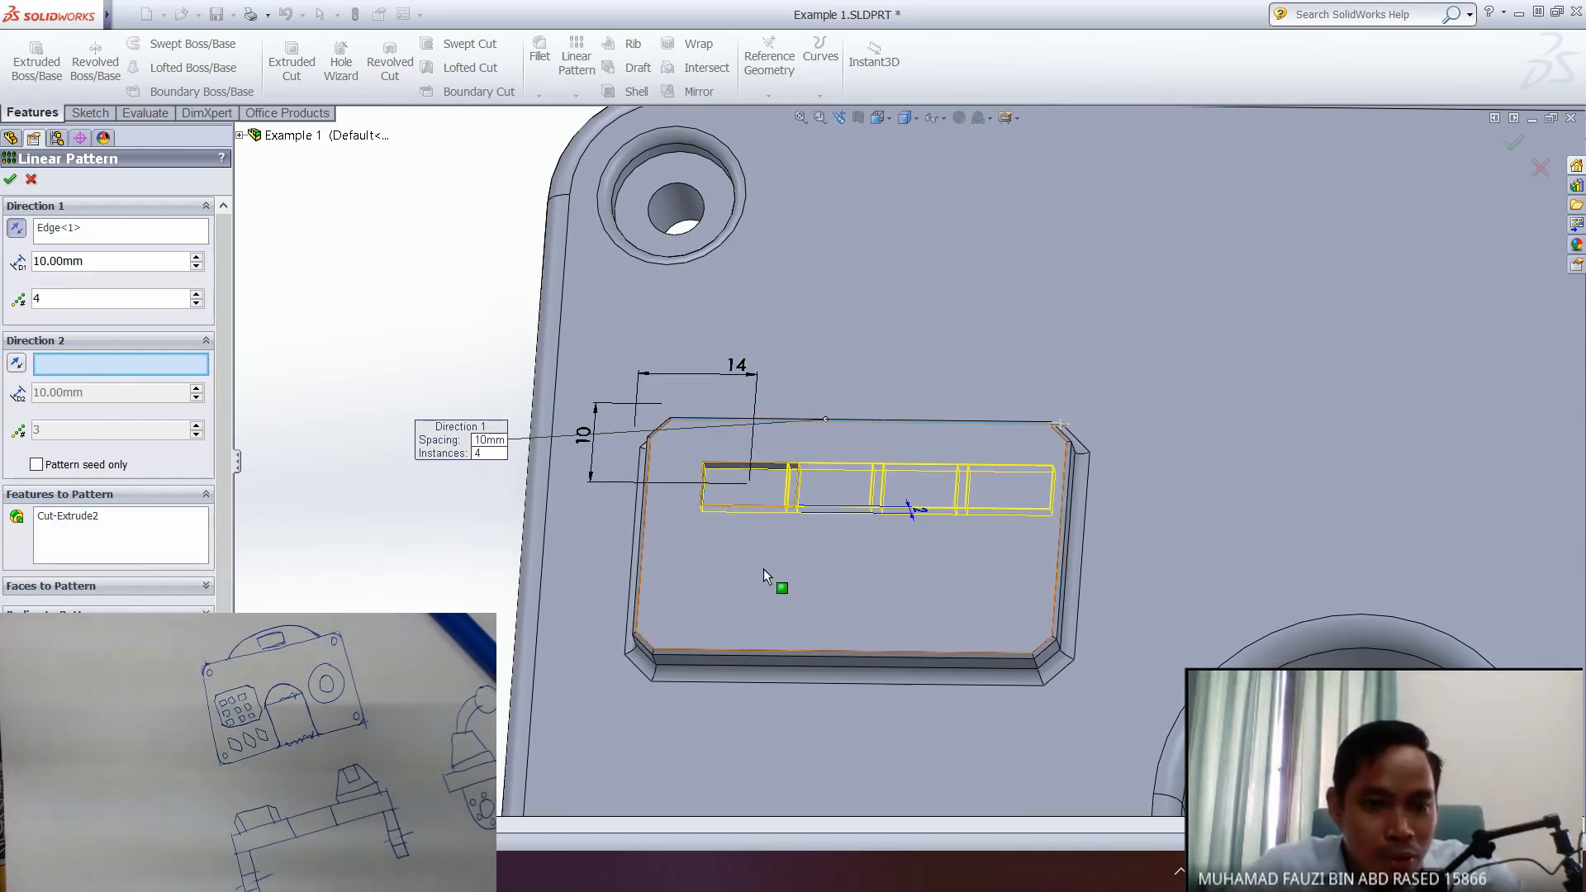
click(648, 528)
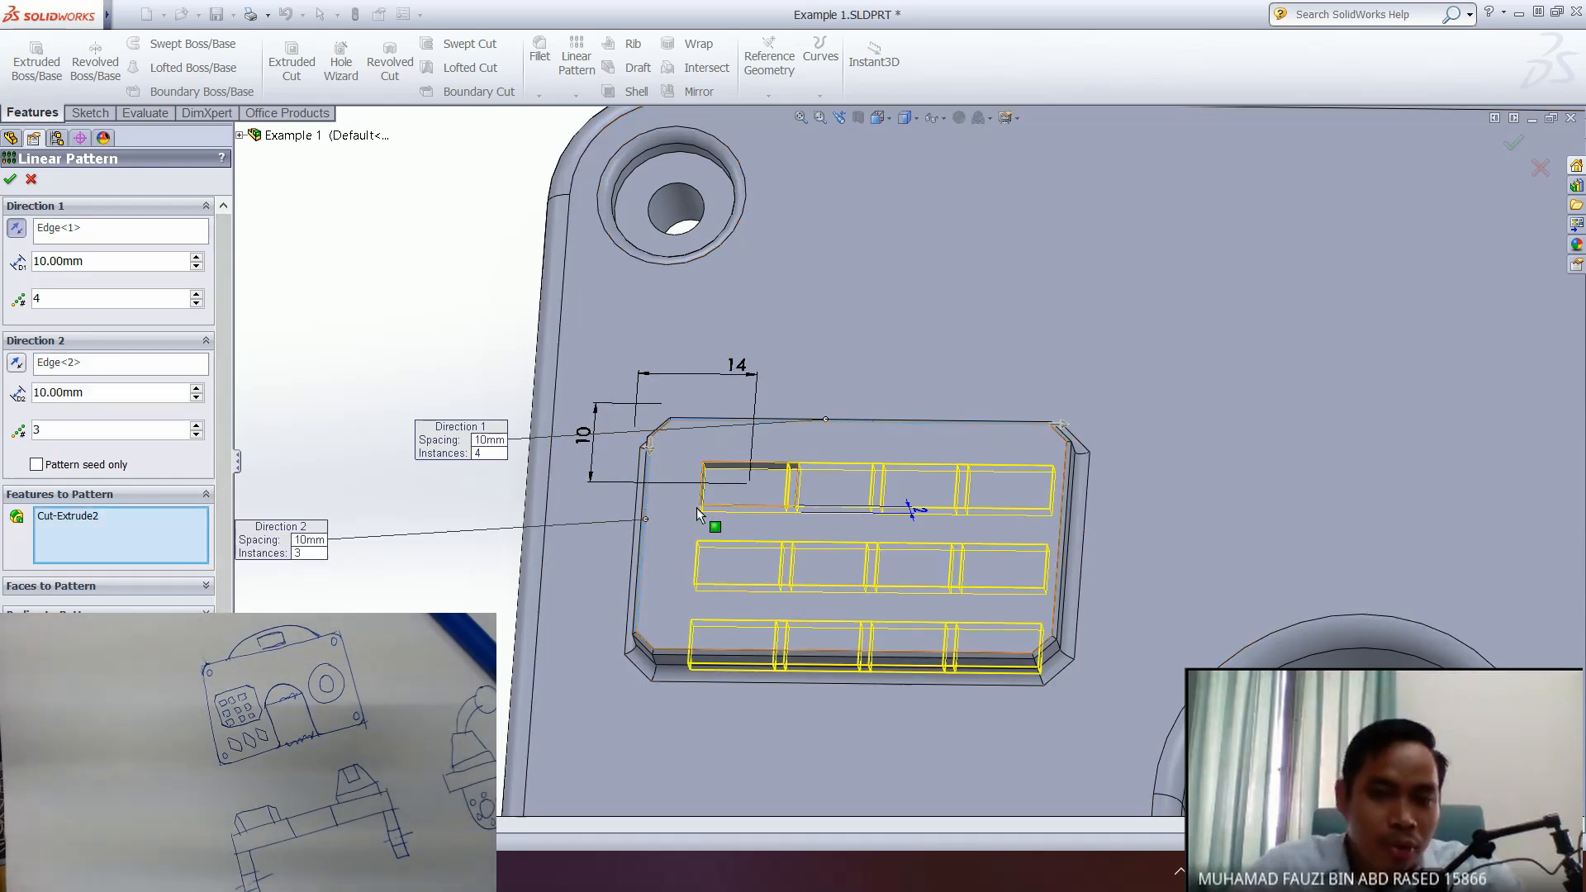
- Set Direction 1 of the linear pattern to 3 instances with 12.5 mm spacing
mouse_move(774, 523)
middle_down()
mouse_move(810, 516)
mouse_move(786, 567)
mouse_move(780, 497)
middle_up()
scroll(780, 497, up, 2)
scroll(780, 497, down, 6)
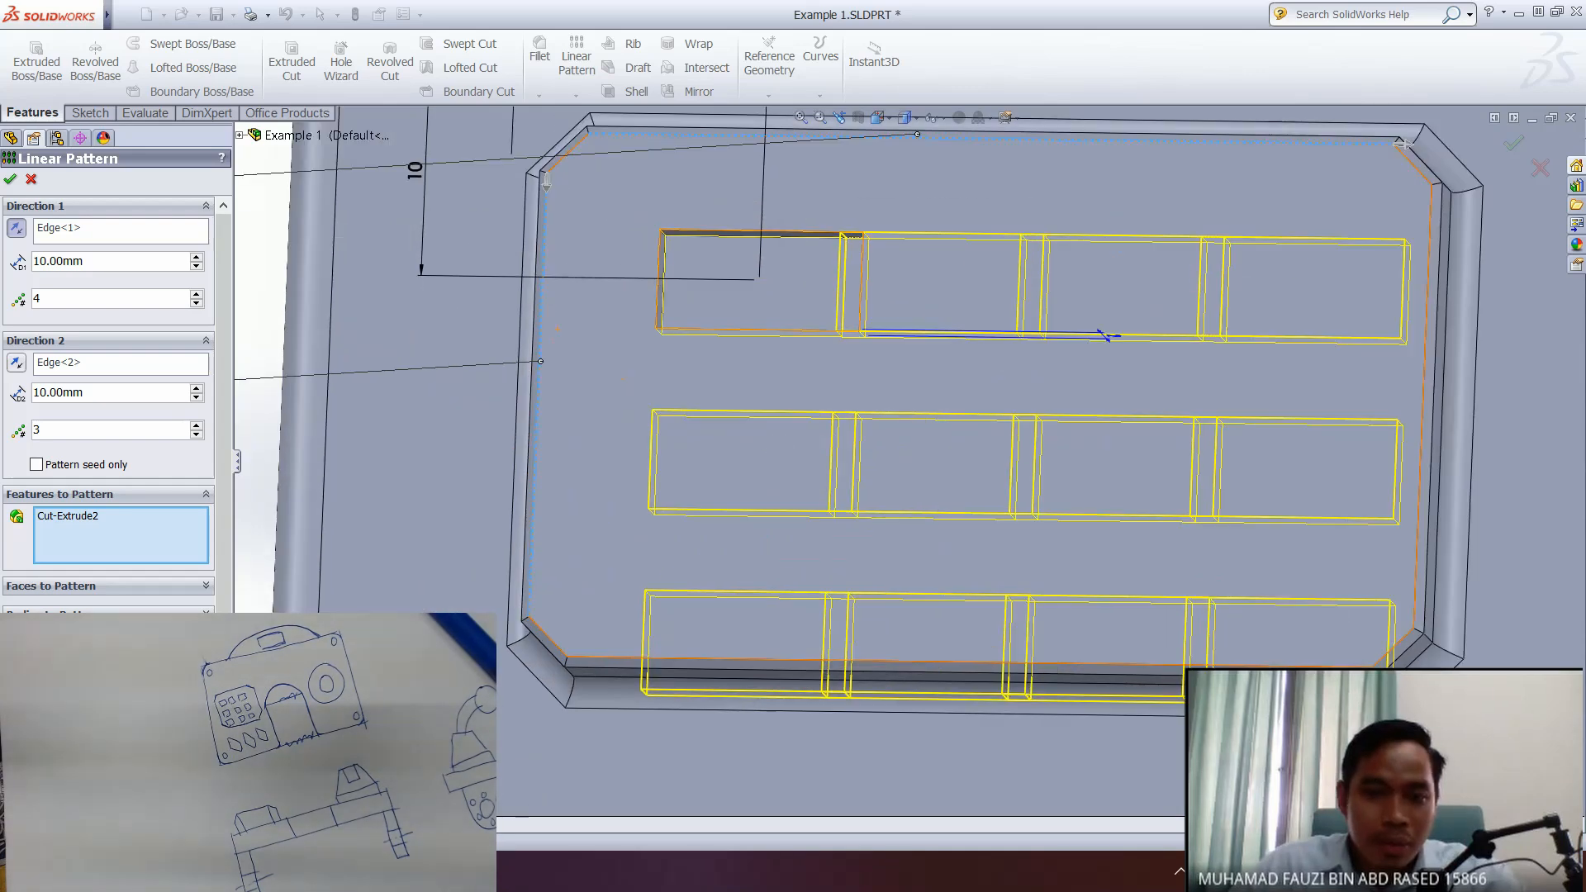
click(196, 306)
click(197, 257)
click(197, 257)
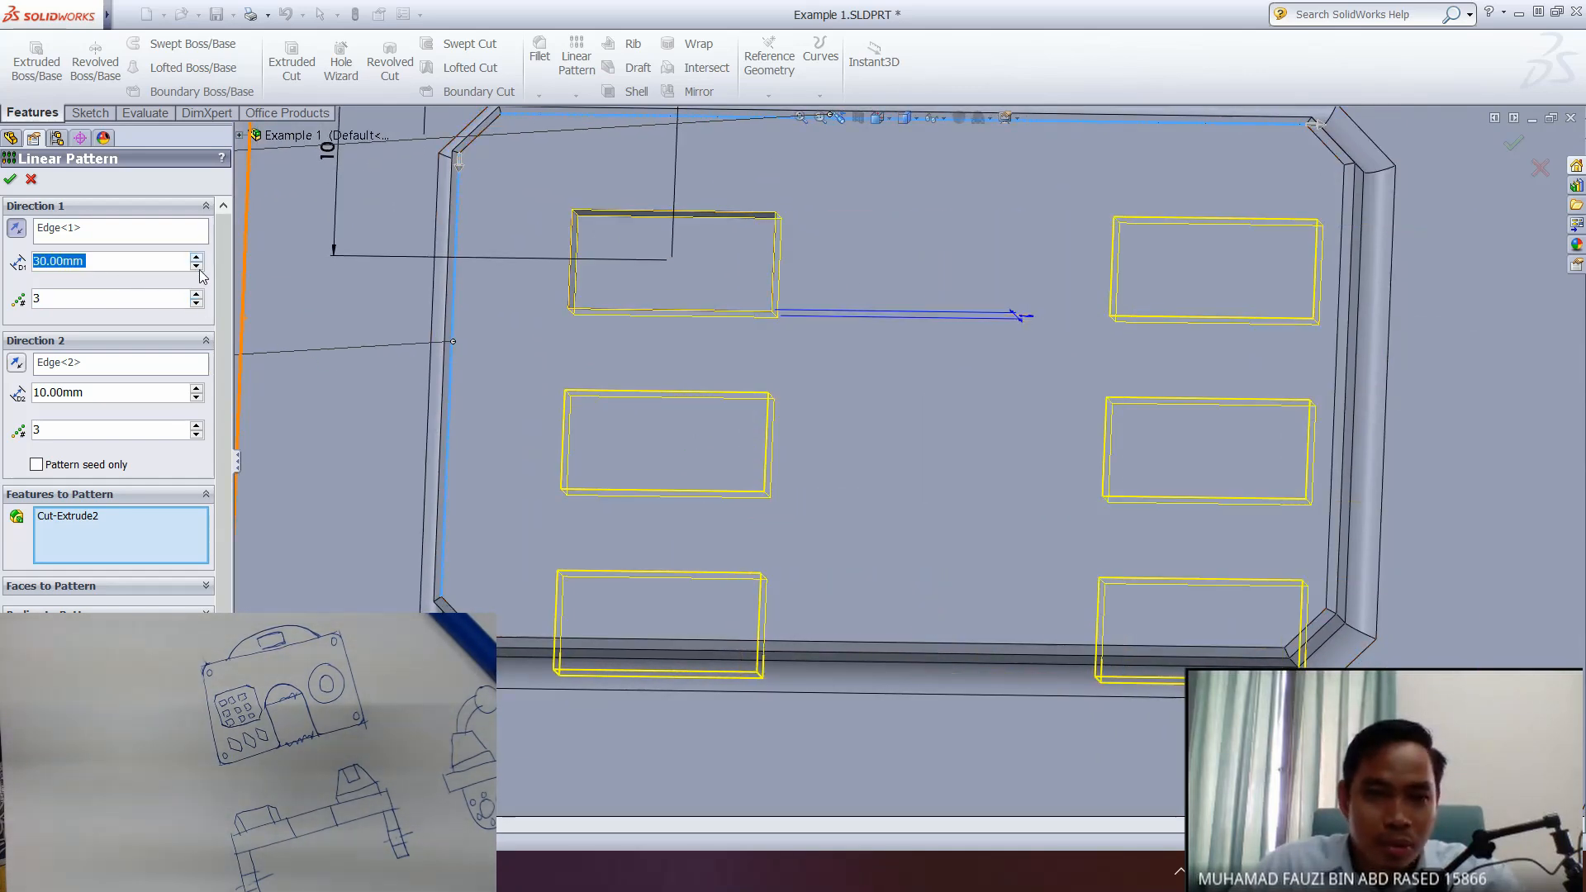
click(197, 266)
click(198, 266)
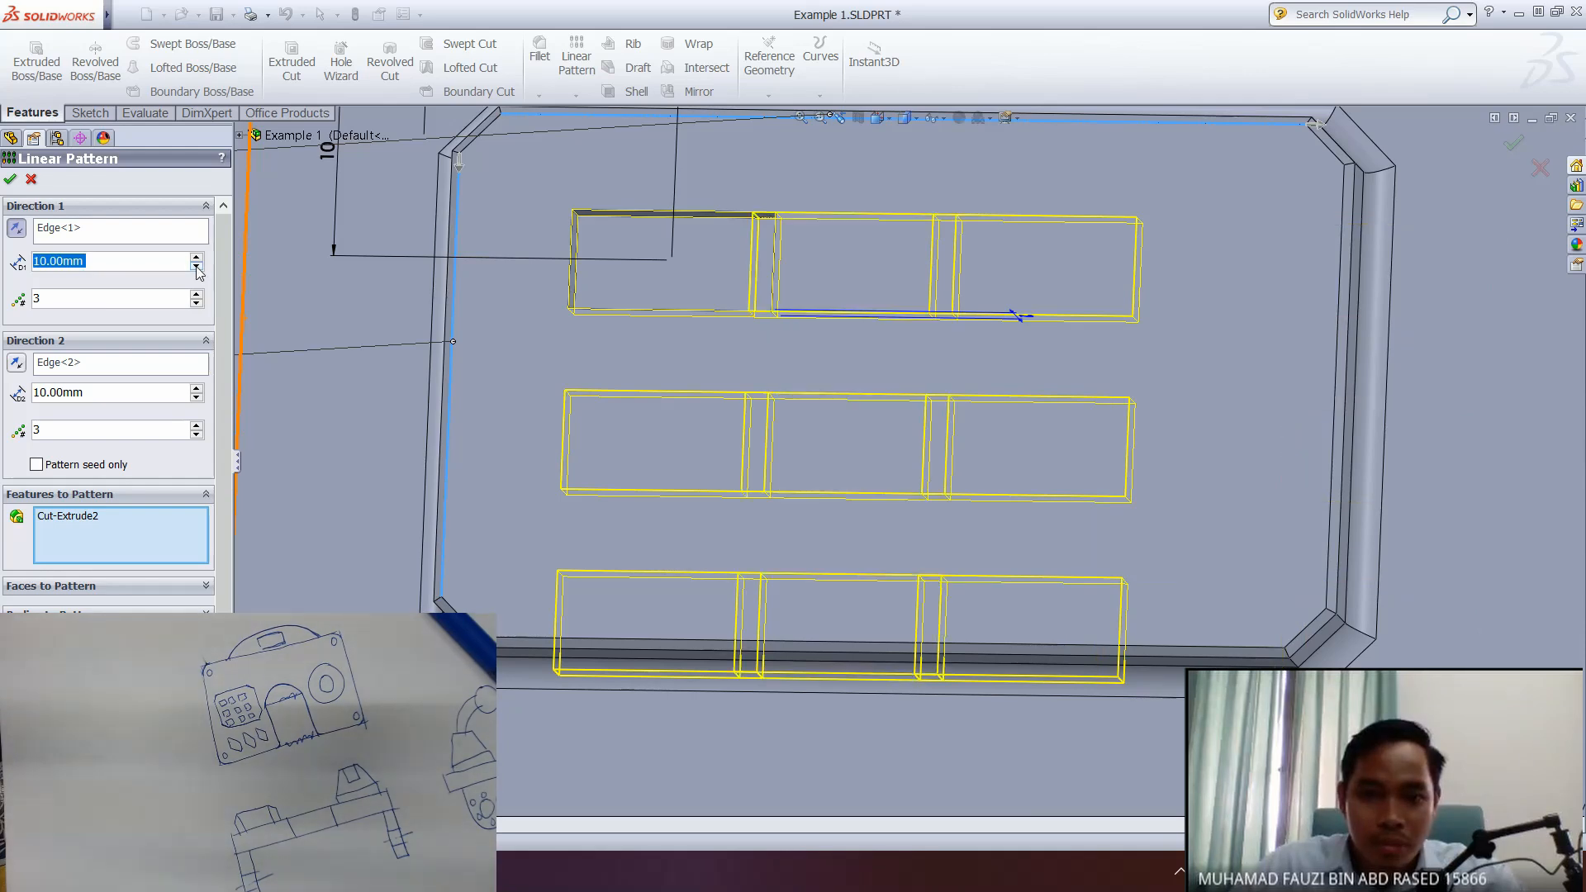
click(196, 257)
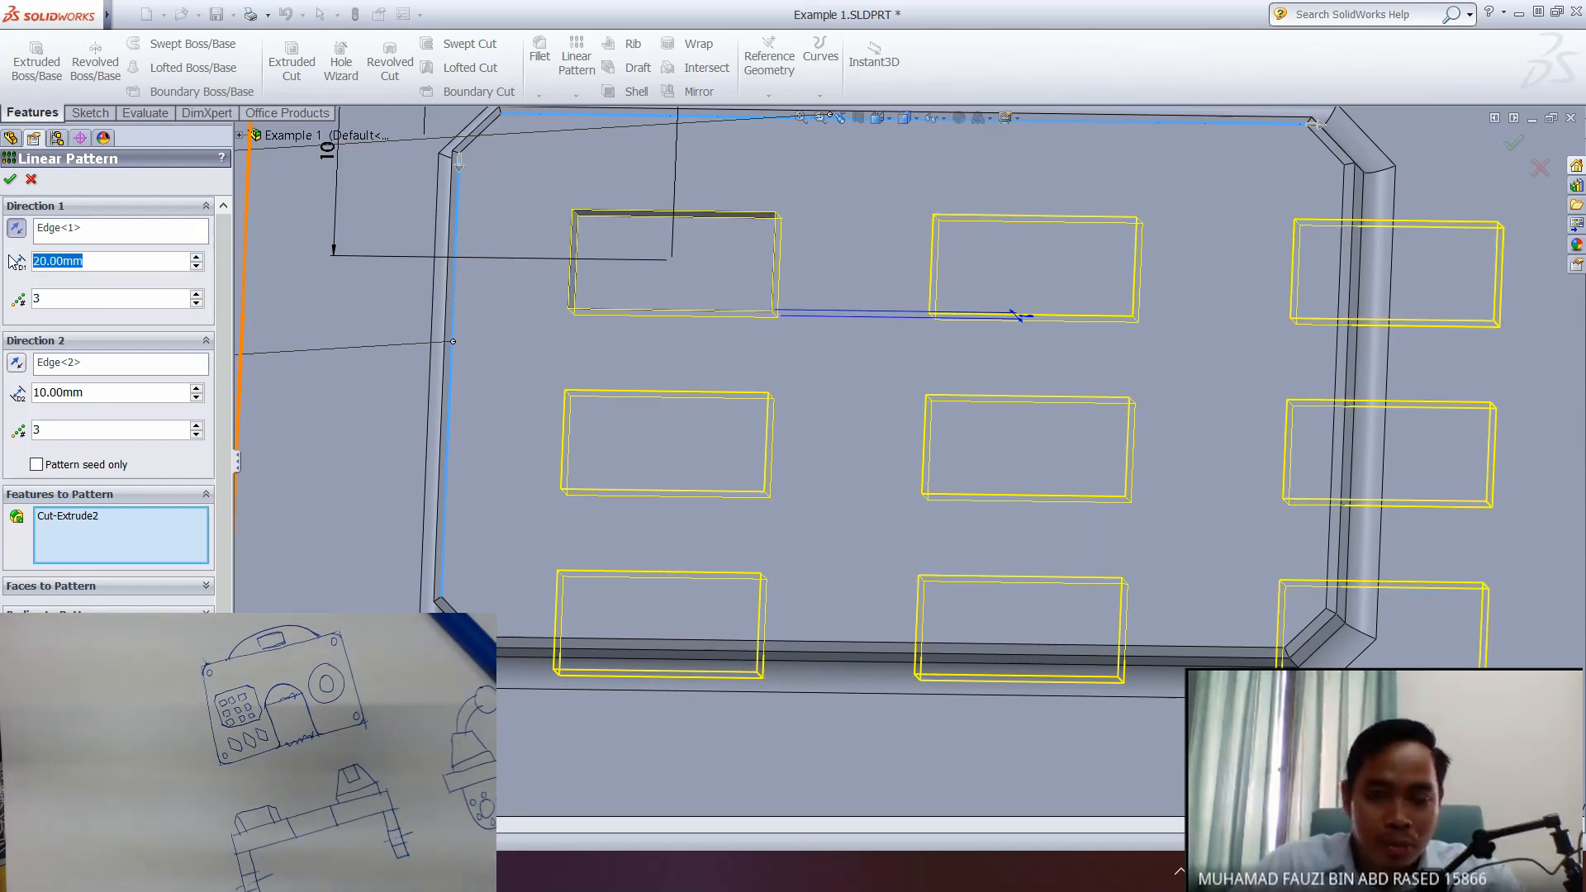
text(15)
key(Return)
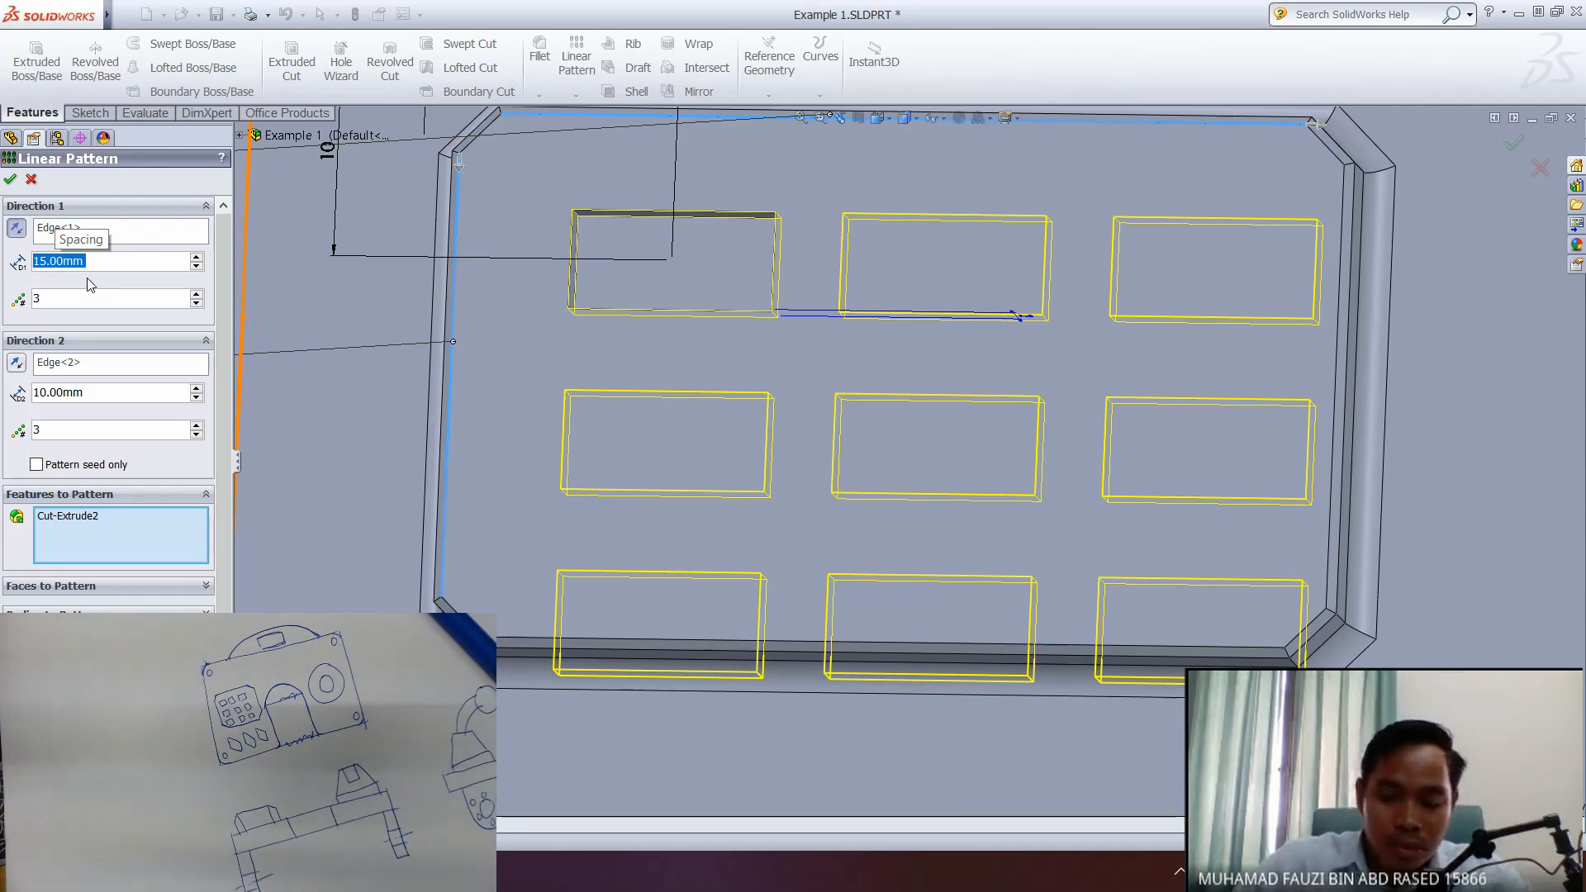
text(12.5)
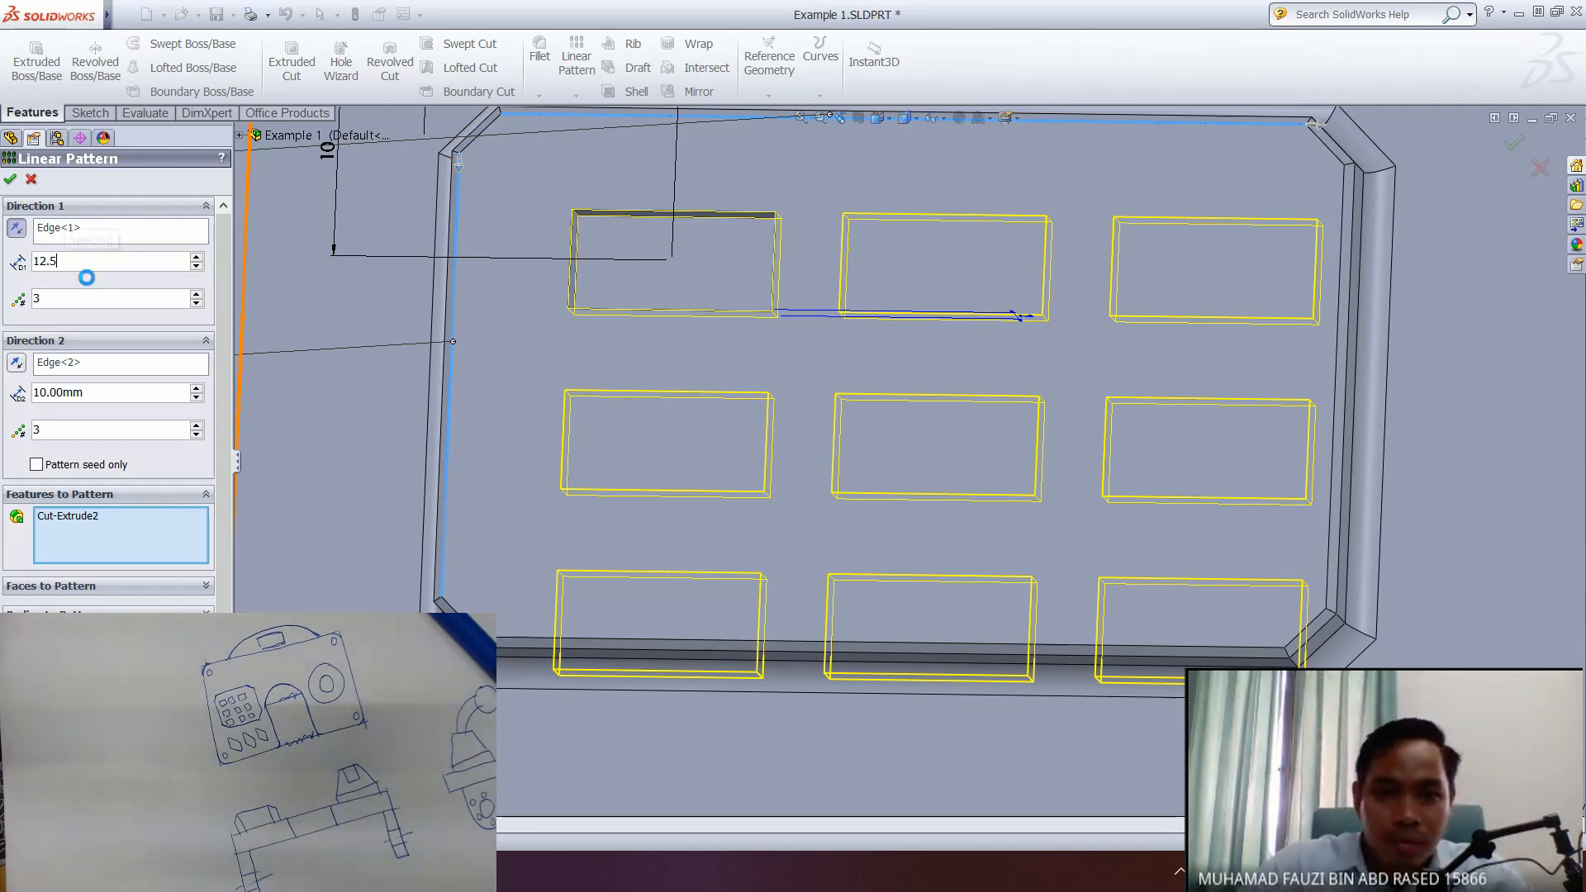
key(Return)
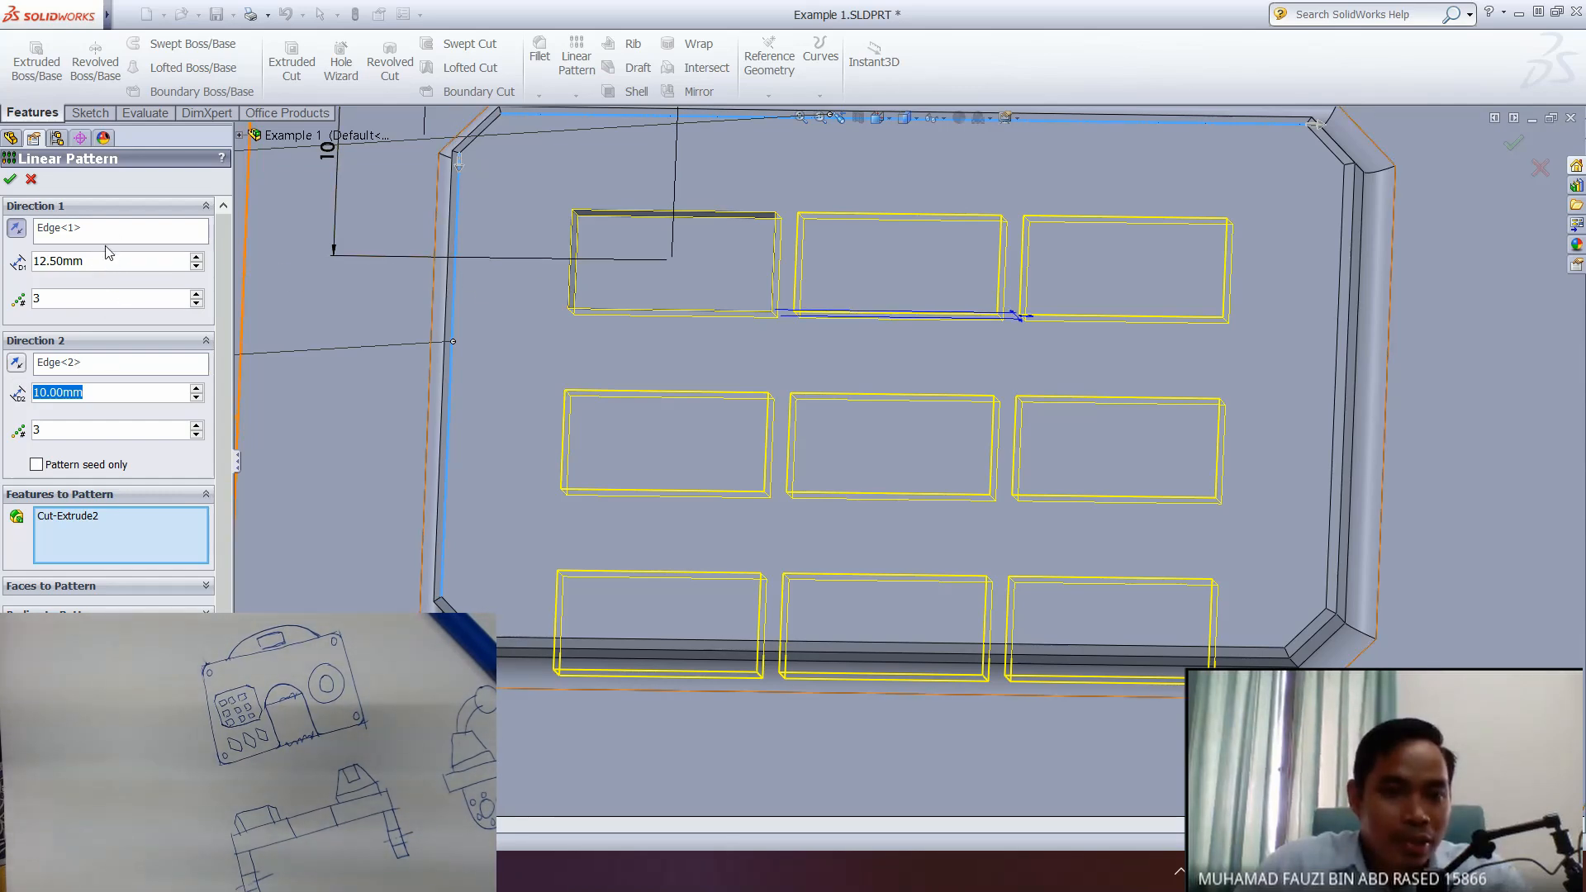
- Try Direction 2 spacings of 5 mm, 8 mm and 7 mm for the linear pattern
ctrl+middle_drag(605, 231, 576, 312)
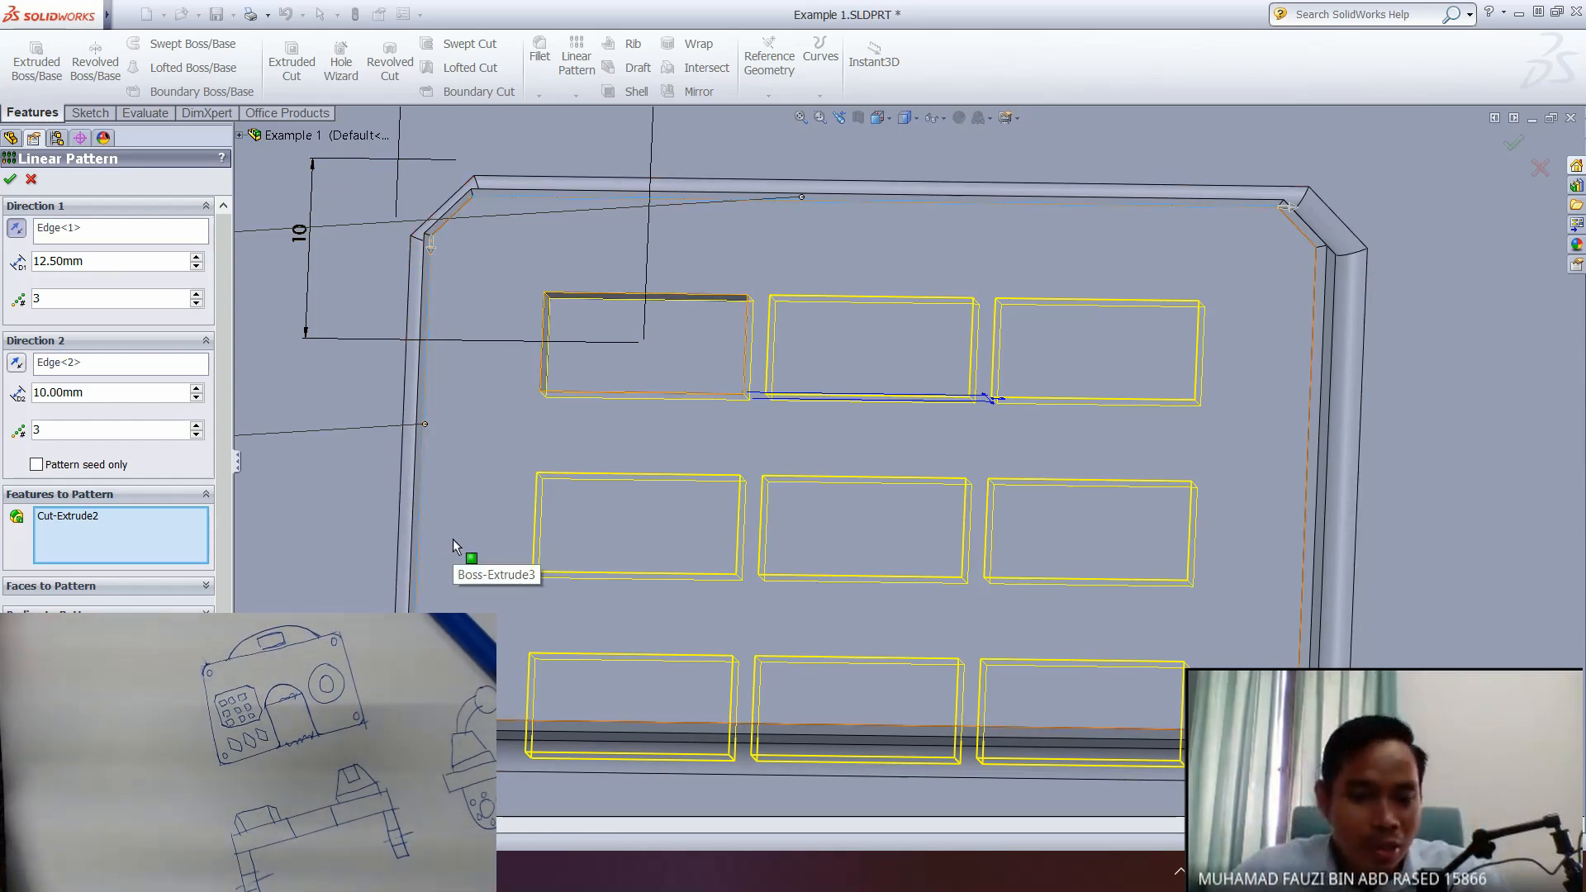
middle_drag(370, 493, 276, 443)
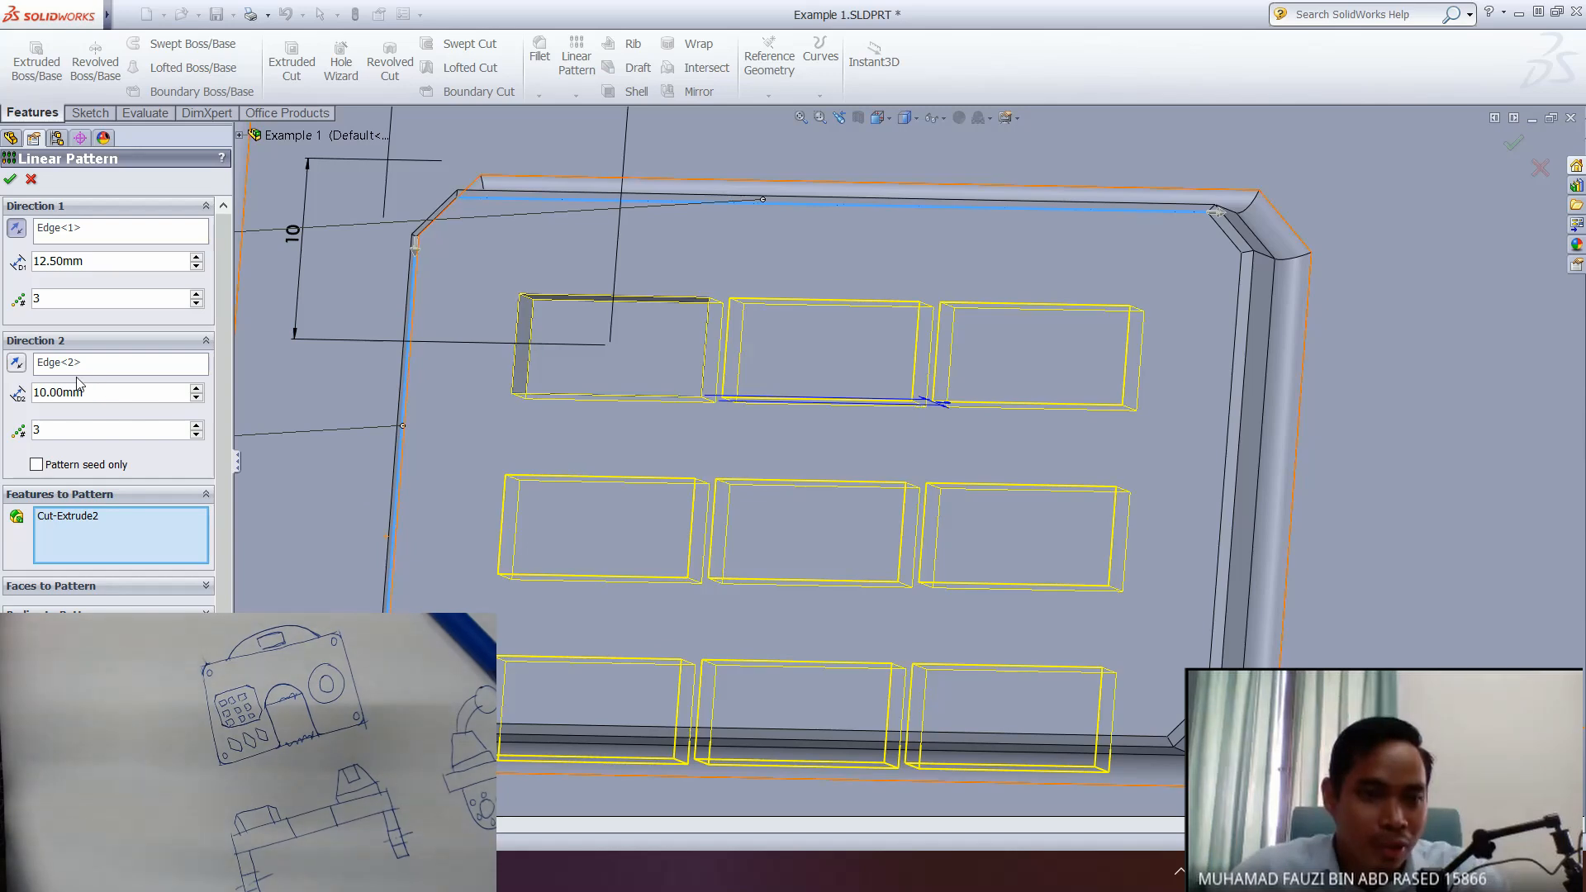
middle_drag(389, 484, 122, 415)
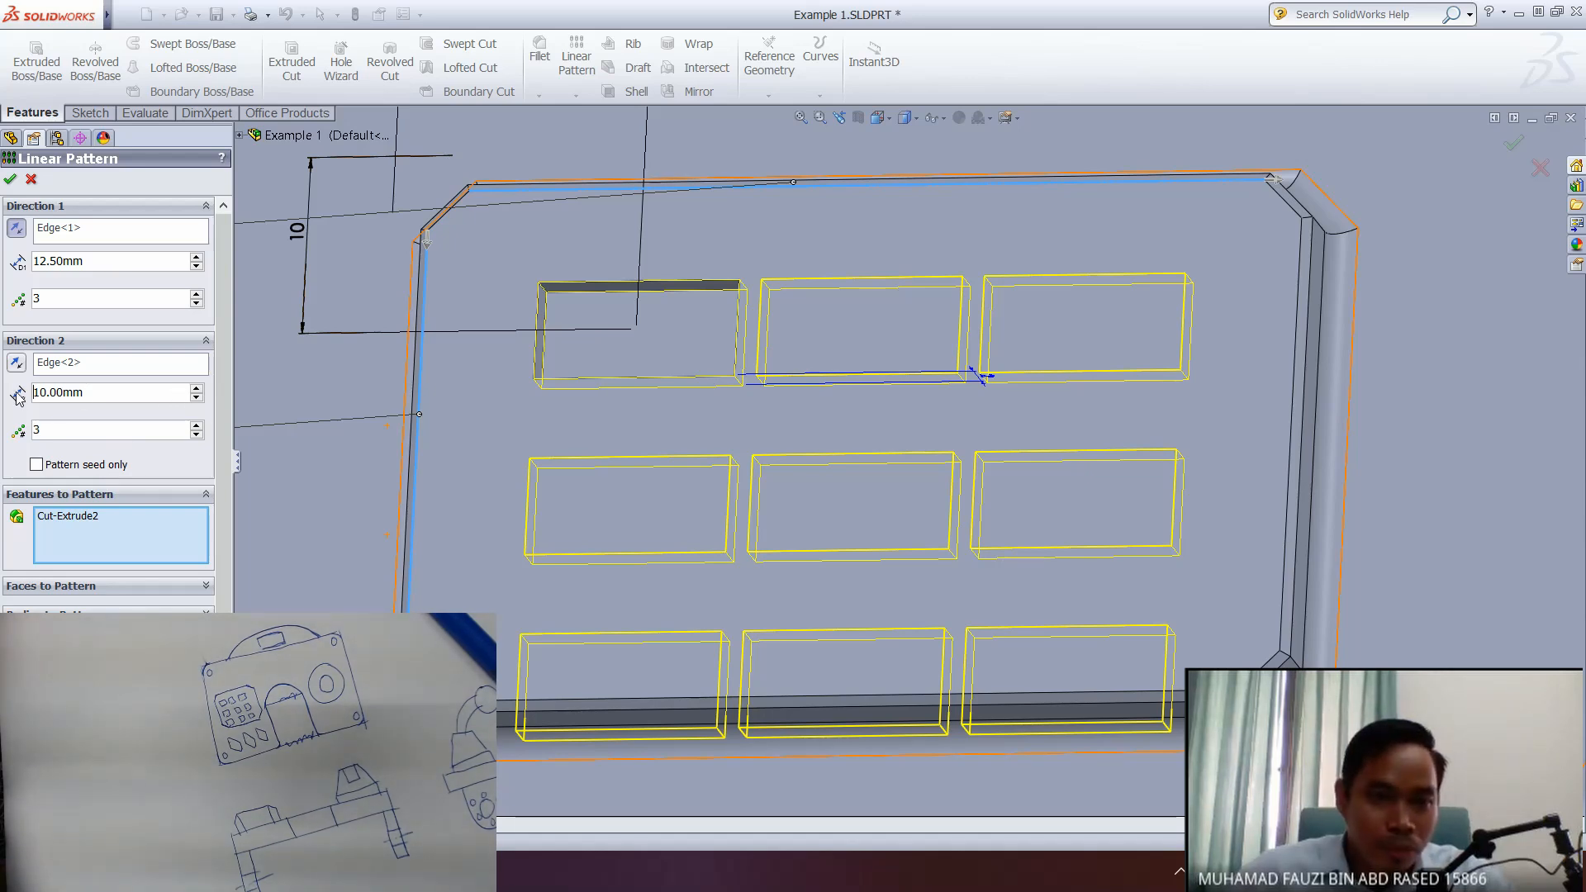
text(5)
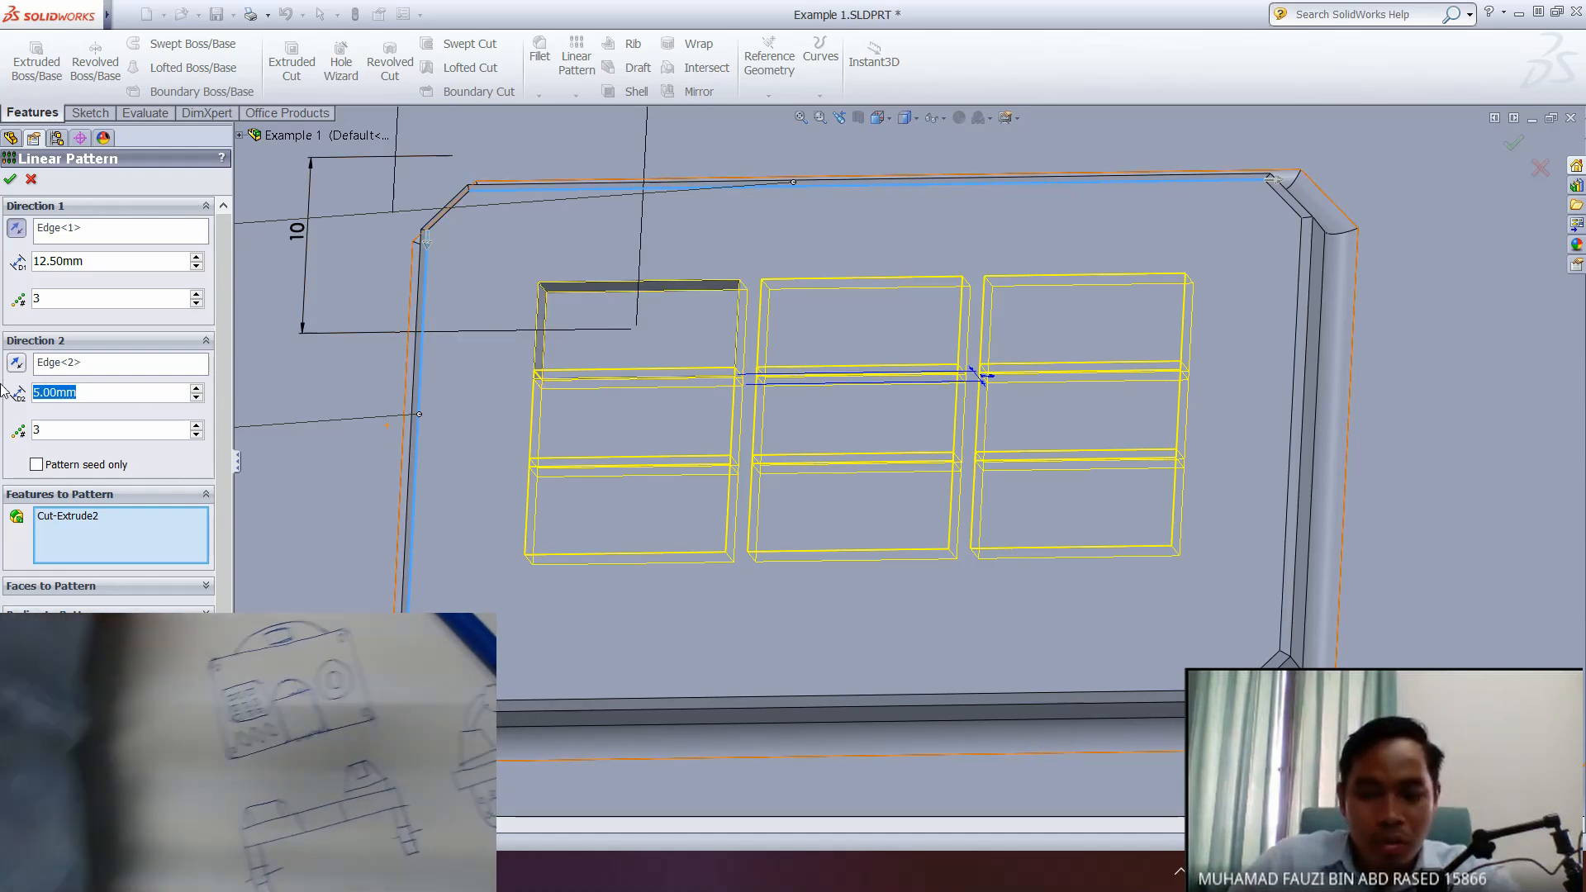
text(8)
key(Return)
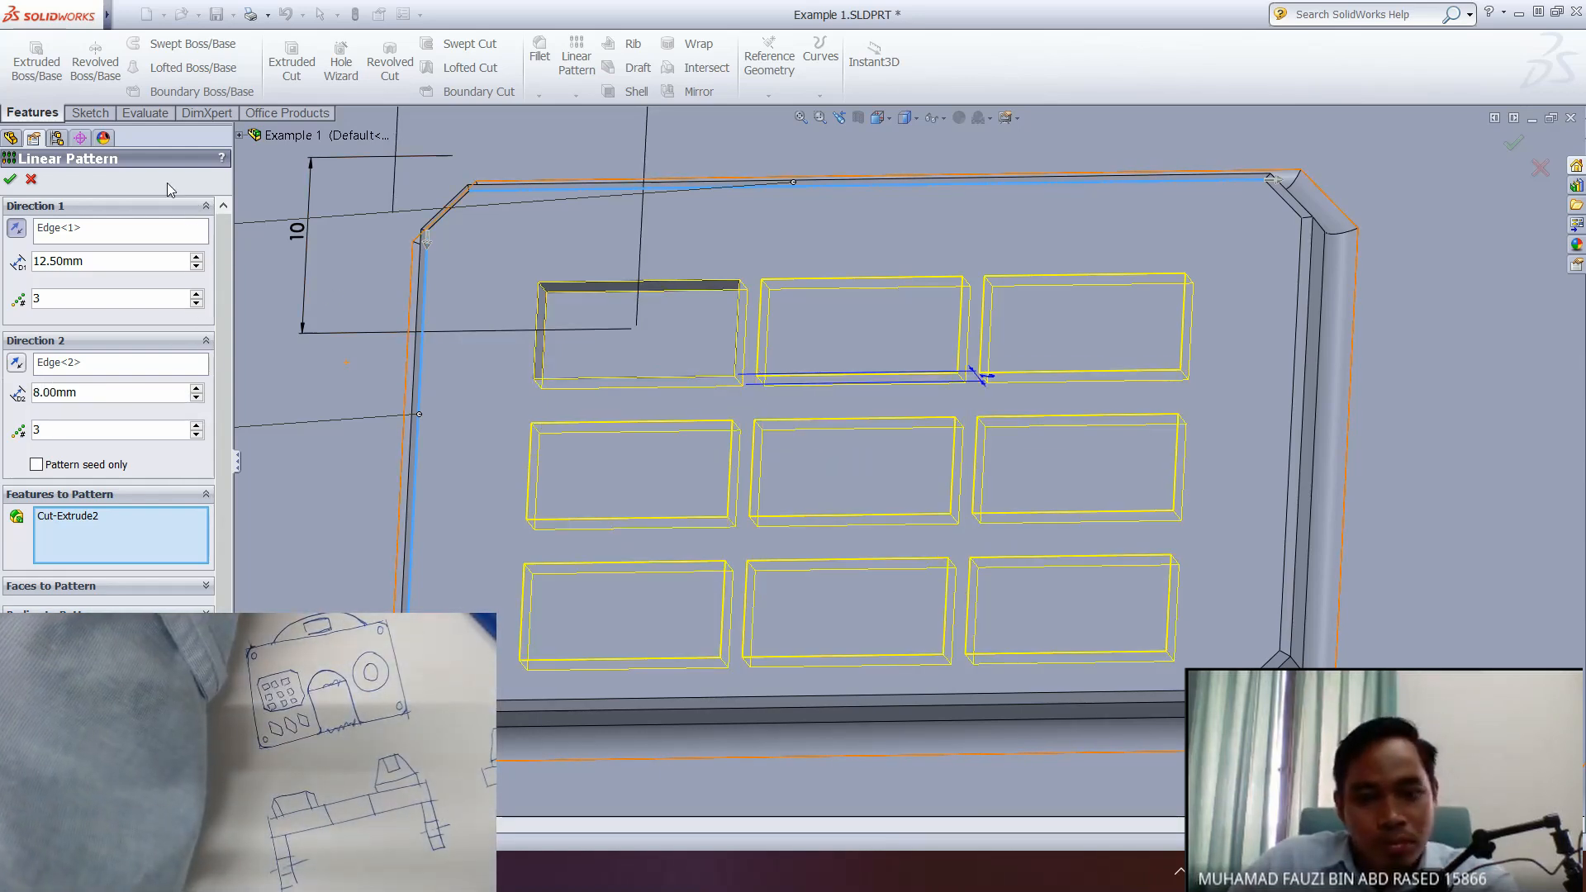
drag(43, 393, 26, 392)
text(7)
key(Return)
- Set the Direction 2 spacing to 6.5 mm and complete the linear pattern of the rectangular cut
middle_drag(440, 378, 511, 451)
drag(79, 392, 7, 396)
text(6.5)
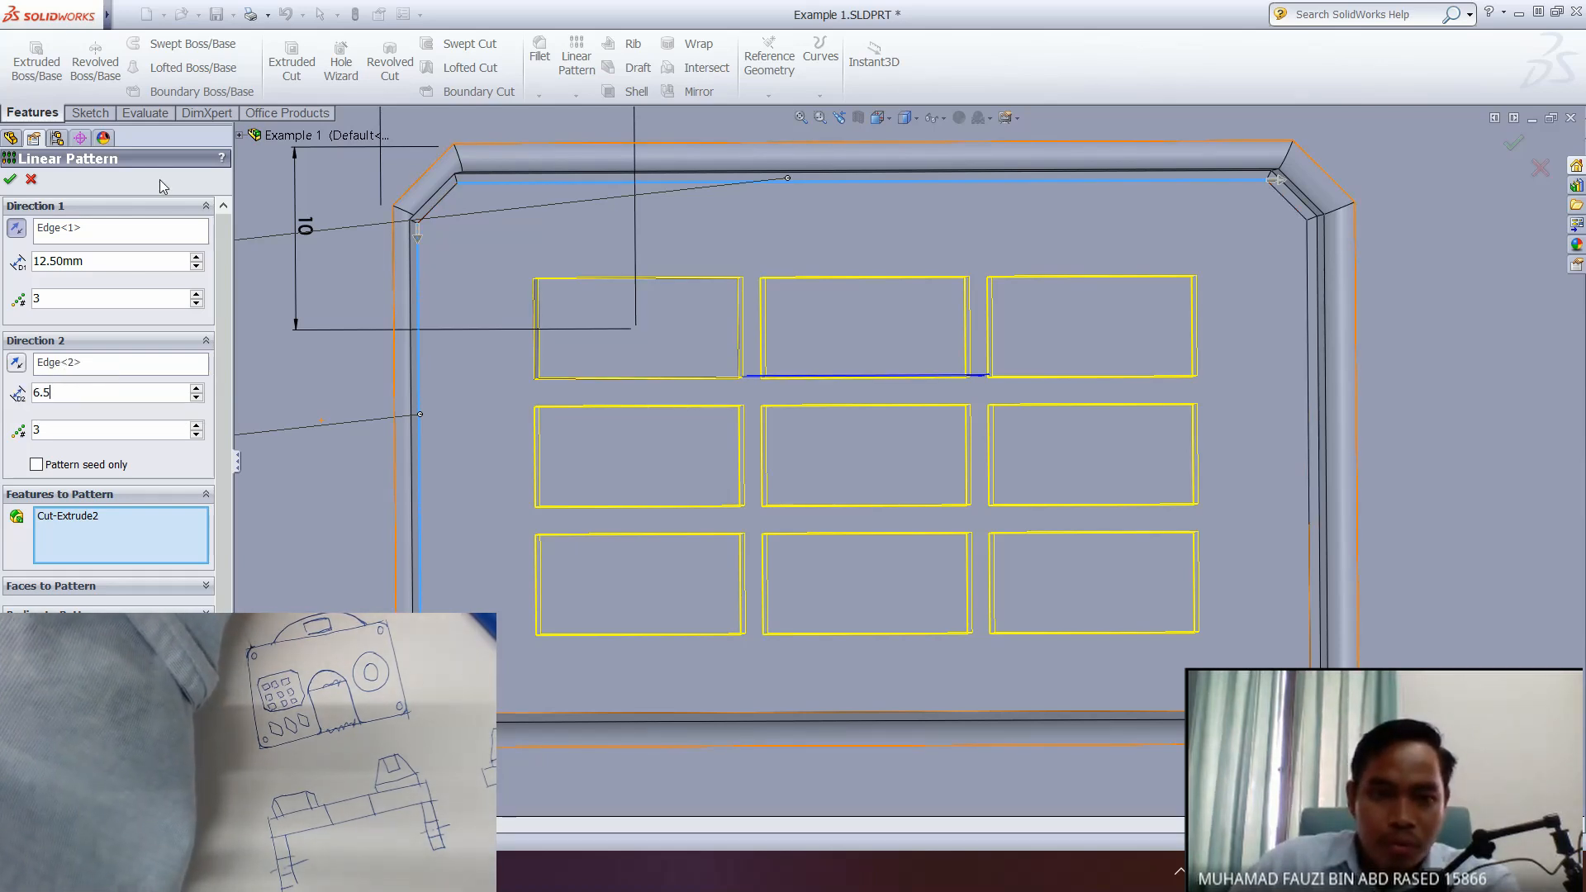
middle_drag(614, 423, 551, 394)
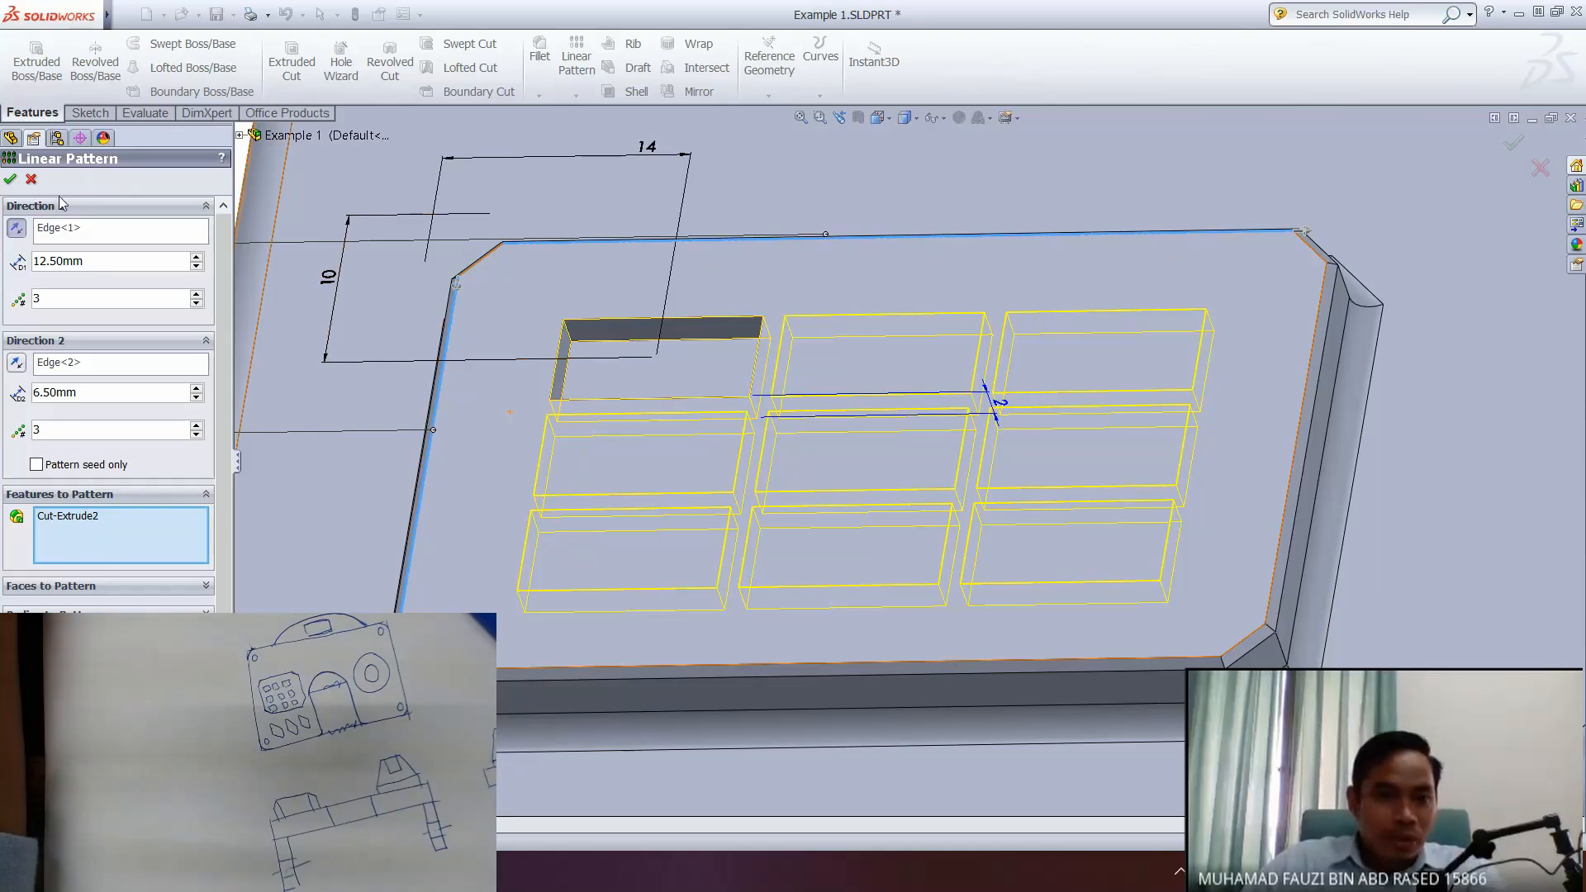
mouse_move(636, 475)
middle_down()
mouse_move(651, 492)
mouse_move(627, 462)
middle_up()
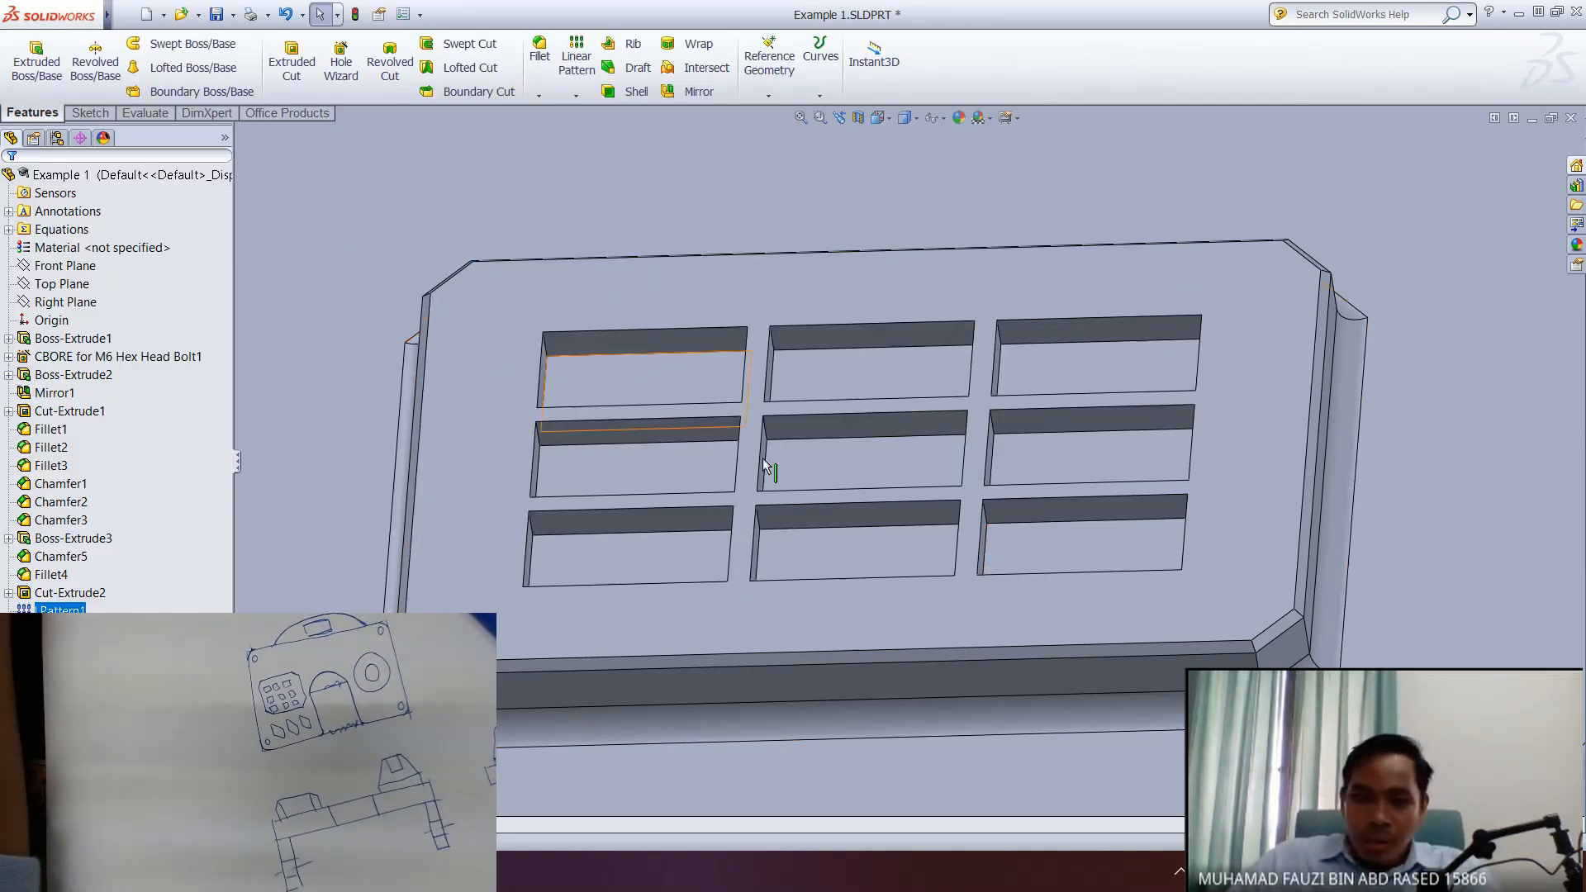
- Examine the grid of patterned rectangular recesses on the raised pad from several angles
scroll(730, 477, down, 5)
scroll(854, 509, up, 5)
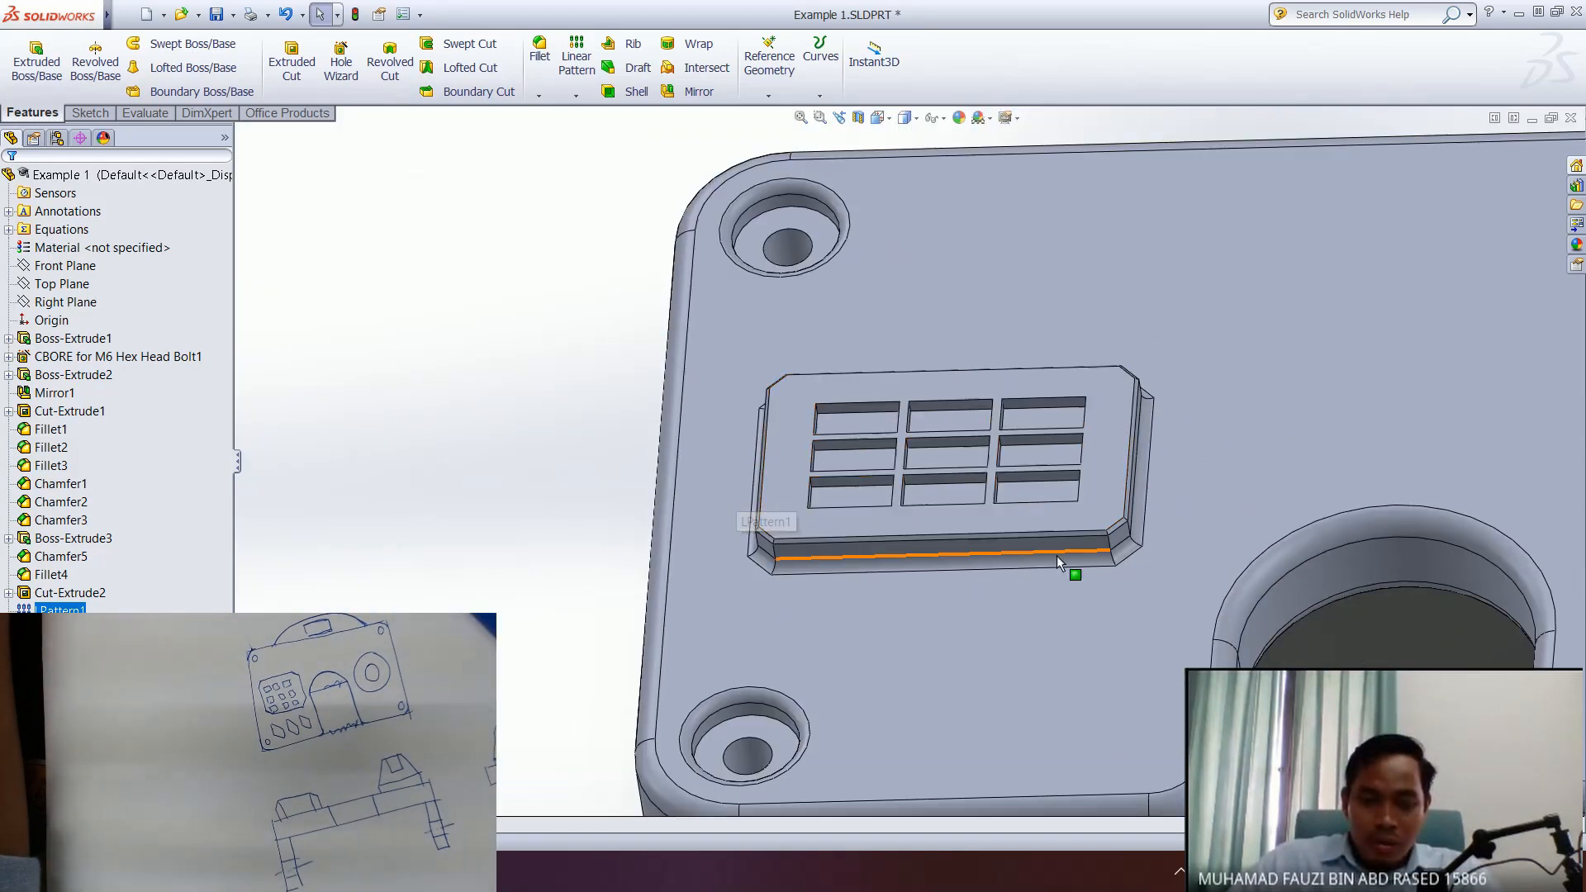
scroll(1032, 549, down, 3)
middle_drag(980, 536, 835, 345)
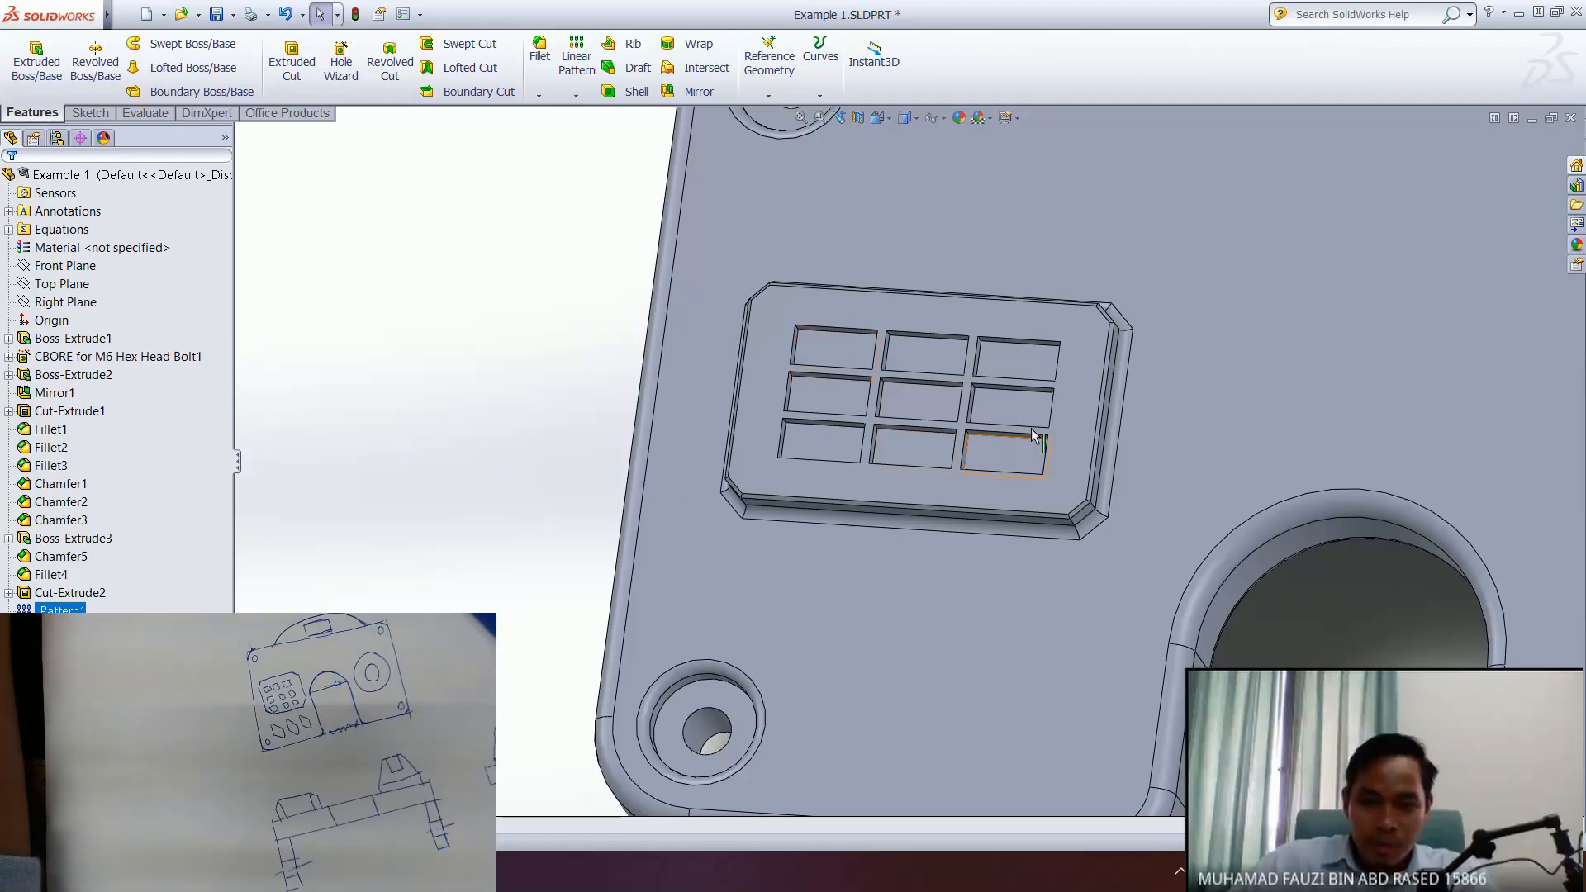
ctrl+middle_drag(987, 381, 855, 371)
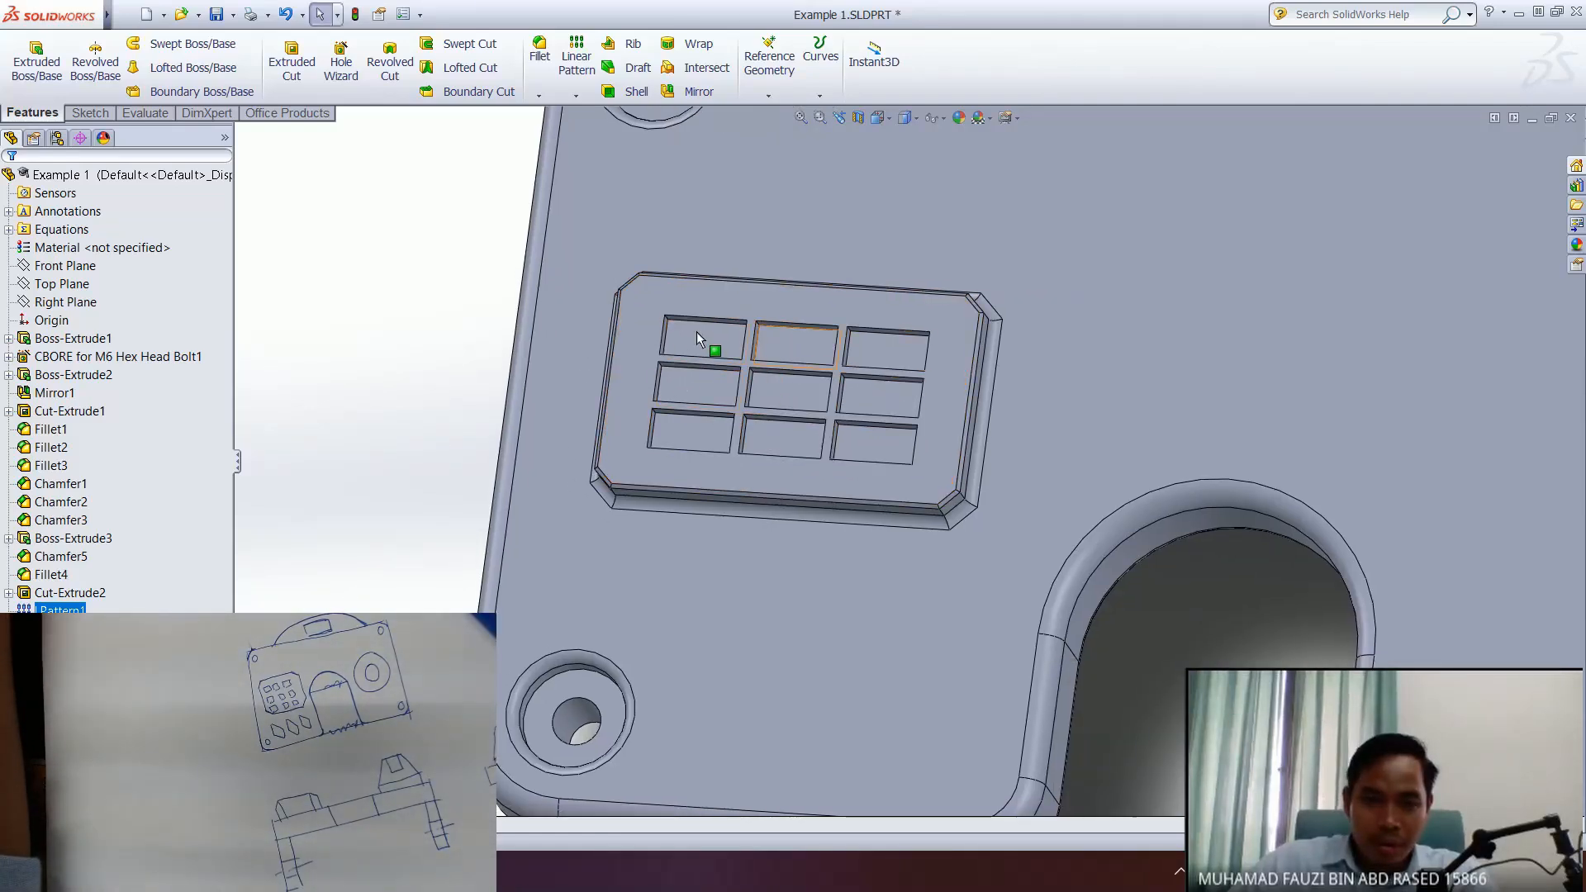
middle_drag(861, 434, 740, 486)
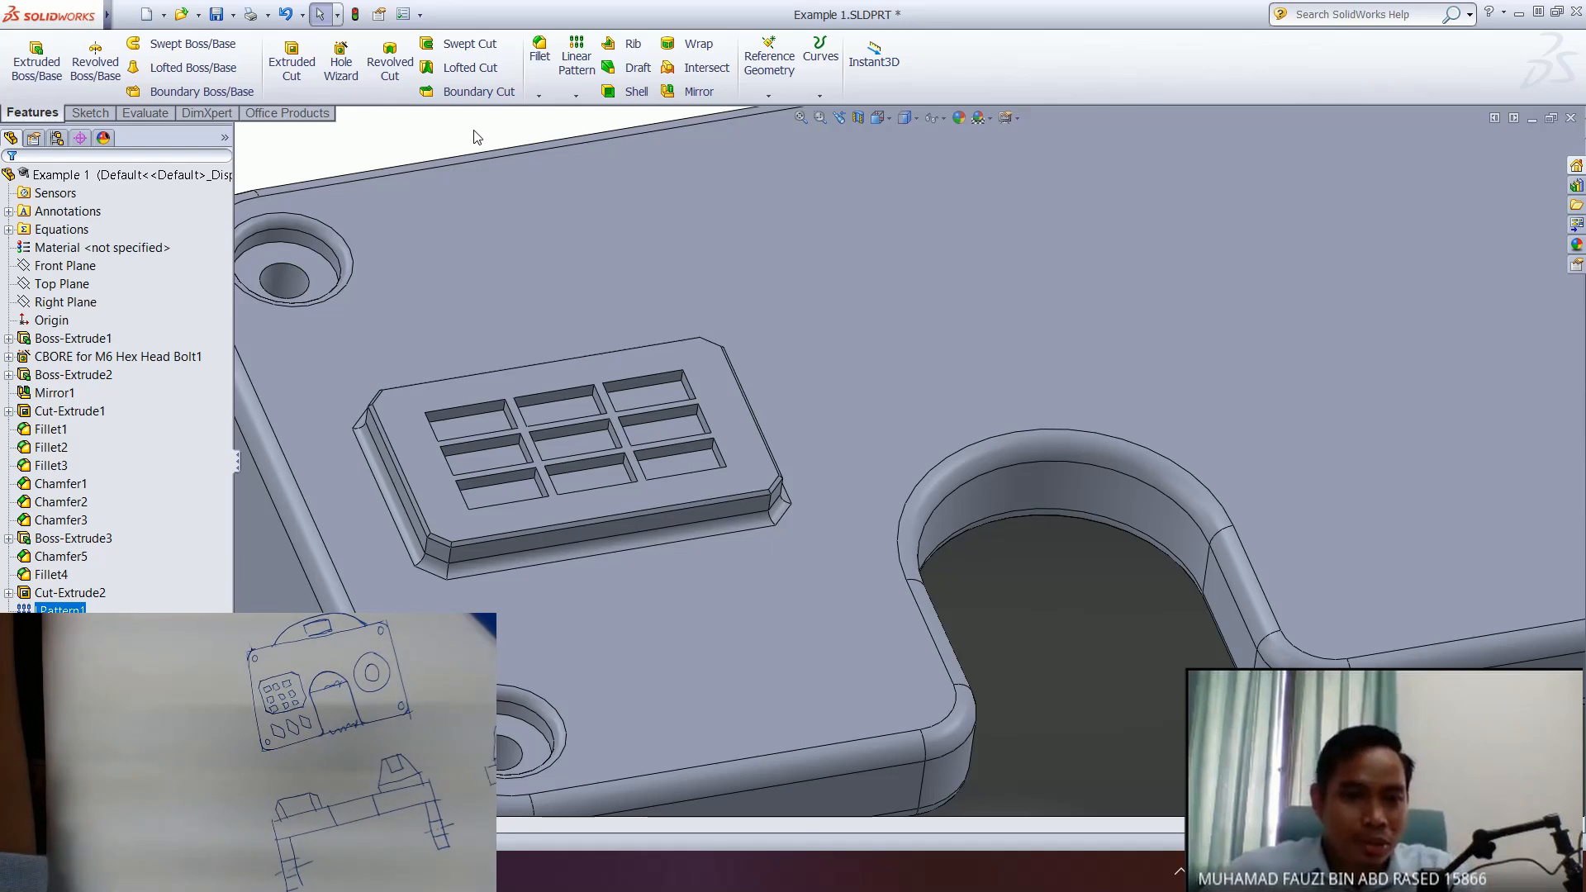
middle_drag(669, 357, 494, 428)
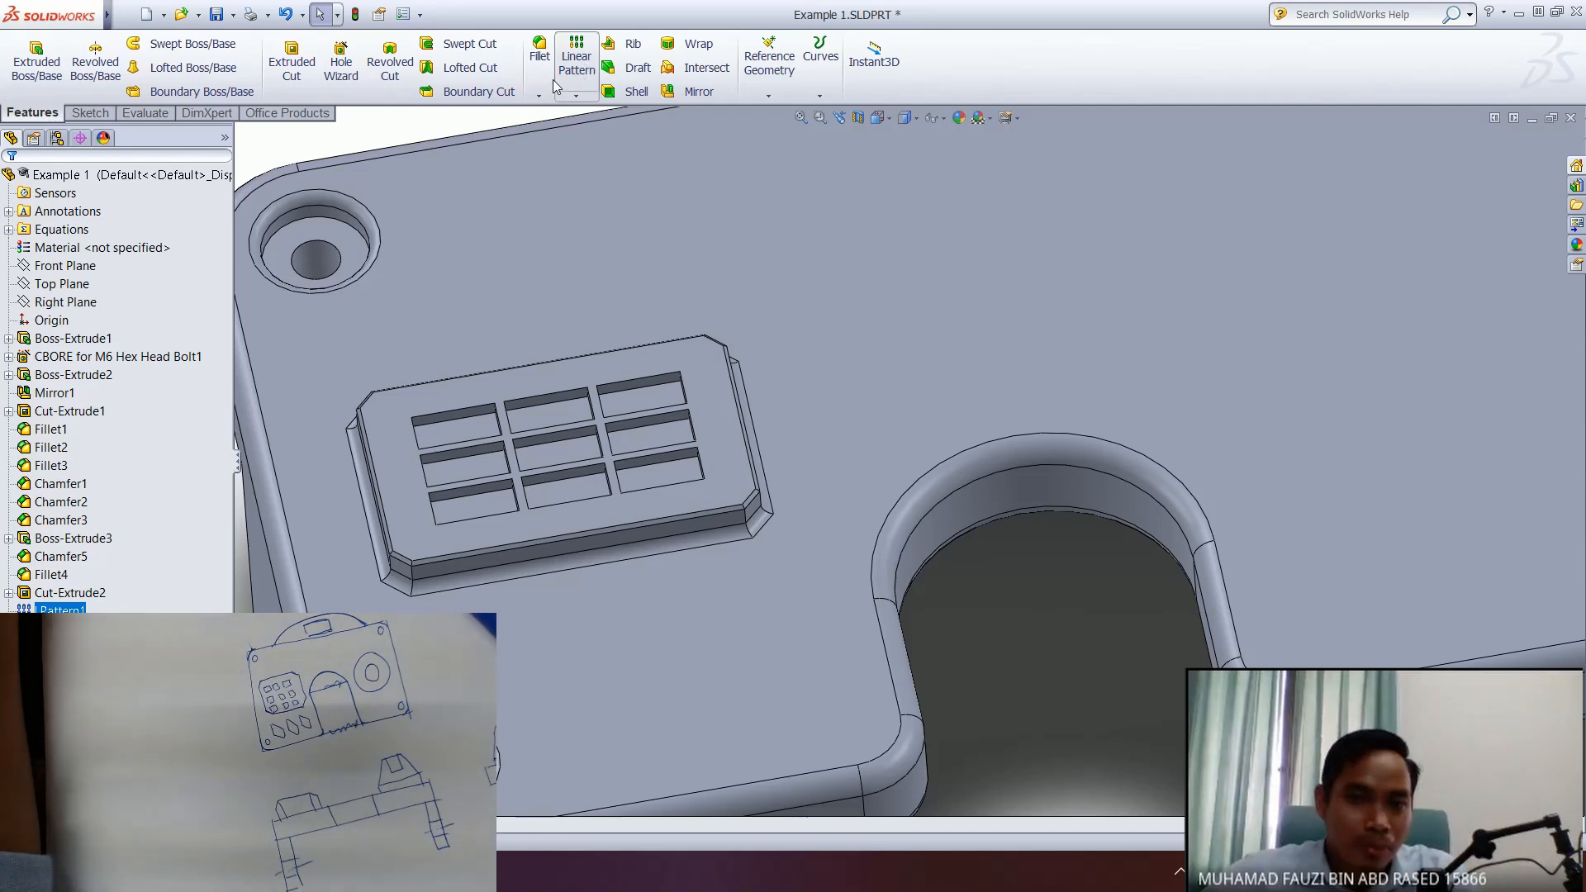
click(90, 113)
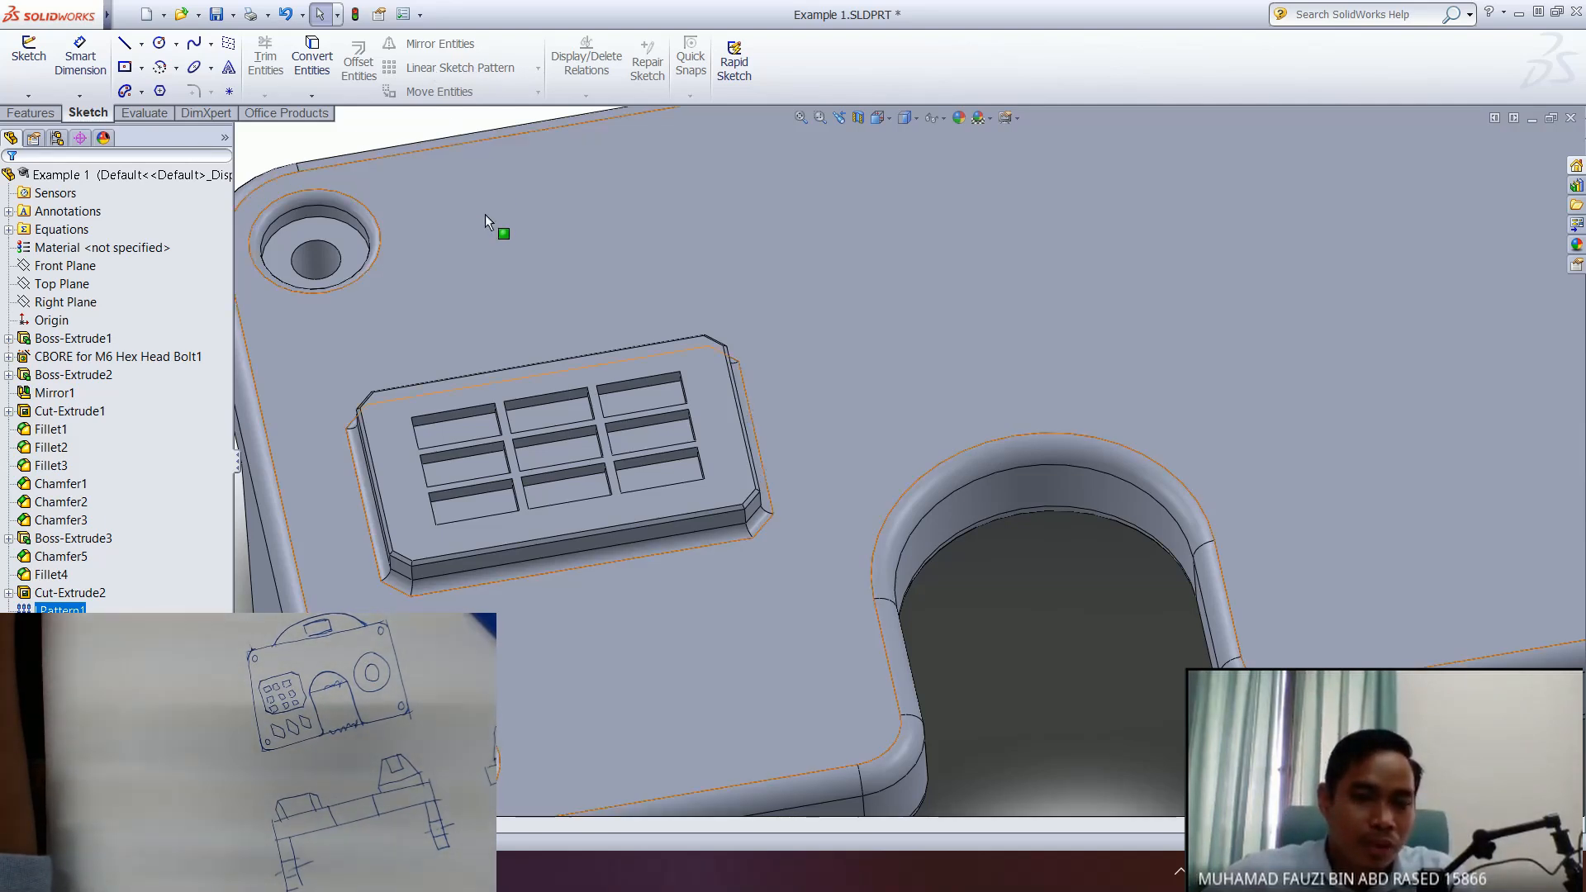
click(31, 113)
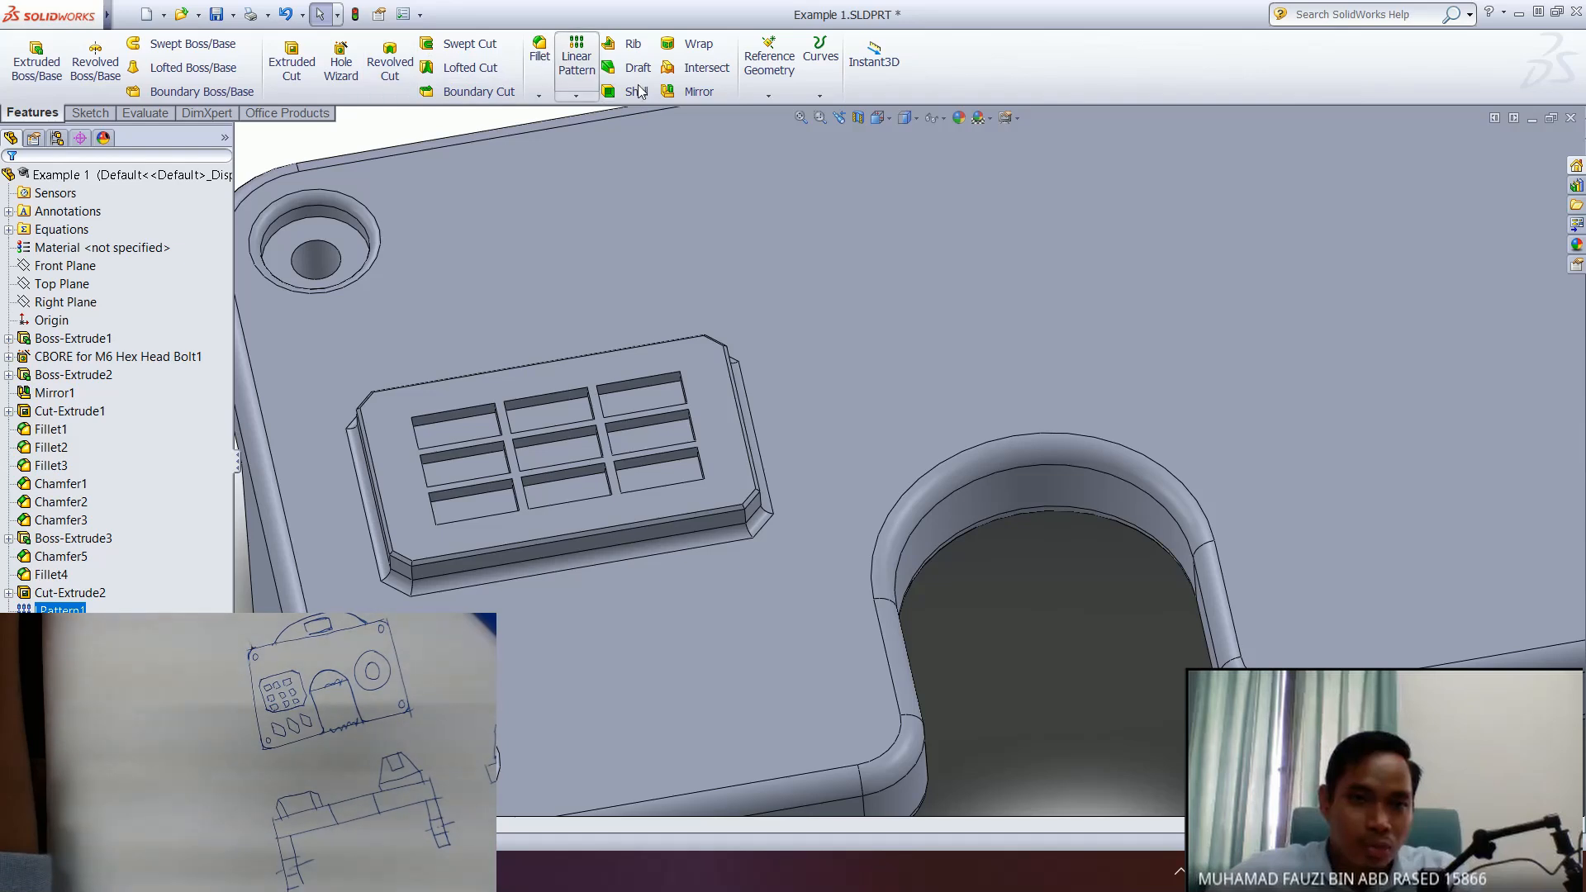
- Start a new sketch on the plate's large top face and orient the view normal to it
scroll(835, 423, up, 5)
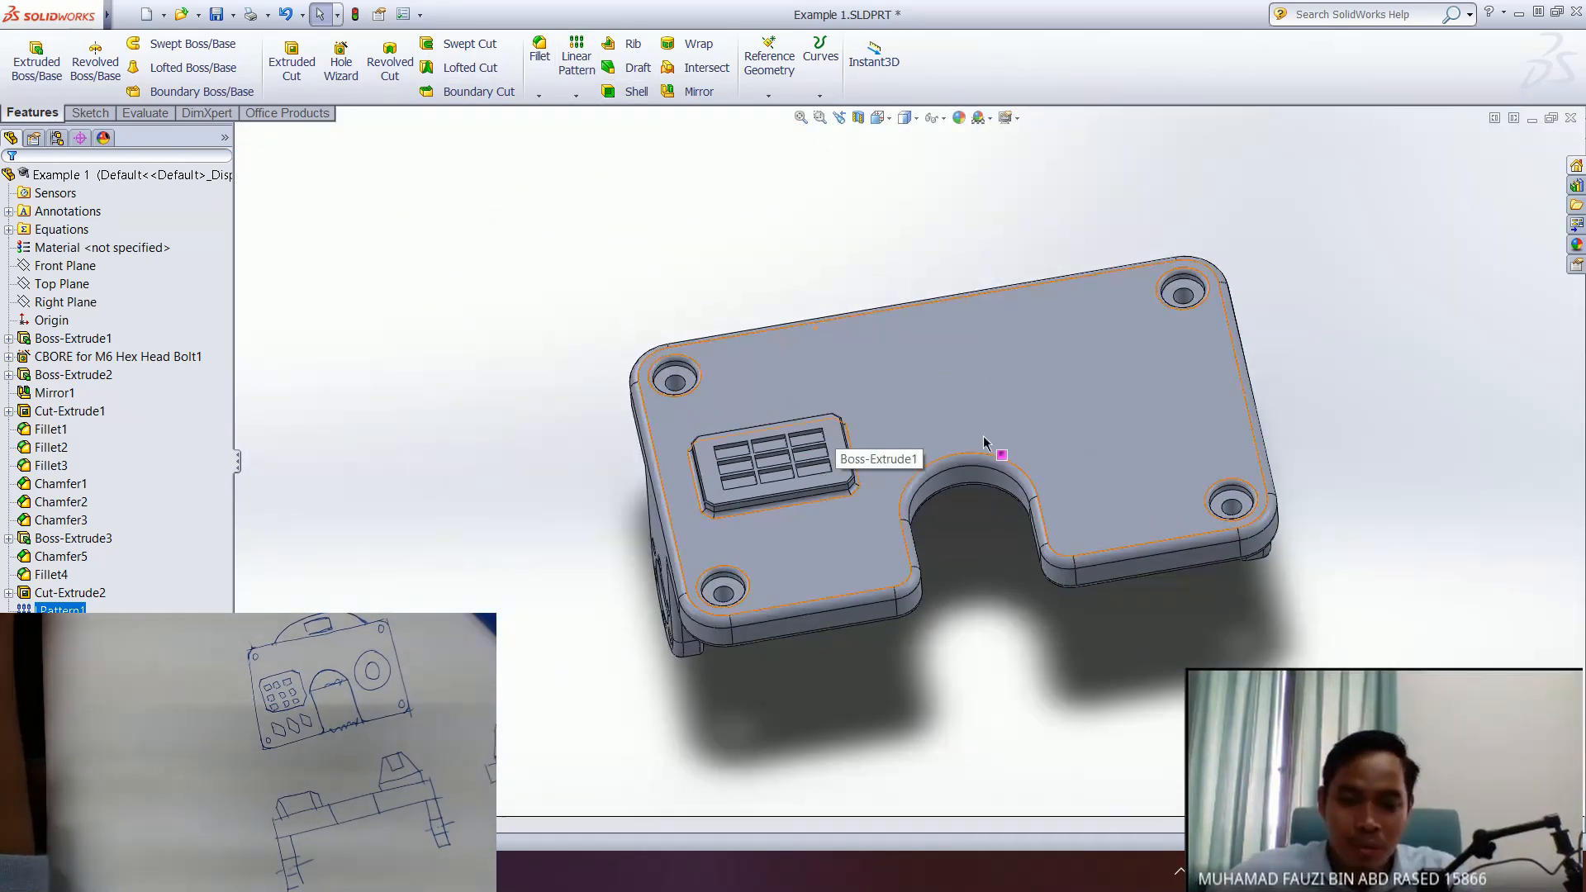
middle_drag(983, 434, 903, 436)
scroll(852, 424, down, 4)
middle_drag(813, 414, 1009, 428)
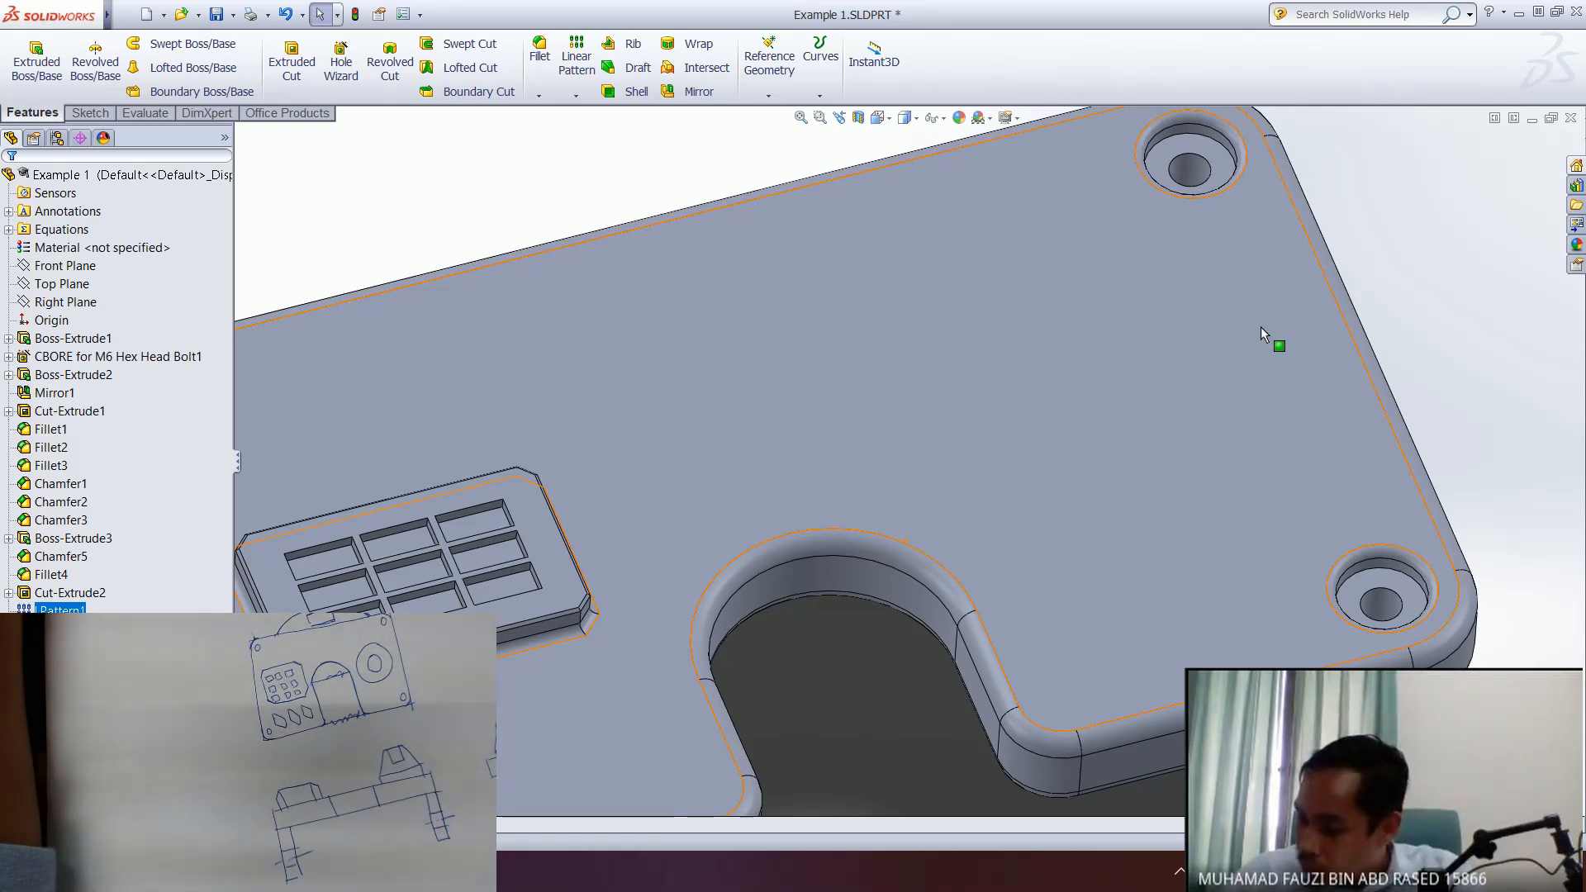
middle_drag(1023, 371, 974, 395)
click(889, 426)
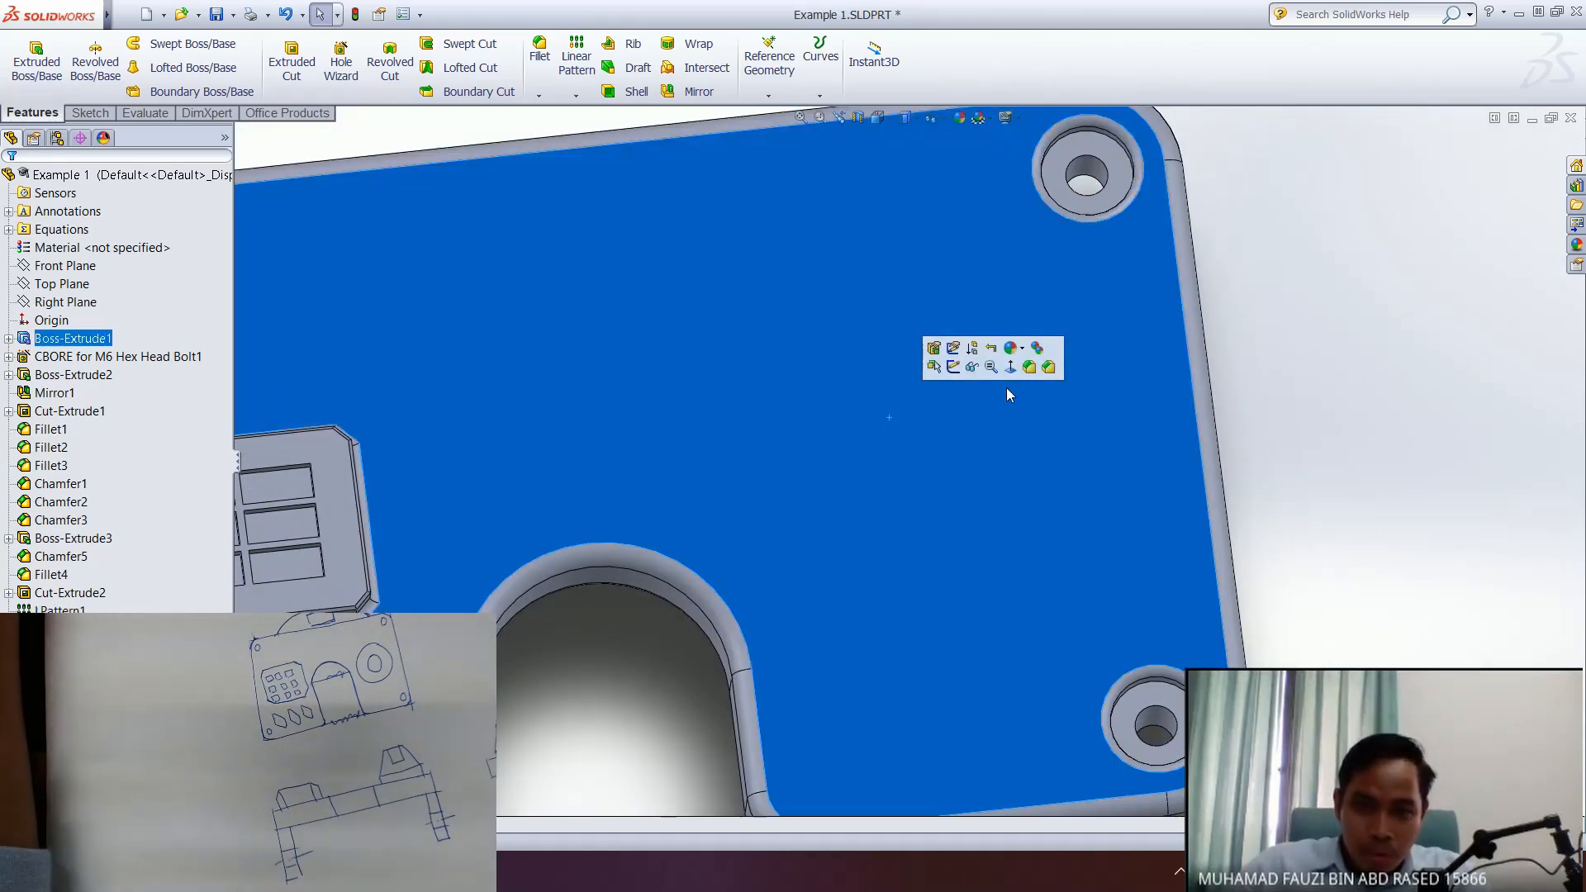
click(953, 367)
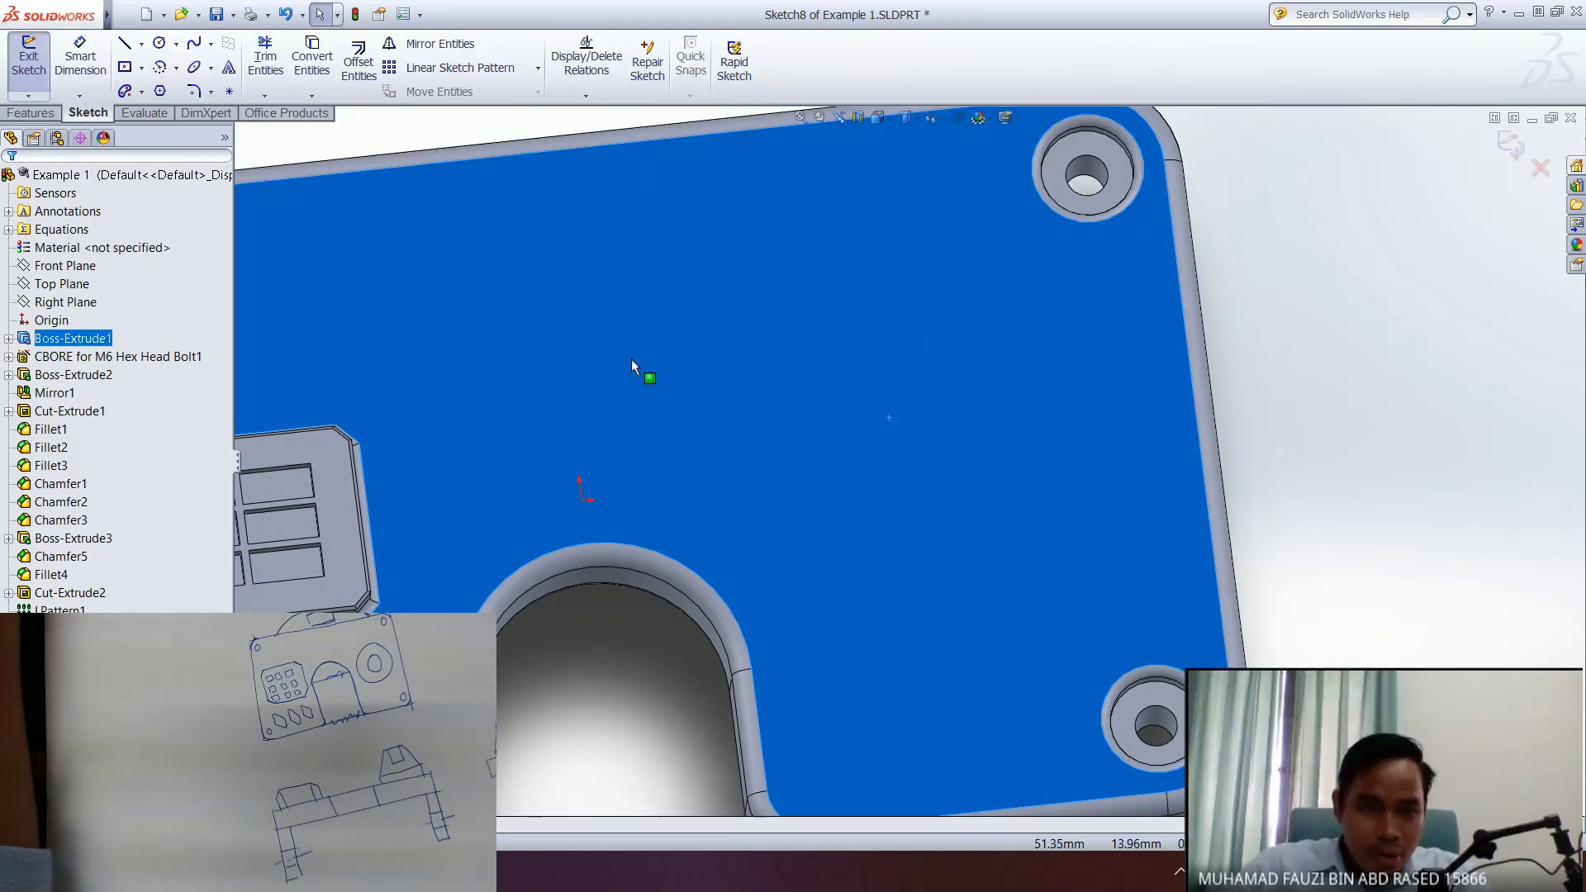
key(space)
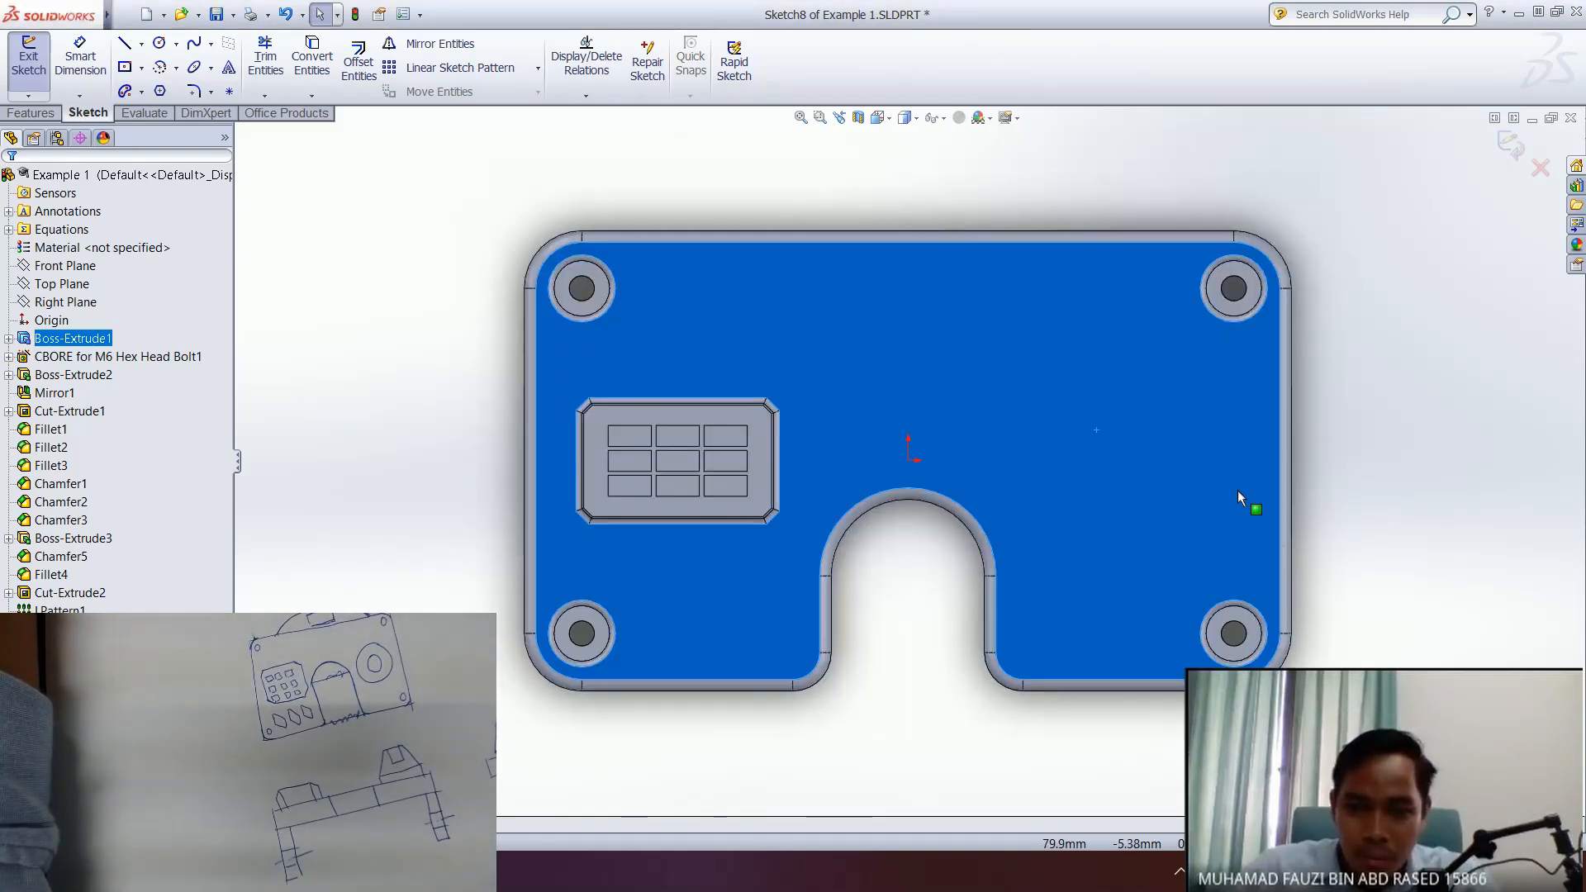
- Examine the plate's top face, comparing the area around the raised pad with the empty area beyond the arched cutout
scroll(1316, 497, up, 5)
scroll(1346, 483, down, 5)
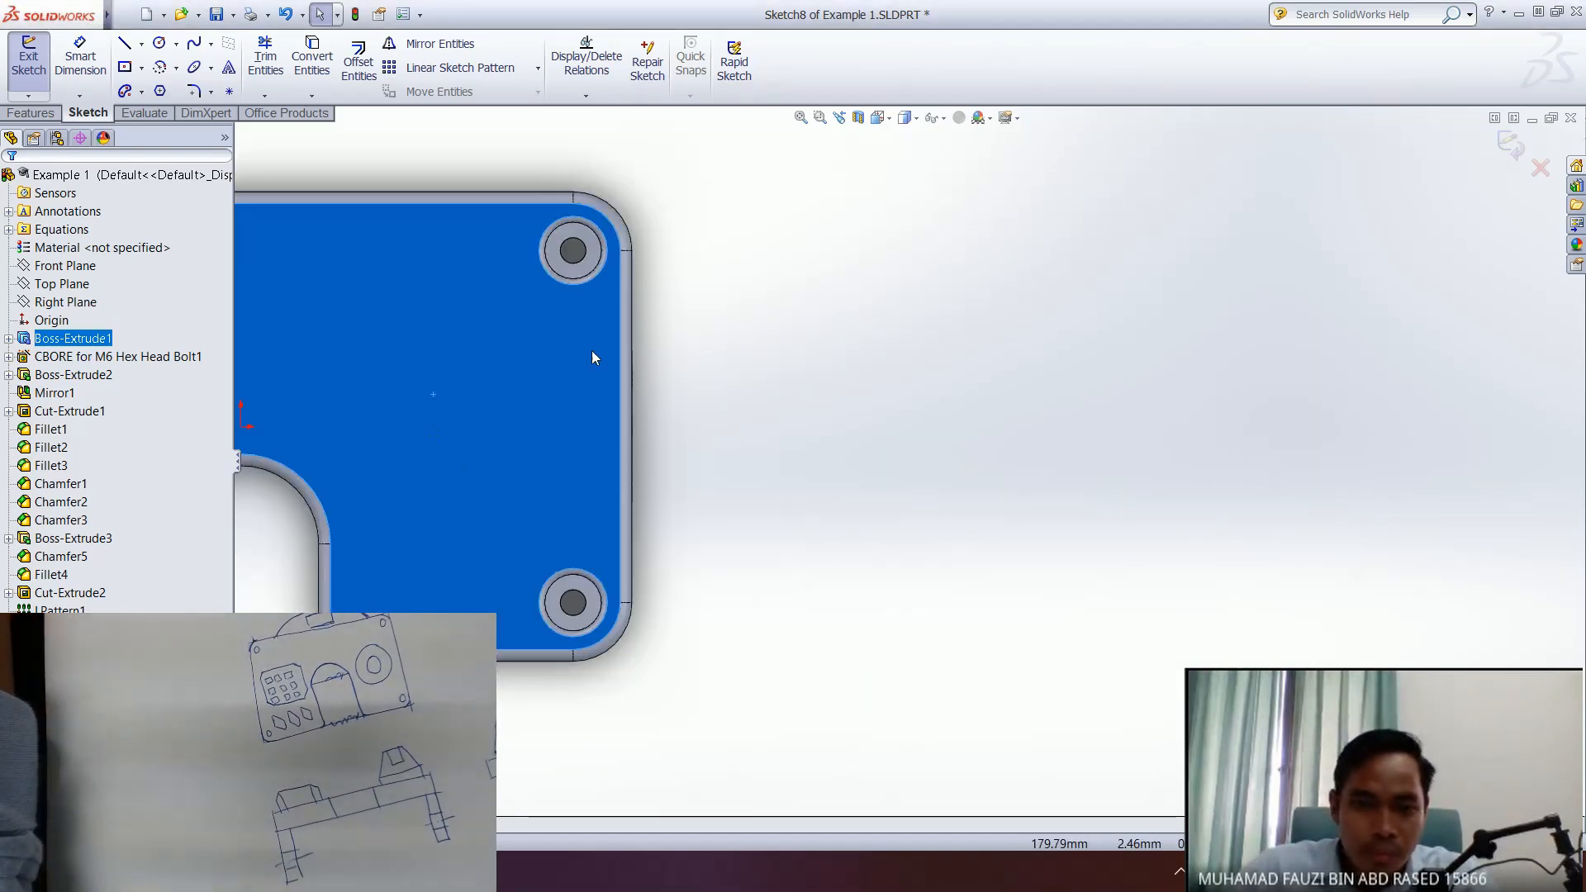
scroll(833, 446, down, 8)
scroll(833, 446, up, 5)
scroll(736, 379, up, 3)
scroll(621, 400, down, 4)
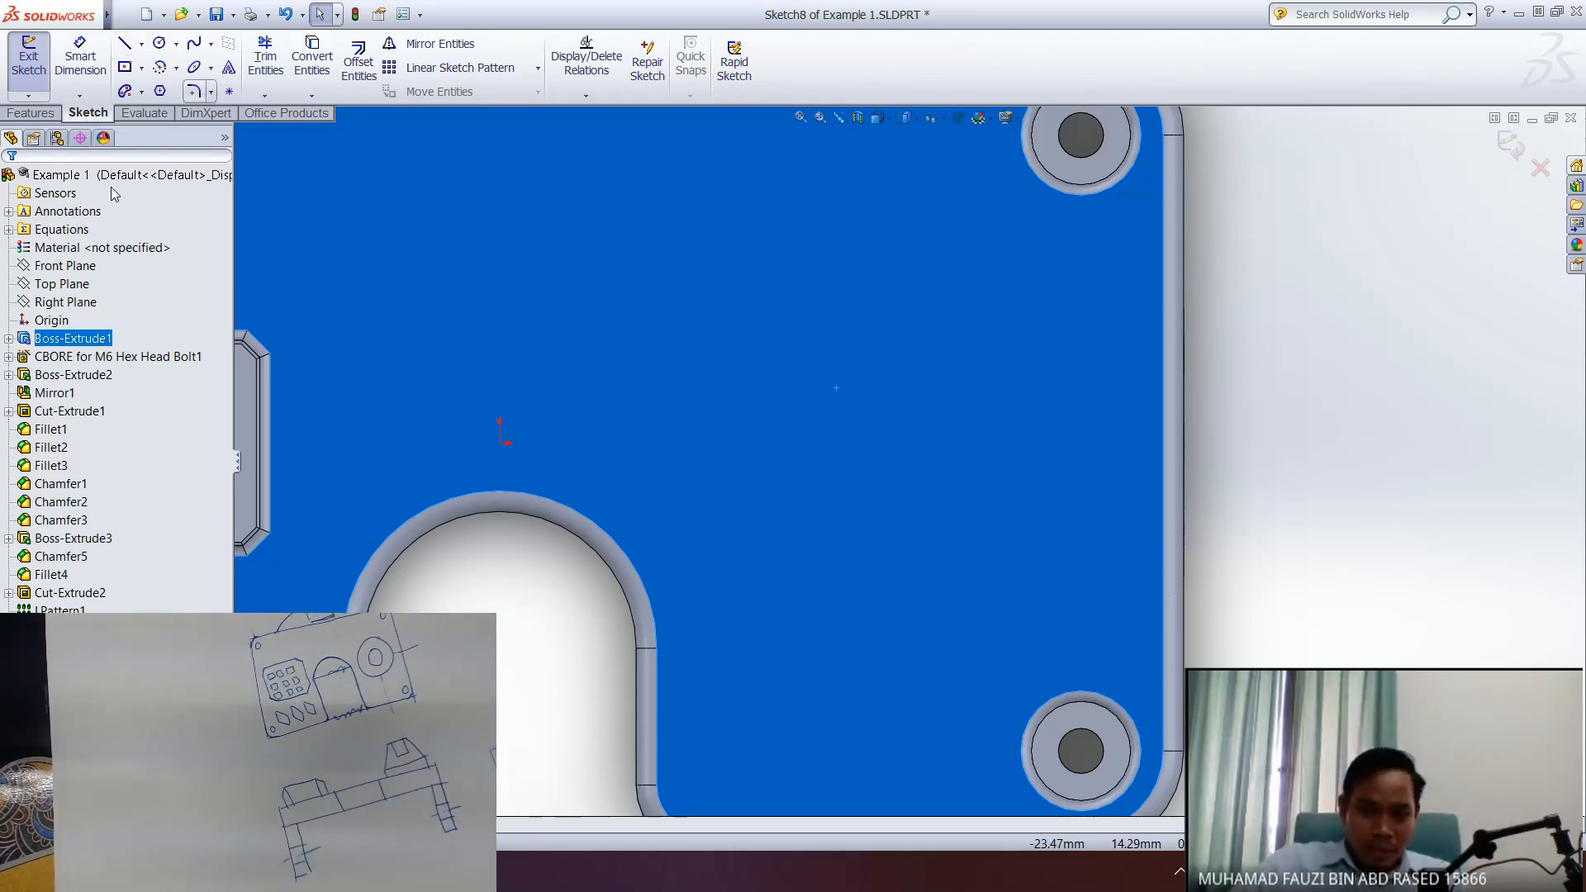
ctrl+middle_drag(451, 344, 1002, 349)
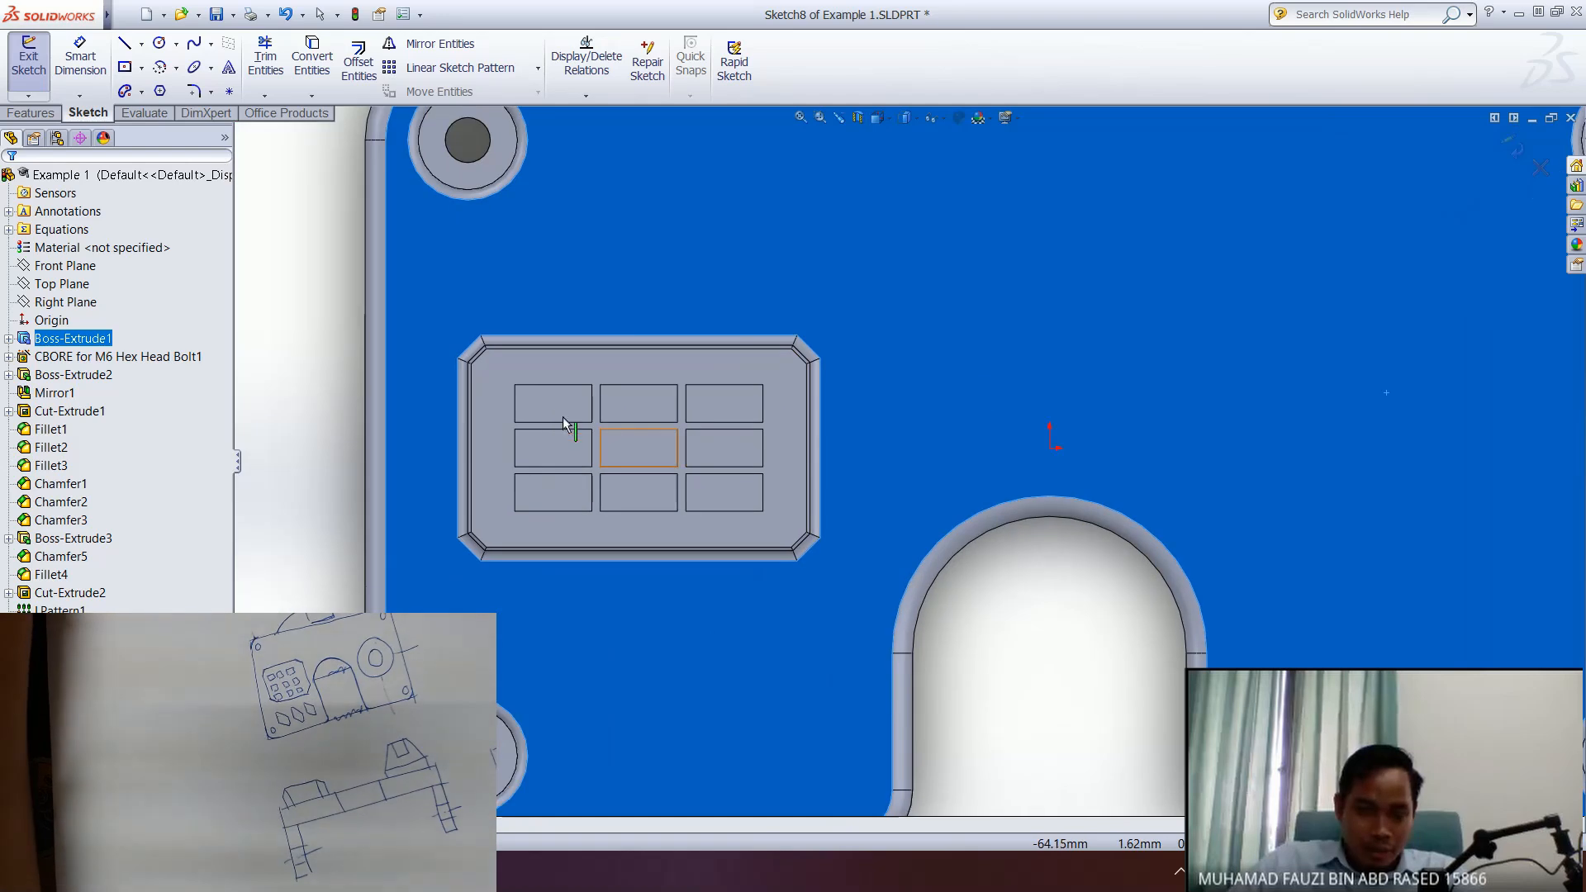
key(Escape)
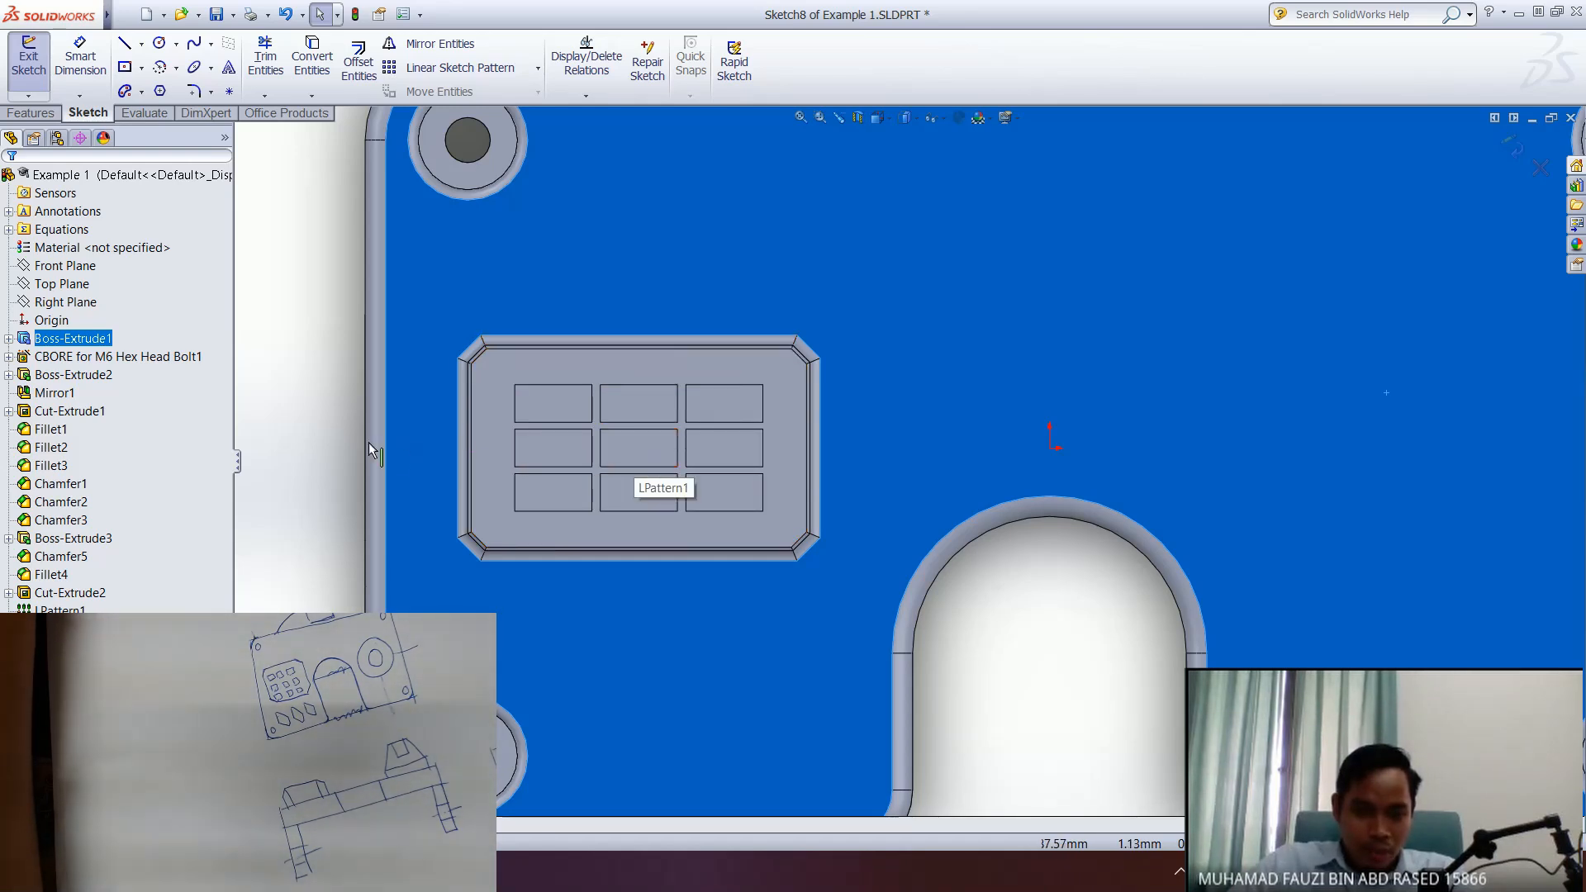
ctrl+middle_drag(875, 410, 807, 563)
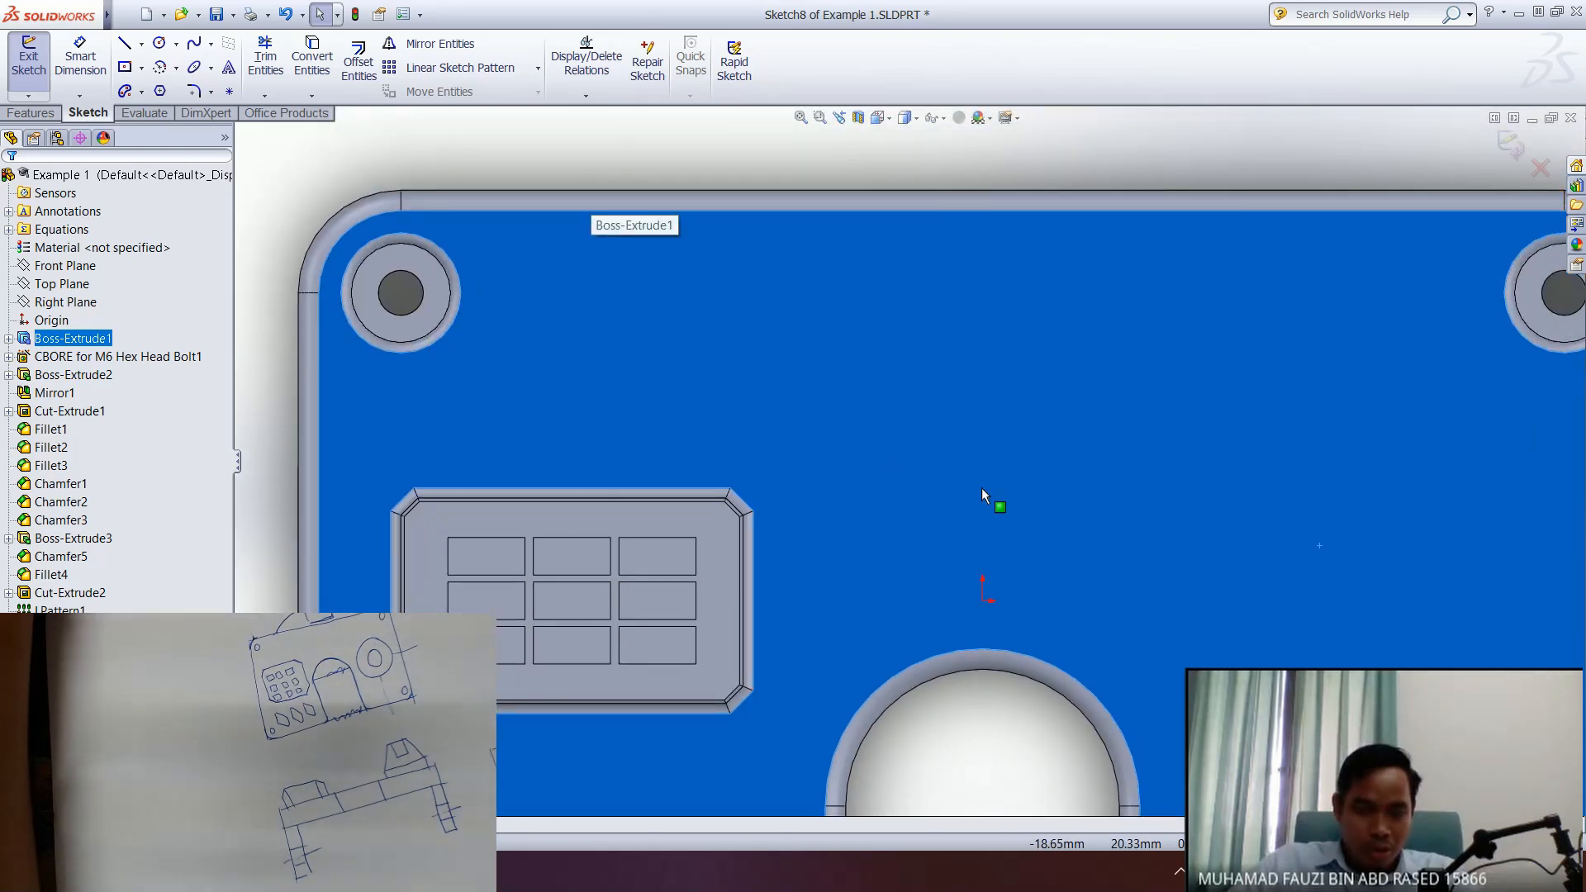
ctrl+middle_drag(1326, 575, 850, 446)
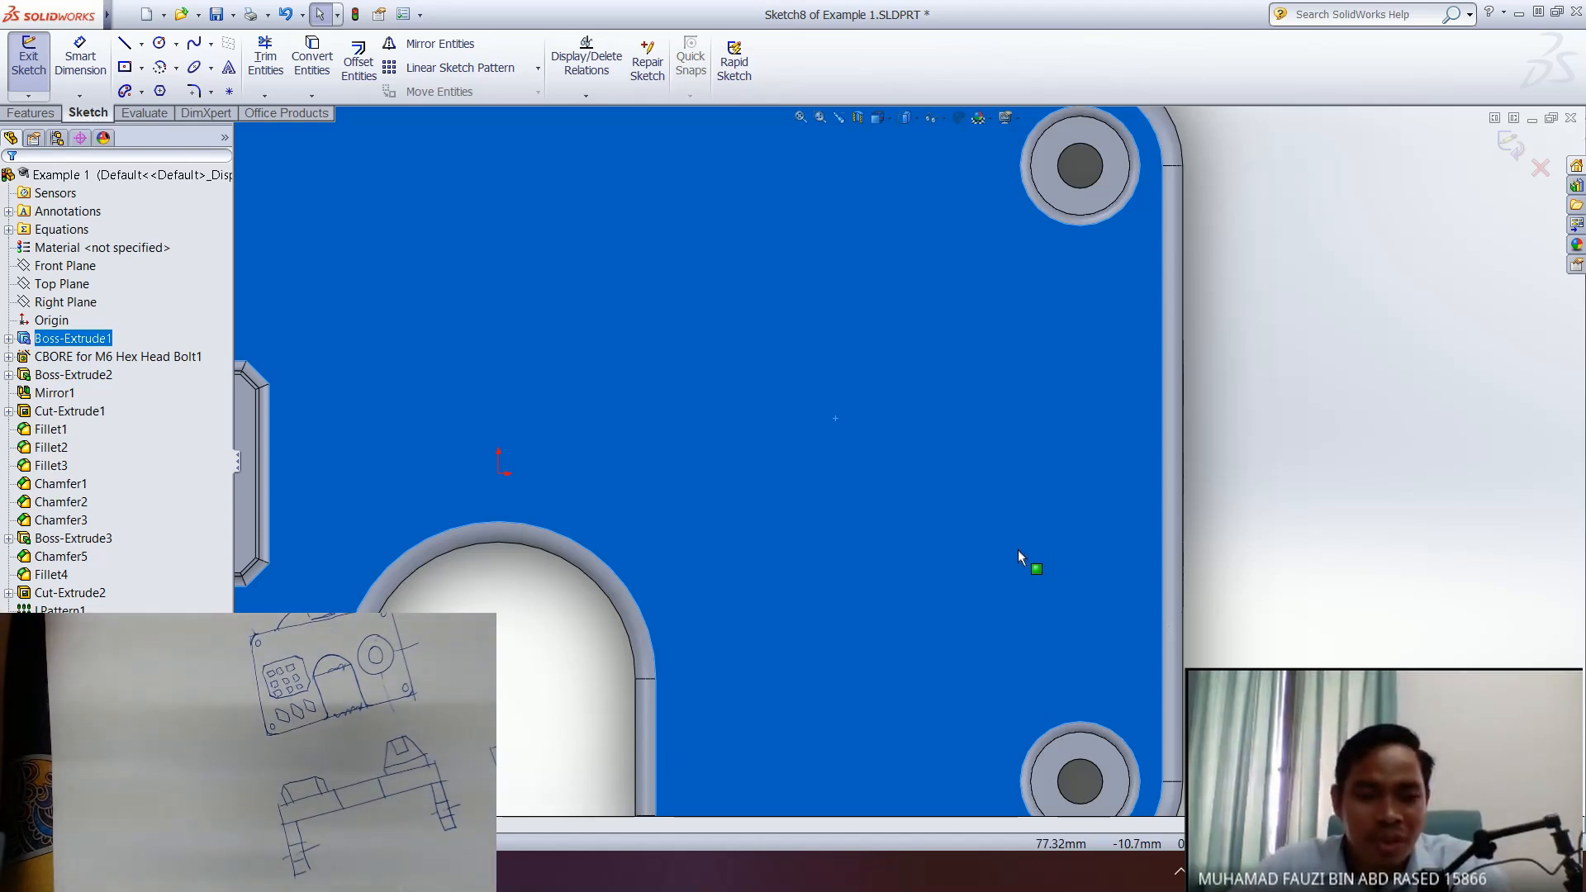
ctrl+middle_drag(659, 421, 1195, 506)
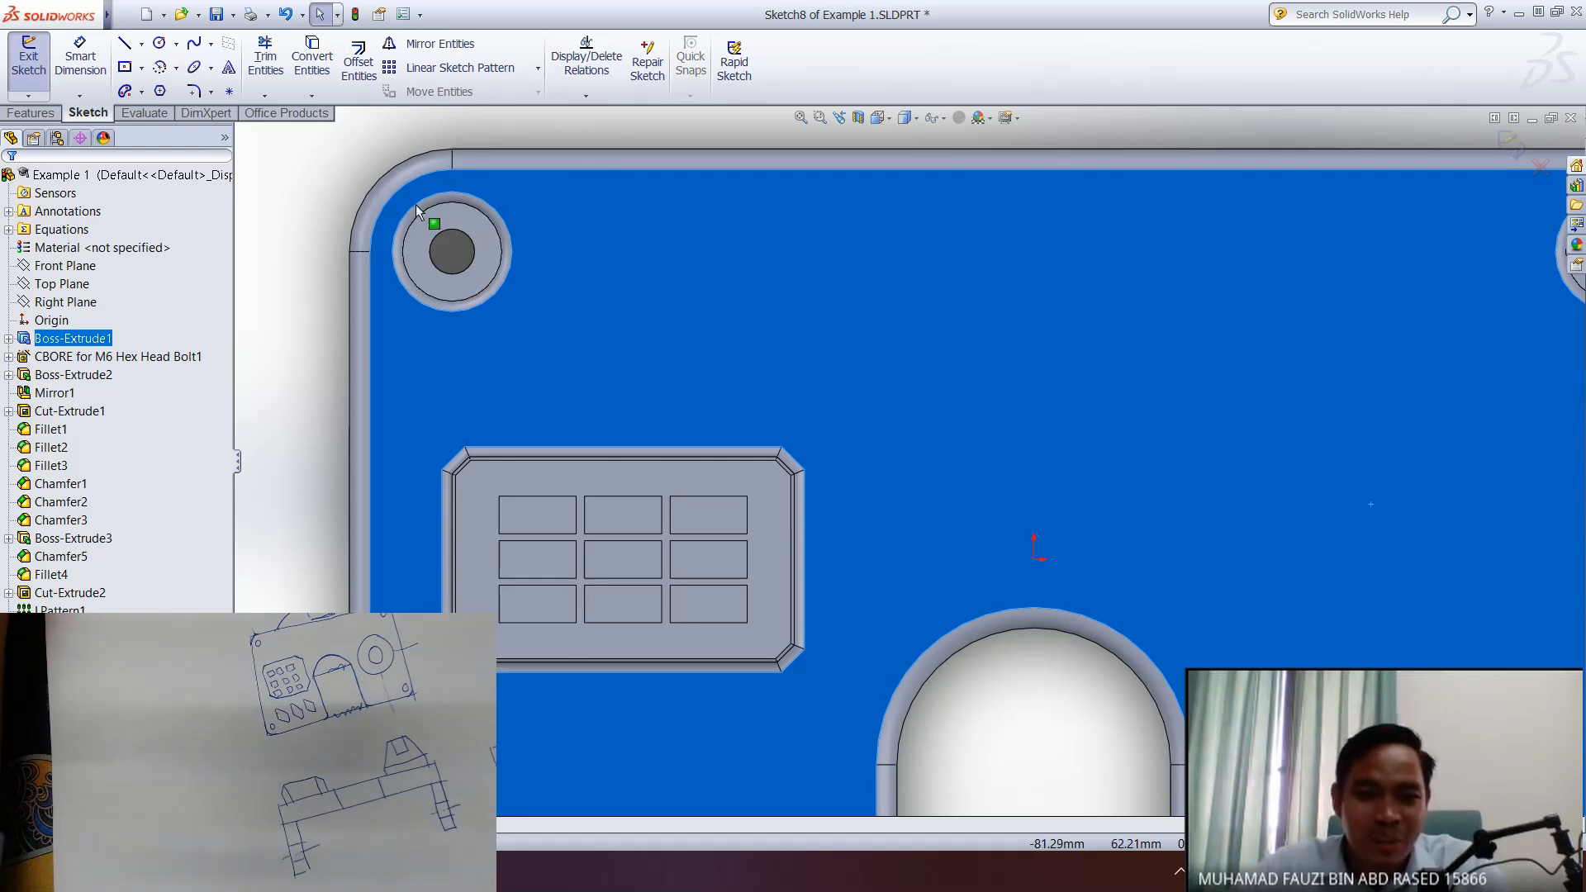
mouse_move(1502, 626)
ctrl+middle_down()
mouse_move(1042, 581)
mouse_move(993, 527)
ctrl+middle_up()
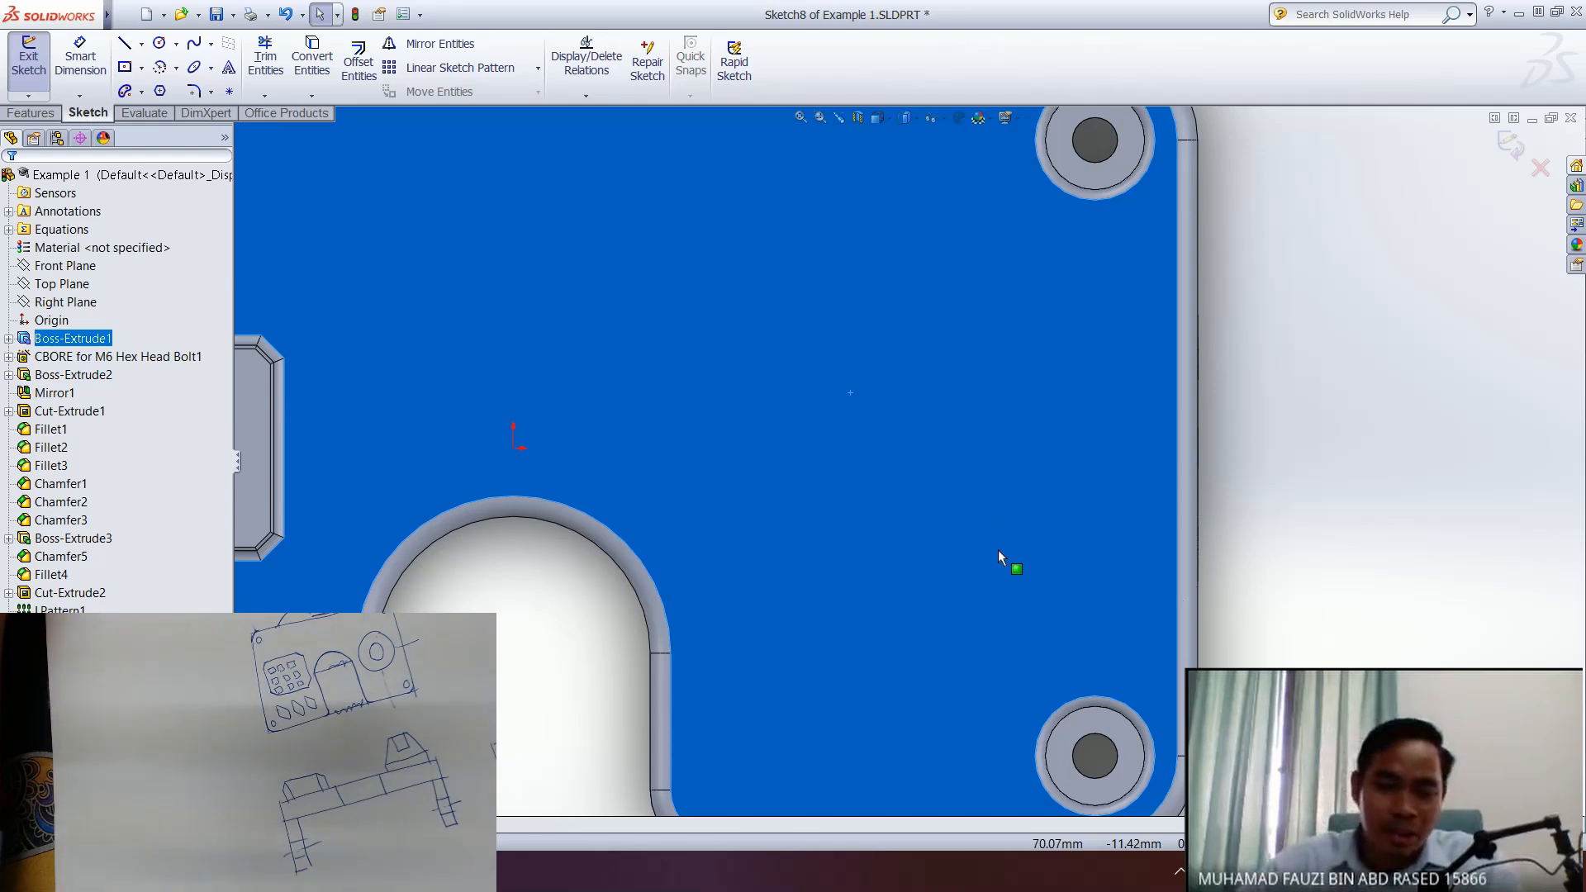
- Sketch a vertical construction centerline about 78 mm long from the plate's upper edge down through the empty area beyond the arched cutout
ctrl+middle_drag(966, 415, 944, 496)
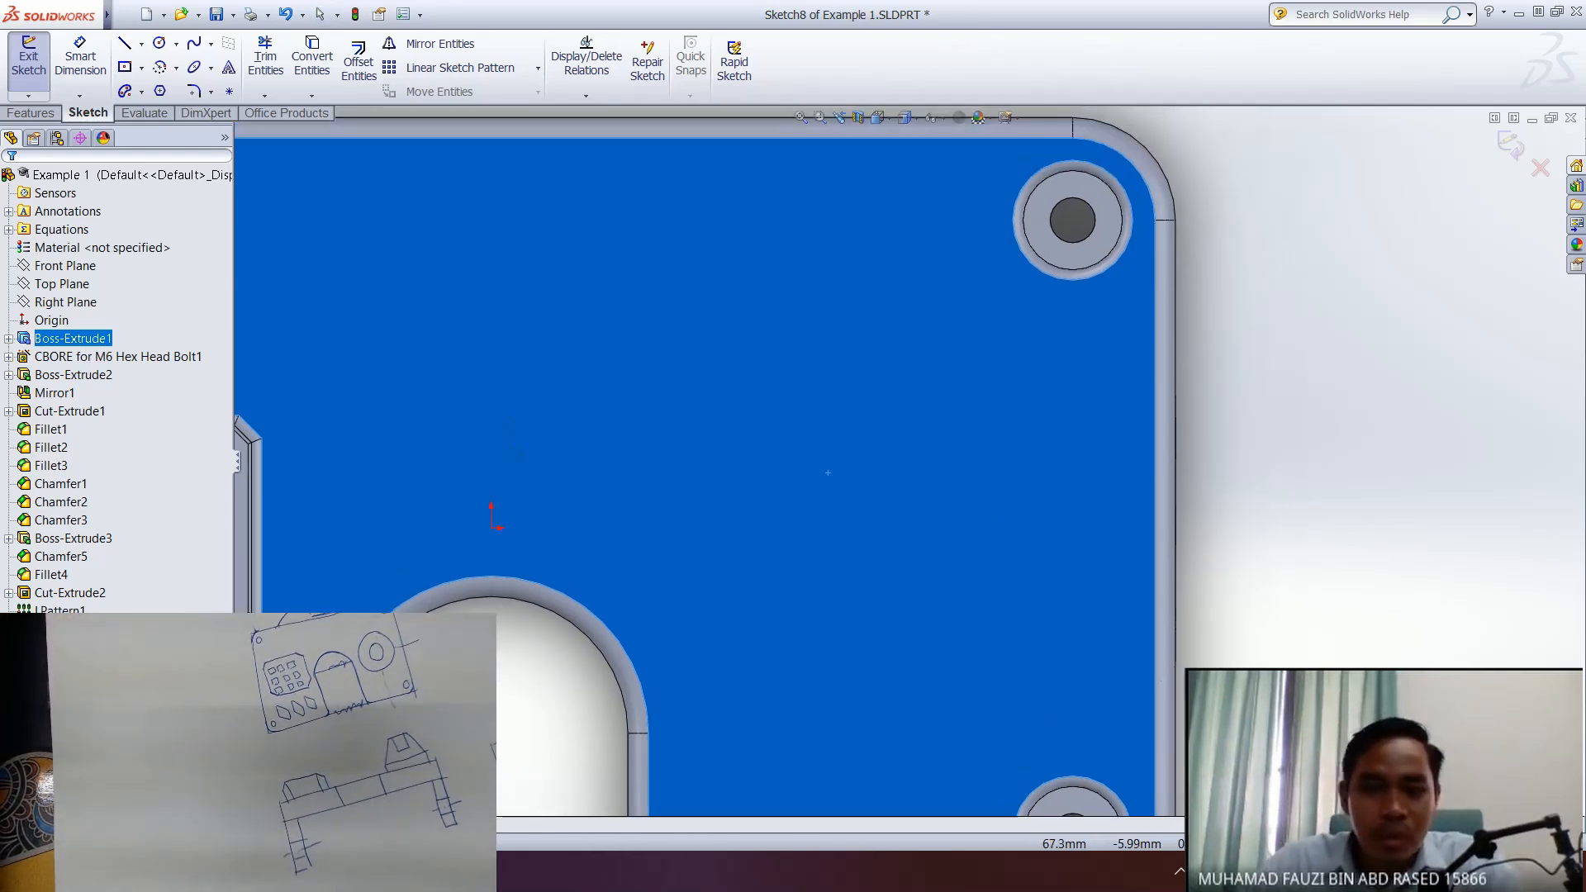
ctrl+middle_drag(536, 189, 535, 227)
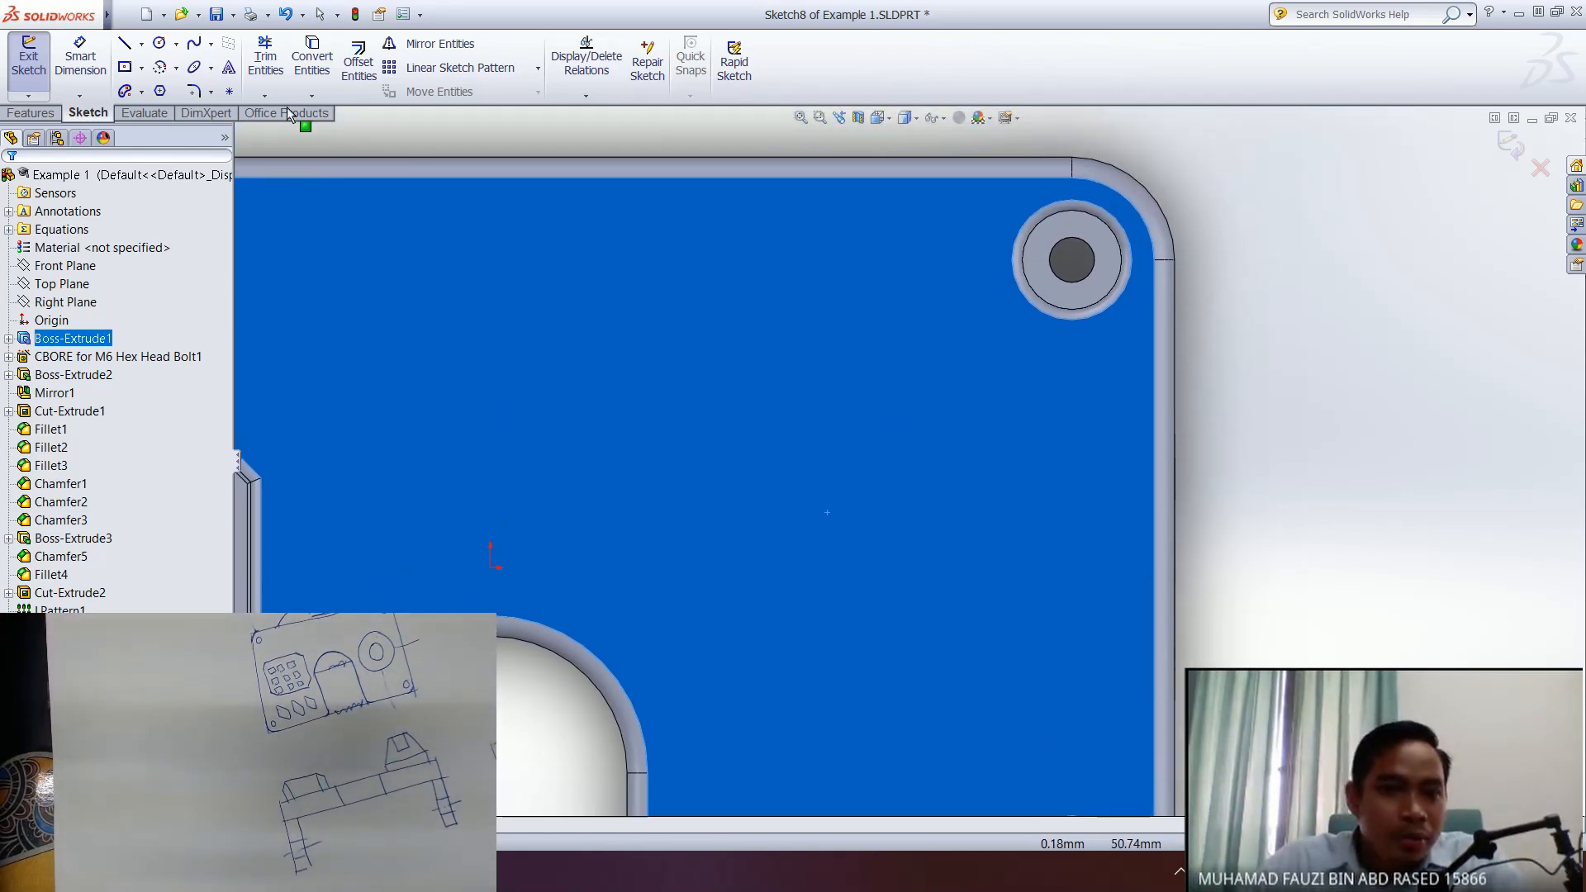
click(143, 45)
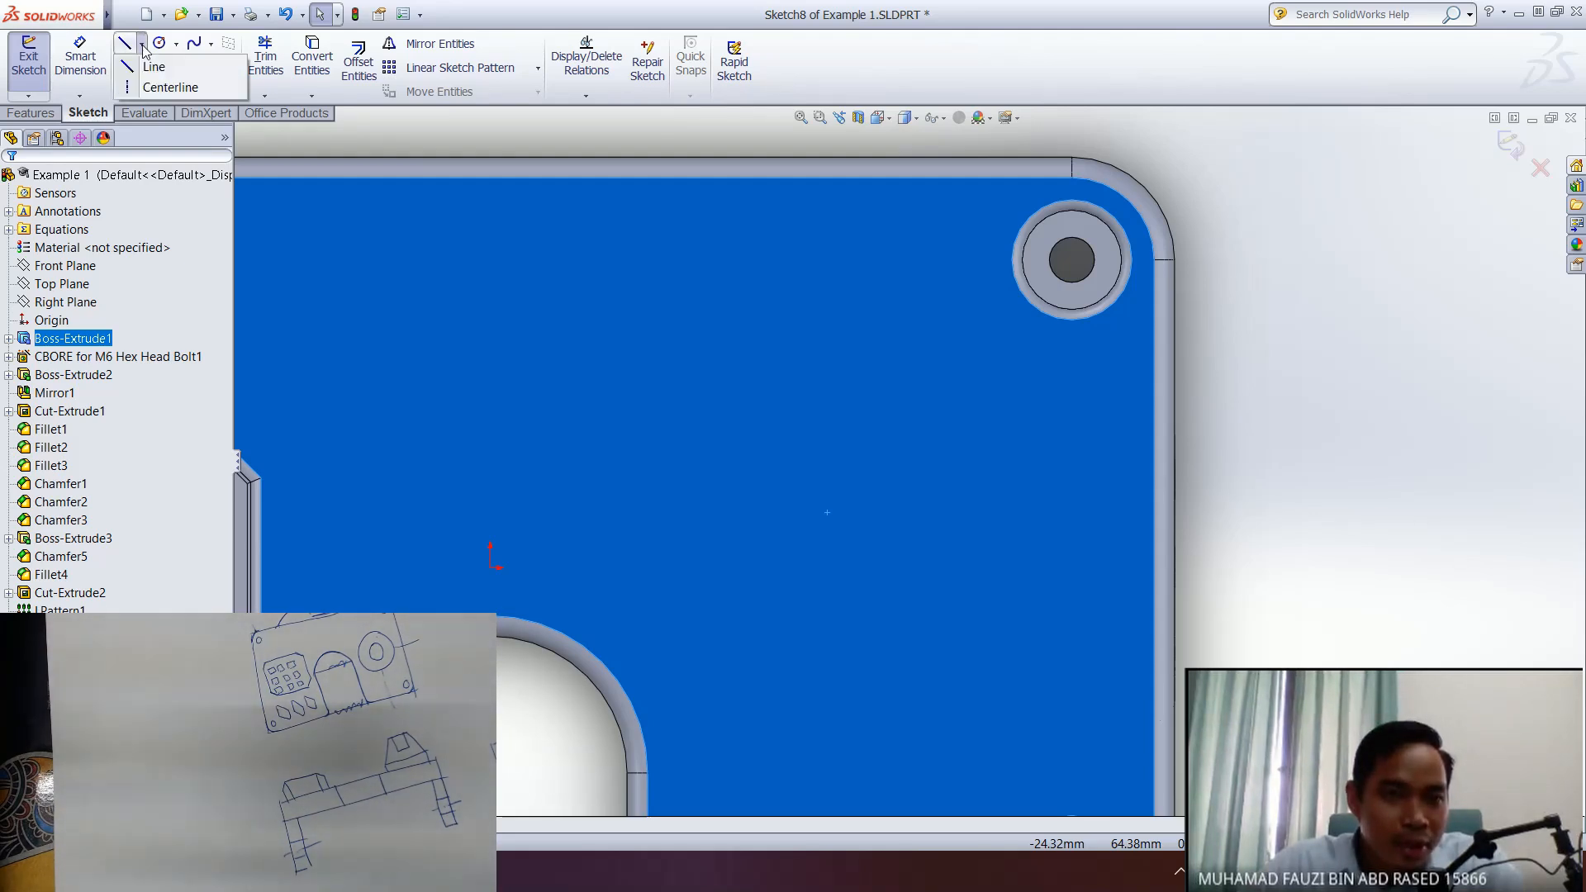
click(173, 88)
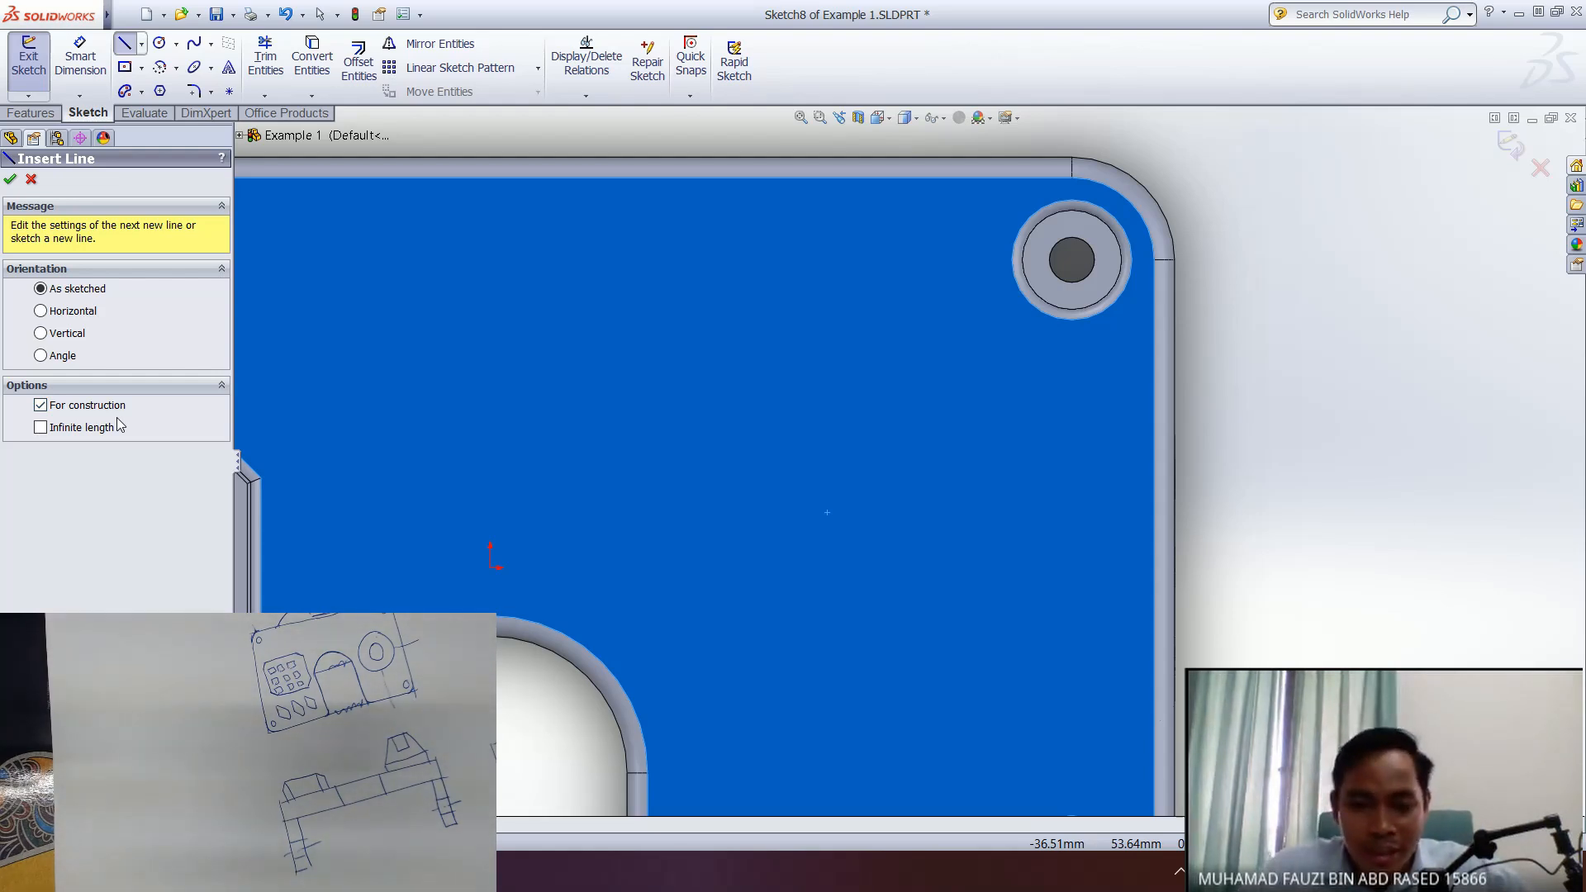
click(889, 158)
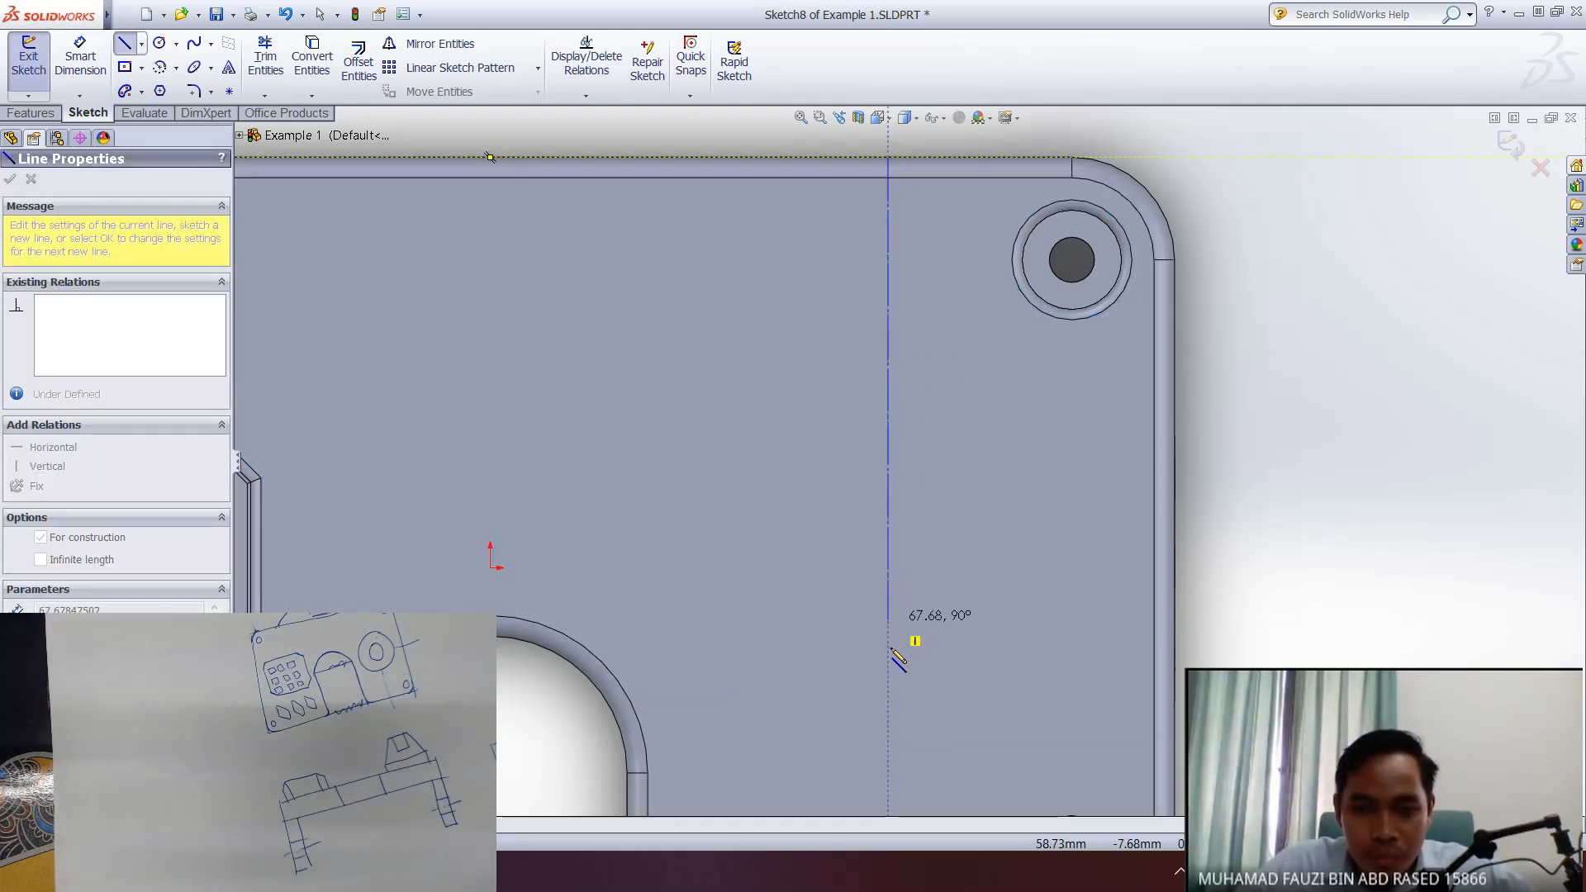
click(888, 697)
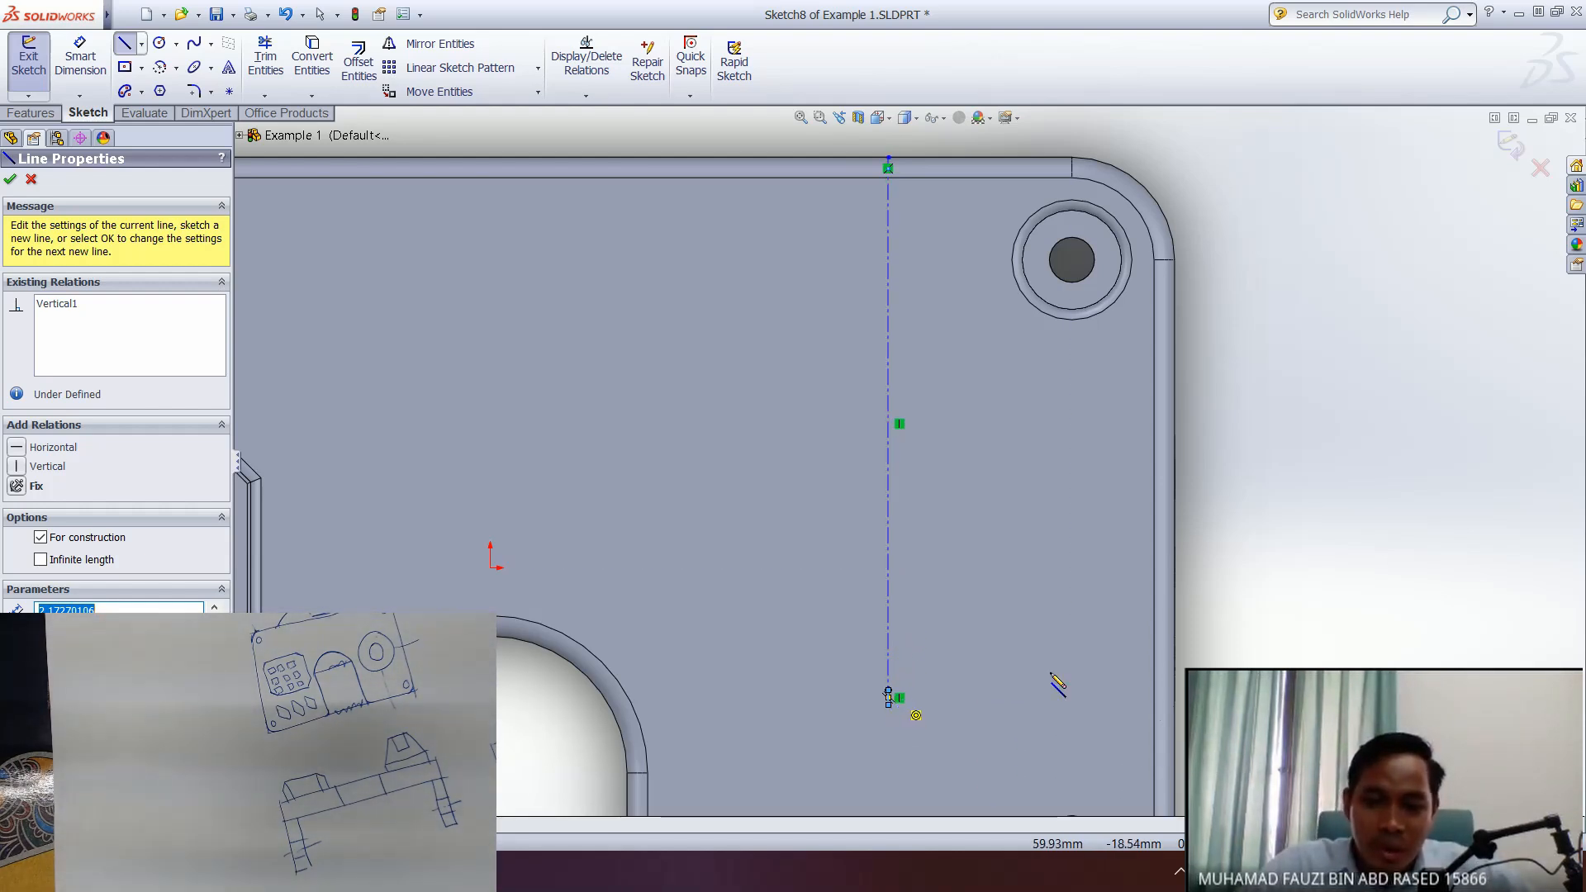
- Sketch a second centerline about 52 mm long from the plate's short side edge inward, crossing the vertical centerline
scroll(1177, 682, up, 4)
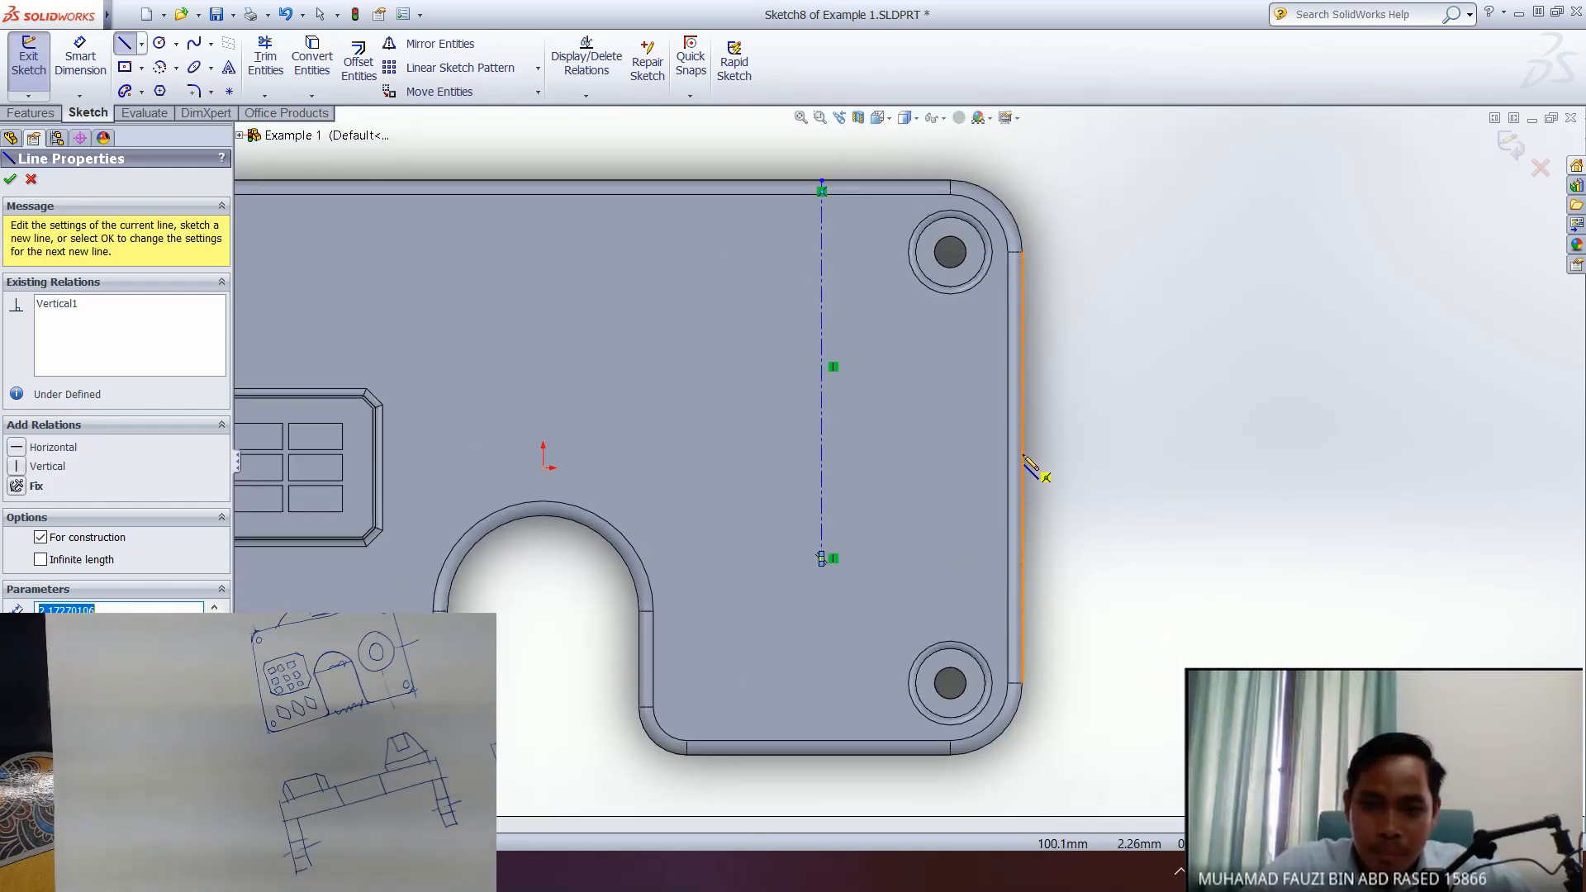
click(1022, 468)
click(771, 460)
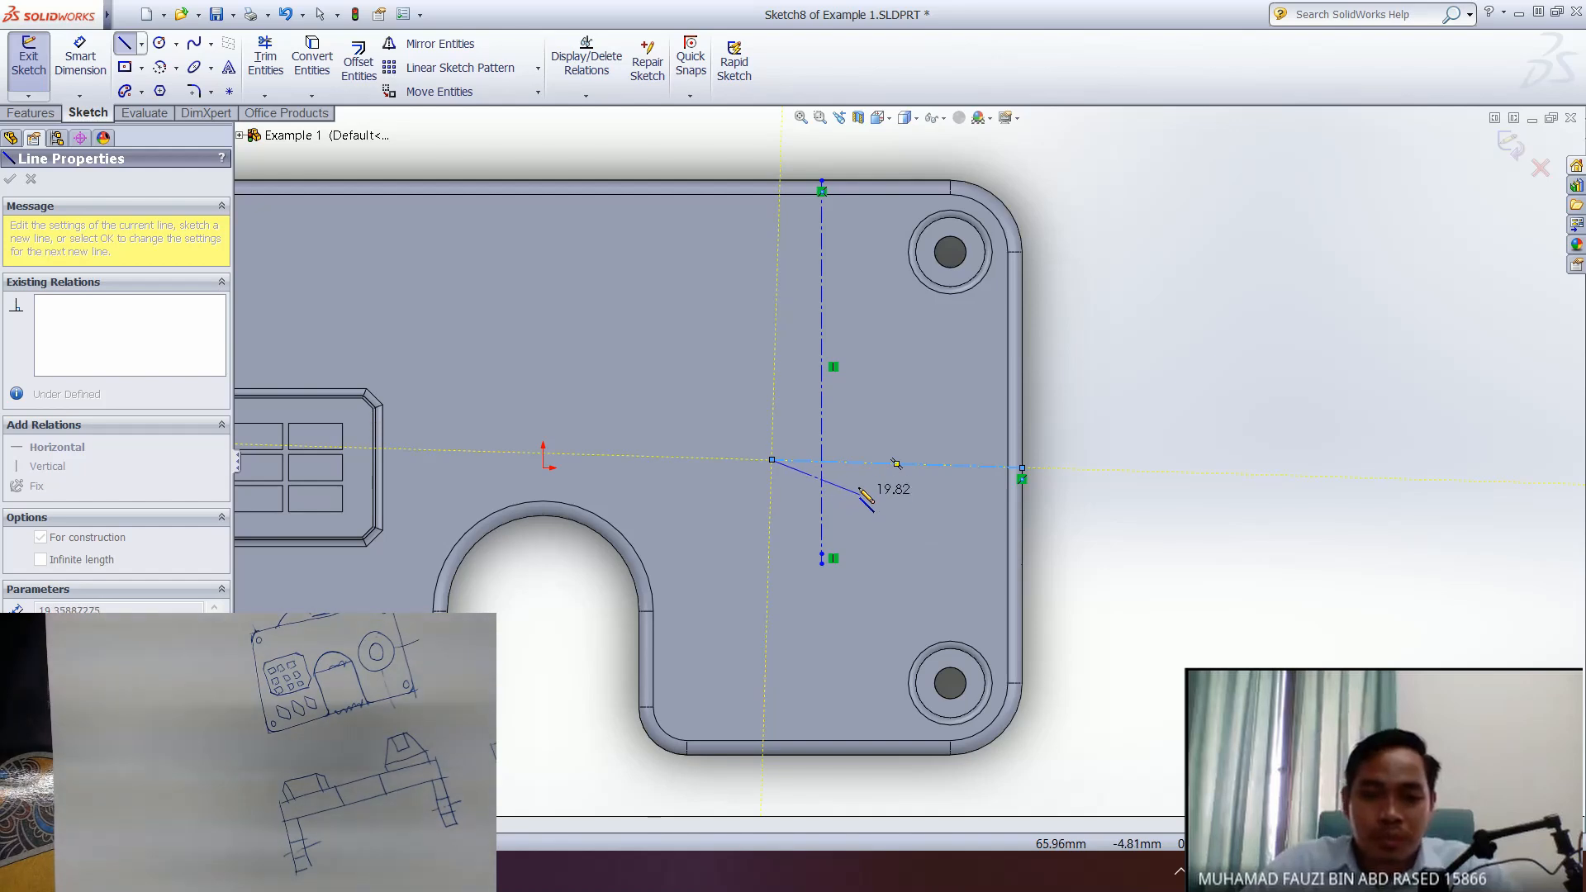
scroll(864, 491, up, 2)
scroll(867, 479, down, 5)
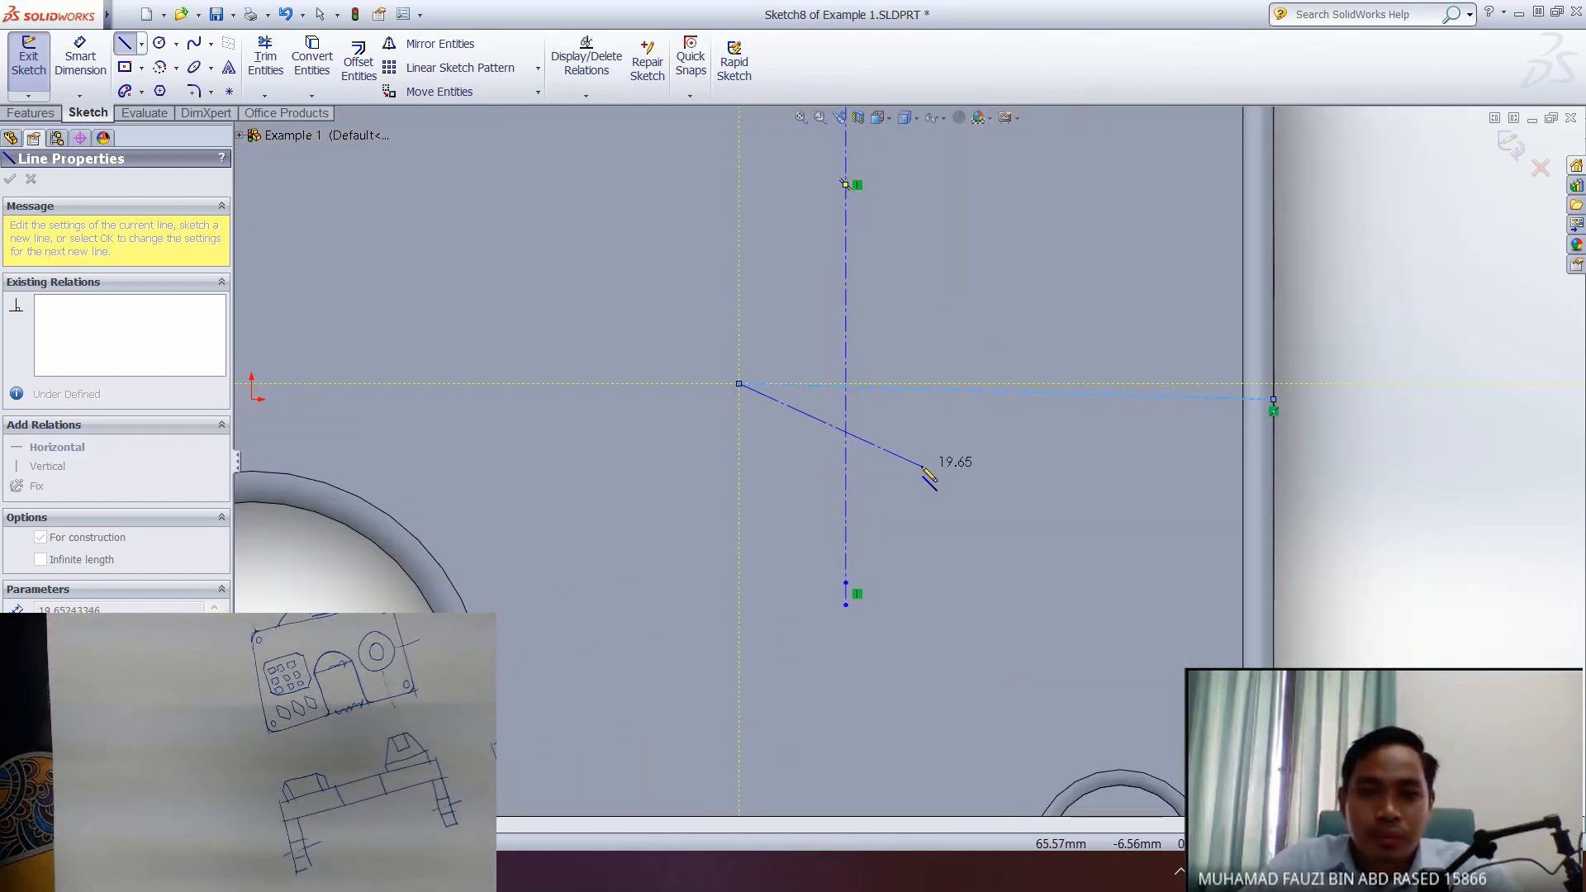
key(Escape)
- Check the properties of the slightly slanted centerline and orient the view normal to the sketch plane
mouse_move(930, 453)
middle_down()
mouse_move(847, 556)
mouse_move(936, 419)
mouse_move(1015, 458)
middle_up()
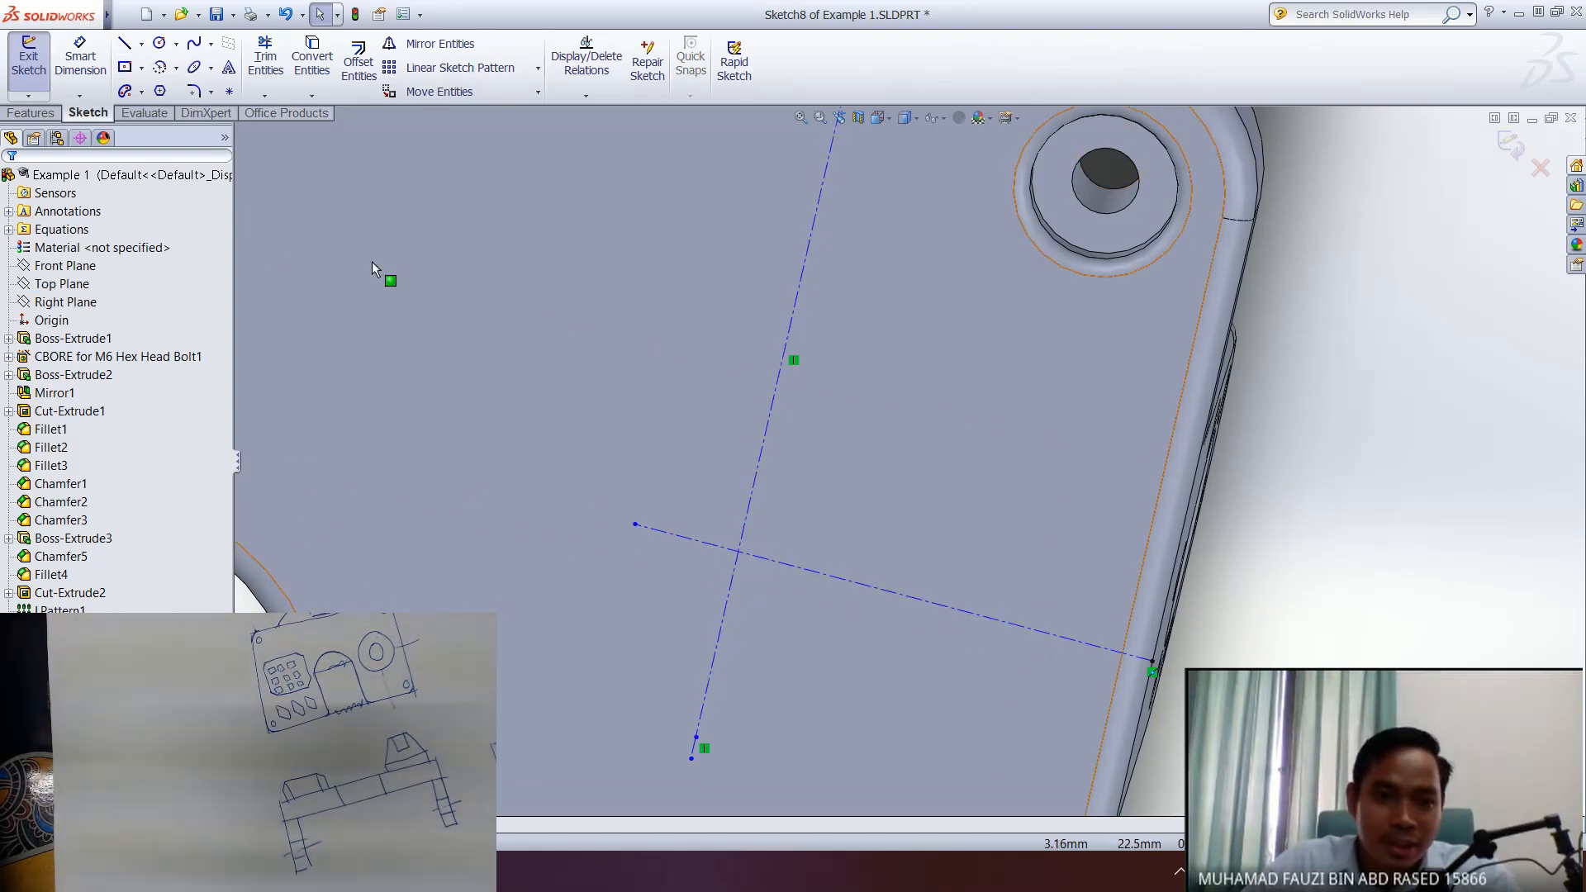
click(750, 559)
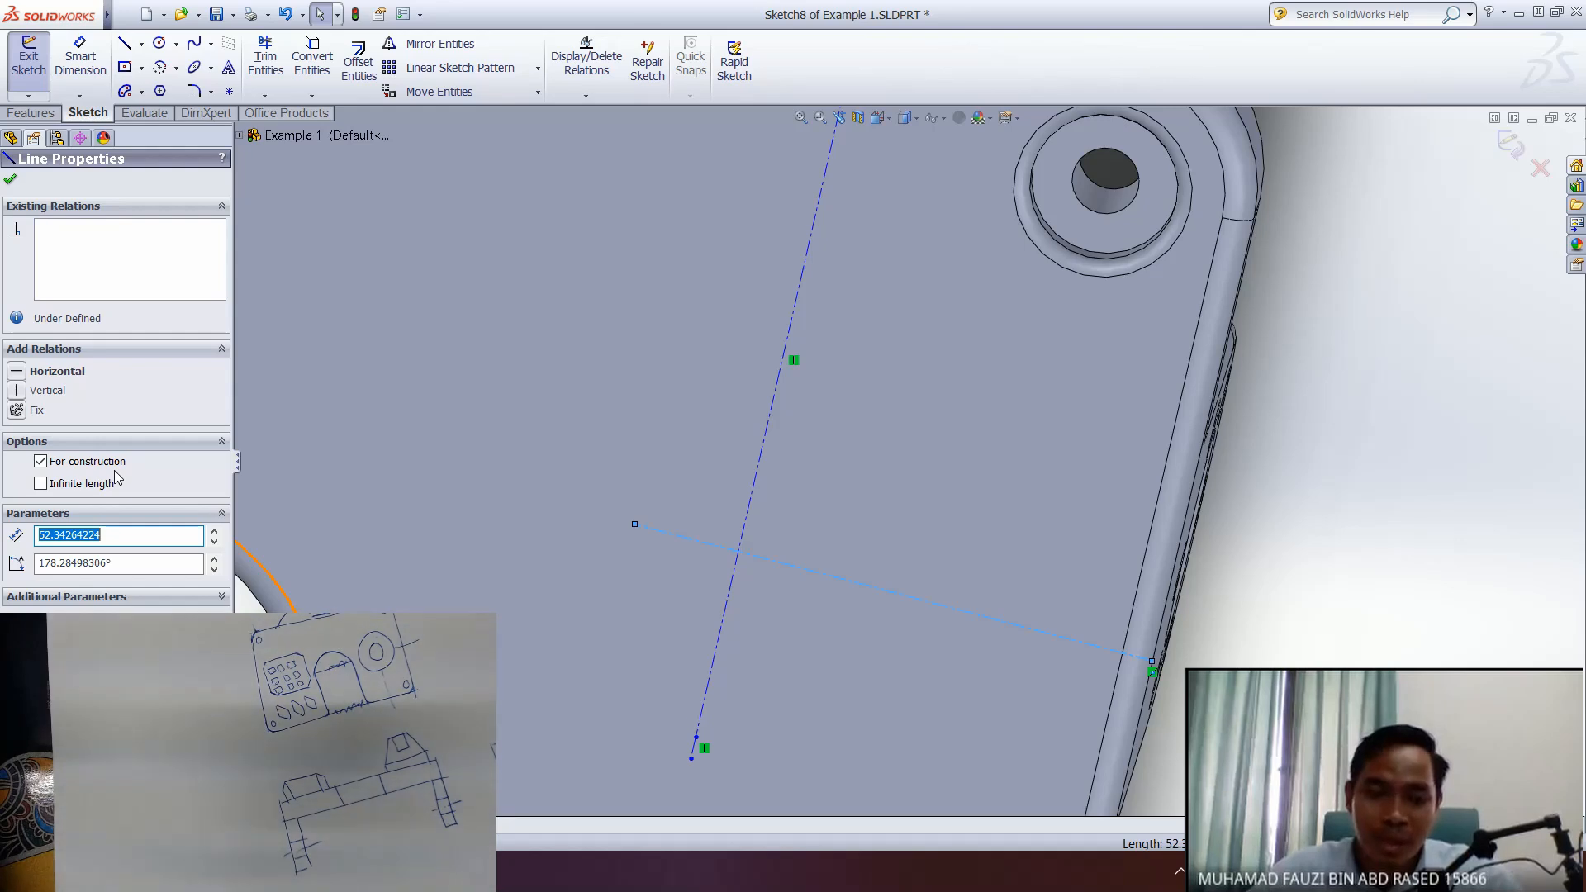
click(1375, 660)
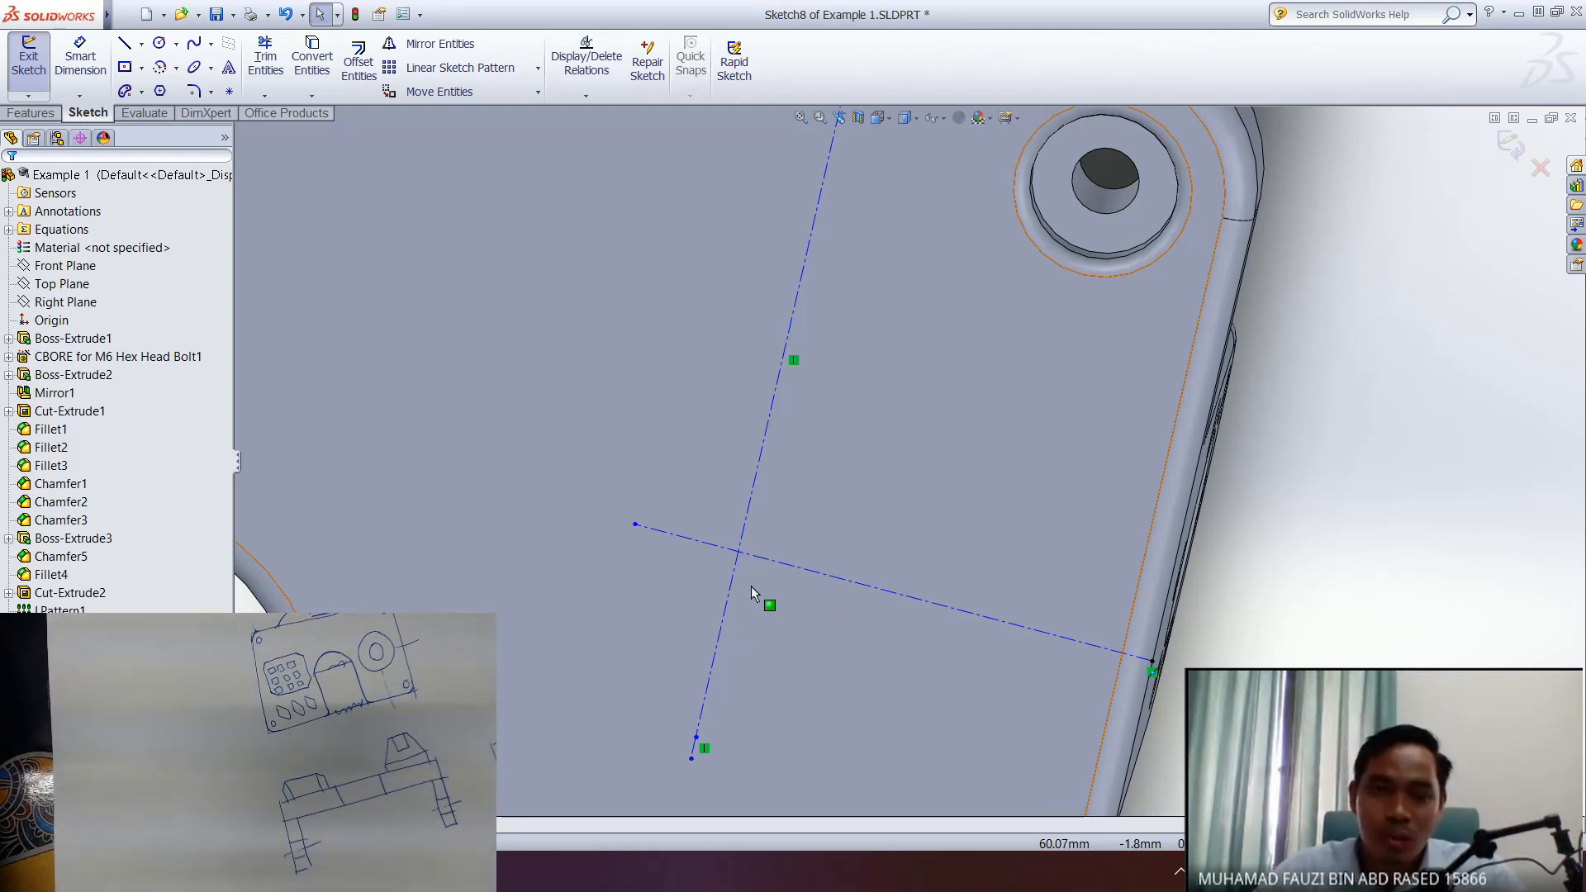
ctrl+middle_drag(723, 596, 683, 660)
ctrl+middle_drag(772, 580, 802, 459)
key(space)
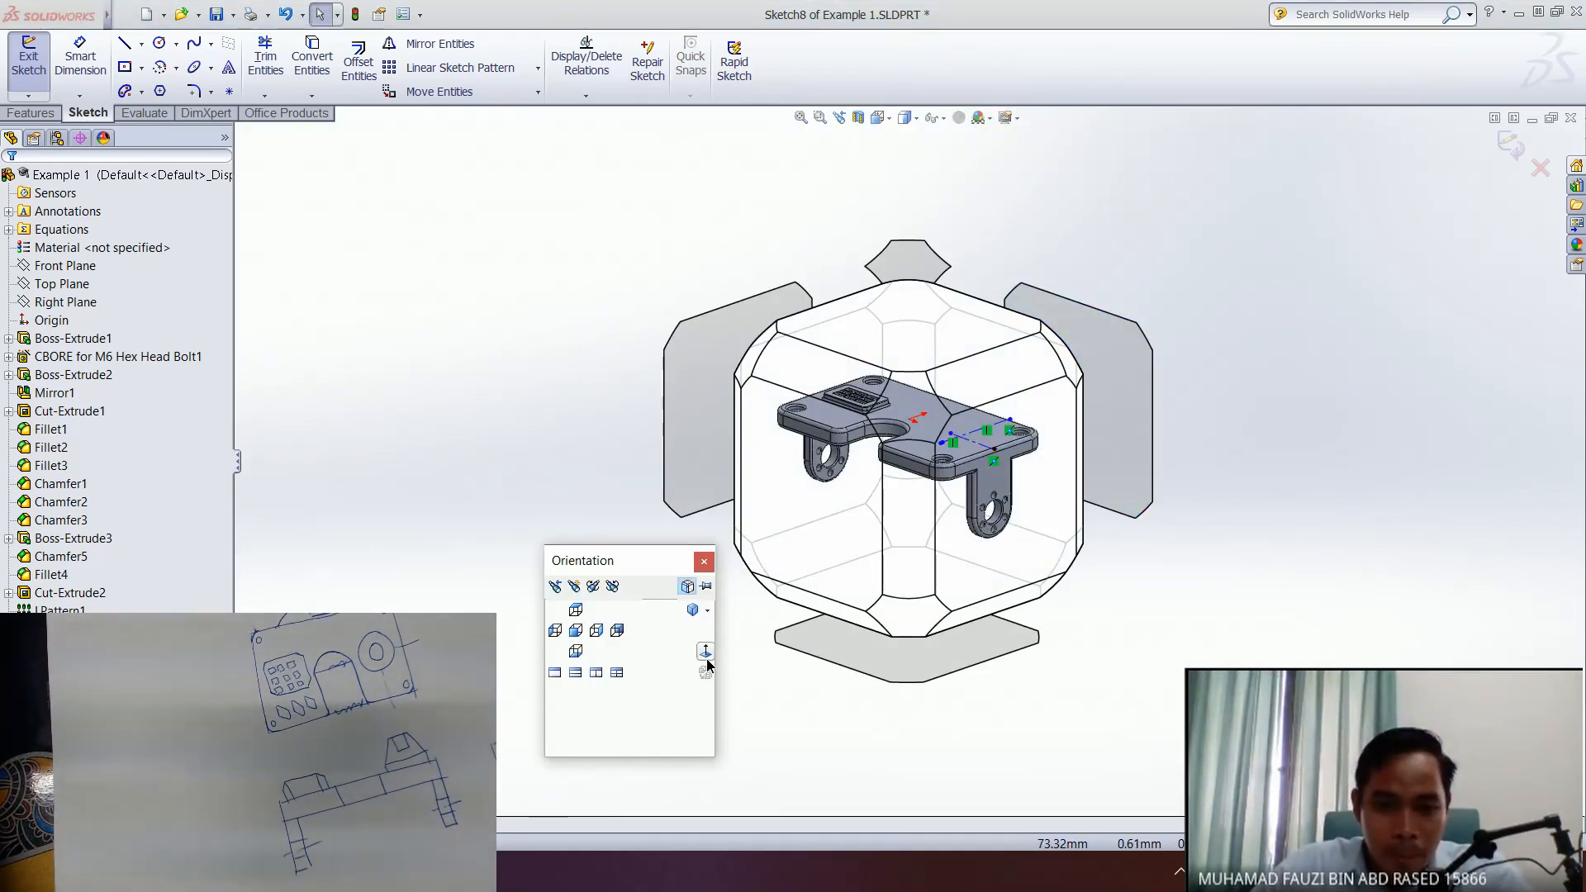
click(706, 653)
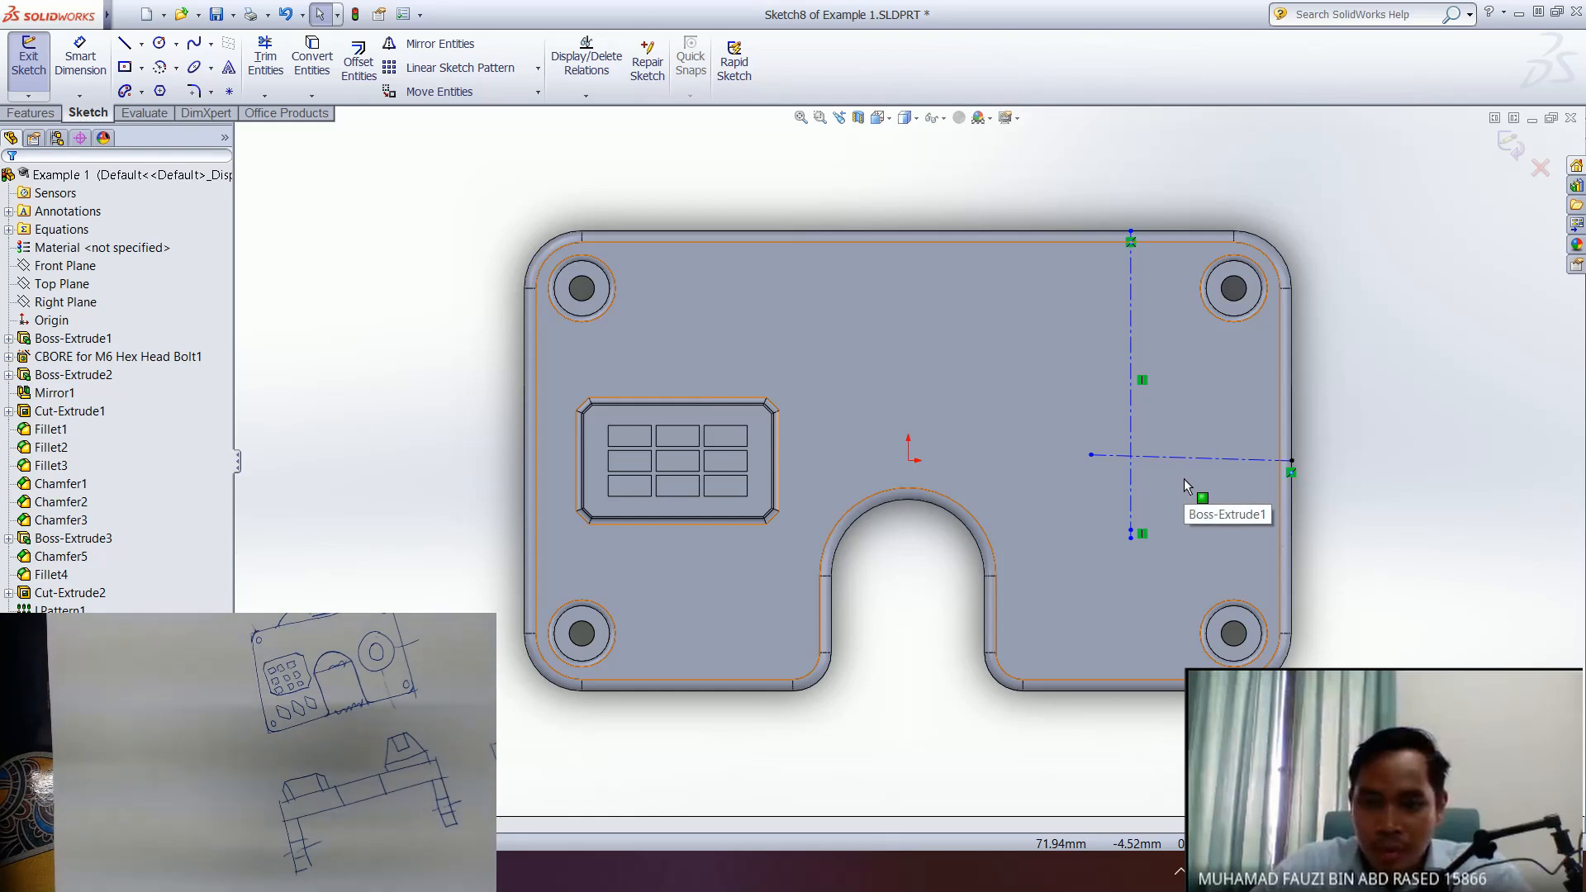
- Add a Horizontal relation to the slanted centerline that starts at the plate's side edge
scroll(1182, 478, up, 4)
scroll(1143, 488, down, 5)
scroll(875, 417, down, 4)
ctrl+middle_drag(799, 329, 784, 412)
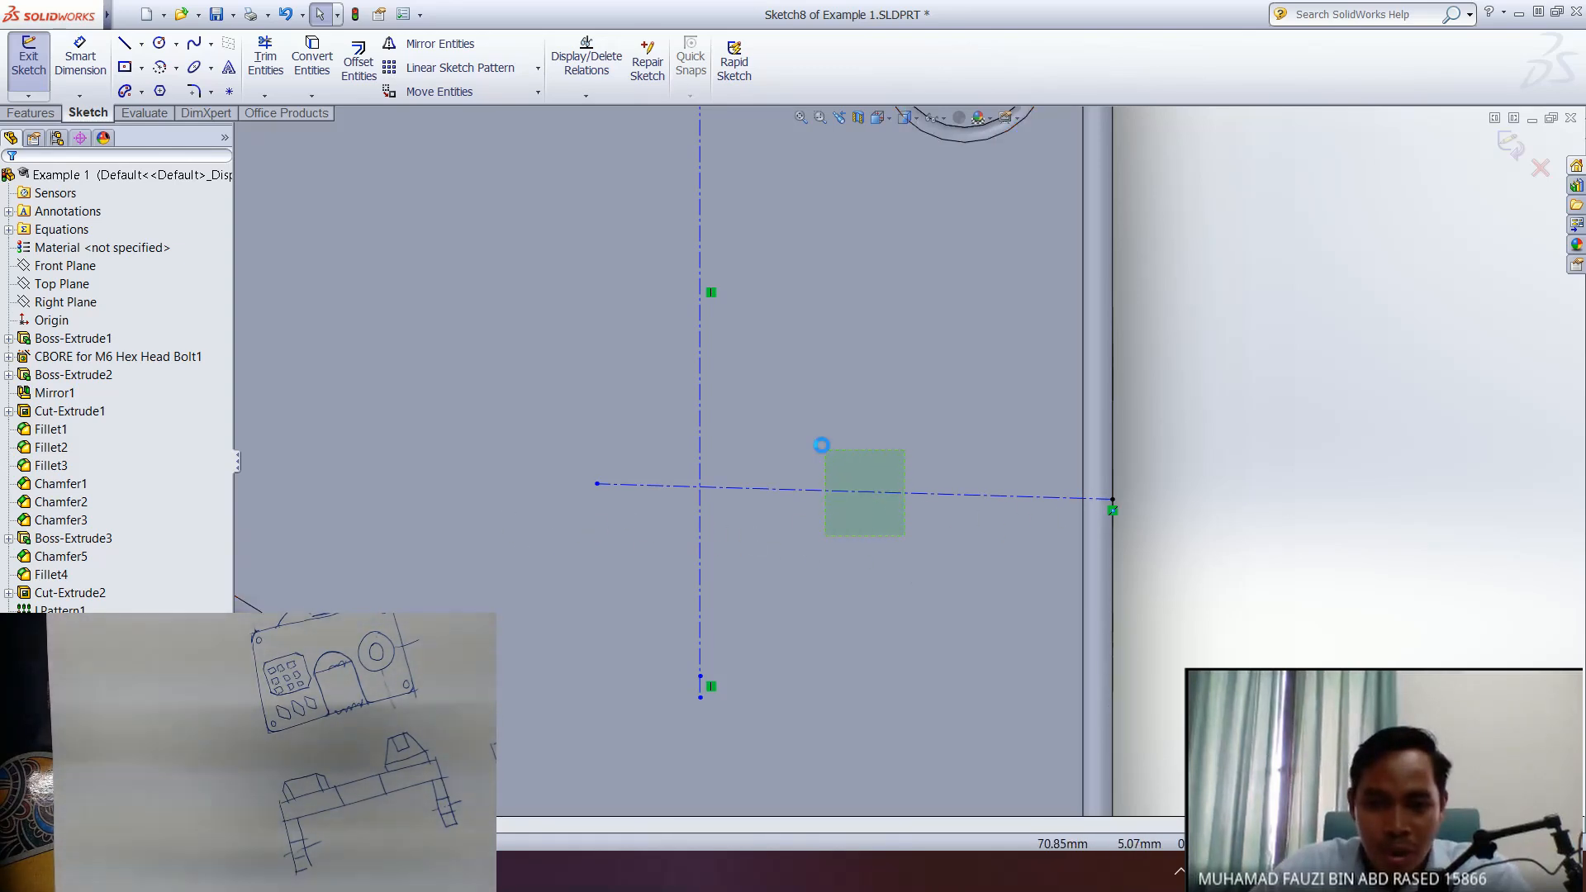
click(859, 492)
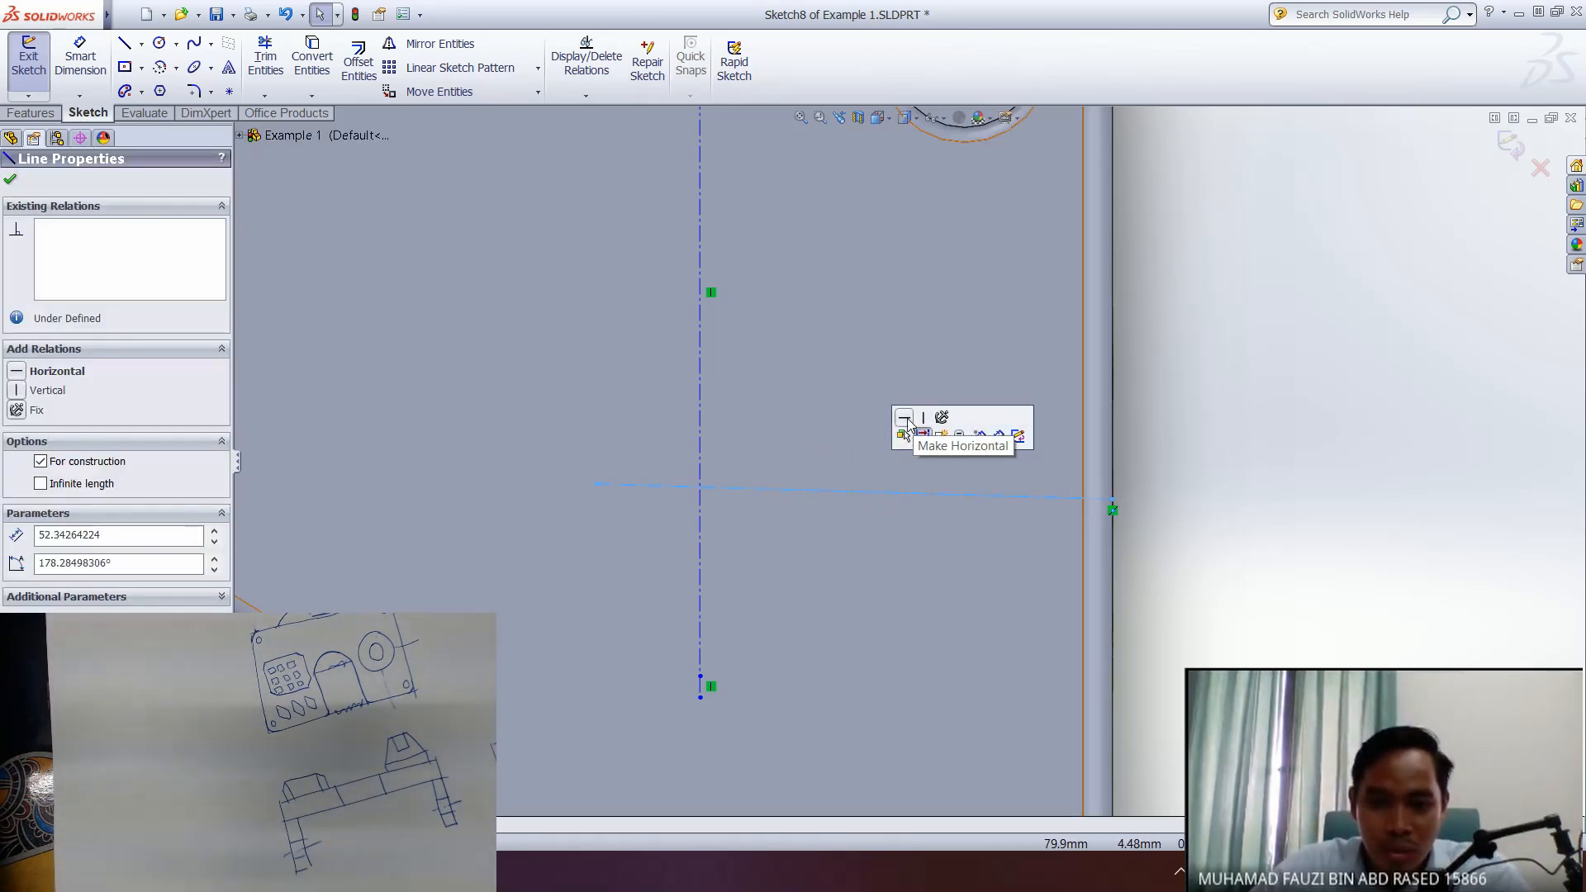
key(Escape)
drag(908, 524, 839, 446)
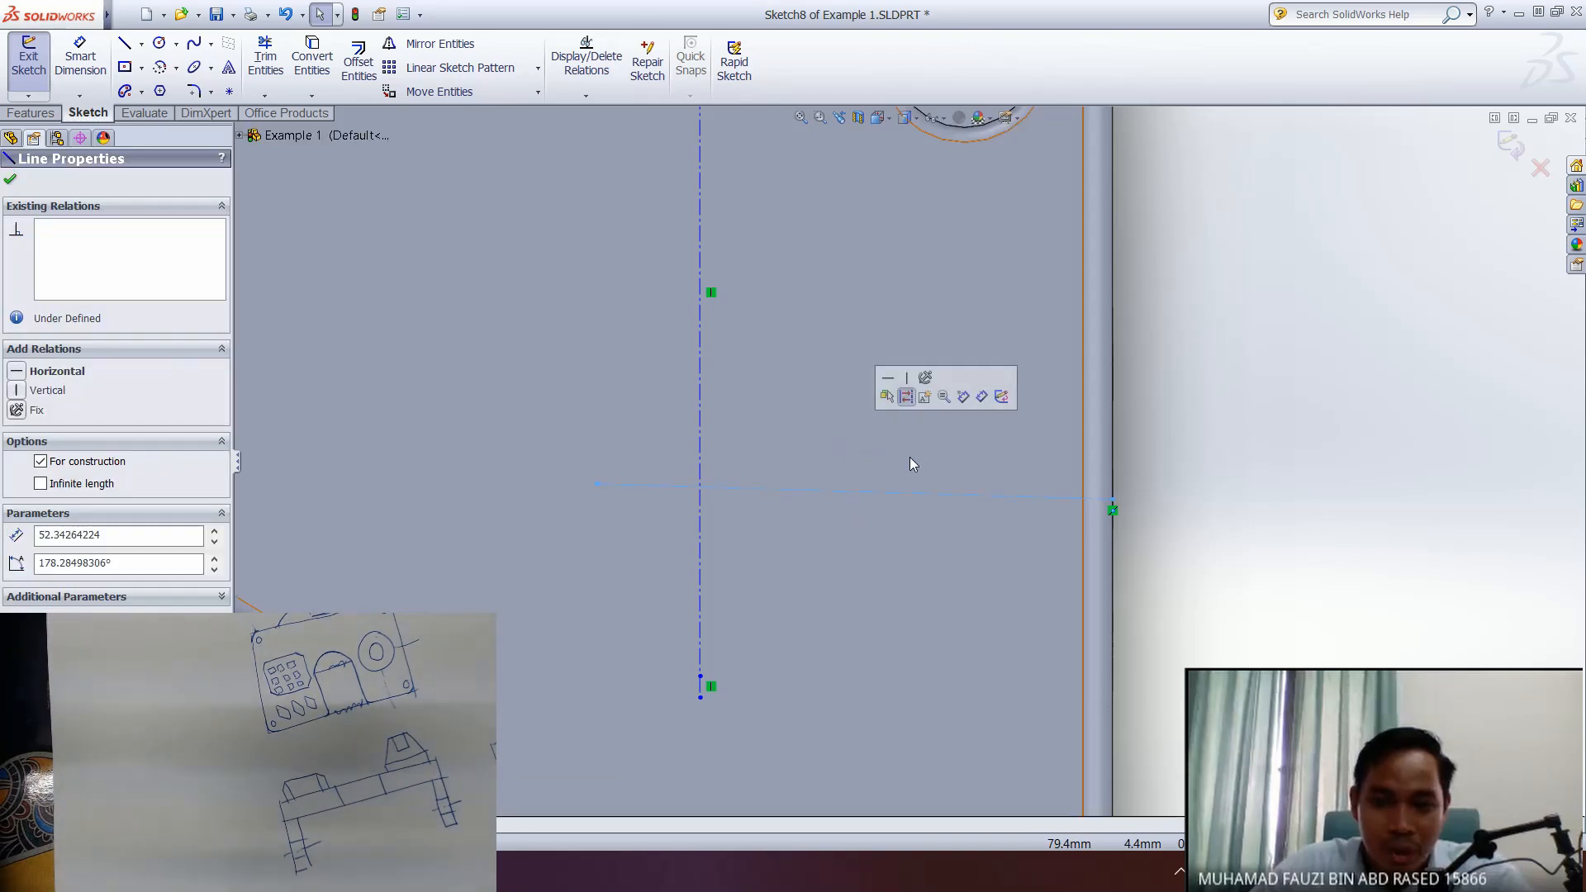
click(887, 380)
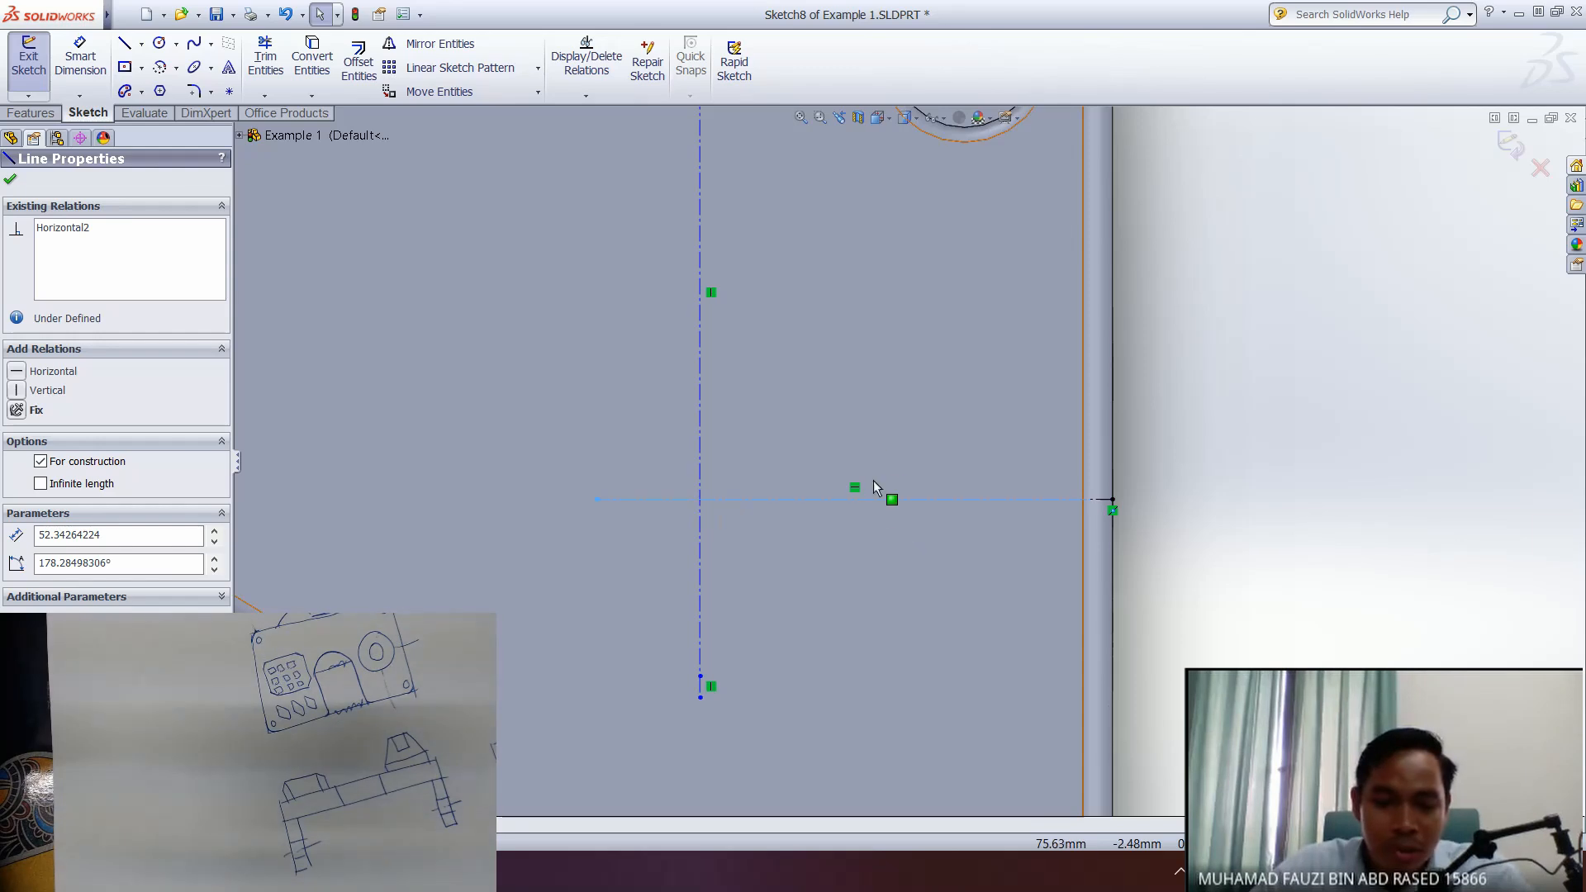
- Examine the vertical centerline's relations and the position of both centerlines on the plate from several angles
ctrl+middle_drag(809, 414, 918, 468)
drag(889, 392, 844, 385)
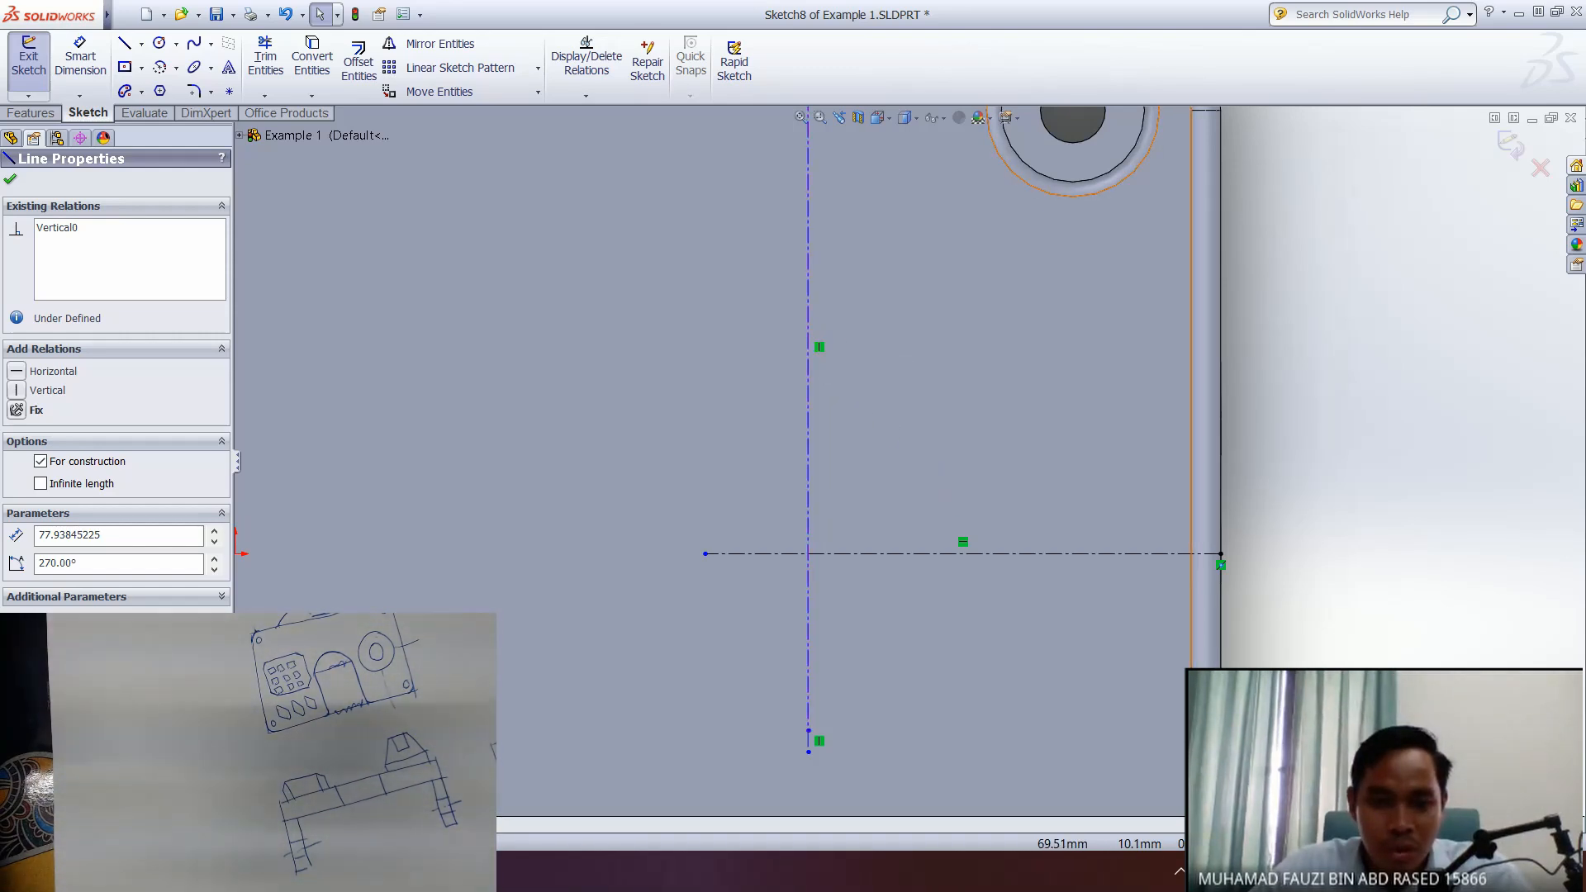
ctrl+middle_drag(981, 576, 884, 499)
scroll(884, 581, down, 2)
scroll(880, 575, up, 4)
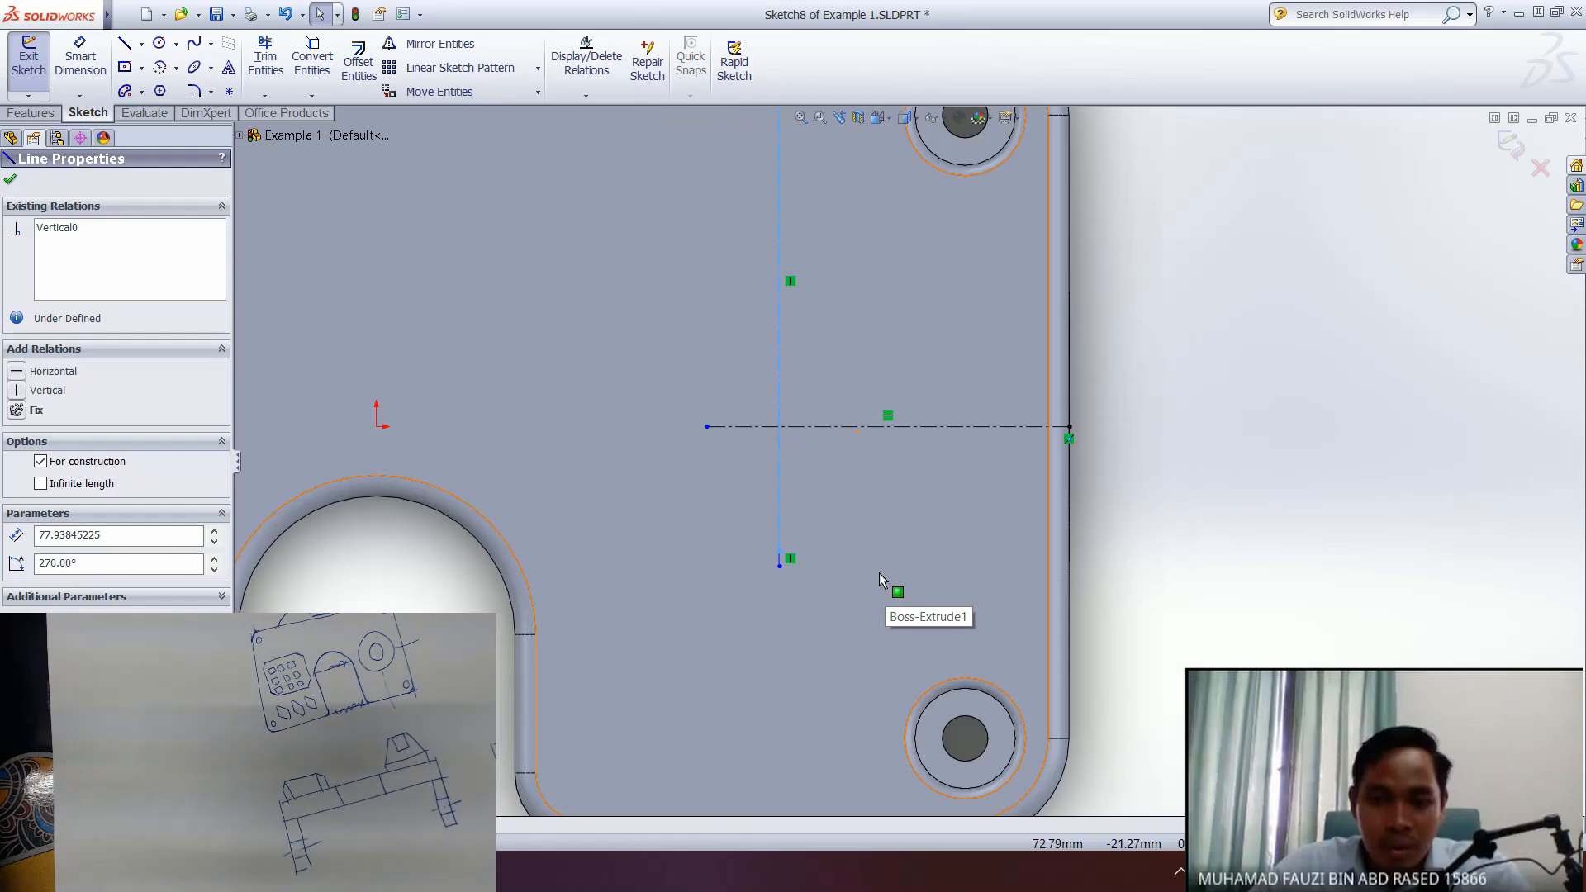
scroll(882, 578, up, 3)
scroll(878, 553, down, 2)
scroll(878, 552, up, 2)
scroll(874, 495, down, 2)
scroll(864, 474, down, 5)
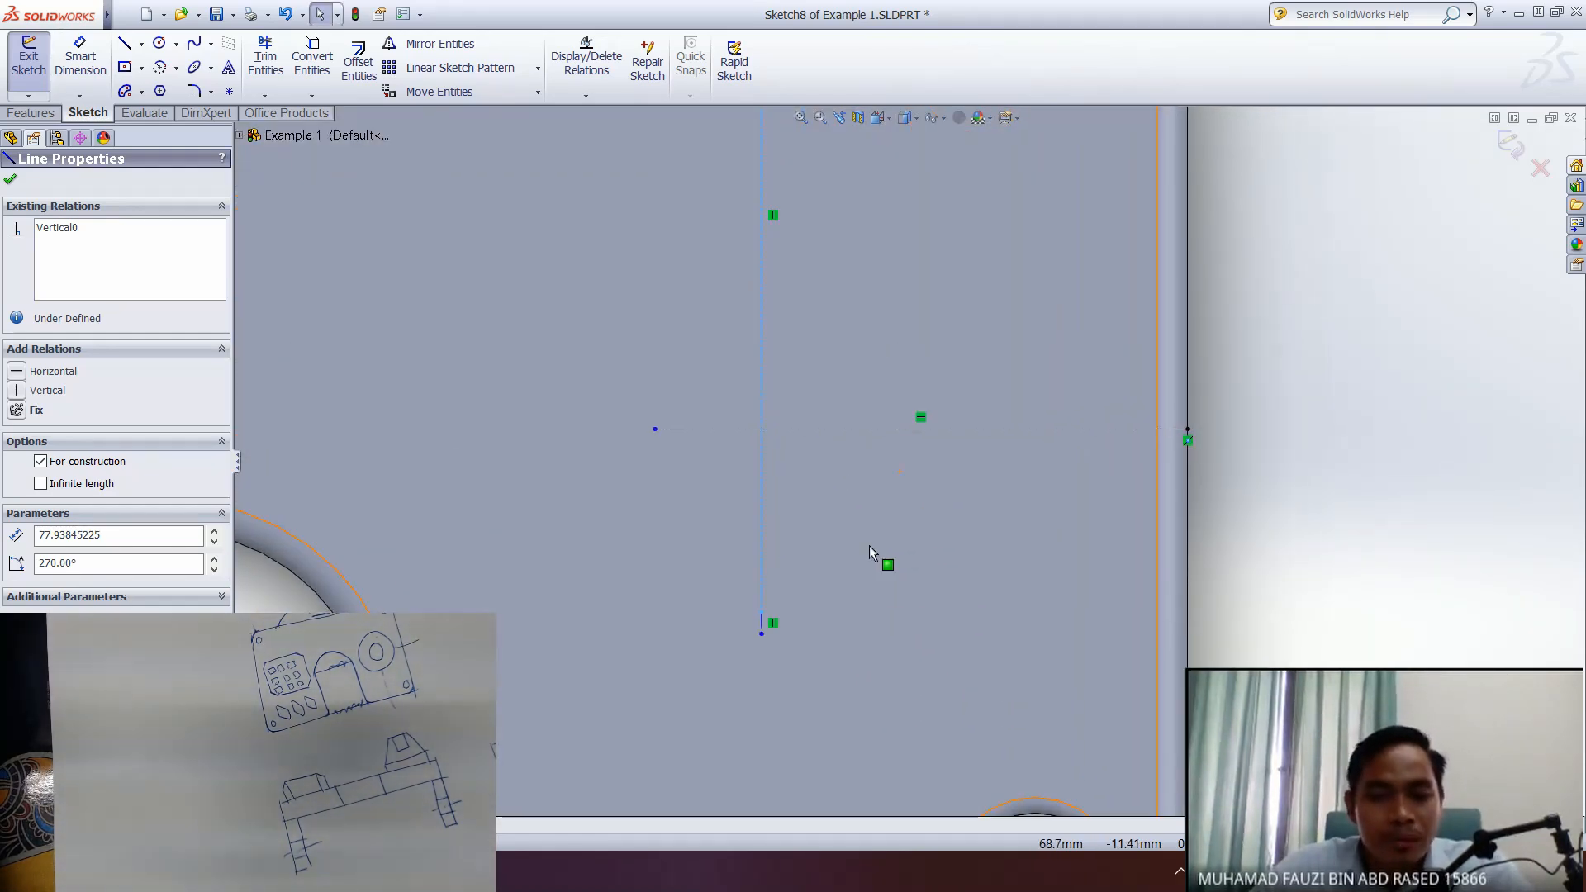
mouse_move(867, 542)
middle_down()
mouse_move(792, 528)
mouse_move(864, 518)
mouse_move(844, 405)
mouse_move(838, 491)
mouse_move(1015, 540)
mouse_move(920, 581)
middle_up()
scroll(920, 581, down, 3)
scroll(920, 582, up, 8)
ctrl+middle_drag(909, 494, 915, 568)
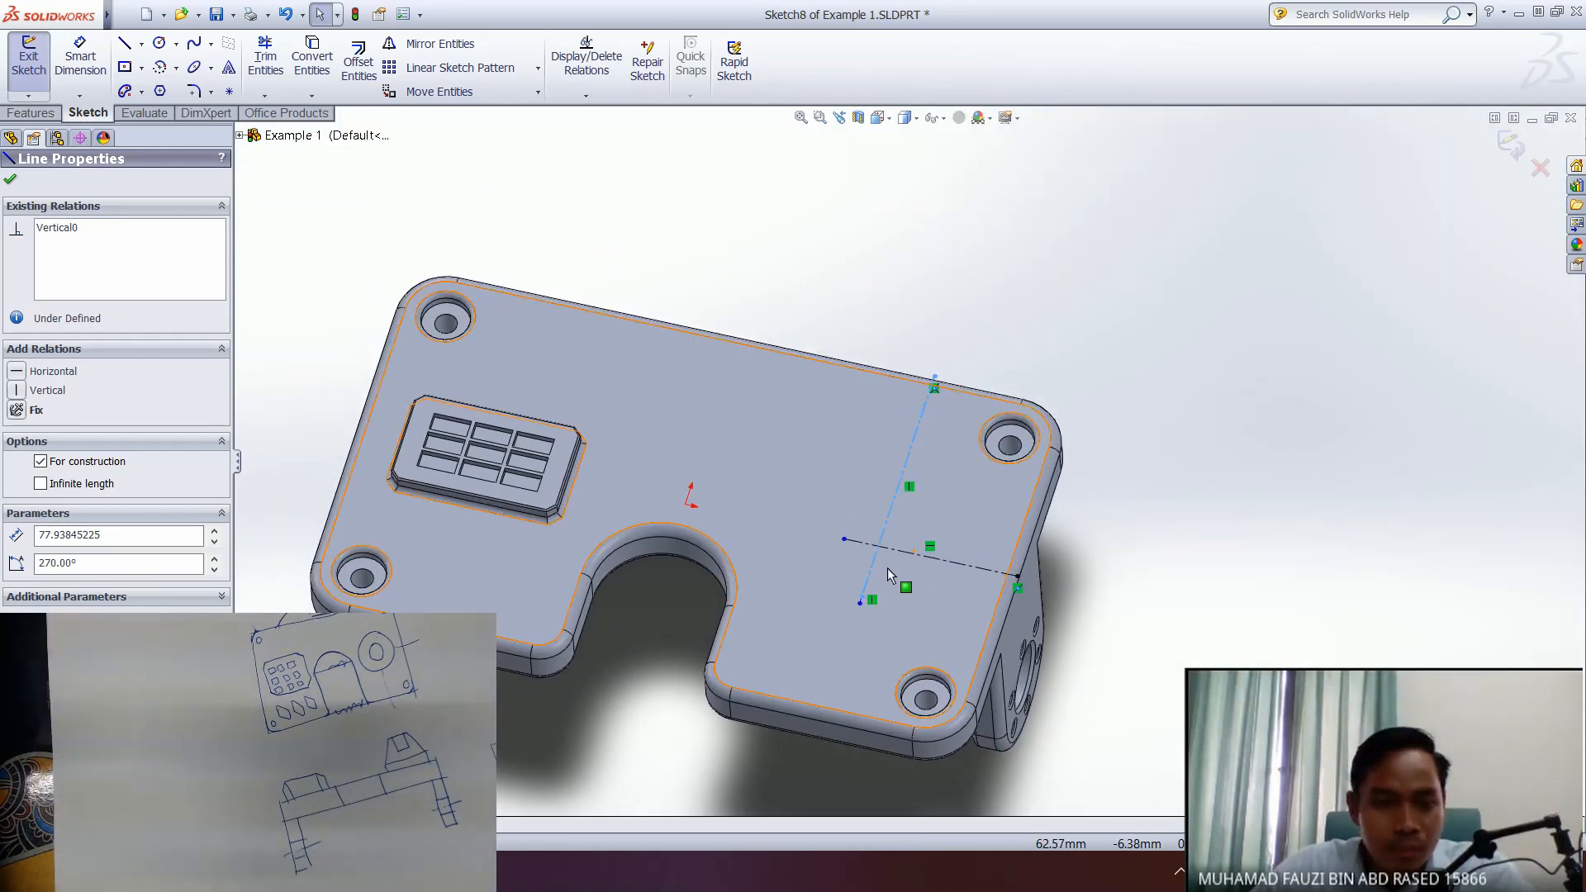
middle_drag(791, 464, 743, 459)
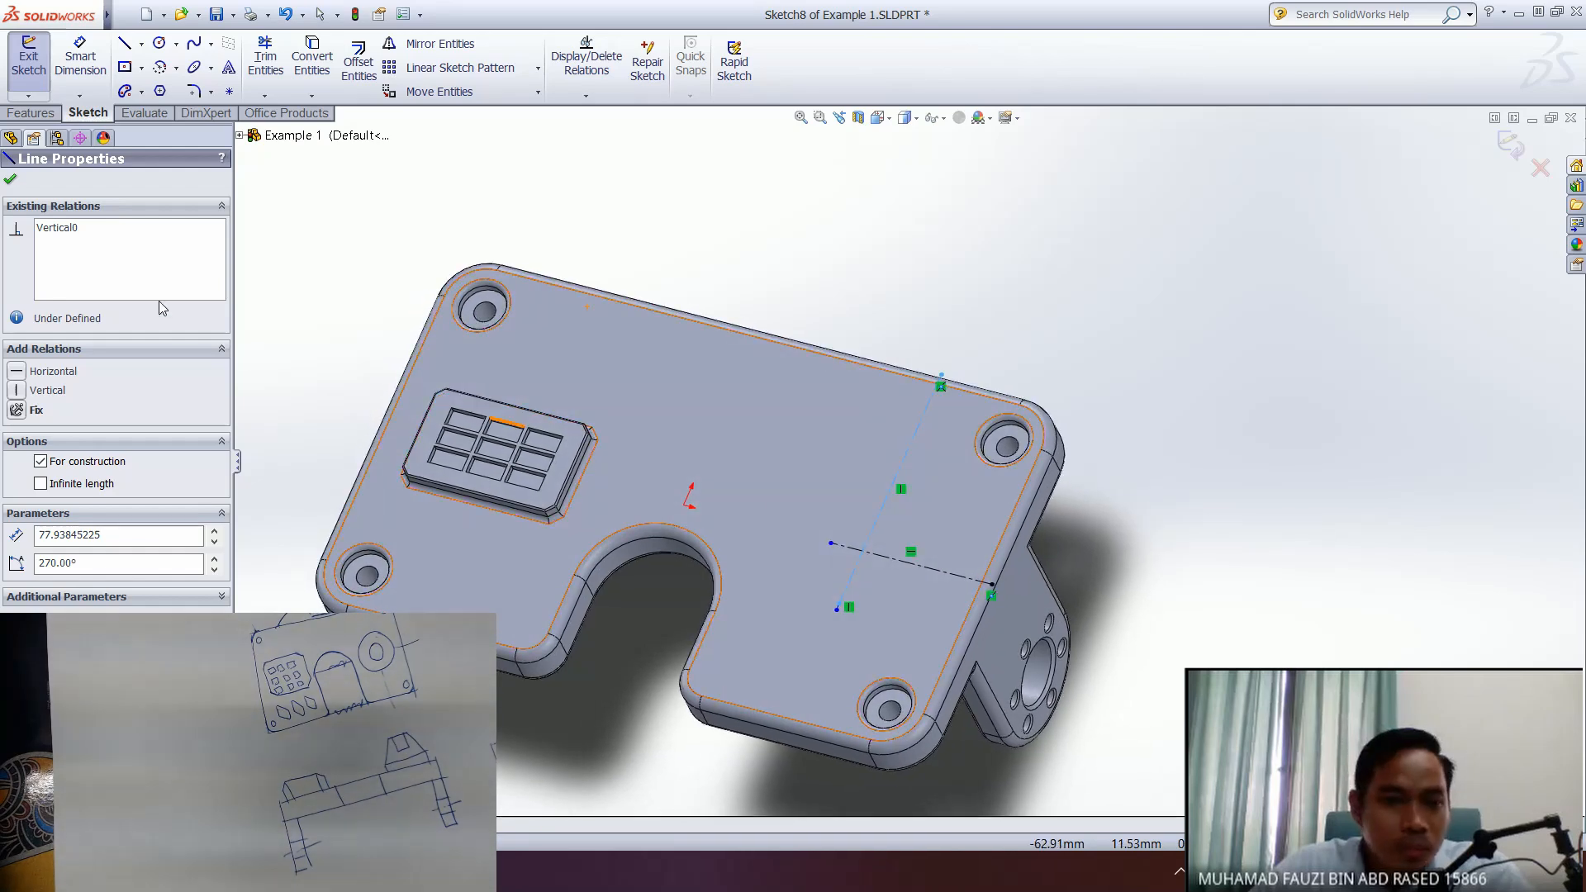
click(11, 181)
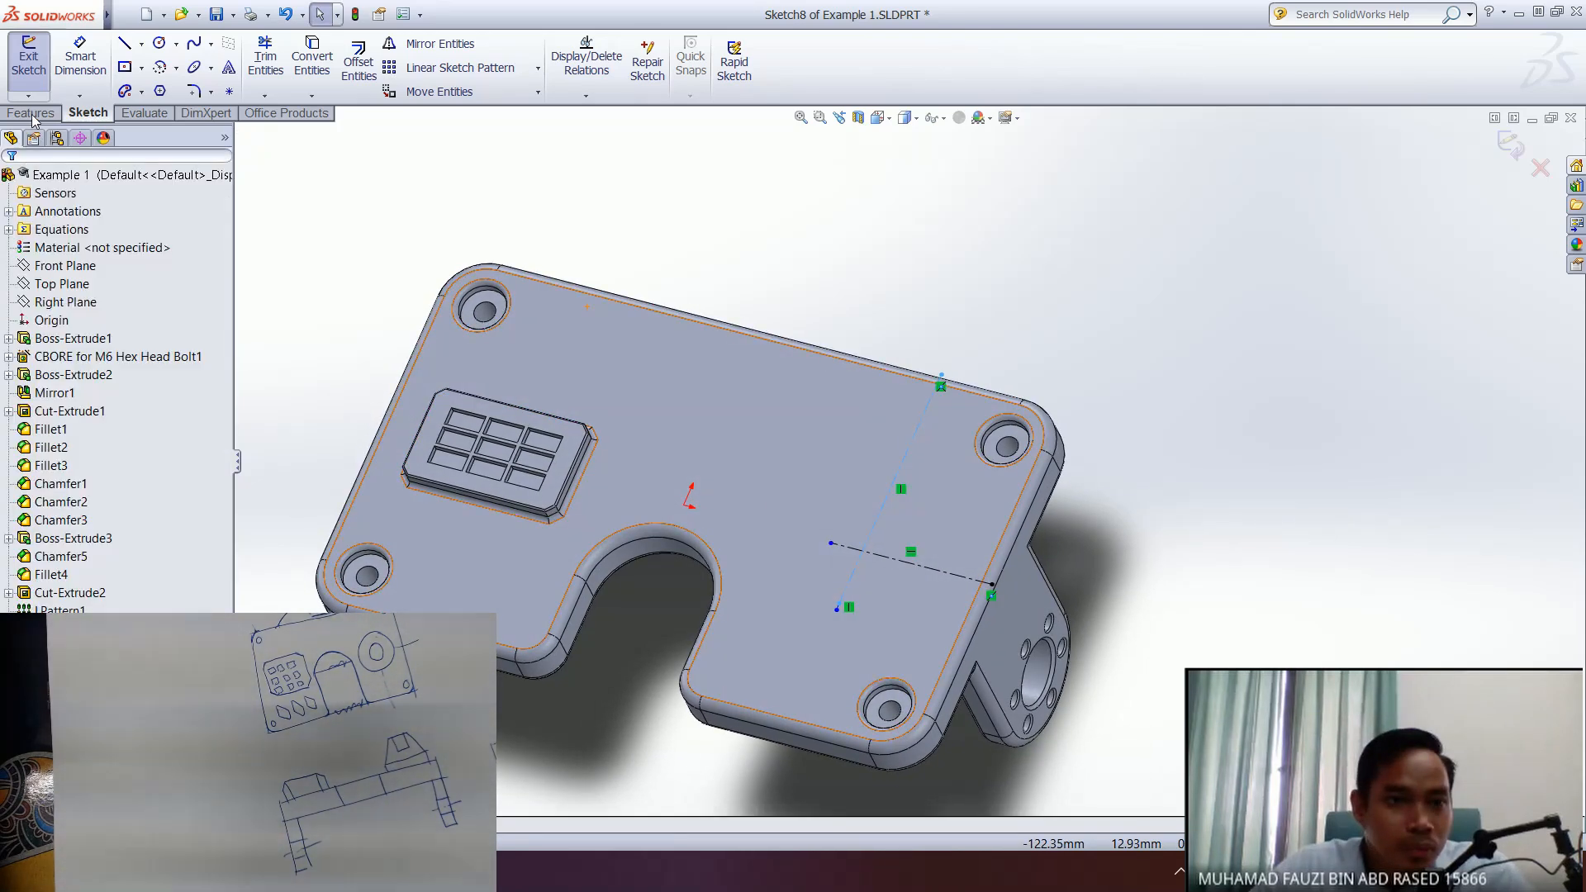
click(28, 60)
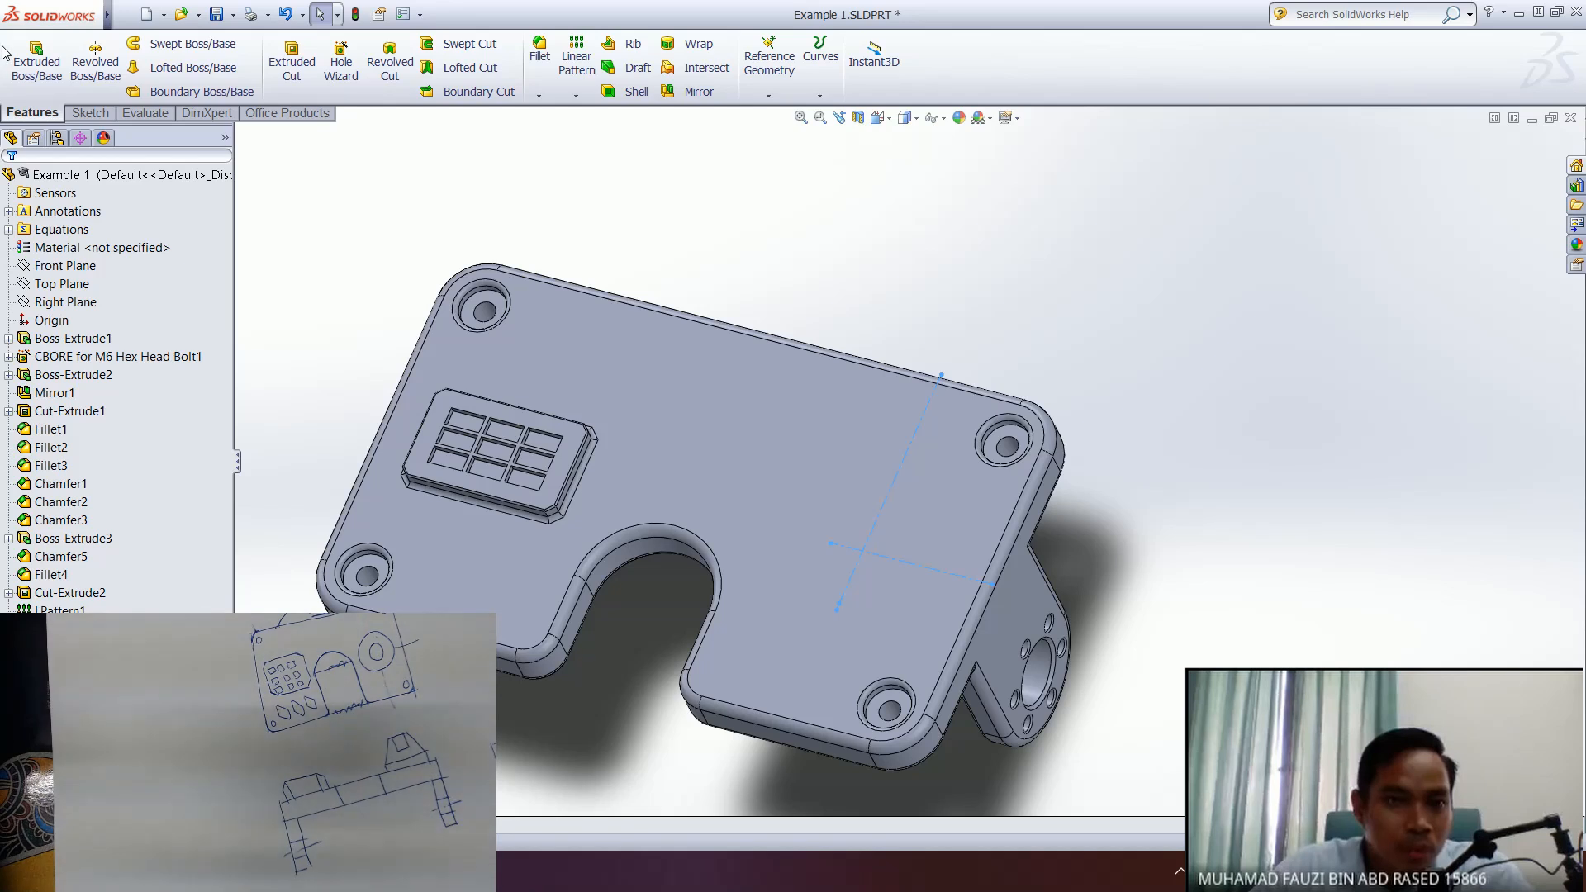
click(89, 112)
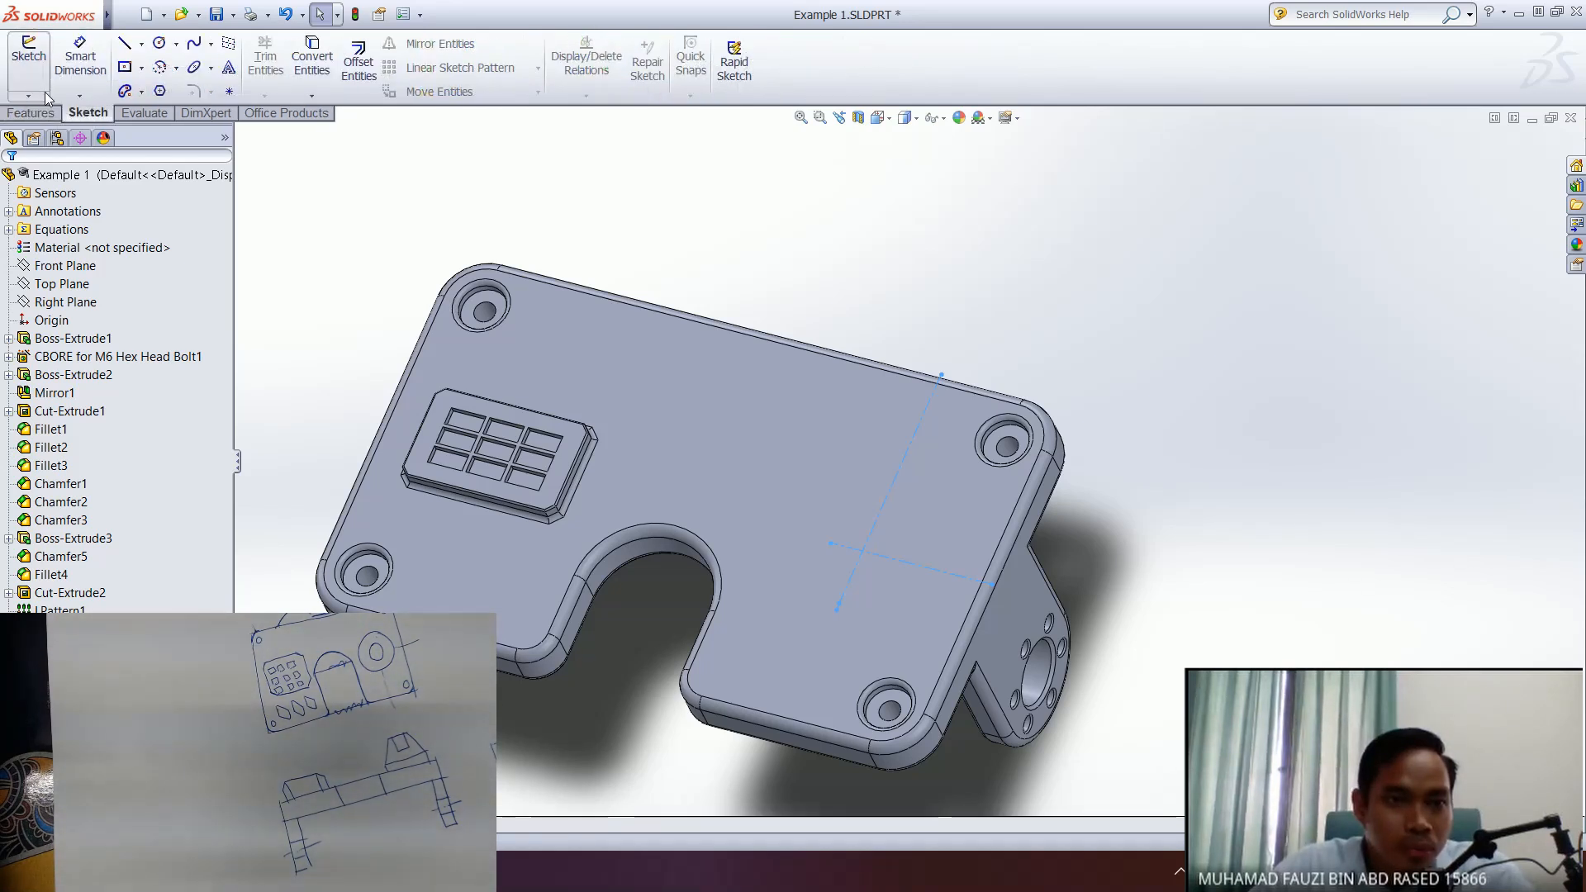
click(29, 96)
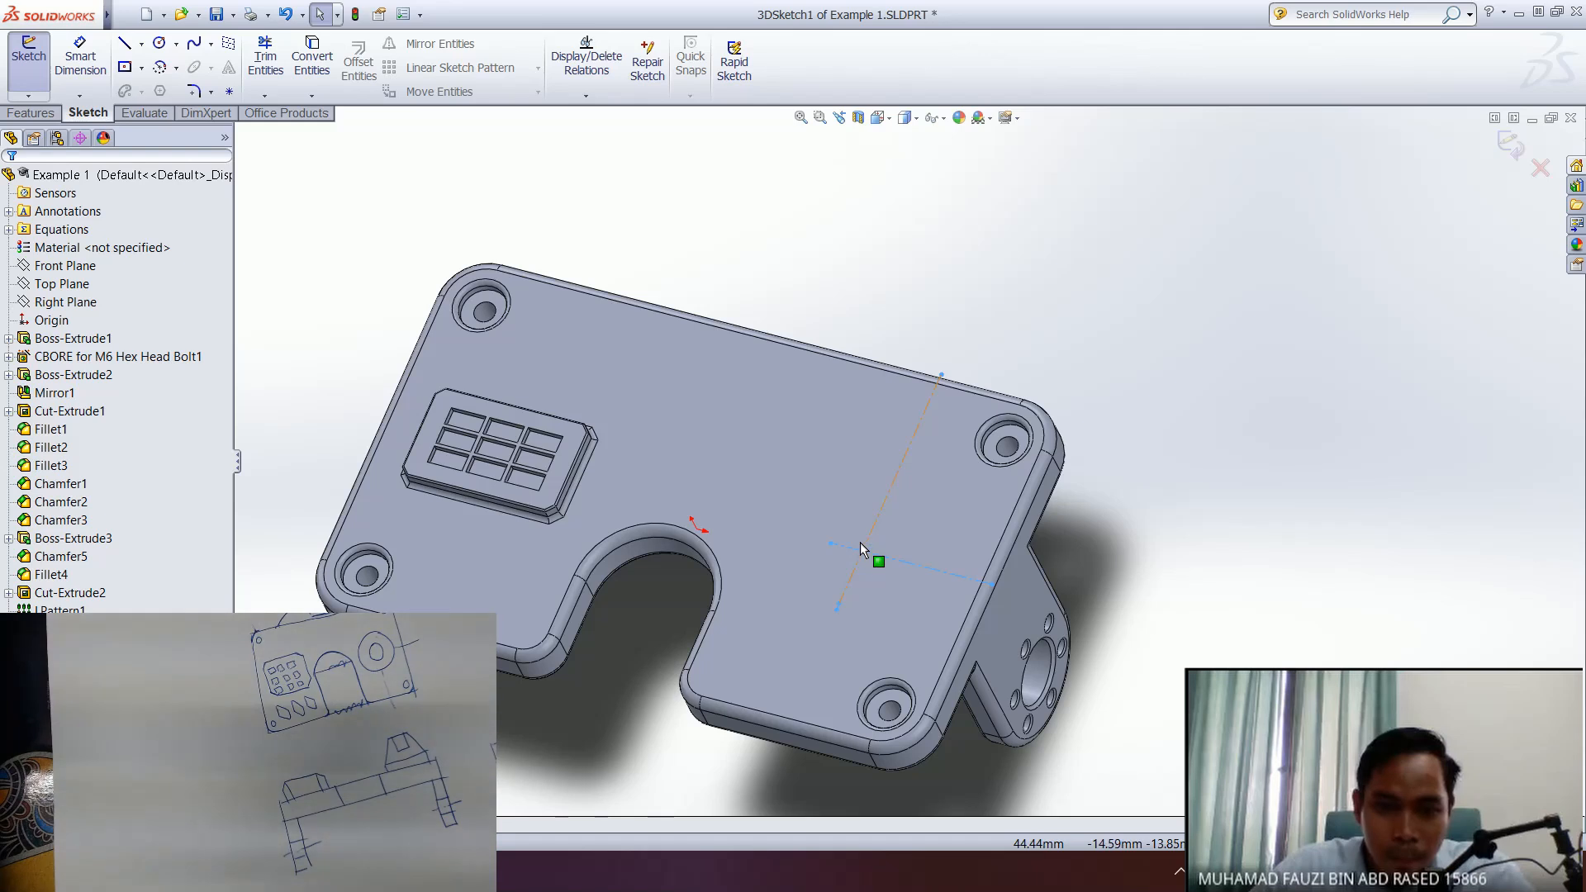
scroll(859, 560, down, 5)
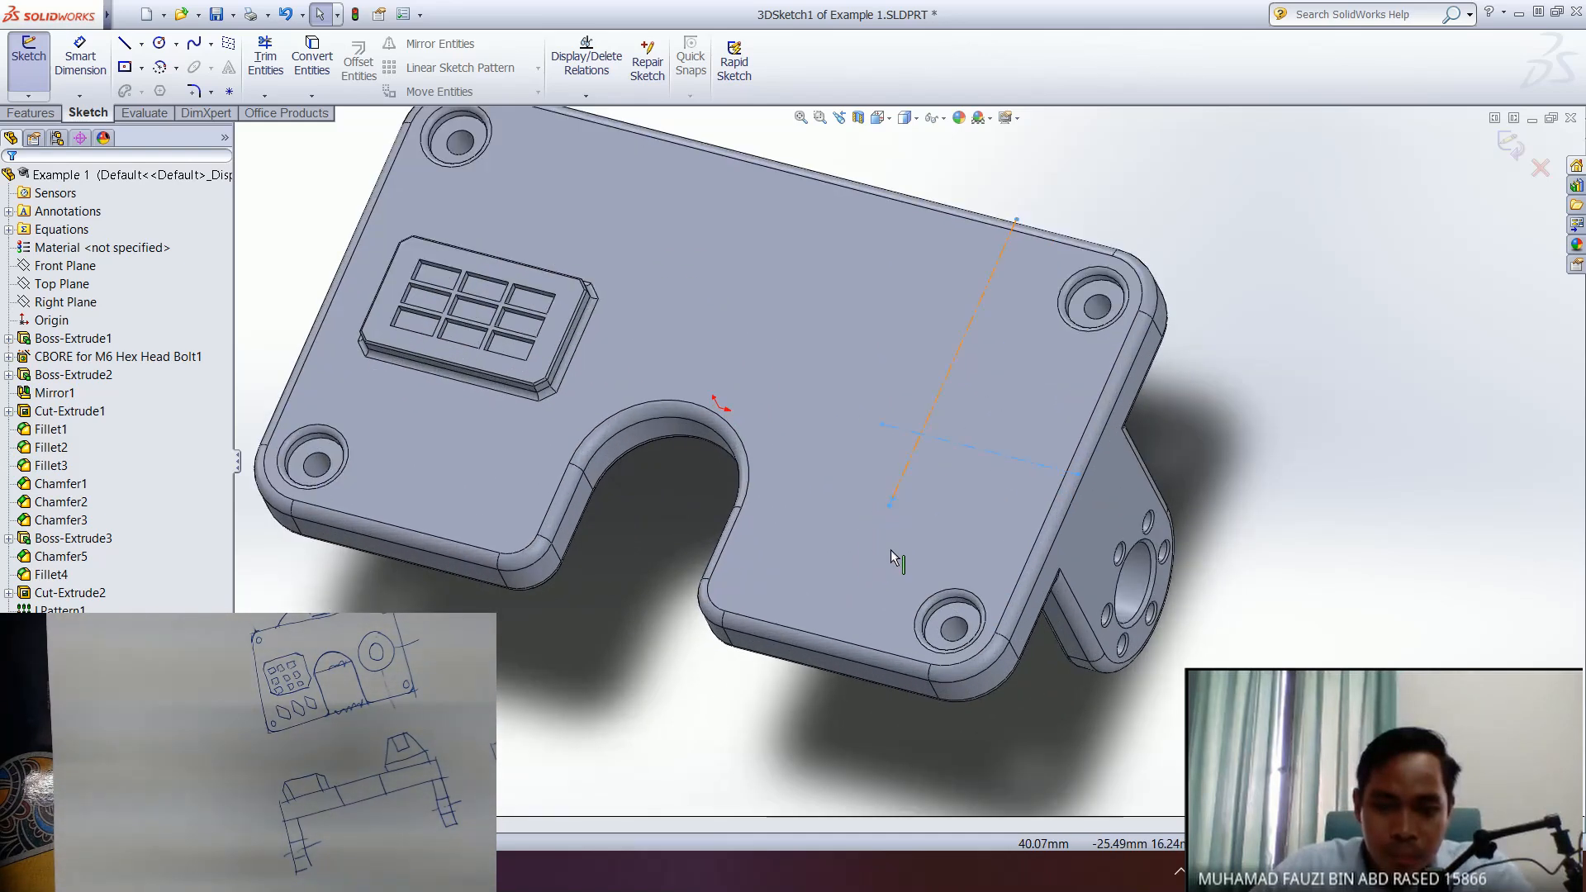
scroll(949, 409, down, 4)
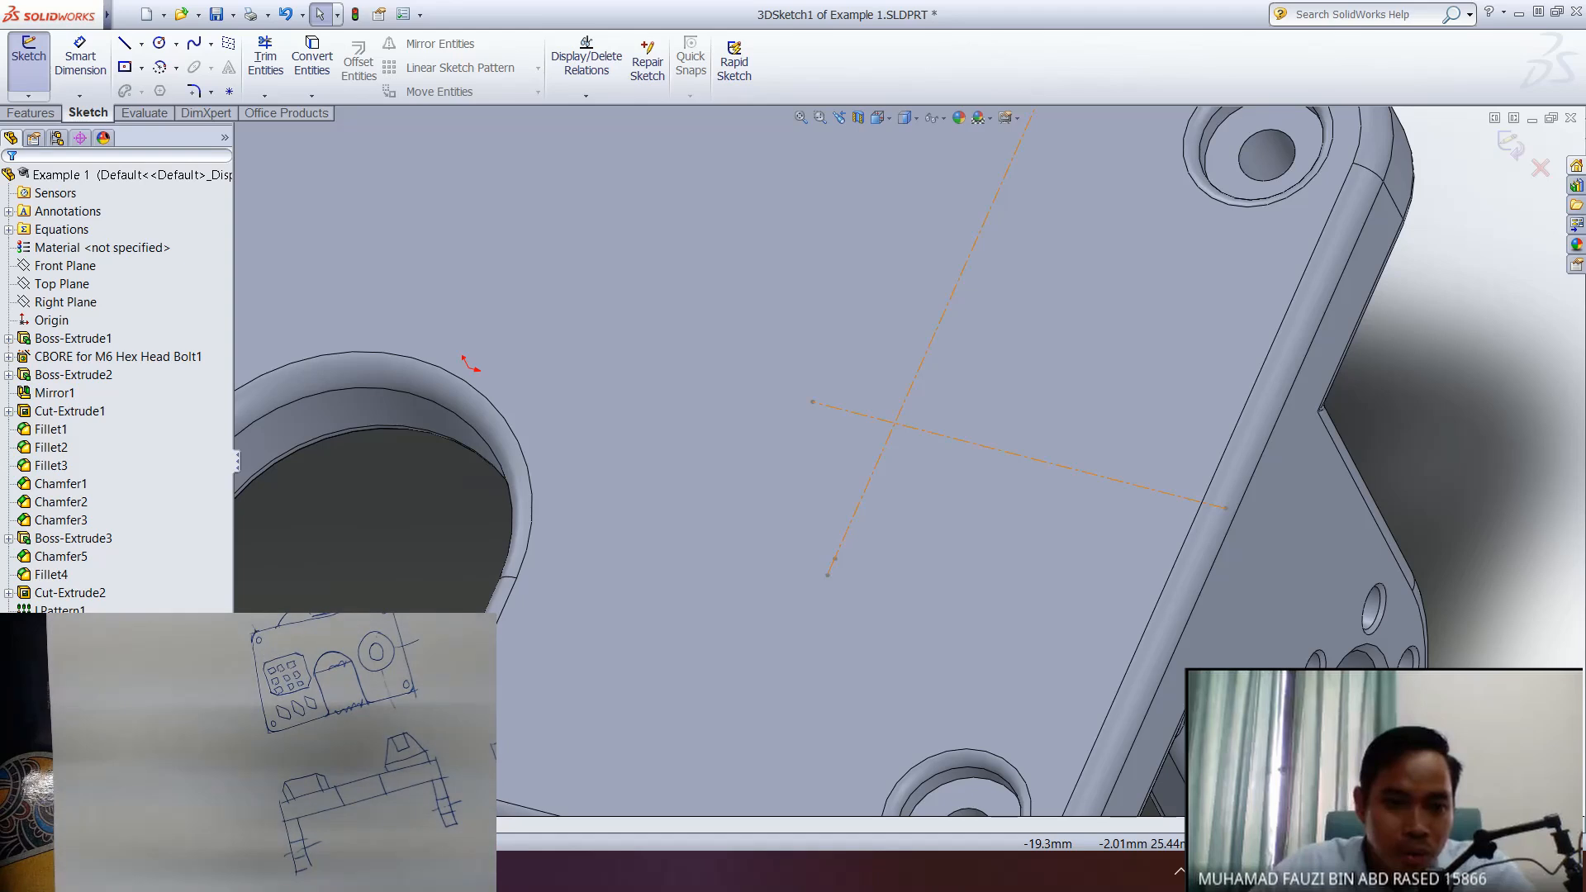
key(ctrl+b)
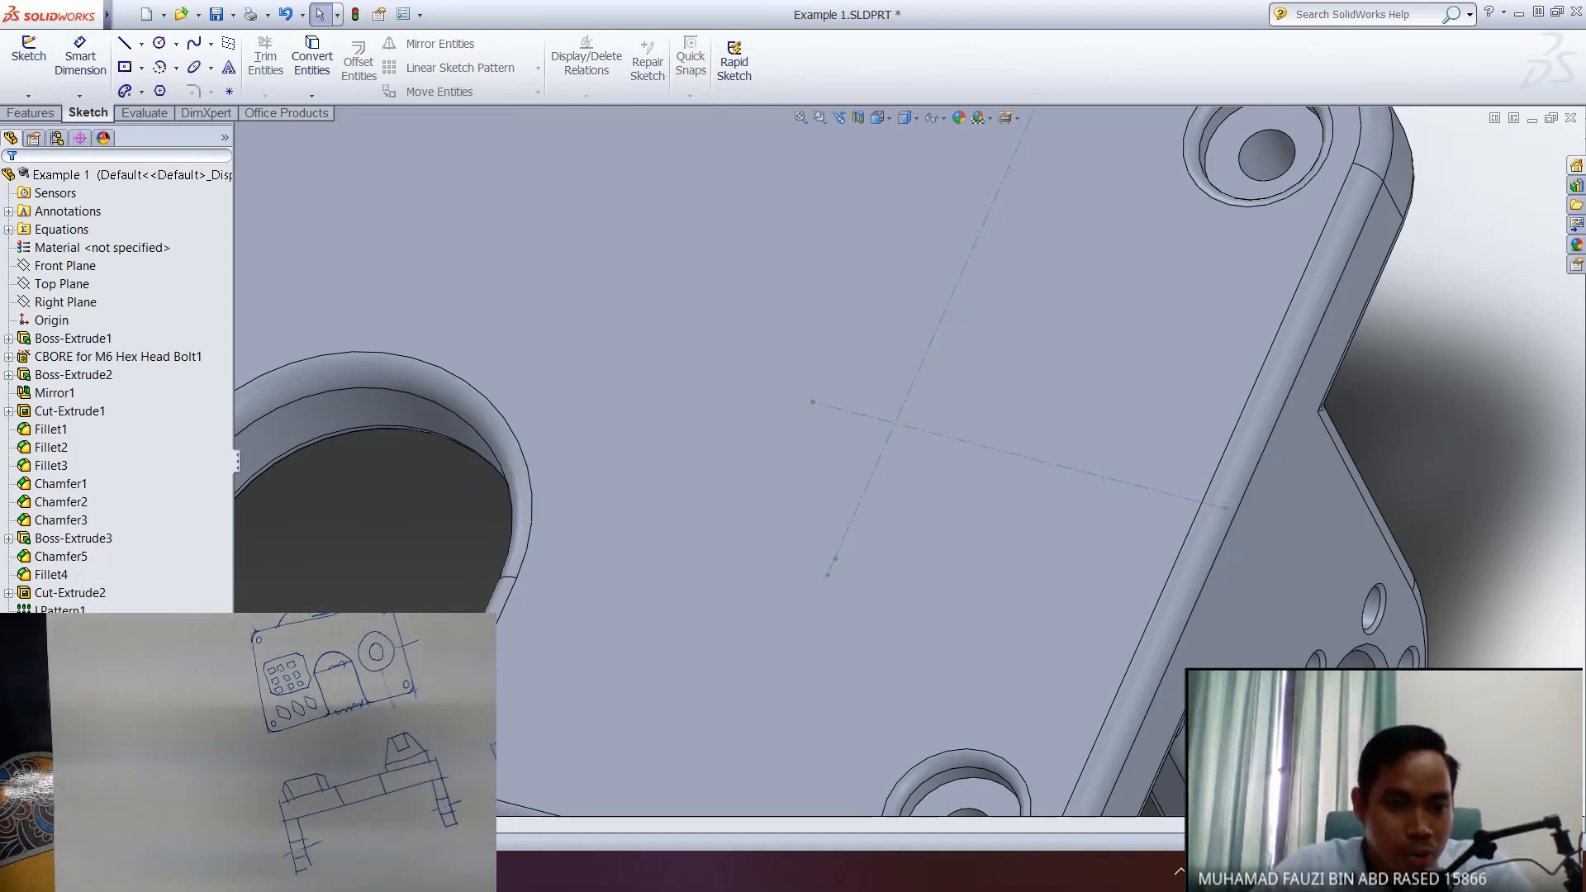
click(62, 628)
click(94, 581)
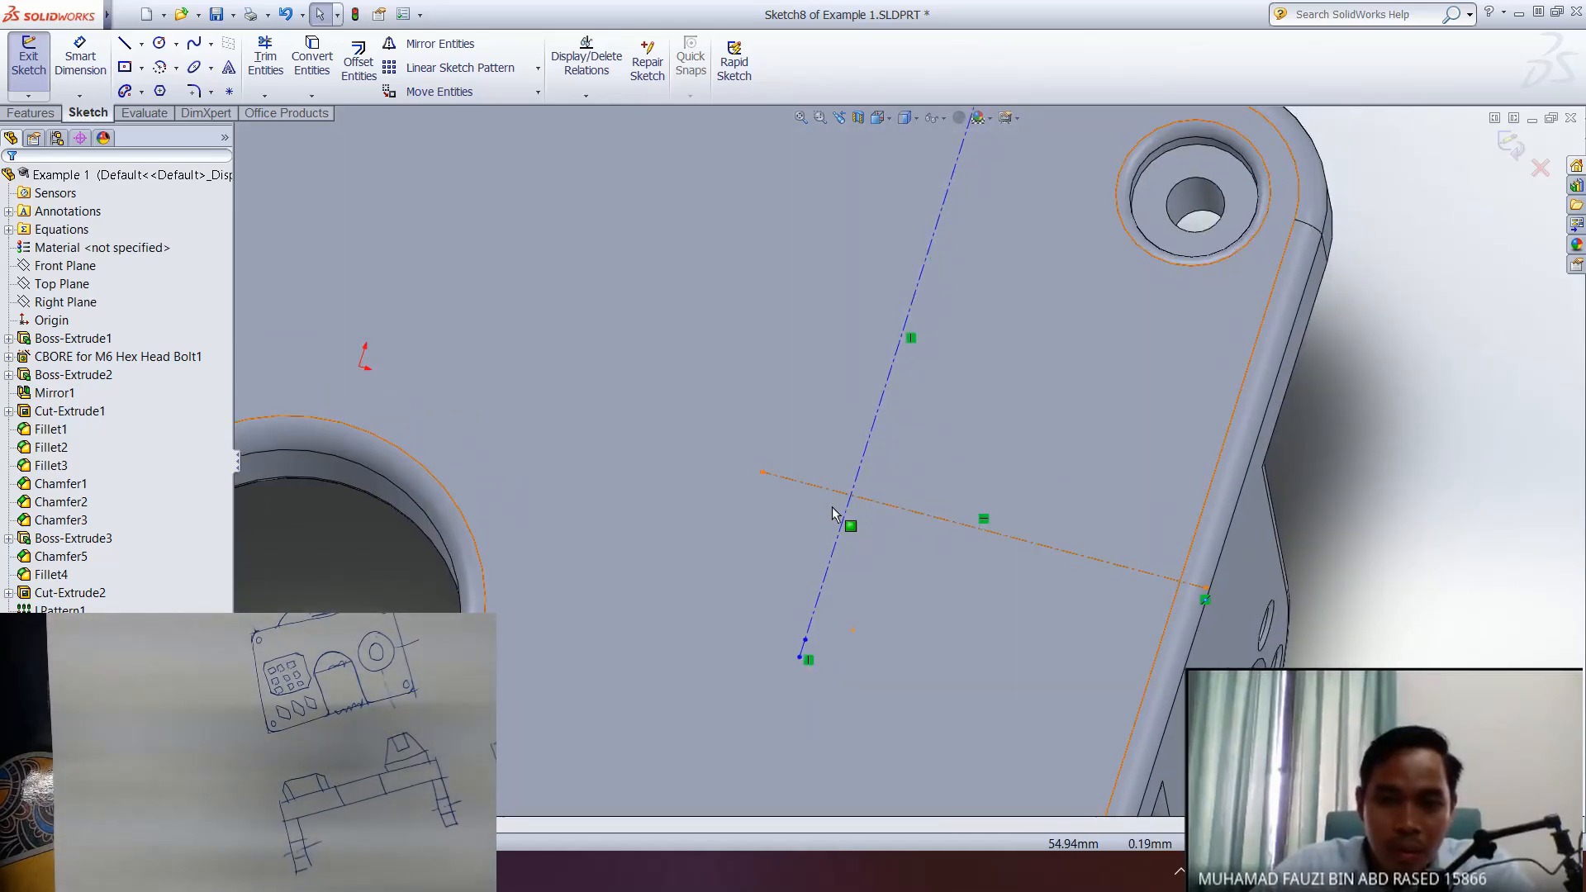
- Trim both centerlines to their intersection with Trim to closest and remove the leftover stub of the vertical line
click(806, 645)
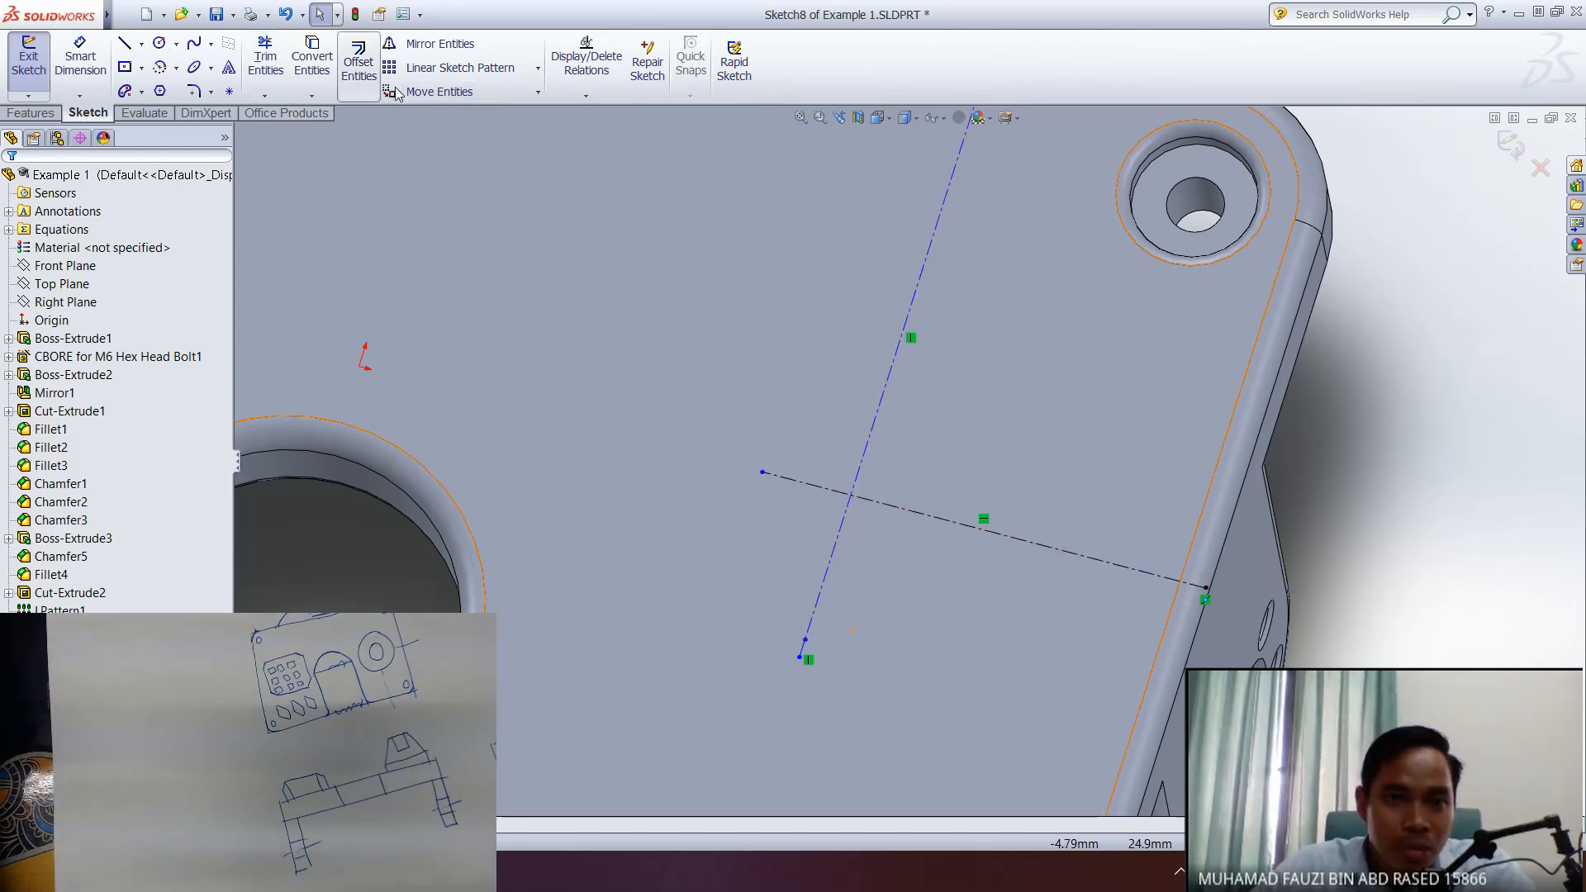
click(265, 58)
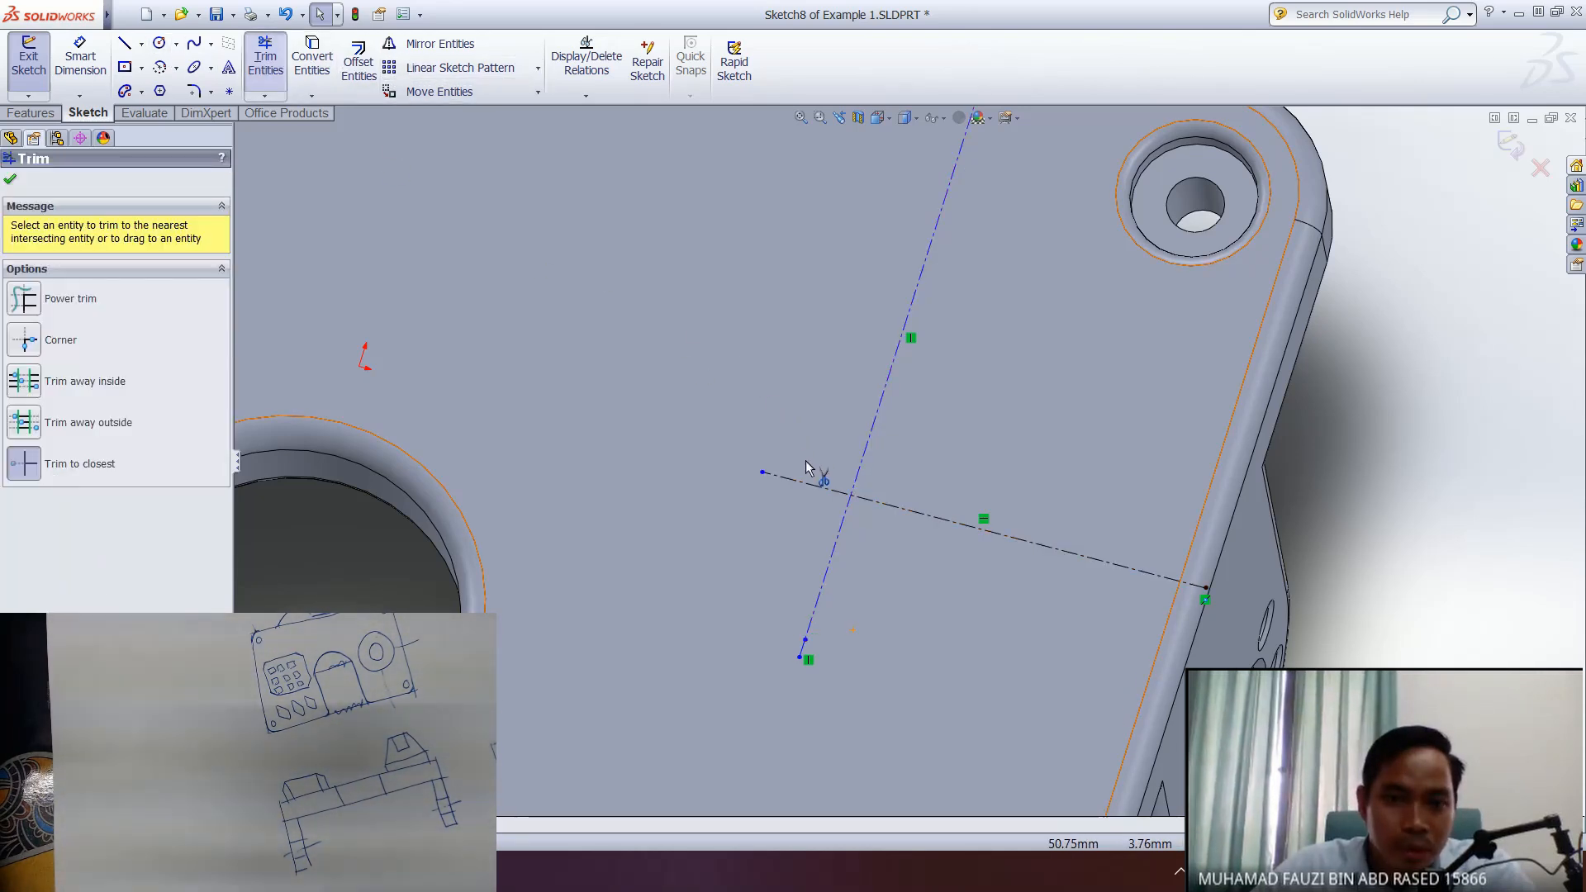
click(803, 487)
click(844, 531)
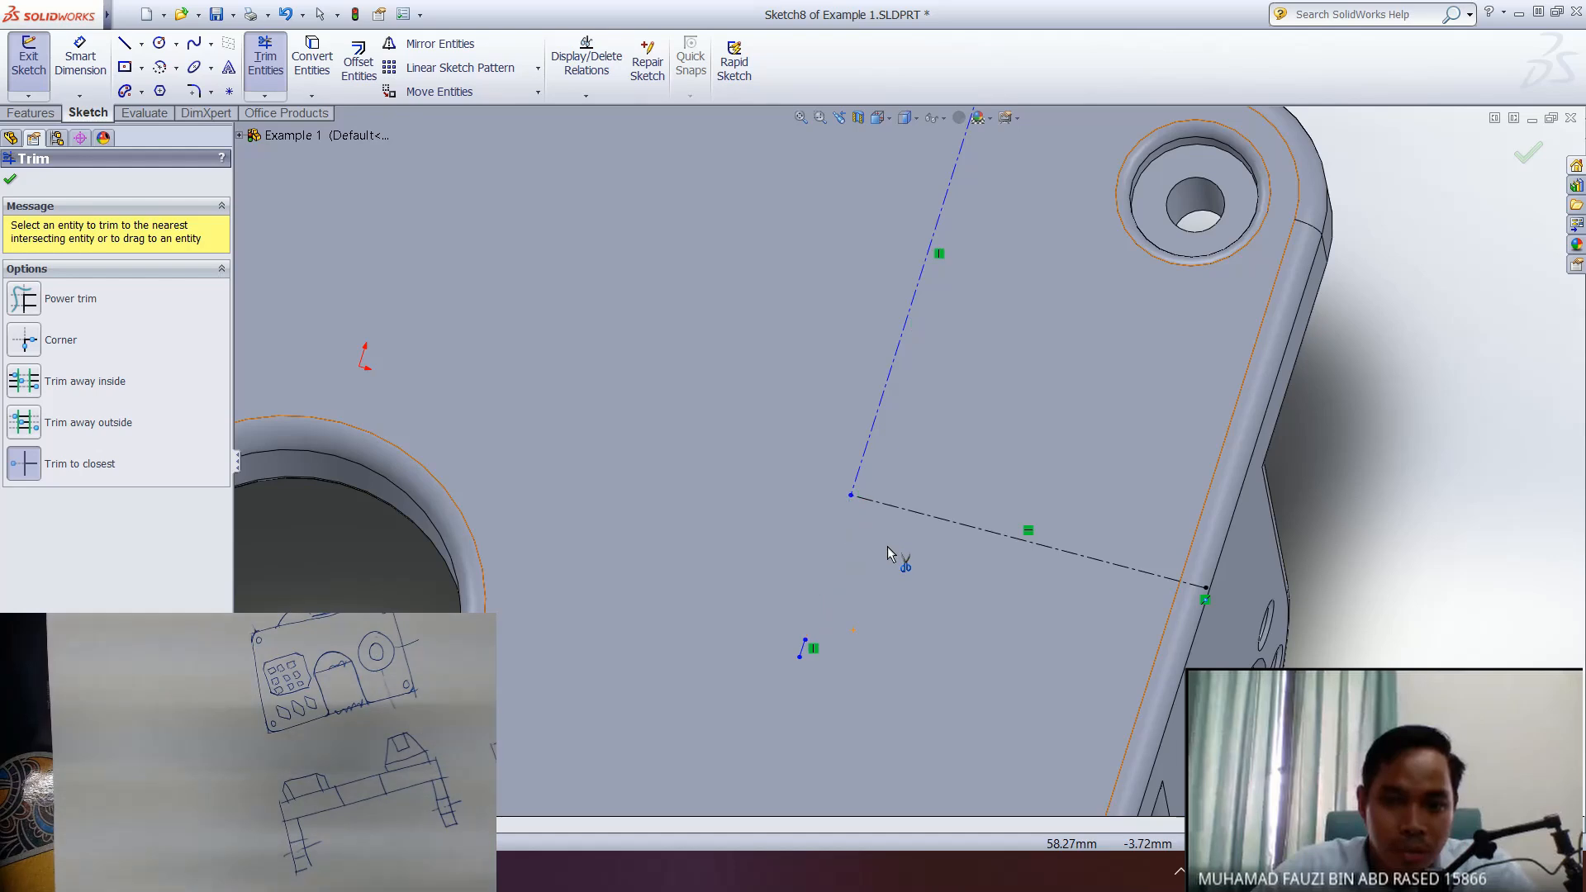
click(799, 651)
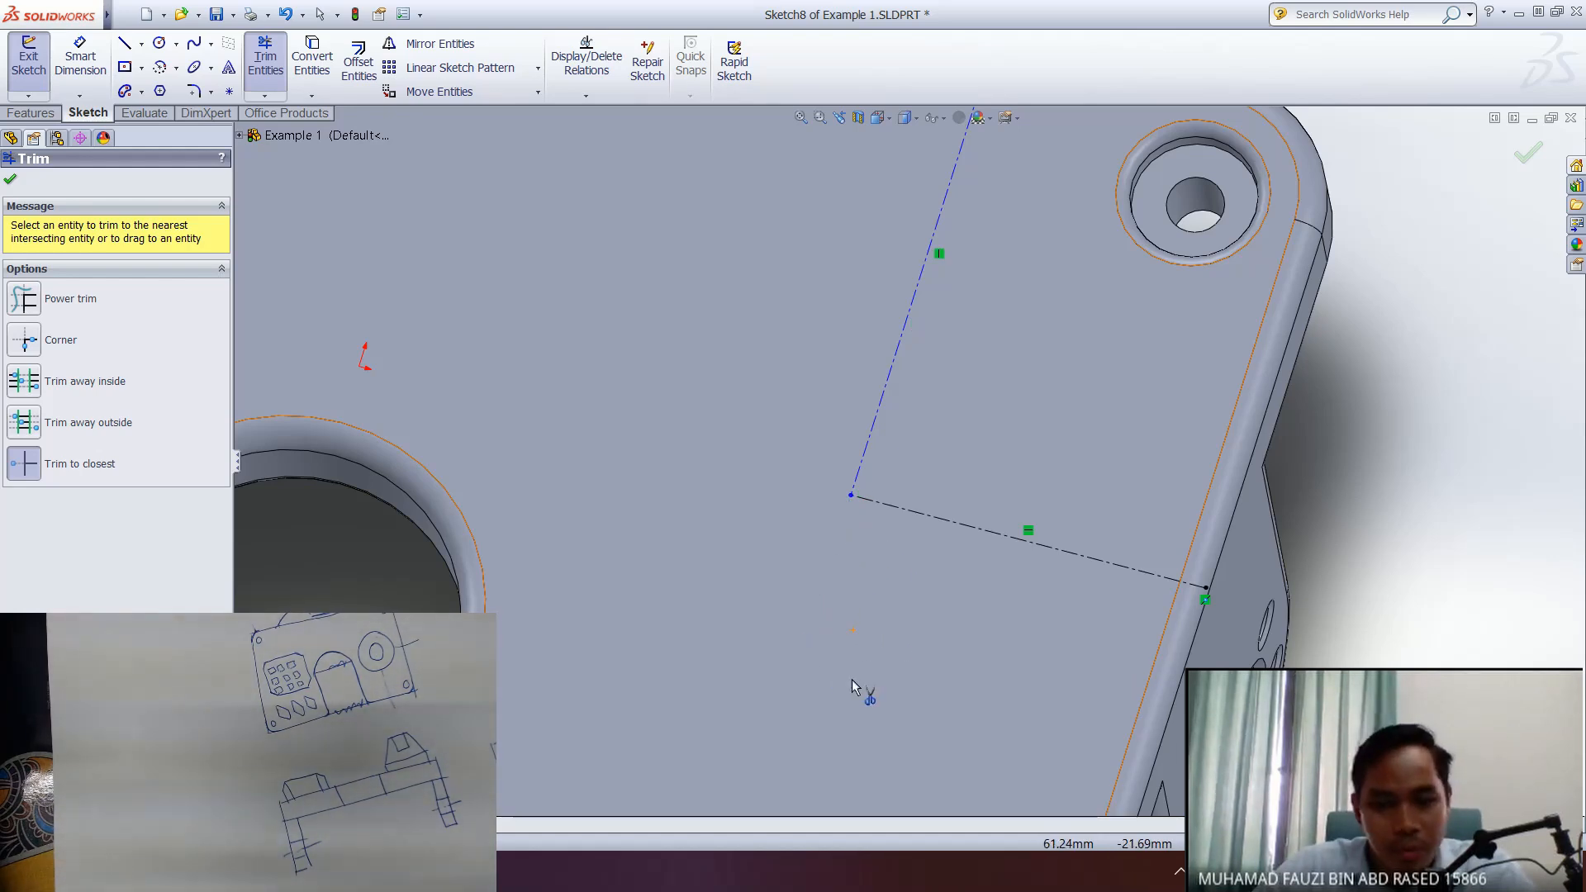
- Finish trimming, close the centerline sketch and start a 3D sketch on the part
mouse_move(800, 619)
middle_down()
mouse_move(836, 568)
mouse_move(776, 550)
middle_up()
key(Escape)
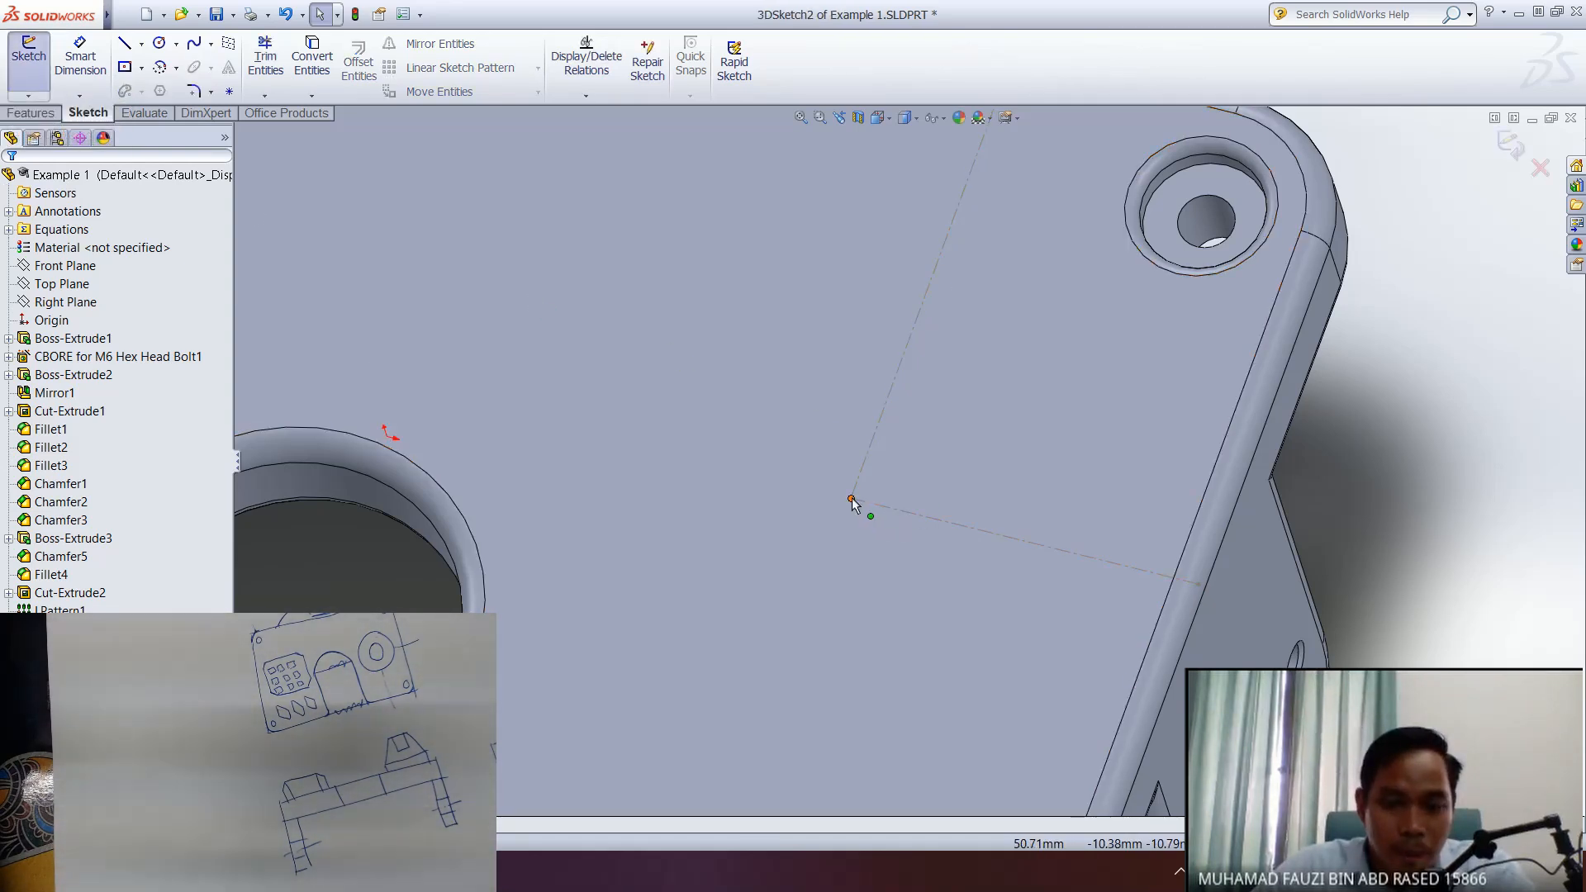
click(124, 43)
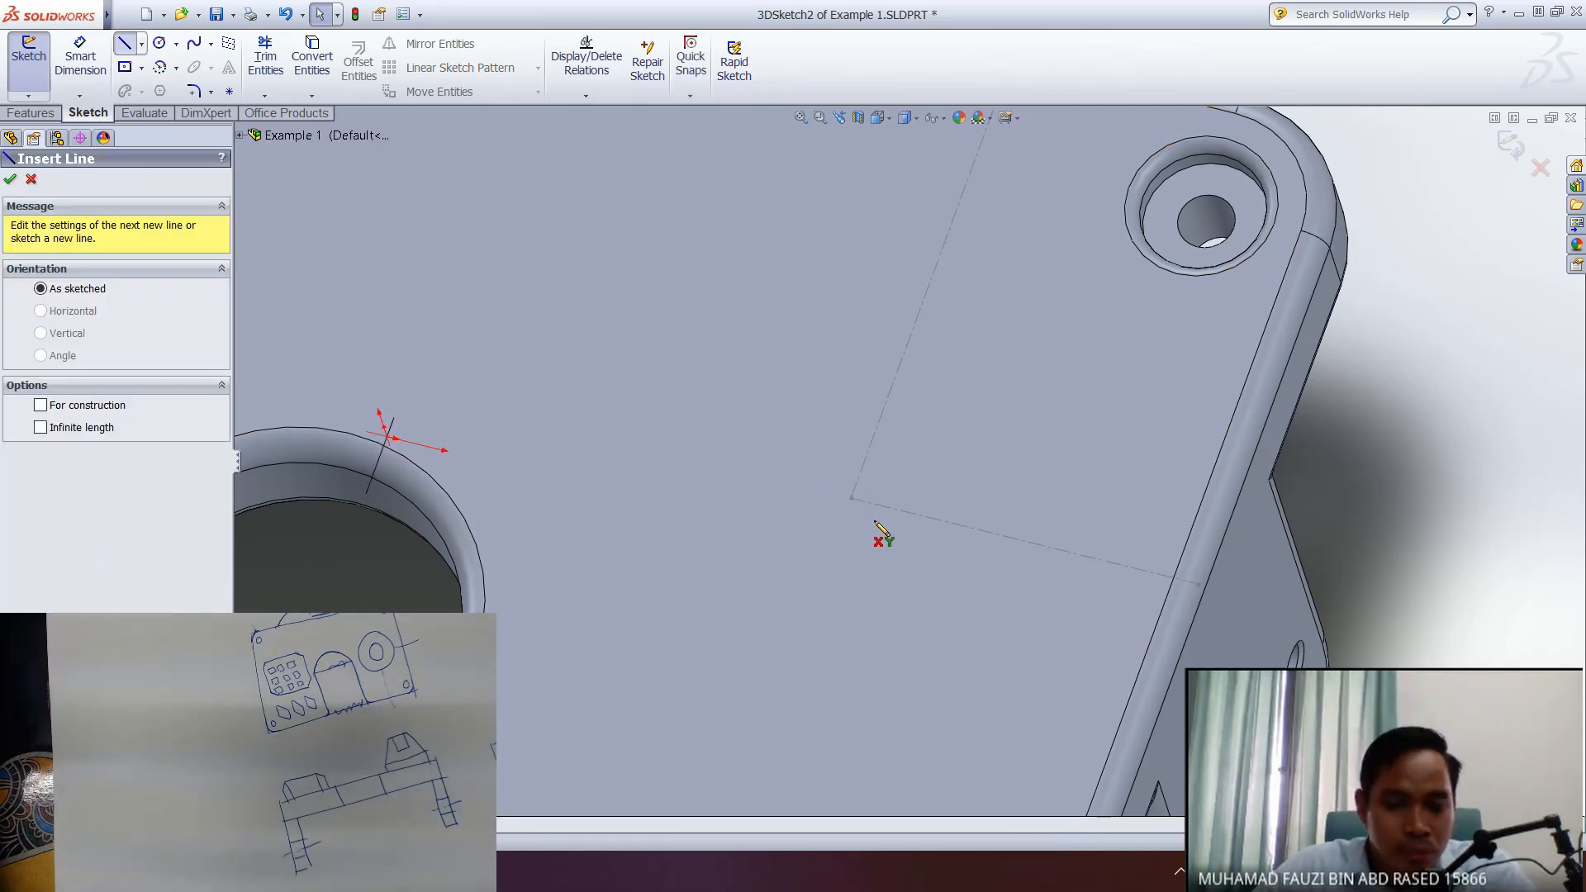
click(851, 498)
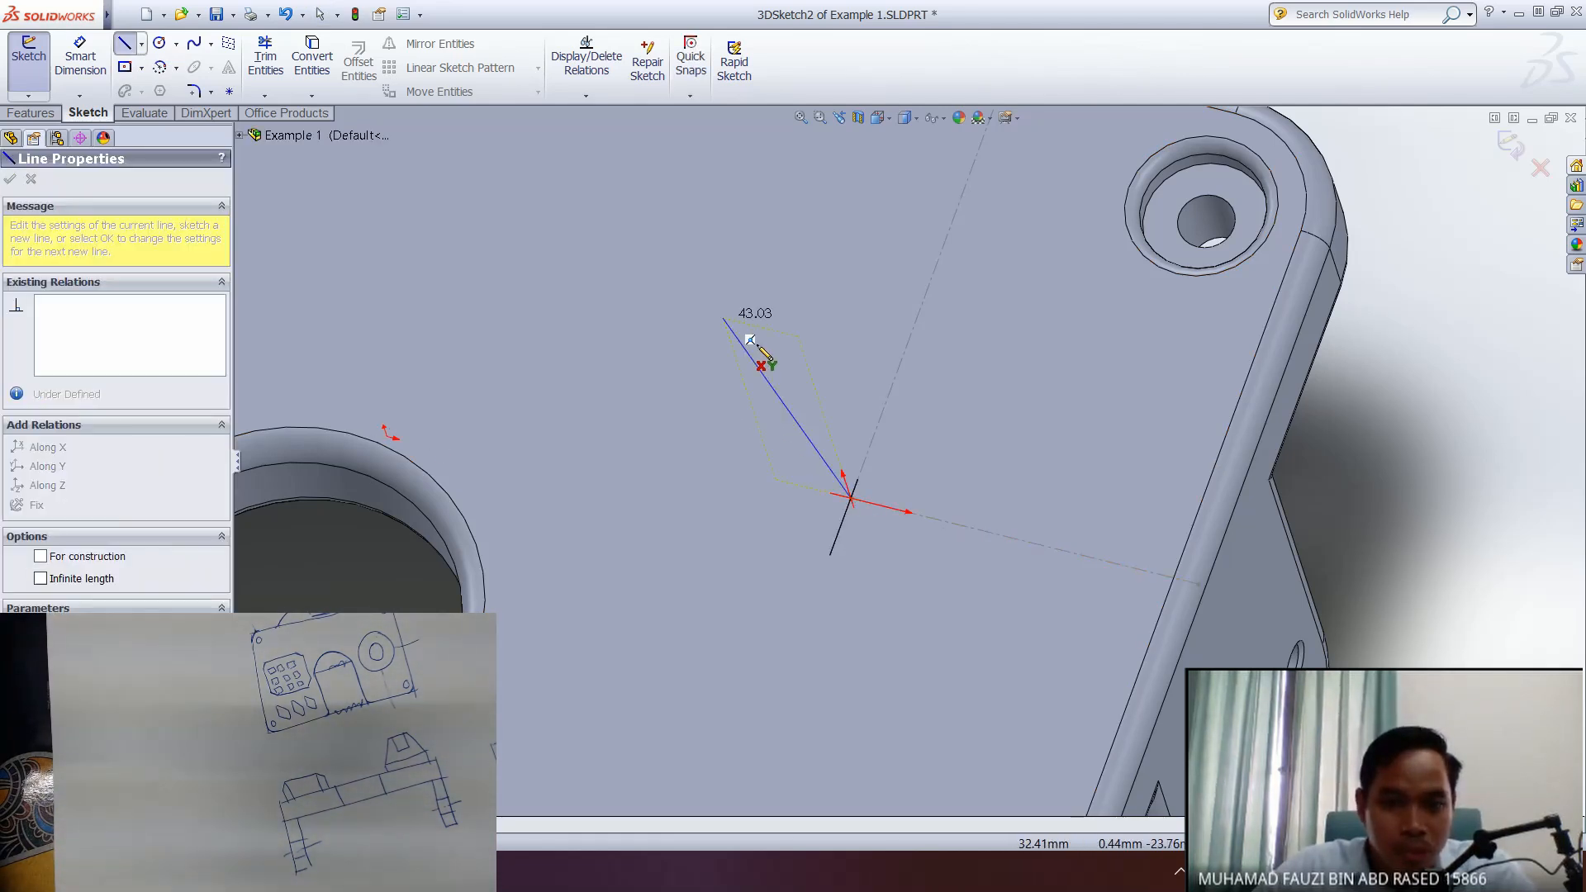
scroll(781, 242, down, 2)
scroll(782, 264, up, 4)
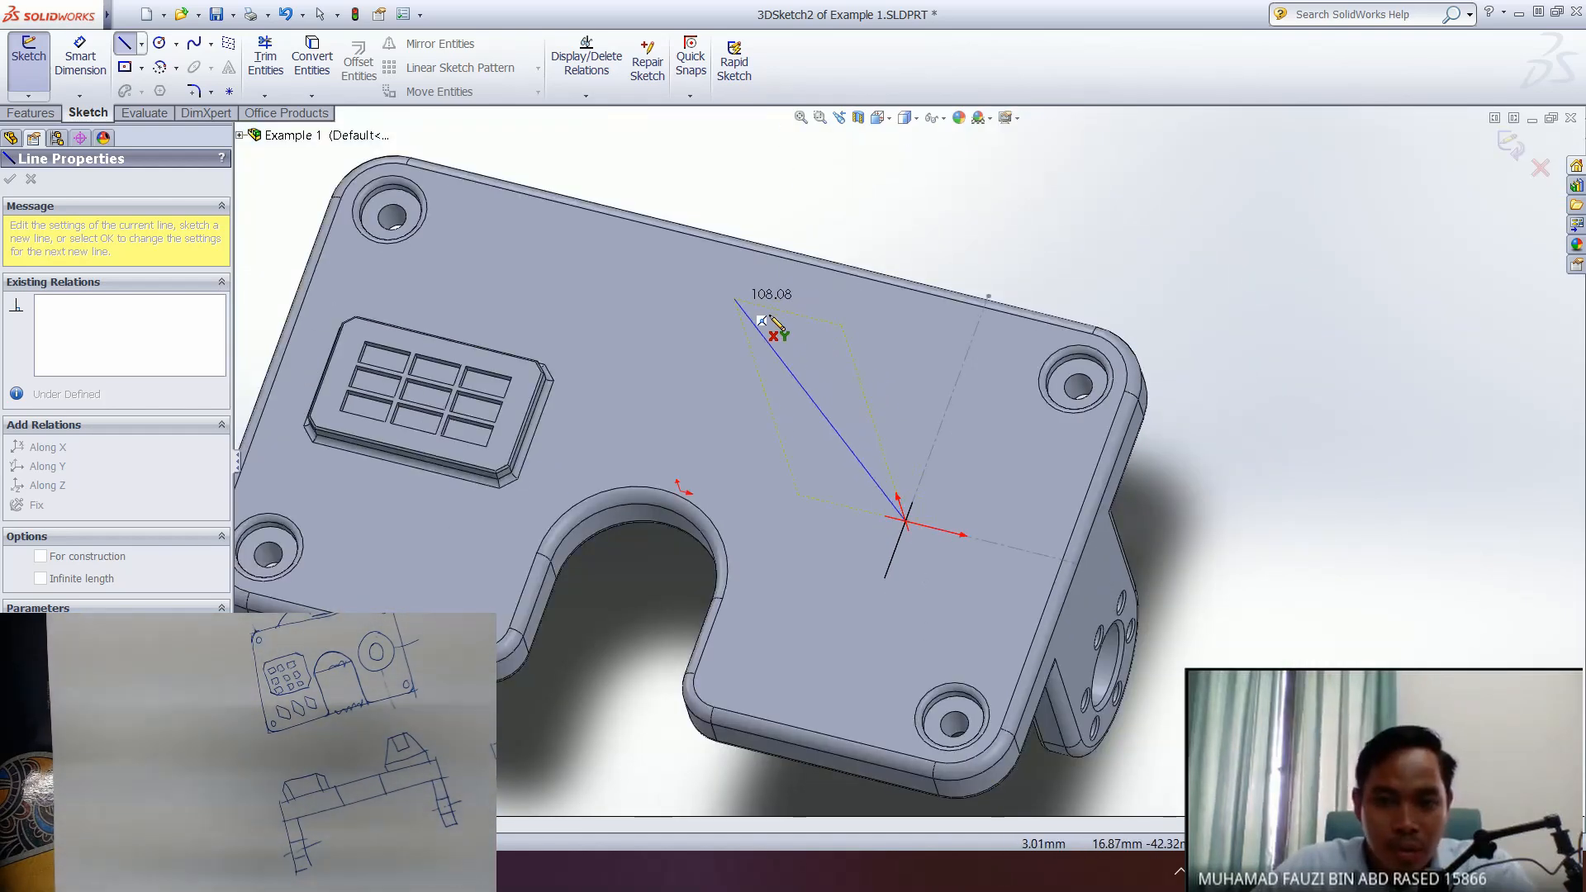
mouse_move(571, 407)
middle_down()
mouse_move(892, 347)
mouse_move(832, 381)
middle_up()
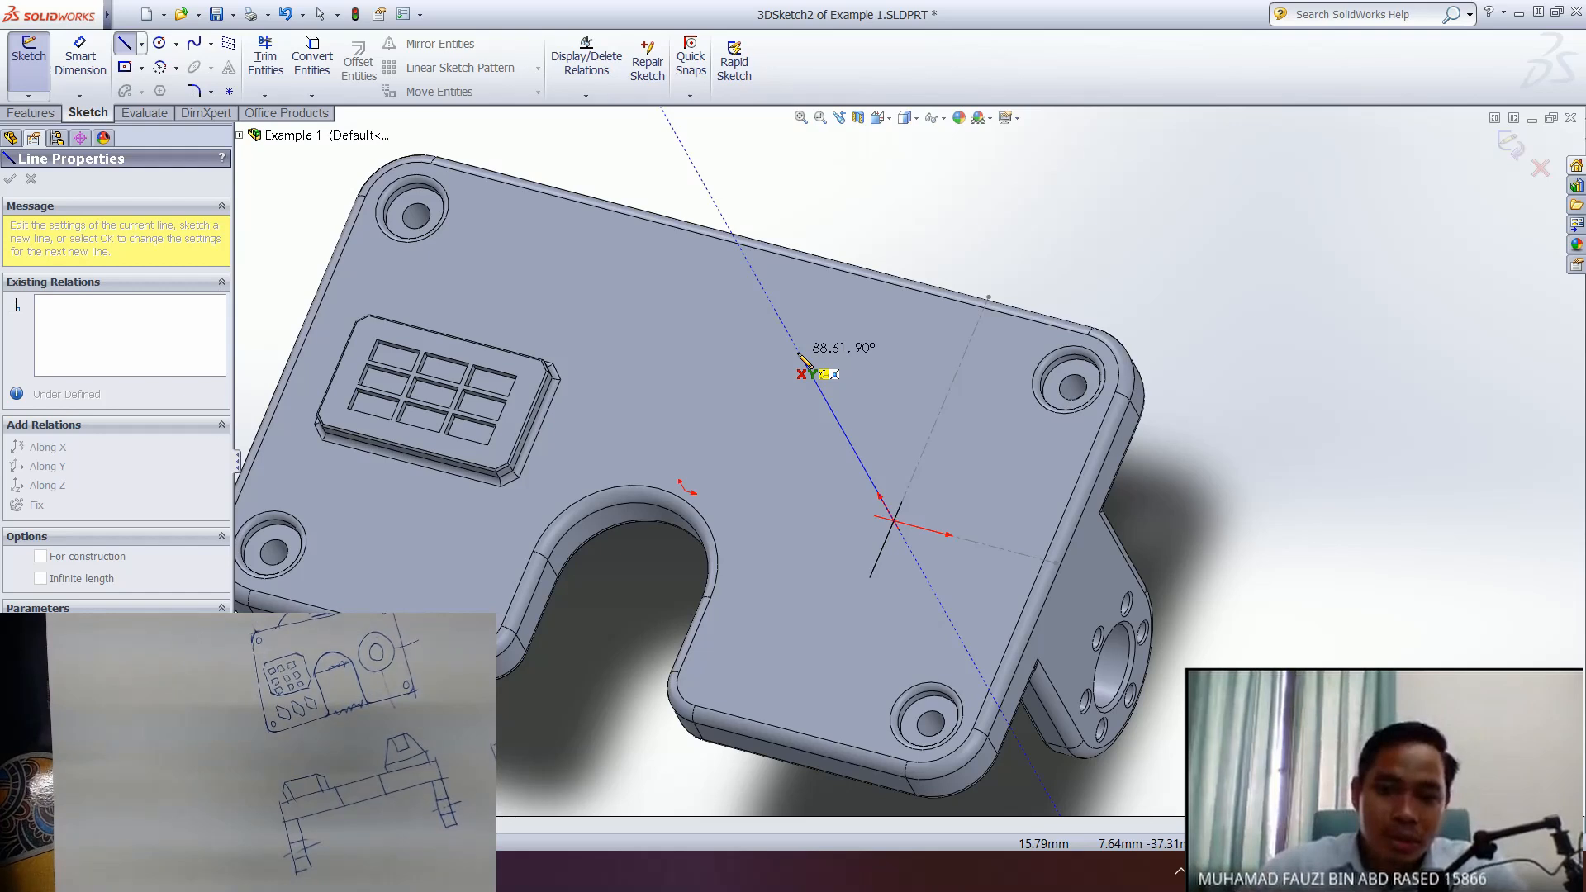
key(Escape)
- Examine how the Front, Top and Right planes lie relative to the plate and its two centerlines
middle_drag(852, 507, 923, 480)
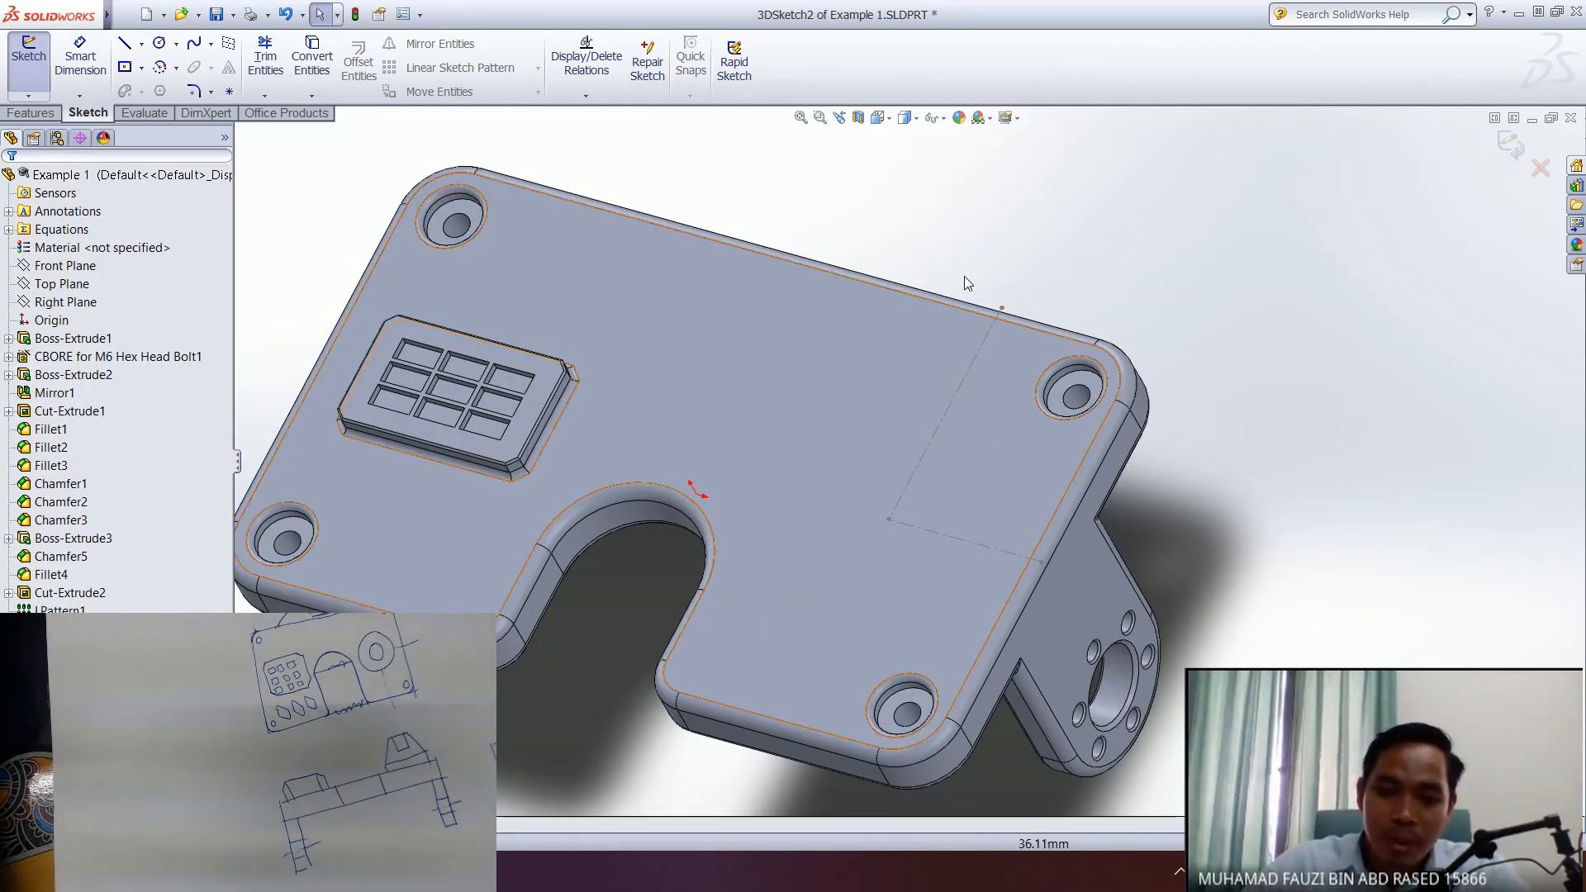
middle_drag(821, 627, 880, 515)
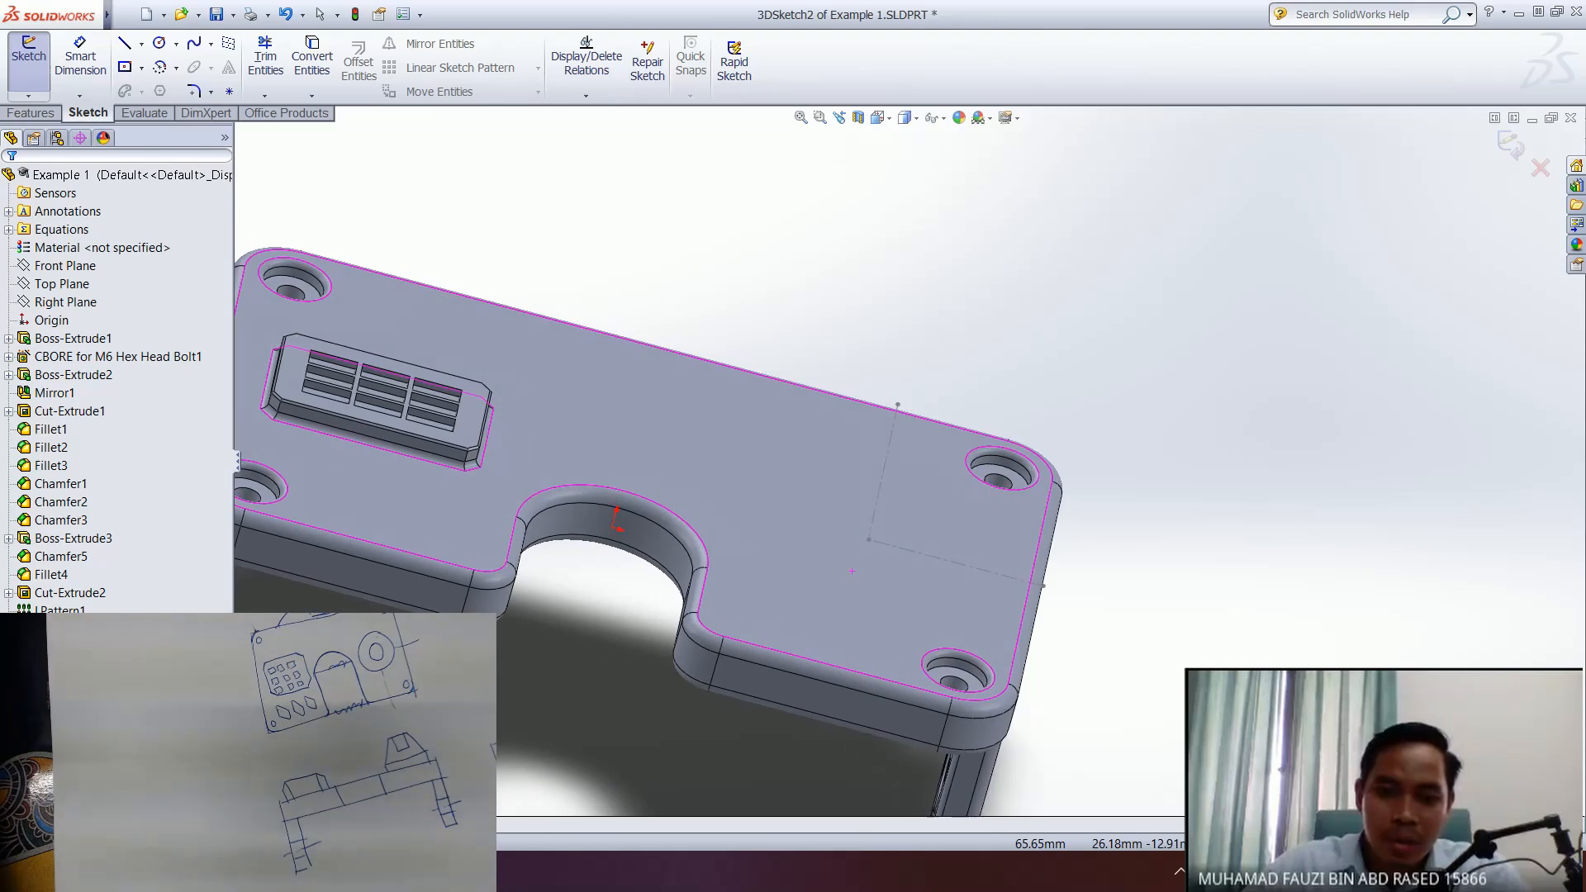
click(65, 267)
click(59, 285)
click(52, 303)
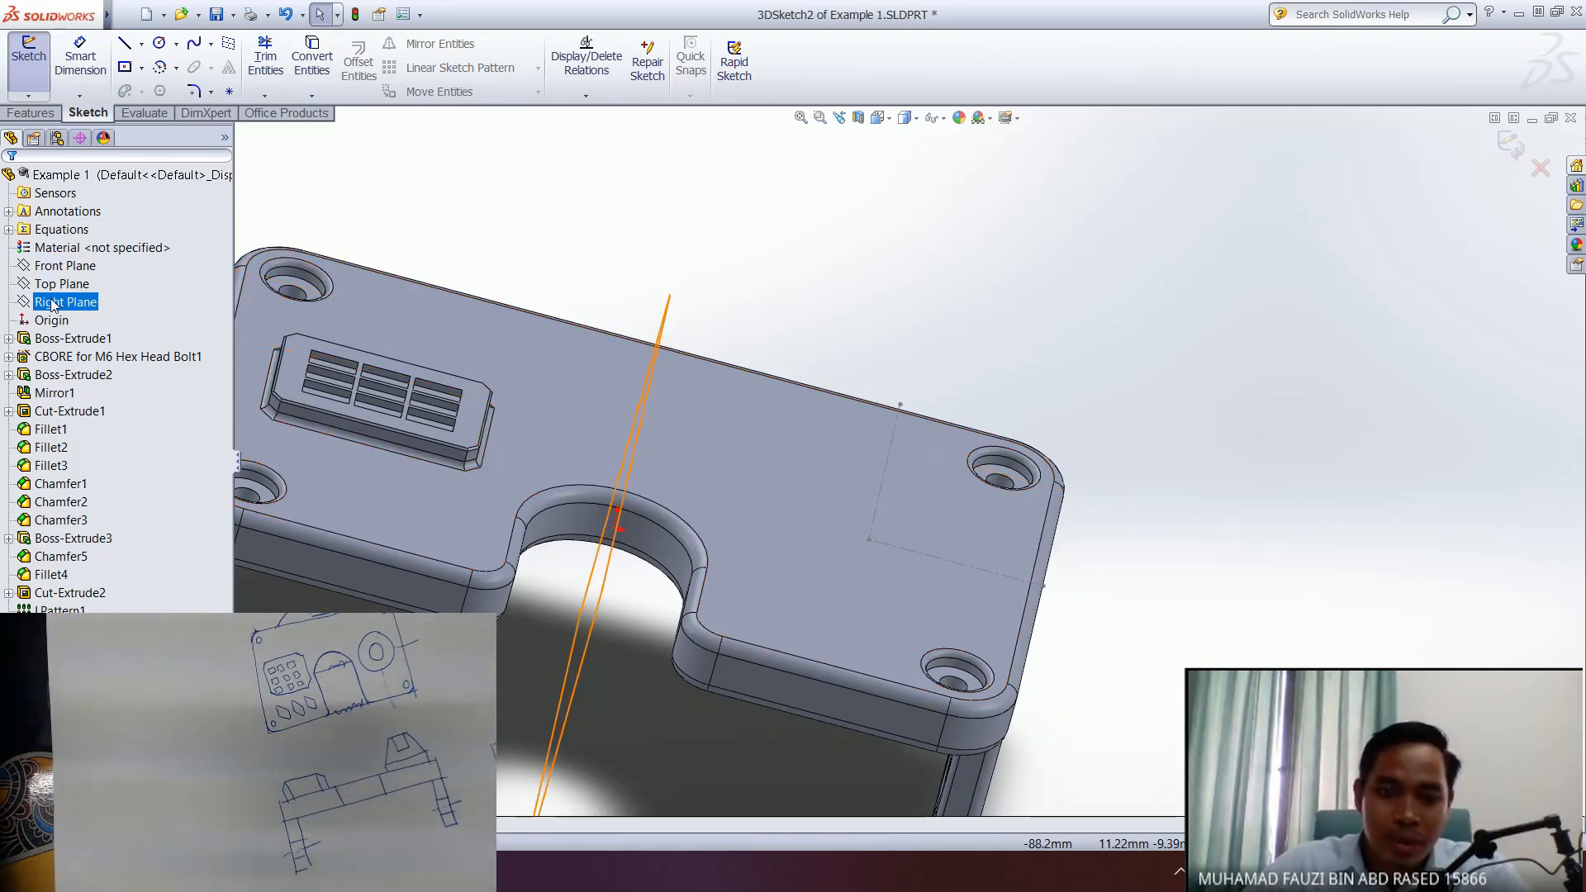
middle_drag(431, 368, 528, 413)
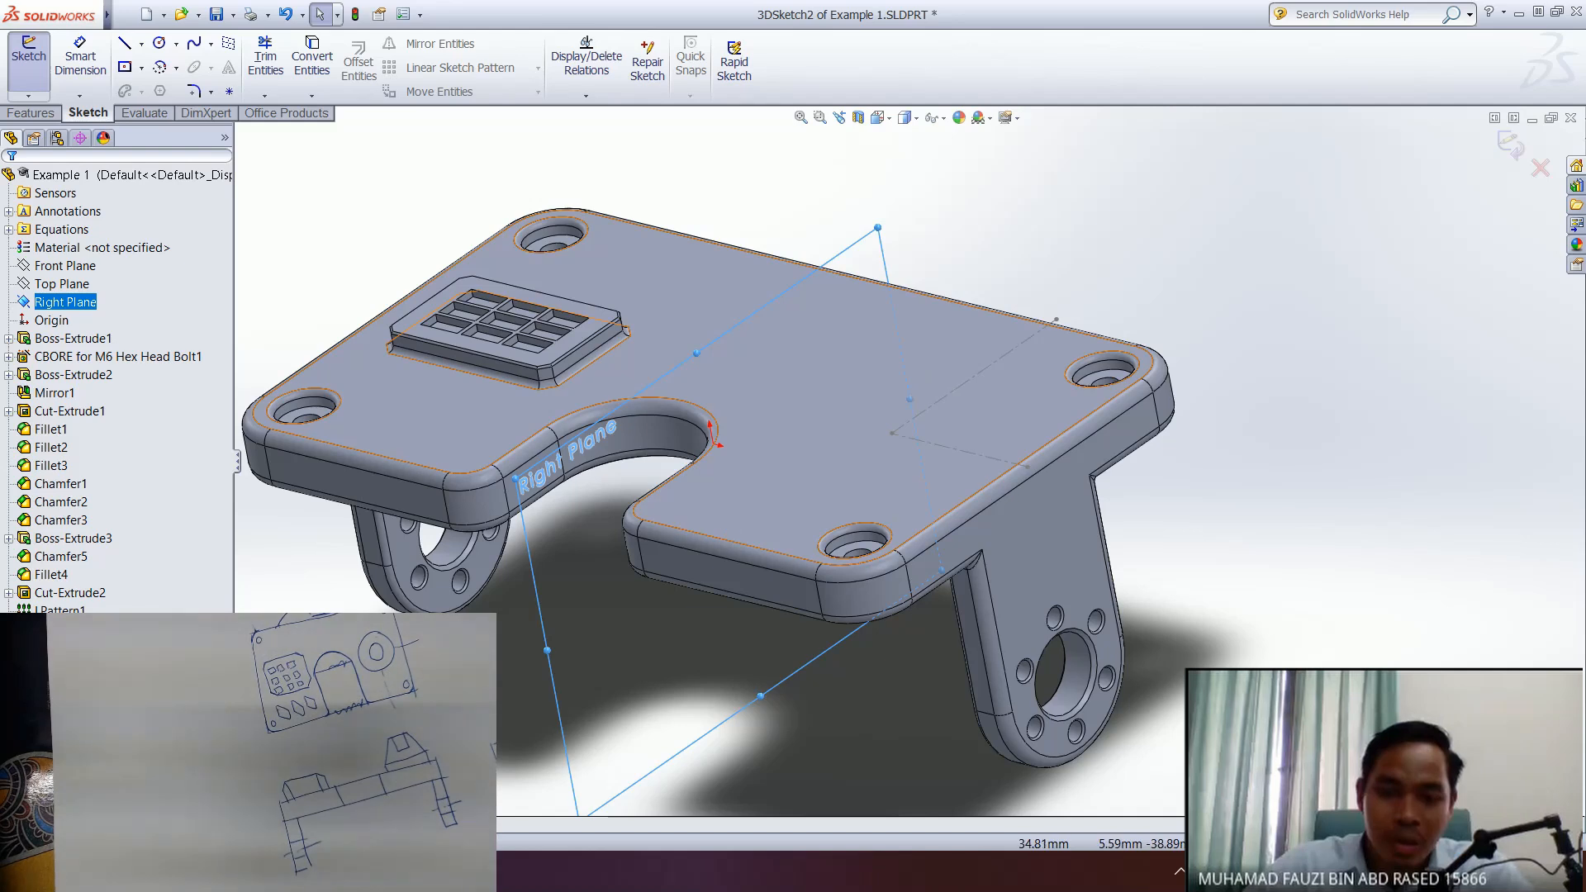
middle_drag(578, 496, 619, 521)
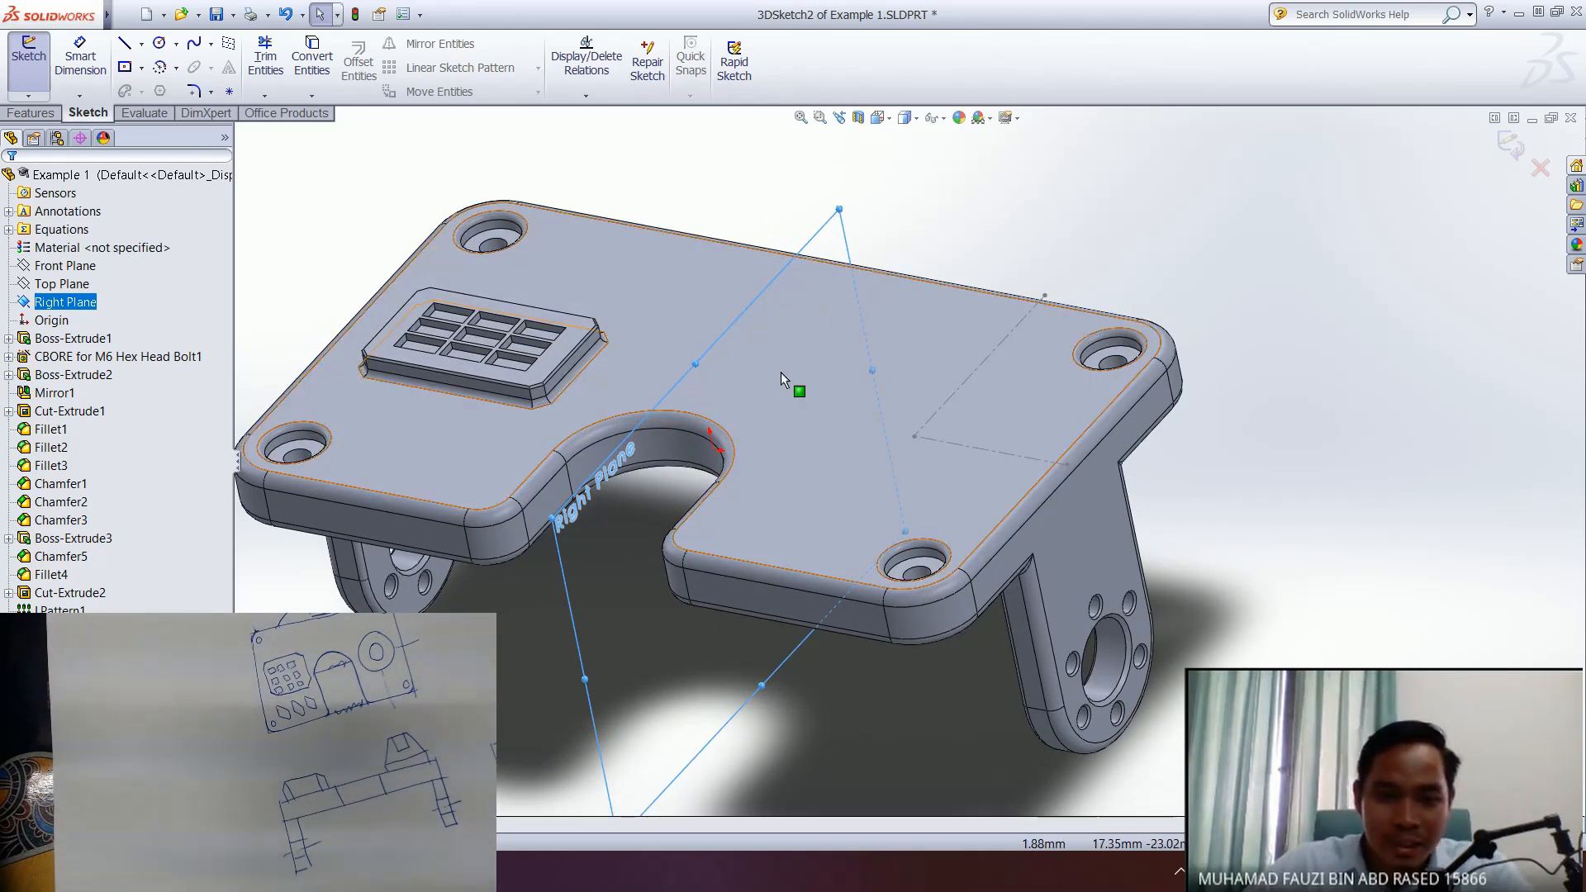
middle_drag(783, 473, 700, 557)
middle_drag(837, 533, 924, 476)
ctrl+middle_drag(924, 476, 840, 532)
ctrl+middle_drag(862, 443, 792, 495)
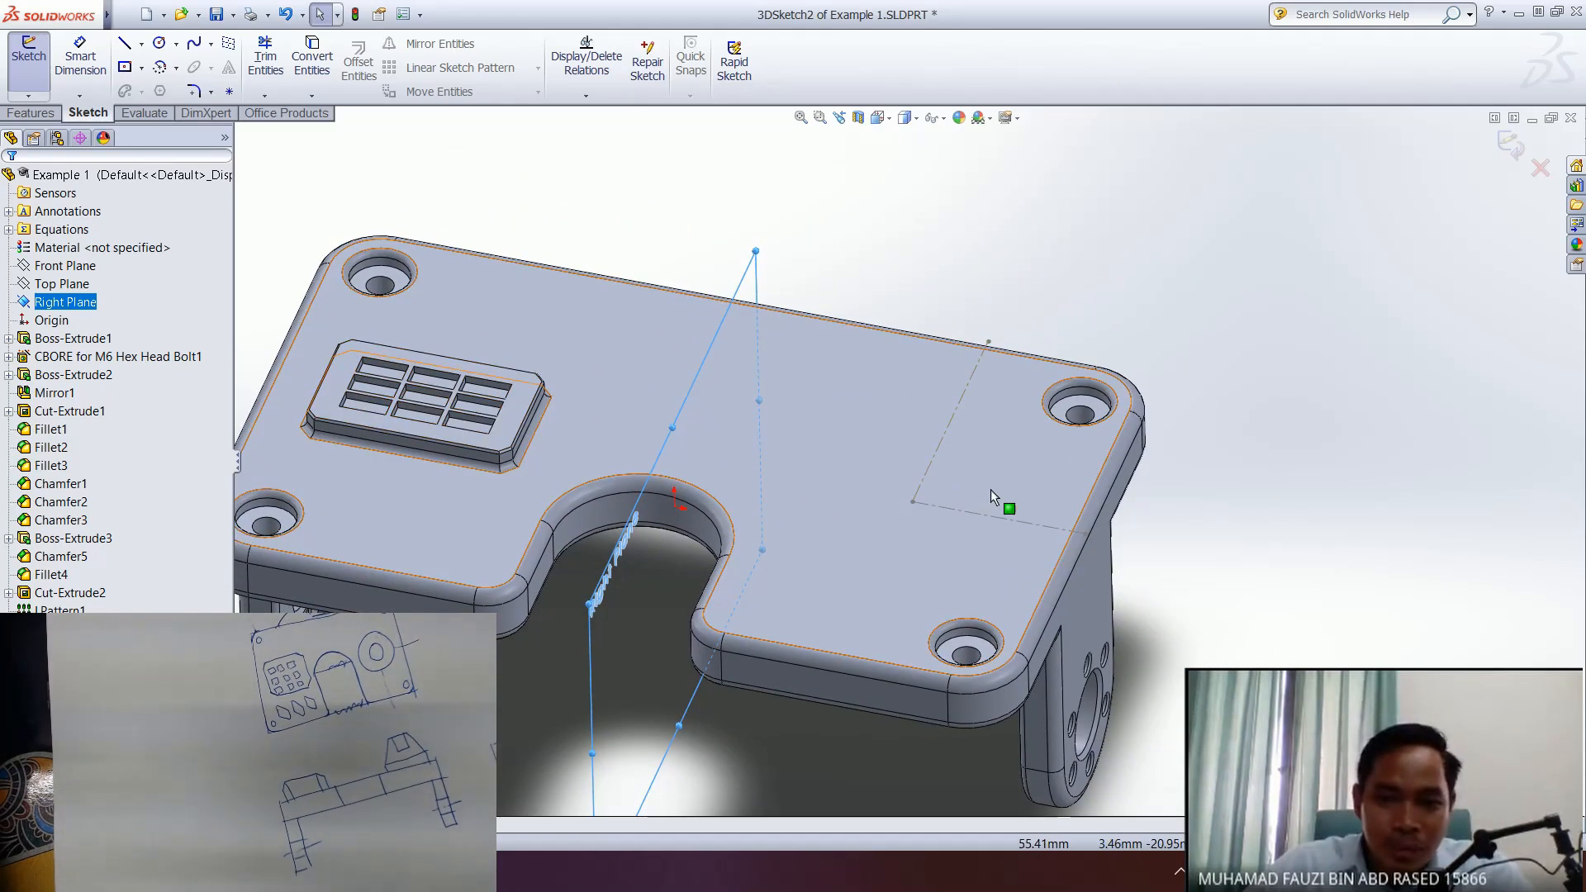
click(1171, 294)
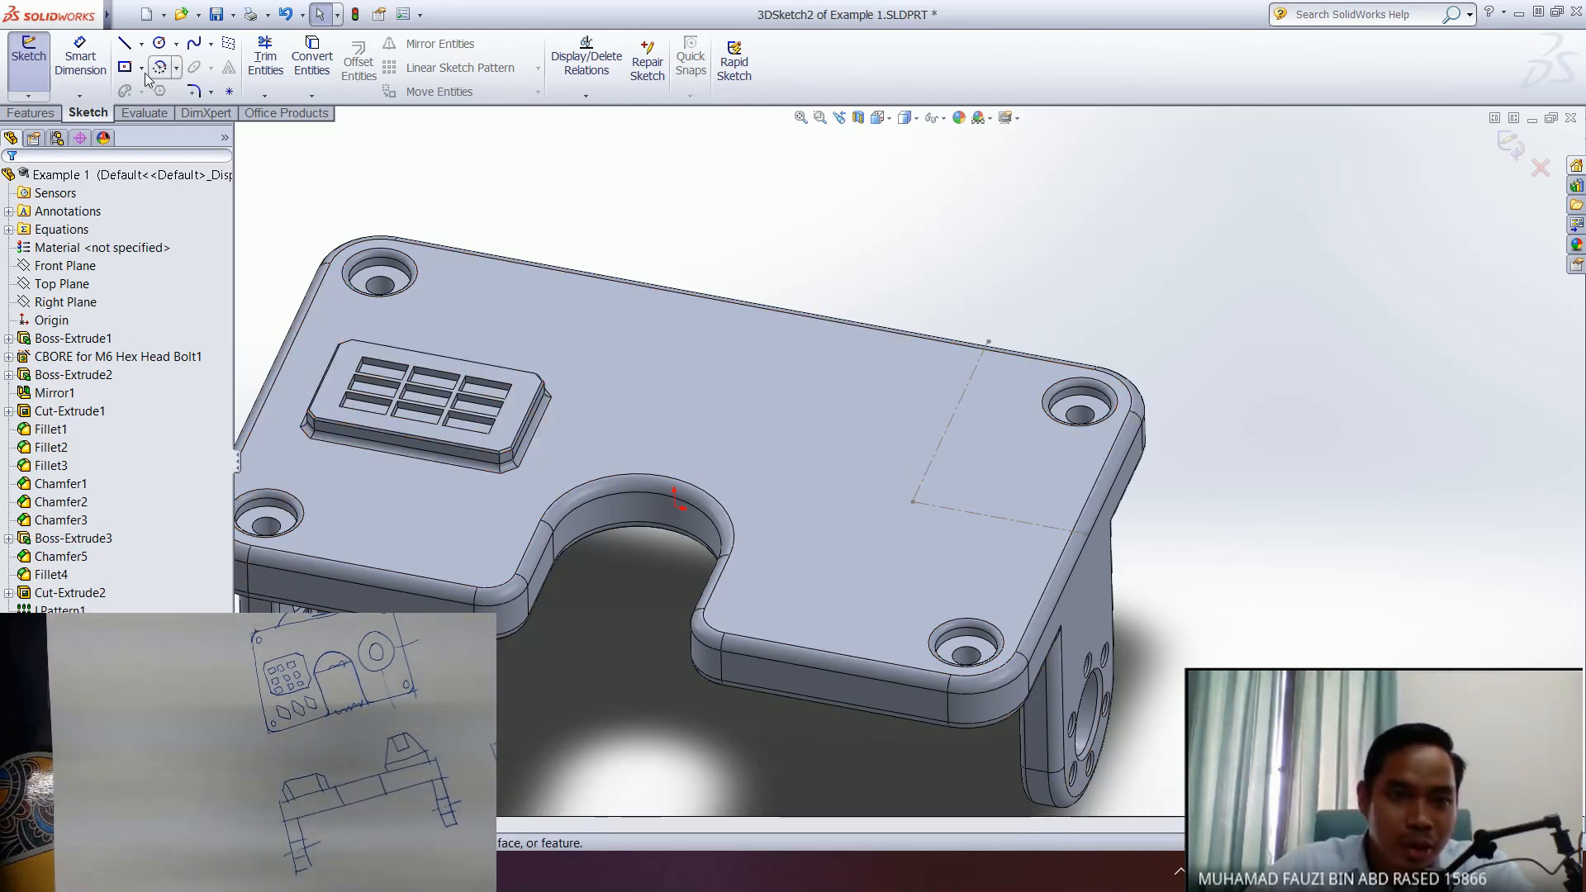
- Sketch a 3D line about 39 mm long from the centerlines' intersection straight up along Y, perpendicular to the plate's top face
click(128, 45)
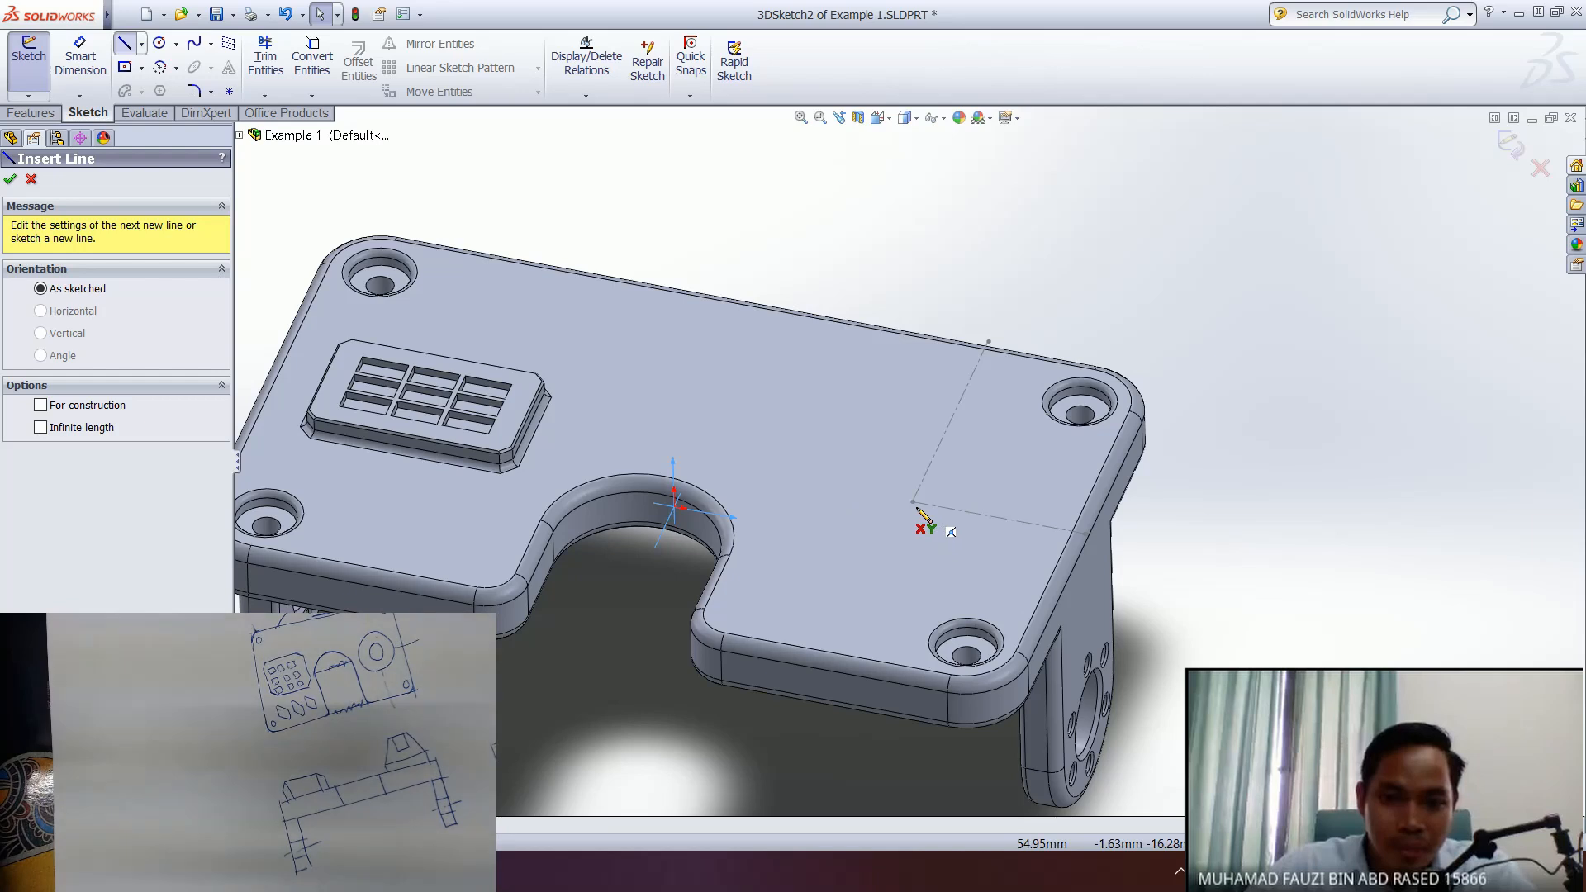
click(913, 475)
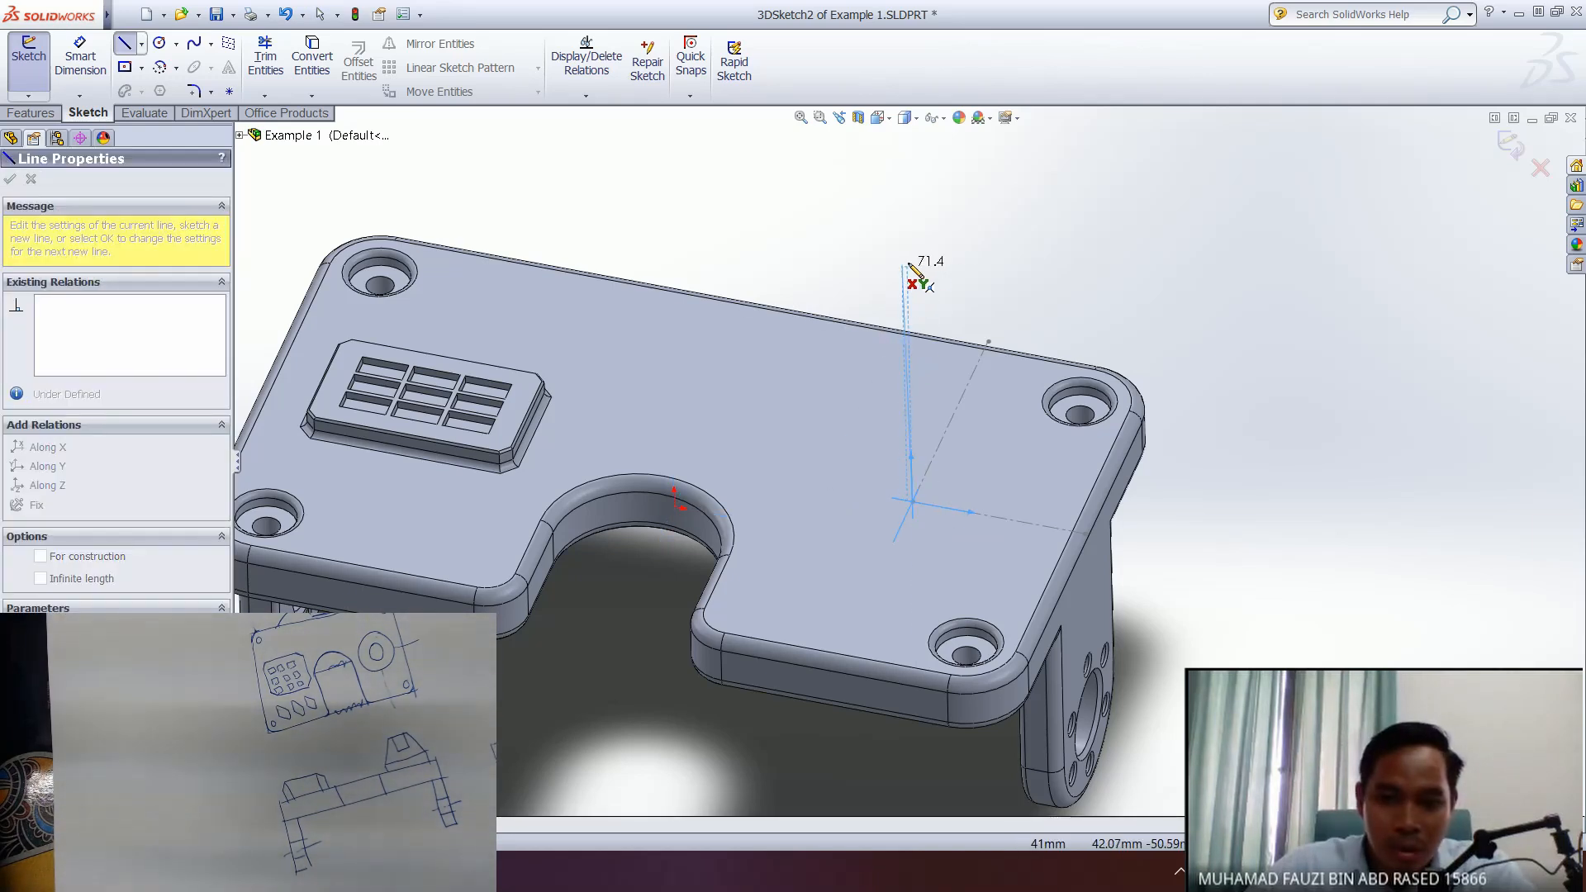
middle_drag(1042, 327, 994, 336)
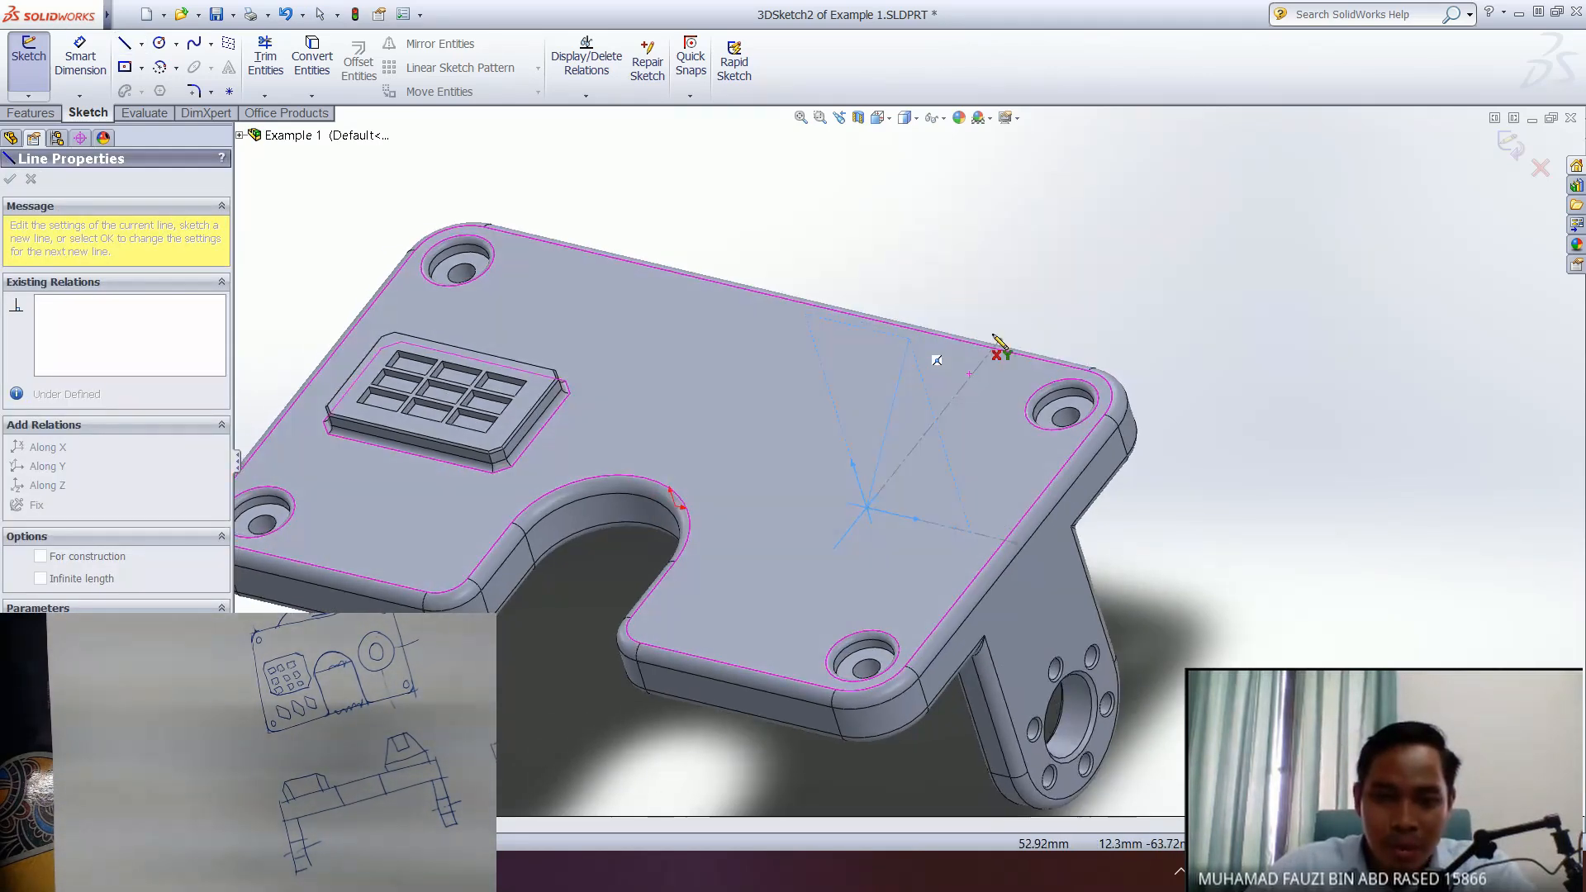
middle_drag(909, 391, 896, 378)
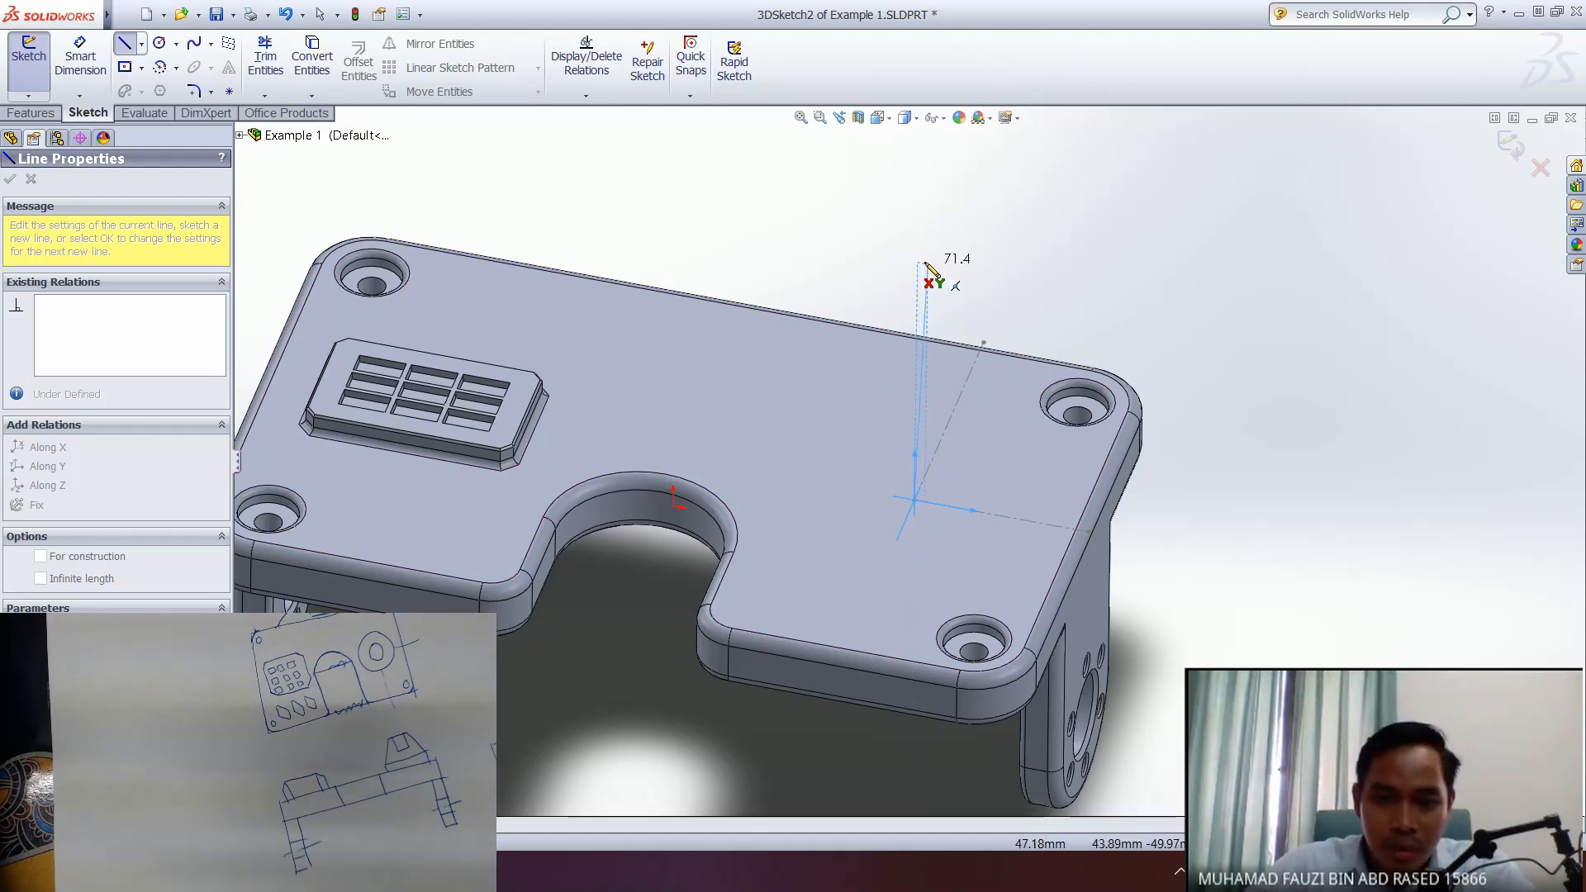
middle_drag(979, 265, 975, 483)
scroll(975, 482, down, 3)
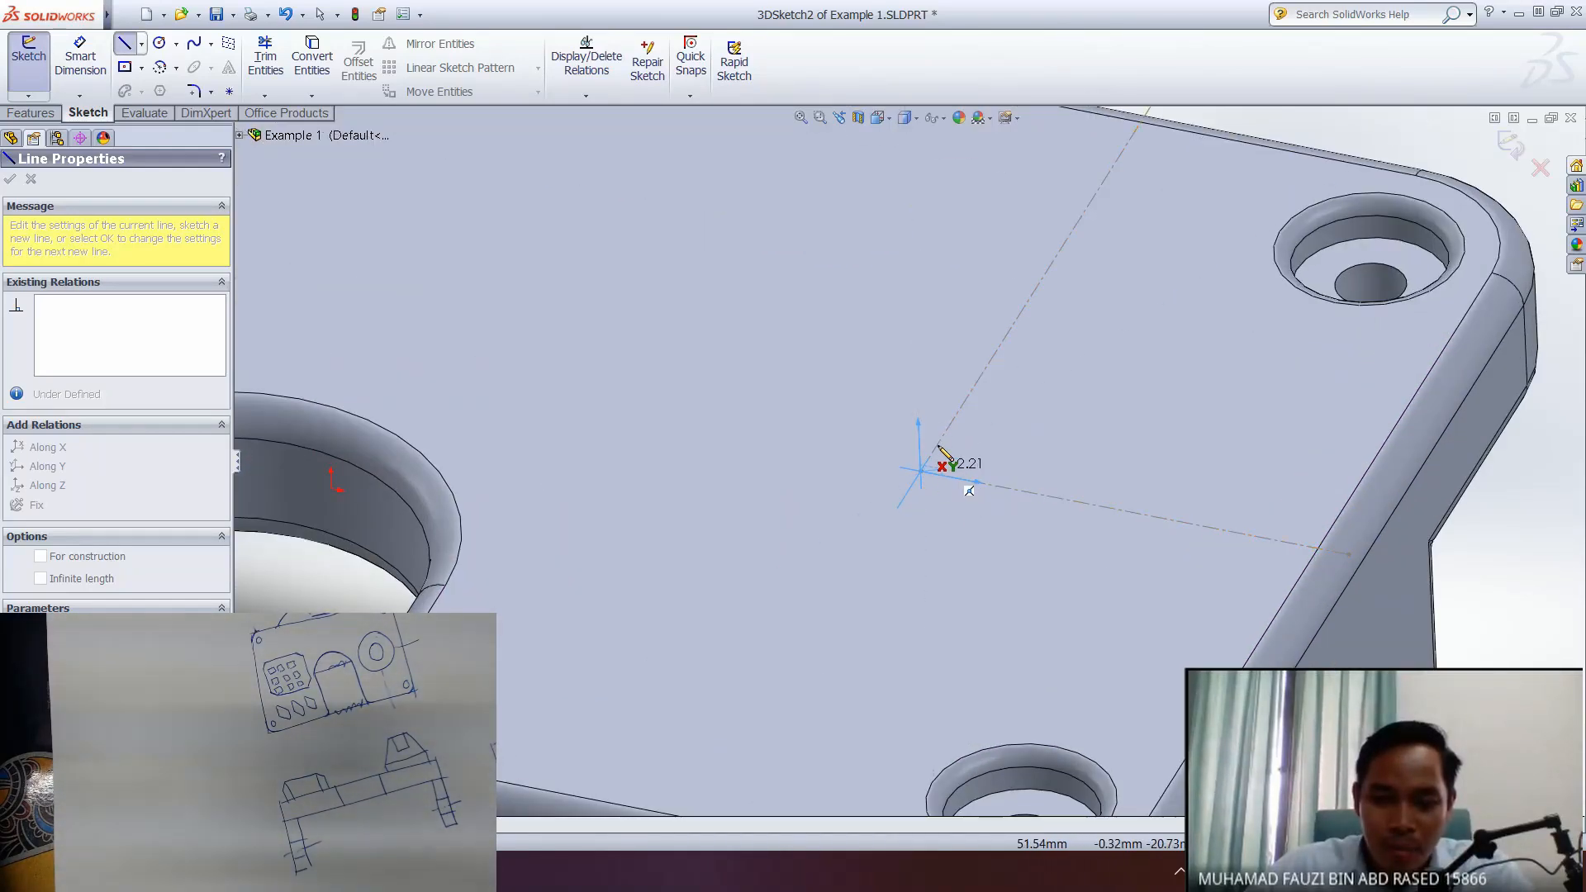
scroll(927, 325, down, 3)
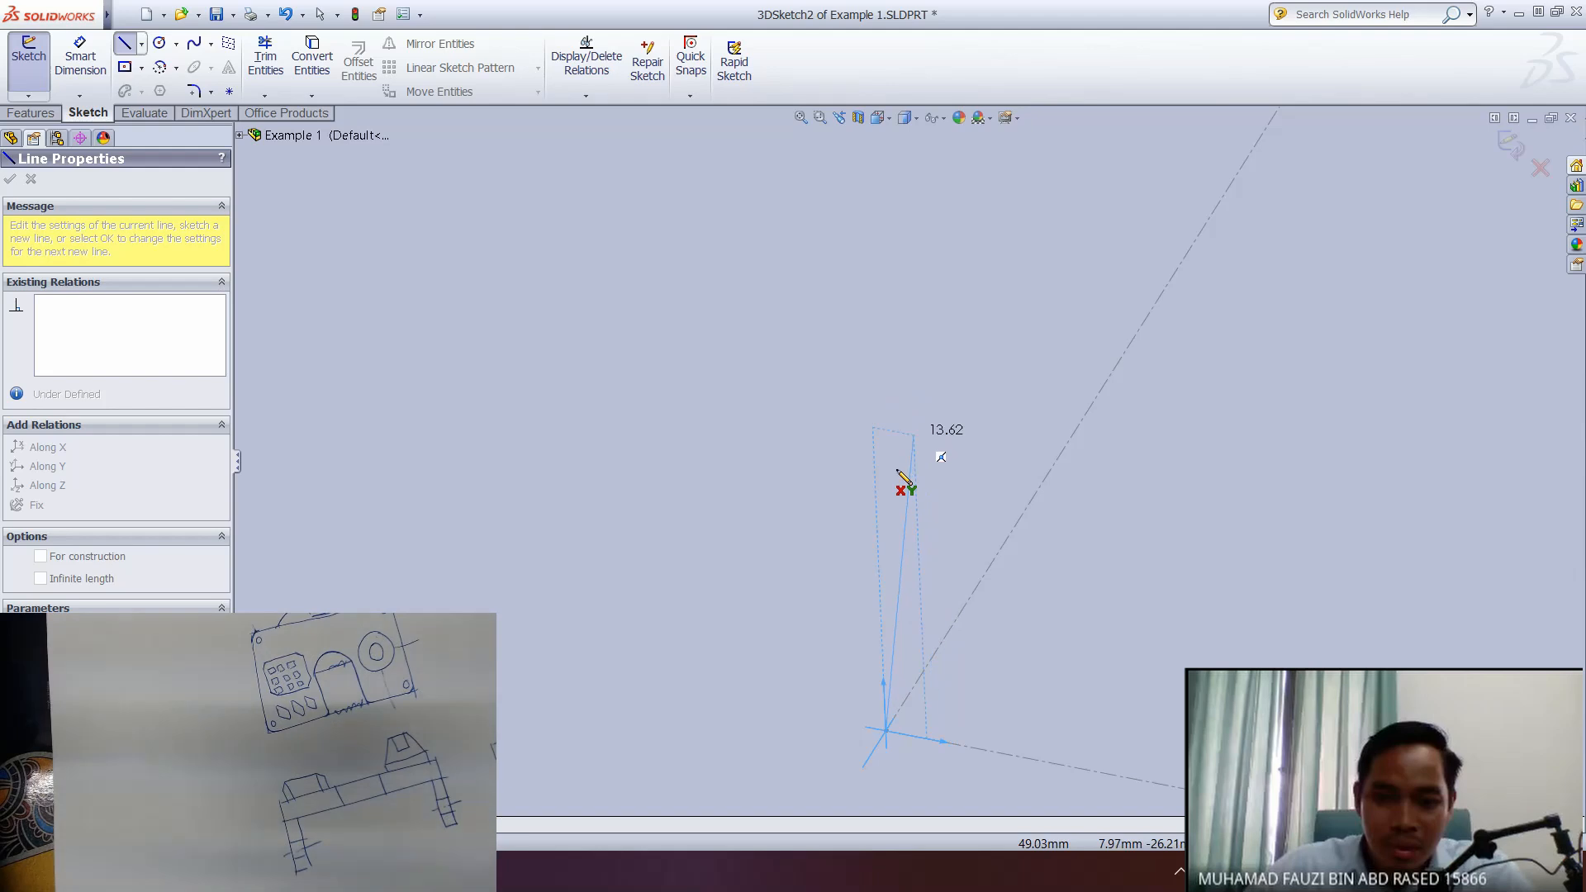
scroll(873, 660, up, 3)
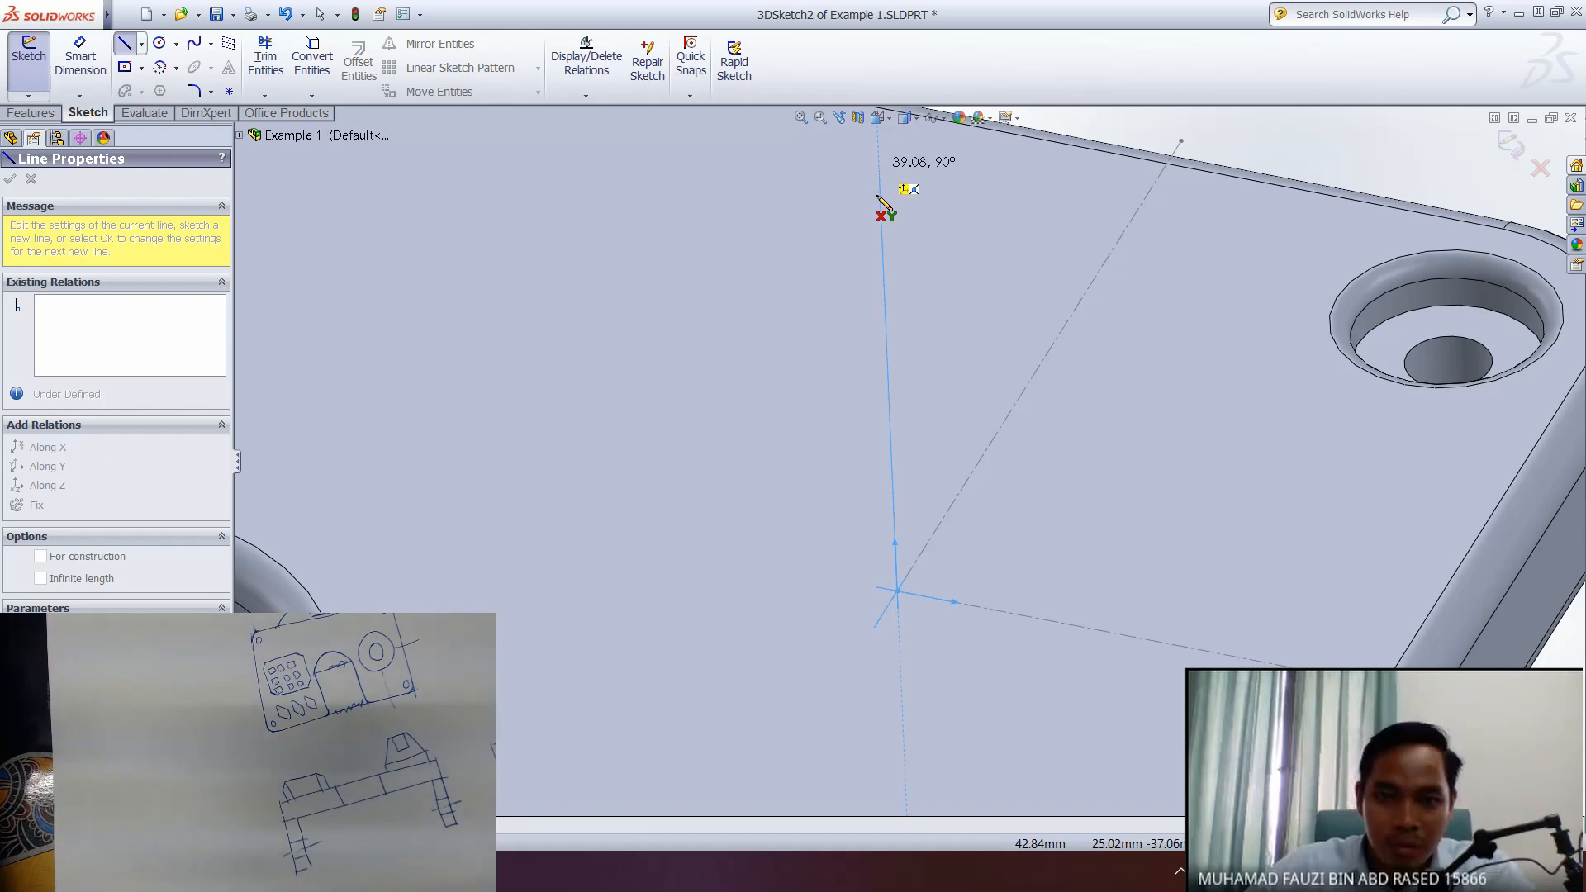
middle_drag(1013, 283, 661, 430)
scroll(686, 264, down, 2)
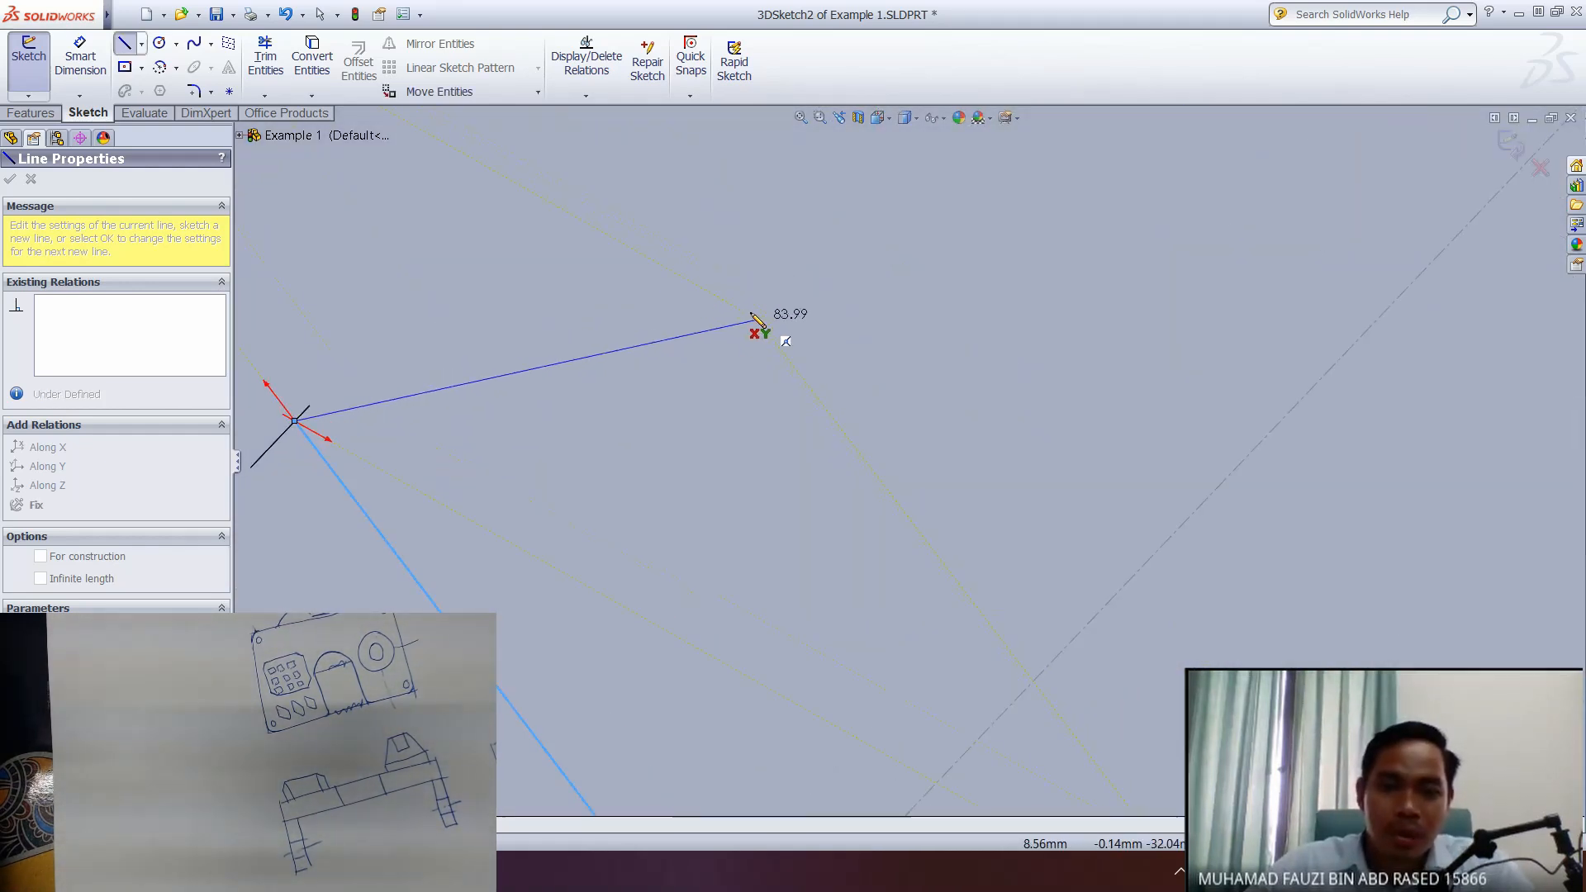
scroll(752, 334, up, 3)
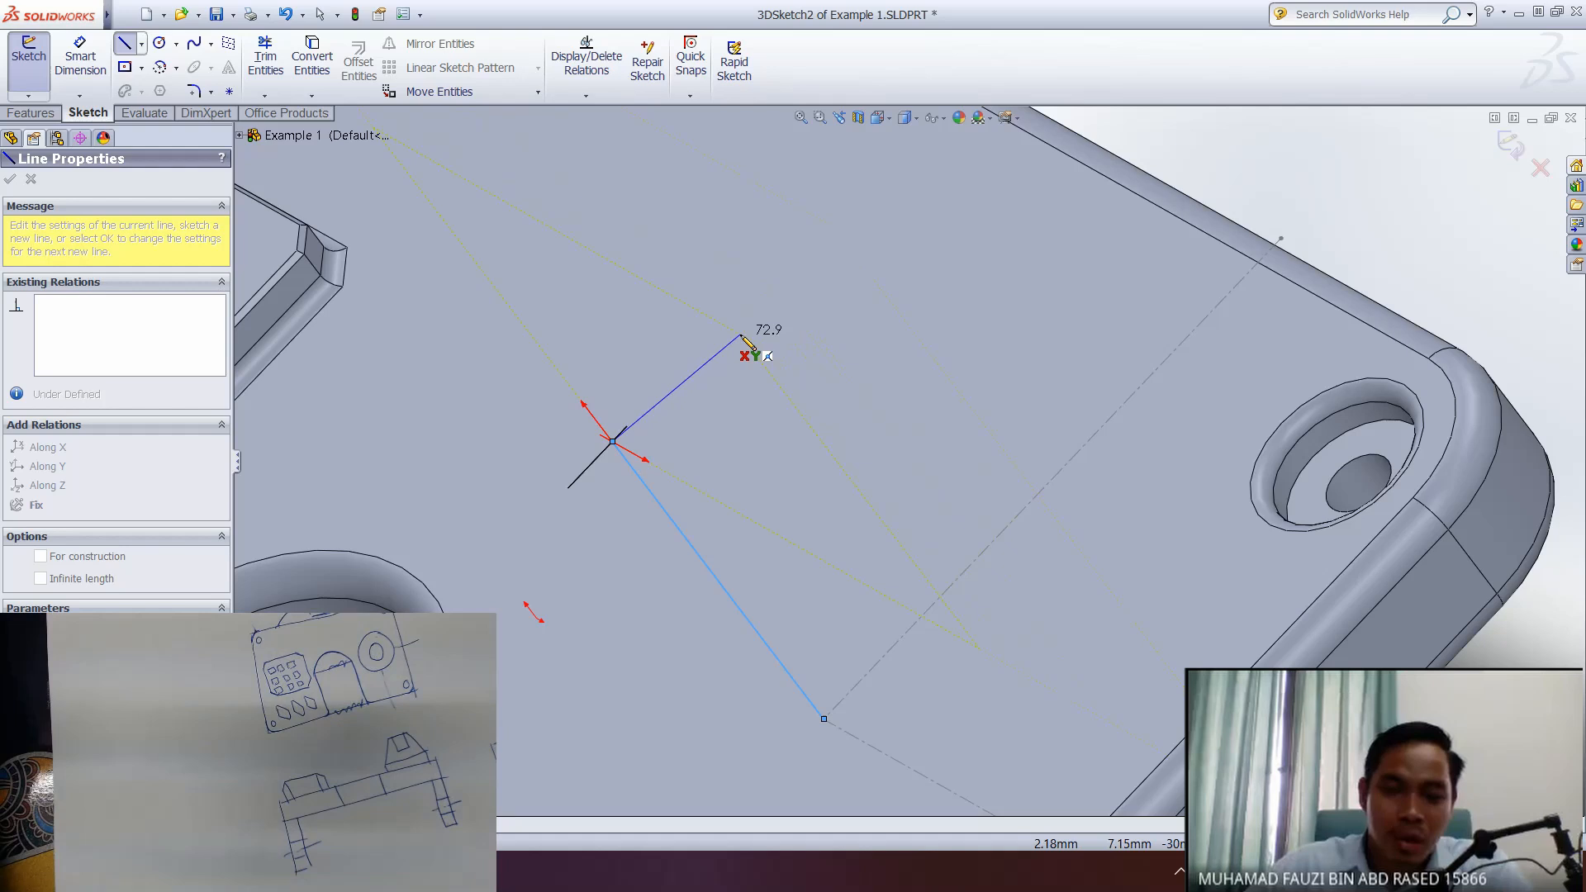
middle_drag(740, 336, 1313, 216)
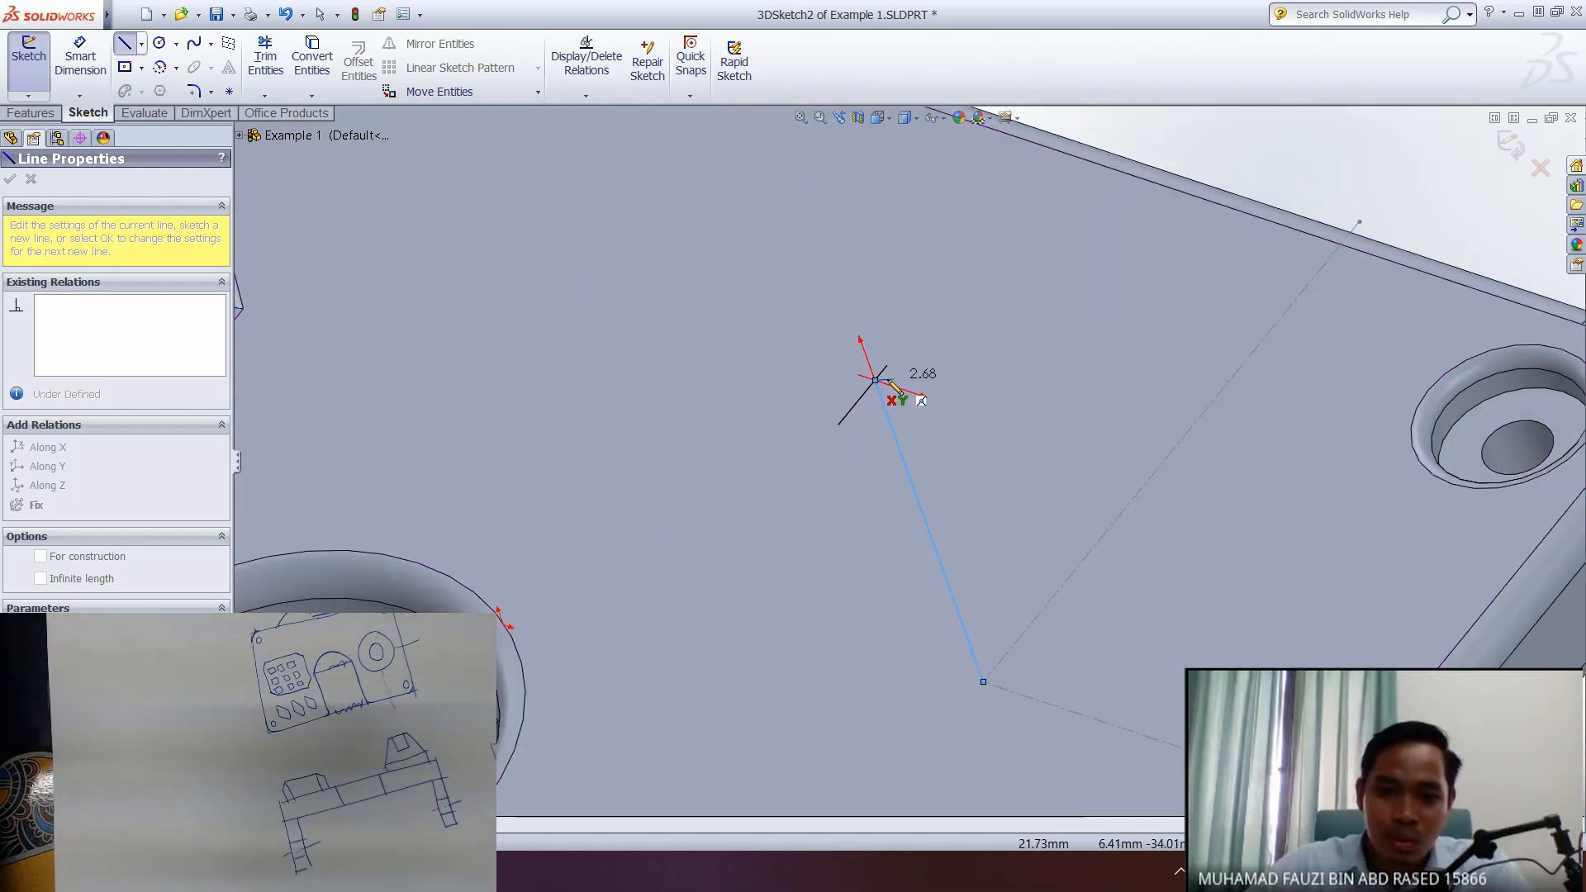
mouse_move(875, 380)
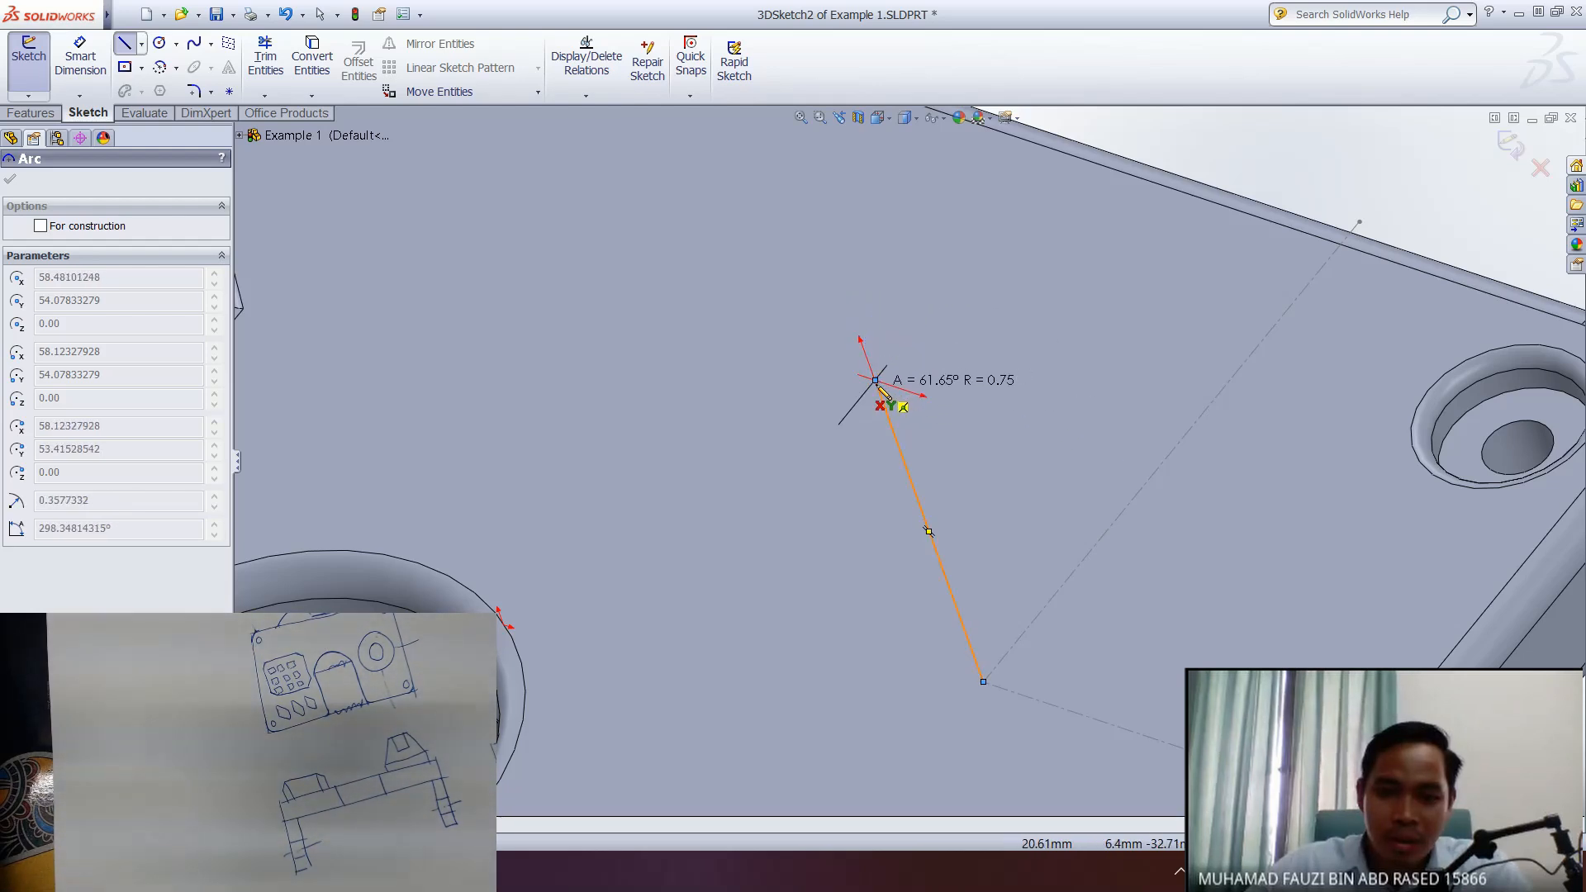
middle_drag(967, 432, 1188, 447)
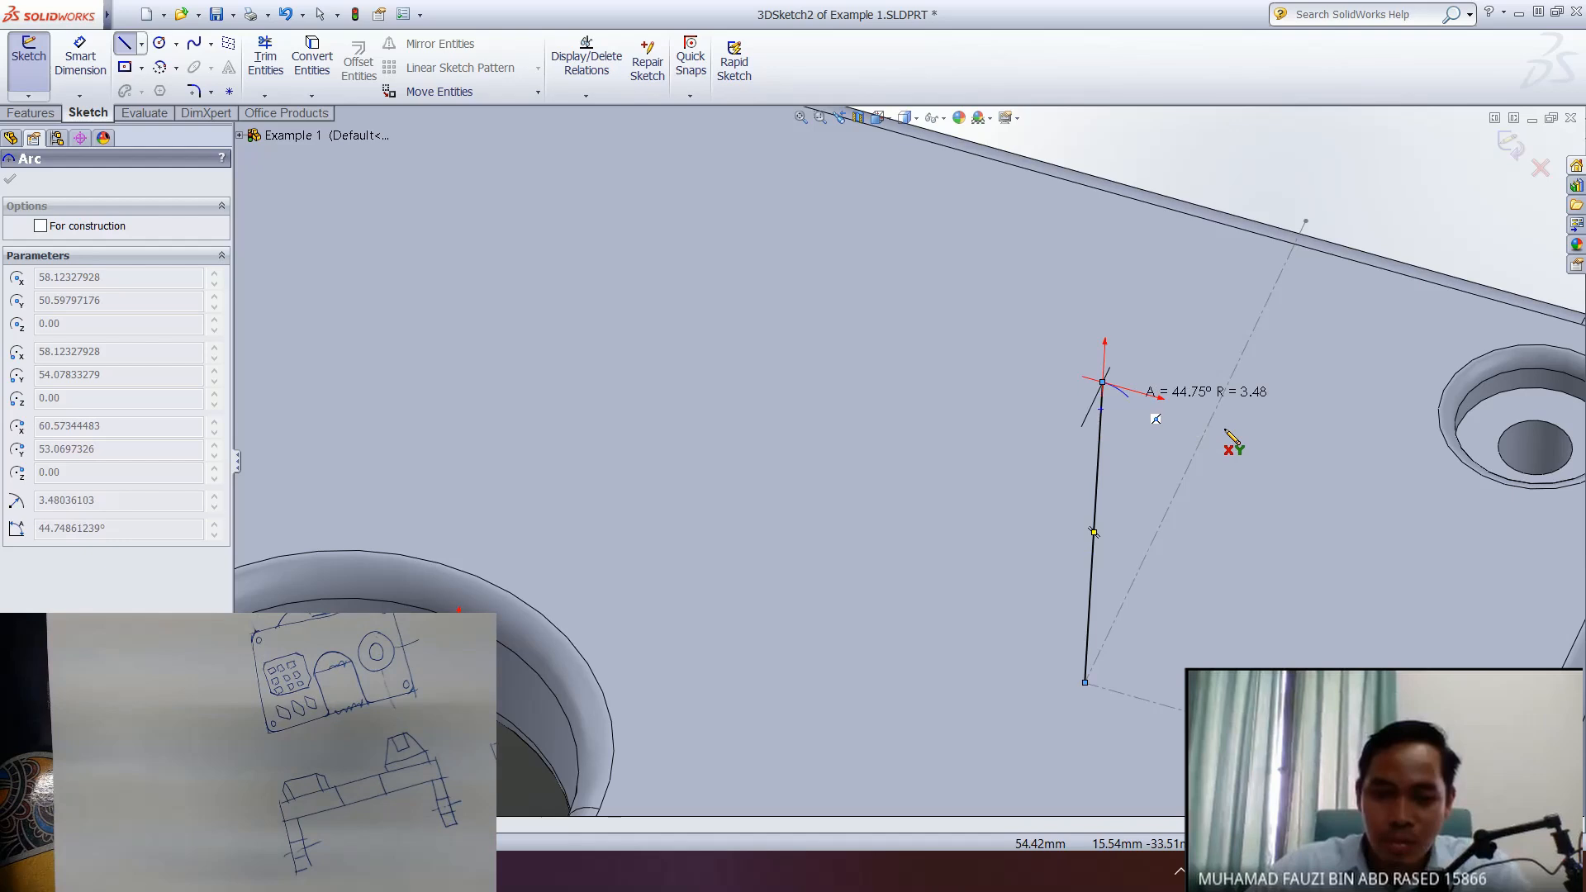
key(Tab)
key(Tab)
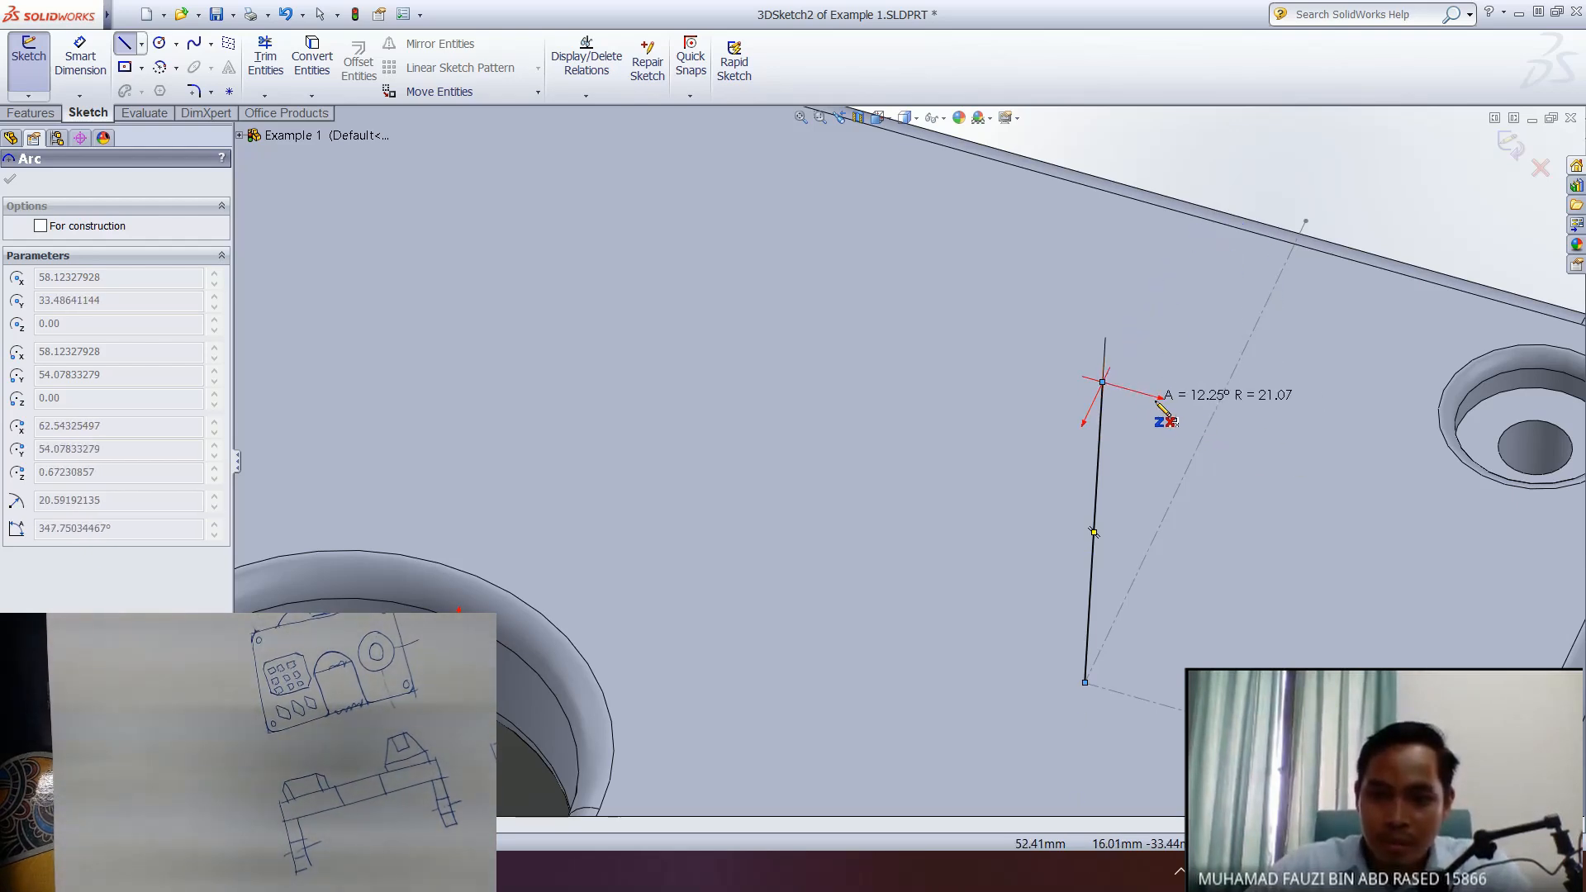
middle_drag(1197, 381, 915, 421)
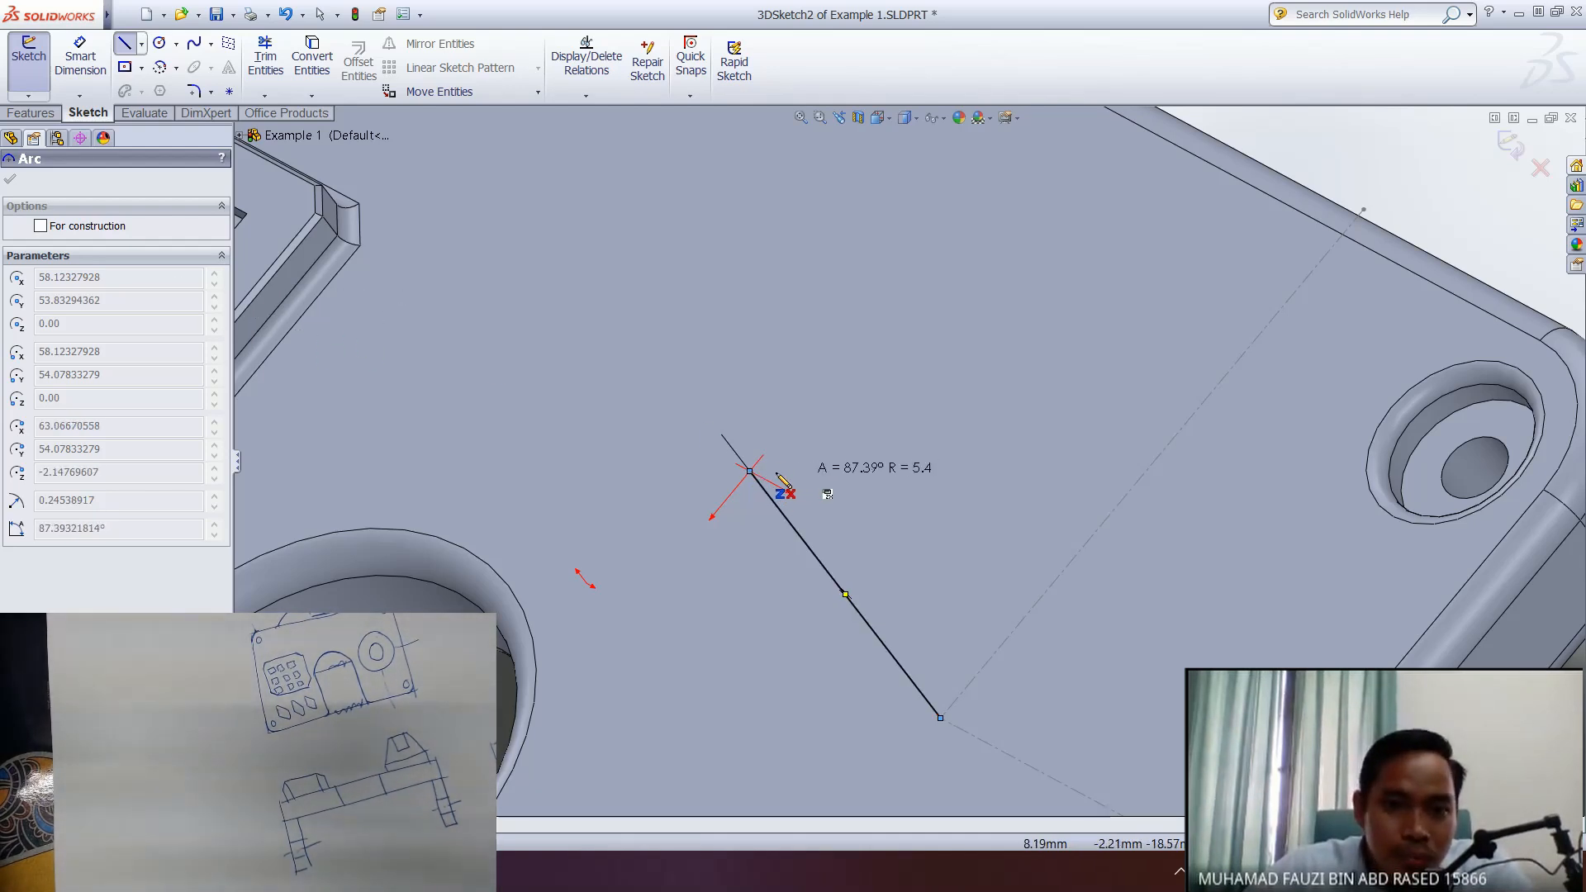
key(Escape)
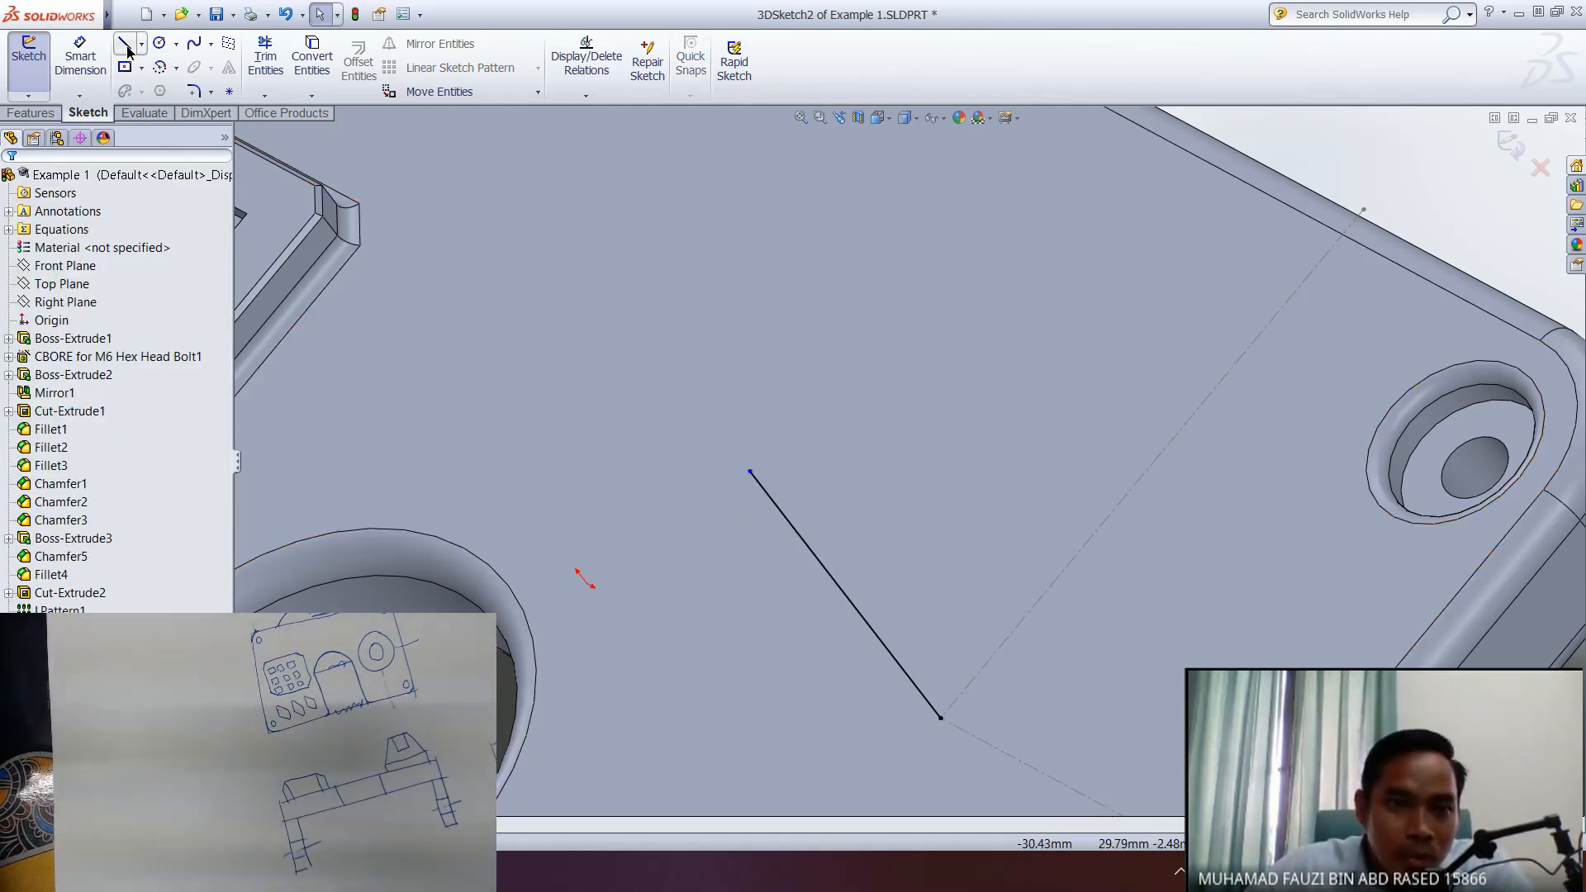
click(125, 44)
click(749, 472)
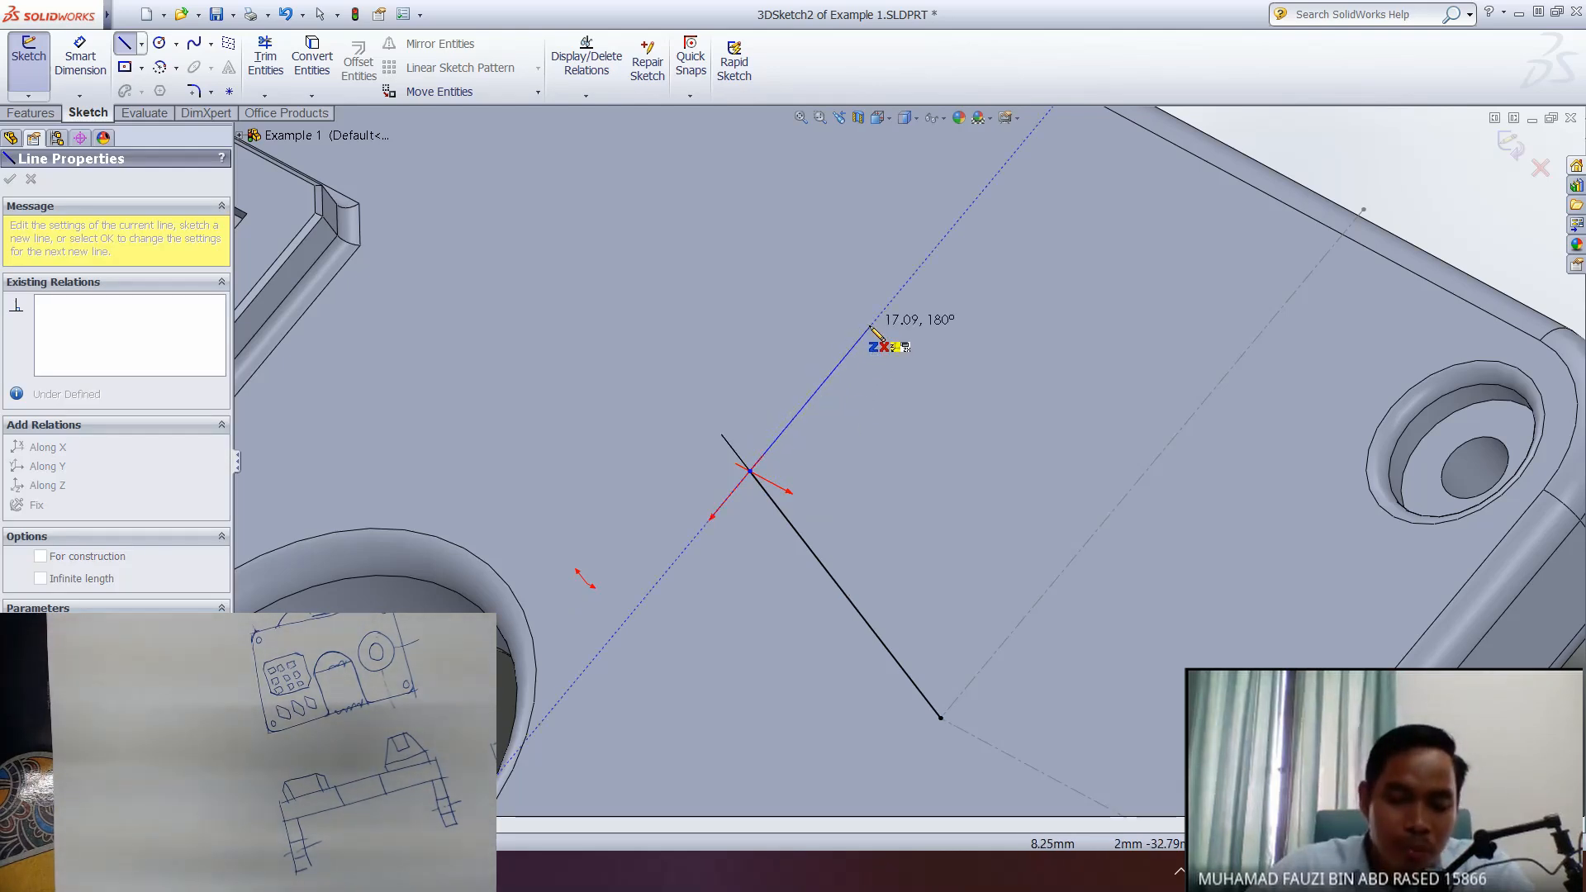
key(Tab)
key(Tab)
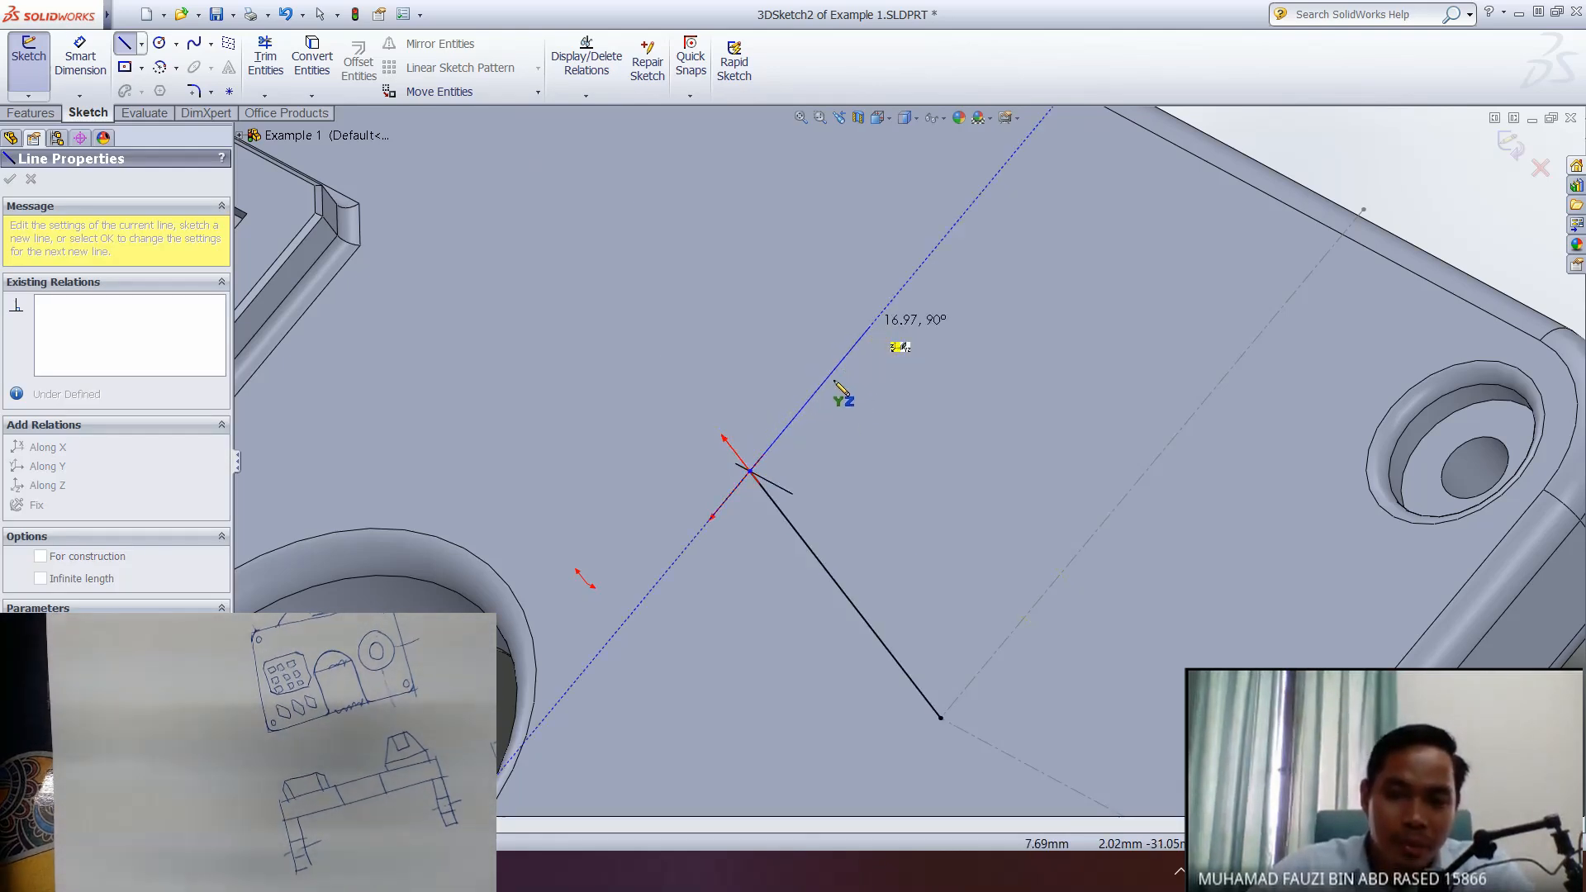
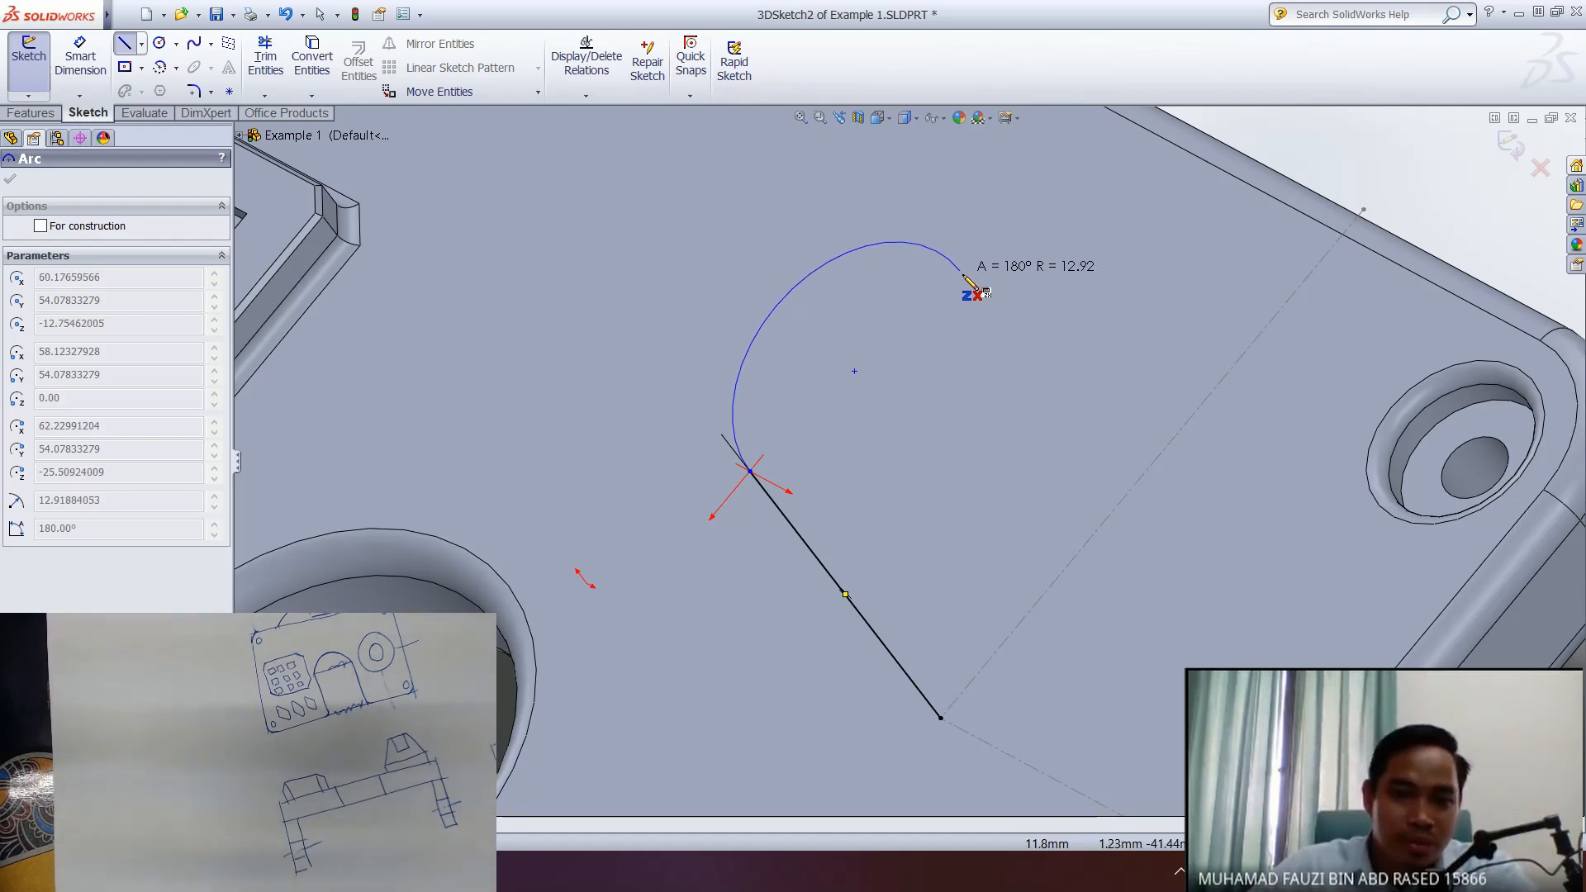
key(Escape)
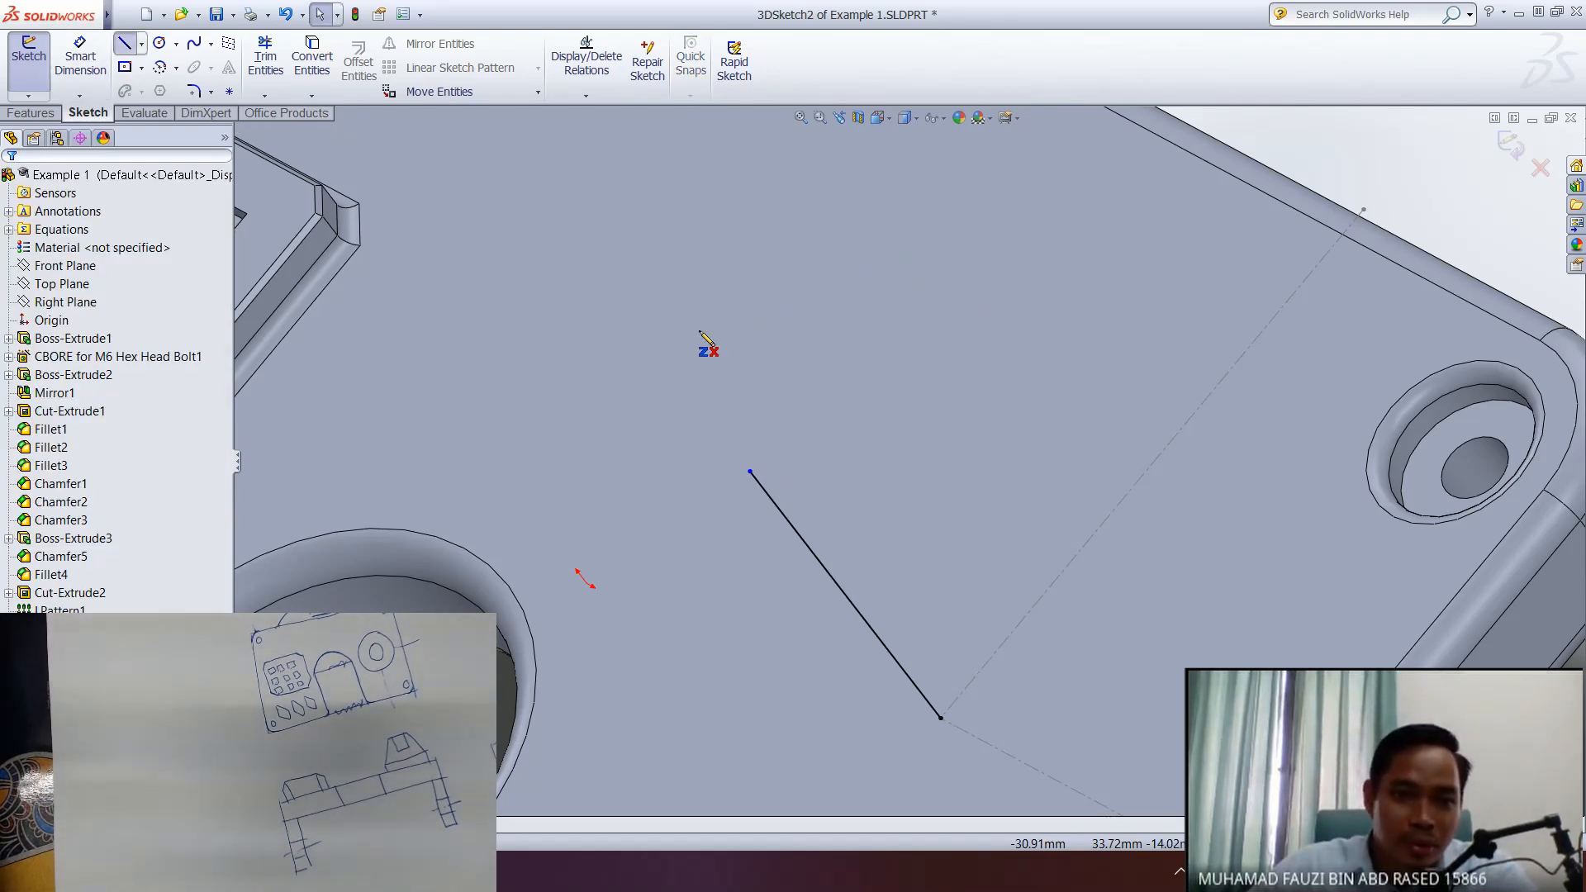
- Sketch a second 3D line in the ZX plane from the upright line's upper end along Z toward the plate's rear edge
click(750, 472)
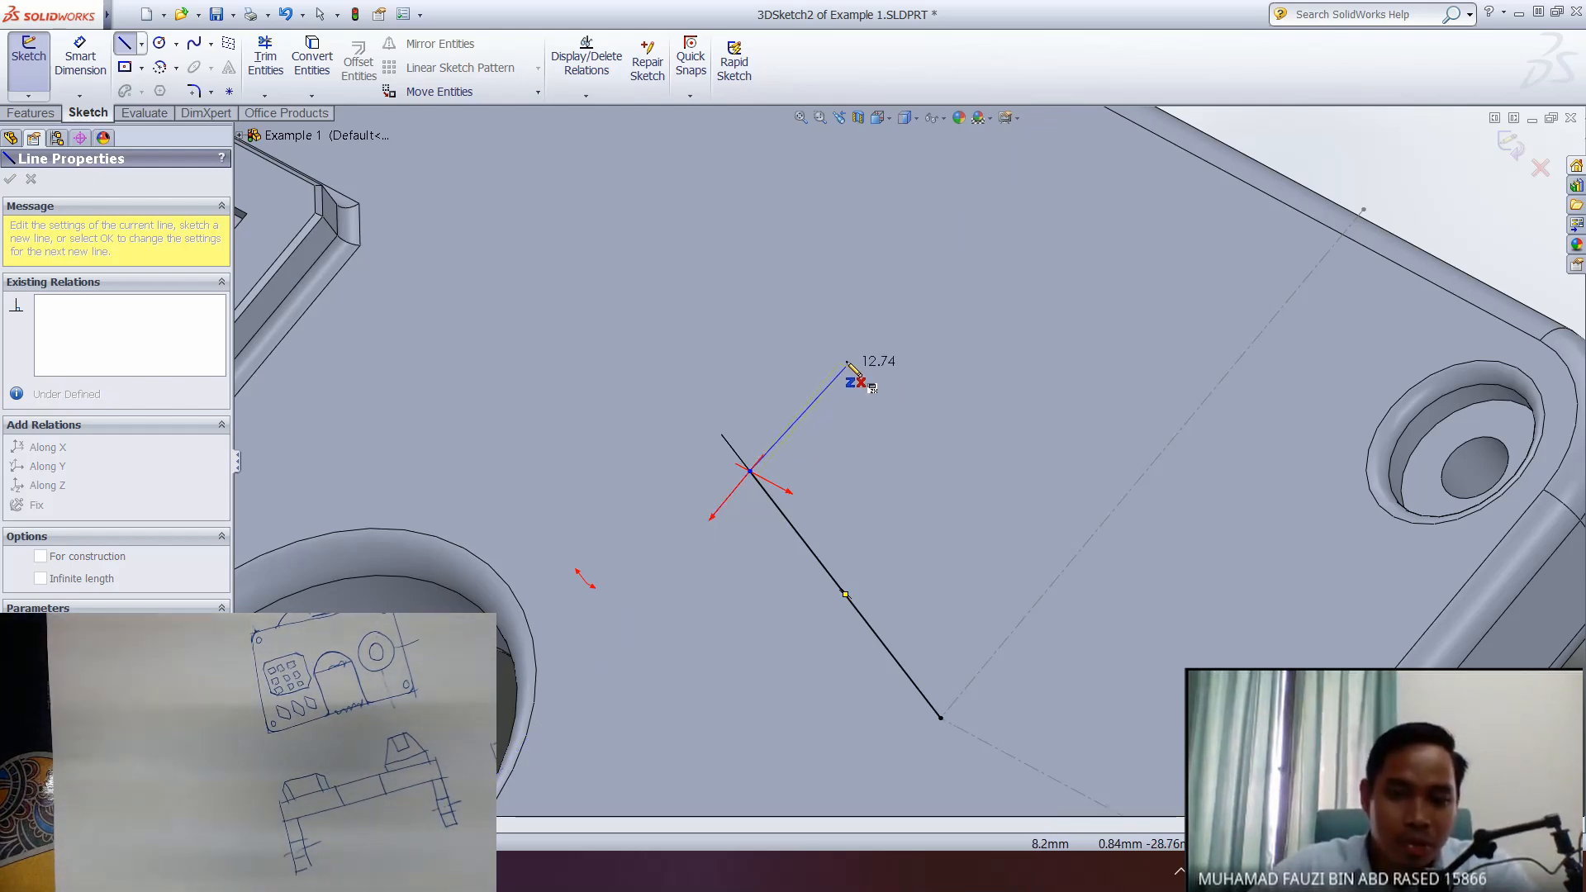
scroll(847, 365, down, 1)
scroll(850, 363, up, 1)
scroll(852, 364, up, 1)
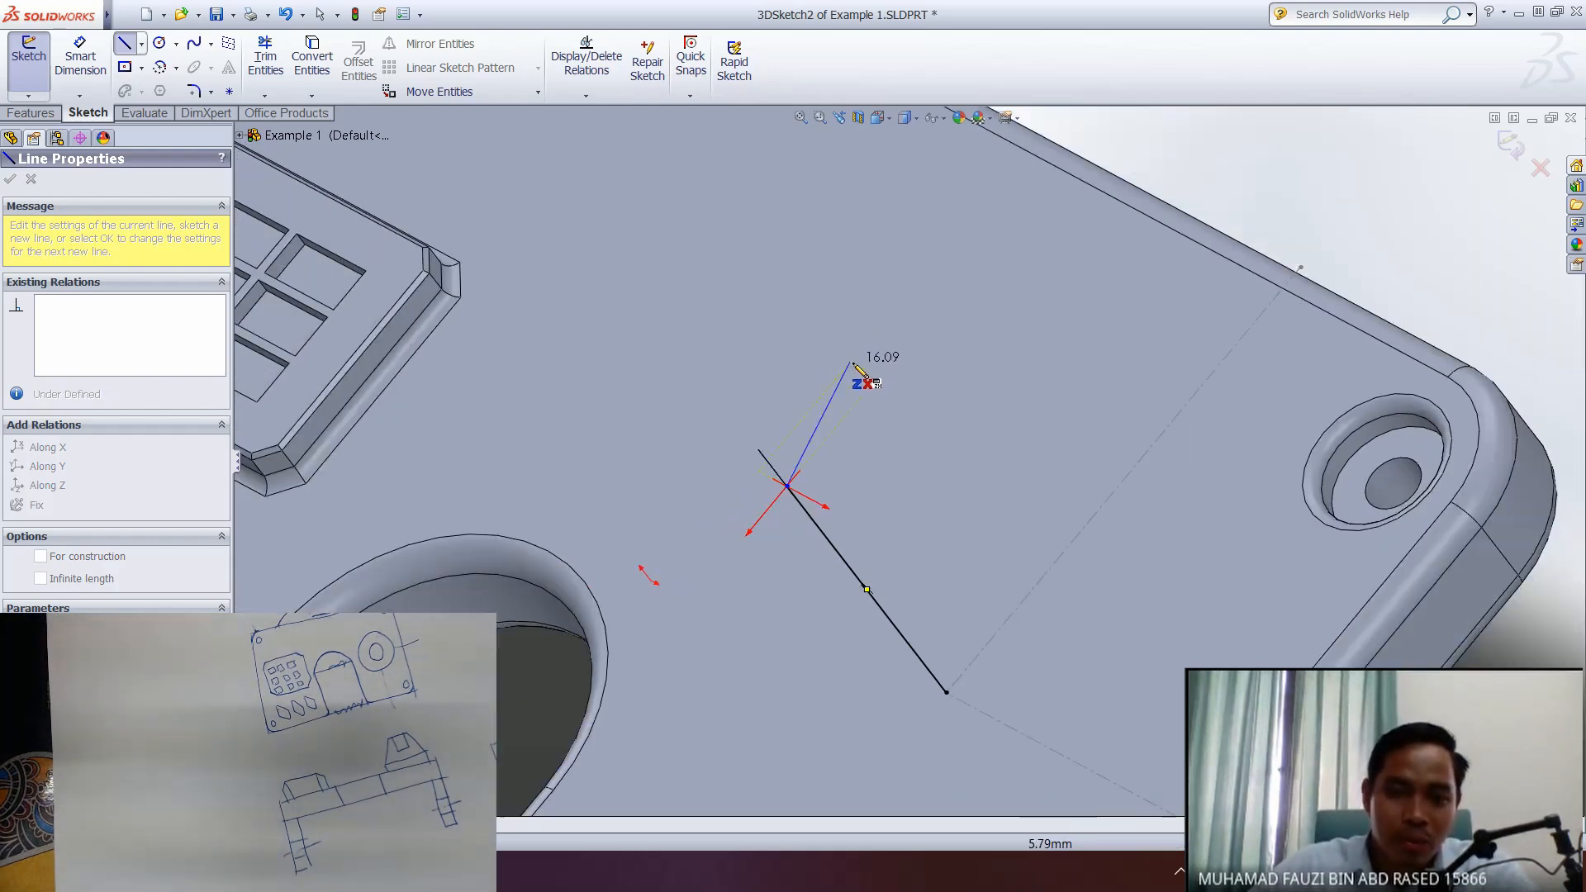
click(1011, 219)
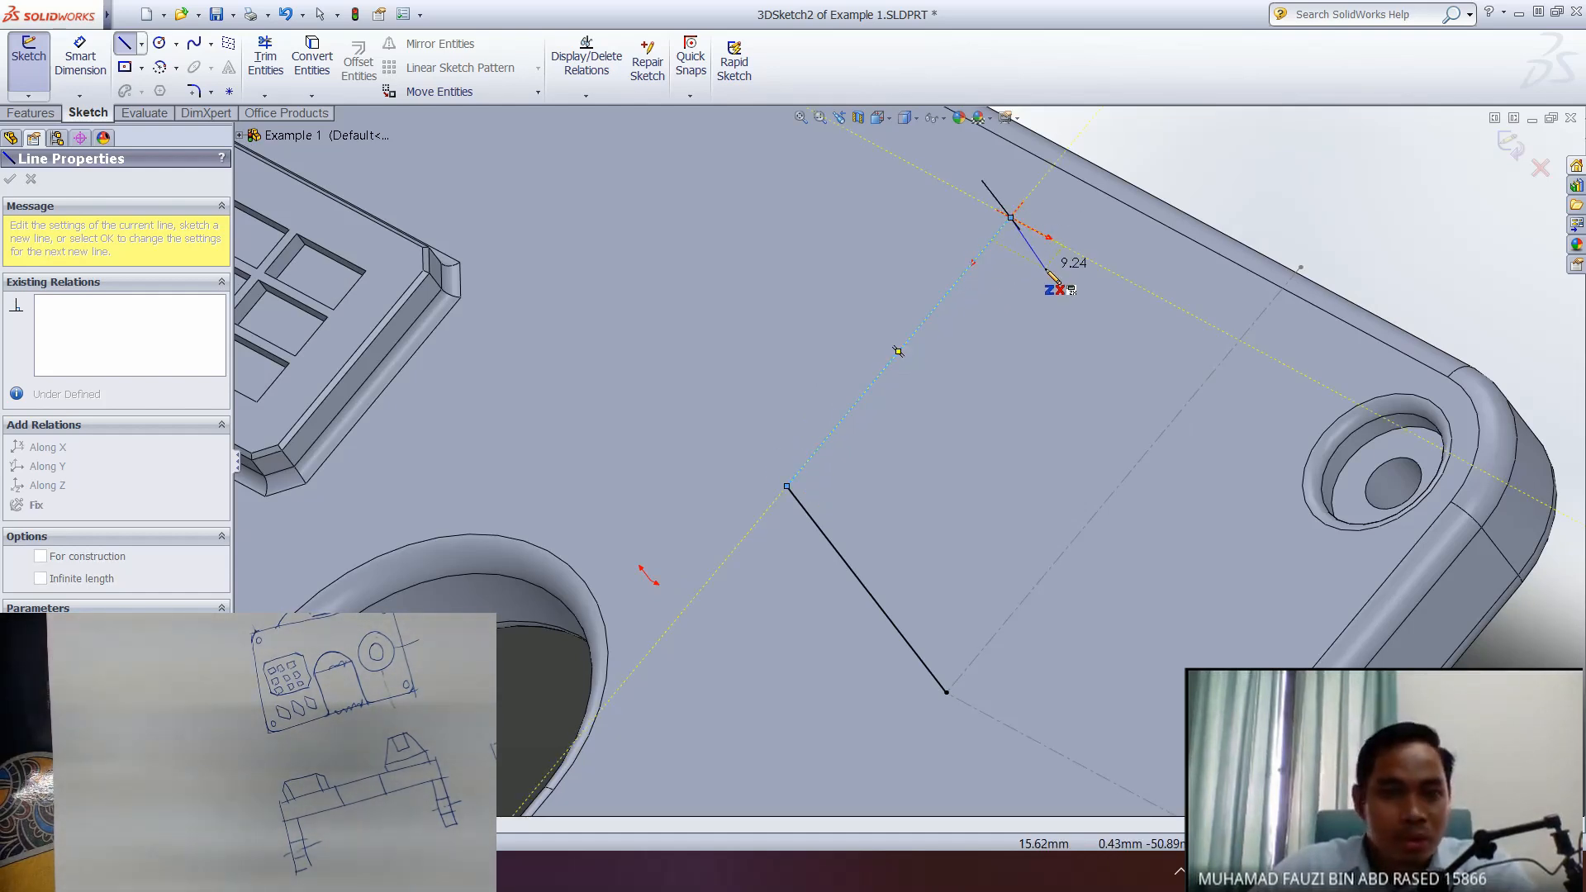
key(Escape)
key(Escape)
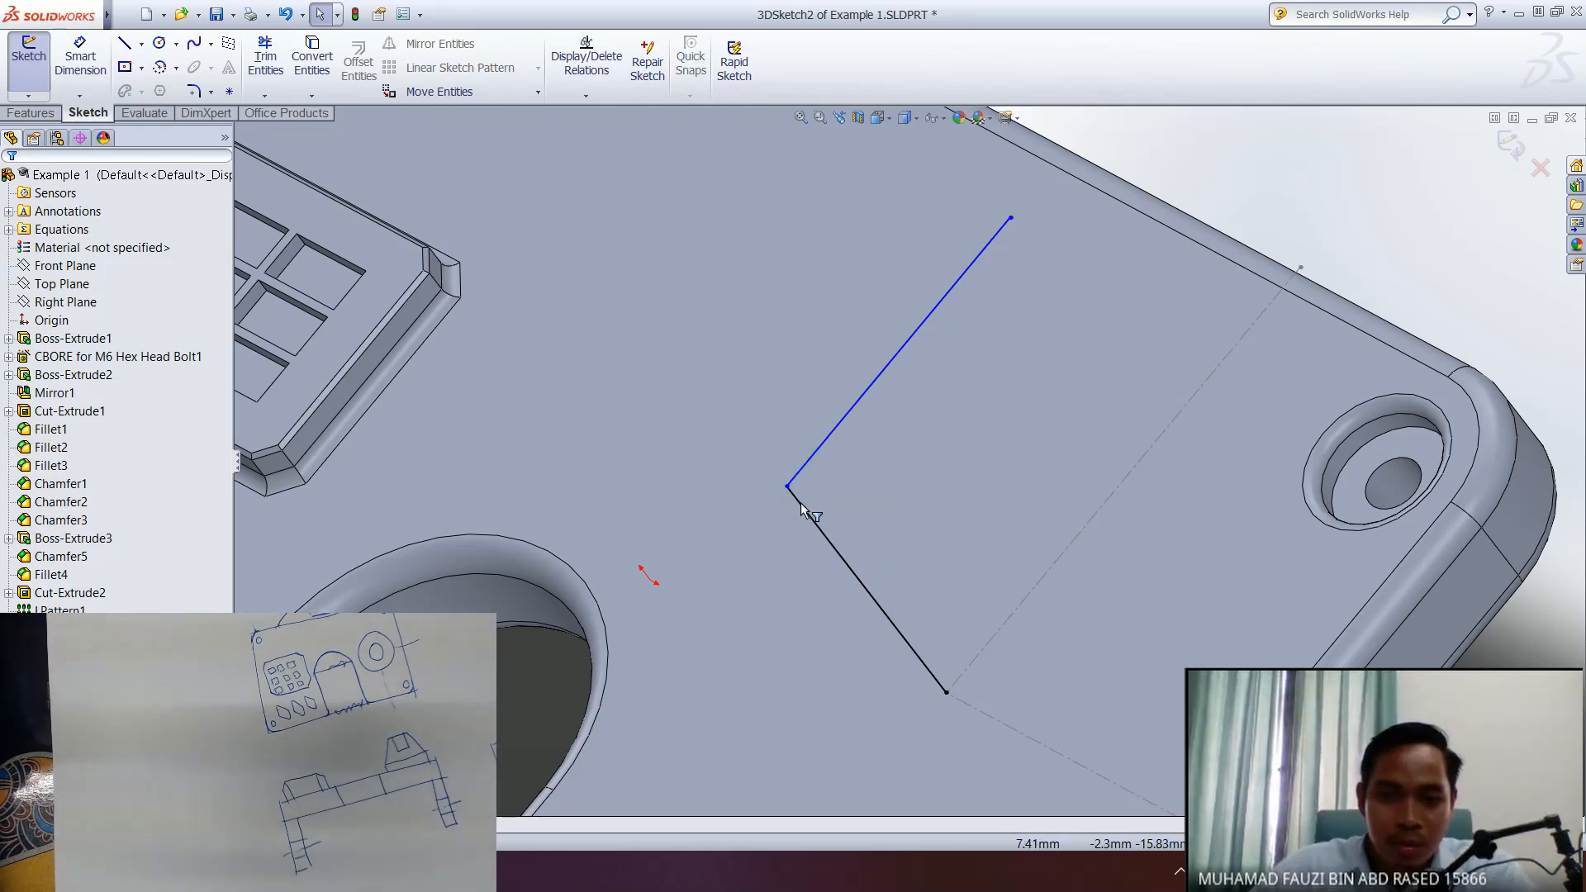
- Finish the 3D sketch containing the upright line and the line toward the plate's rear edge
mouse_move(834, 578)
middle_down()
mouse_move(760, 576)
mouse_move(925, 554)
middle_up()
scroll(848, 562, up, 2)
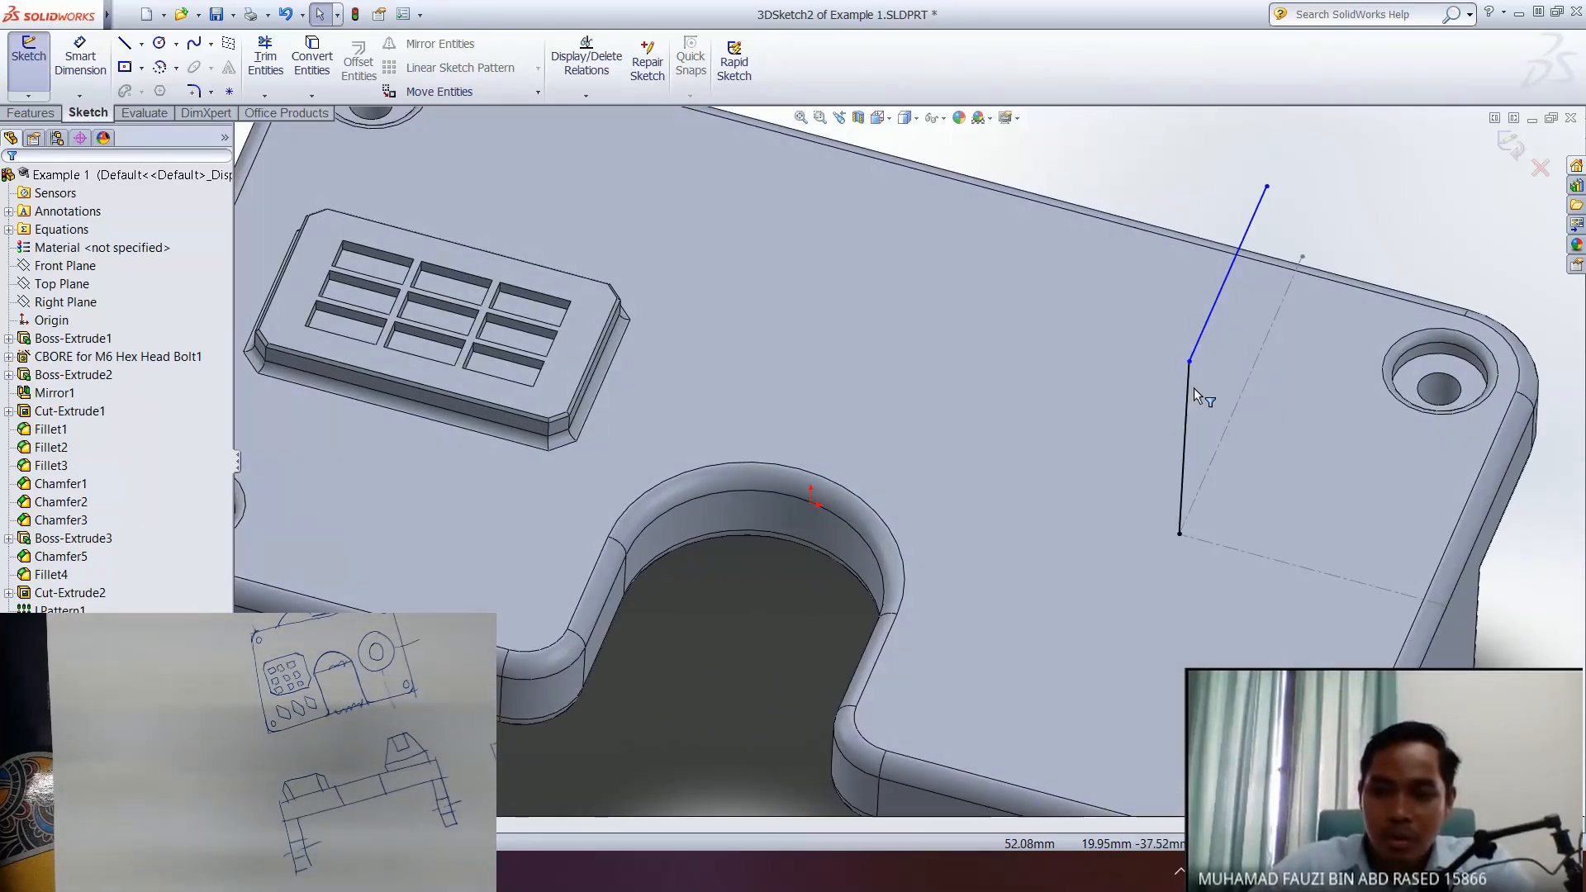
scroll(945, 534, up, 2)
middle_drag(967, 479, 785, 450)
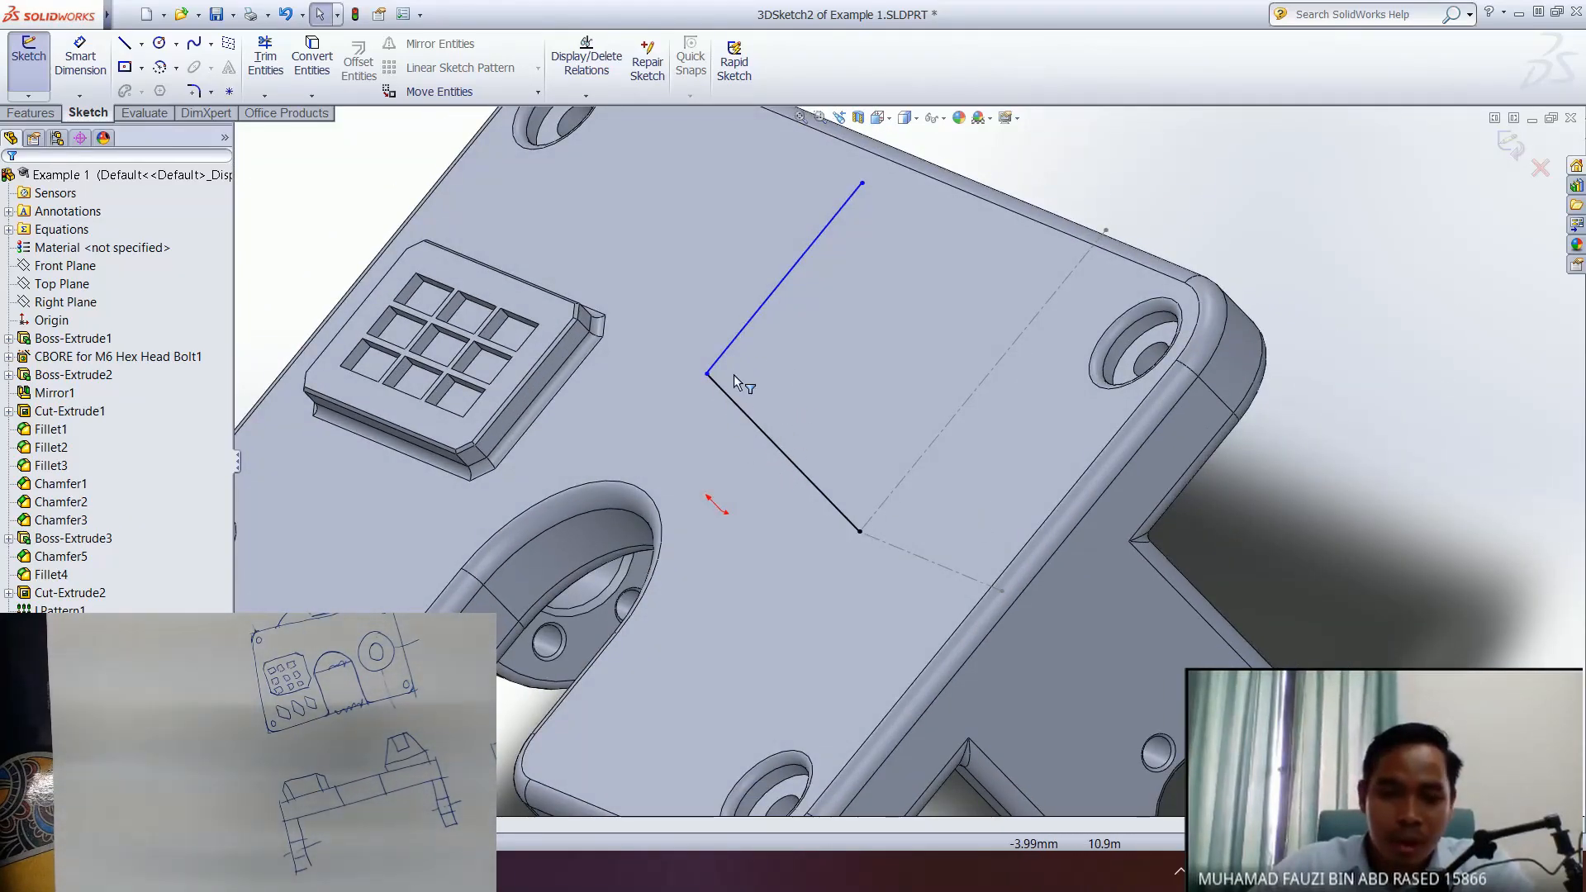
middle_drag(721, 388, 789, 390)
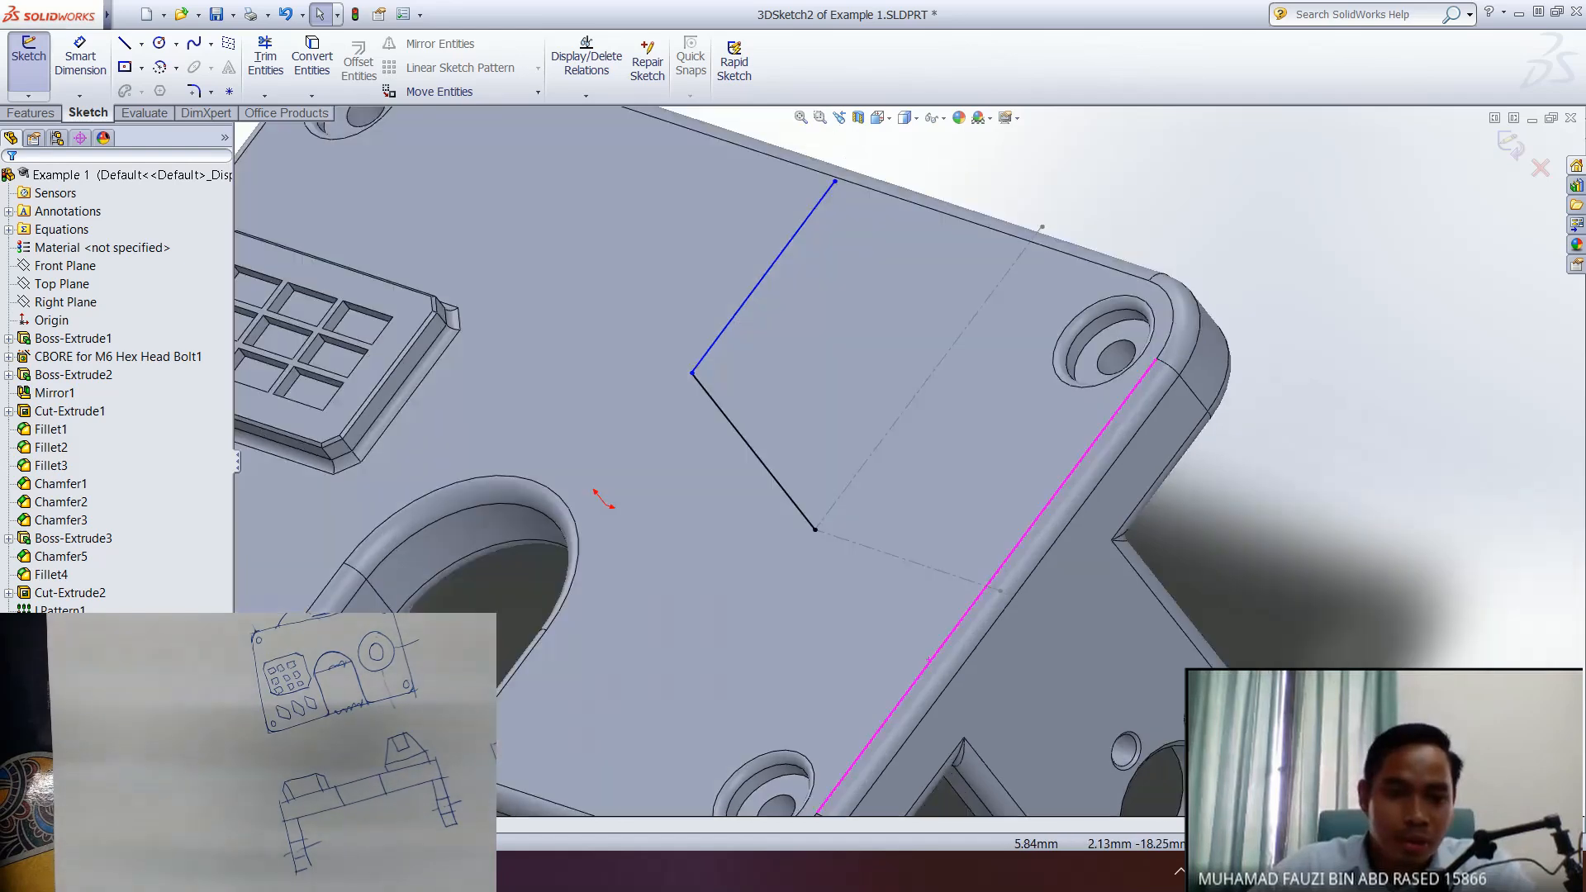
click(30, 113)
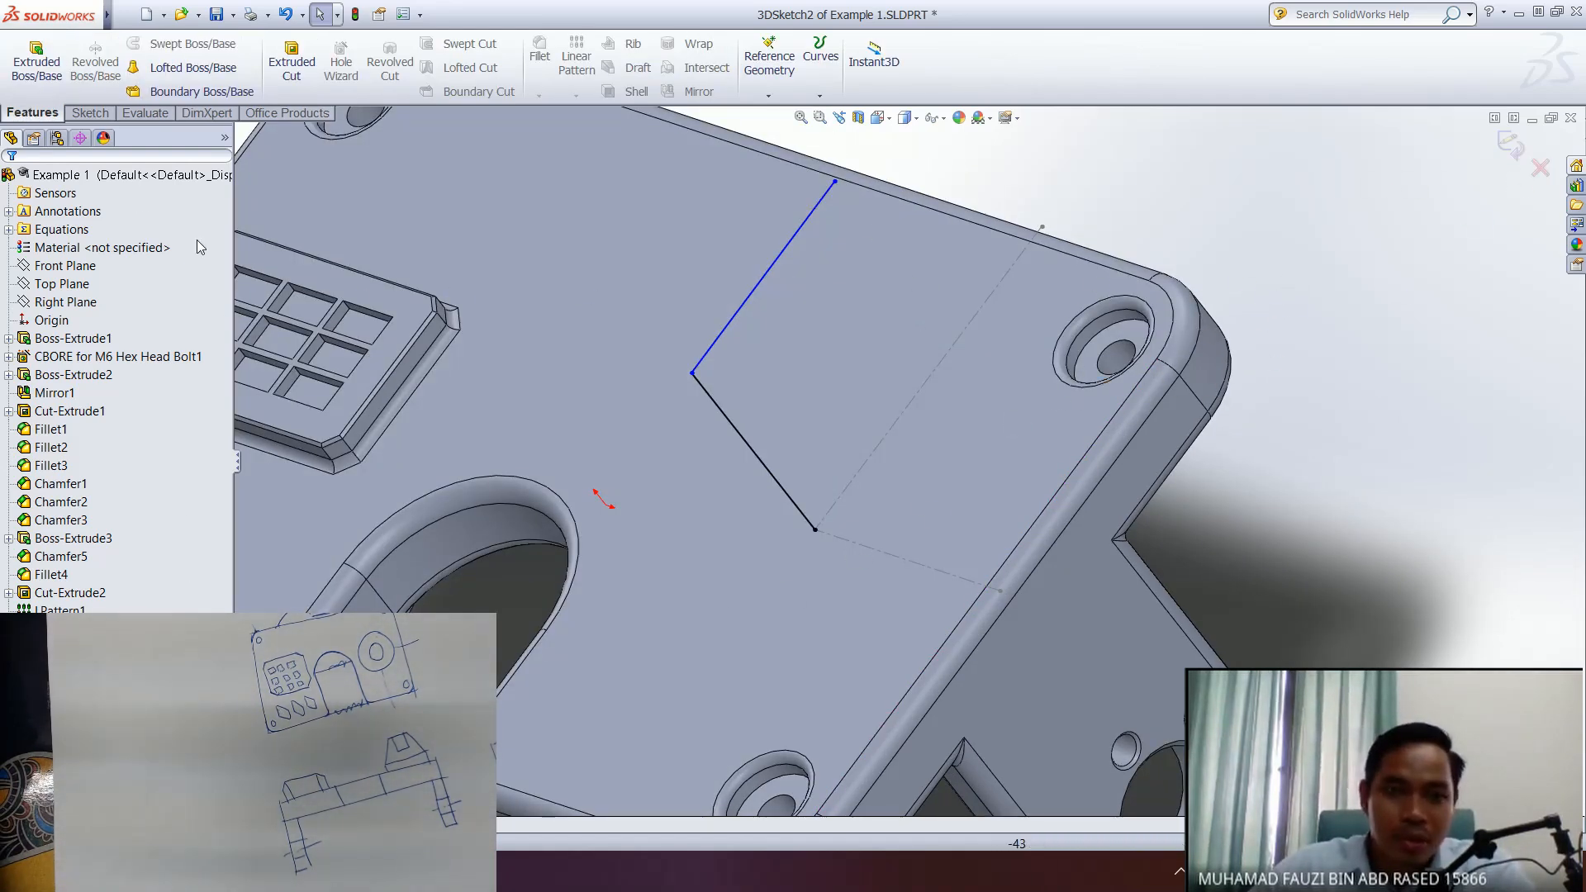
click(86, 114)
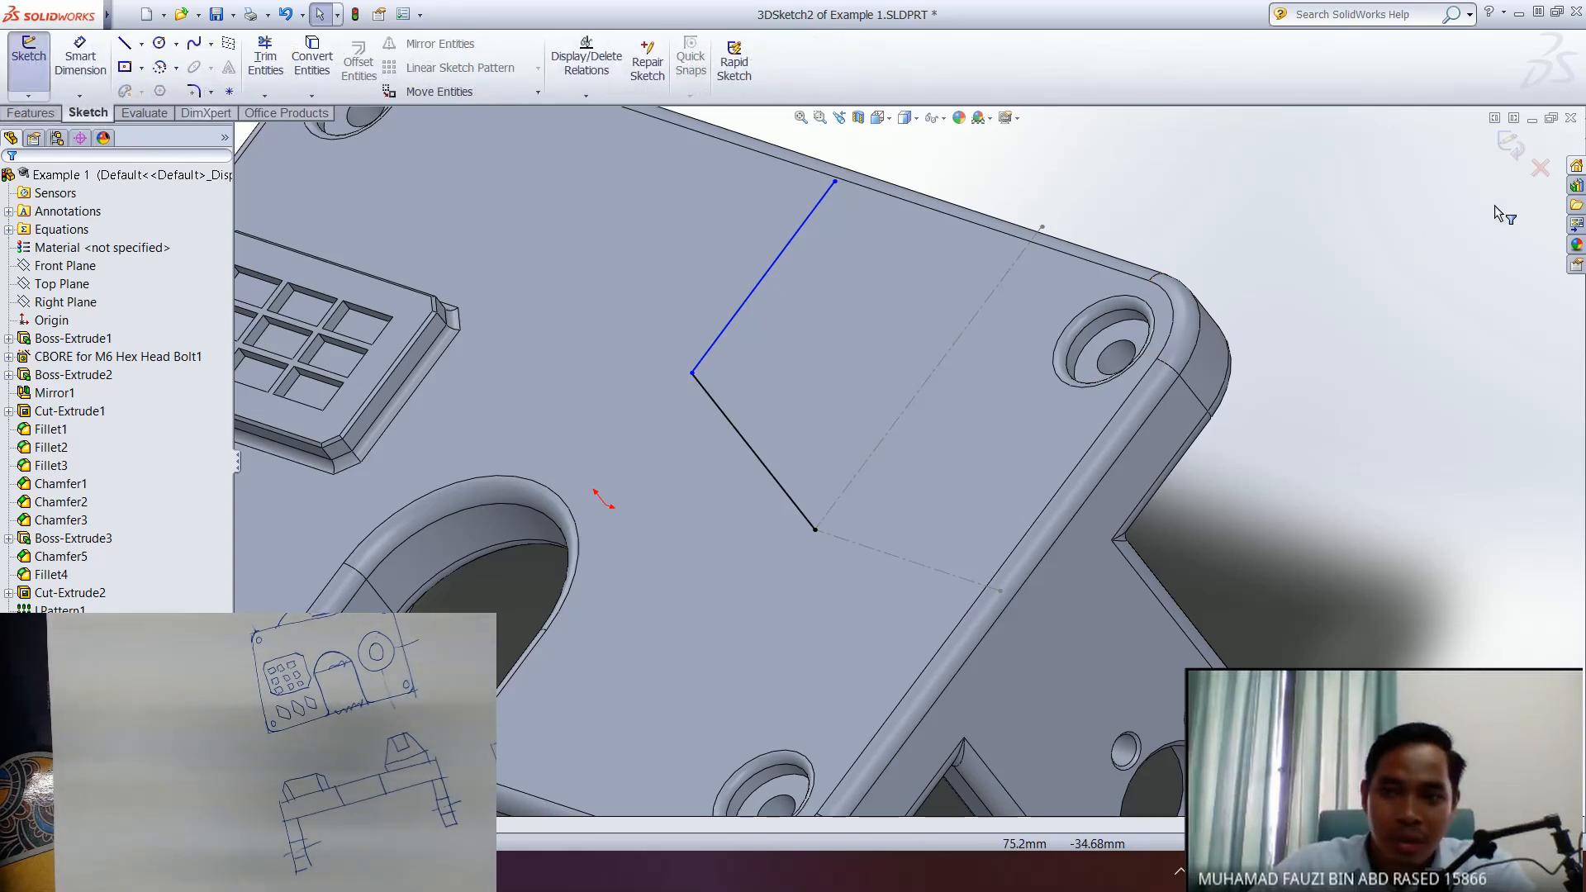
click(1511, 147)
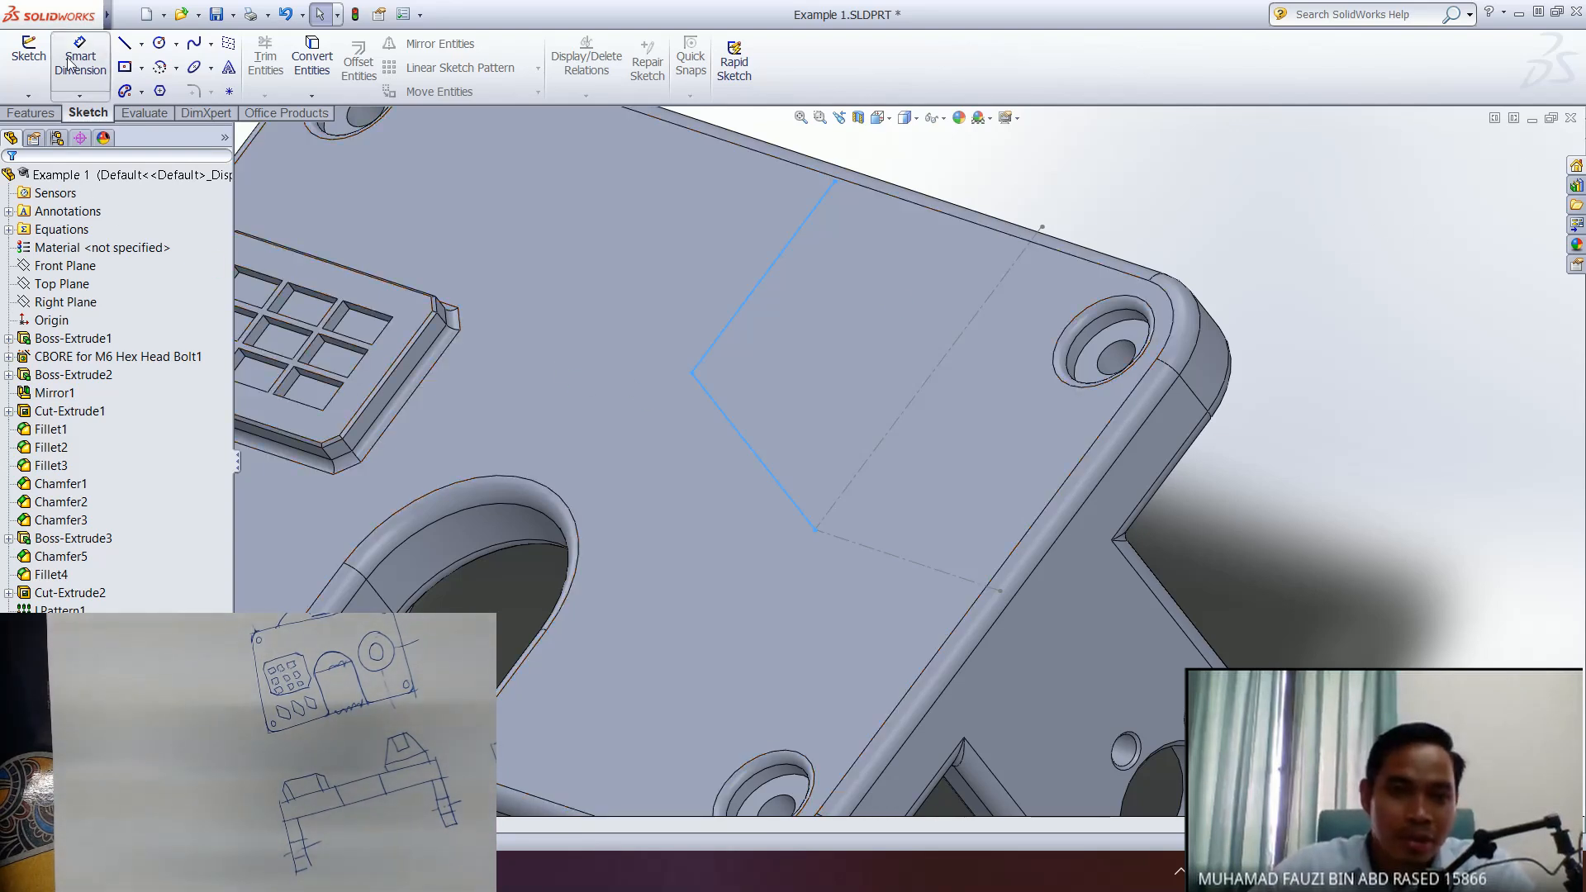
- Create a reference plane coincident with both lines of the 3D sketch
click(30, 113)
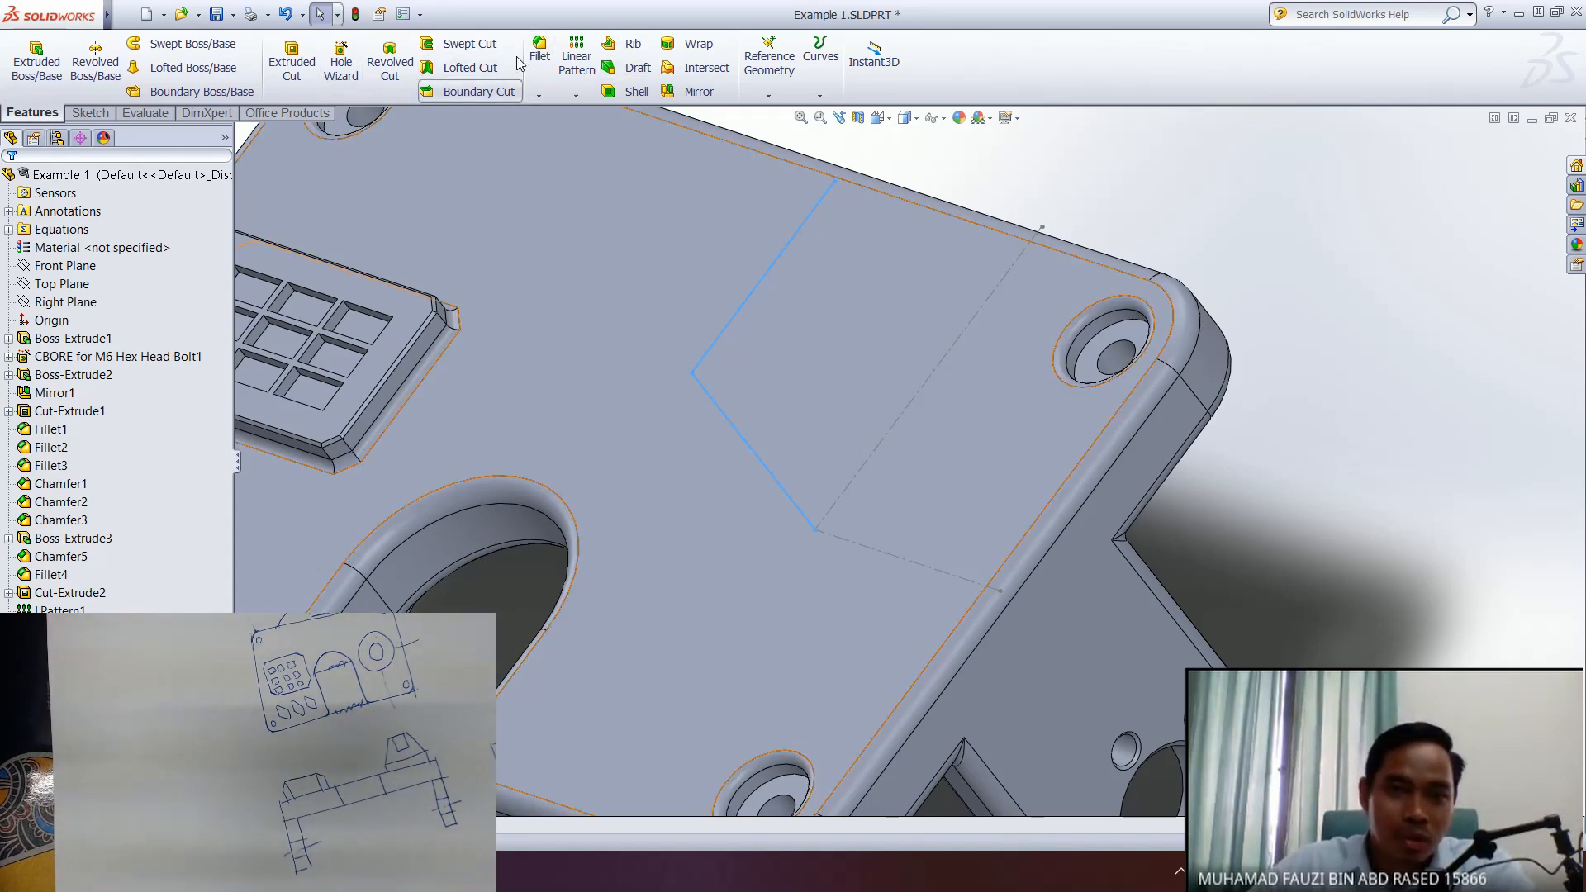
middle_drag(835, 404, 824, 413)
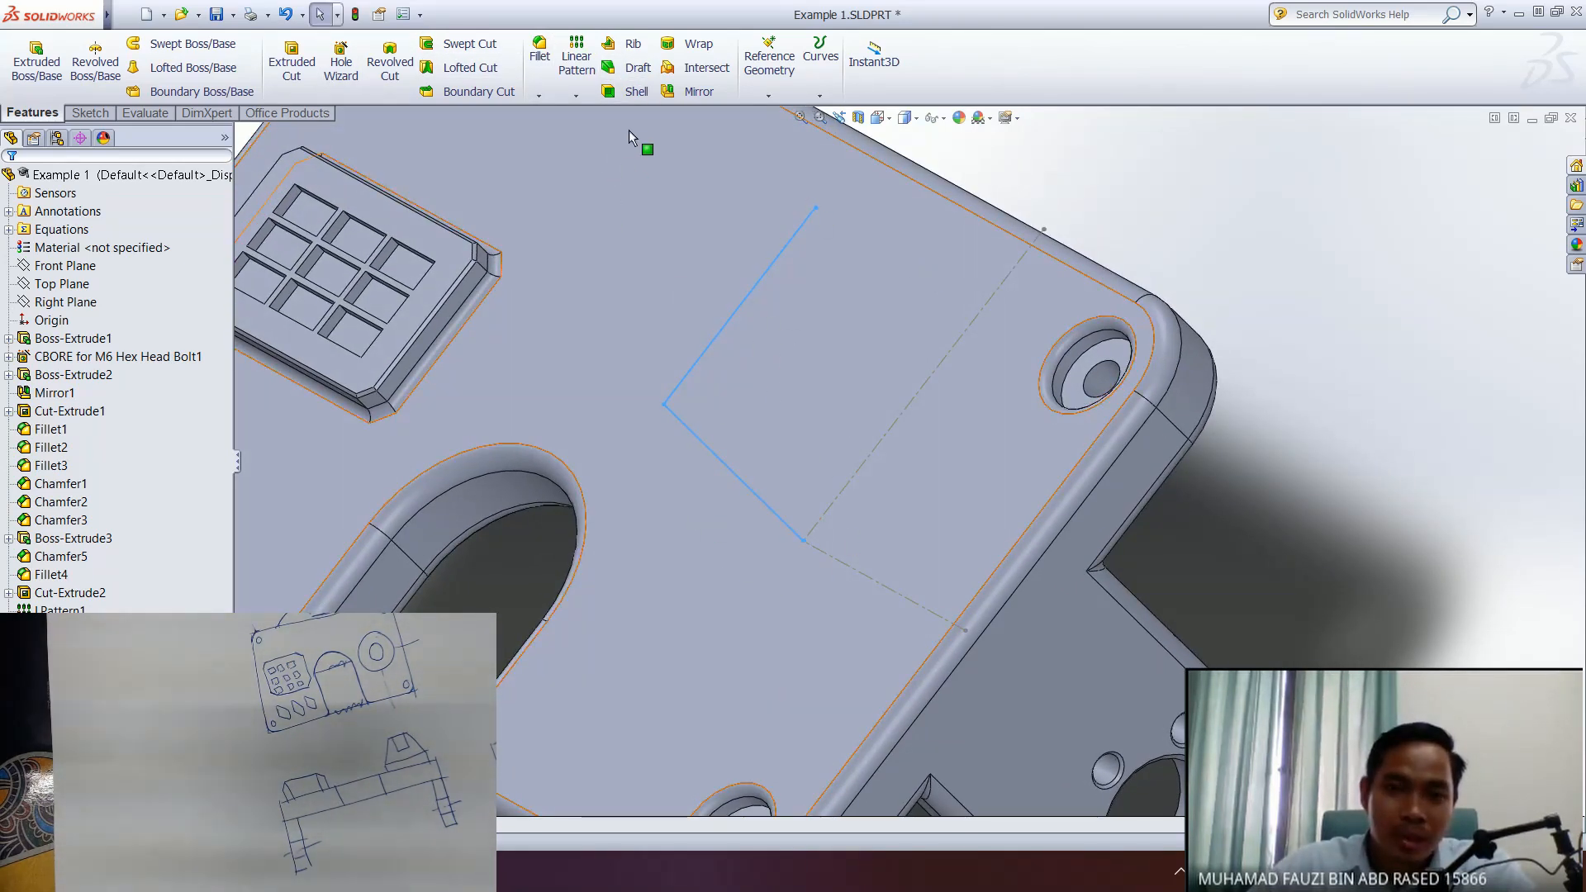
click(768, 97)
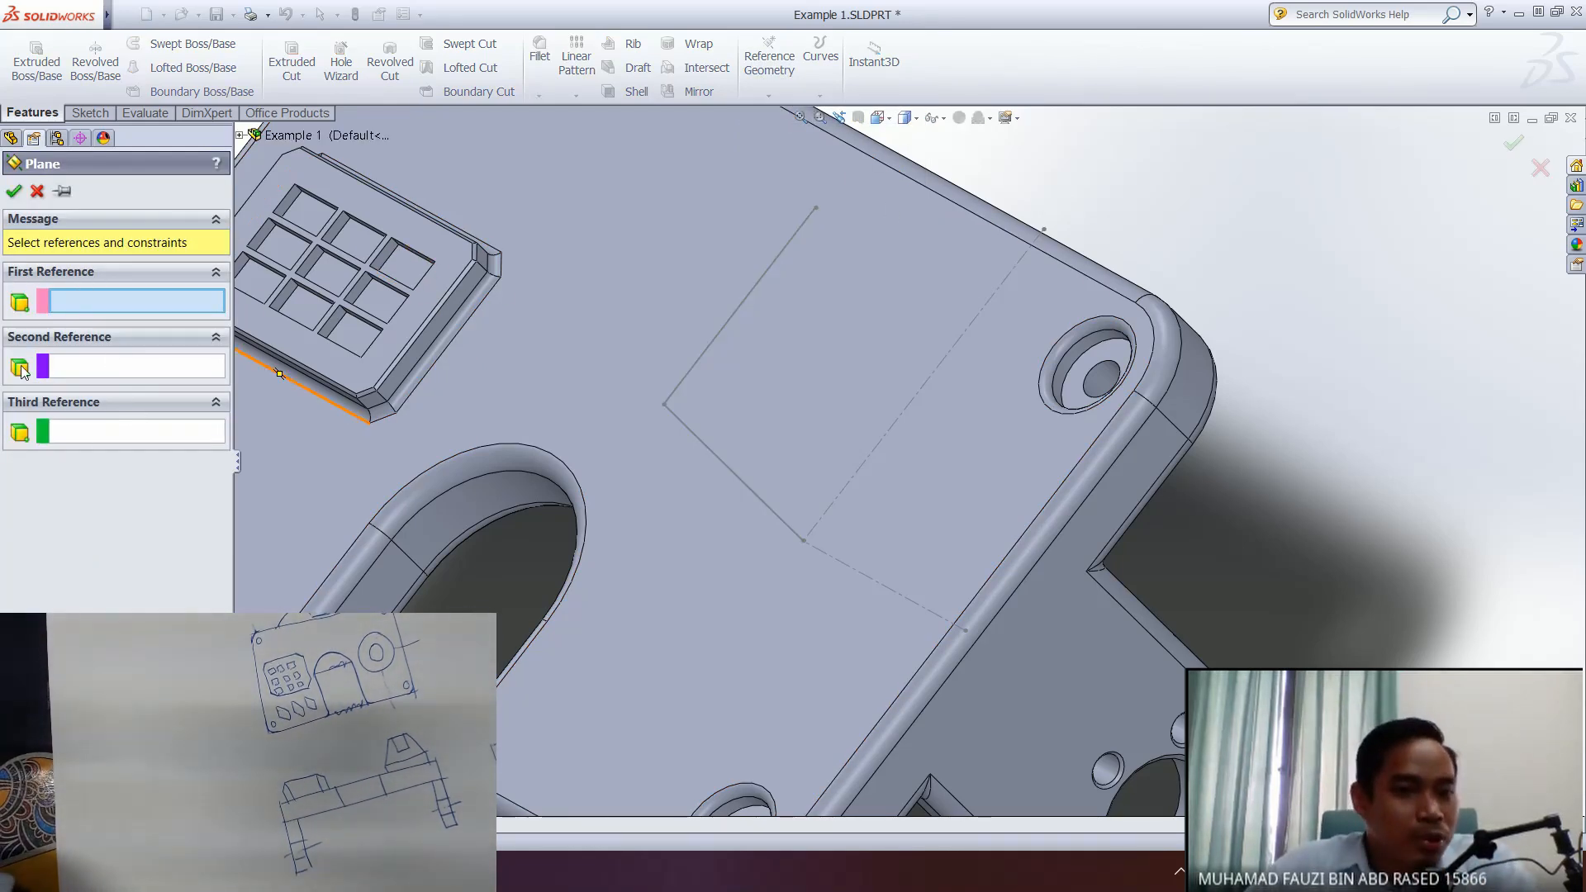
click(717, 340)
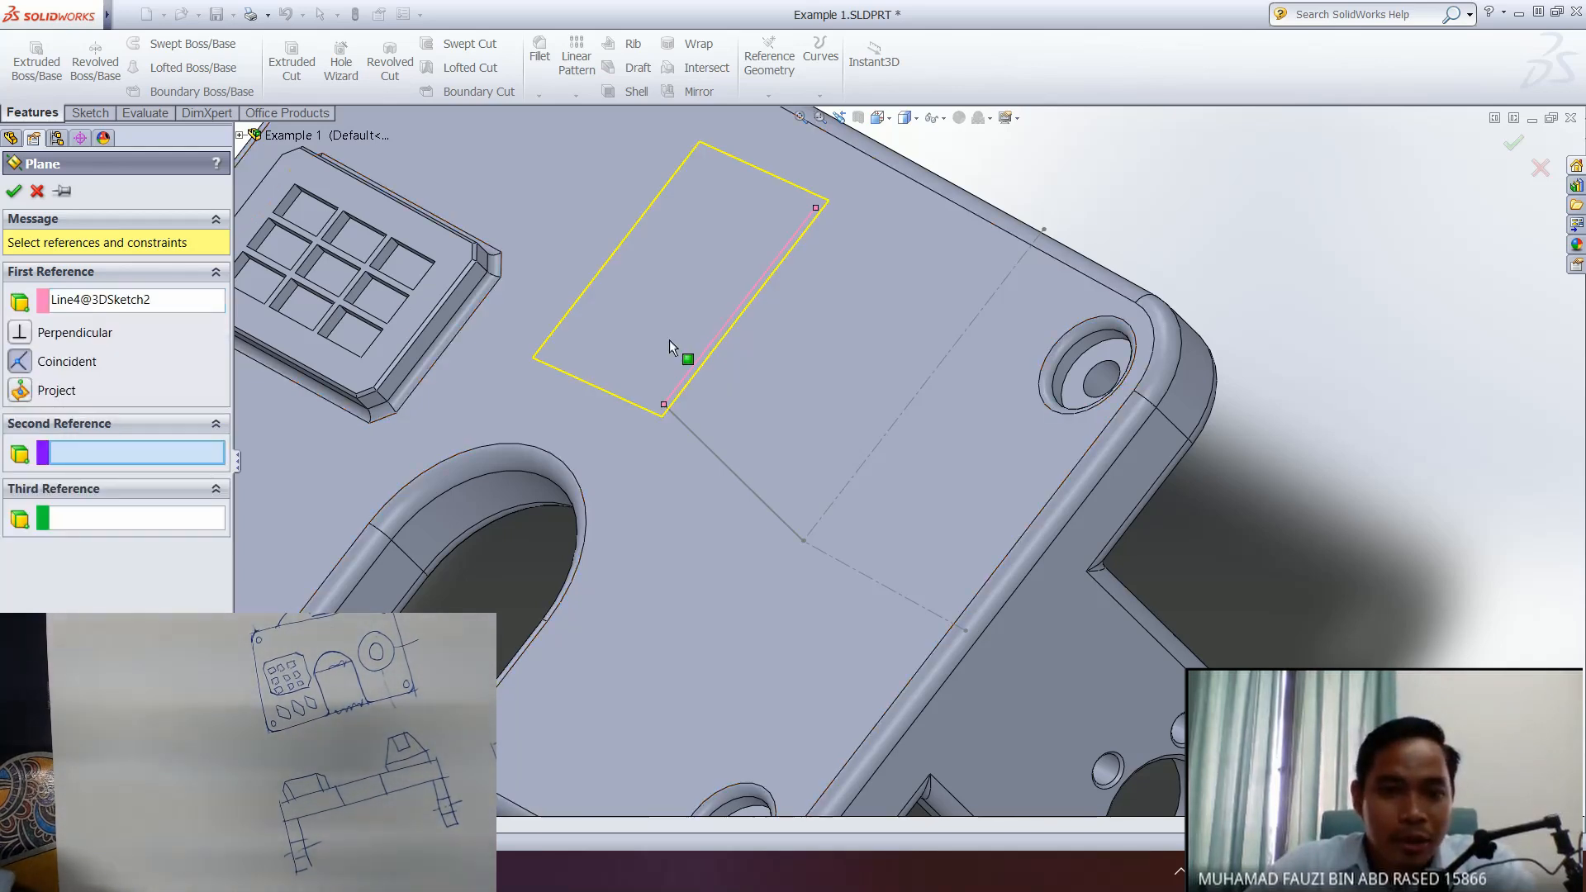
click(721, 459)
middle_drag(834, 546, 984, 270)
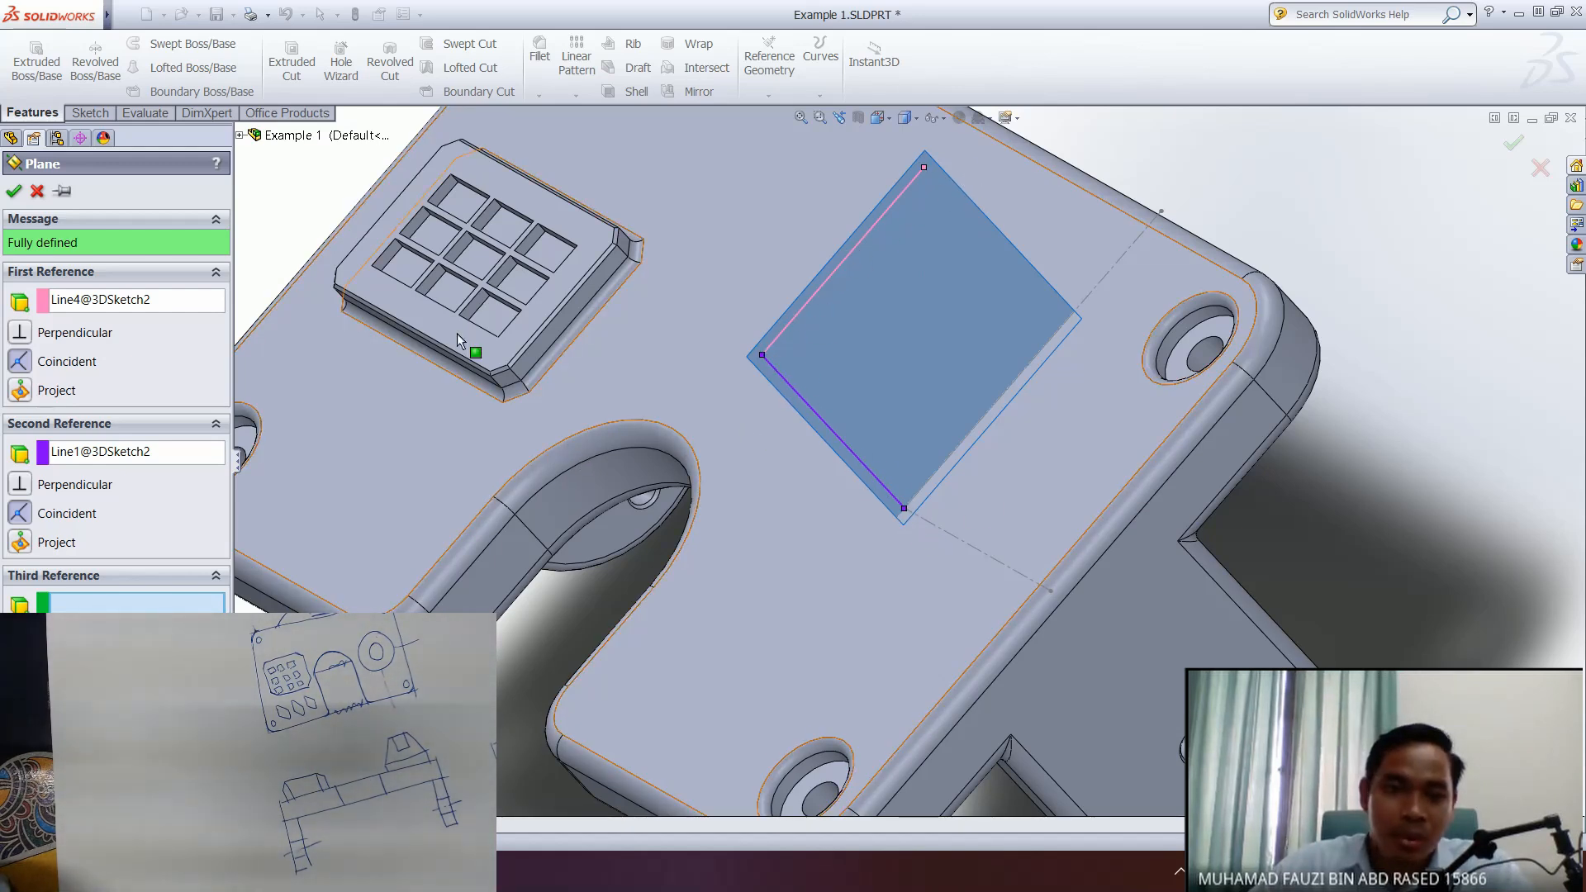
click(13, 192)
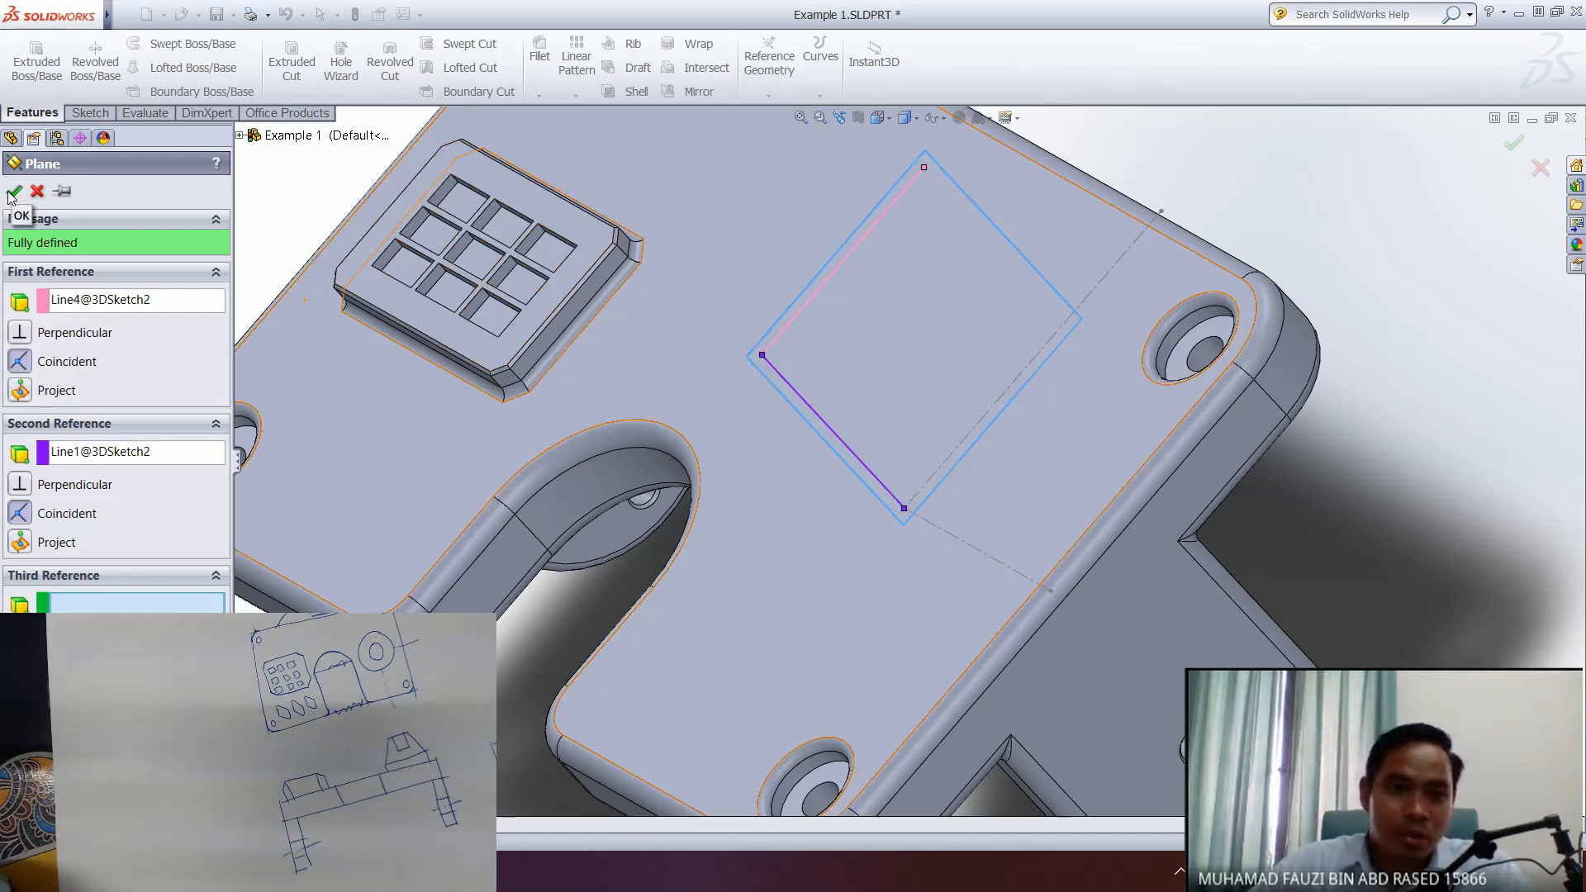
- Enlarge the displayed boundary of the new reference plane toward the plate's front edge and upward
drag(824, 440, 623, 673)
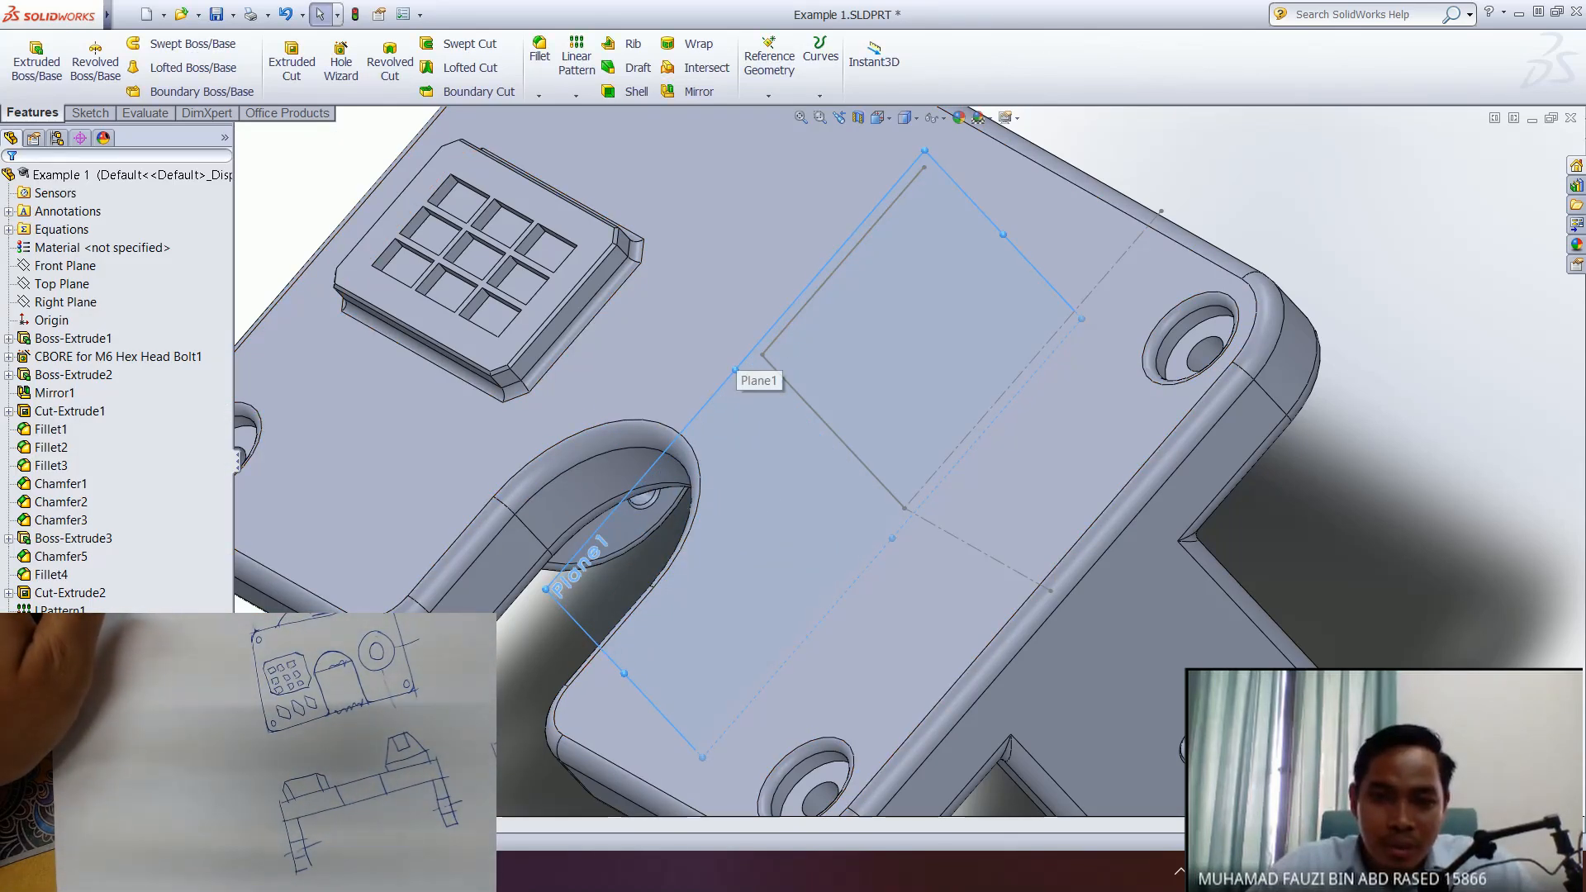
drag(734, 369, 619, 245)
mouse_move(954, 377)
middle_down()
mouse_move(917, 294)
mouse_move(820, 389)
middle_up()
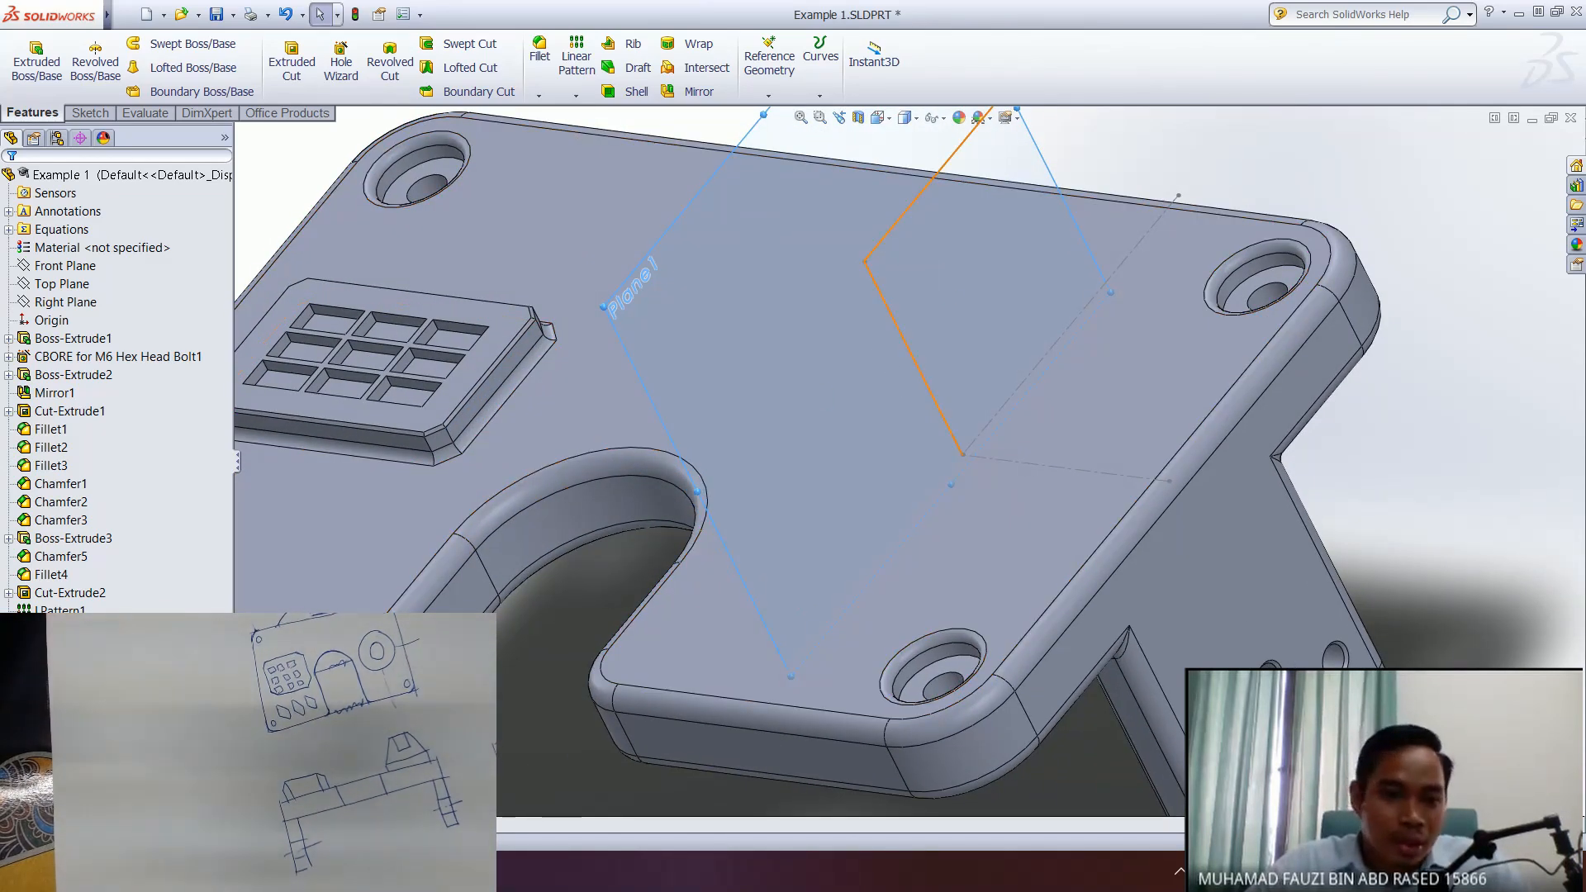
- Select the 3D sketch together with the centerline sketch on the top face and hide both
click(78, 590)
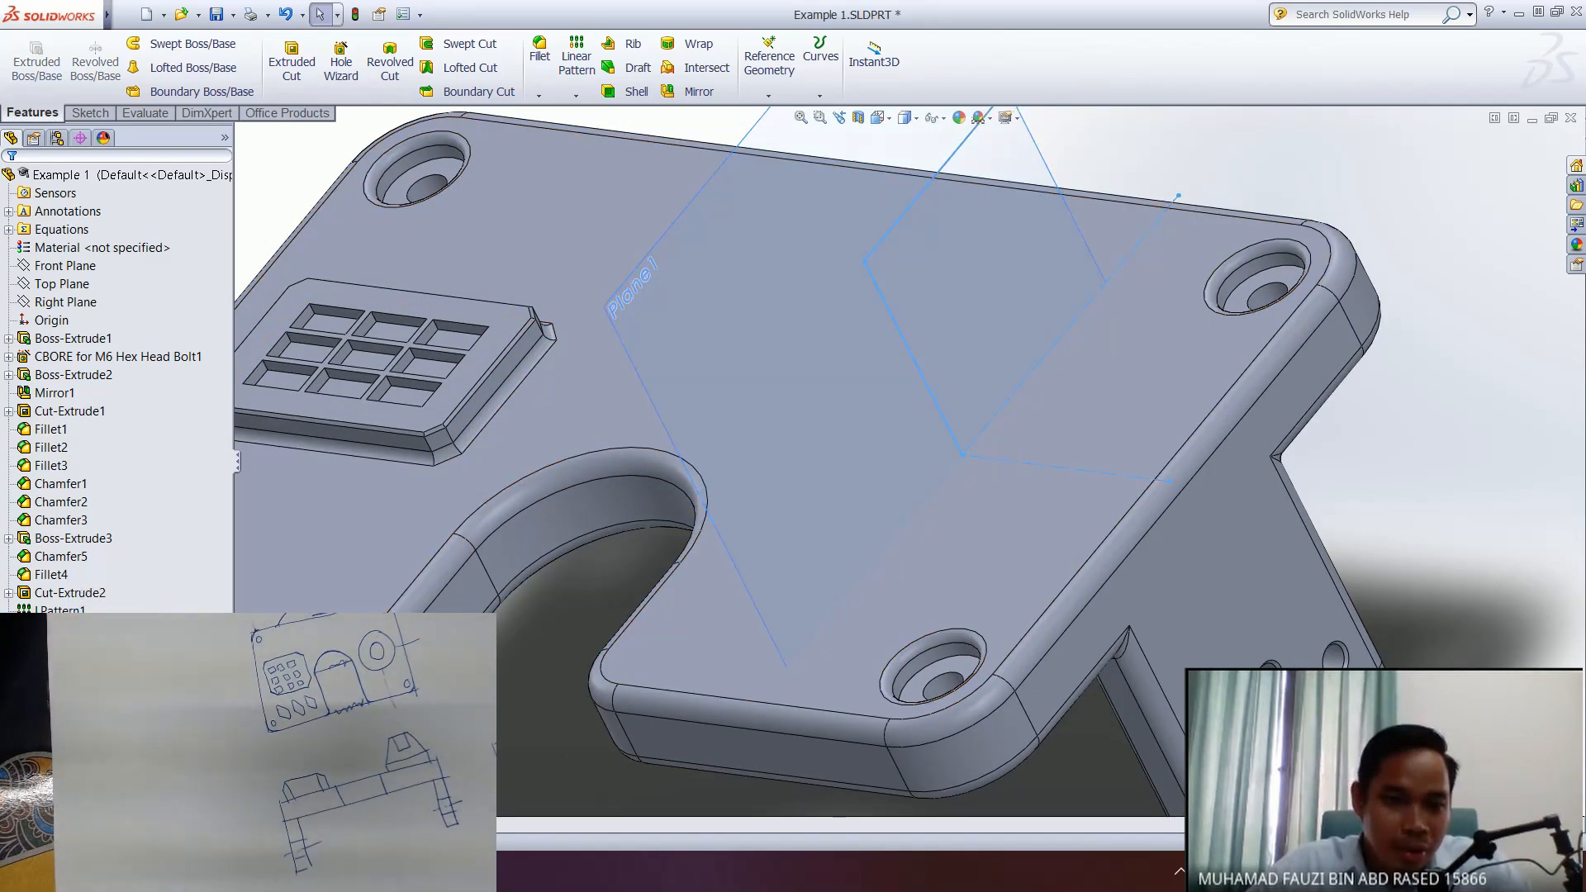
click(1459, 460)
mouse_move(937, 553)
middle_down()
mouse_move(973, 573)
mouse_move(991, 552)
middle_up()
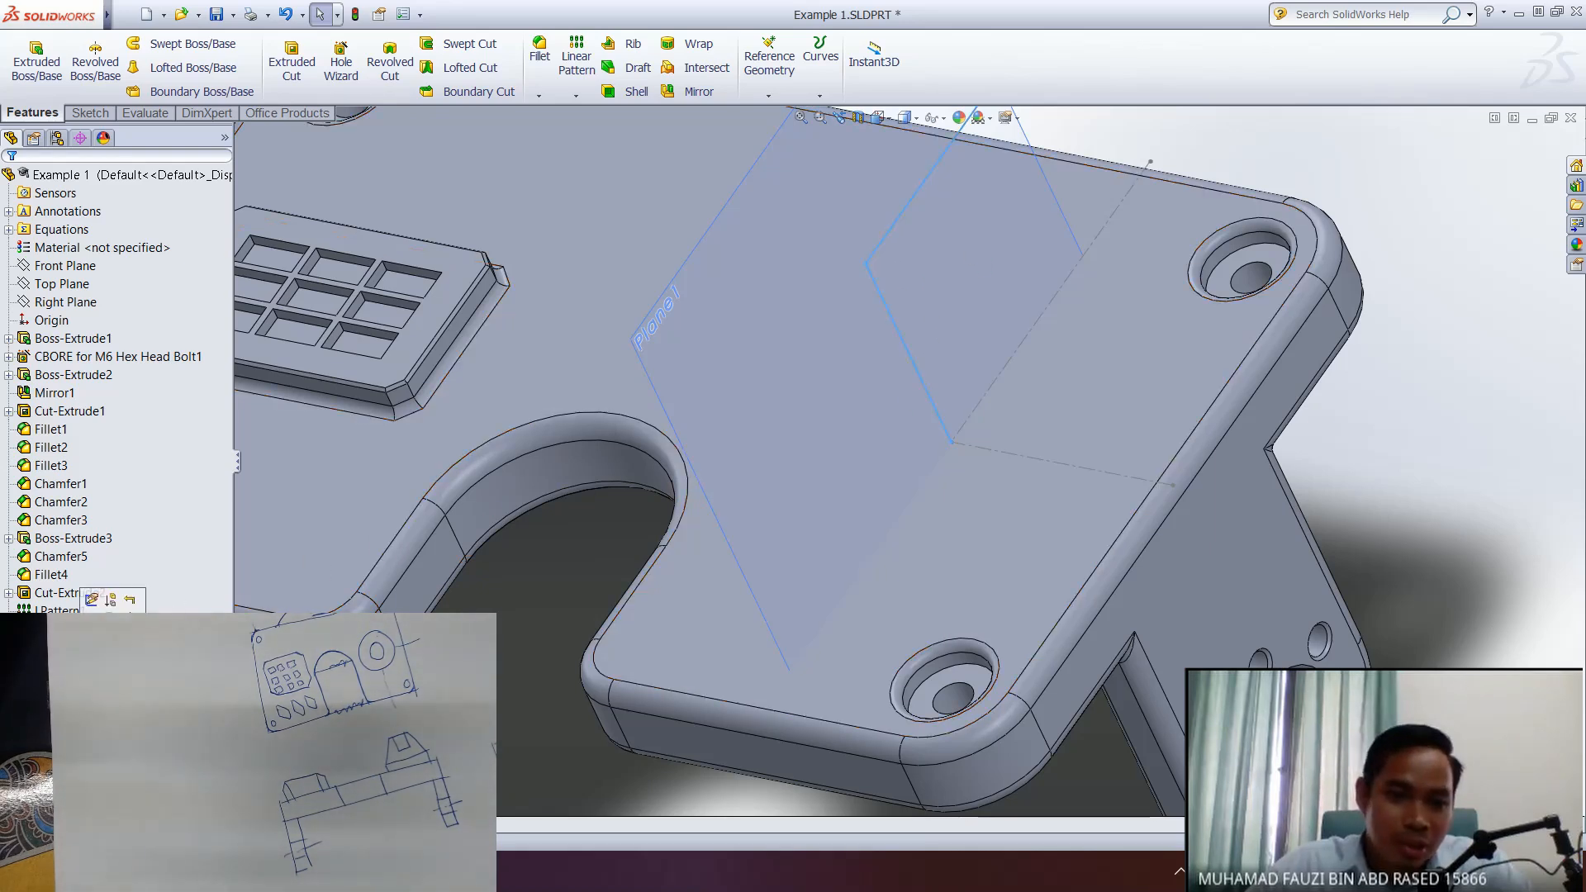
ctrl+click(1050, 302)
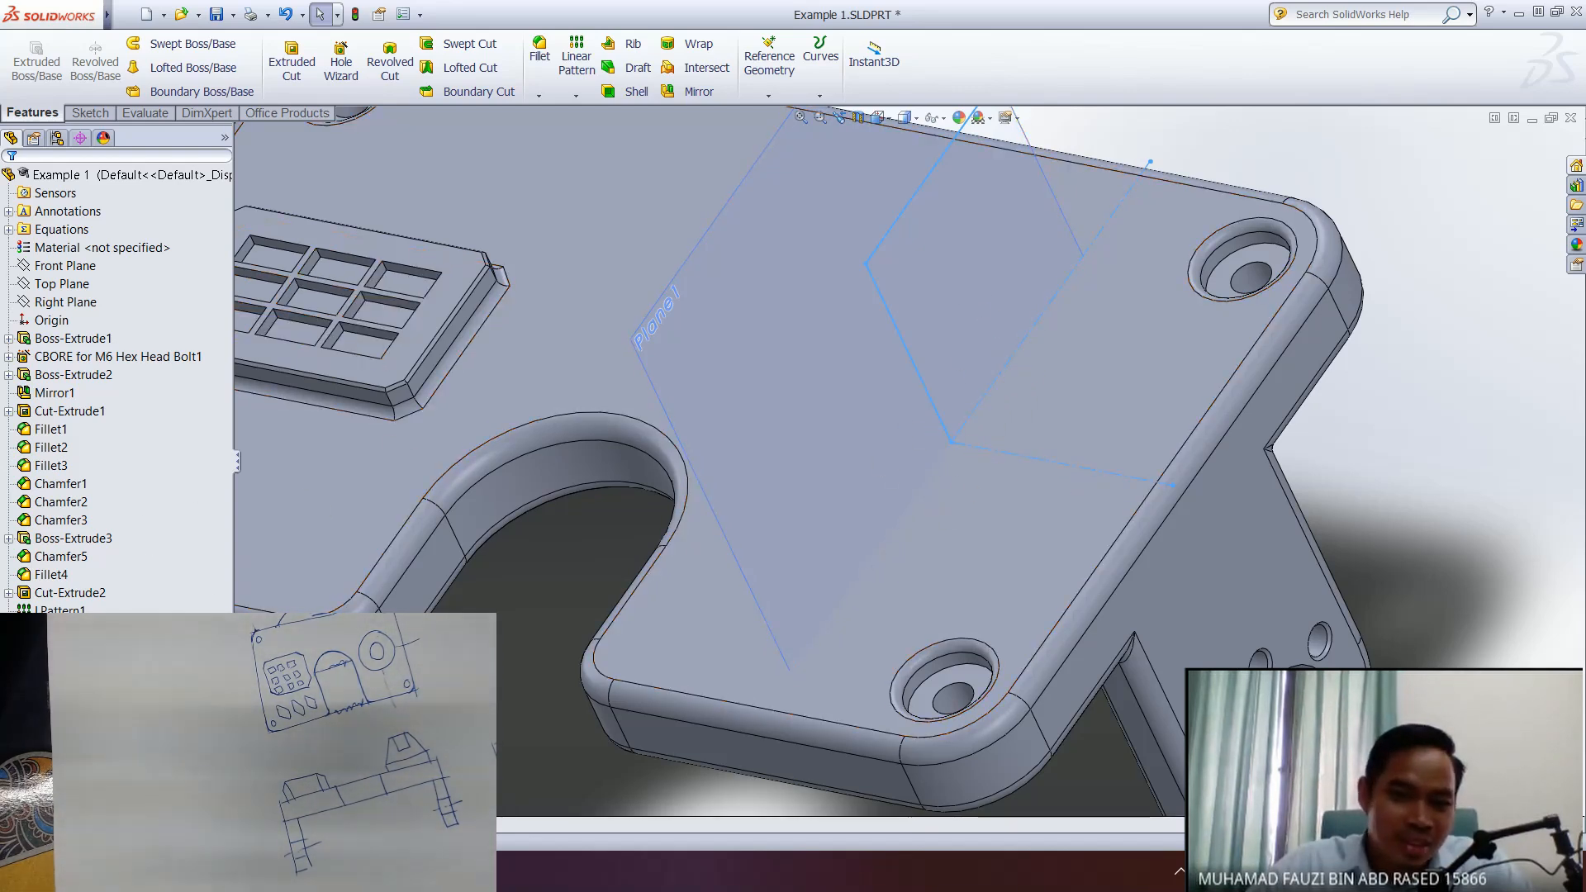
right_click(57, 620)
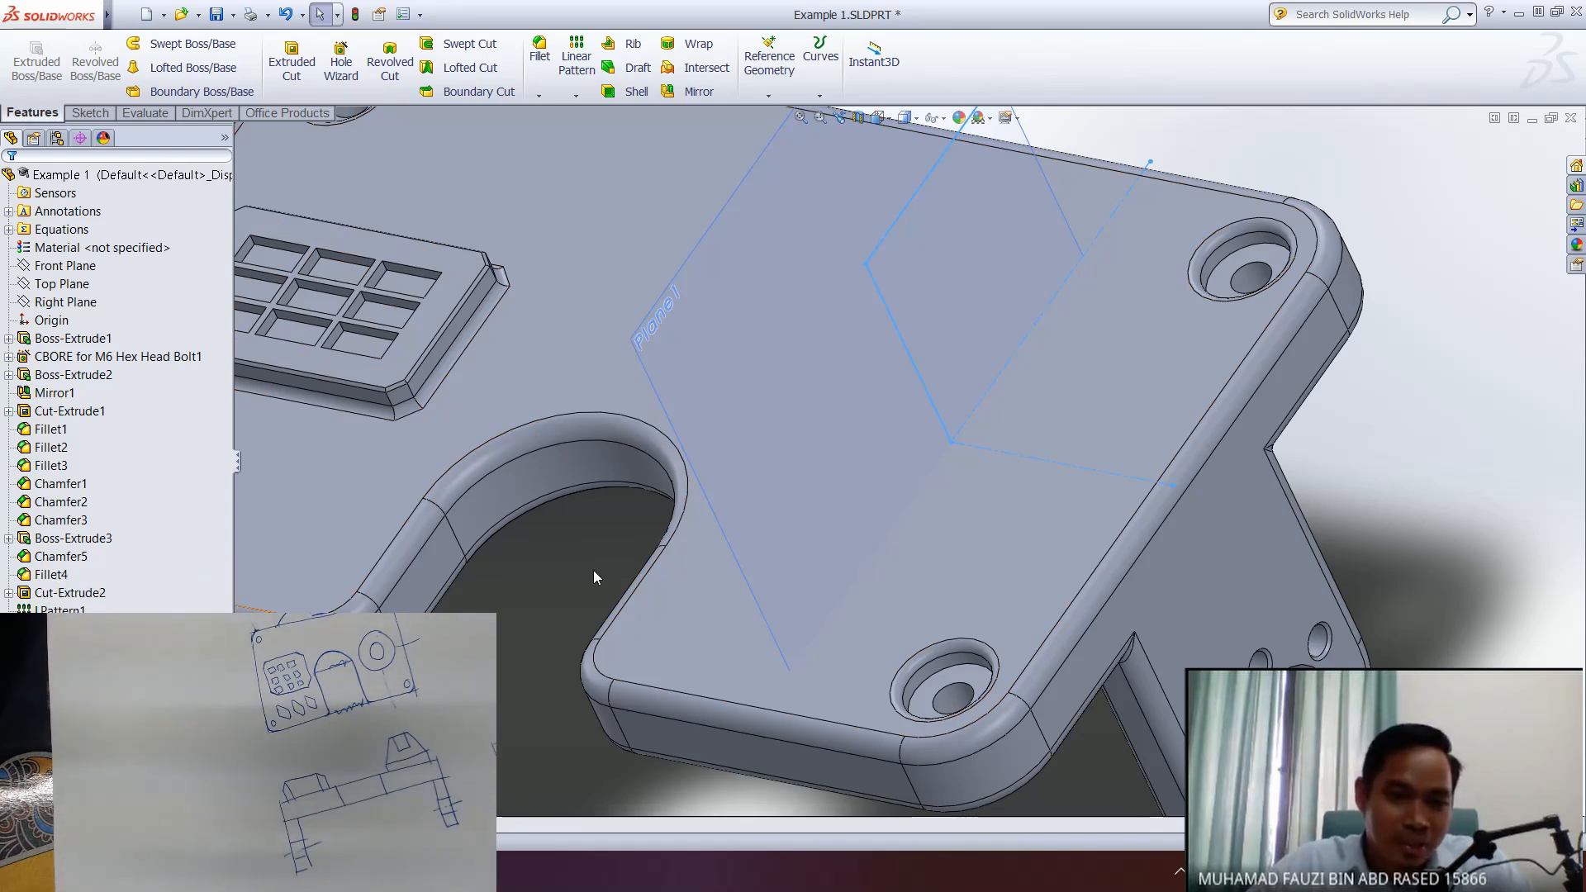
middle_drag(1227, 462, 771, 253)
middle_drag(965, 351, 963, 438)
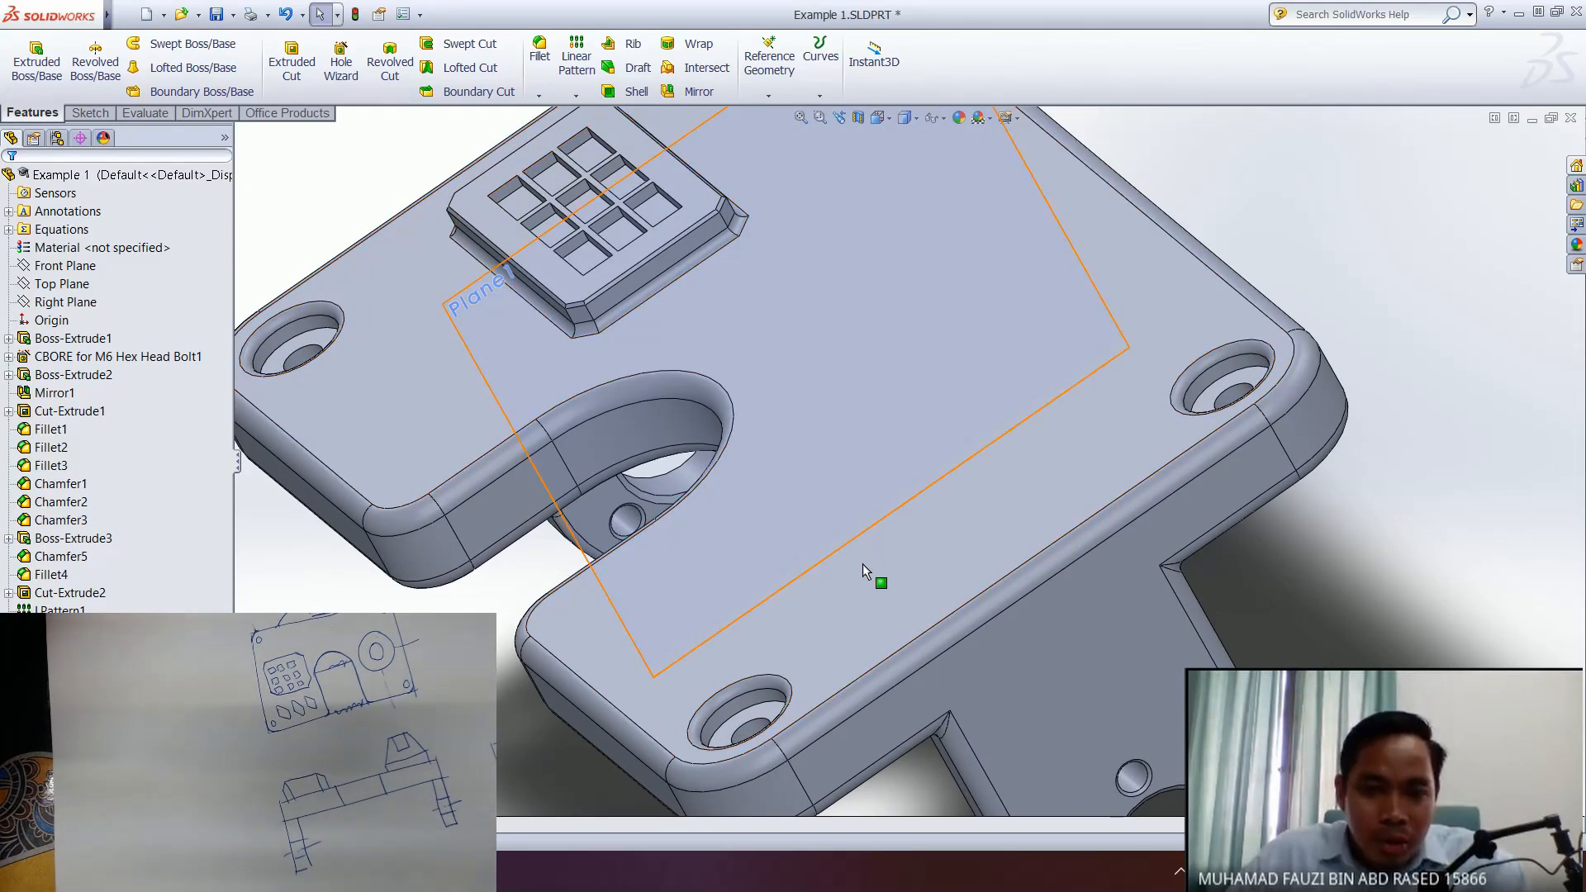
middle_drag(908, 563, 924, 565)
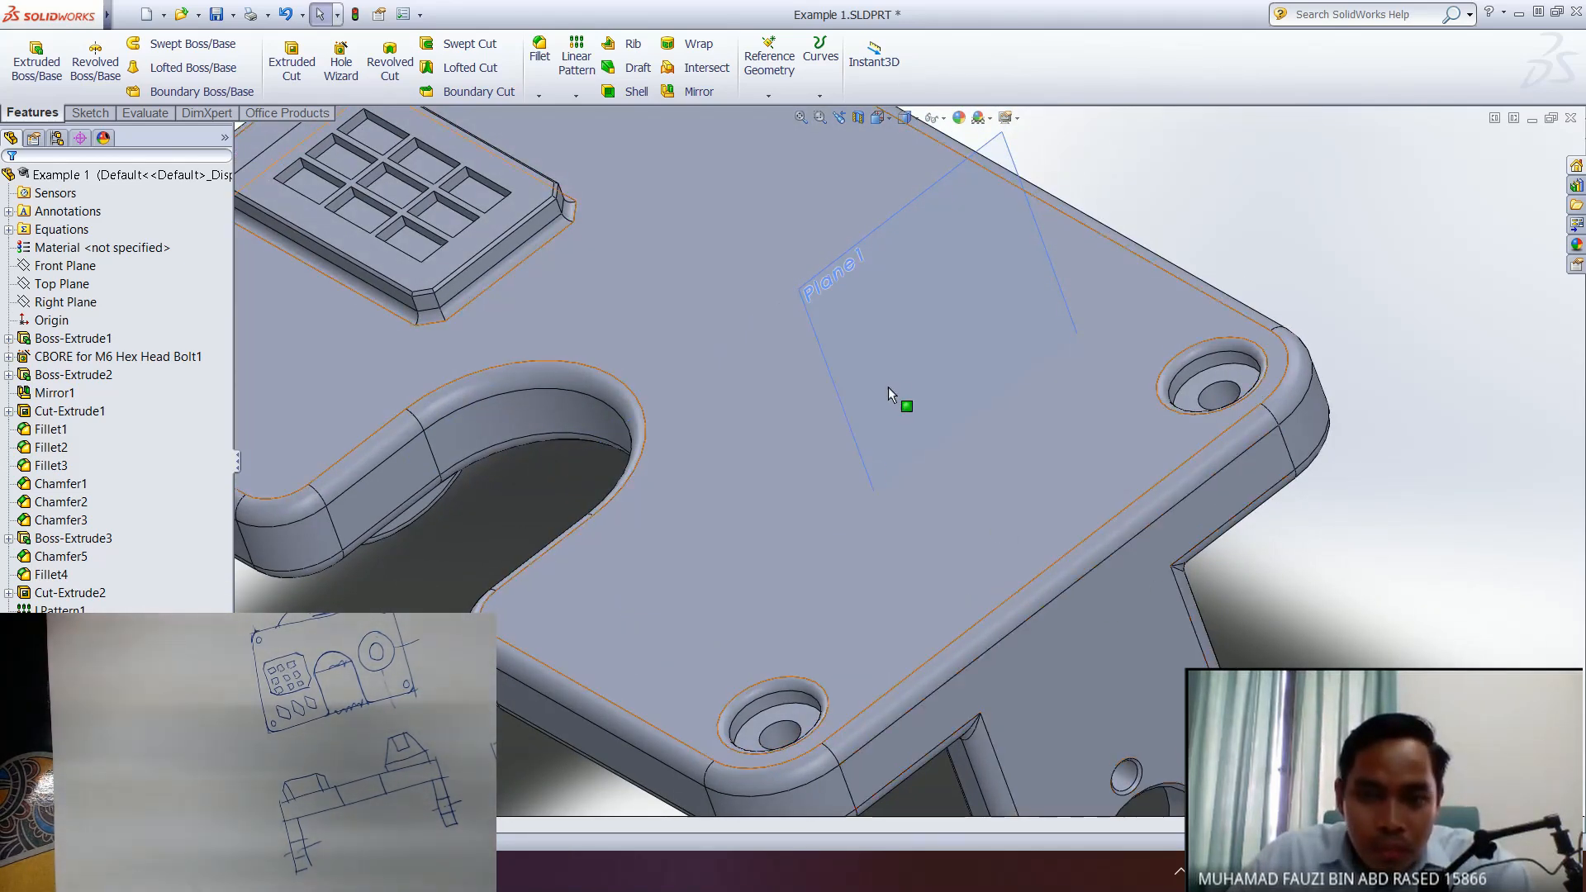
- Stretch the reference plane's boundary forward and upward, and show the 3D sketch and centerline sketch again
click(845, 413)
drag(712, 491, 588, 539)
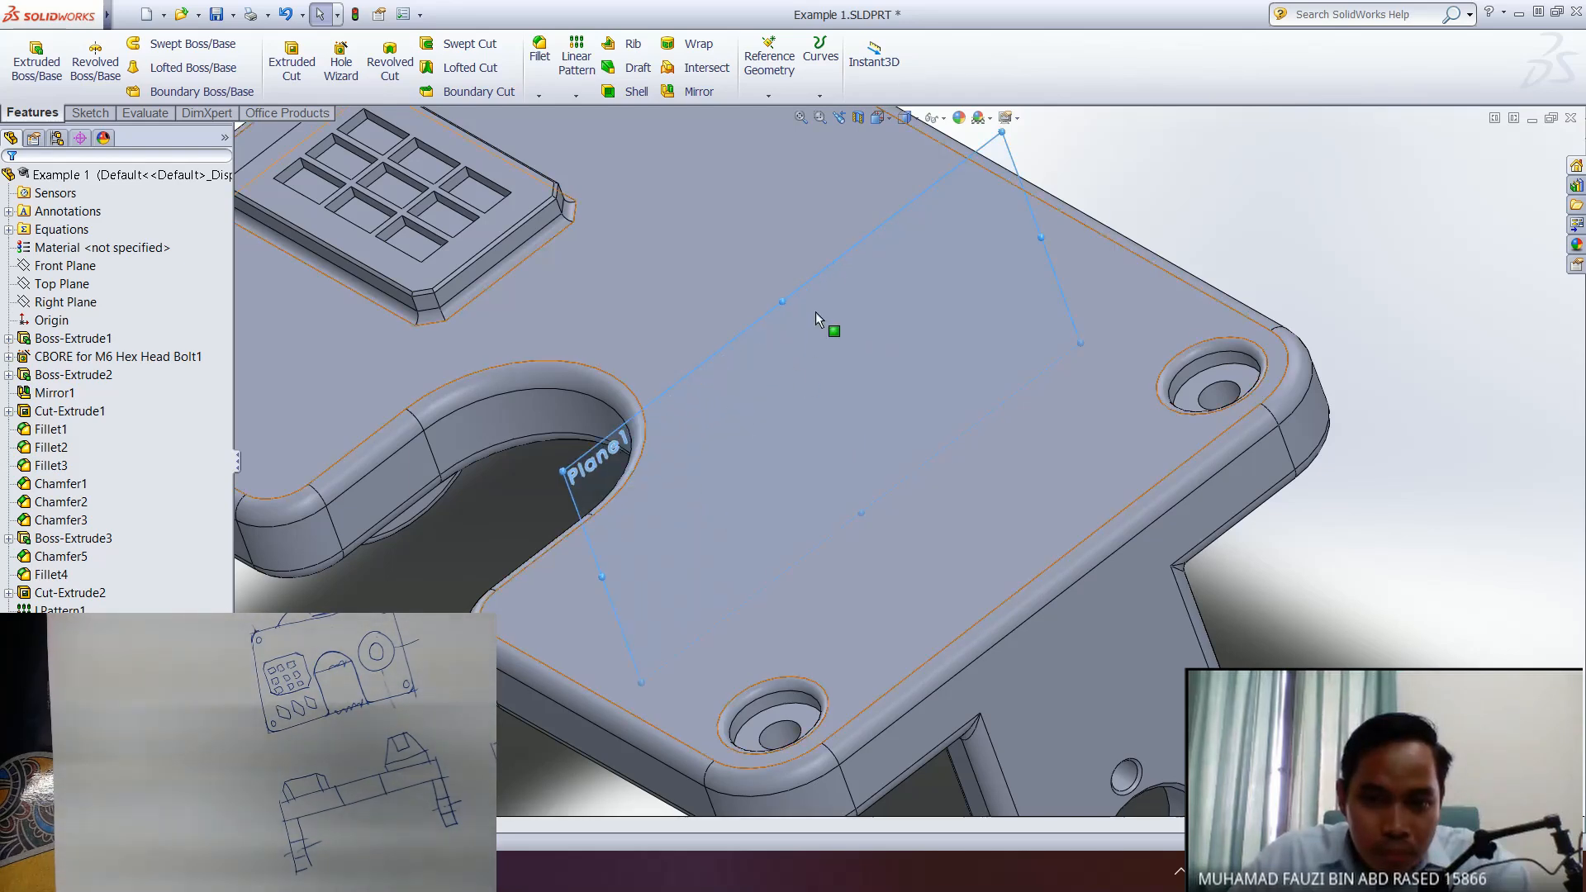
drag(754, 227, 736, 178)
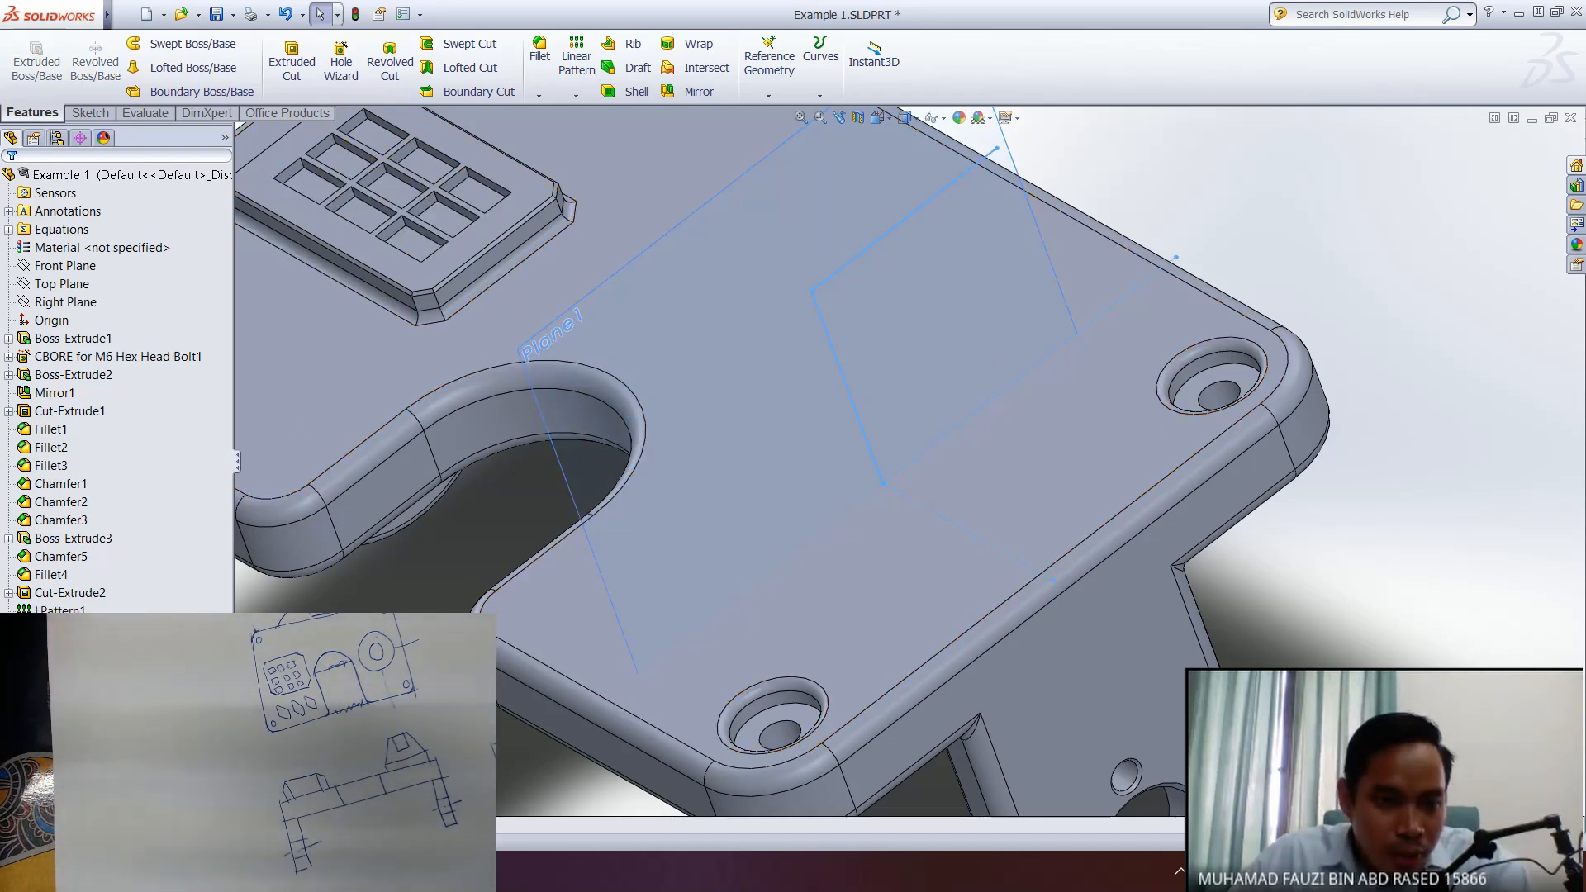
key(Escape)
- Orient the view normal to the reference plane, framing the upright line's base on the plate's top face
mouse_move(913, 559)
middle_down()
mouse_move(867, 549)
mouse_move(944, 487)
mouse_move(1002, 556)
mouse_move(987, 566)
mouse_move(895, 506)
middle_up()
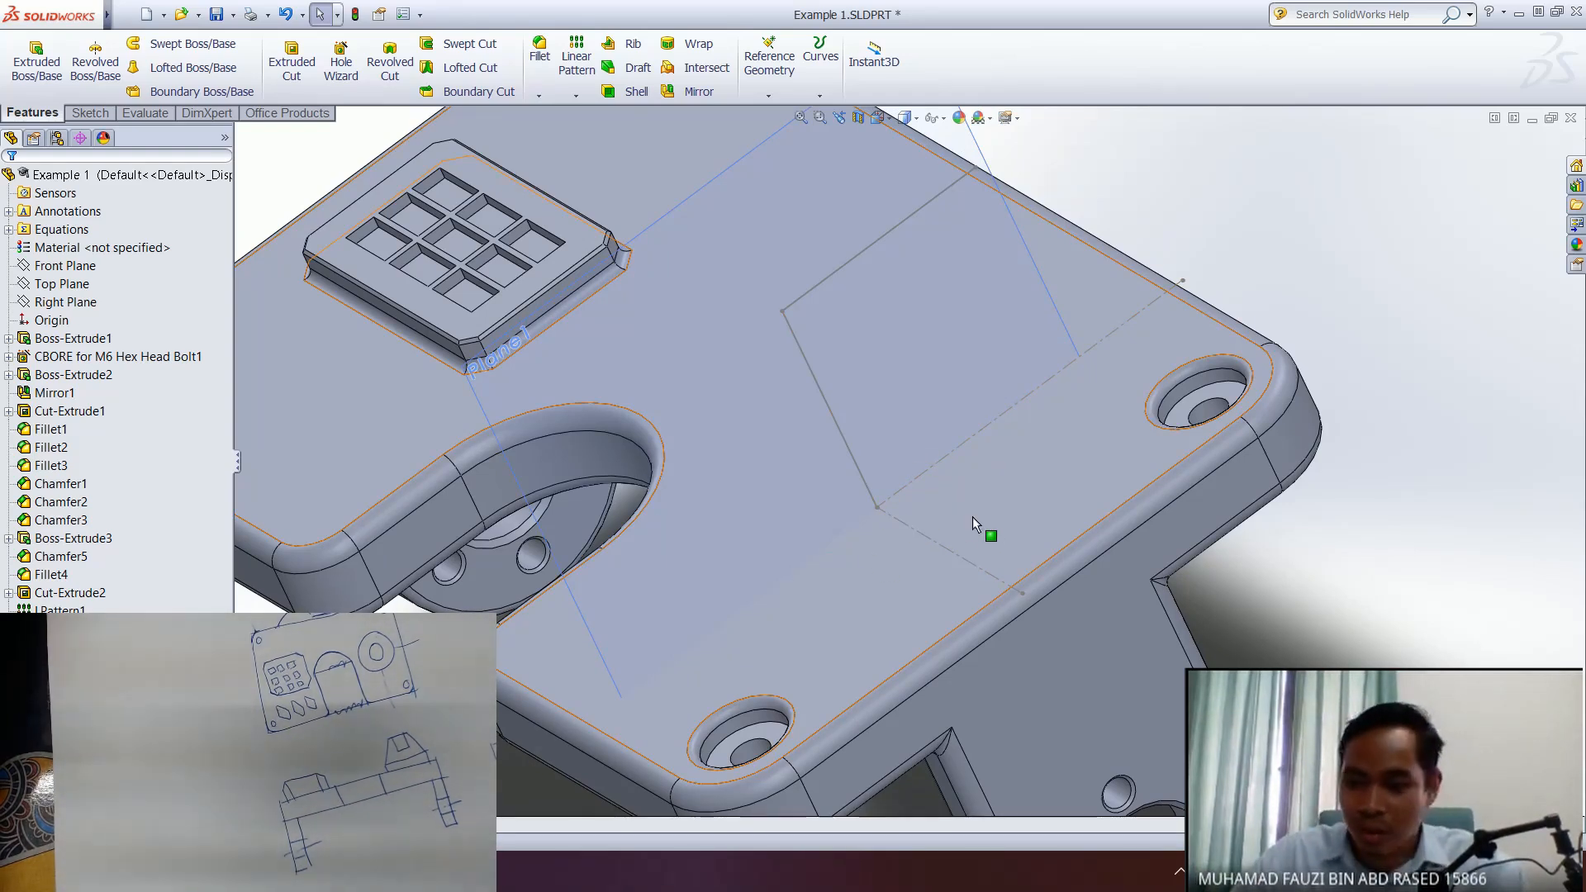
ctrl+middle_drag(927, 513, 890, 499)
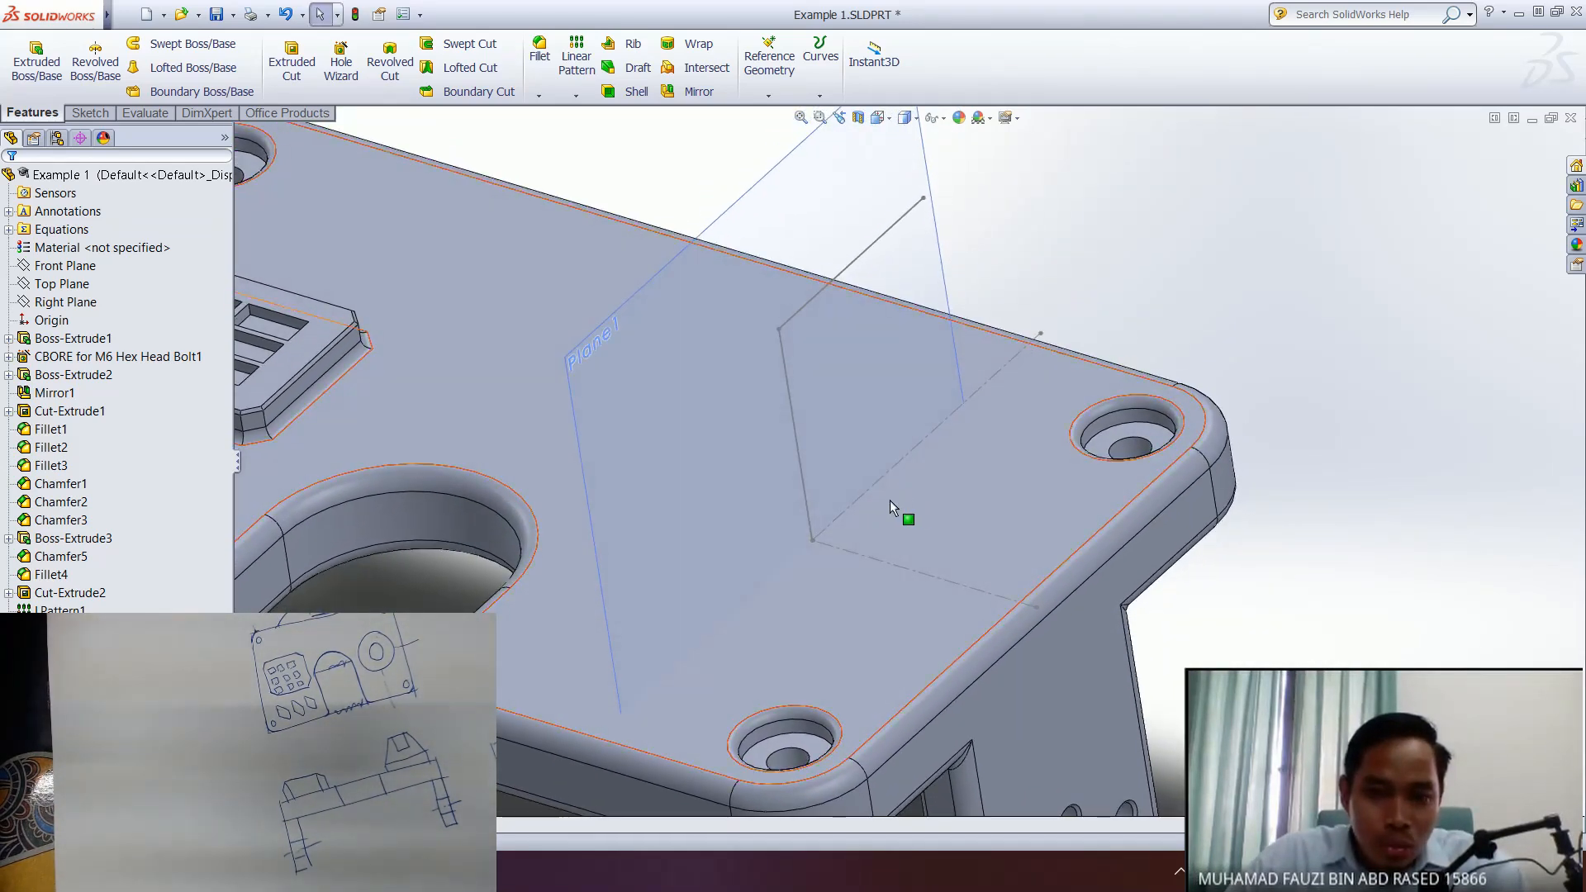
middle_drag(930, 551, 706, 497)
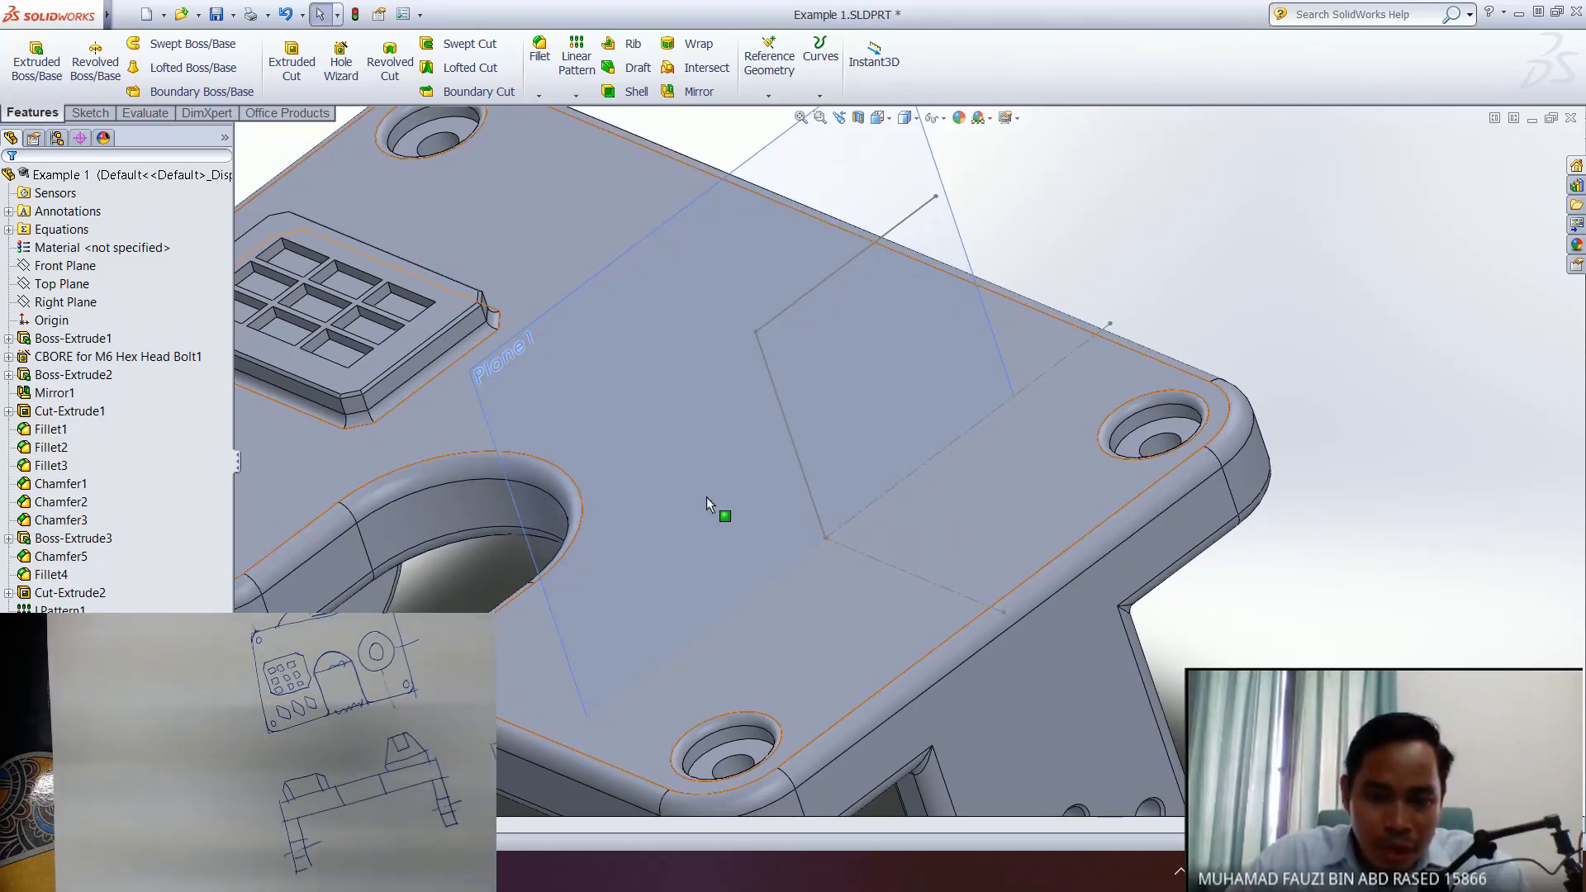
click(706, 497)
click(913, 221)
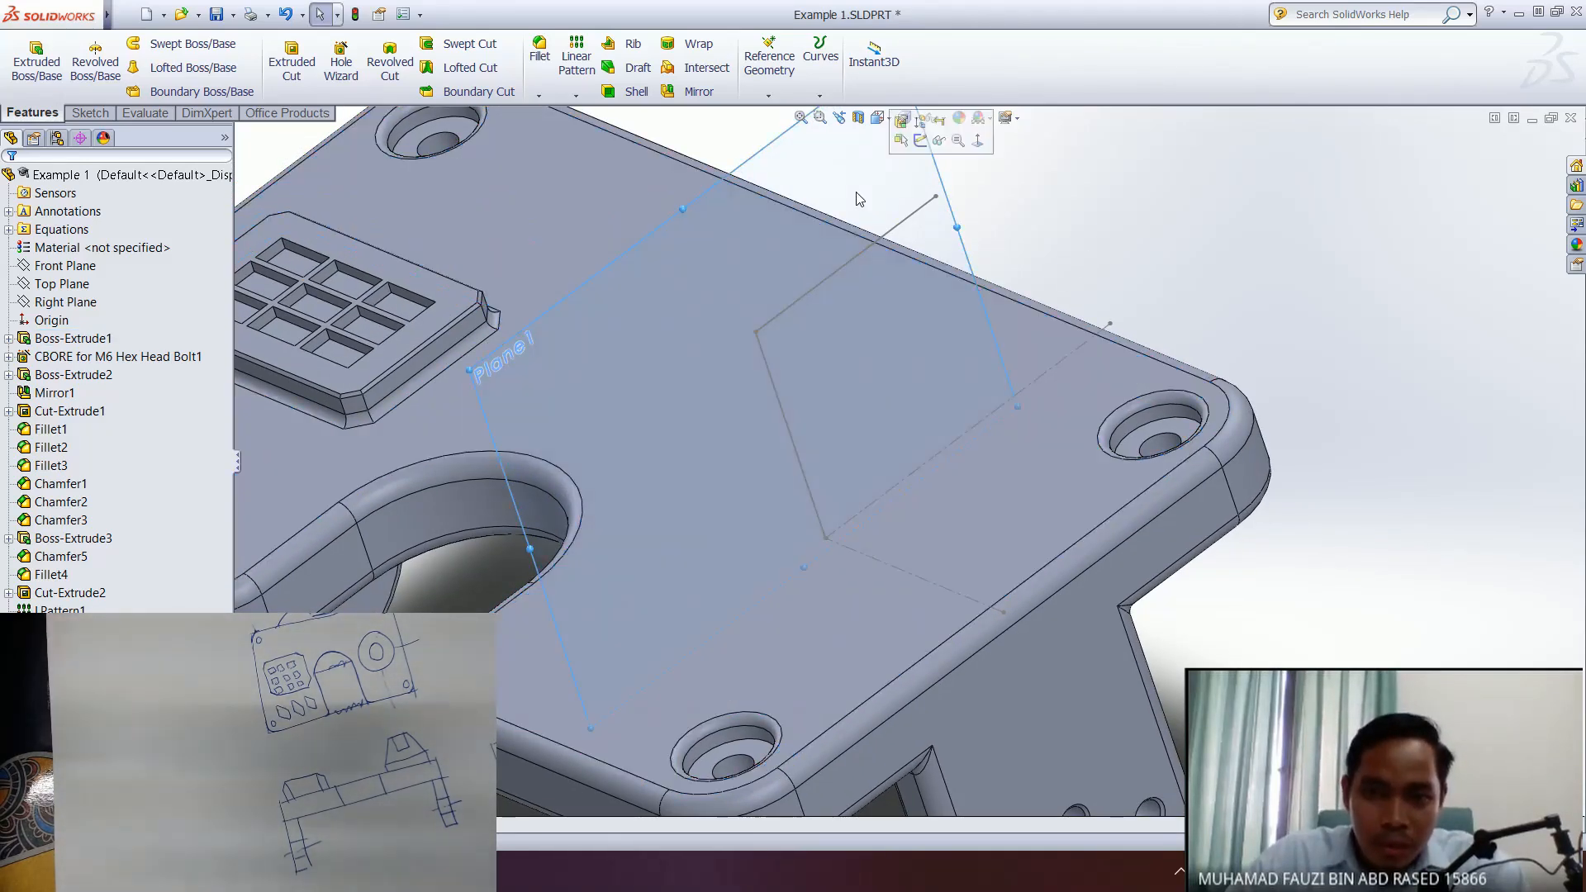
click(979, 142)
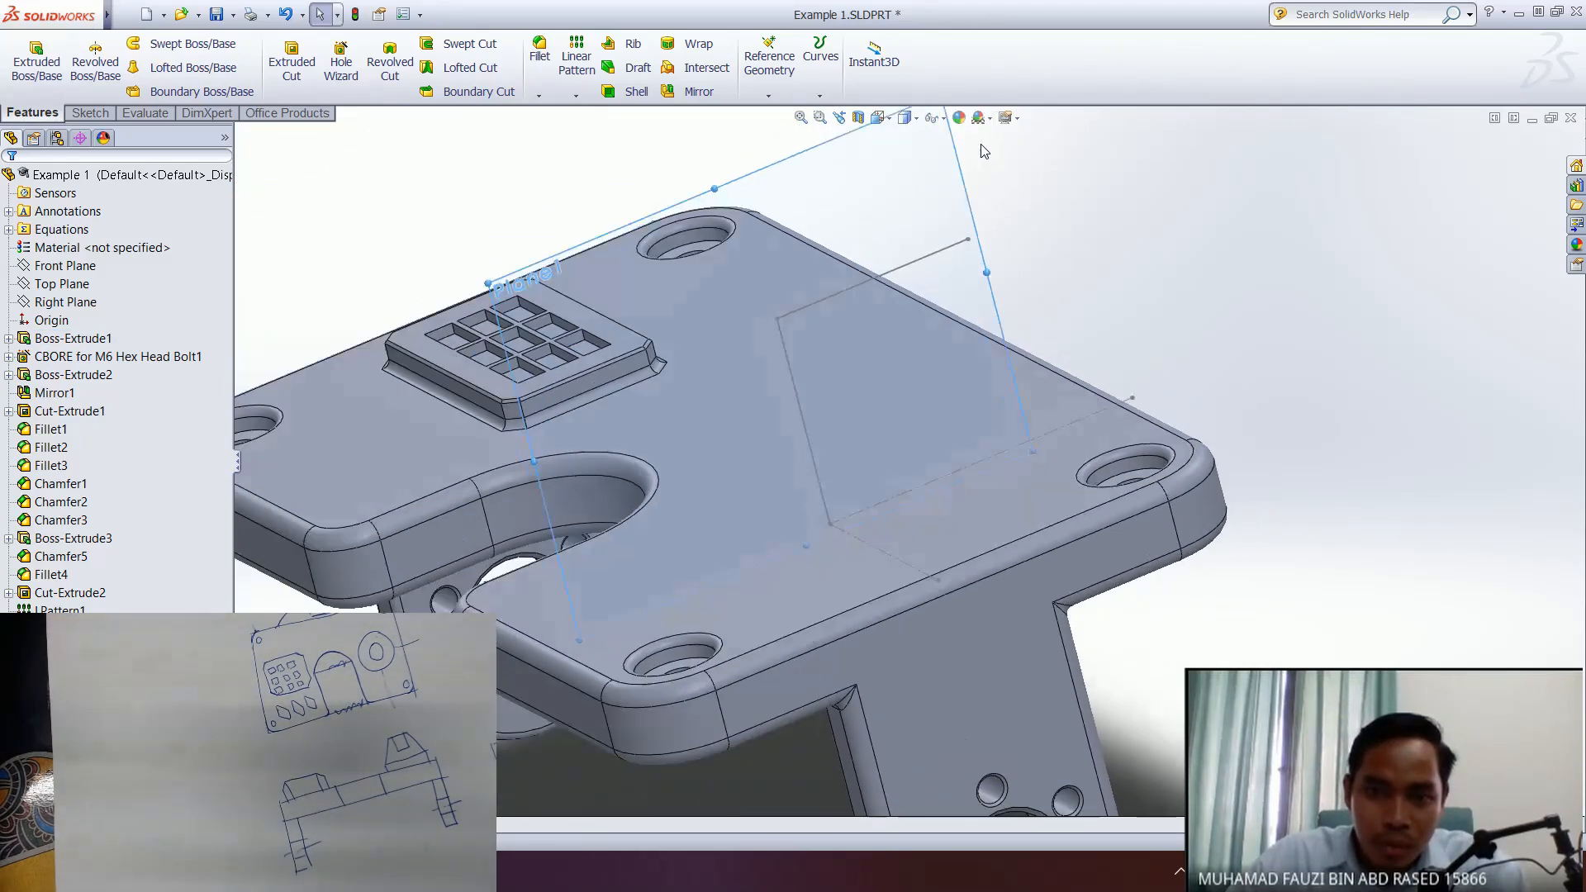
scroll(900, 431, down, 5)
scroll(892, 425, down, 2)
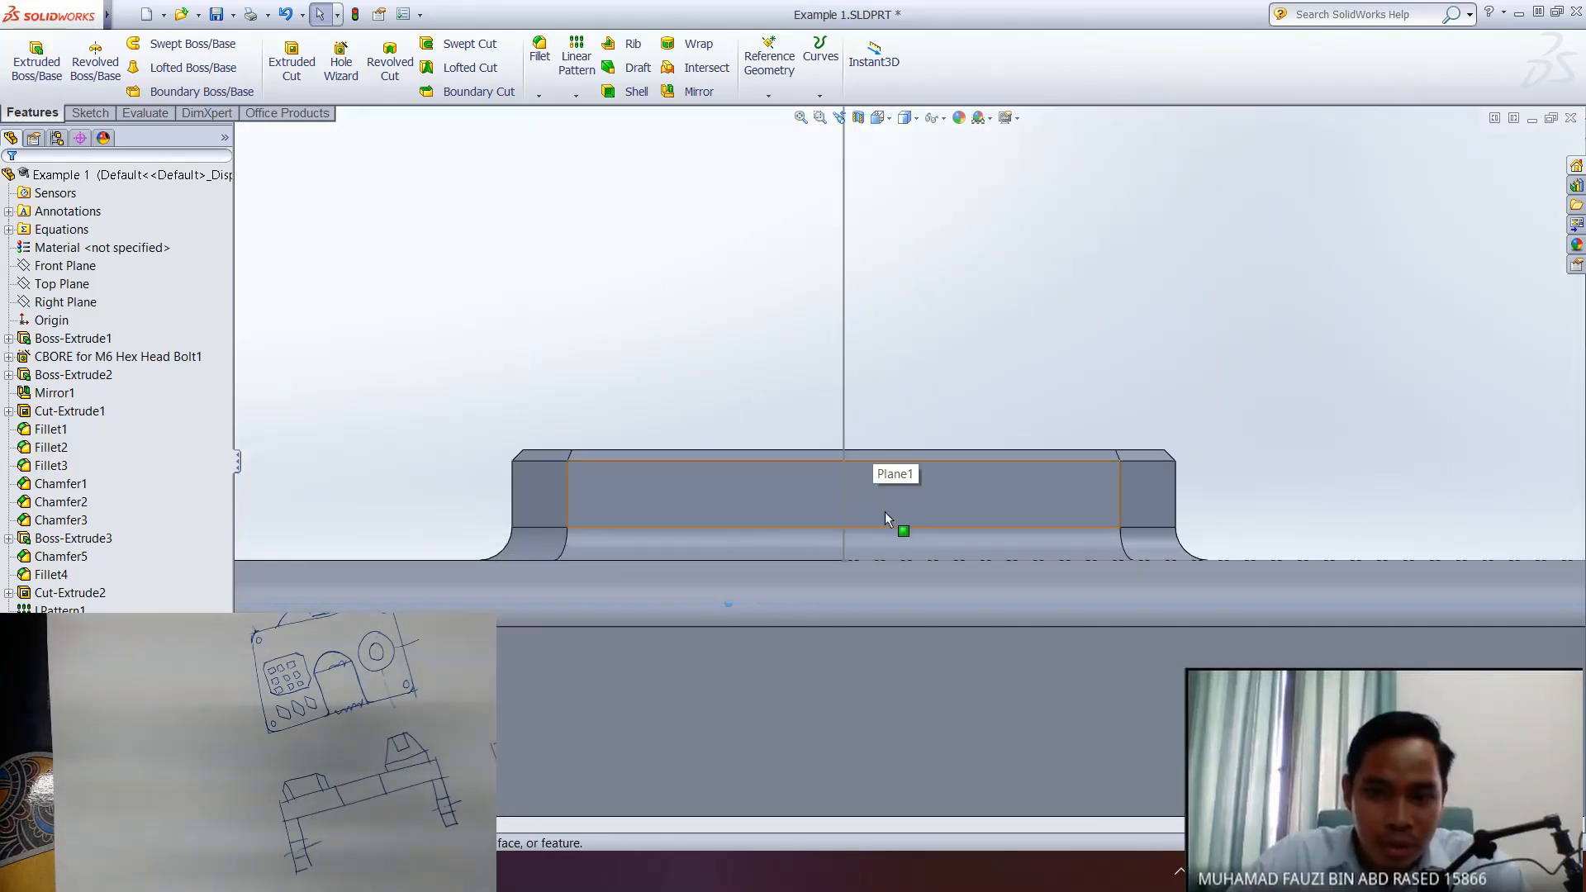
ctrl+middle_drag(759, 404, 732, 493)
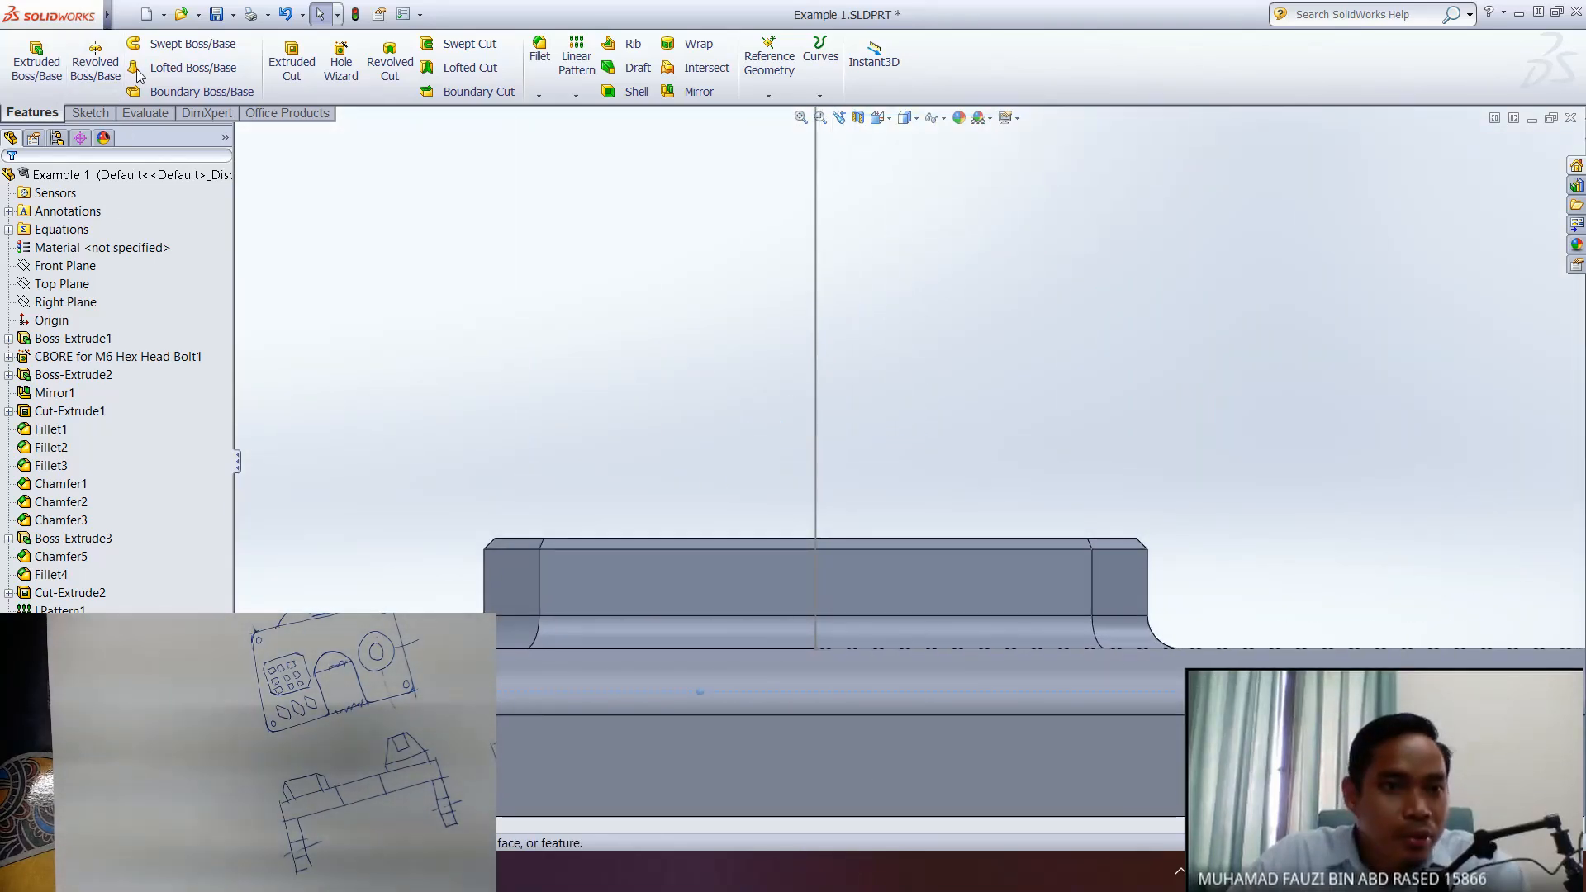
- Start a new 2D sketch on the reference plane through the 3D lines and leave the Line command
click(90, 112)
click(125, 43)
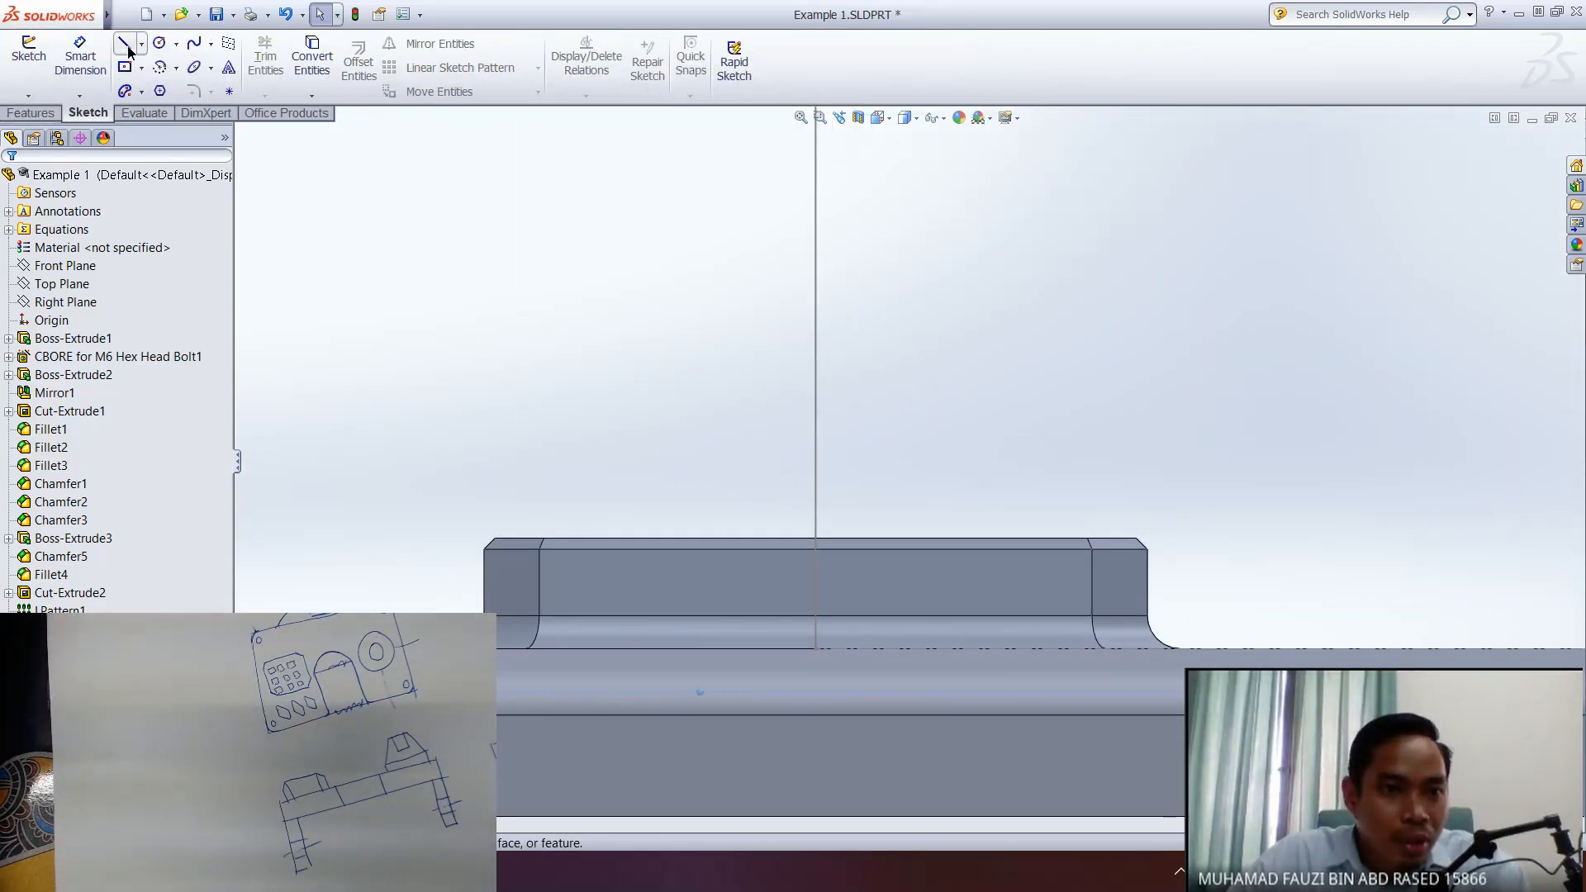
double_click(816, 648)
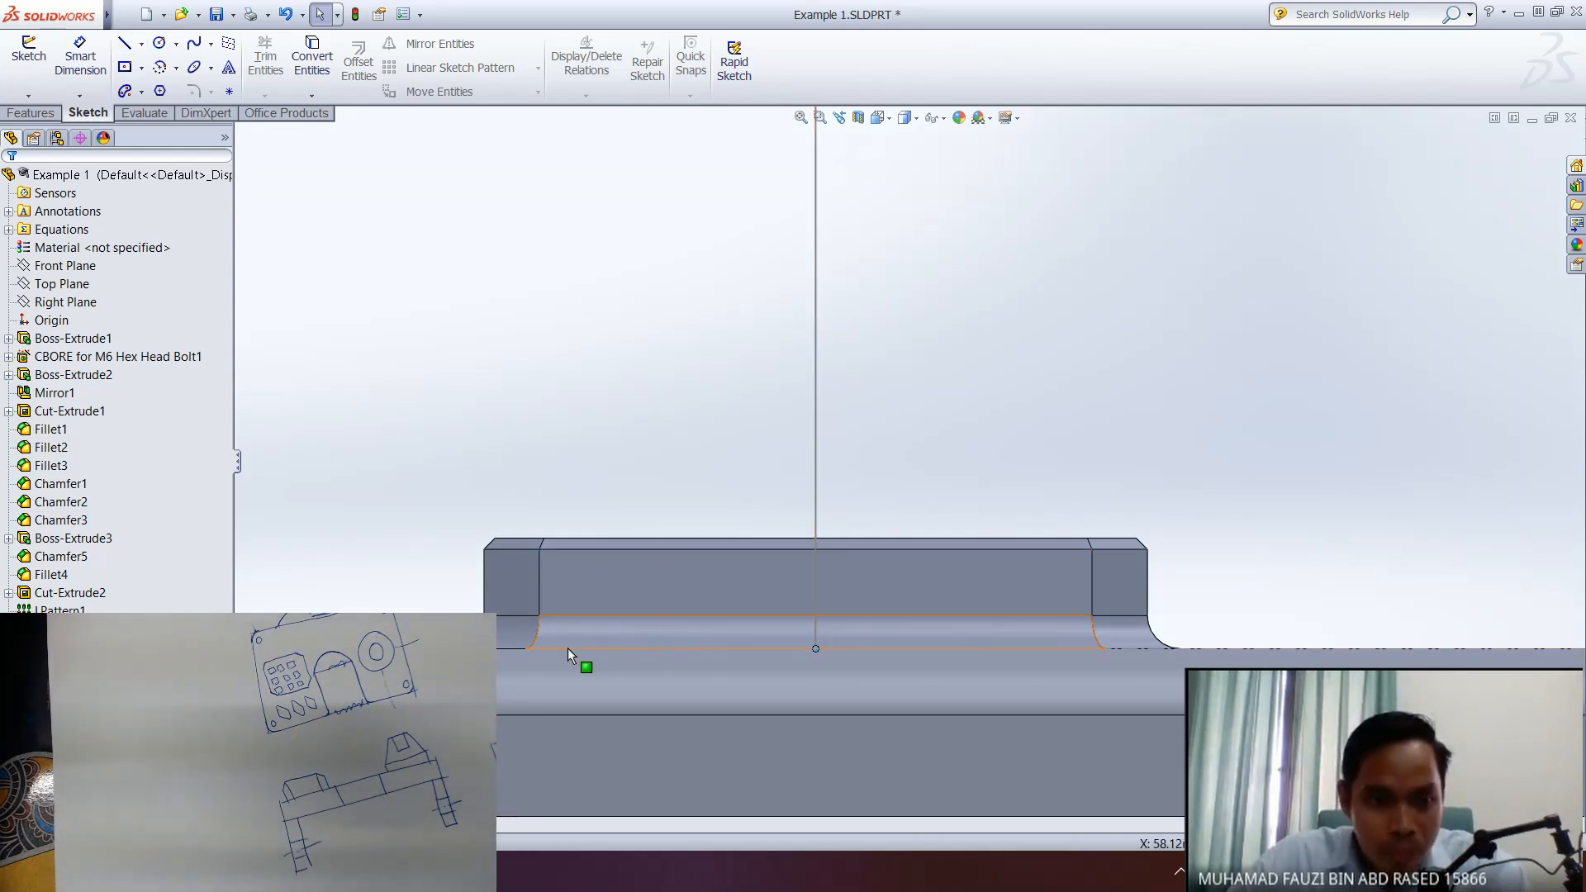
click(124, 46)
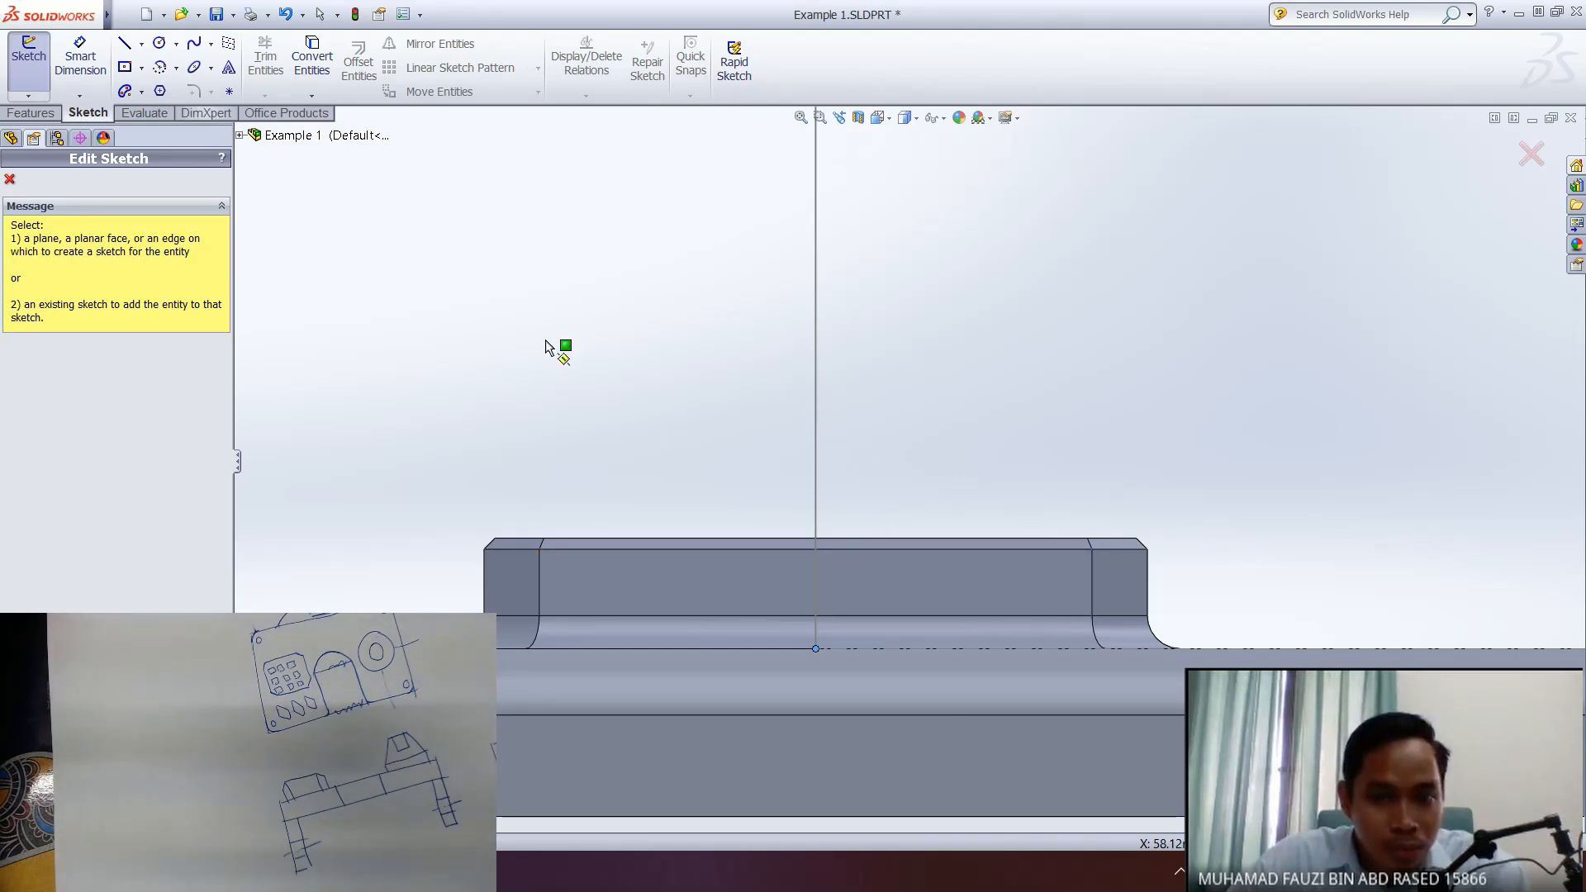
click(817, 649)
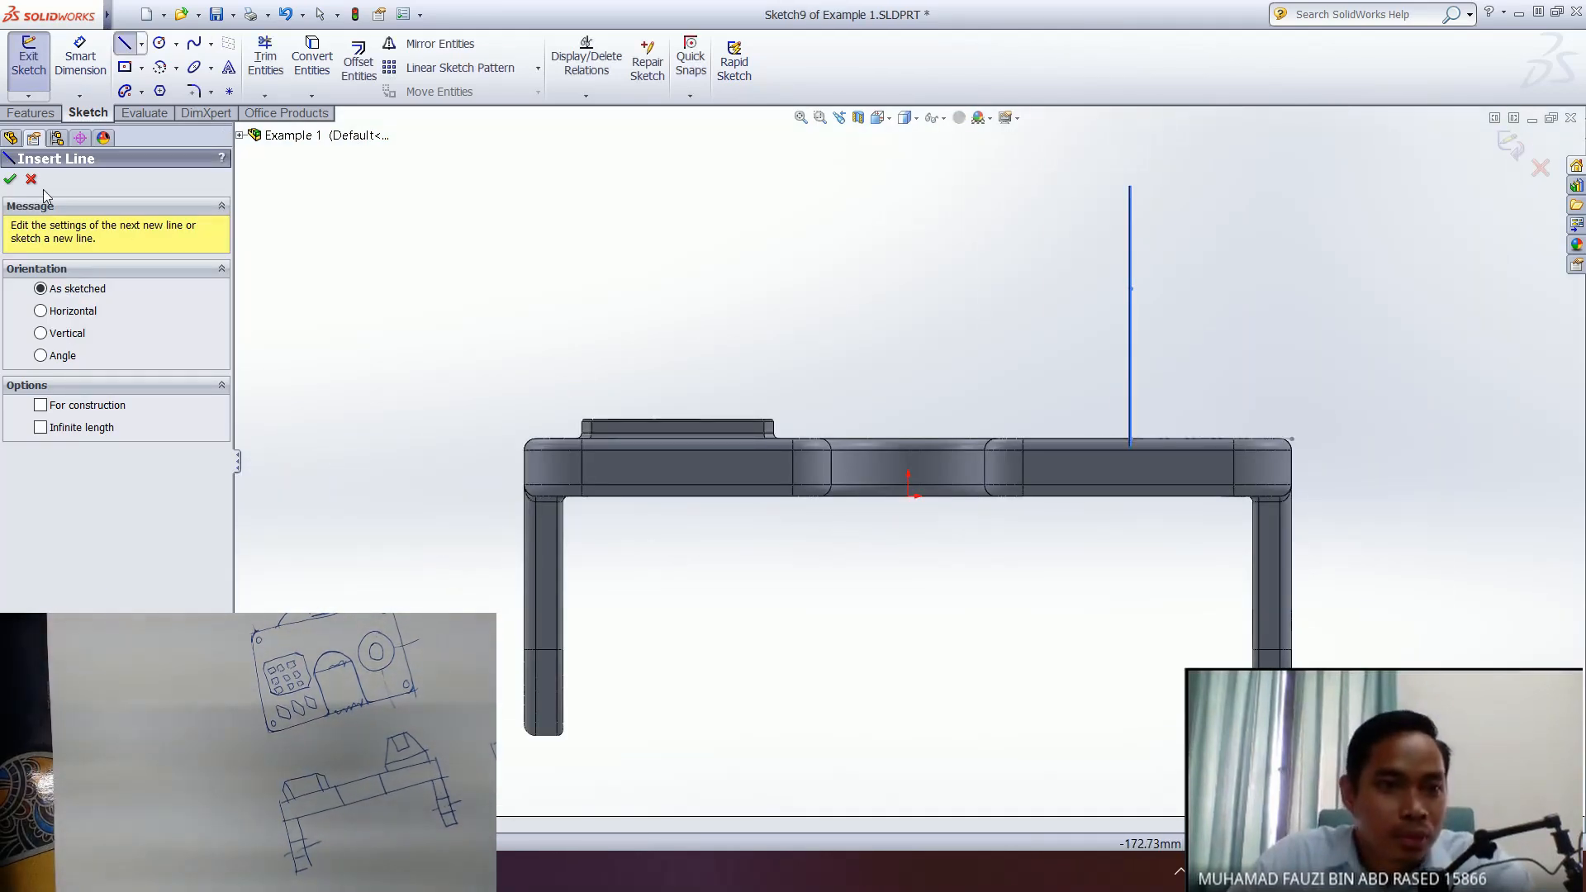
click(32, 180)
key(ctrl+7)
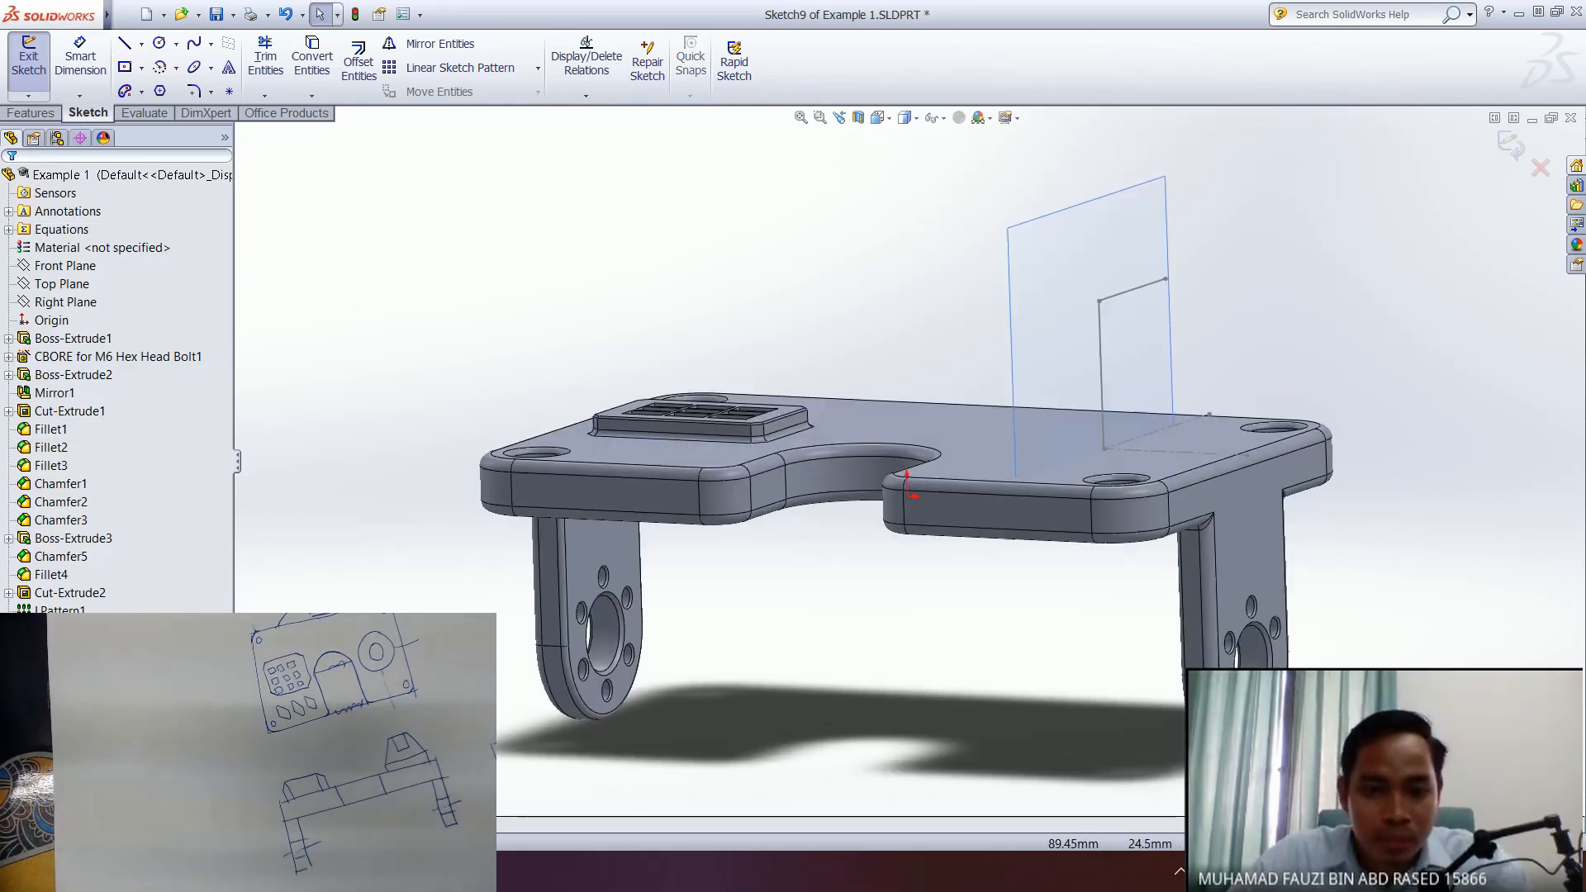
right_click(1016, 285)
key(Escape)
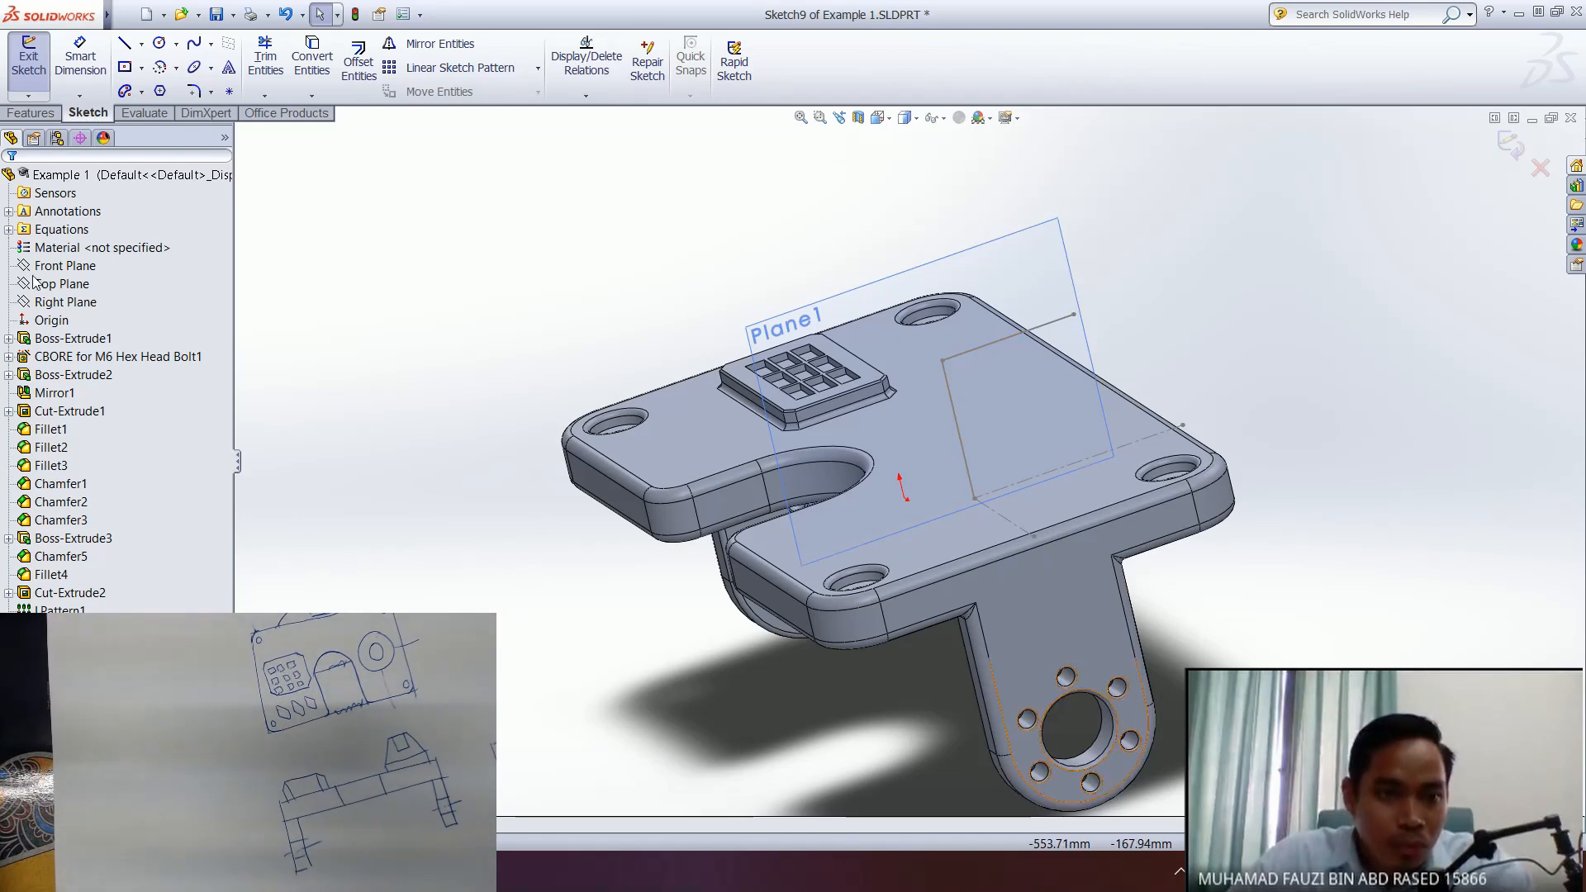
- Exit the empty sketch and view the reference plane straight on, framing the 3D lines above the plate's top face
click(28, 57)
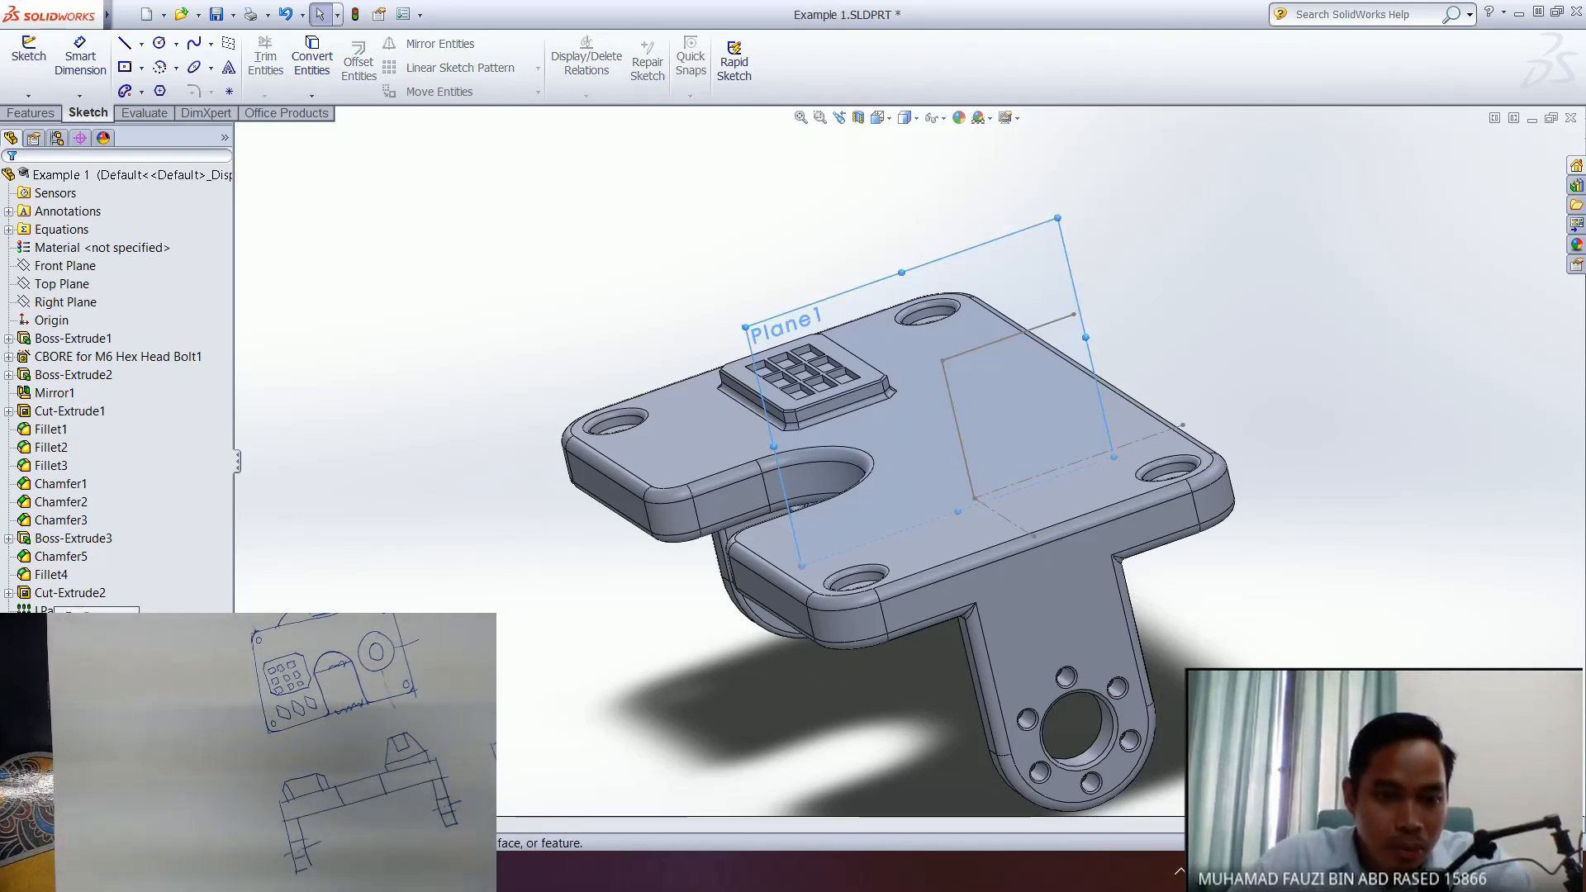
key(ctrl+8)
scroll(958, 415, up, 5)
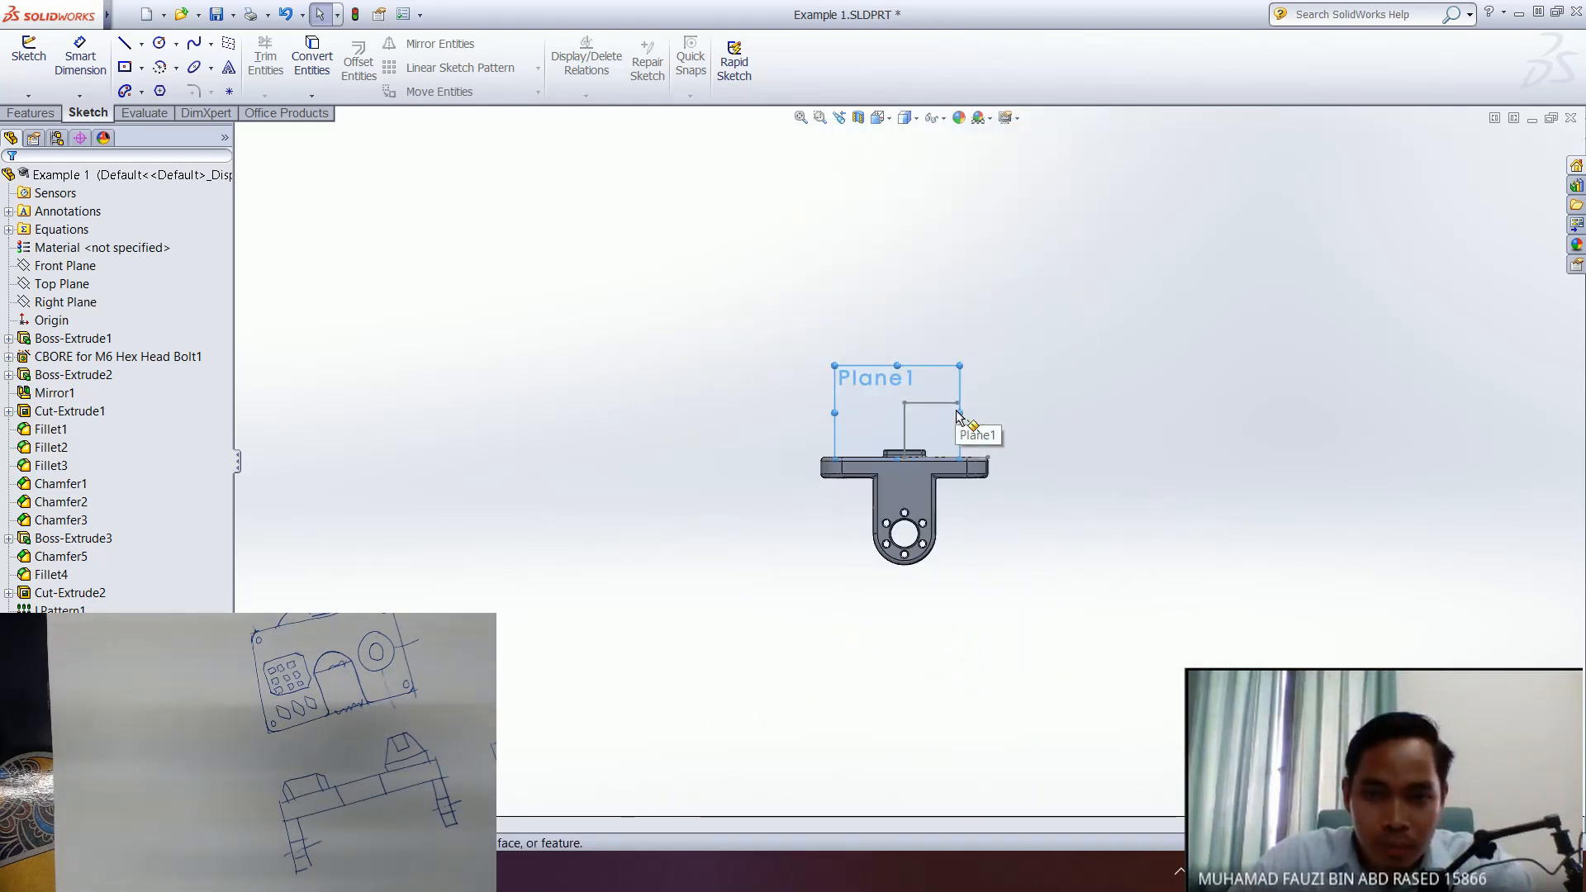
scroll(958, 416, down, 8)
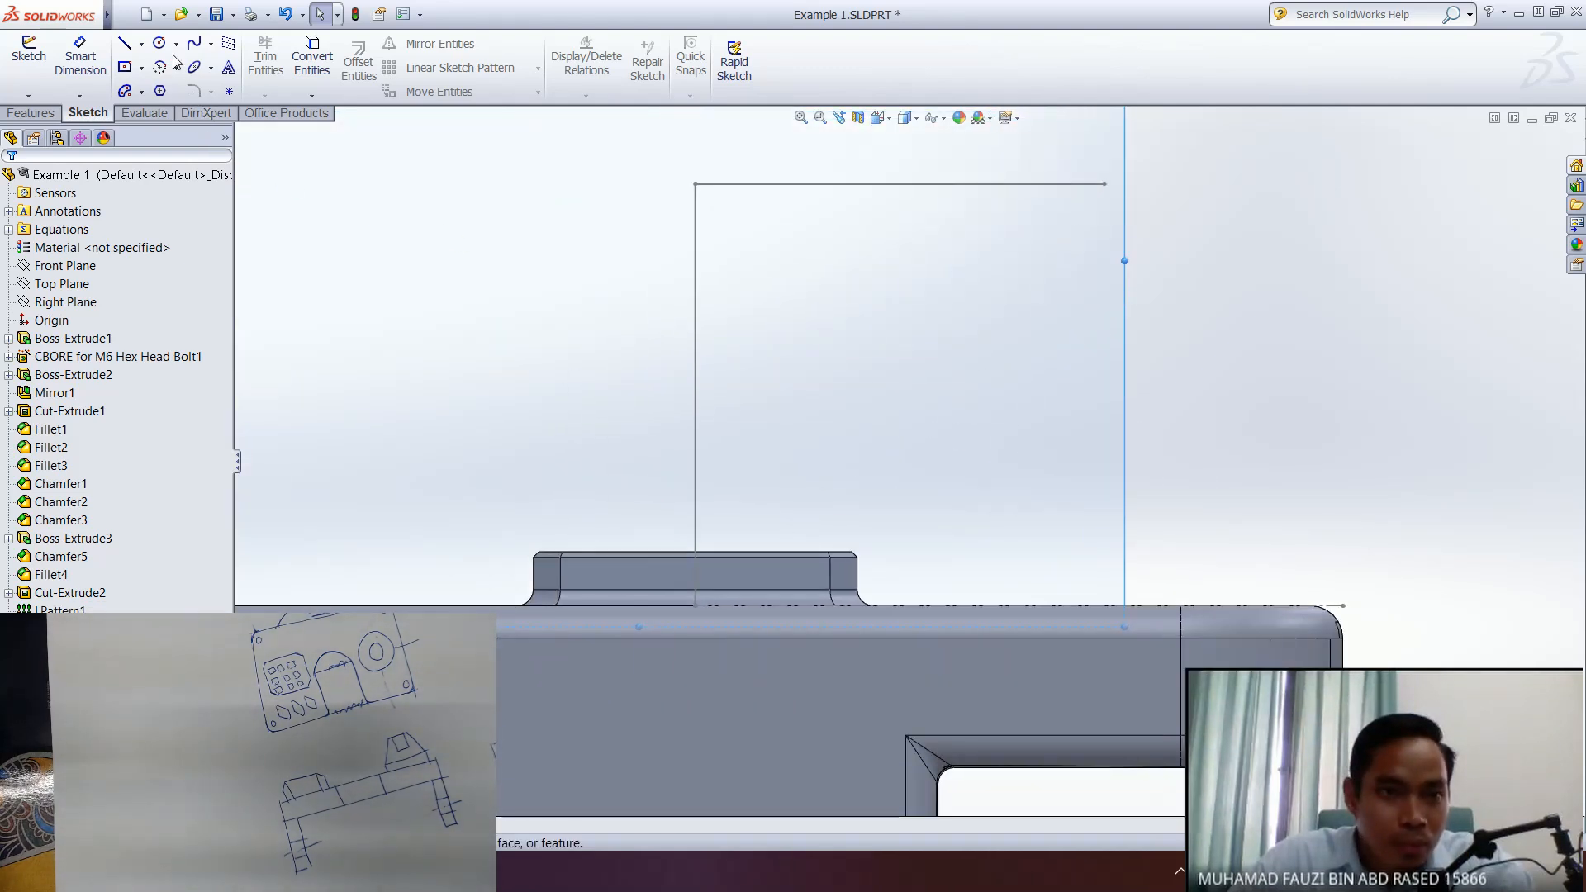
- Sketch a closed half-profile beside the upright 3D line with a flat base, short outer side, slanted side, narrow top and inner step down
click(694, 605)
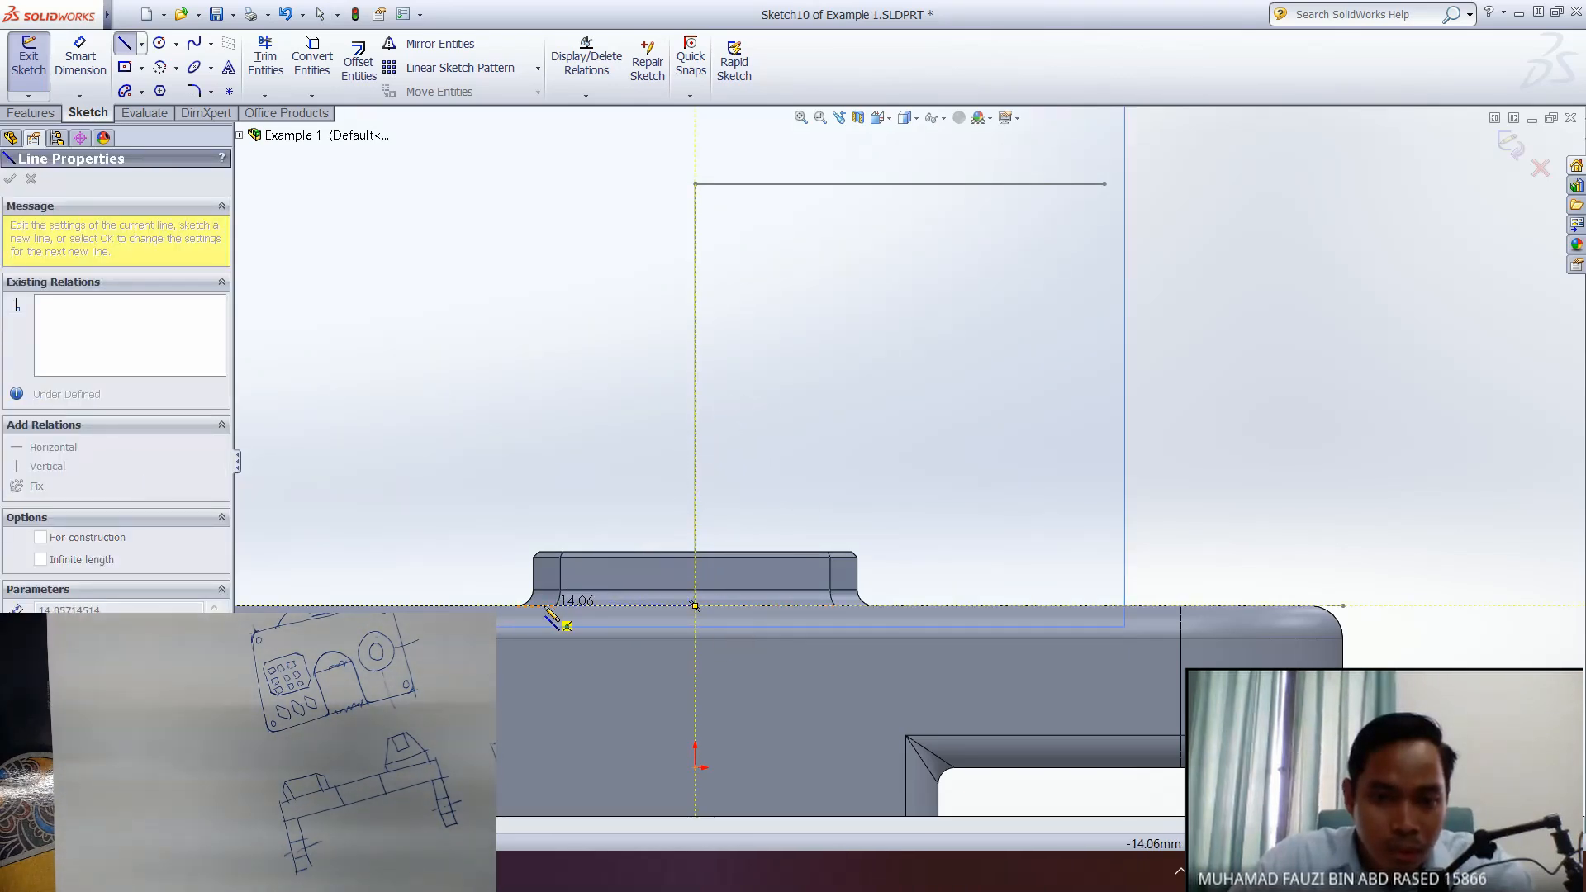
click(507, 605)
click(507, 533)
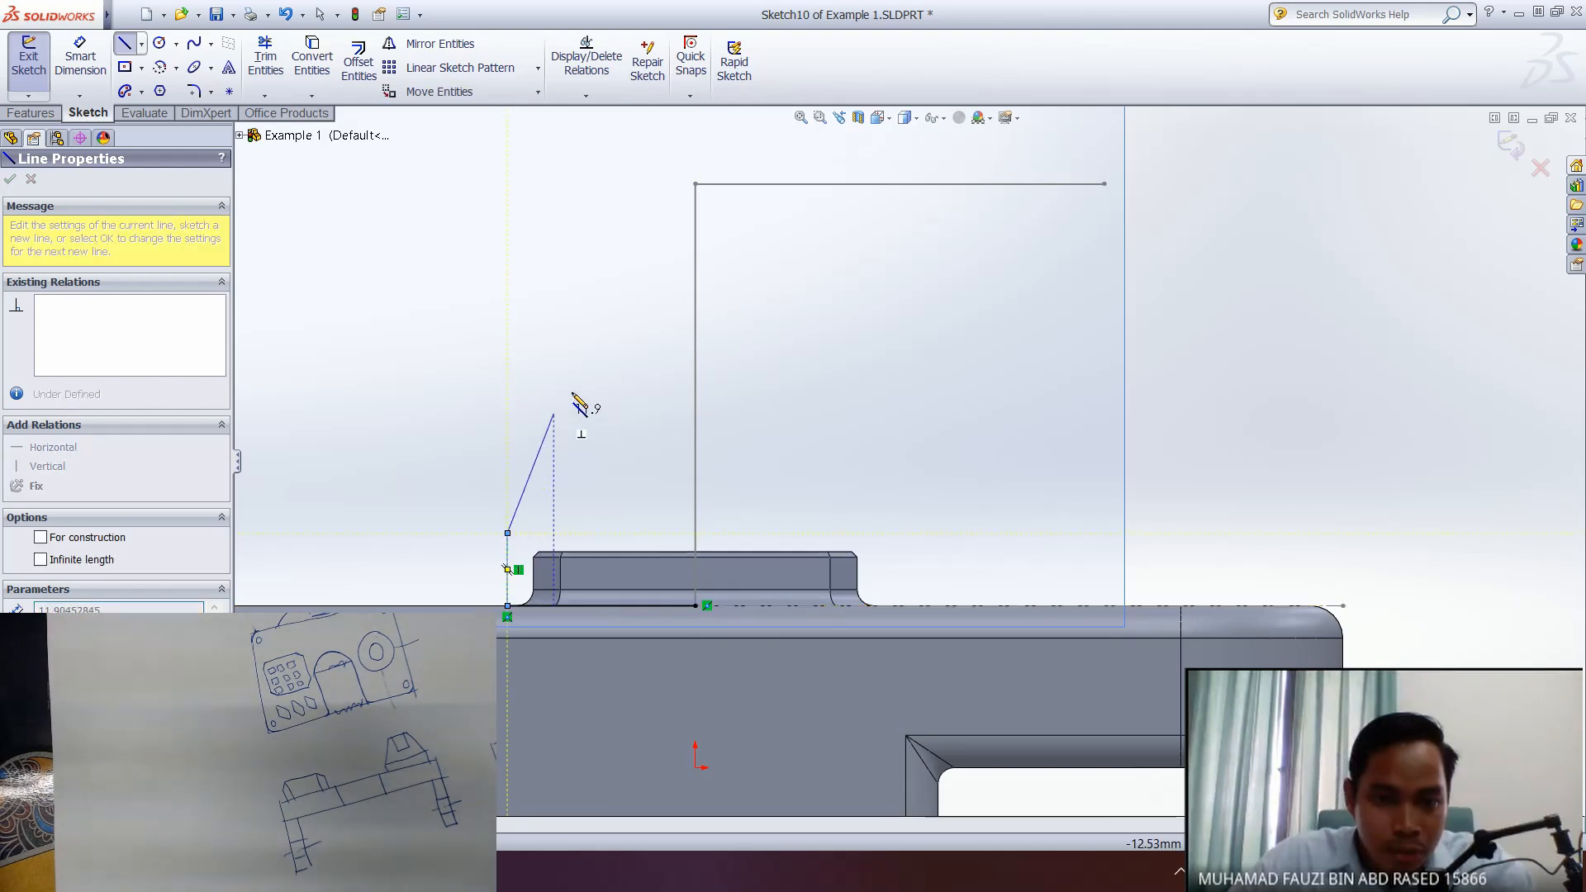
click(609, 357)
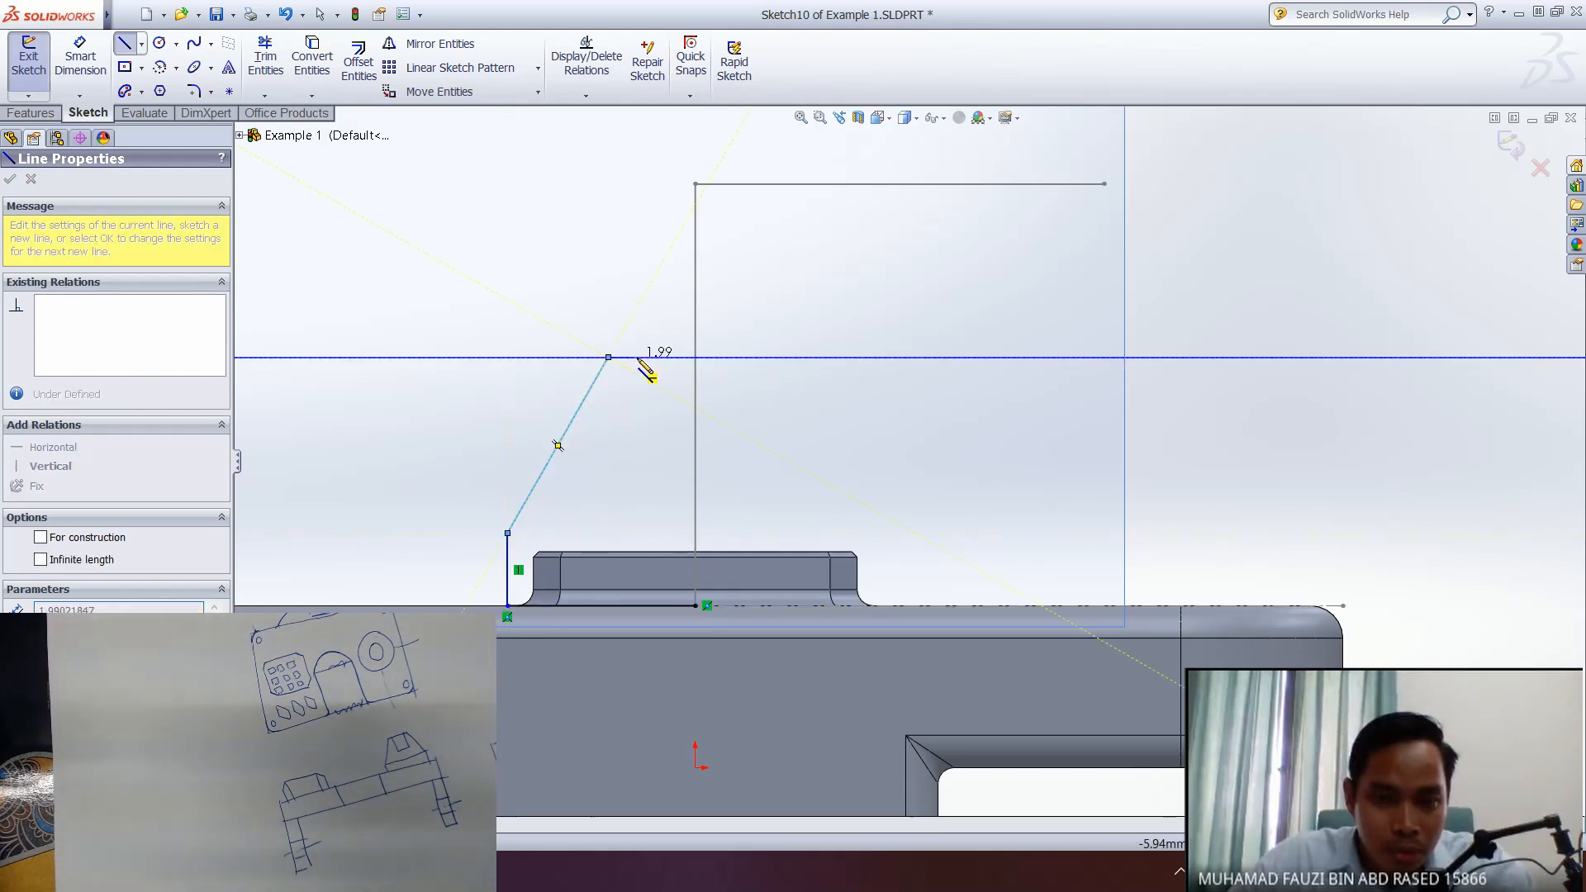
click(654, 357)
click(654, 435)
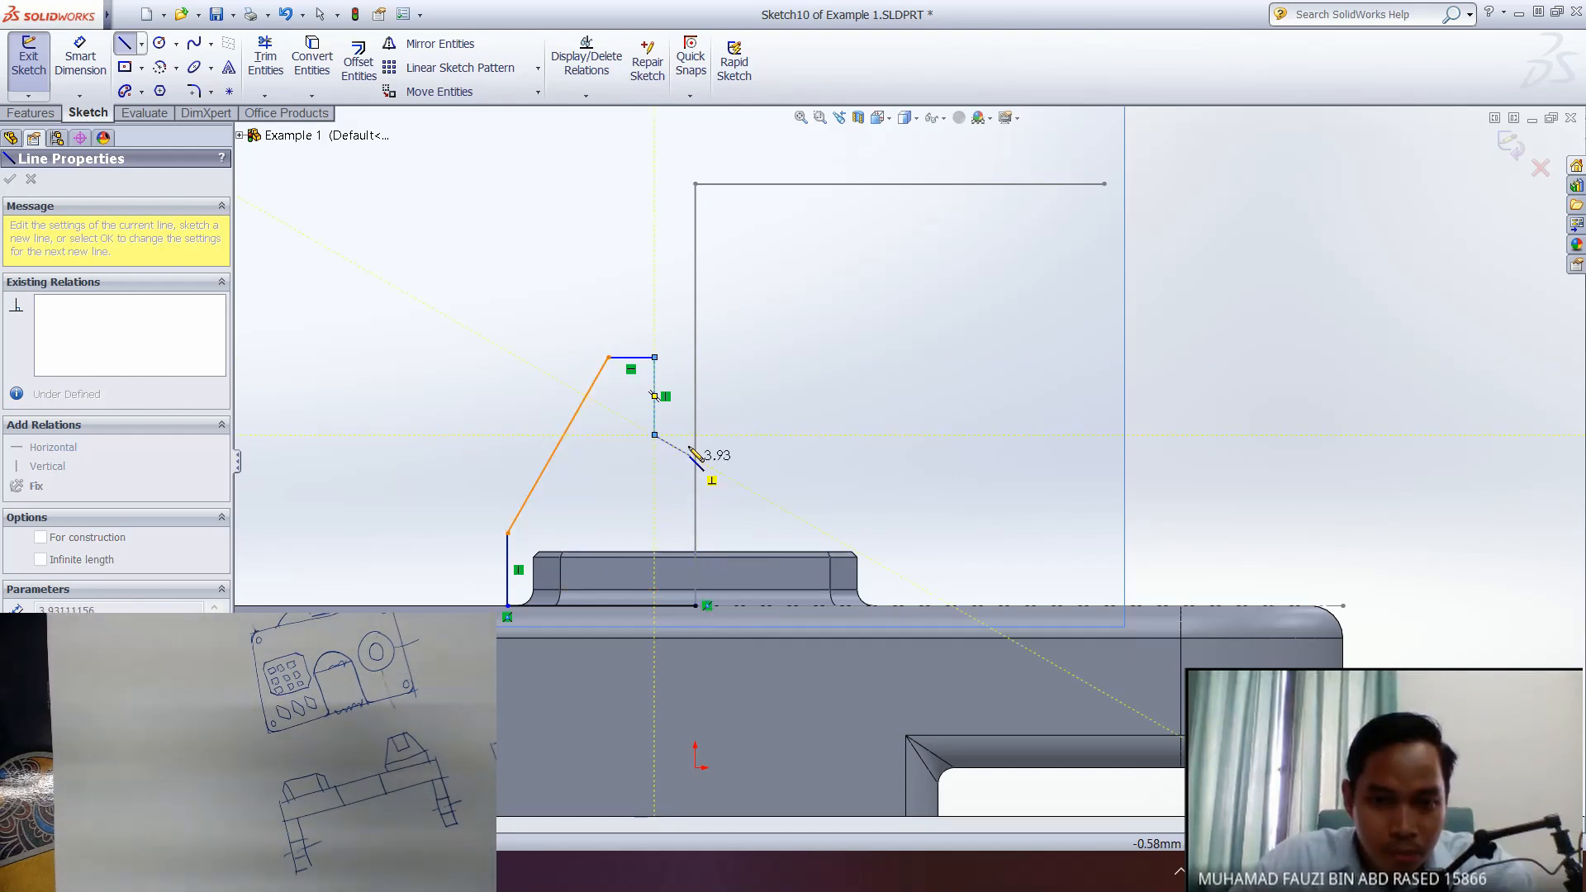
click(696, 435)
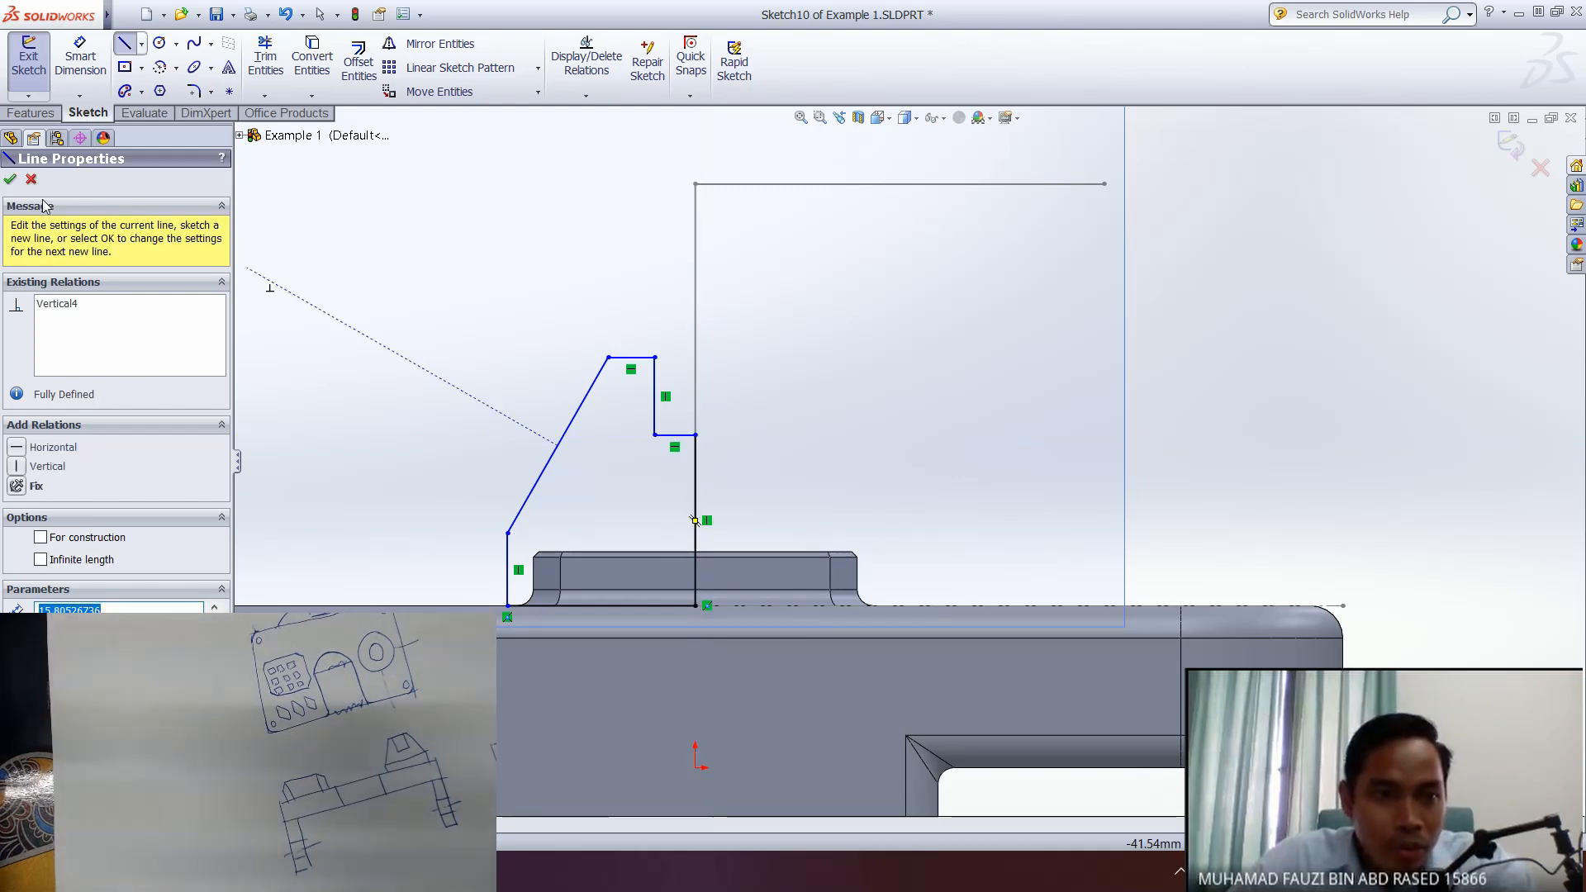
click(10, 180)
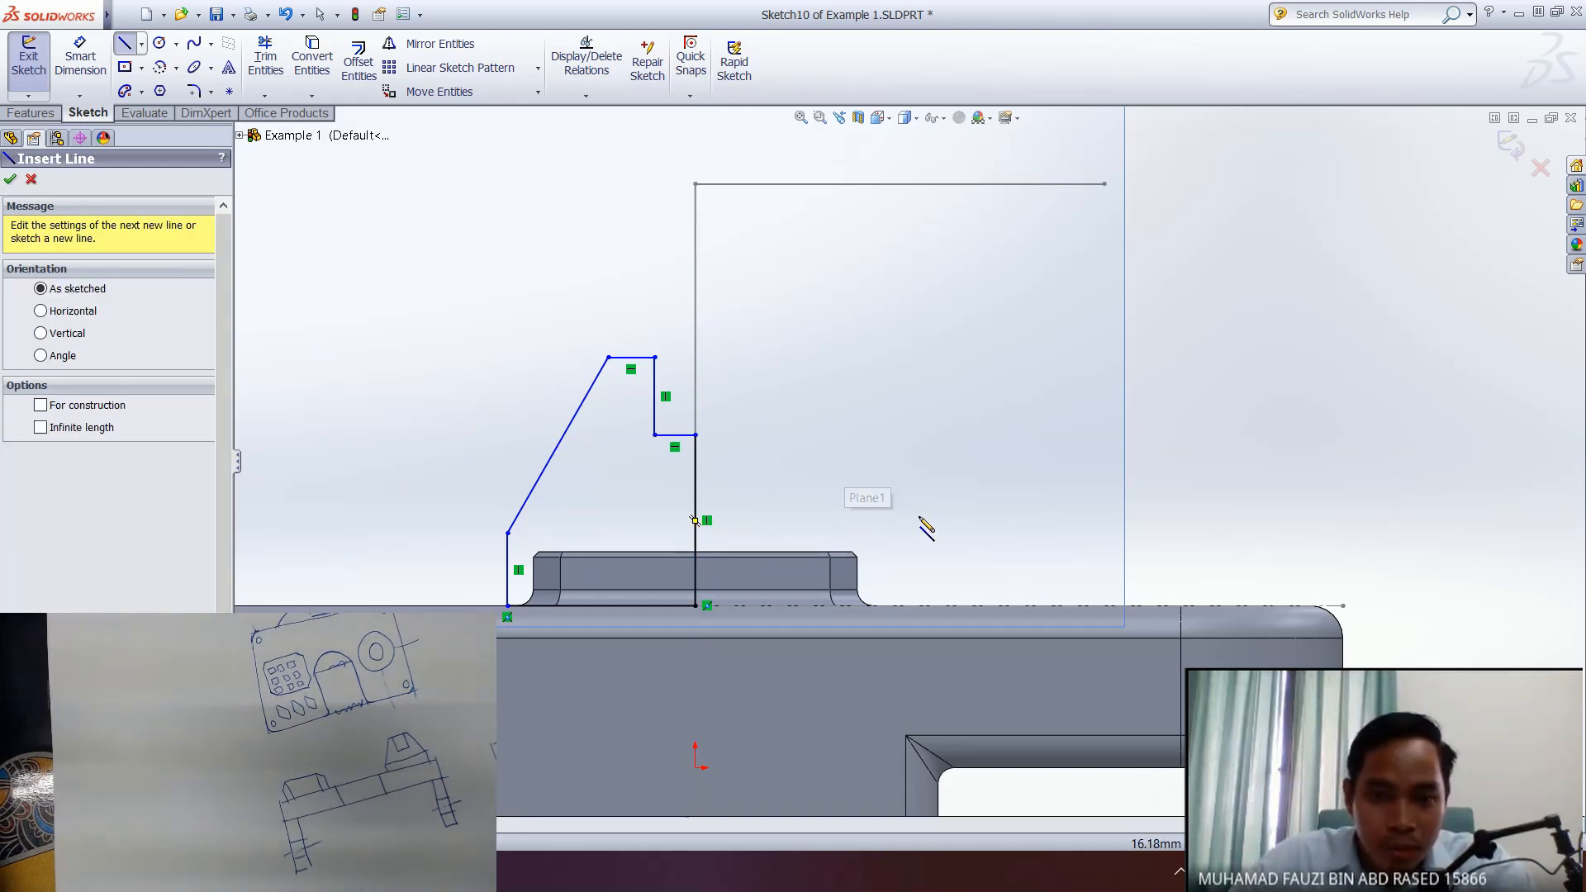
click(14, 183)
- Examine the closed profile standing on the plate's top face from several angles
middle_drag(910, 485, 1018, 522)
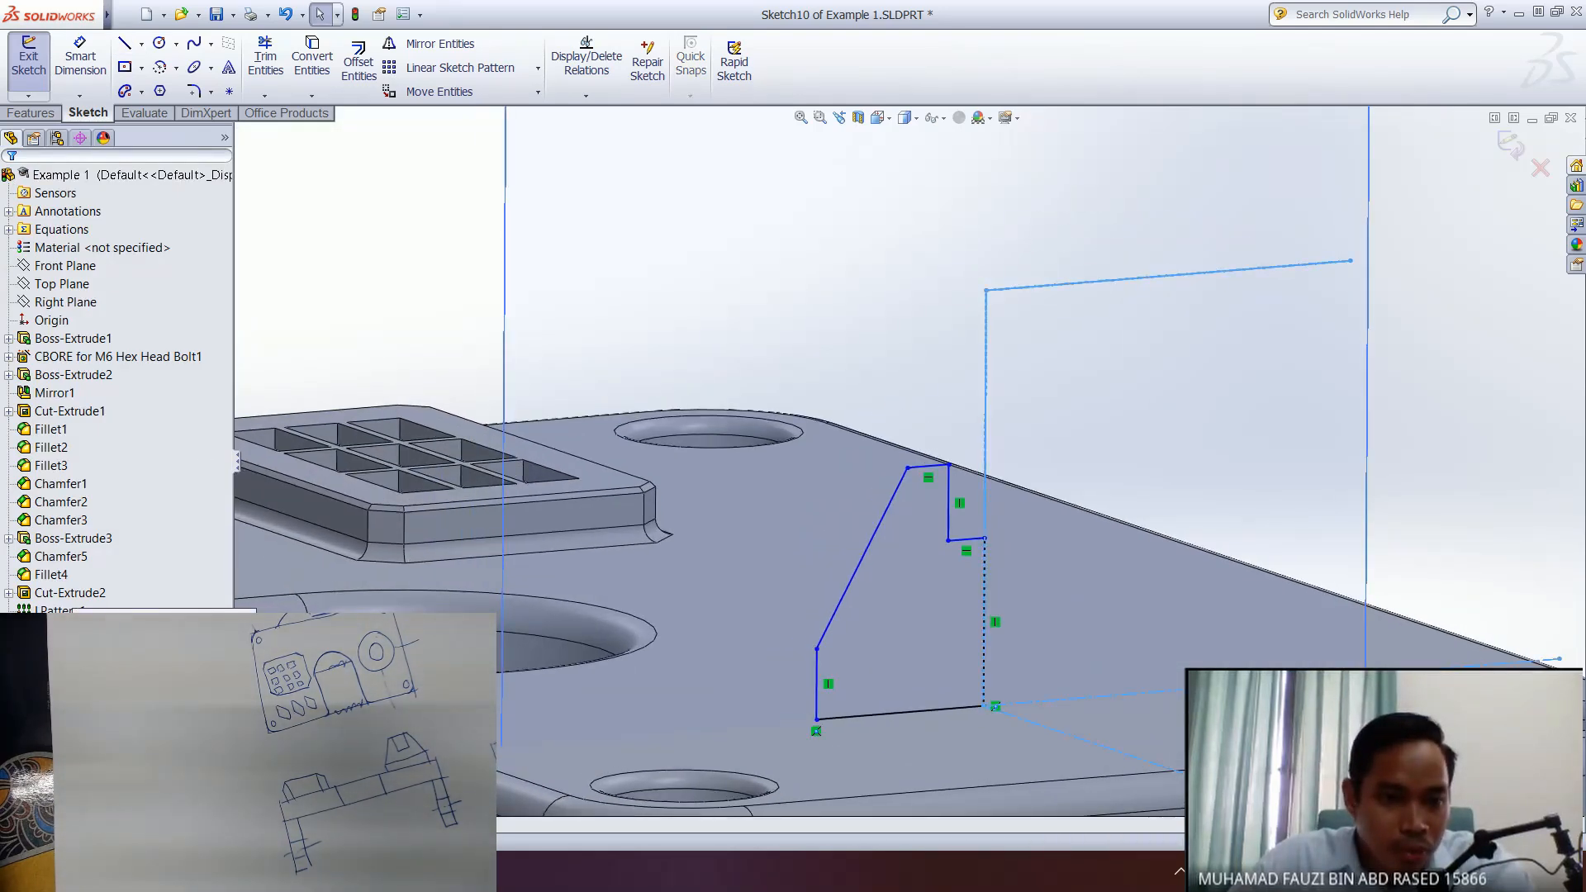
mouse_move(948, 634)
middle_down()
mouse_move(798, 619)
mouse_move(999, 582)
mouse_move(1331, 652)
mouse_move(1143, 562)
middle_up()
scroll(993, 514, up, 4)
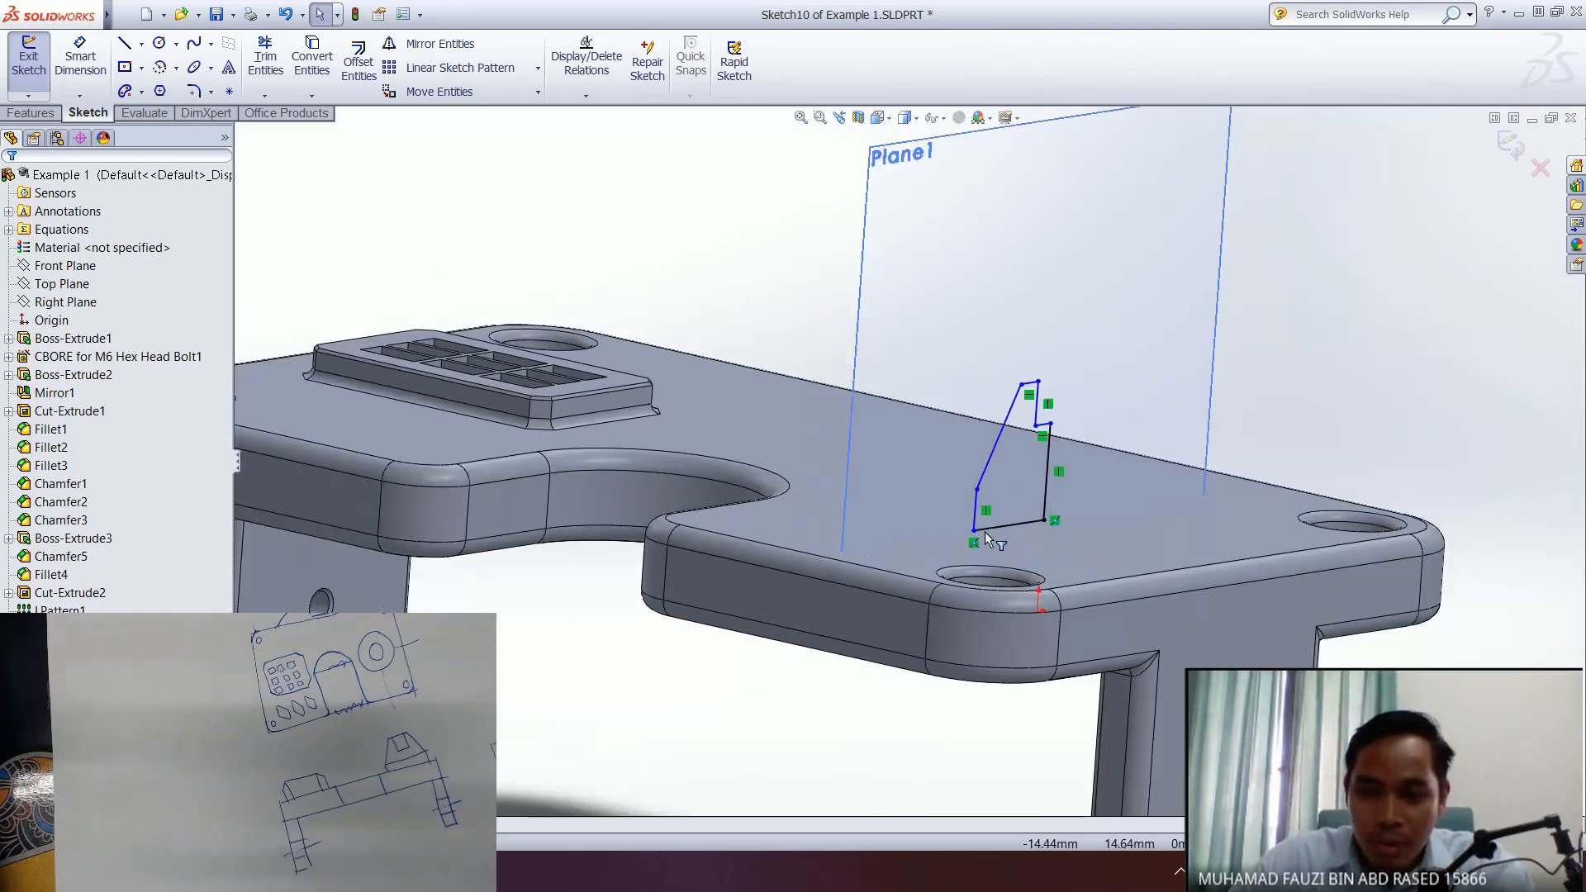
ctrl+middle_drag(951, 344, 929, 448)
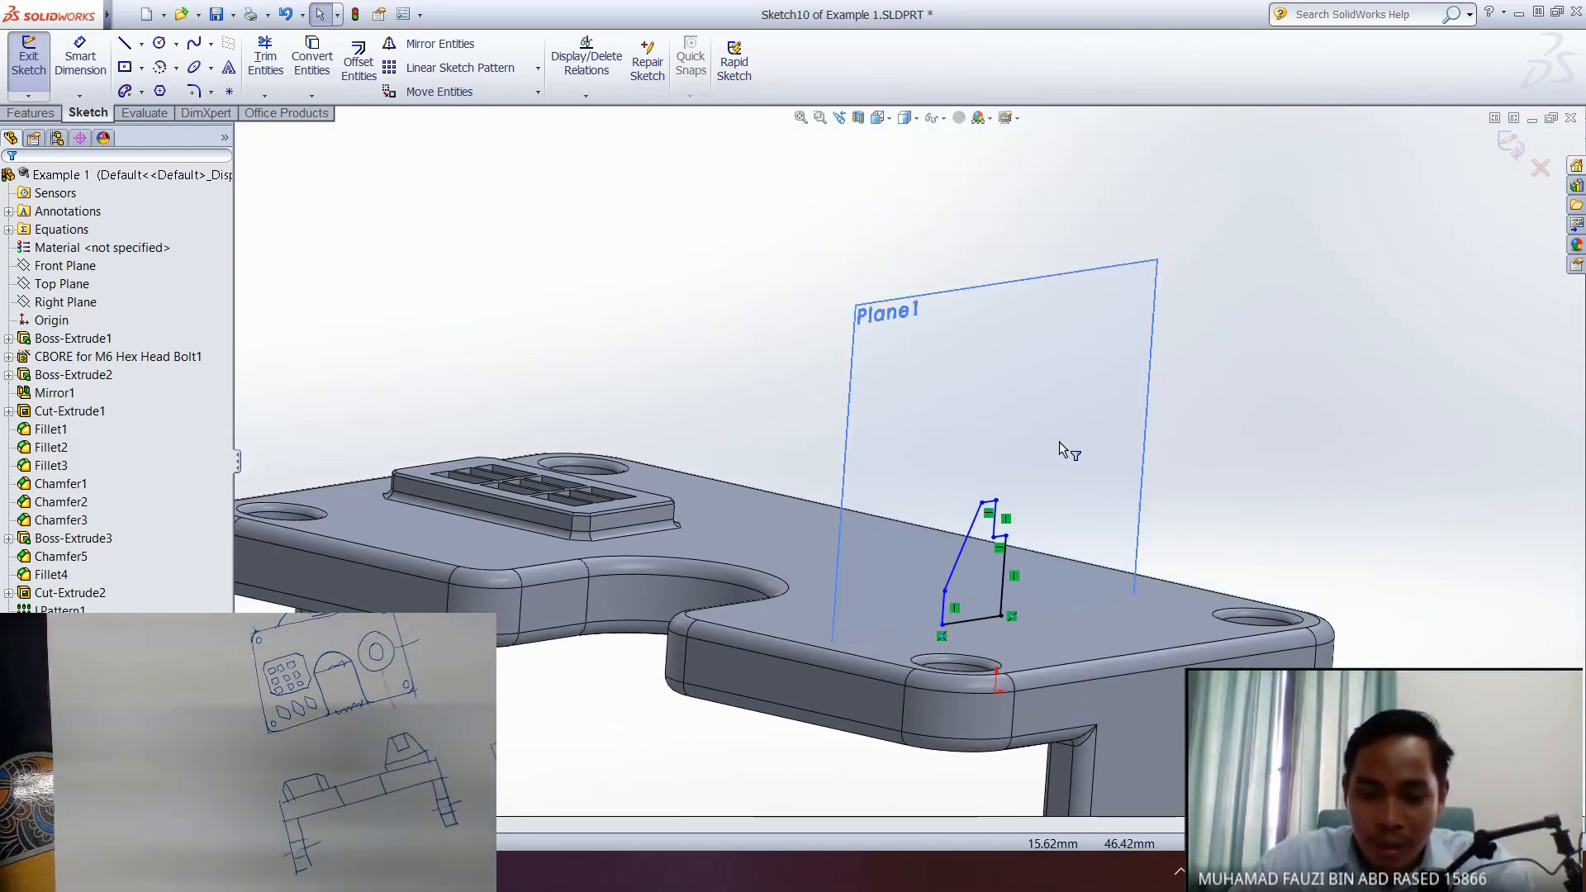
middle_drag(1059, 441, 1028, 542)
middle_drag(942, 566, 920, 467)
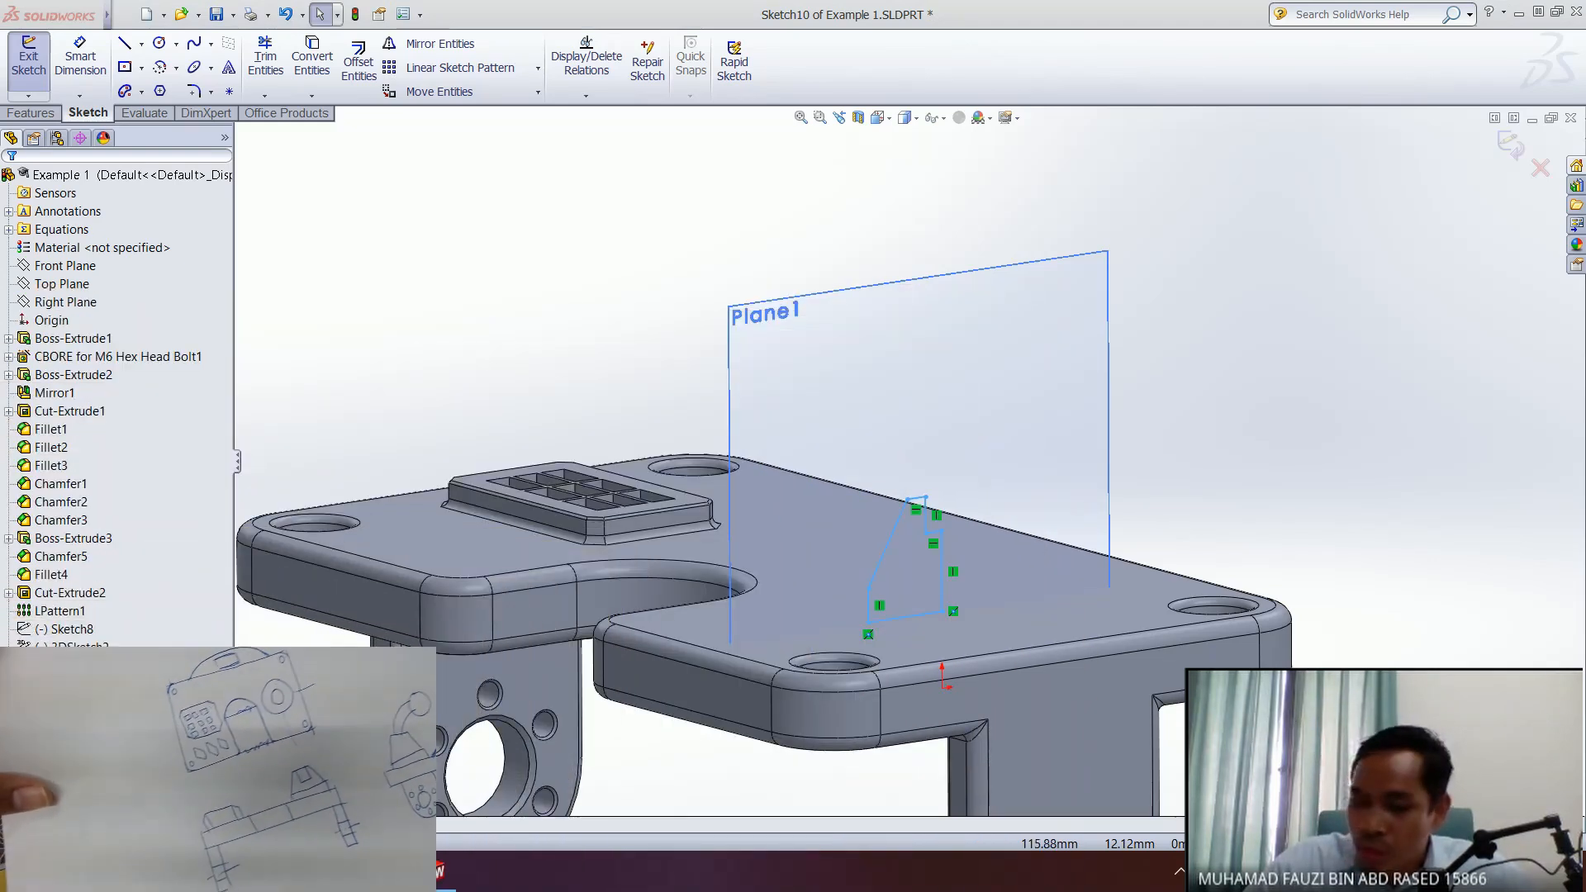
middle_drag(796, 566, 837, 527)
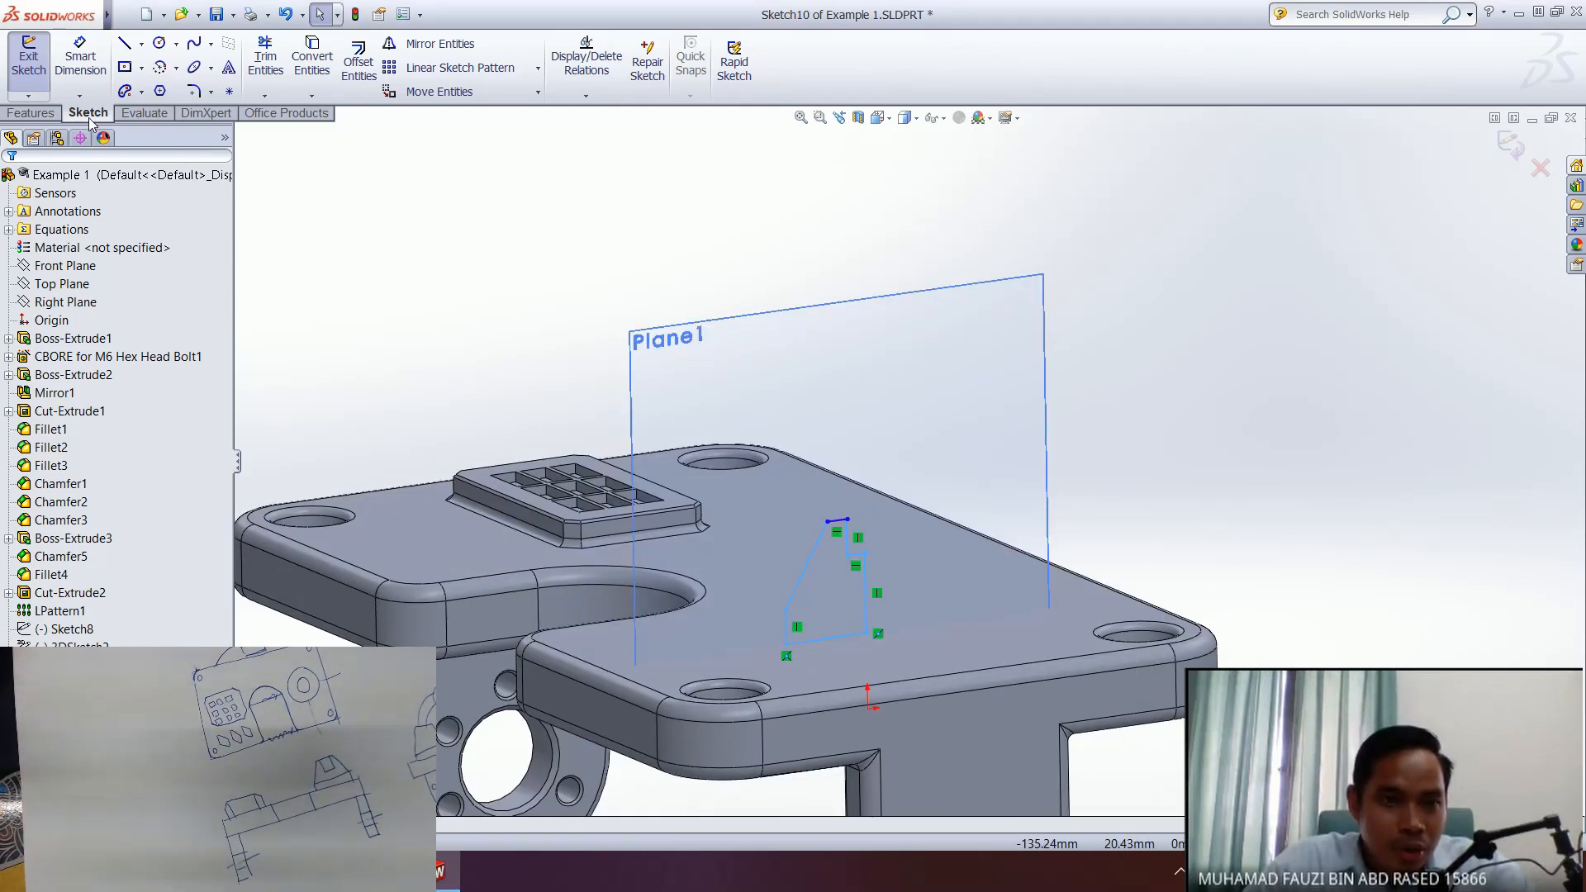
click(33, 114)
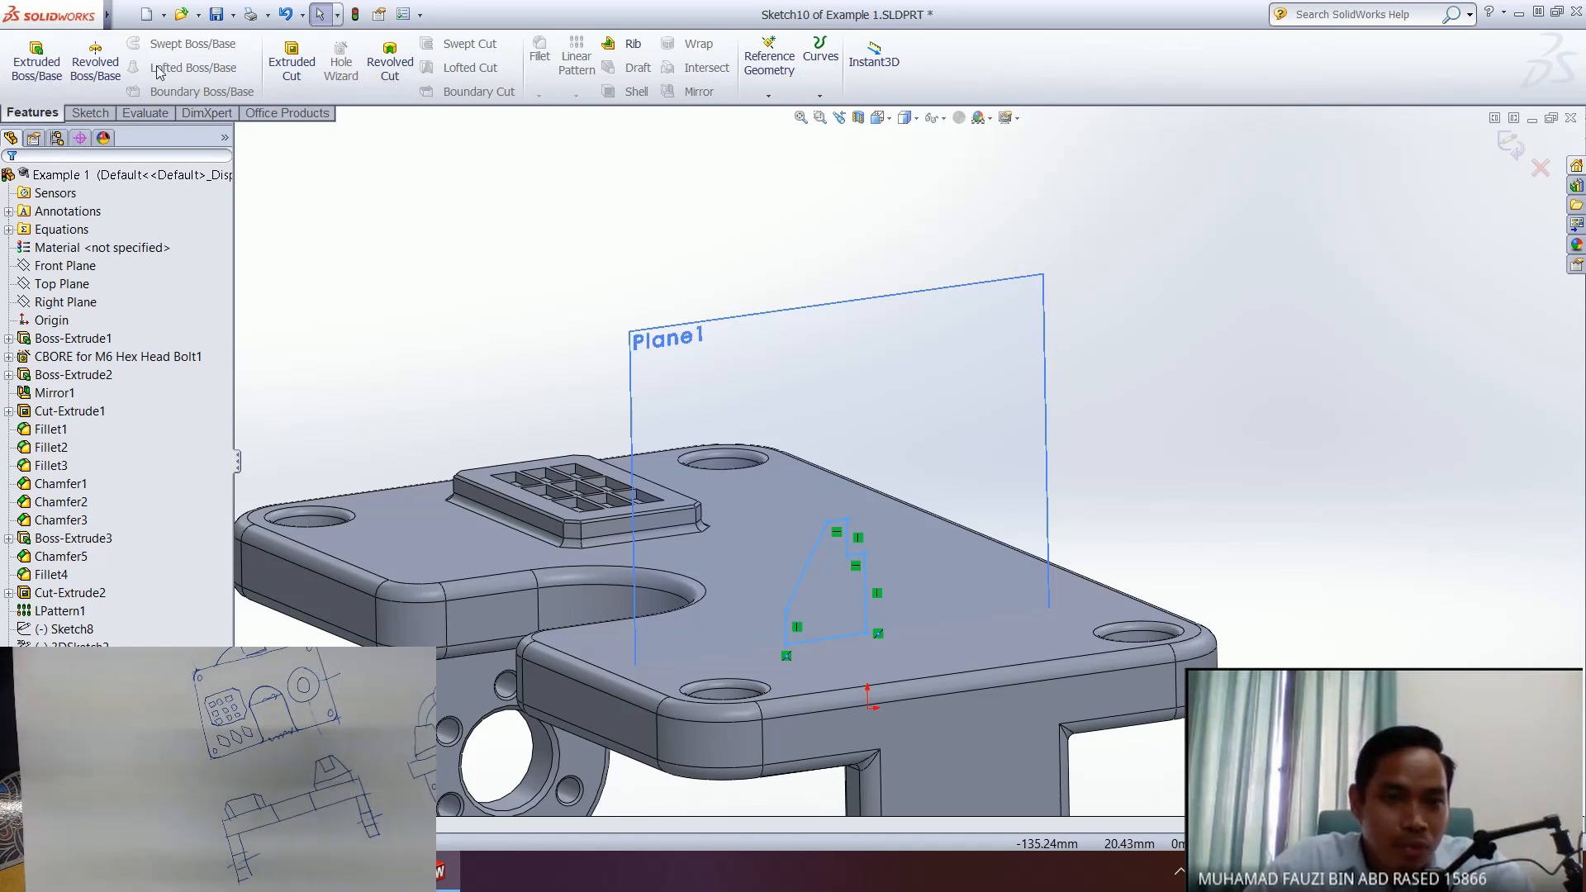
click(105, 76)
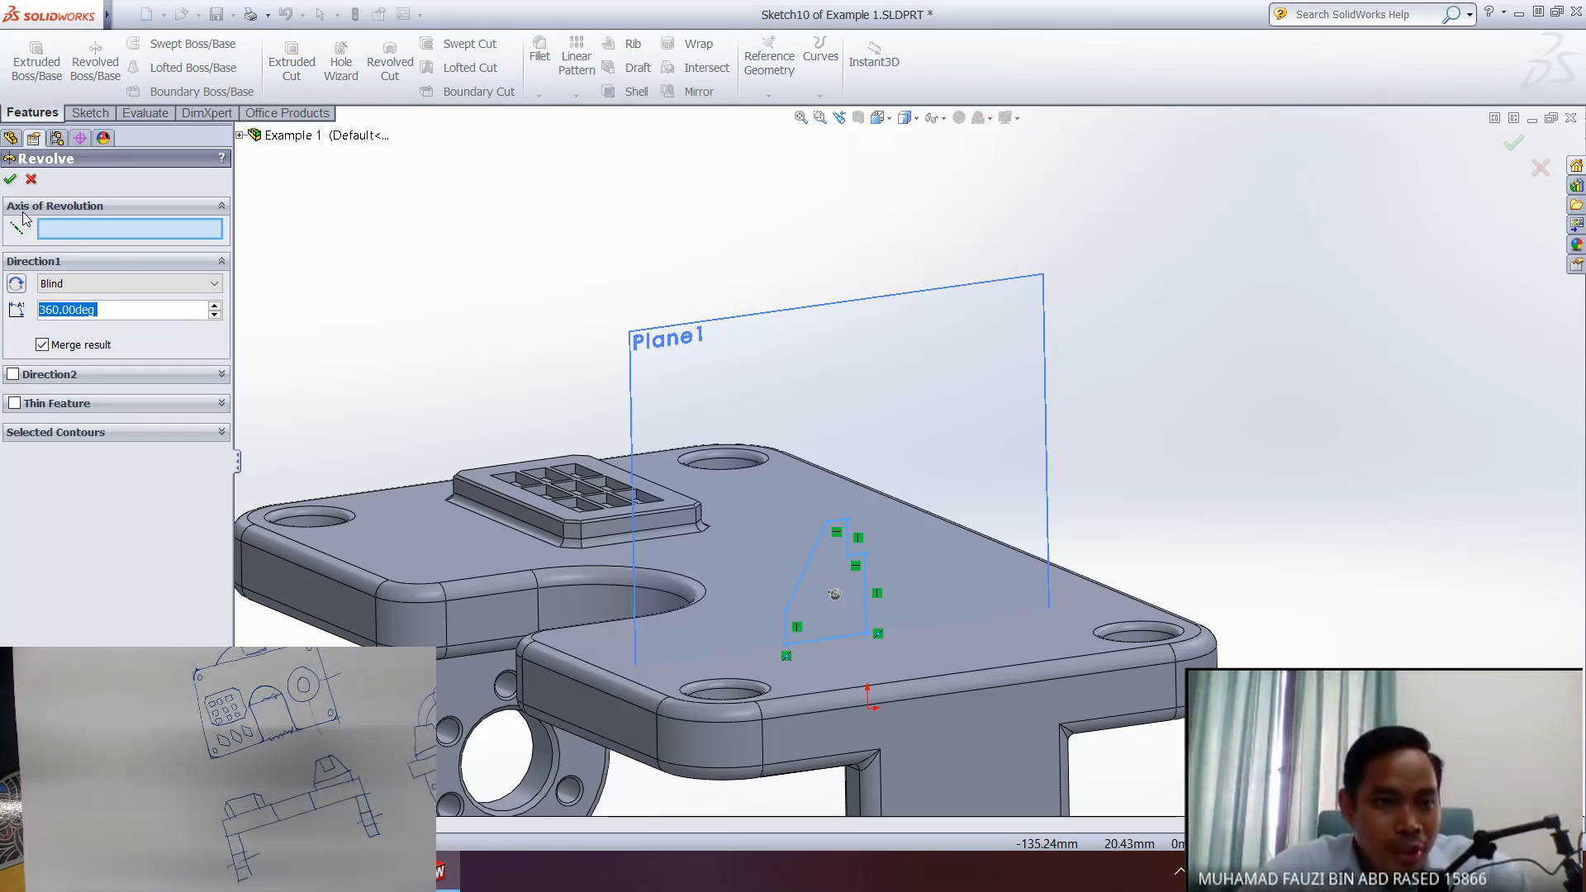
click(78, 231)
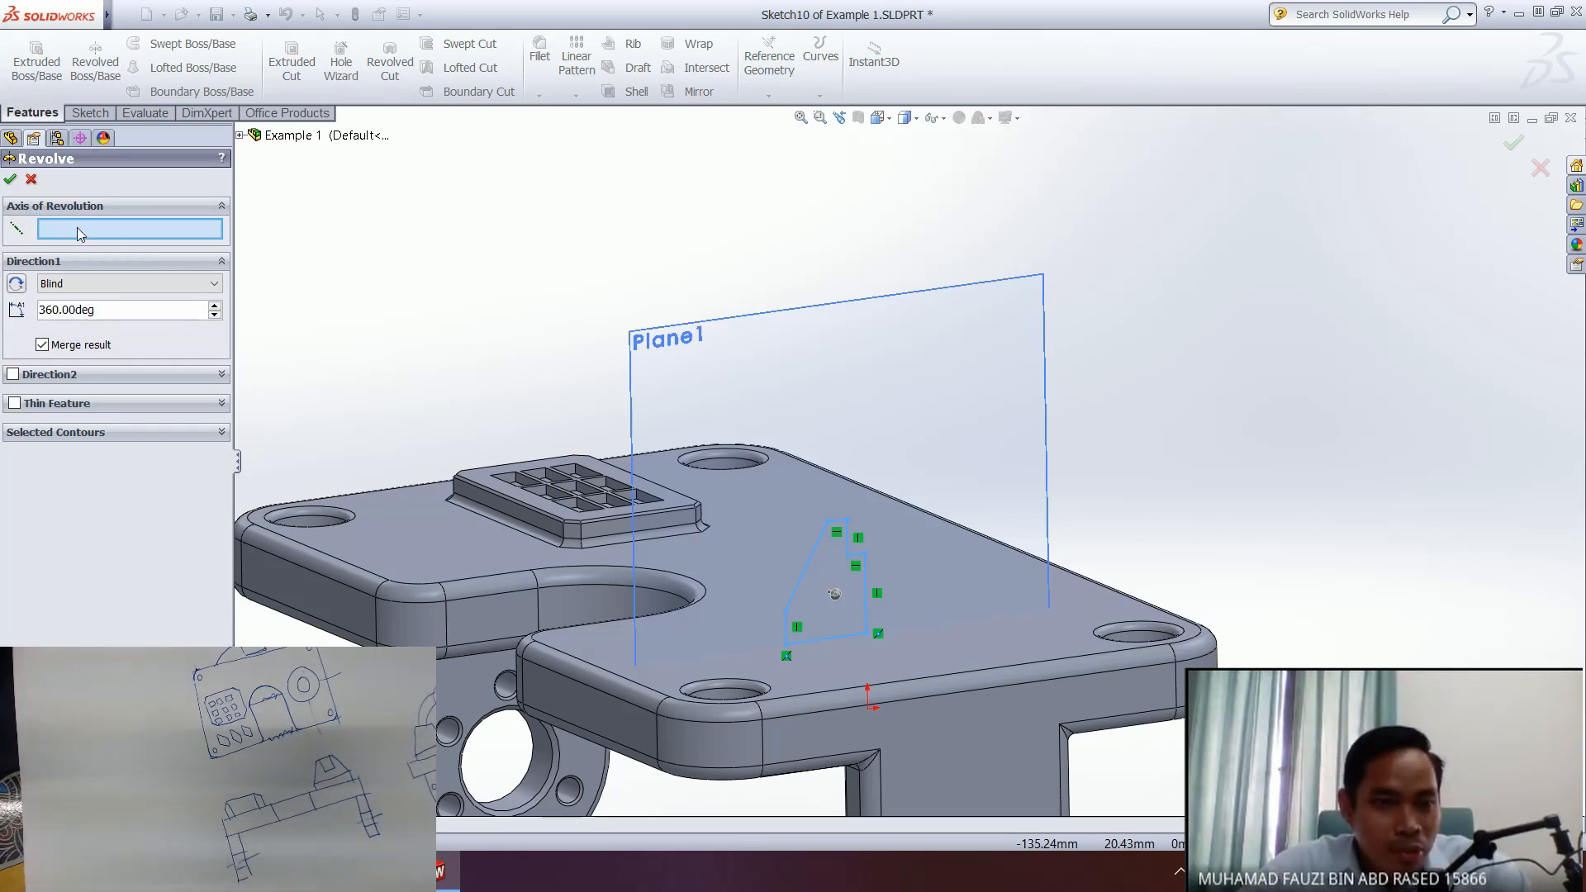
scroll(918, 590, up, 1)
scroll(871, 607, down, 3)
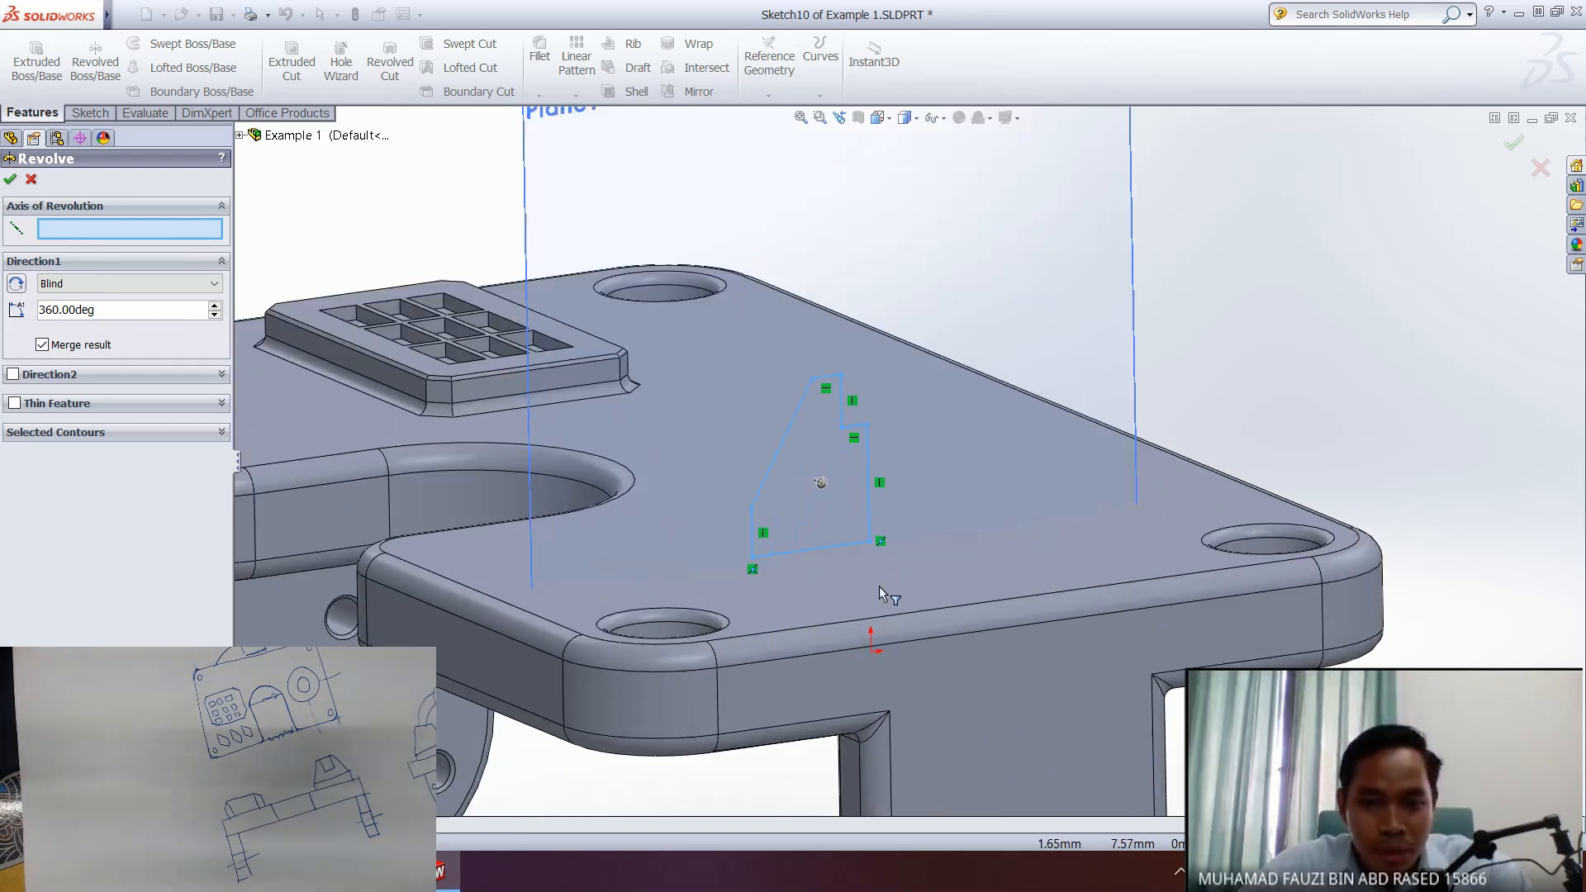
mouse_move(938, 471)
middle_down()
mouse_move(1019, 347)
mouse_move(880, 482)
middle_up()
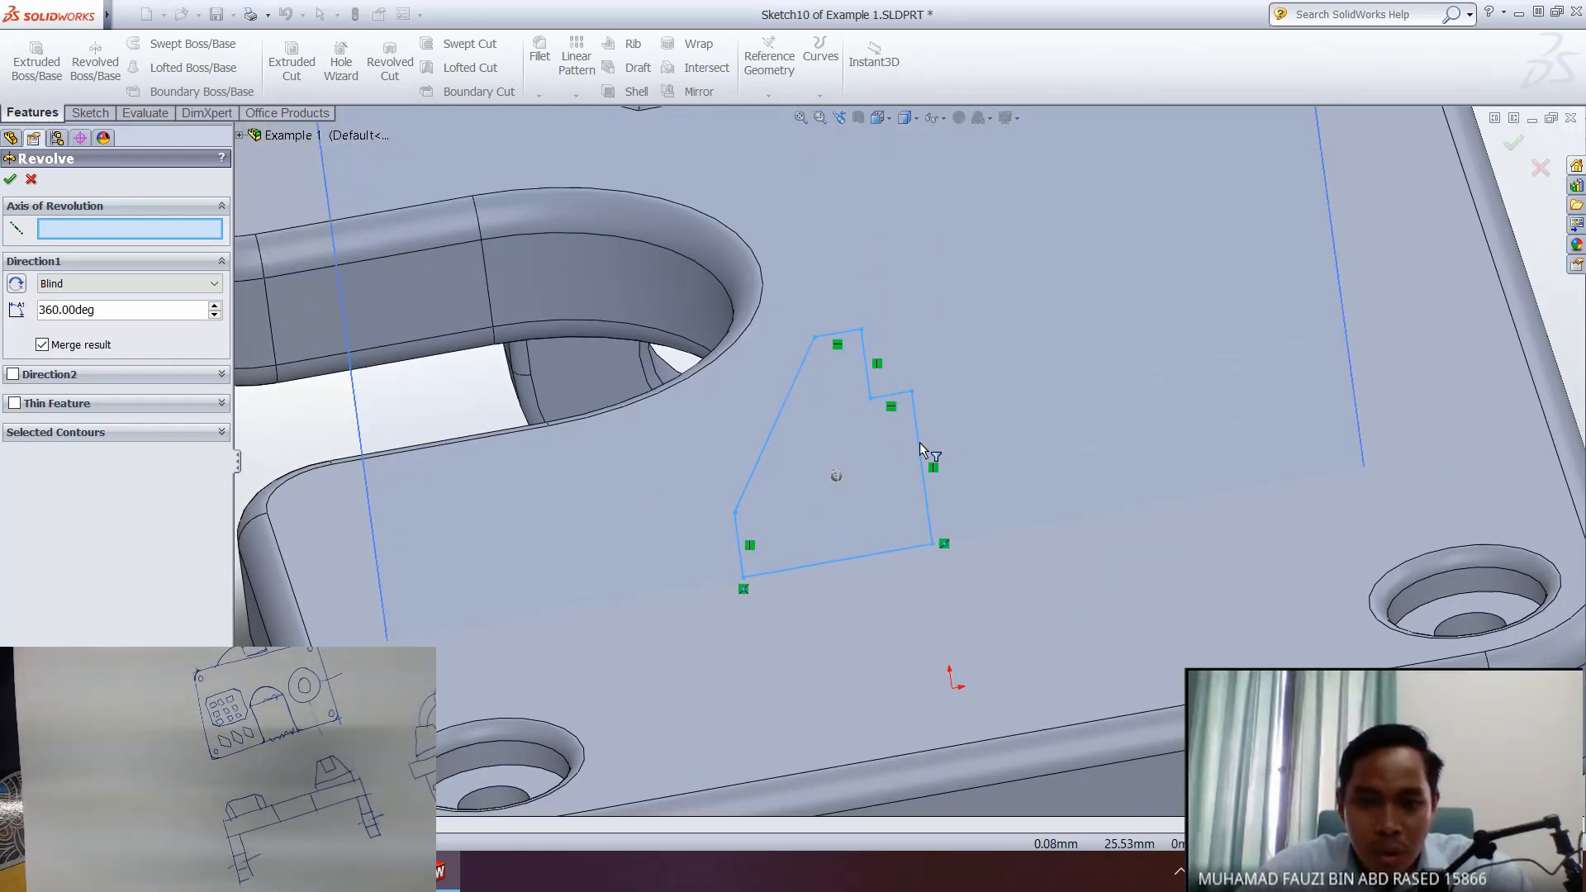
click(240, 136)
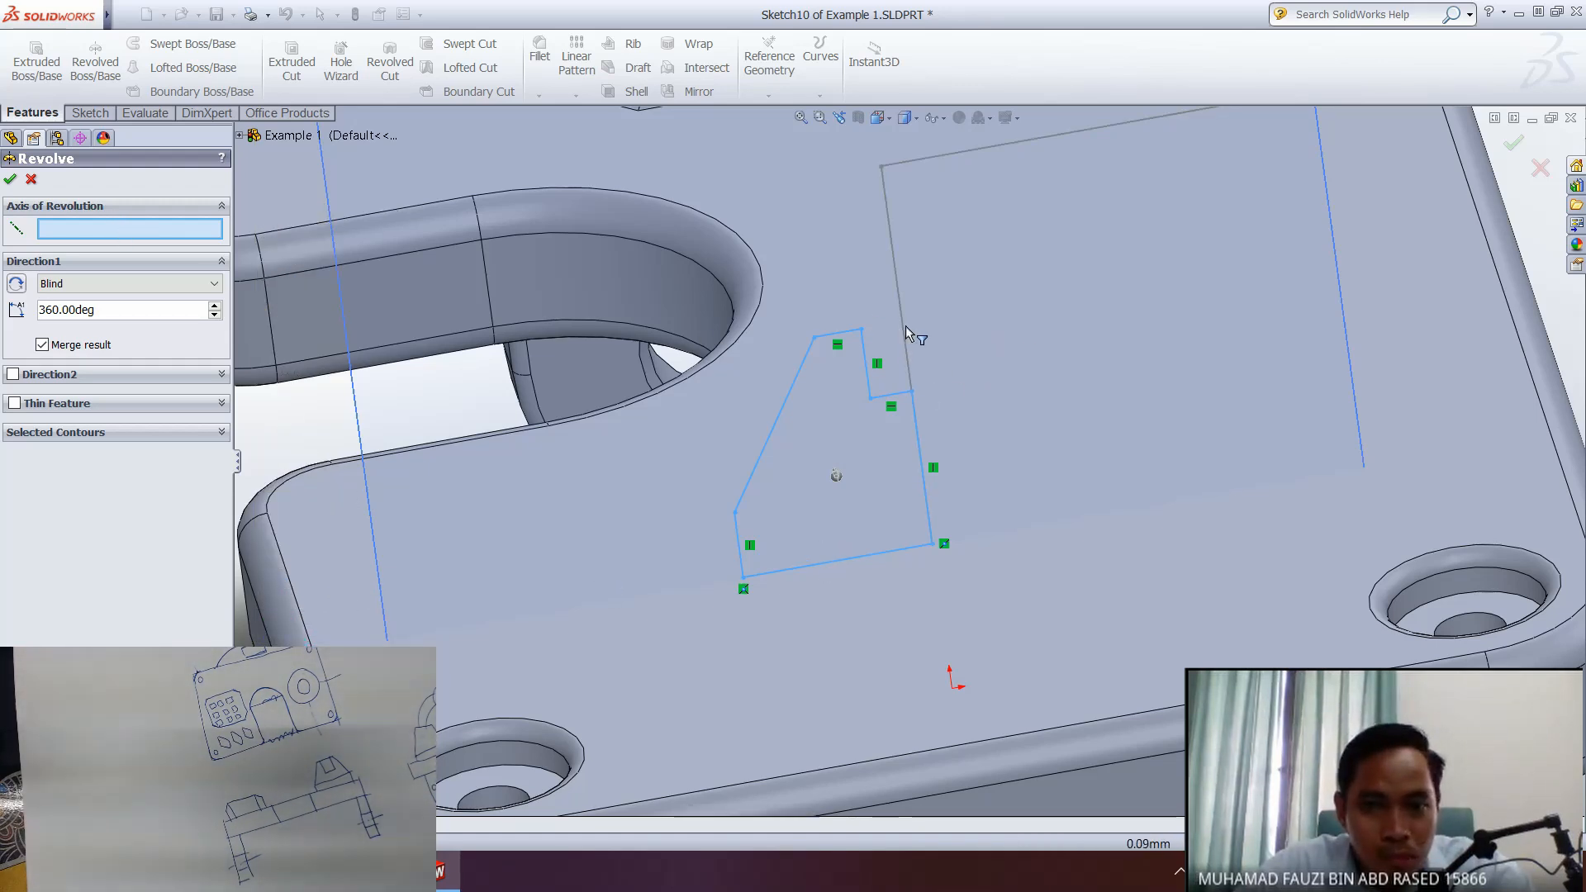
mouse_move(909, 330)
middle_down()
mouse_move(1123, 405)
mouse_move(1016, 499)
mouse_move(882, 494)
middle_up()
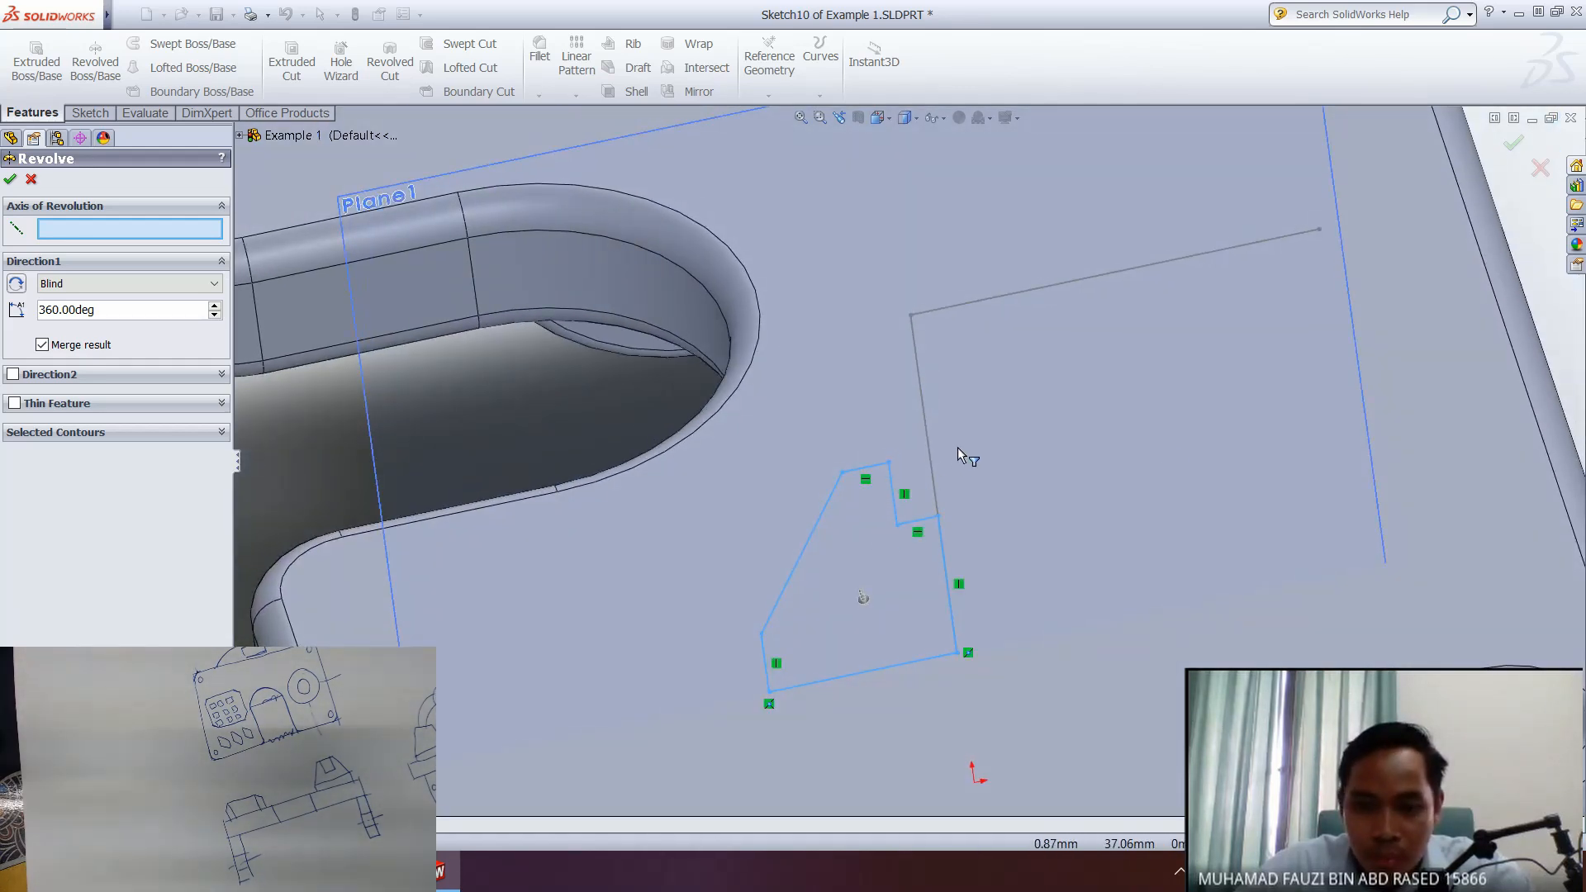
key(Escape)
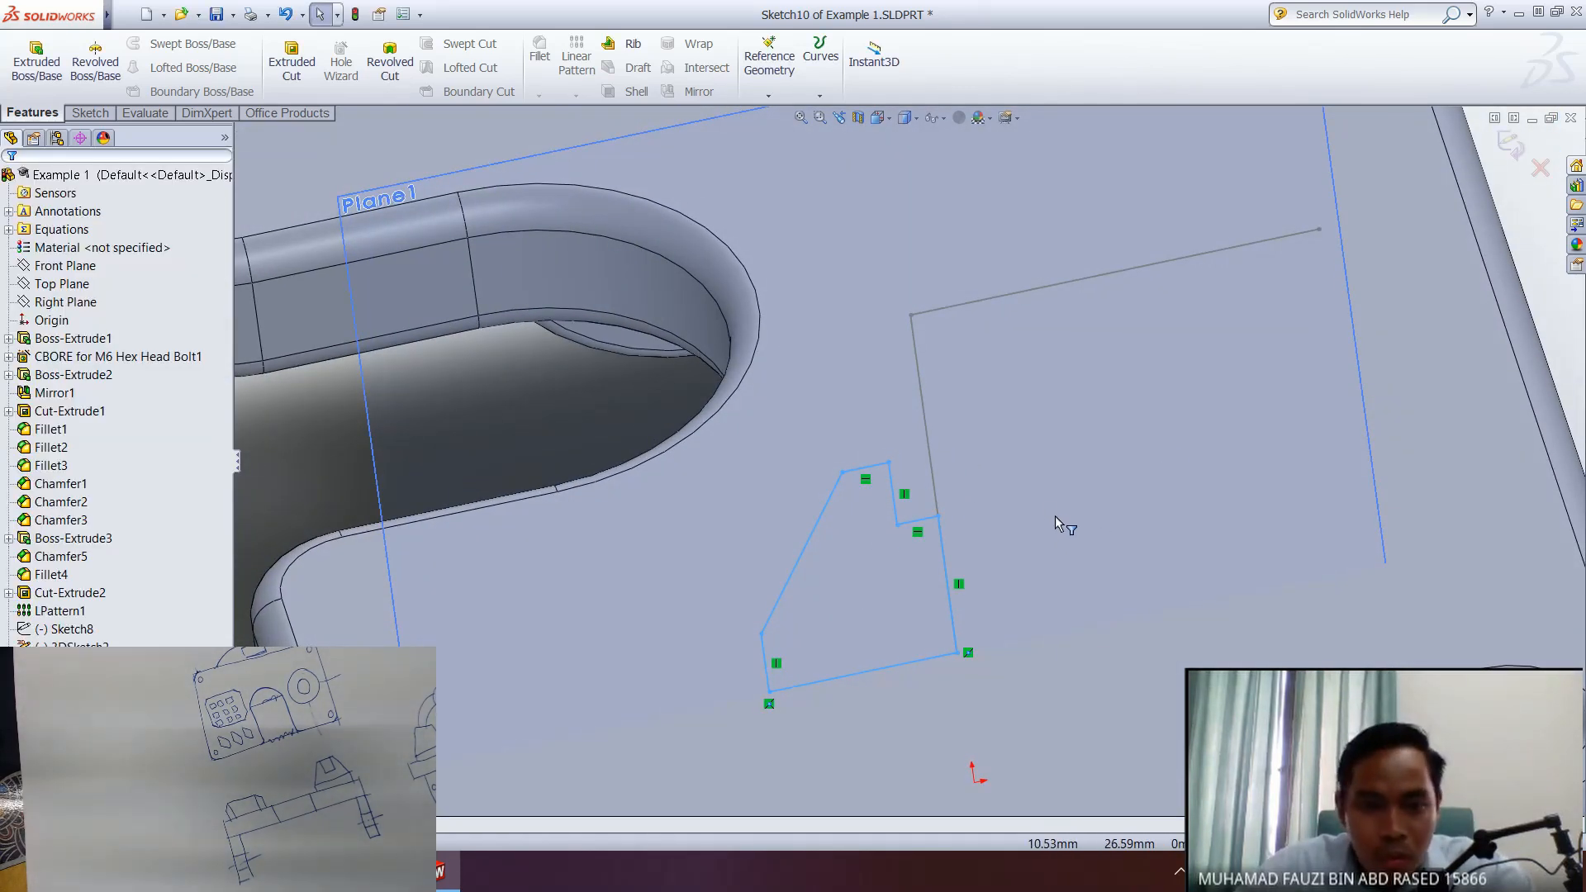
- Hide the 3D sketch lines running above the profile
click(78, 645)
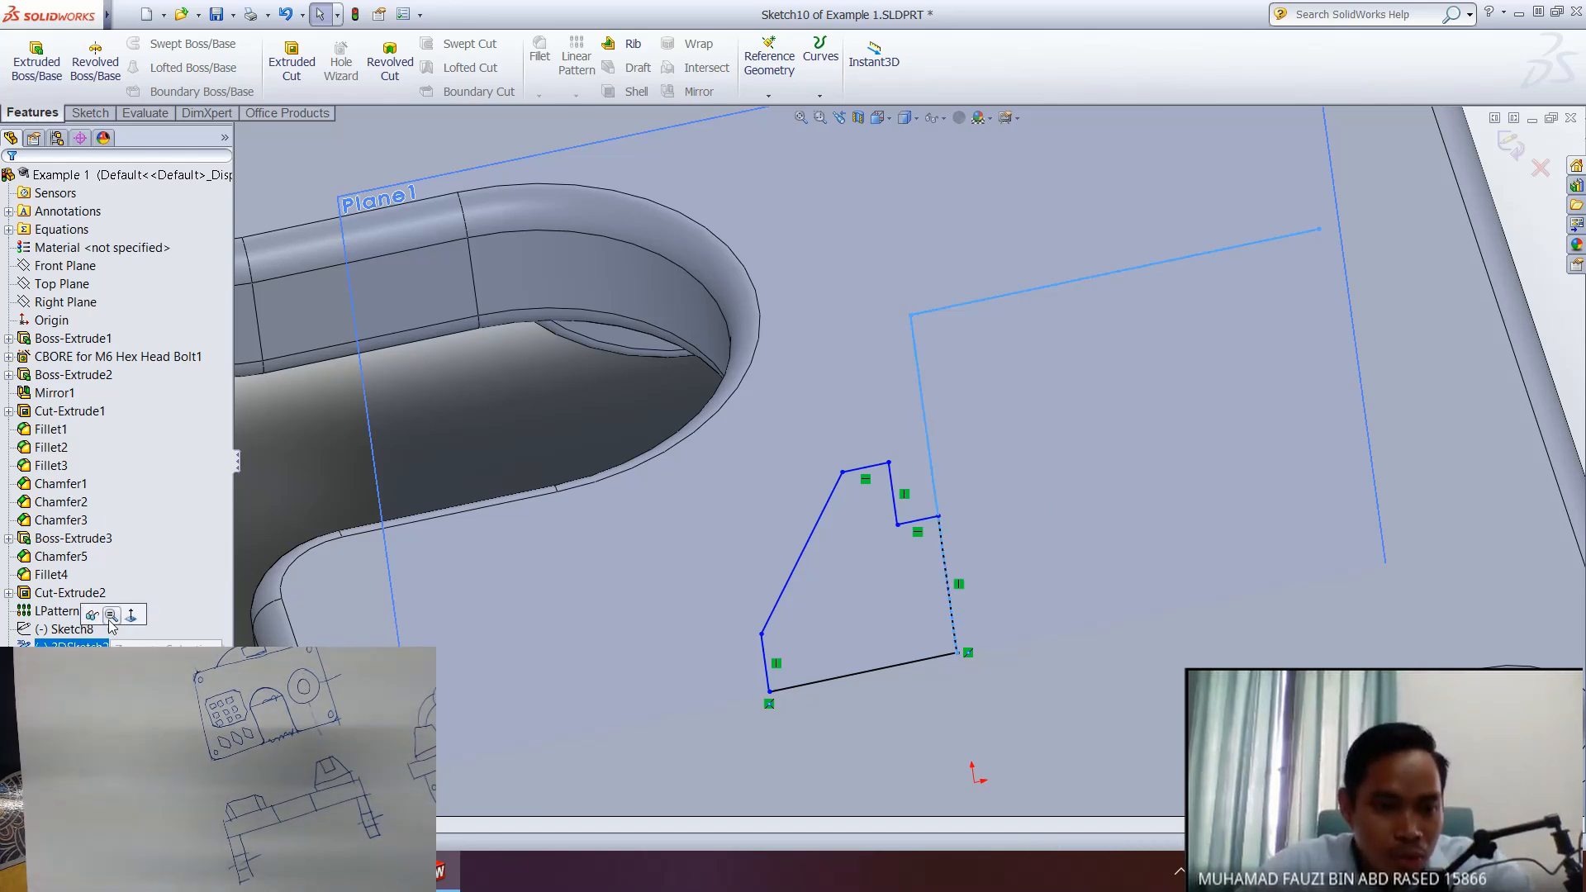
click(90, 616)
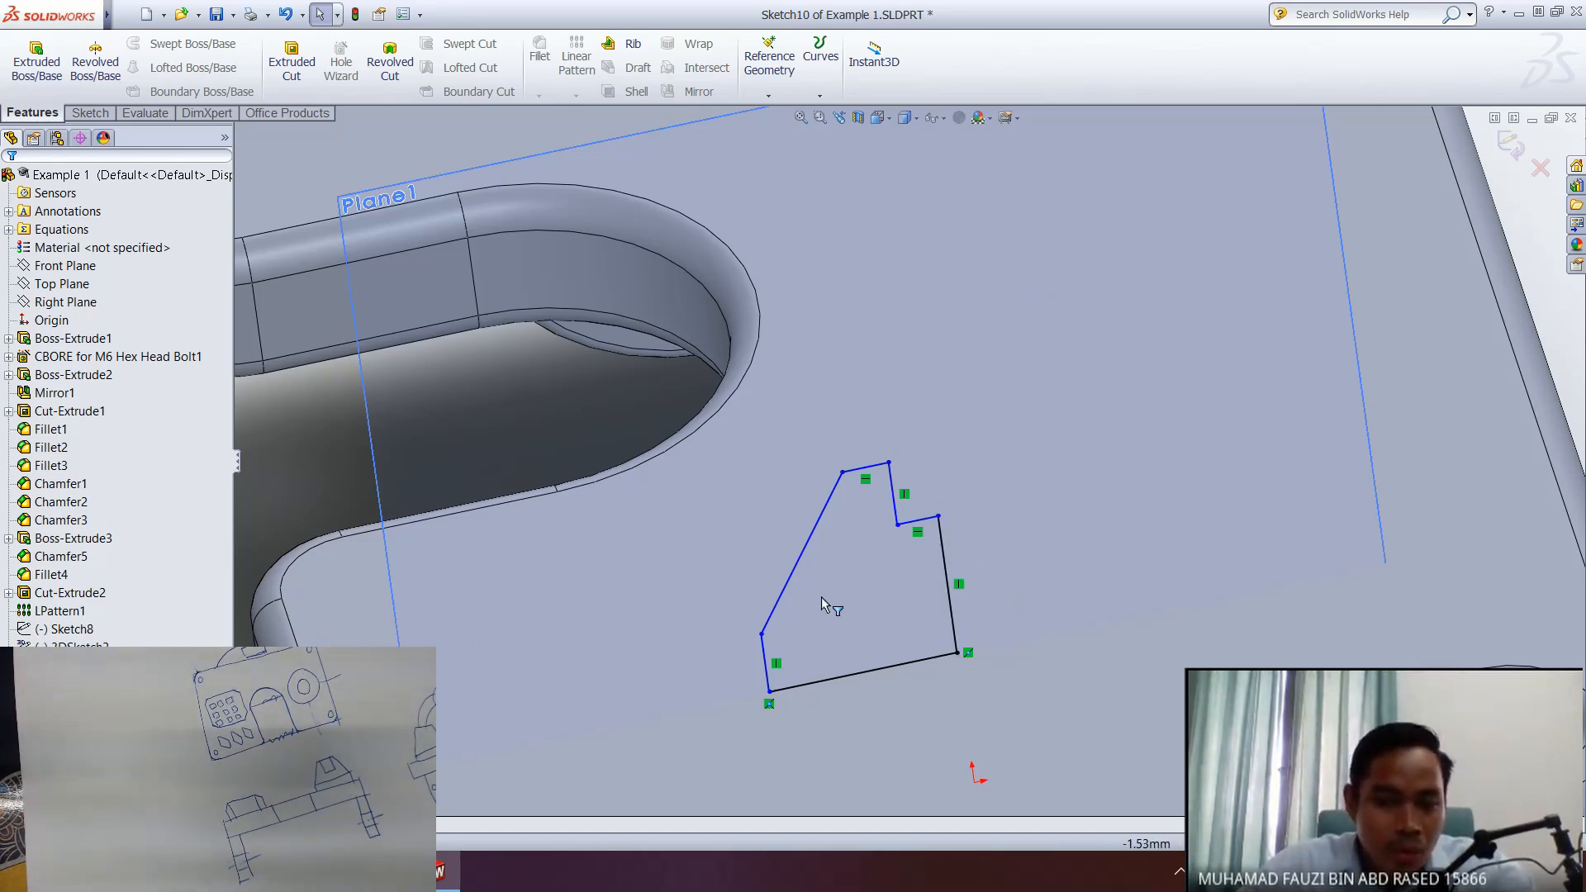
click(88, 642)
click(124, 538)
click(66, 683)
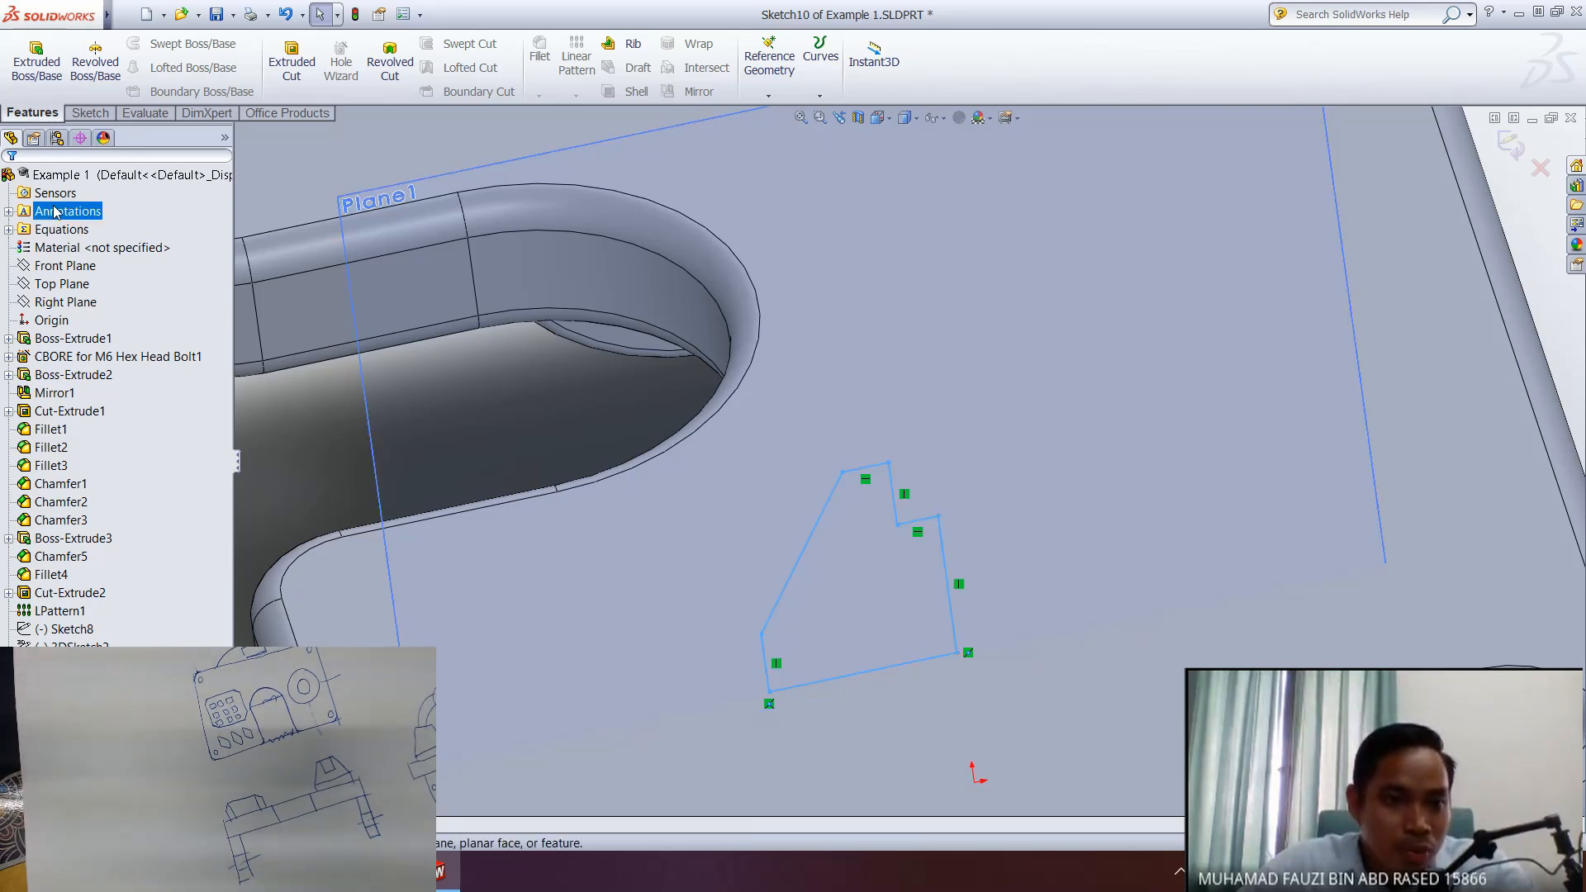
- Draw a vertical centerline upward from the profile's inner corner, in line with its straight inner edge
click(90, 112)
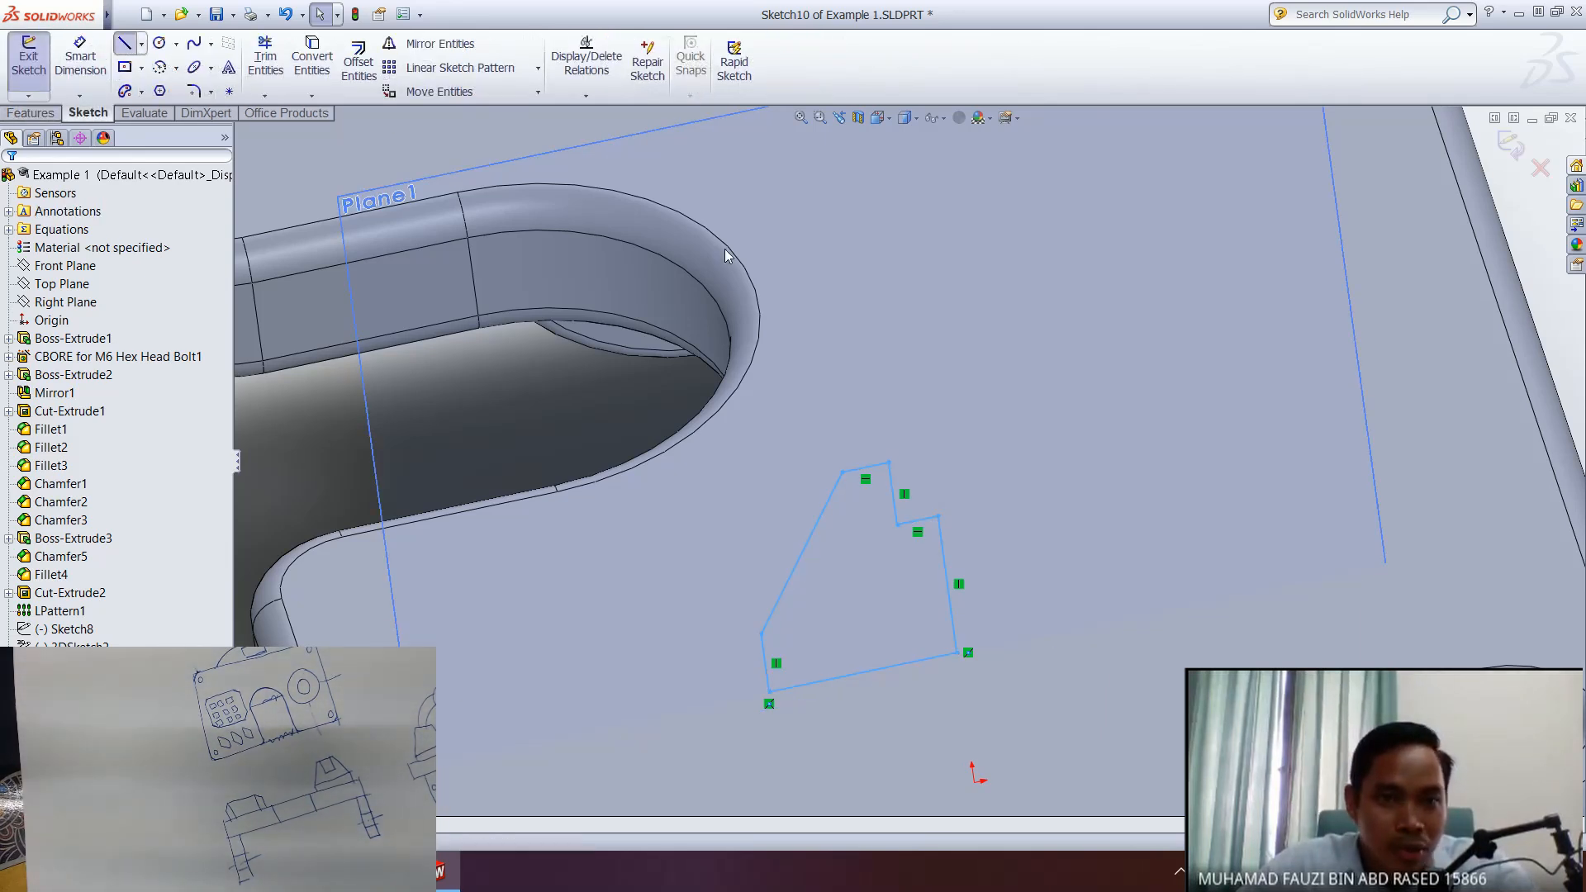
click(142, 45)
click(156, 89)
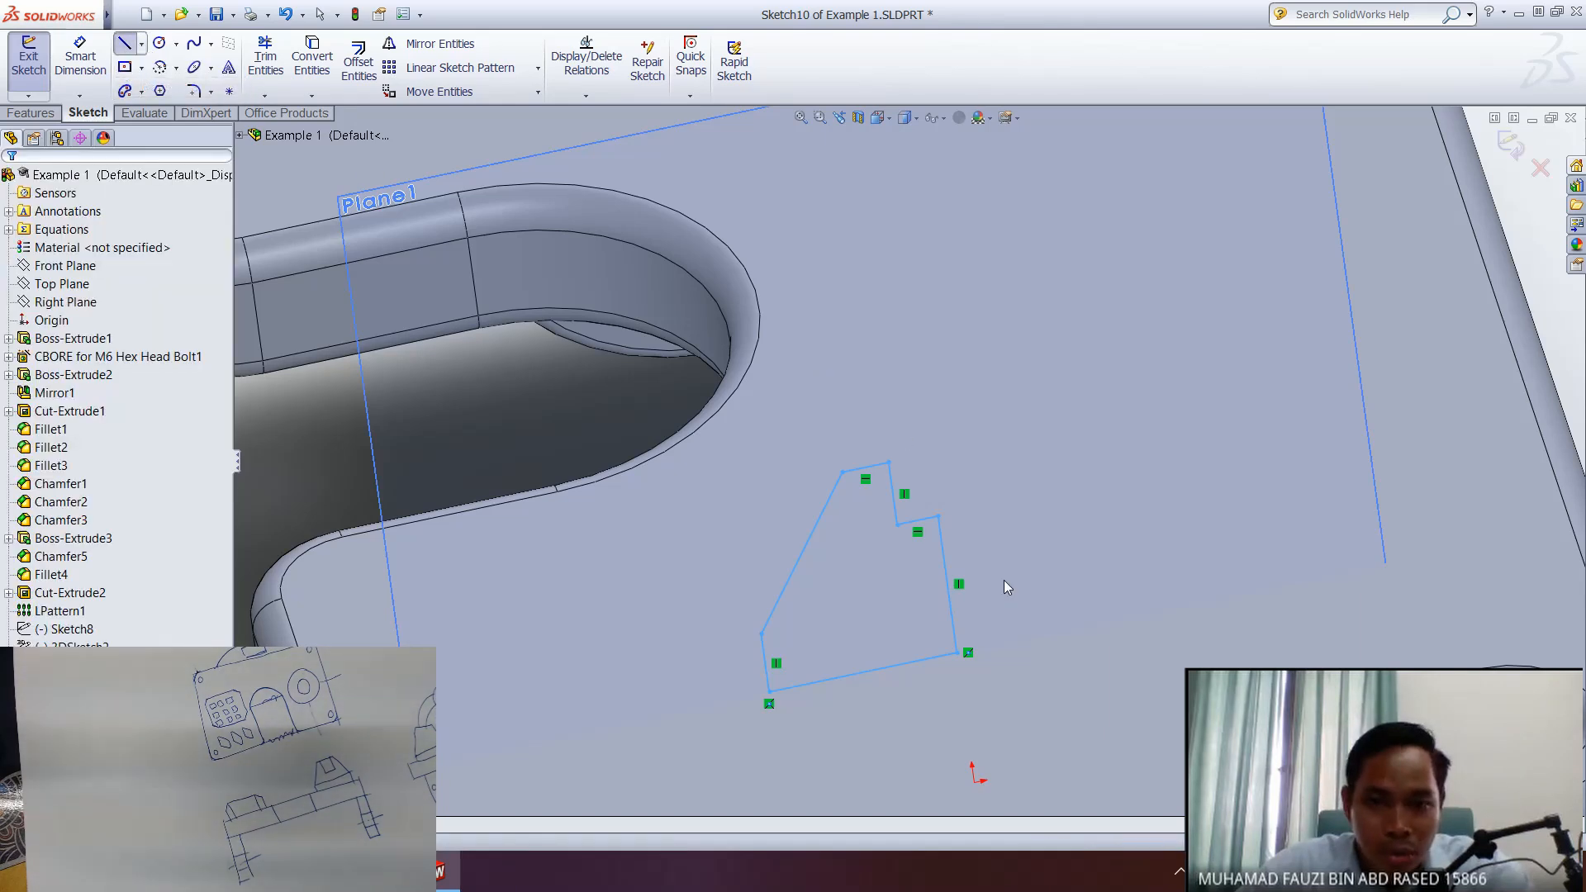
click(938, 516)
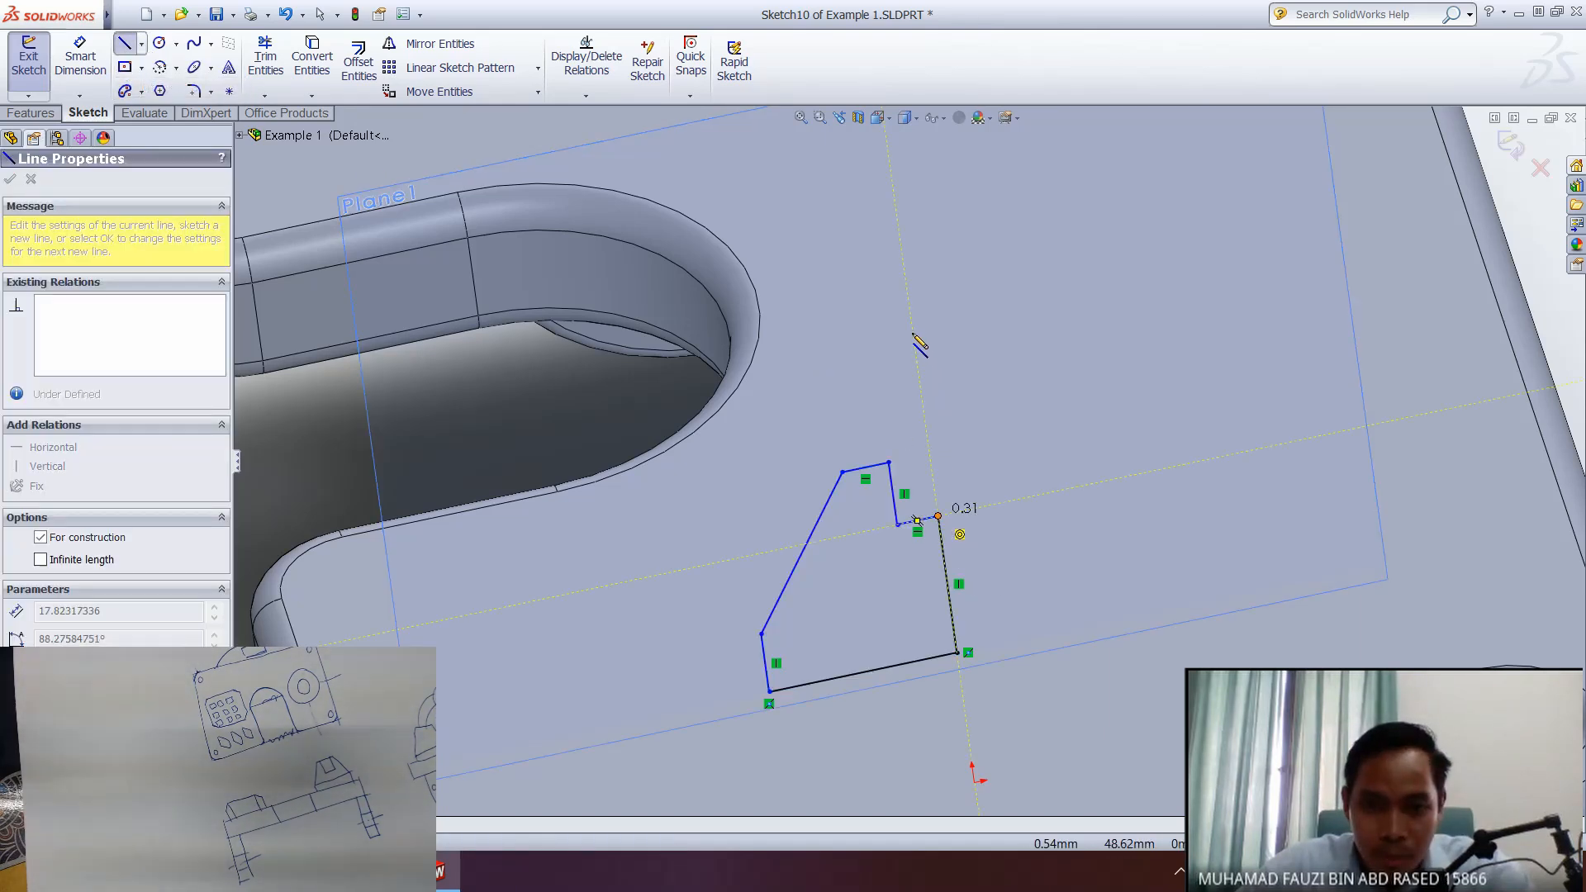
click(901, 252)
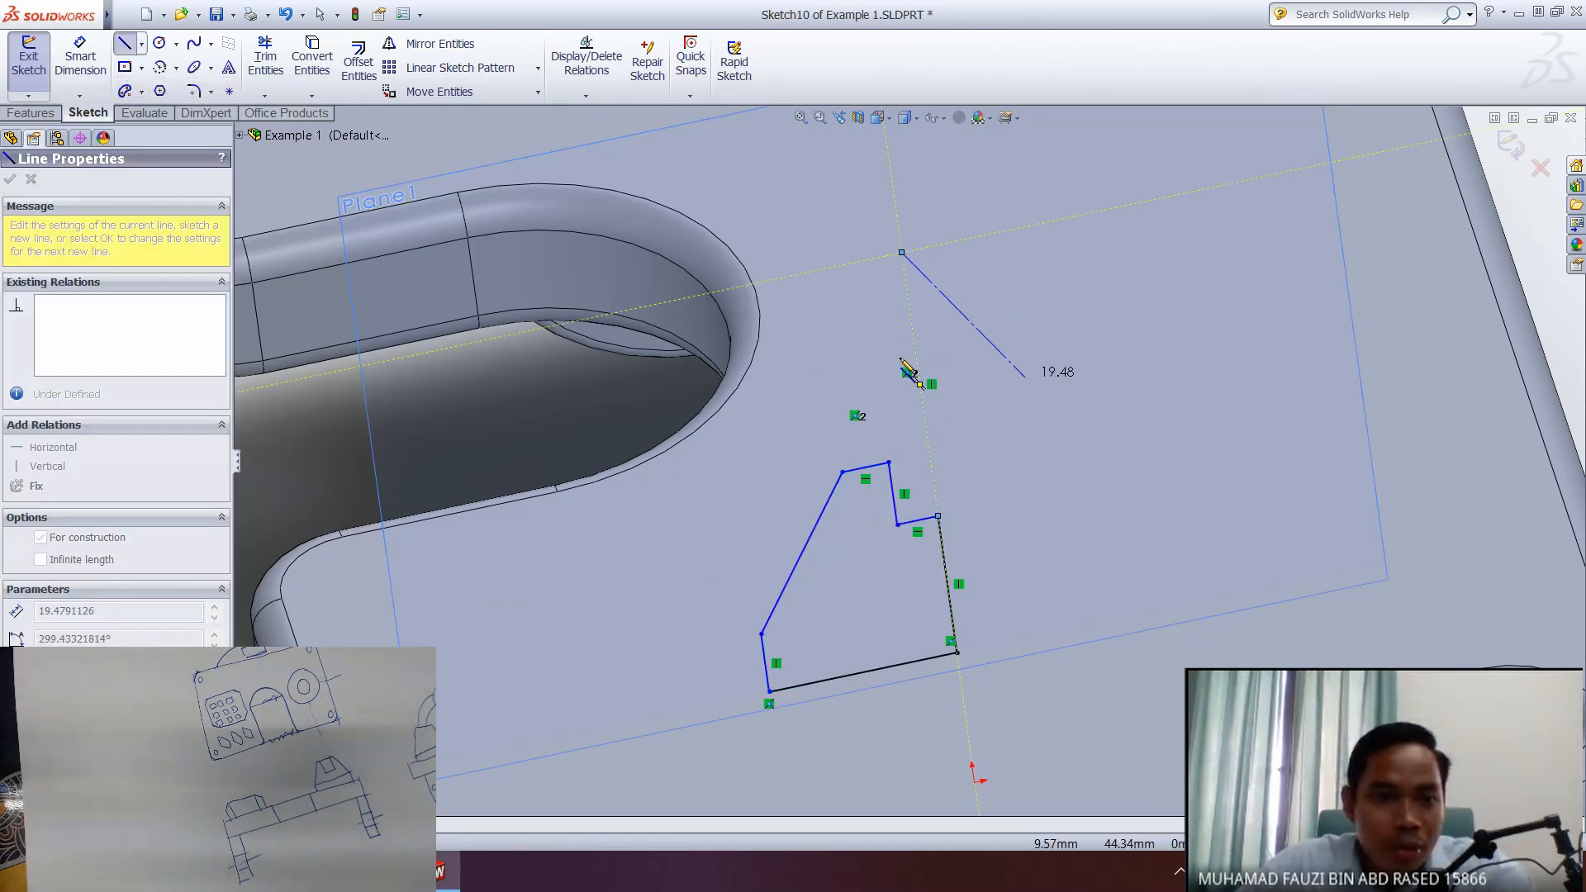
key(Escape)
- Revolve the closed profile 360 degrees about the vertical centerline into a conical boss merged with the plate
middle_drag(1010, 489, 704, 538)
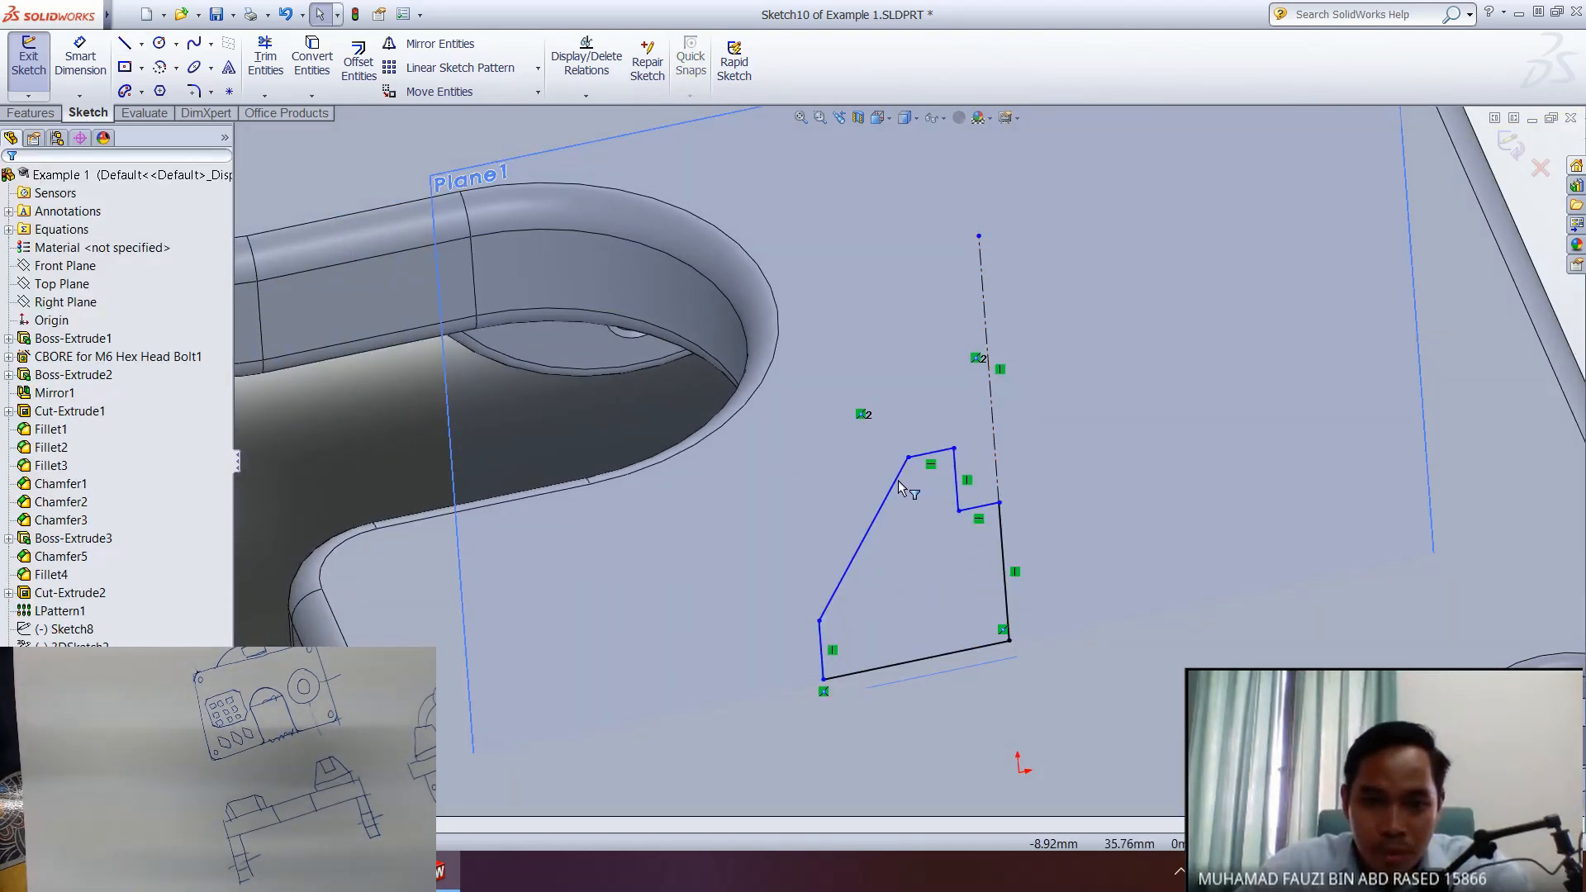
mouse_move(1078, 708)
mouse_down()
mouse_move(821, 439)
mouse_move(764, 430)
mouse_move(1162, 754)
mouse_move(1033, 726)
mouse_up()
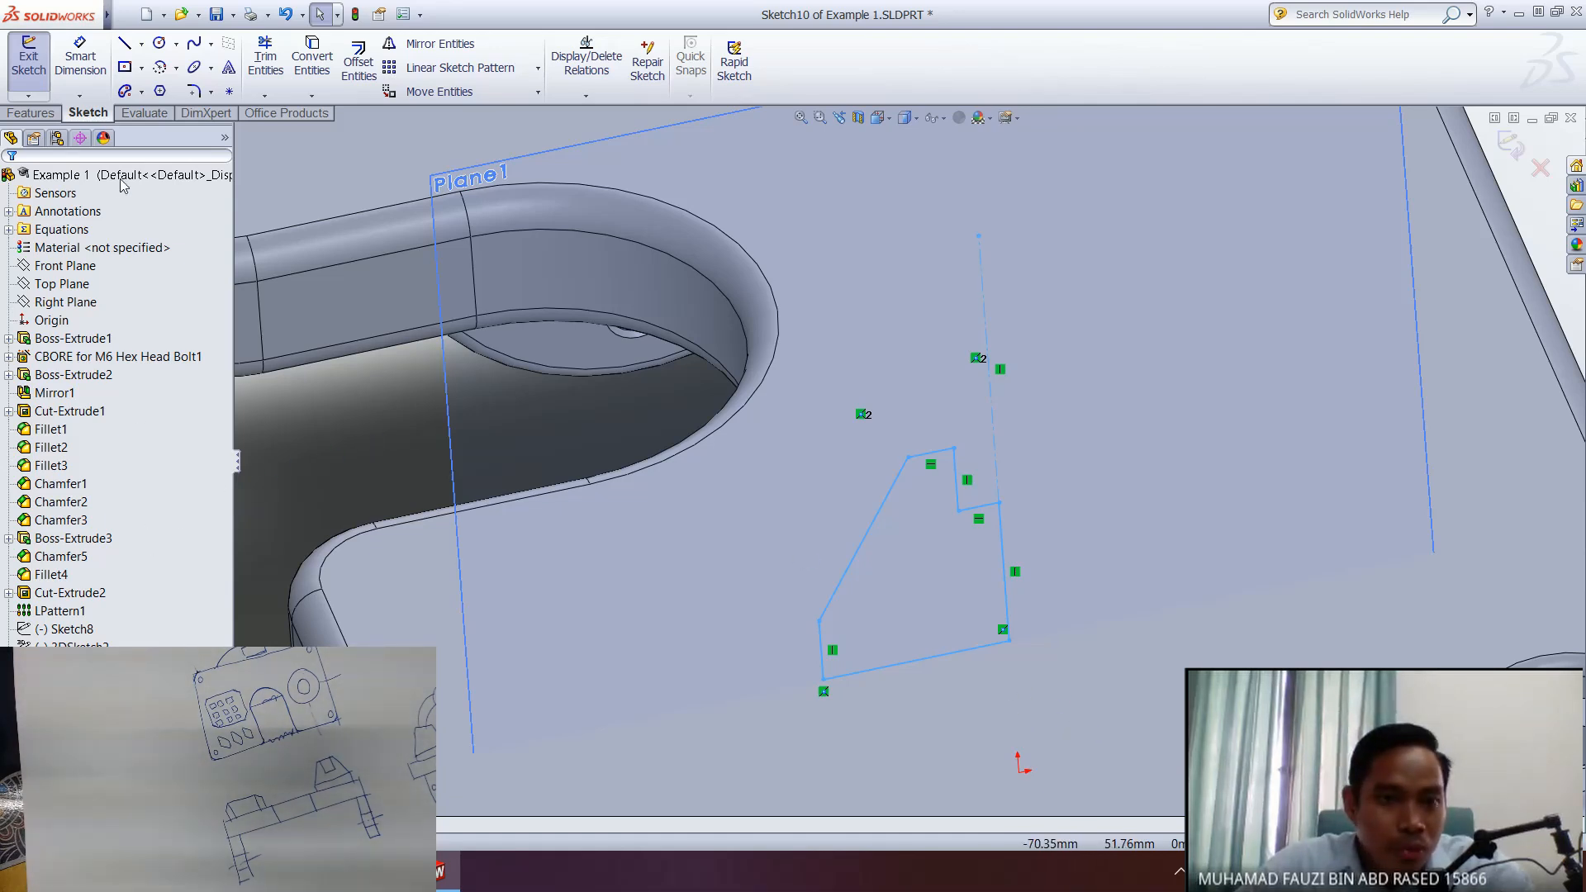
click(30, 113)
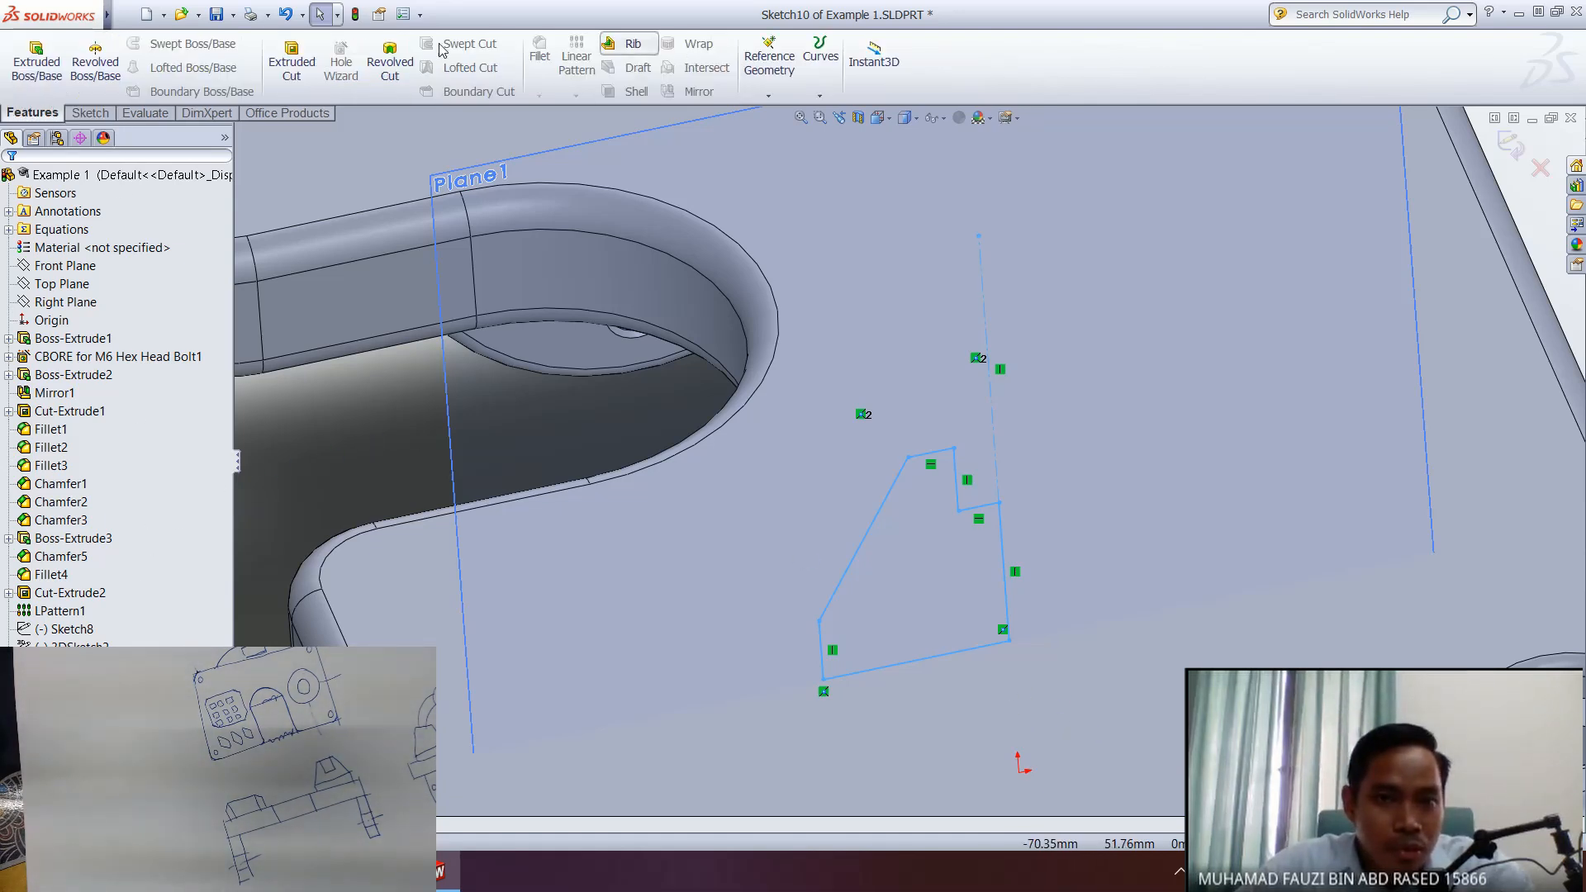
click(95, 61)
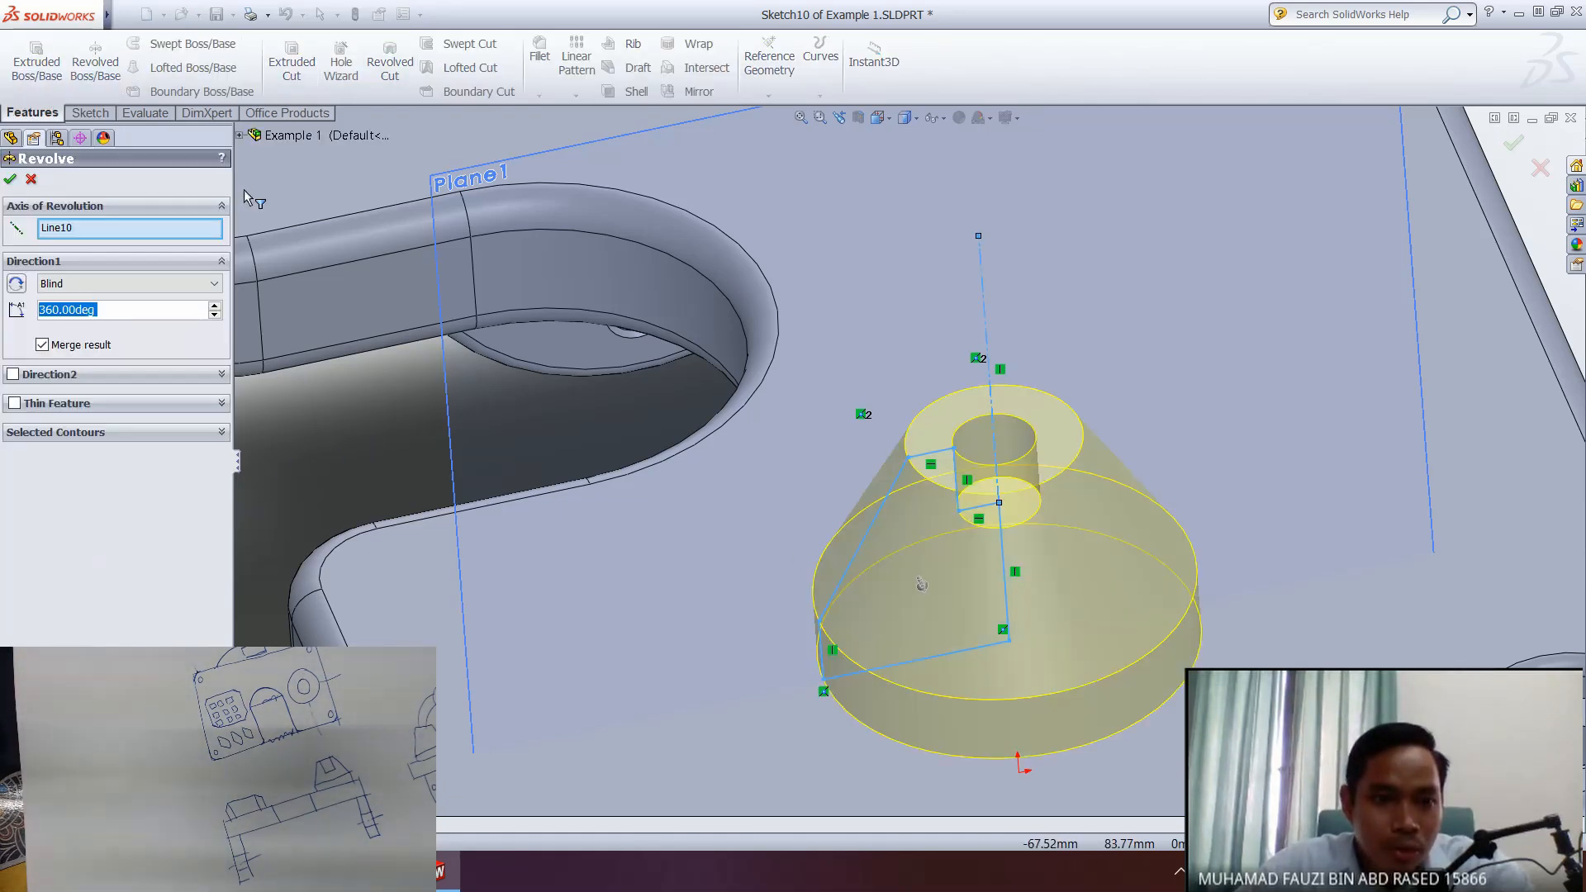
middle_drag(1035, 585, 1070, 592)
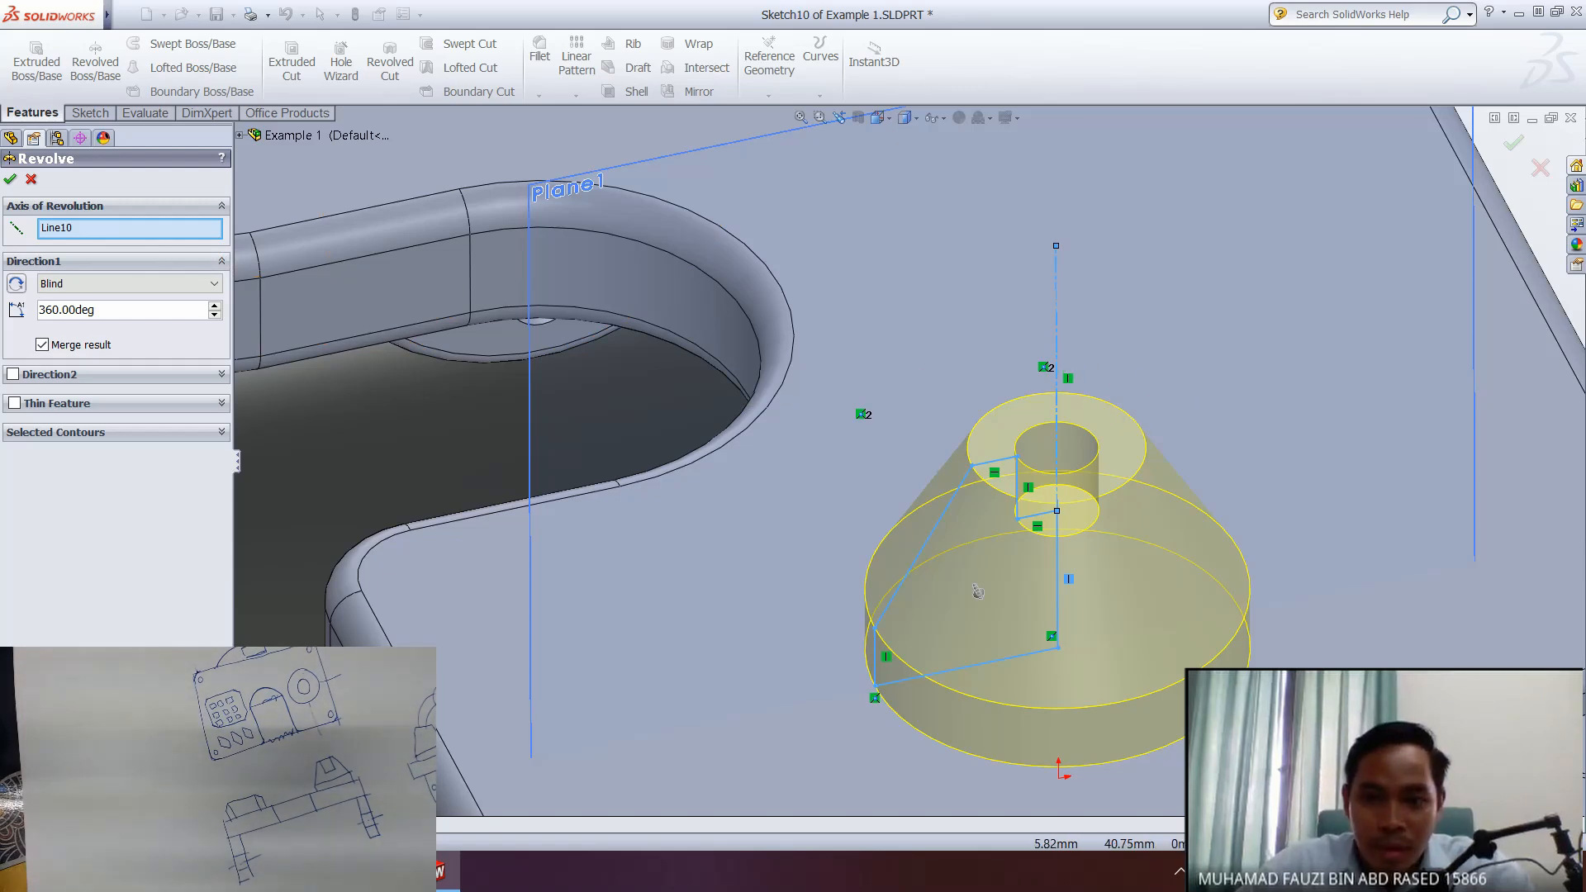
ctrl+middle_drag(1126, 419, 1086, 355)
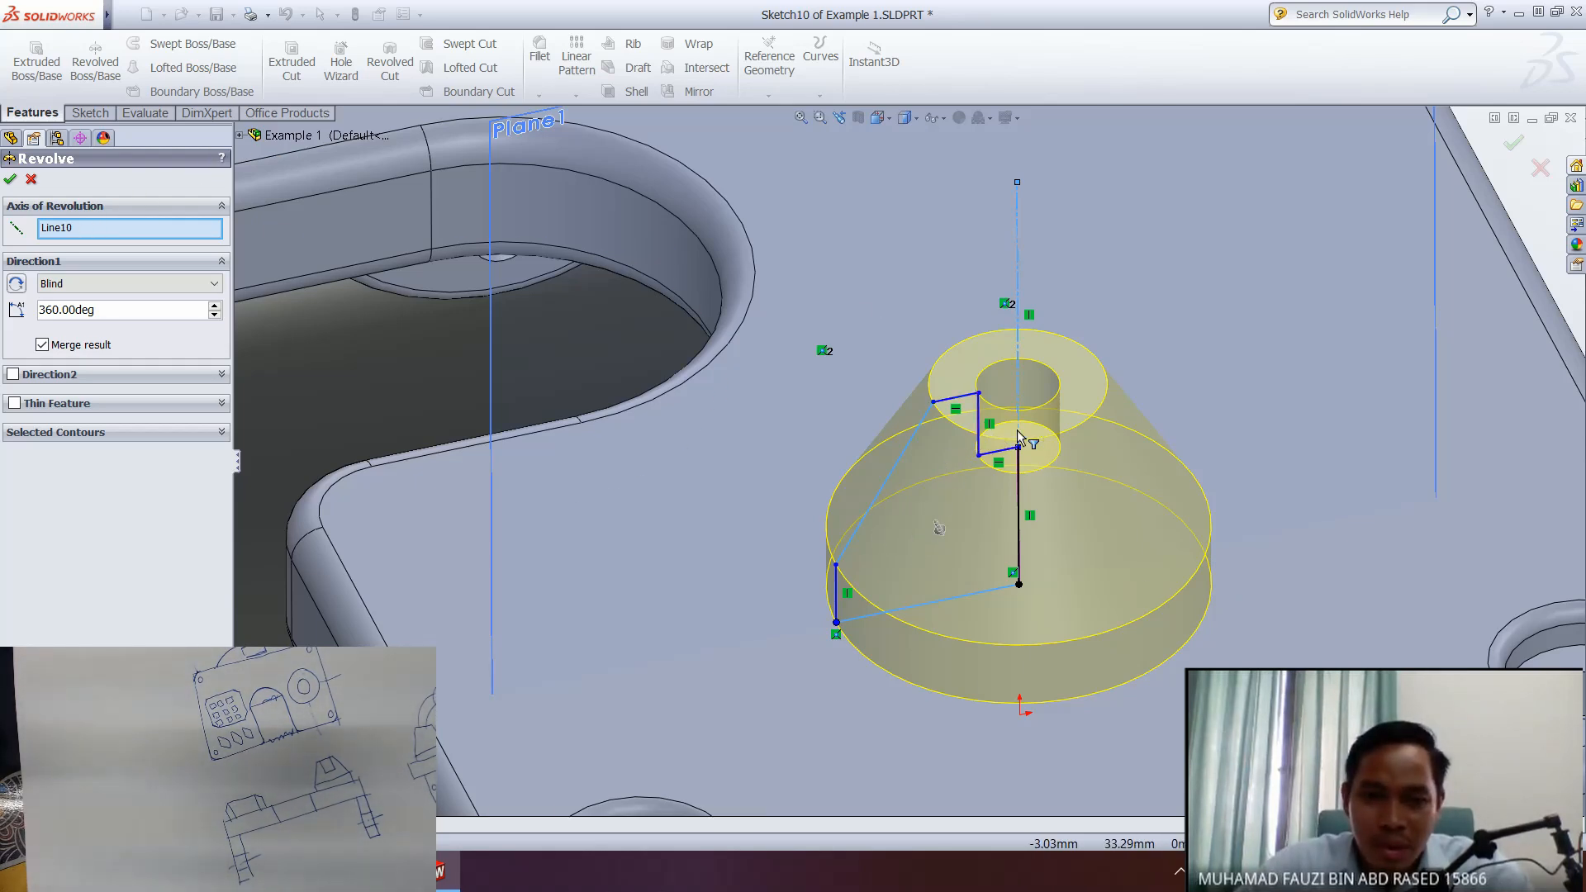
click(80, 230)
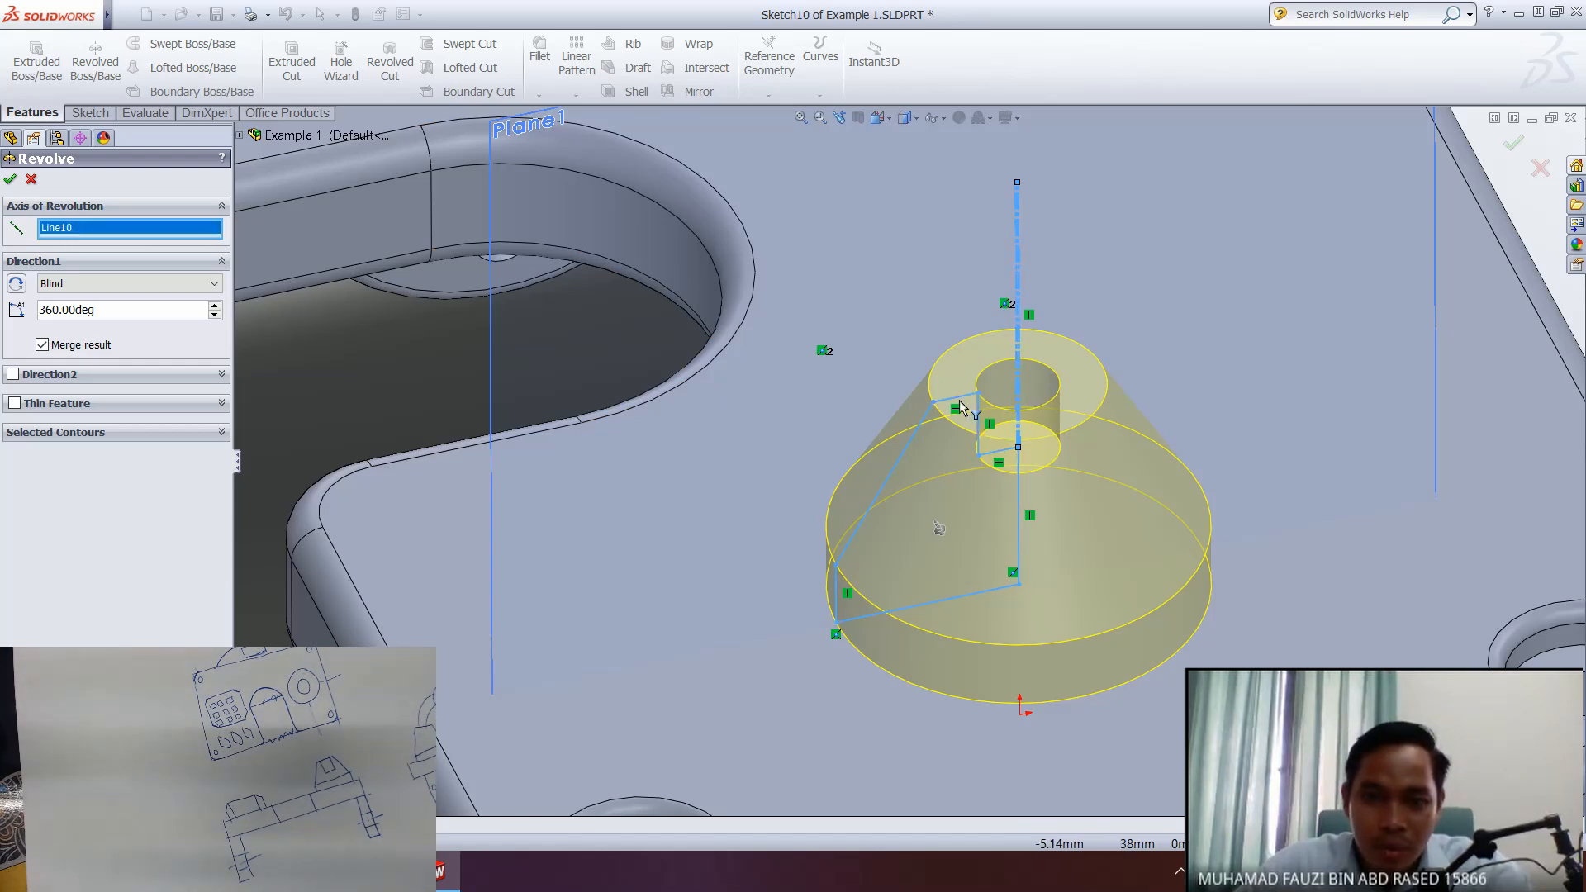
middle_drag(1090, 429, 937, 472)
middle_drag(826, 483, 993, 429)
scroll(993, 429, up, 10)
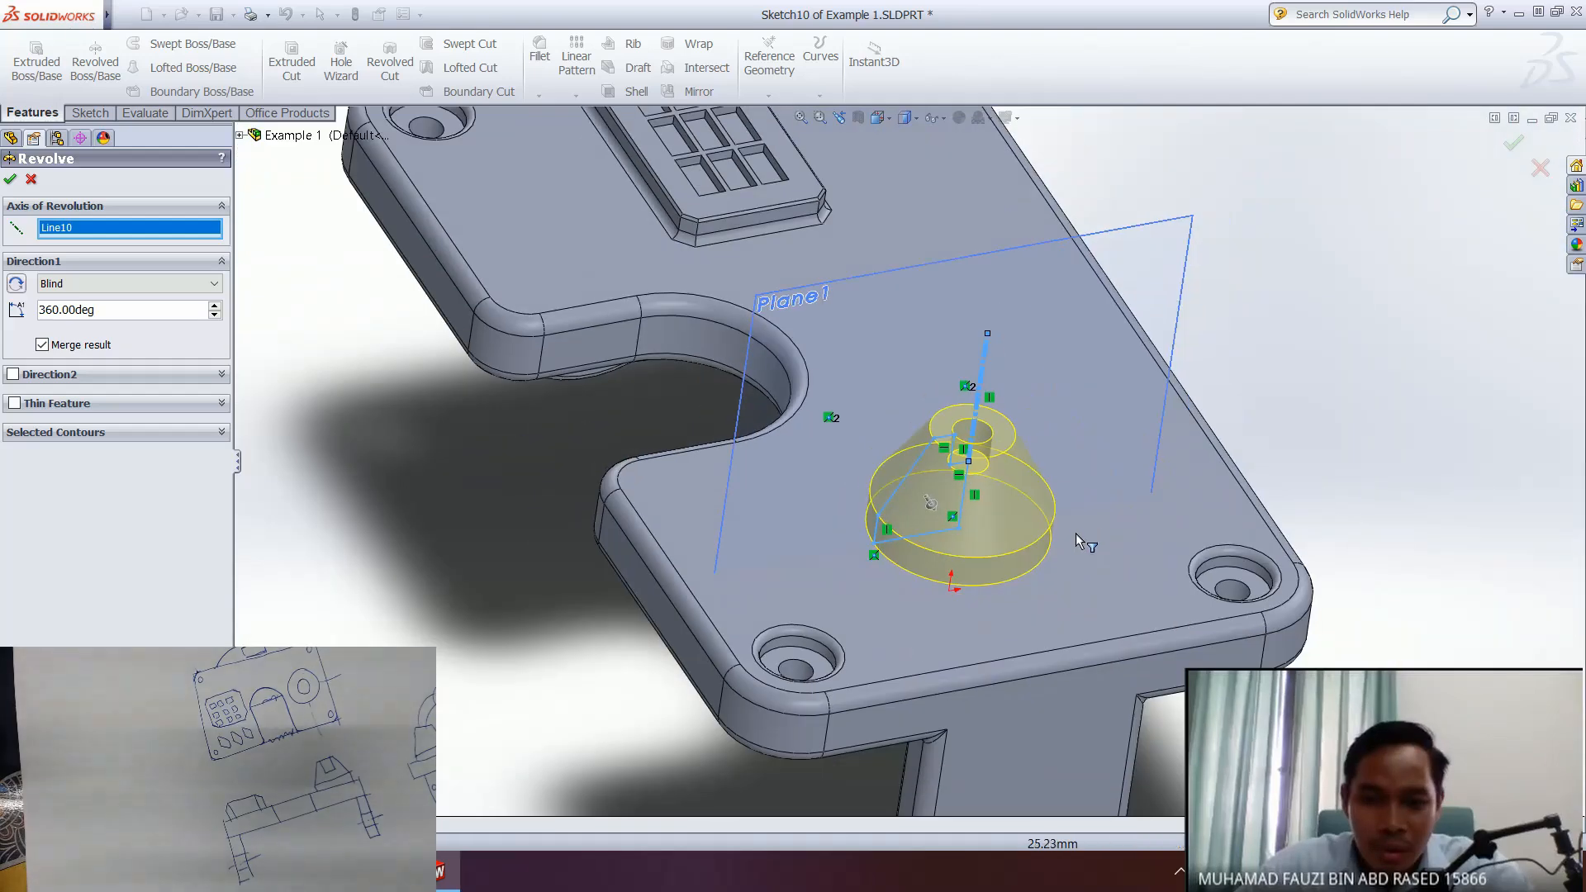
scroll(968, 529, up, 1)
mouse_move(968, 529)
middle_down()
mouse_move(958, 567)
mouse_move(951, 515)
middle_up()
scroll(959, 479, down, 6)
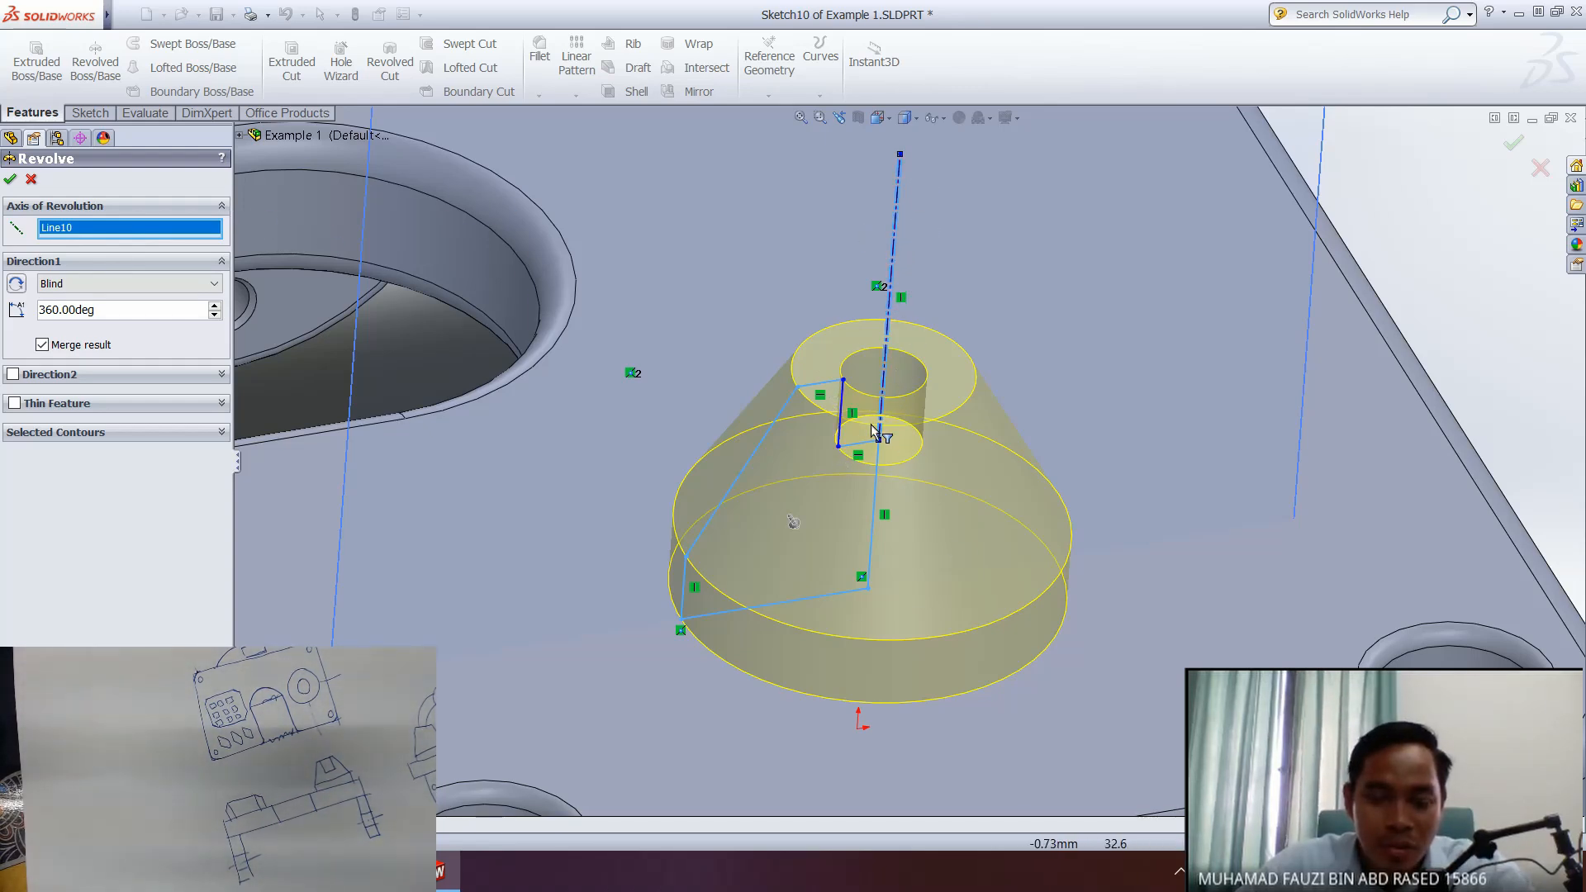
middle_drag(844, 552, 959, 564)
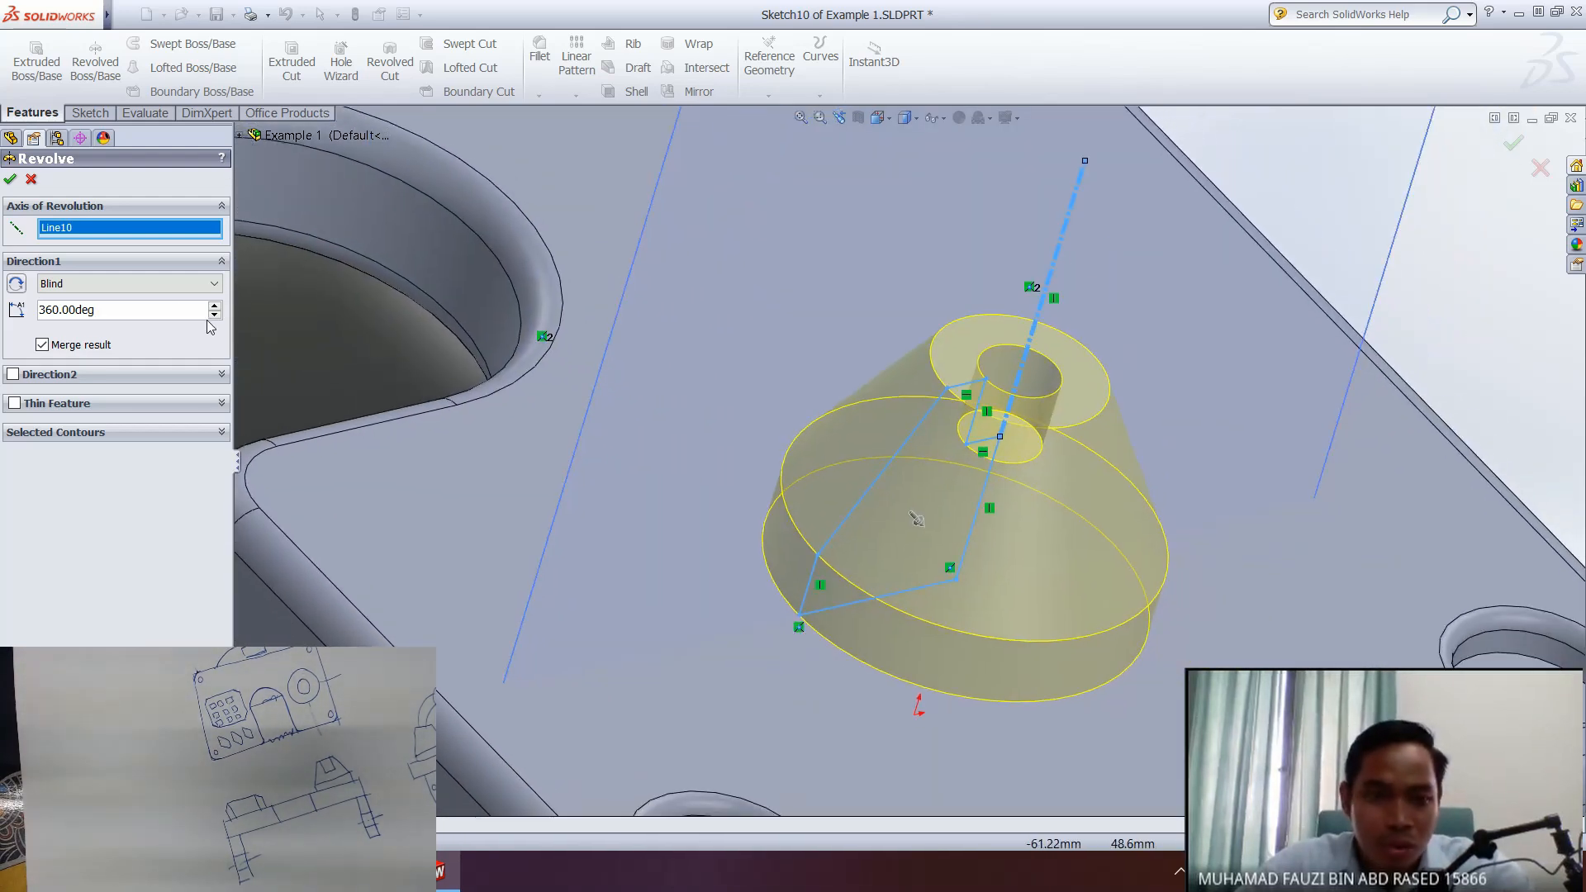
click(10, 180)
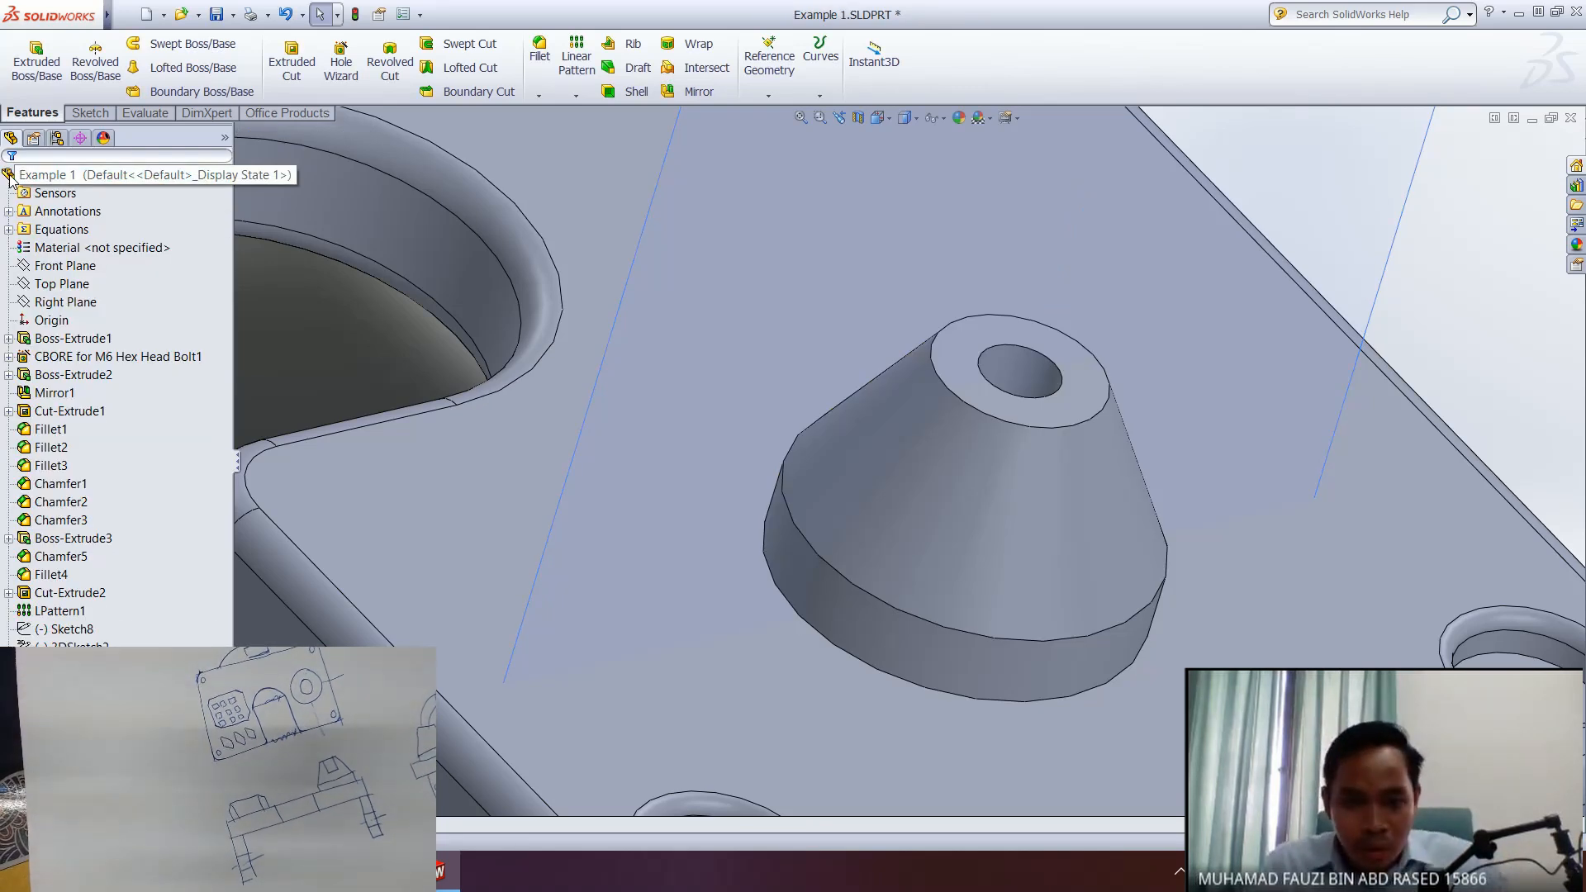
- Hide the reference plane that runs through the conical boss
middle_drag(1144, 672, 954, 654)
scroll(955, 654, down, 1)
scroll(955, 654, up, 4)
mouse_move(927, 528)
middle_down()
mouse_move(998, 462)
mouse_move(924, 494)
mouse_move(916, 518)
middle_up()
middle_drag(864, 350, 699, 172)
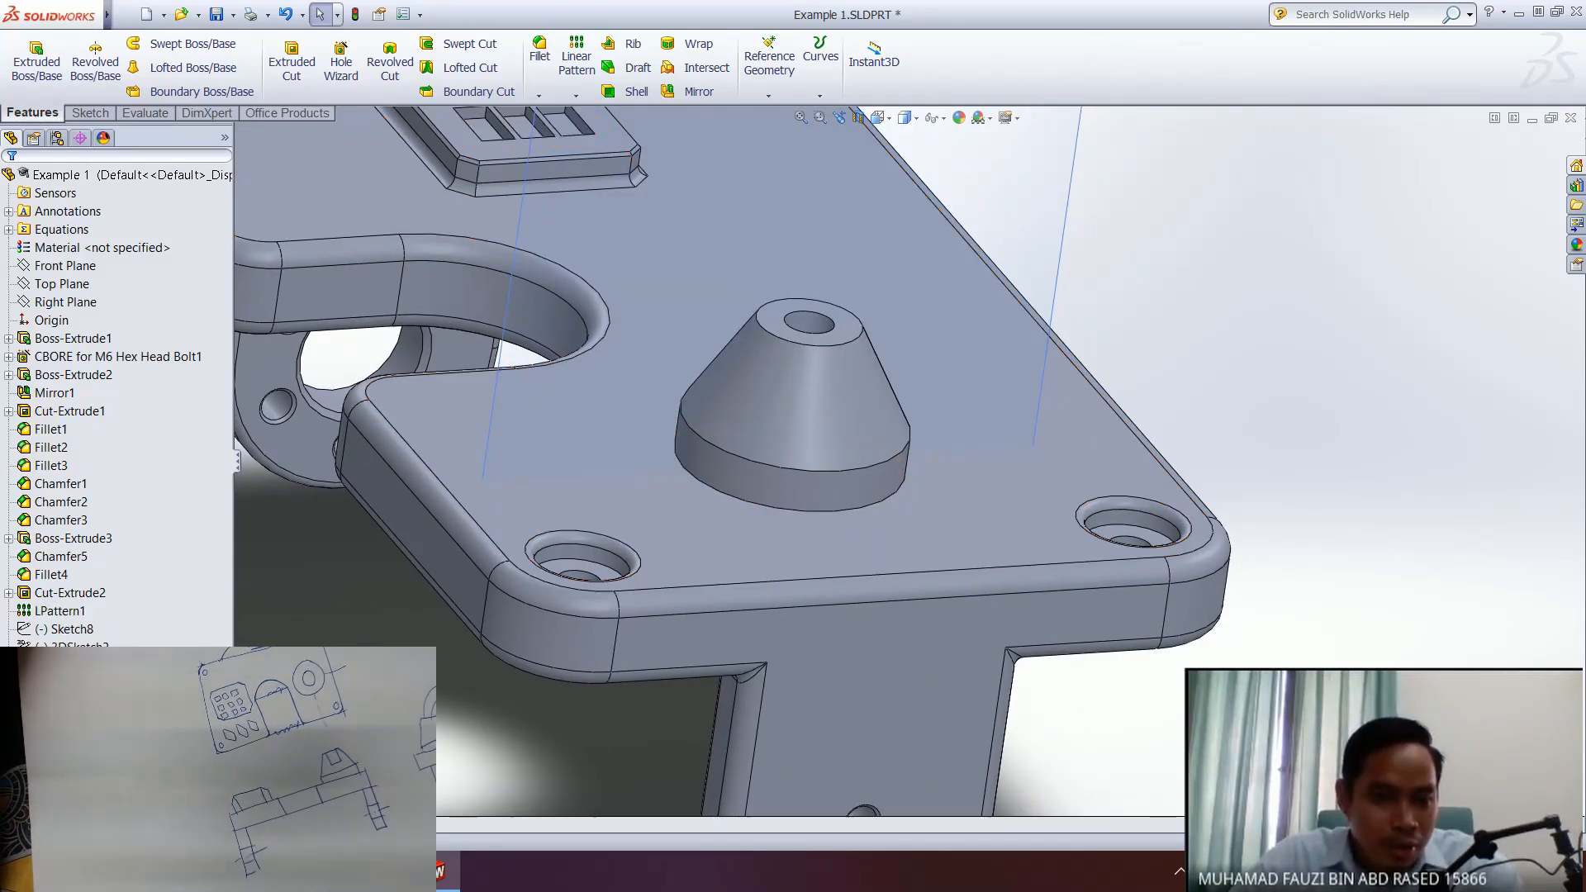
click(58, 628)
right_click(58, 629)
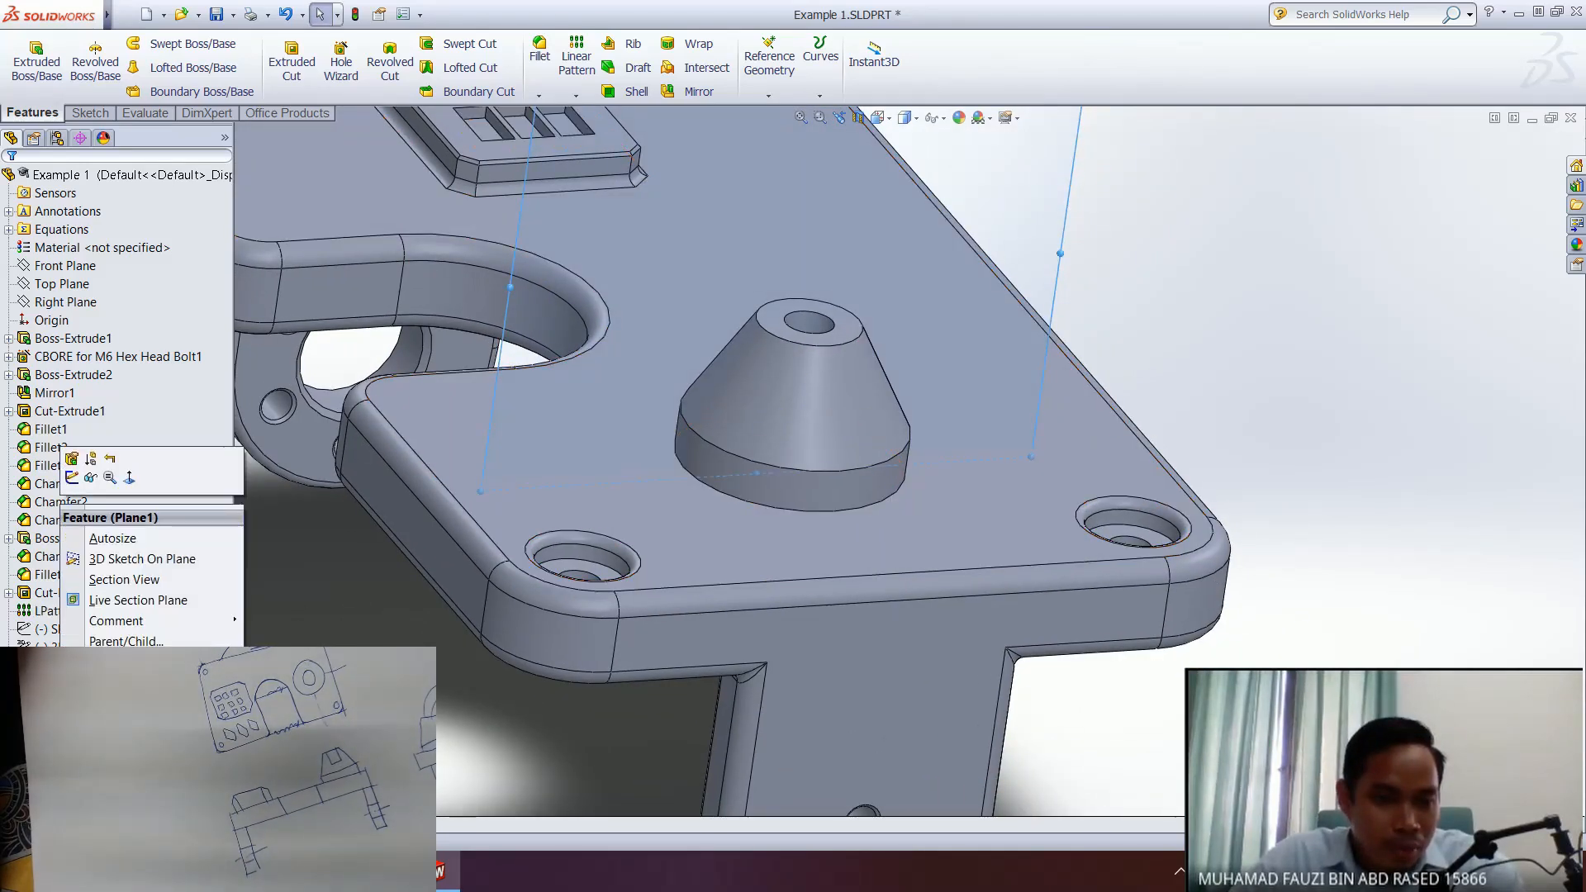
key(Escape)
right_click(57, 629)
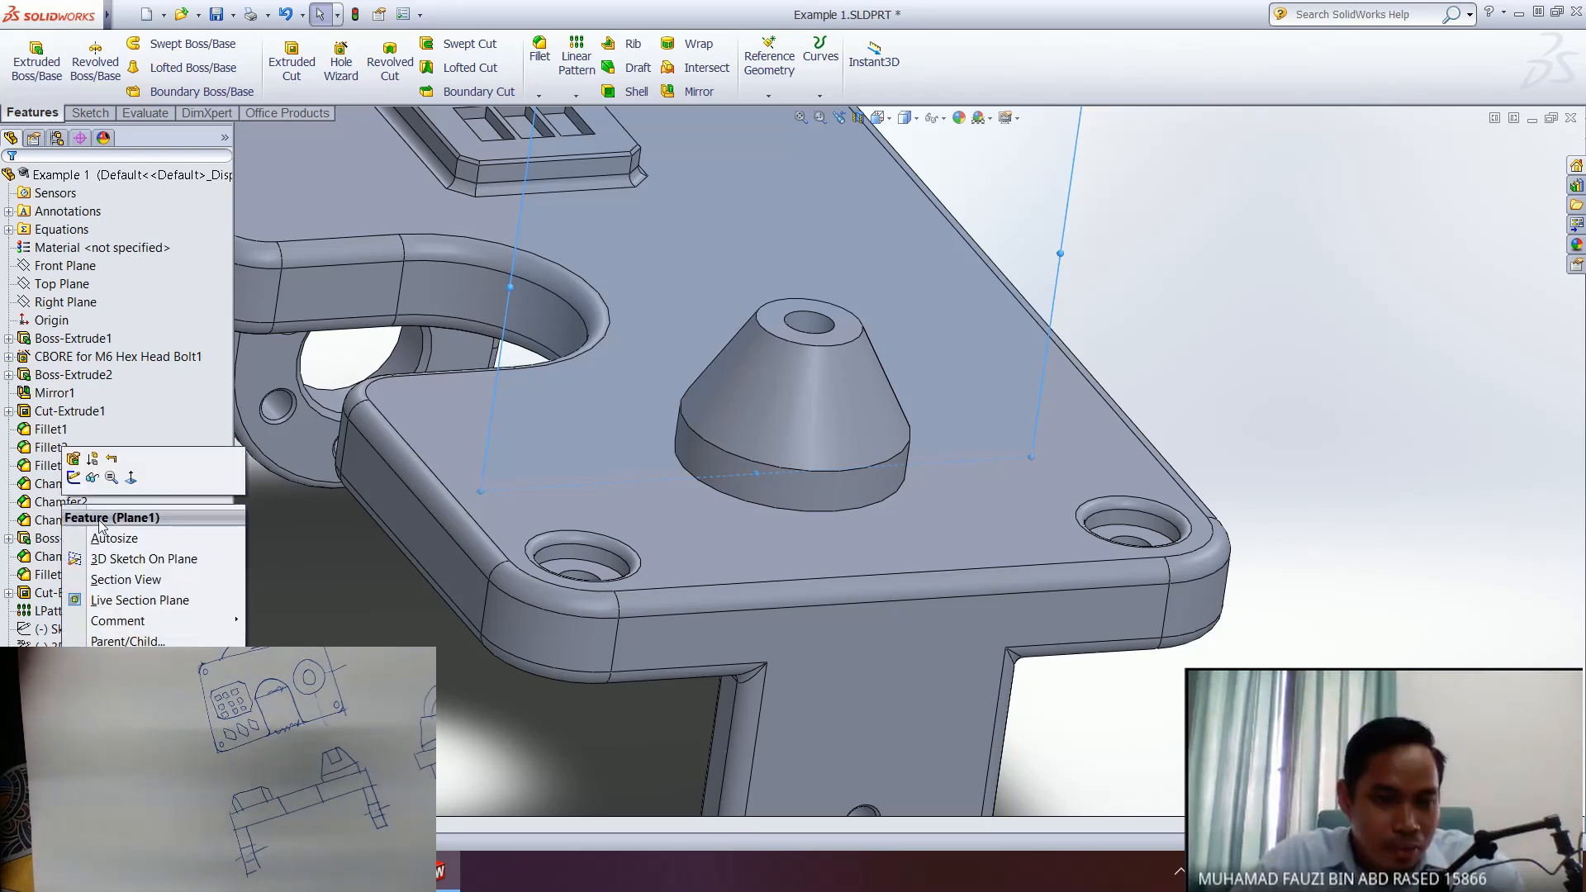
click(93, 479)
- Examine the conical boss and its top recess in isometric view and from close up
middle_drag(672, 556, 636, 489)
key(space)
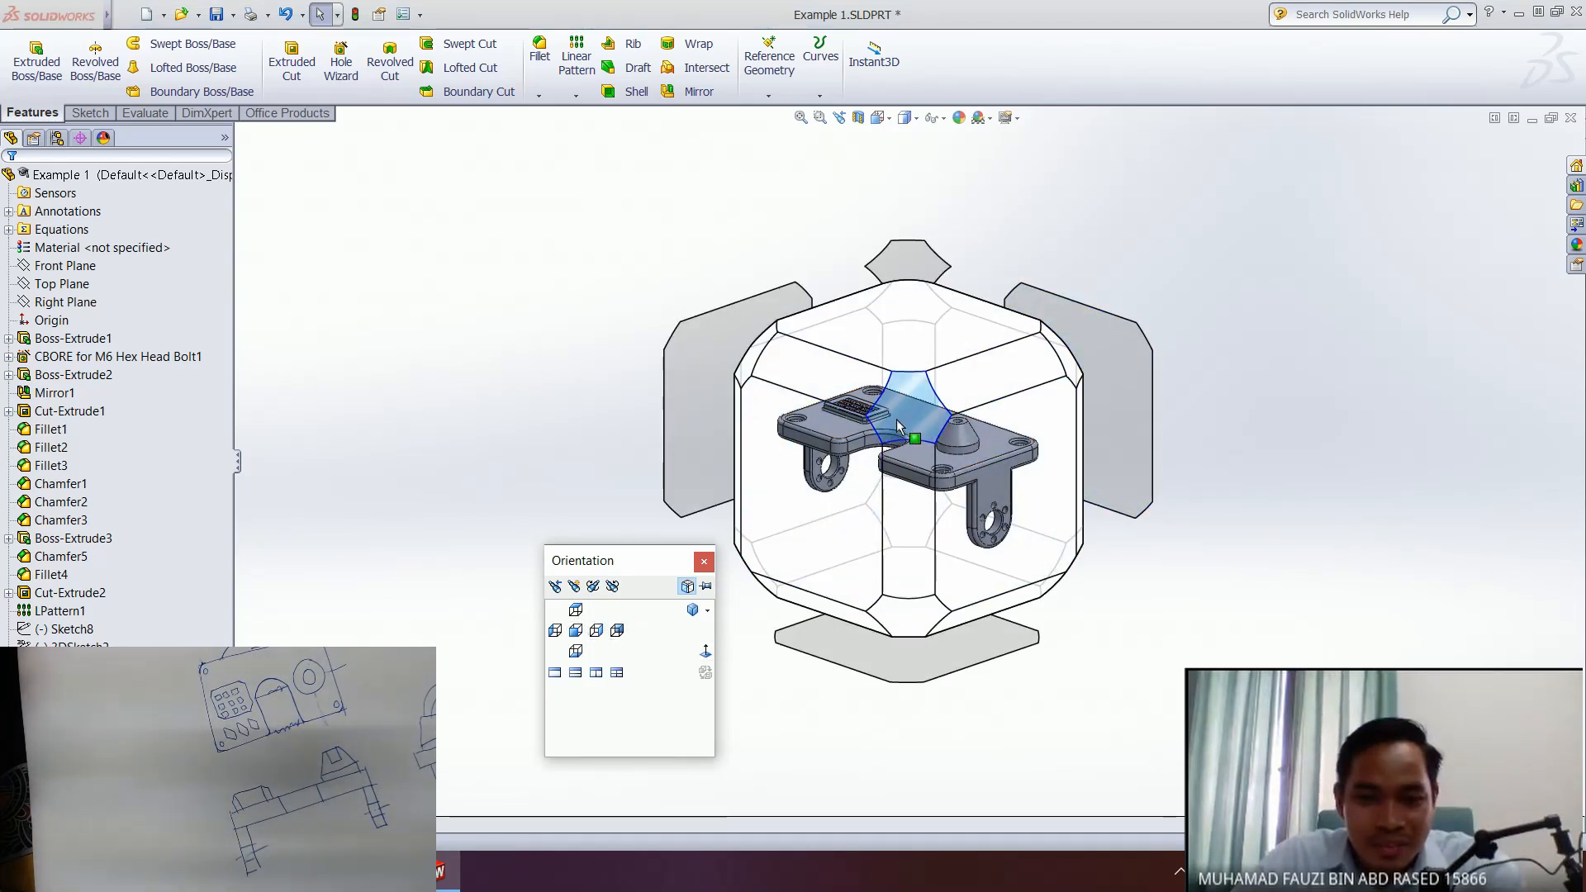
click(916, 393)
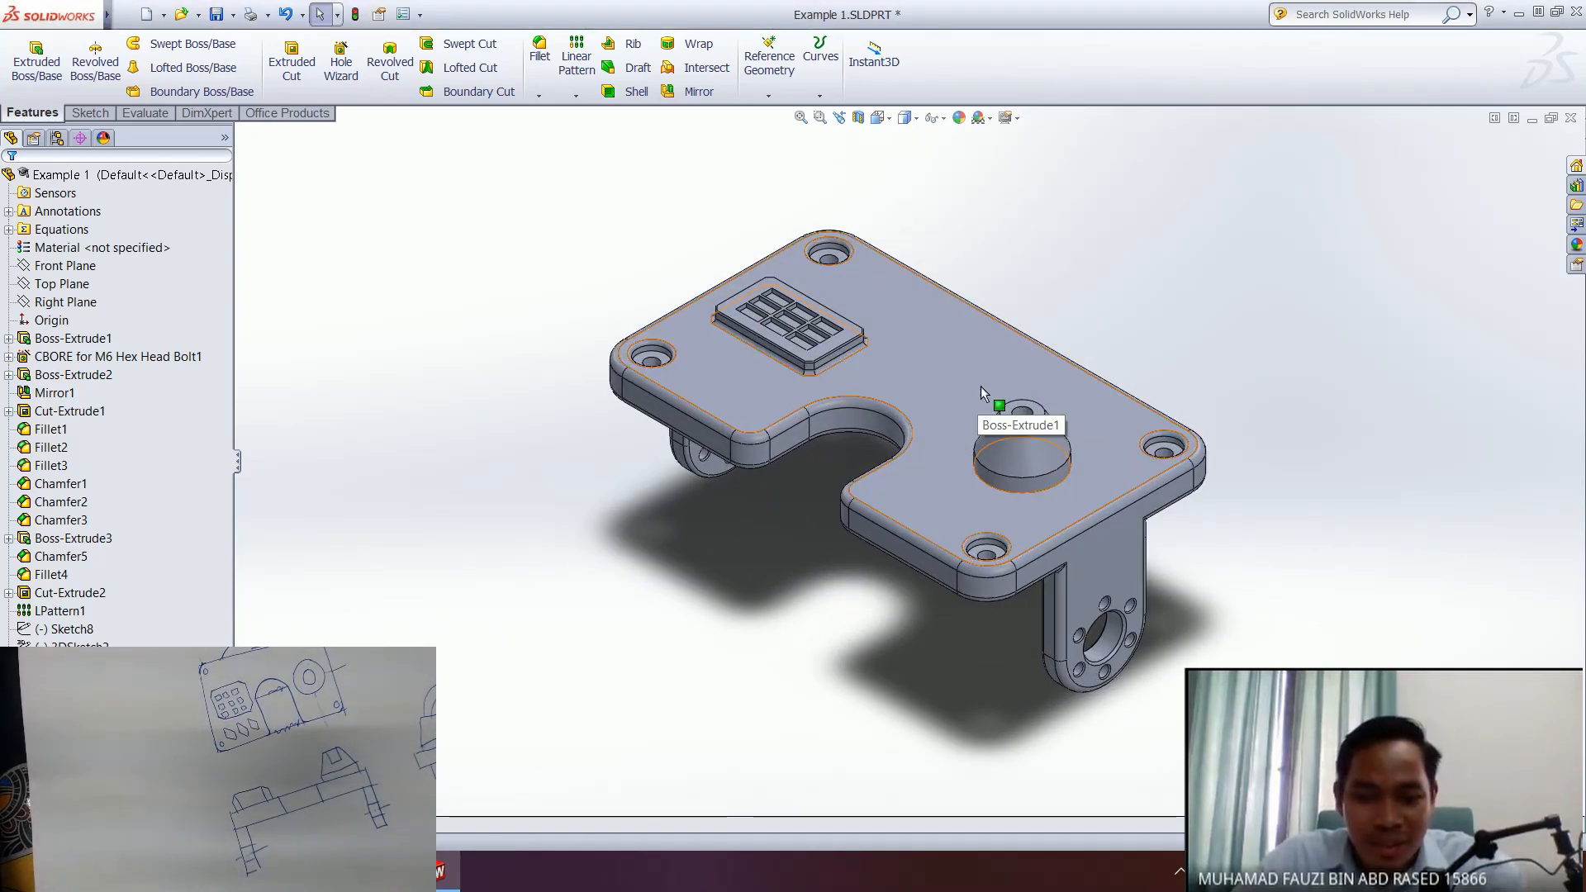
scroll(900, 482, down, 5)
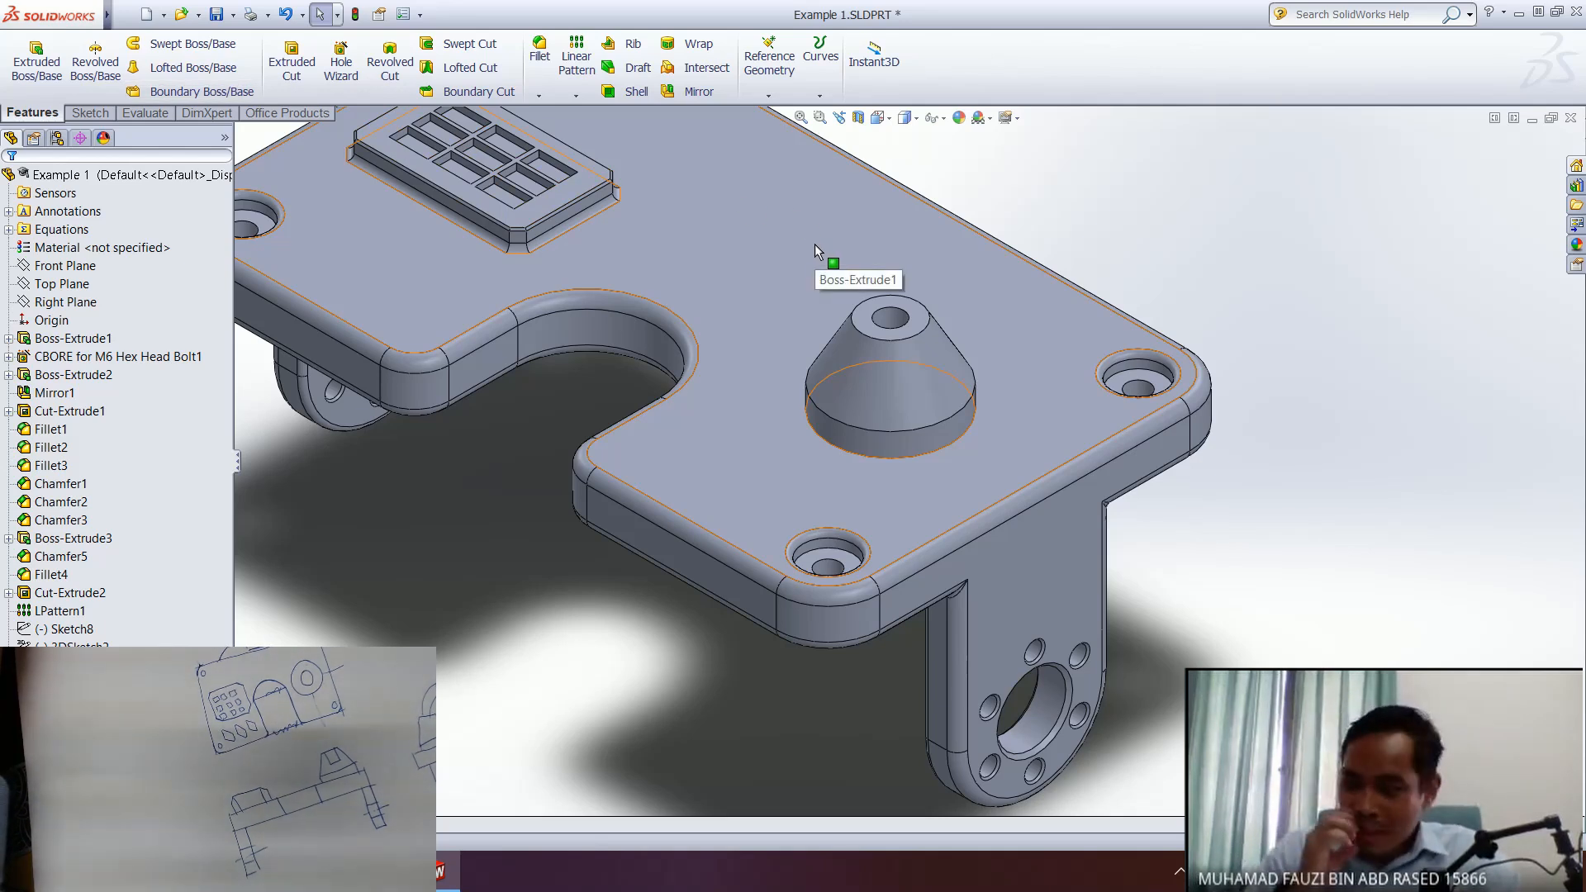
scroll(896, 338, down, 2)
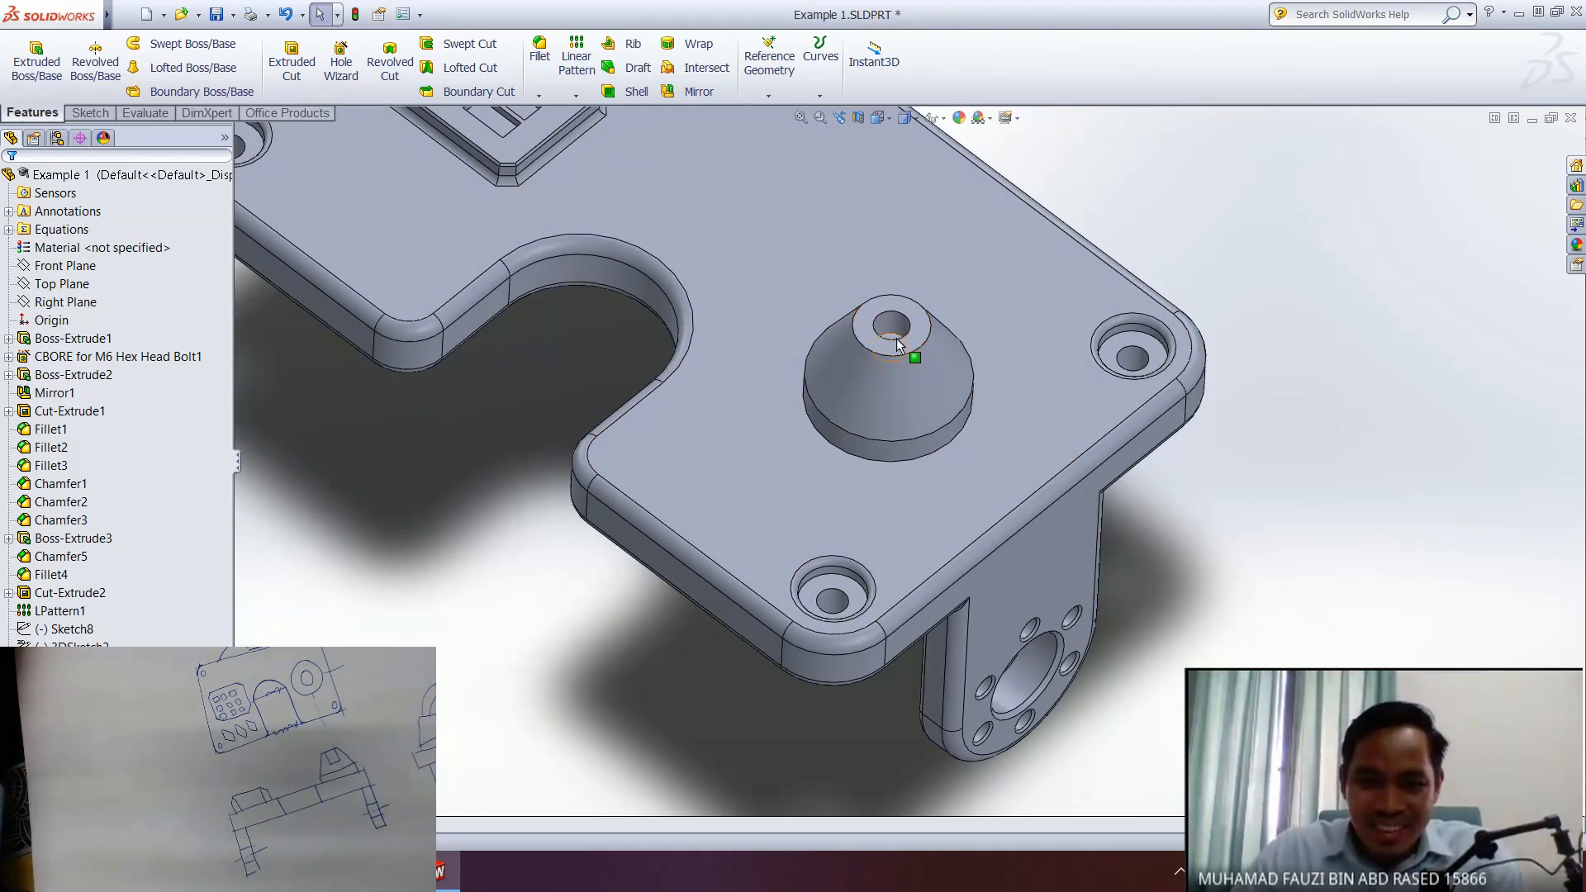
scroll(898, 342, down, 4)
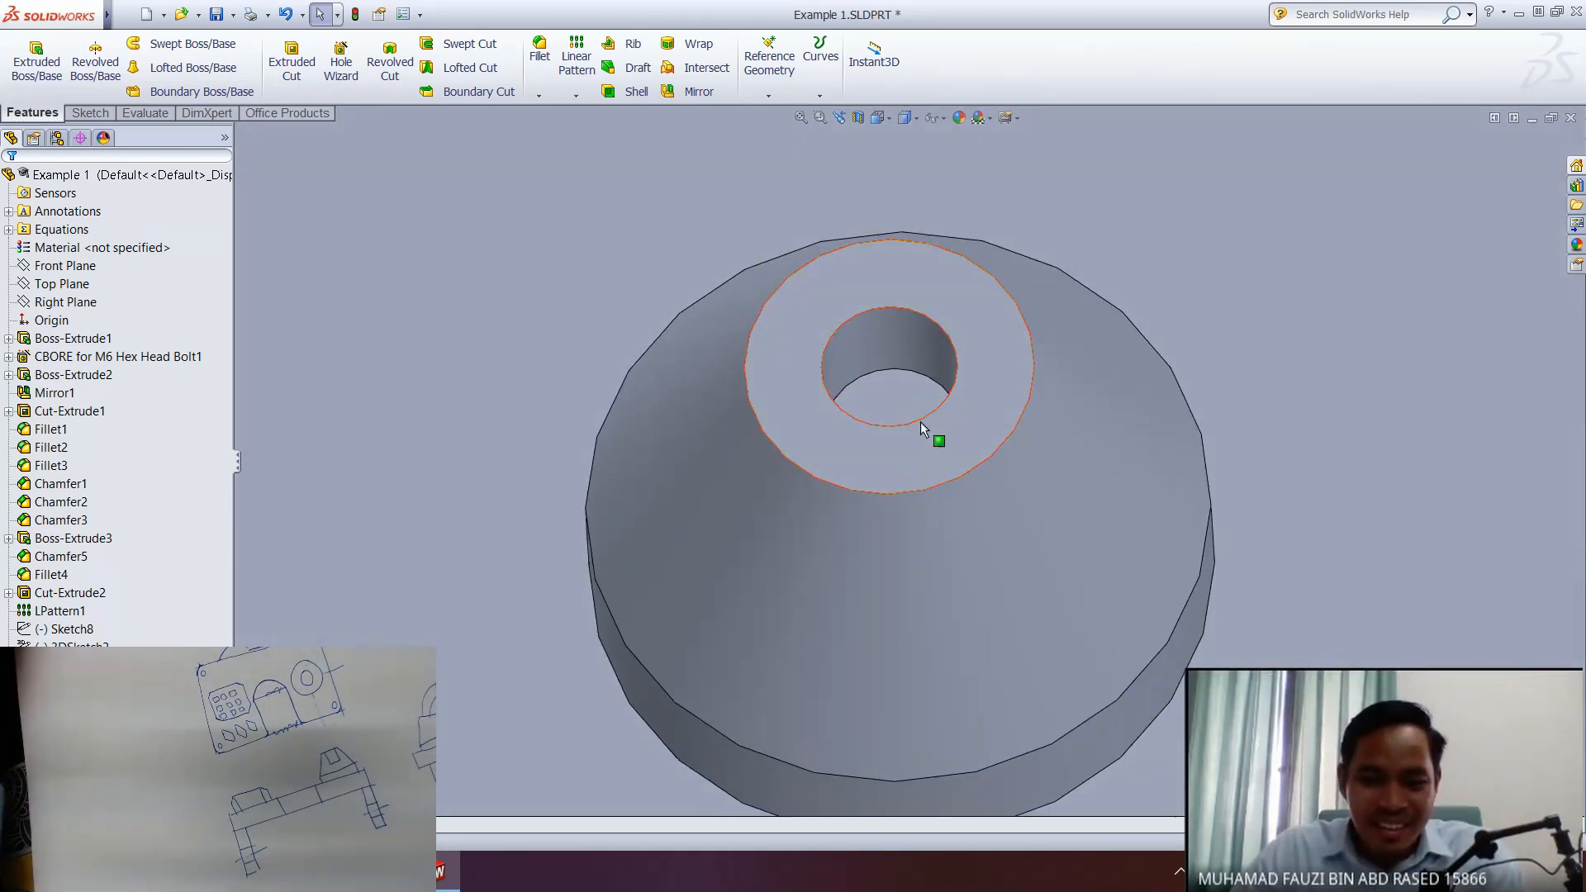
middle_drag(948, 477, 944, 431)
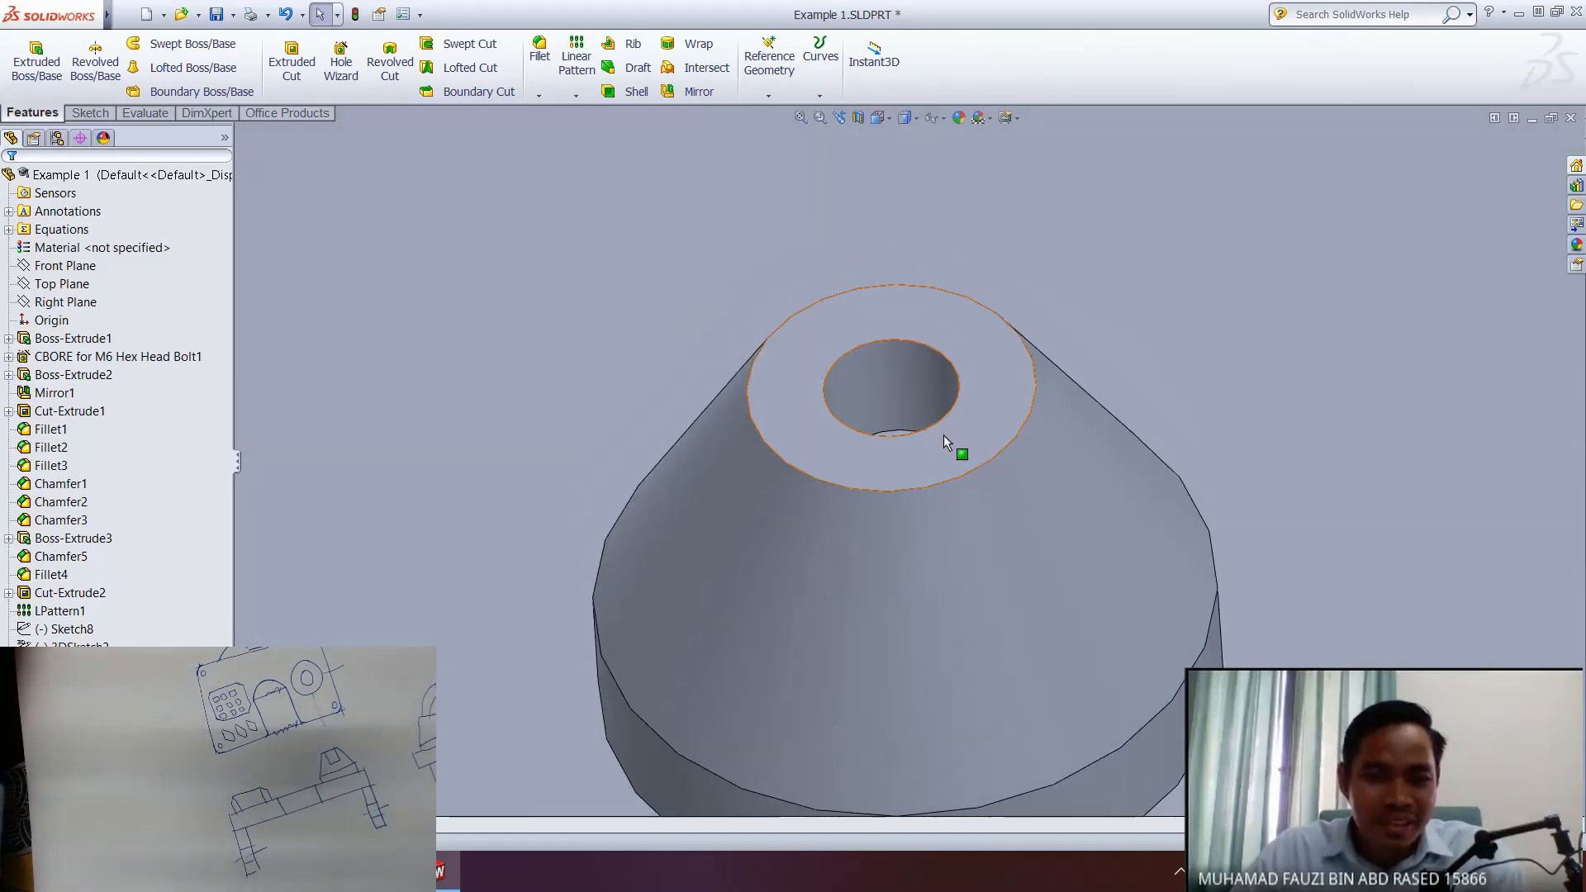
scroll(807, 528, up, 1)
- Show the reference plane through the boss again and view the part straight on from its end
click(40, 664)
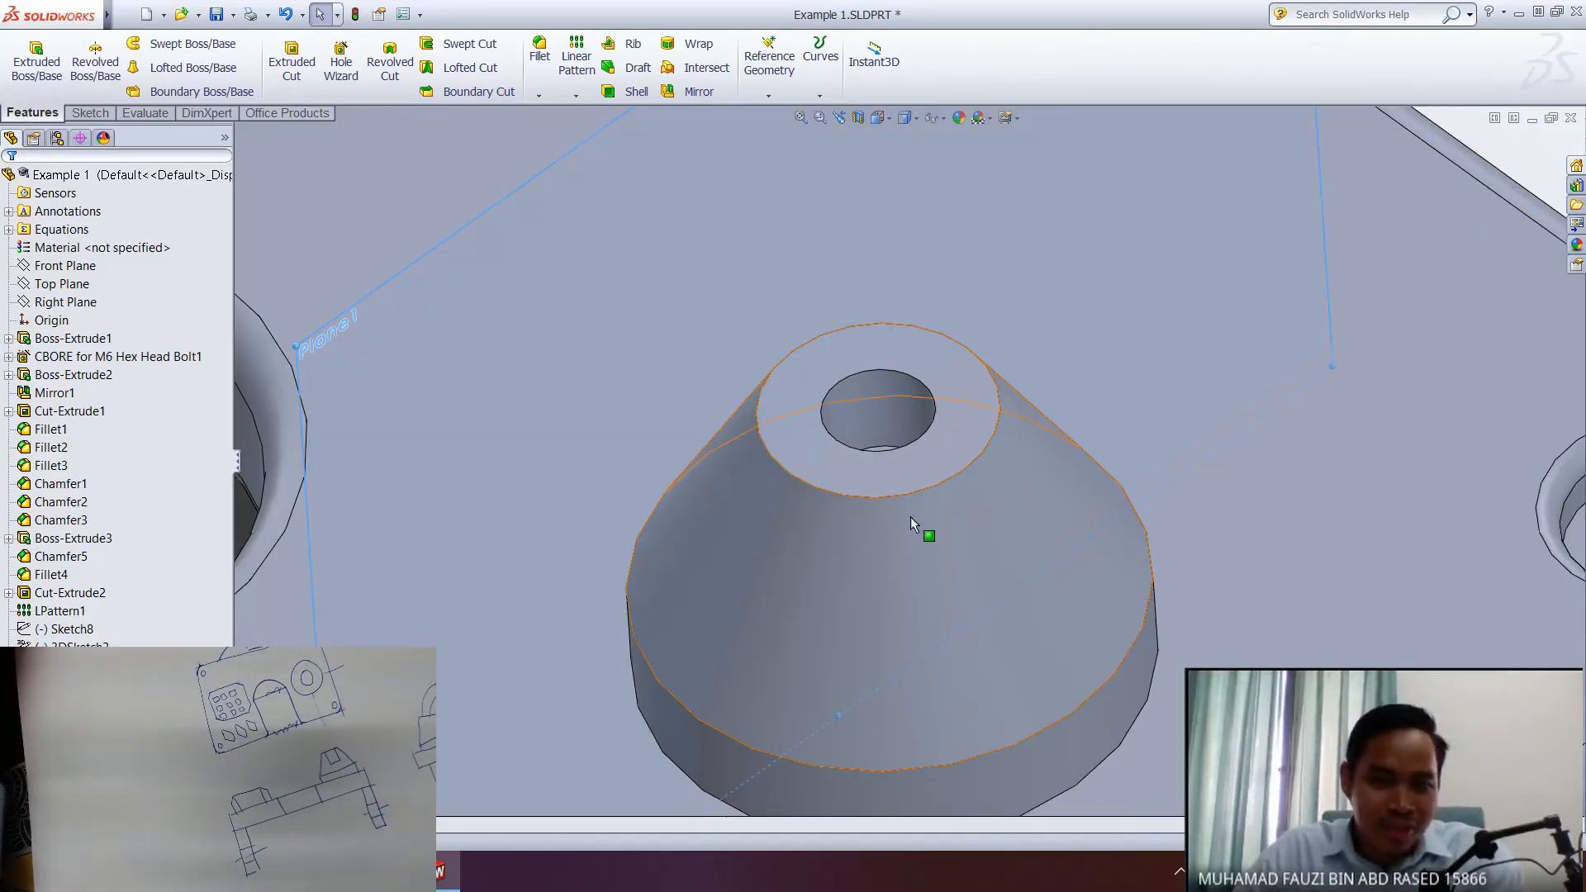
middle_drag(1042, 563, 1043, 526)
scroll(1033, 545, up, 5)
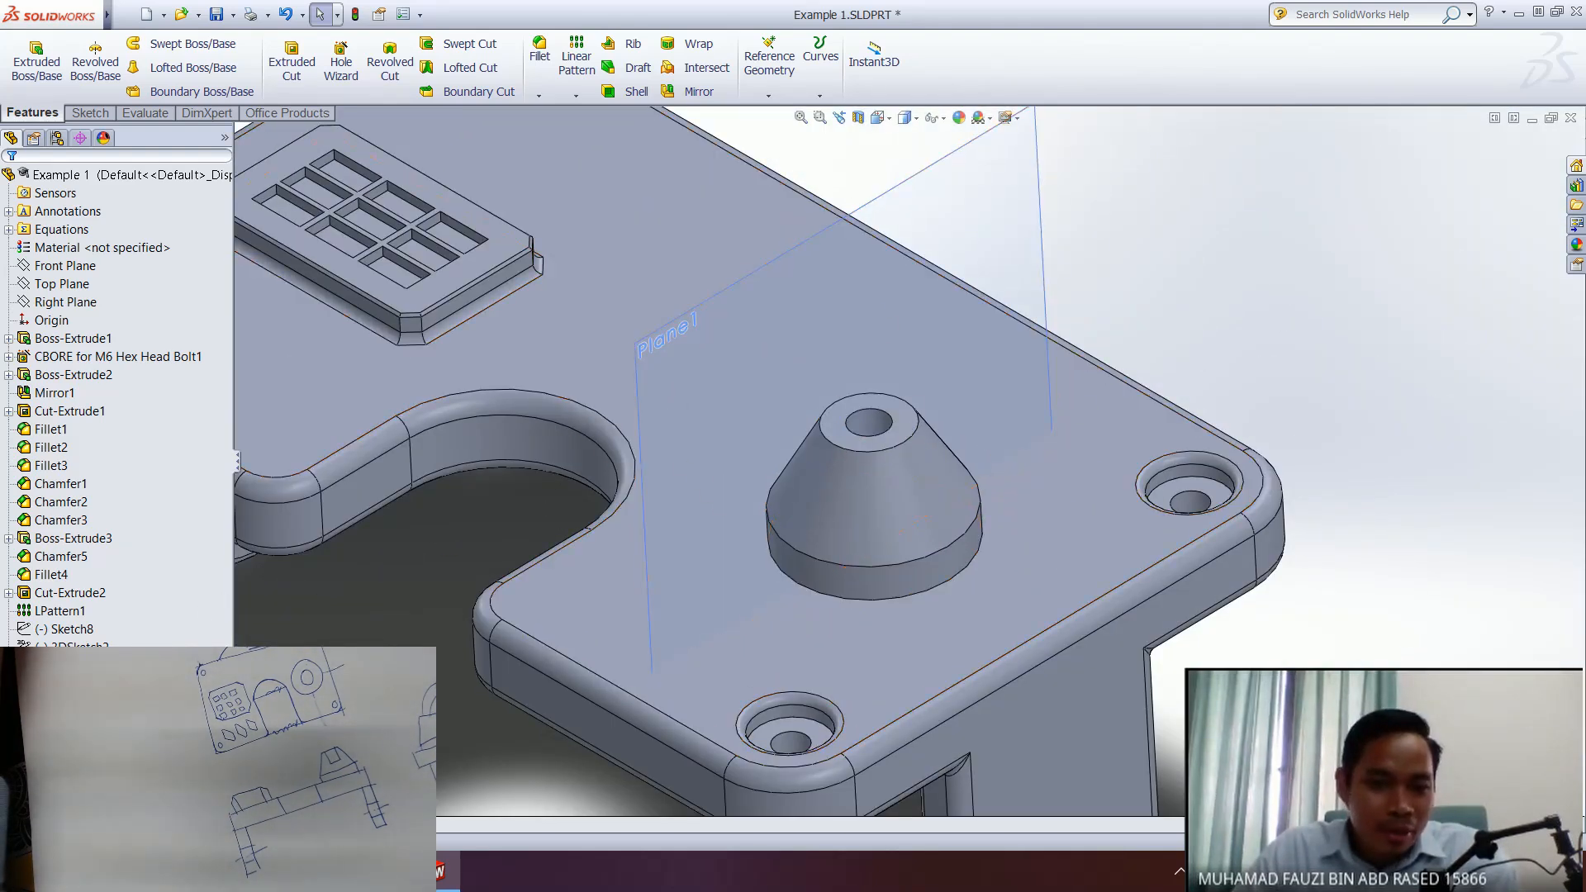
middle_drag(962, 518, 903, 514)
key(space)
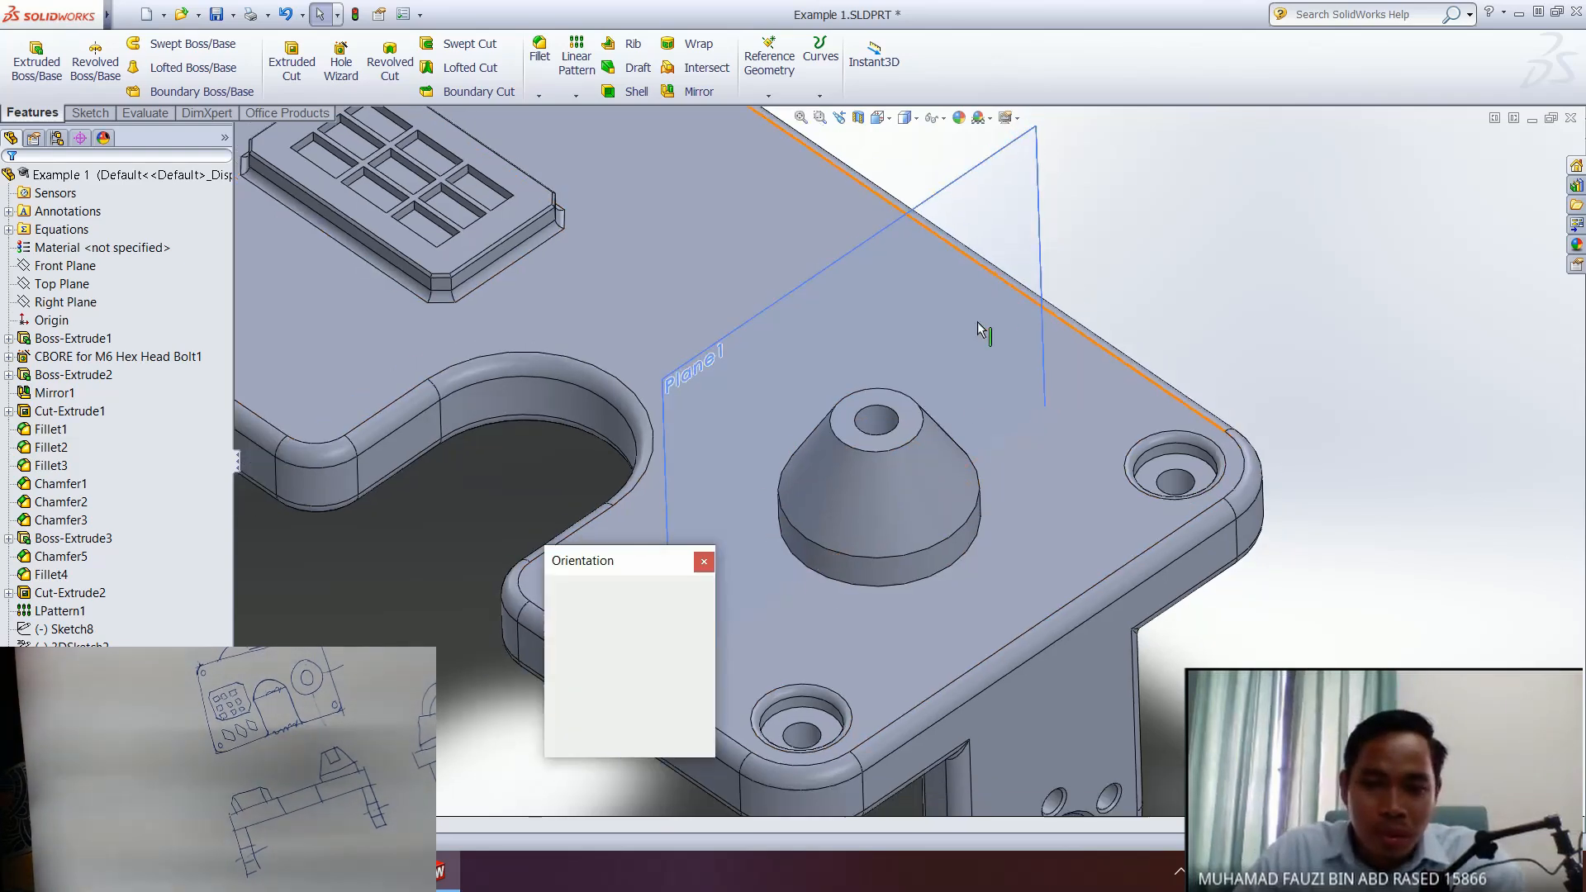
click(863, 590)
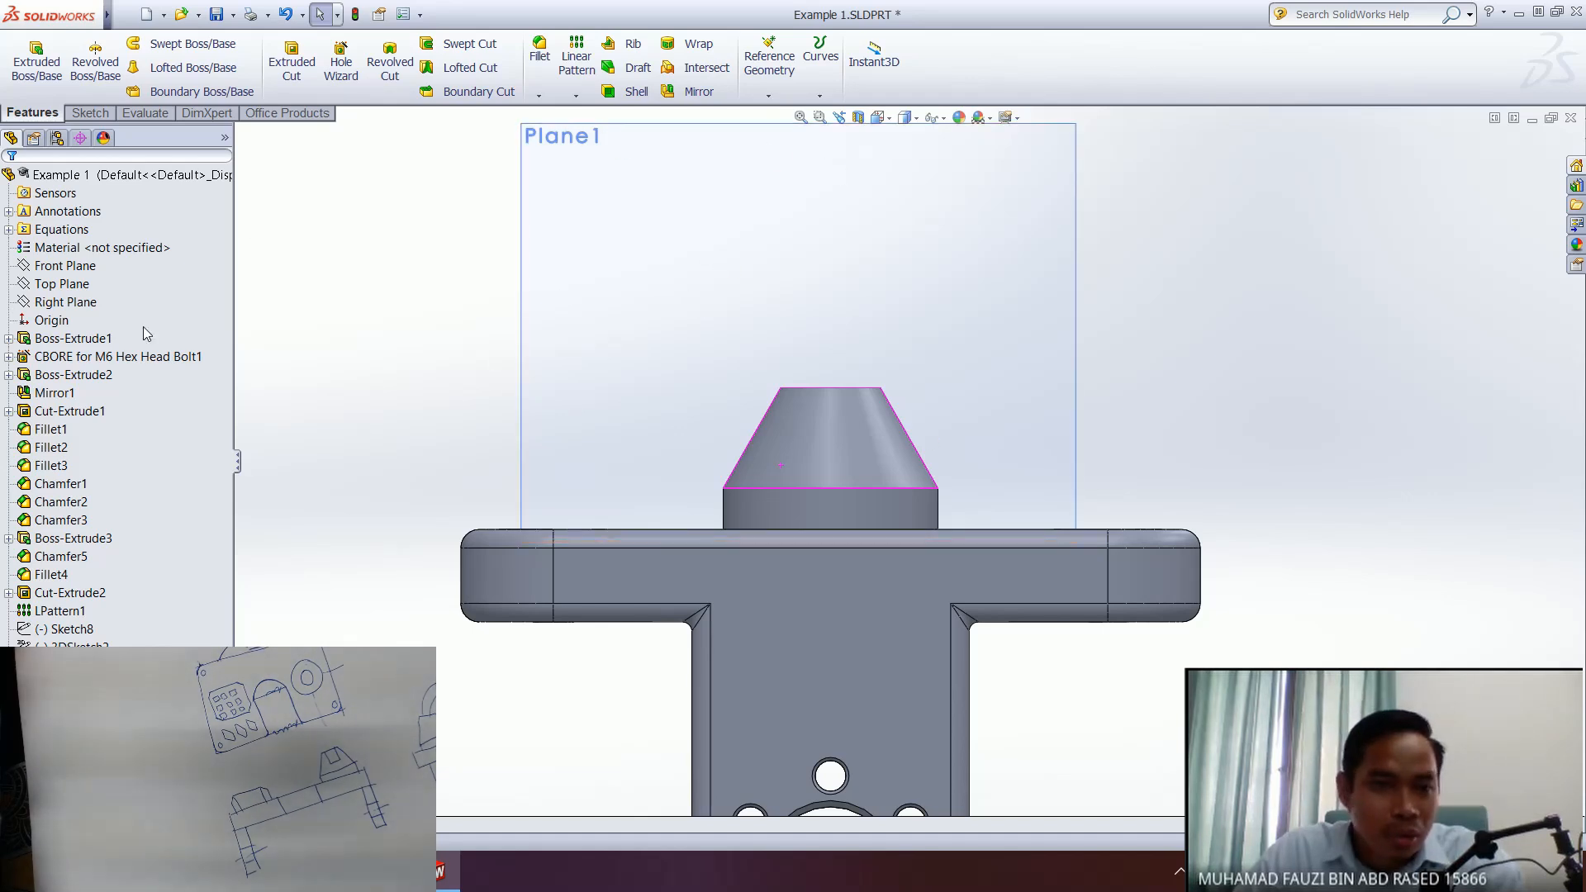
click(89, 113)
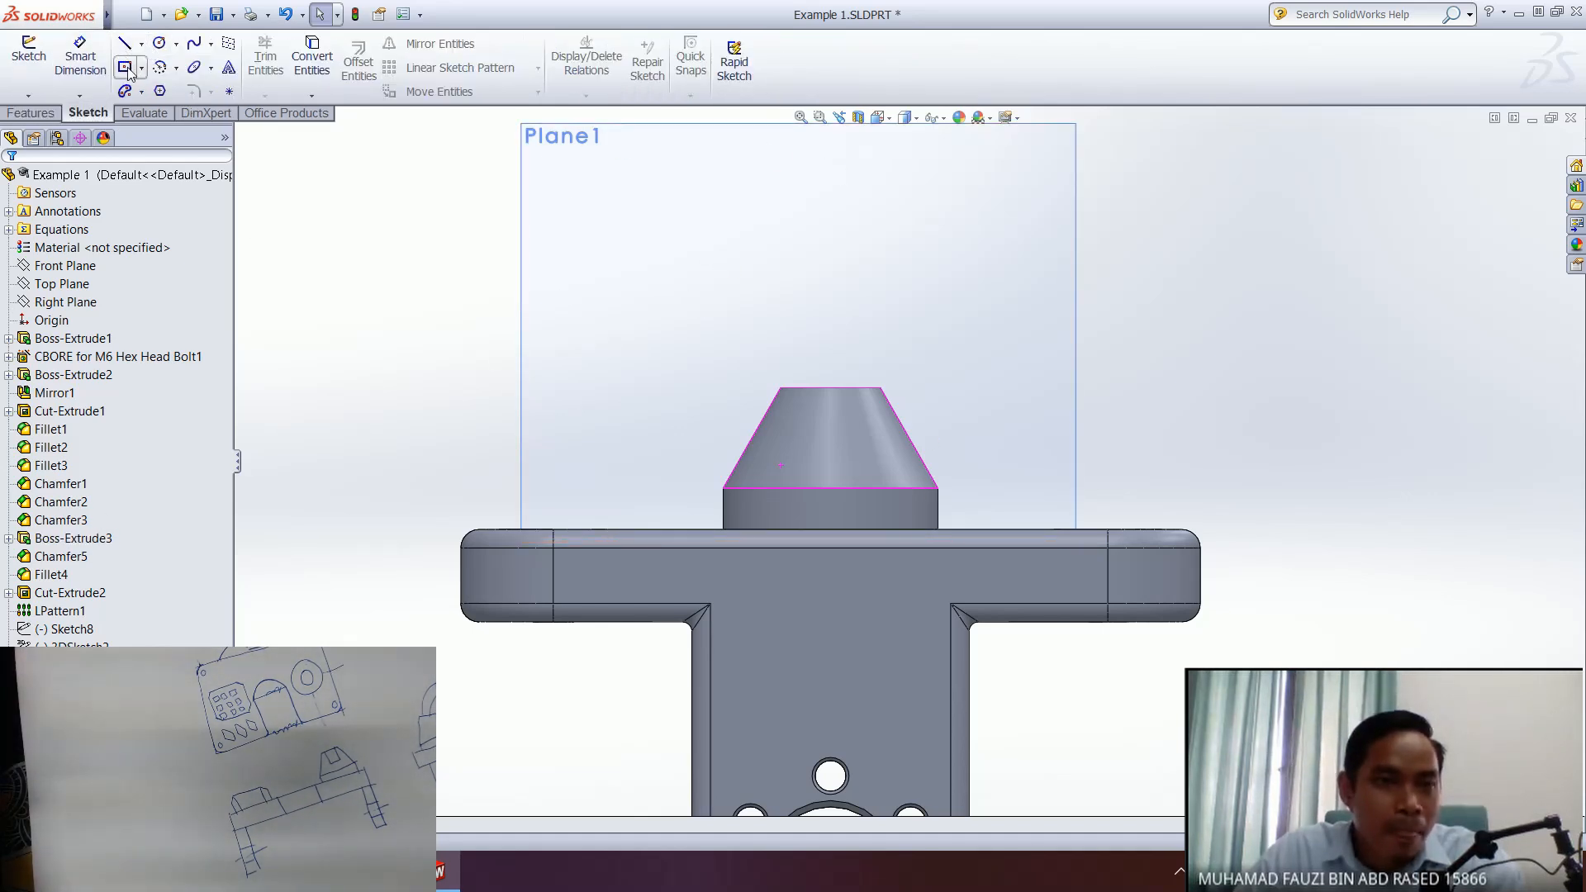
click(127, 46)
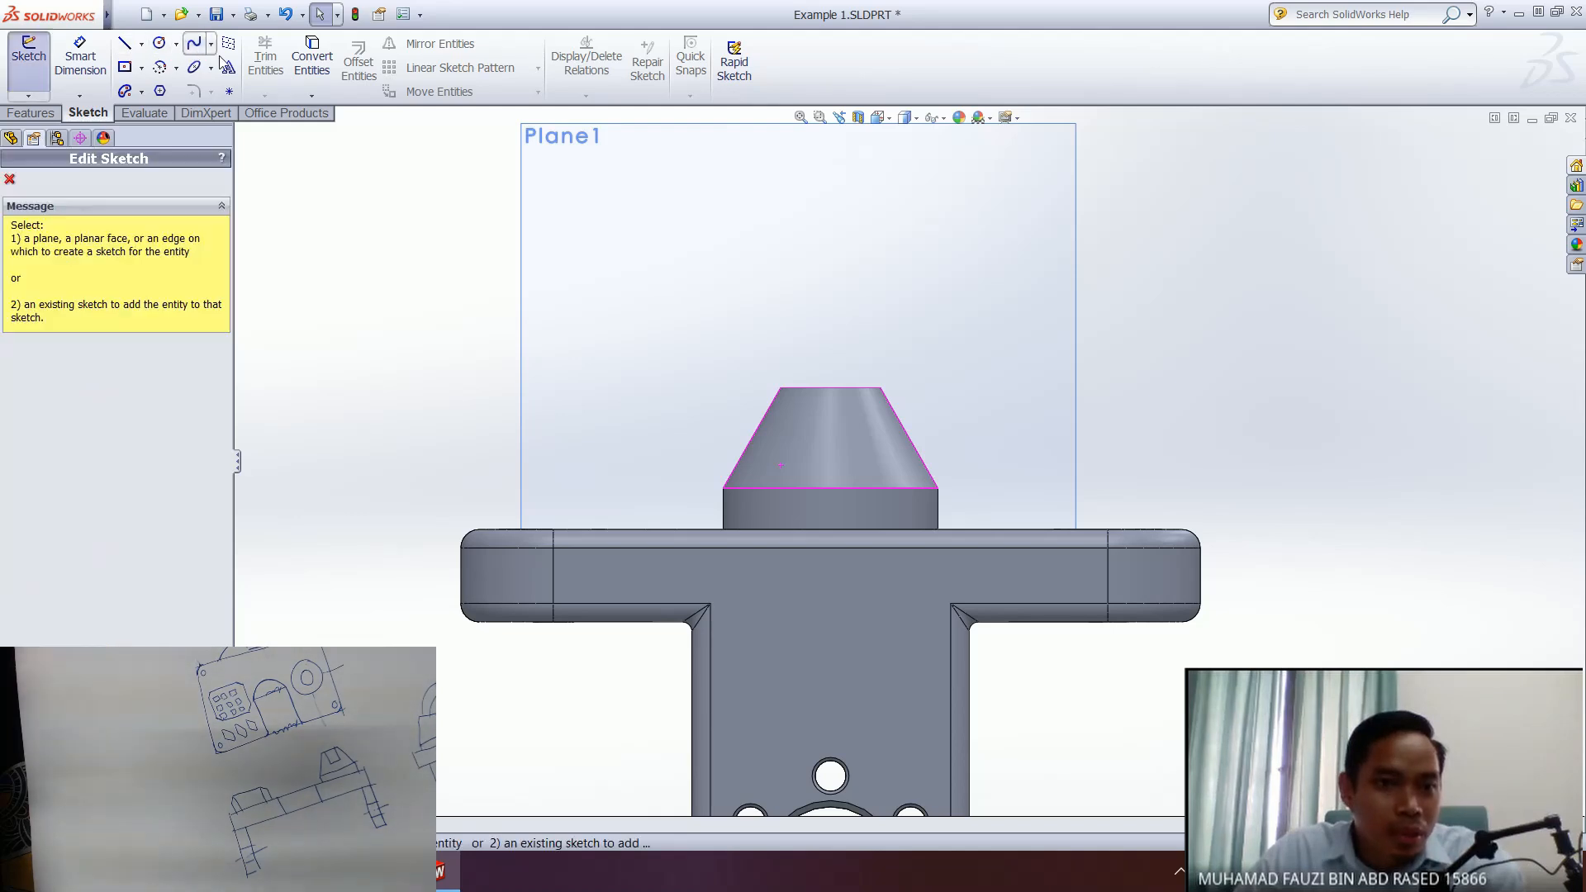
middle_drag(821, 276, 800, 369)
middle_drag(837, 554, 849, 622)
middle_drag(818, 529, 834, 568)
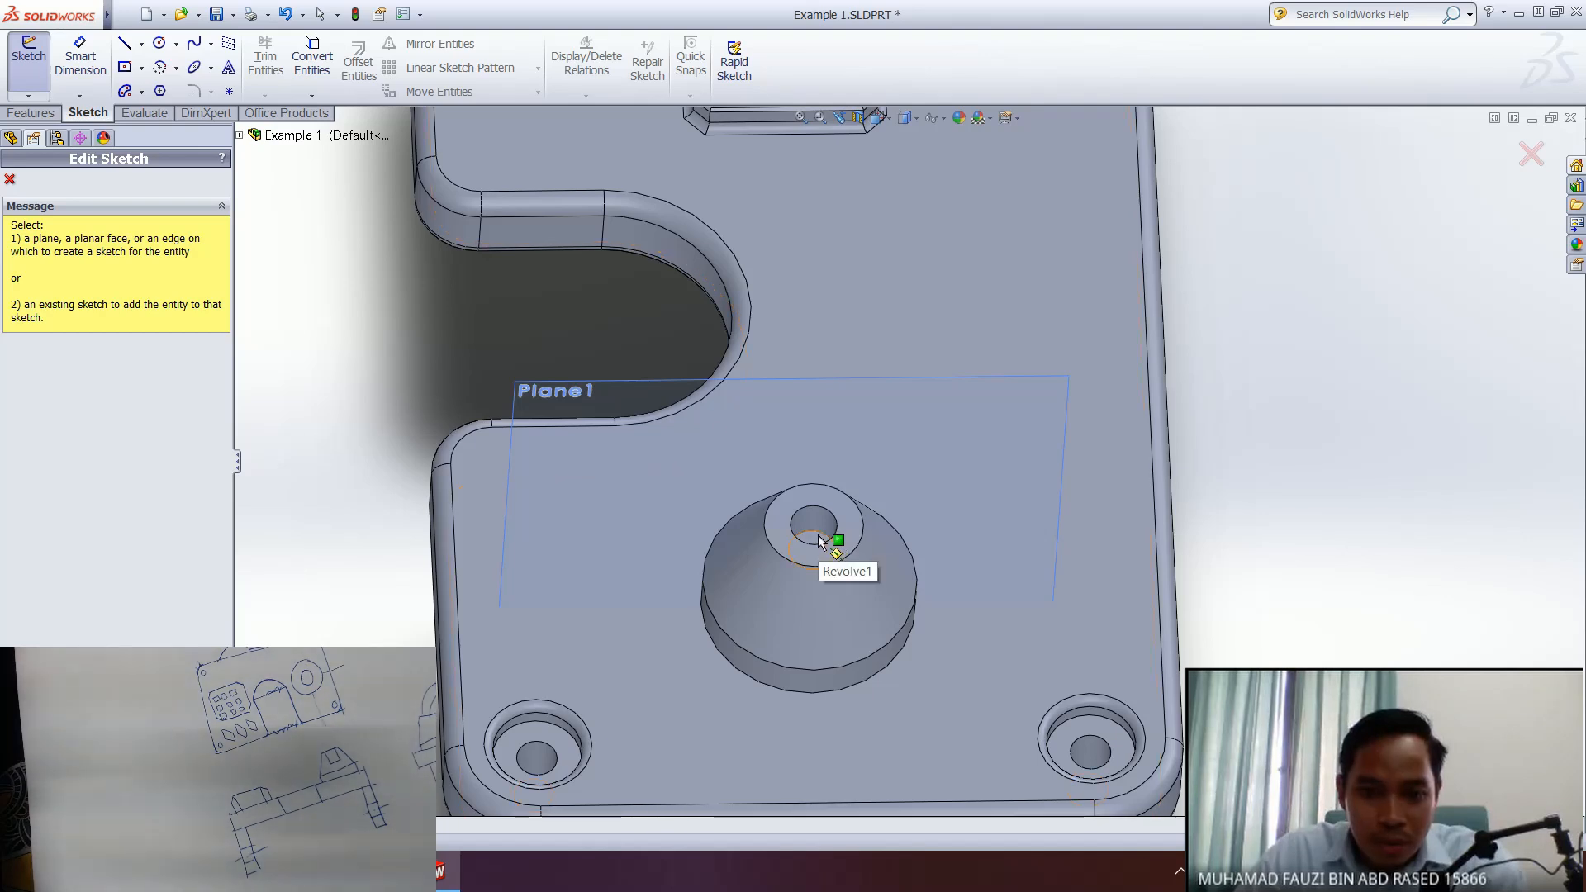
scroll(817, 542, down, 5)
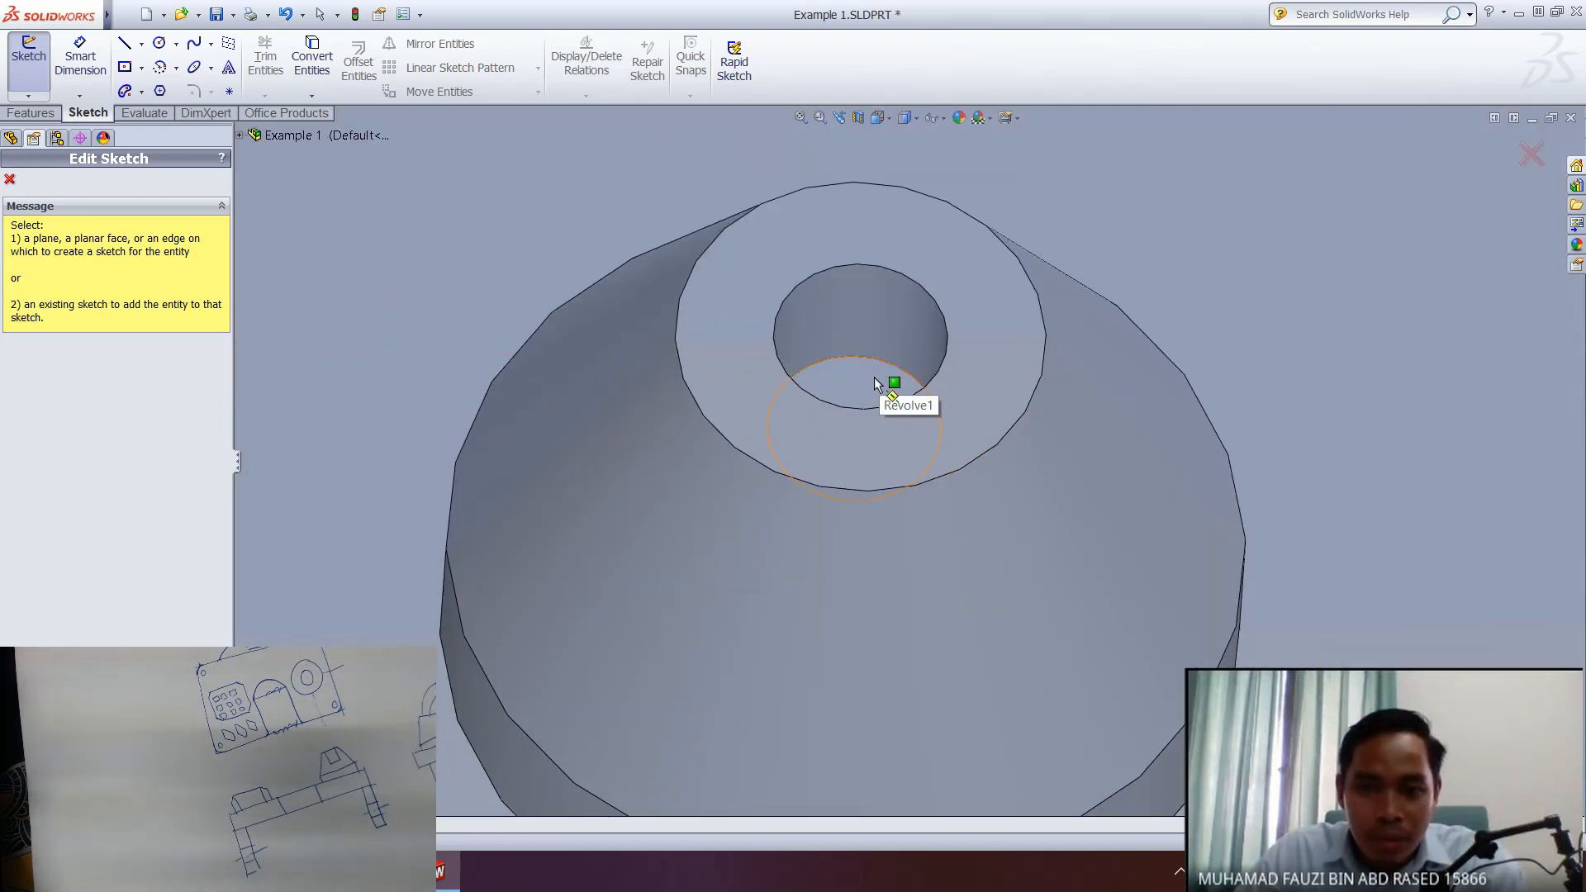
middle_drag(958, 450, 927, 263)
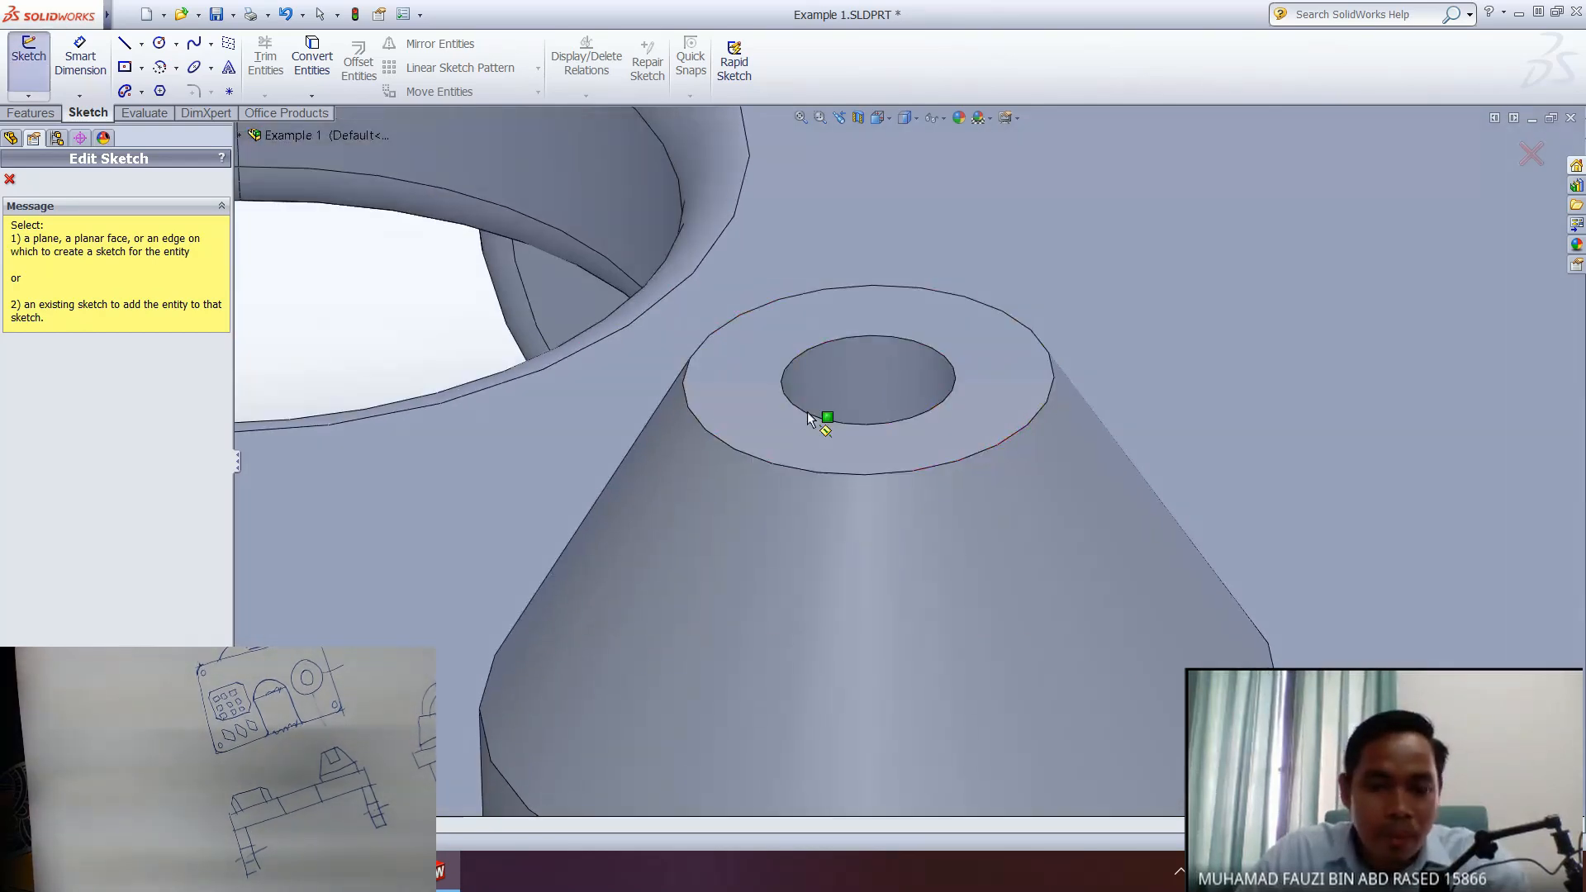
key(Escape)
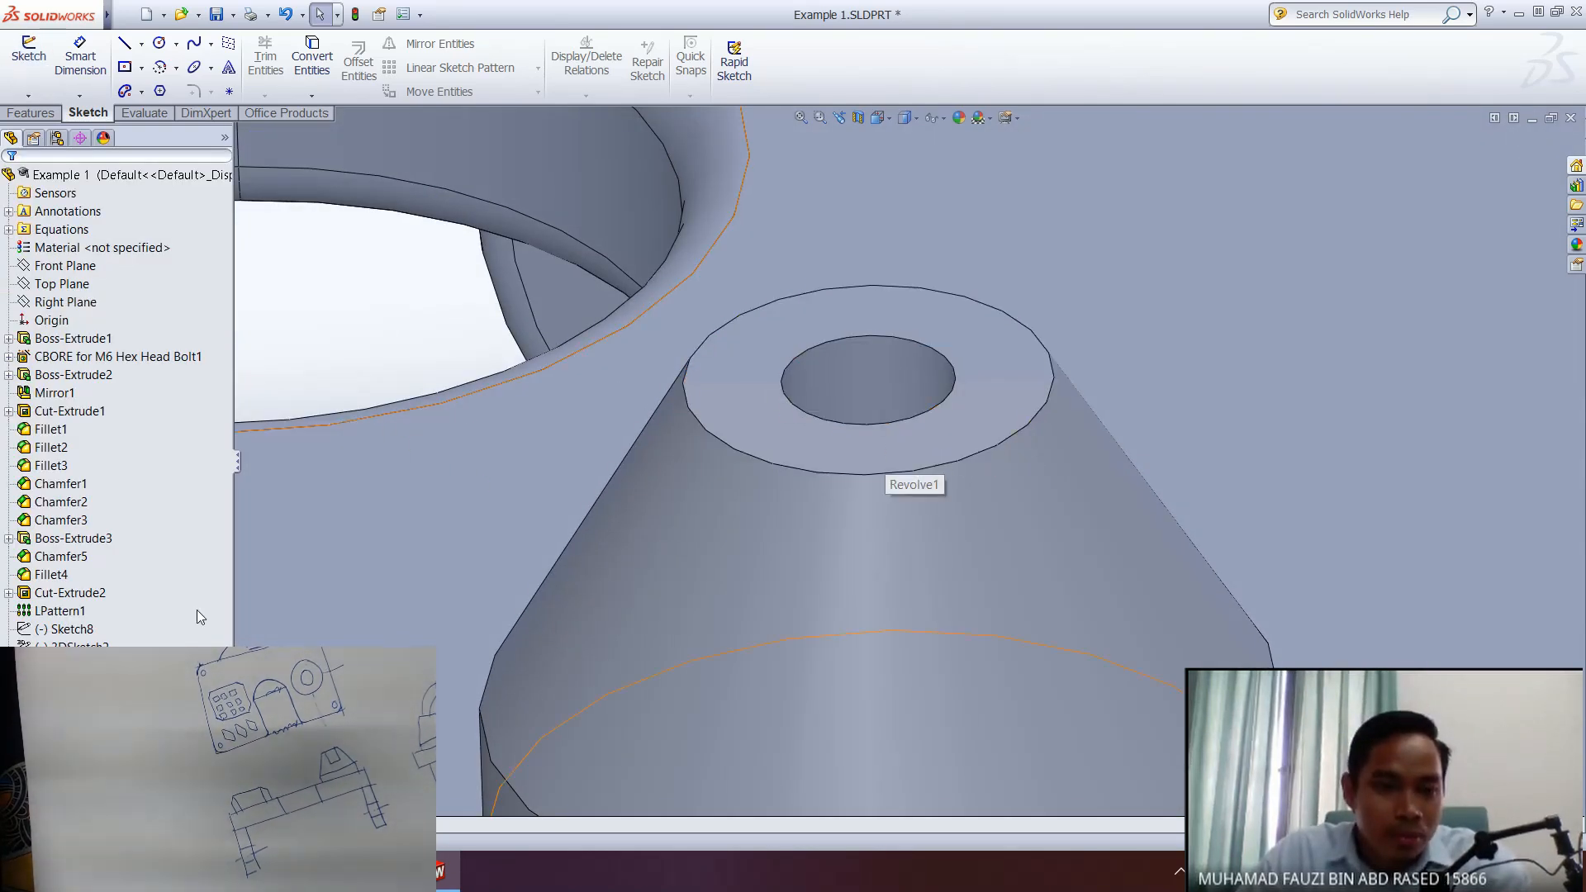
- Sketch a four-point S-shaped spline on the reference plane, rising sideways from the centre of the conical boss's top edge
click(43, 660)
click(115, 640)
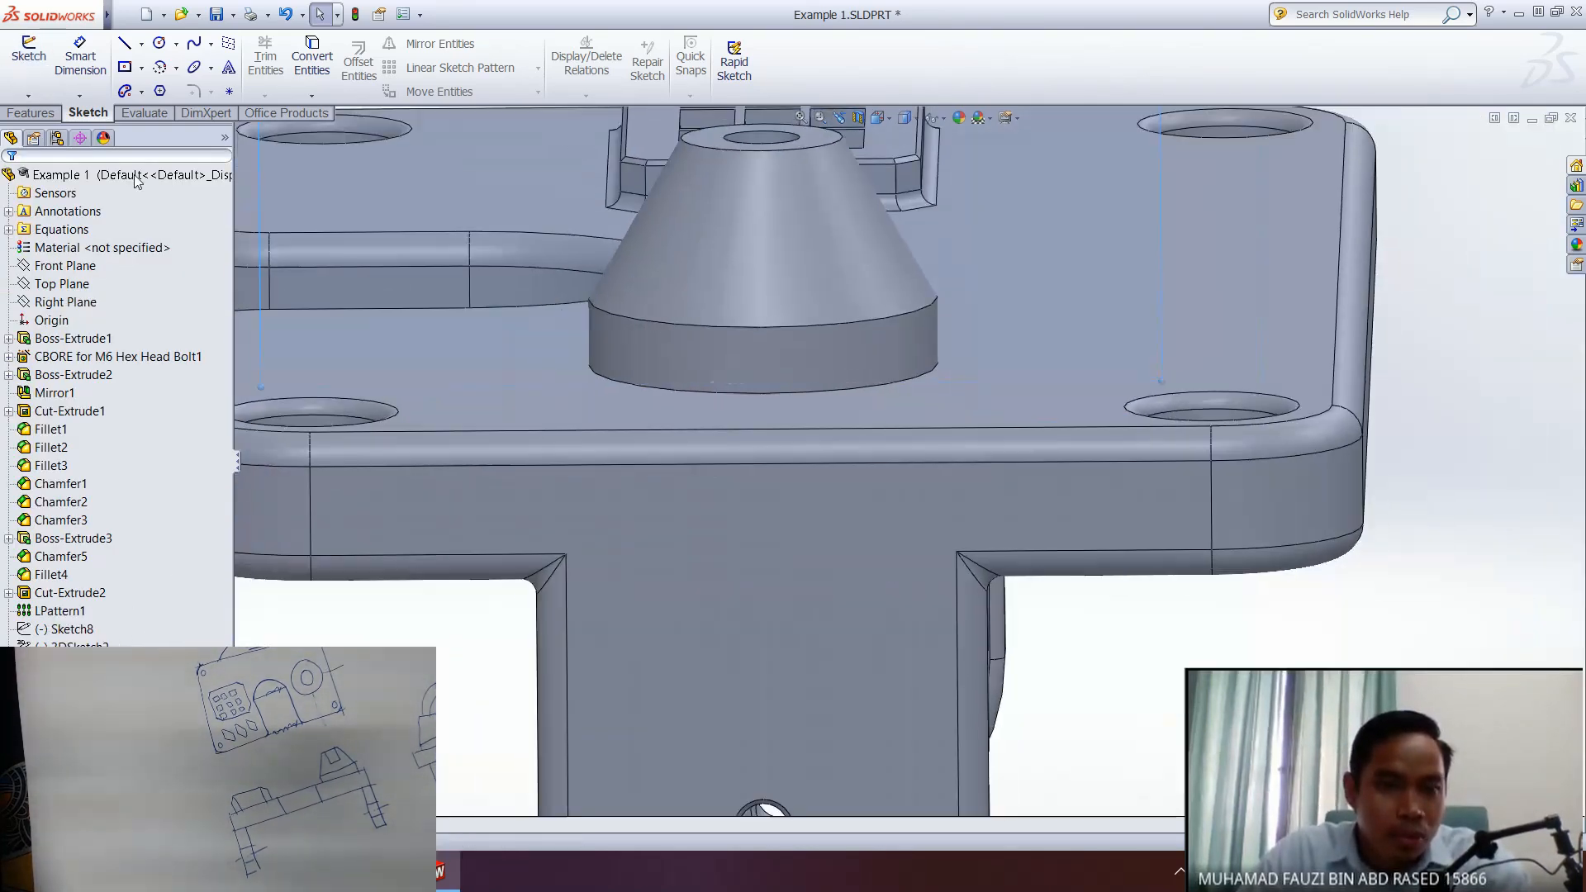
click(194, 43)
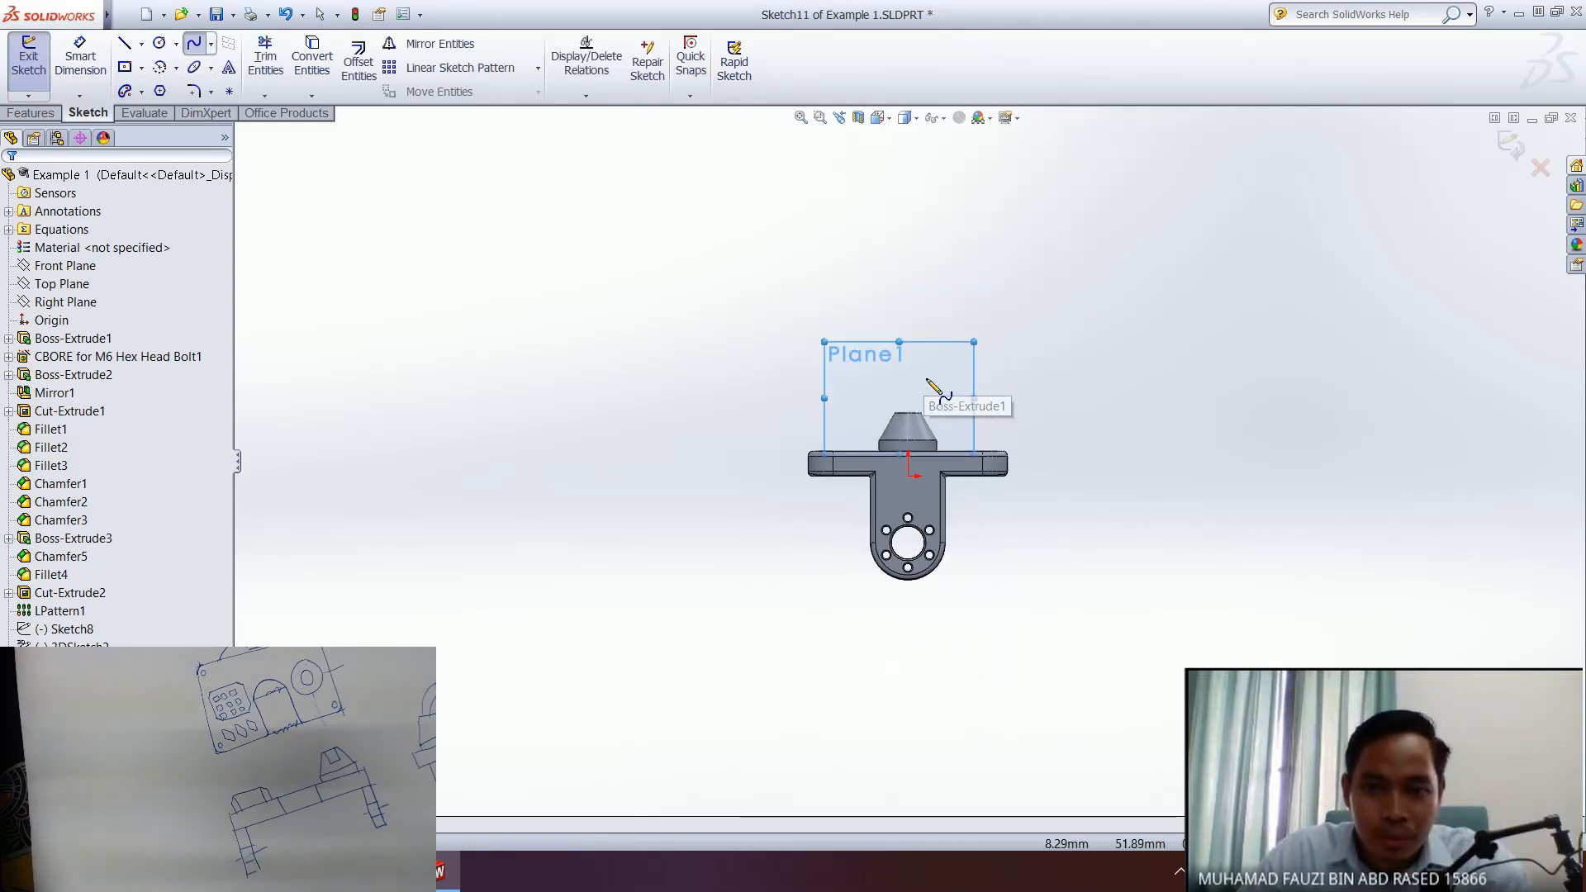
scroll(925, 380, down, 10)
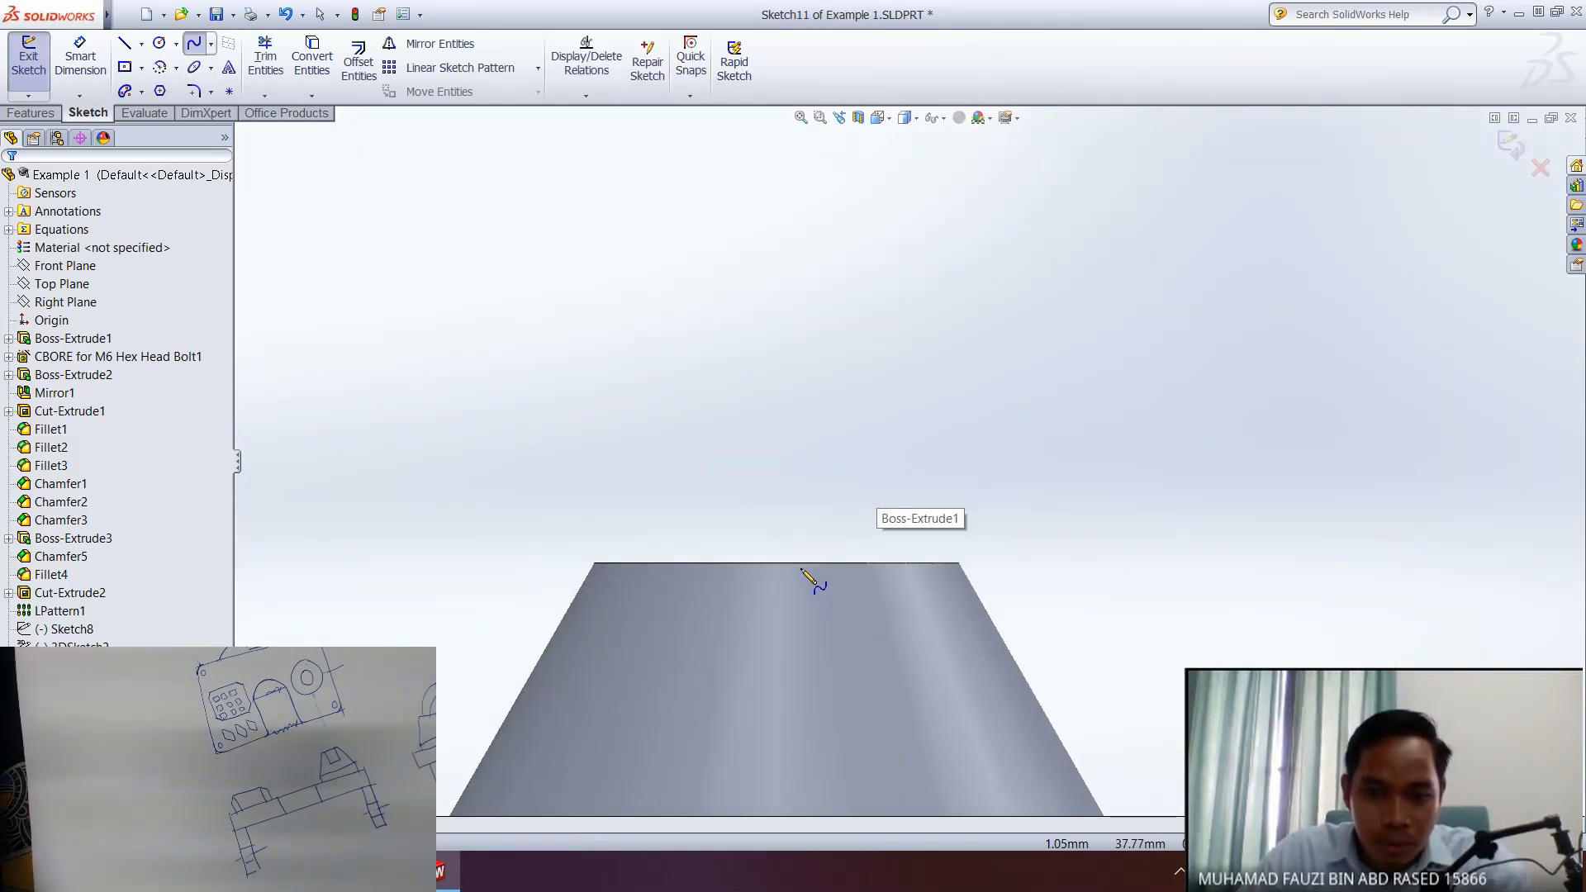
scroll(851, 740, down, 2)
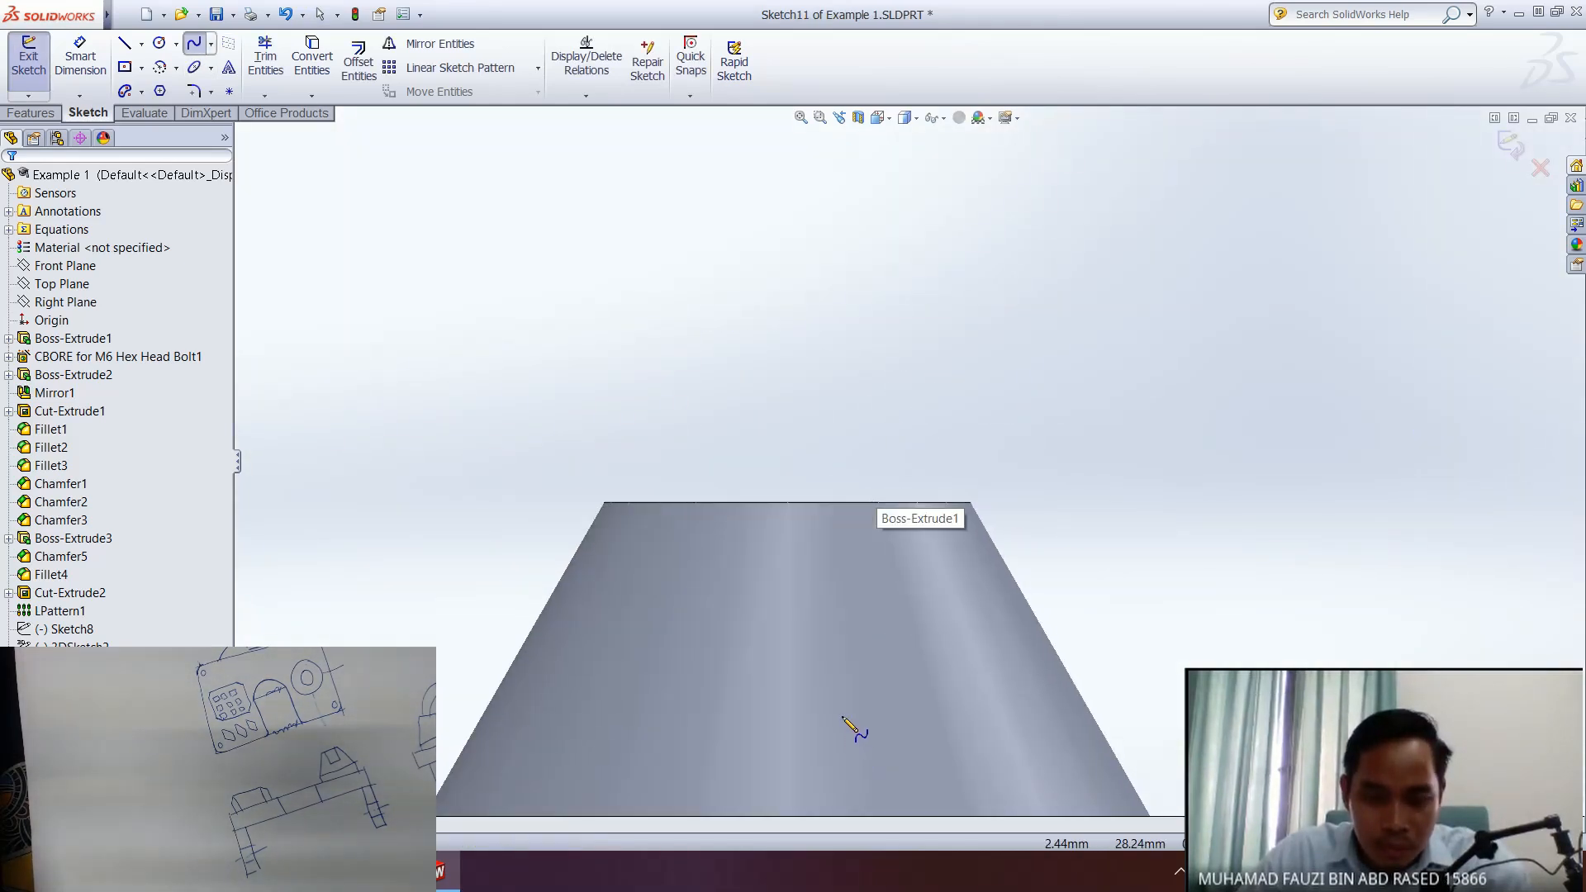
click(789, 500)
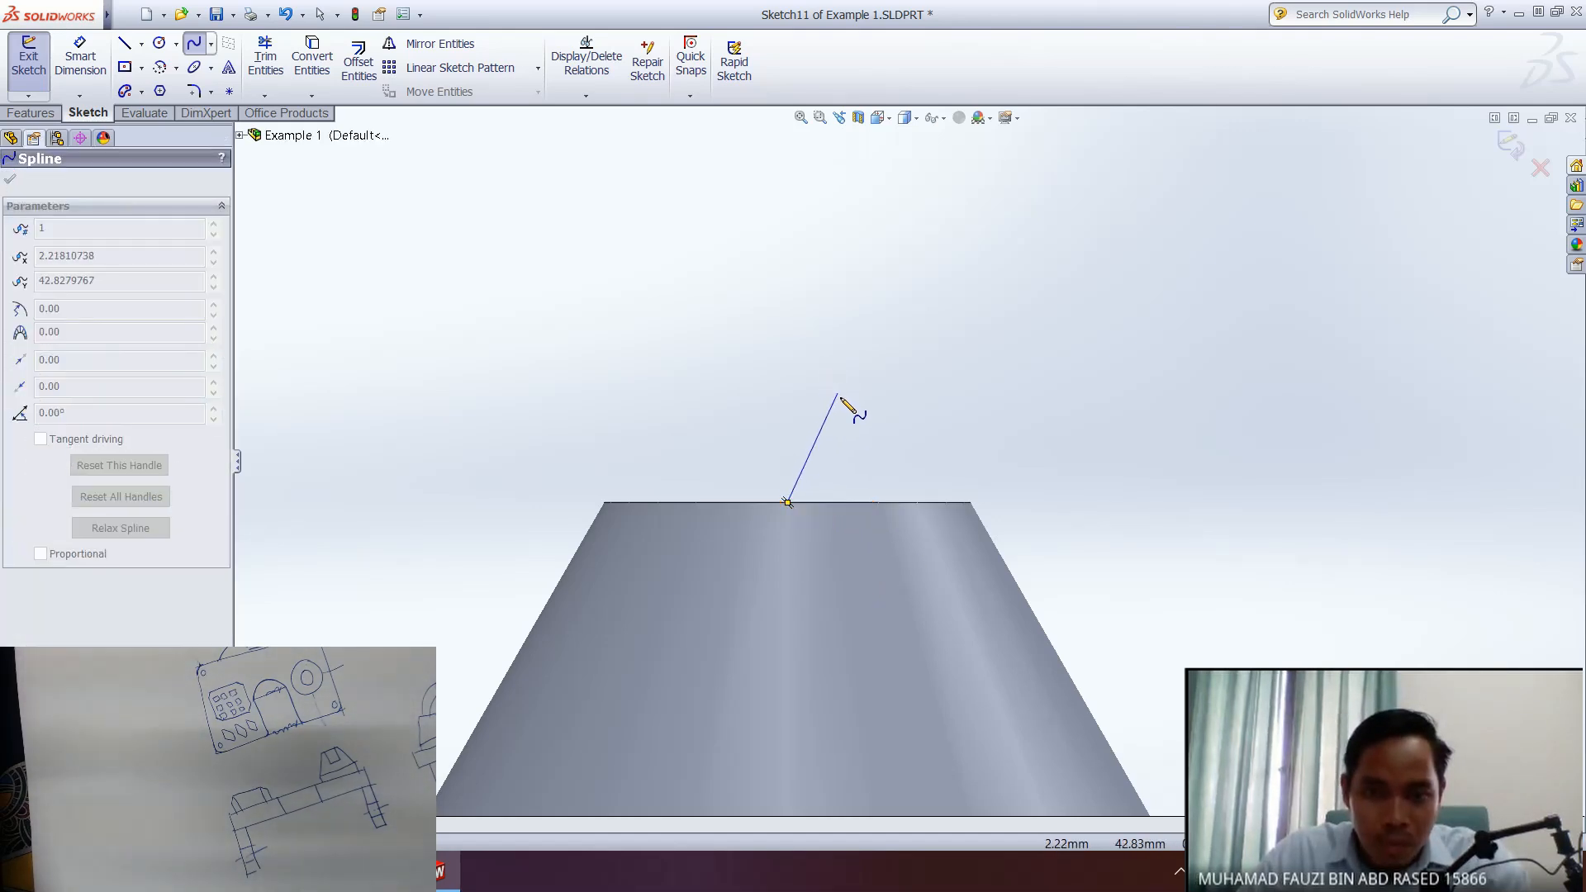
scroll(853, 410, down, 2)
scroll(839, 430, up, 3)
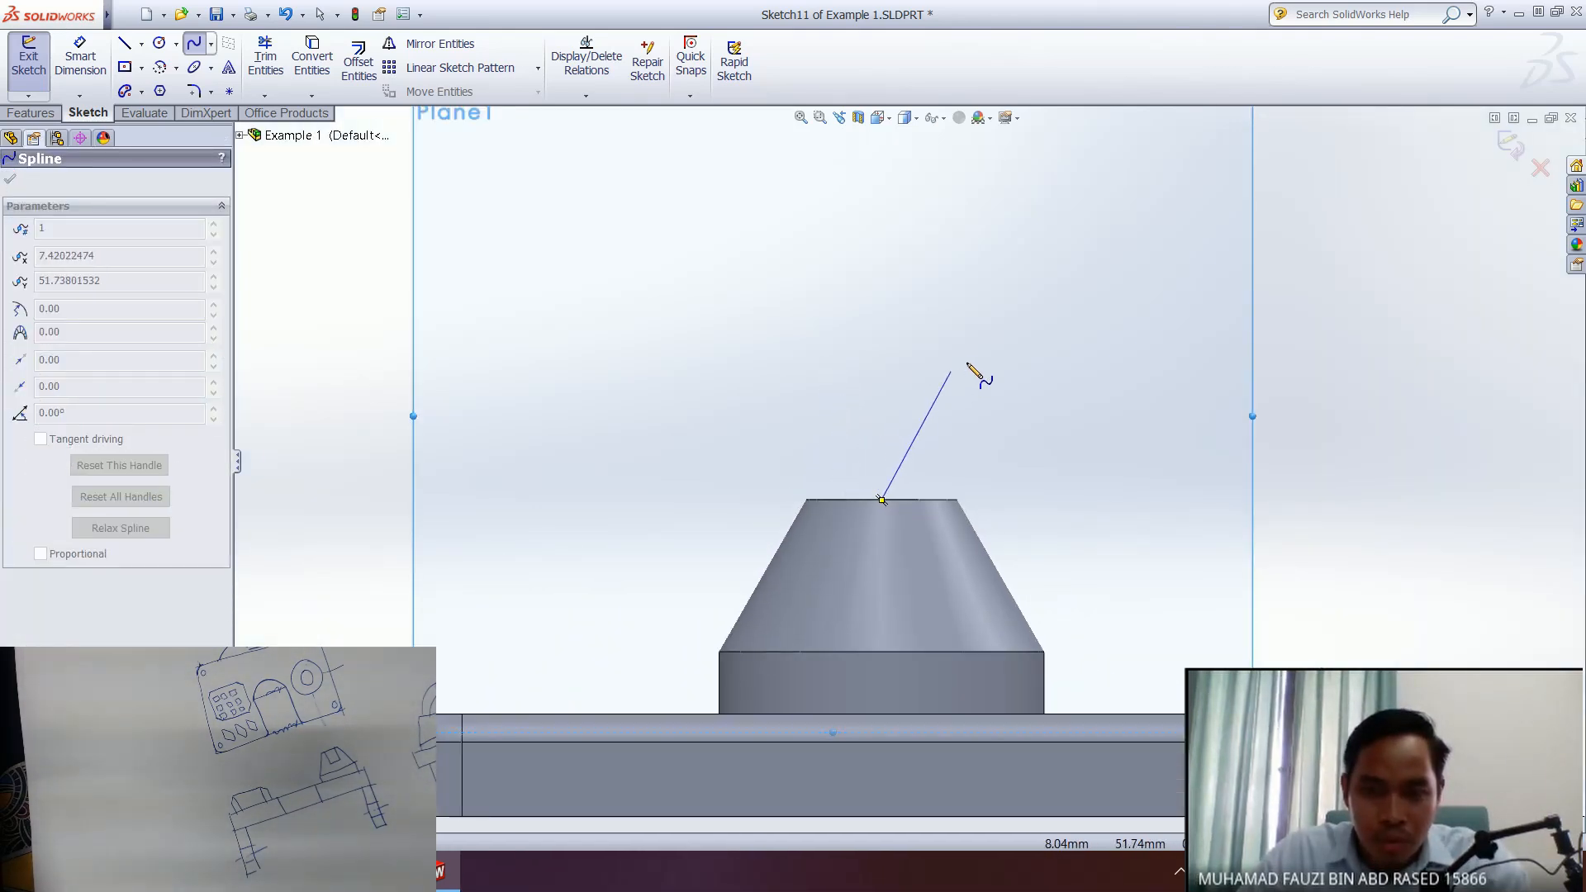
click(960, 337)
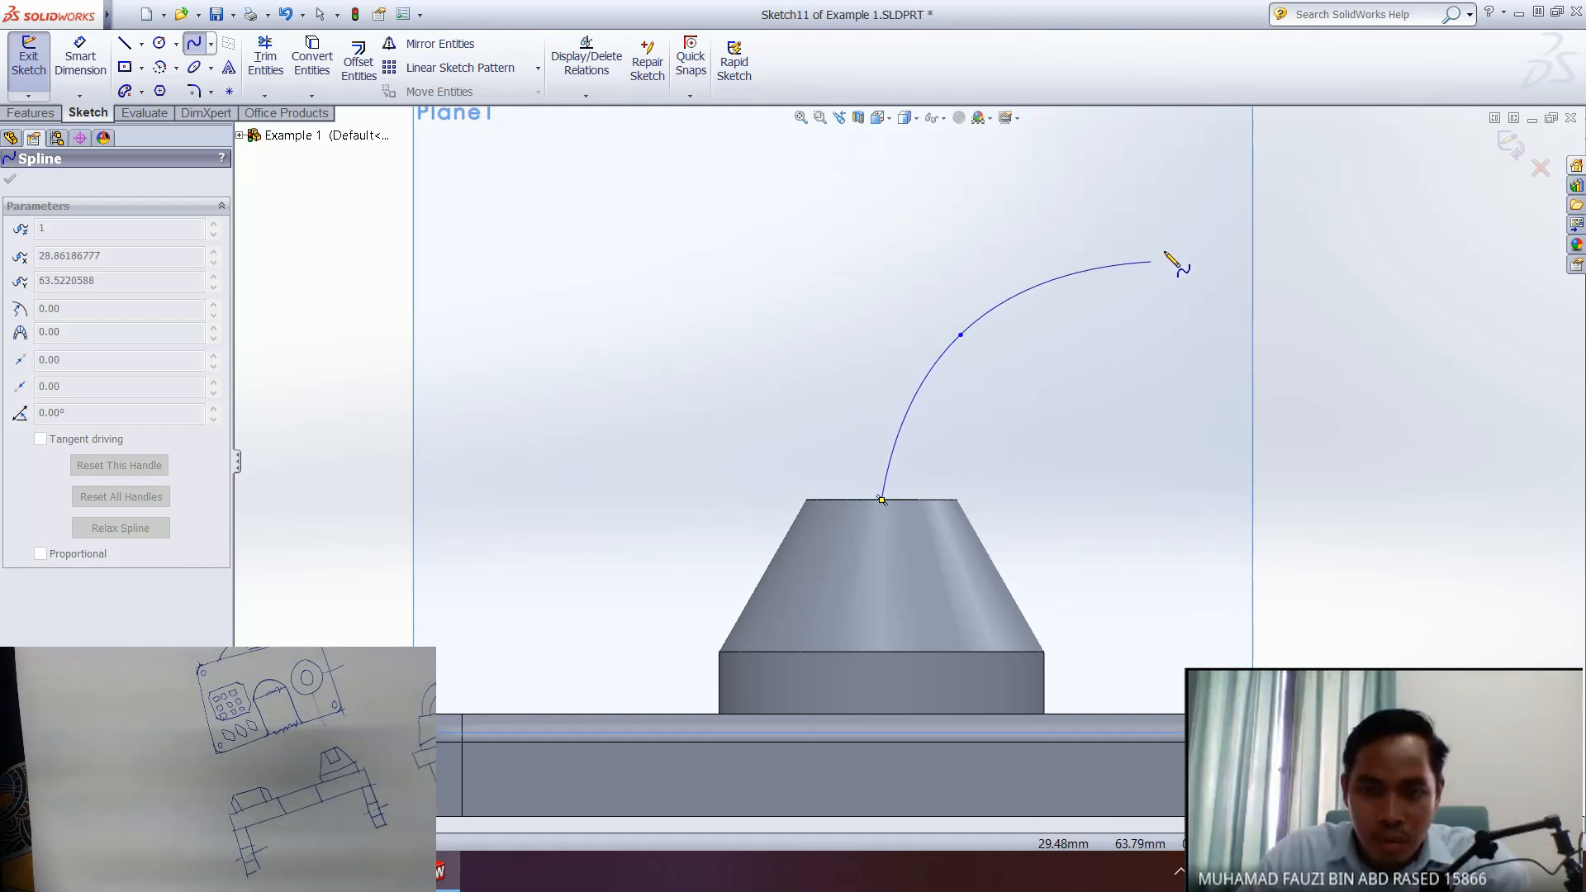
click(1129, 269)
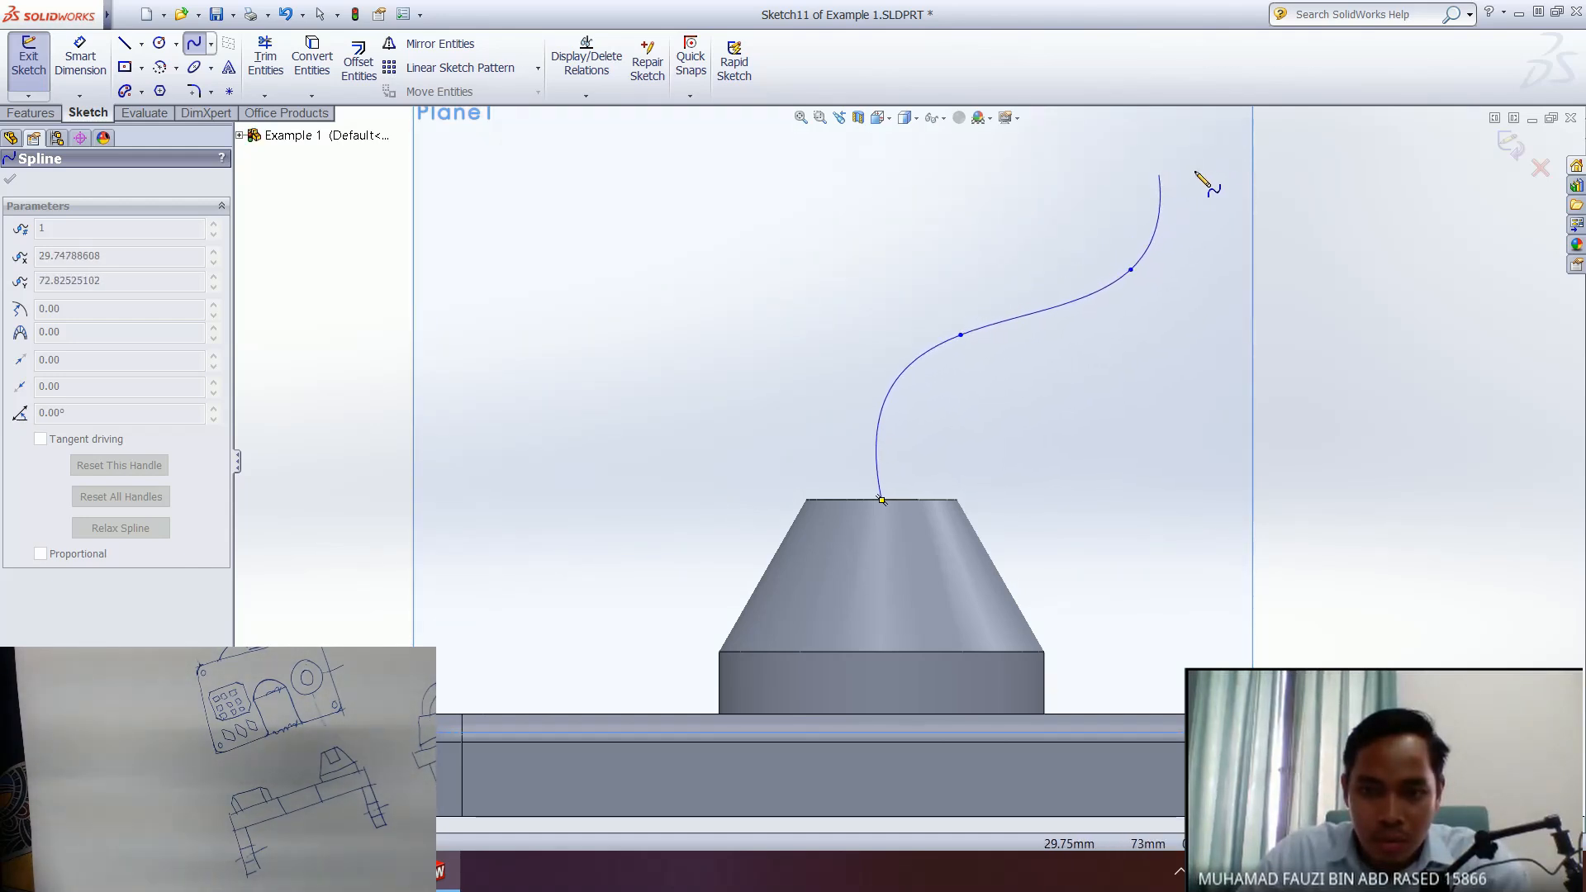
click(1235, 168)
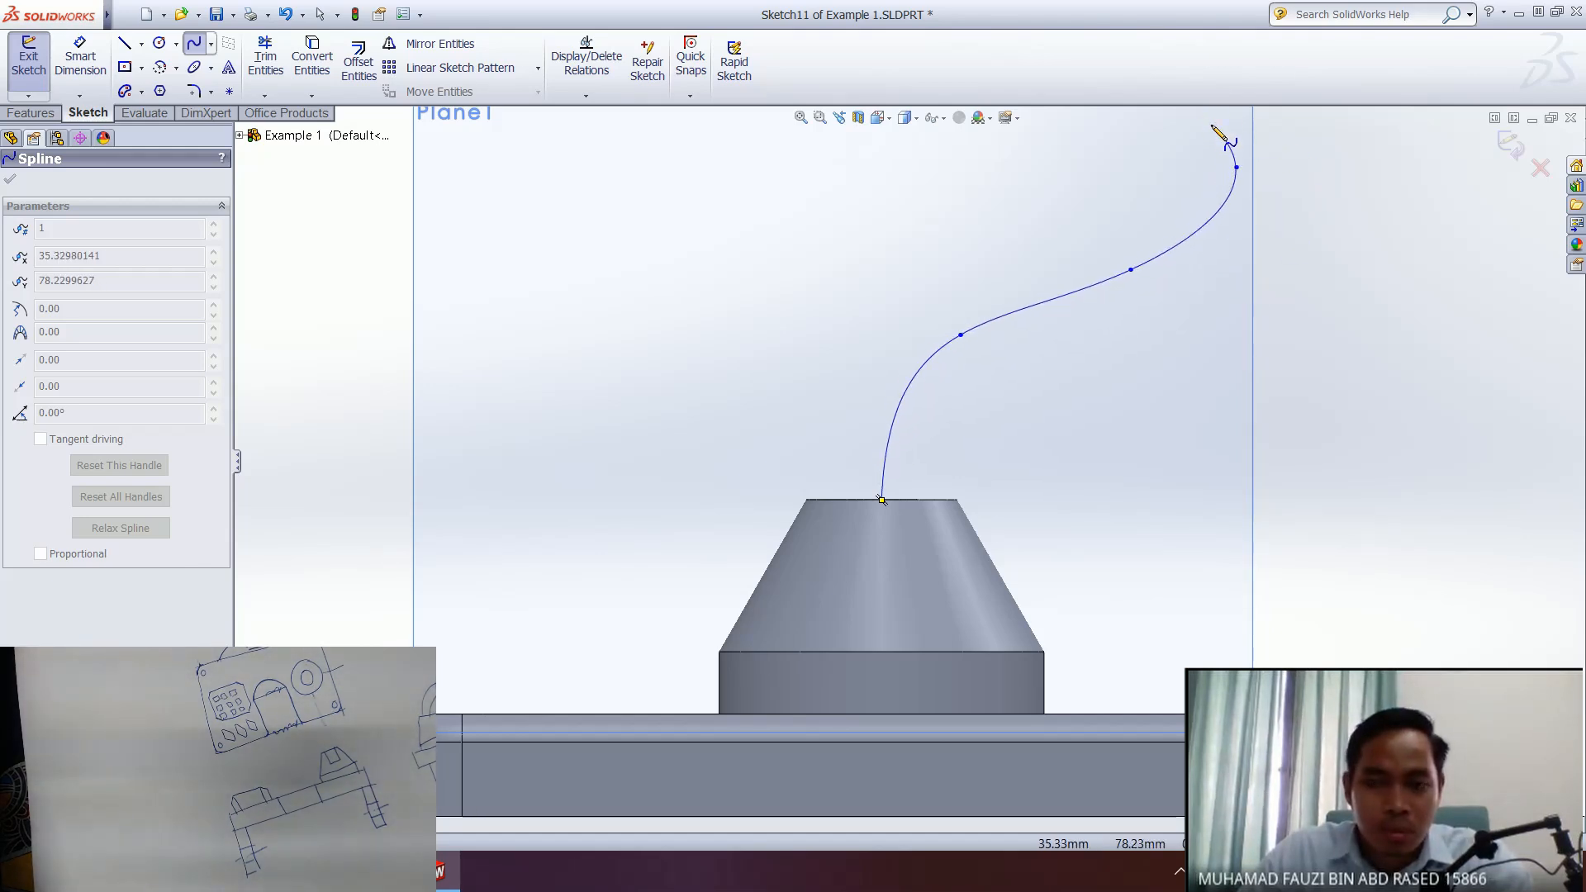
key(Escape)
- Check the spline's start at the boss recess from an angled view and close the spline sketch
middle_drag(882, 312, 1154, 457)
scroll(1005, 377, down, 3)
middle_drag(1005, 377, 786, 218)
middle_drag(991, 409, 873, 397)
middle_drag(779, 454, 707, 496)
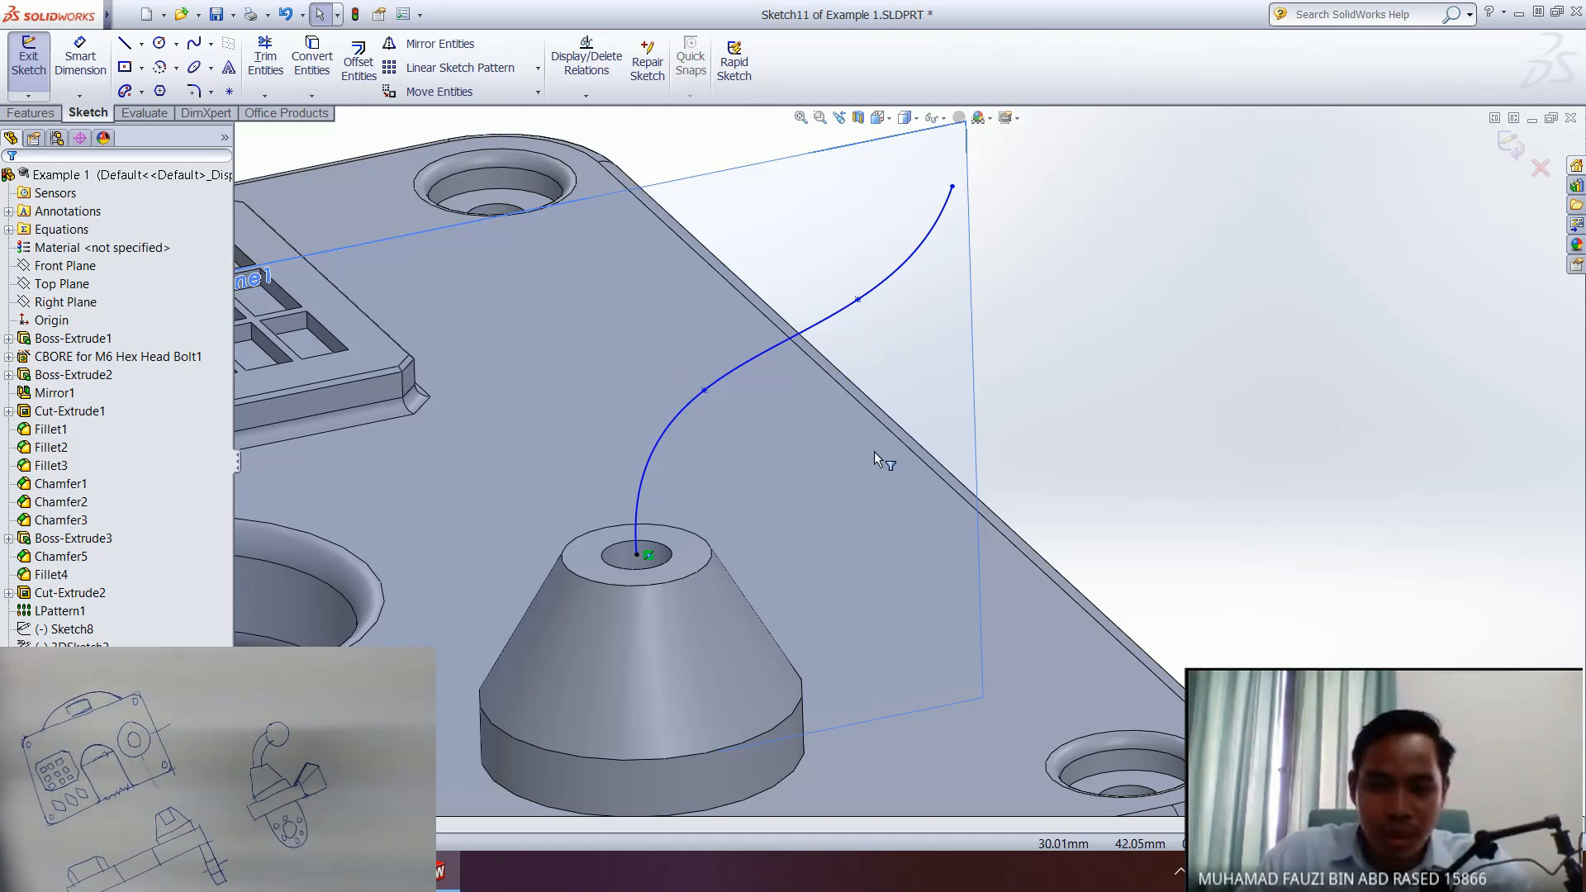
ctrl+middle_drag(835, 454, 840, 487)
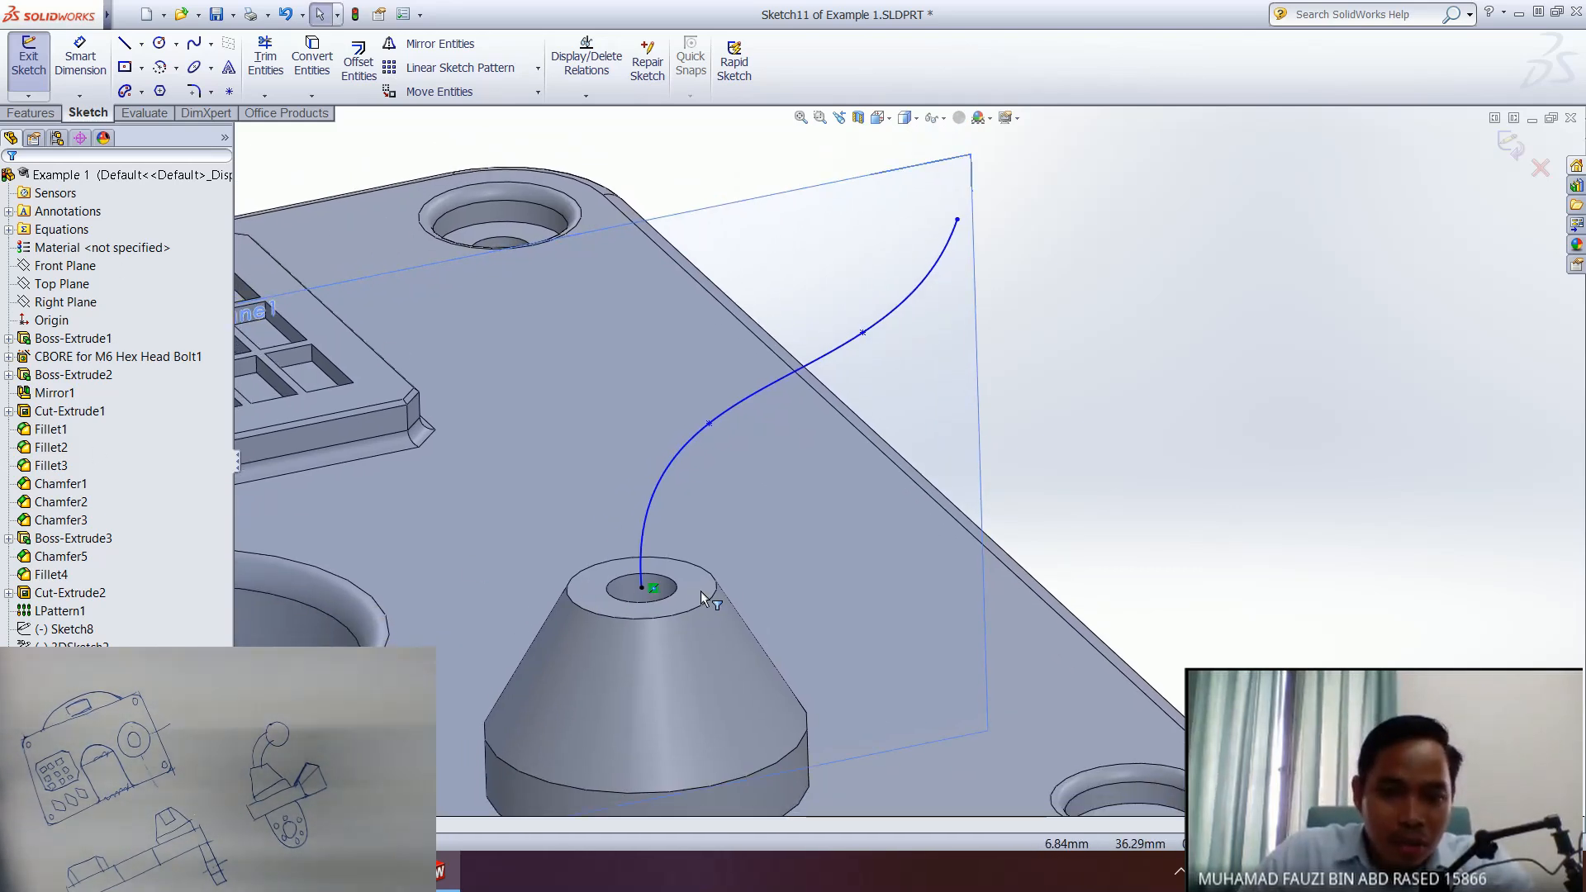
click(66, 701)
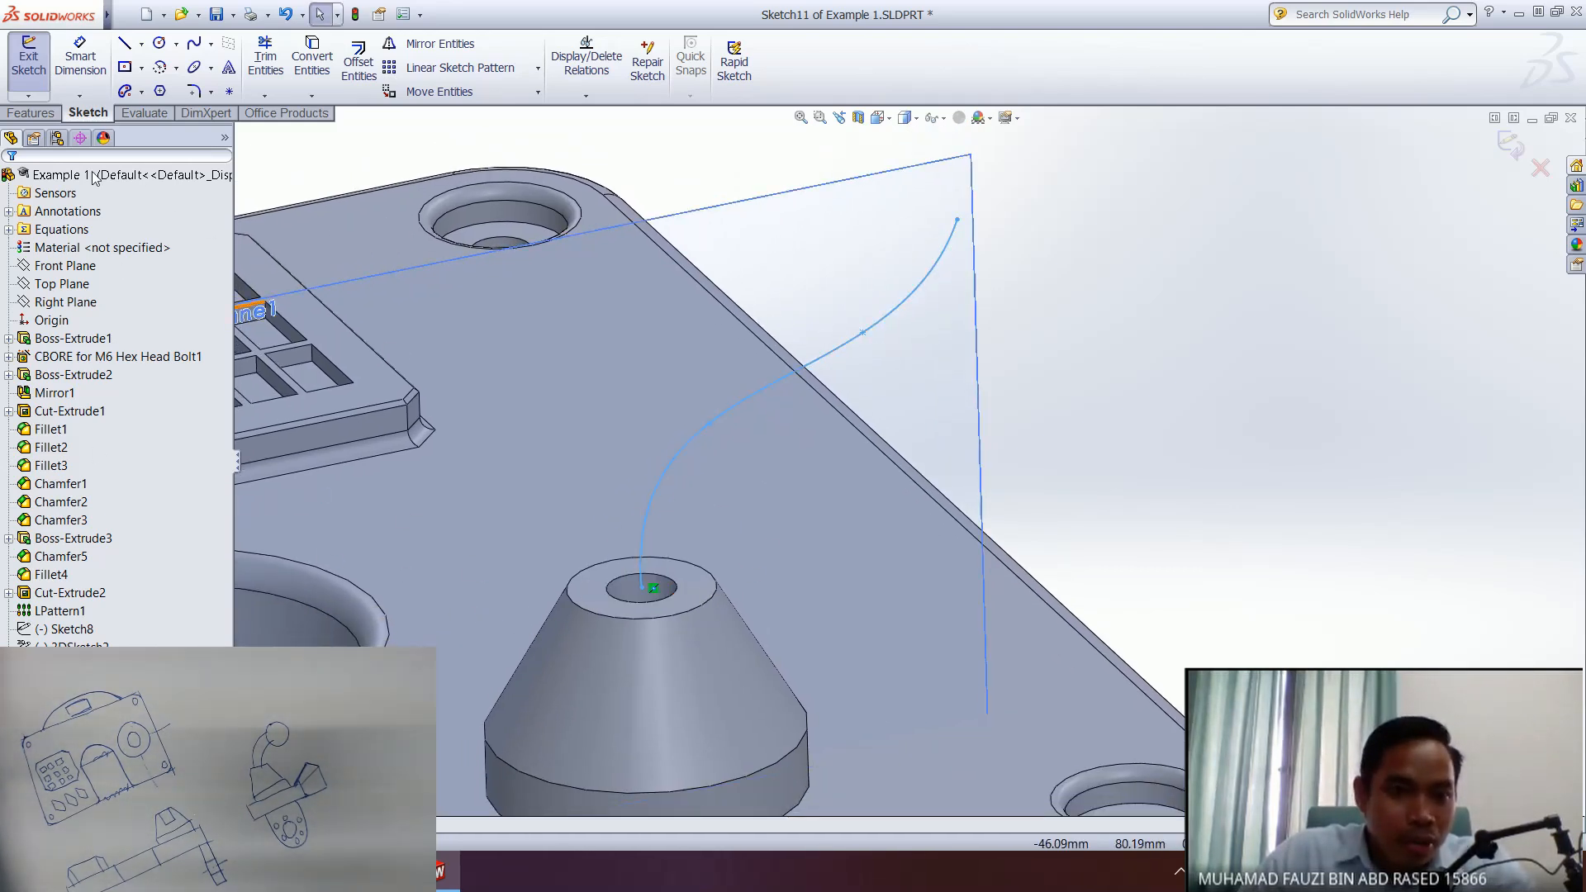
click(1207, 482)
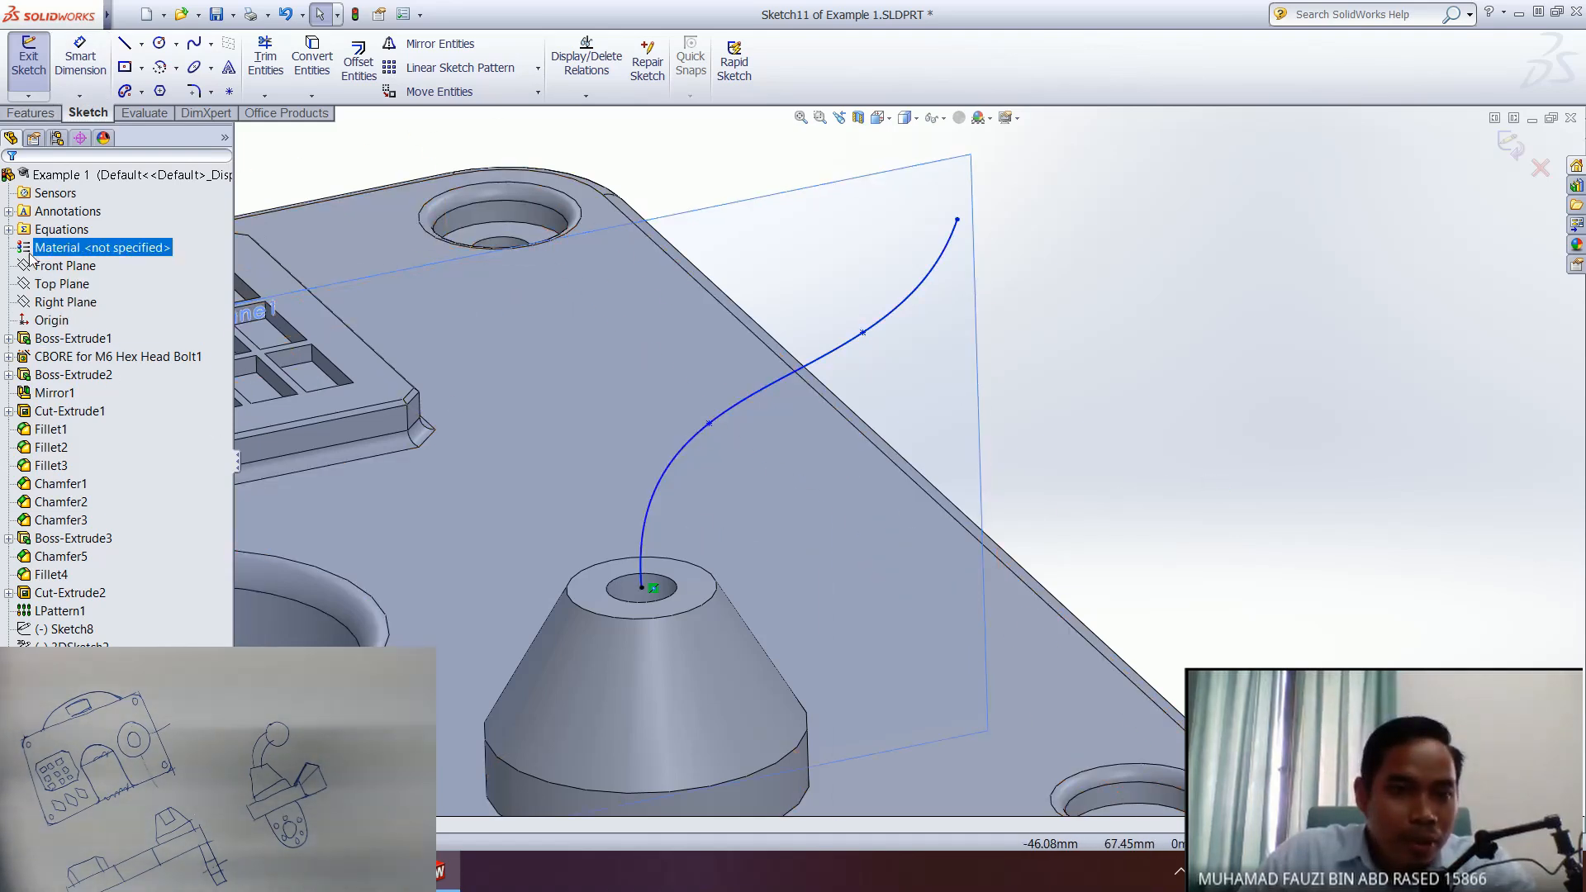
click(33, 113)
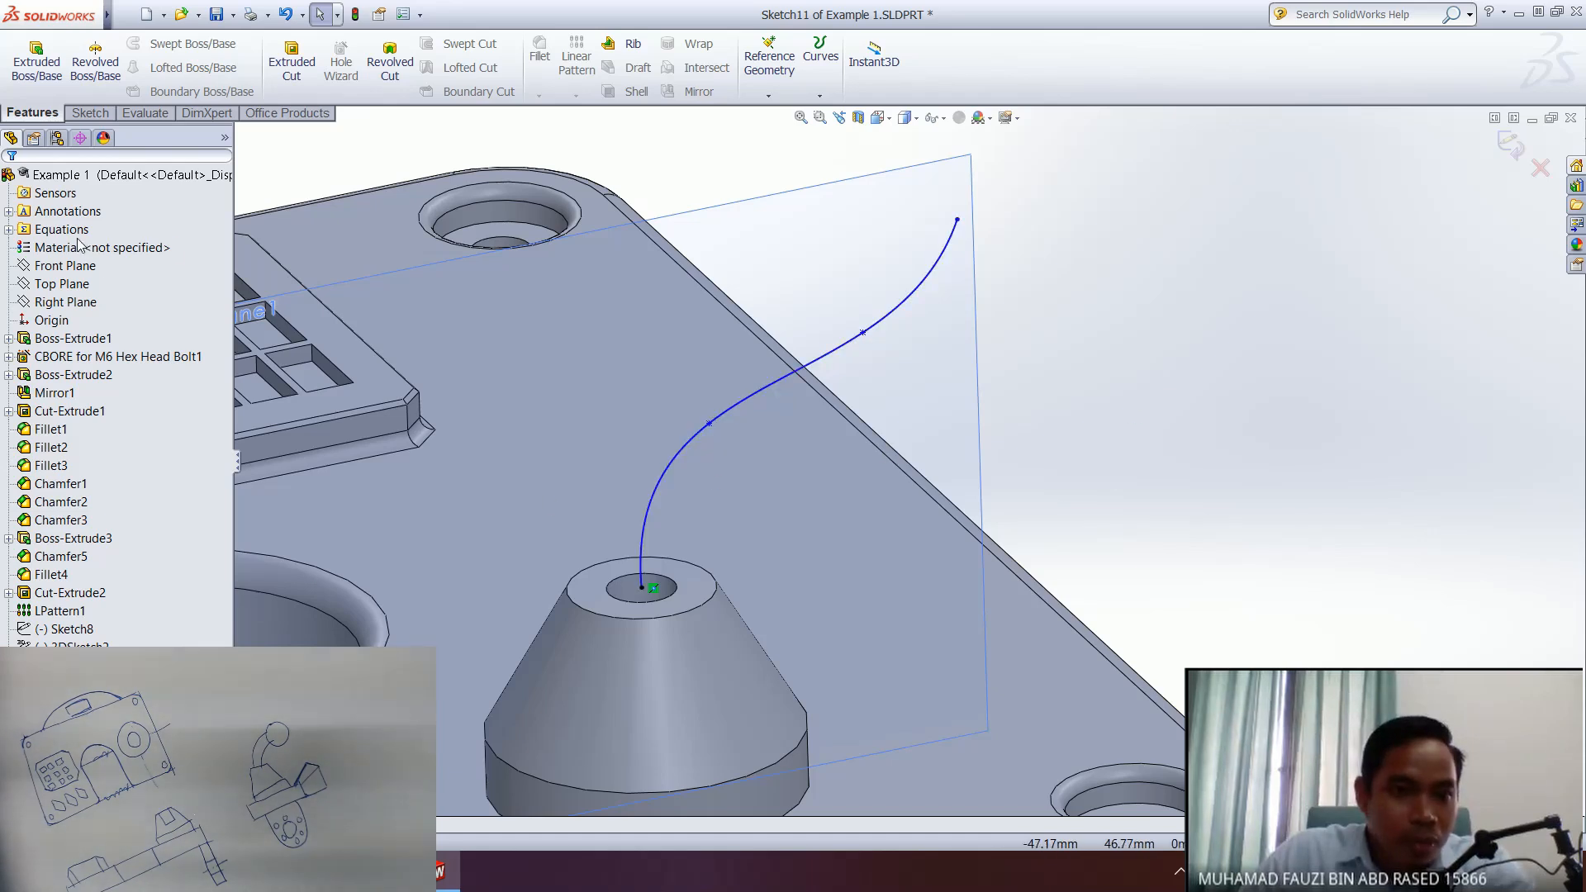
click(66, 683)
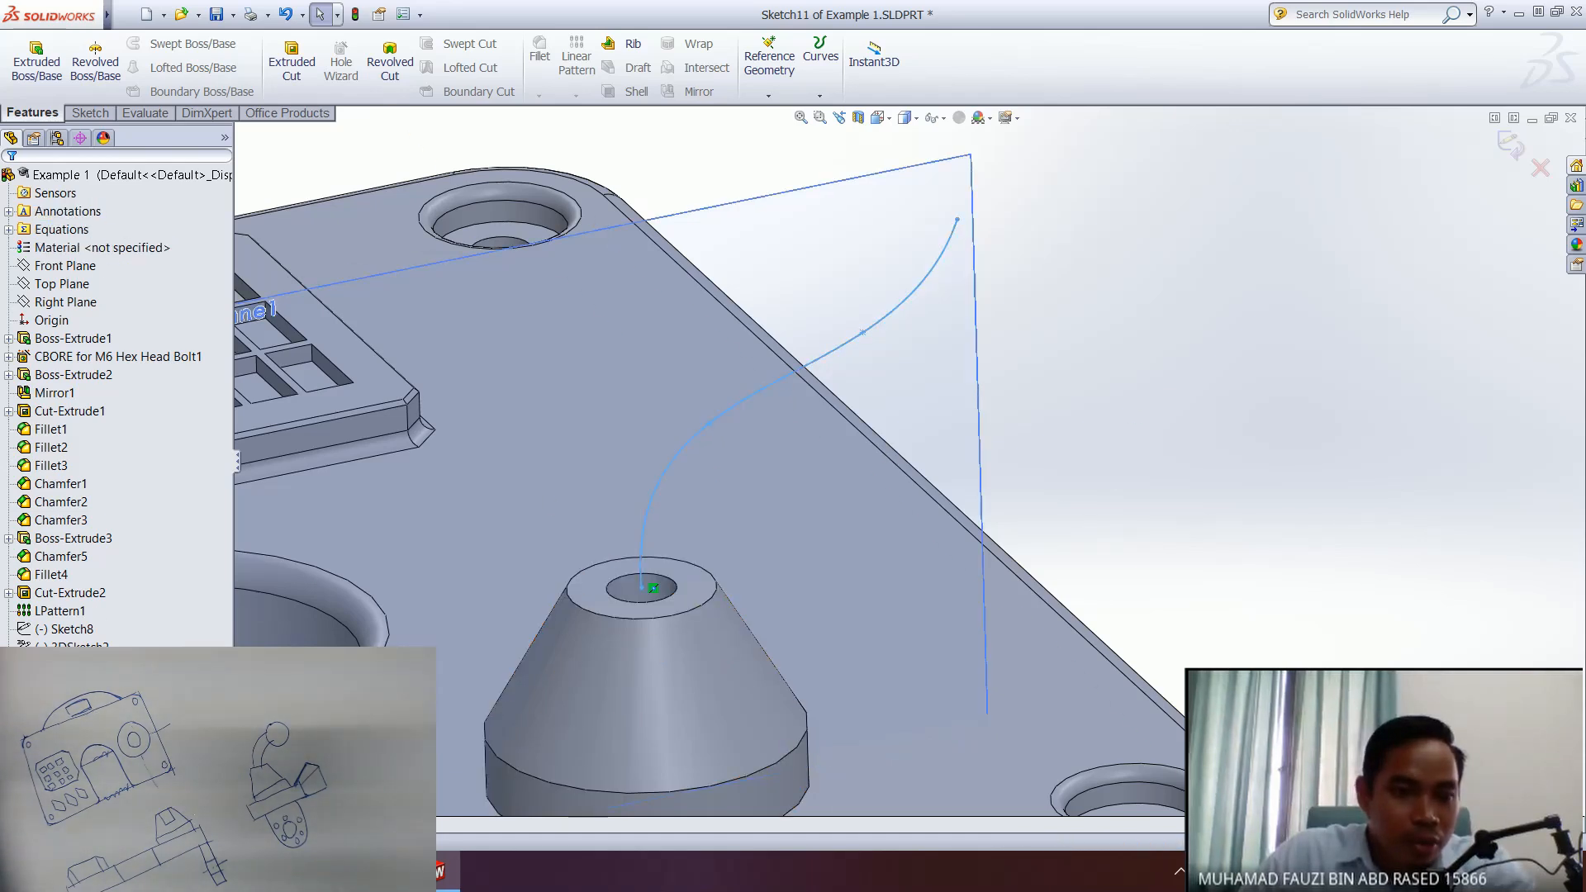
click(76, 117)
click(29, 57)
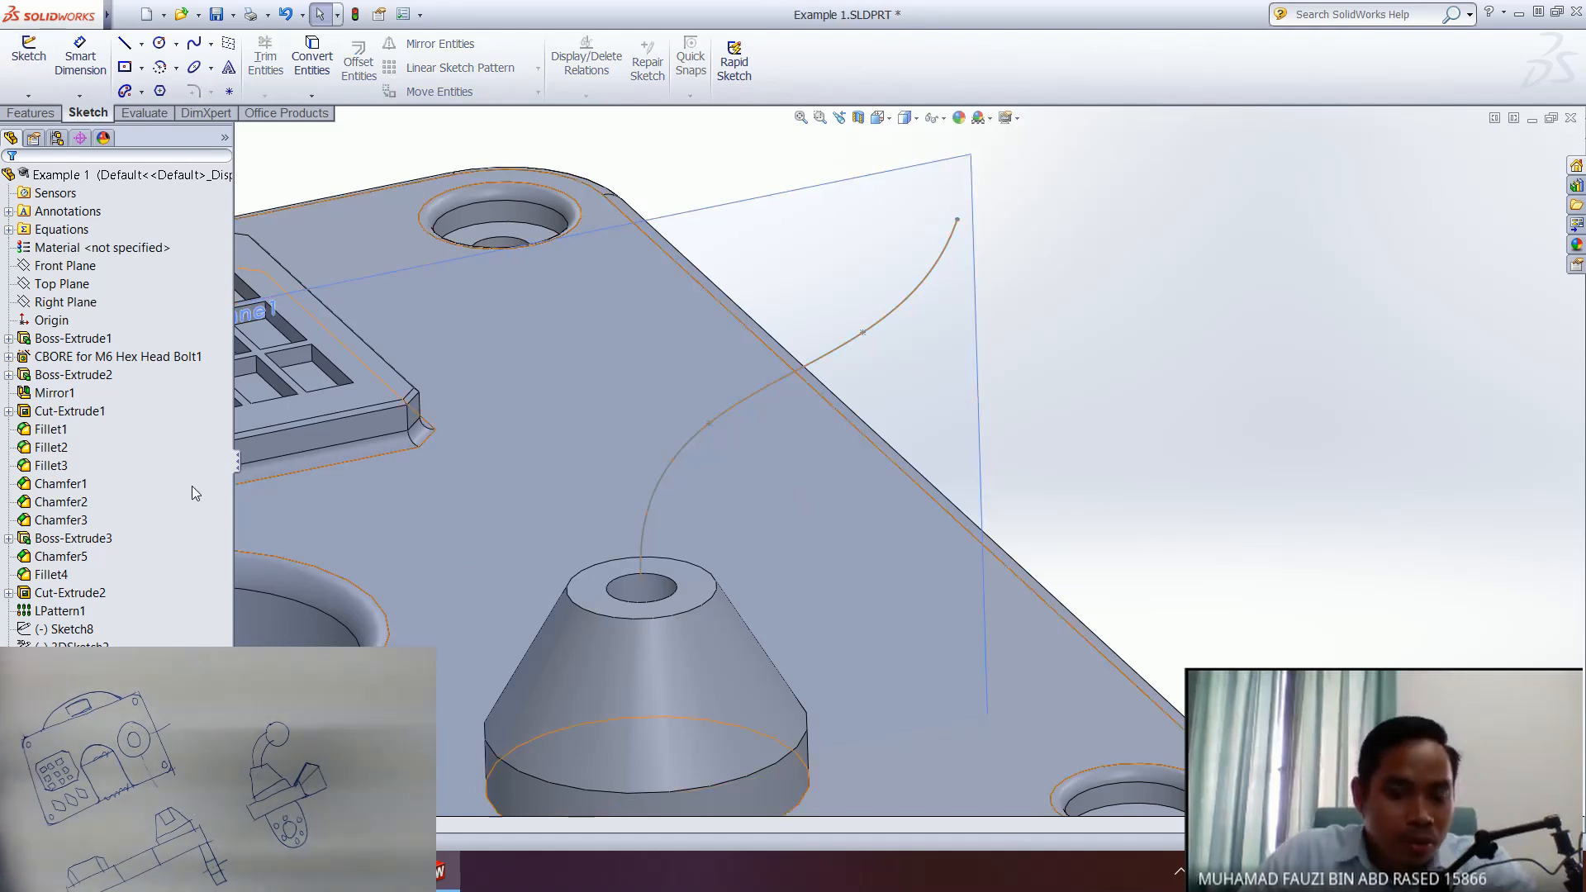
- Sketch a circle of radius 3 mm on the conical boss's top face, centred on the spline's start point, and close the sketch
click(692, 587)
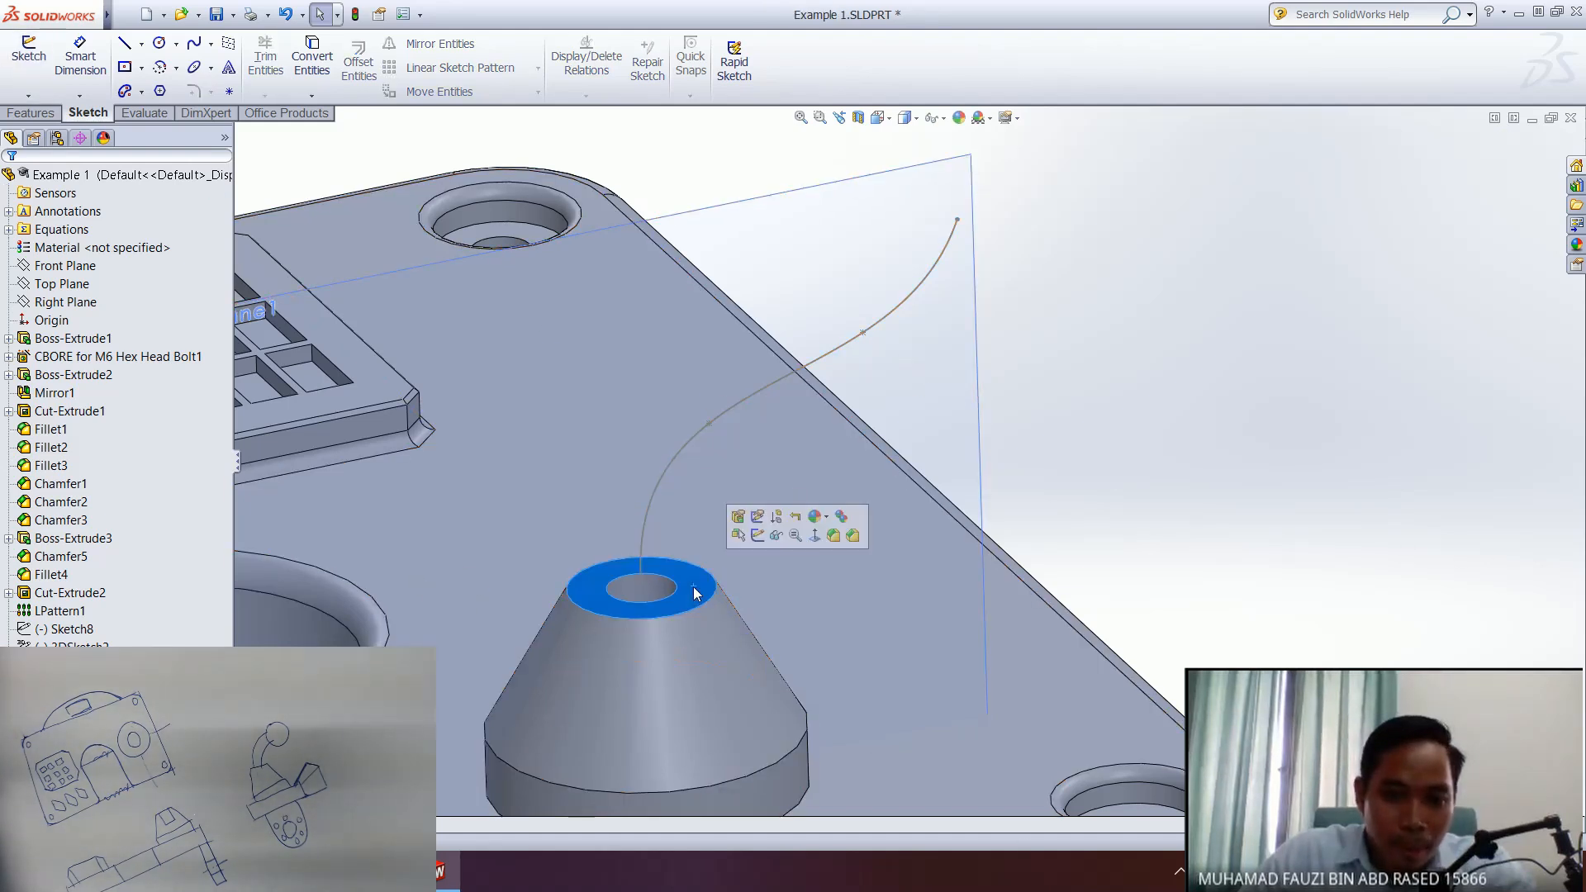
right_click(692, 586)
click(751, 577)
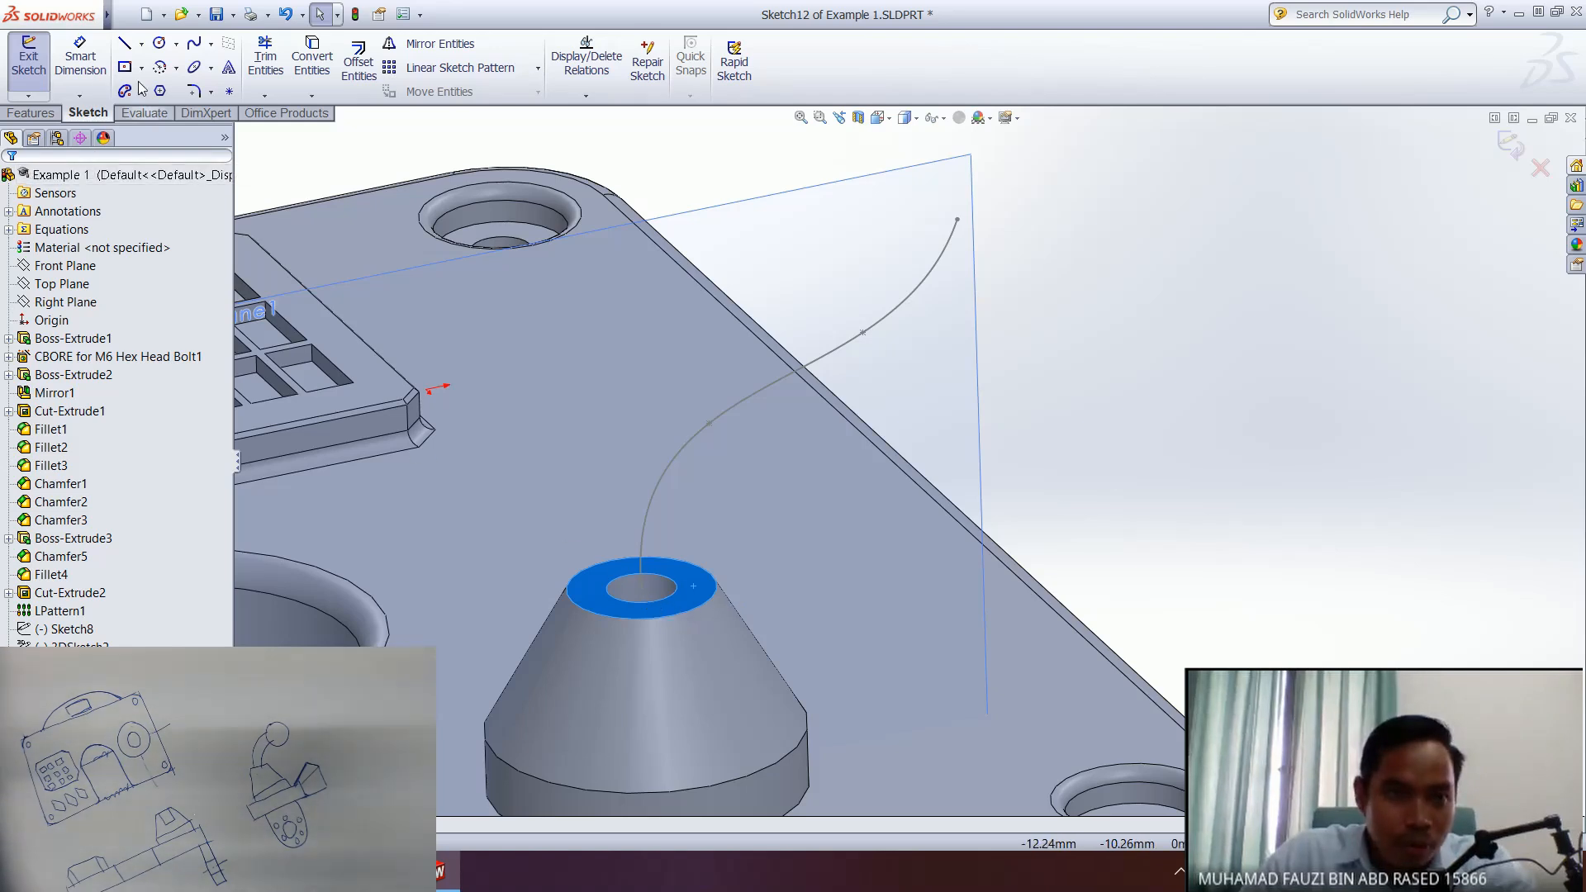
click(160, 43)
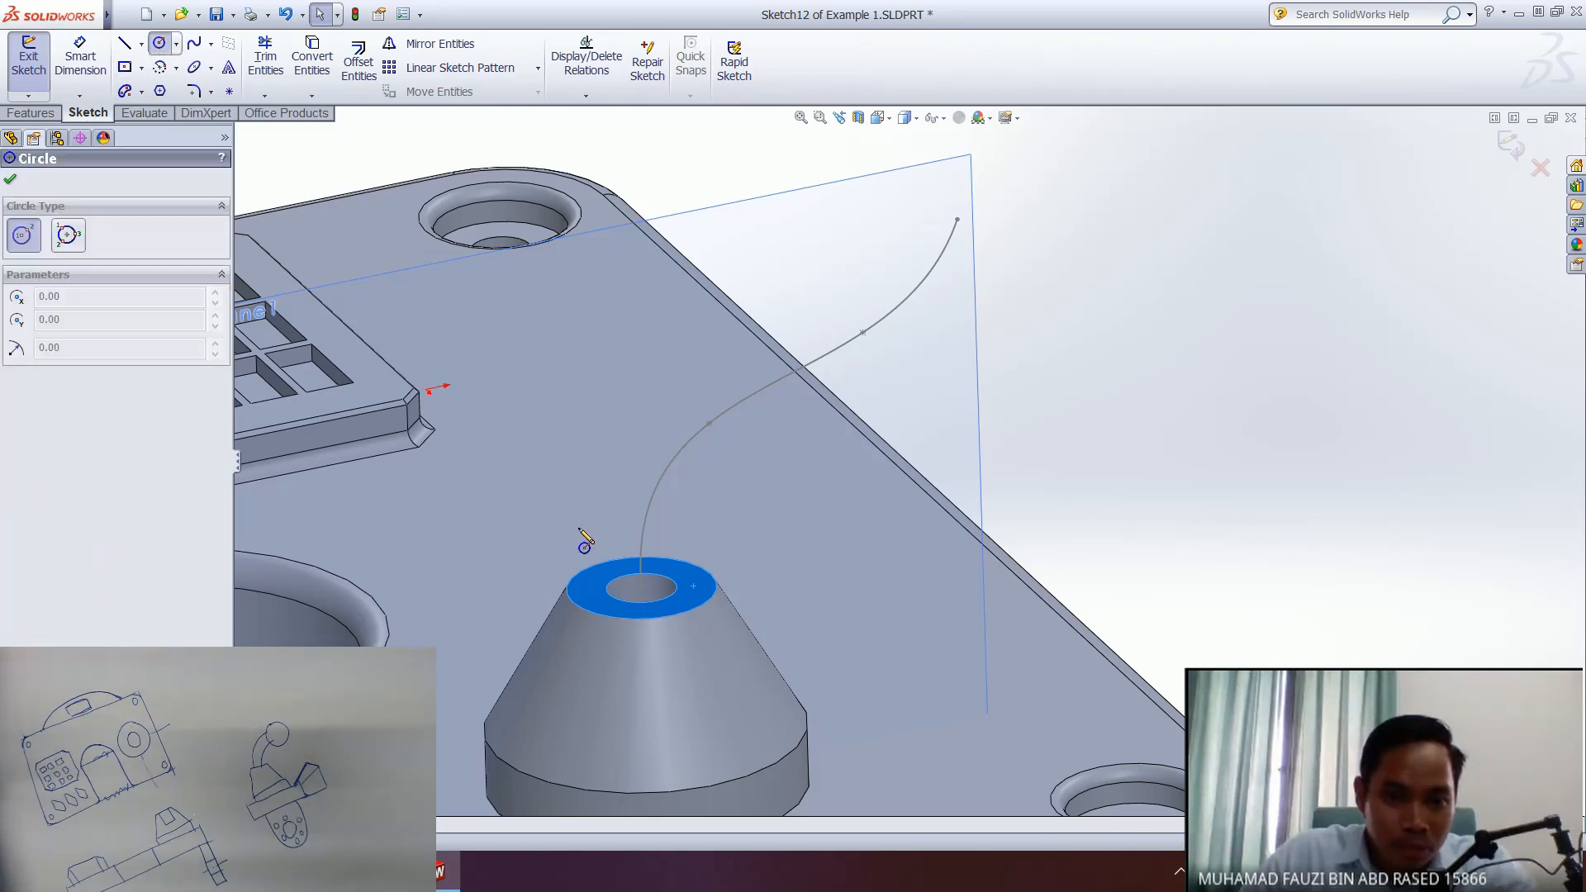
click(642, 587)
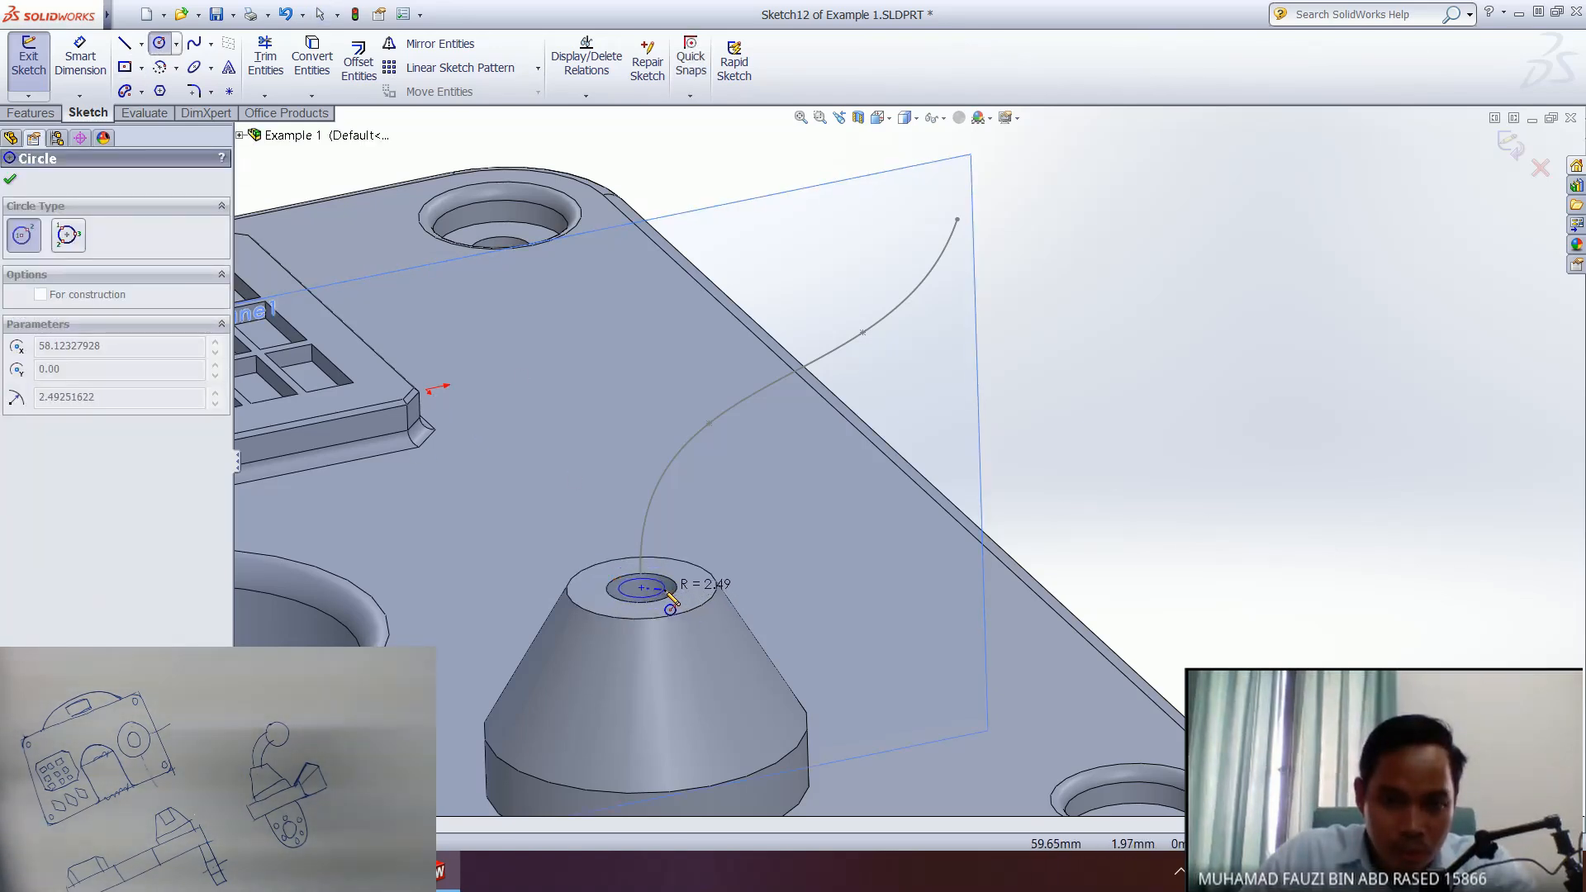
click(673, 593)
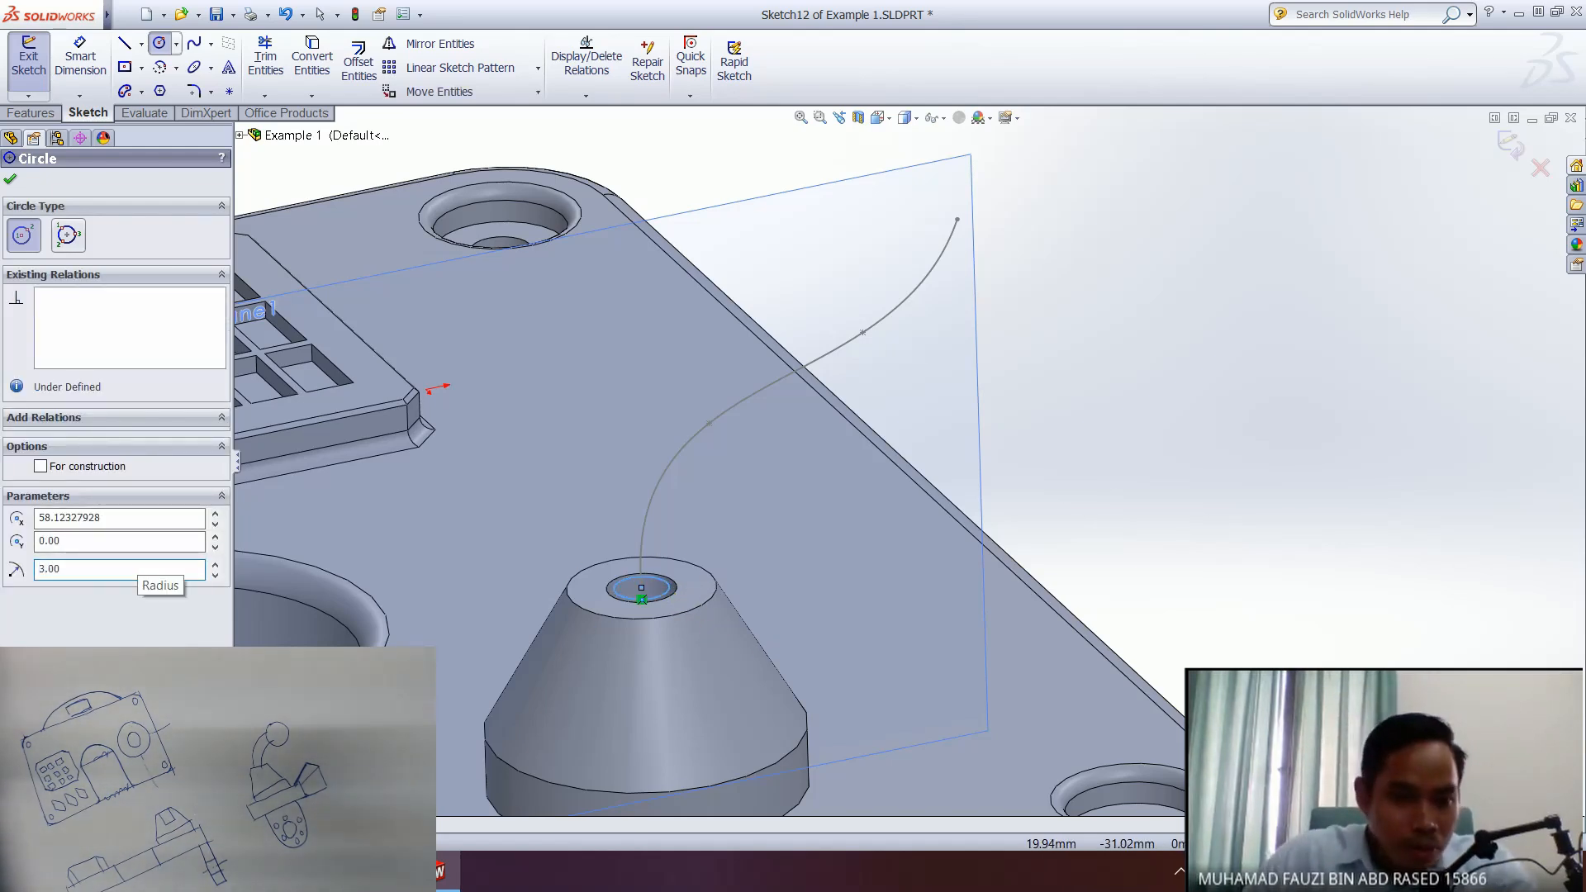
key(Escape)
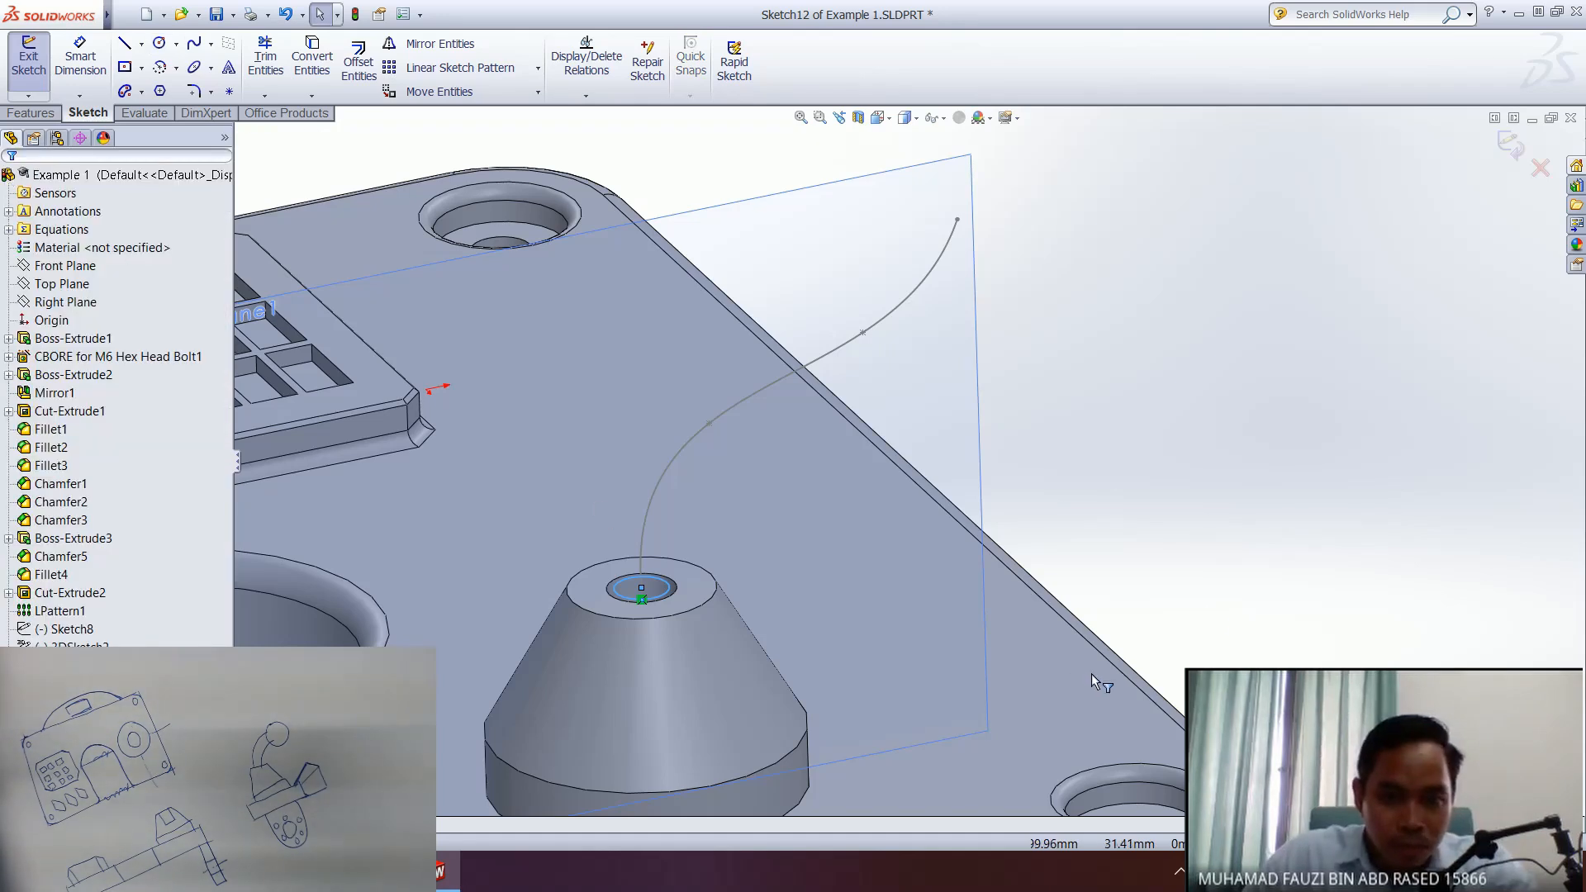
click(30, 112)
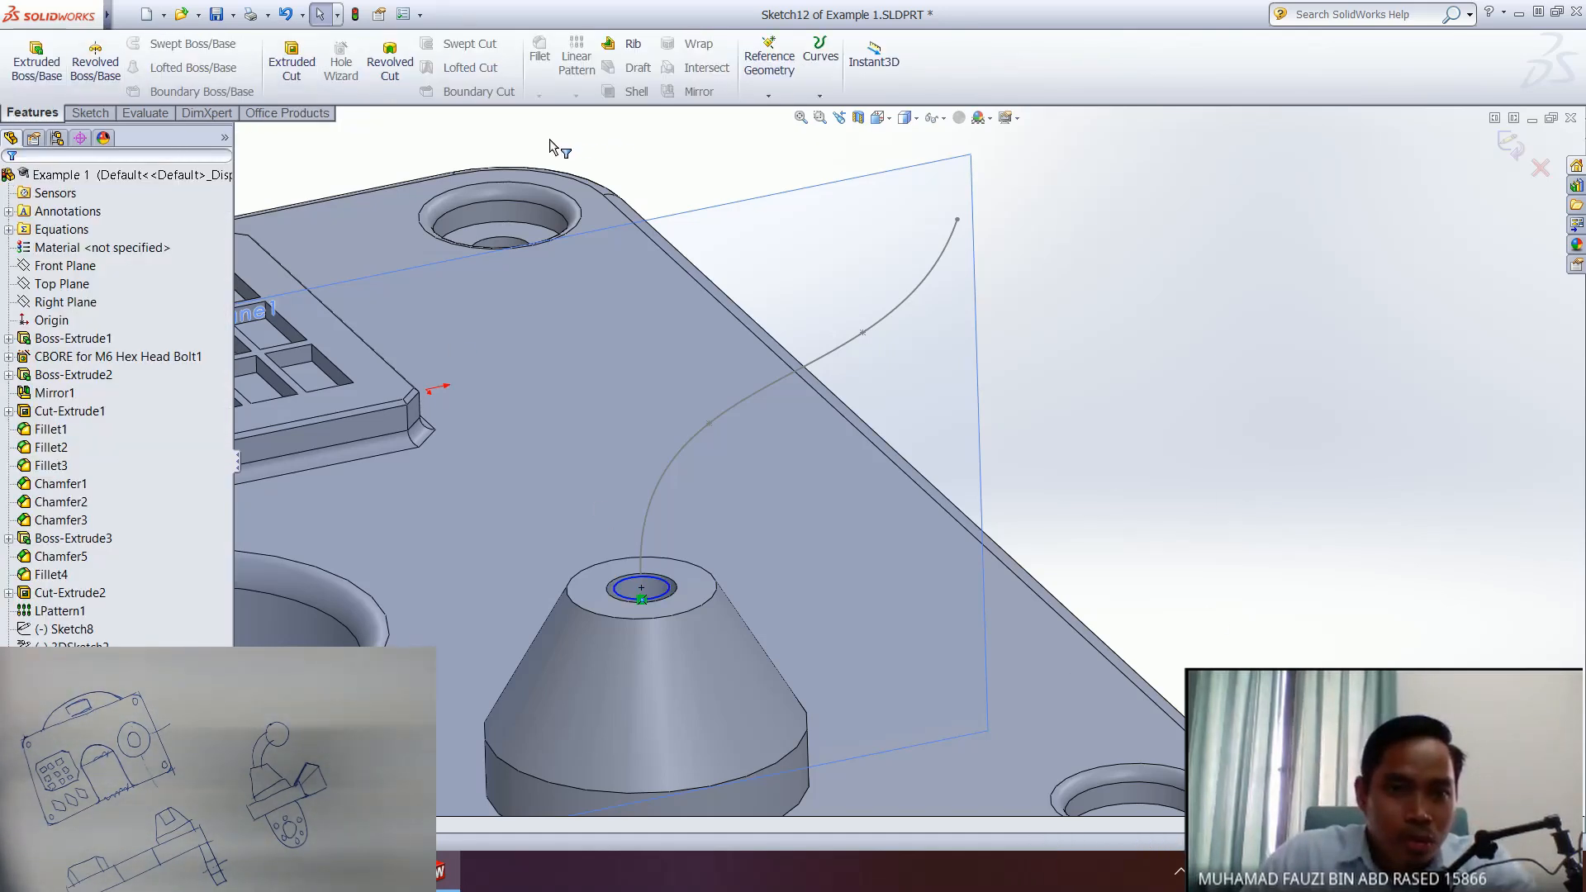
click(1511, 149)
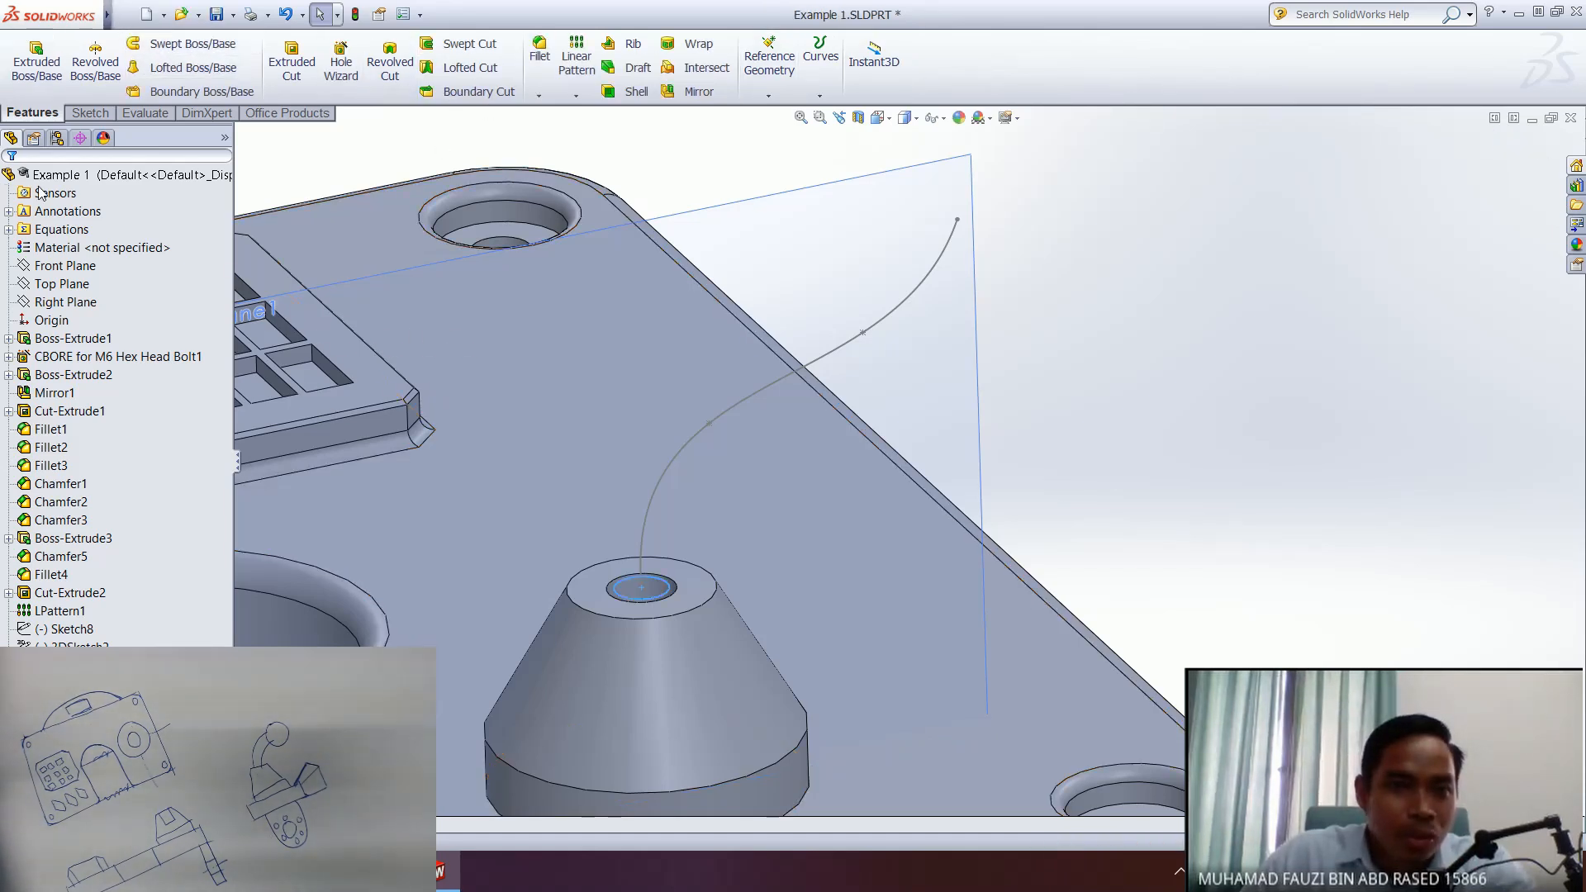
- Sweep the circle on the boss's top along the S-shaped spline to form a solid curved rod
click(188, 48)
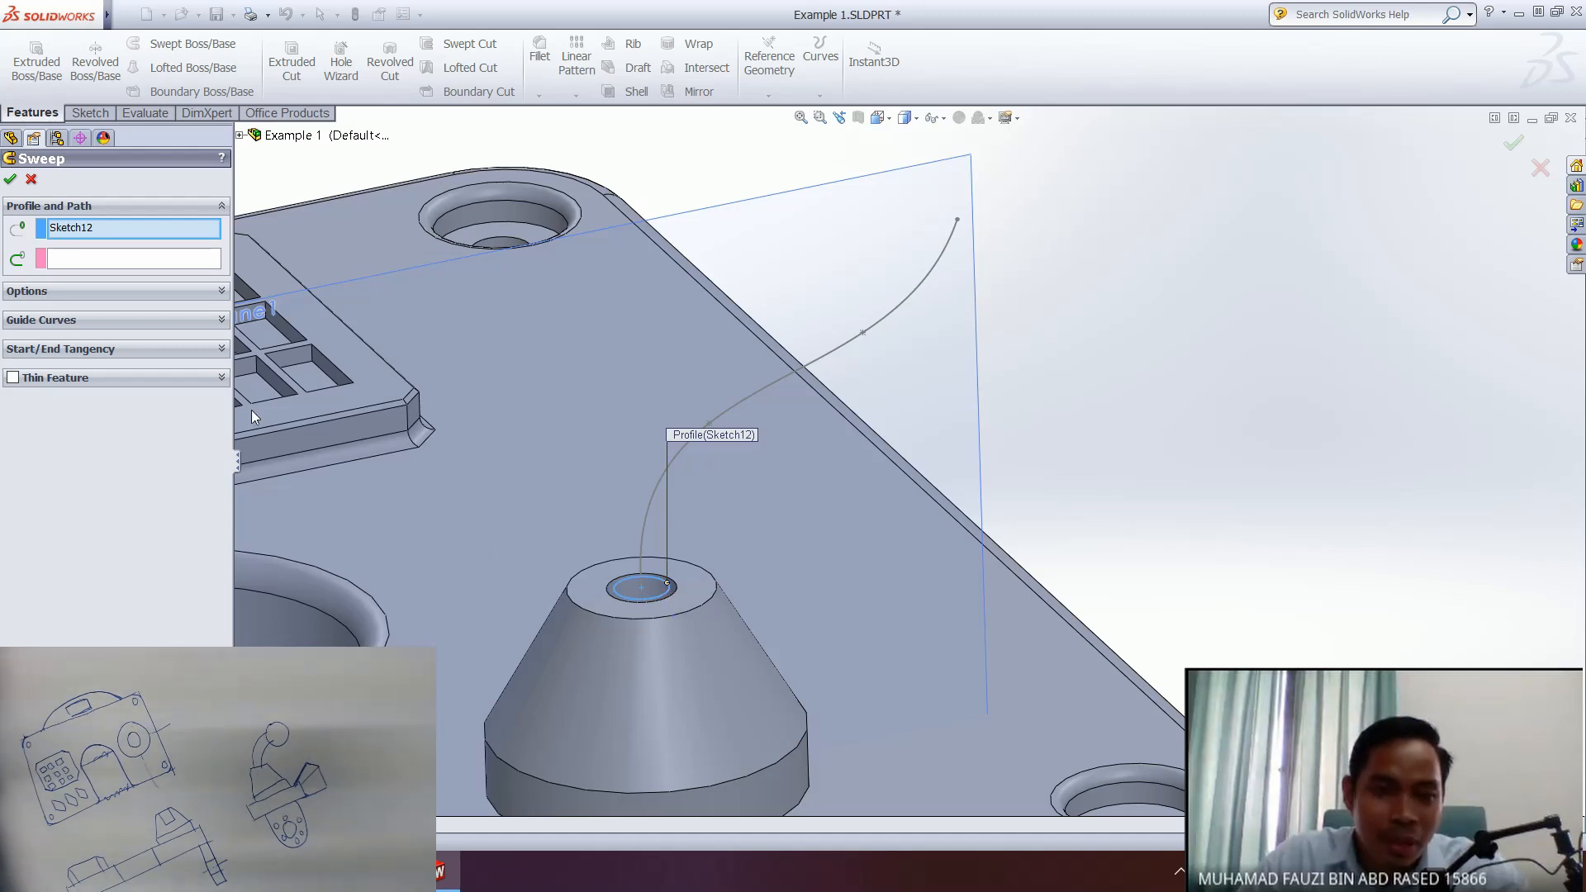
click(130, 261)
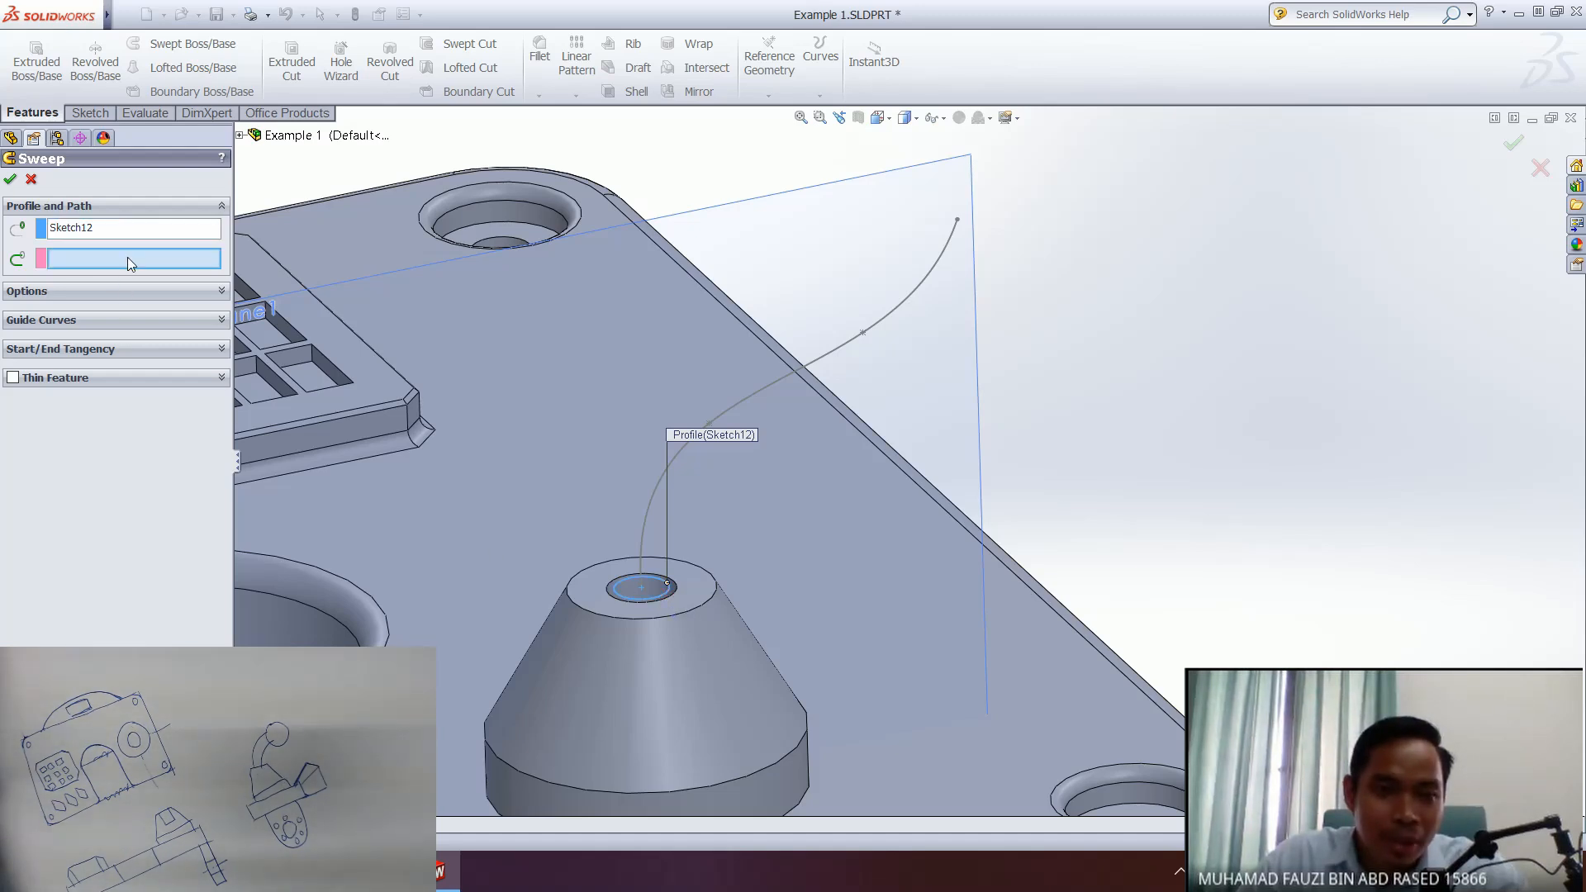
click(737, 410)
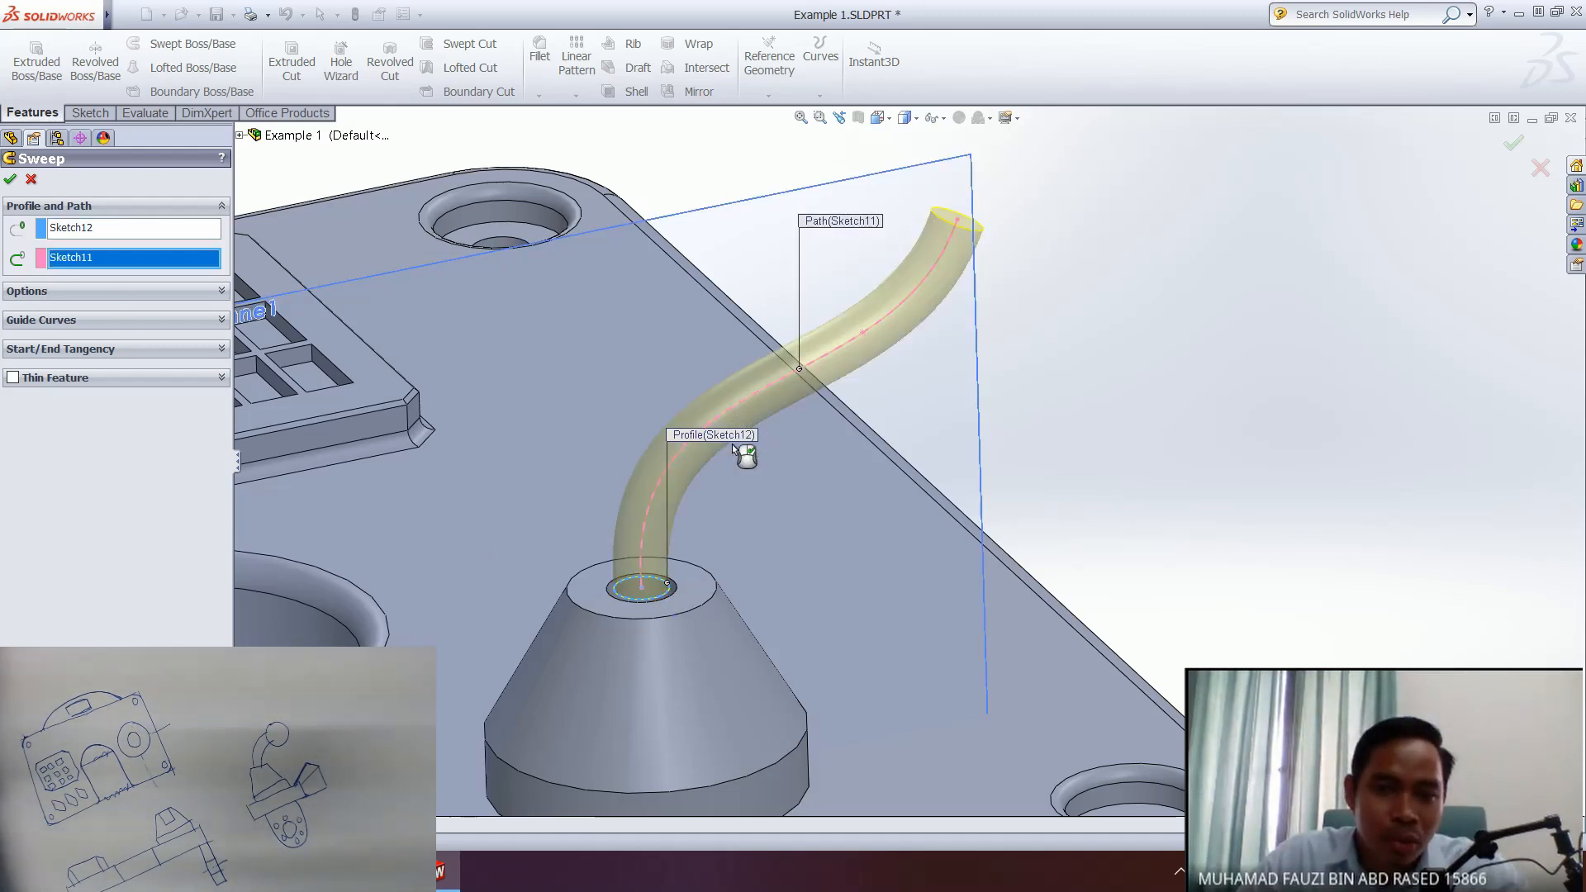
middle_drag(740, 577, 654, 621)
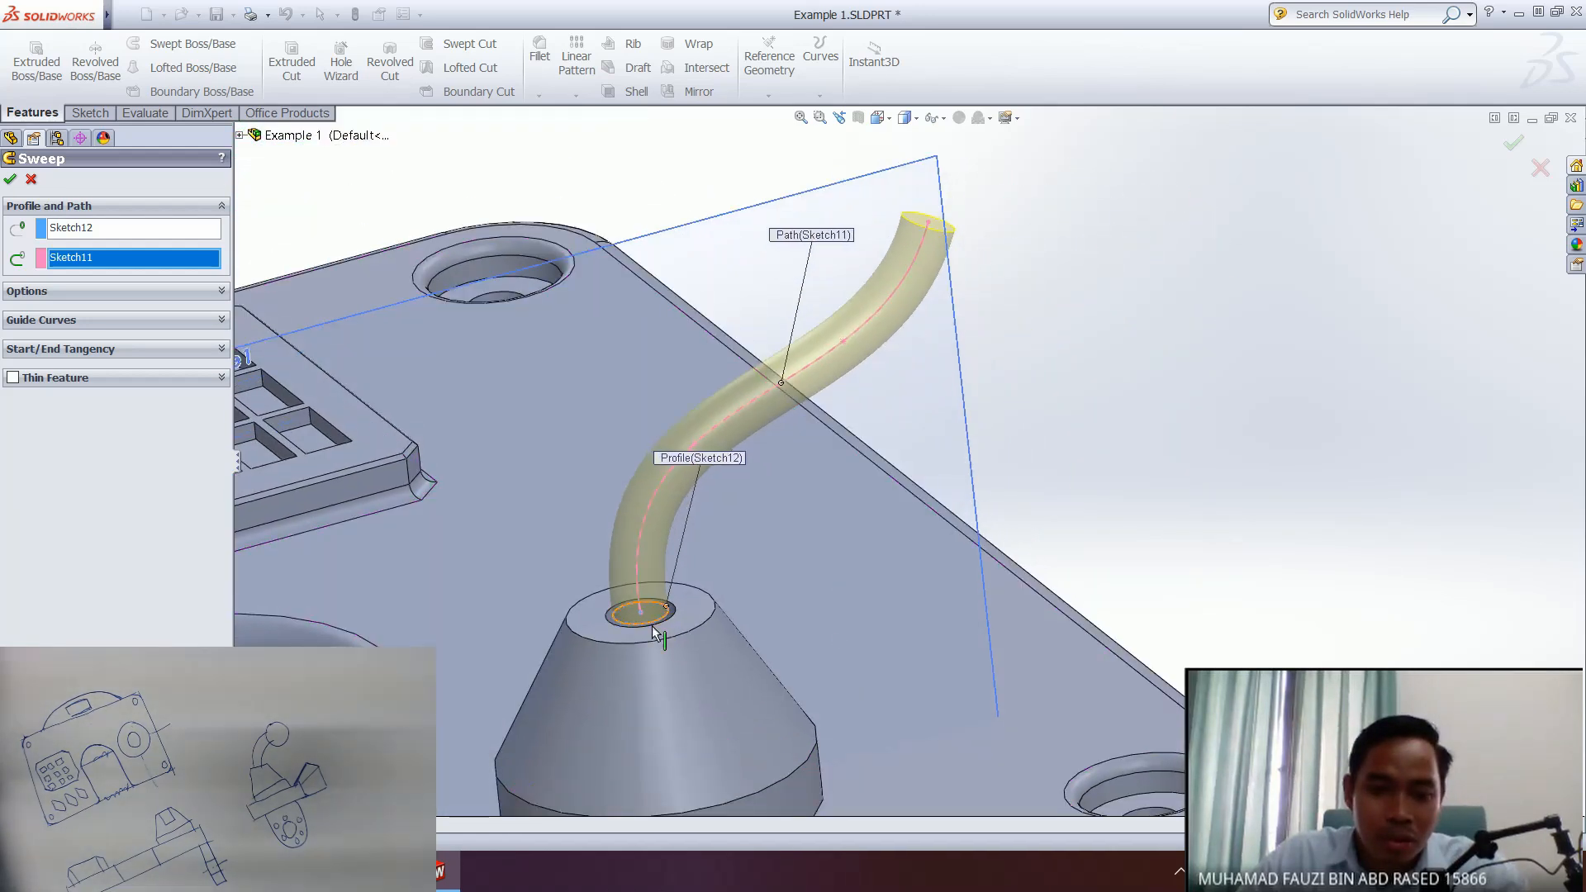
click(73, 228)
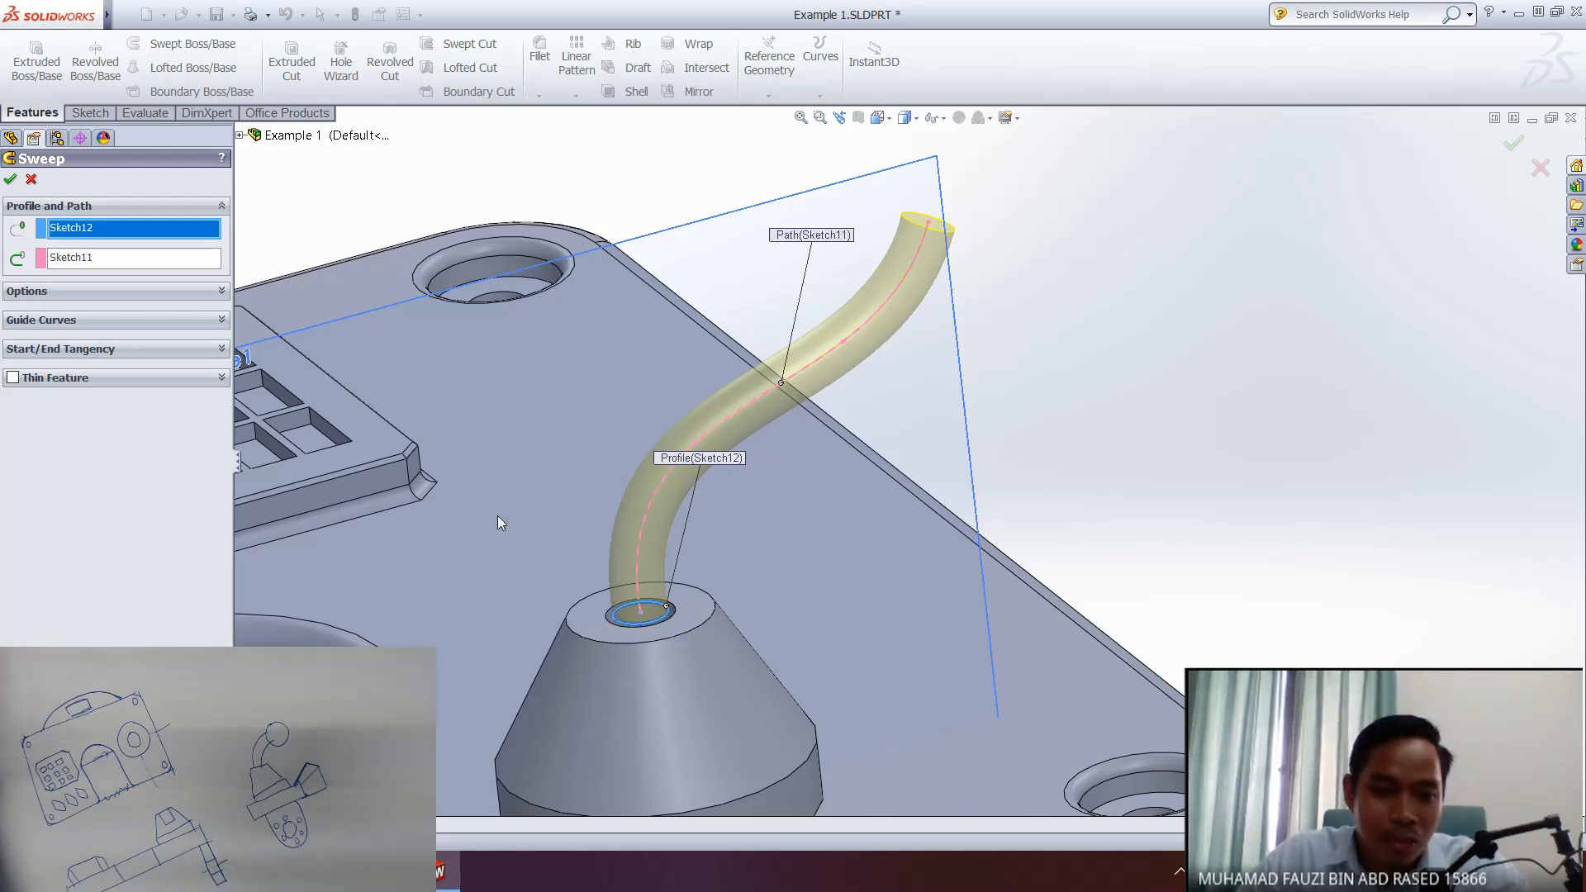
click(130, 259)
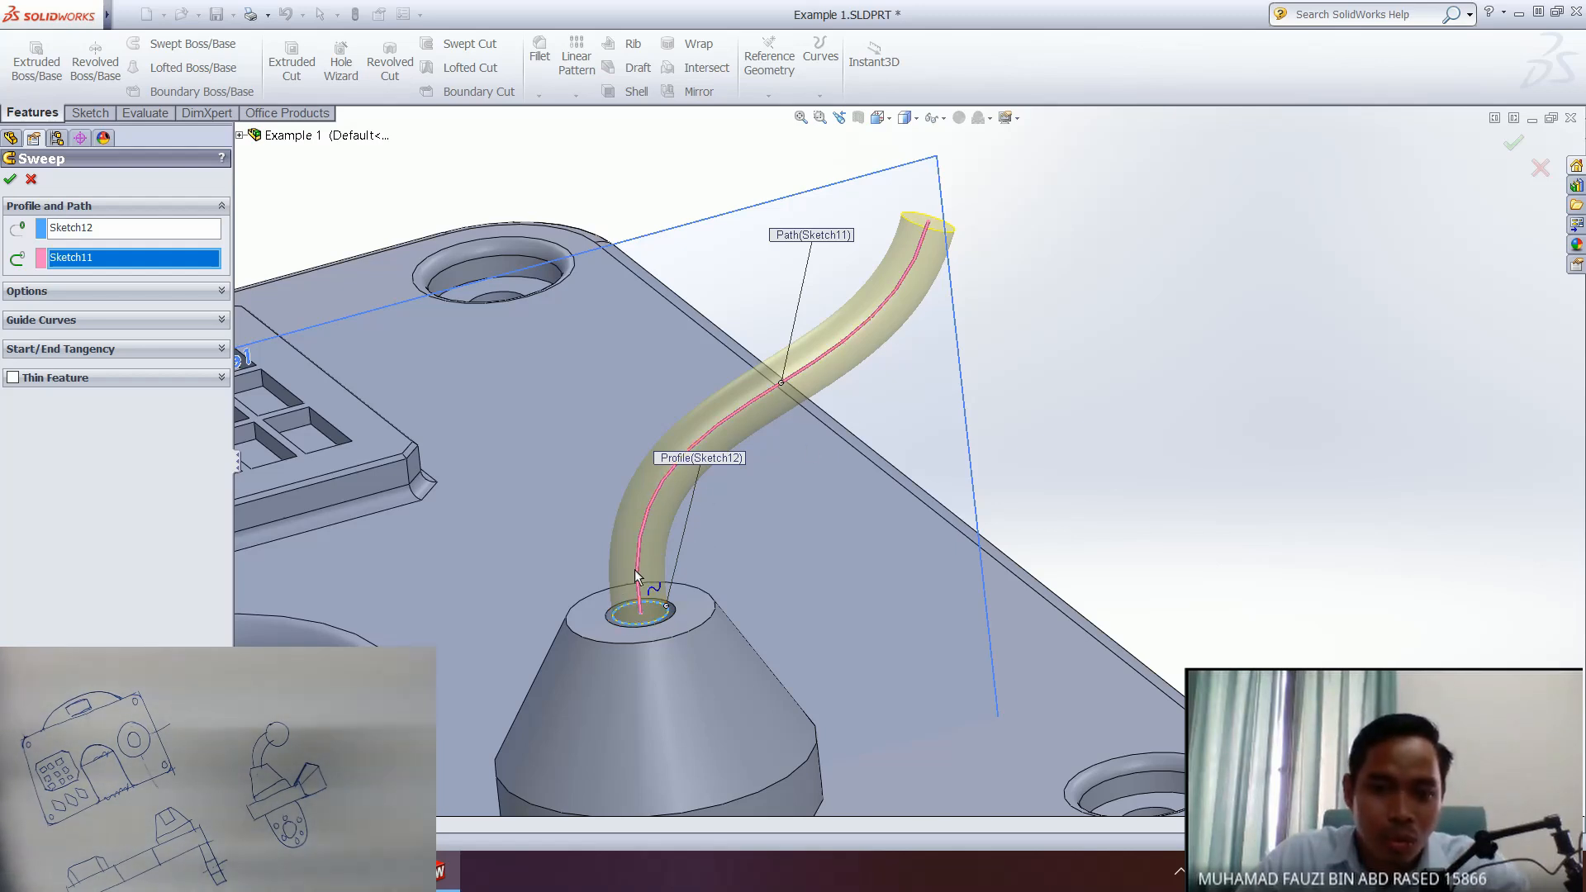
middle_drag(747, 545, 755, 562)
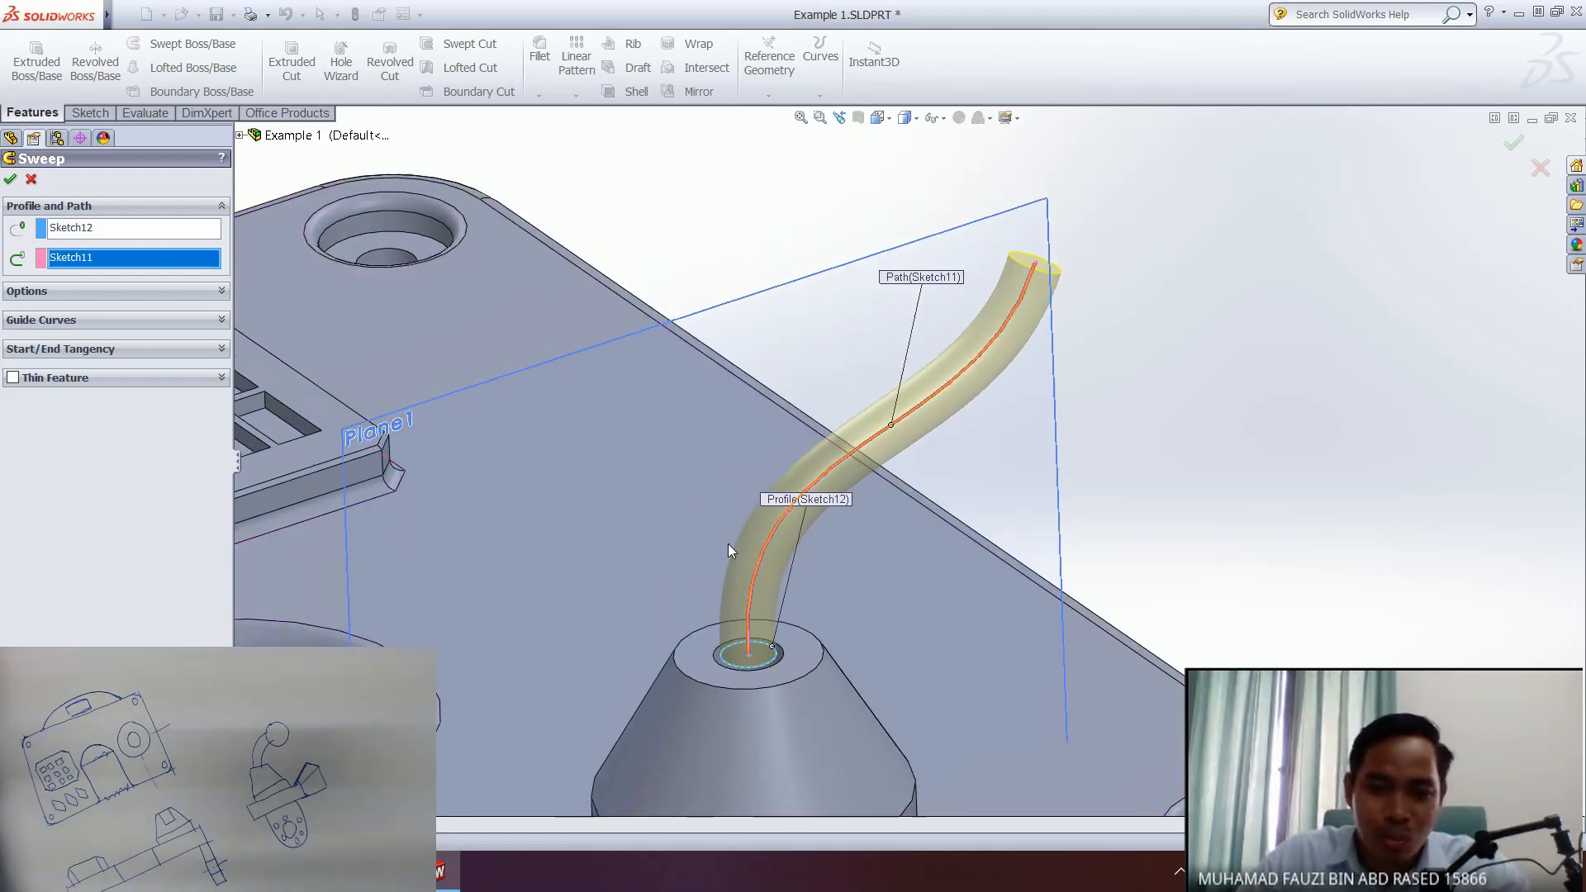
middle_drag(969, 419, 591, 526)
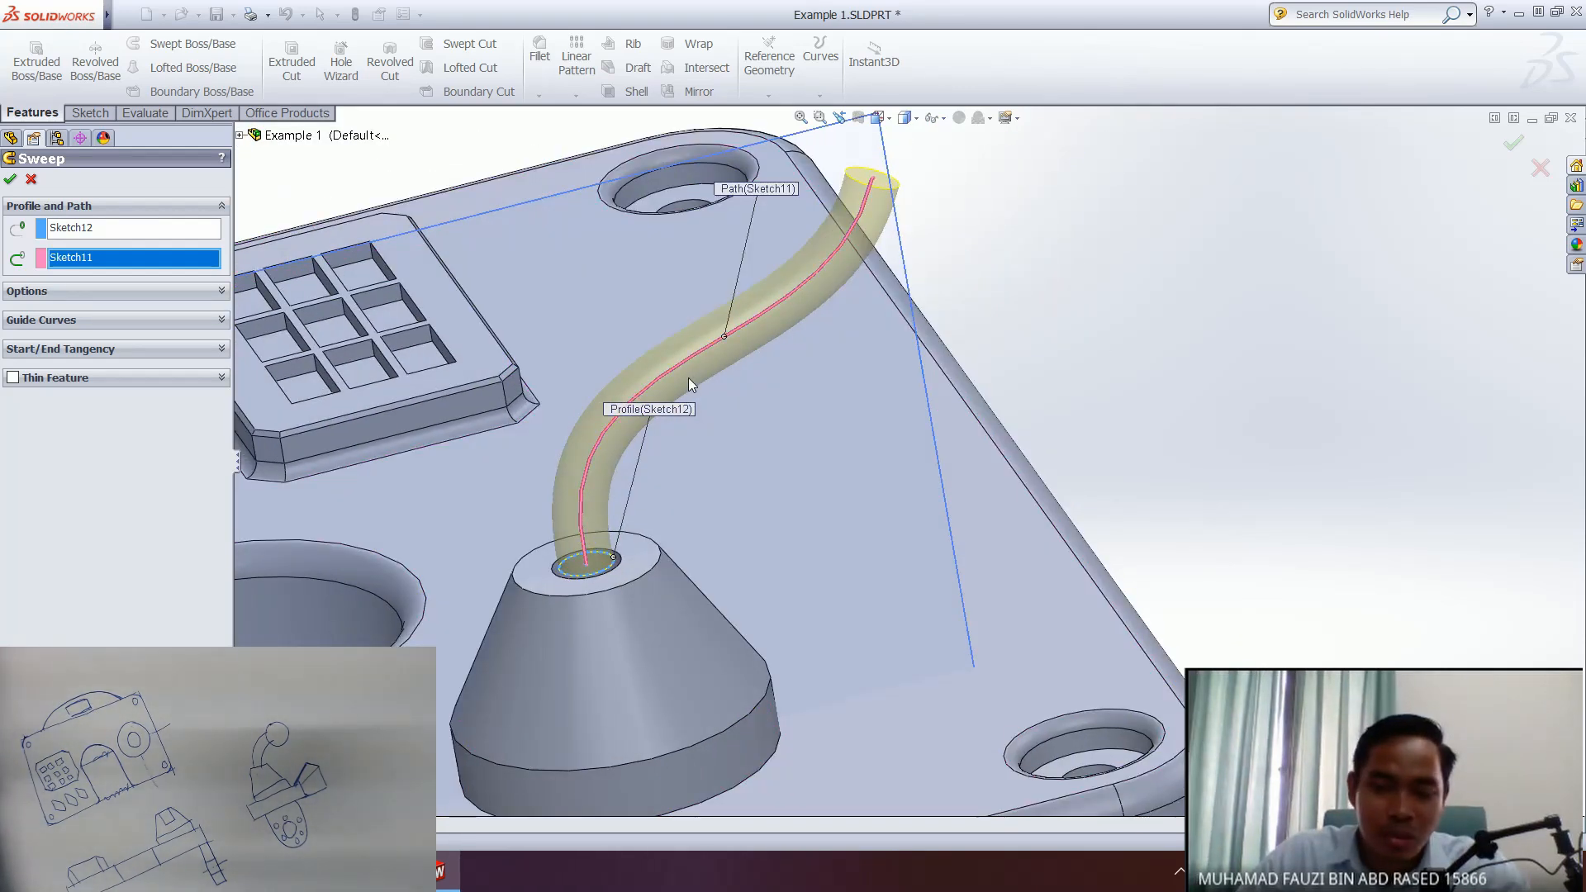
middle_drag(793, 495, 842, 582)
scroll(753, 534, up, 5)
ctrl+middle_drag(1214, 473, 920, 489)
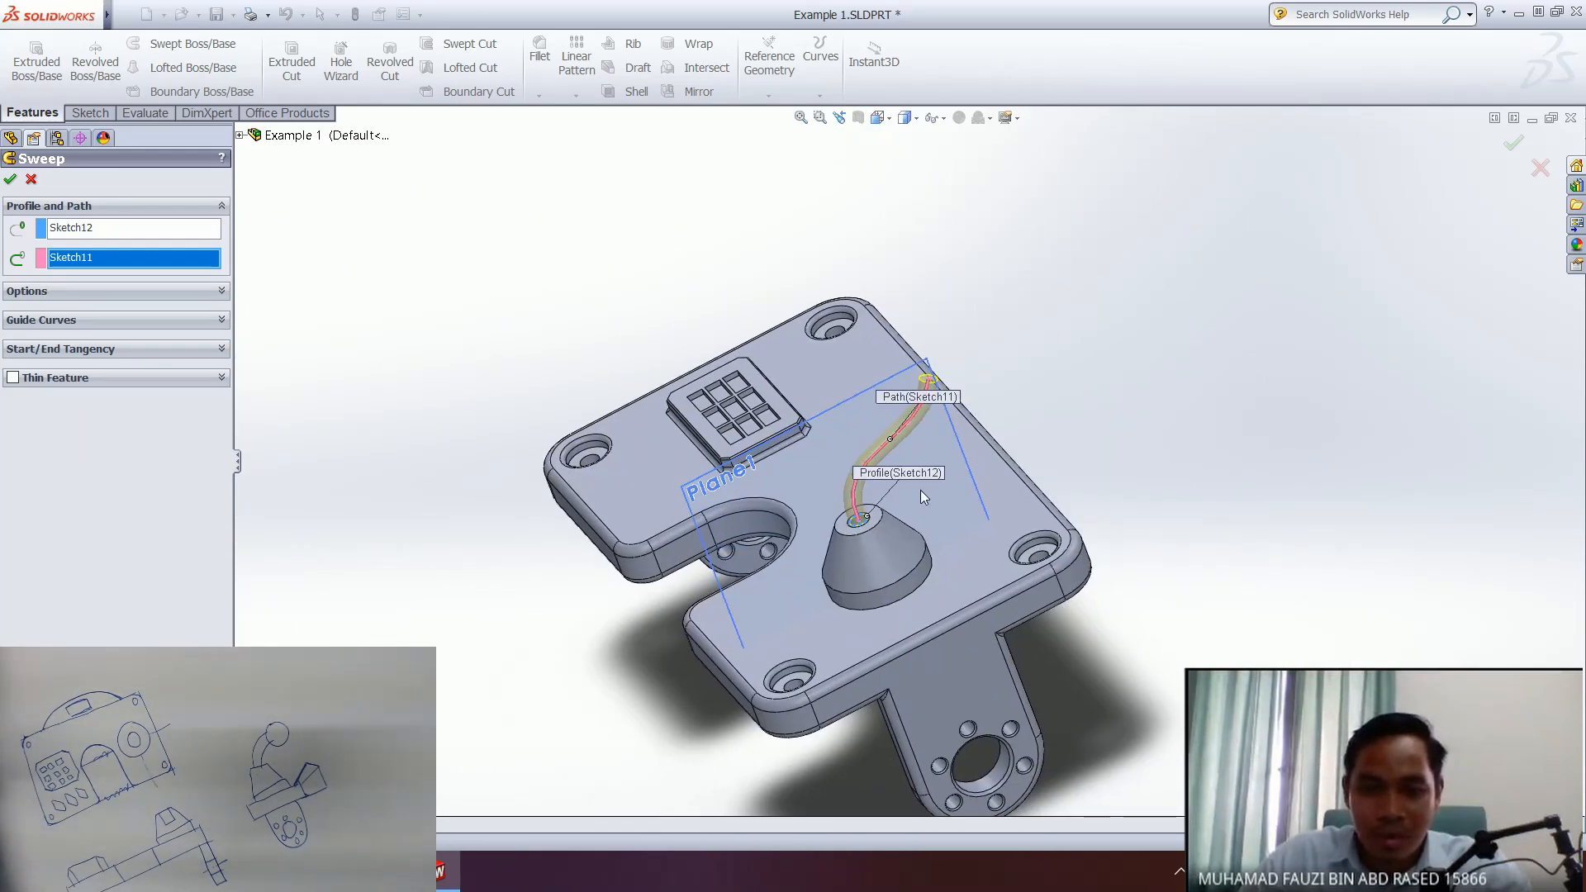
scroll(920, 488, down, 4)
ctrl+middle_drag(968, 328, 914, 405)
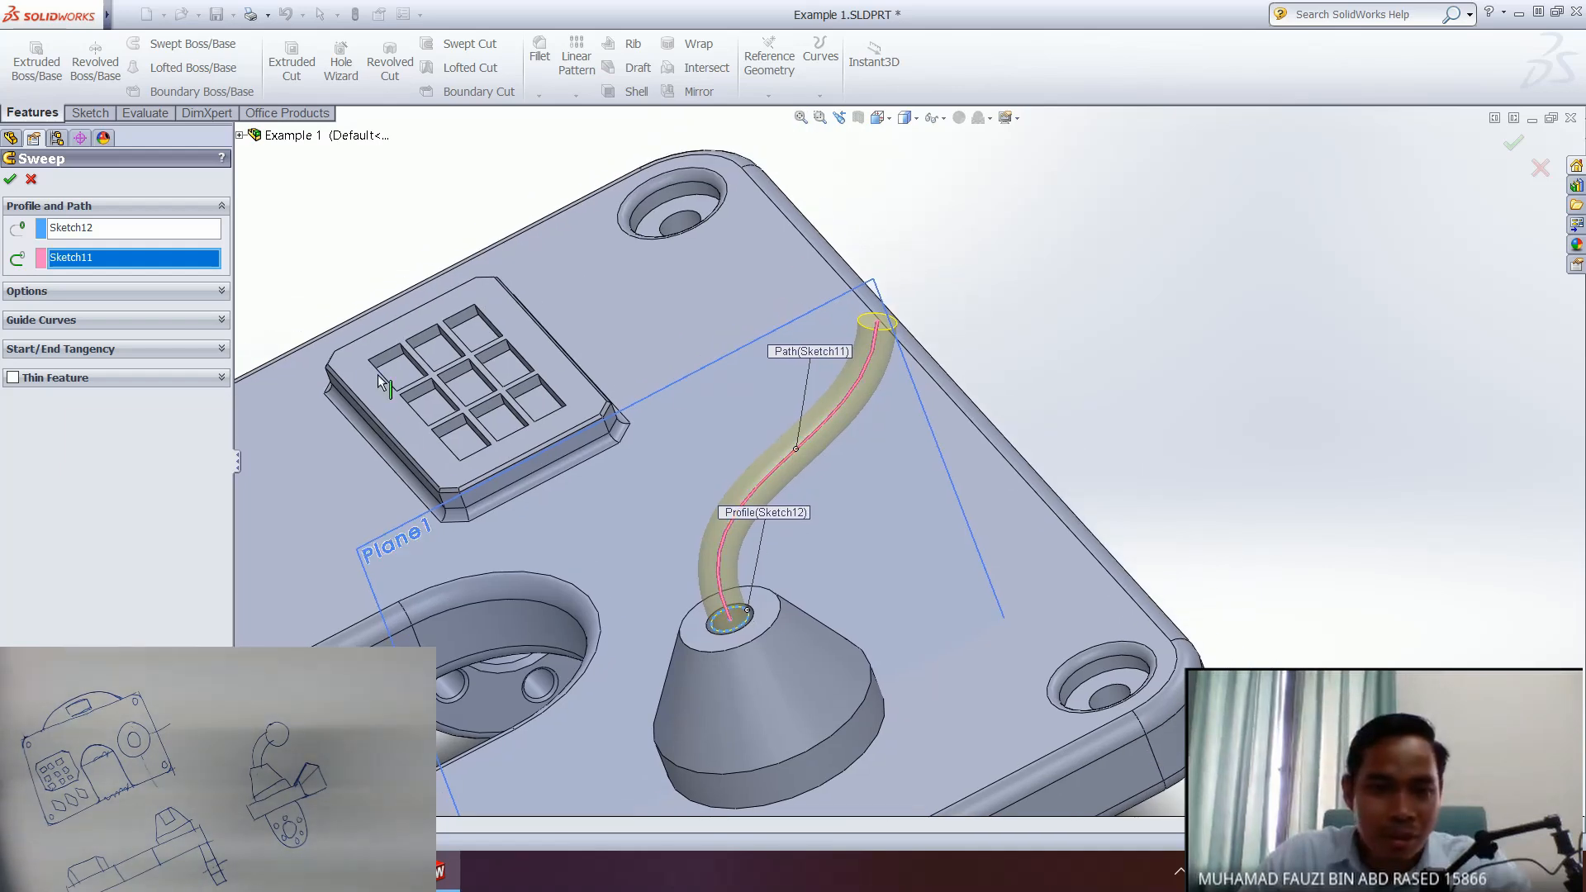
click(9, 179)
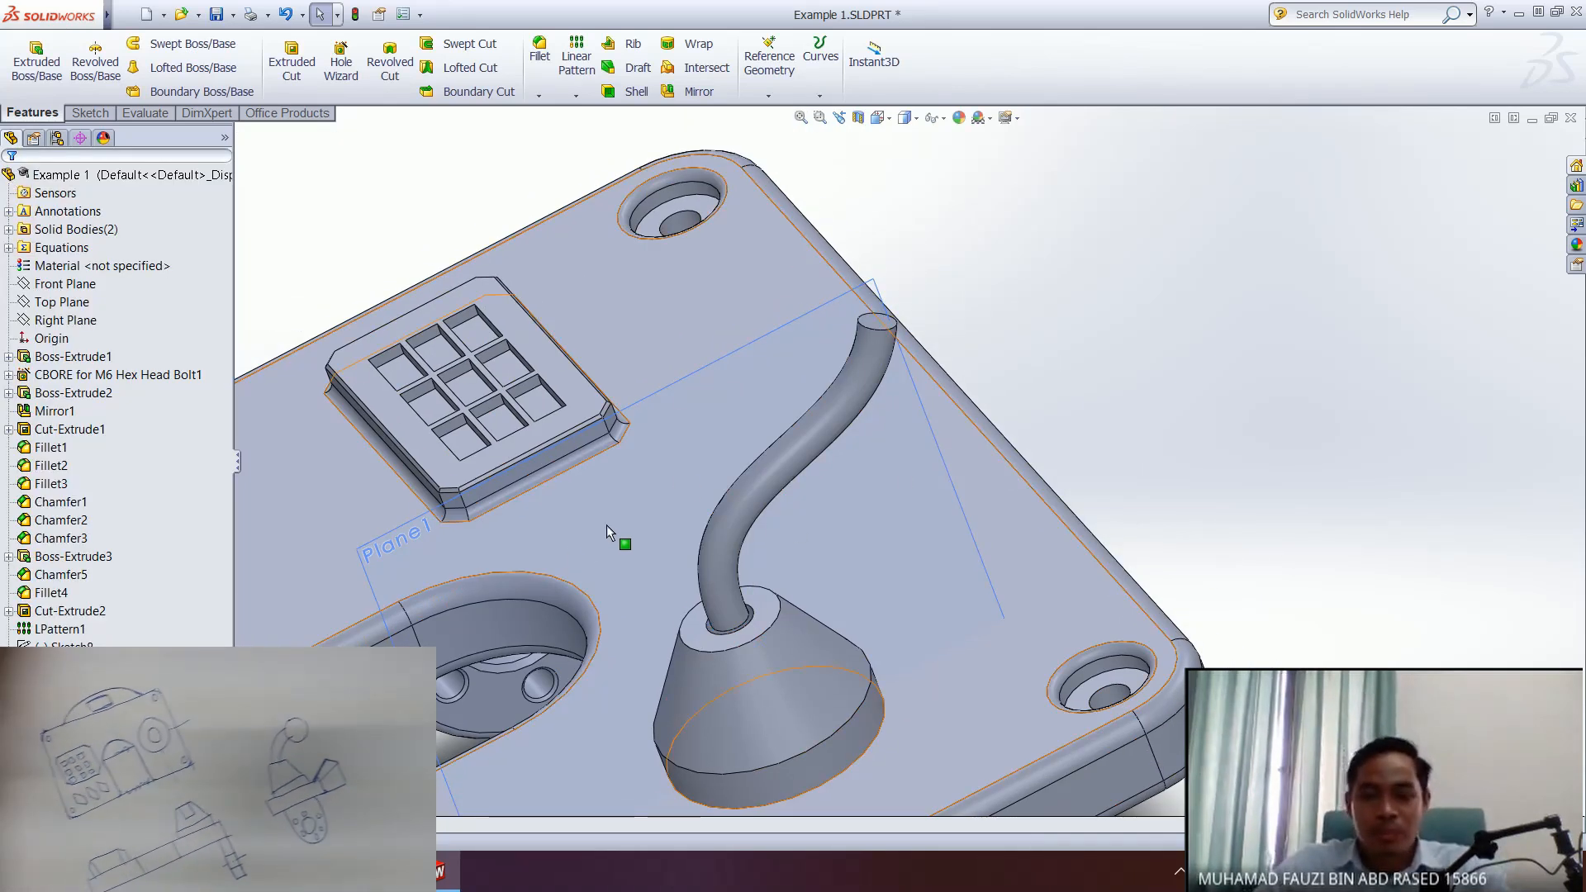
- Examine the free end face of the curved rod above the conical boss from several angles
middle_drag(998, 506, 935, 442)
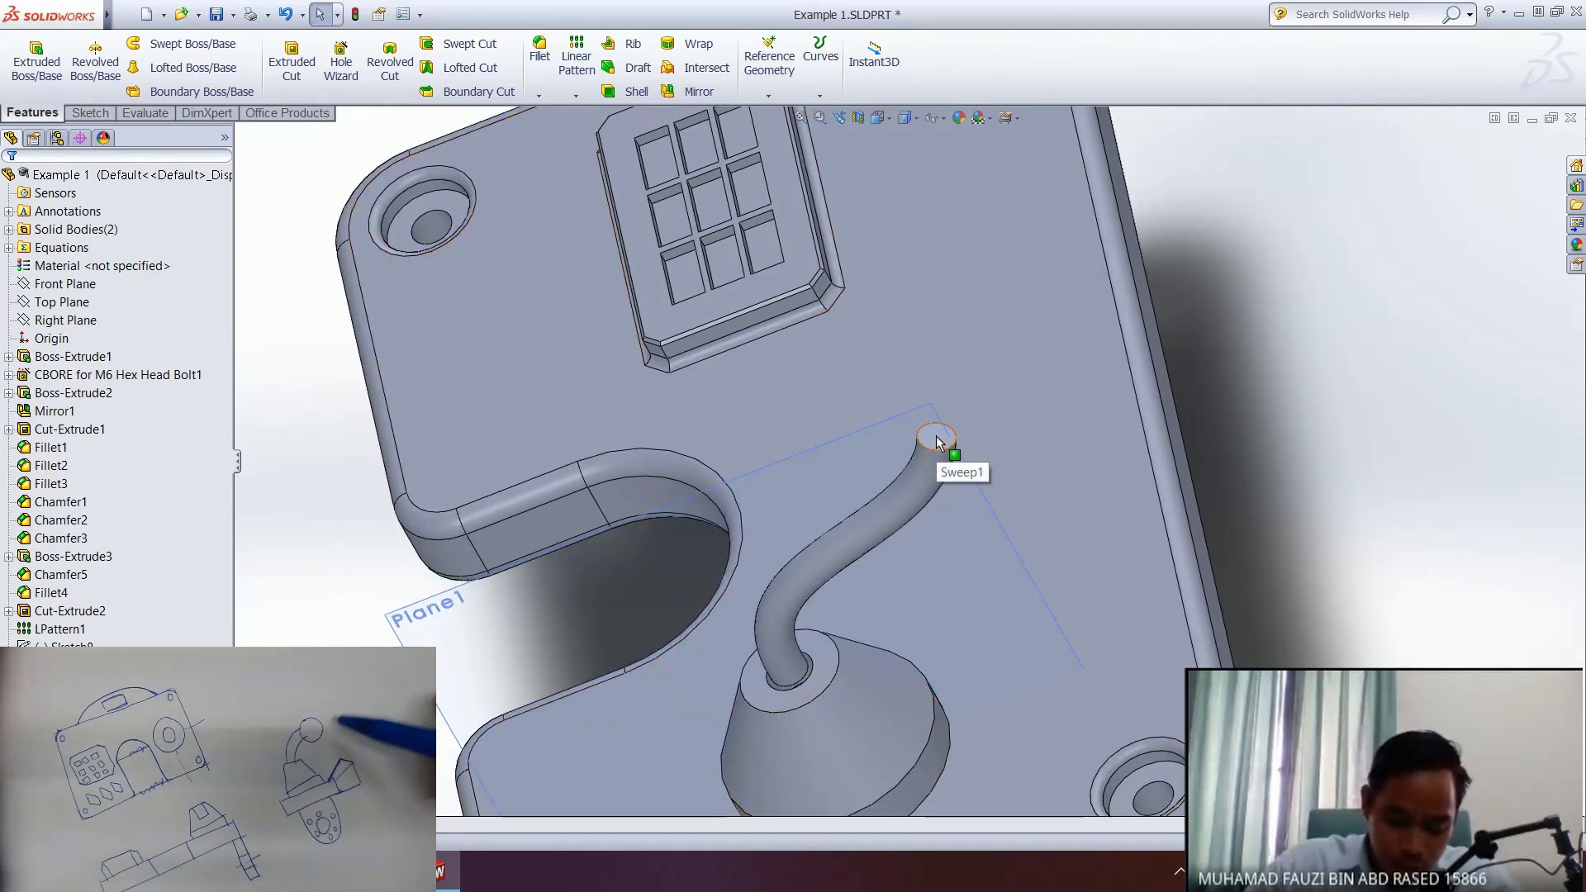
click(936, 443)
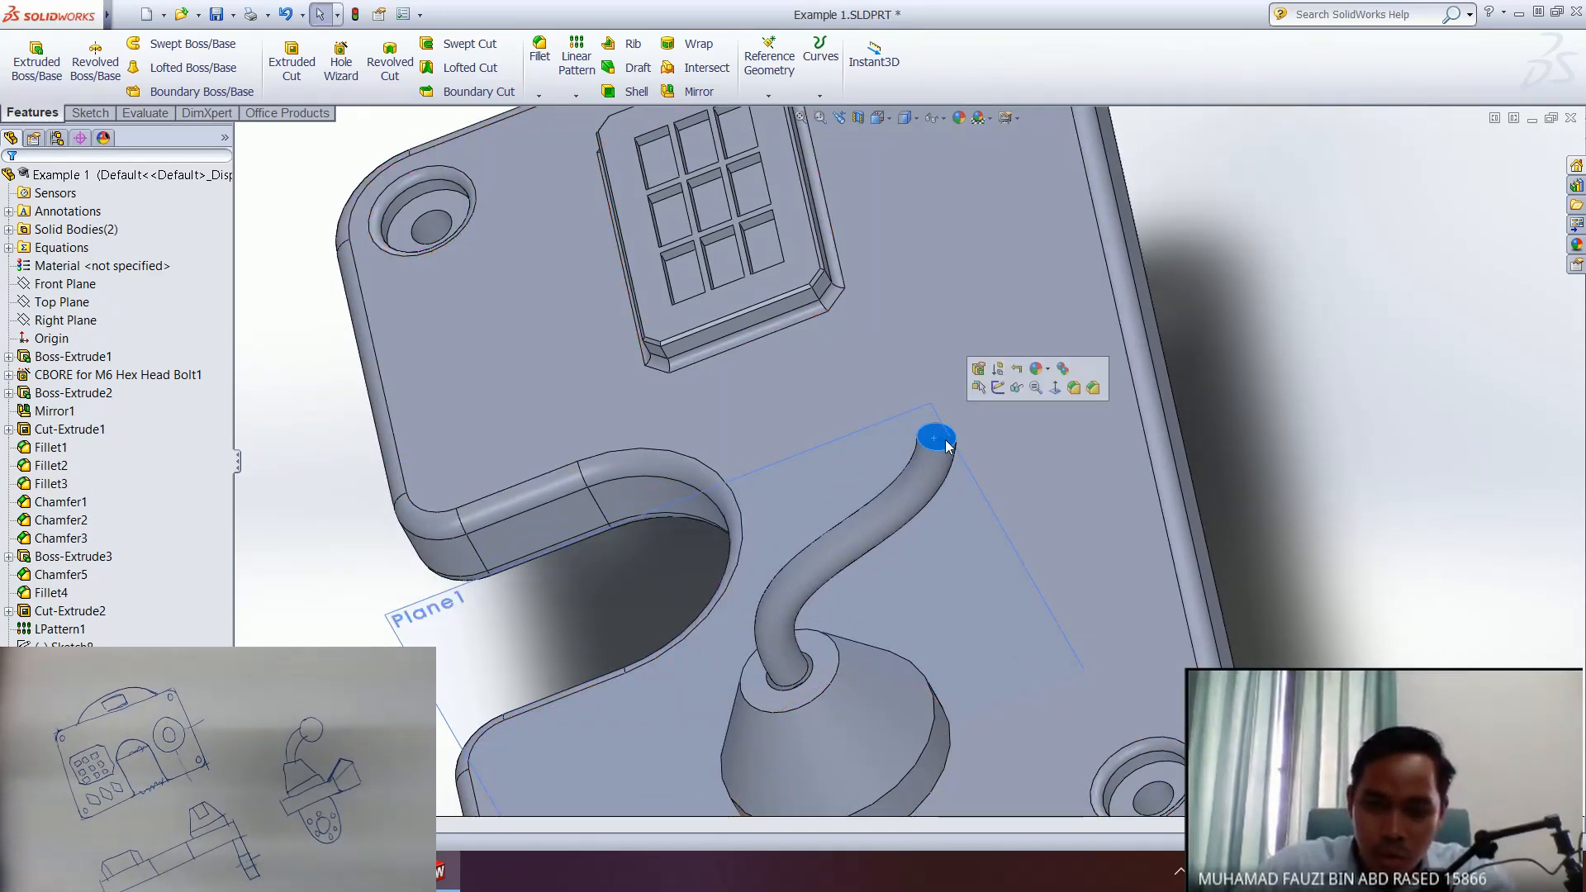
click(1275, 504)
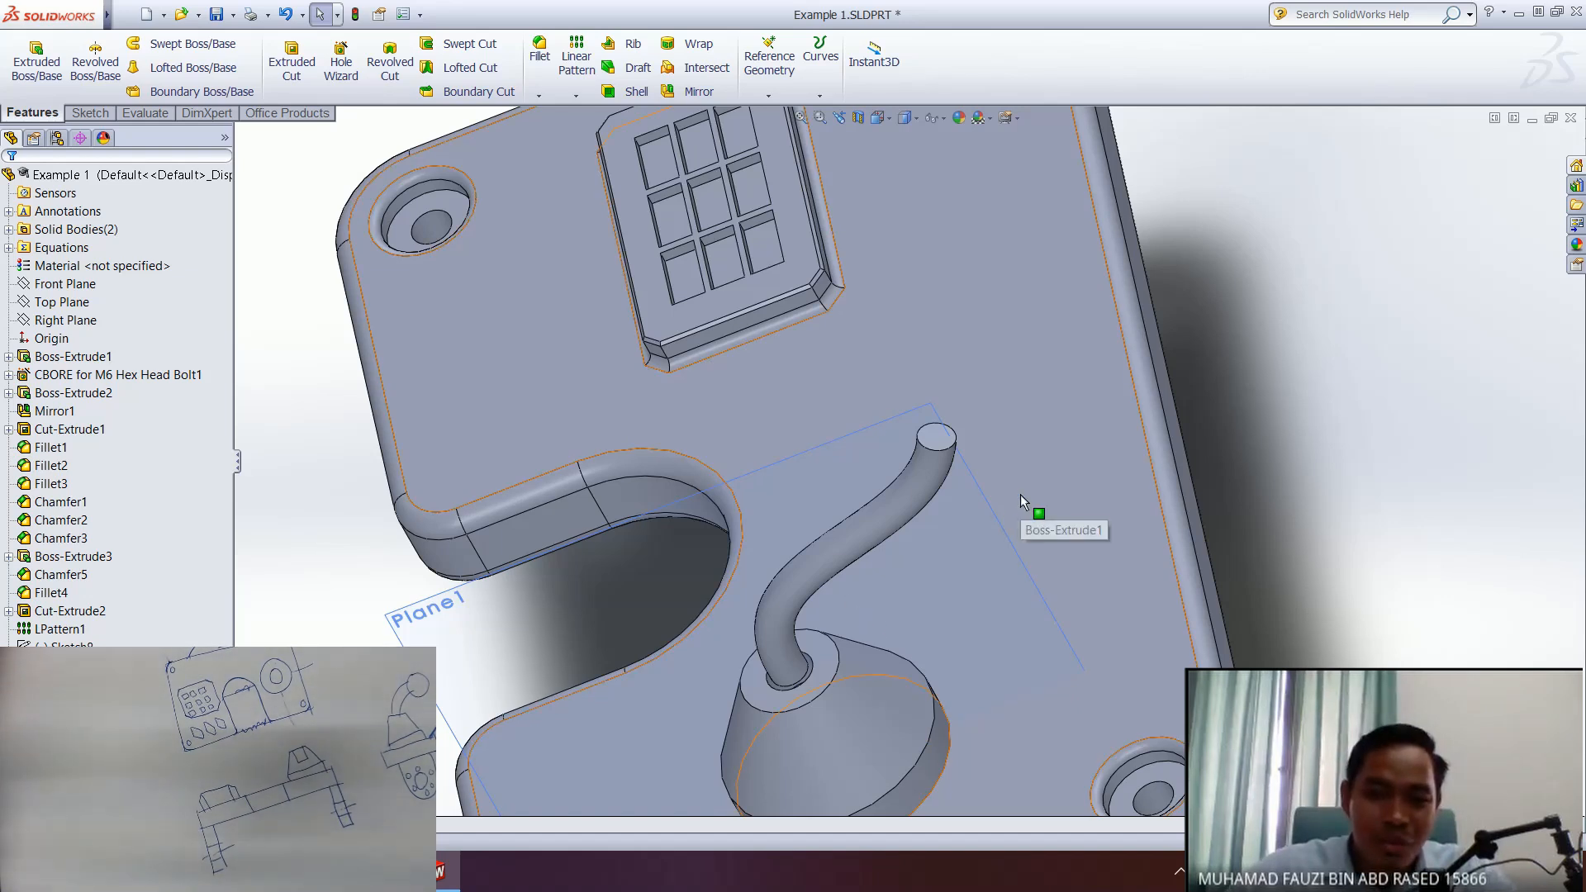
middle_drag(1090, 458, 1012, 488)
middle_drag(1123, 488, 925, 379)
ctrl+middle_drag(940, 439, 929, 474)
scroll(930, 474, down, 1)
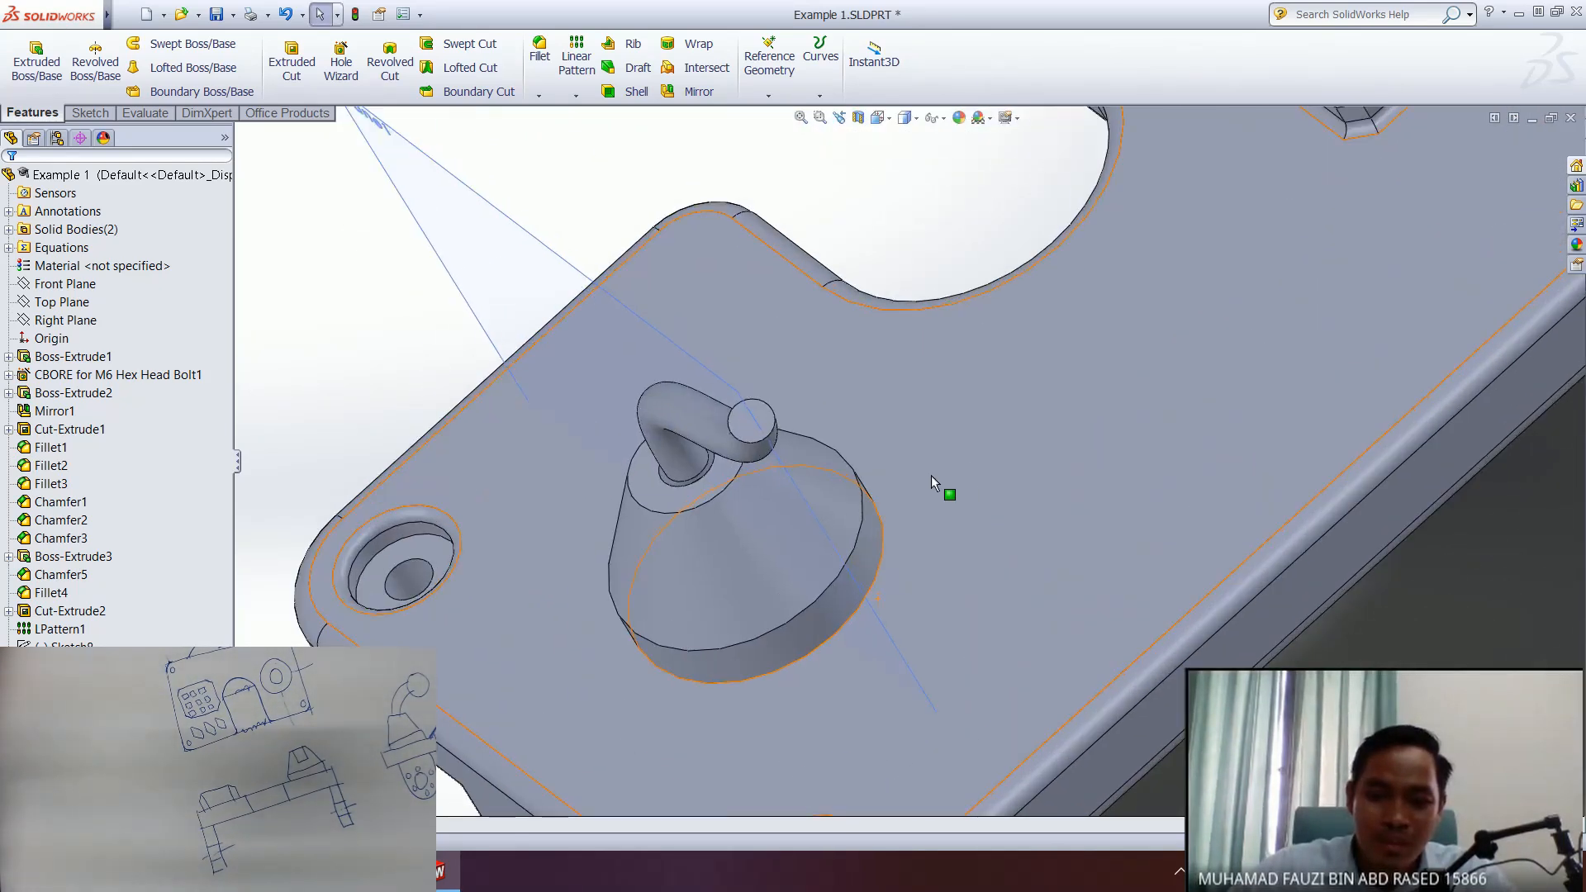
scroll(931, 466, up, 1)
middle_drag(938, 459, 816, 477)
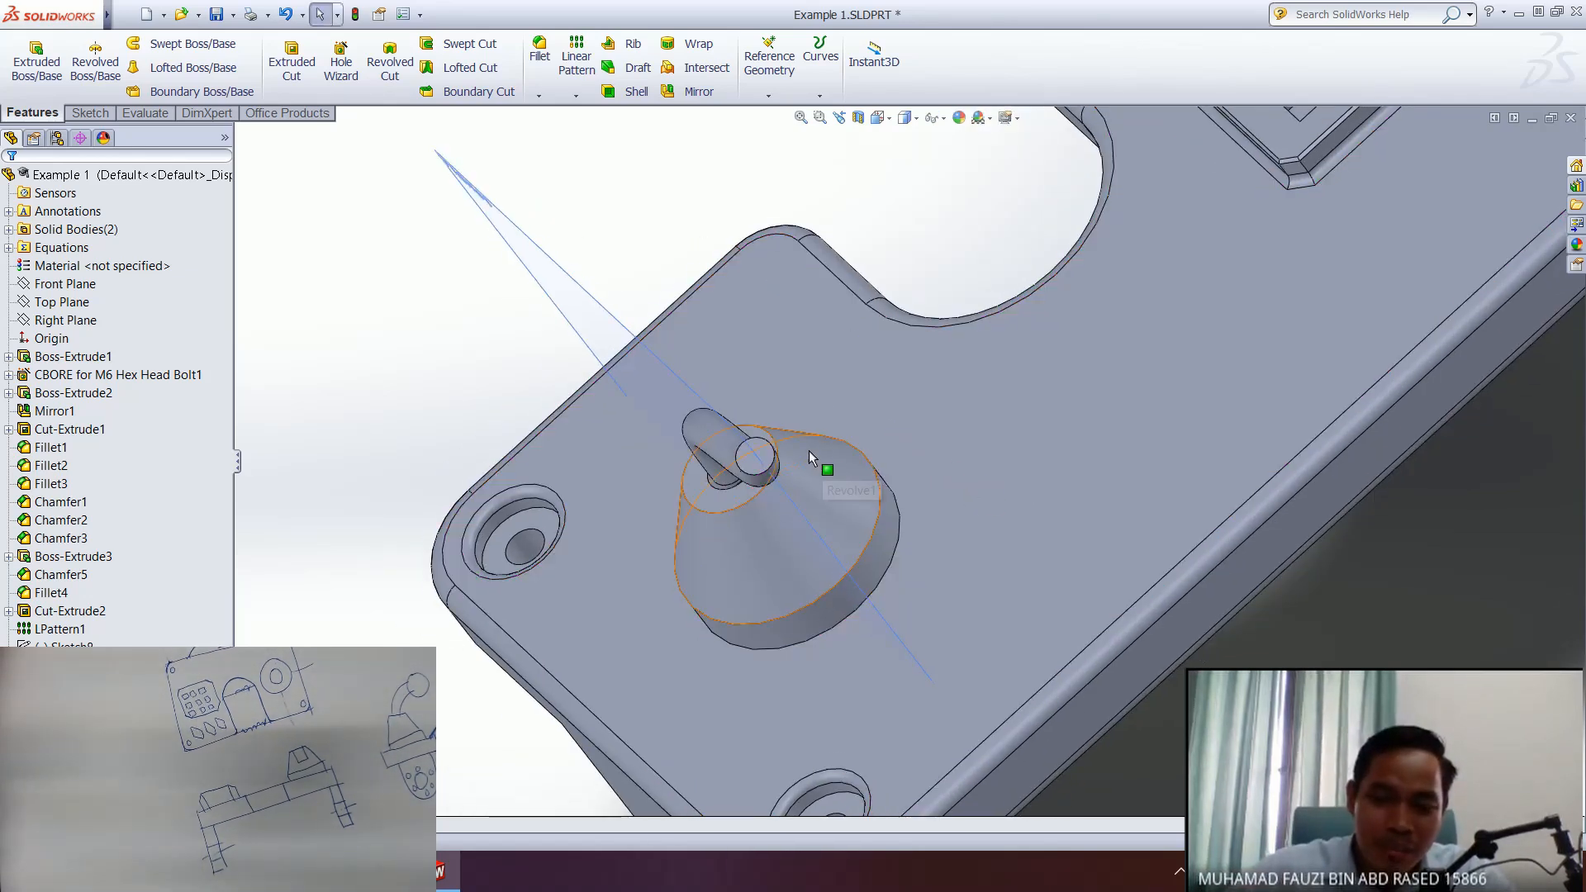
- Open a sketch on the curved rod's free end face and view it square-on
click(766, 457)
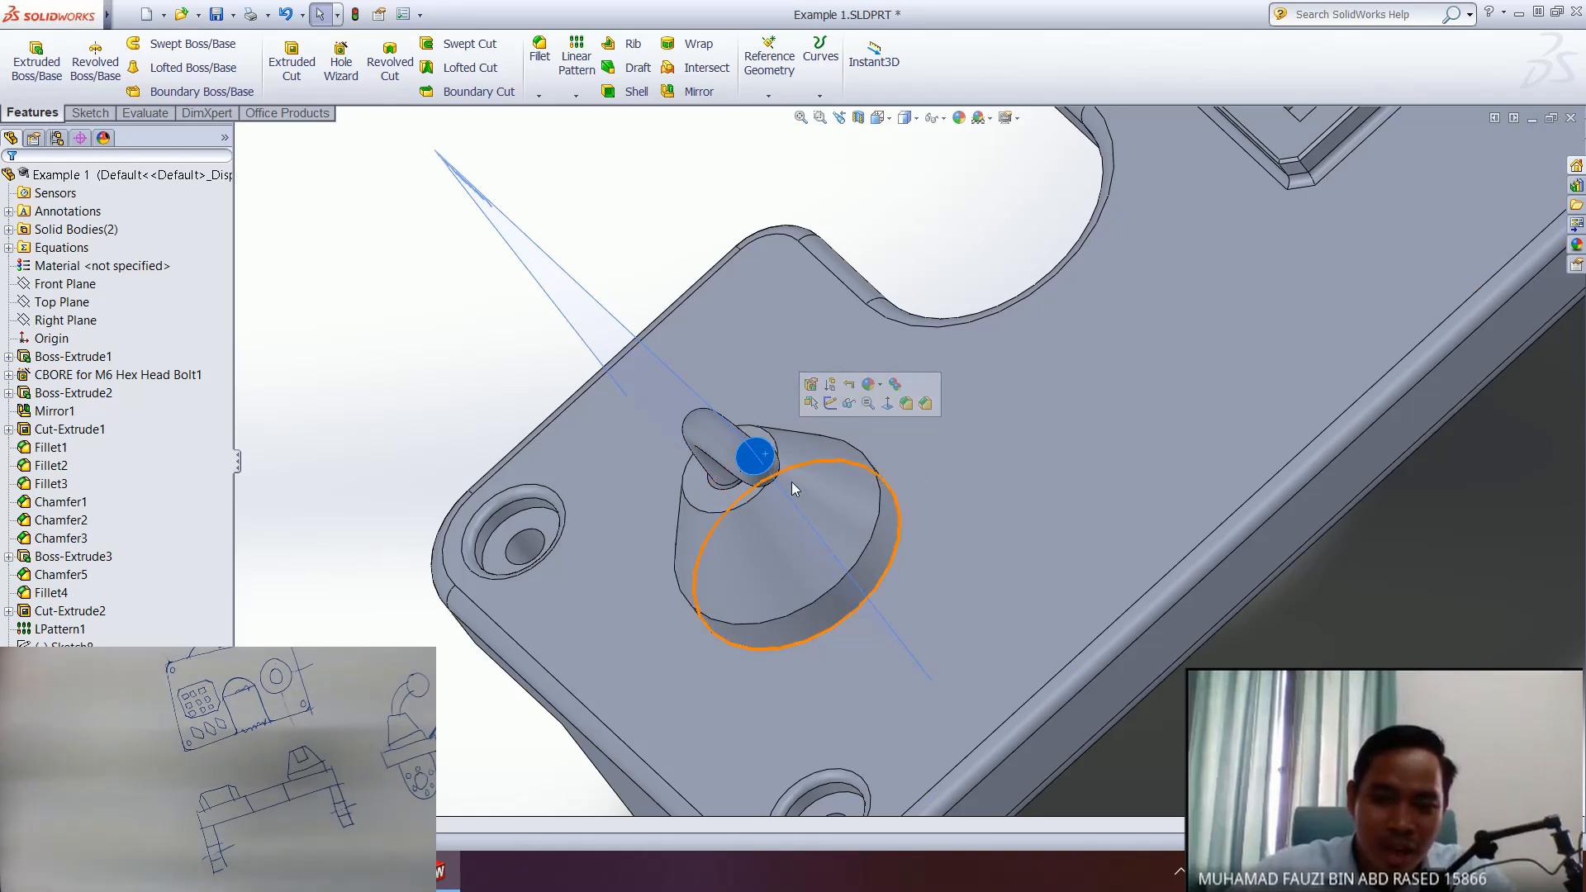
click(830, 403)
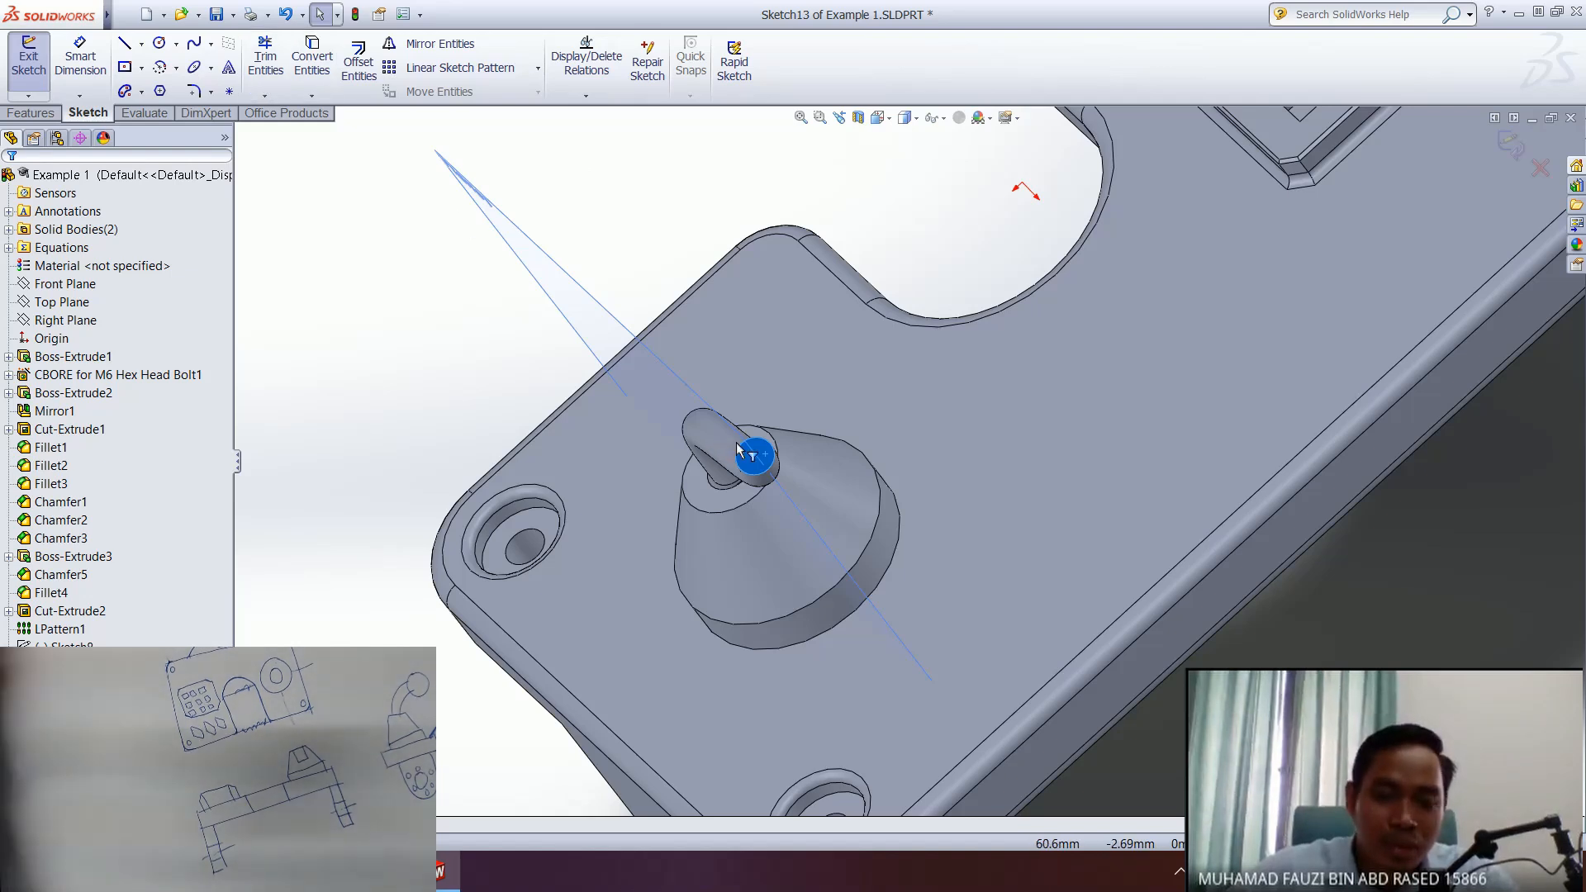
key(space)
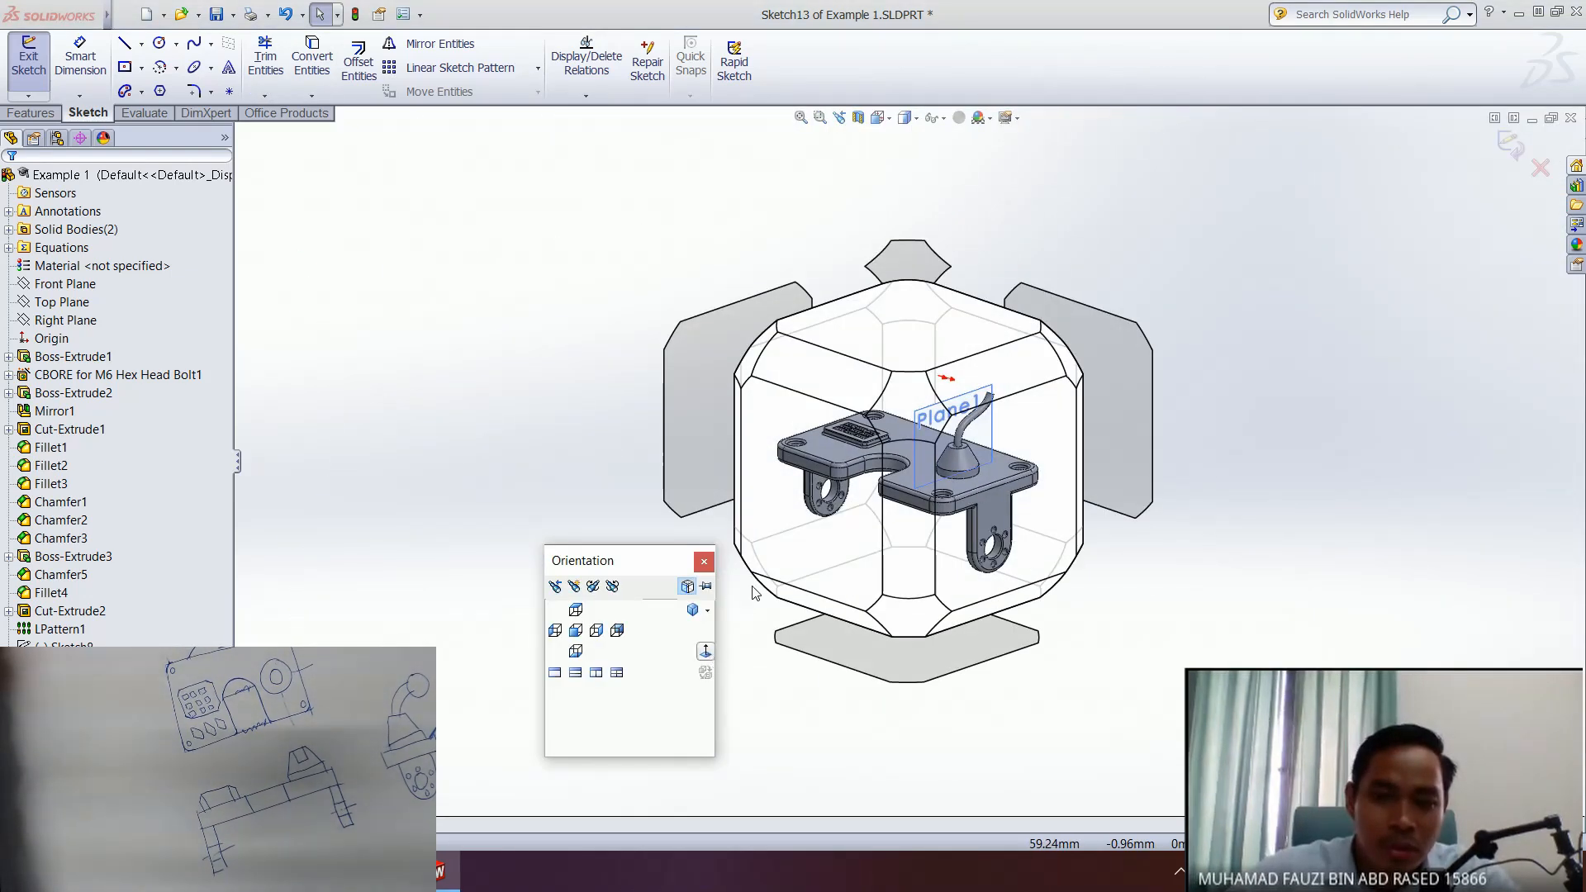
scroll(1108, 462, up, 4)
scroll(1121, 457, down, 4)
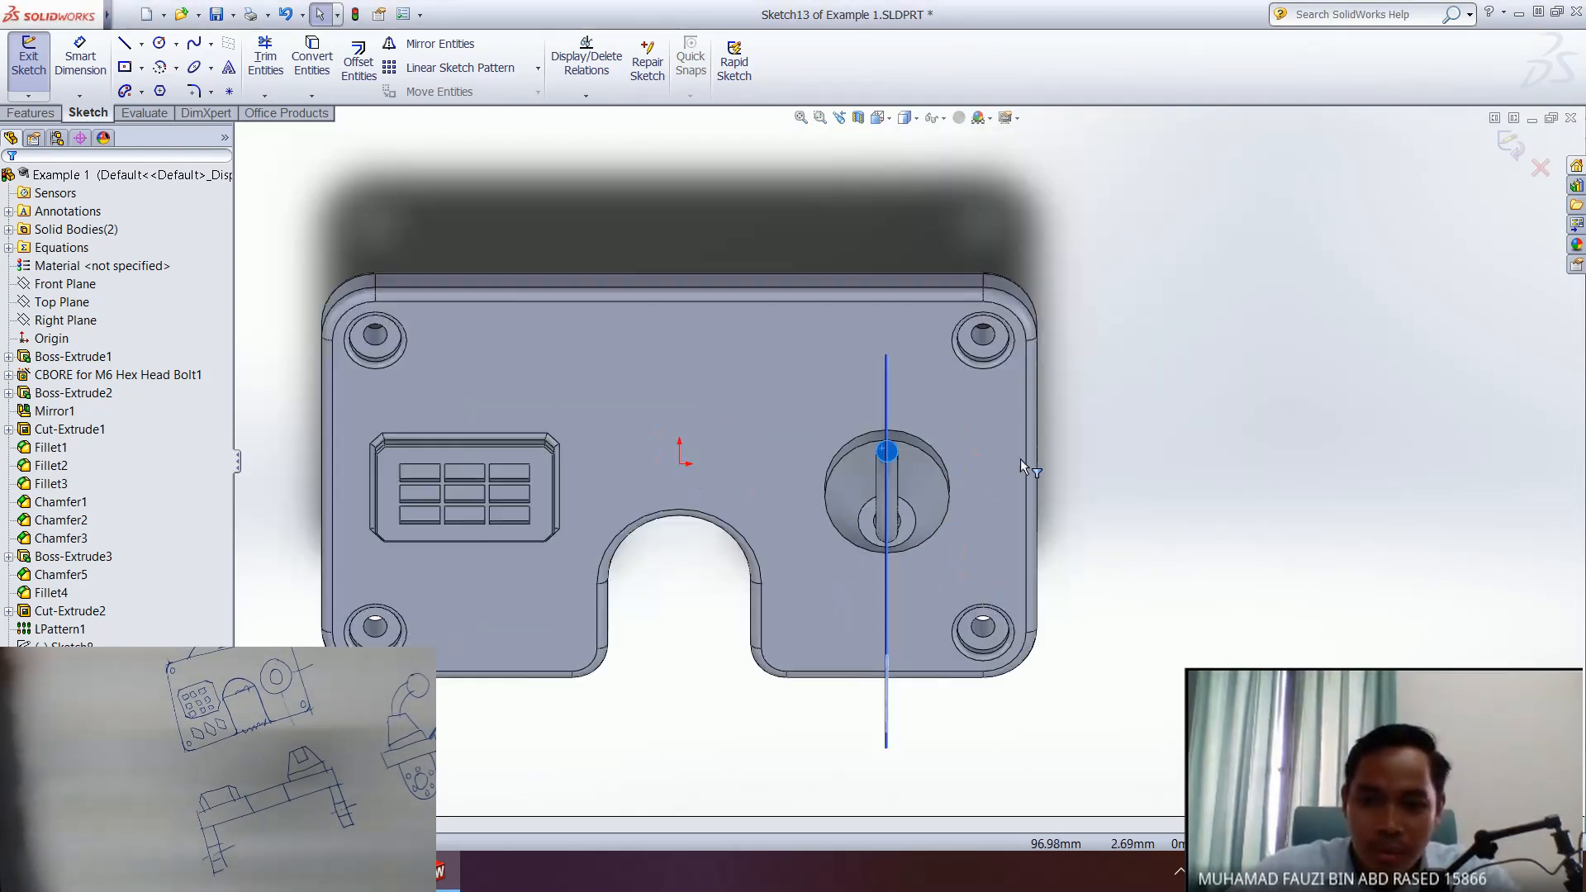
scroll(851, 460, down, 5)
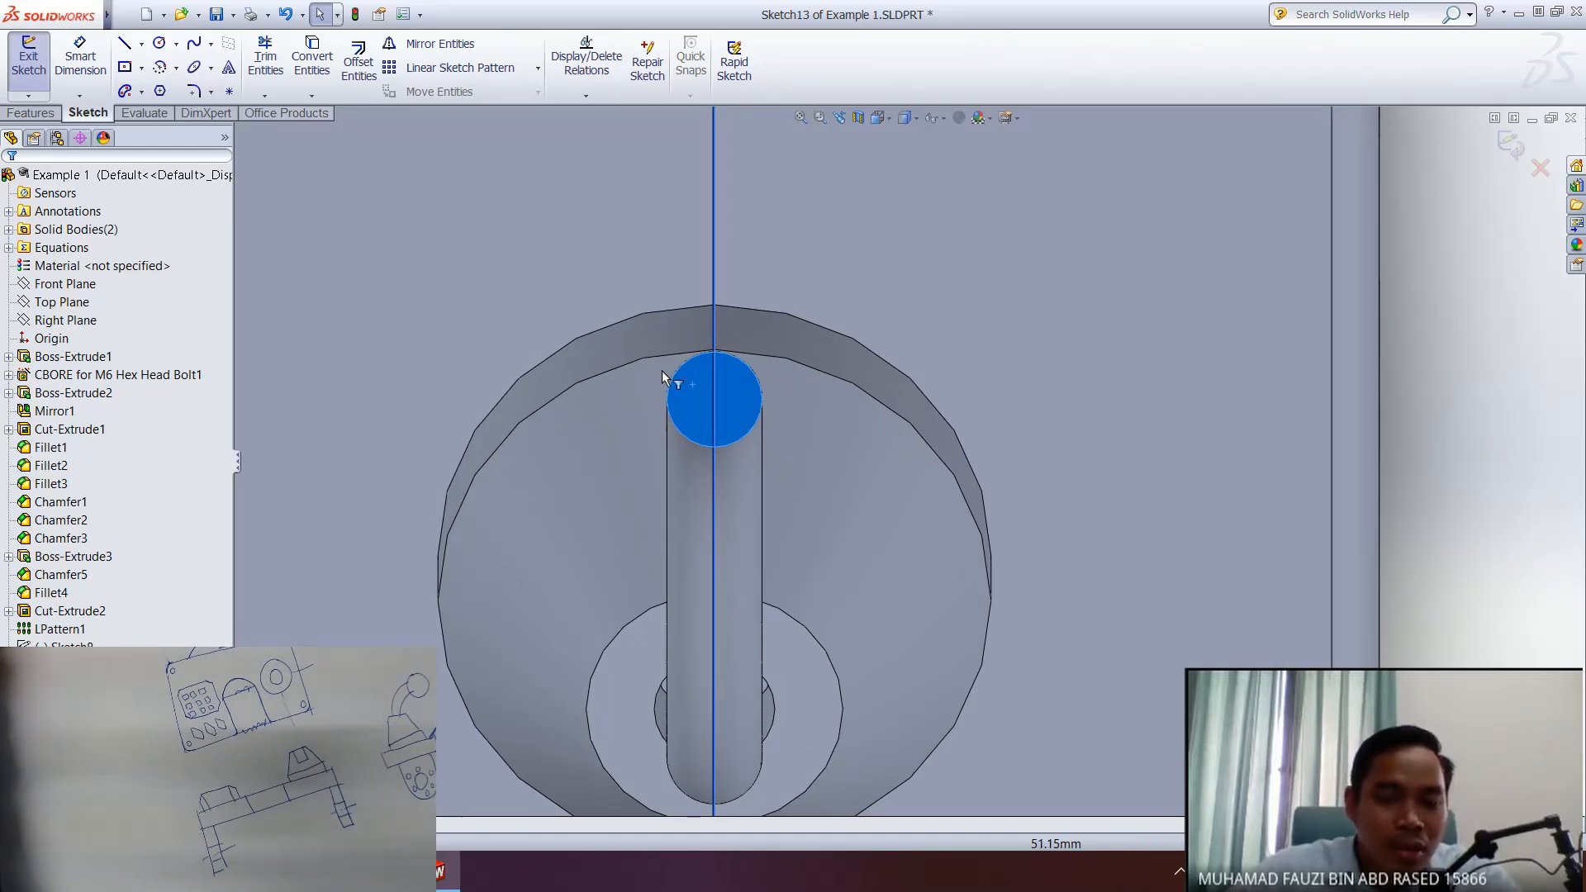
key(space)
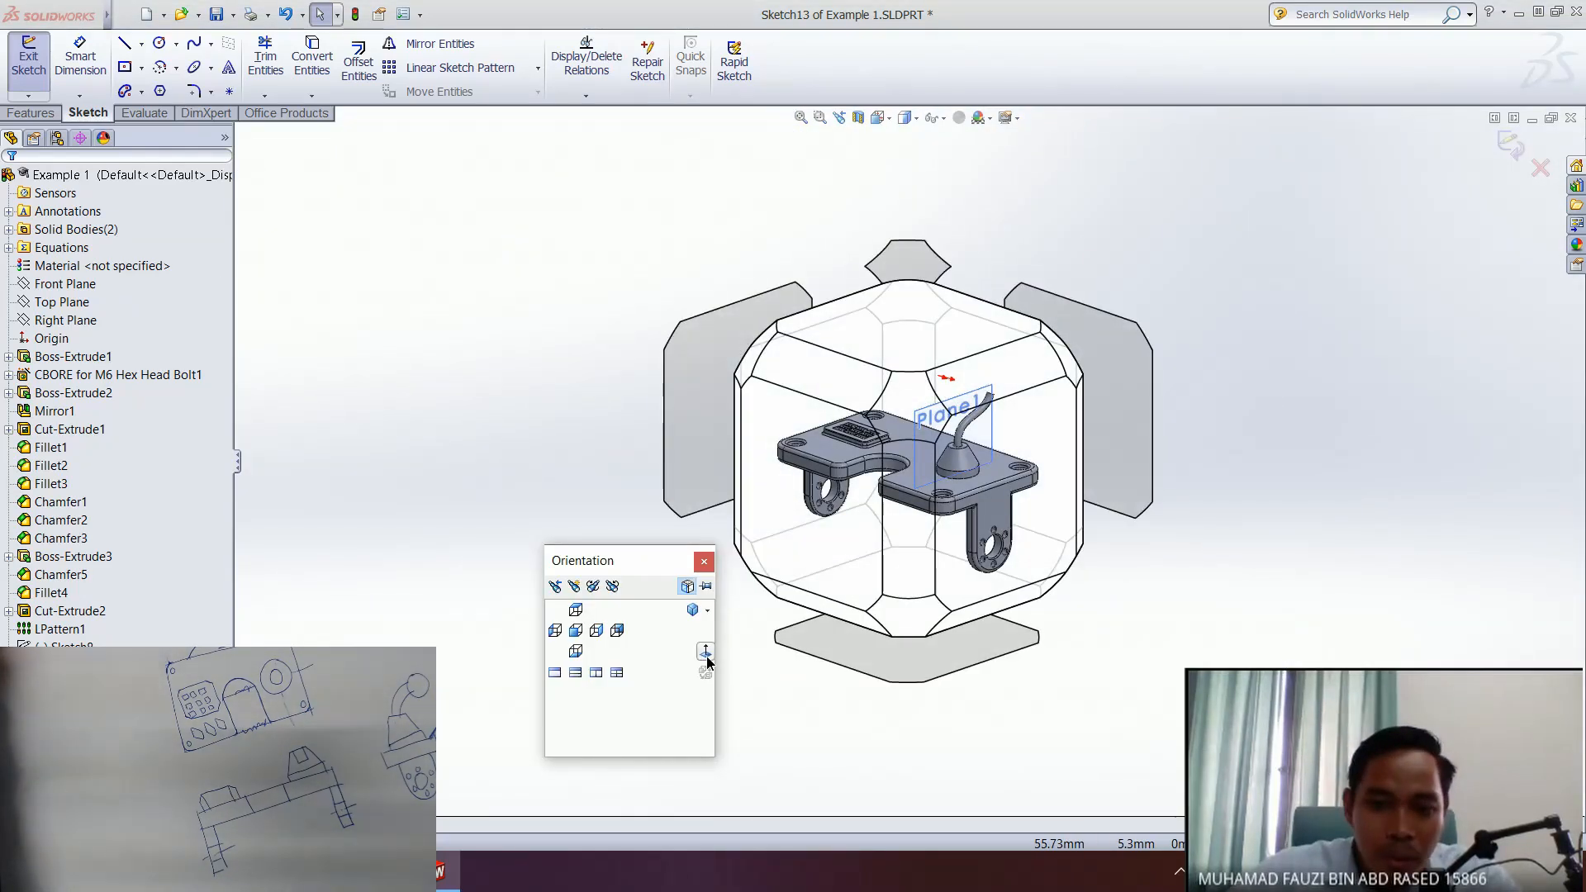
click(705, 654)
key(space)
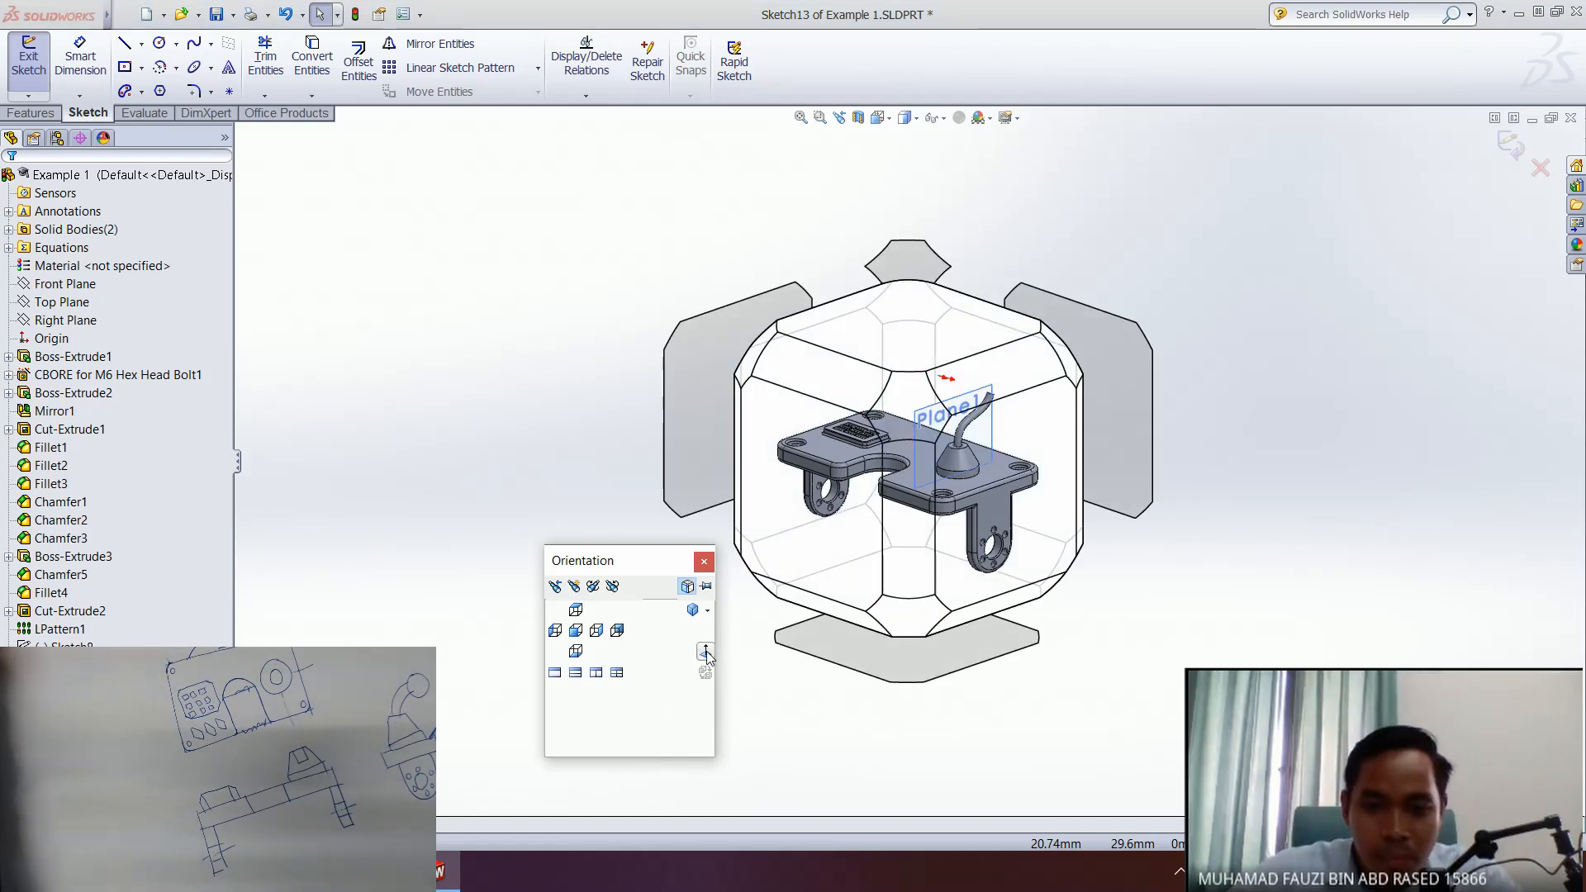
click(706, 653)
scroll(1143, 452, down, 5)
scroll(1143, 453, down, 3)
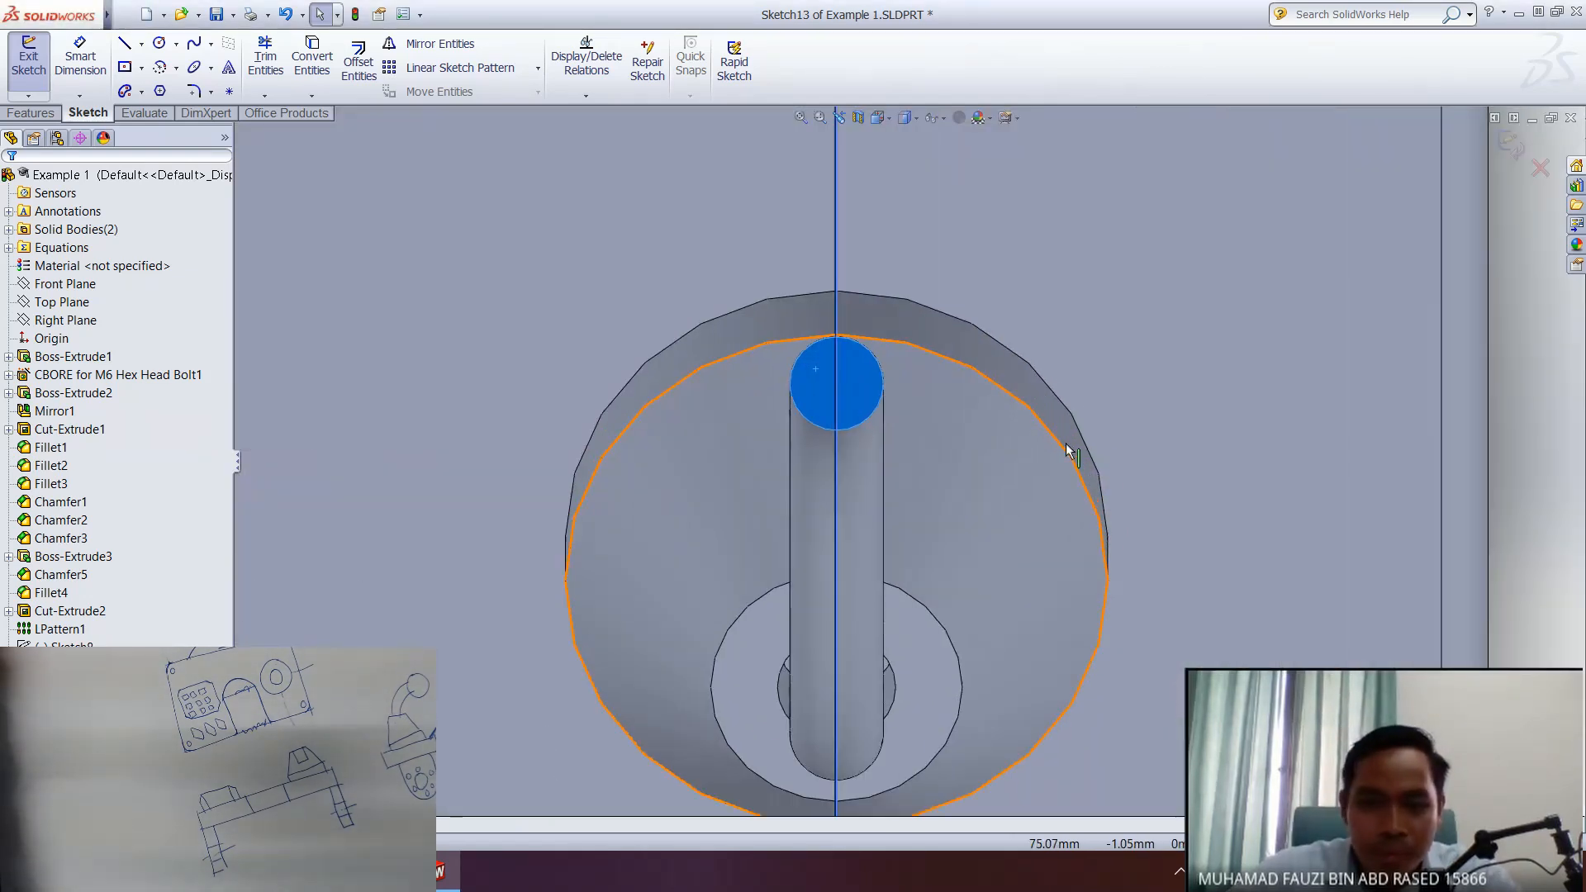
- Sketch a lower semicircular arc of radius about 6 mm, centred on the rod's circular end face
click(160, 69)
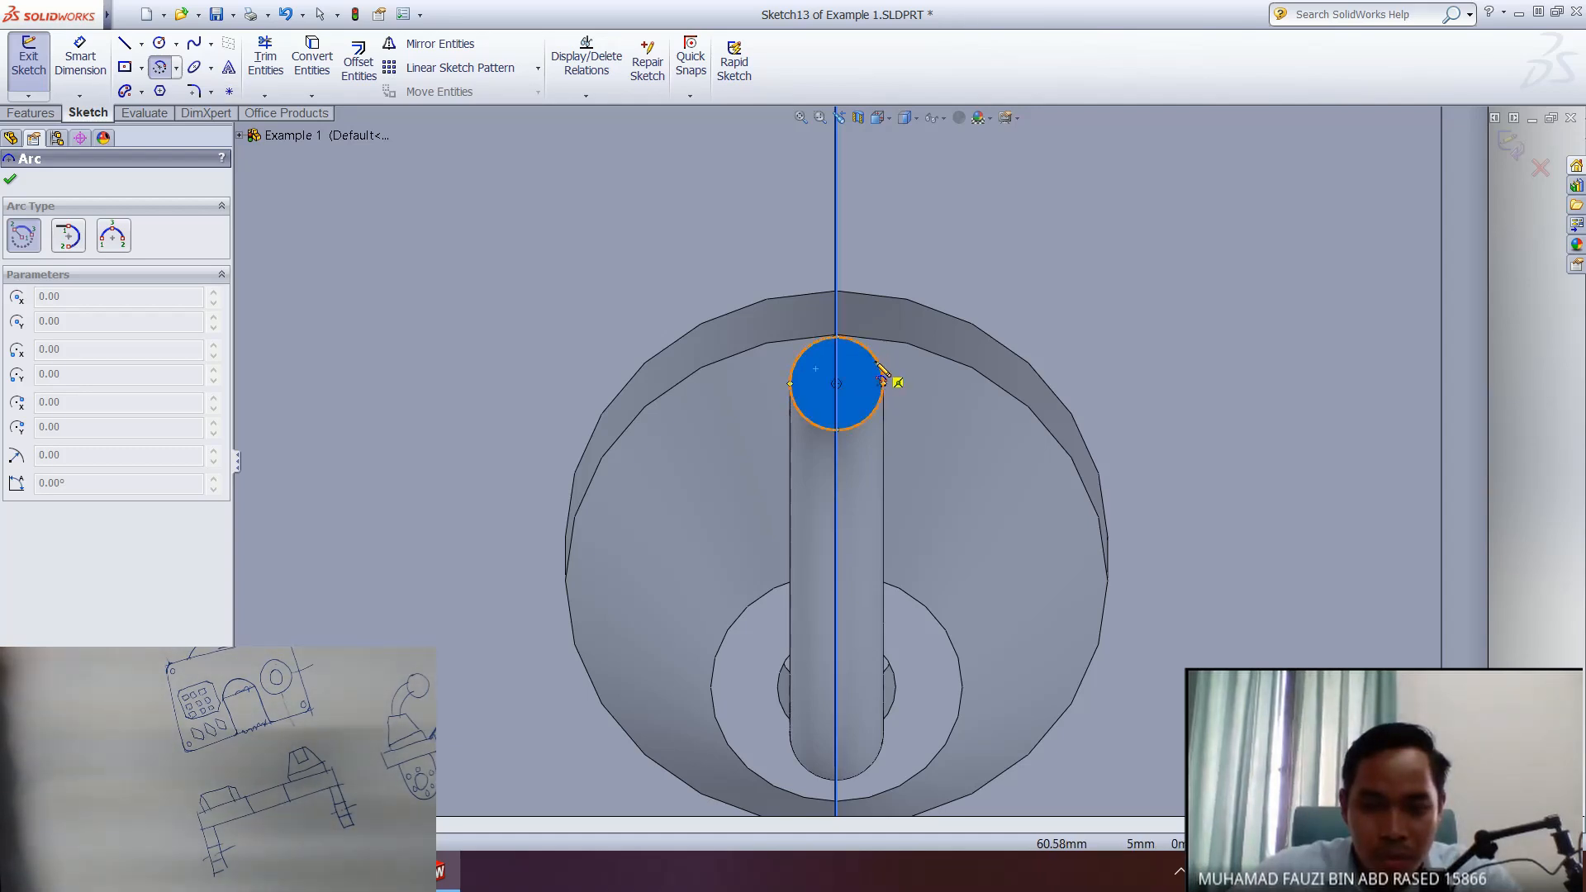
click(836, 384)
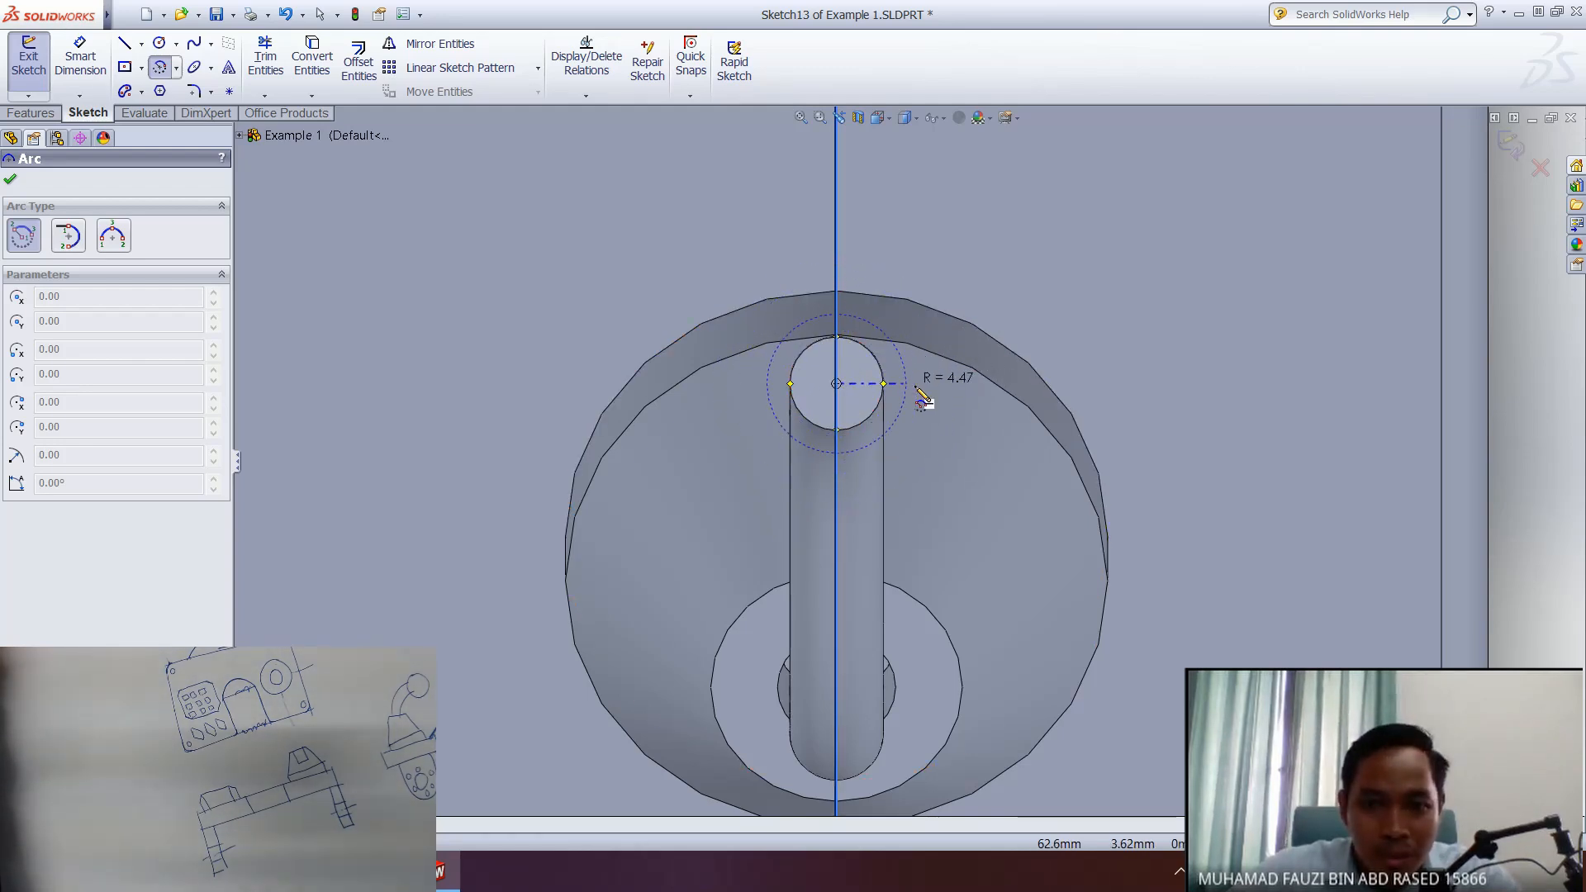
click(931, 385)
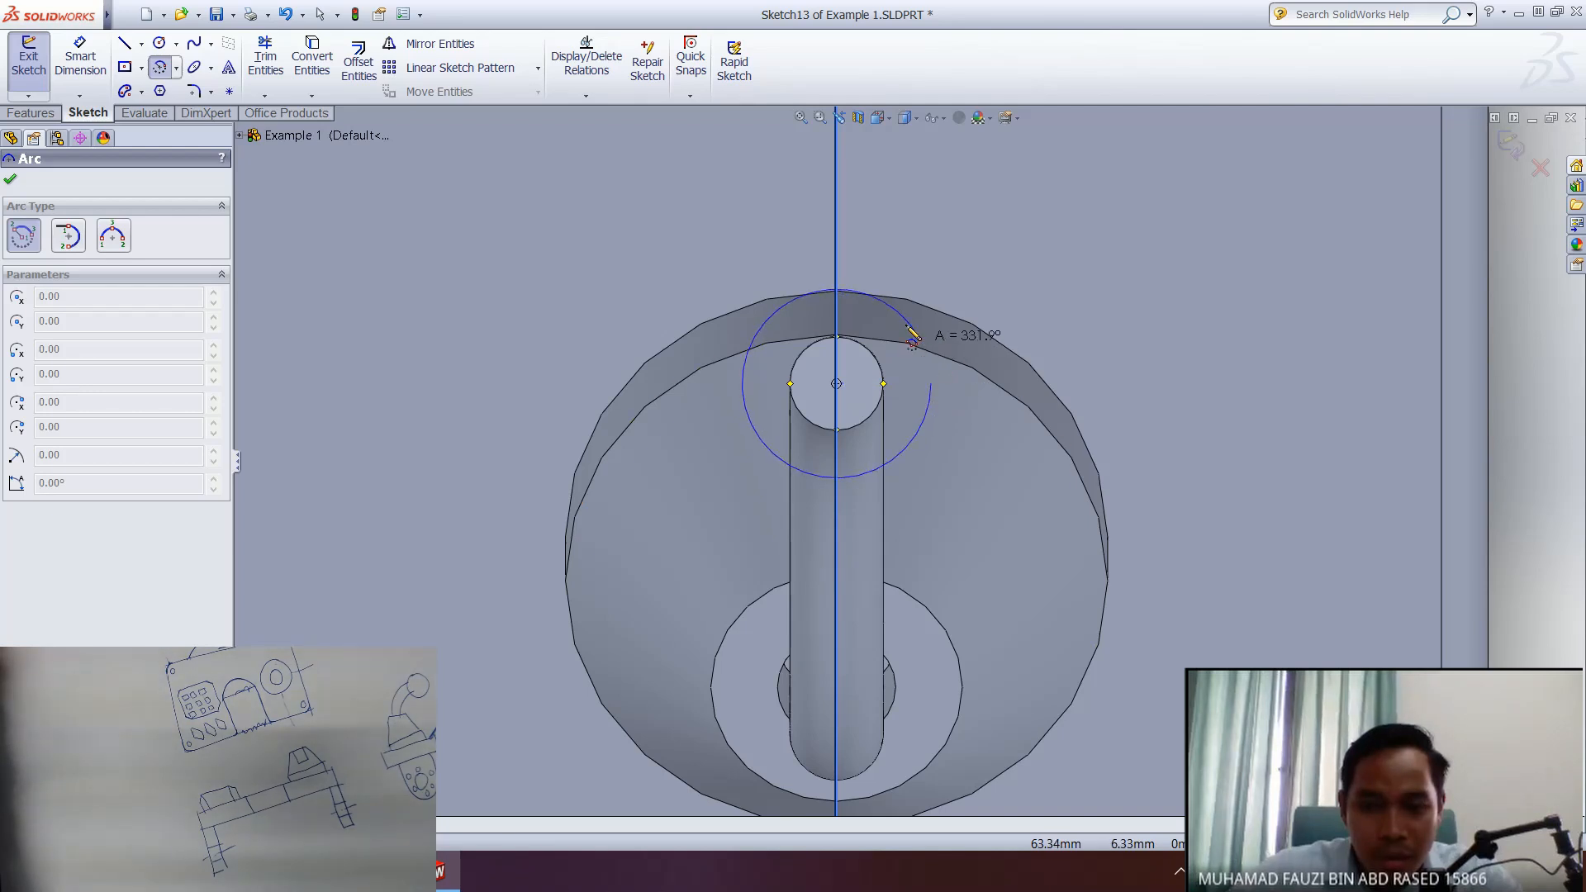
click(750, 385)
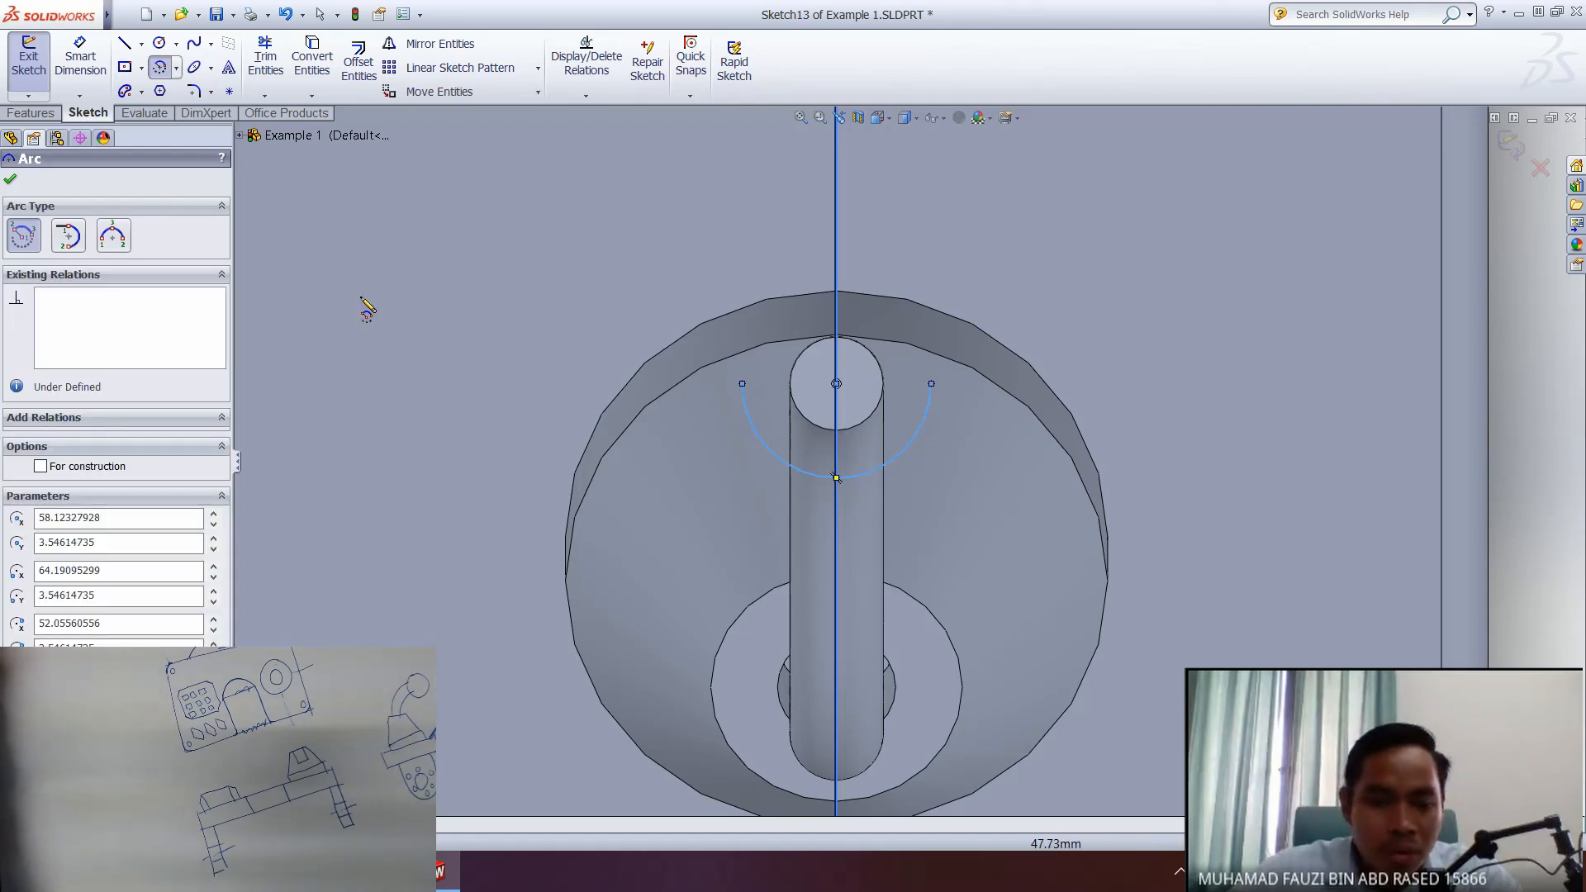
- Close the semicircle with a horizontal line about 12 mm long joining the arc's two endpoints
click(122, 44)
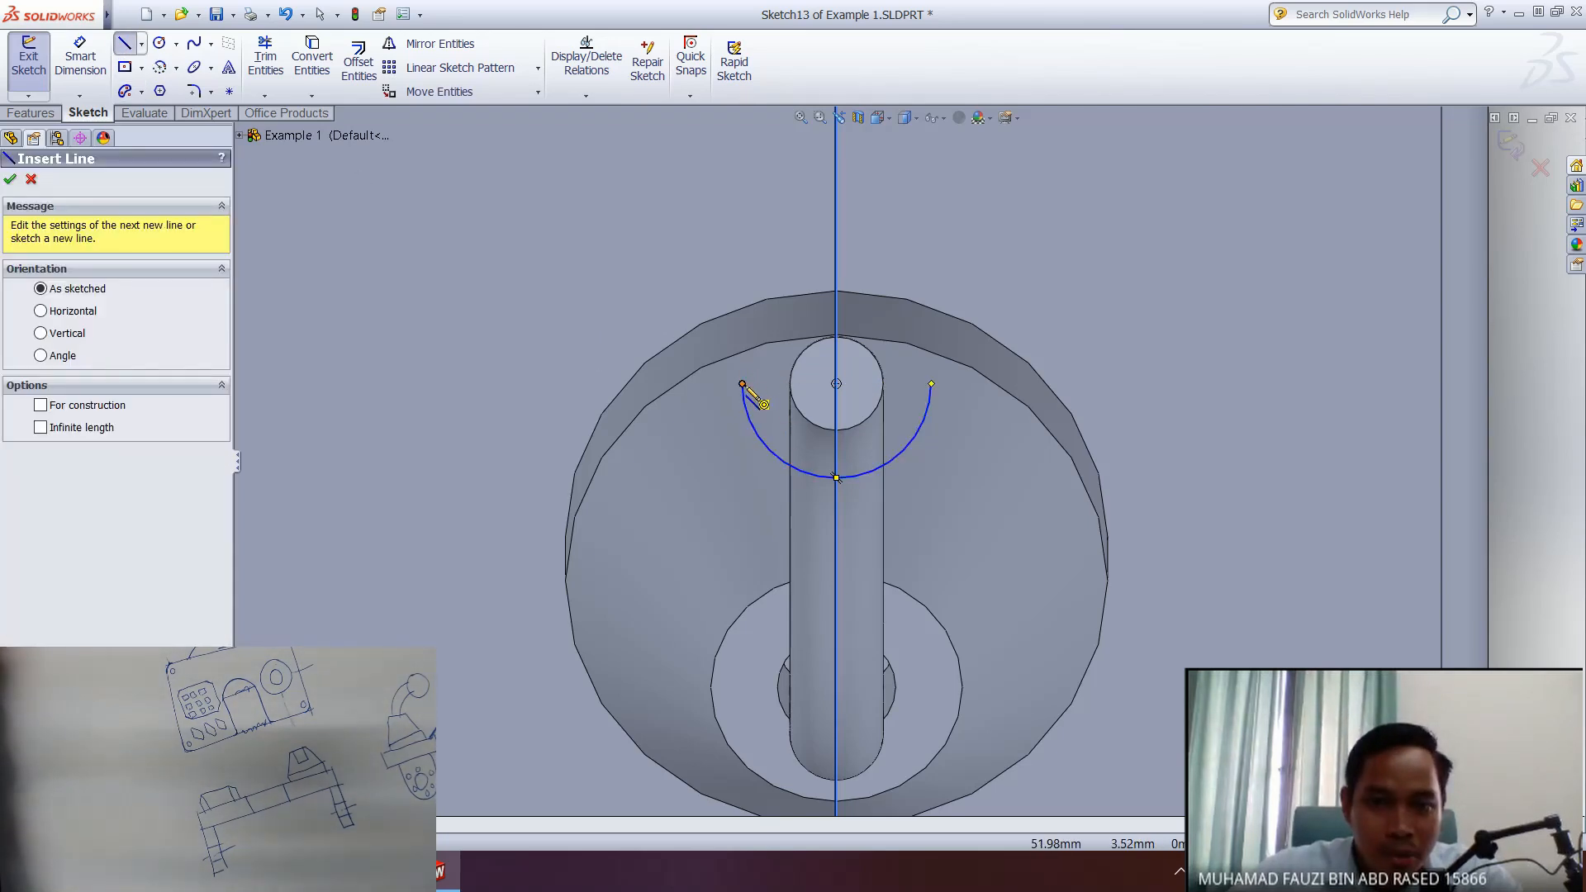
click(742, 384)
click(931, 384)
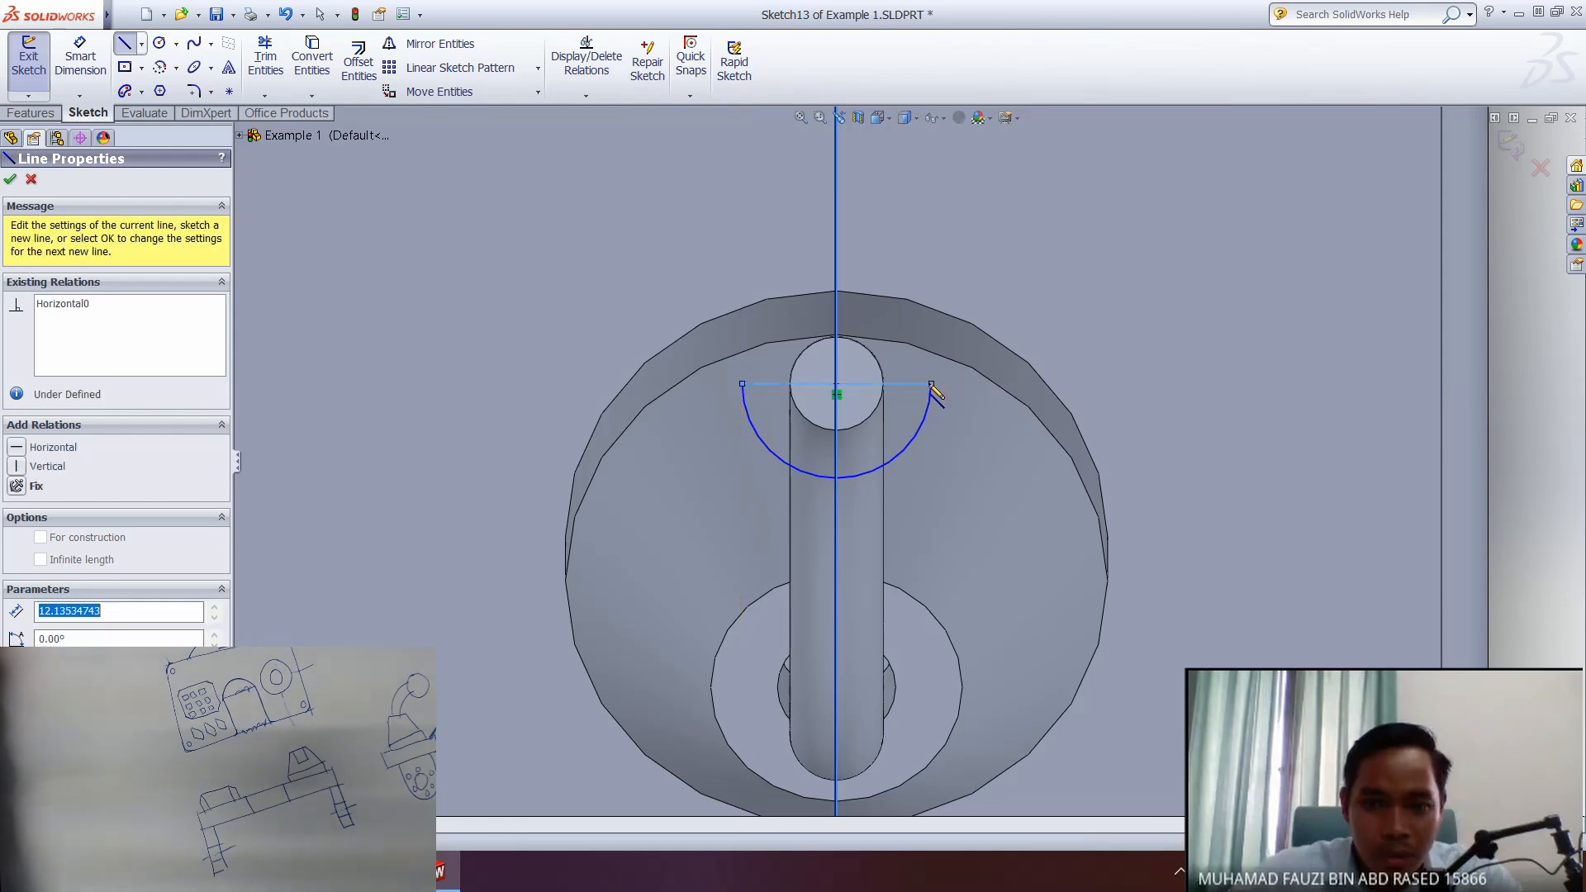
click(12, 179)
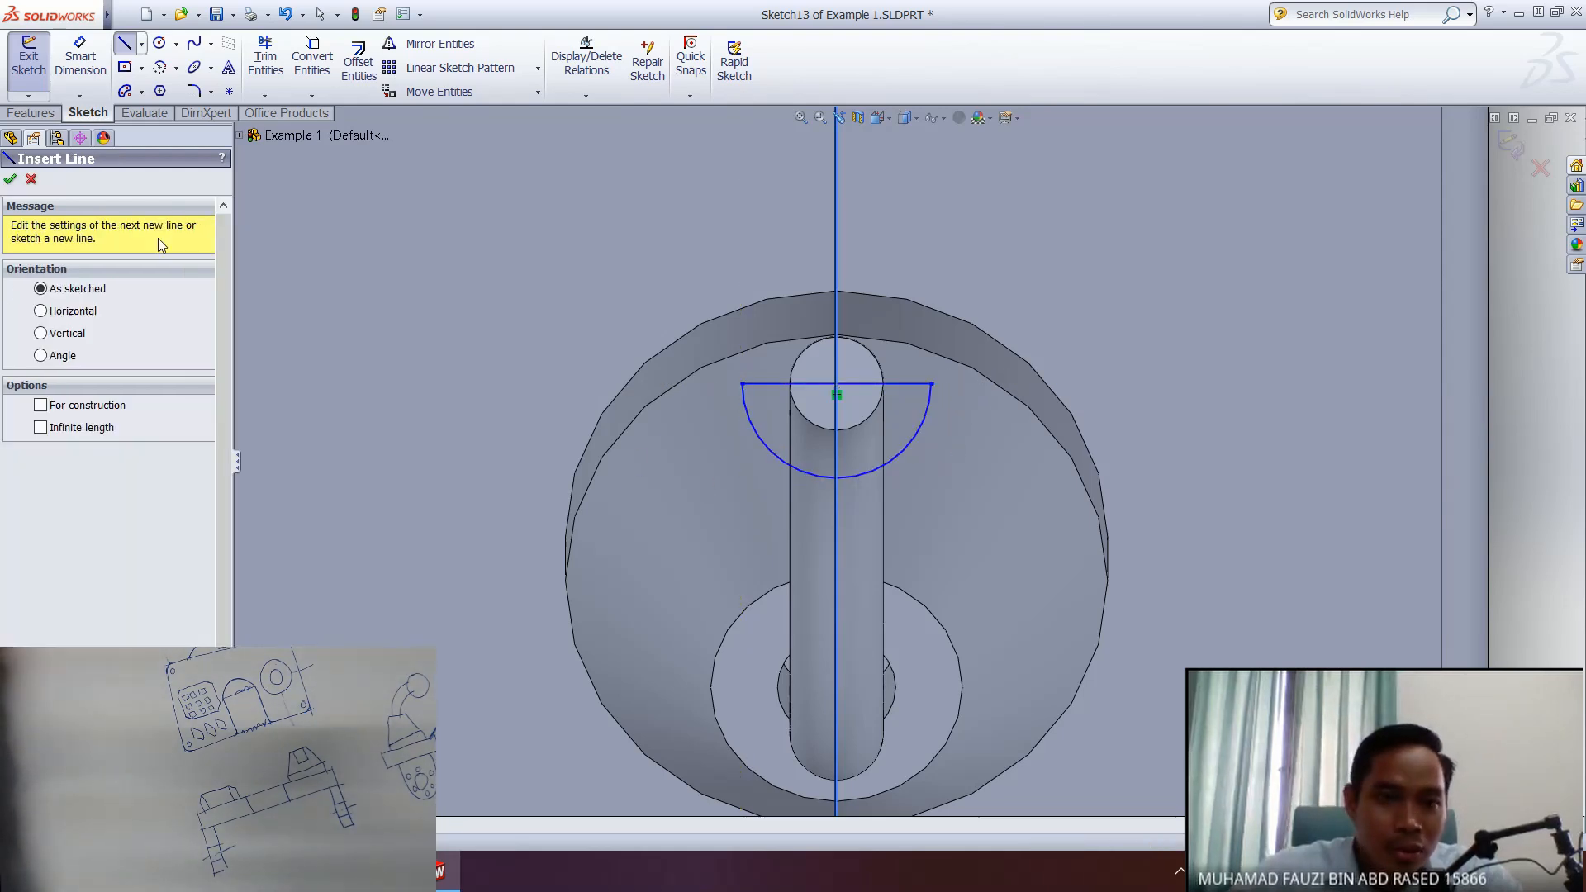
click(31, 113)
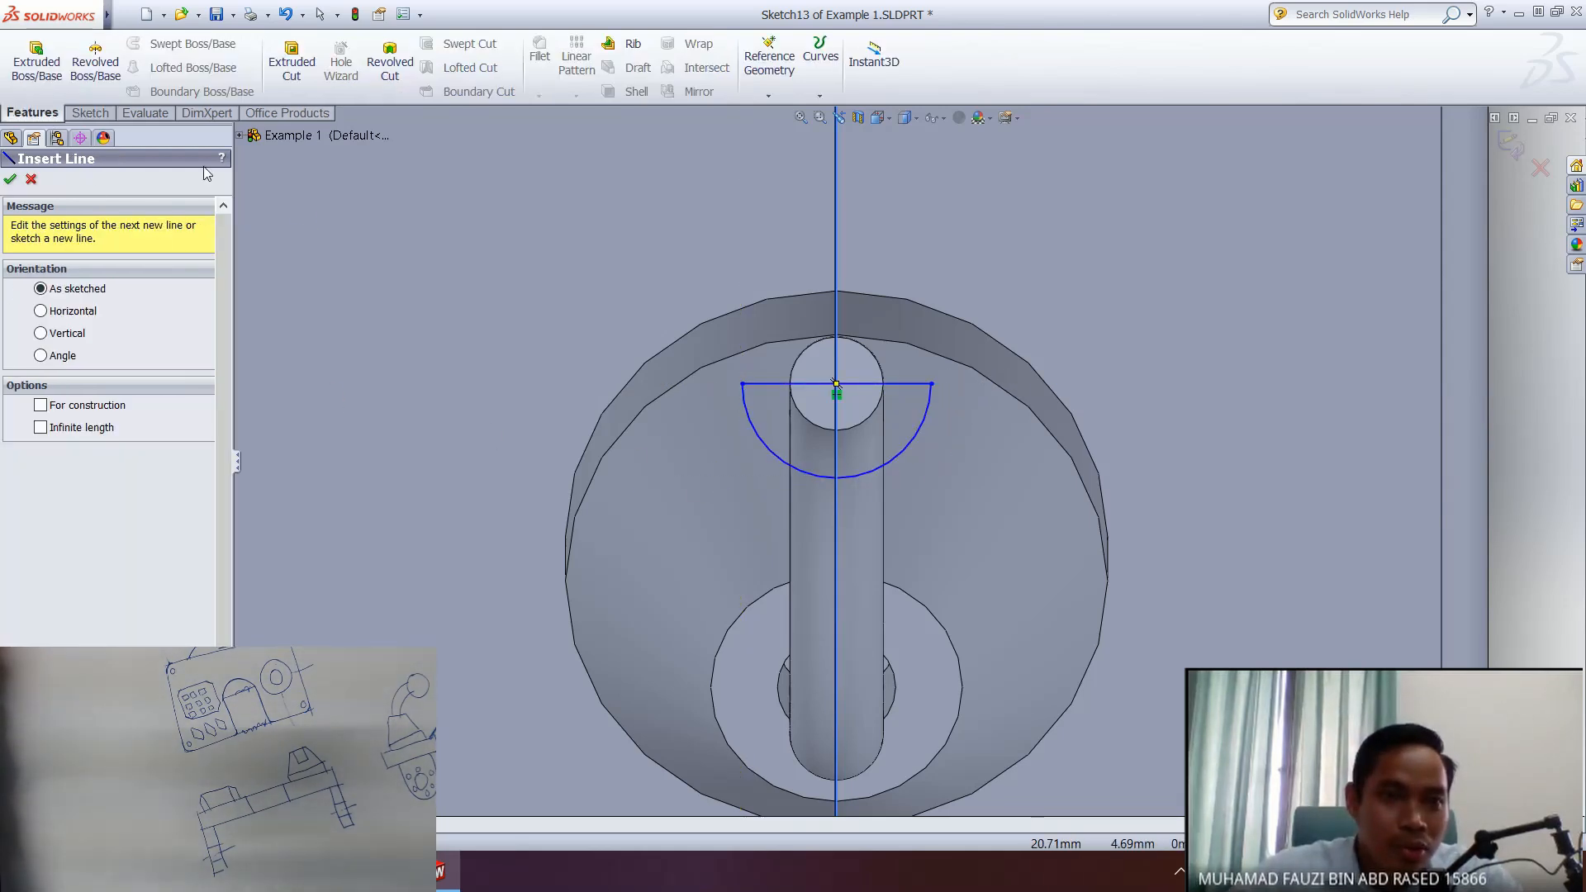
click(99, 80)
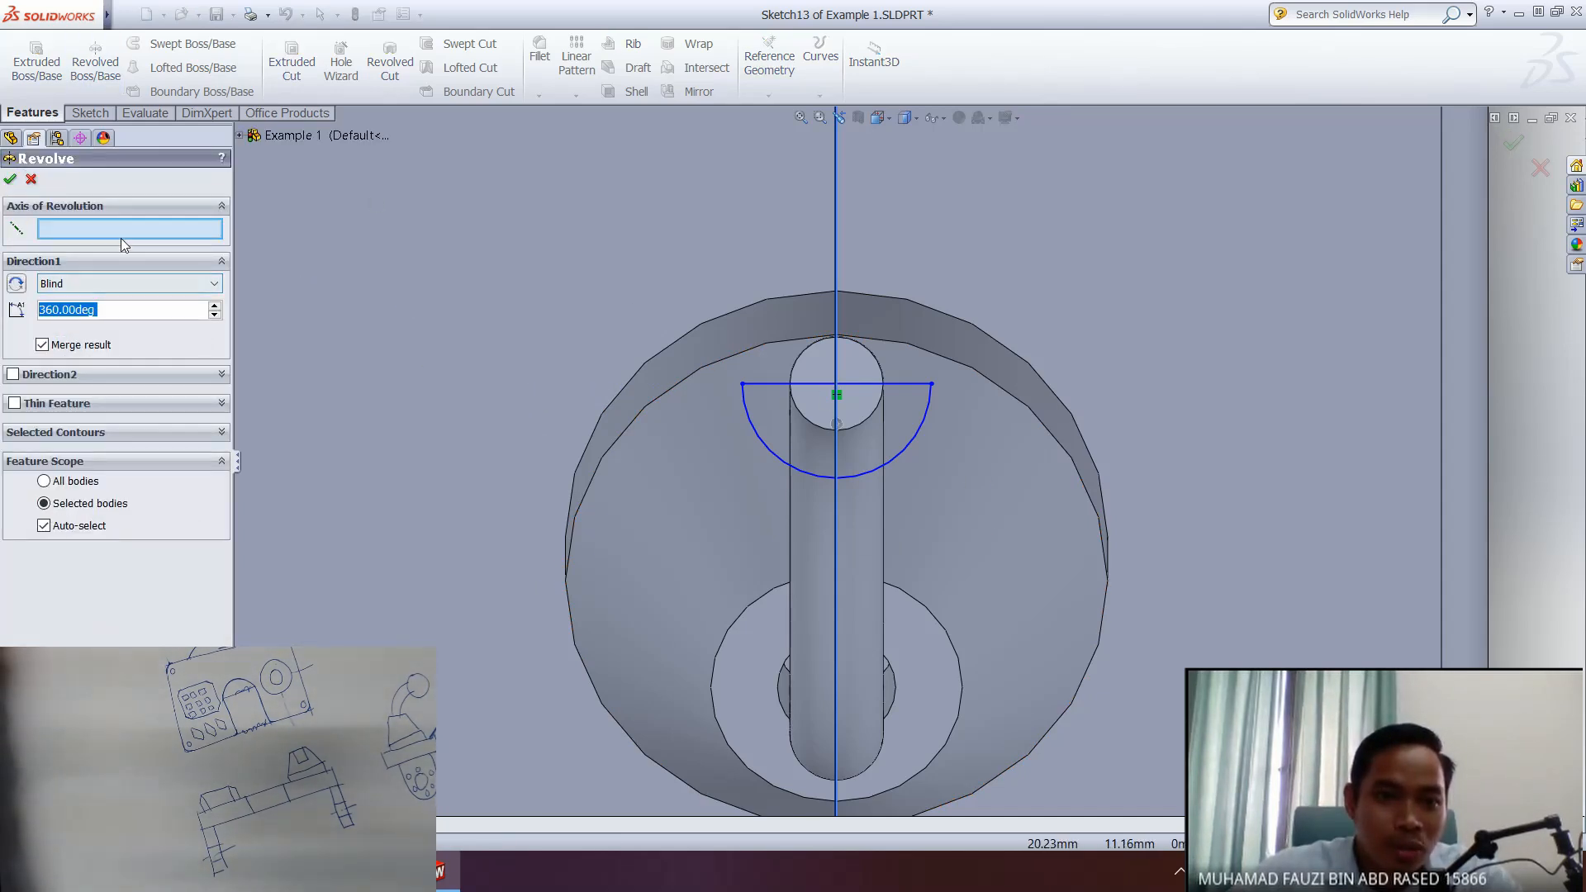
click(122, 228)
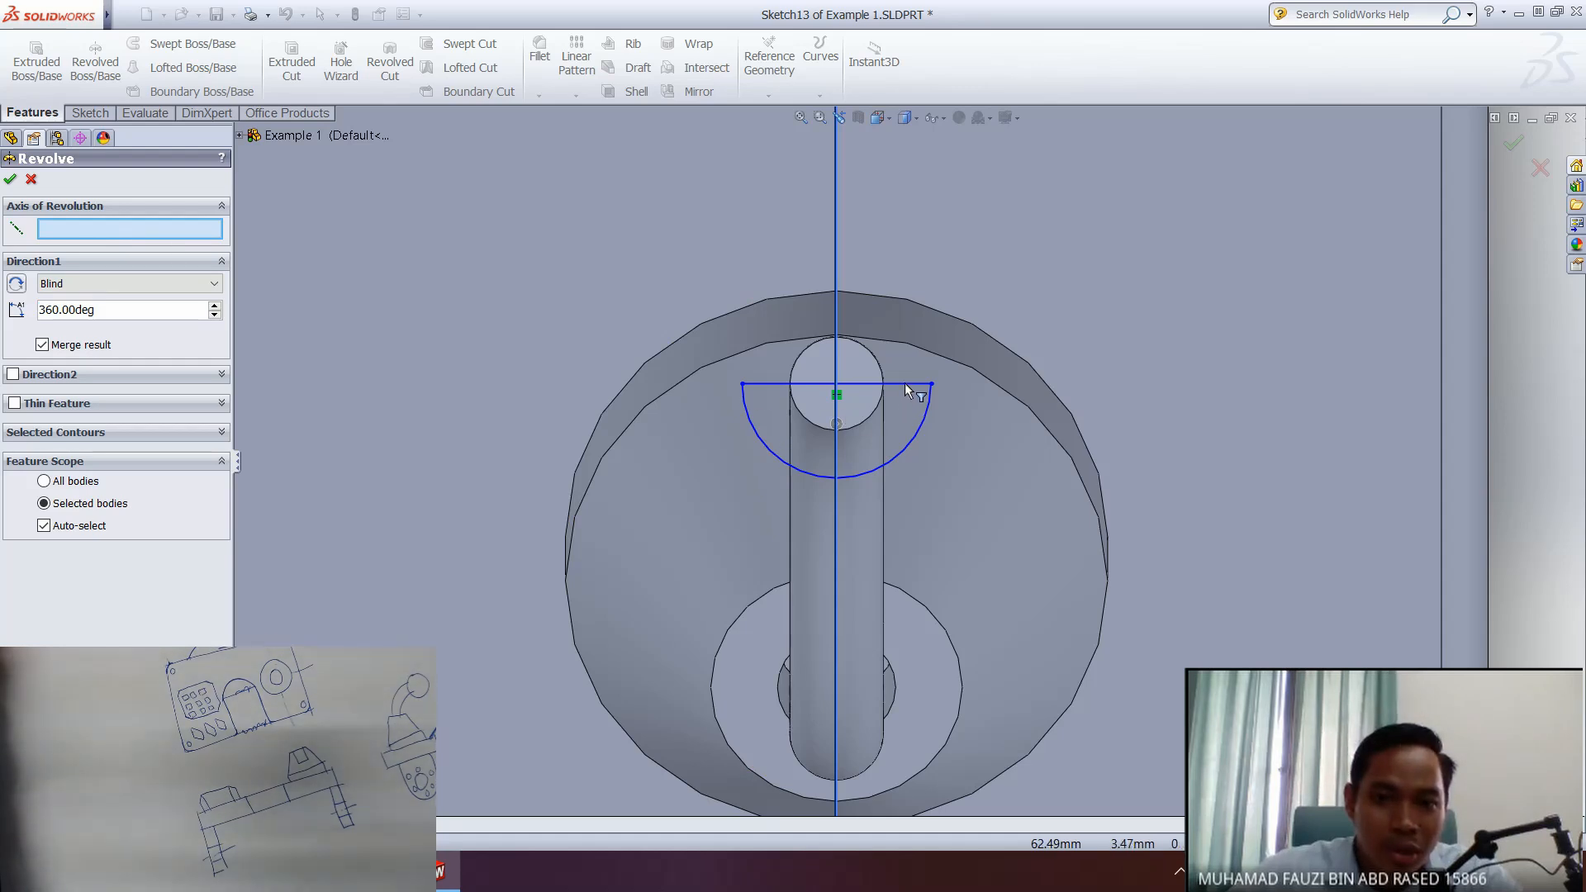
mouse_move(904, 384)
middle_down()
mouse_move(571, 321)
mouse_move(513, 399)
middle_up()
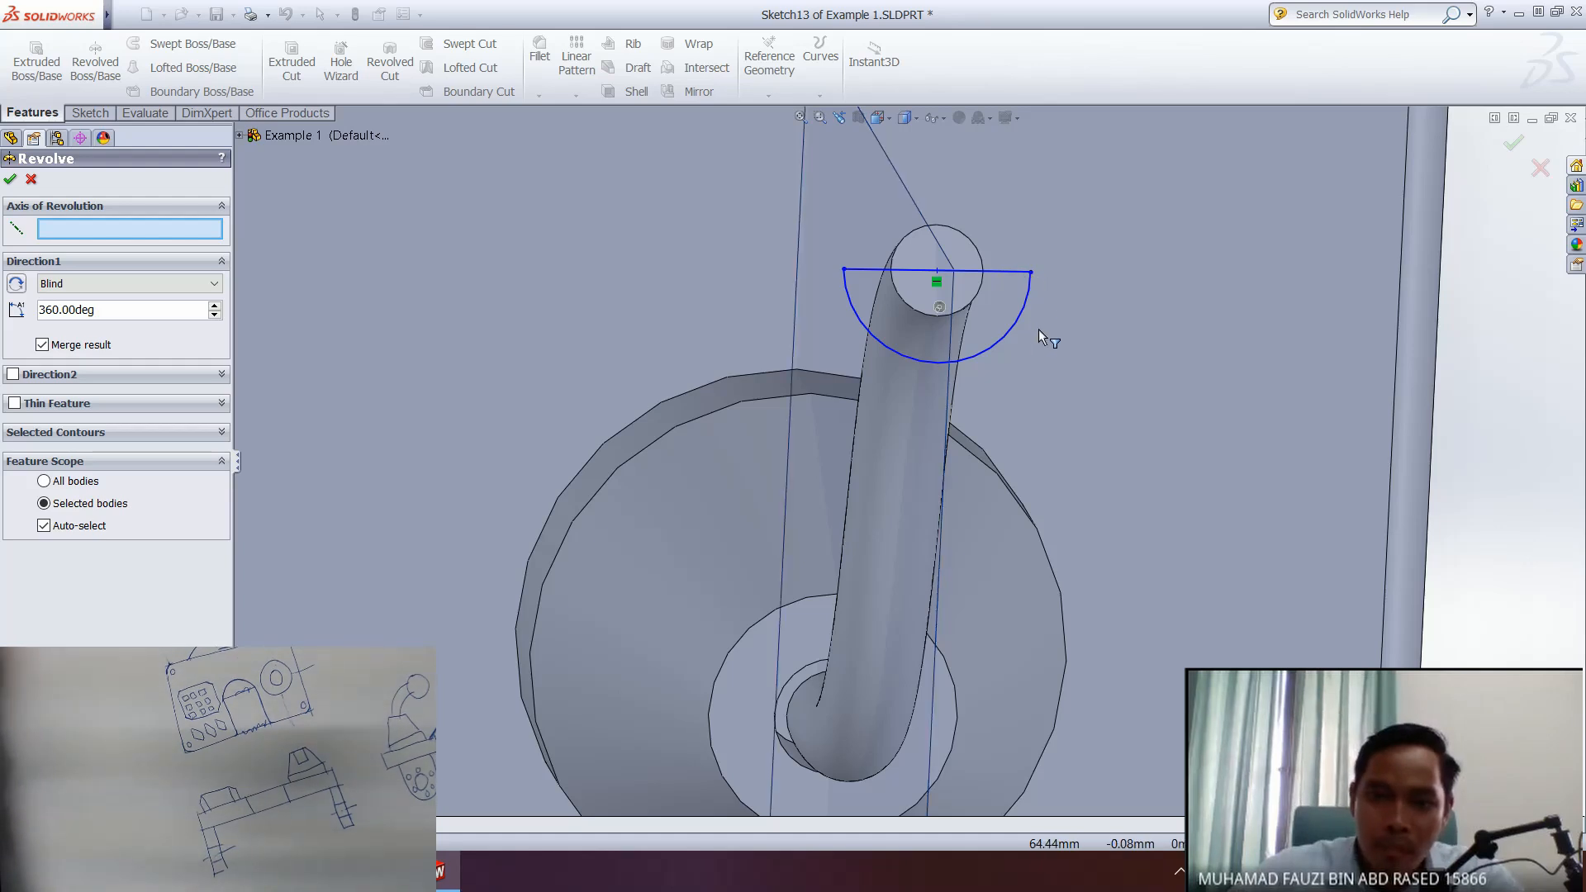
key(Escape)
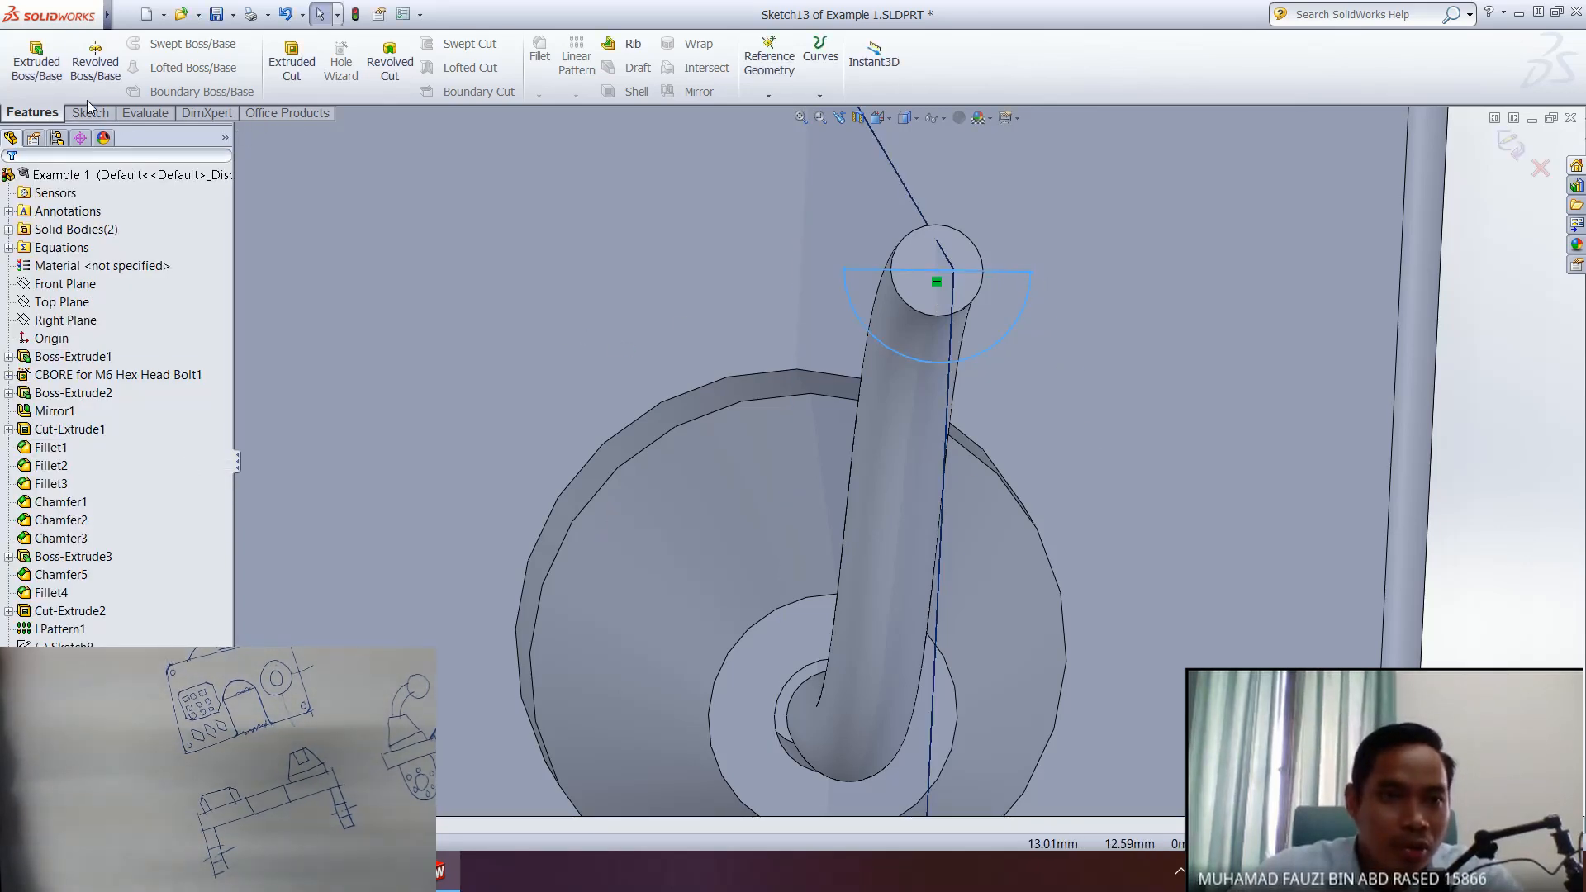
- Close the semicircle sketch and revolve it 360° about its straight edge to form a solid ball on the rod's end
click(1510, 146)
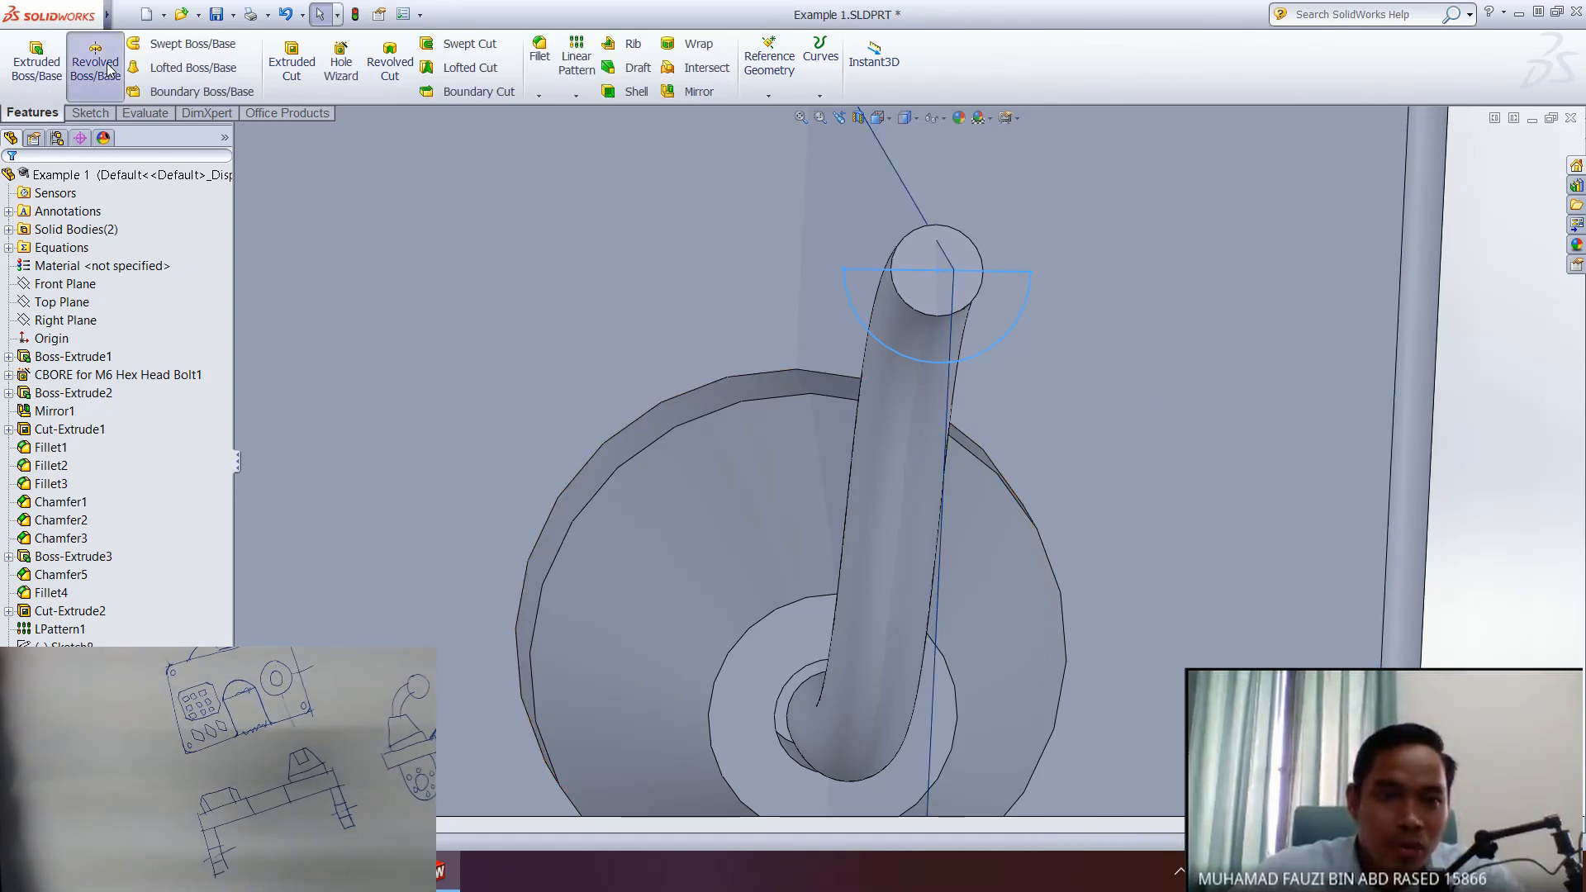
click(128, 91)
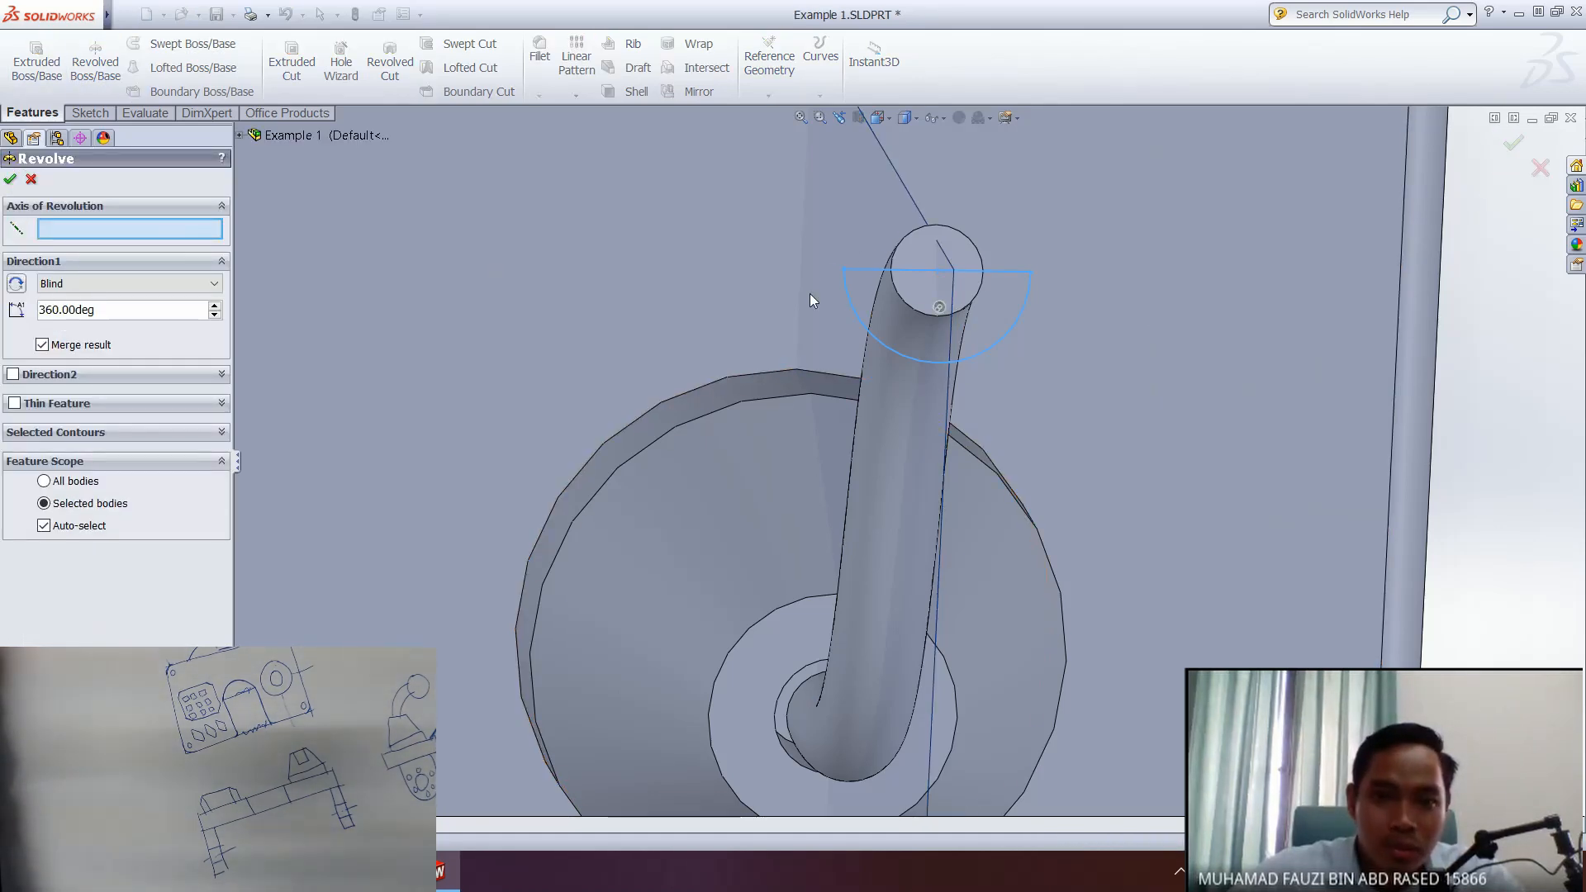
click(1004, 272)
middle_drag(894, 398, 812, 445)
click(10, 179)
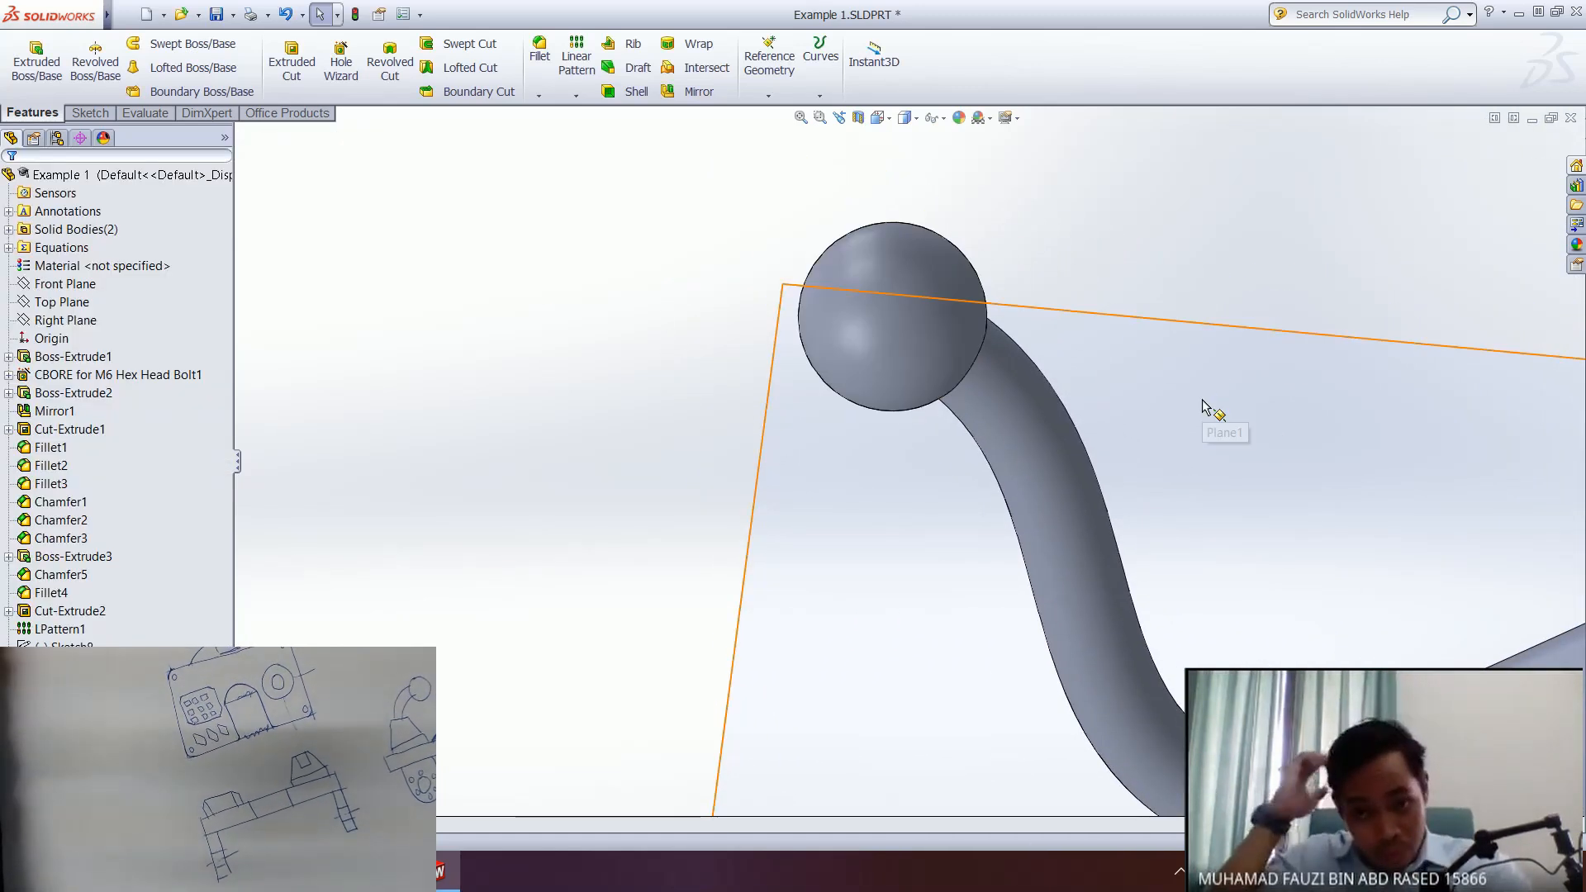
- Inspect the ball-ended rod and conical boss on the plate in an isometric view
key(space)
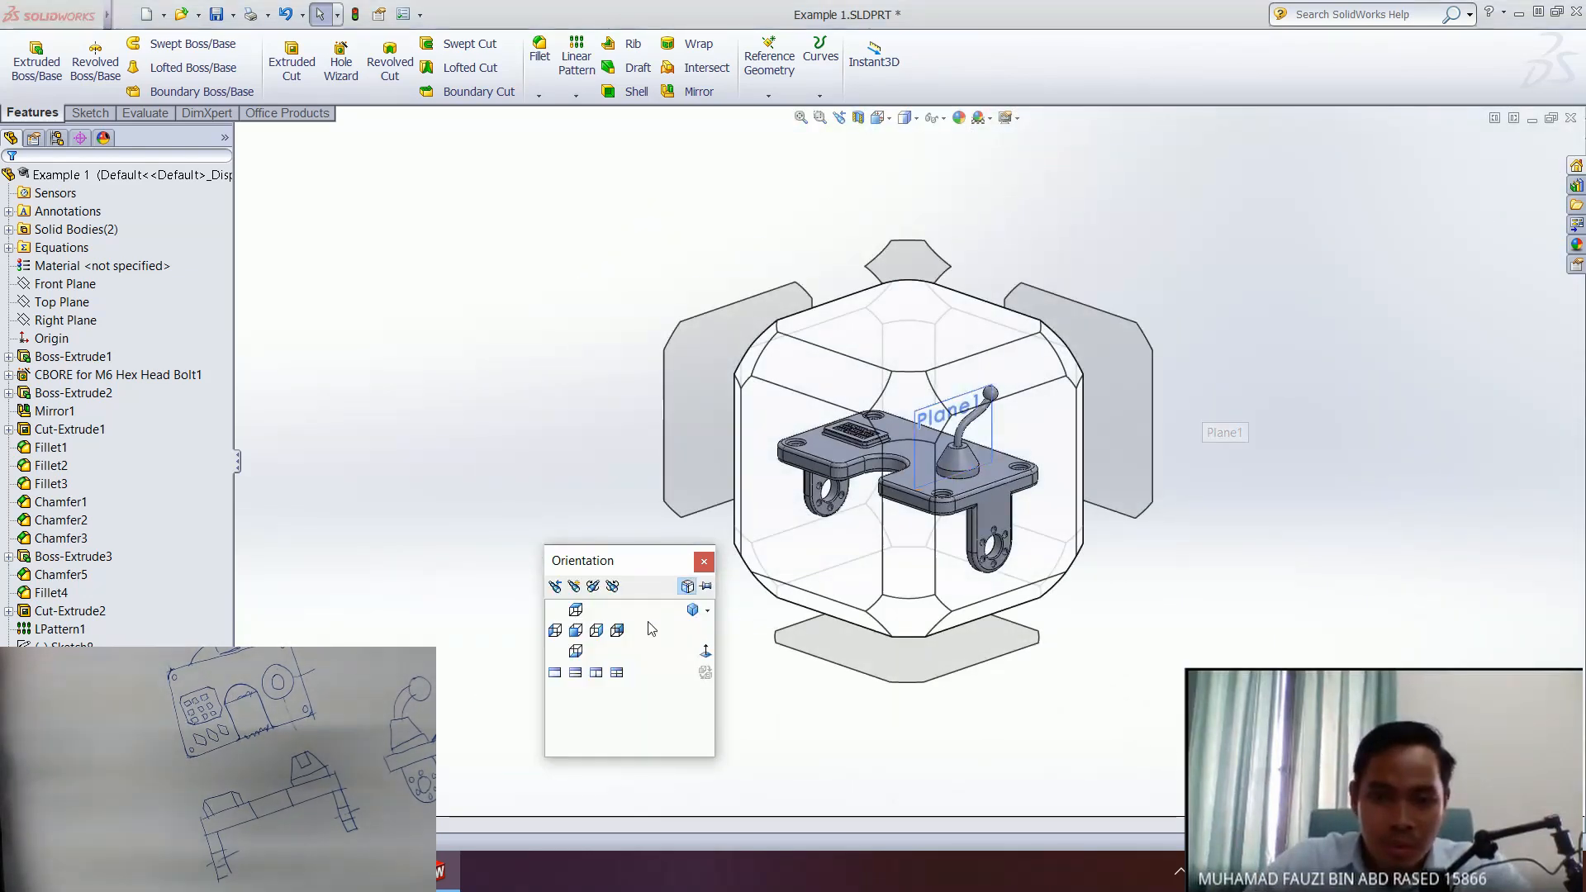
click(907, 405)
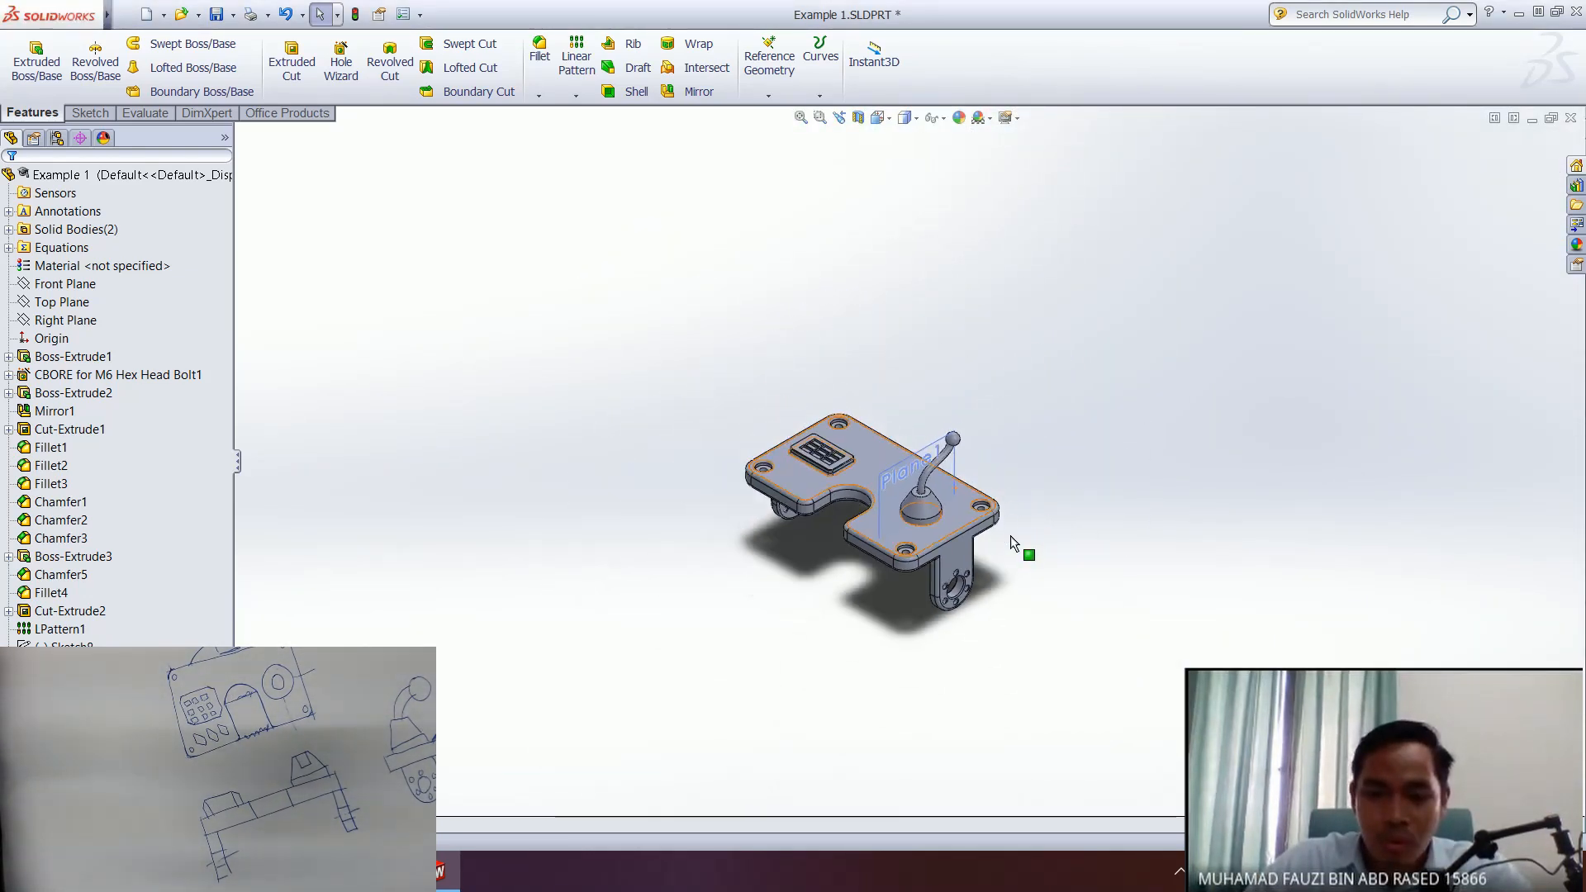
scroll(829, 457, down, 8)
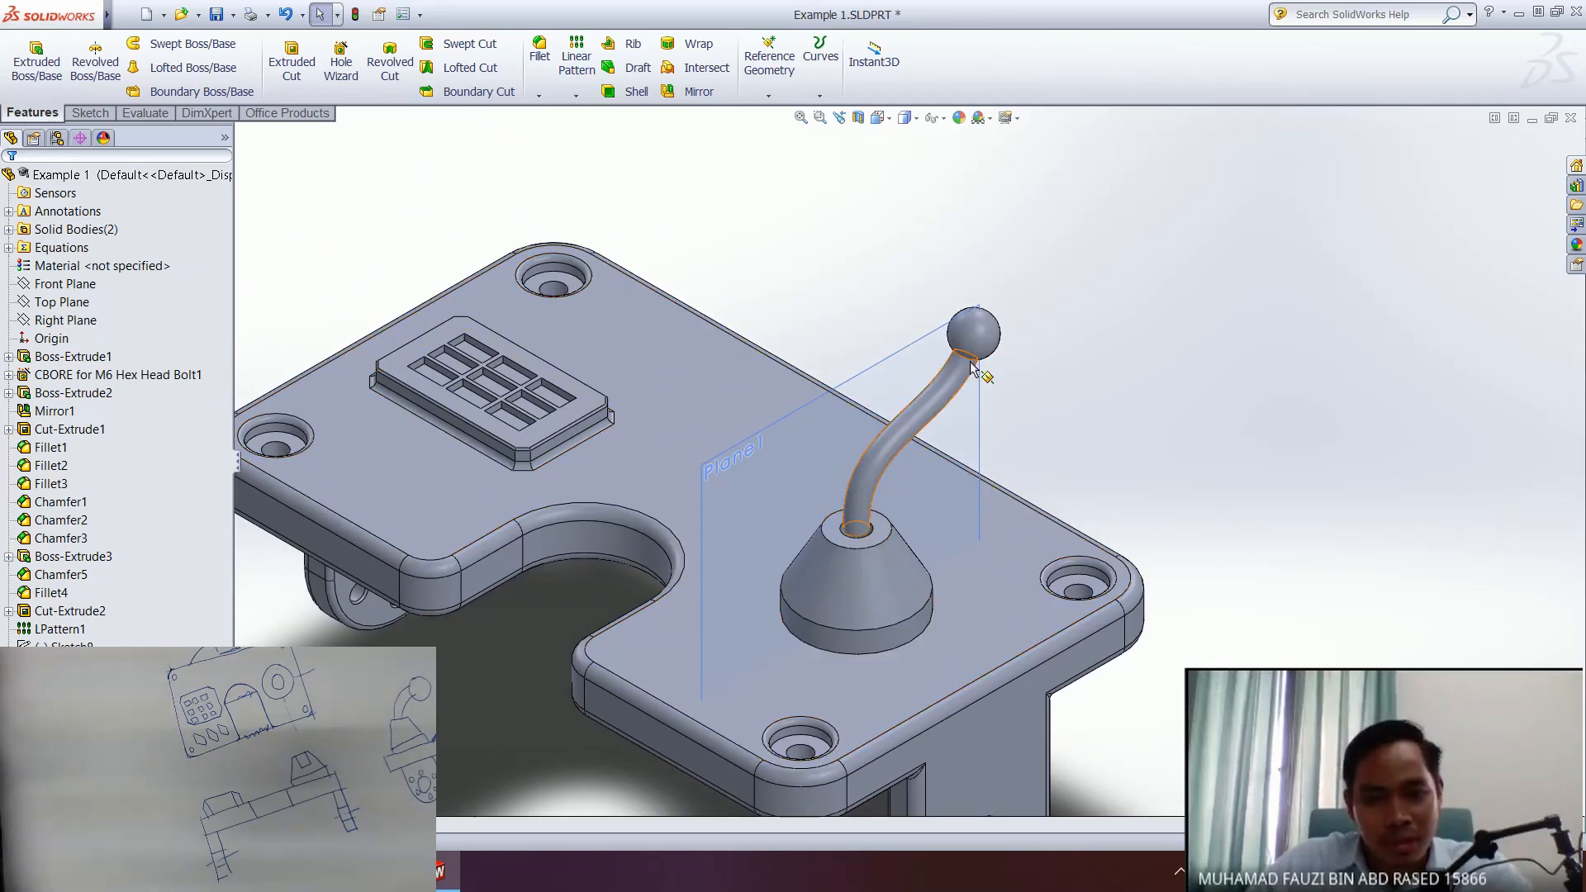
ctrl+middle_drag(736, 485, 869, 419)
click(824, 416)
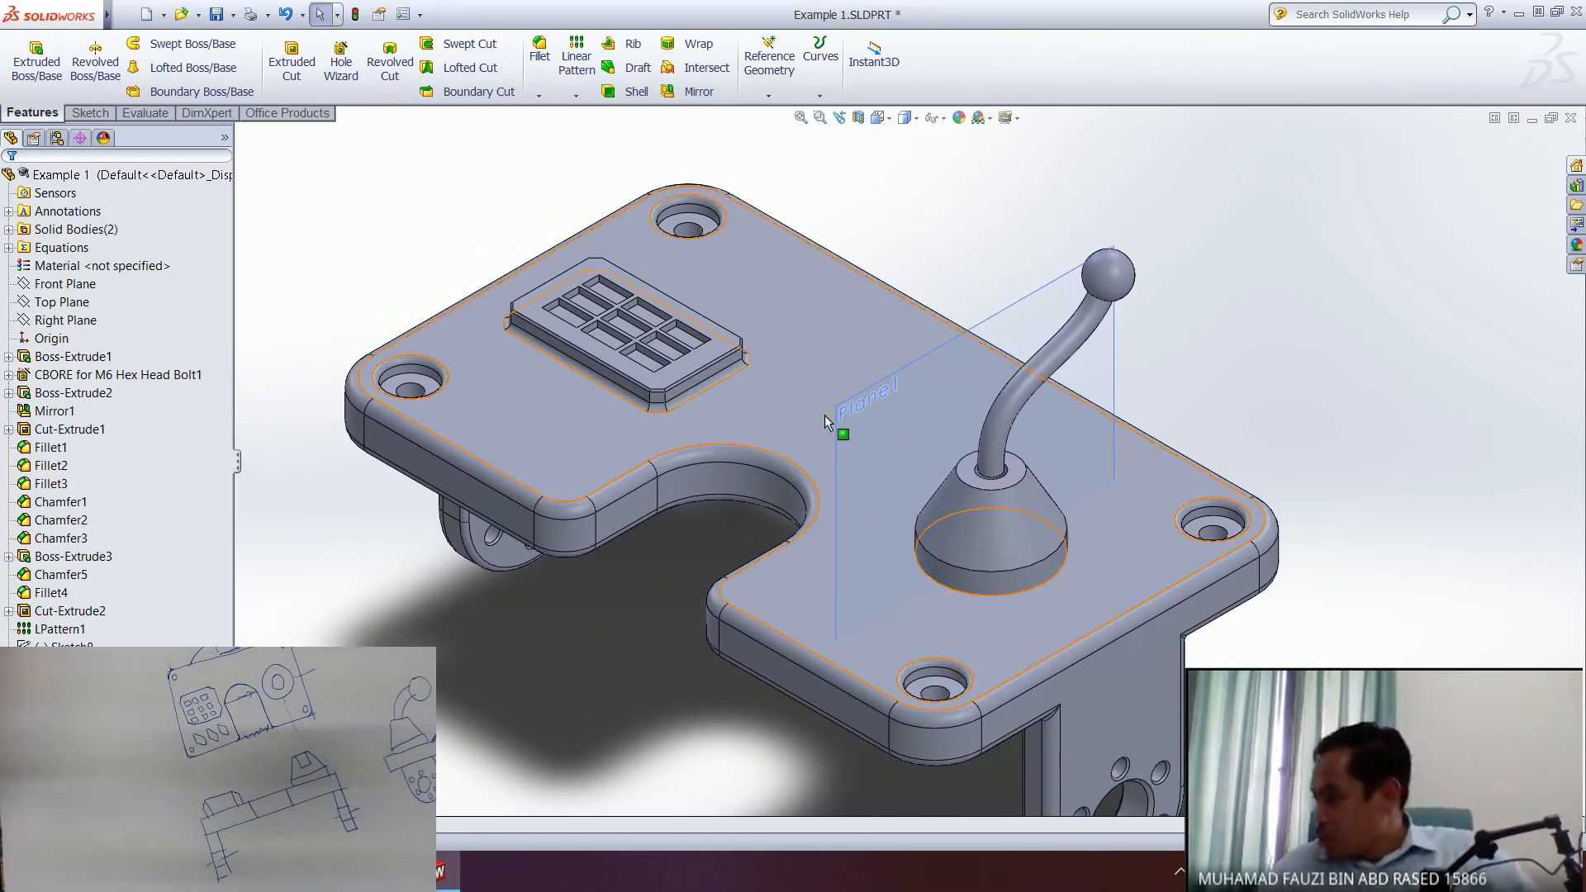